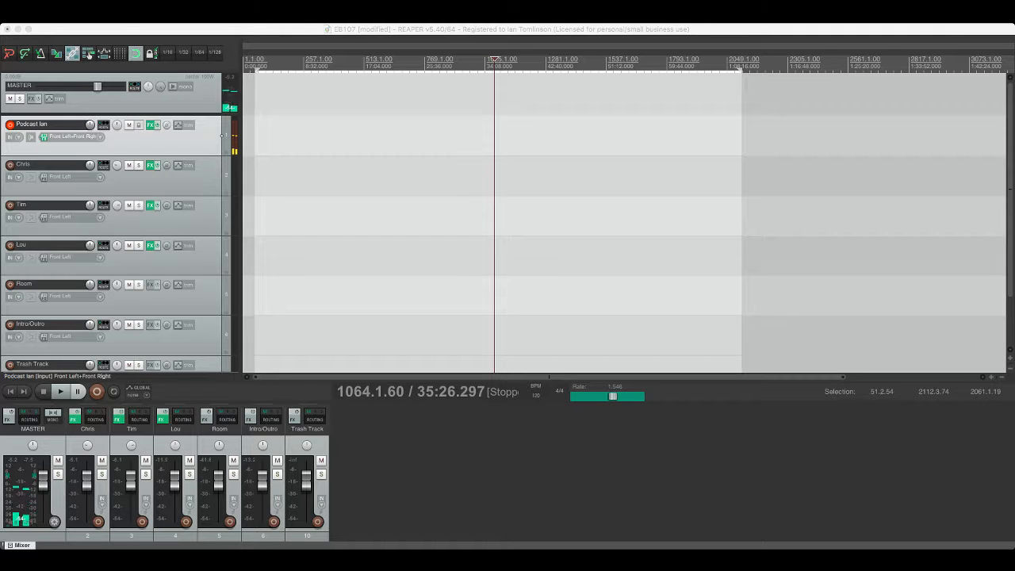
# Step: Open the Media Explorer and place the three episode 107 recordings at the project start on their matching voice tracks
pyautogui.press('super+Tab')
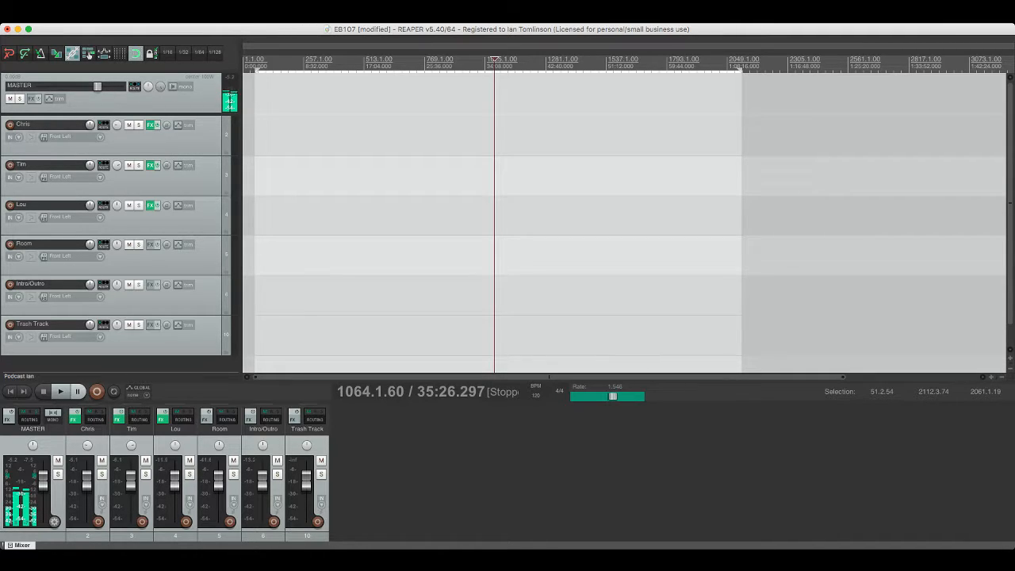
pyautogui.press('alt+super+x')
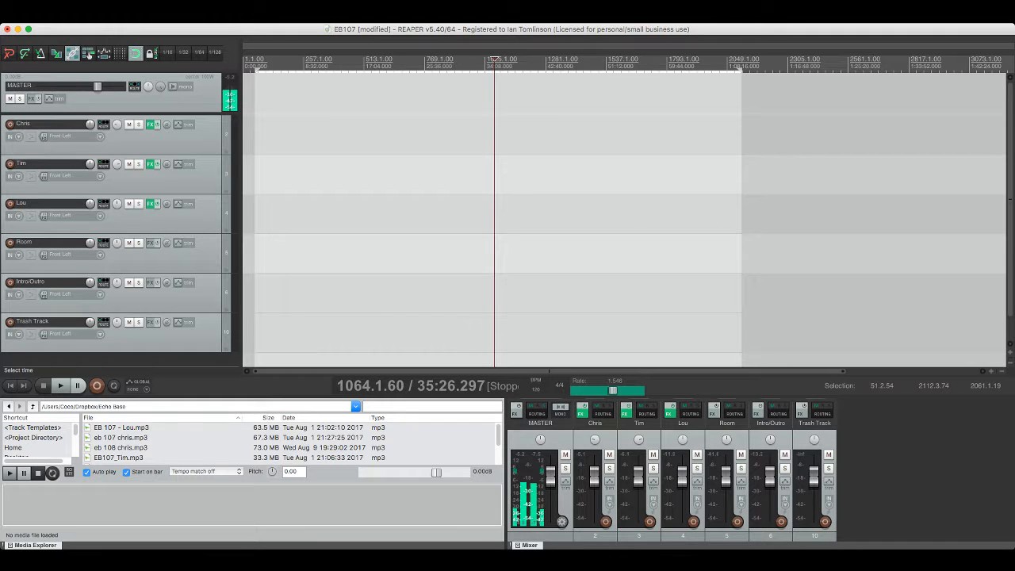
pyautogui.click(121, 427)
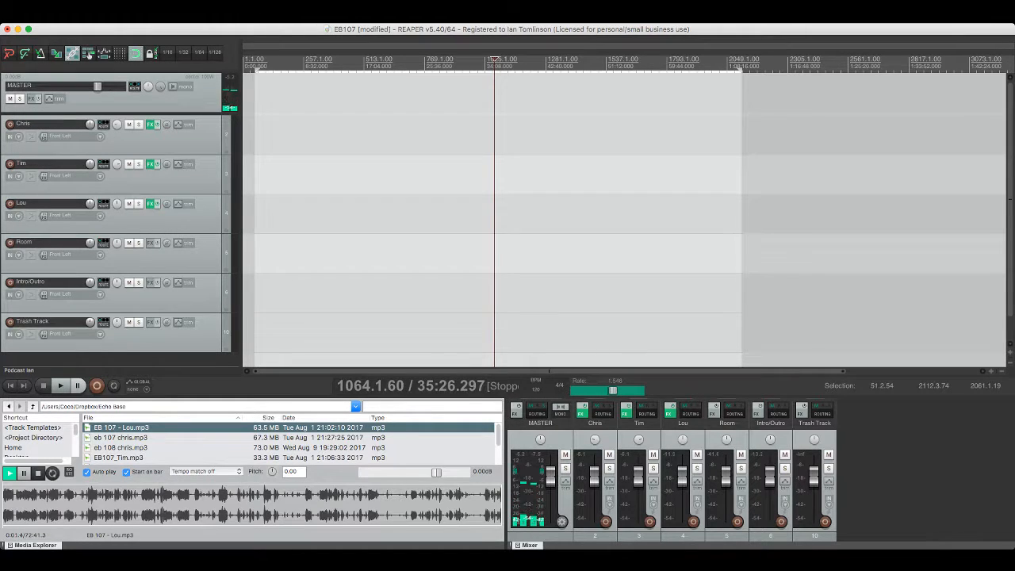
pyautogui.click(10, 473)
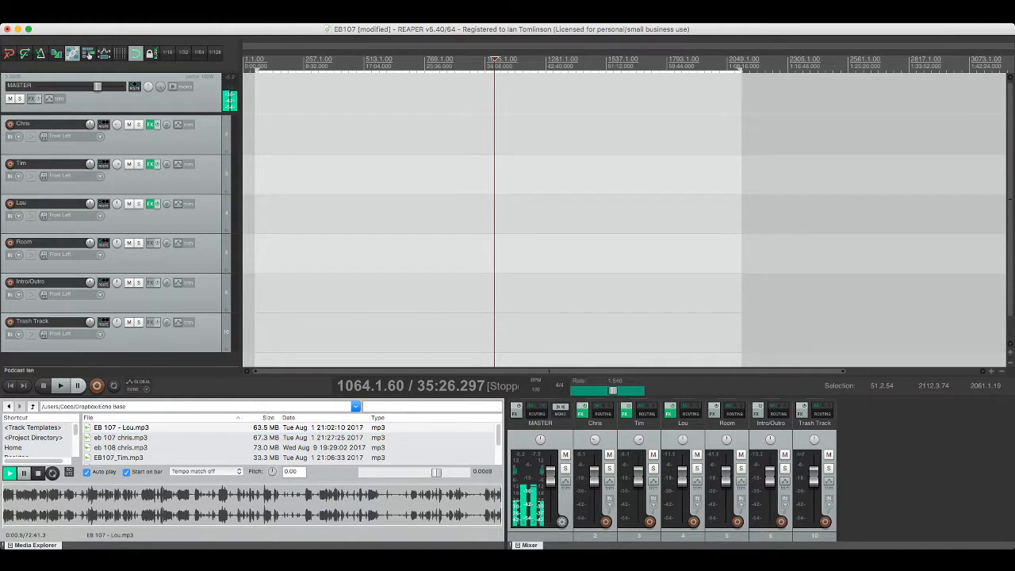
pyautogui.moveTo(277, 302); pyautogui.dragTo(246, 214)
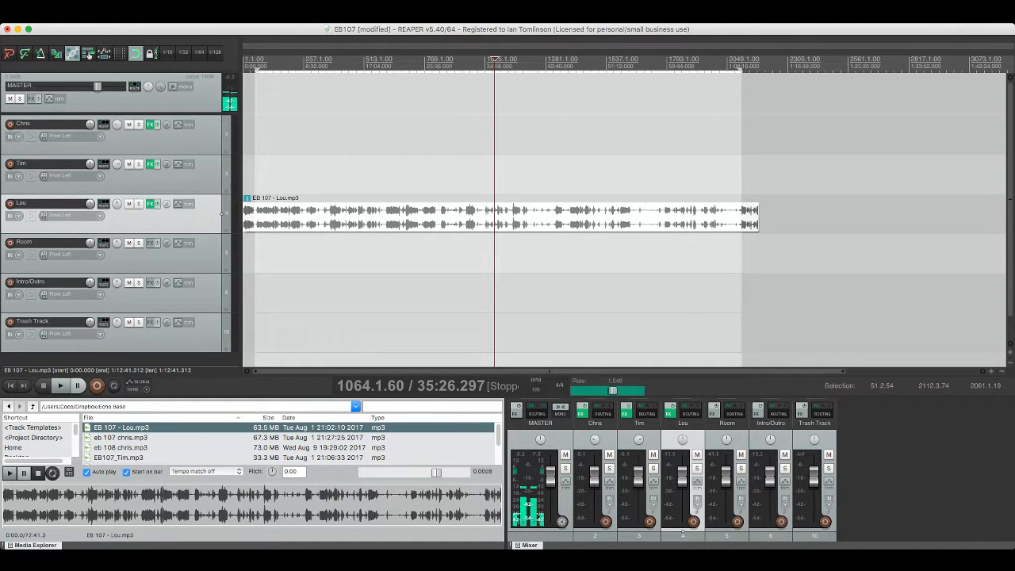
pyautogui.moveTo(119, 437); pyautogui.dragTo(247, 135)
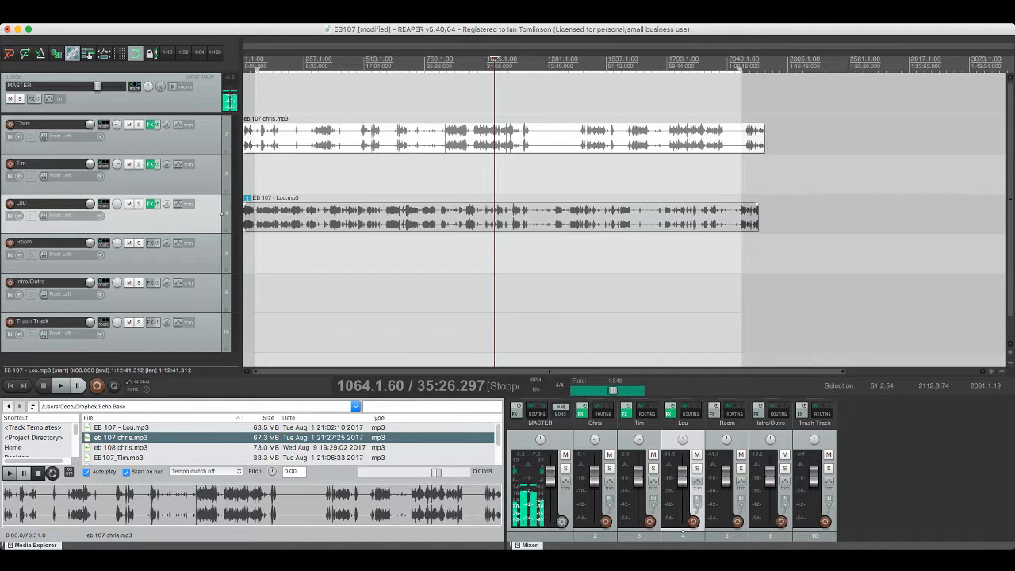
pyautogui.moveTo(119, 457)
pyautogui.mouseDown()
pyautogui.moveTo(255, 138)
pyautogui.moveTo(248, 174)
pyautogui.mouseUp()
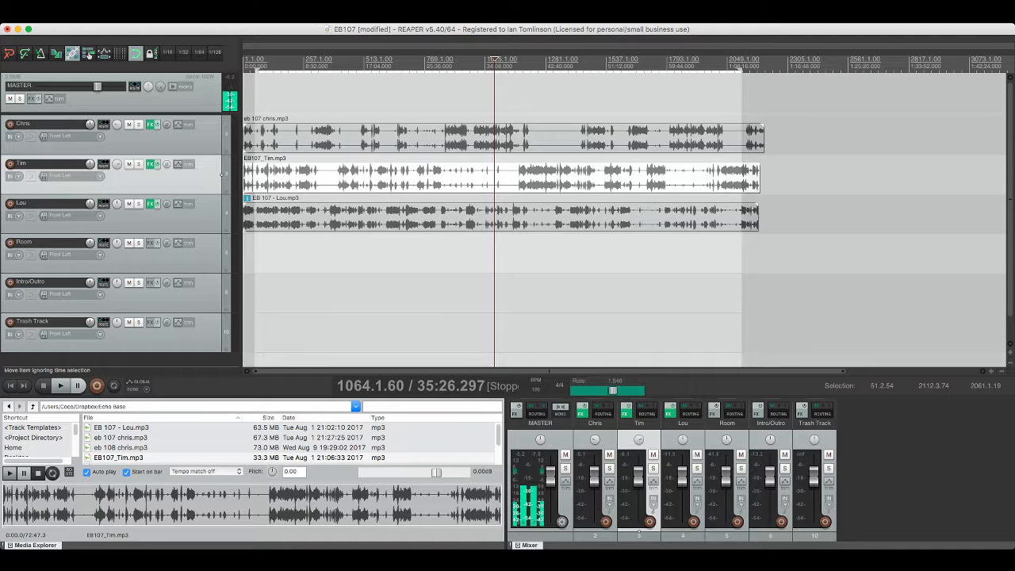
# Step: Place the edit cursor at the start of the quiet gap near 1:29 and audition the room sound
pyautogui.scroll(6, 223, 175)
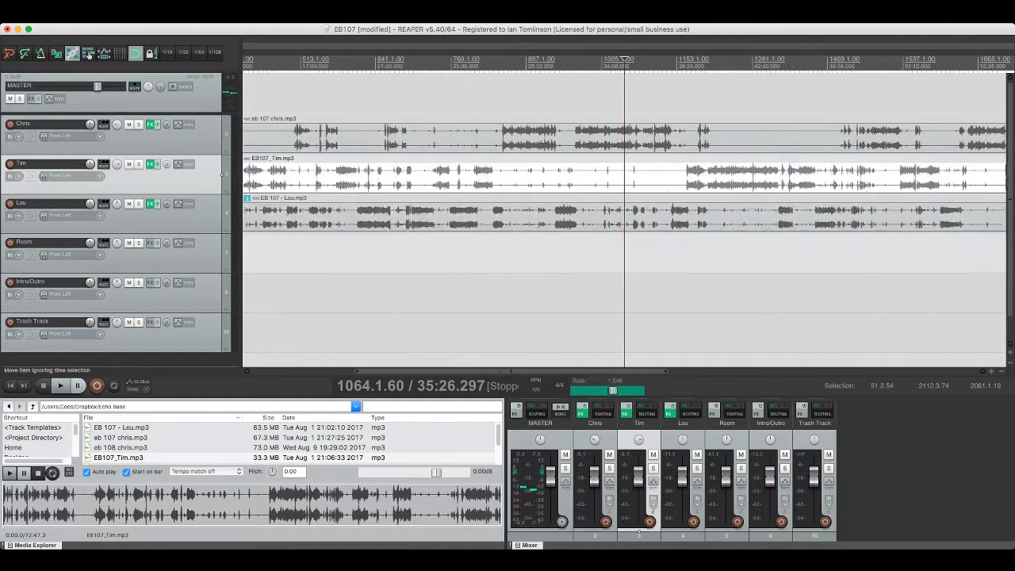
pyautogui.hscroll(-10, 222, 175)
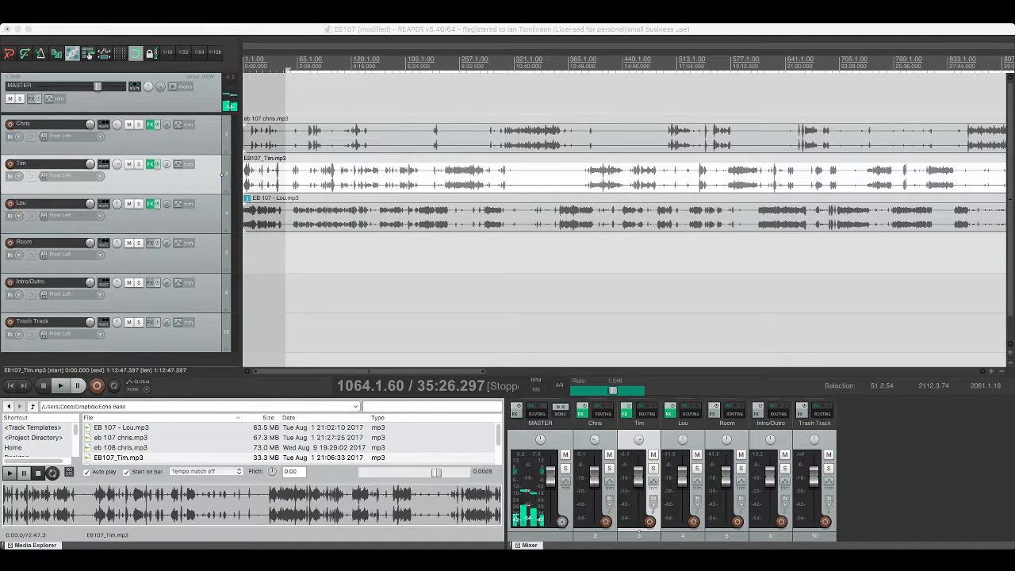
pyautogui.press('super+Tab')
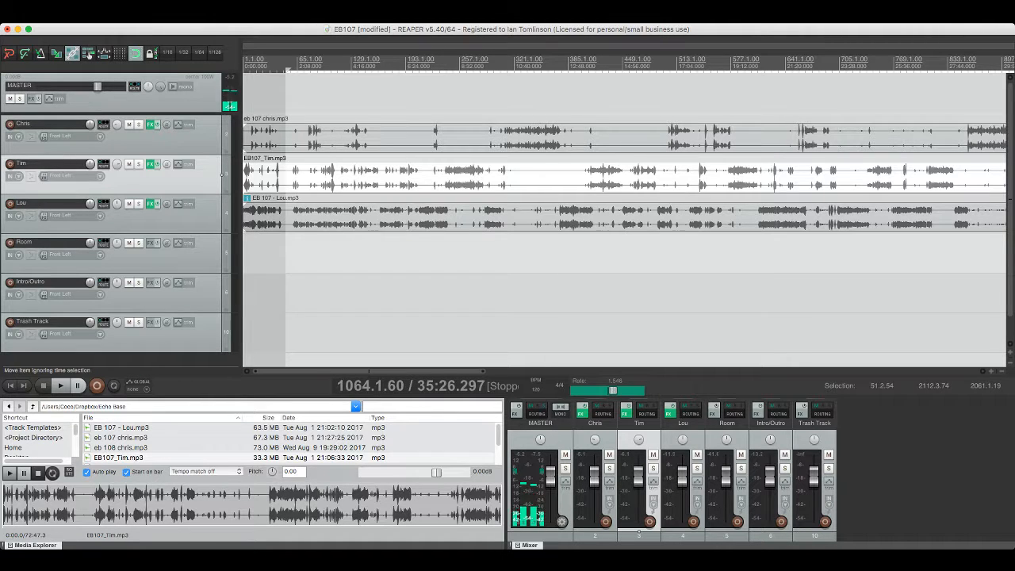
pyautogui.press('=')
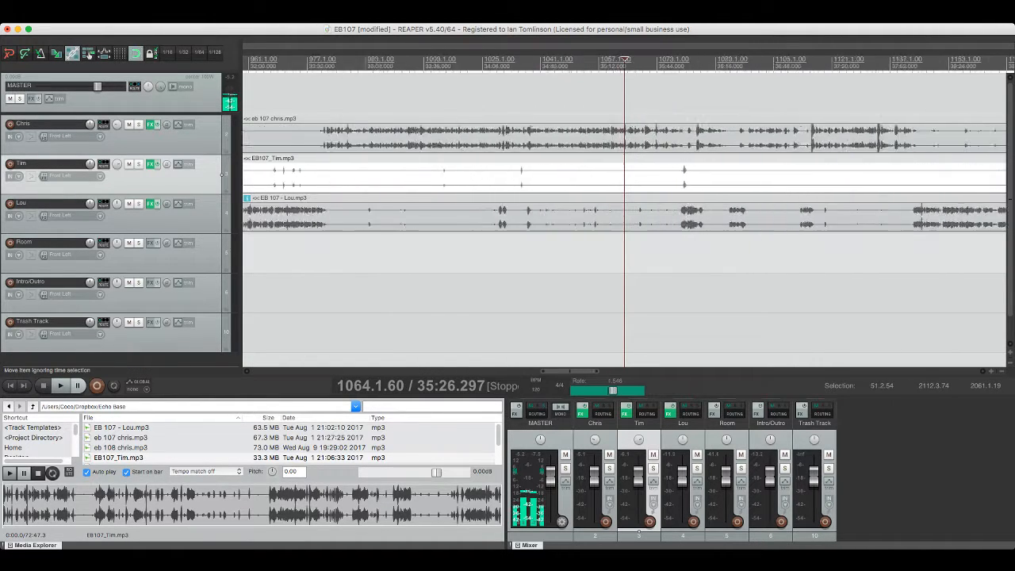
pyautogui.hscroll(-10, 624, 199)
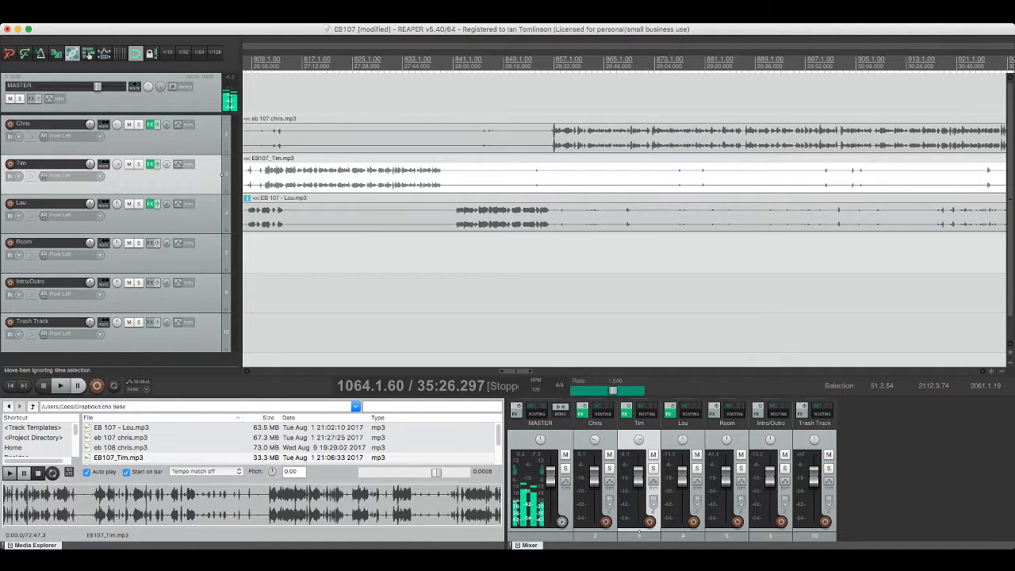
pyautogui.press('Home')
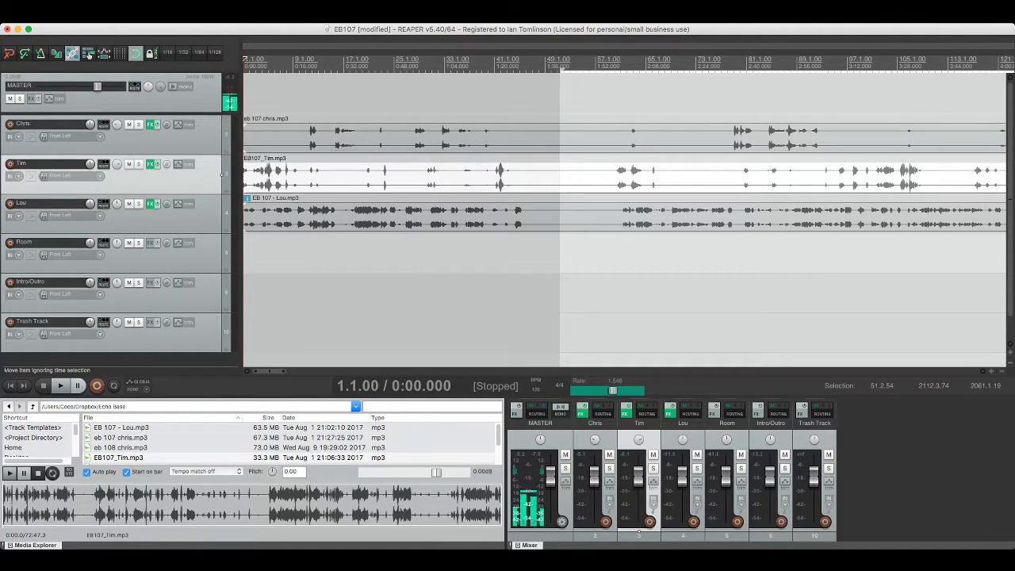
pyautogui.click(522, 136)
pyautogui.click(524, 137)
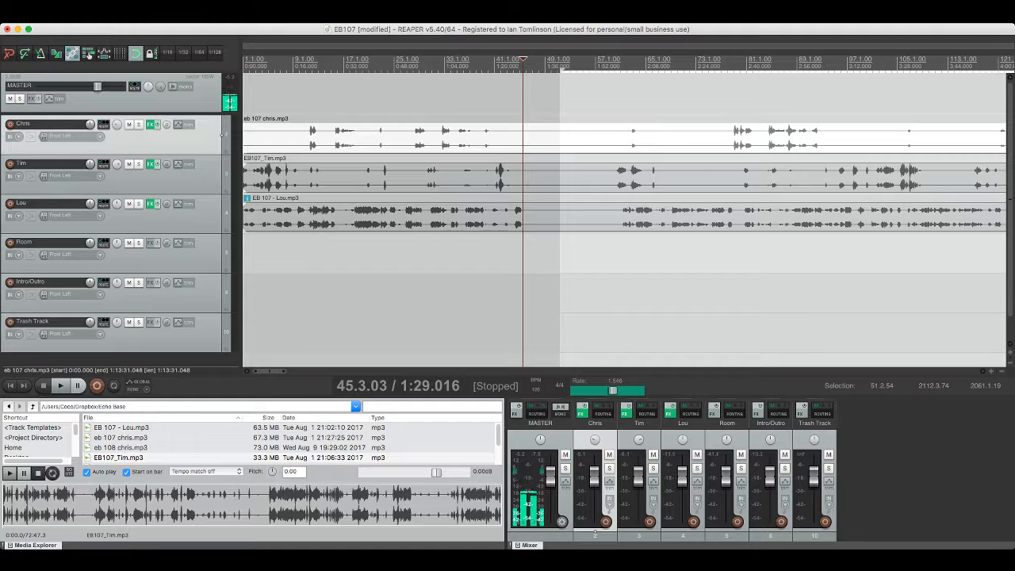
pyautogui.press('space')
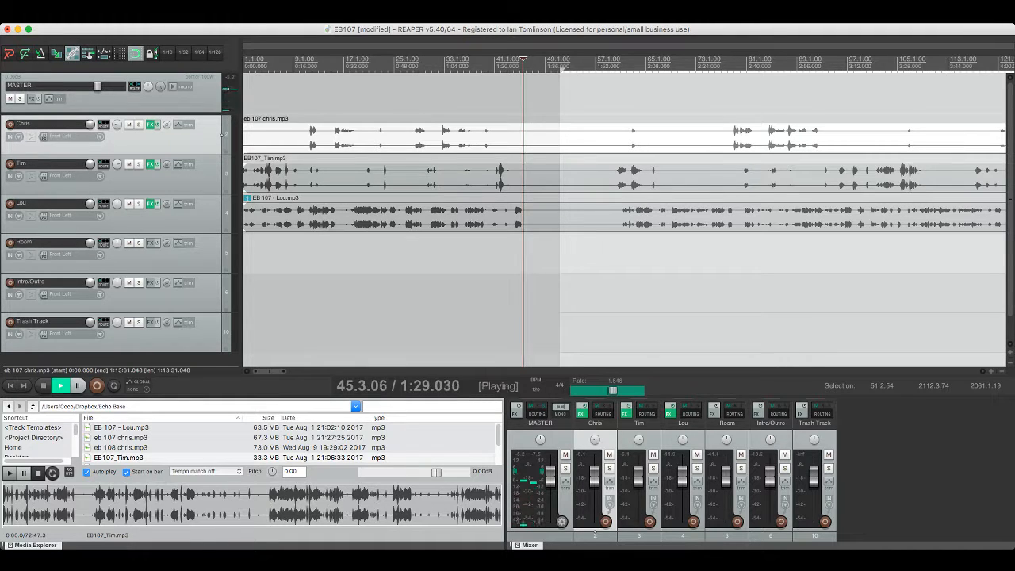
pyautogui.press('space')
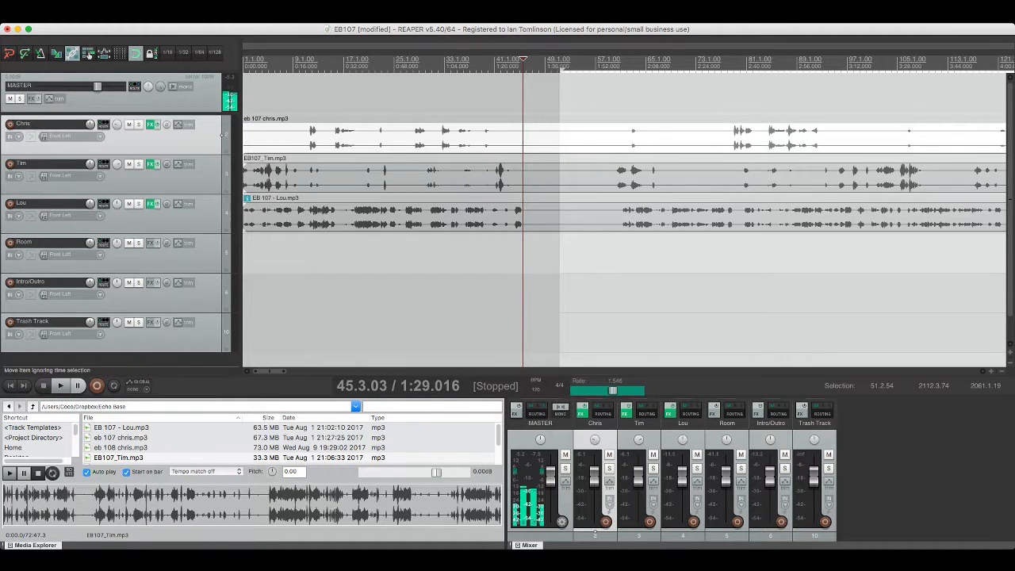
# Step: Bypass the effects on all three voice tracks and audition the quiet gap at about 1:29
pyautogui.click(157, 124)
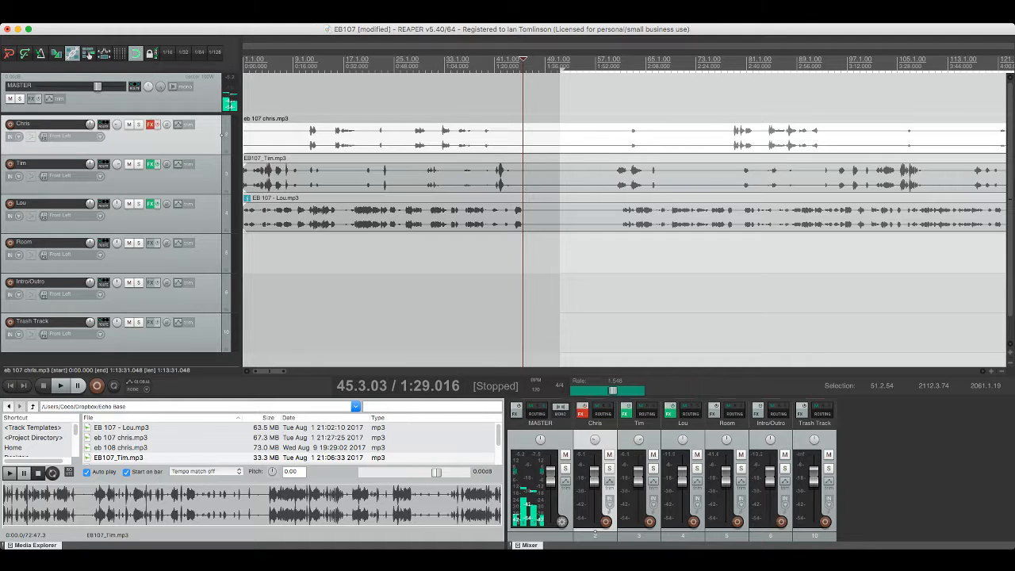
pyautogui.click(157, 164)
pyautogui.click(151, 203)
pyautogui.press('space')
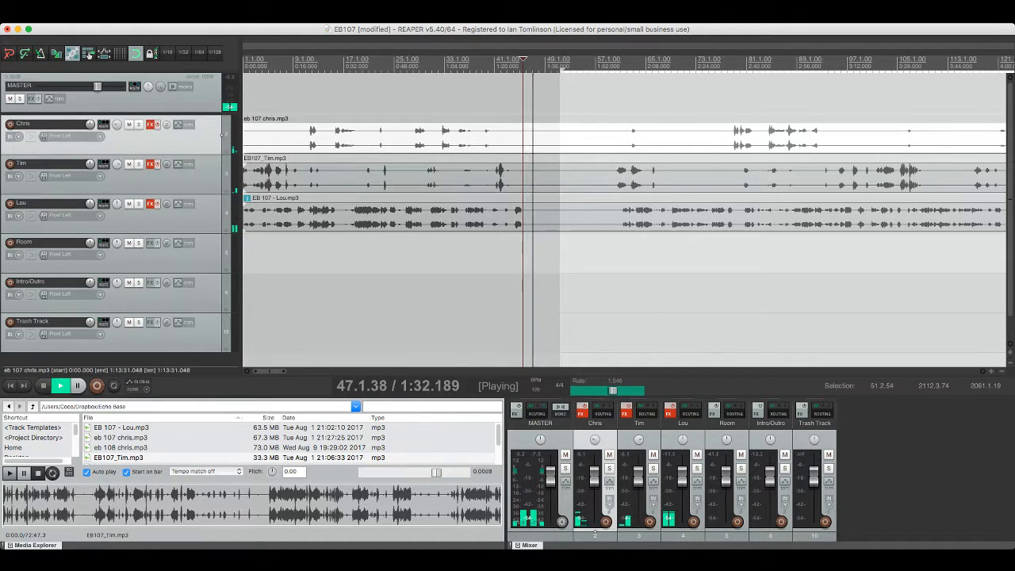
pyautogui.press('space')
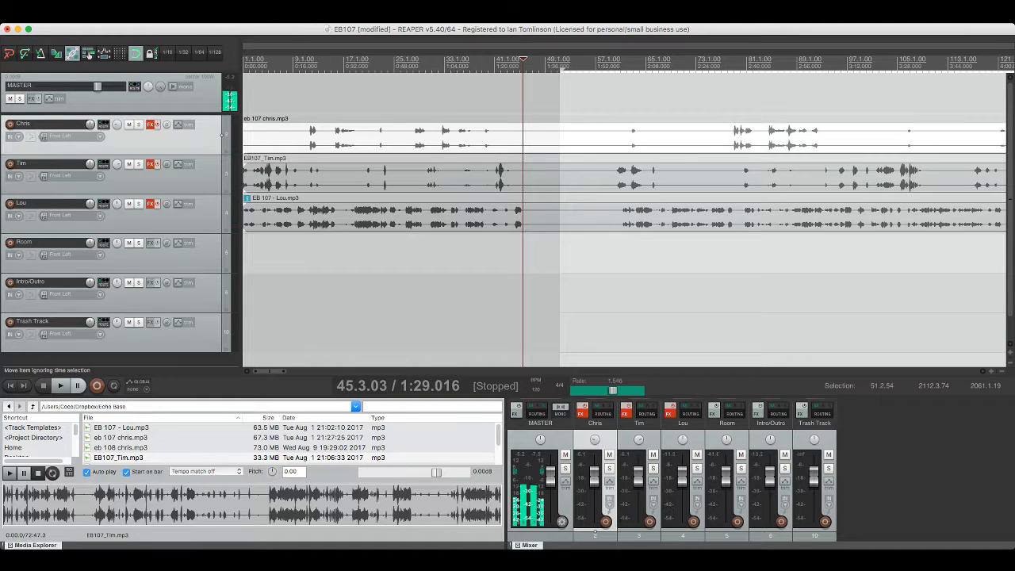
# Step: Split the quiet gap out of the third voice recording and move it to the start of the Room track
pyautogui.click(222, 212)
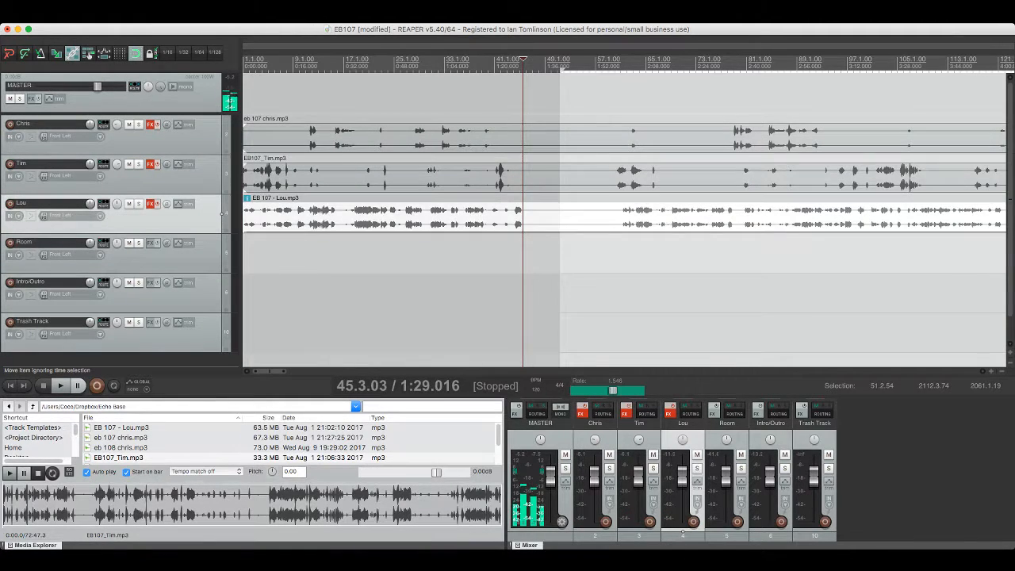
pyautogui.press('s')
pyautogui.press('Tab')
pyautogui.press('s')
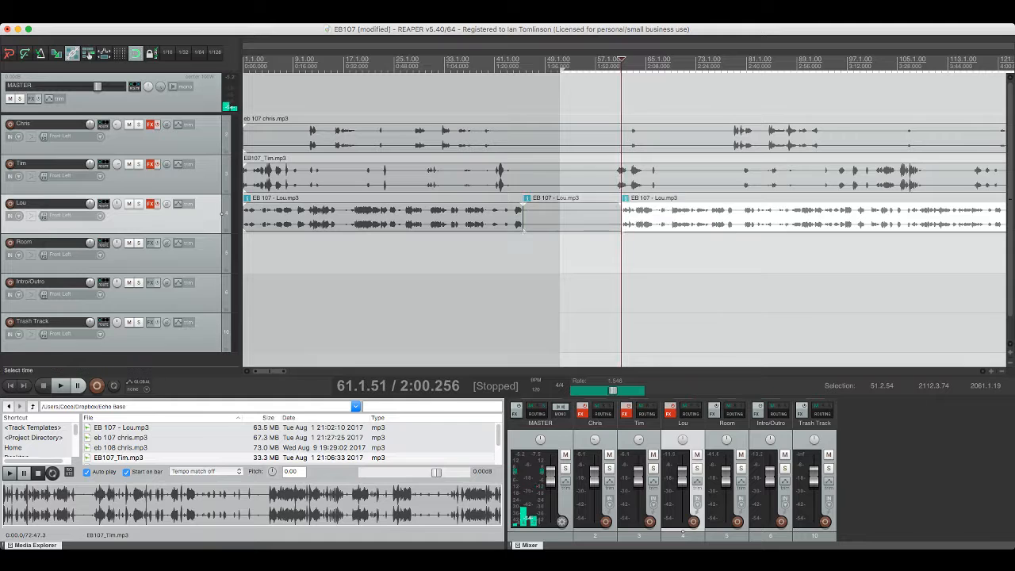
pyautogui.moveTo(570, 215); pyautogui.dragTo(279, 241)
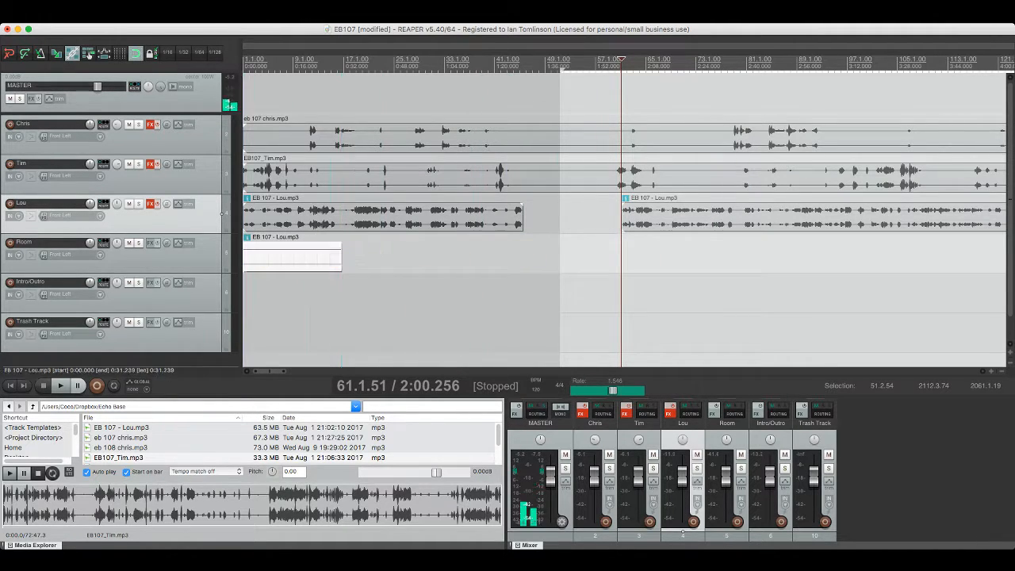
# Step: Duplicate the room-tone item twelve times end to end along the Room track
pyautogui.hotkey('ctrl', 'd')
pyautogui.hotkey('ctrl', 'd')
pyautogui.hotkey('ctrl', 'd')
pyautogui.hotkey('ctrl', 'd')
pyautogui.hotkey('ctrl', 'd')
pyautogui.hotkey('ctrl', 'd')
pyautogui.hotkey('ctrl', 'd')
pyautogui.hotkey('ctrl', 'd')
pyautogui.hotkey('ctrl', 'd')
pyautogui.hotkey('ctrl', 'd')
pyautogui.hotkey('ctrl', 'd')
pyautogui.hotkey('ctrl', 'd')
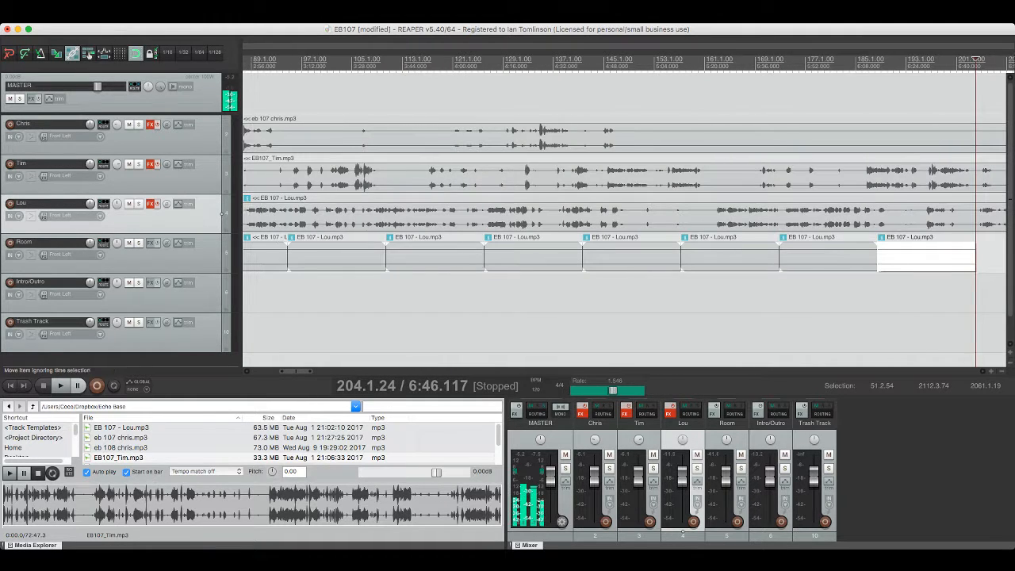
# Step: Select all the room-tone items and duplicate the block eleven times to fill the Room track to about 1:21:13
pyautogui.press('-')
pyautogui.press('-')
pyautogui.press('-')
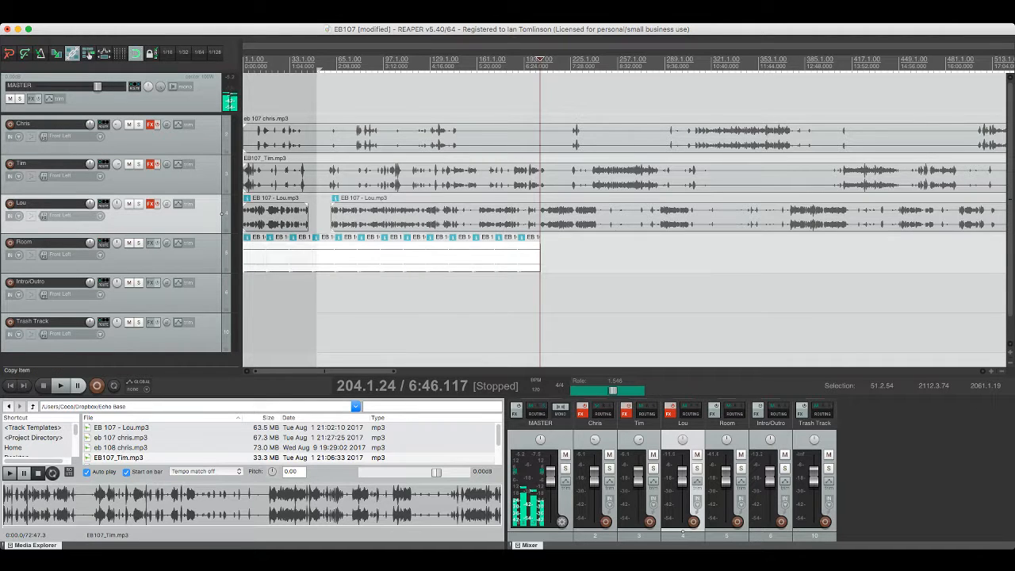
pyautogui.hotkey('ctrl', 'd')
pyautogui.hotkey('ctrl', 'd')
pyautogui.hotkey('ctrl', 'd')
pyautogui.hotkey('ctrl', 'd')
pyautogui.hotkey('ctrl', 'd')
pyautogui.hotkey('ctrl', 'd')
pyautogui.hotkey('ctrl', 'd')
pyautogui.hotkey('ctrl', 'd')
pyautogui.hotkey('ctrl', 'd')
pyautogui.hotkey('ctrl', 'd')
pyautogui.hotkey('ctrl', 'd')
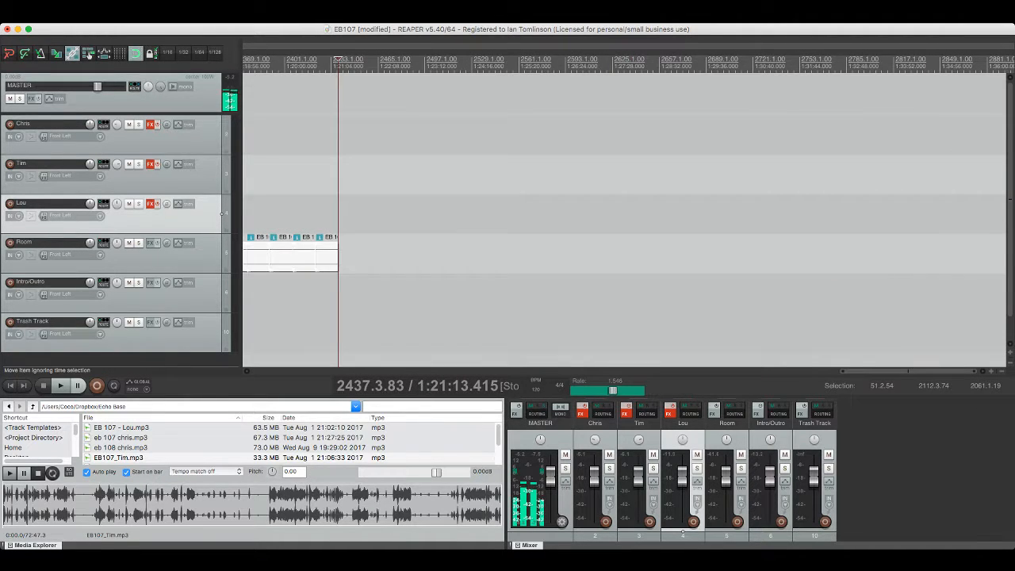
# Step: Delete the surplus room-tone items that extend beyond the ends of the voice recordings
pyautogui.press('-')
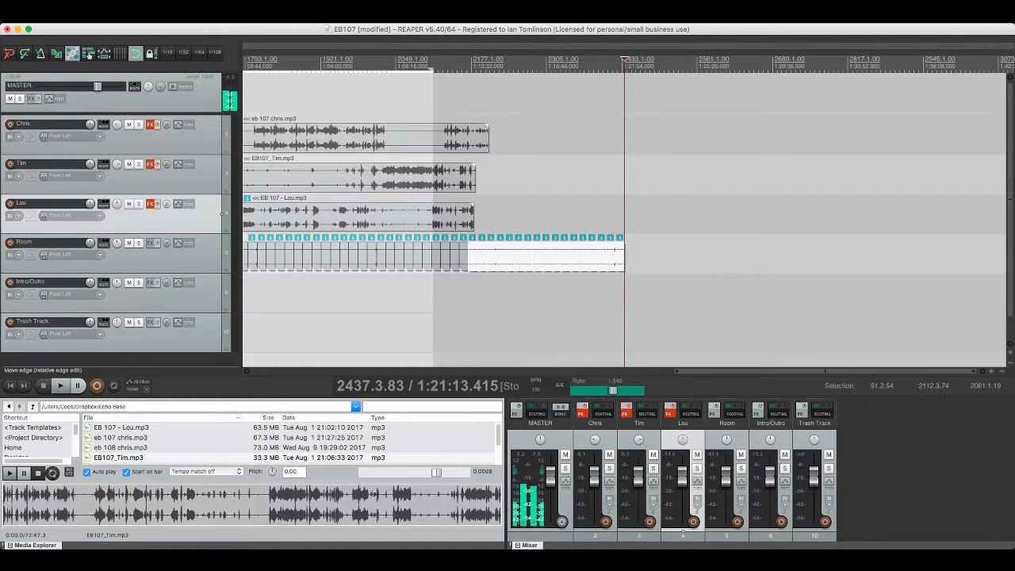
pyautogui.press('Delete')
pyautogui.hscroll(-15, 221, 213)
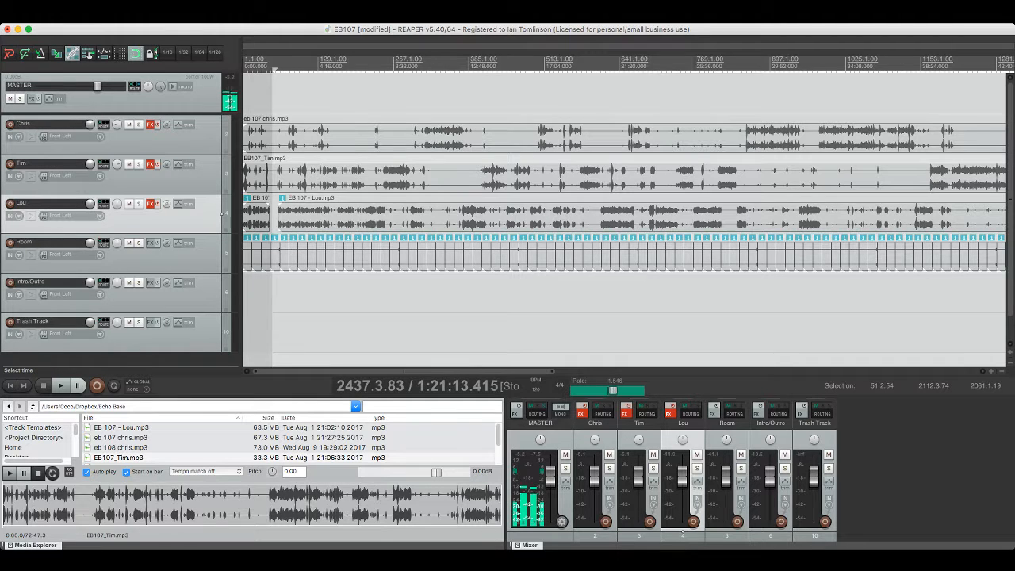
pyautogui.hscroll(10, 222, 213)
pyautogui.scroll(4, 222, 213)
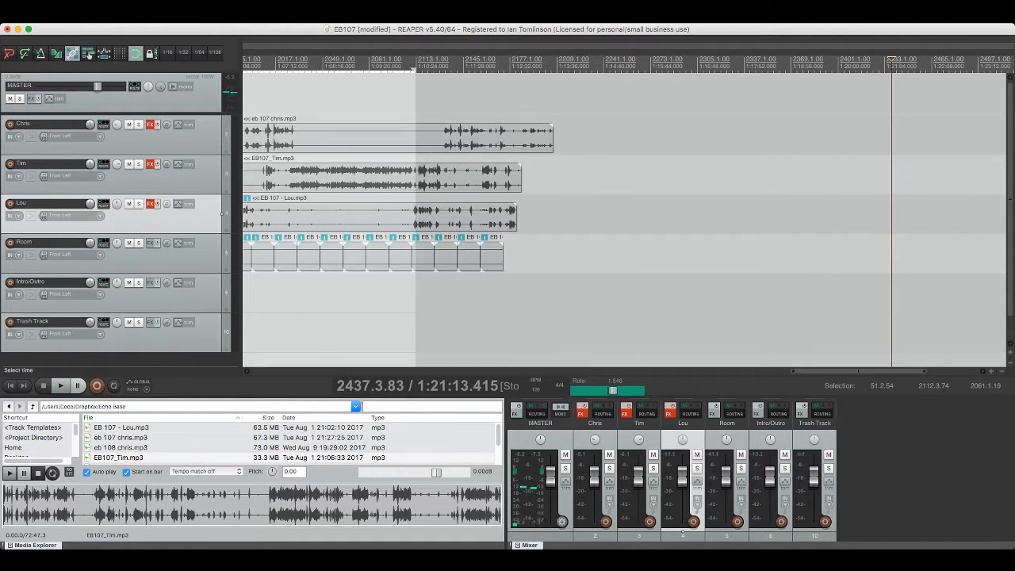
# Step: Re-enable the effects on the first voice track and play the mix from about 4:45
pyautogui.press('Home')
pyautogui.click(222, 135)
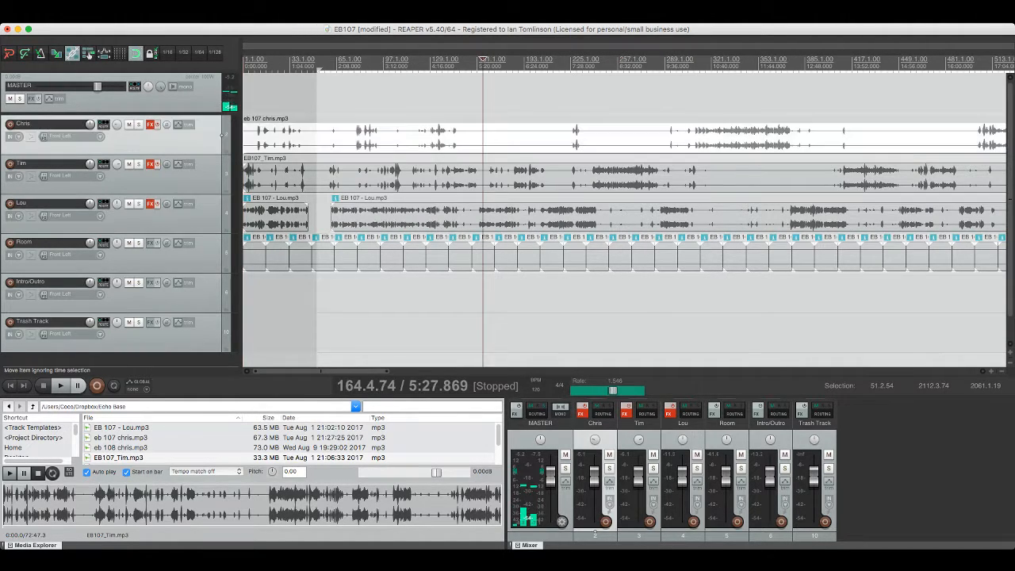
pyautogui.press('Left')
pyautogui.press('b')
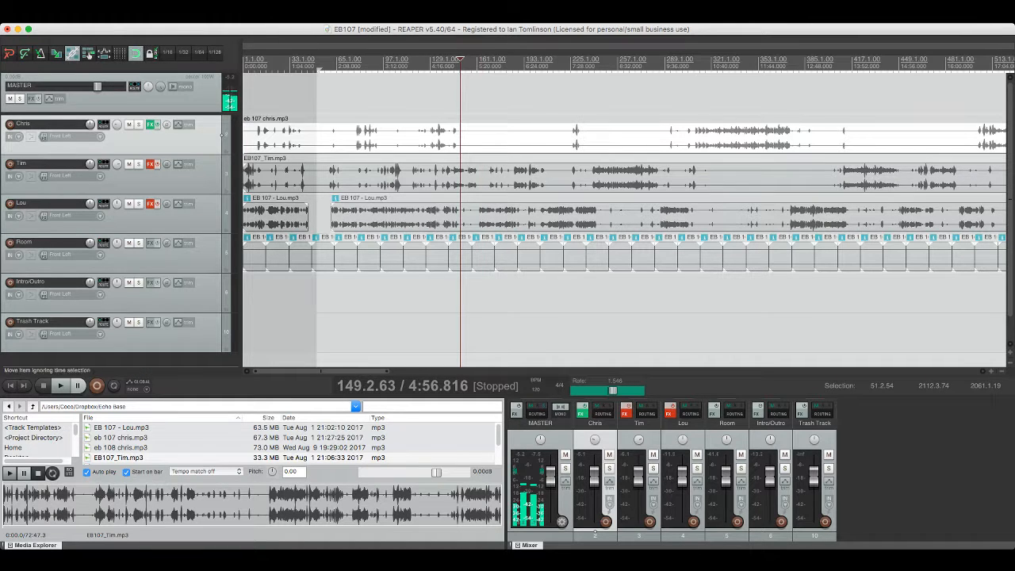
pyautogui.press('Left')
pyautogui.press('space')
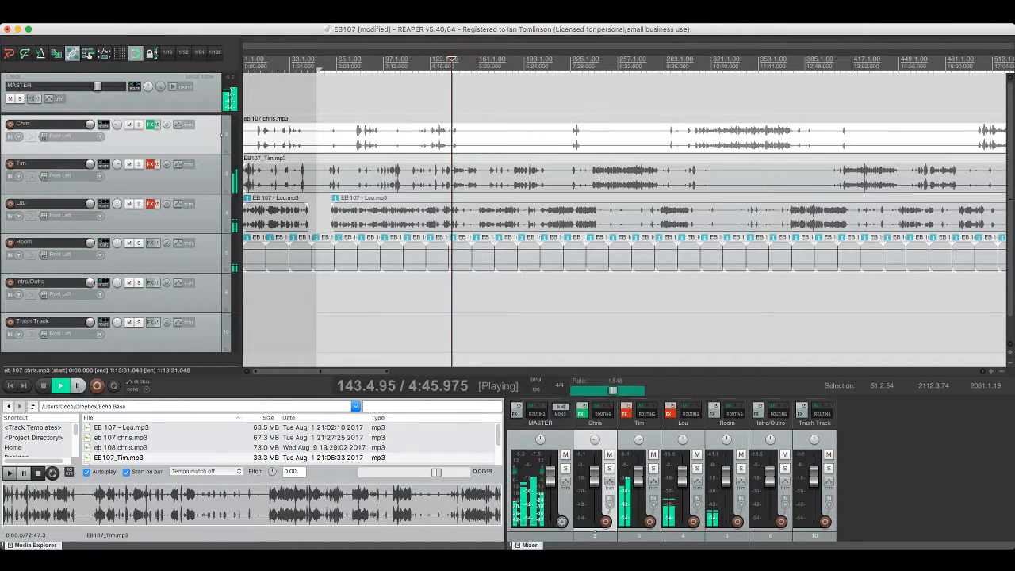
# Step: Solo the first voice track and audition it from about 4:45
pyautogui.press('space')
pyautogui.press('s')
pyautogui.press('space')
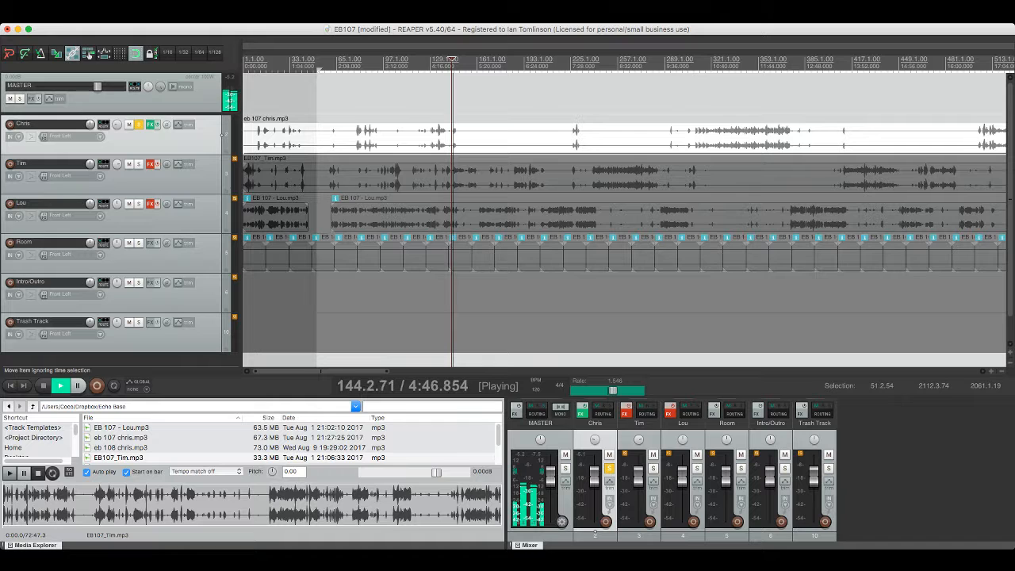
pyautogui.press('=')
pyautogui.press('=')
pyautogui.press('=')
pyautogui.press('=')
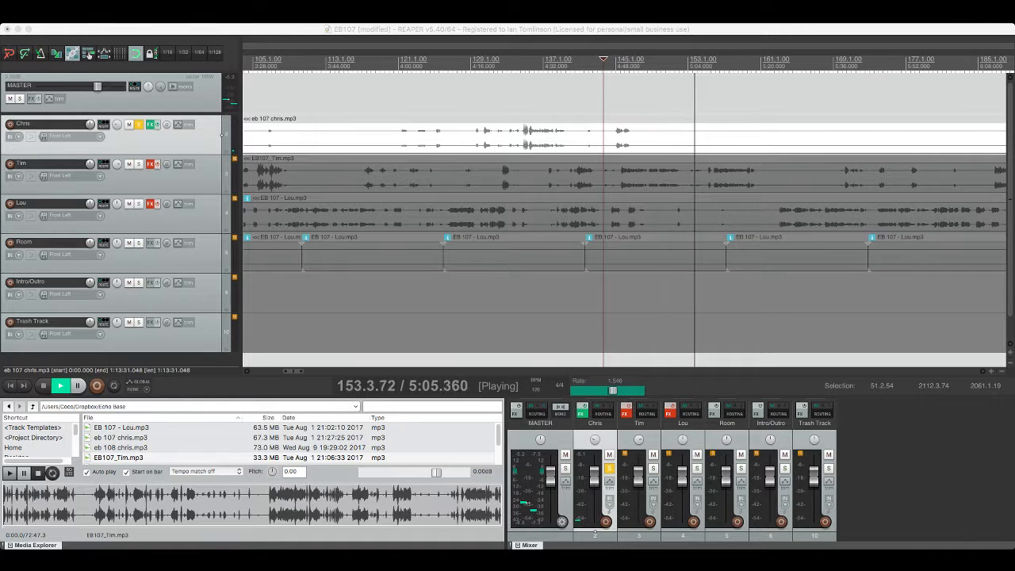
pyautogui.press('super+Tab')
pyautogui.press('space')
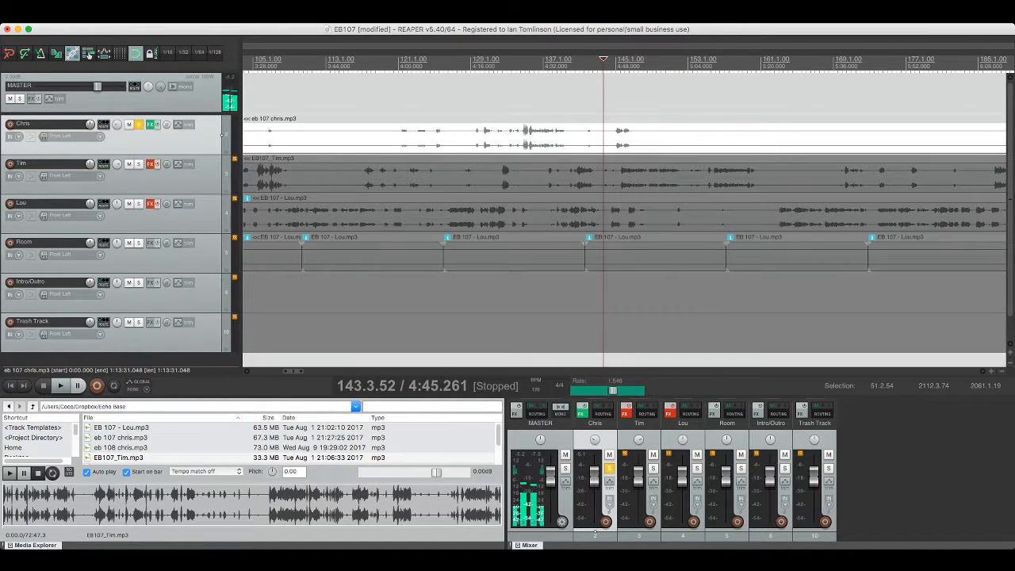
# Step: Solo the Room track with the first voice track, play both from about 4:47, and clear the two solos
pyautogui.click(139, 244)
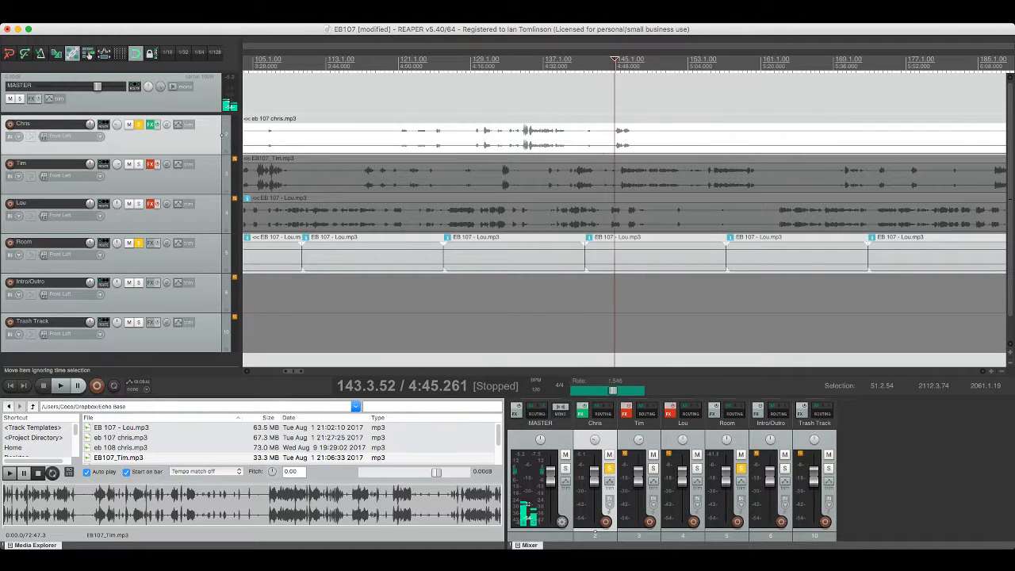
pyautogui.press('space')
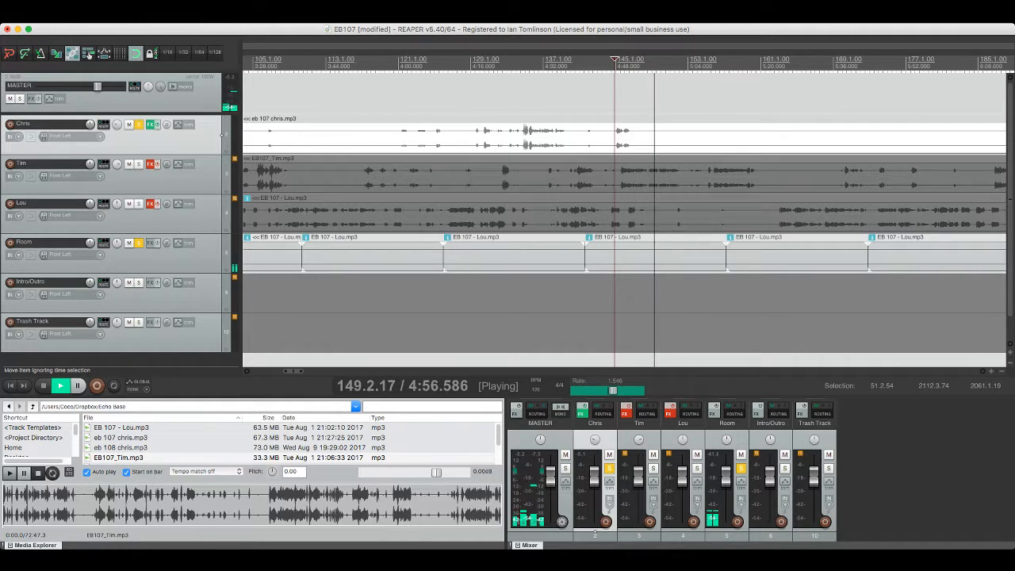
pyautogui.press('space')
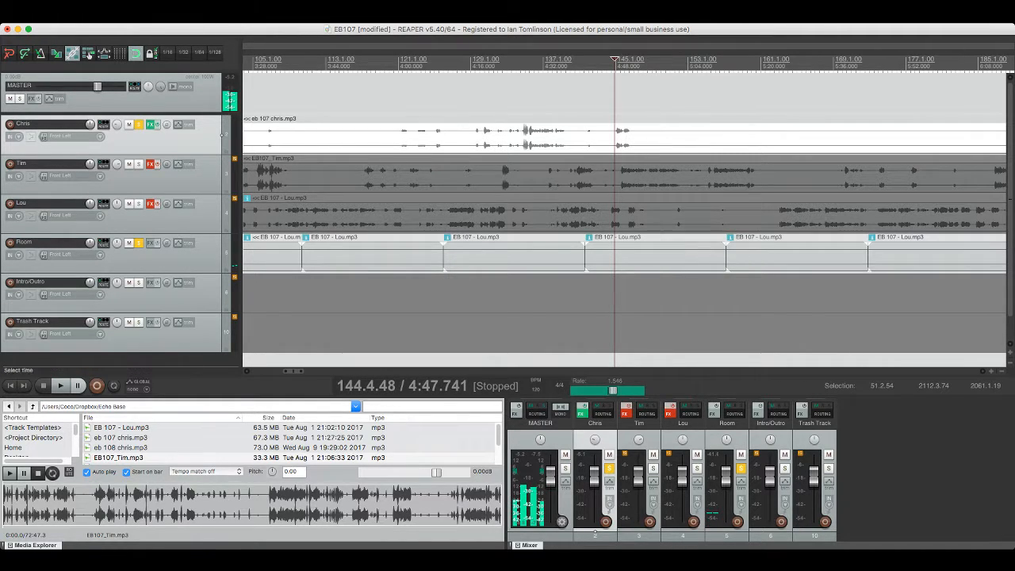
pyautogui.click(139, 243)
pyautogui.click(139, 124)
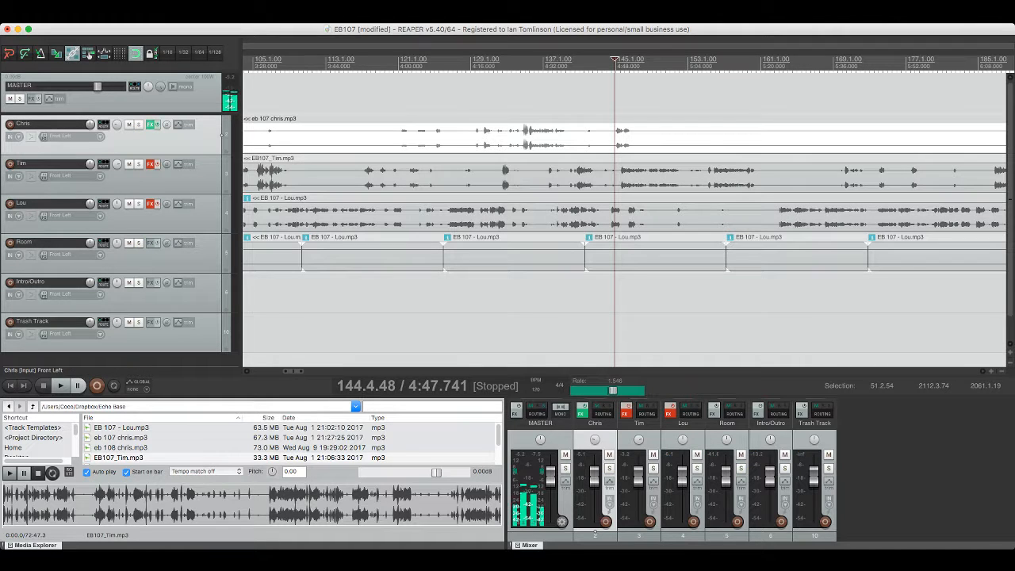
# Step: Re-enable the effects on the second and third voice tracks and set the playback rate to 1.594
pyautogui.hscroll(-12, 624, 211)
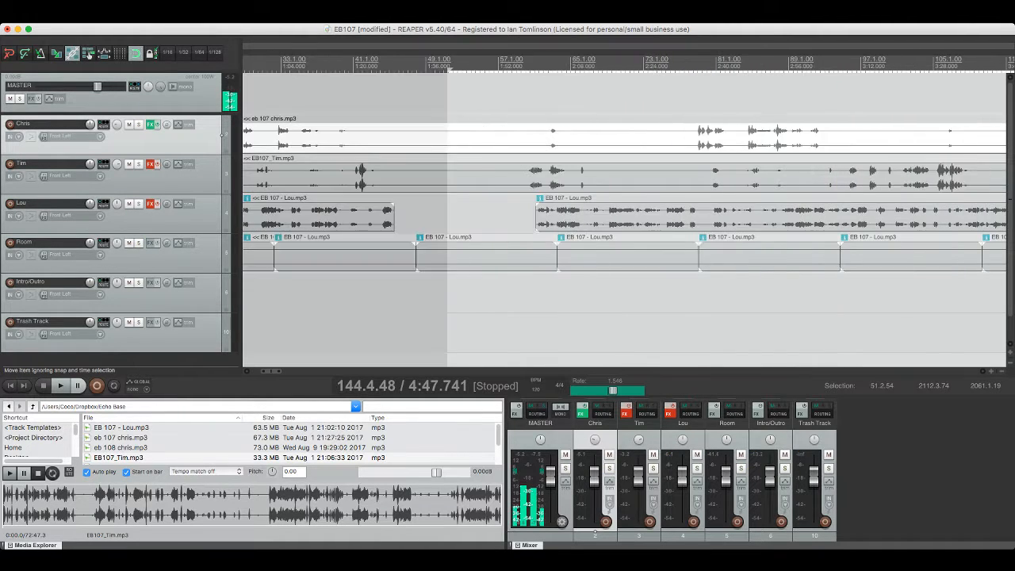
pyautogui.press('super+Tab')
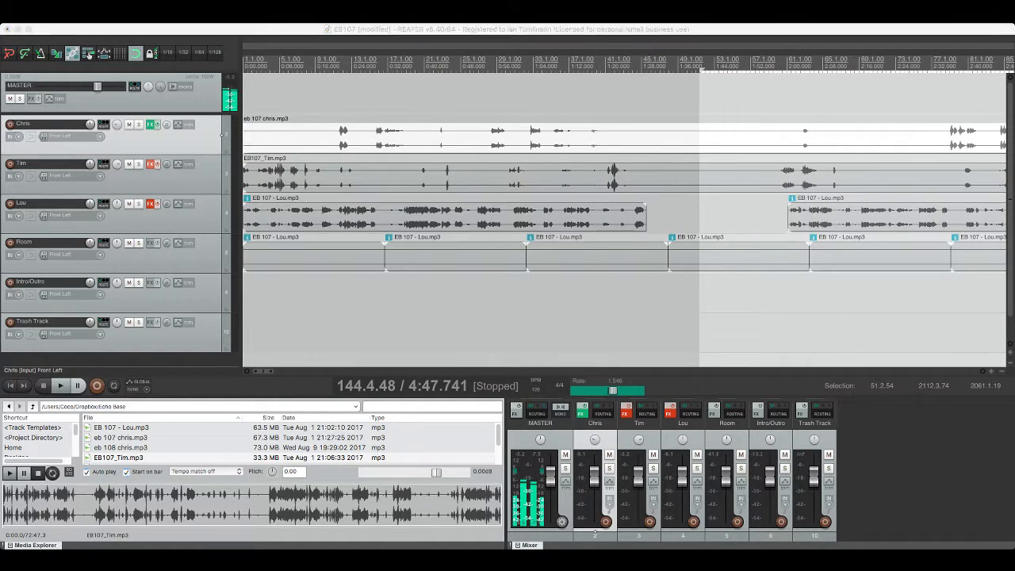
pyautogui.click(222, 135)
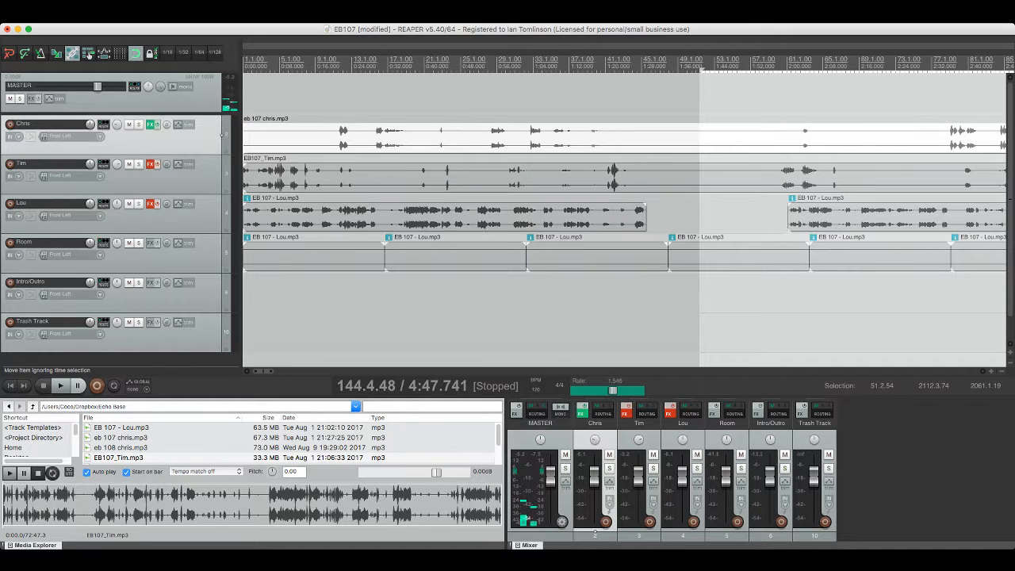
pyautogui.click(221, 174)
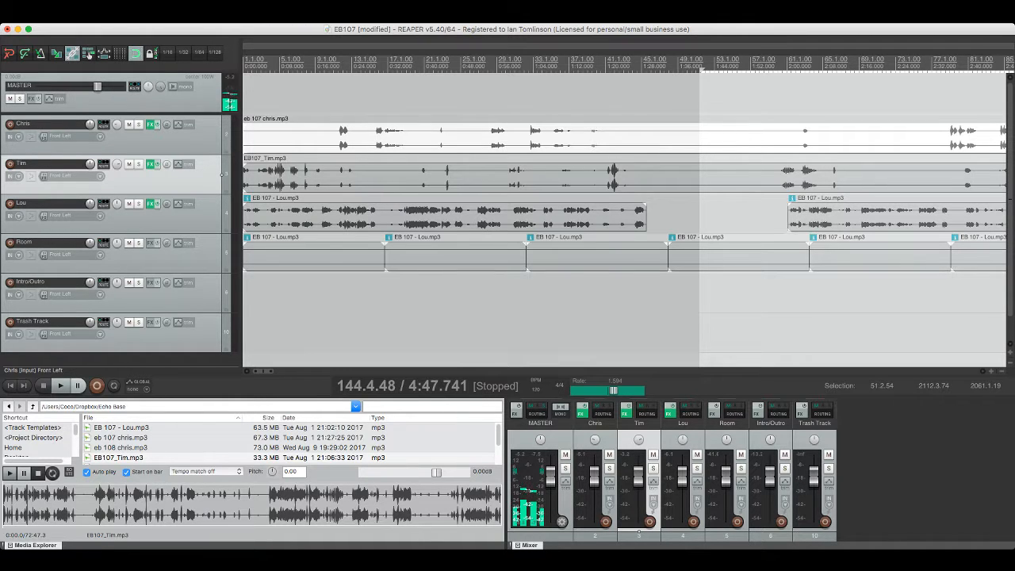
# Step: Audition the mix from about 0:44 and from about 2:00 to check where the usable conversation begins
pyautogui.click(443, 309)
pyautogui.press('space')
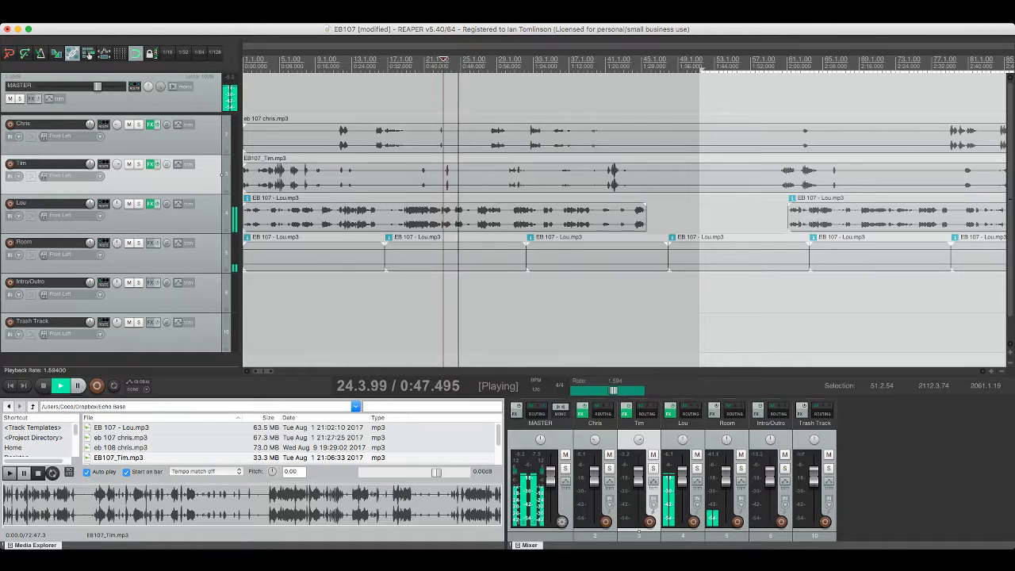
pyautogui.press('space')
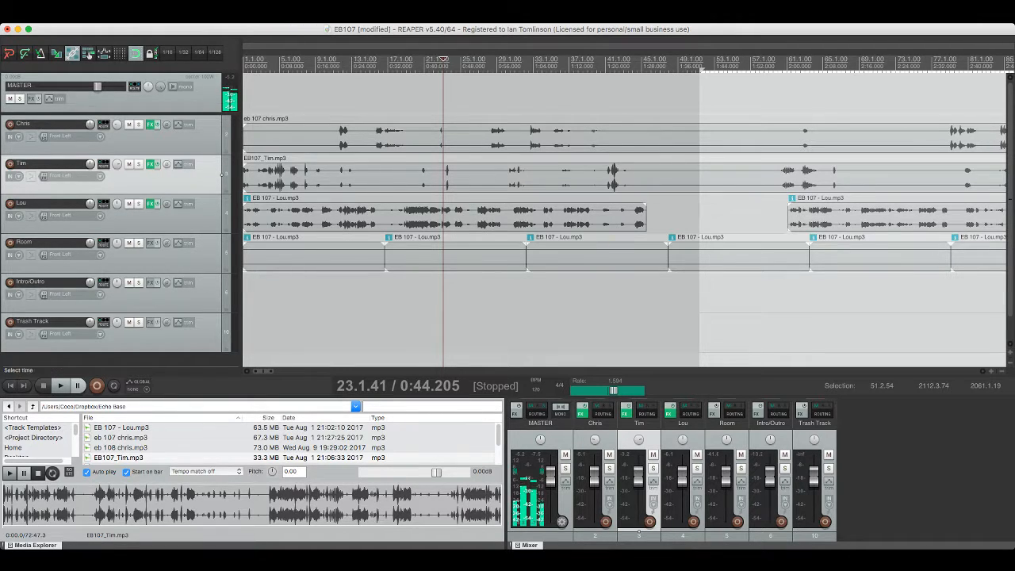
pyautogui.press('space')
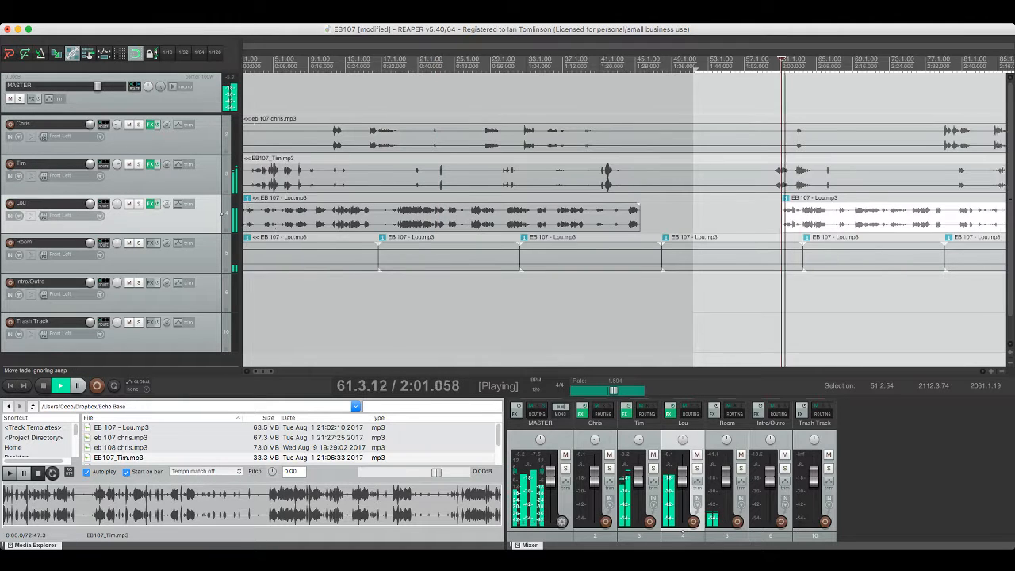
pyautogui.press('space')
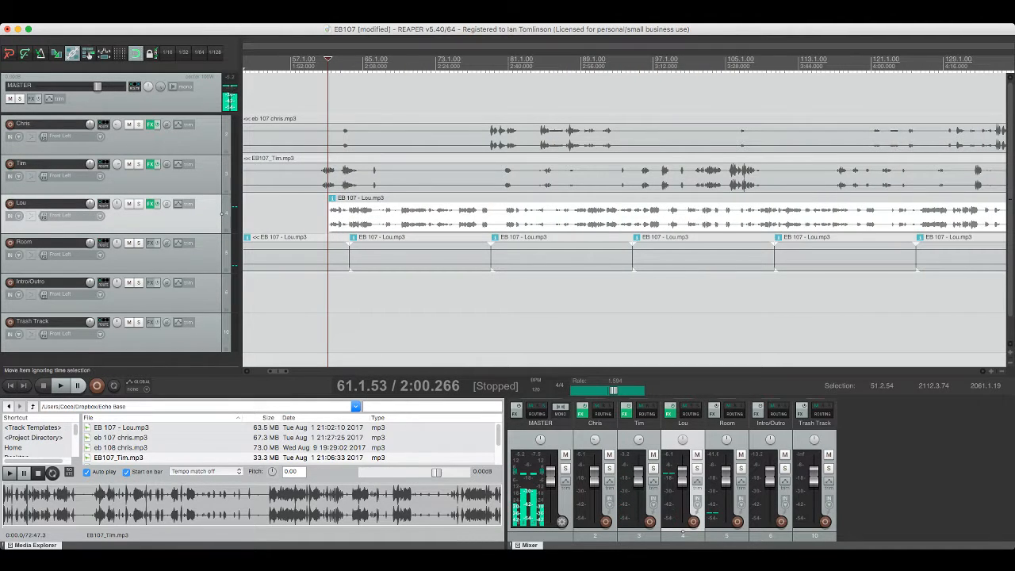
# Step: Audition the mix at 2:16.231 and split the three voice recordings there
pyautogui.click(398, 64)
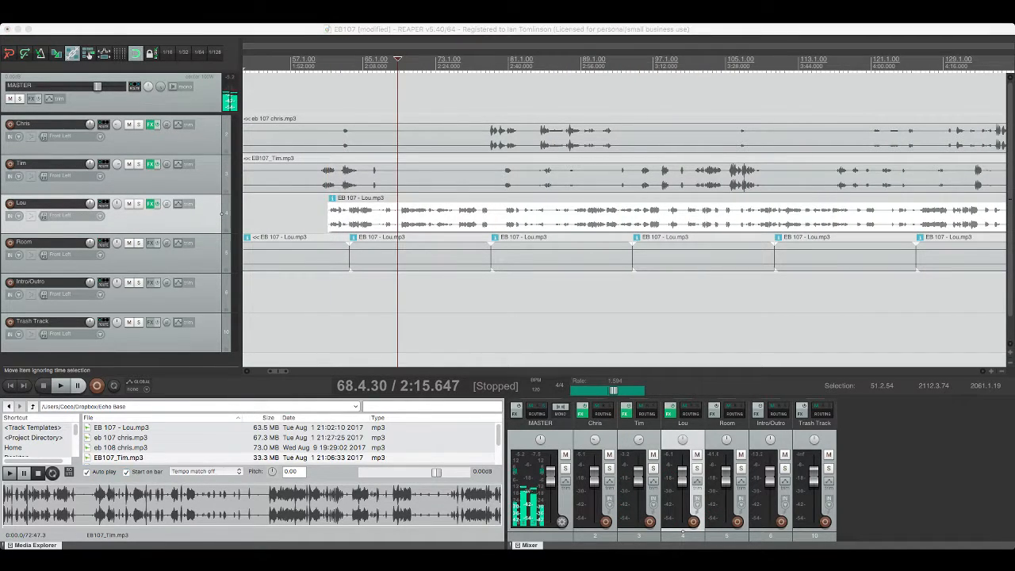
pyautogui.click(400, 63)
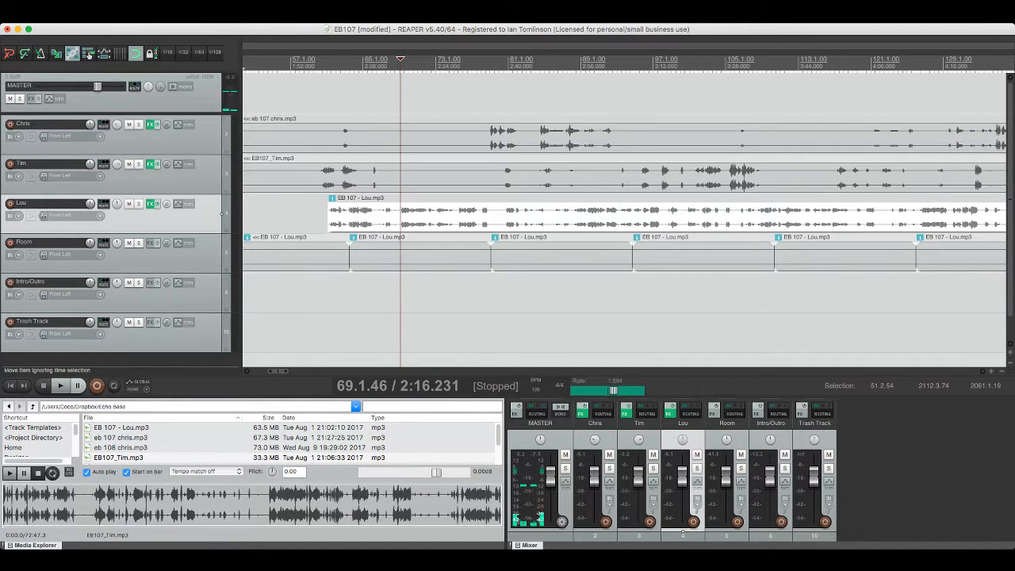
pyautogui.press('space')
pyautogui.press('space')
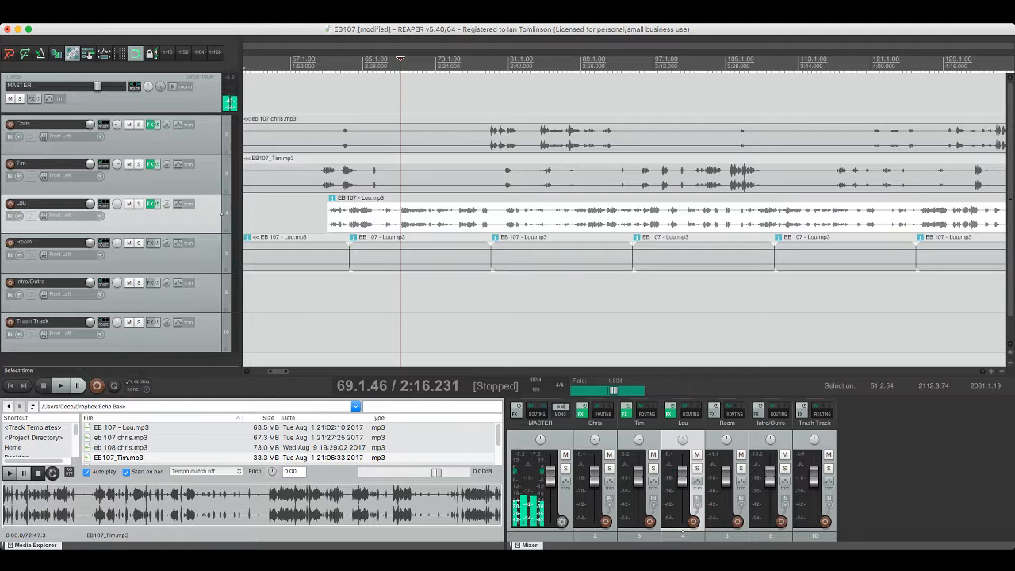
pyautogui.hotkey('ctrl', 'a')
pyautogui.press('s')
# Step: Delete every voice item before the split at 2:16.231, including the third voice track's opening clip
pyautogui.click(379, 174)
pyautogui.keyDown('ctrl'); pyautogui.click(364, 215); pyautogui.keyUp('ctrl')
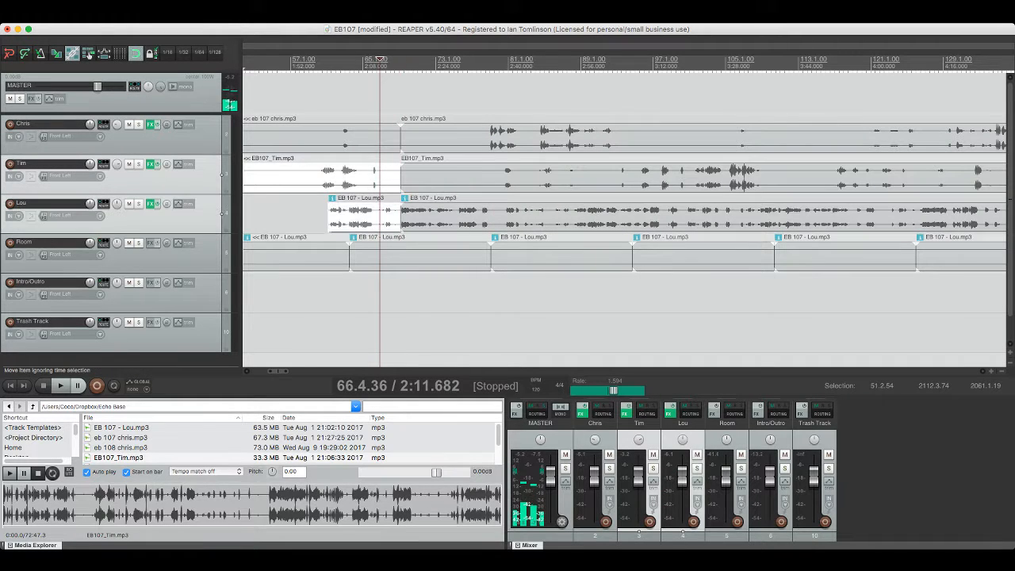
pyautogui.press('Delete')
pyautogui.click(385, 135)
pyautogui.press('Delete')
pyautogui.scroll(-3, 222, 135)
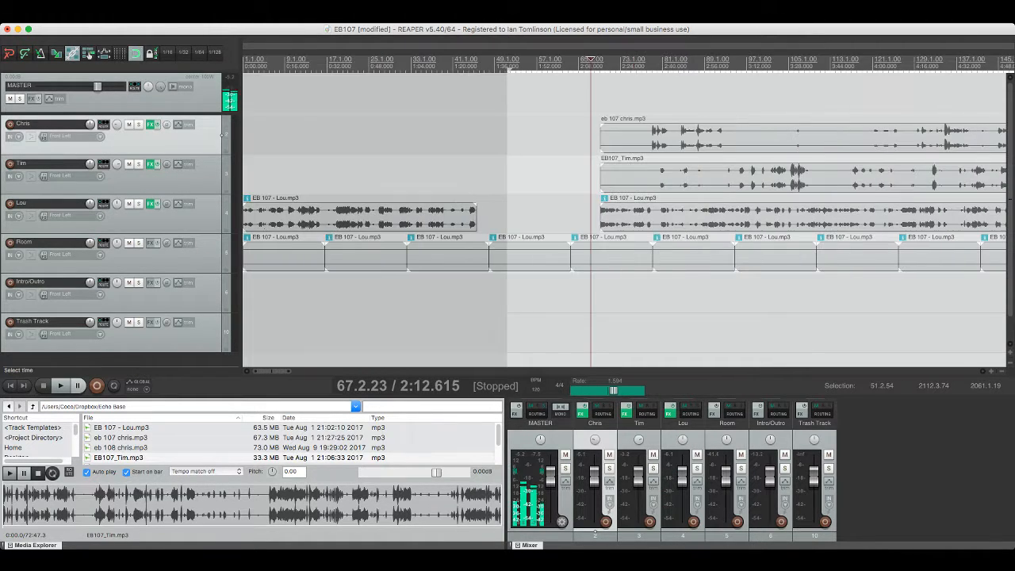
pyautogui.click(359, 214)
pyautogui.press('Delete')
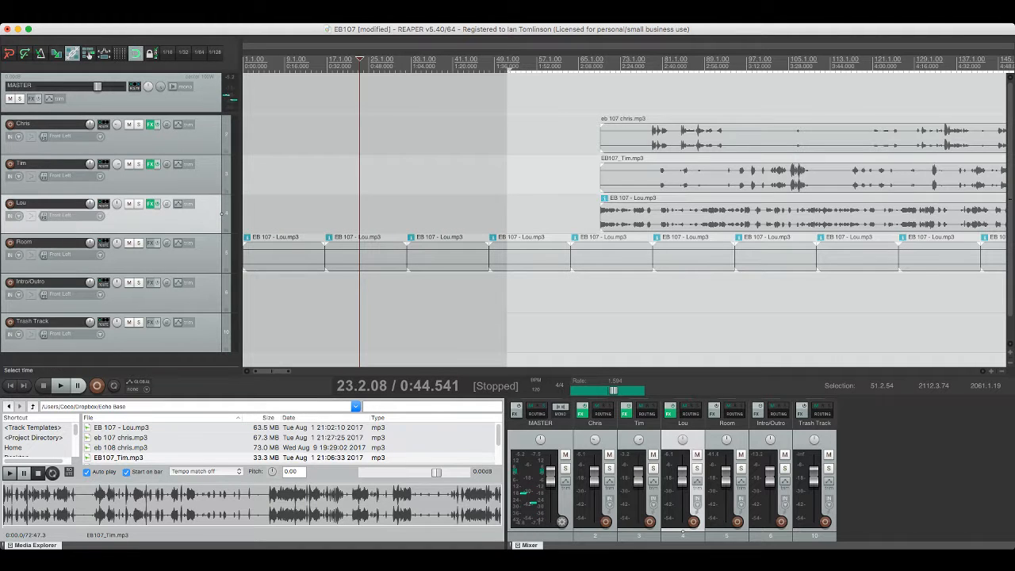
# Step: Move the three remaining voice recordings together to the start of the project
pyautogui.click(663, 136)
pyautogui.keyDown('shift'); pyautogui.click(663, 212); pyautogui.keyUp('shift')
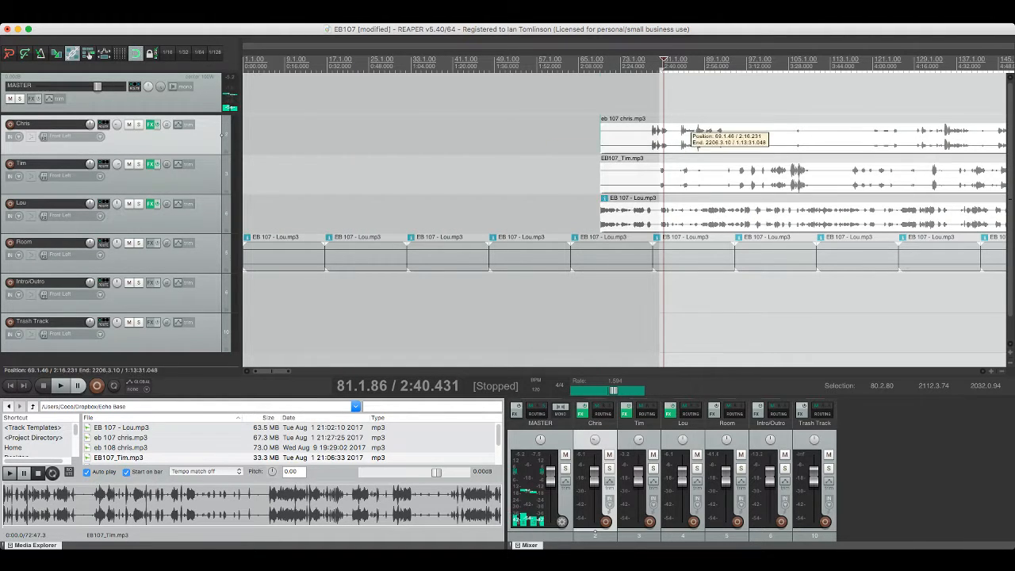
pyautogui.moveTo(662, 136); pyautogui.dragTo(306, 137)
# Step: Play the mix from the project's start and again from about 0:18 to find where the voices overlap
pyautogui.press('Home')
pyautogui.press('space')
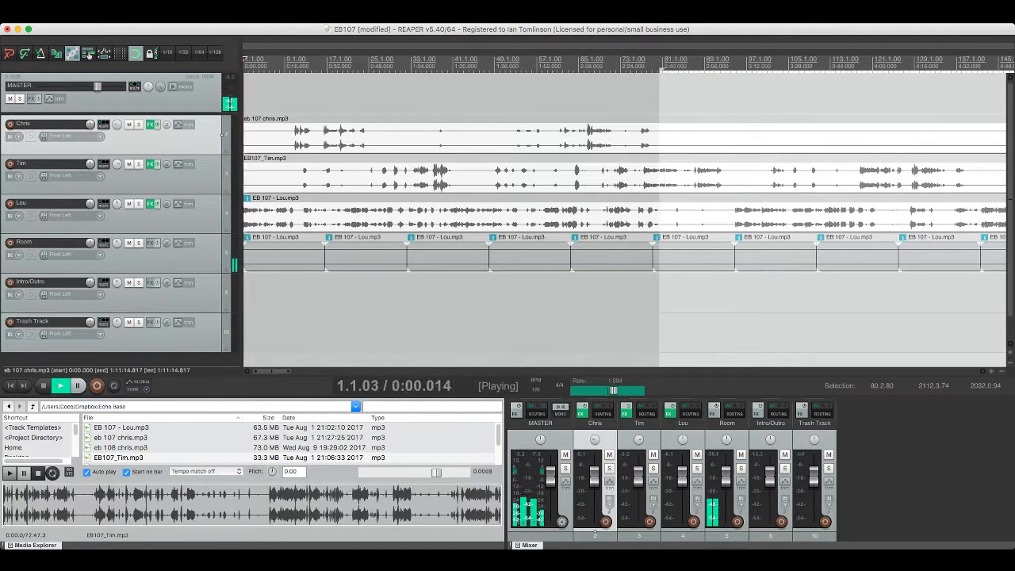
pyautogui.press('space')
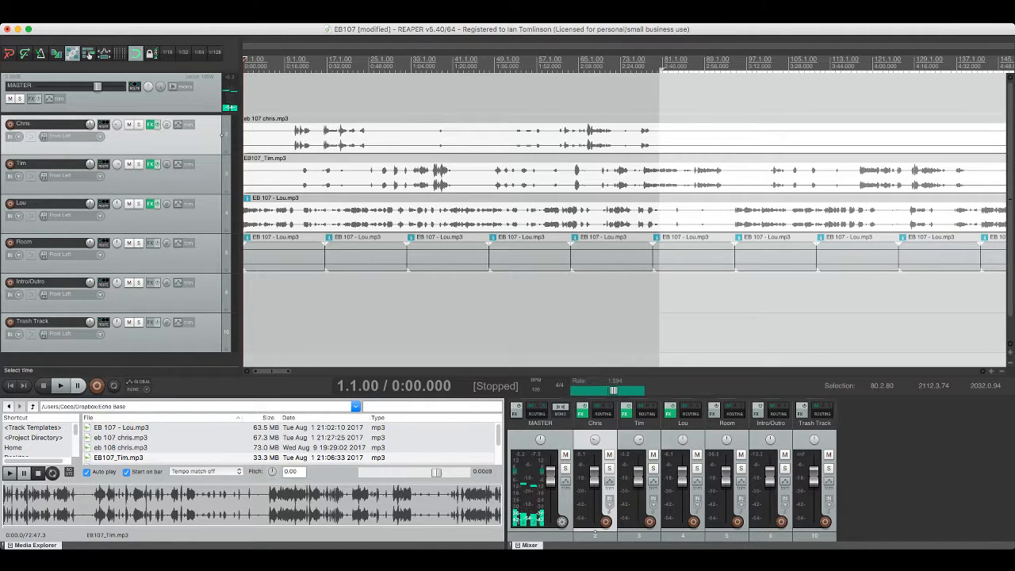
pyautogui.press('space')
pyautogui.scroll(1, 626, 214)
pyautogui.scroll(4, 626, 214)
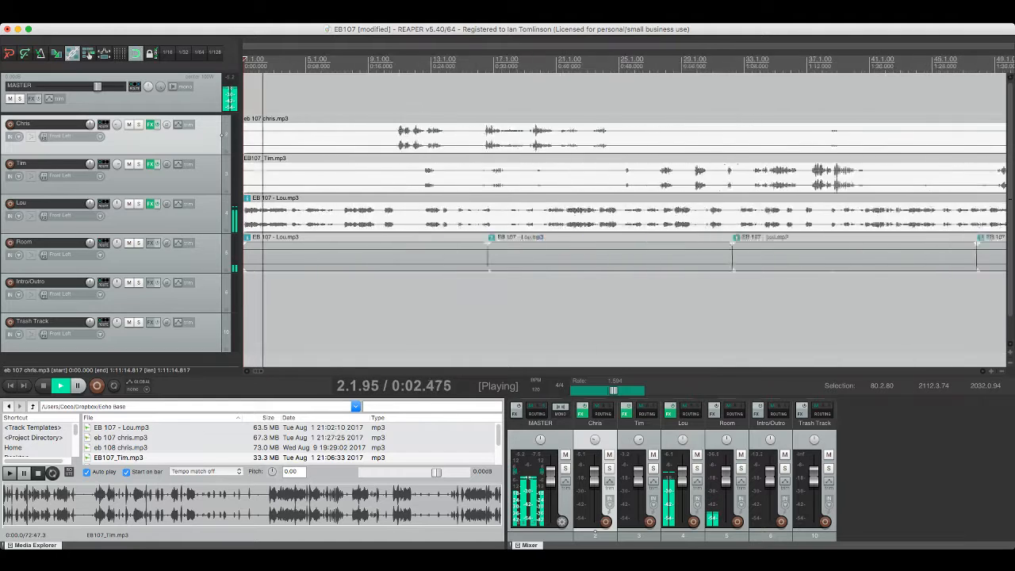
pyautogui.click(622, 214)
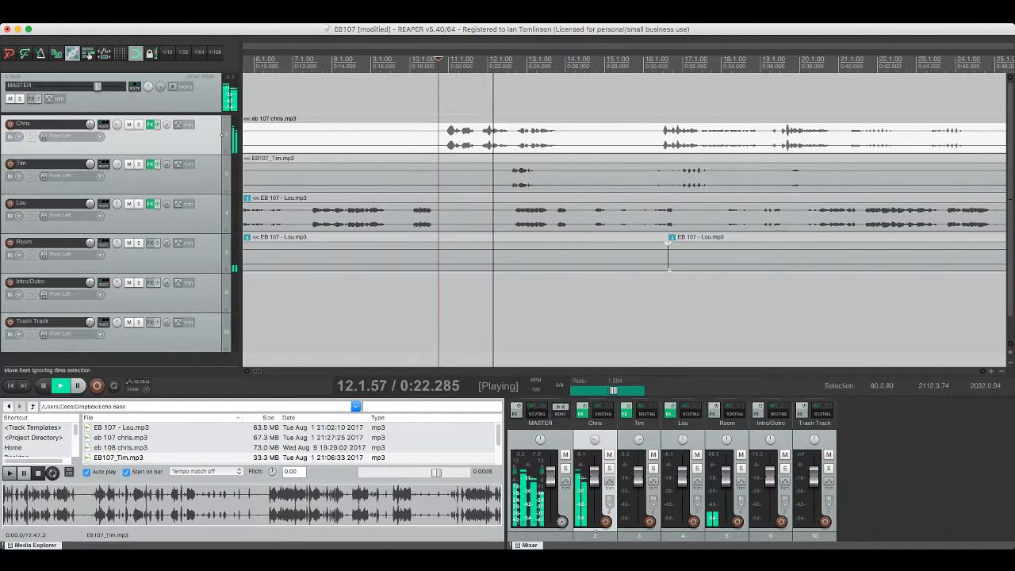
pyautogui.click(410, 214)
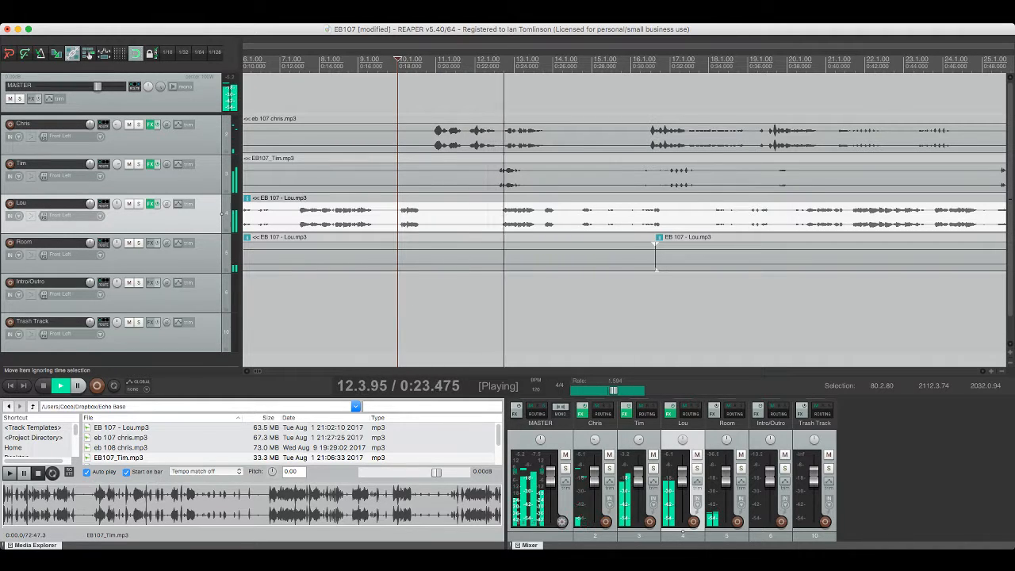
pyautogui.press('space')
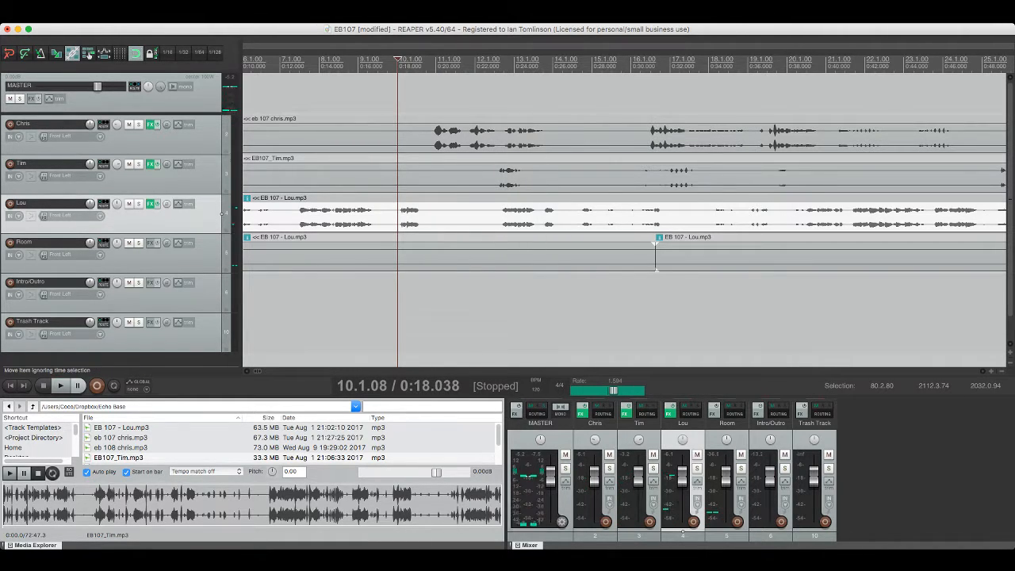
# Step: Play the overlapping speech from 0:23.029, and repeat it at a playback rate of 1.0
pyautogui.click(496, 174)
pyautogui.press('space')
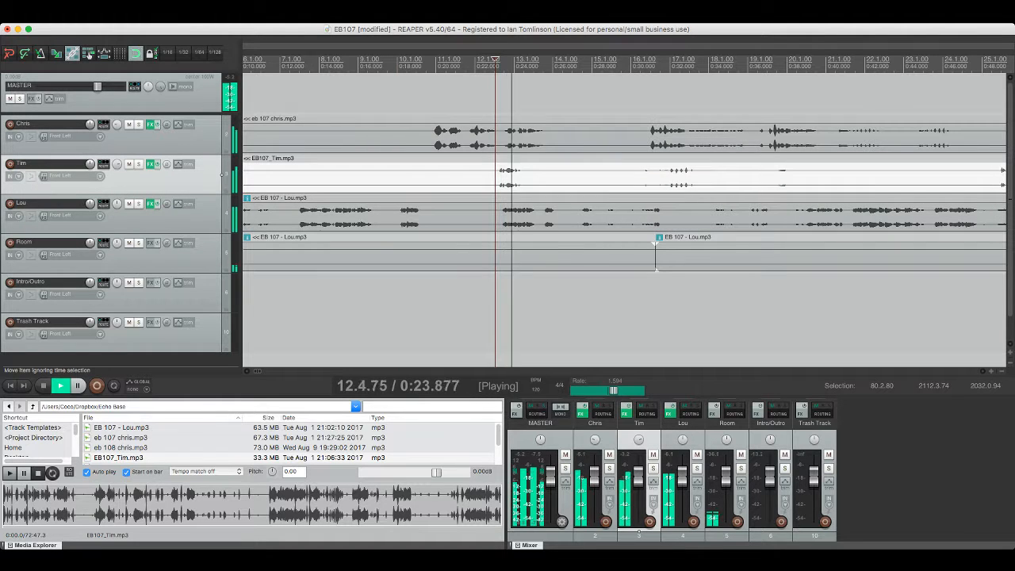
pyautogui.press('space')
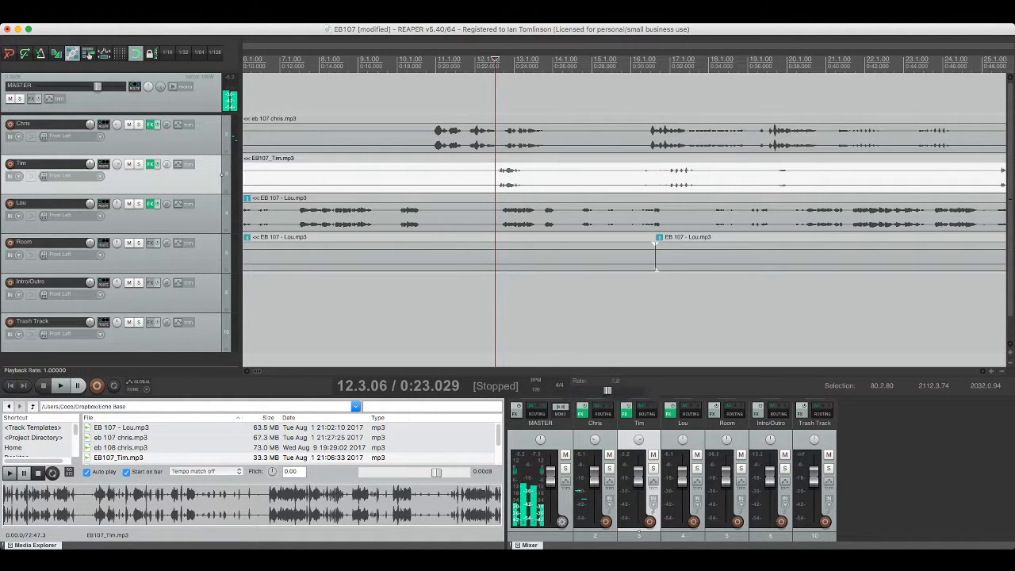
pyautogui.press('space')
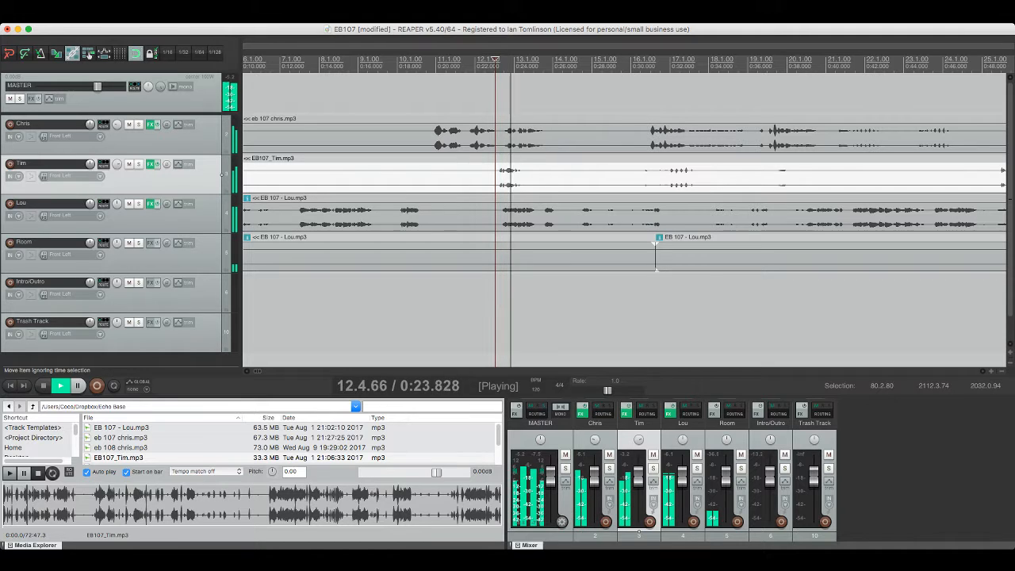
pyautogui.press('space')
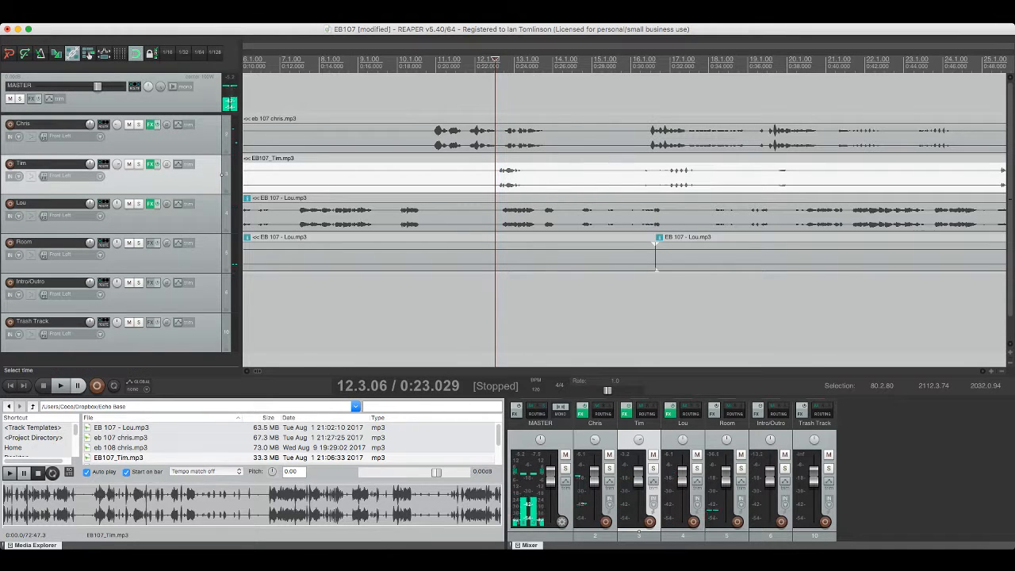
# Step: Set the playback rate to 1.6 and replay the overlapping speech from 0:23.029
pyautogui.moveTo(607, 390); pyautogui.dragTo(611, 390)
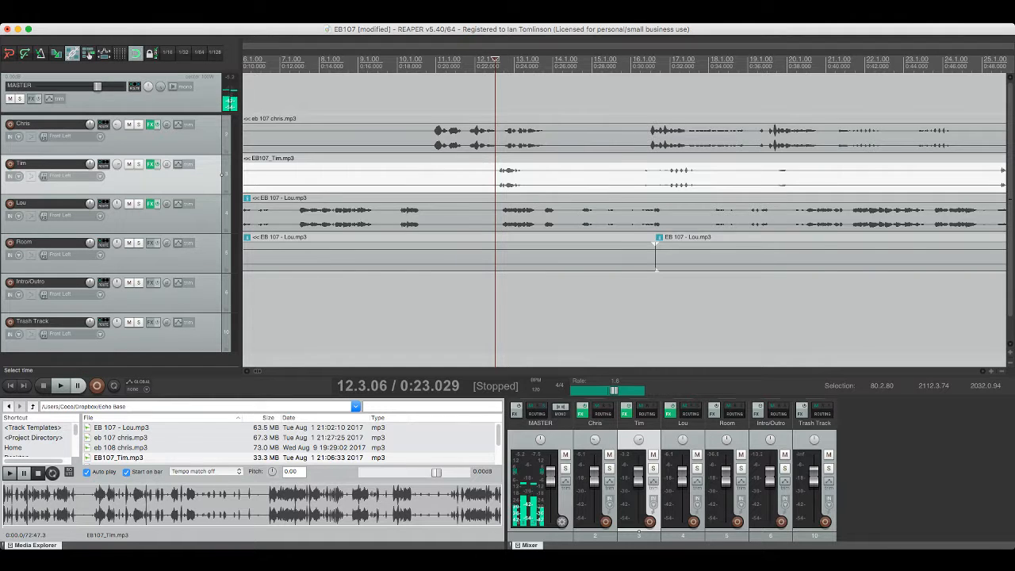
pyautogui.press('=')
pyautogui.press('=')
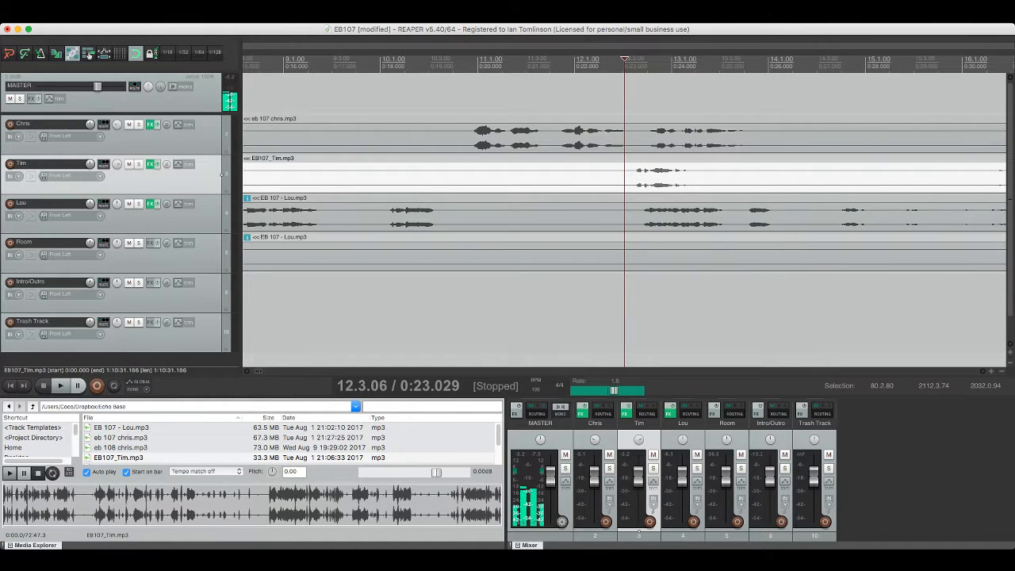
pyautogui.hscroll(5, 819, 254)
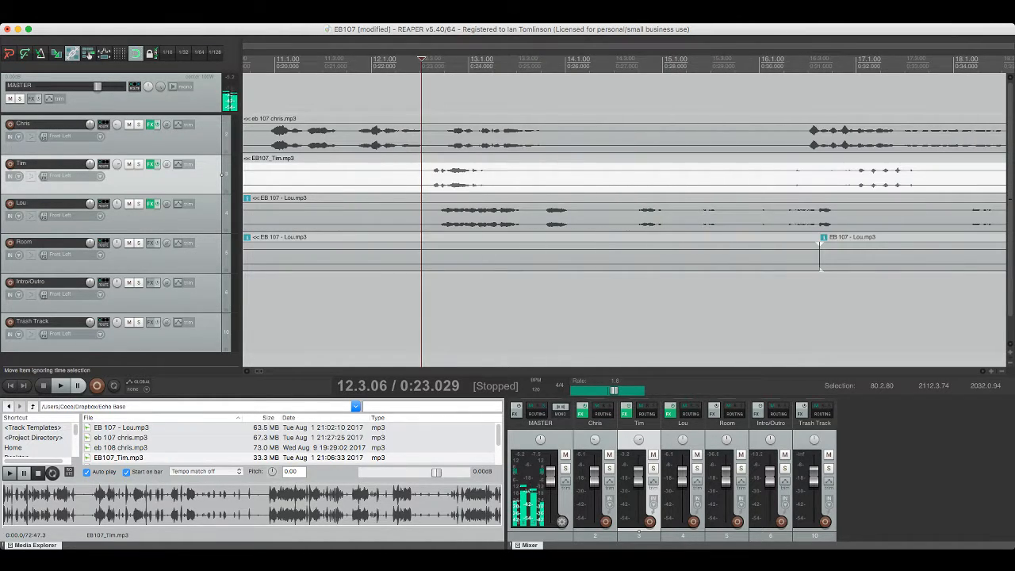
pyautogui.press('space')
pyautogui.press('space')
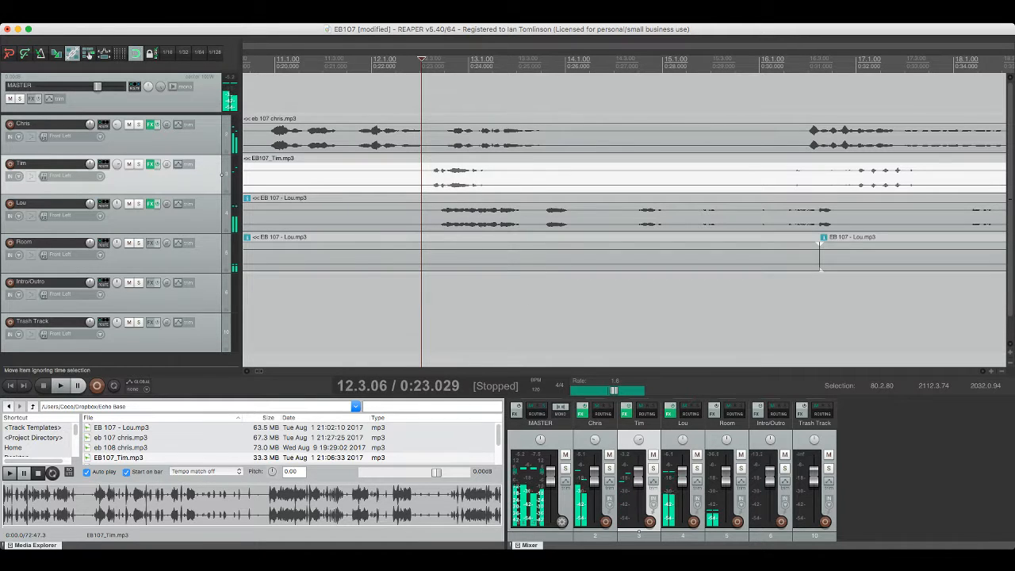
# Step: Solo the first voice track and play it from 0:19.720
pyautogui.click(222, 135)
pyautogui.hotkey('shift', 'Tab')
pyautogui.hotkey('shift', 'Tab')
pyautogui.hotkey('shift', 'Tab')
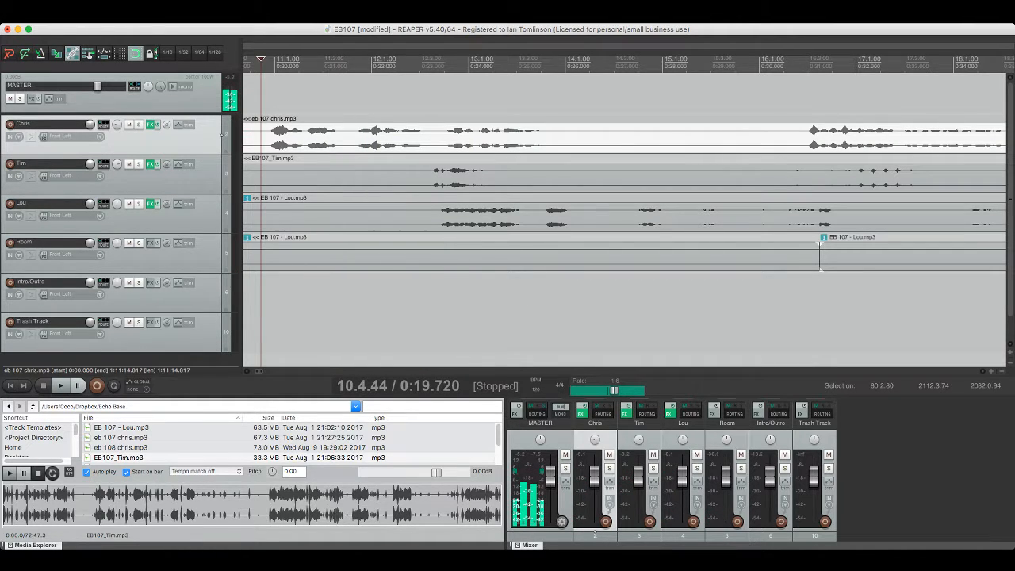
pyautogui.press('F6')
pyautogui.press('space')
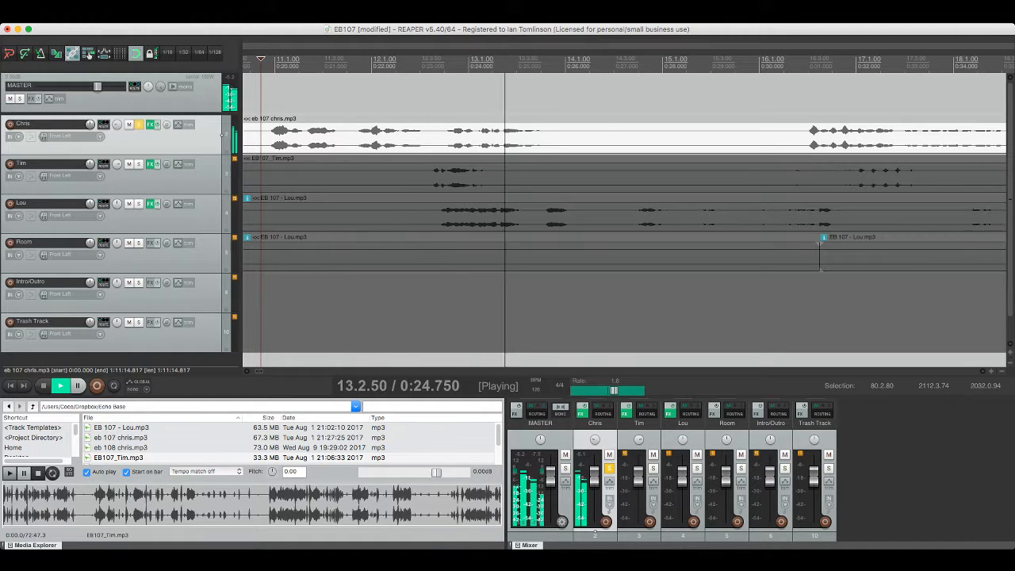
# Step: Solo the second voice track and play its overlapping speech from 0:23.165
pyautogui.press('space')
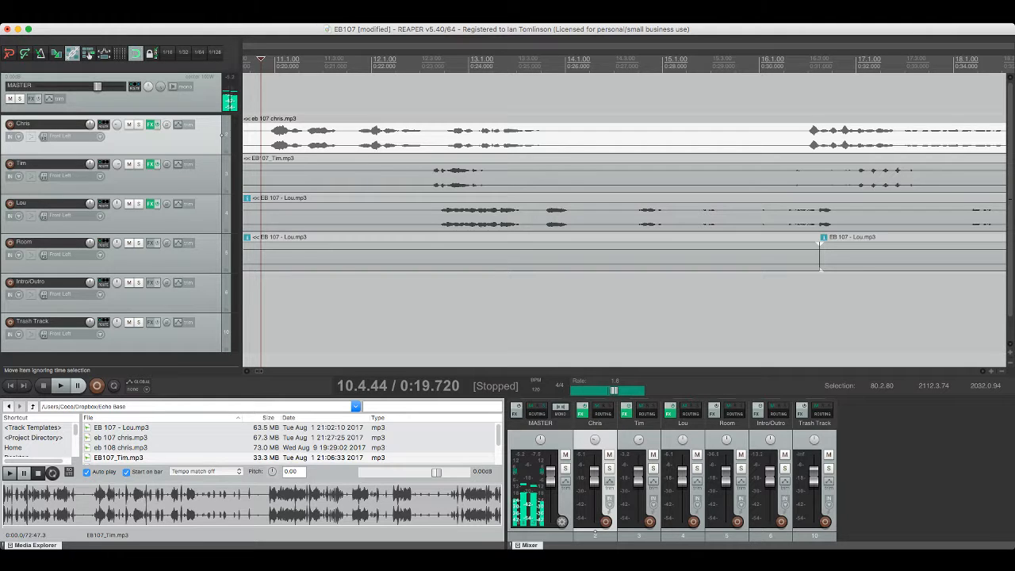
pyautogui.click(428, 177)
pyautogui.press('space')
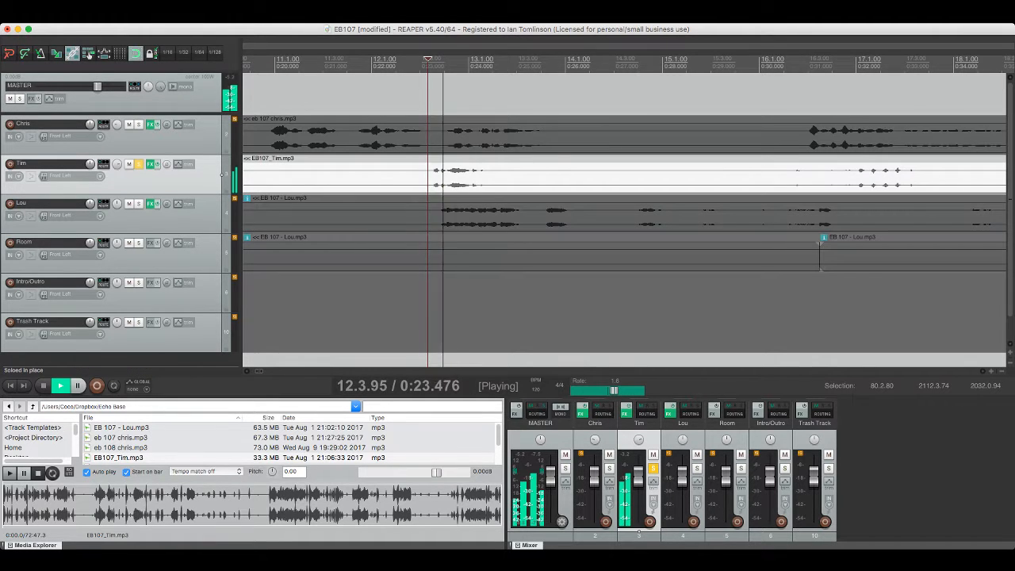
pyautogui.press('space')
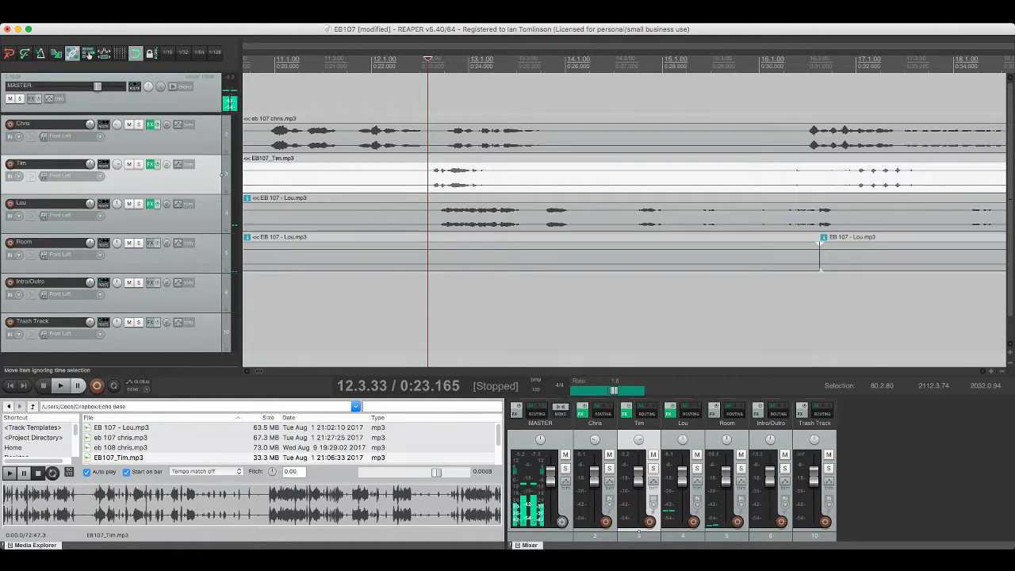
# Step: Cut the second voice track's overlapping speech from about 0:23 to 0:25.192, and play the mix across the gap
pyautogui.click(420, 172)
pyautogui.press('s')
pyautogui.click(526, 173)
pyautogui.press('s')
pyautogui.click(461, 174)
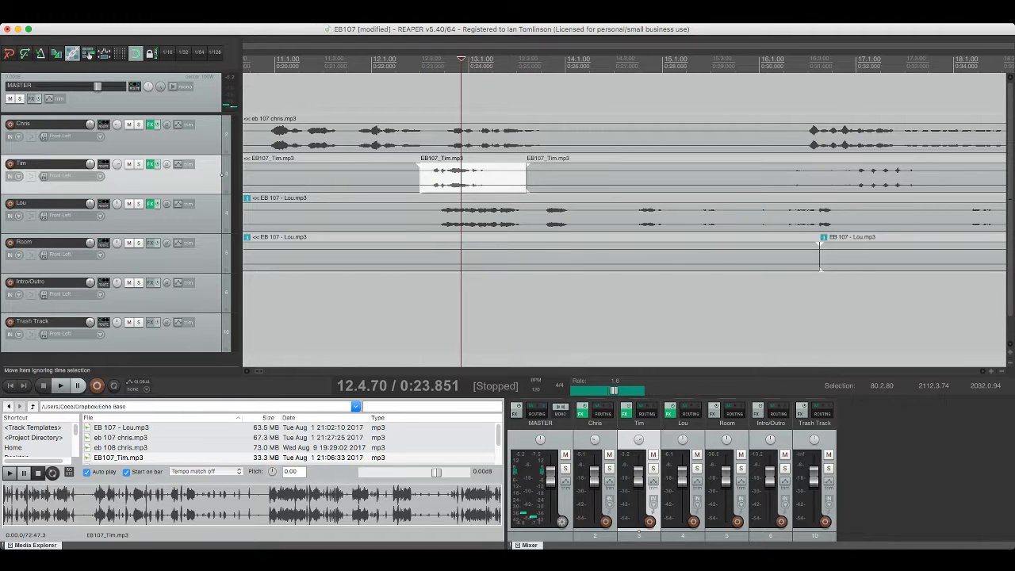
pyautogui.press('Delete')
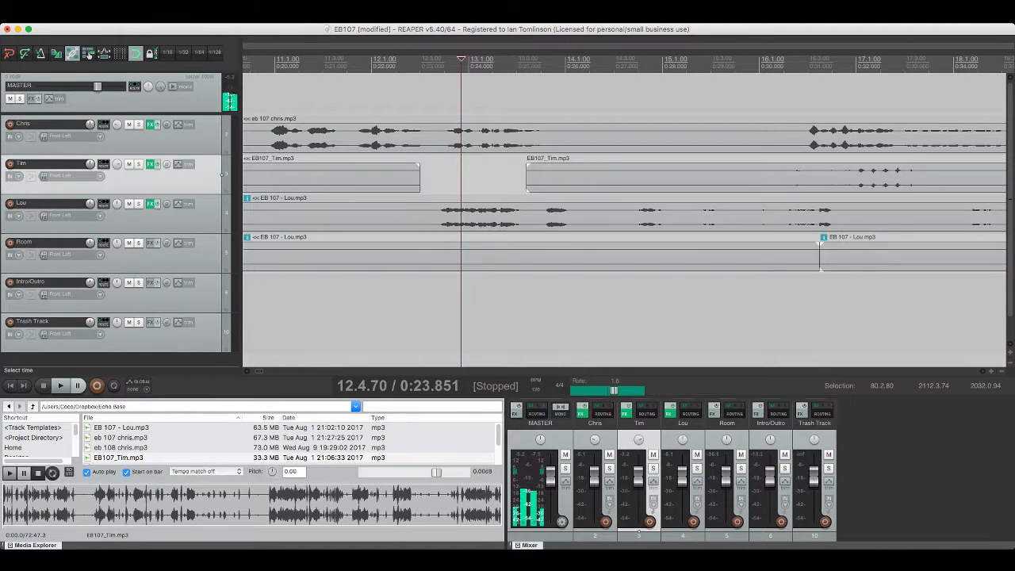
pyautogui.click(411, 174)
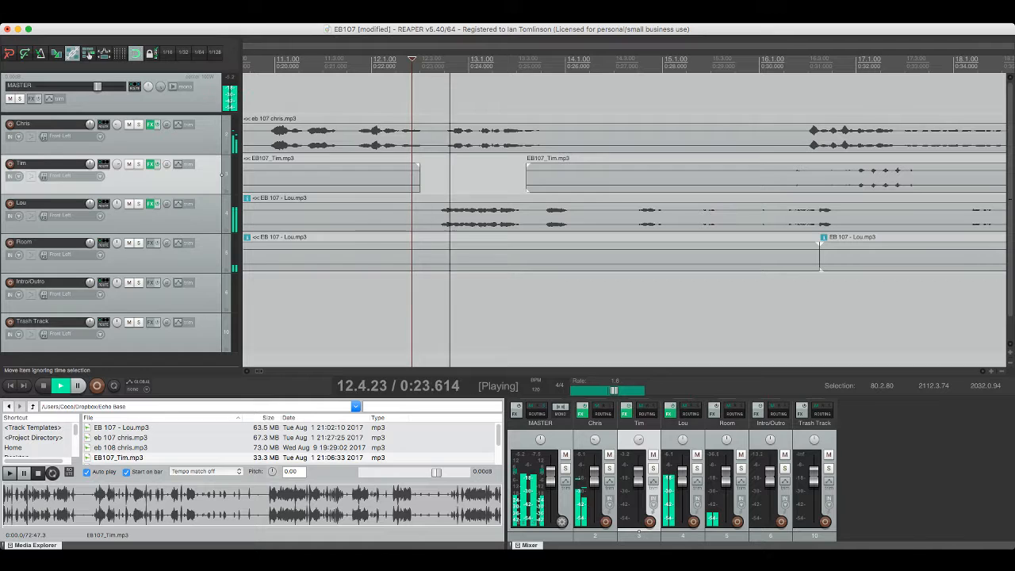
# Step: Split the first voice track at 0:23.405 and about 0:25.6, and delete the speech between the splits
pyautogui.click(439, 136)
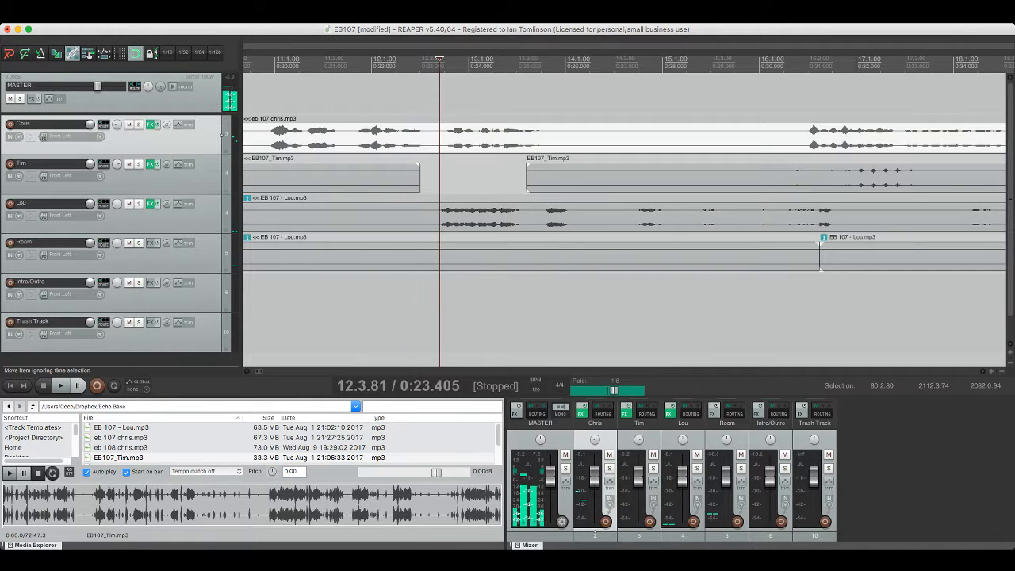
pyautogui.press('s')
pyautogui.click(545, 136)
pyautogui.press('s')
pyautogui.click(519, 136)
pyautogui.press('Delete')
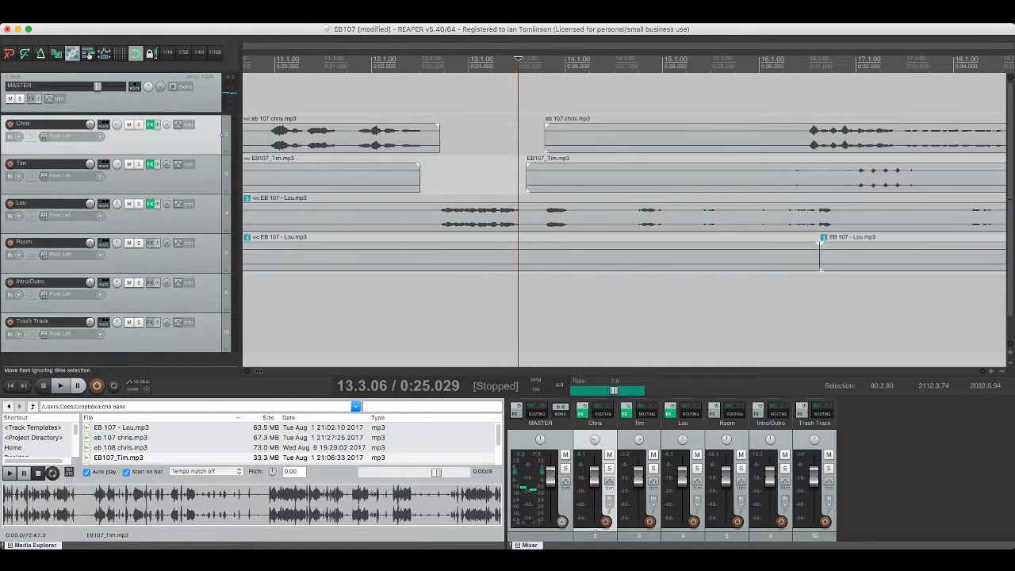
# Step: Play the edited passage from 0:22.107 with more of the timeline in view, and save the project
pyautogui.click(376, 138)
pyautogui.press('space')
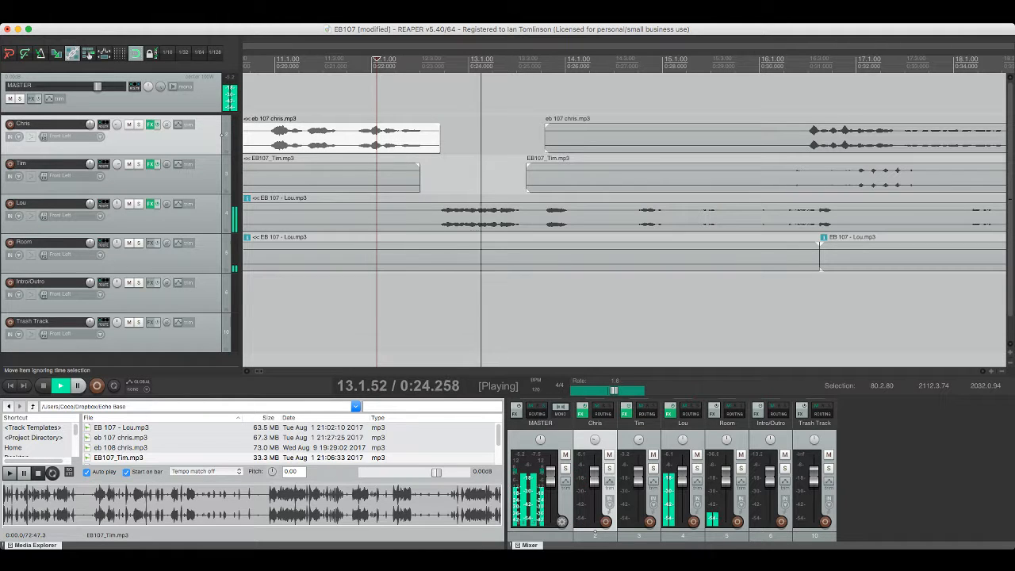
pyautogui.press('space')
pyautogui.press('-')
pyautogui.press('-')
pyautogui.press('-')
pyautogui.press('-')
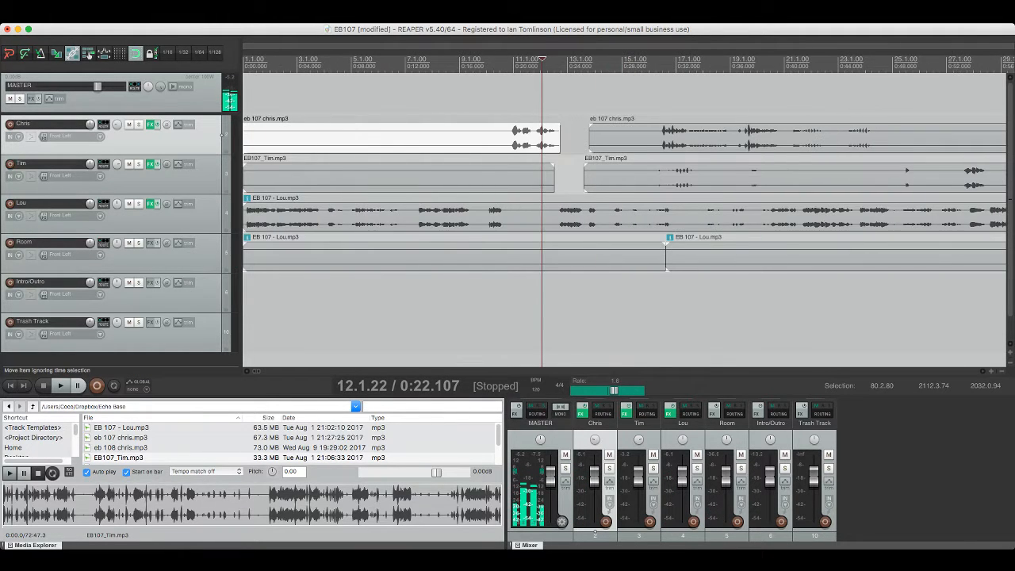
pyautogui.hscroll(5, 222, 135)
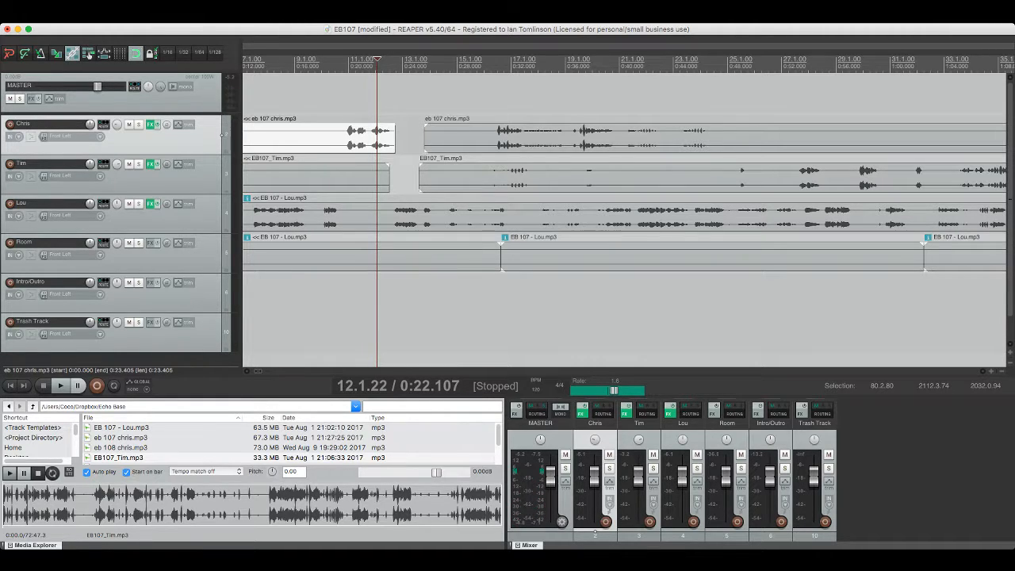
pyautogui.press('space')
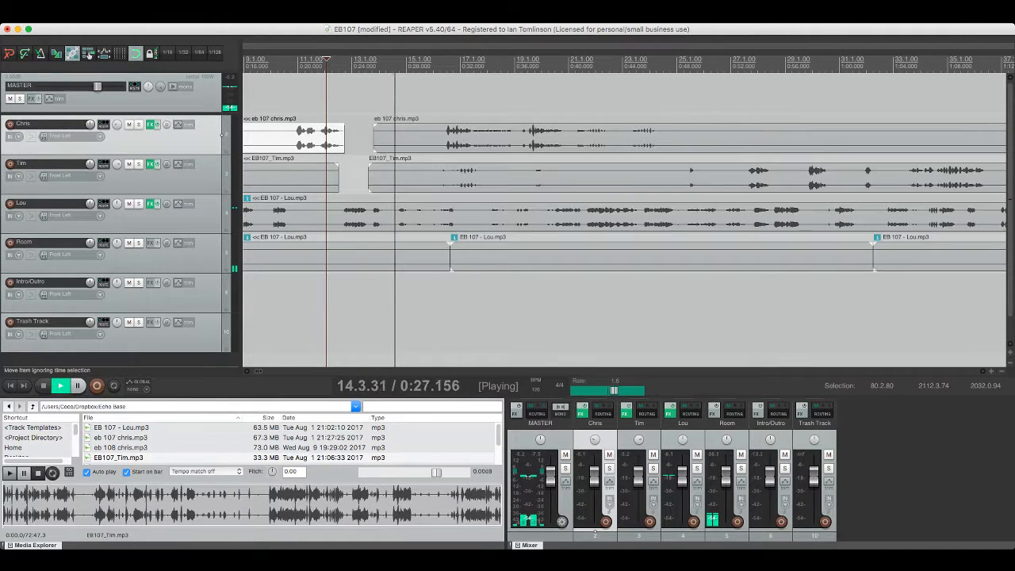
pyautogui.click(438, 138)
pyautogui.press('super+s')
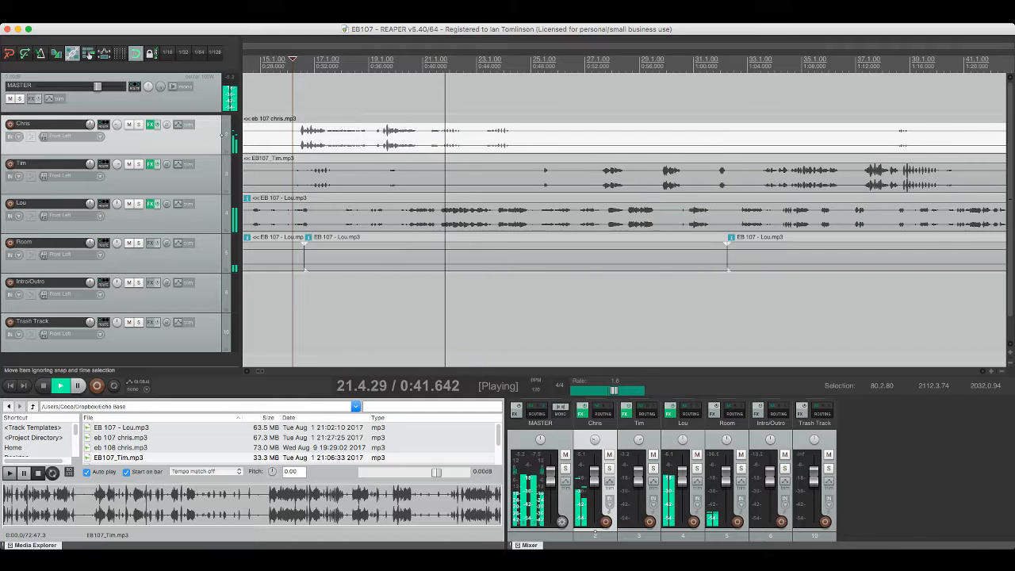
# Step: Play the second voice track's short sound from about 0:48, and replay it at a playback rate of 1.0
pyautogui.click(543, 176)
pyautogui.hotkey('ctrl', 's')
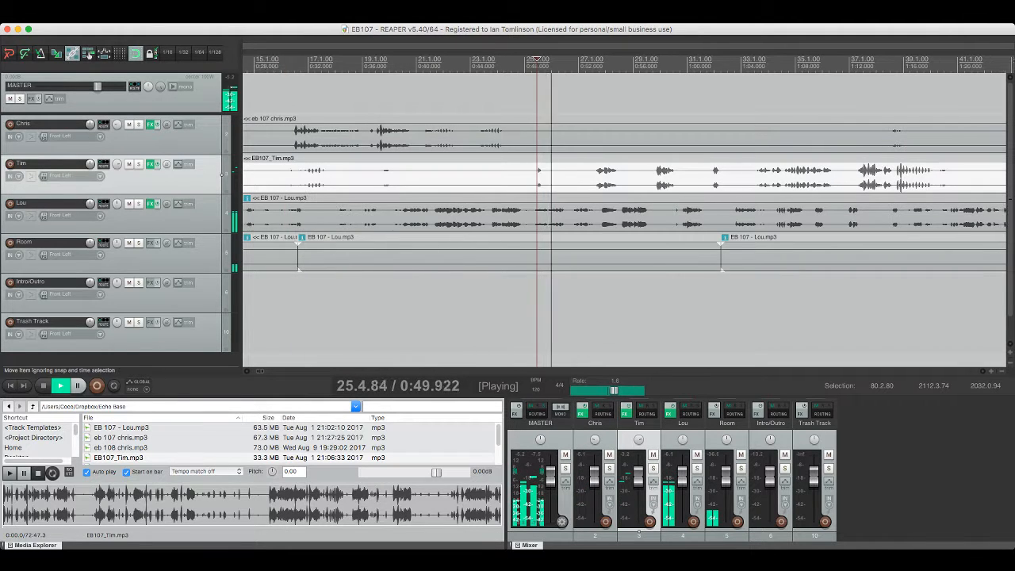
pyautogui.press('space')
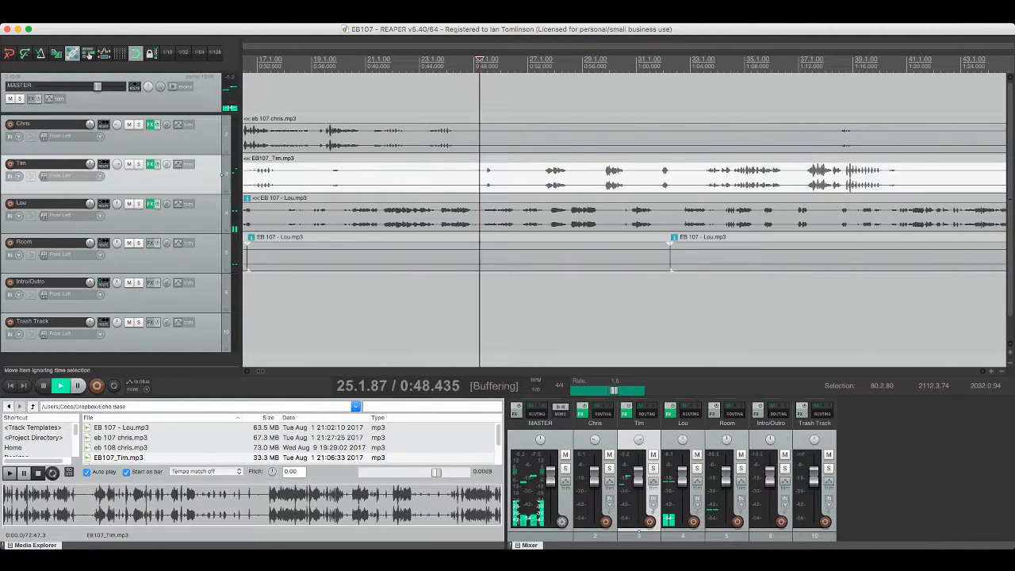
pyautogui.press('space')
pyautogui.doubleClick(614, 390)
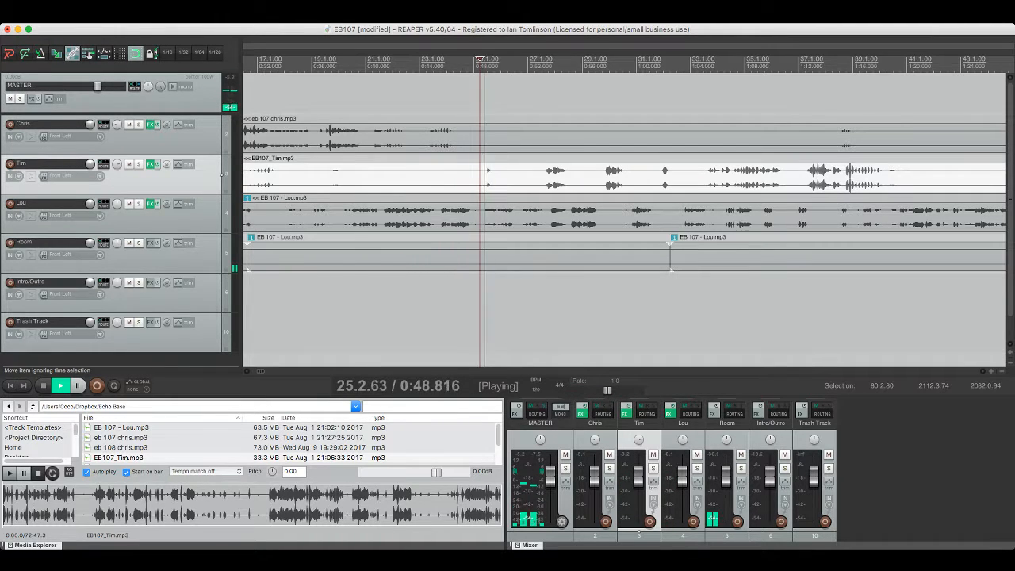
# Step: Split the second voice track on both sides of the short sound after 0:48 and delete that piece
pyautogui.click(482, 178)
pyautogui.press('s')
pyautogui.click(498, 178)
pyautogui.press('s')
pyautogui.click(485, 178)
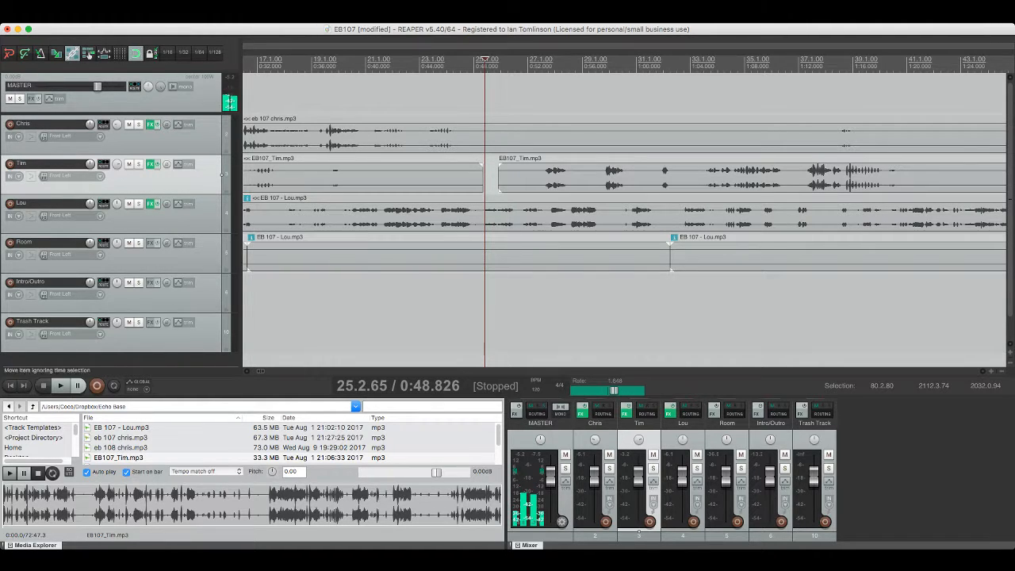
# Step: Play from about 0:52, and move the second voice track's last clip to start at about 0:53.7
pyautogui.click(529, 179)
pyautogui.press('space')
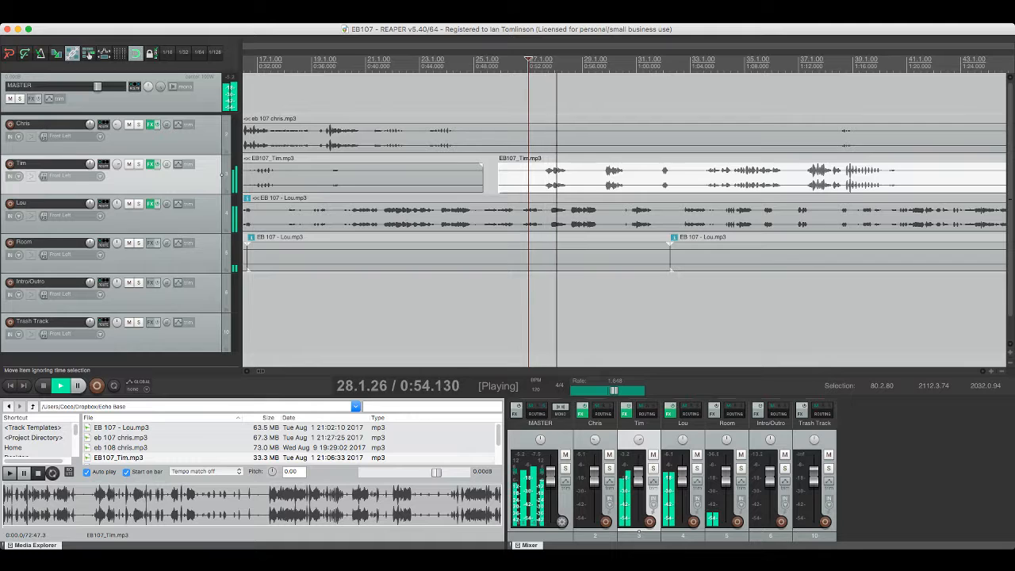
pyautogui.hscroll(3, 625, 214)
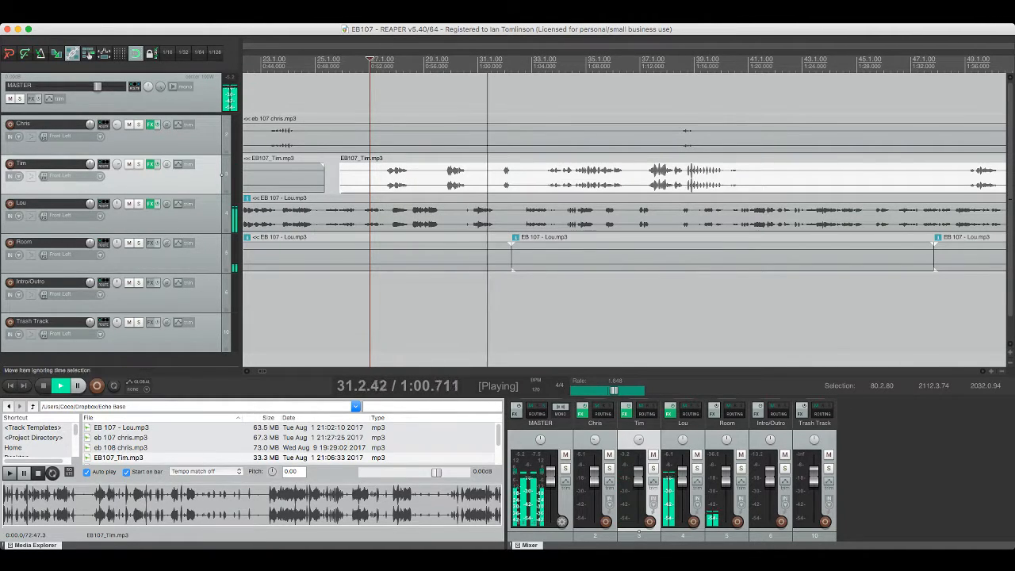
pyautogui.press('space')
pyautogui.moveTo(428, 178); pyautogui.dragTo(508, 184)
pyautogui.click(413, 184)
pyautogui.press('space')
pyautogui.press('space')
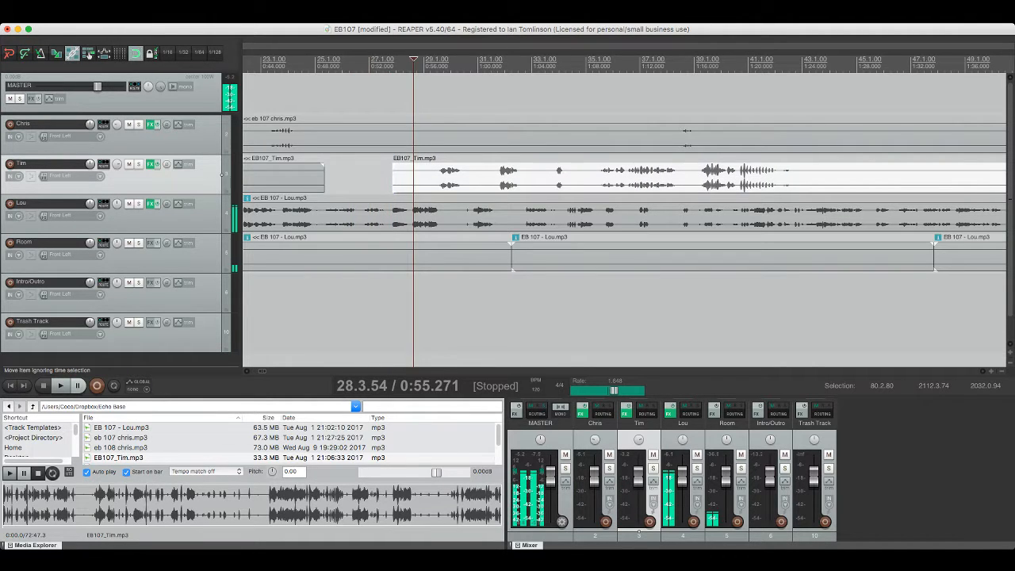
# Step: Extend the second voice track's first clip to 0:25.192 to restore its cut speech, and split it at 0:23.124
pyautogui.hscroll(8, 413, 184)
pyautogui.hscroll(-10, 413, 184)
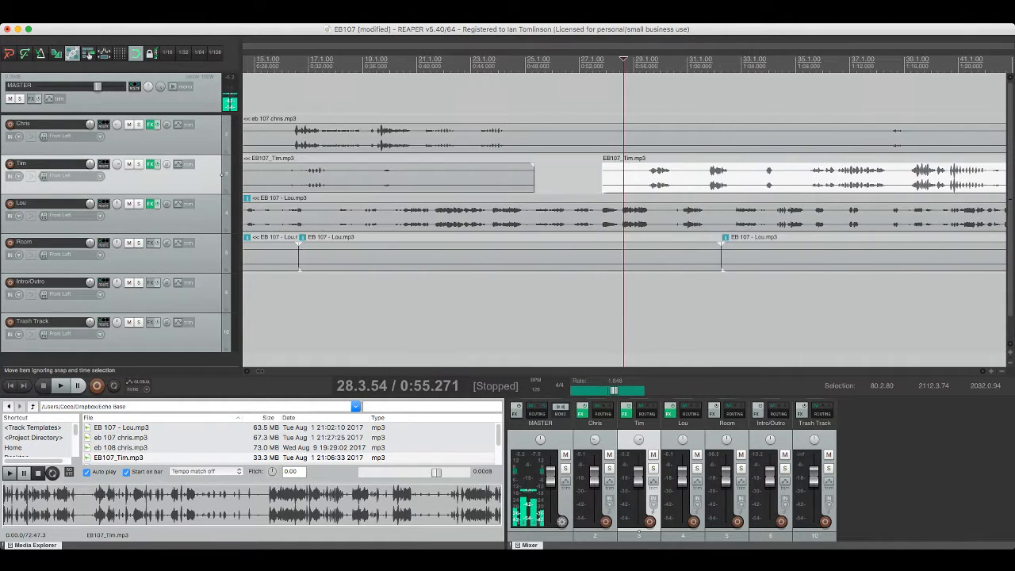
pyautogui.hscroll(-8, 222, 175)
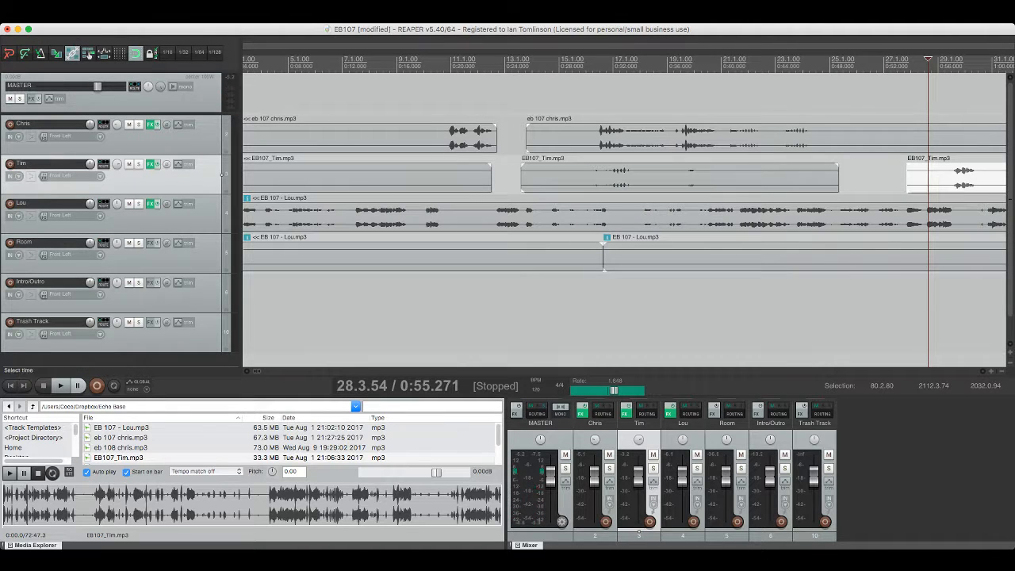
pyautogui.moveTo(491, 178); pyautogui.dragTo(520, 179)
pyautogui.click(493, 175)
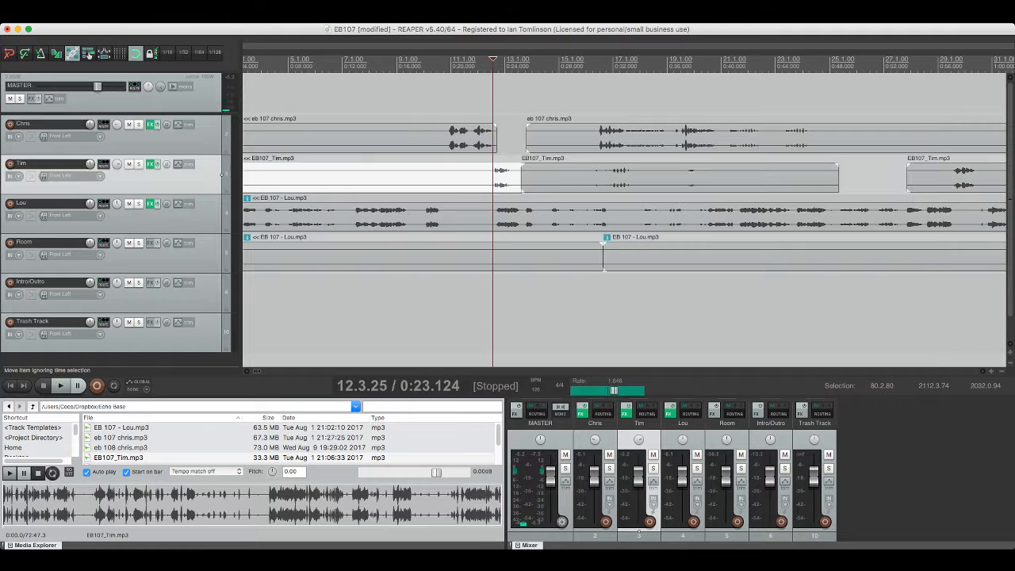
pyautogui.press('s')
# Step: Move the restored speech and the clip after it together up against the second voice track's last clip, and save the project
pyautogui.keyDown('shift'); pyautogui.click(547, 176); pyautogui.keyUp('shift')
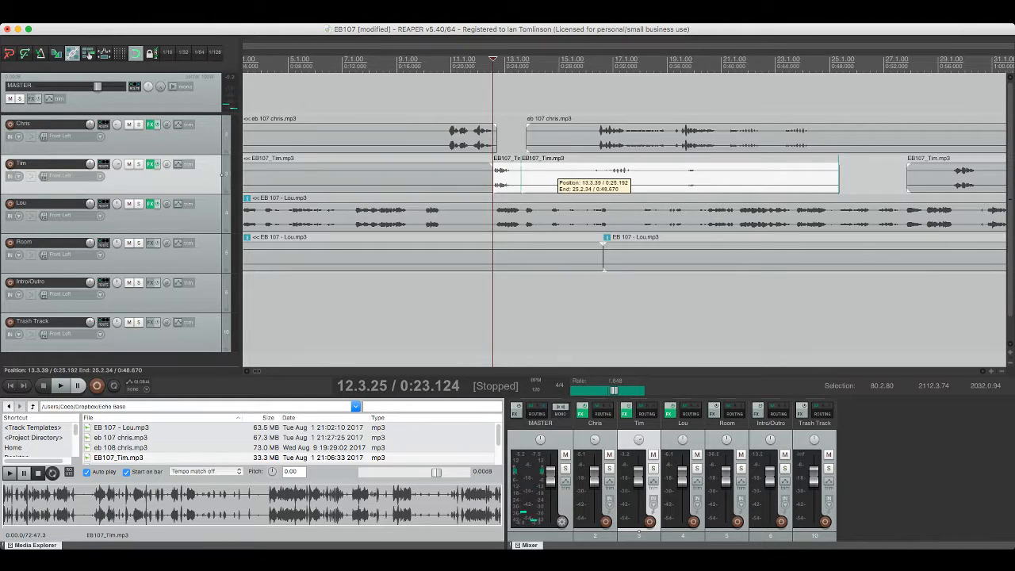
pyautogui.moveTo(555, 176); pyautogui.dragTo(623, 176)
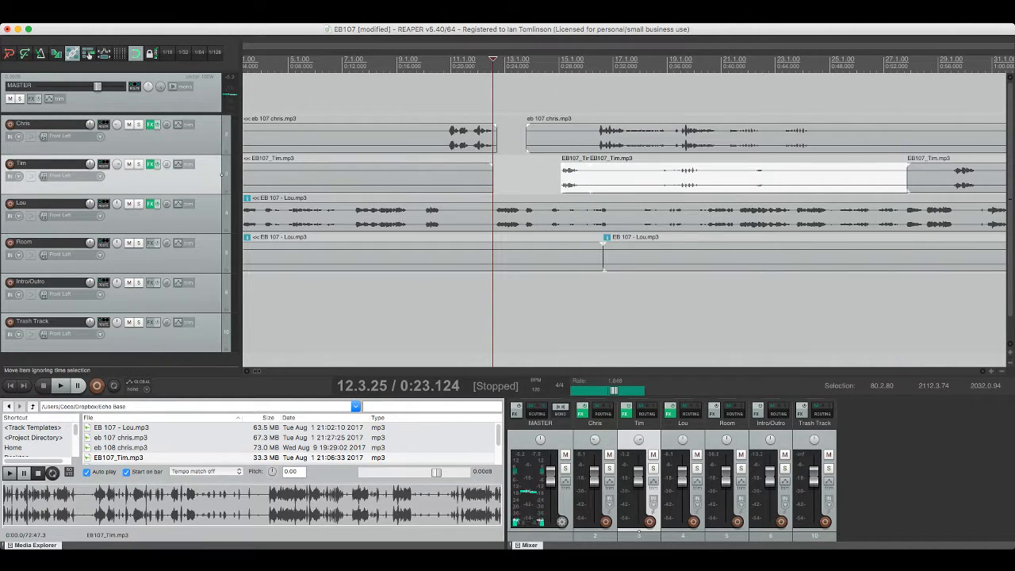
pyautogui.click(525, 176)
pyautogui.press('space')
pyautogui.press('super+s')
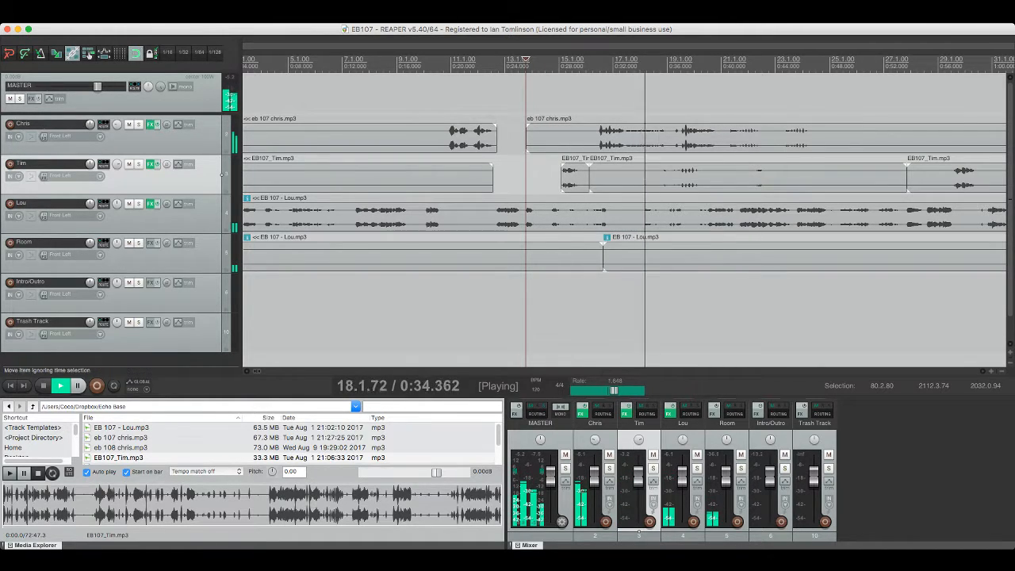
# Step: Delete the short restored clip before about 0:30 on the second voice track, and save the project while playing from 0:33.631
pyautogui.press('space')
pyautogui.click(577, 178)
pyautogui.click(634, 177)
pyautogui.press('space')
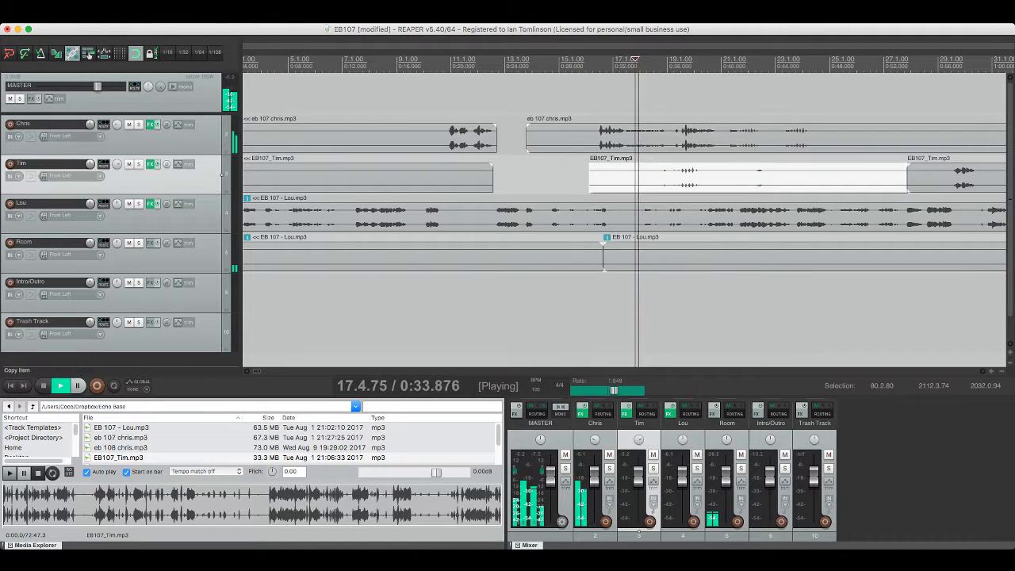
pyautogui.press('super+s')
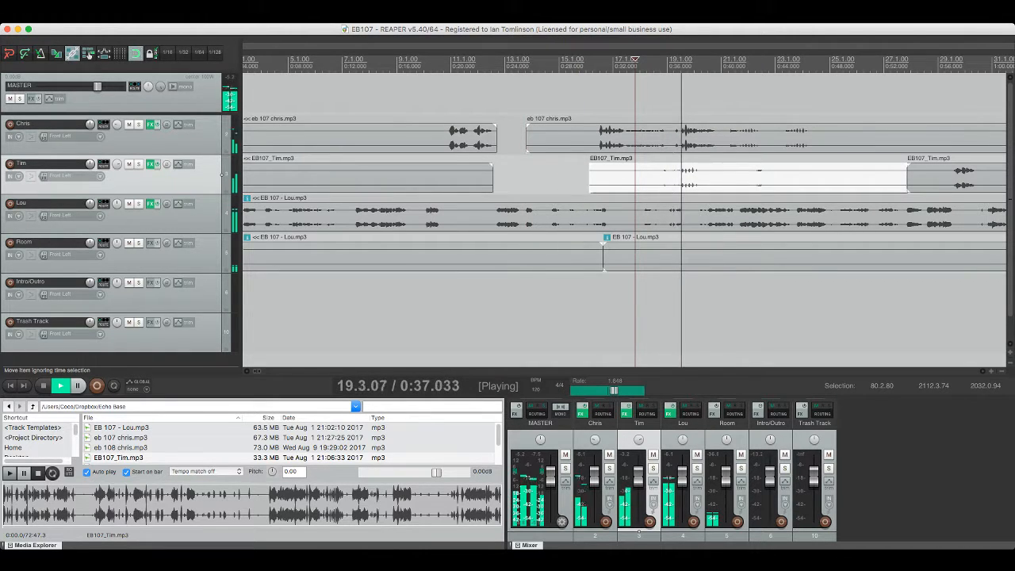
# Step: Play the mix from 0:41.990 and repeat it with the second voice track soloed to identify its short sound
pyautogui.hscroll(4, 634, 177)
pyautogui.hscroll(6, 222, 175)
pyautogui.press('space')
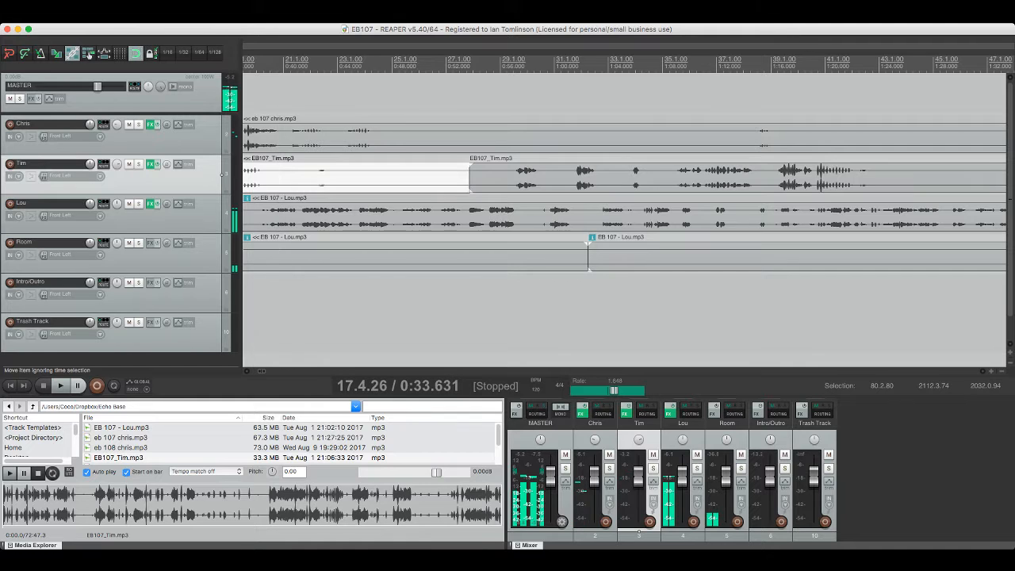
pyautogui.press('space')
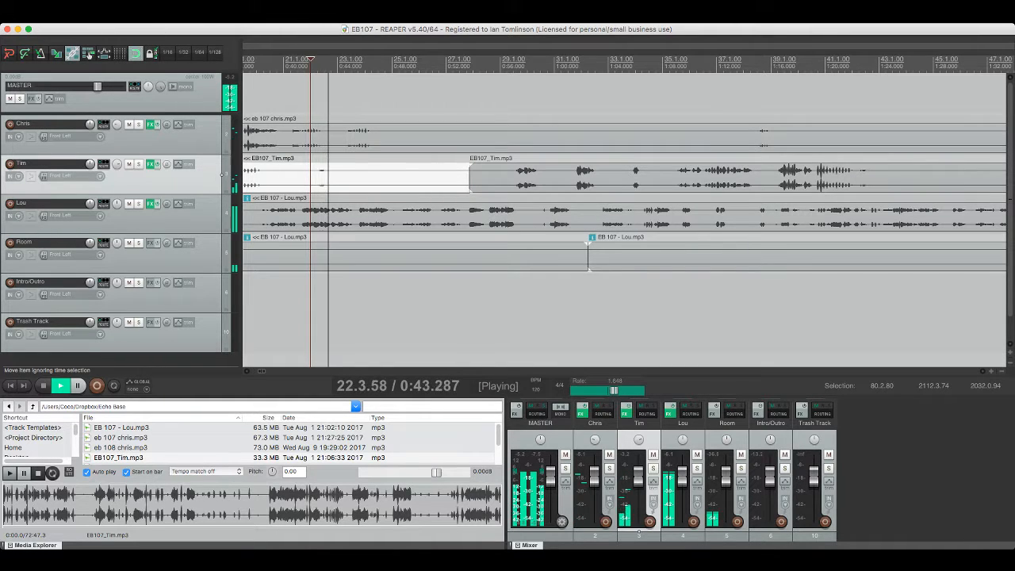
pyautogui.press('F6')
pyautogui.press('space')
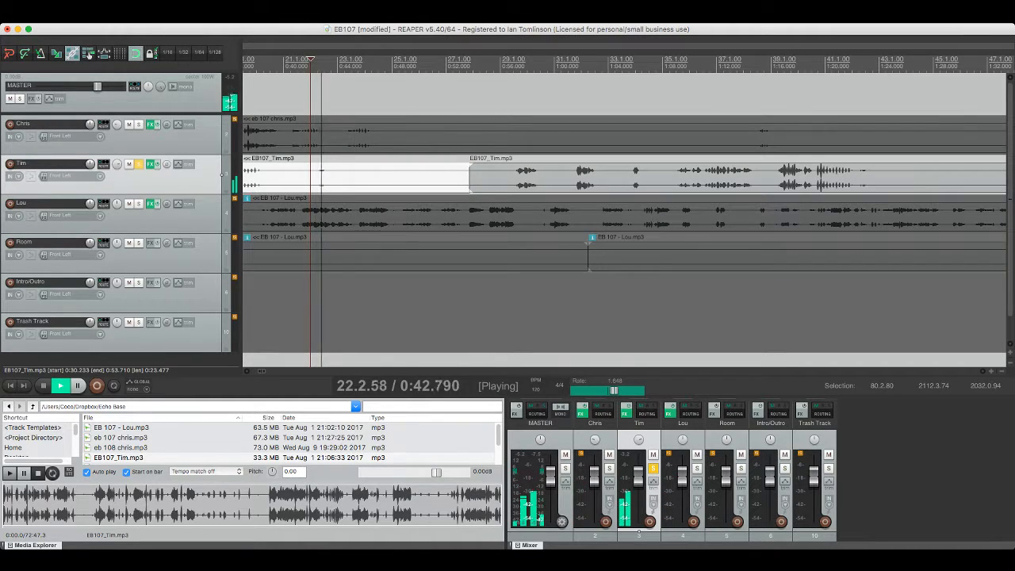
pyautogui.press('space')
pyautogui.press('F6')
pyautogui.press('space')
pyautogui.press('space')
# Step: Split the second voice track at 0:41.990 and about 0:45.6, and delete the piece between the splits
pyautogui.press('s')
pyautogui.click(360, 179)
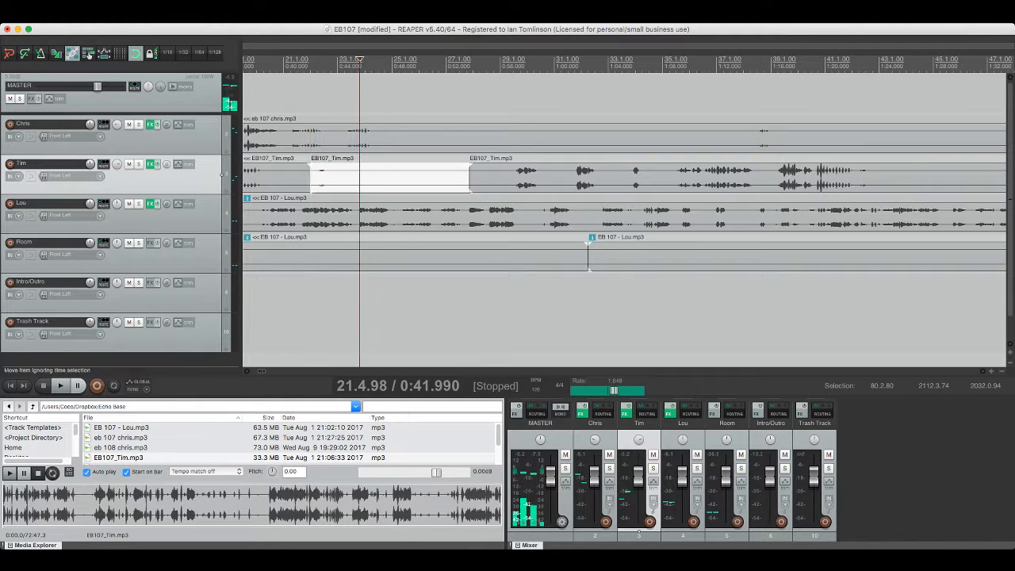
pyautogui.press('s')
pyautogui.click(340, 179)
pyautogui.press('Delete')
# Step: Play the mix from 0:56.716 and save the project
pyautogui.click(509, 179)
pyautogui.press('space')
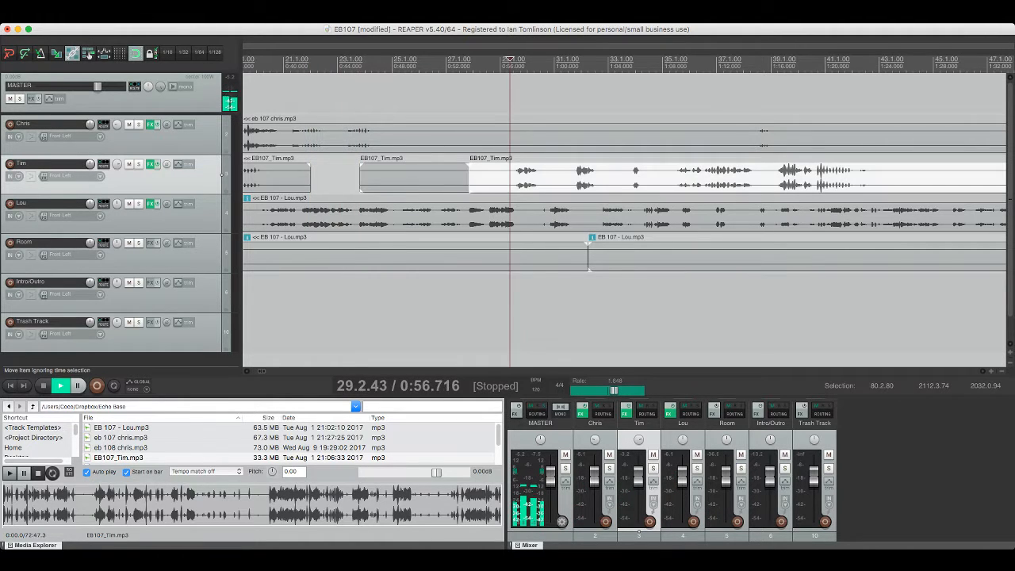
pyautogui.press('super+s')
pyautogui.hscroll(2, 510, 179)
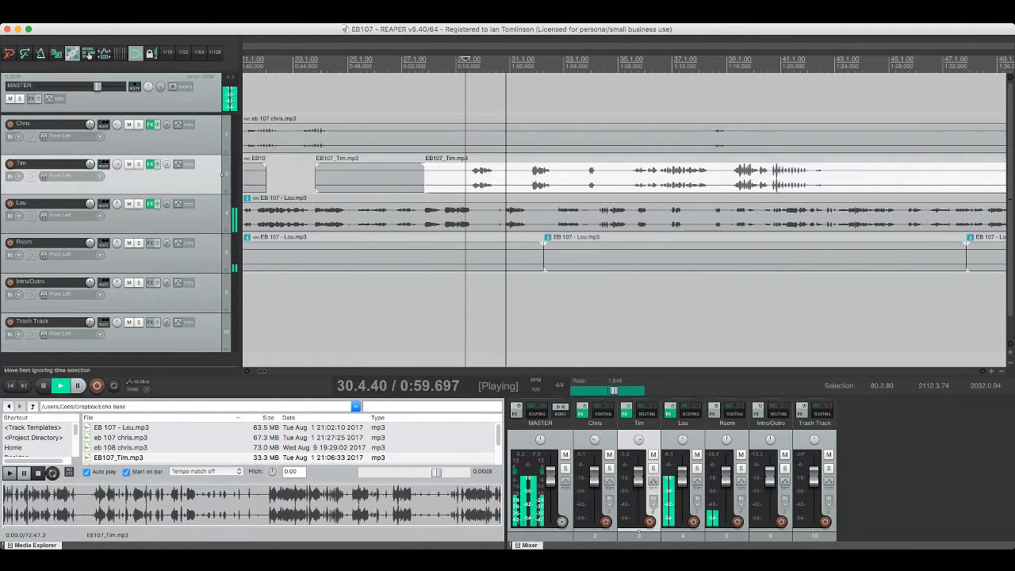
# Step: Split out a short stretch of the third voice track at about 0:59 and delete it
pyautogui.click(496, 217)
pyautogui.press('s')
pyautogui.click(502, 217)
pyautogui.press('s')
pyautogui.click(499, 217)
pyautogui.press('Delete')
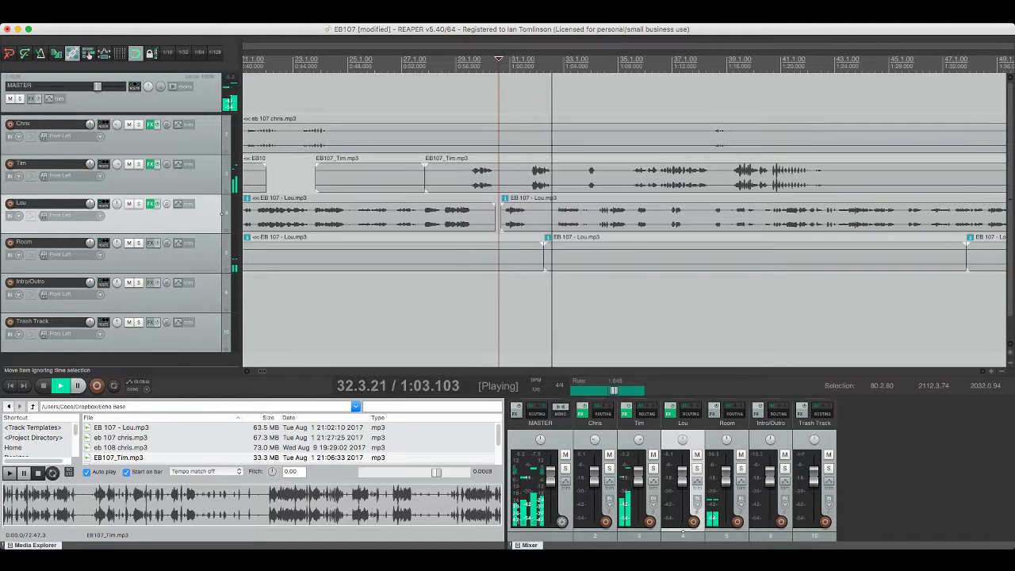
# Step: Extend the start of the third voice track's clip back to close the gap at about 0:59, and play across the join
pyautogui.hscroll(1, 499, 218)
pyautogui.press('space')
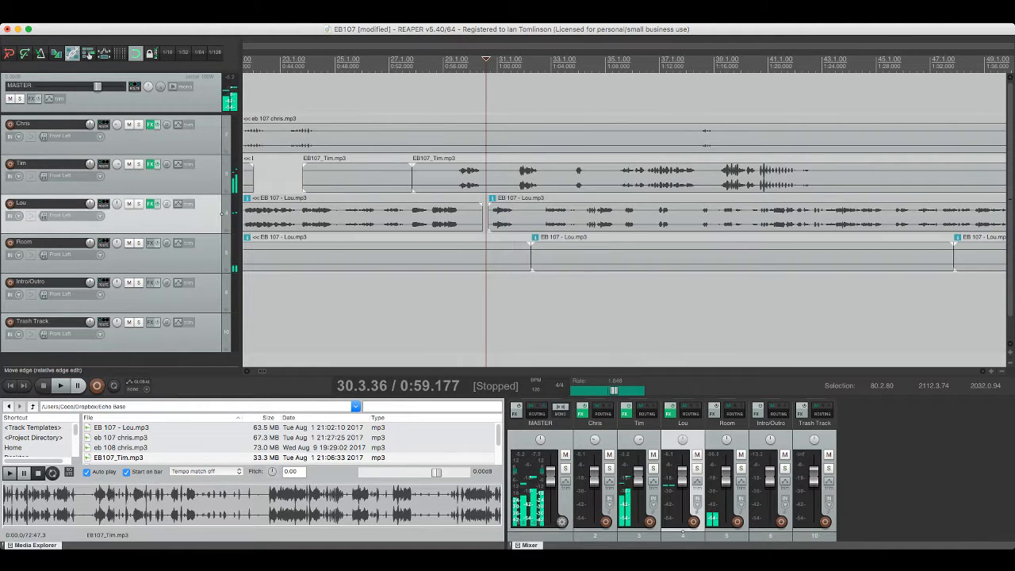
pyautogui.moveTo(489, 215); pyautogui.dragTo(483, 215)
pyautogui.scroll(6, 483, 215)
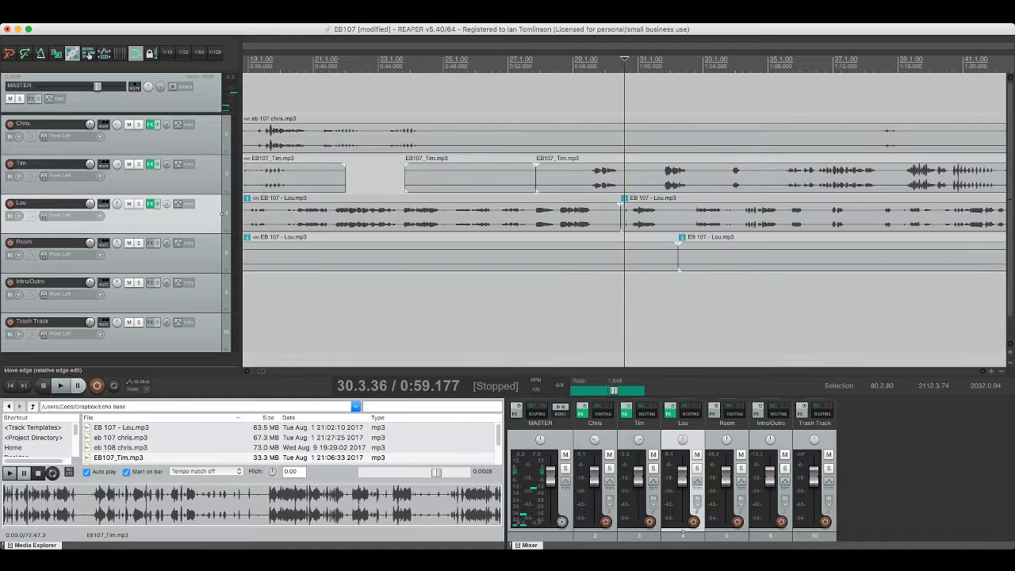
pyautogui.click(620, 217)
pyautogui.press('space')
pyautogui.press('space')
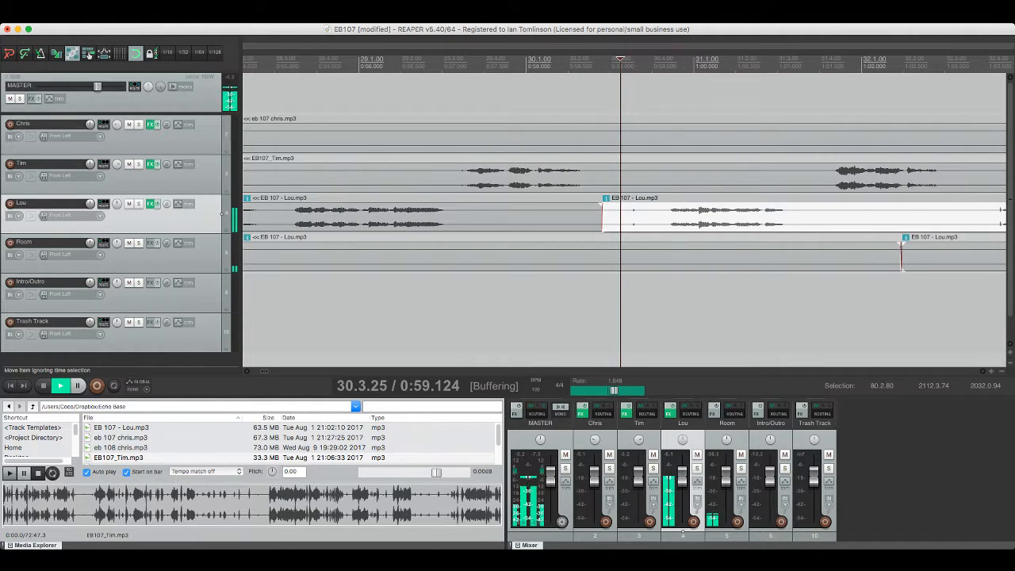
# Step: Split the third voice track just after its short stray sound at about 0:59.4 and delete the piece starting at about 0:58.9
pyautogui.click(628, 214)
pyautogui.press('s')
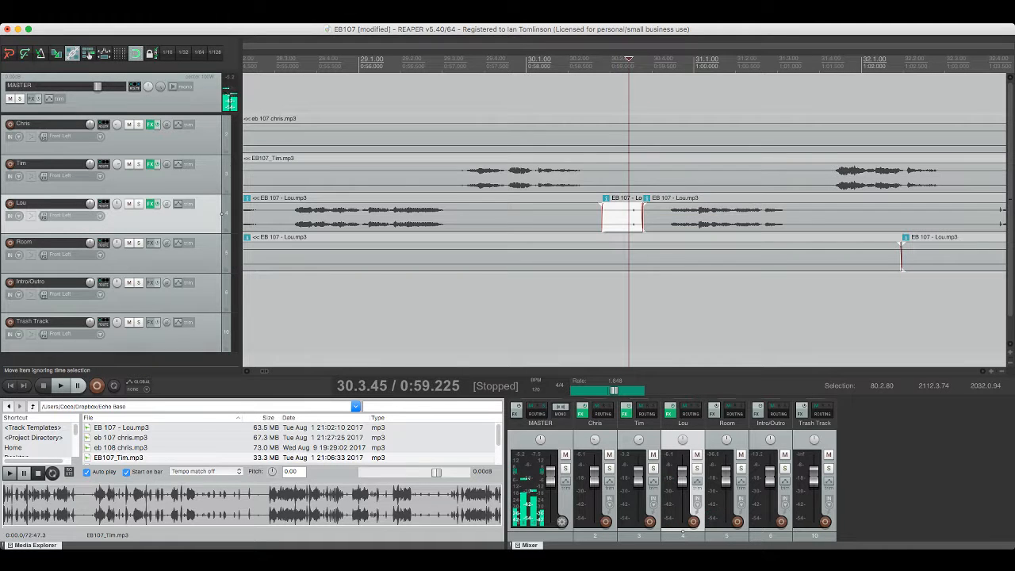
pyautogui.scroll(-10, 221, 212)
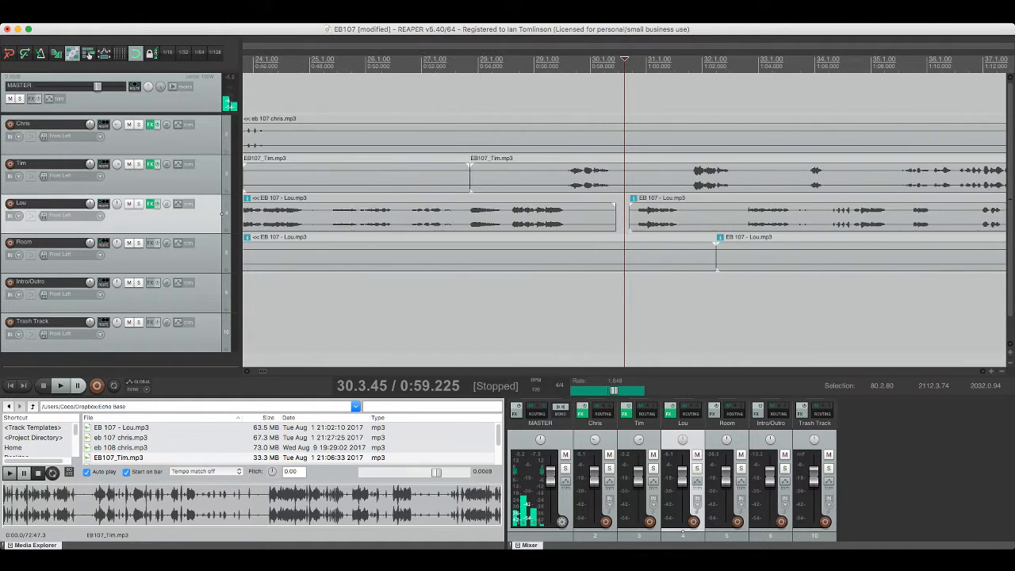
# Step: Play the mix onward from the new cut at about 0:59 and save the project
pyautogui.scroll(-2, 222, 213)
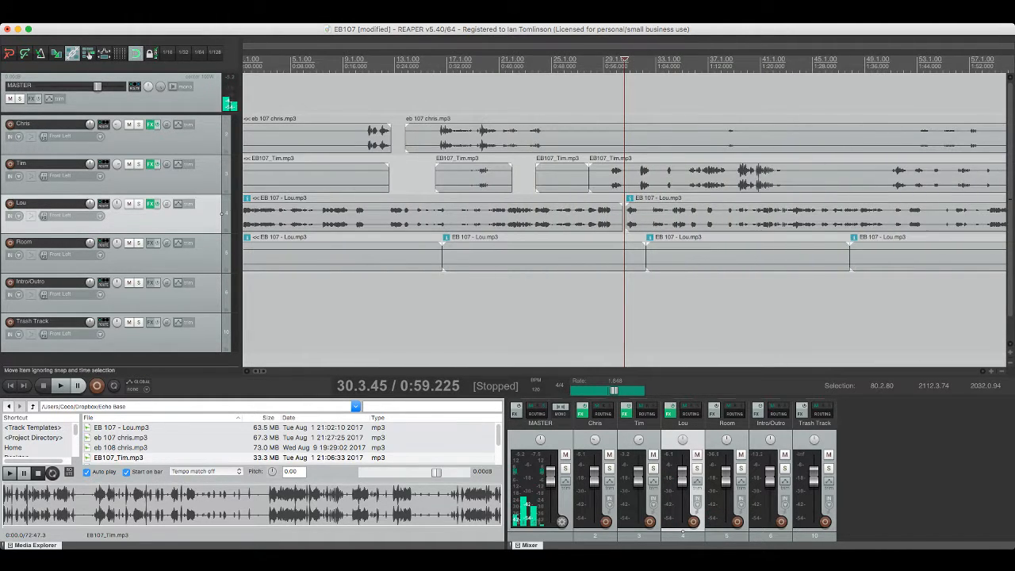
pyautogui.hscroll(2, 222, 212)
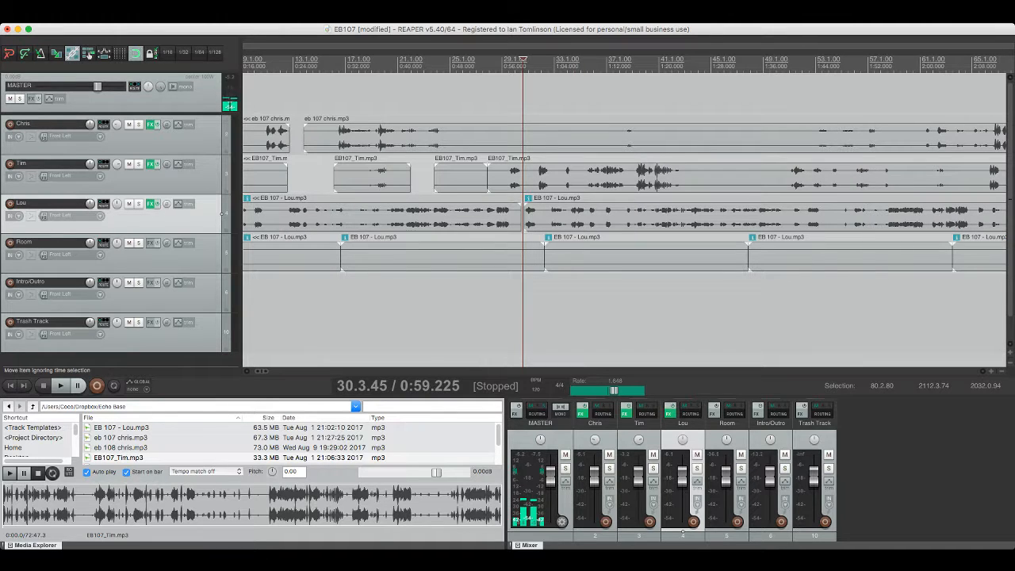
pyautogui.click(222, 174)
pyautogui.press('space')
pyautogui.press('super+s')
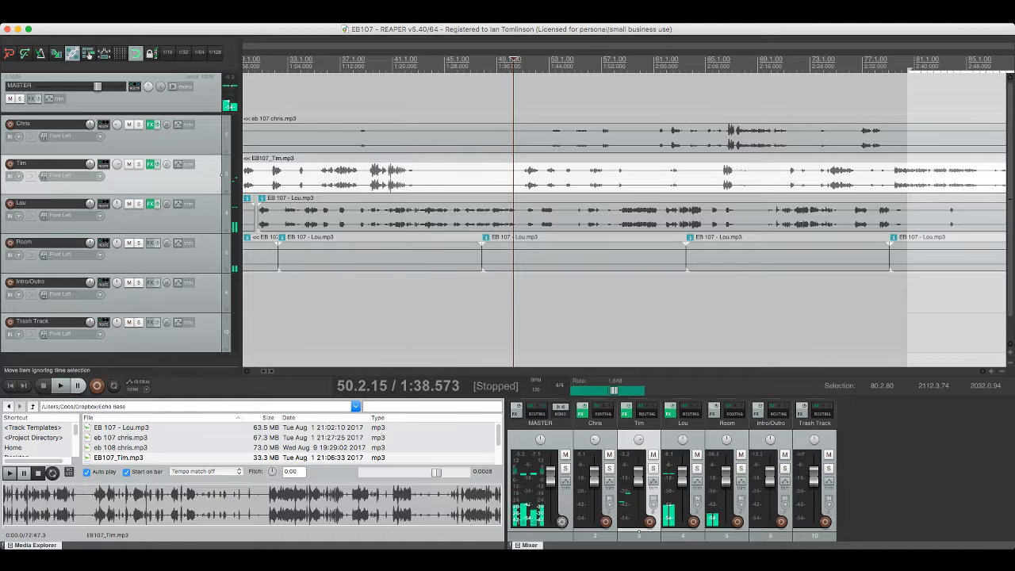
# Step: Set the playback rate to 1.0 and listen to the overlapping voices from about 1:40
pyautogui.press('space')
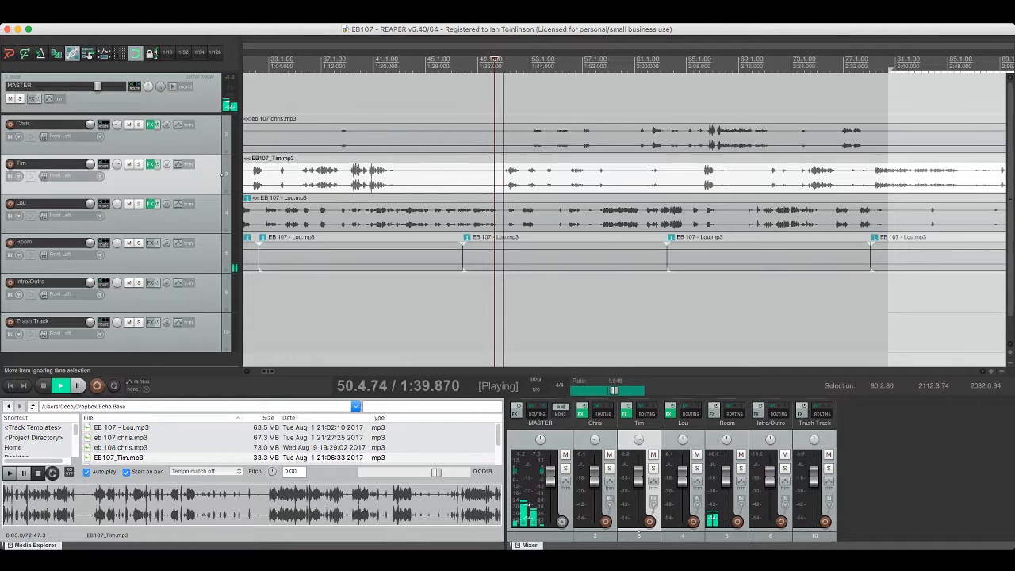
pyautogui.click(221, 213)
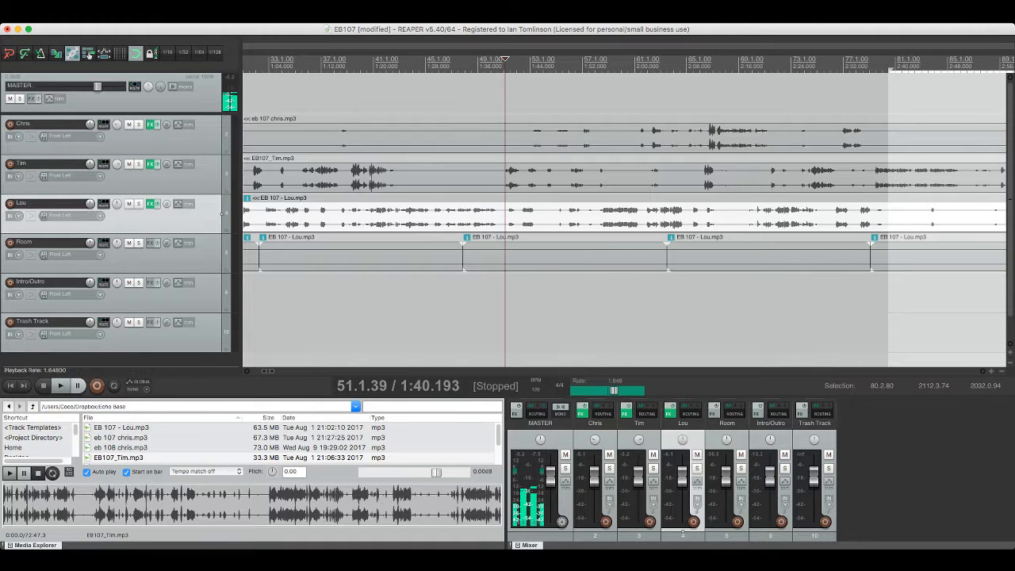
pyautogui.press('space')
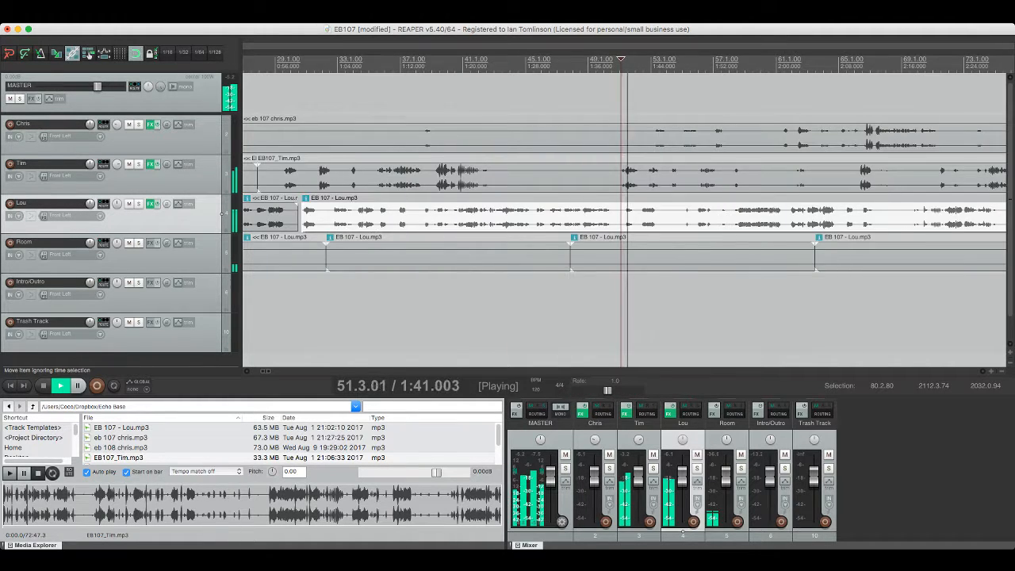
pyautogui.press('=')
pyautogui.press('=')
pyautogui.press('=')
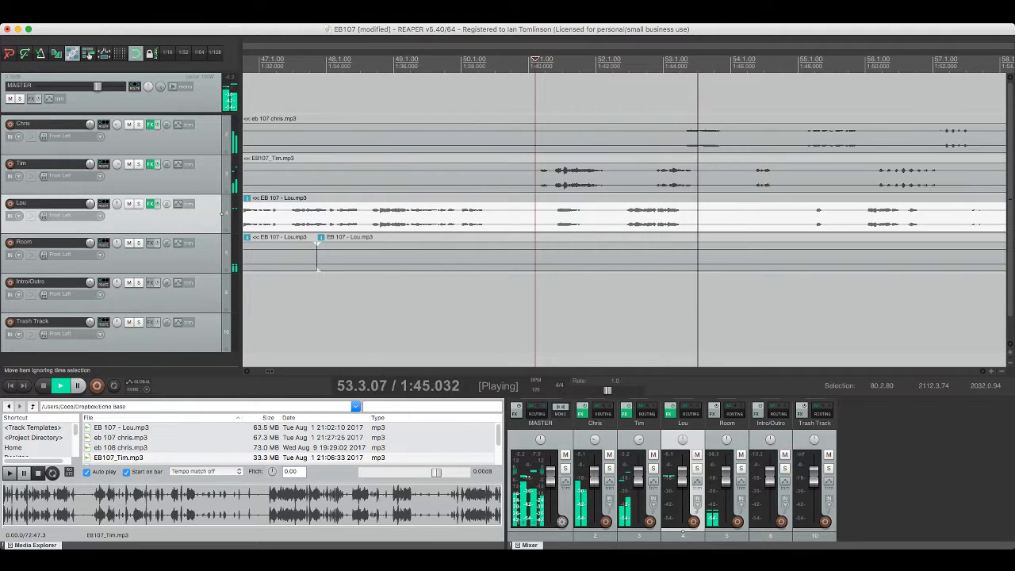
# Step: Split the third voice track at 1:40.419 and 1:41.878, delete the piece between, and save the project
pyautogui.press('space')
pyautogui.click(543, 214)
pyautogui.press('s')
pyautogui.click(591, 214)
pyautogui.press('s')
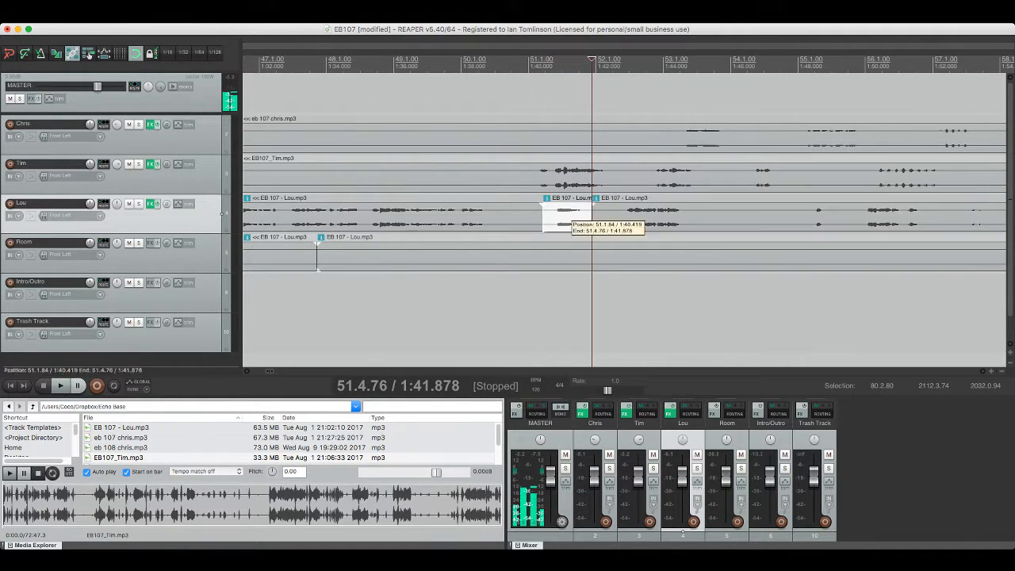
pyautogui.click(554, 214)
pyautogui.press('space')
pyautogui.press('super+s')
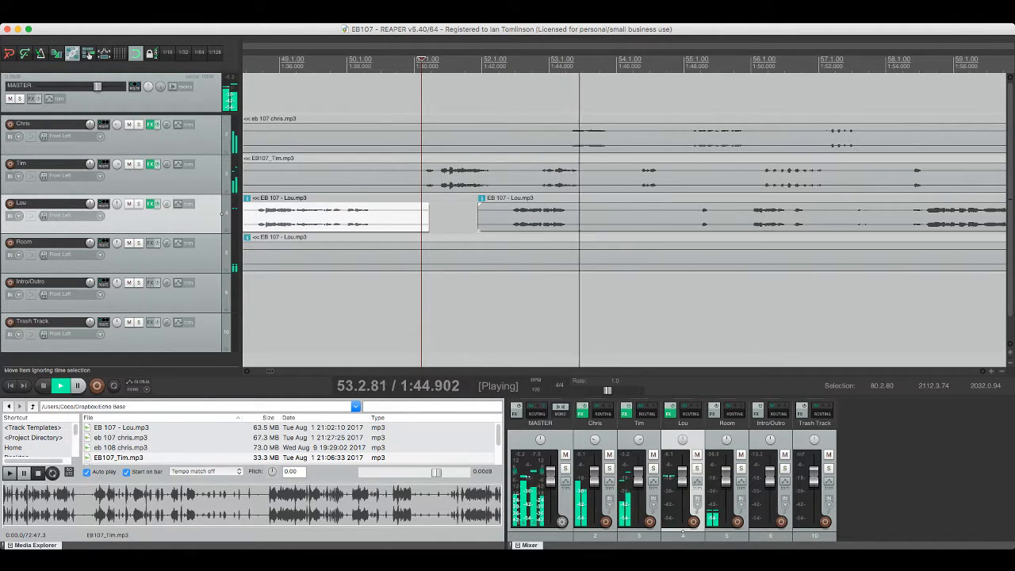
# Step: Split out the second voice track's phrase from about 1:43.6 to 1:45.1 and move it about 1.3 s earlier
pyautogui.press('space')
pyautogui.click(534, 173)
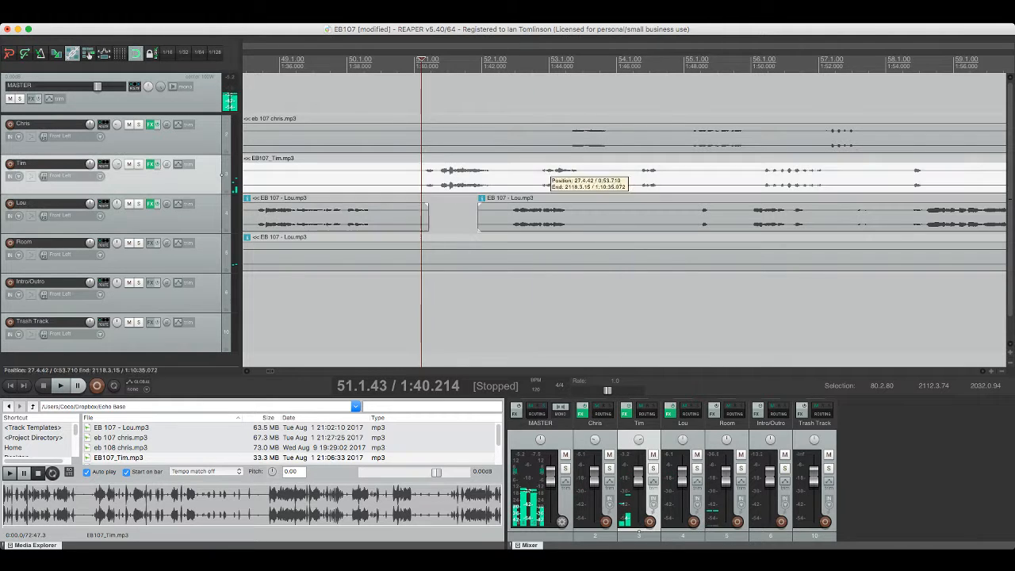
pyautogui.press('s')
pyautogui.click(585, 173)
pyautogui.press('s')
pyautogui.click(505, 173)
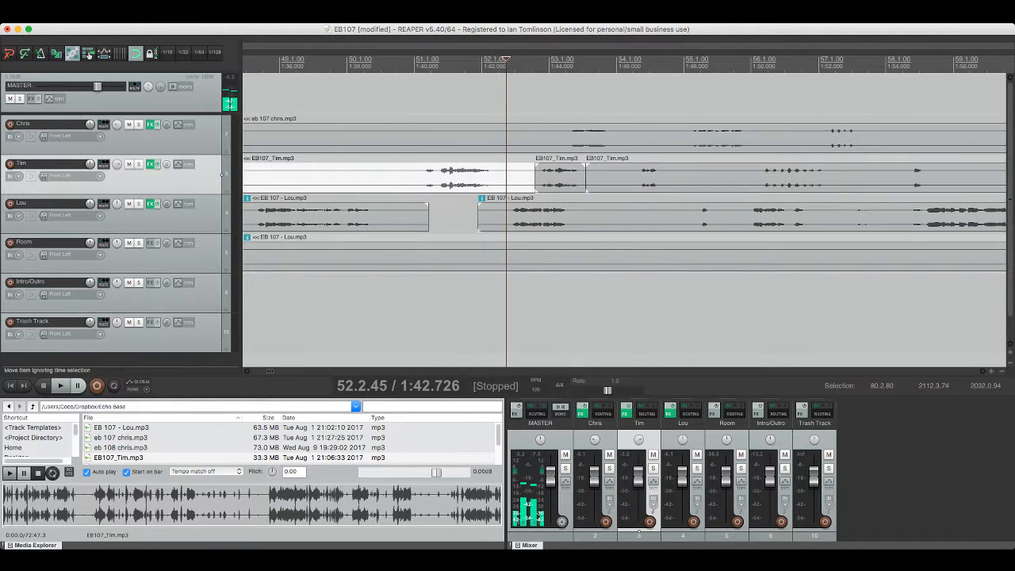
pyautogui.moveTo(542, 176); pyautogui.dragTo(499, 176)
# Step: Split out the third voice track's phrase from about 1:42.8 to 1:44.7, move it about 0.6 s later, and save the project
pyautogui.click(508, 214)
pyautogui.press('s')
pyautogui.click(573, 214)
pyautogui.press('s')
pyautogui.moveTo(547, 214); pyautogui.dragTo(568, 214)
pyautogui.click(474, 175)
pyautogui.press('space')
pyautogui.hotkey('ctrl', 's')
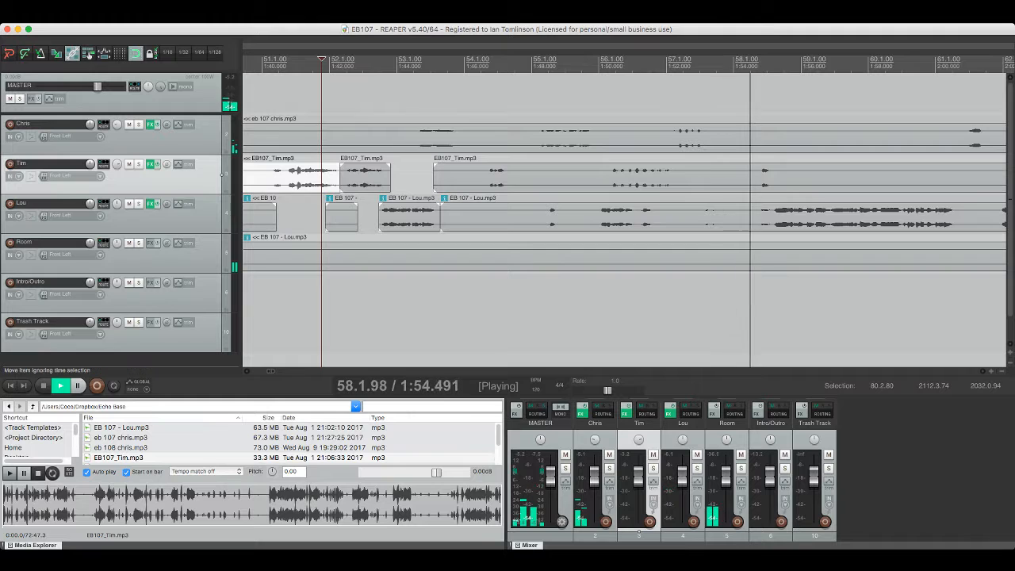
# Step: Split out the short sound on the second voice track at about 1:54.8 to 1:55.1 and delete it
pyautogui.click(697, 214)
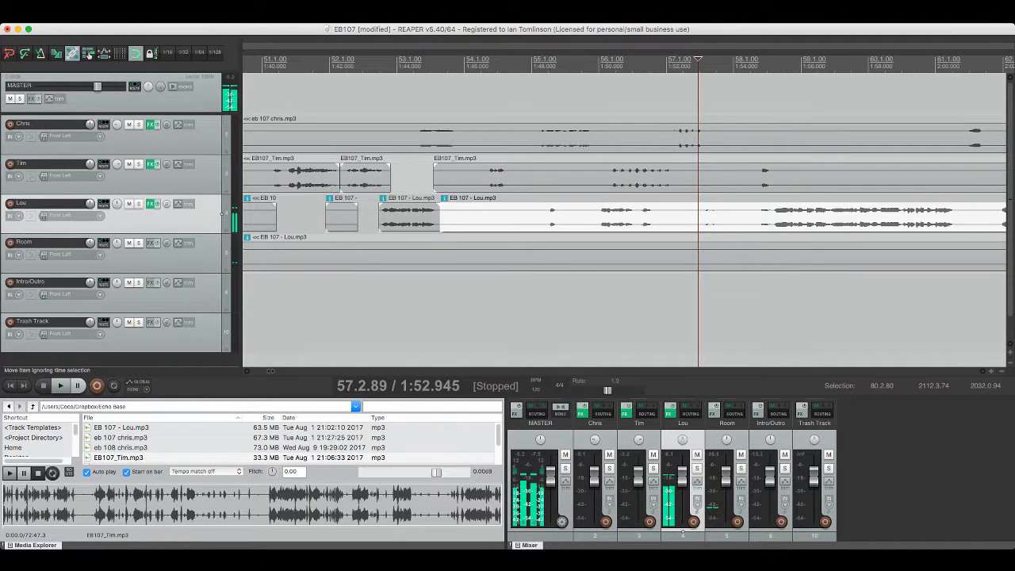
pyautogui.click(222, 175)
pyautogui.press('s')
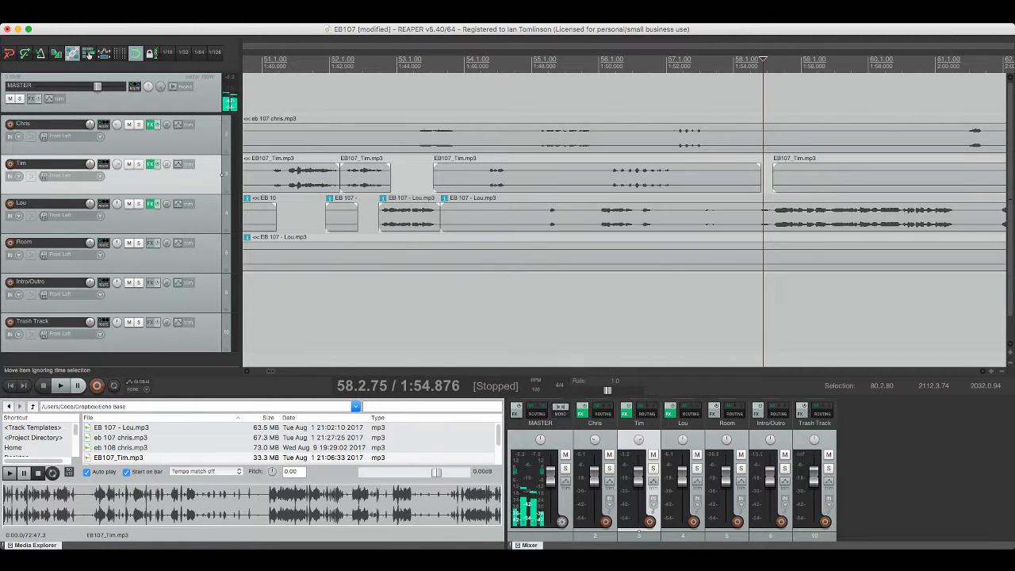
# Step: Split out and delete the third voice track's stray sounds between about 1:52.7 and 1:55.1, and save the project
pyautogui.click(221, 212)
pyautogui.press('s')
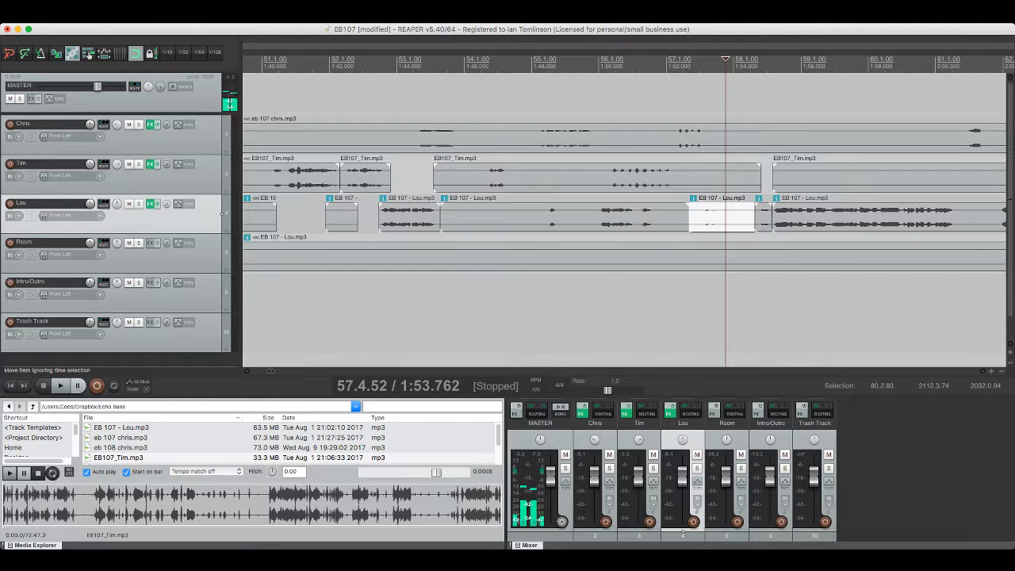
pyautogui.press('Delete')
pyautogui.press('space')
pyautogui.hotkey('ctrl', 's')
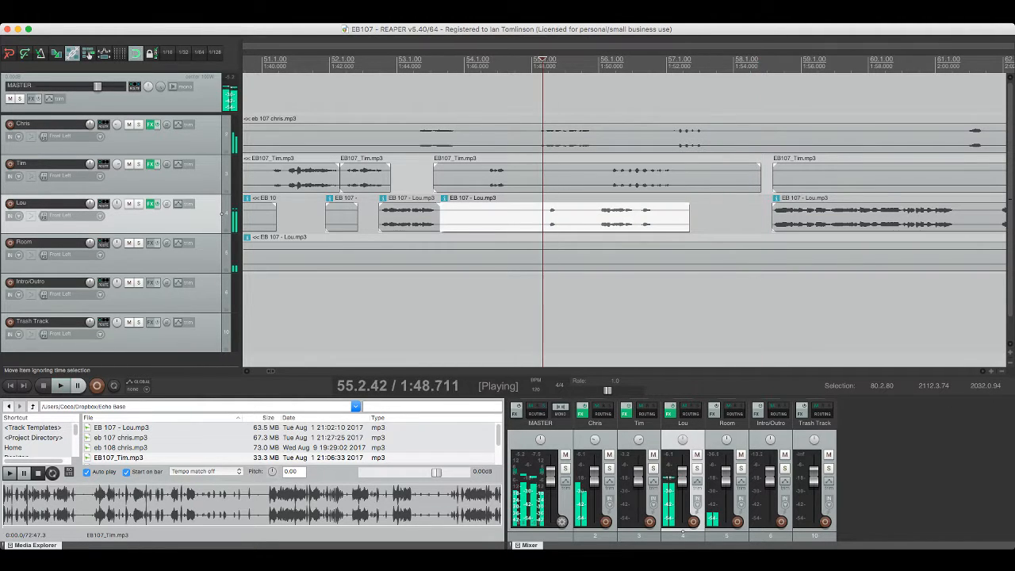
# Step: Play the mix from about 1:45 and delete the first voice track's piece between splits at about 1:44.4 and 1:46.4
pyautogui.click(222, 174)
pyautogui.press('space')
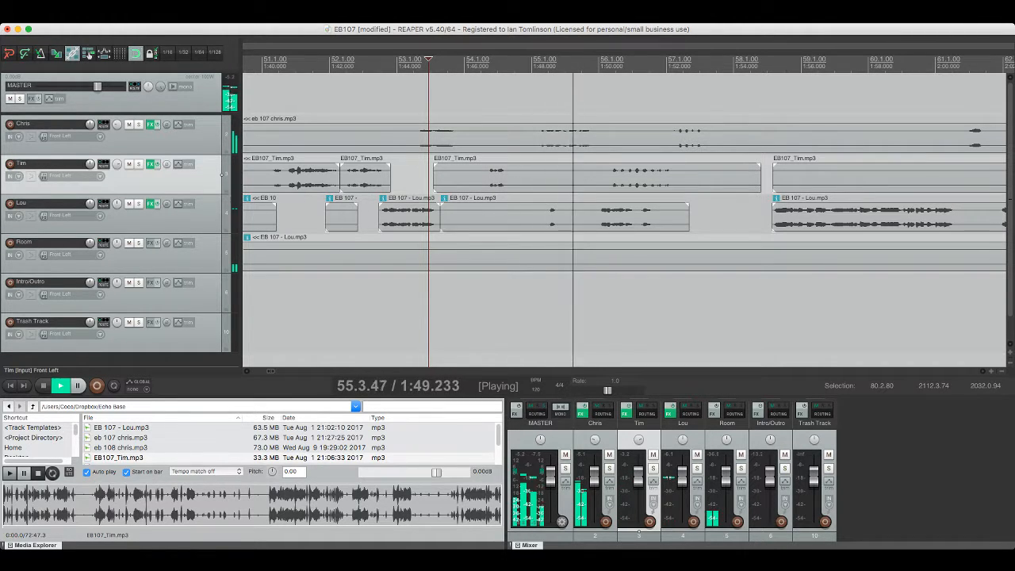
pyautogui.press('space')
pyautogui.click(222, 134)
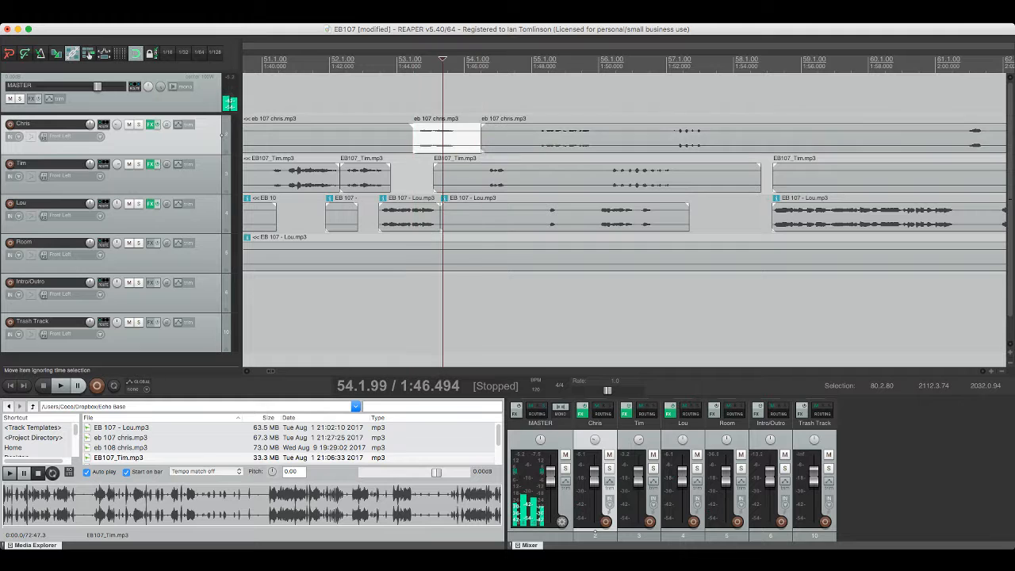
pyautogui.press('Delete')
# Step: Split the first voice track at 1:47.749 and 1:50.230, and delete the short silent piece before 1:47.749
pyautogui.click(525, 140)
pyautogui.press('s')
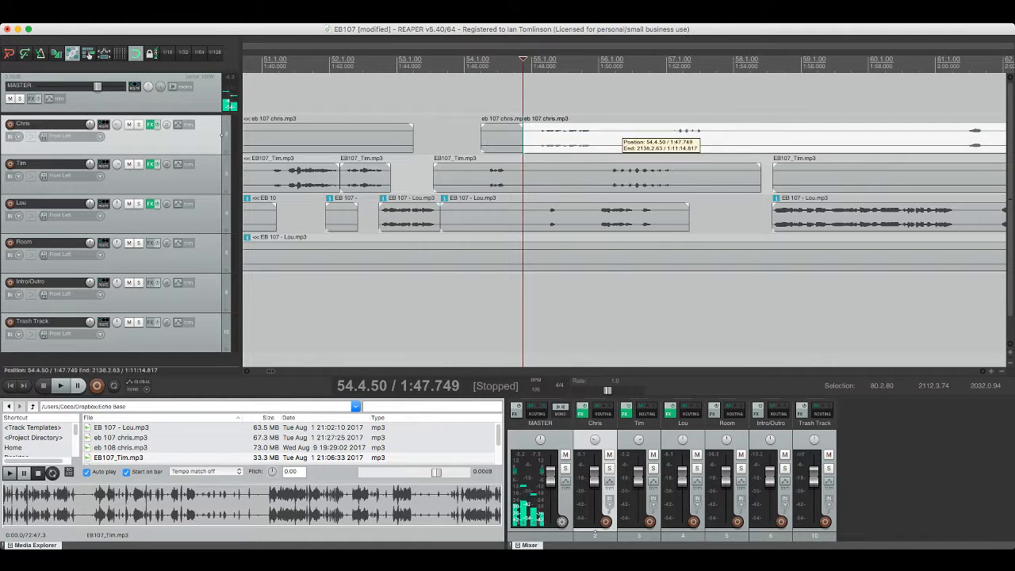
pyautogui.click(608, 141)
pyautogui.press('s')
pyautogui.click(556, 59)
pyautogui.click(497, 138)
pyautogui.press('Delete')
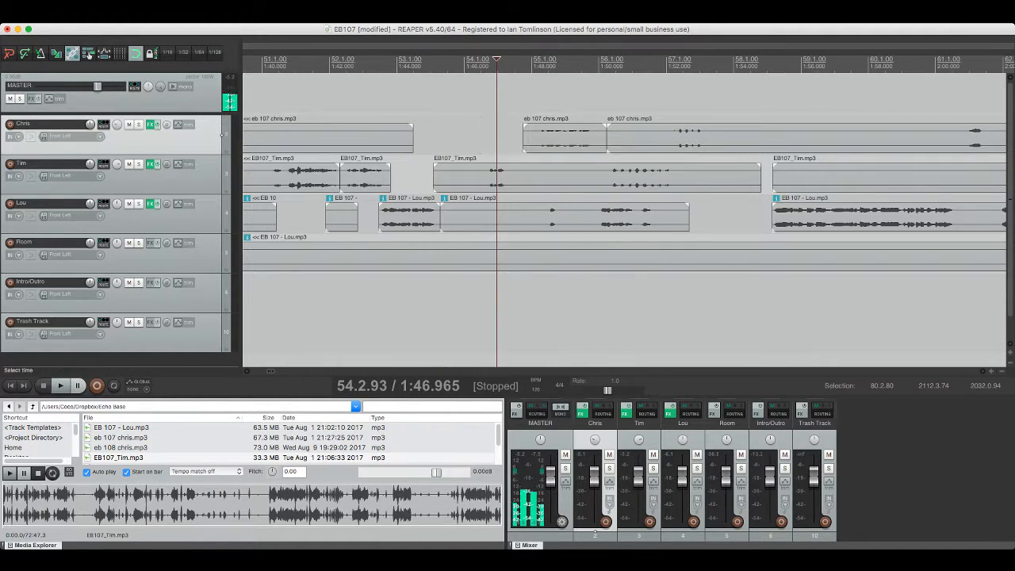
# Step: Play the second voice track's clip from 1:46.588 and trim its start to about 1:50.2
pyautogui.click(483, 175)
pyautogui.press('space')
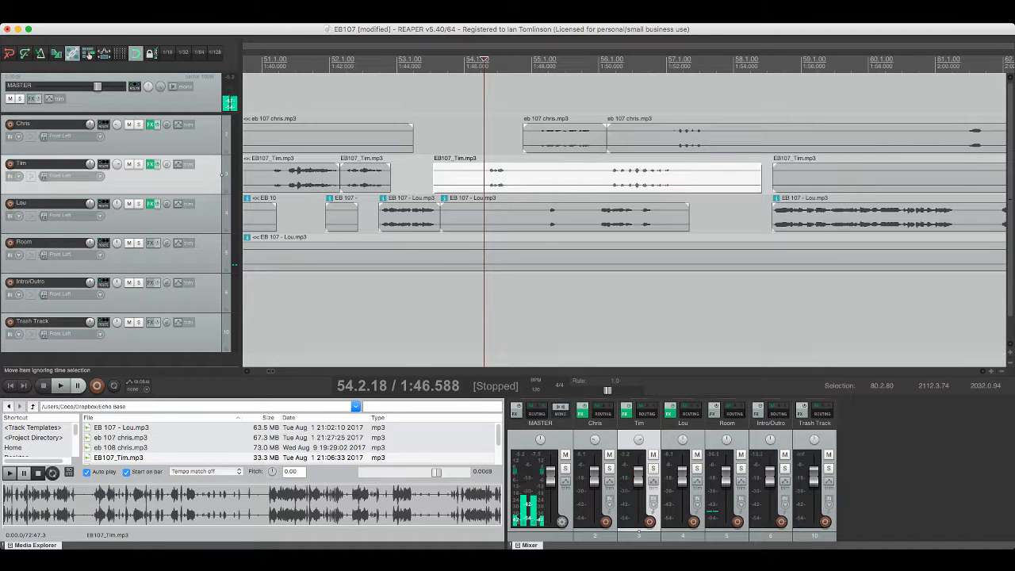
pyautogui.moveTo(594, 171)
pyautogui.mouseDown()
pyautogui.moveTo(586, 171)
pyautogui.moveTo(606, 171)
pyautogui.mouseUp()
# Step: Move the first voice track's phrase at 1:47.749 earlier, close behind the third voice's phrase, and play from about 1:44.4
pyautogui.moveTo(585, 133); pyautogui.dragTo(445, 133)
pyautogui.click(412, 136)
pyautogui.press('space')
pyautogui.press('space')
pyautogui.click(430, 135)
# Step: Nudge the moved first-voice phrase about 0.4 s earlier to start at about 1:45.0, play the join, and save the project
pyautogui.moveTo(458, 133); pyautogui.dragTo(444, 133)
pyautogui.click(425, 134)
pyautogui.press('space')
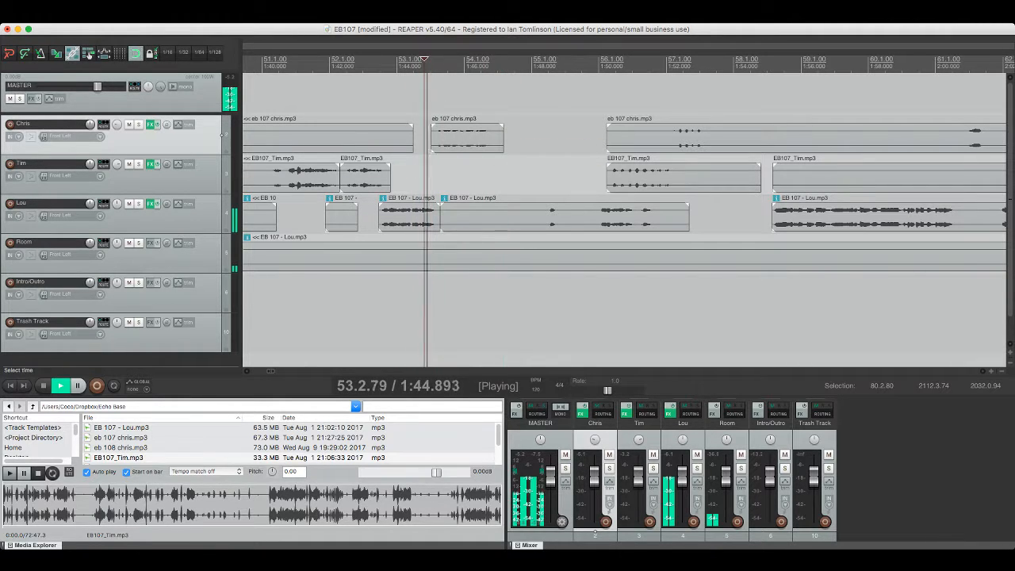
pyautogui.press('super+s')
pyautogui.press('space')
# Step: Play the third voice track's short sound from 1:48.487, and trim that clip's start to about 1:49.9
pyautogui.click(547, 216)
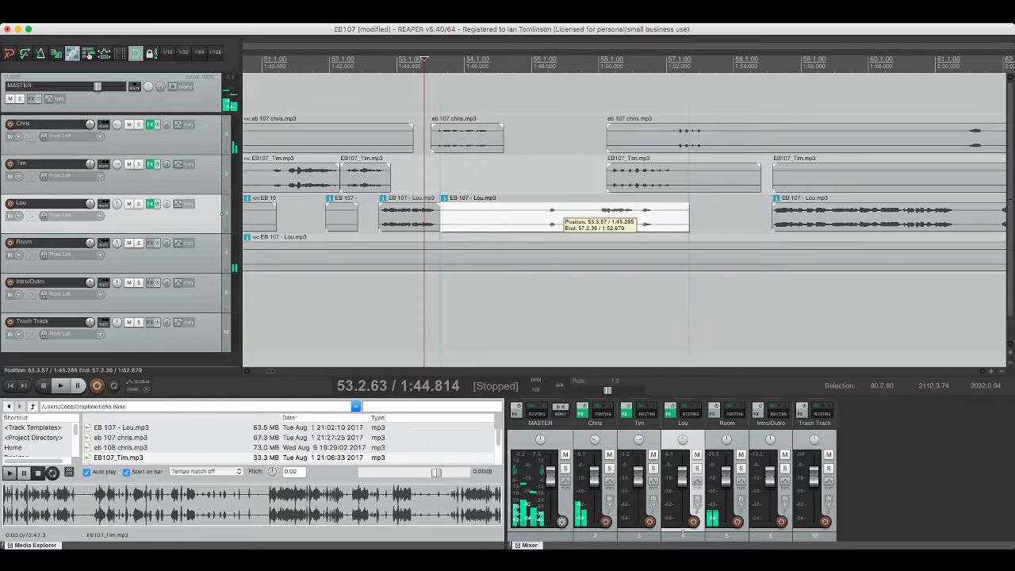
pyautogui.press('space')
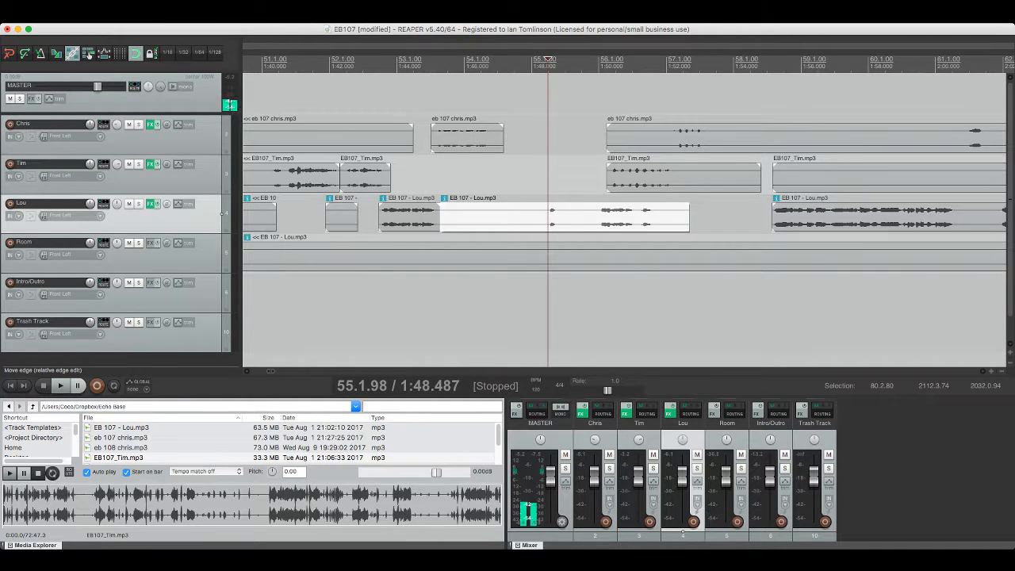
pyautogui.moveTo(440, 214); pyautogui.dragTo(598, 214)
pyautogui.press('space')
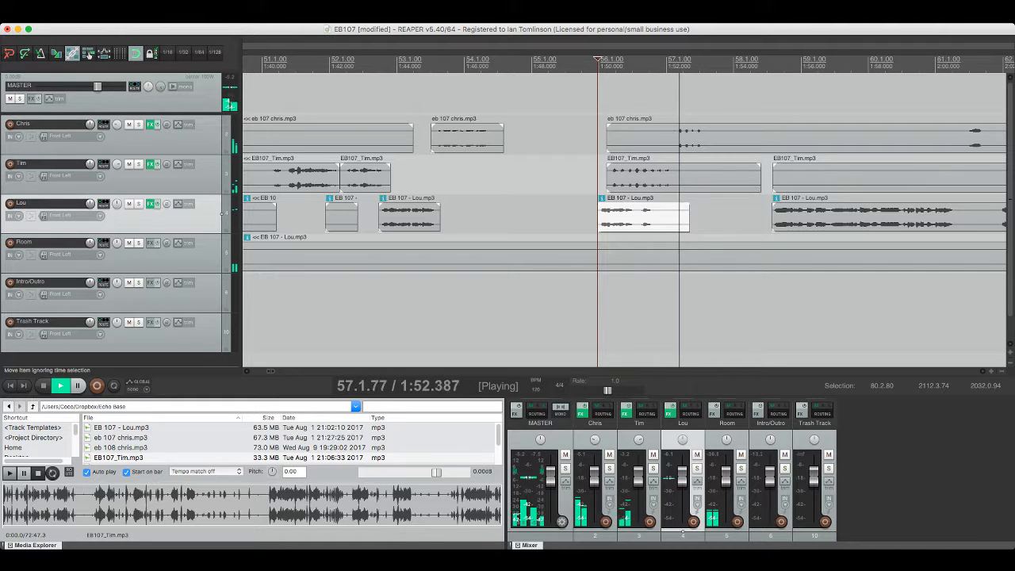
# Step: Split the first voice track at 1:52.051 and delete the silent piece before the split
pyautogui.click(667, 132)
pyautogui.press('s')
pyautogui.click(663, 131)
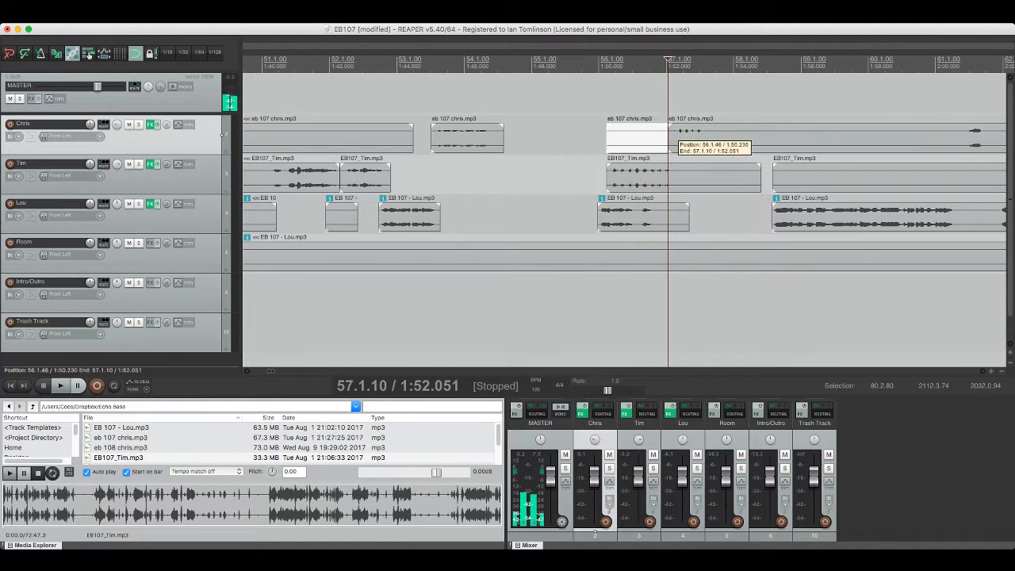
pyautogui.press('Delete')
pyautogui.click(714, 130)
pyautogui.press('Delete')
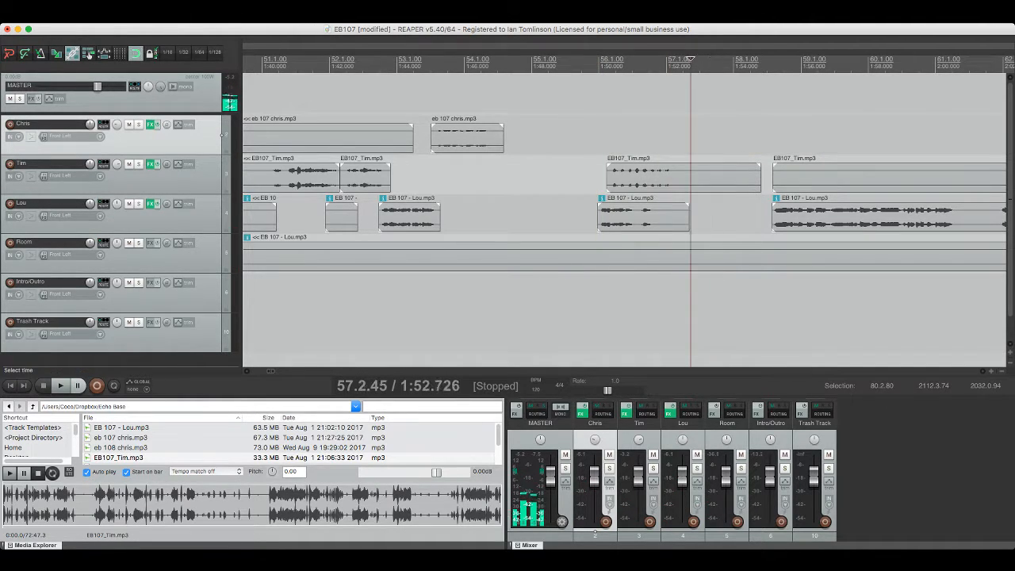
pyautogui.press('super+z')
# Step: Split the first voice track at 1:53.605 and move the short clip before the split about 0.9 s earlier
pyautogui.click(720, 134)
pyautogui.press('s')
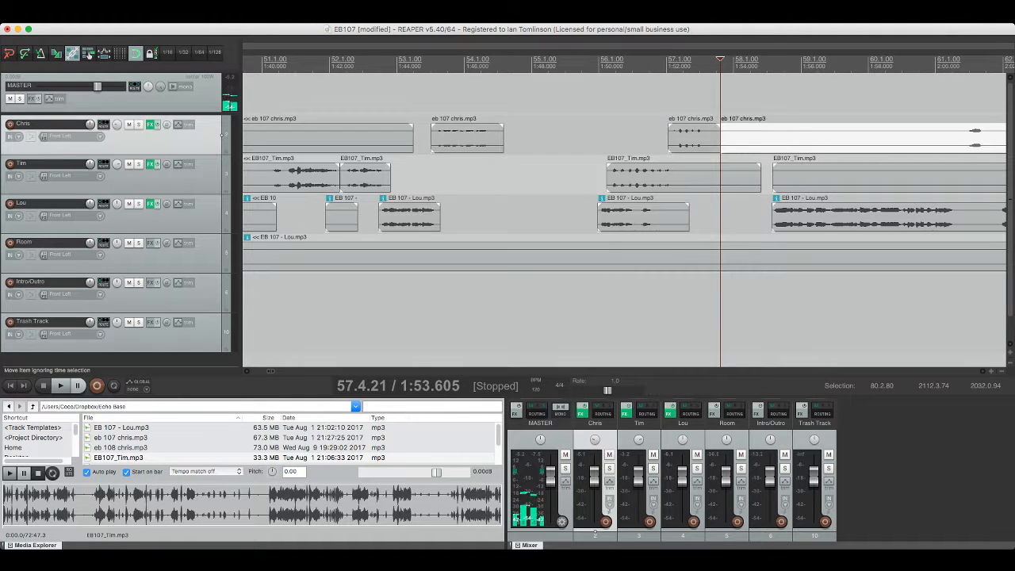
pyautogui.moveTo(692, 133); pyautogui.dragTo(662, 133)
# Step: Play the mix from 1:50.198, save the project, and shift the first voice track's short clip about 0.5 s earlier
pyautogui.click(606, 135)
pyautogui.press('space')
pyautogui.press('super+s')
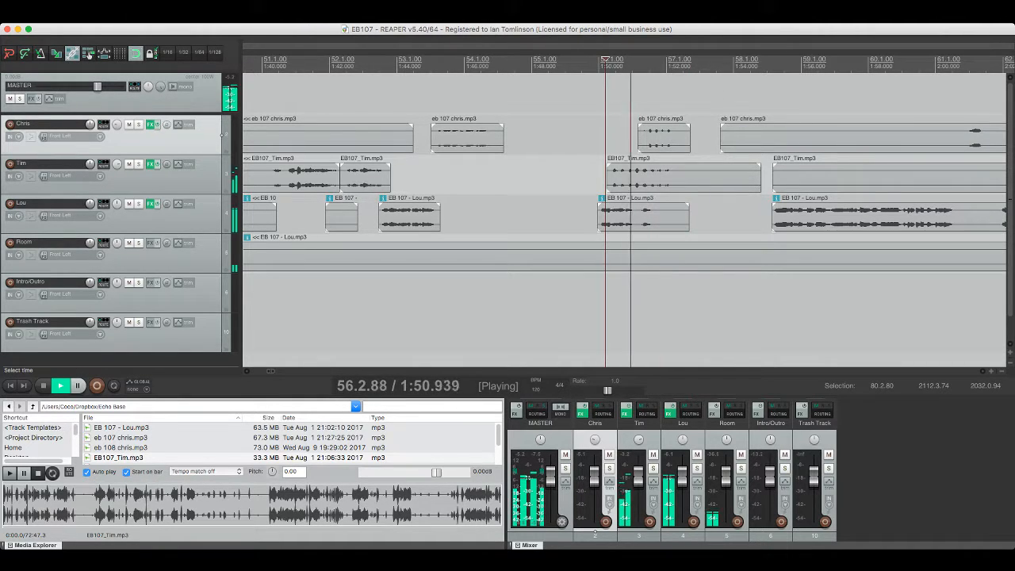
pyautogui.press('space')
pyautogui.moveTo(663, 133); pyautogui.dragTo(647, 133)
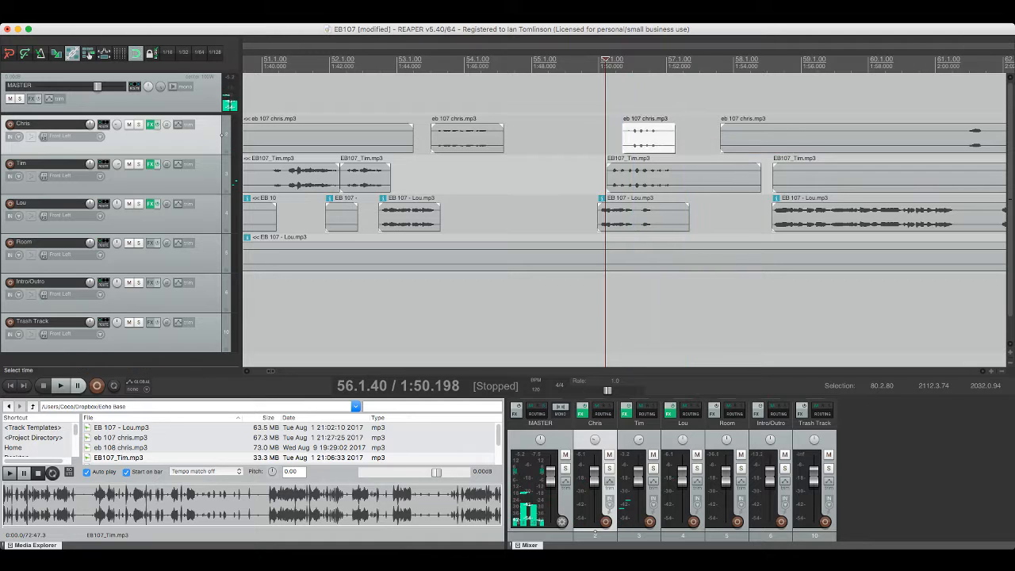
# Step: Play from 1:50.308, save the project, and move the short clips near 1:50 on all three voice tracks about 3.4 s earlier together
pyautogui.click(609, 135)
pyautogui.press('space')
pyautogui.press('super+s')
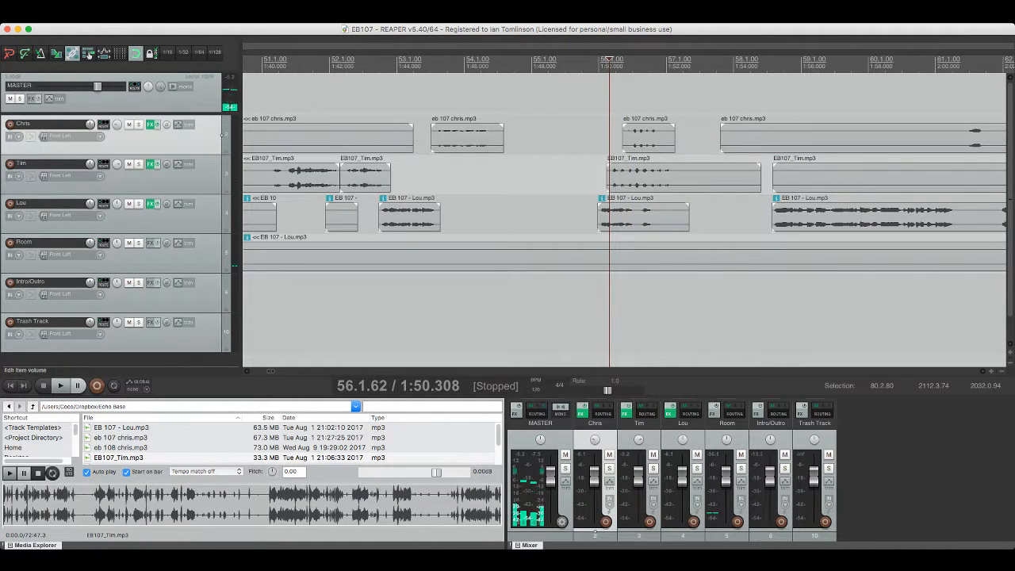
pyautogui.keyDown('shift'); pyautogui.click(650, 137); pyautogui.keyUp('shift')
pyautogui.keyDown('shift'); pyautogui.click(655, 176); pyautogui.keyUp('shift')
pyautogui.keyDown('shift'); pyautogui.click(652, 215); pyautogui.keyUp('shift')
pyautogui.moveTo(659, 171); pyautogui.dragTo(541, 165)
# Step: Play the shifted voice clips from about 1:46.1 to check their timing, and save the project
pyautogui.click(467, 174)
pyautogui.press('space')
pyautogui.press('space')
pyautogui.click(516, 135)
pyautogui.keyDown('shift'); pyautogui.click(518, 175); pyautogui.keyUp('shift')
pyautogui.keyDown('shift'); pyautogui.click(520, 214); pyautogui.keyUp('shift')
pyautogui.click(467, 174)
pyautogui.press('space')
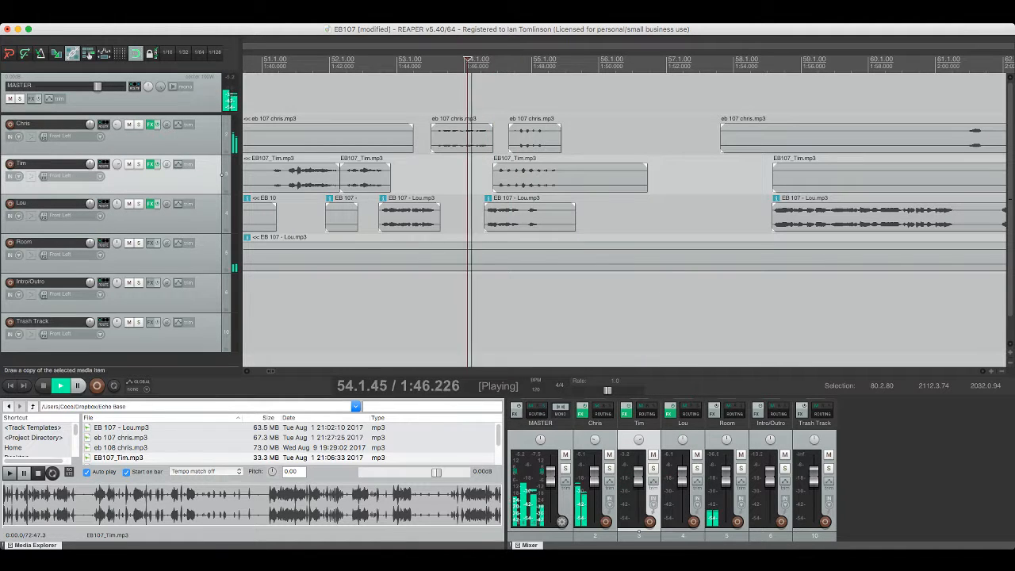
pyautogui.press('super+s')
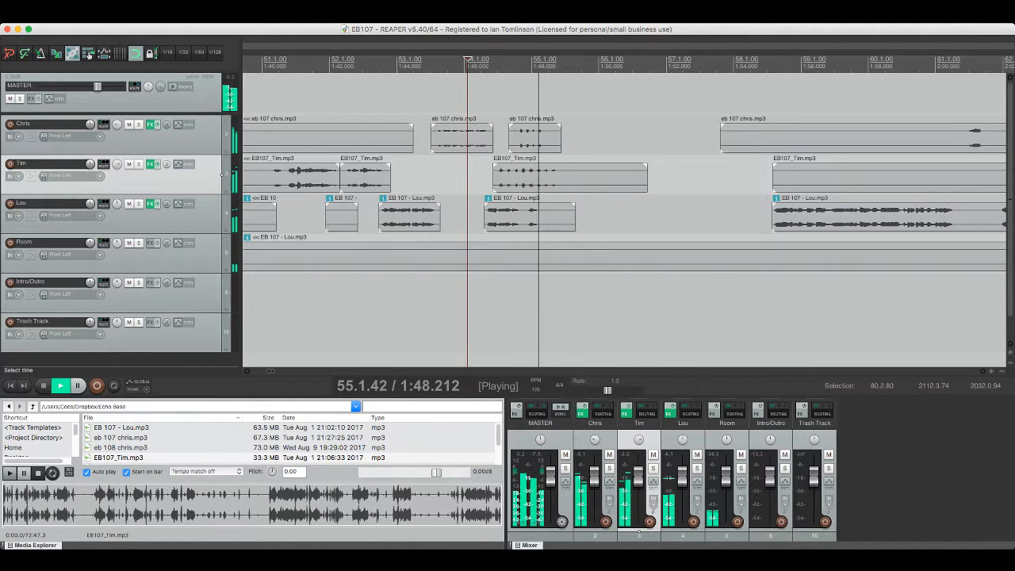
pyautogui.press('space')
# Step: Trim the first voice track's long clip to start at about 2:00.7, and move the second and third tracks' following clips about 5.6 s earlier
pyautogui.click(754, 136)
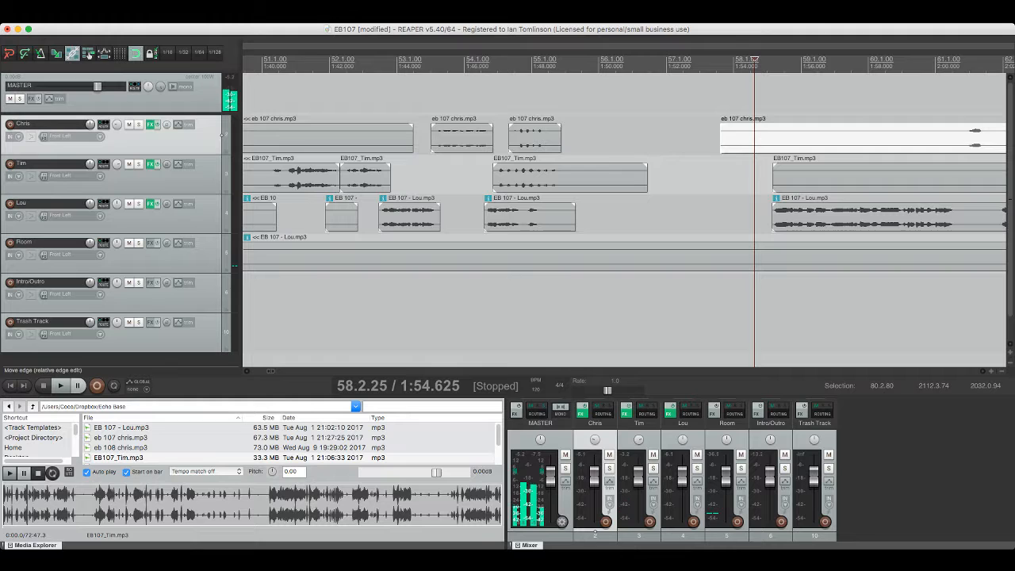
pyautogui.moveTo(720, 137); pyautogui.dragTo(959, 138)
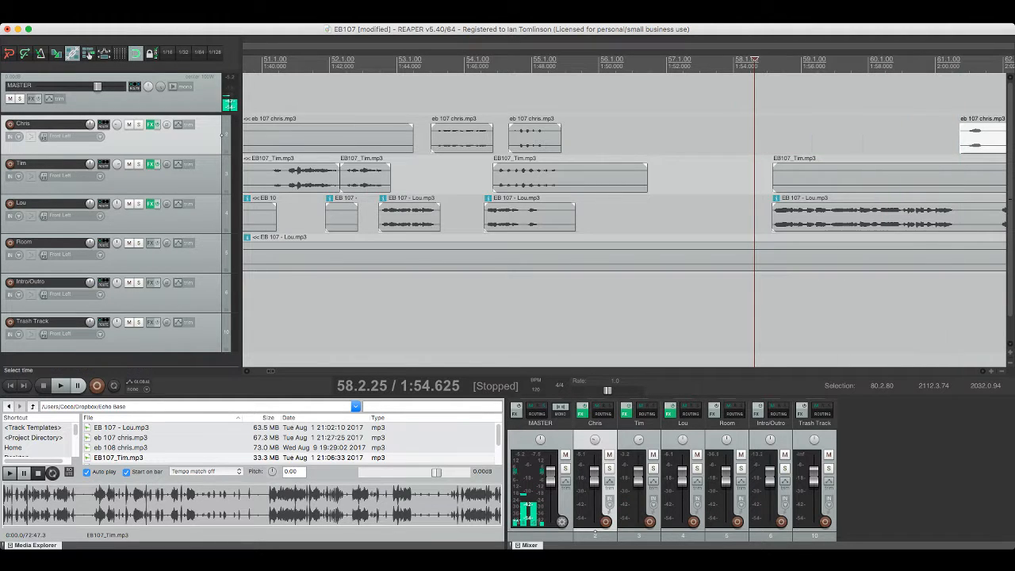
pyautogui.click(908, 178)
pyautogui.keyDown('super'); pyautogui.click(910, 215); pyautogui.keyUp('super')
pyautogui.moveTo(912, 176); pyautogui.dragTo(671, 176)
# Step: Trim the second voice track's short clip to end at 1:49.555, play the join from 1:48.770, and save the project
pyautogui.click(557, 172)
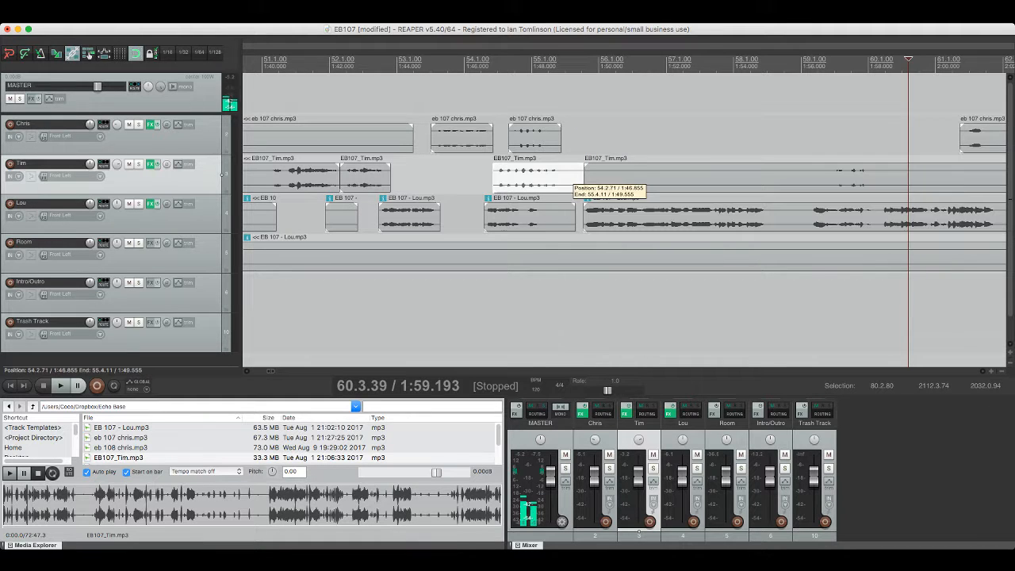
pyautogui.press('space')
pyautogui.press('super+s')
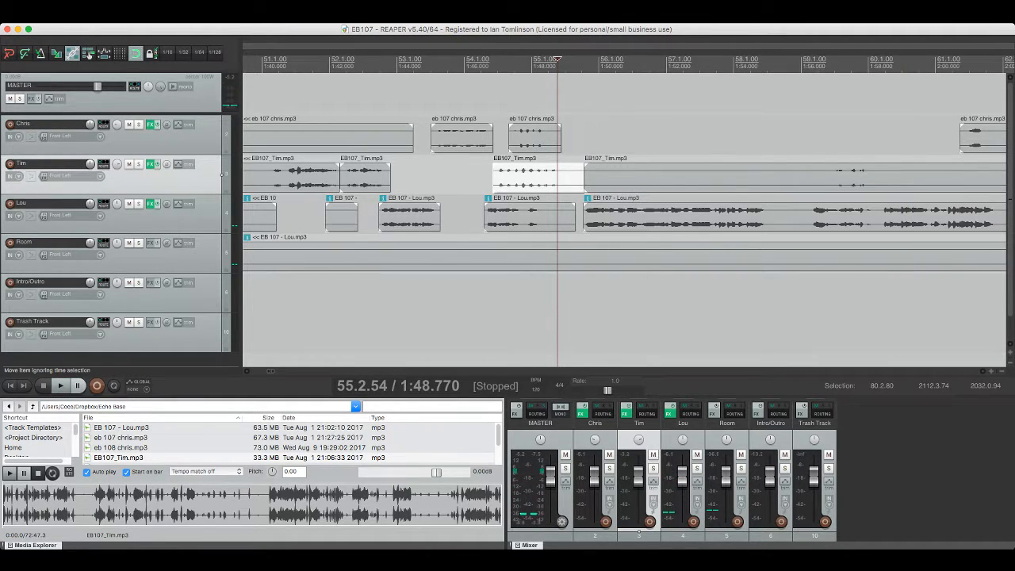
# Step: Play the mix from 1:40.120 at a 1.546 playback rate to review the tightened section, and save the project
pyautogui.click(275, 177)
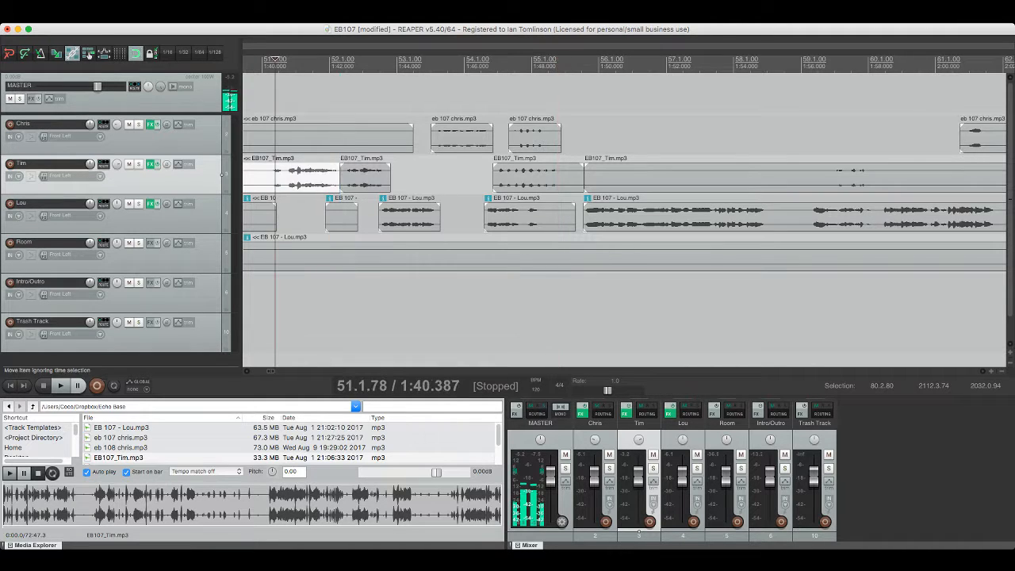
pyautogui.click(266, 176)
pyautogui.moveTo(607, 390); pyautogui.dragTo(610, 390)
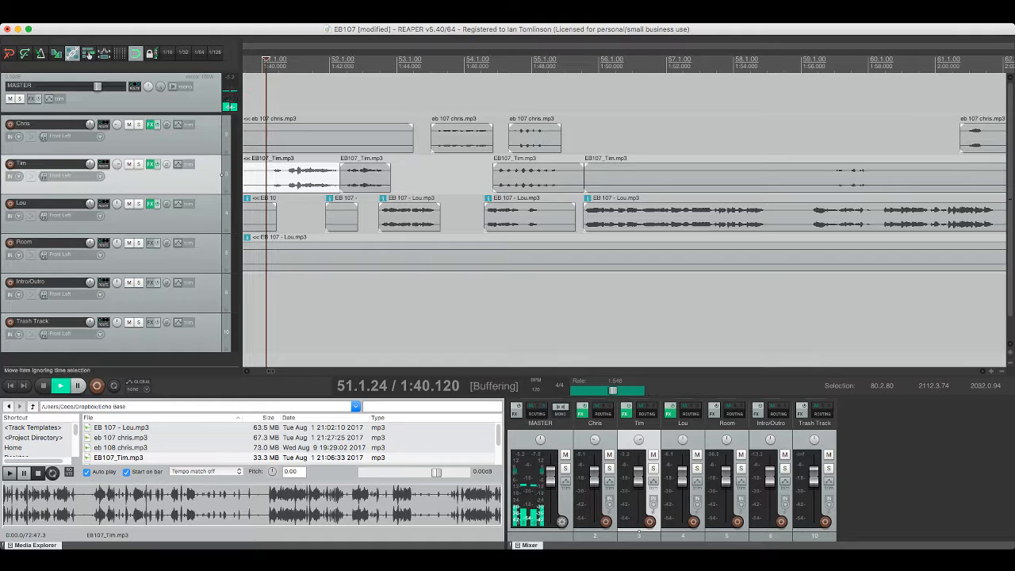
pyautogui.press('super+s')
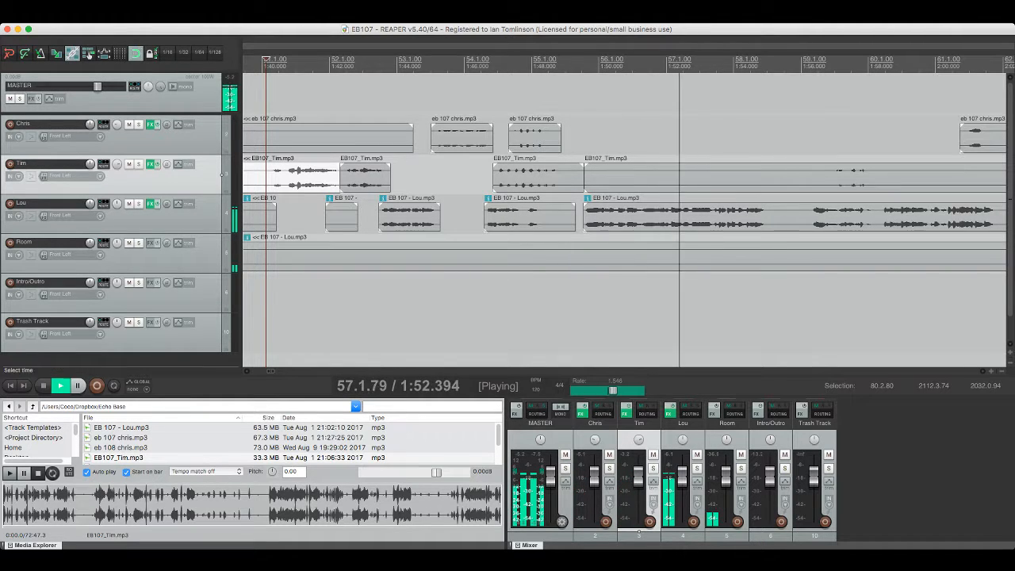
pyautogui.hscroll(5, 624, 214)
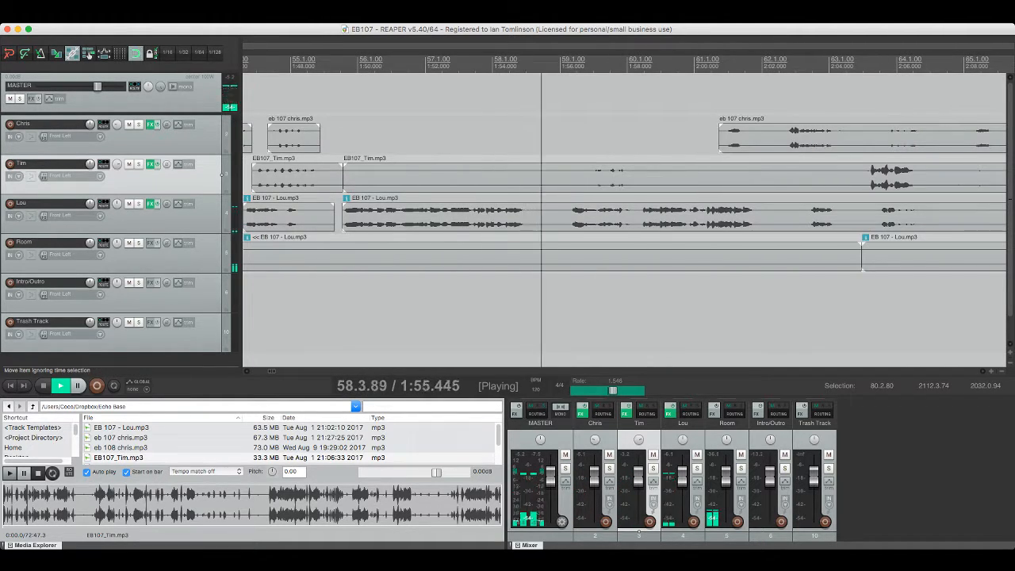
pyautogui.hscroll(3, 624, 214)
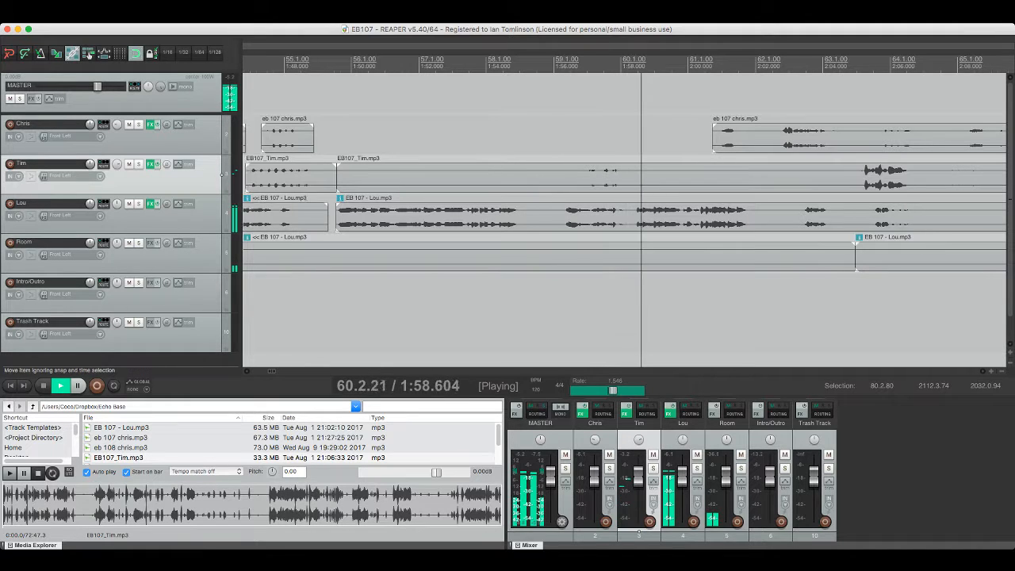
pyautogui.hscroll(1, 624, 214)
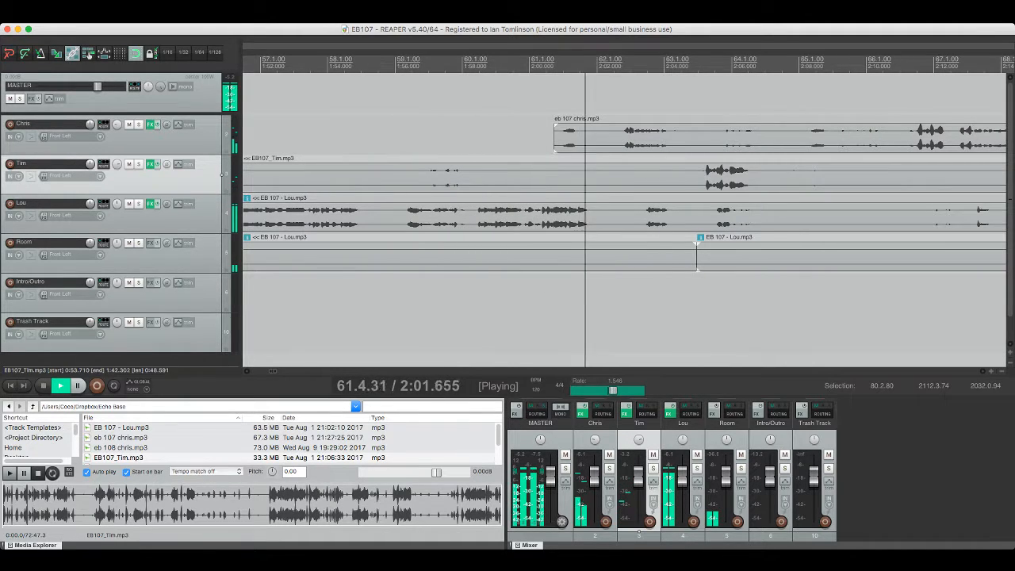
pyautogui.hscroll(1, 624, 214)
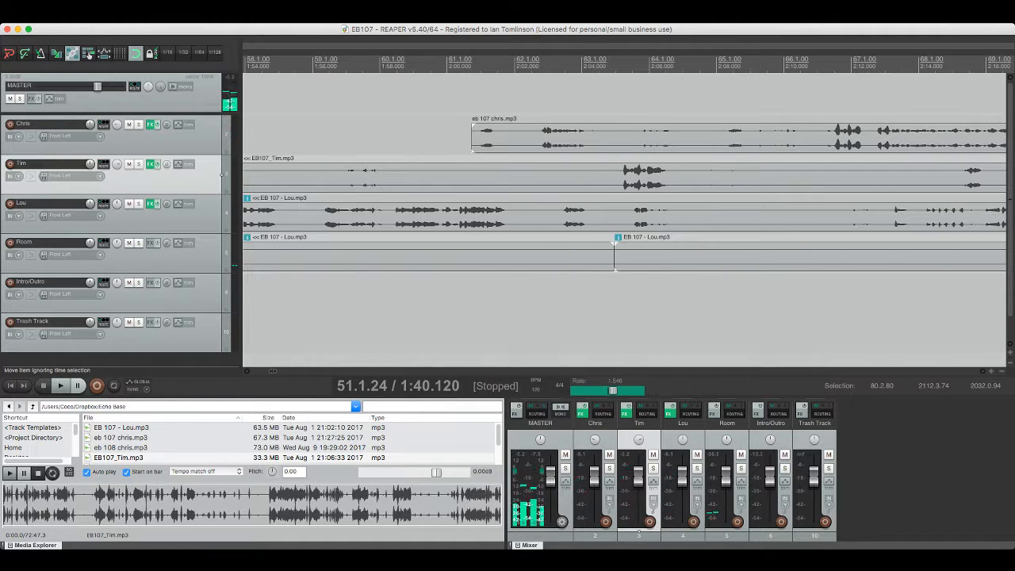
# Step: Move the first voice track's clip that starts near 2:01 about 1 s later, and play the mix from its start
pyautogui.moveTo(568, 133); pyautogui.dragTo(600, 133)
pyautogui.click(501, 136)
pyautogui.press('space')
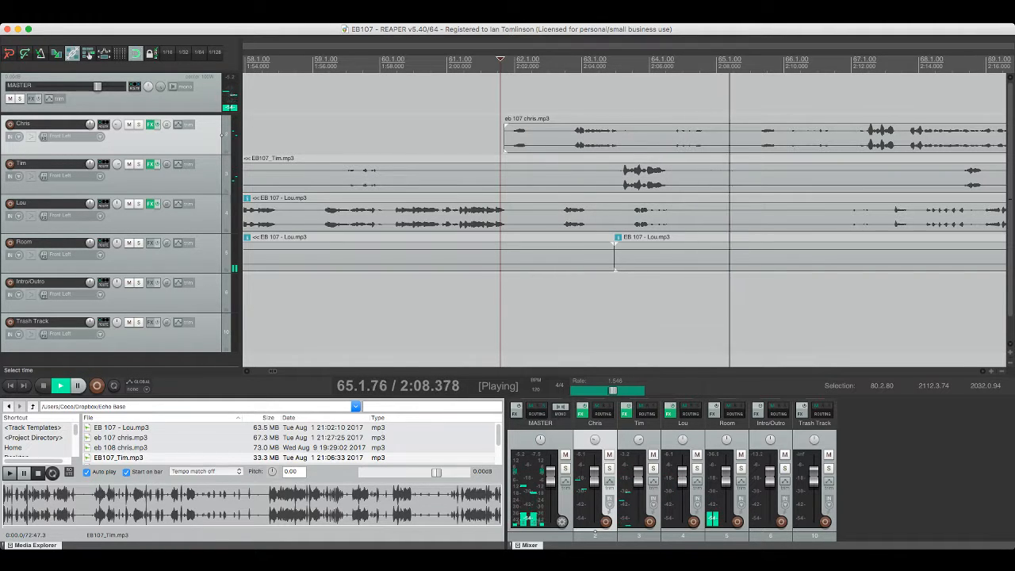
# Step: Reset the playback rate to 1.0 and play the mix from about 1:59.9
pyautogui.press('space')
pyautogui.press('1')
pyautogui.click(444, 160)
pyautogui.press('space')
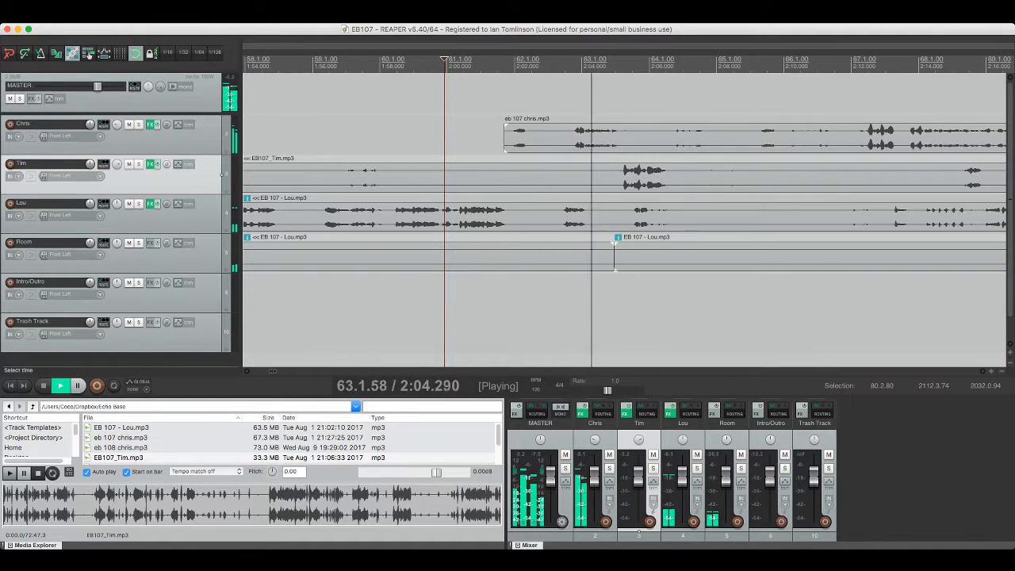
# Step: Solo the third voice track to listen to its short sound from 2:02.992, and turn the solo off
pyautogui.click(547, 214)
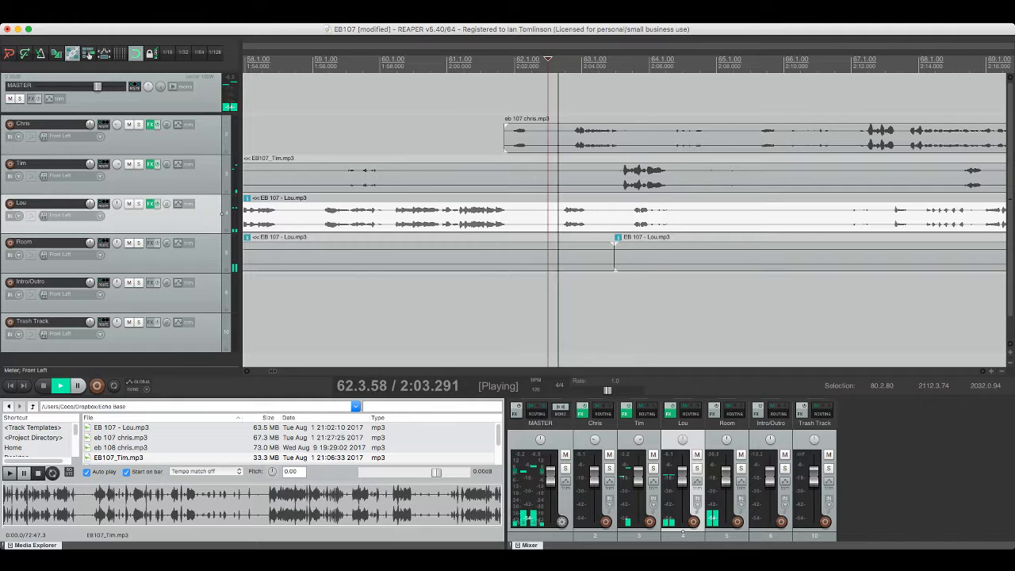
pyautogui.press('space')
pyautogui.click(137, 204)
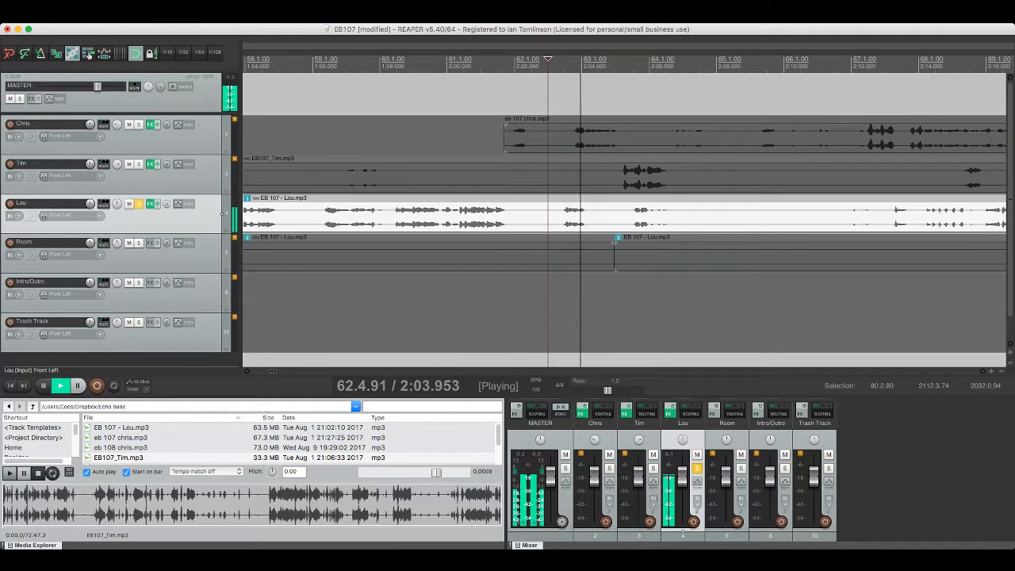
pyautogui.press('space')
pyautogui.press('space')
pyautogui.press('space')
pyautogui.press('F6')
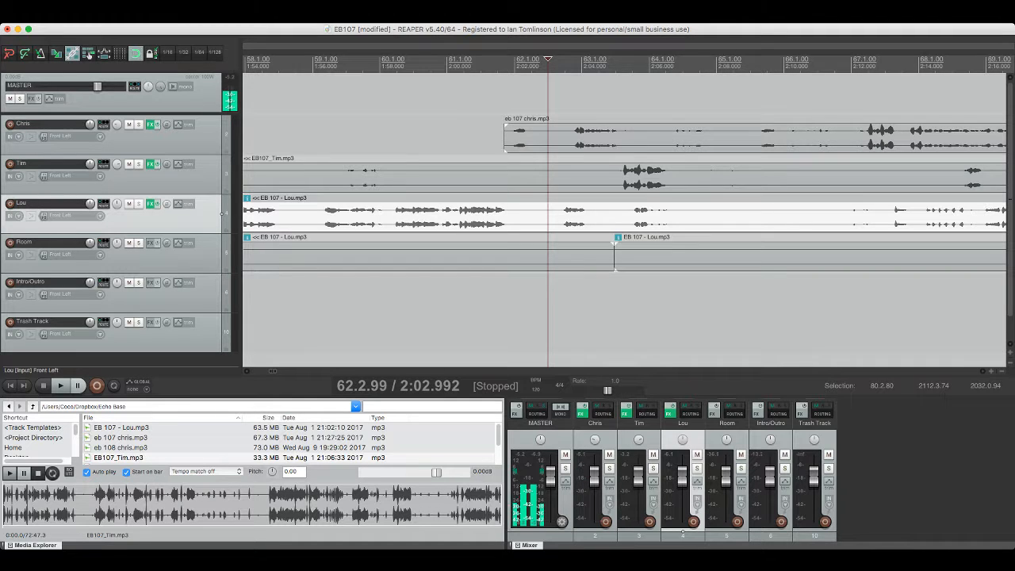
pyautogui.press('F6')
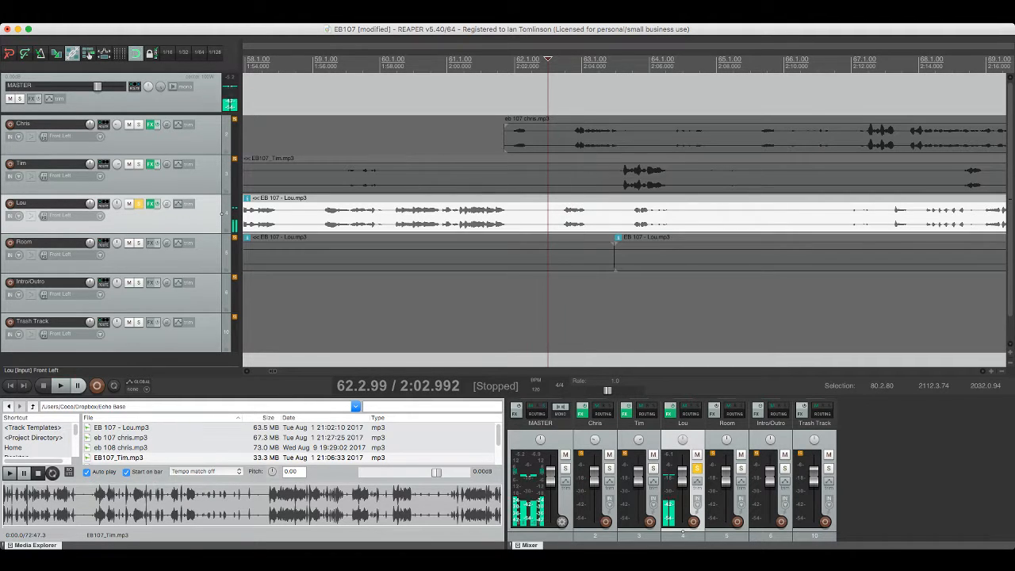
pyautogui.press('F6')
# Step: Split the third voice track at about 2:03.3 and 2:04.546, and delete the piece between the splits
pyautogui.press('s')
pyautogui.click(600, 217)
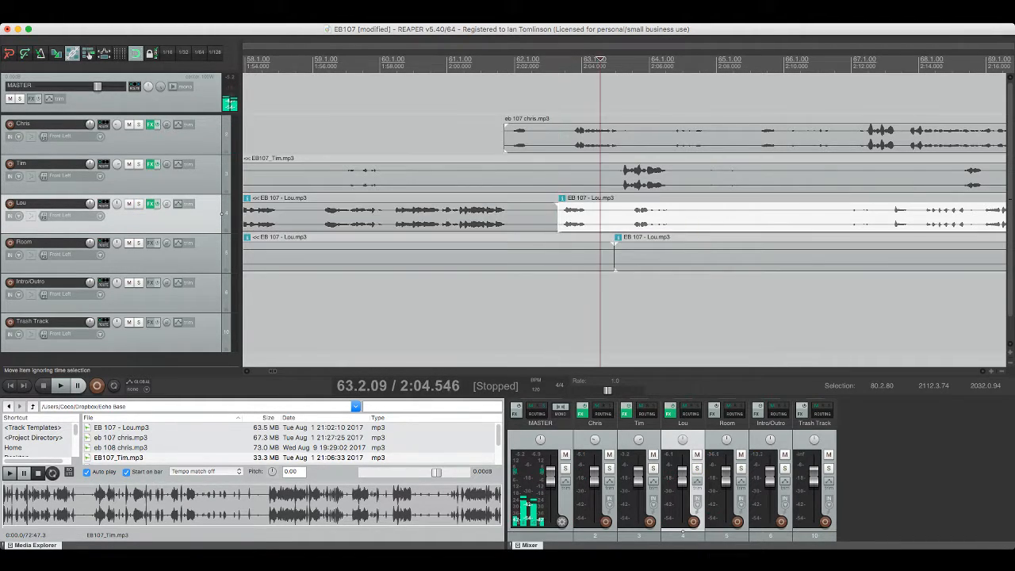
pyautogui.press('s')
pyautogui.click(582, 217)
# Step: Split the first voice track at about 2:02.7 and 2:03.7, and delete the silent piece between the splits
pyautogui.click(575, 133)
pyautogui.click(537, 130)
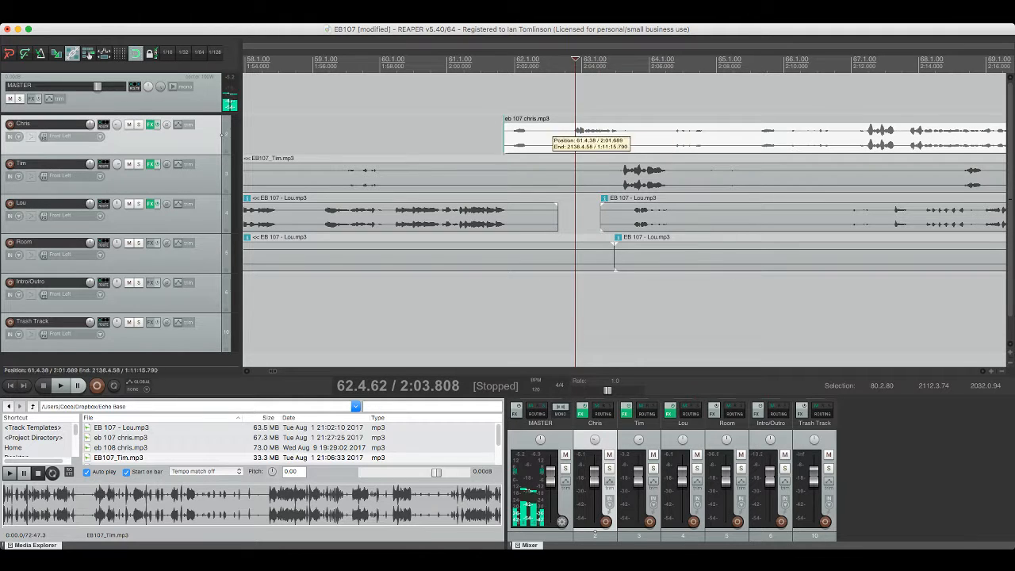
pyautogui.press('s')
pyautogui.press('s')
pyautogui.click(549, 133)
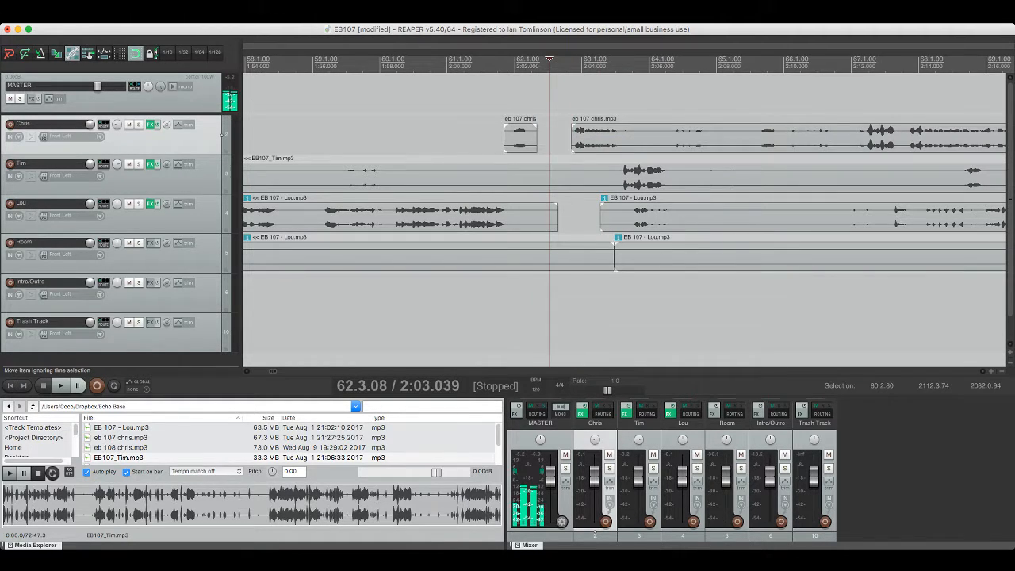
# Step: Split the second voice track at about 2:03.1 and 2:04.9, and delete the silent piece between the splits
pyautogui.click(602, 136)
pyautogui.click(610, 175)
pyautogui.press('s')
pyautogui.click(552, 175)
pyautogui.press('s')
pyautogui.click(574, 175)
pyautogui.press('Delete')
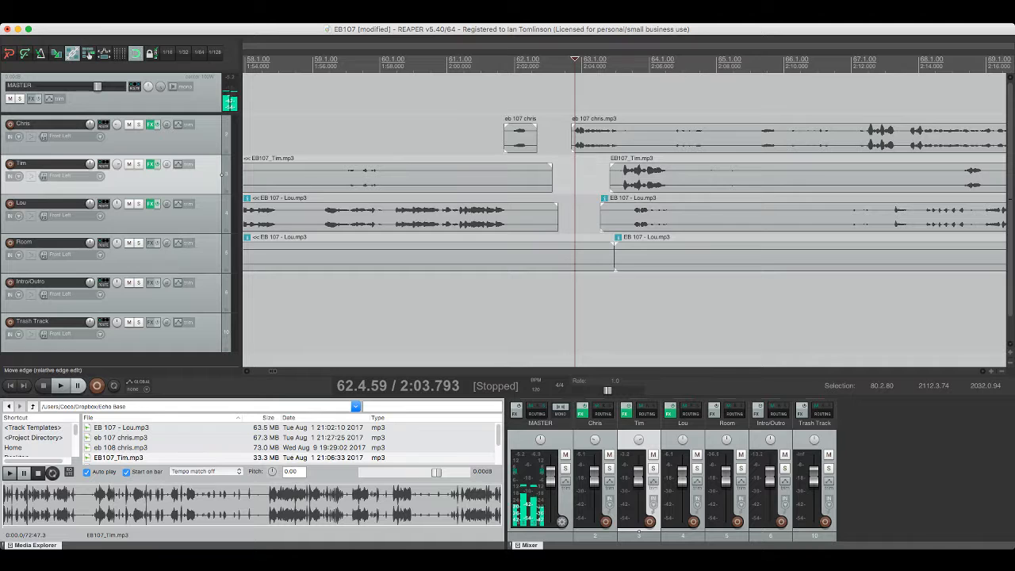
# Step: Move the three voice tracks' clips after the gap about 1.2 s earlier together, play from about 2:01.7, and save the project
pyautogui.click(643, 136)
pyautogui.keyDown('super'); pyautogui.click(643, 176); pyautogui.keyUp('super')
pyautogui.keyDown('super'); pyautogui.click(643, 216); pyautogui.keyUp('super')
pyautogui.moveTo(643, 176); pyautogui.dragTo(603, 175)
pyautogui.click(509, 126)
pyautogui.press('space')
pyautogui.press('super+s')
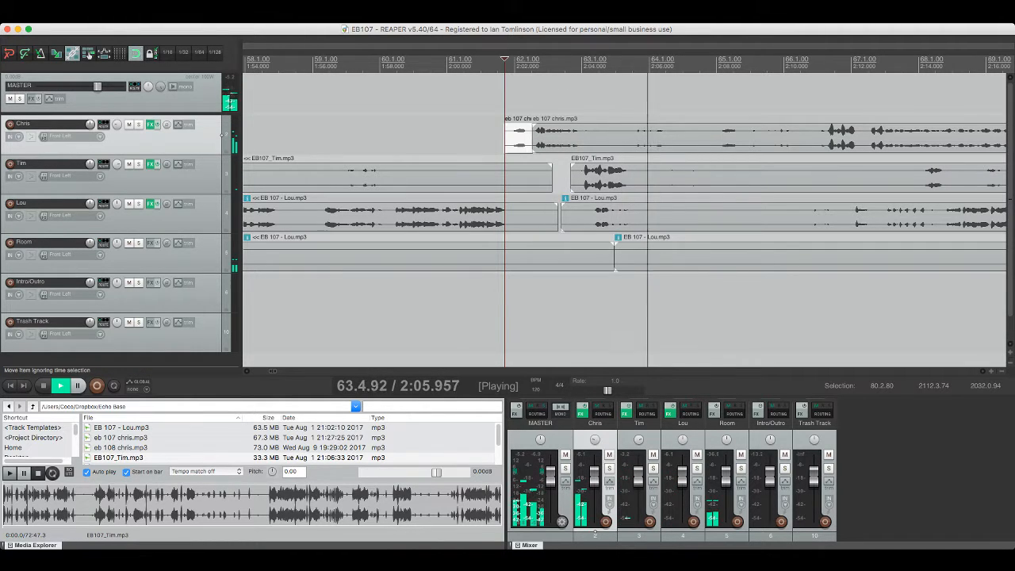
# Step: Split the third voice track at about 2:04.3 and 2:07.7, and delete the short sound between the splits
pyautogui.click(602, 214)
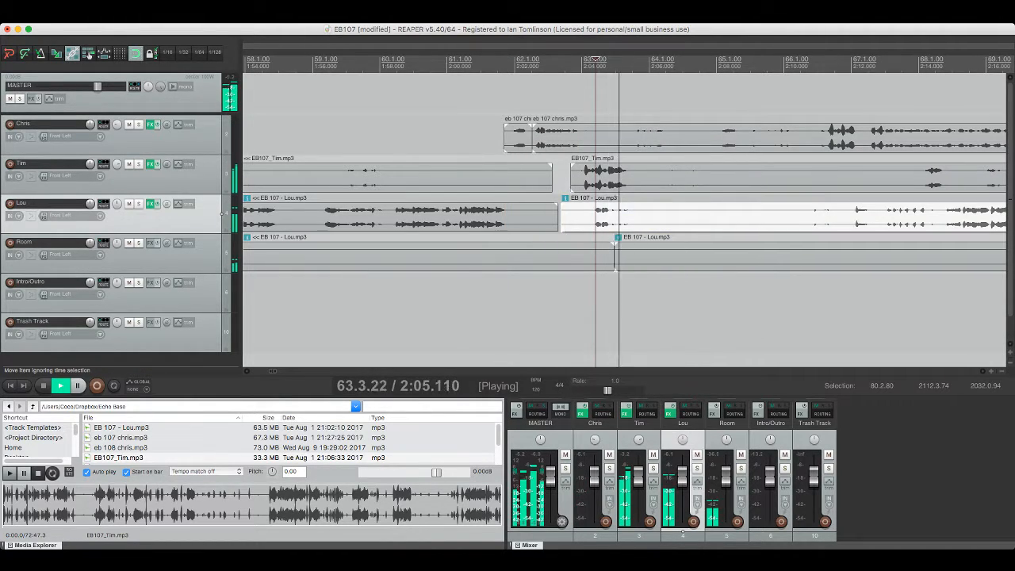
pyautogui.press('s')
pyautogui.click(705, 214)
pyautogui.press('s')
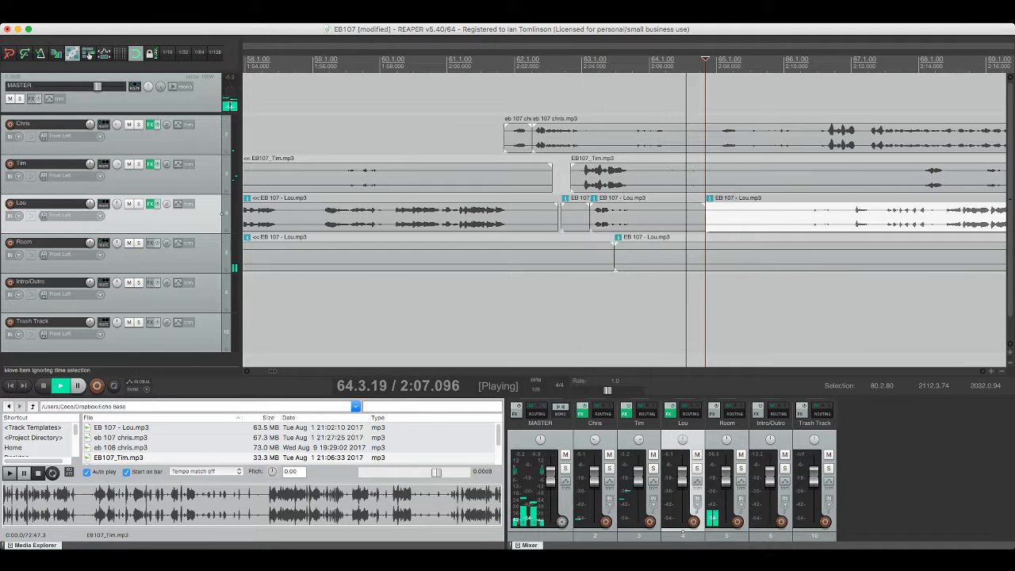
pyautogui.click(650, 214)
pyautogui.press('Delete')
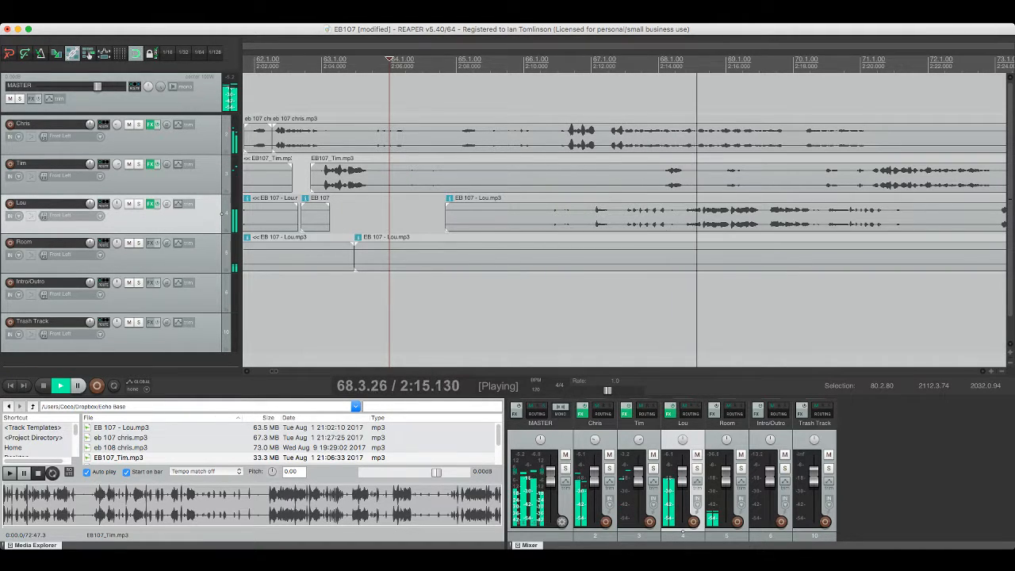
# Step: Play the edited mix from 1:59.752 to check the transition between the voices
pyautogui.scroll(-5, 624, 206)
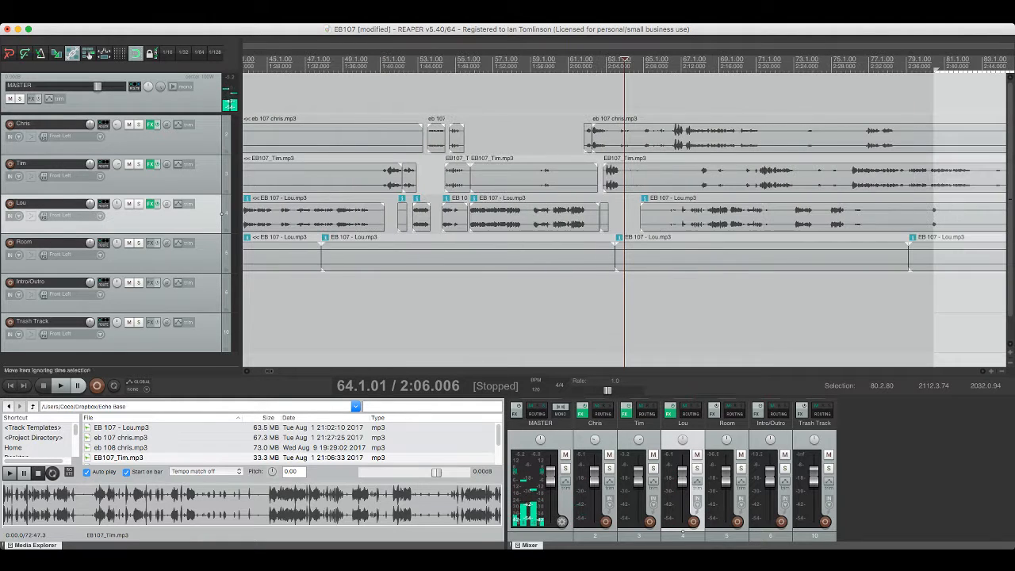
pyautogui.hscroll(5, 624, 210)
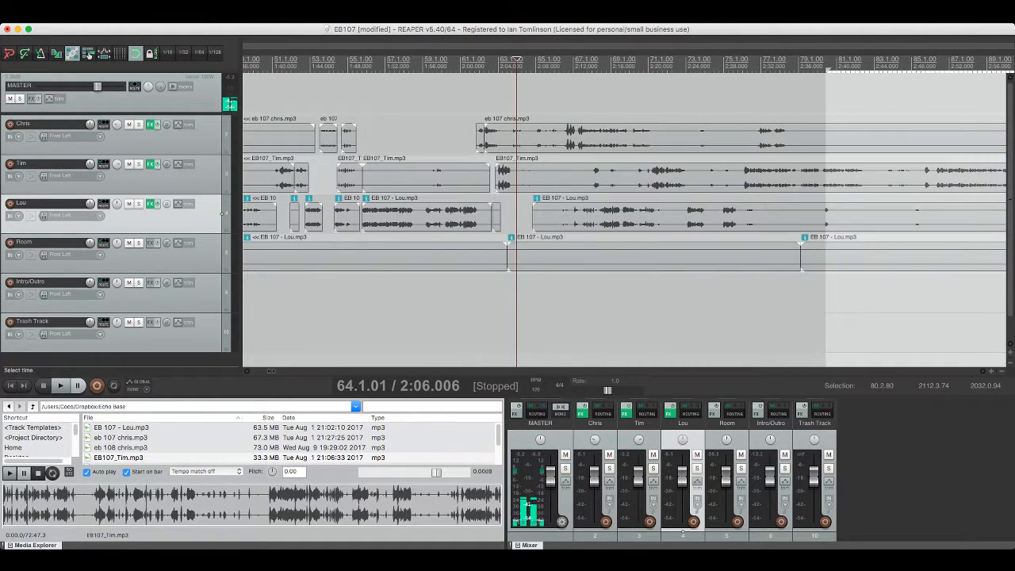
pyautogui.click(222, 174)
pyautogui.press('space')
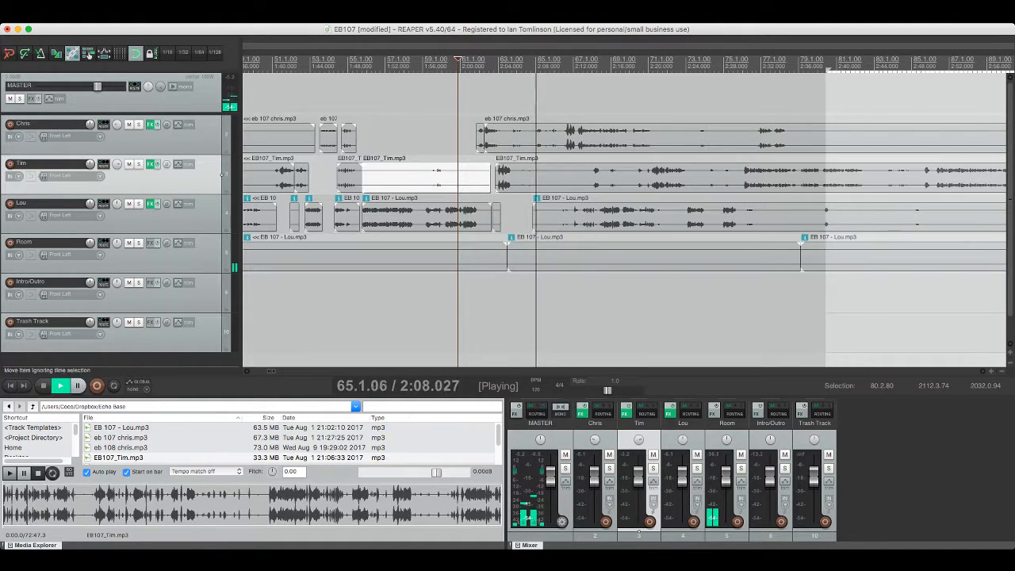
pyautogui.press('space')
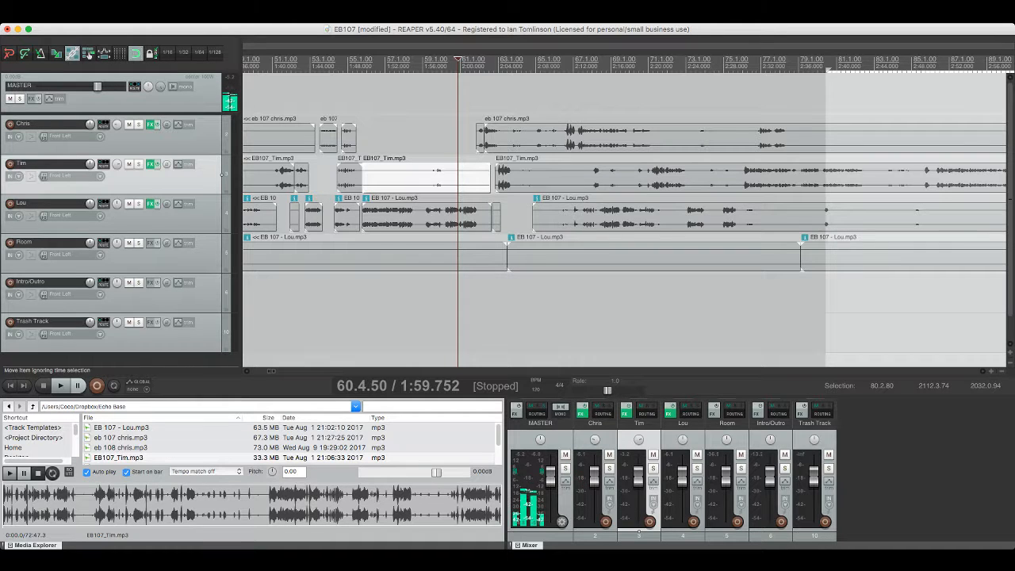
# Step: Undo the recent edits back to before the second voice track was split around 2:03
pyautogui.hotkey('ctrl', 'z')
pyautogui.hotkey('ctrl', 'z')
pyautogui.hotkey('ctrl', 'z')
pyautogui.hotkey('ctrl', 'z')
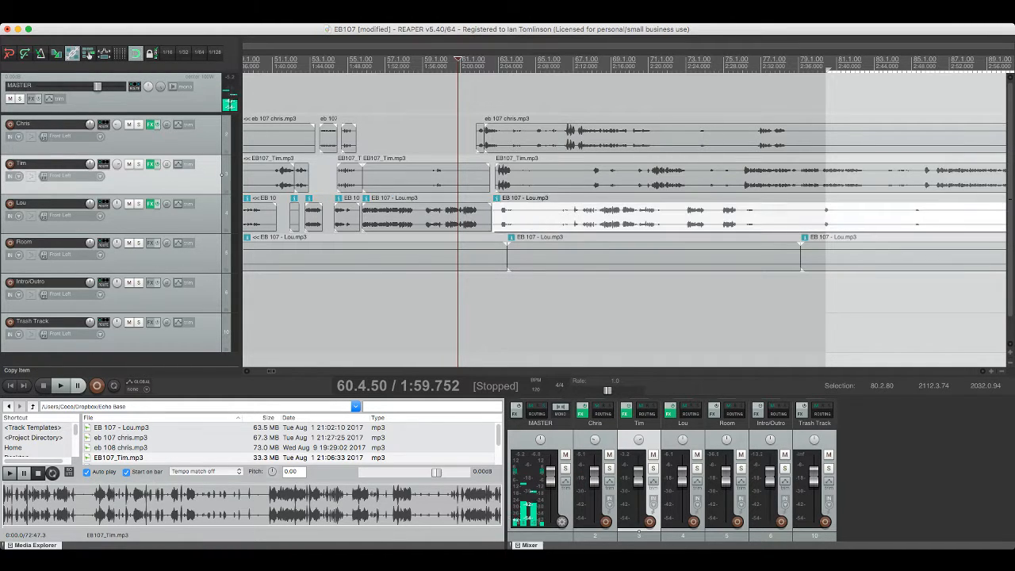
pyautogui.hotkey('ctrl', 'z')
pyautogui.hotkey('ctrl', 'z')
pyautogui.hotkey('ctrl', 'z')
pyautogui.hotkey('ctrl', 'z')
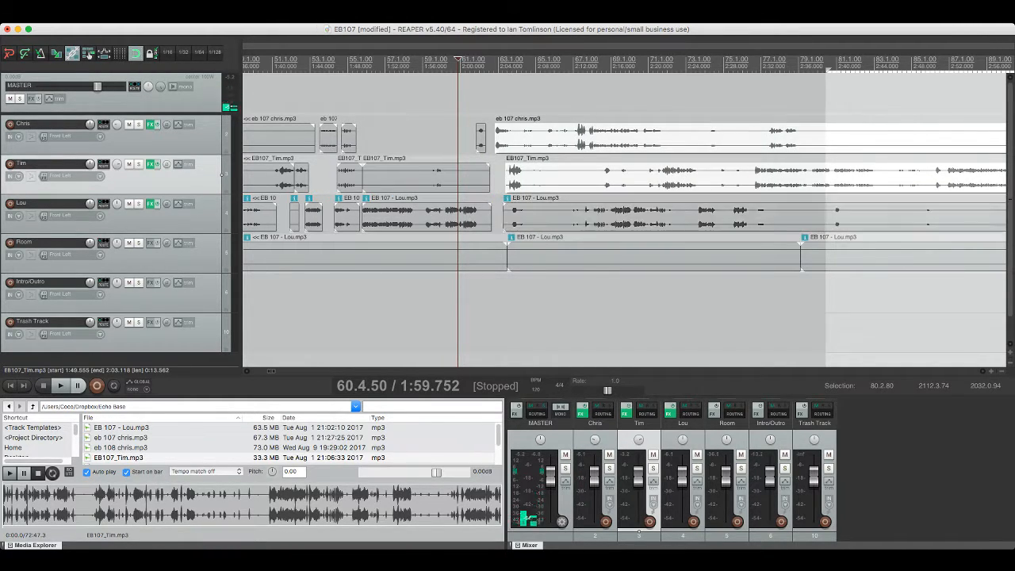
pyautogui.hotkey('ctrl', 'z')
pyautogui.hotkey('ctrl', 'z')
pyautogui.hotkey('ctrl', 'z')
pyautogui.hotkey('ctrl', 'z')
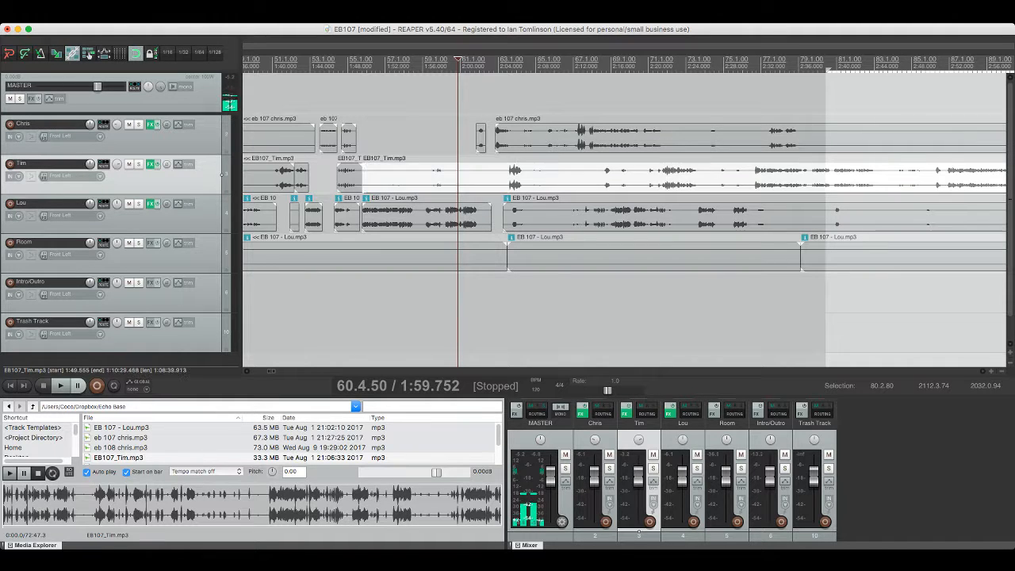
# Step: Undo the third voice track's cuts around 2:03 and the first voice track's last move, and play from 2:00.427
pyautogui.hotkey('ctrl', 'z')
pyautogui.hotkey('ctrl', 'z')
pyautogui.hotkey('ctrl', 'z')
pyautogui.hotkey('ctrl', 'z')
pyautogui.hotkey('ctrl', 'z')
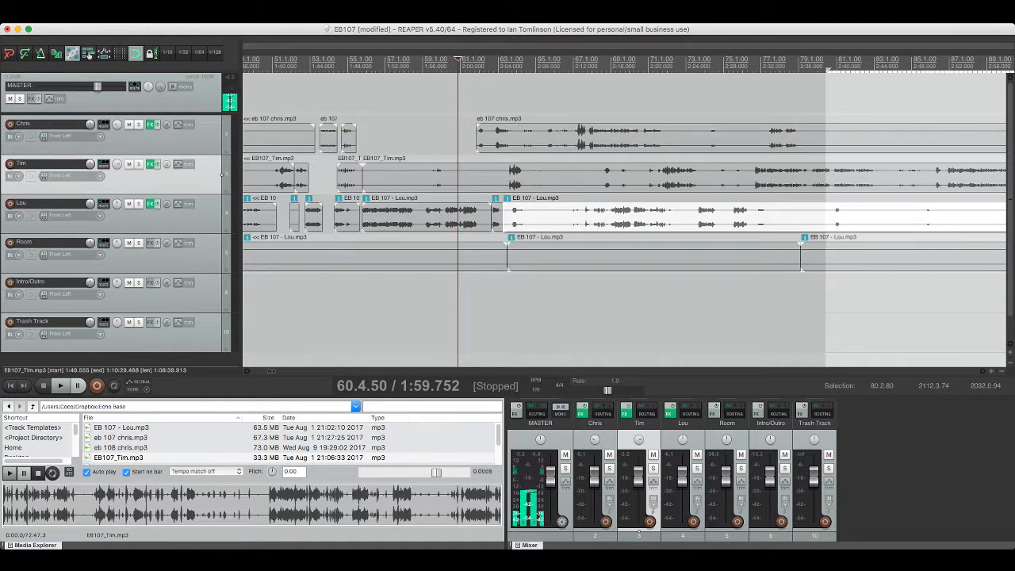
pyautogui.hotkey('ctrl', 'z')
pyautogui.hotkey('ctrl', 'z')
pyautogui.hotkey('ctrl', 'z')
pyautogui.hotkey('ctrl', 'z')
pyautogui.hotkey('ctrl', 'z')
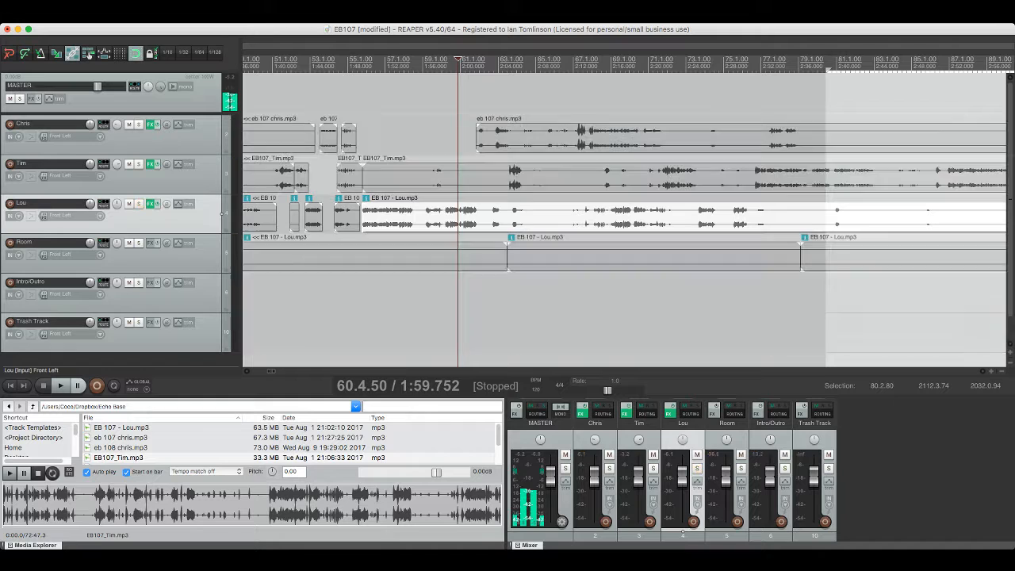
pyautogui.hotkey('ctrl', 'z')
pyautogui.hotkey('ctrl', 'z')
pyautogui.hotkey('ctrl', 'z')
pyautogui.hotkey('ctrl', 'z')
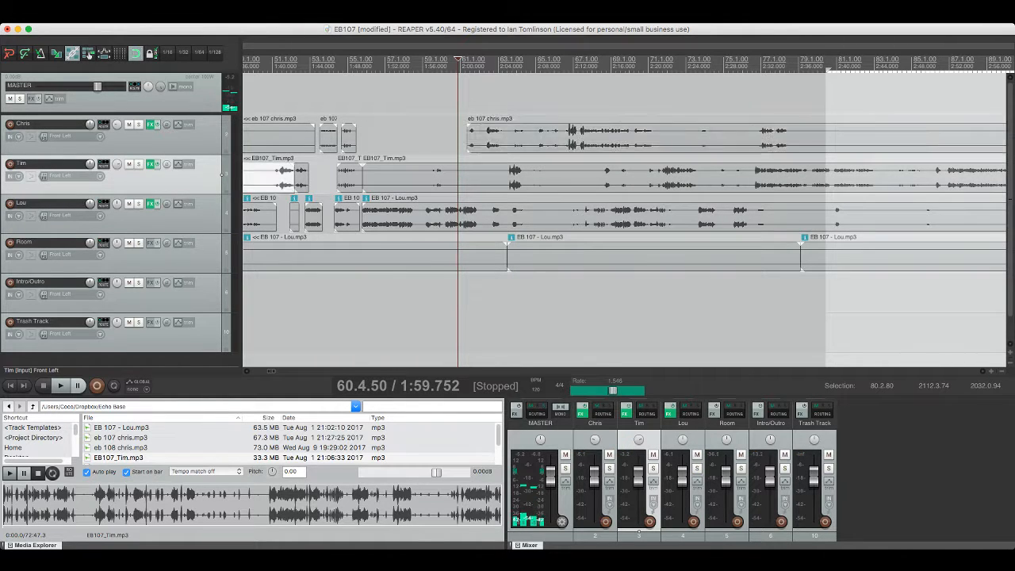
pyautogui.hotkey('ctrl', 'z')
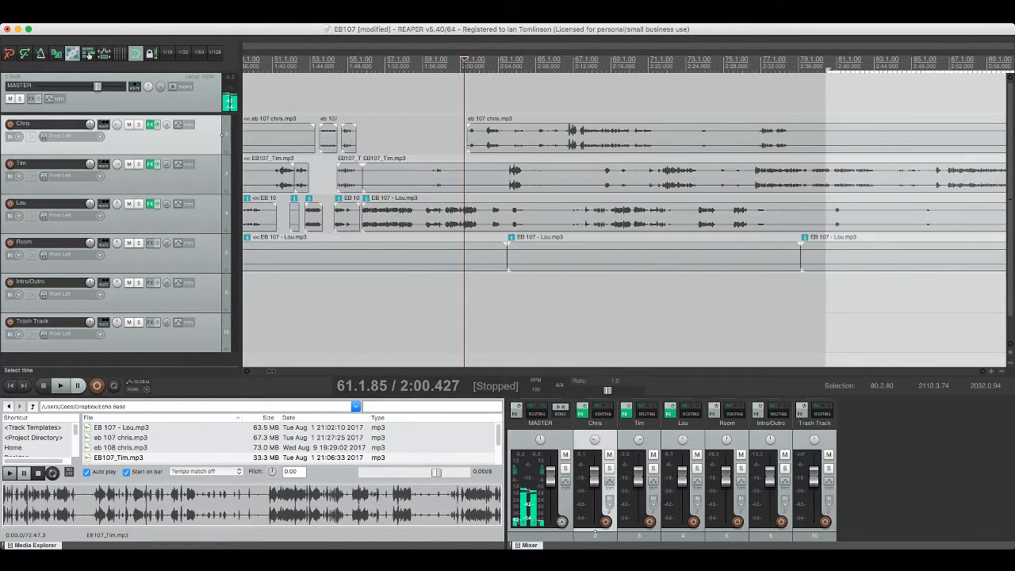
pyautogui.press('space')
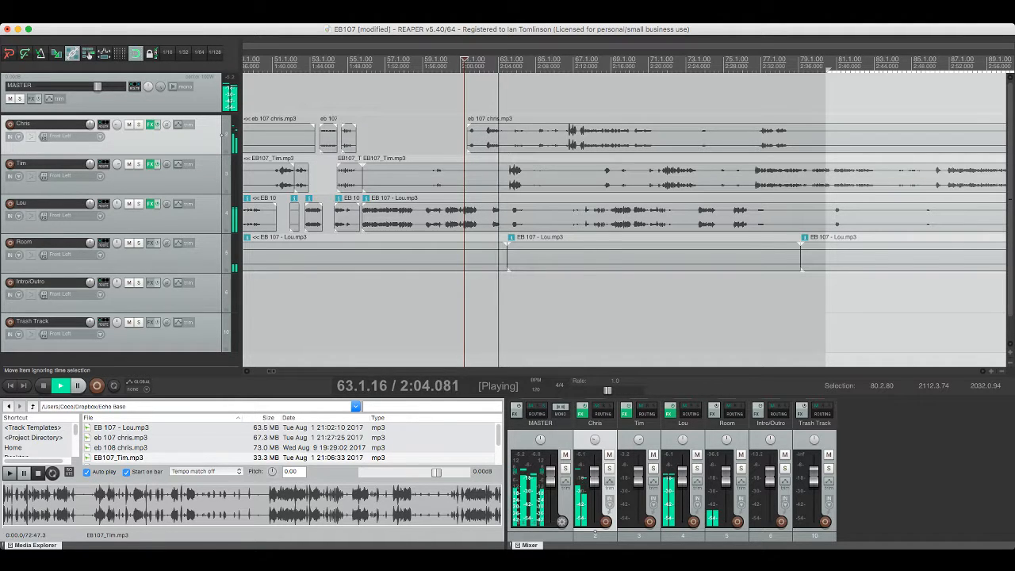
pyautogui.press('space')
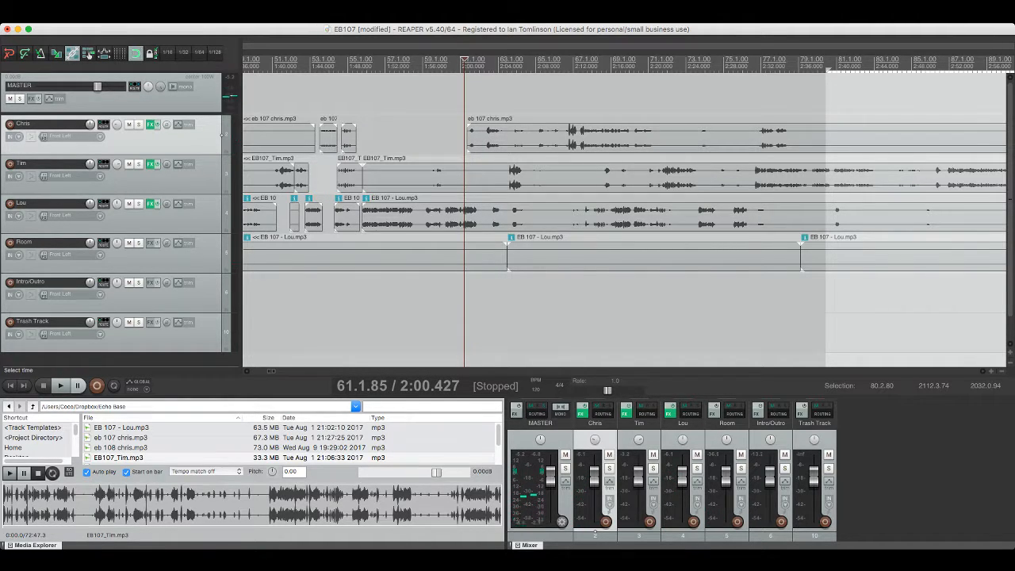
# Step: Undo the edits back to before the three voice tracks were cut between about 1:40 and 1:55
pyautogui.press('super+z')
pyautogui.press('super+z')
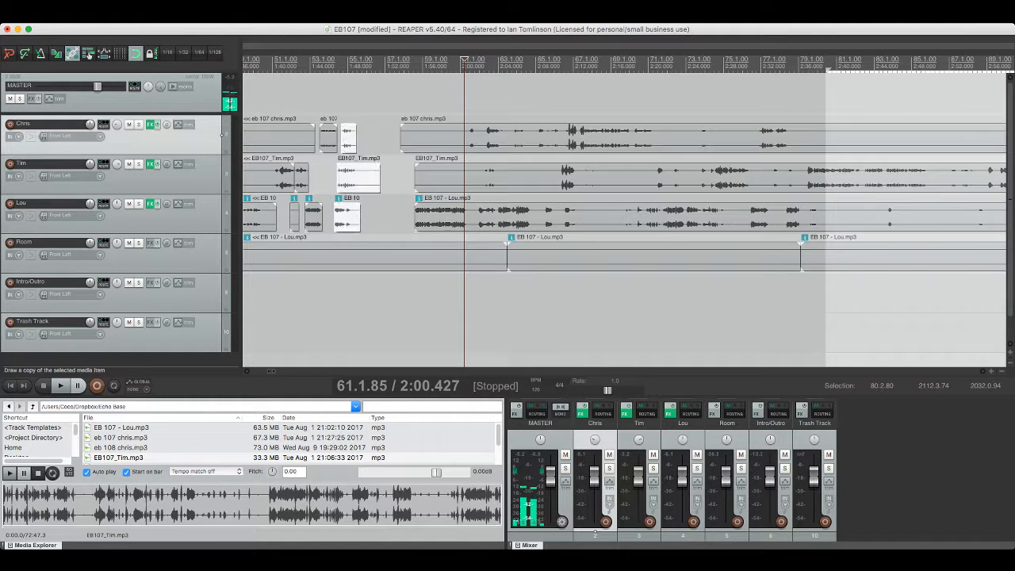
pyautogui.press('super+z')
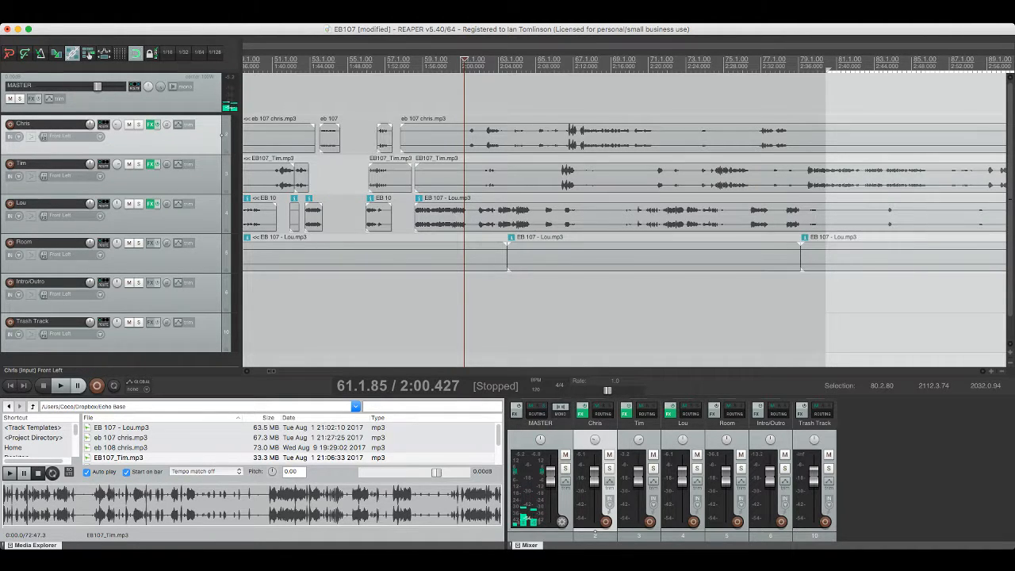
pyautogui.press('super+z')
pyautogui.press('super+z')
pyautogui.press('super+z')
pyautogui.press('super+z')
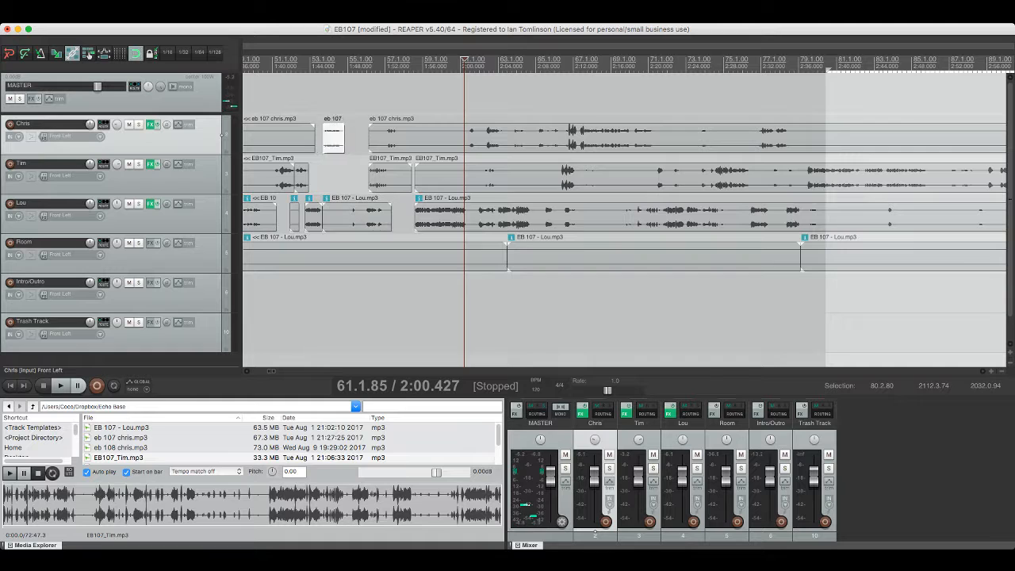
pyautogui.press('super+z')
pyautogui.press('super+z')
pyautogui.press('super+z')
pyautogui.press('super+z')
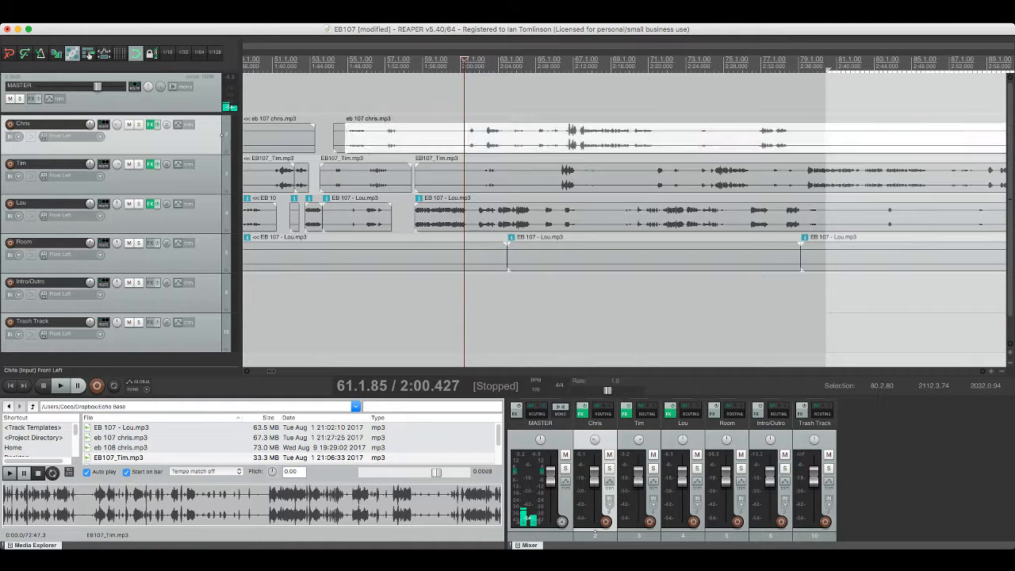
pyautogui.press('super+z')
pyautogui.press('super+z')
pyautogui.press('super+z')
pyautogui.press('super+z')
pyautogui.press('super+z')
pyautogui.press('super+z')
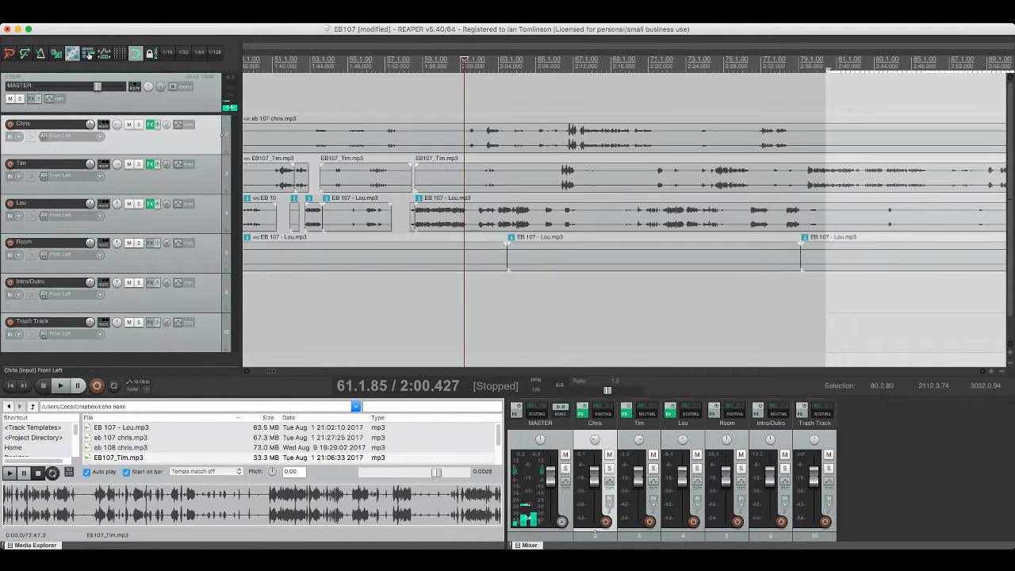
pyautogui.press('super+z')
pyautogui.press('super+z')
pyautogui.press('super+z')
pyautogui.press('super+z')
pyautogui.press('super+z')
pyautogui.press('super+z')
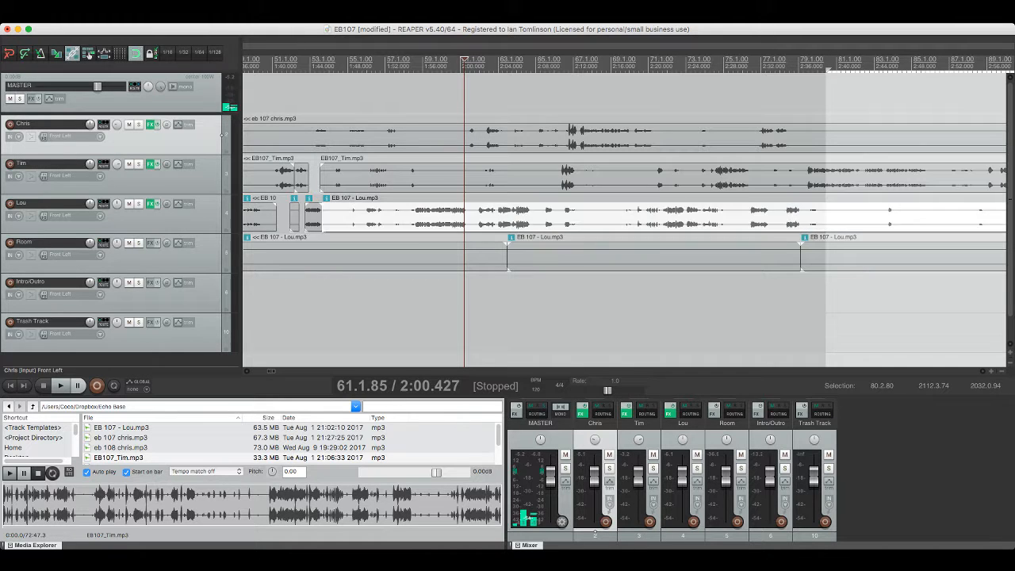
pyautogui.press('super+z')
pyautogui.press('super+z')
pyautogui.press('super+z')
pyautogui.press('super+z')
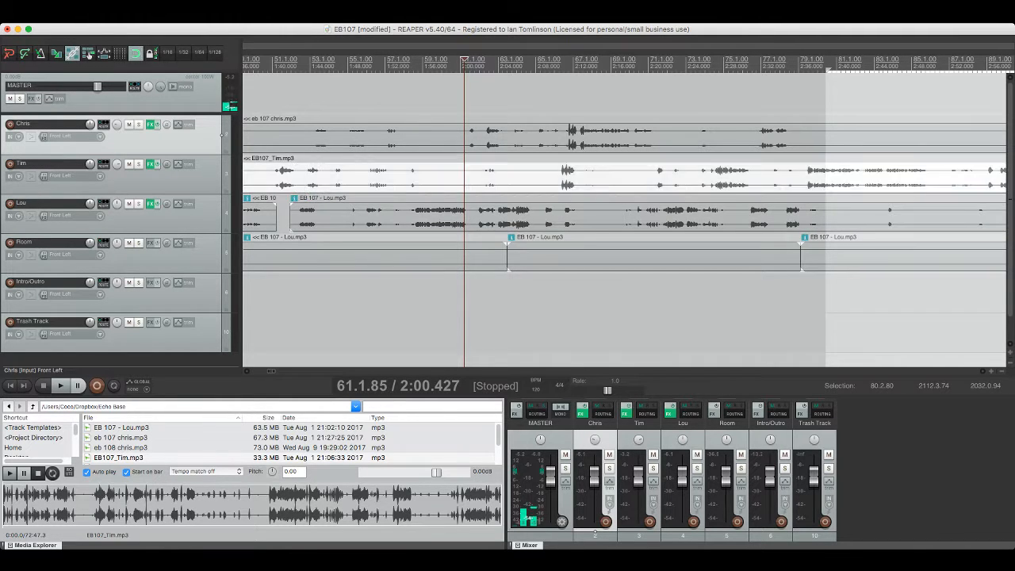
pyautogui.press('super+z')
pyautogui.press('super+z')
pyautogui.press('super+z')
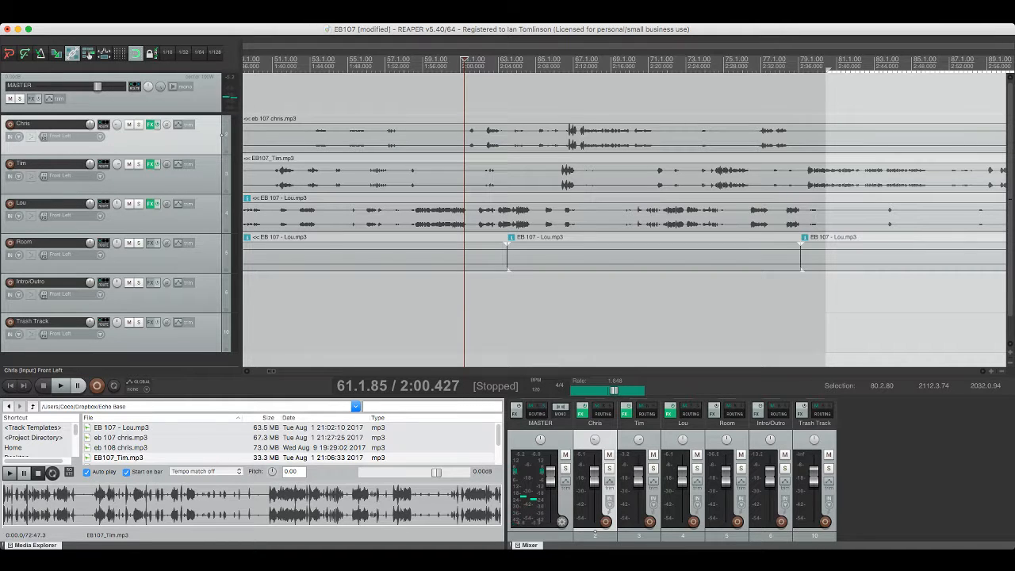
pyautogui.press('super+z')
pyautogui.press('super+z')
pyautogui.press('super+z')
pyautogui.press('super+z')
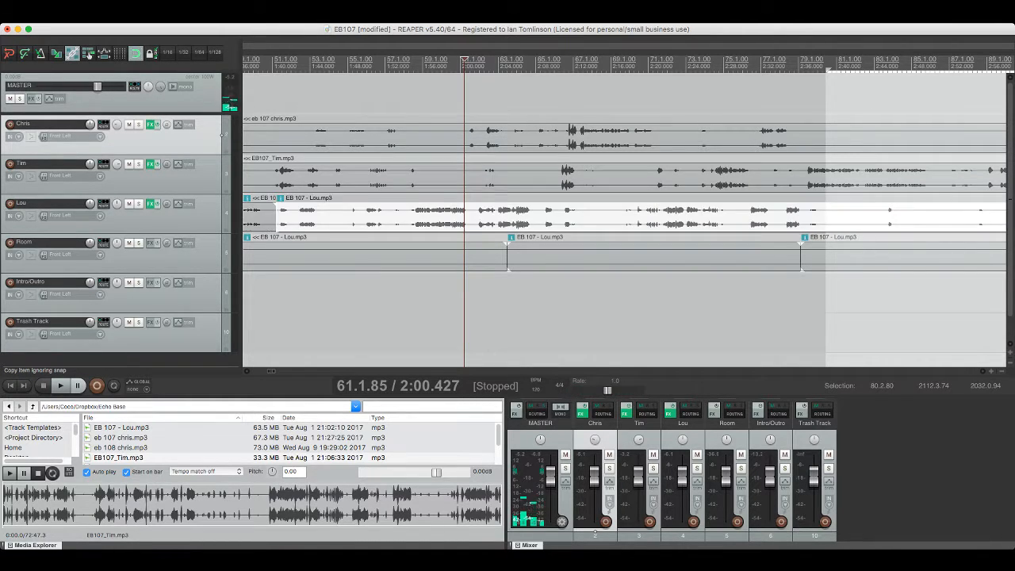
# Step: Redo the cuts up to just before the second and third voice tracks' clips at about 1:55 were moved earlier
pyautogui.press('super+shift+z')
pyautogui.press('super+shift+z')
pyautogui.press('super+shift+z')
pyautogui.press('super+shift+z')
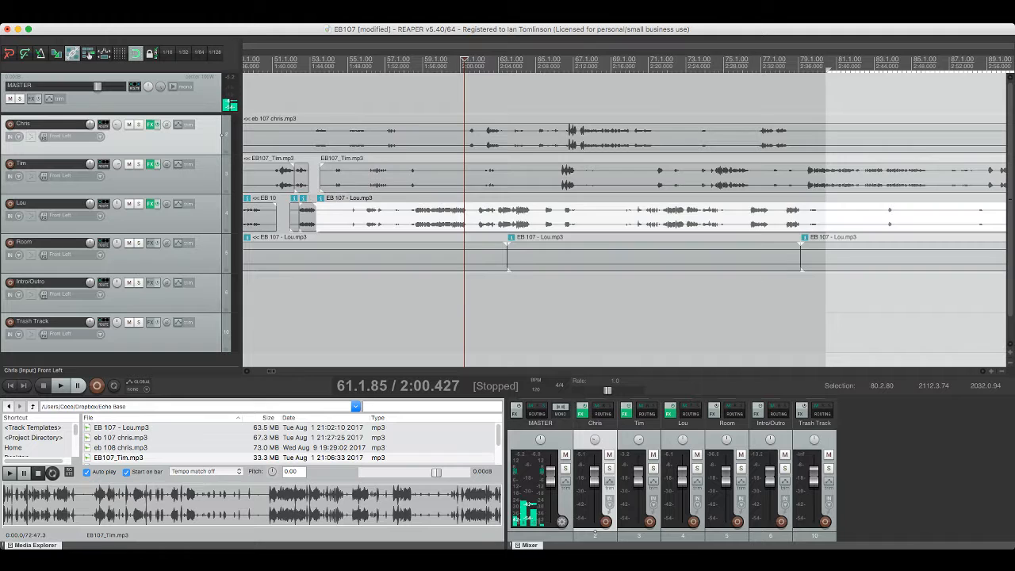
pyautogui.press('super+shift+z')
pyautogui.press('super+shift+z')
pyautogui.press('super+shift+z')
pyautogui.press('super+shift+z')
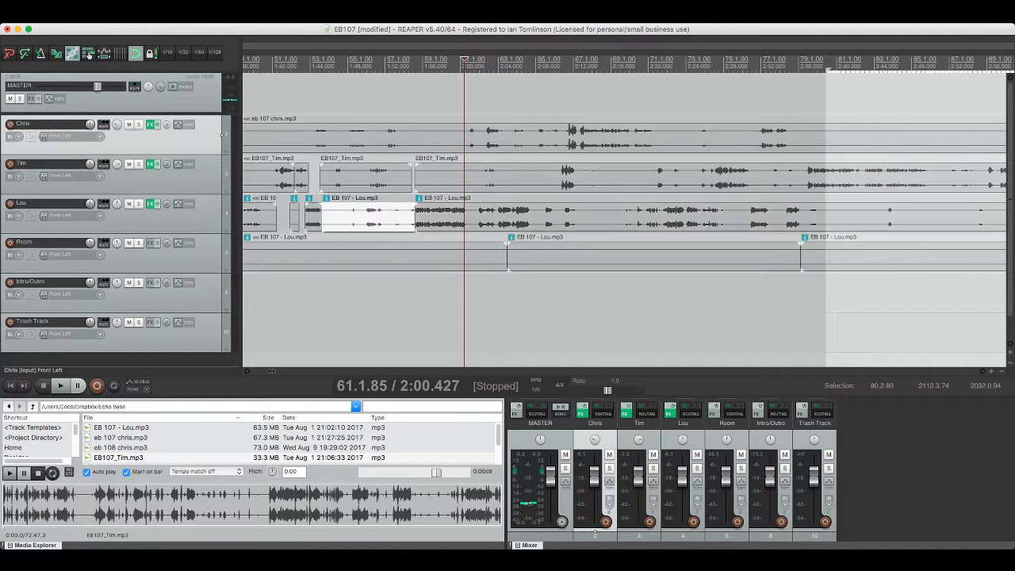
pyautogui.press('super+shift+z')
pyautogui.press('super+shift+z')
pyautogui.press('super+shift+z')
pyautogui.press('super+shift+z')
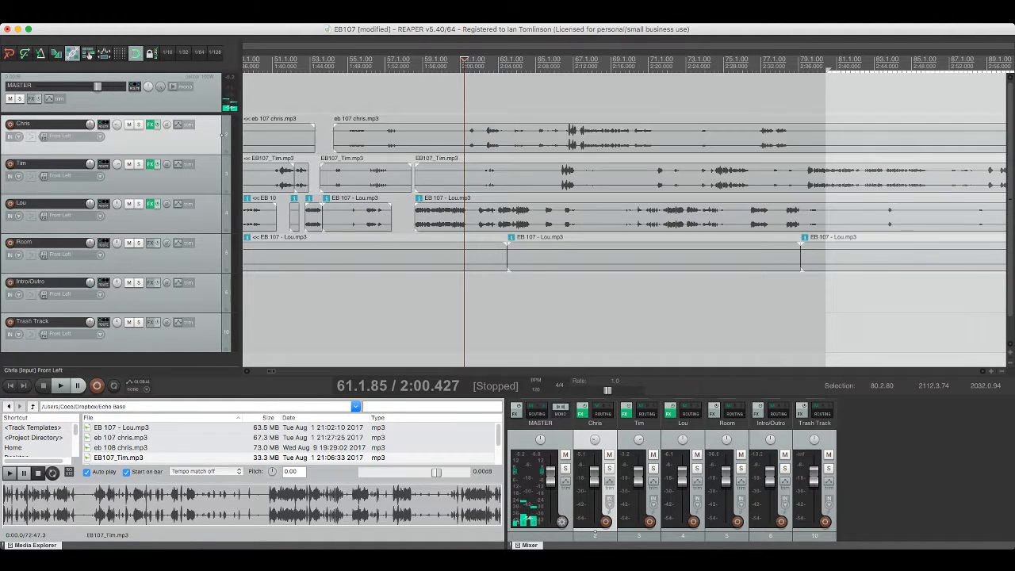
pyautogui.press('super+shift+z')
pyautogui.press('super+shift+z')
pyautogui.press('super+shift+z')
pyautogui.press('super+shift+z')
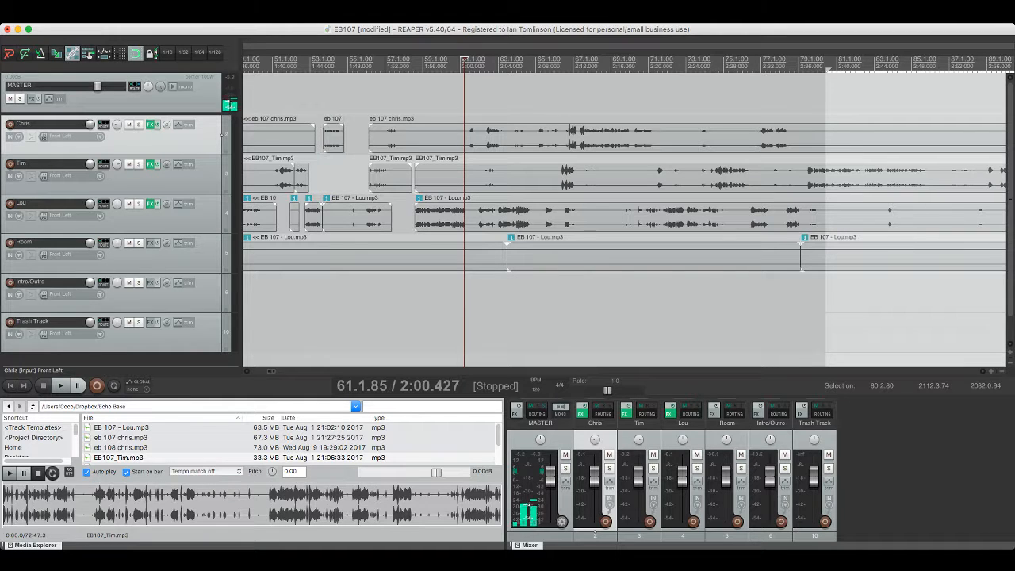
pyautogui.press('super+shift+z')
pyautogui.press('super+shift+z')
pyautogui.press('super+shift+z')
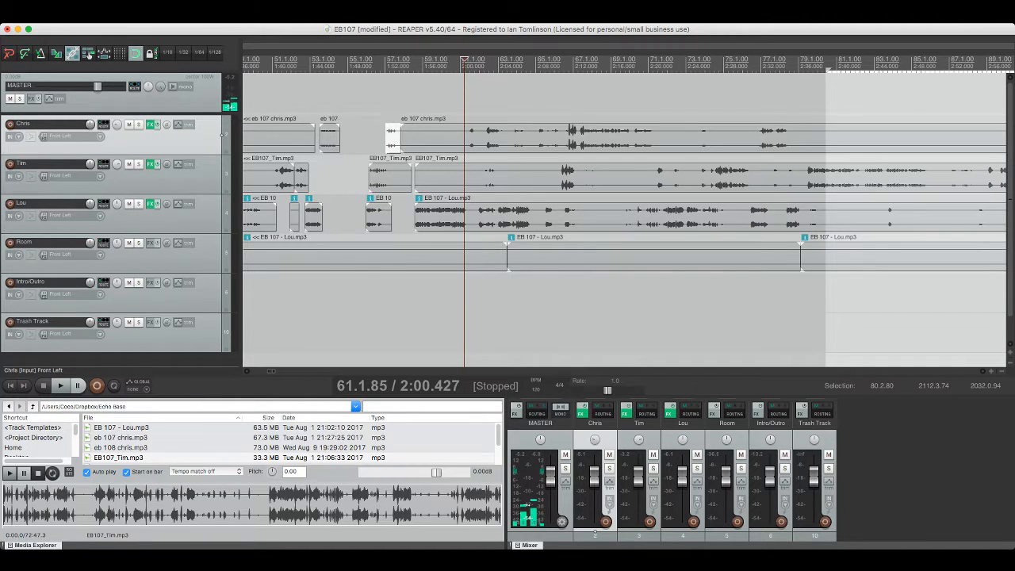
pyautogui.press('super+shift+z')
pyautogui.press('super+shift+z')
pyautogui.press('super+shift+z')
pyautogui.press('super+shift+z')
pyautogui.press('super+shift+z')
pyautogui.press('super+shift+z')
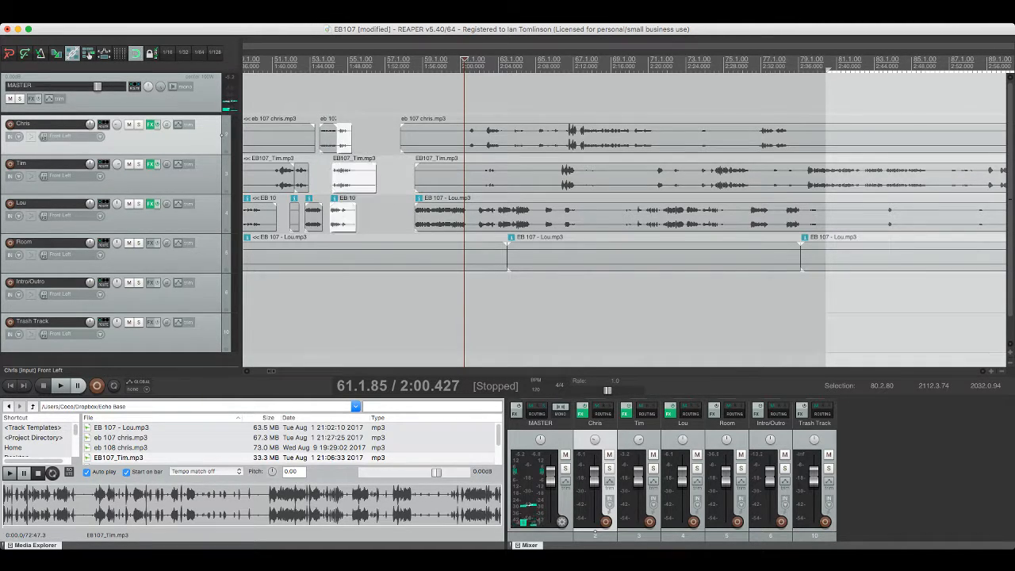
pyautogui.press('super+shift+z')
pyautogui.press('super+shift+z')
pyautogui.press('super+shift+z')
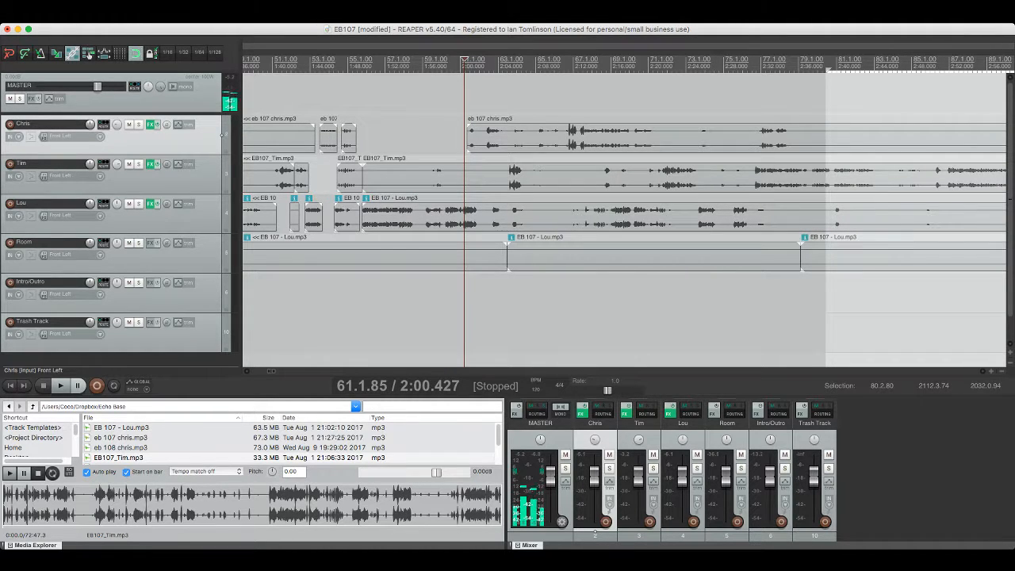
pyautogui.press('super+shift+z')
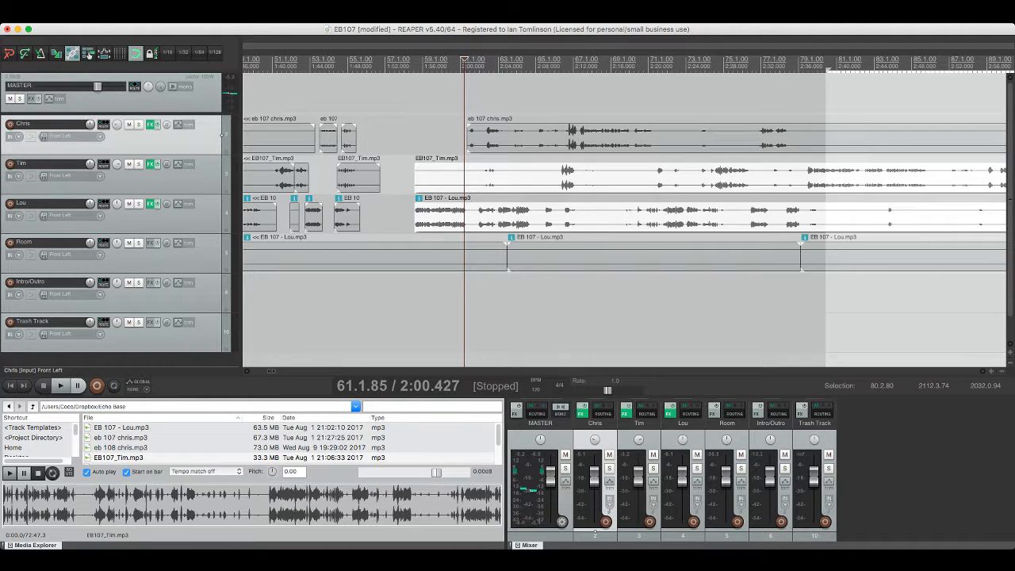
# Step: Select the clips after the gap on all three voice tracks and move them together about 5.5 s earlier
pyautogui.click(485, 138)
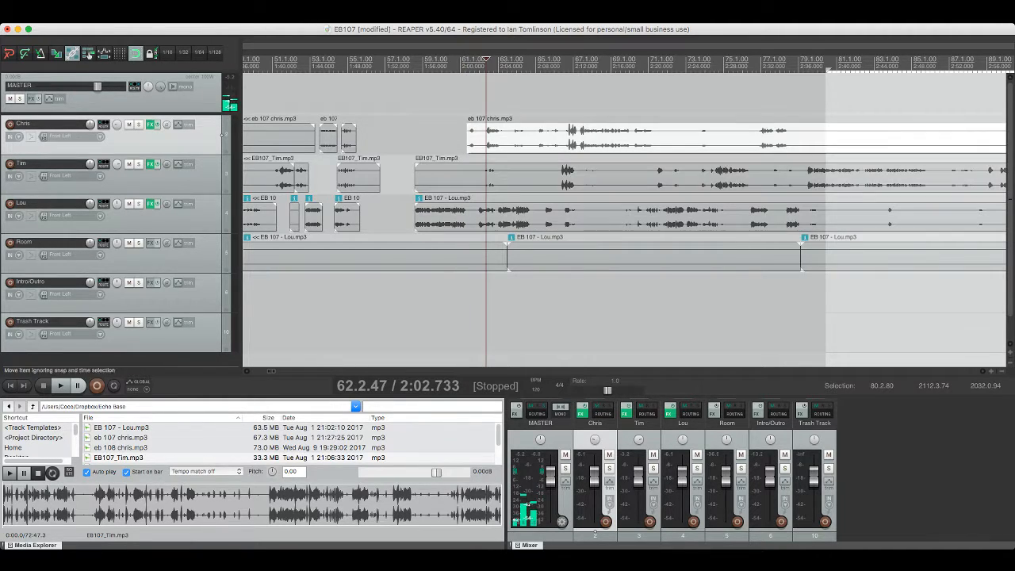
pyautogui.keyDown('shift'); pyautogui.click(477, 177); pyautogui.keyUp('shift')
pyautogui.keyDown('shift'); pyautogui.click(479, 218); pyautogui.keyUp('shift')
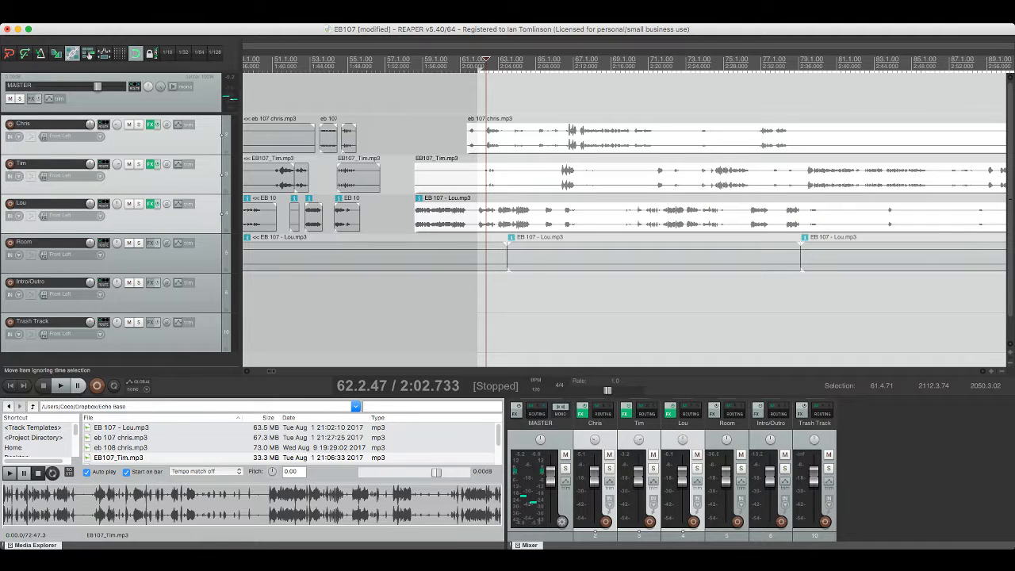
pyautogui.moveTo(506, 171); pyautogui.dragTo(454, 172)
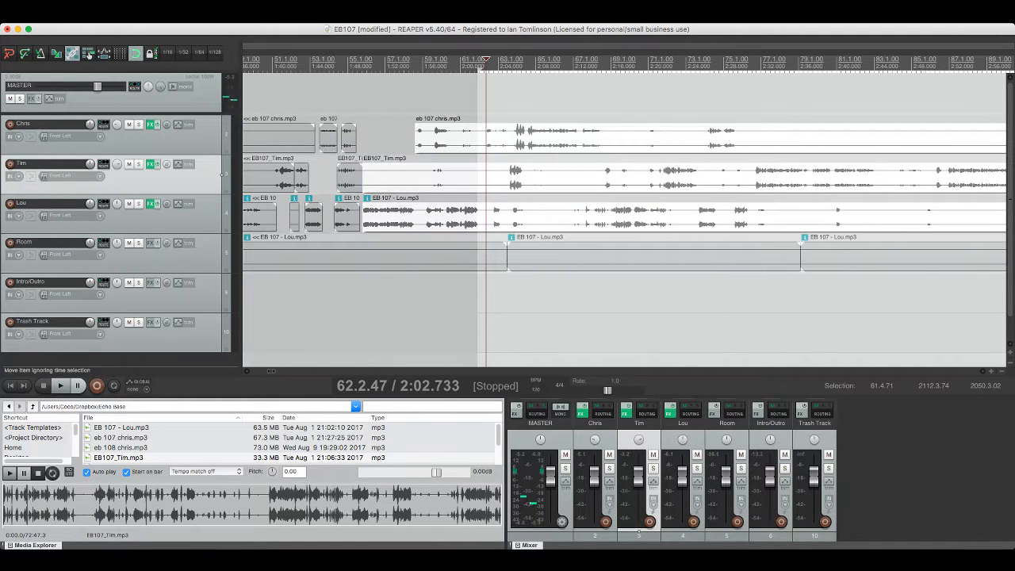
# Step: Play the mix from about 1:50 through the shifted clips, and save the project
pyautogui.press('space')
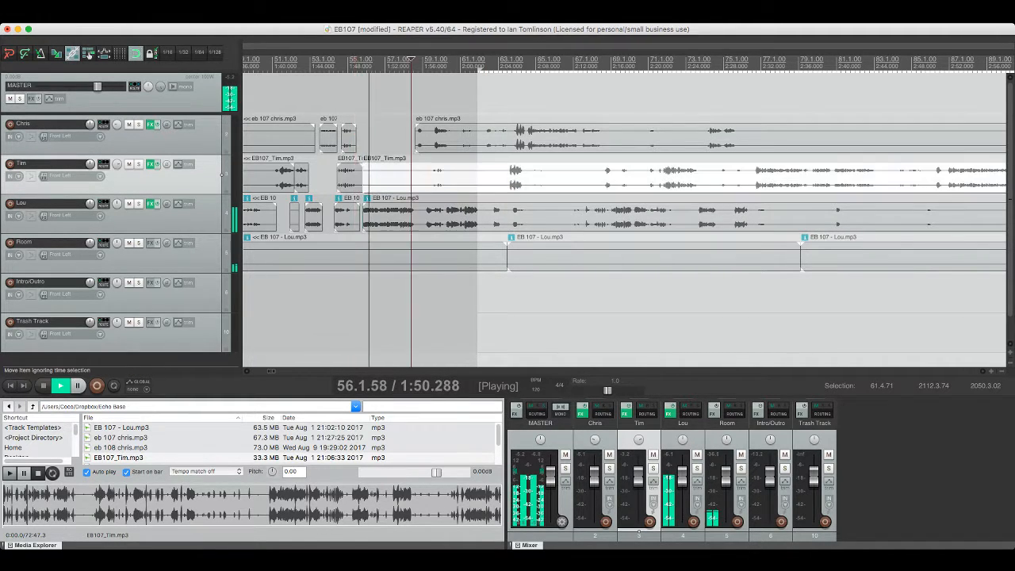
pyautogui.press('super+s')
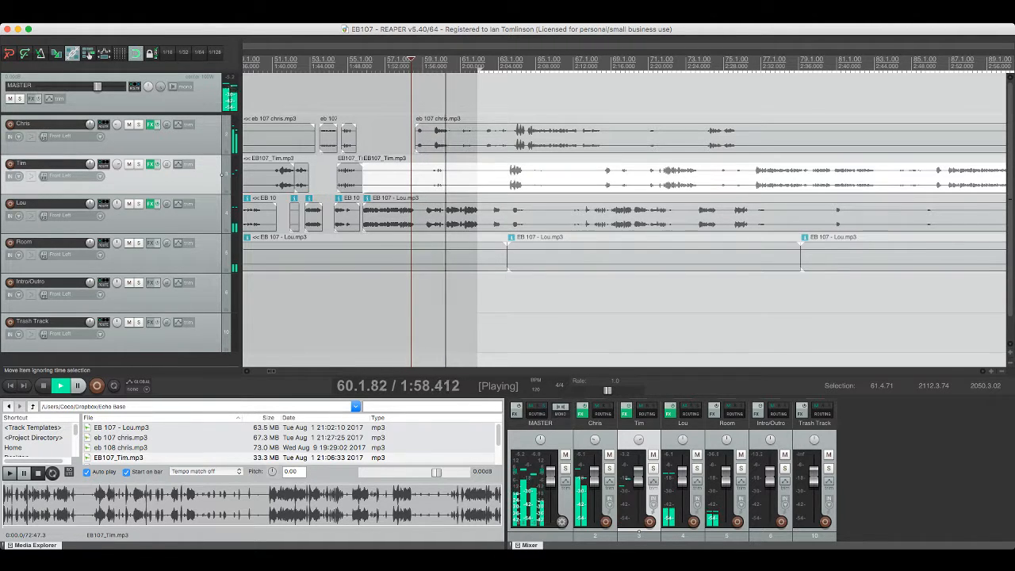
pyautogui.hscroll(2, 623, 214)
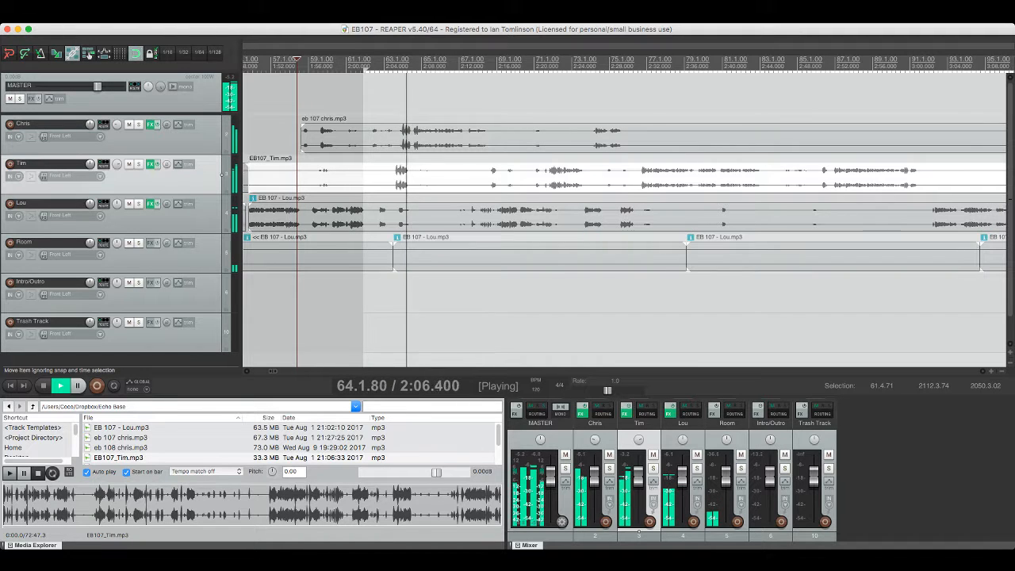
# Step: Split the second voice track at about 2:07.3 and 2:12.8, and delete the section between the splits
pyautogui.press('s')
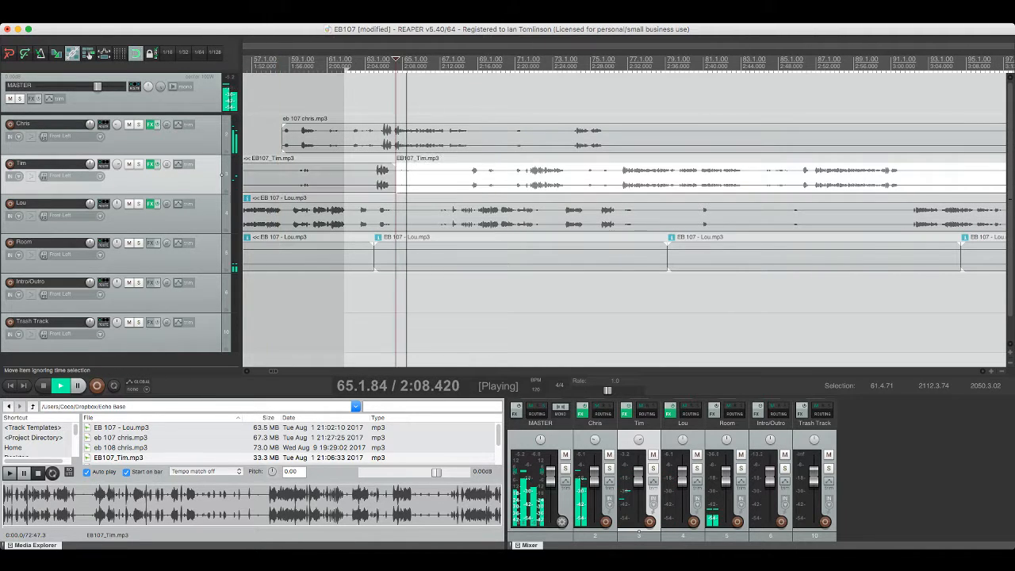
pyautogui.click(447, 178)
pyautogui.press('s')
pyautogui.click(432, 179)
pyautogui.press('Delete')
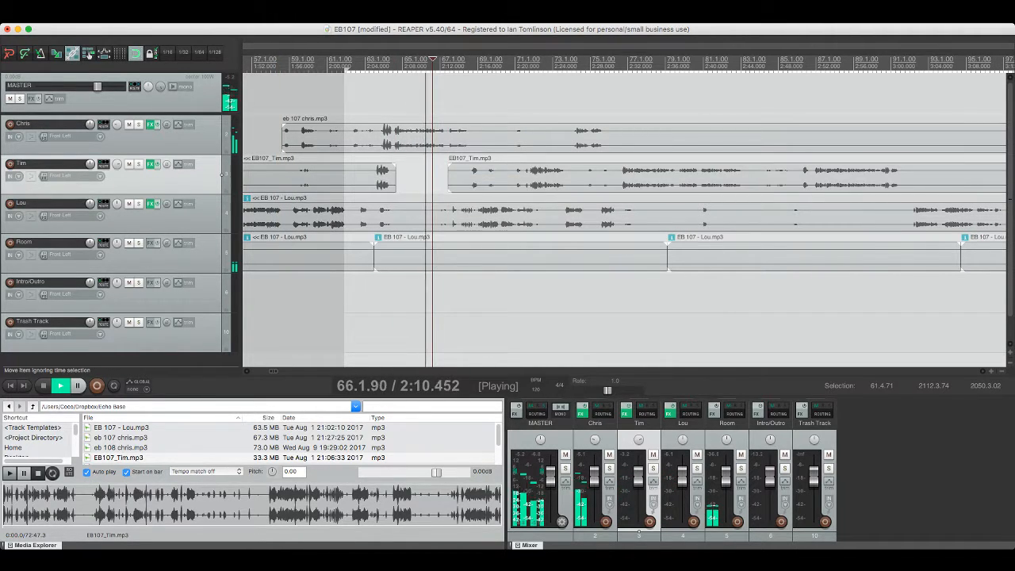
# Step: Split the third voice track at about 2:11.7 and 2:13.1, and delete the short section between the splits
pyautogui.click(223, 213)
pyautogui.press('s')
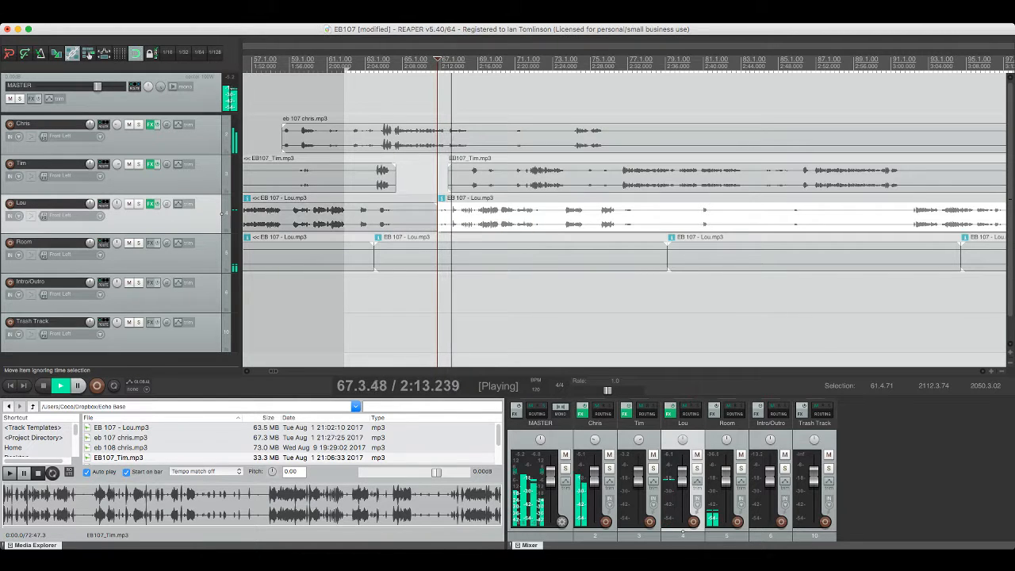
pyautogui.press('s')
pyautogui.press('Delete')
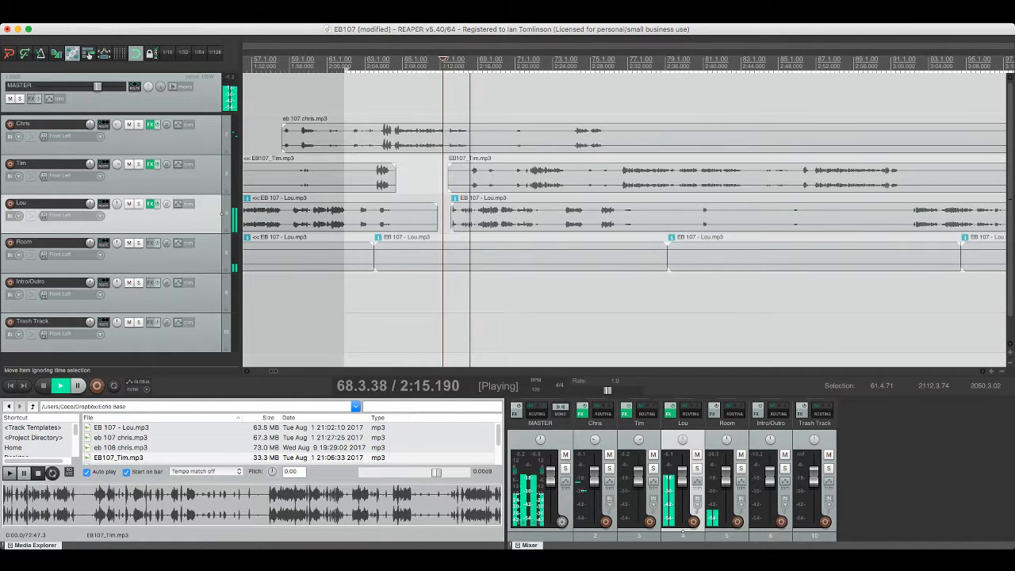
# Step: Raise the playback rate and play the mix from 2:15.164 on the first voice track
pyautogui.hscroll(1, 467, 214)
pyautogui.press('space')
pyautogui.moveTo(607, 390); pyautogui.dragTo(617, 390)
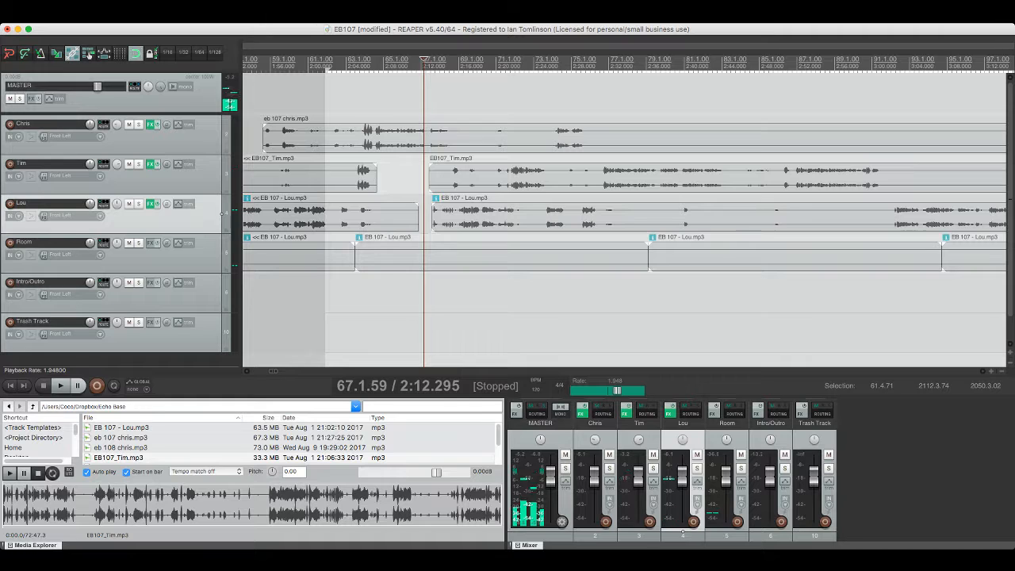
pyautogui.click(450, 137)
pyautogui.press('space')
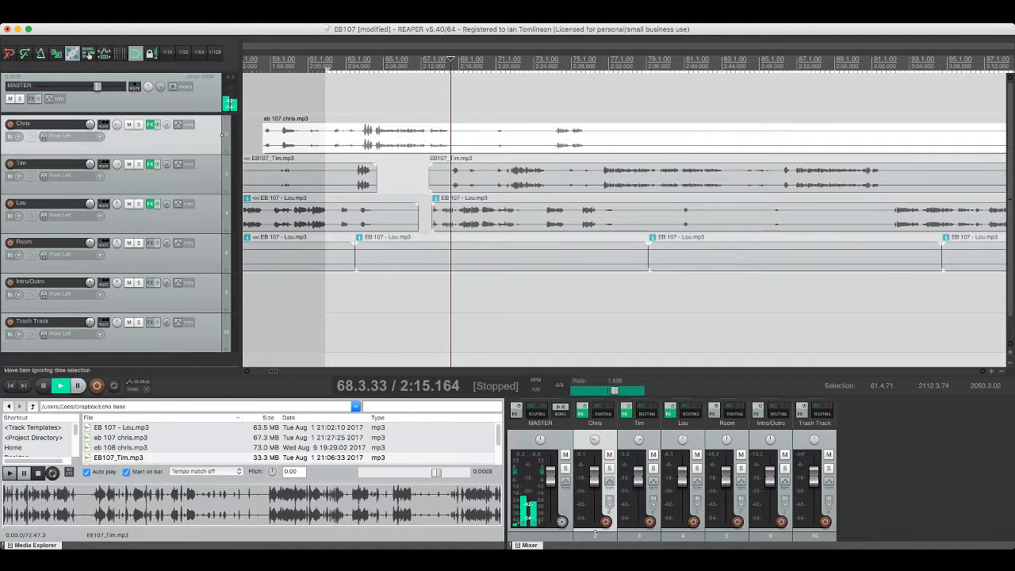
# Step: Save the project and replay the mix from 2:15.164
pyautogui.press('super+s')
pyautogui.scroll(1, 450, 136)
pyautogui.scroll(3, 450, 136)
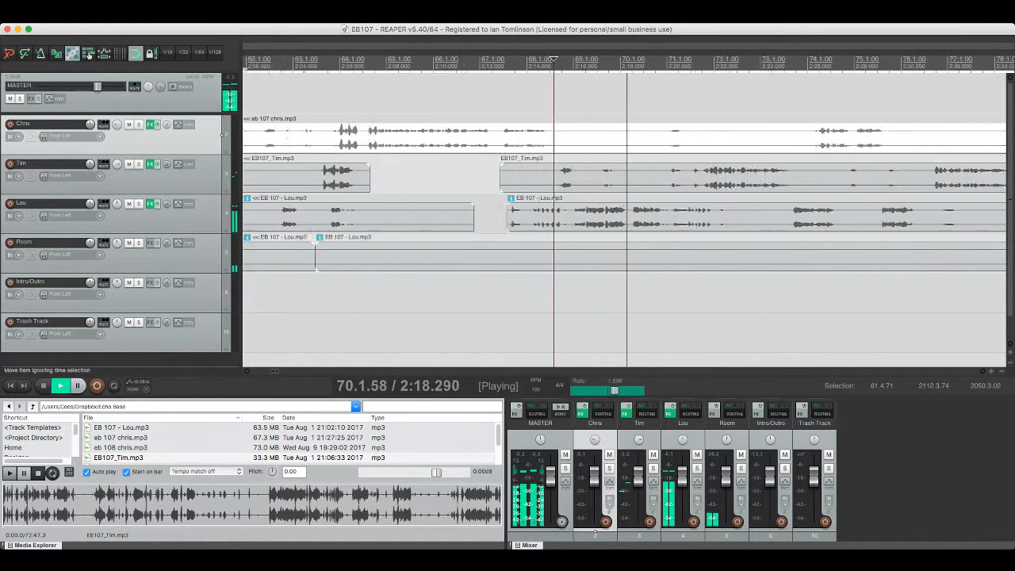
pyautogui.press('space')
pyautogui.press('super+Tab')
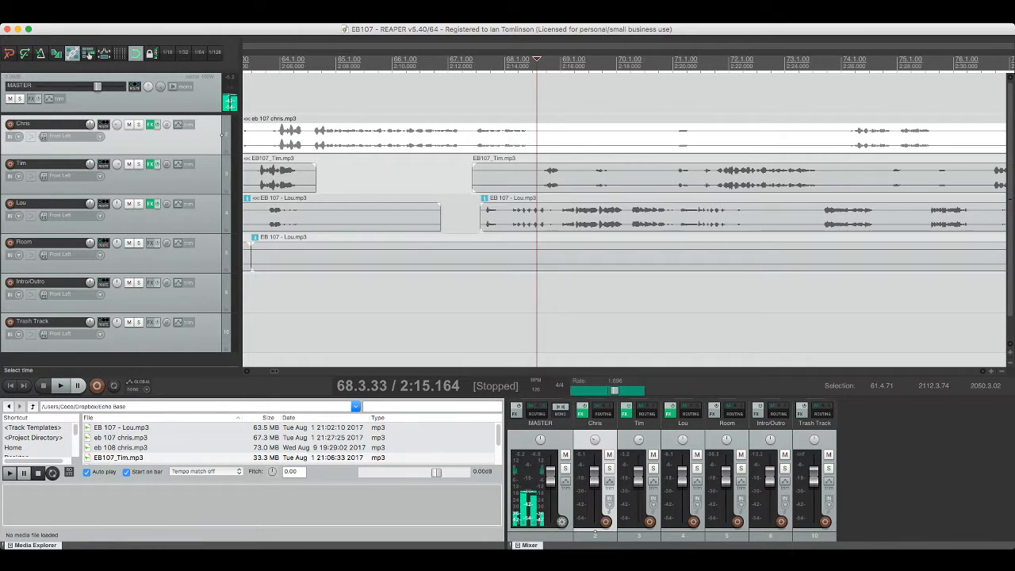
pyautogui.press('space')
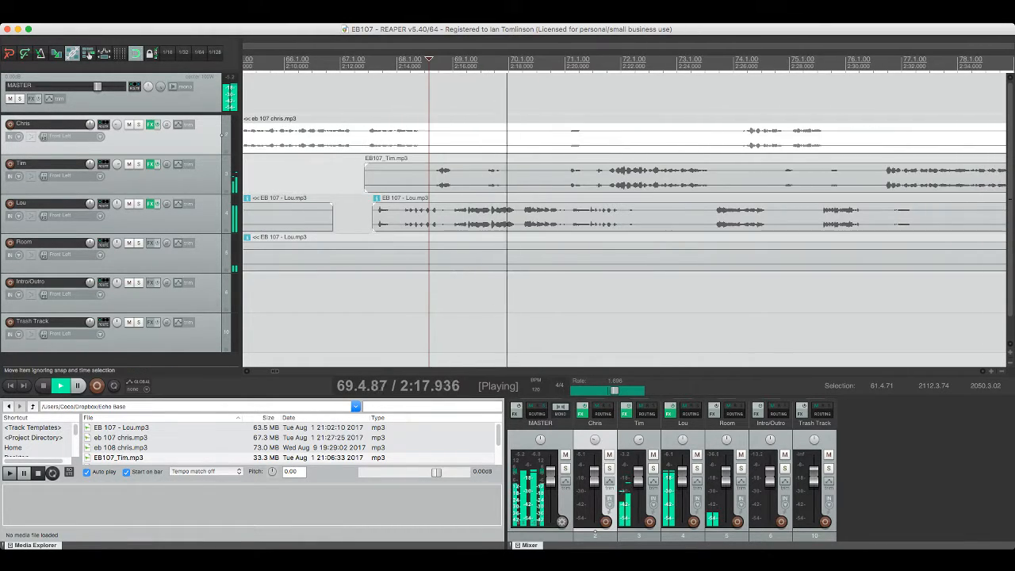
# Step: Audition the second voice track in solo from 2:16.985, and turn solo back off
pyautogui.click(462, 178)
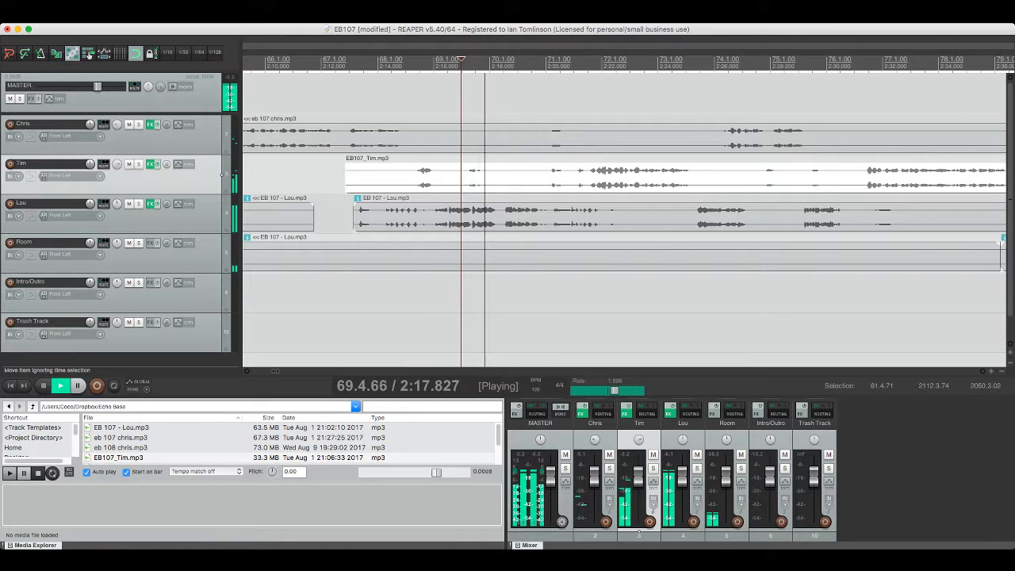
pyautogui.press('space')
pyautogui.press('F6')
pyautogui.press('space')
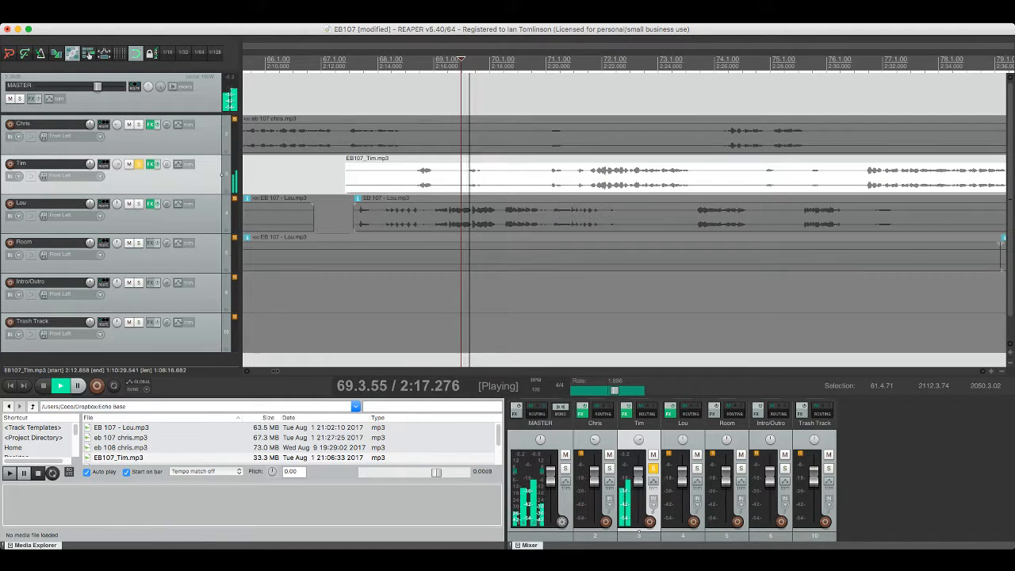
pyautogui.press('space')
pyautogui.press('F6')
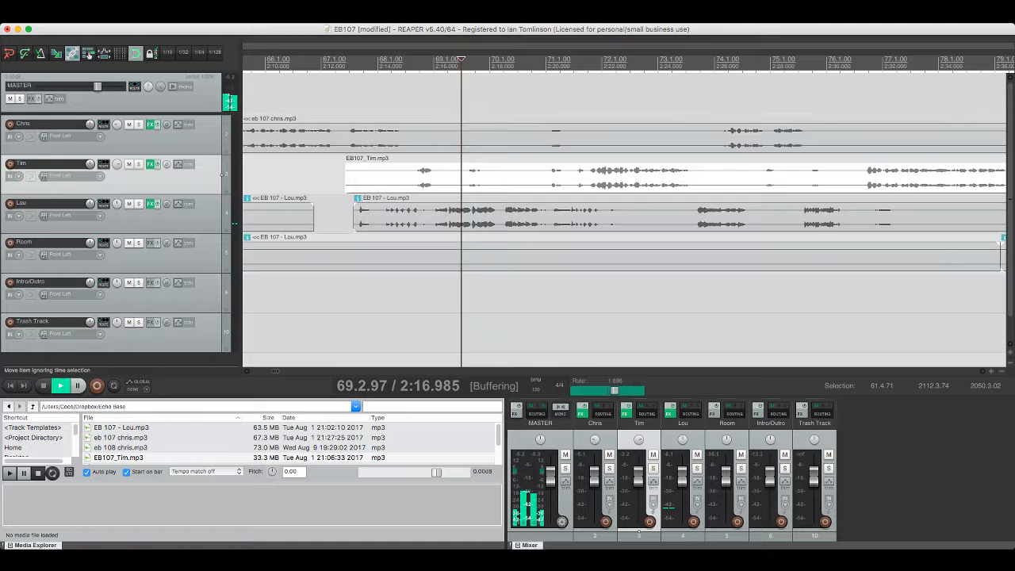
# Step: Split the second voice track at about 2:17.2 and 2:18.1, and move the short piece about 0.7 s later
pyautogui.press('space')
pyautogui.press('space')
pyautogui.click(467, 178)
pyautogui.press('s')
pyautogui.click(494, 177)
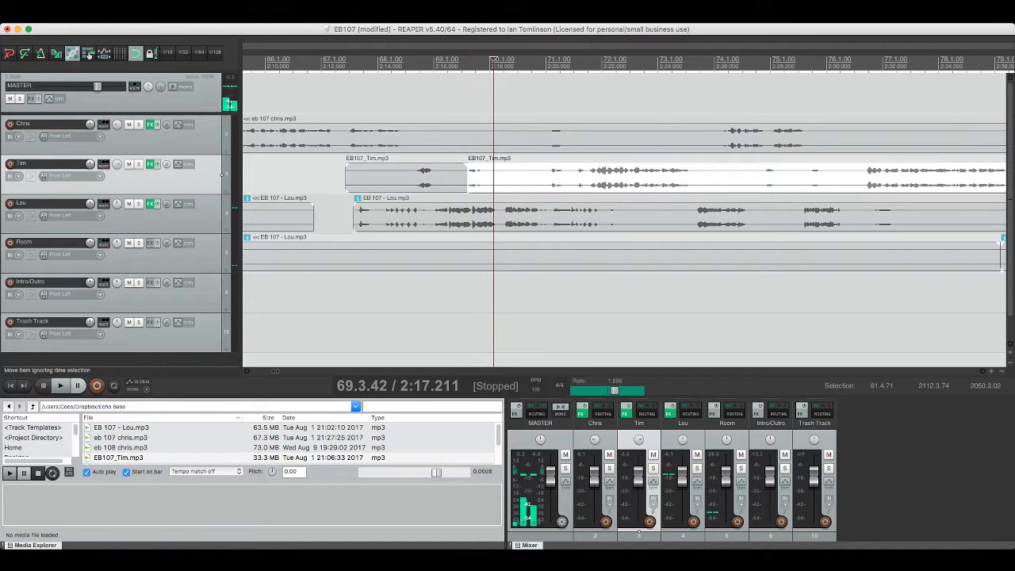
pyautogui.press('s')
pyautogui.moveTo(483, 176); pyautogui.dragTo(504, 176)
# Step: Play the mix from about 2:16.4, 2:14.9 and 2:12.5 through the moved clip, and save the project
pyautogui.click(446, 178)
pyautogui.press('space')
pyautogui.press('super+s')
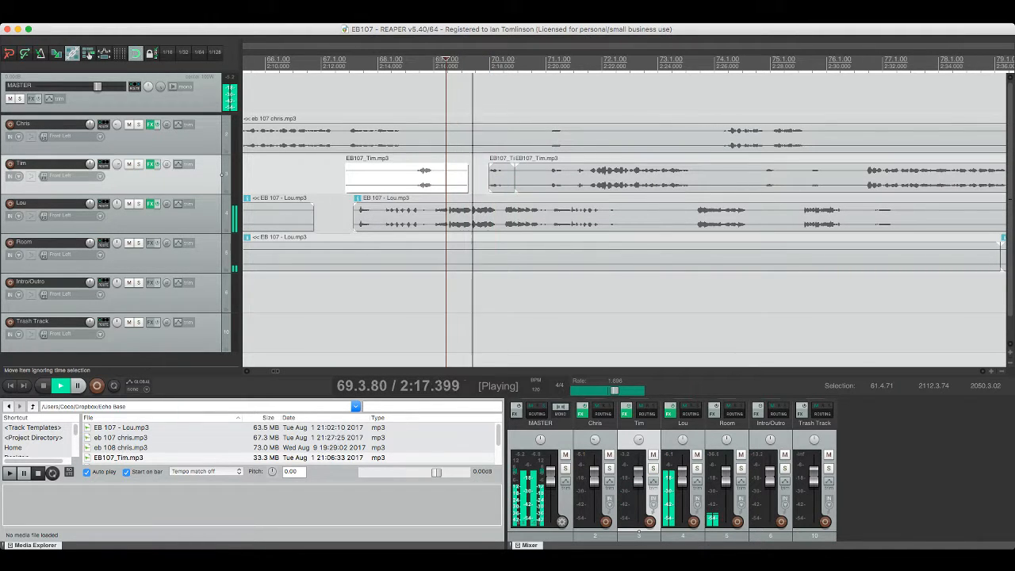
pyautogui.click(403, 178)
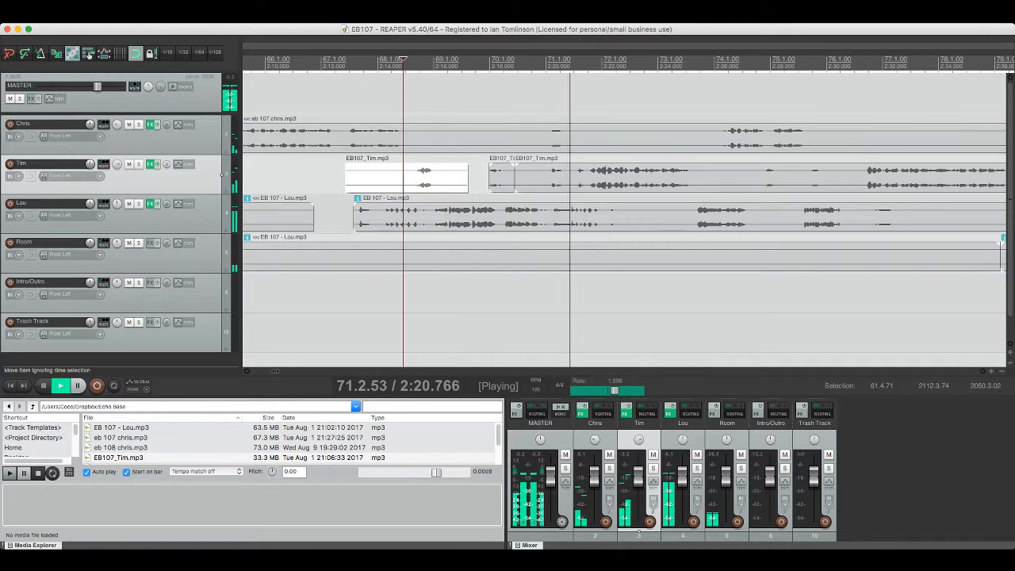
pyautogui.press('space')
pyautogui.press('space')
pyautogui.press('space')
pyautogui.click(335, 178)
pyautogui.press('space')
pyautogui.press('super+s')
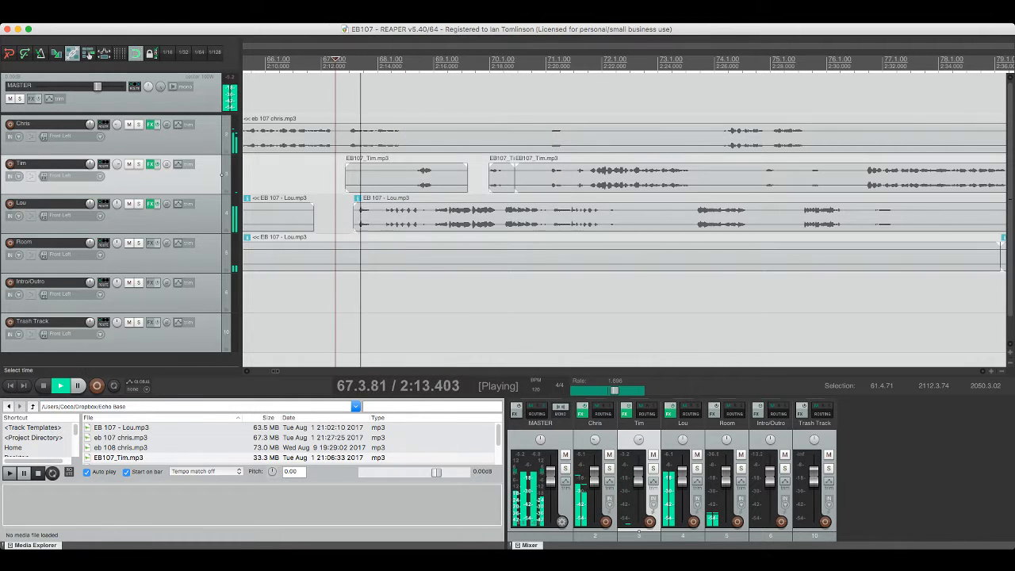
pyautogui.press('space')
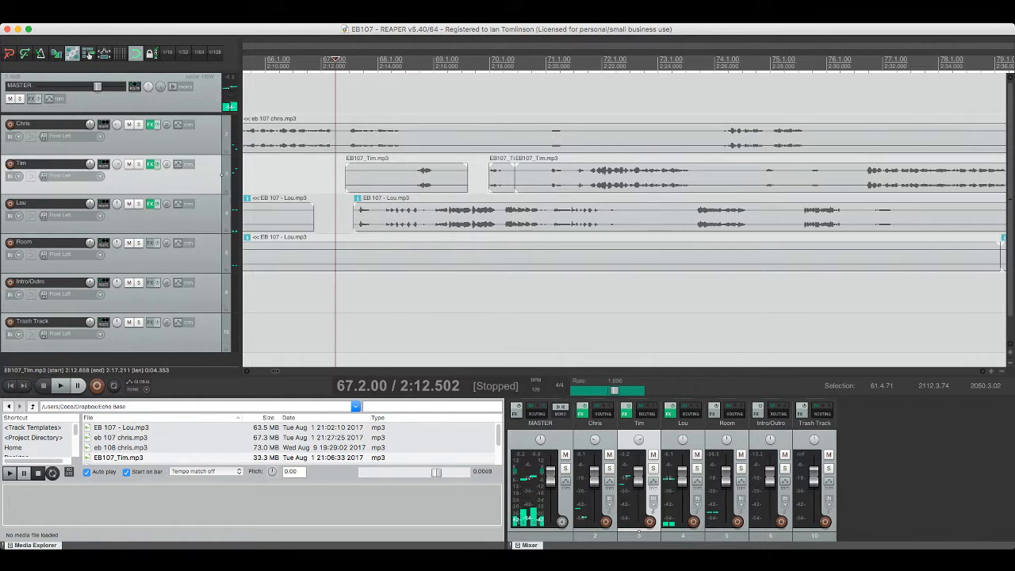
# Step: Audition the first voice track in solo from 2:12.502, and turn solo back off
pyautogui.click(139, 125)
pyautogui.press('space')
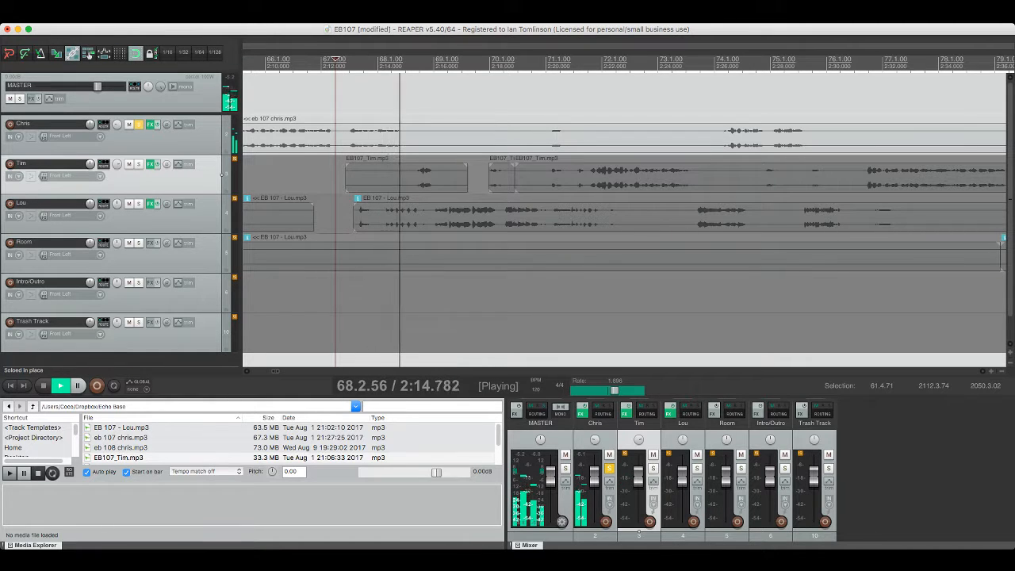
pyautogui.click(139, 125)
pyautogui.press('space')
# Step: Move the short second-voice clip earlier to start at about 2:16.1, play the mix from about 2:14.7, and save the project
pyautogui.click(433, 178)
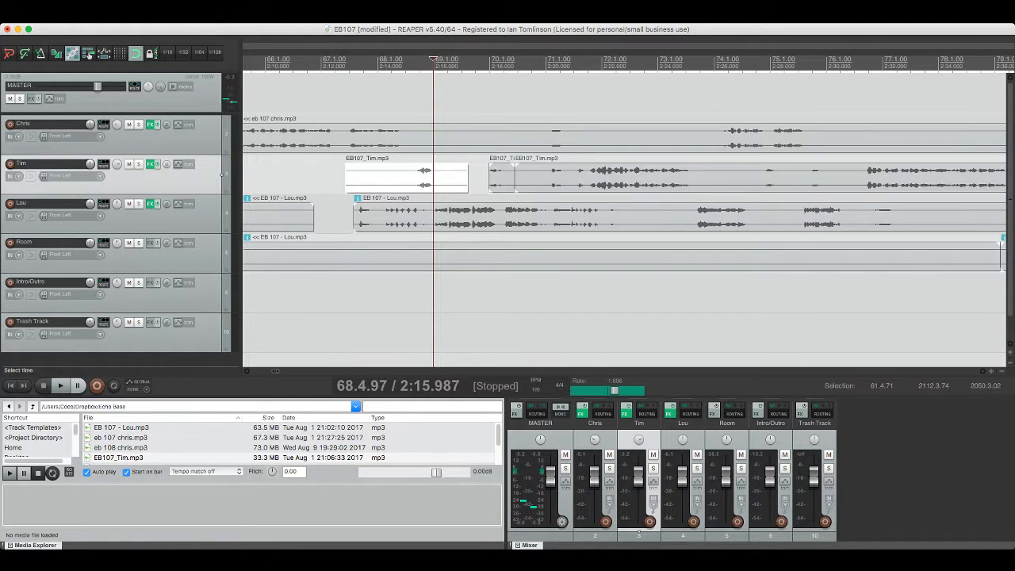
pyautogui.moveTo(501, 178); pyautogui.dragTo(449, 179)
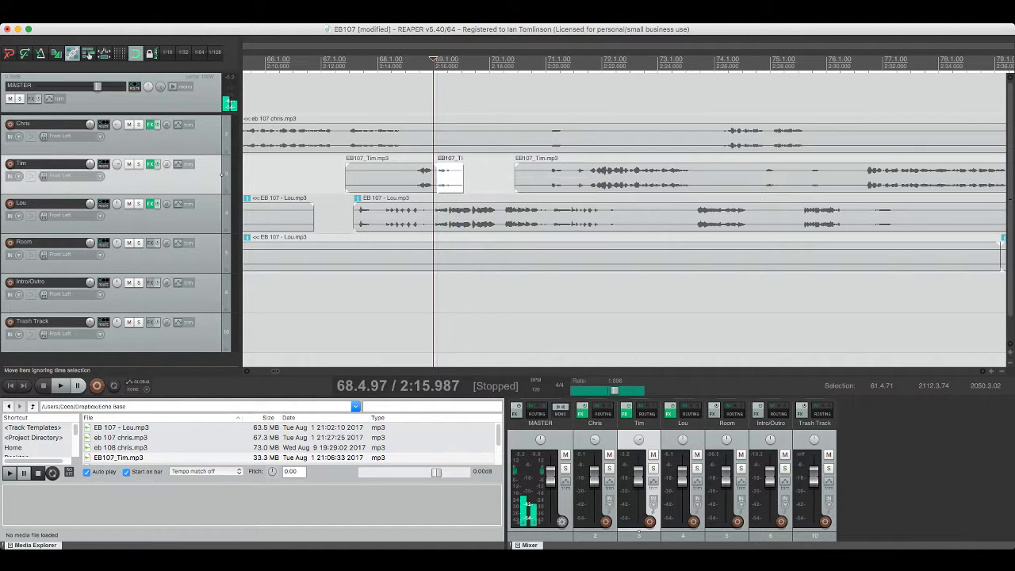
pyautogui.click(397, 178)
pyautogui.press('space')
pyautogui.press('super+s')
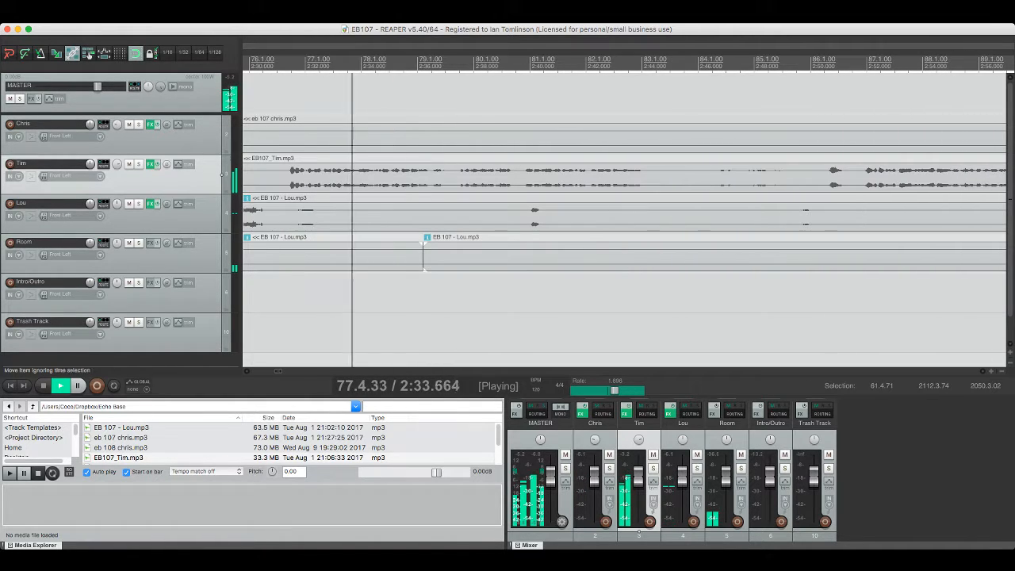
# Step: Cut out the stray sound between about 2:31.4 and 2:32.8 on the third voice track
pyautogui.click(300, 211)
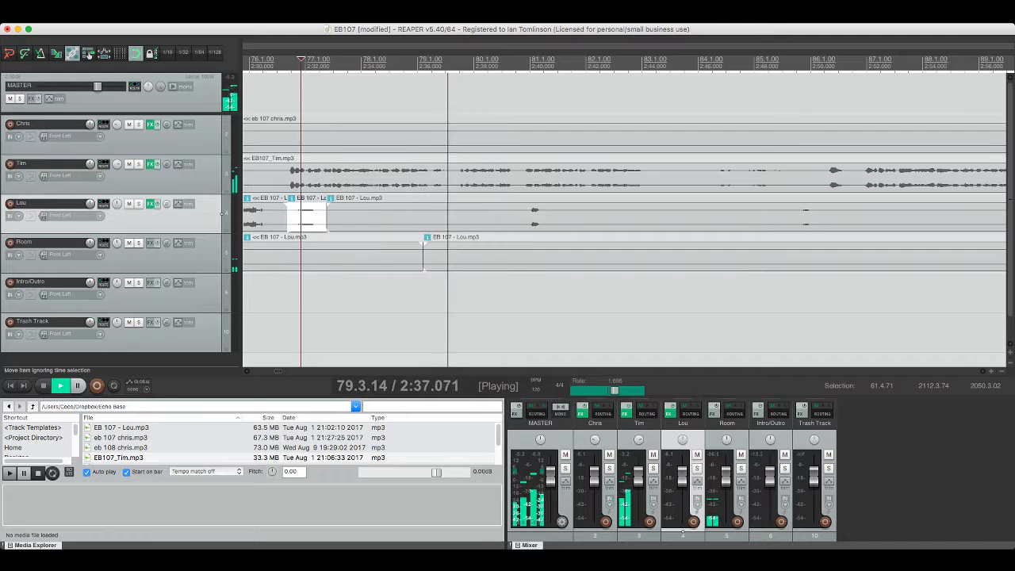
pyautogui.hotkey('ctrl', 'z')
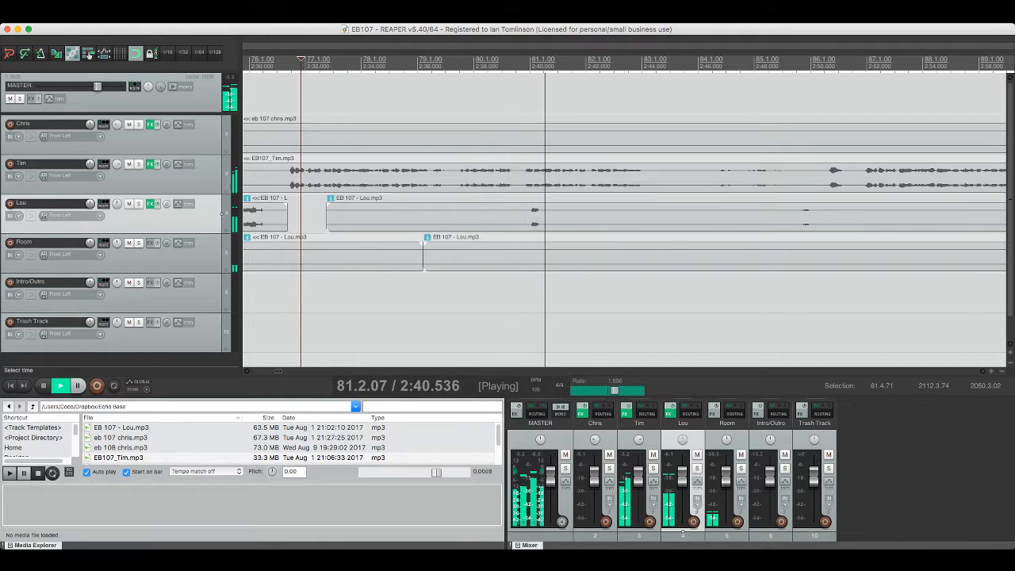
# Step: Listen to the pause on the second voice track, playing from about 2:46.4, 2:45.0 and 2:43.8
pyautogui.click(489, 174)
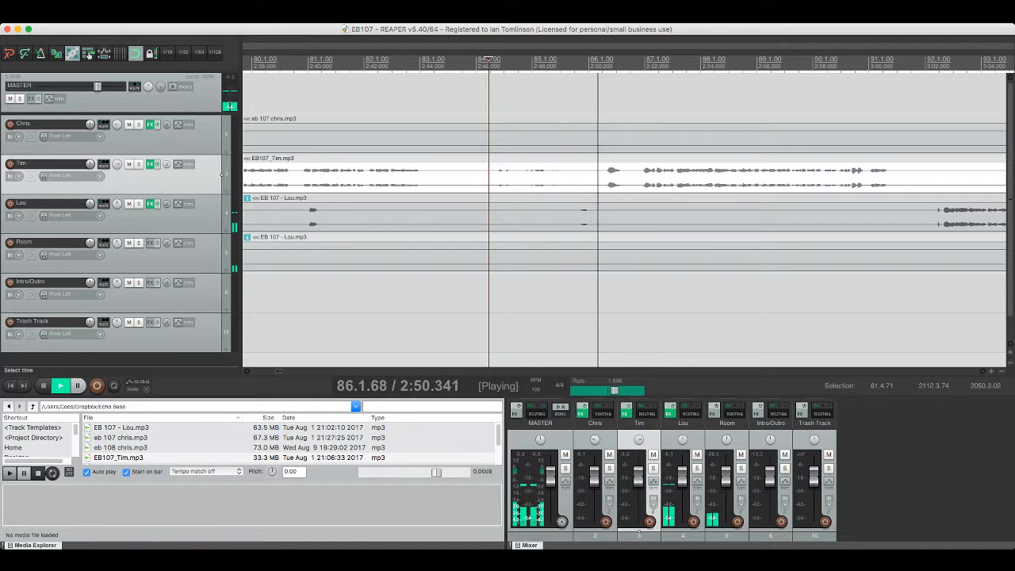
pyautogui.press('space')
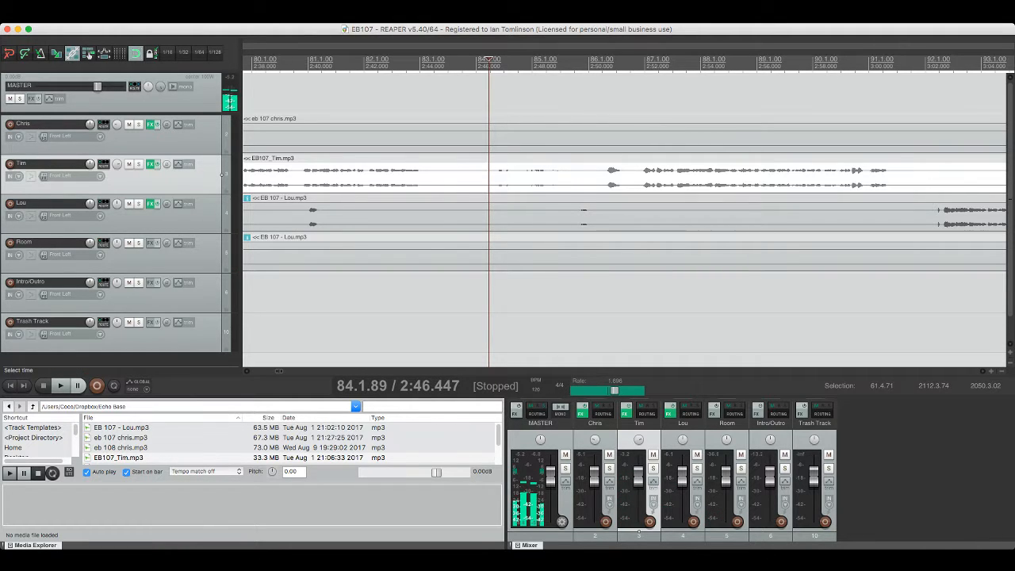
pyautogui.press('space')
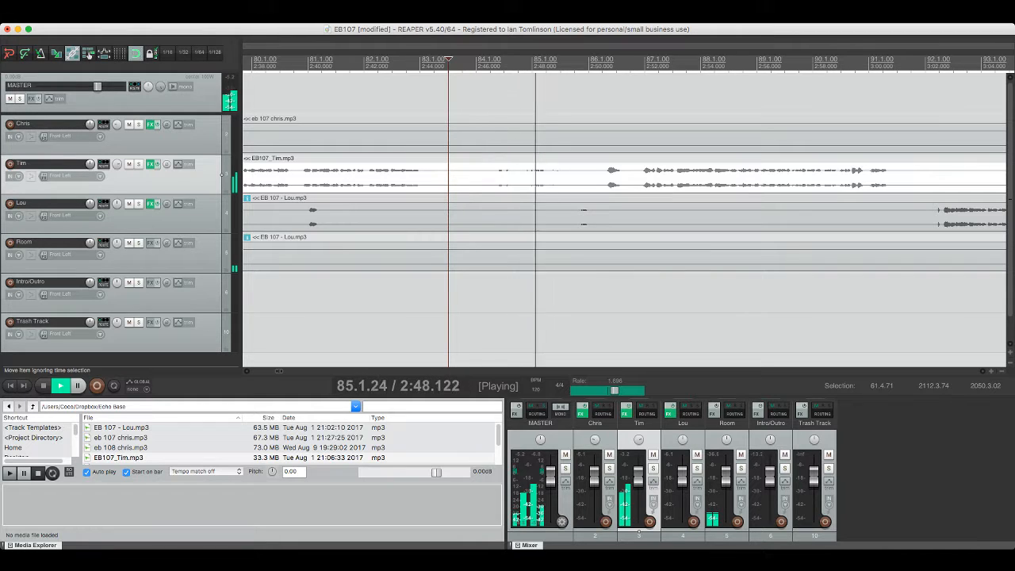
pyautogui.press('space')
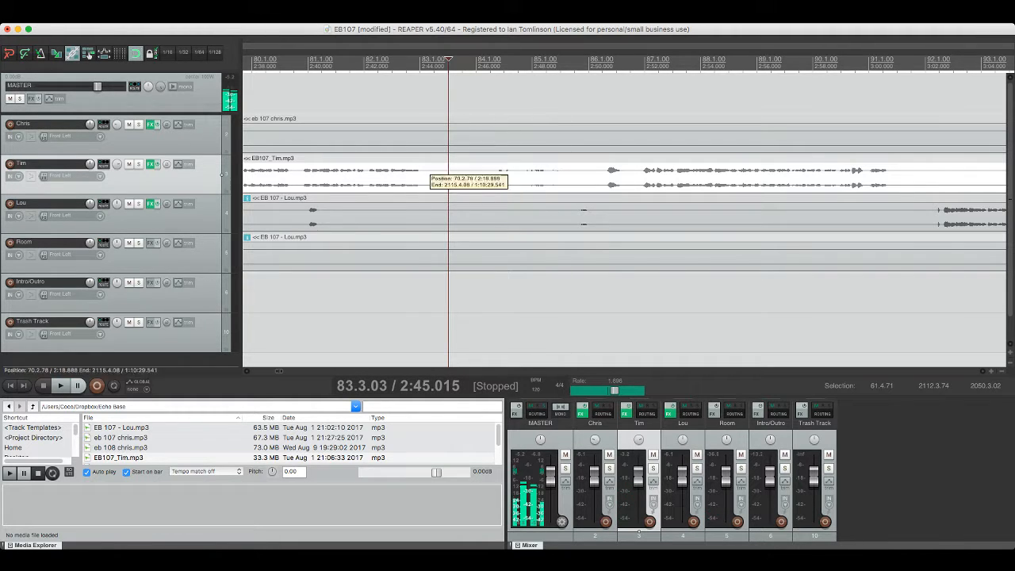
pyautogui.click(414, 171)
pyautogui.press('space')
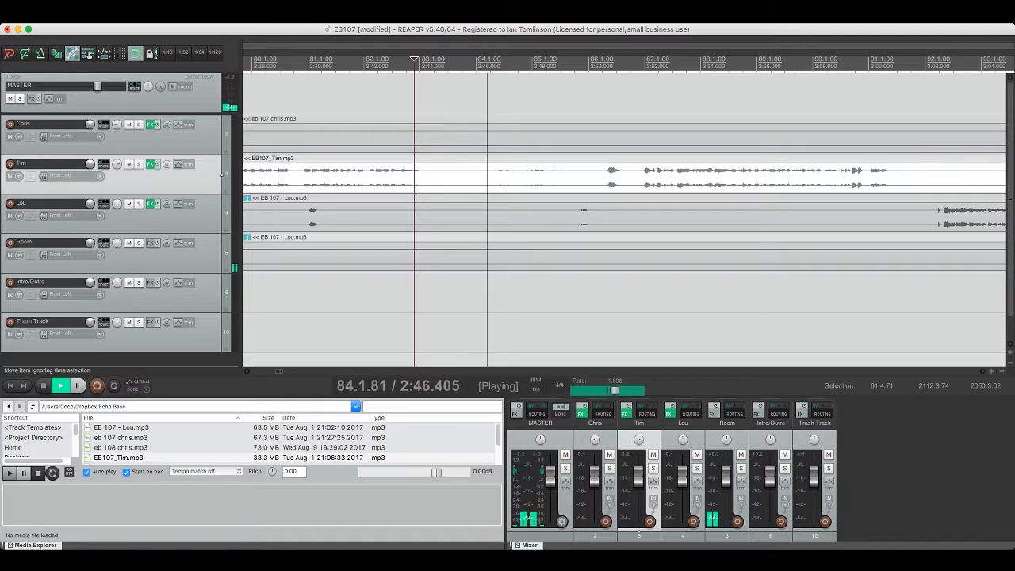
pyautogui.press('space')
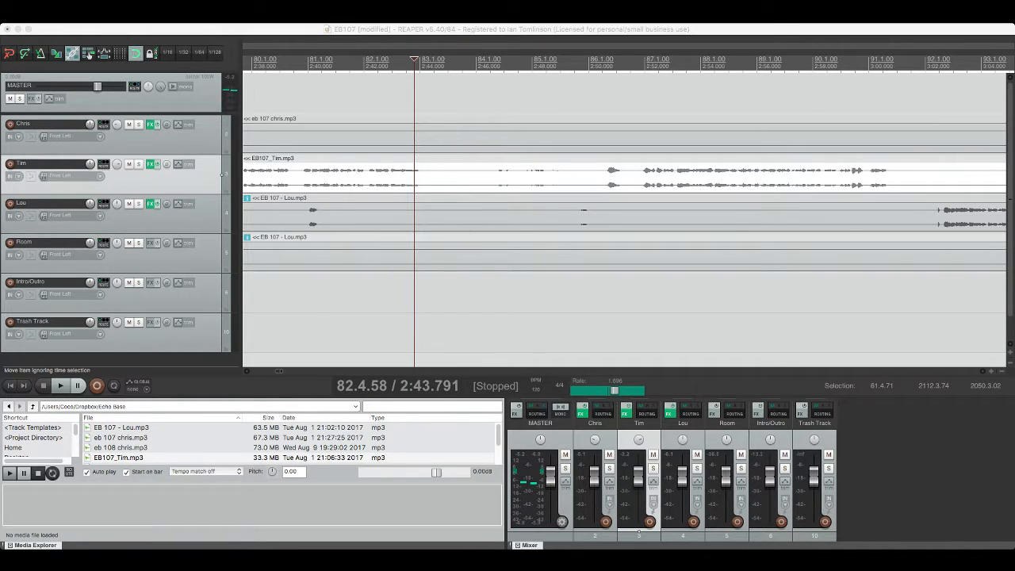
pyautogui.press('space')
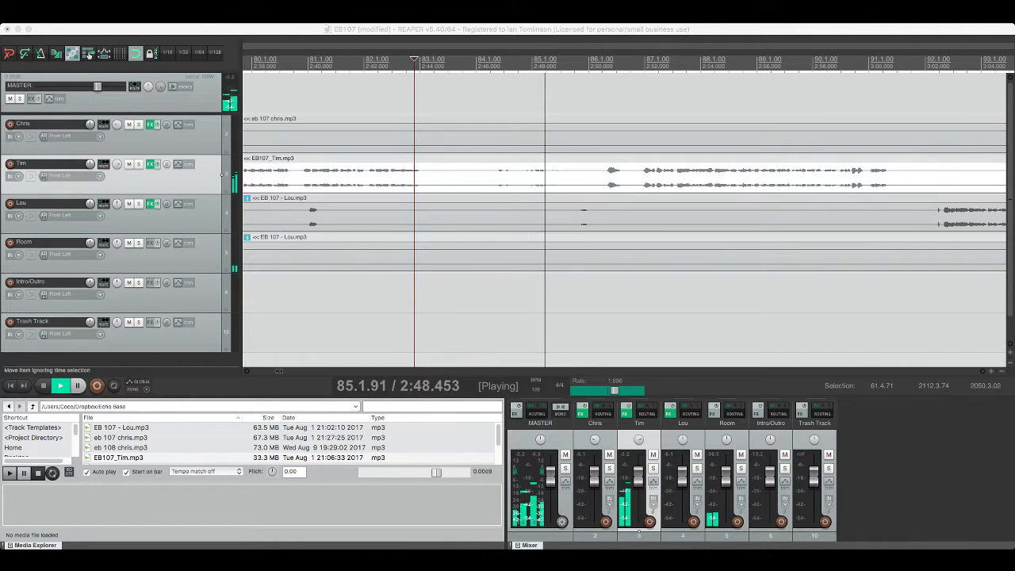
pyautogui.press('space')
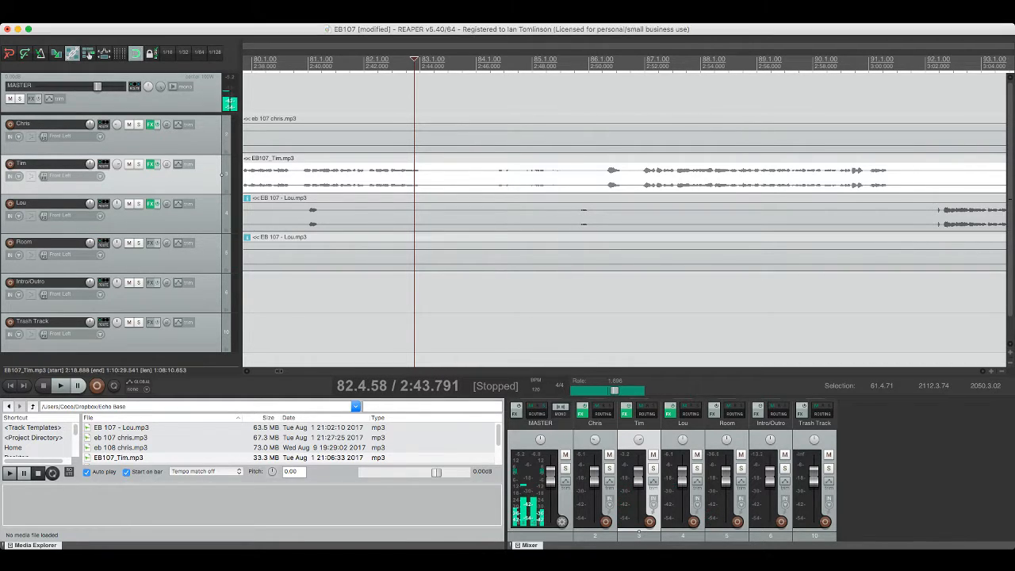
# Step: Audition the short sound at about 2:50.5 on the second voice track
pyautogui.click(421, 179)
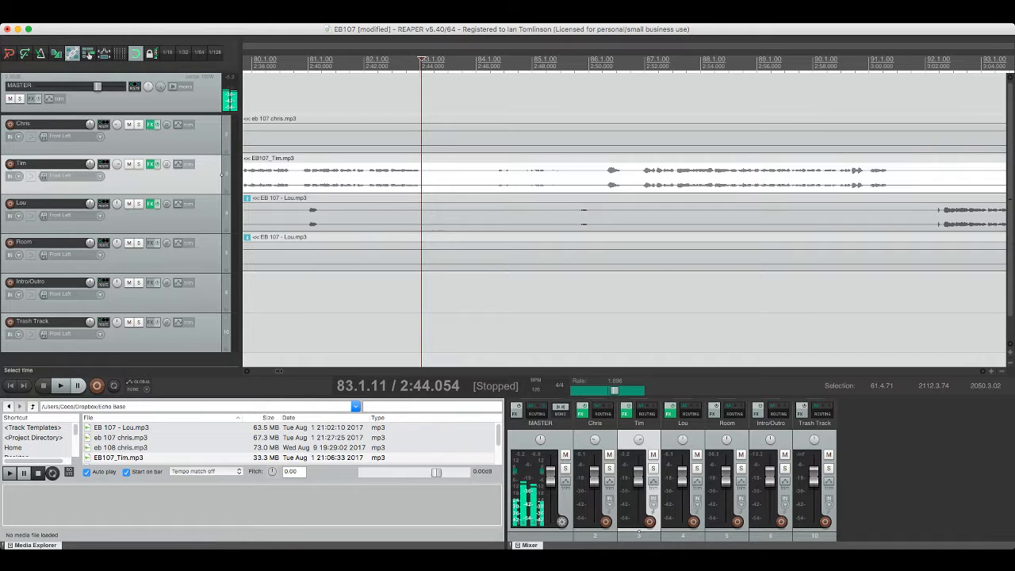
pyautogui.click(600, 176)
pyautogui.click(604, 176)
pyautogui.press('space')
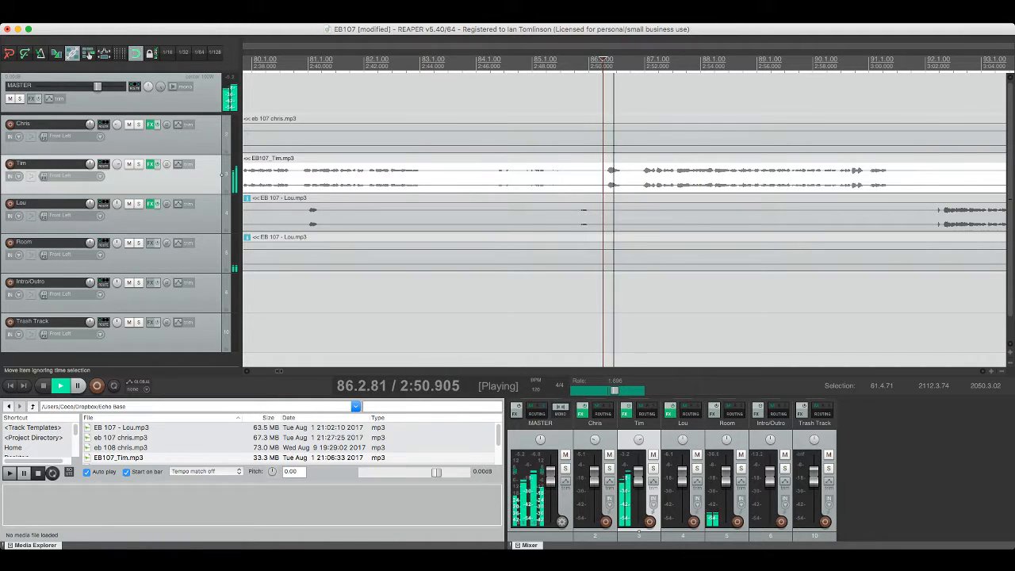
pyautogui.press('space')
pyautogui.click(638, 176)
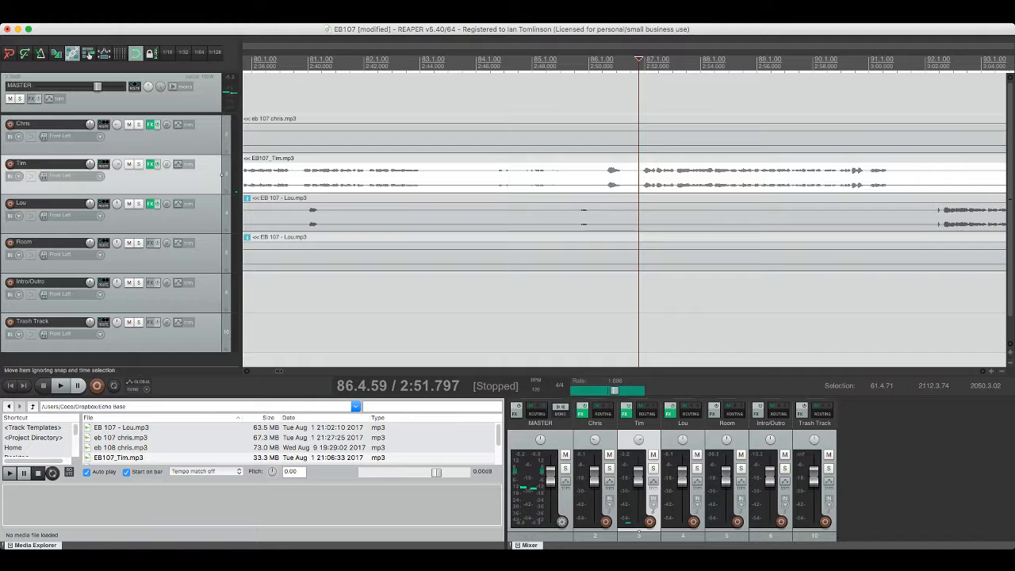
# Step: Split the second voice track at about 2:44.2 and 2:50.3, and delete the section between the splits
pyautogui.click(425, 176)
pyautogui.press('s')
pyautogui.click(479, 176)
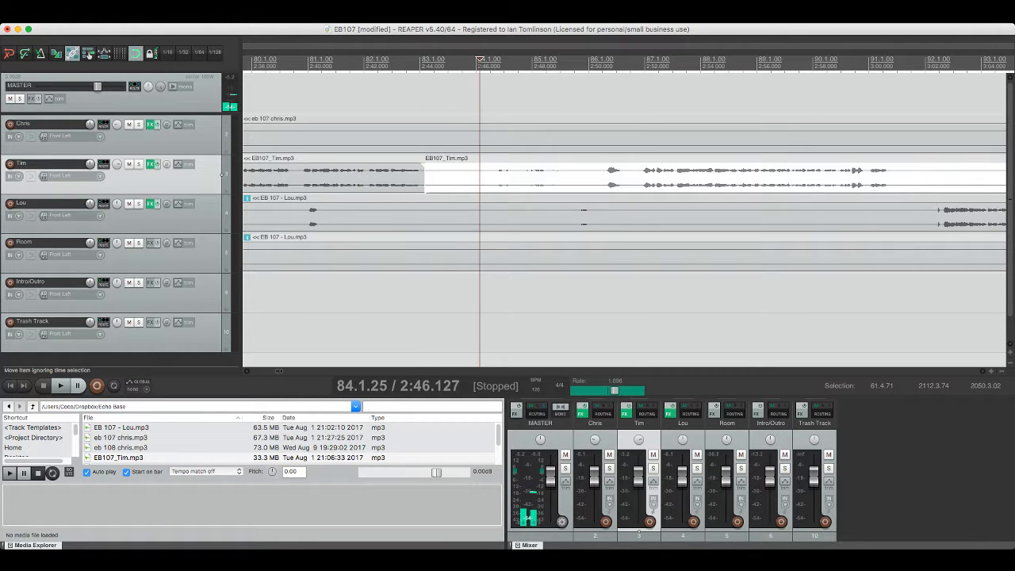
pyautogui.click(597, 176)
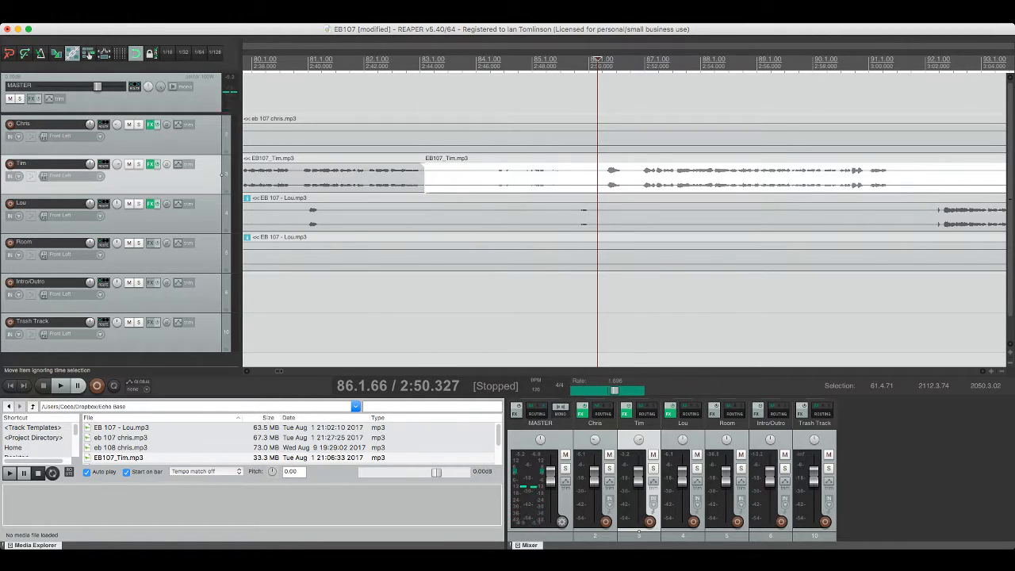
pyautogui.press('s')
pyautogui.press('Delete')
# Step: Split the third voice track at about 2:46.0 and 2:50.2, and delete the section between the splits
pyautogui.click(222, 213)
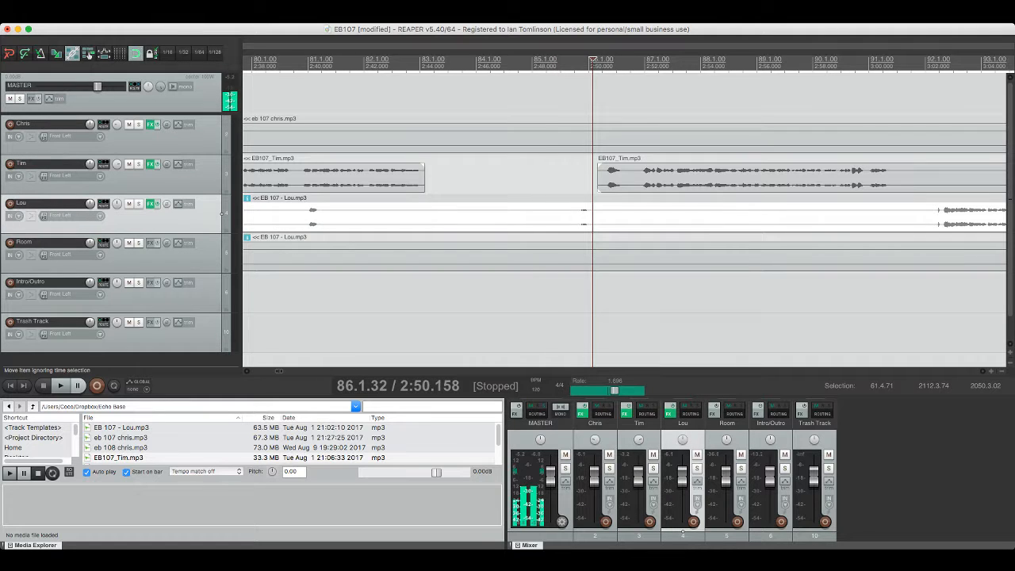
pyautogui.press('s')
pyautogui.click(476, 214)
pyautogui.press('s')
pyautogui.click(542, 214)
pyautogui.press('Delete')
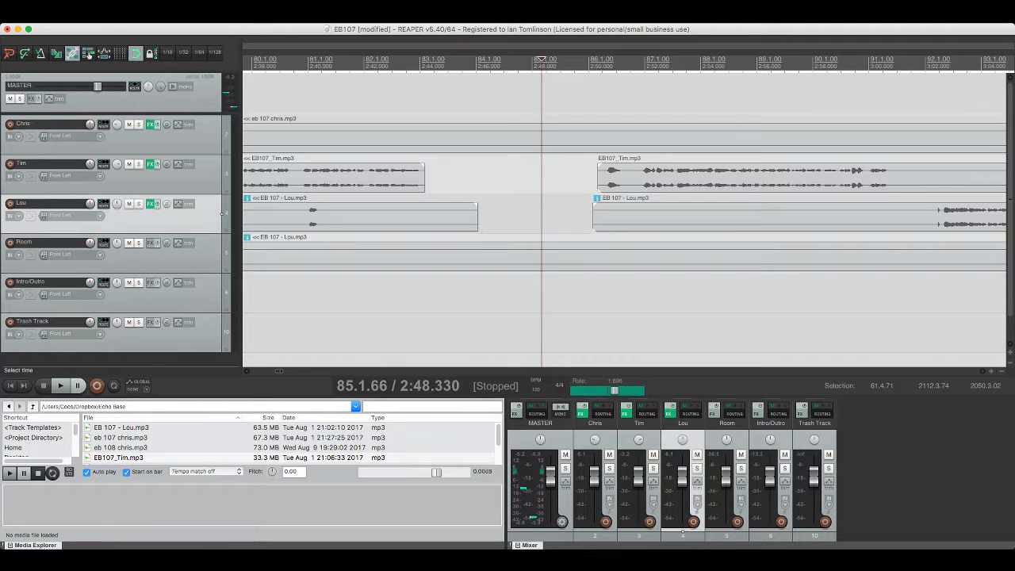
# Step: Play the mix from 2:49.687, and select the second voice clip with the cursor at 2:50.704
pyautogui.click(223, 175)
pyautogui.press('space')
pyautogui.press('space')
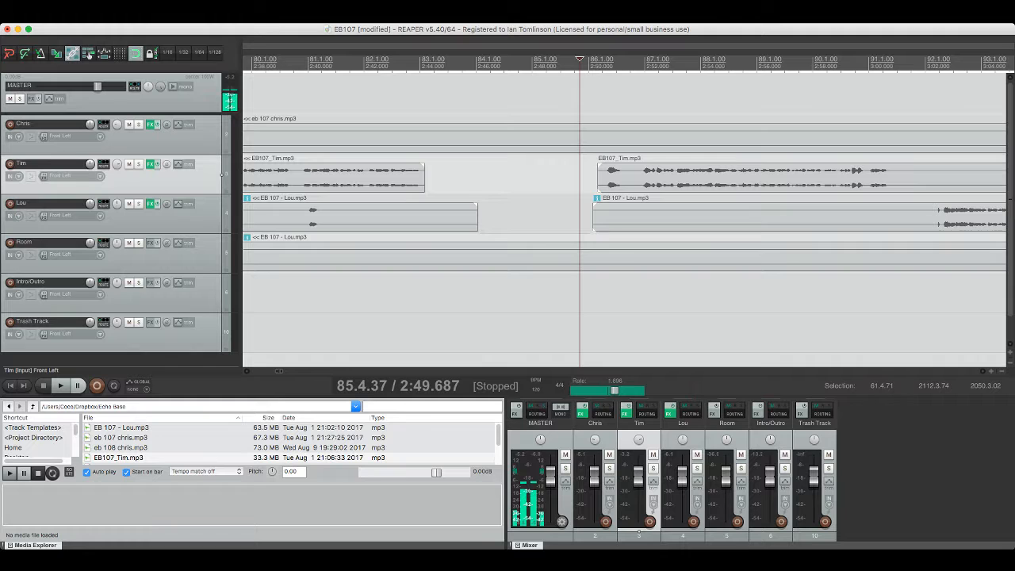
pyautogui.hscroll(2, 223, 174)
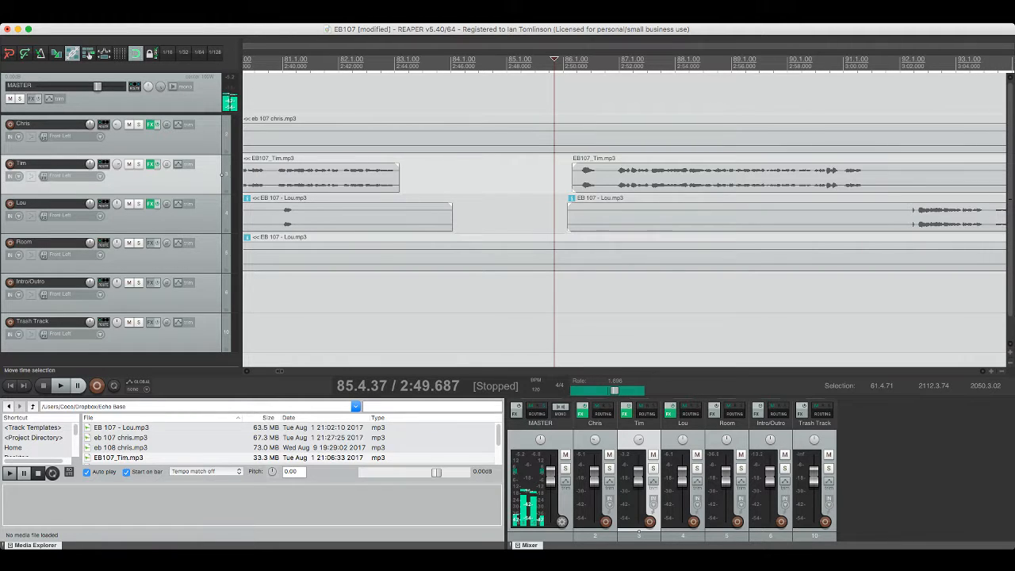
pyautogui.click(583, 171)
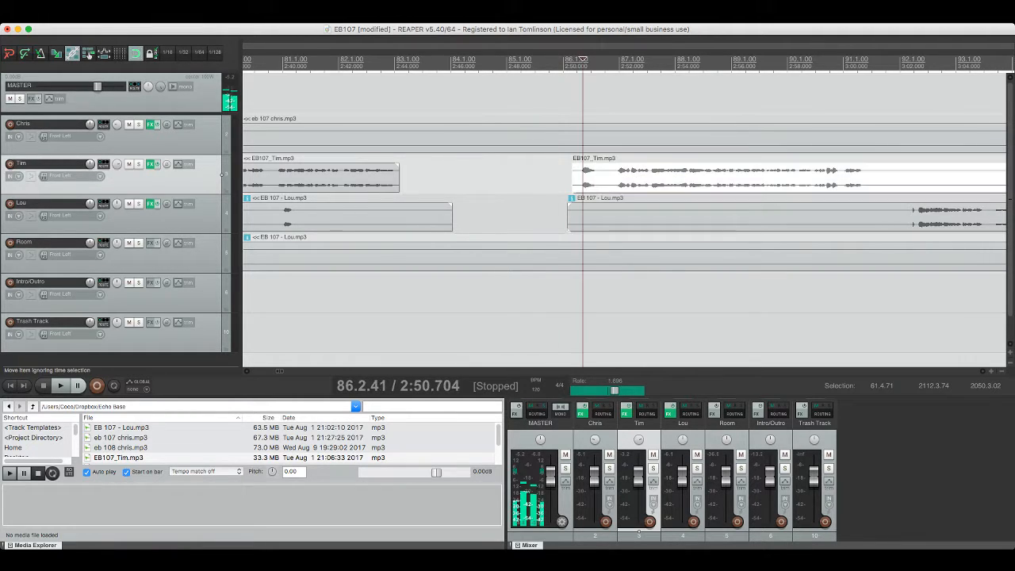
# Step: Cut the short sound at about 2:50.5 from the second voice track, so its next clip starts at about 2:51.6
pyautogui.press('space')
pyautogui.press('space')
pyautogui.click(589, 171)
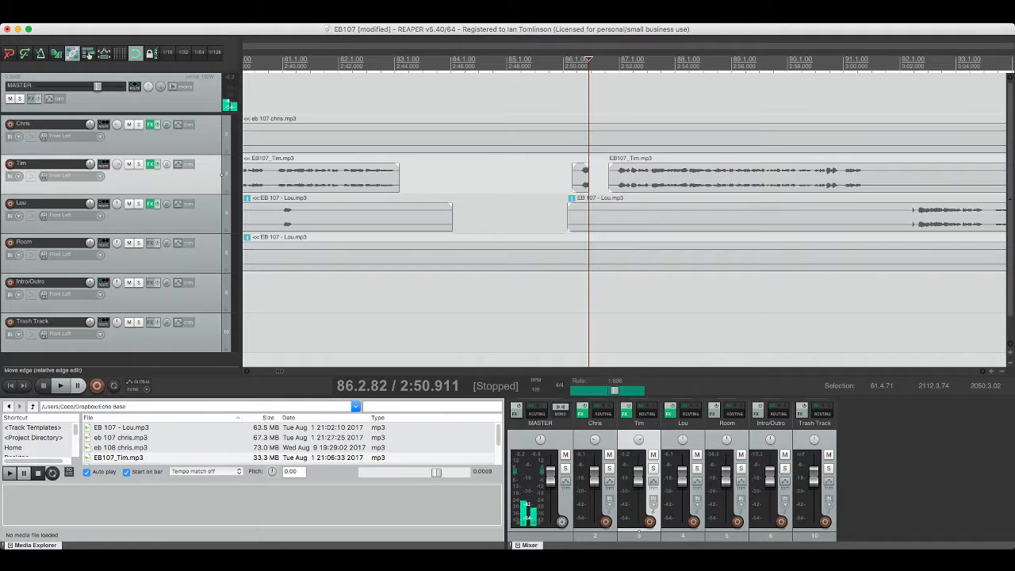
pyautogui.click(581, 170)
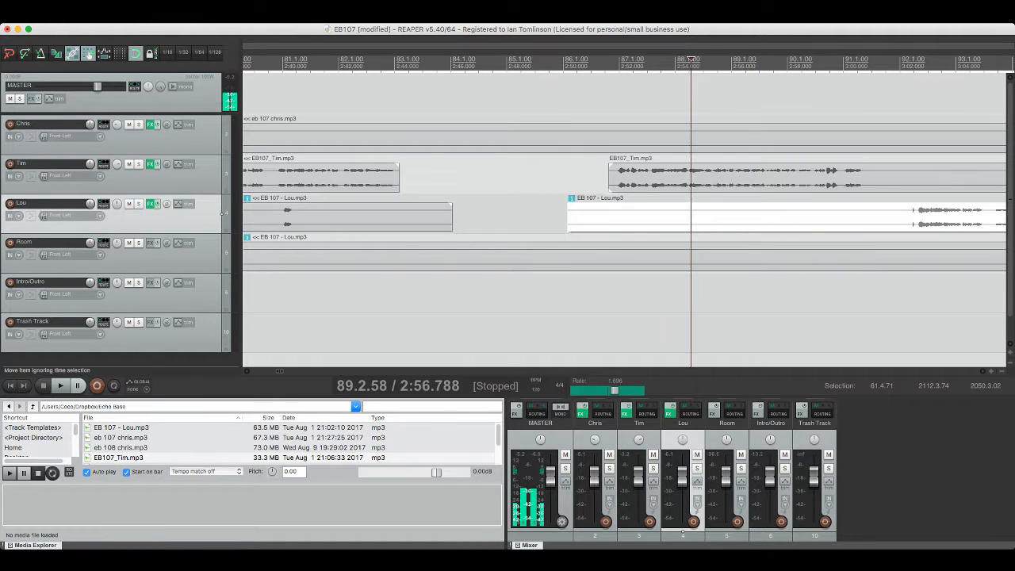
# Step: Try to split the third voice track at about 2:54.5 and 2:57.2 and ripple-delete the section between the splits
pyautogui.press('s')
pyautogui.press('s')
pyautogui.click(745, 214)
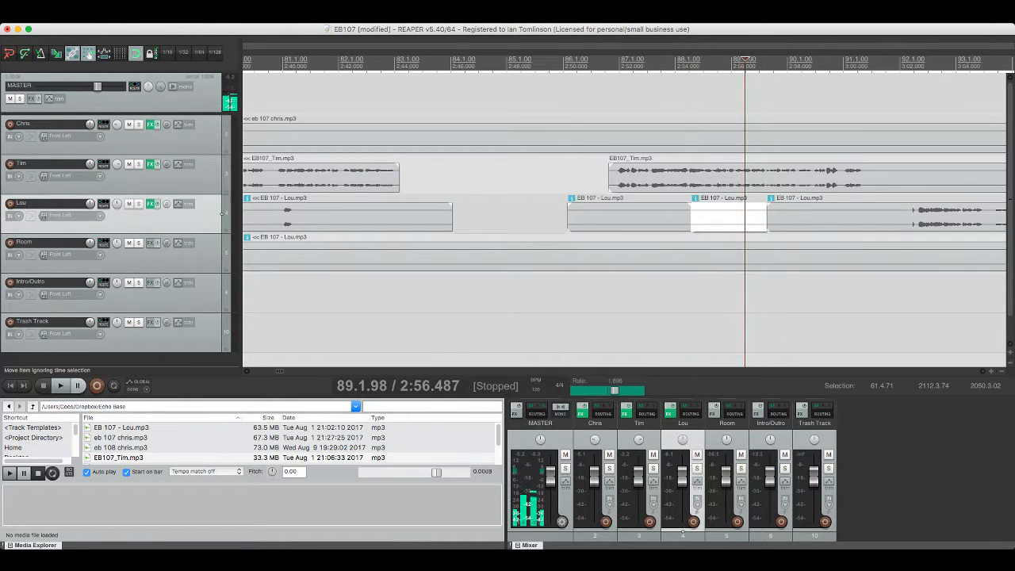
pyautogui.press('Delete')
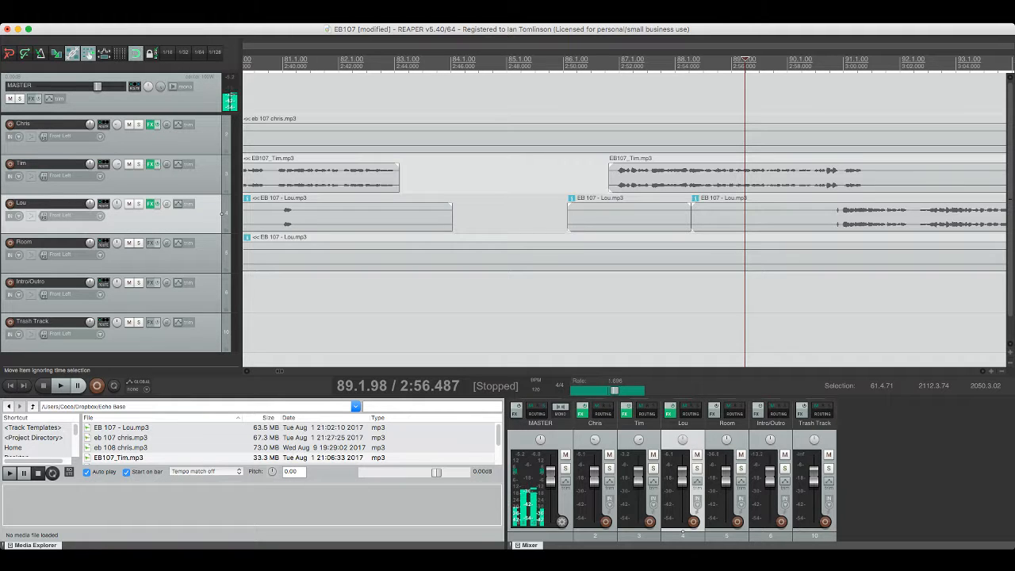
# Step: Undo the ripple deletion and both splits on the third voice track
pyautogui.press('super+z')
pyautogui.click(222, 174)
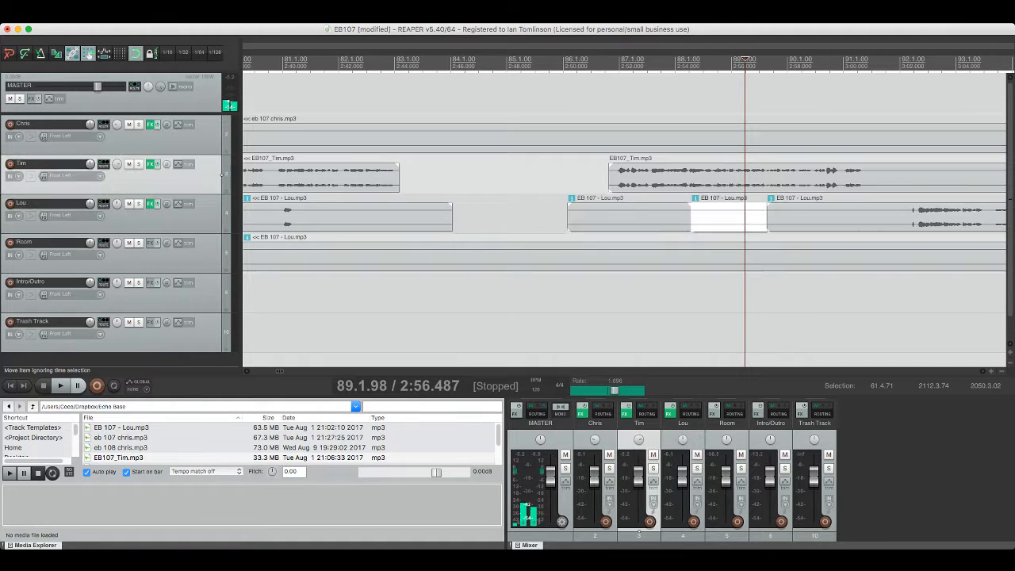
pyautogui.press('super+z')
pyautogui.press('super+z')
pyautogui.press('super+z')
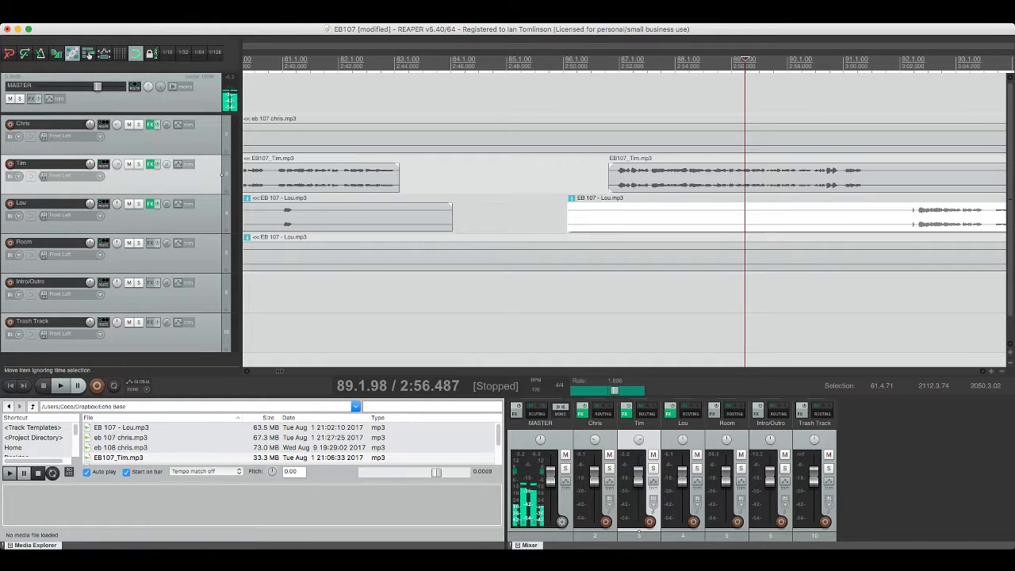
# Step: Delete the stray sound between about 3:02.1 and 3:02.6 from the third voice track, and save the project
pyautogui.hscroll(5, 223, 174)
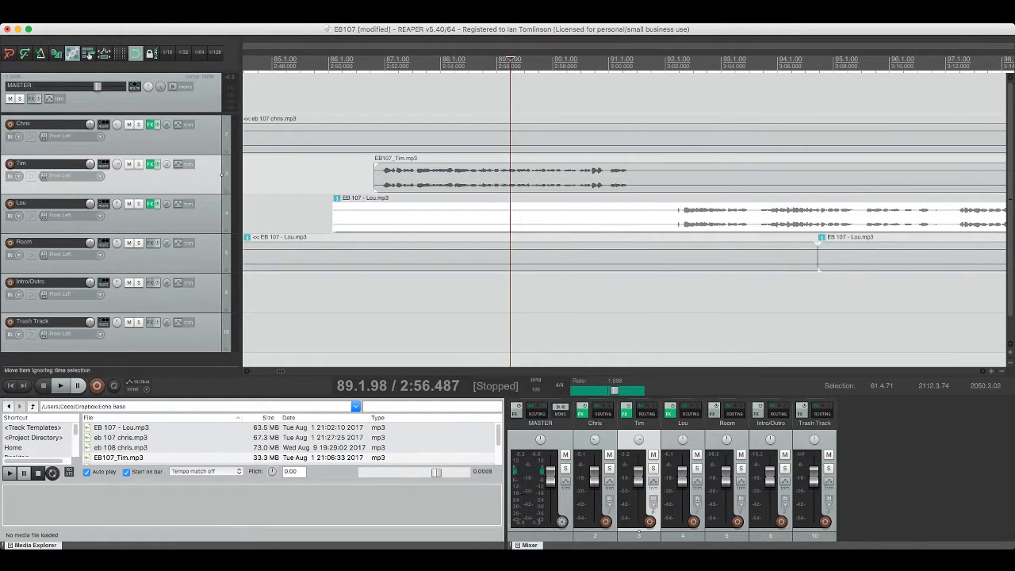
pyautogui.press('space')
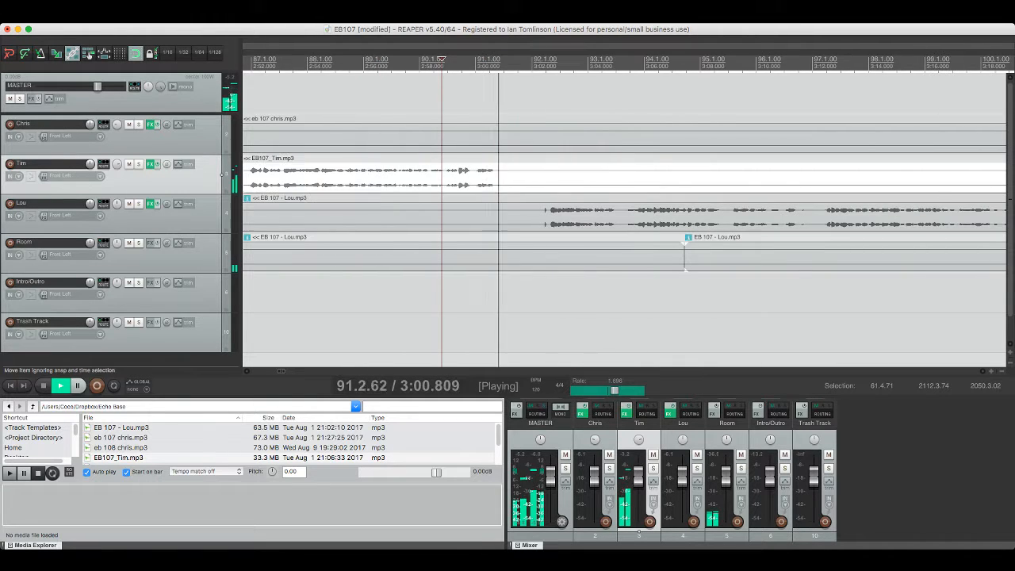
pyautogui.click(222, 212)
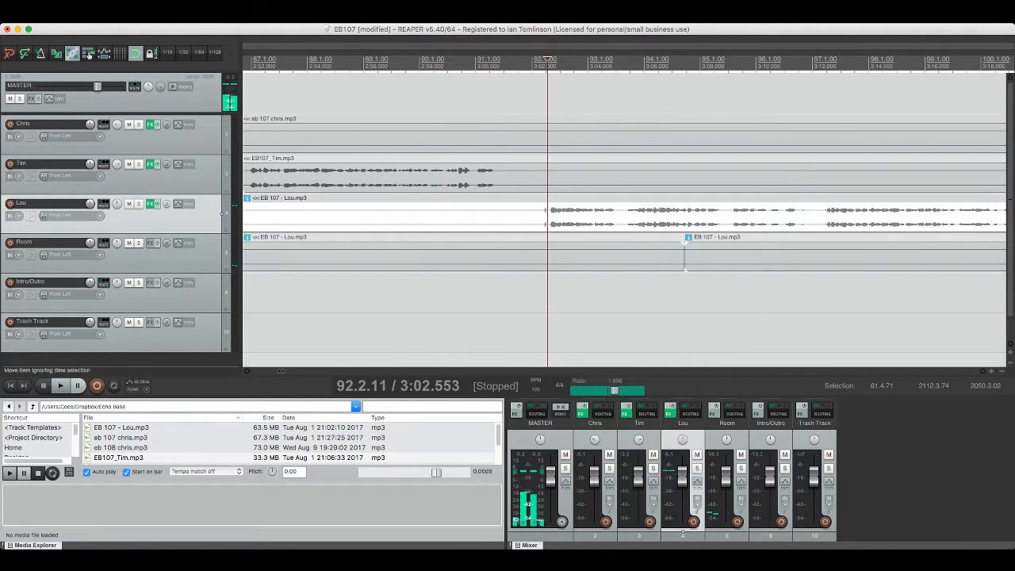
pyautogui.press('s')
pyautogui.press('space')
pyautogui.press('Delete')
pyautogui.press('space')
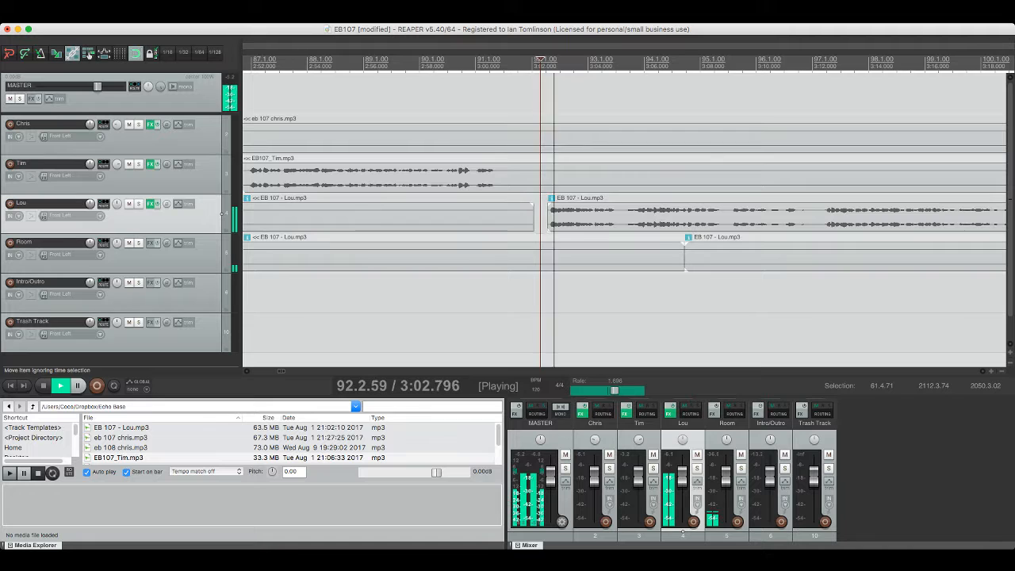
pyautogui.press('super+s')
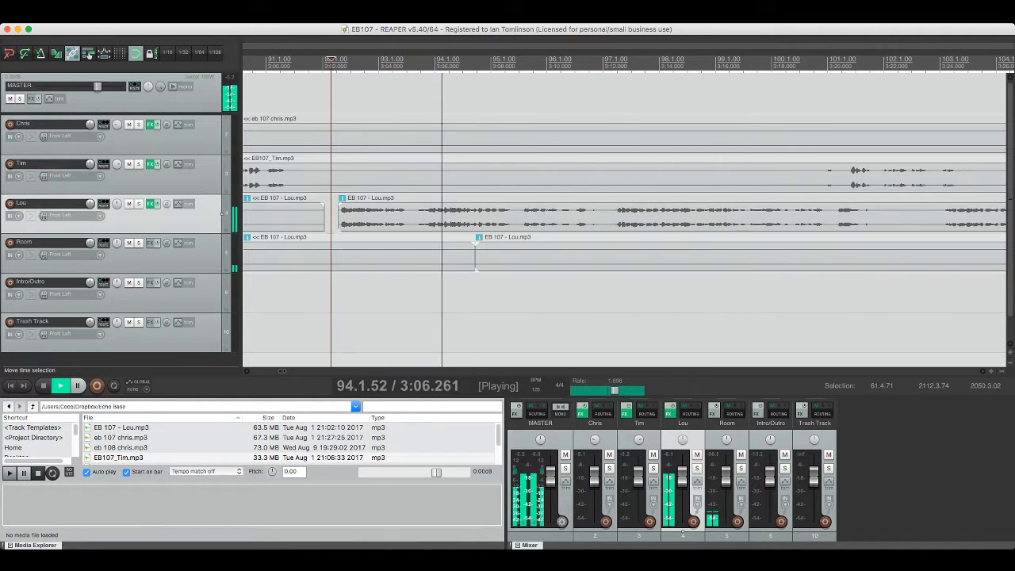
# Step: Play the mix from about 3:18.4 to check the second voice's short interjections against the third voice
pyautogui.click(650, 175)
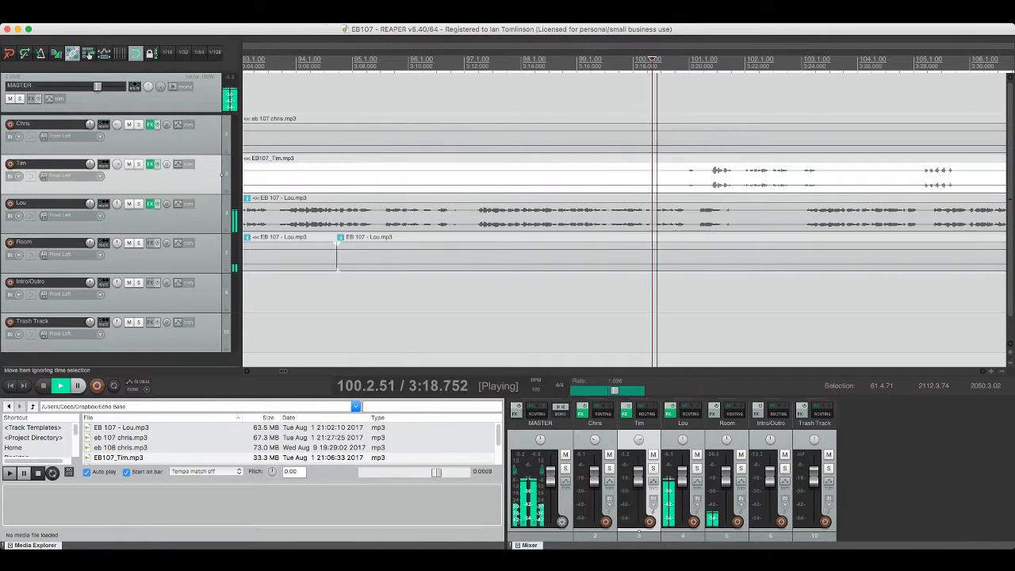
pyautogui.press('space')
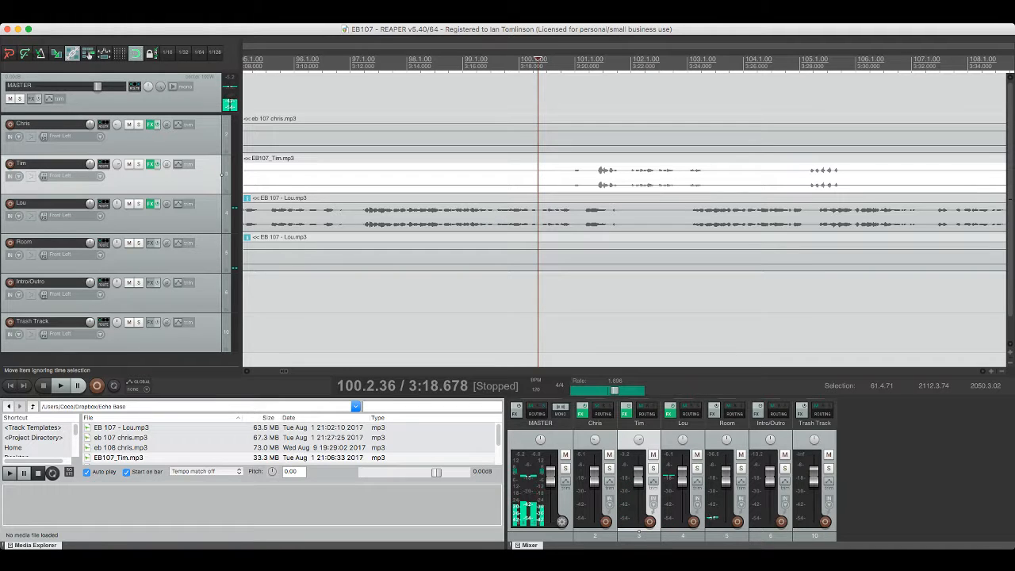
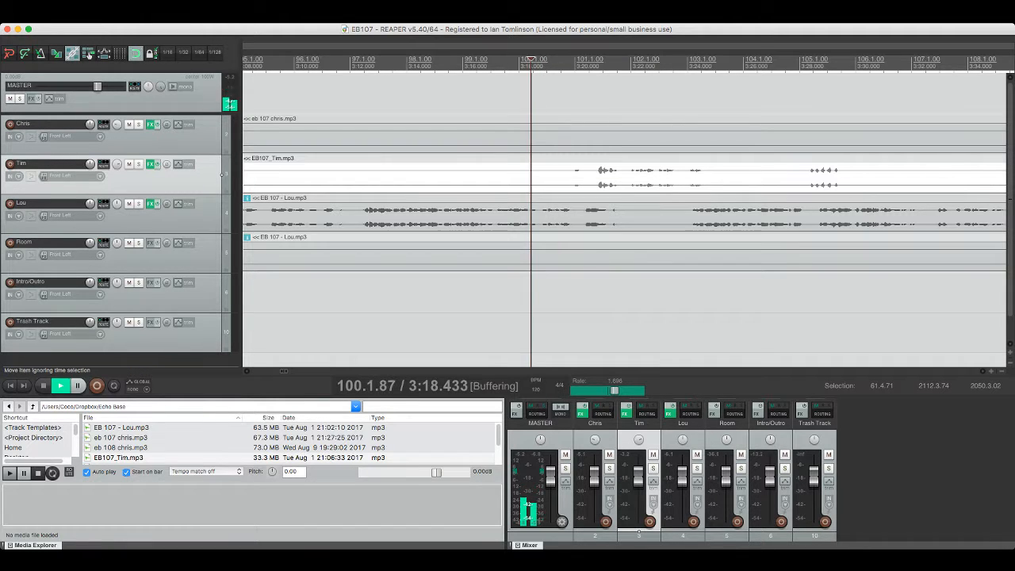
pyautogui.press('space')
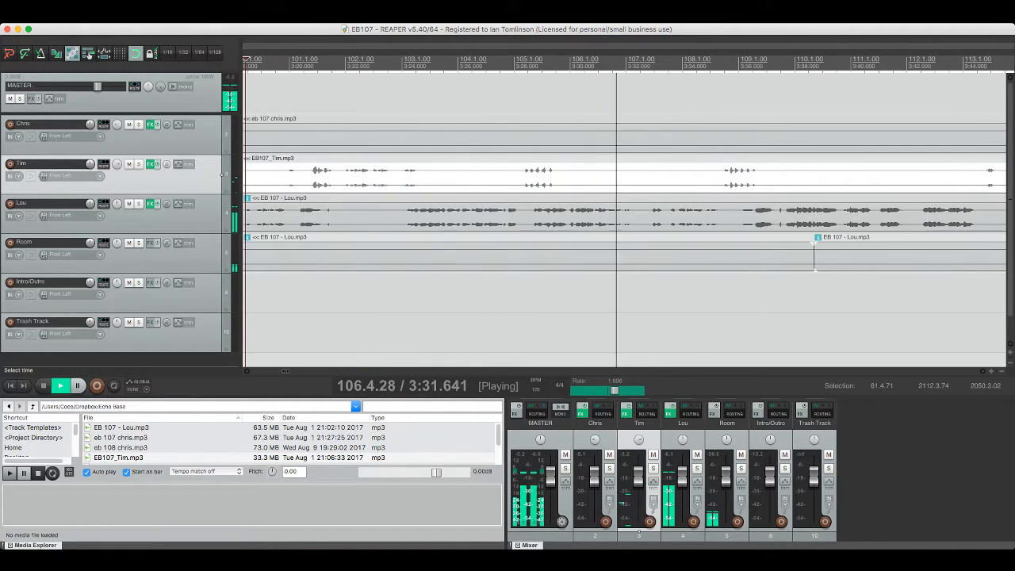
pyautogui.press('space')
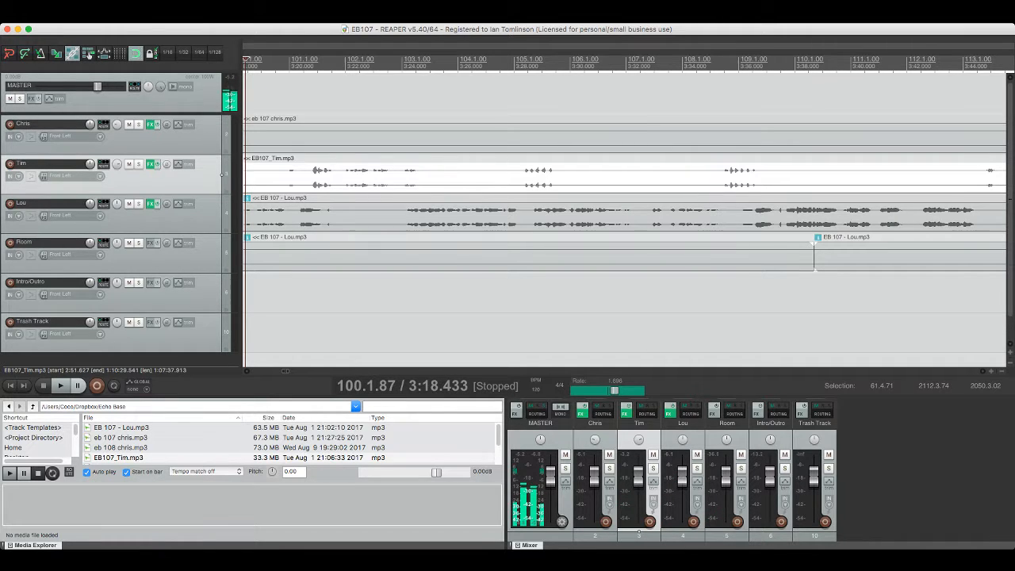
# Step: Audition the overlapping second and third voices from 3:25.930 and from 3:35.273
pyautogui.click(456, 206)
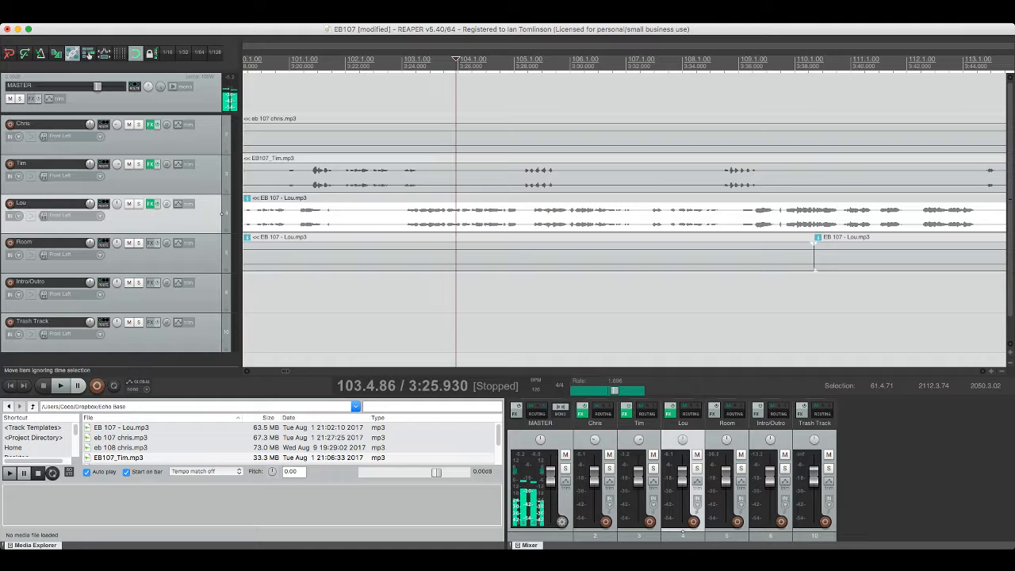
pyautogui.press('space')
pyautogui.hscroll(4, 539, 205)
pyautogui.hscroll(-2, 539, 204)
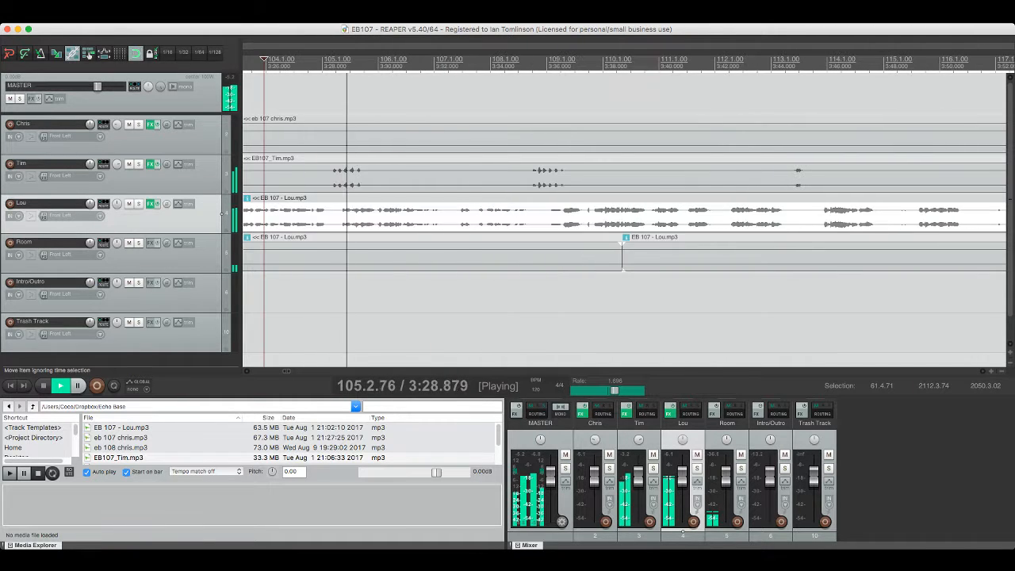
pyautogui.press('space')
pyautogui.press('space')
pyautogui.click(526, 174)
pyautogui.press('space')
pyautogui.press('space')
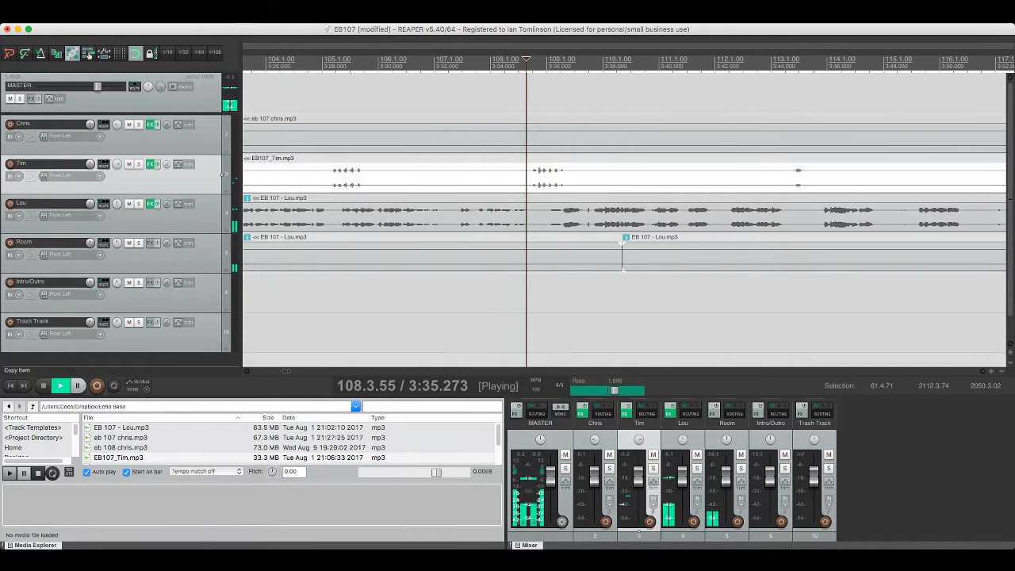
pyautogui.hscroll(2, 539, 208)
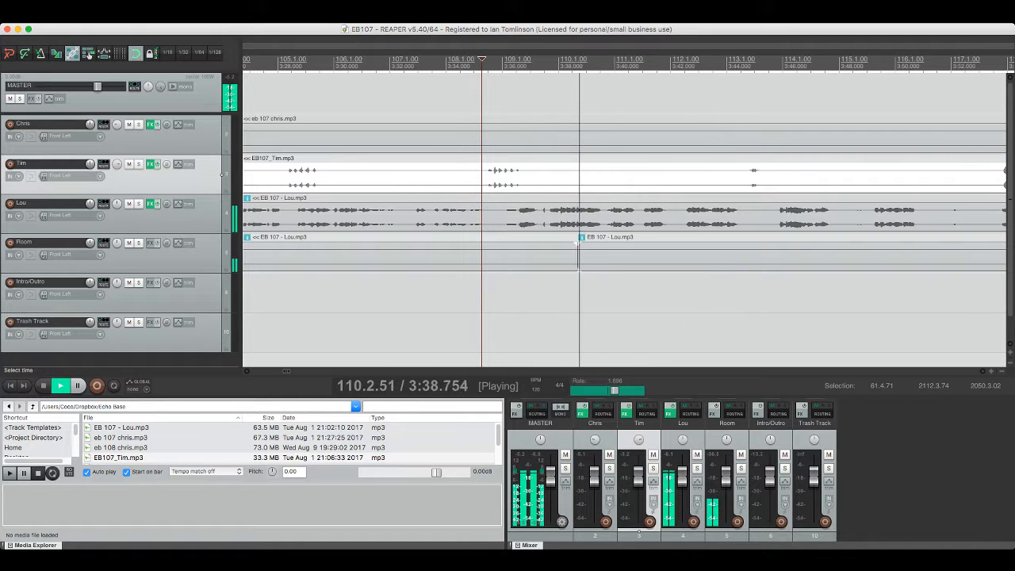
# Step: Delete the stray sound between 3:37.327 and 3:37.590 from the third voice track, and save the project
pyautogui.click(539, 208)
pyautogui.click(544, 214)
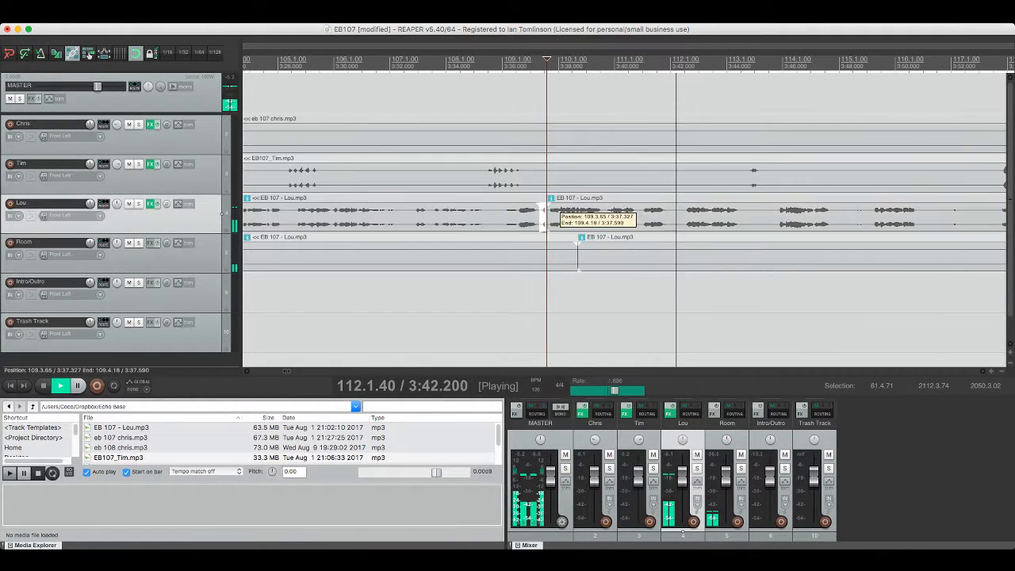
pyautogui.press('s')
pyautogui.hscroll(15, 577, 253)
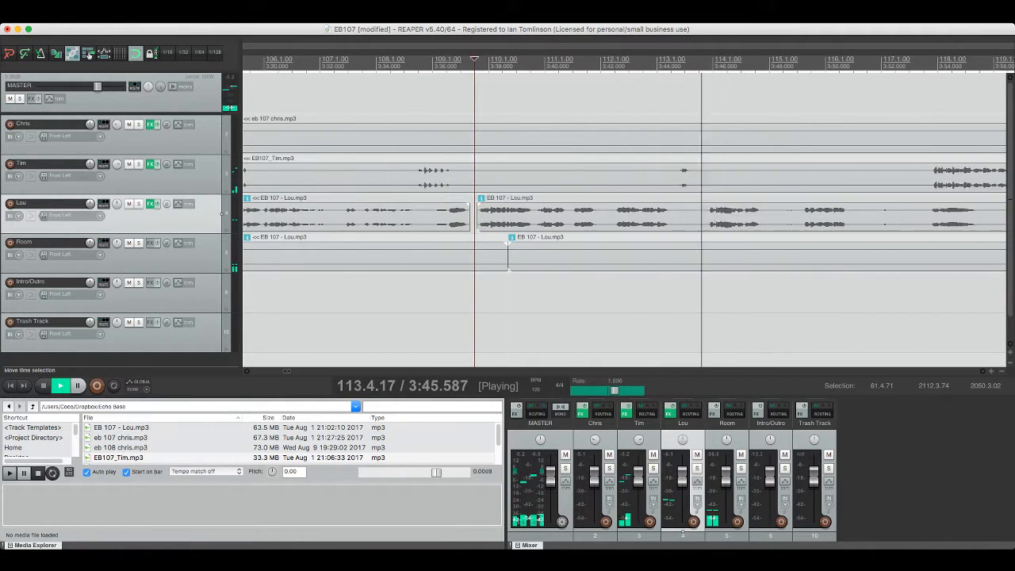
pyautogui.click(620, 172)
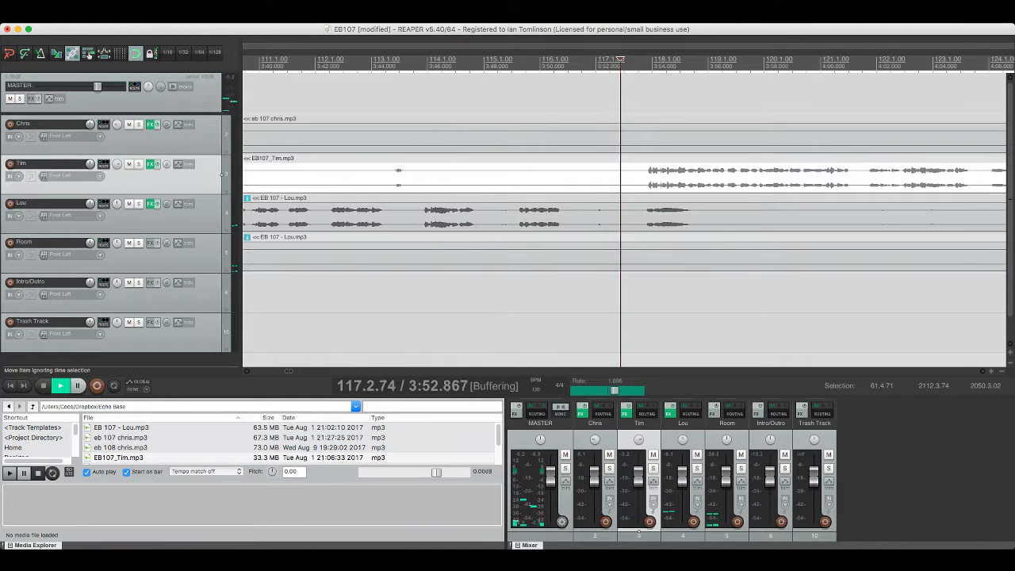
pyautogui.press('super+s')
# Step: Split the third voice track at about 3:53.6 and 3:55.7, and delete the section between the splits
pyautogui.click(222, 213)
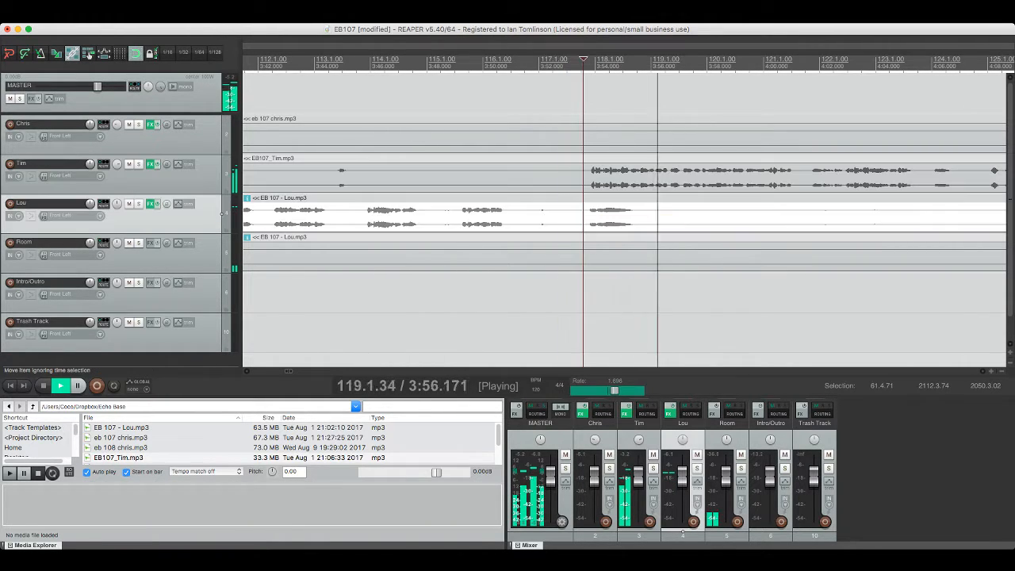
pyautogui.press('s')
pyautogui.click(643, 212)
pyautogui.press('s')
pyautogui.click(607, 212)
pyautogui.press('Delete')
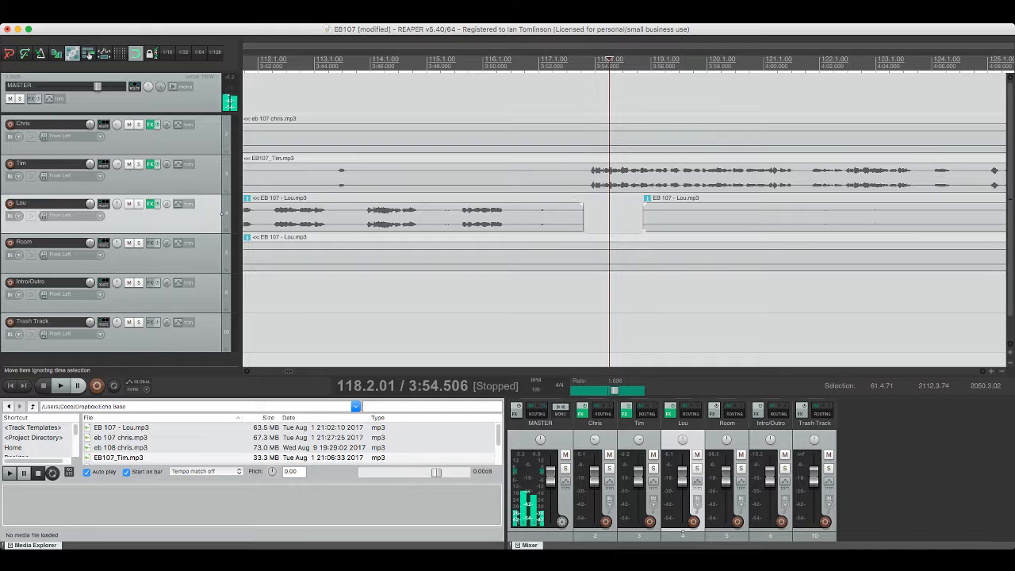
# Step: Trim the end of the third voice clip before the new gap back to about 3:51.9, and save the project
pyautogui.click(537, 212)
pyautogui.press('space')
pyautogui.press('space')
pyautogui.moveTo(584, 208); pyautogui.dragTo(535, 209)
pyautogui.press('space')
pyautogui.press('super+s')
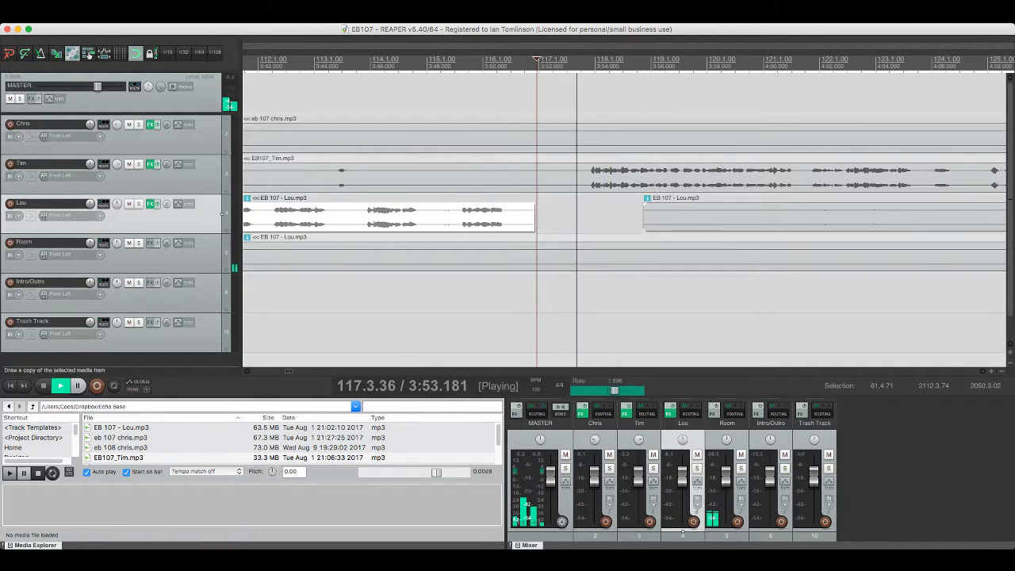
# Step: Play the mix from about 4:05 and from about 4:16, and save the project
pyautogui.click(222, 173)
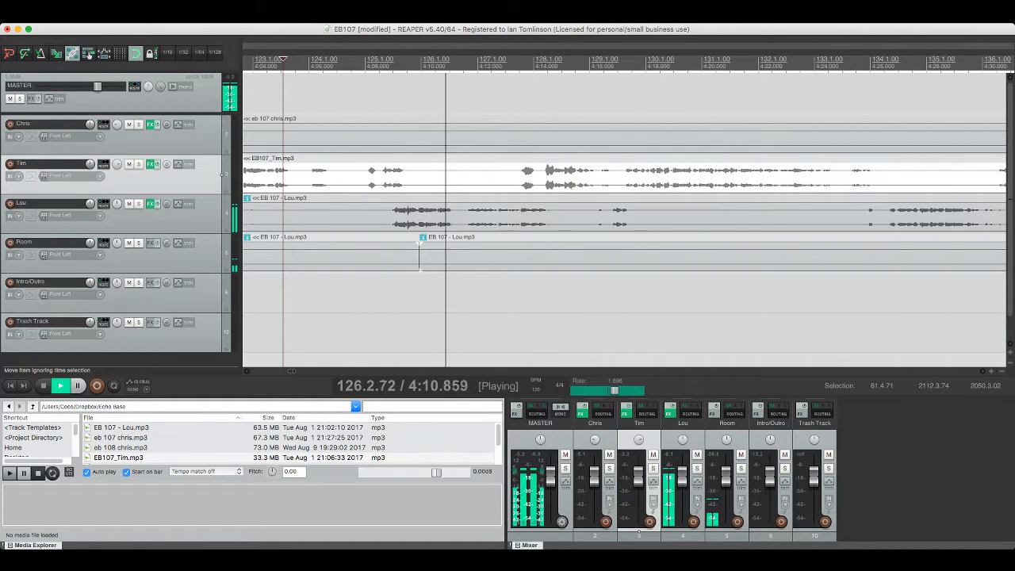
pyautogui.click(222, 214)
pyautogui.press('space')
pyautogui.press('space')
pyautogui.press('super+s')
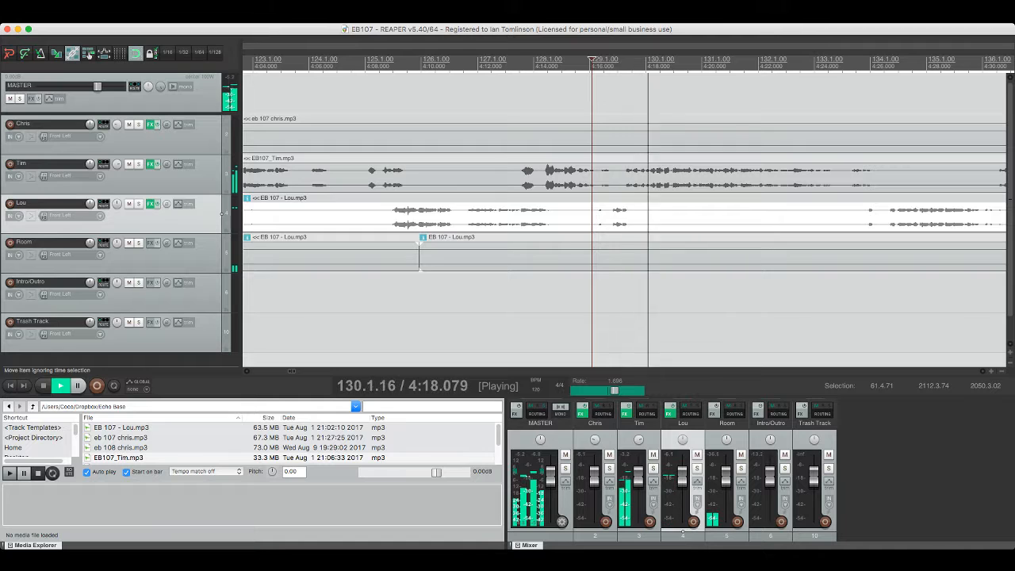
# Step: Audition the third voice track from 4:16.019, solo it and split it at 4:16.169
pyautogui.click(286, 213)
pyautogui.press('space')
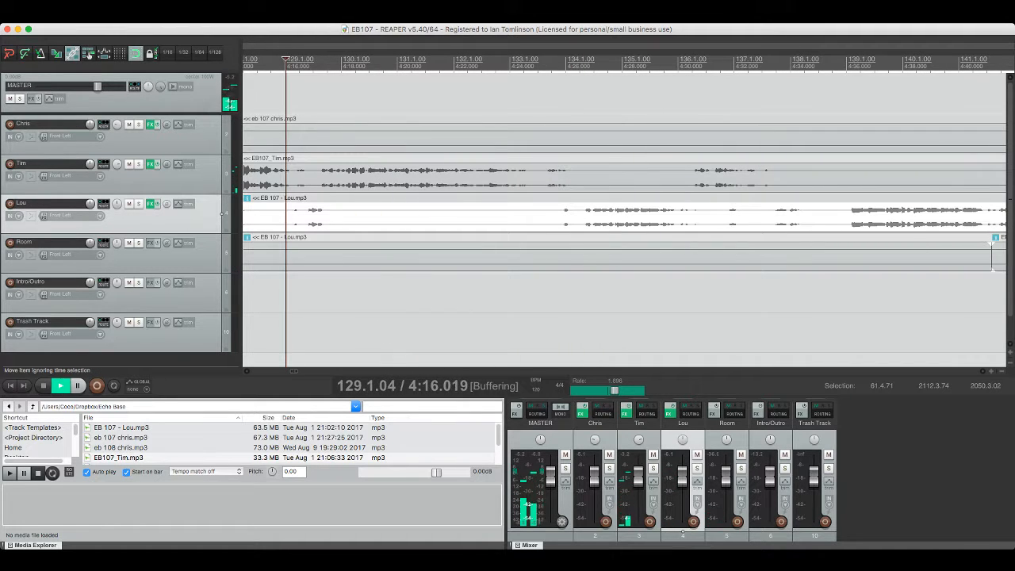
pyautogui.press('space')
pyautogui.click(289, 213)
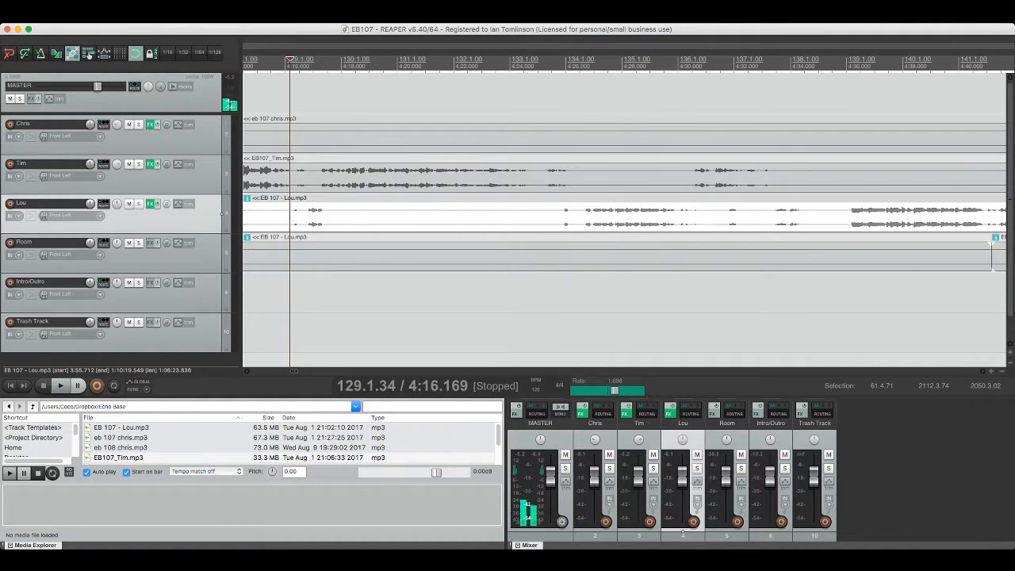
pyautogui.press('F6')
pyautogui.press('space')
pyautogui.press('space')
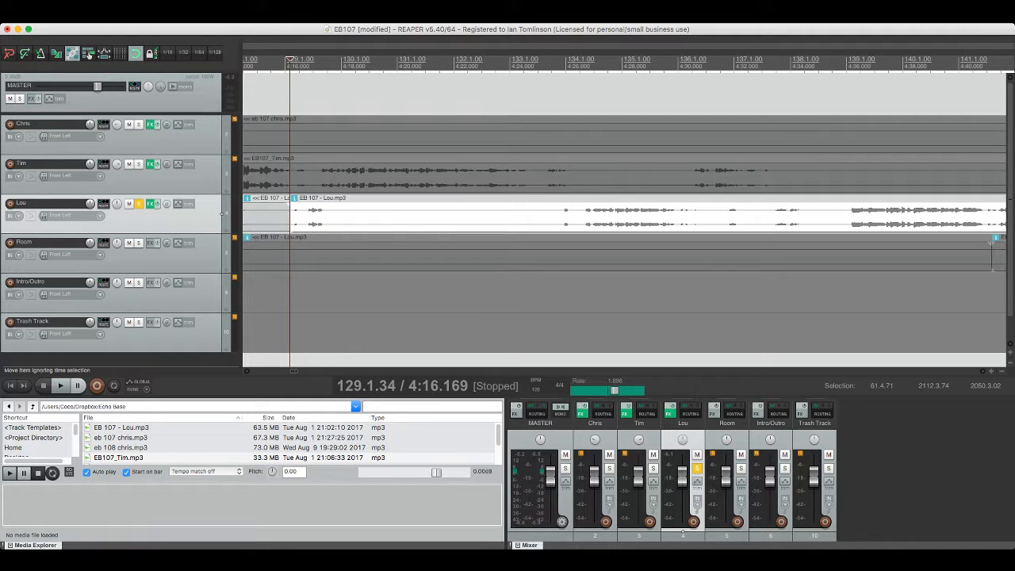
# Step: Delete the third voice's stray sound between 4:16.169 and about 4:16.5, and unsolo the track
pyautogui.press('space')
pyautogui.press('space')
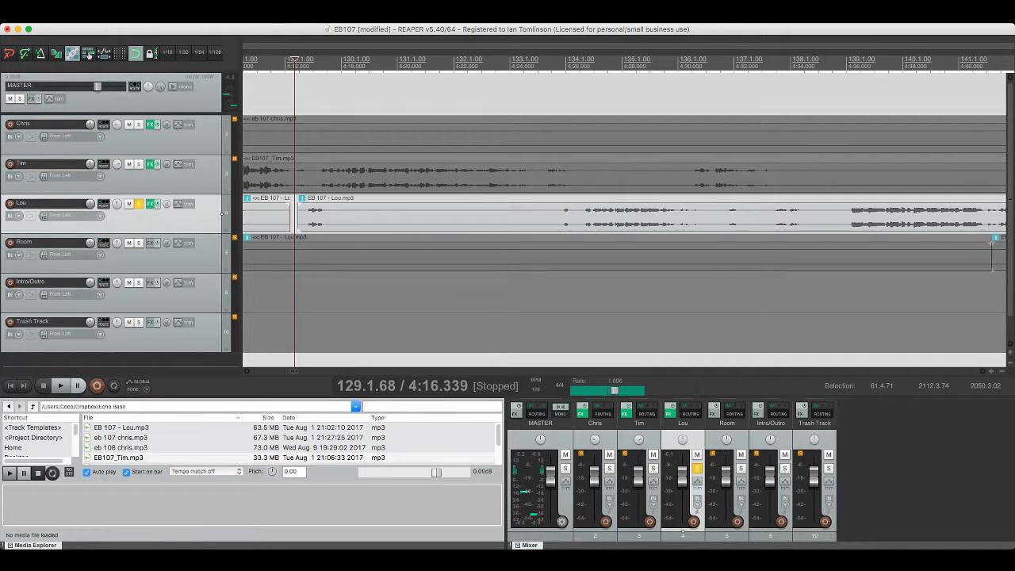
pyautogui.hotkey('ctrl', 'z')
pyautogui.press('space')
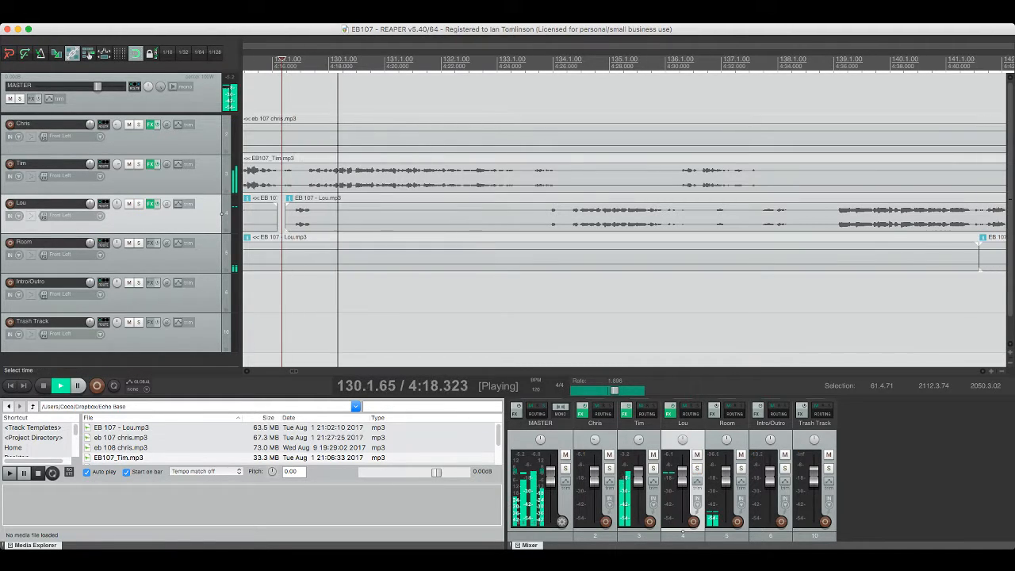
# Step: Split the third voice clip at about 4:25.8 and 4:26.5 and delete the stray sound between the splits
pyautogui.click(546, 212)
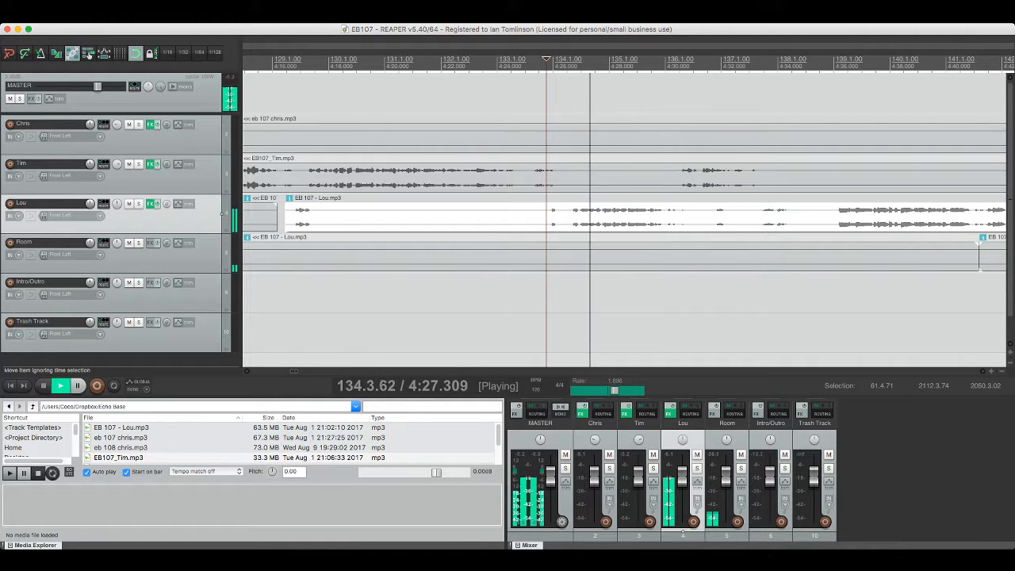
pyautogui.press('s')
pyautogui.click(566, 211)
pyautogui.press('s')
pyautogui.click(558, 211)
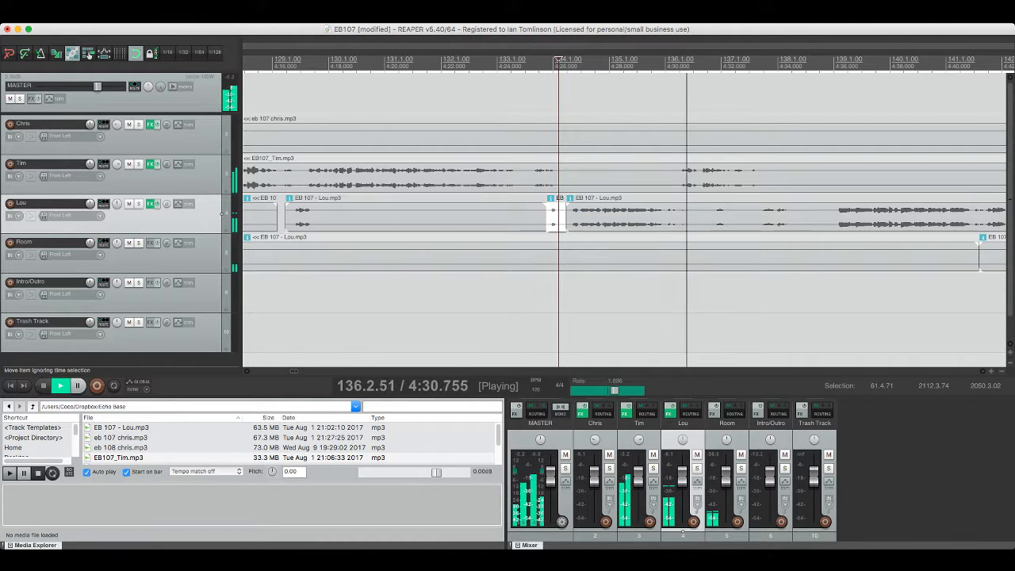
pyautogui.press('Delete')
# Step: Audition the third voice track from 4:31.107, first in the mix and then soloed, and unsolo it
pyautogui.hscroll(4, 558, 211)
pyautogui.click(506, 212)
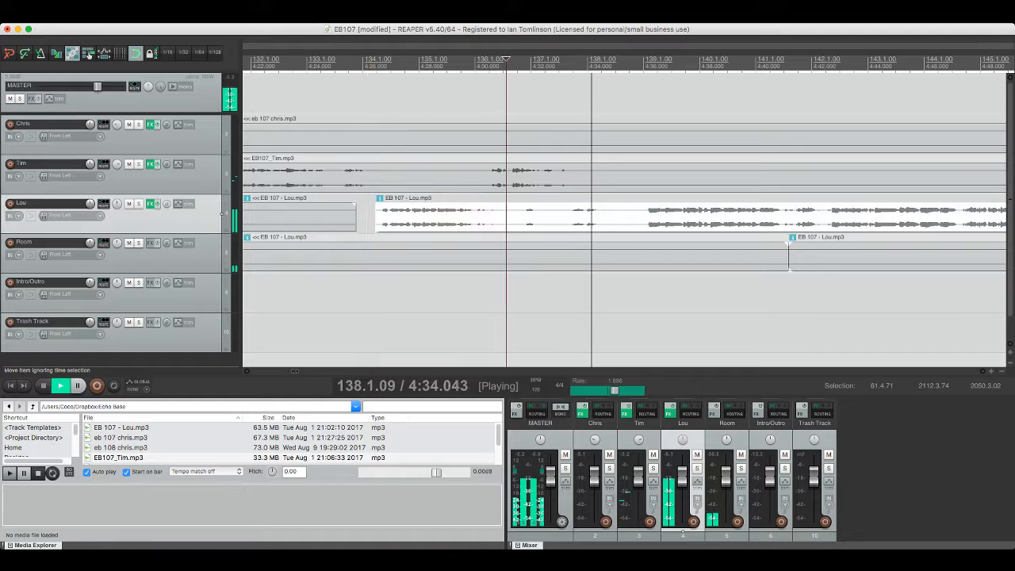
pyautogui.press('space')
pyautogui.press('F6')
pyautogui.press('space')
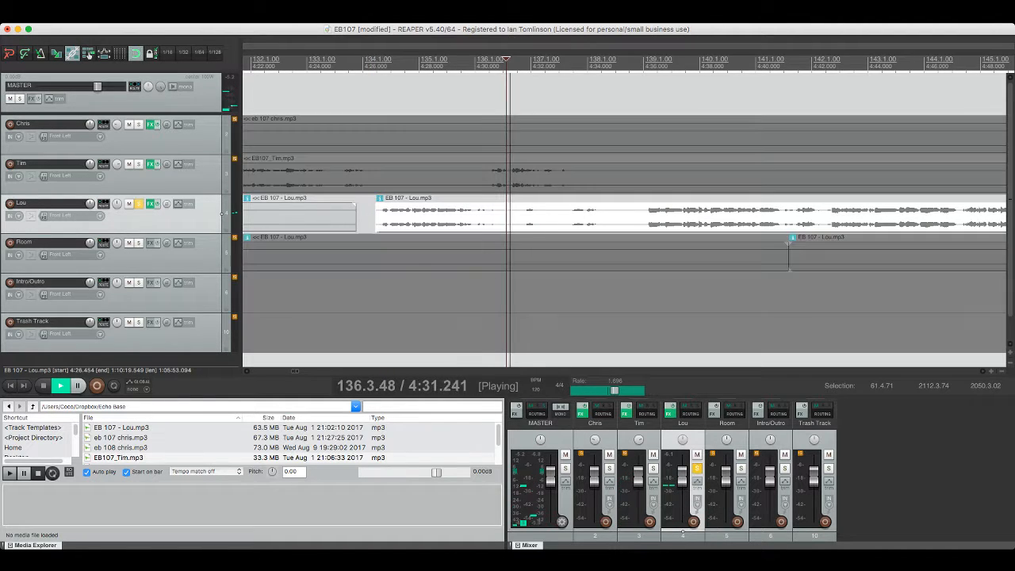
pyautogui.press('space')
pyautogui.press('F6')
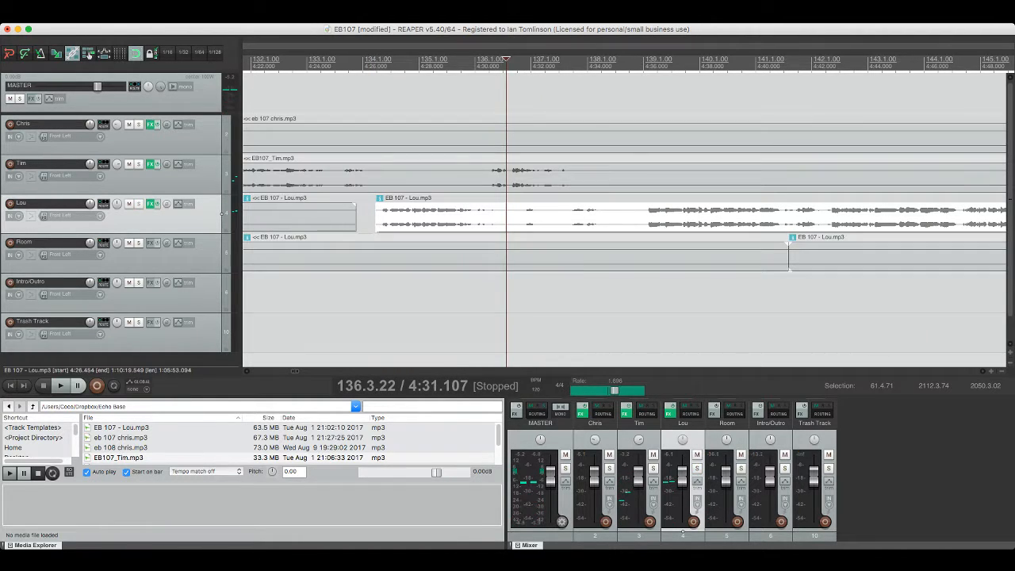
# Step: Cut the third voice's stray sound between 4:31.578 and about 4:32.3, play from about 4:32.9, and save the project
pyautogui.click(519, 212)
pyautogui.press('s')
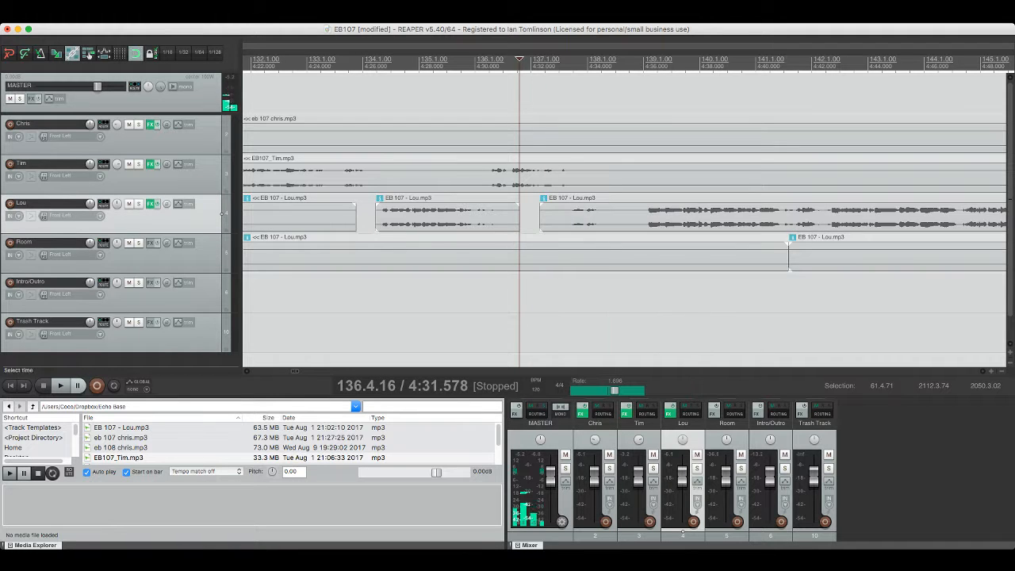
pyautogui.click(557, 212)
pyautogui.press('space')
pyautogui.hotkey('ctrl', 's')
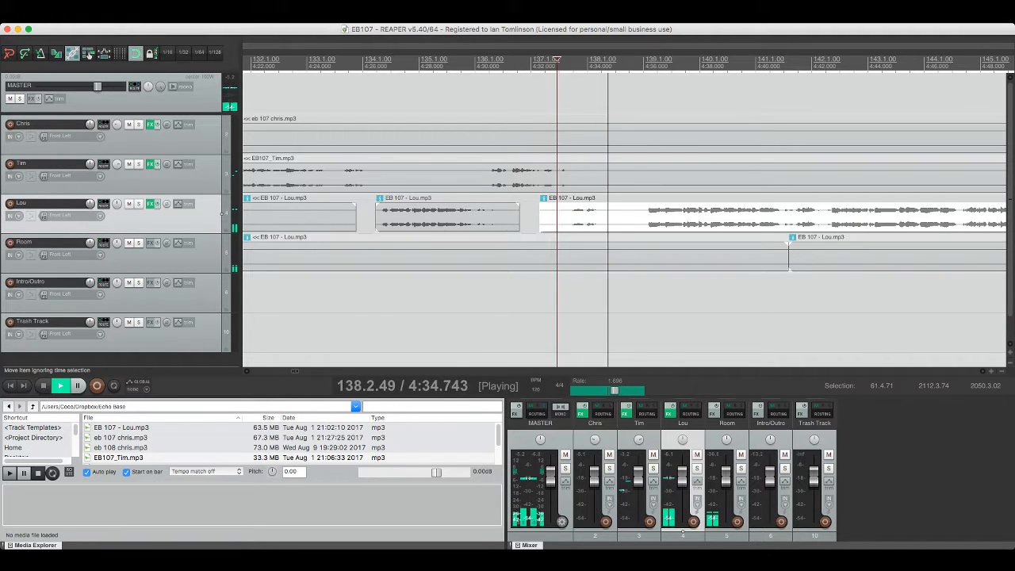
# Step: Play the mix from about 5:07.5 and cut the third voice's section between about 5:09.9 and 5:10.5
pyautogui.hscroll(5, 624, 214)
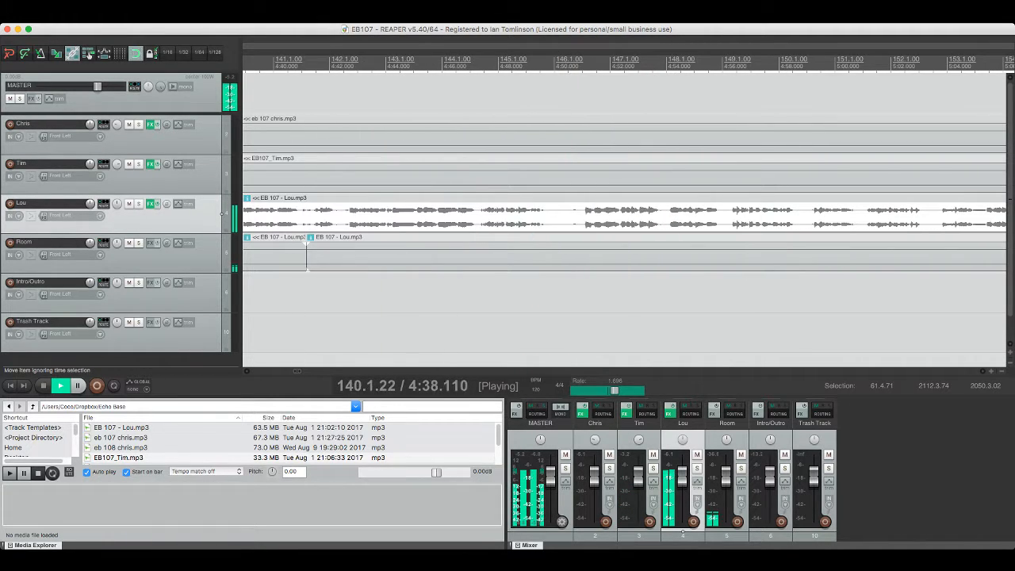
pyautogui.hscroll(5, 222, 213)
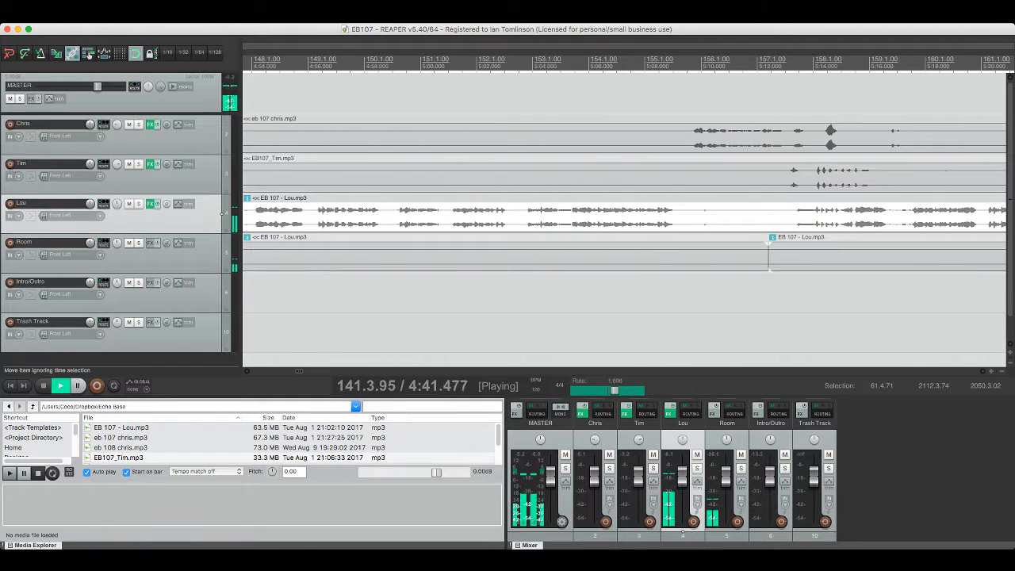
pyautogui.click(645, 176)
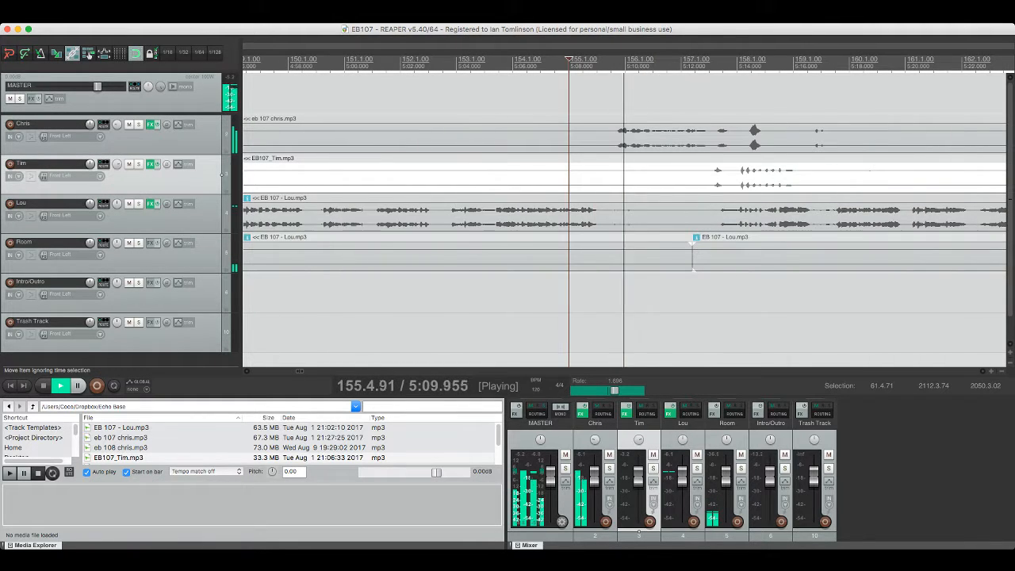
pyautogui.click(223, 212)
pyautogui.press('s')
pyautogui.press('s')
pyautogui.press('Delete')
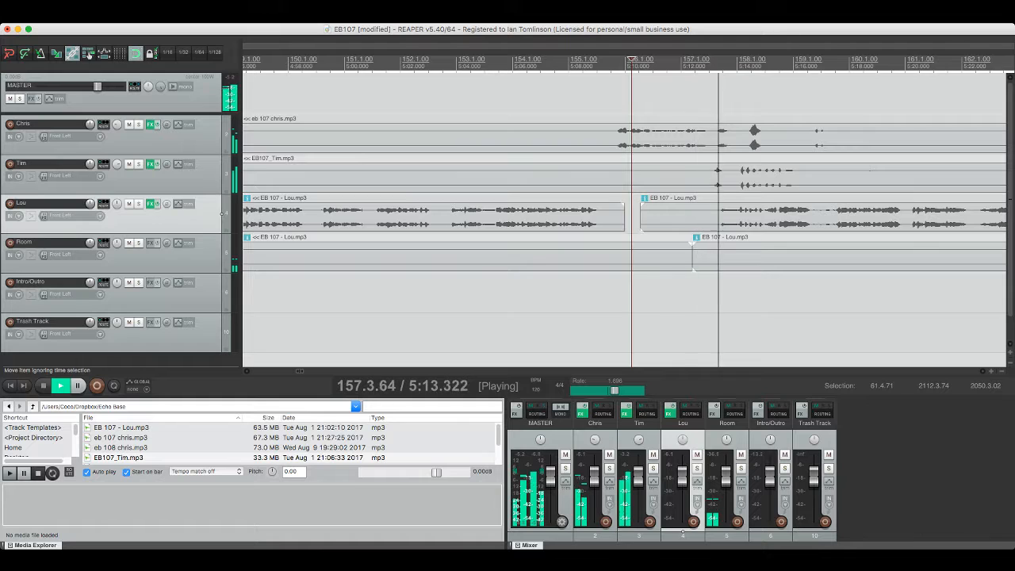
# Step: Play the mix from about 5:16.6 and save the project
pyautogui.hscroll(4, 223, 212)
pyautogui.click(222, 135)
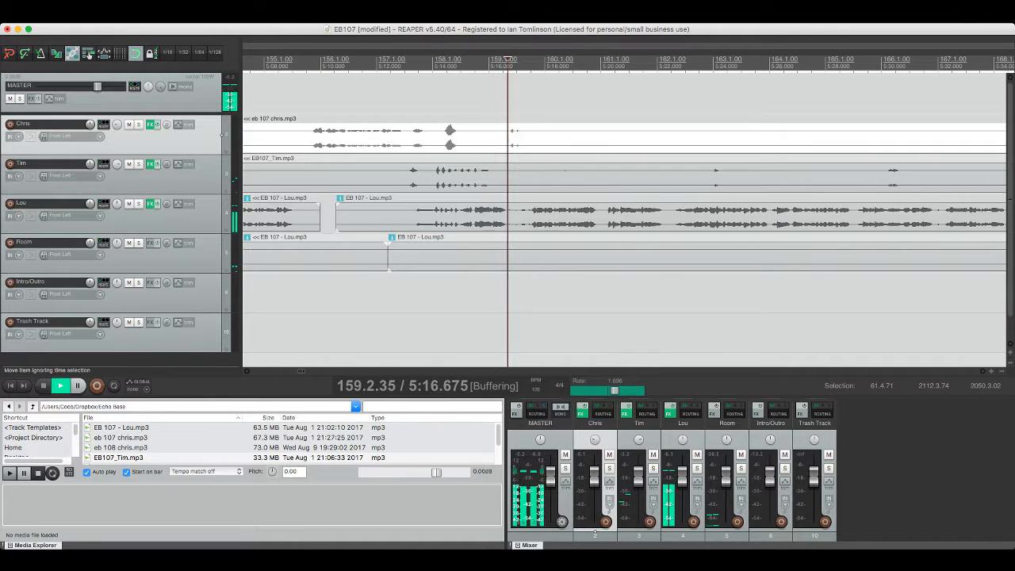
pyautogui.hotkey('ctrl', 's')
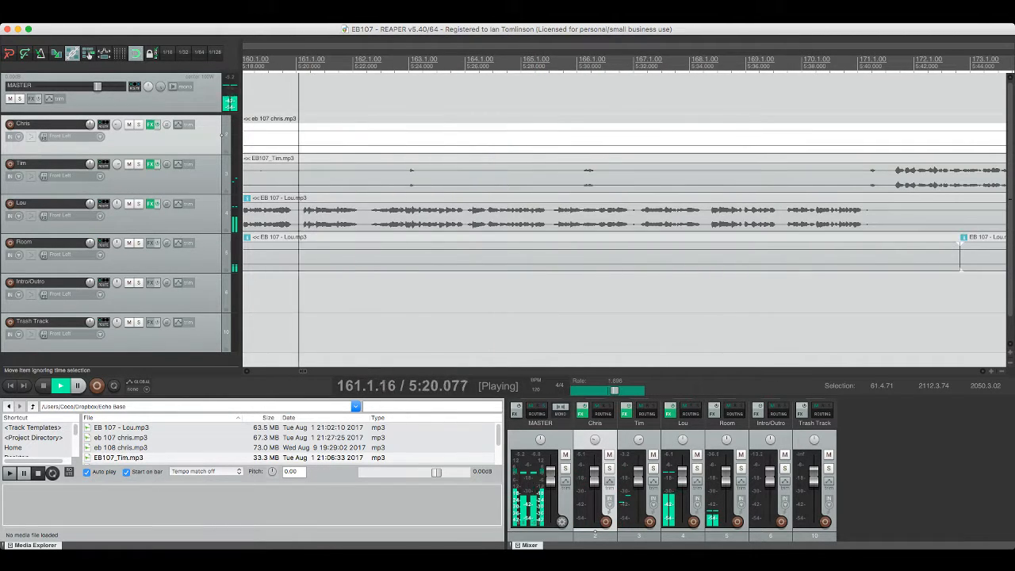
# Step: Solo the second voice track and audition its short sound from 5:23.965
pyautogui.click(225, 188)
pyautogui.press('space')
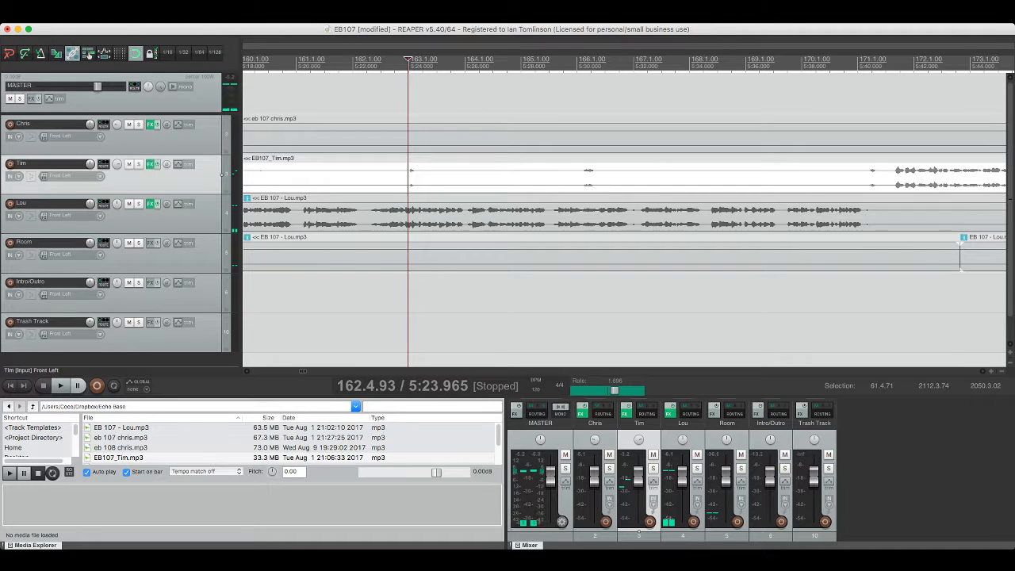
pyautogui.press('F6')
pyautogui.press('space')
pyautogui.press('space')
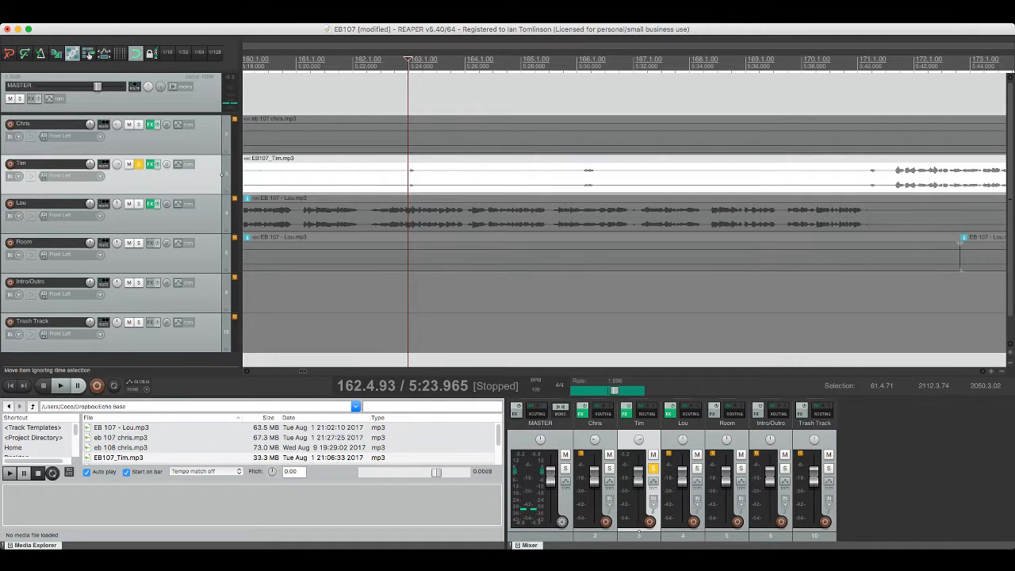
# Step: Delete the second voice's section between about 5:23.0 and 5:27.2, unsolo the track, and save the project
pyautogui.click(380, 175)
pyautogui.press('s')
pyautogui.click(497, 175)
pyautogui.press('s')
pyautogui.click(481, 174)
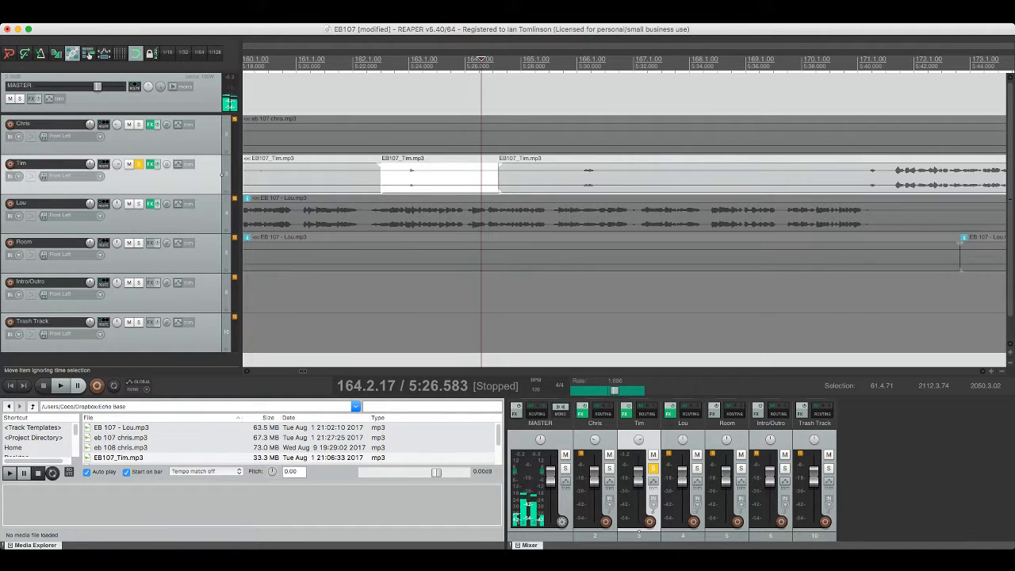
pyautogui.press('Delete')
pyautogui.press('space')
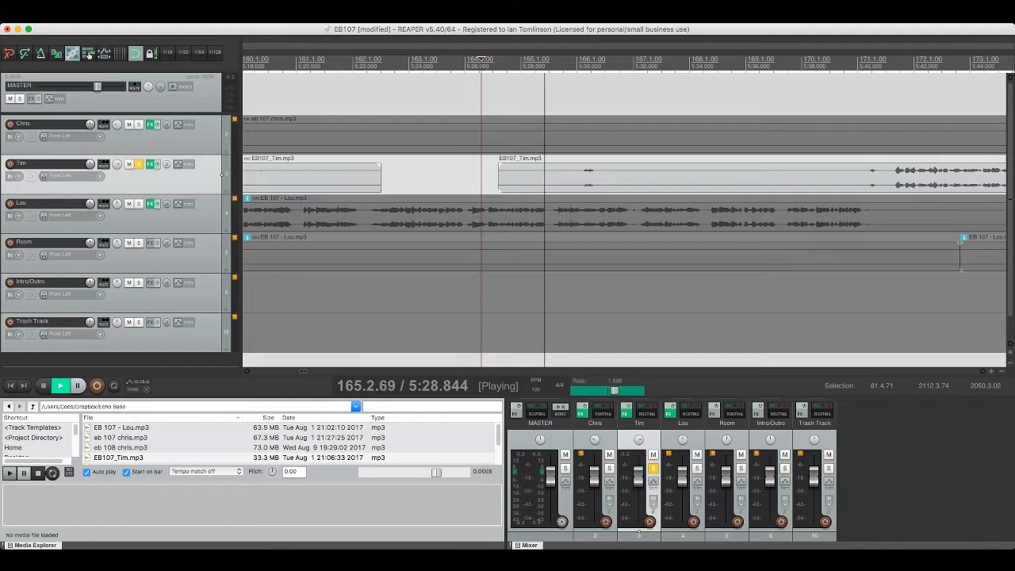
pyautogui.press('super+s')
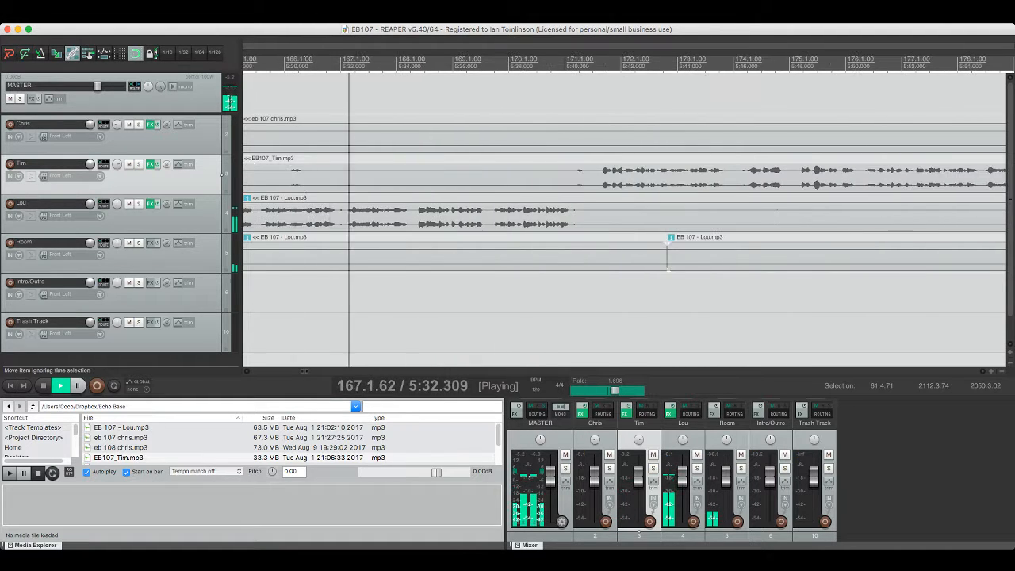
# Step: Split the third voice clip at 5:40.222, trim the following clip's start to 5:42.426, and save the project
pyautogui.click(222, 212)
pyautogui.press('s')
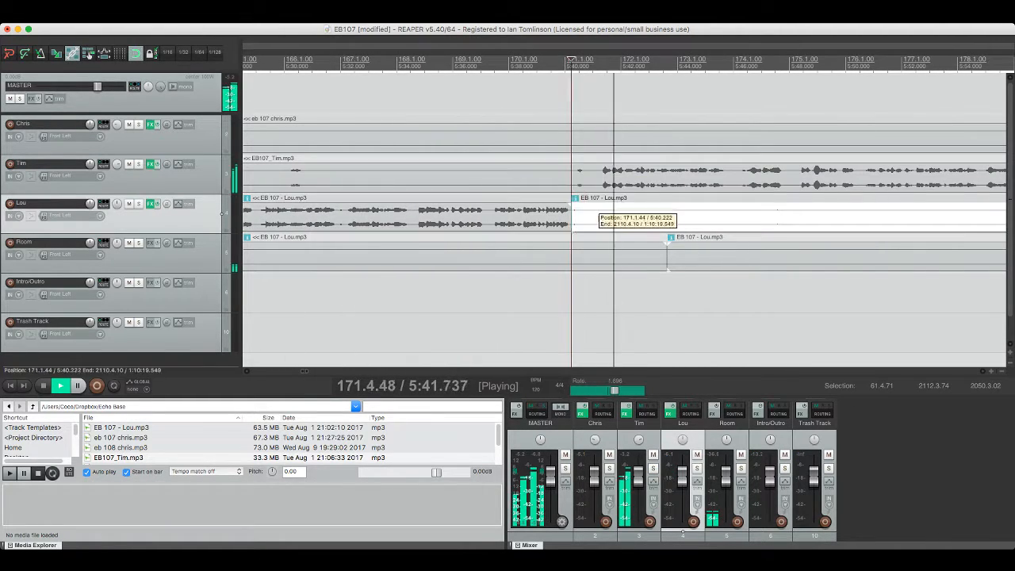
pyautogui.moveTo(602, 213); pyautogui.dragTo(664, 212)
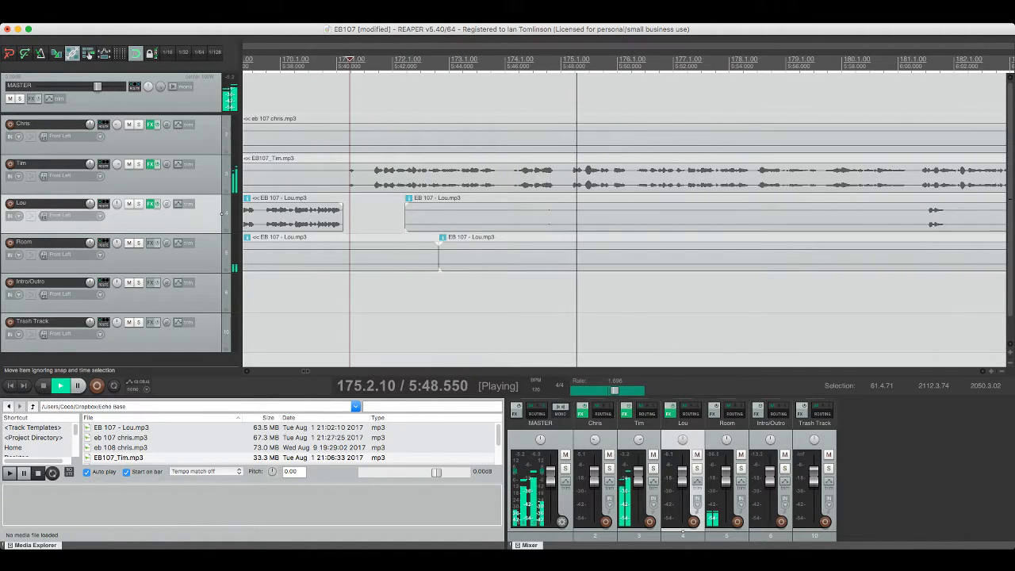
pyautogui.press('super+s')
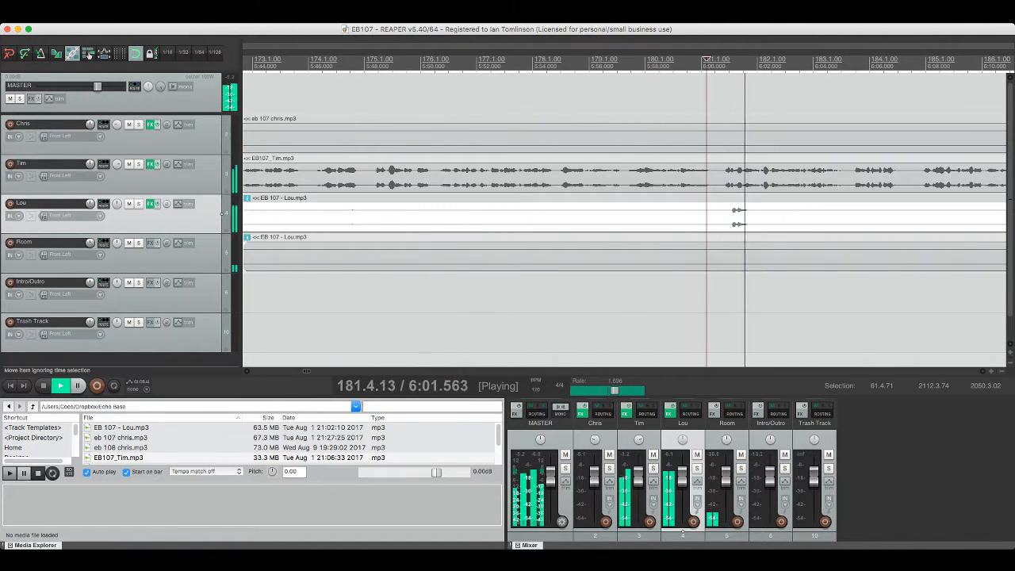
# Step: Audition the third voice's faint sounds from 6:14.054 with its track soloed
pyautogui.click(650, 62)
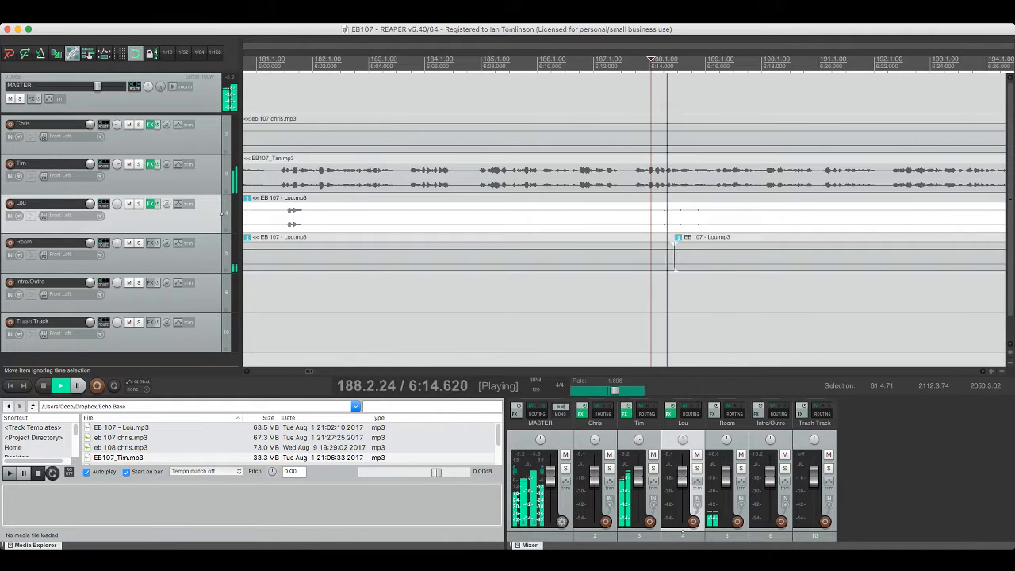
pyautogui.press('space')
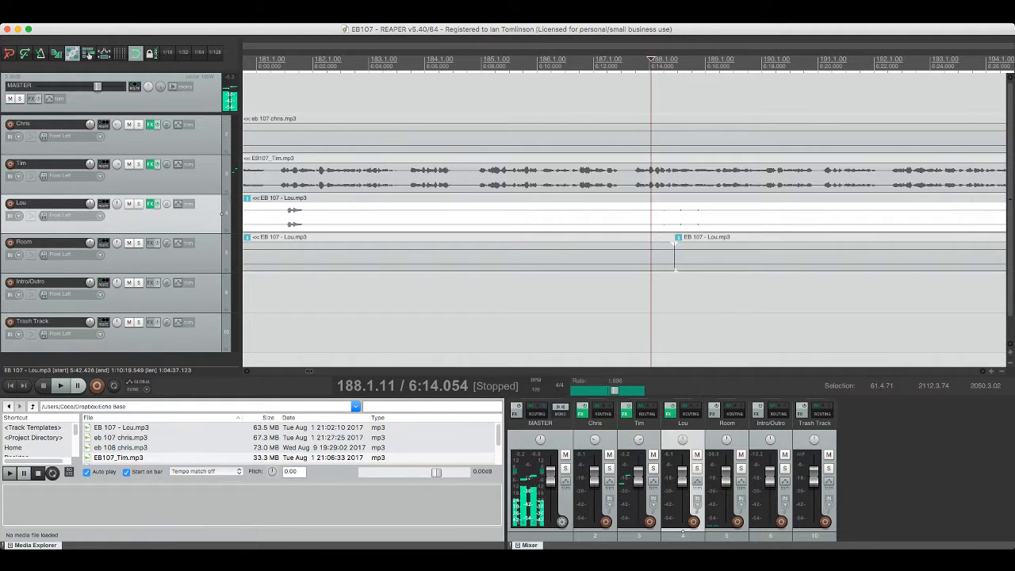
pyautogui.press('F6')
pyautogui.press('space')
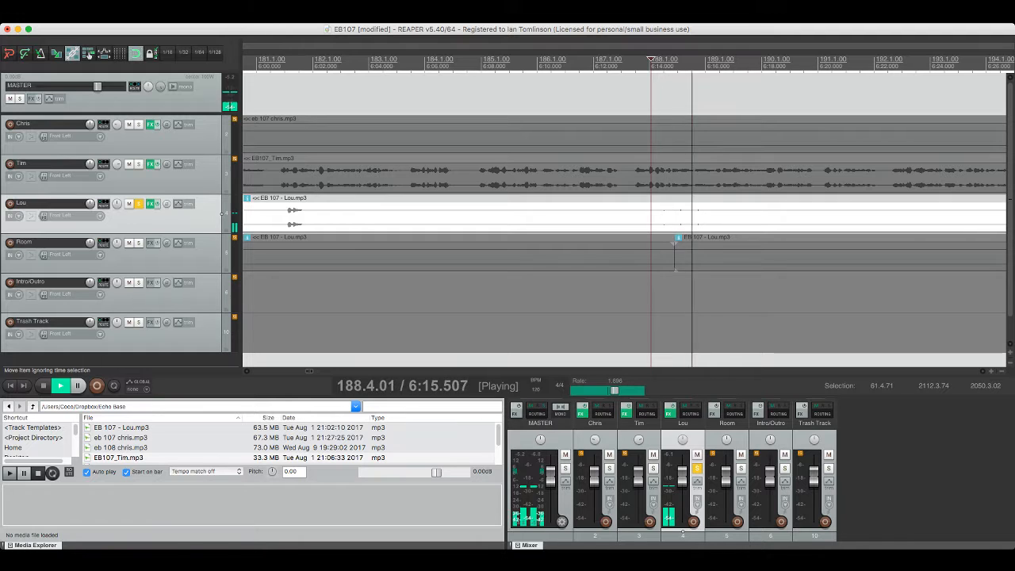
# Step: Delete the third voice's faint sounds between about 6:14.0 and 6:17.6, resume playback from 6:16.408, and unsolo the track
pyautogui.moveTo(648, 214); pyautogui.dragTo(751, 214)
pyautogui.press('Delete')
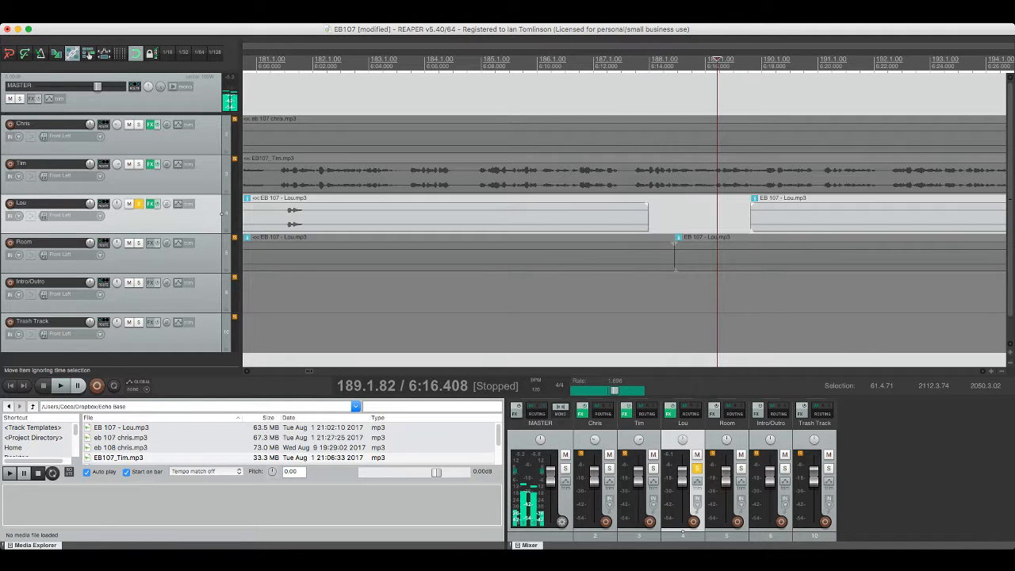
pyautogui.press('space')
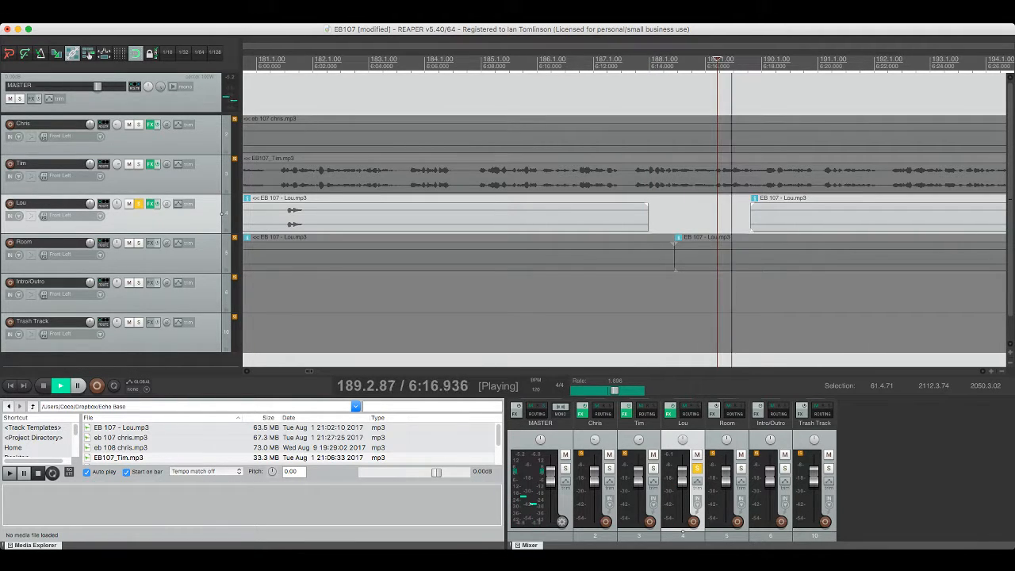
pyautogui.press('F6')
# Step: Play the mix from about 6:42.5 and save the project
pyautogui.hscroll(10, 625, 210)
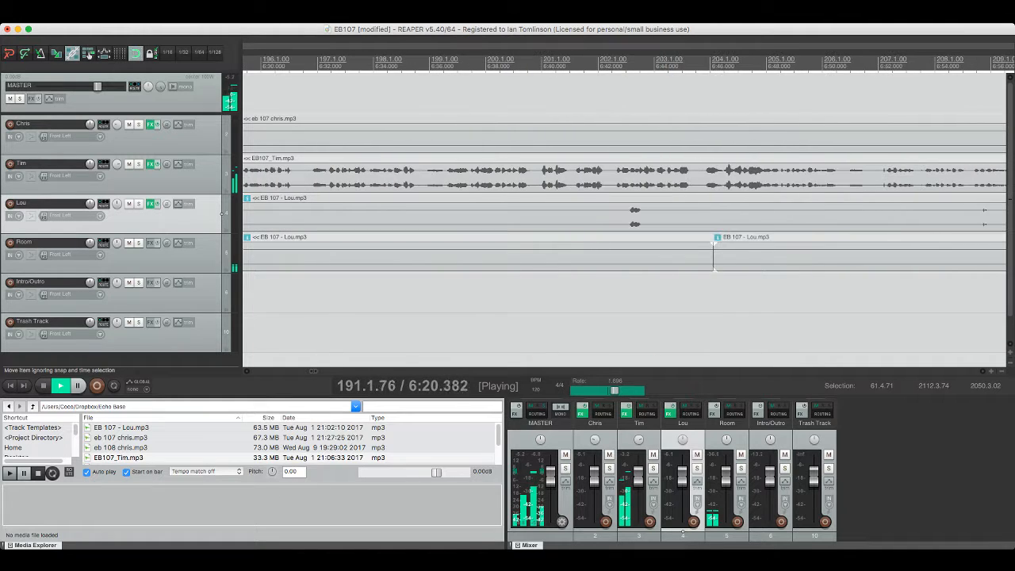
pyautogui.click(616, 210)
pyautogui.hotkey('ctrl', 's')
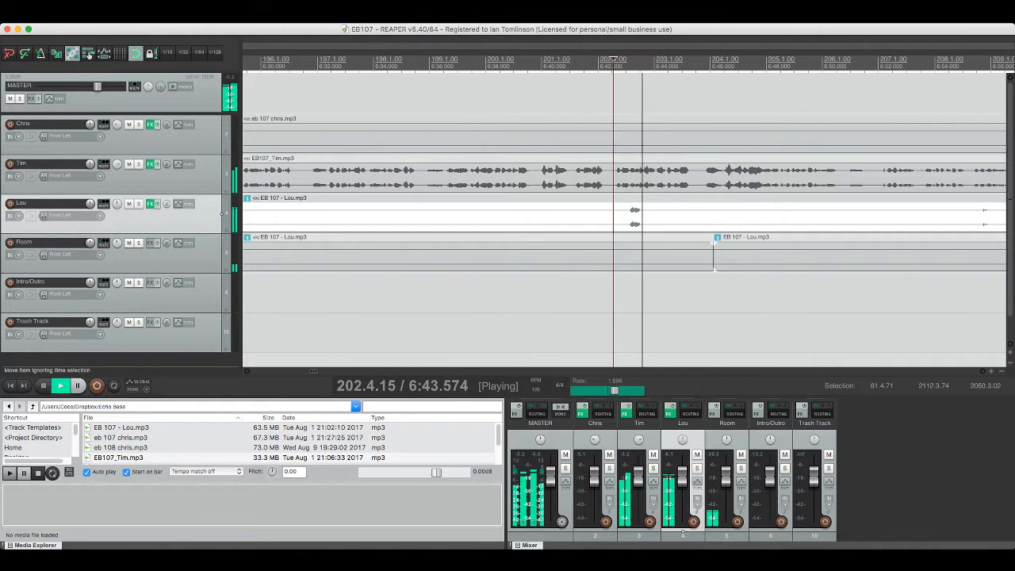
# Step: Play from about 6:54.8 and cut the third voice's stray sound between about 6:55.4 and 6:56.8
pyautogui.hscroll(4, 616, 210)
pyautogui.hscroll(1, 625, 210)
pyautogui.click(597, 62)
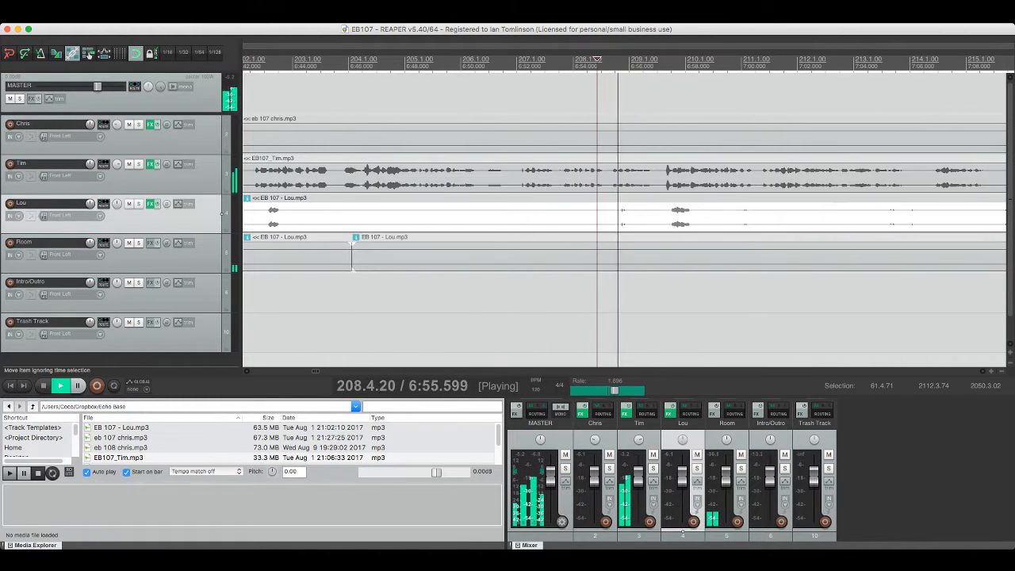
pyautogui.press('s')
pyautogui.press('s')
pyautogui.press('Delete')
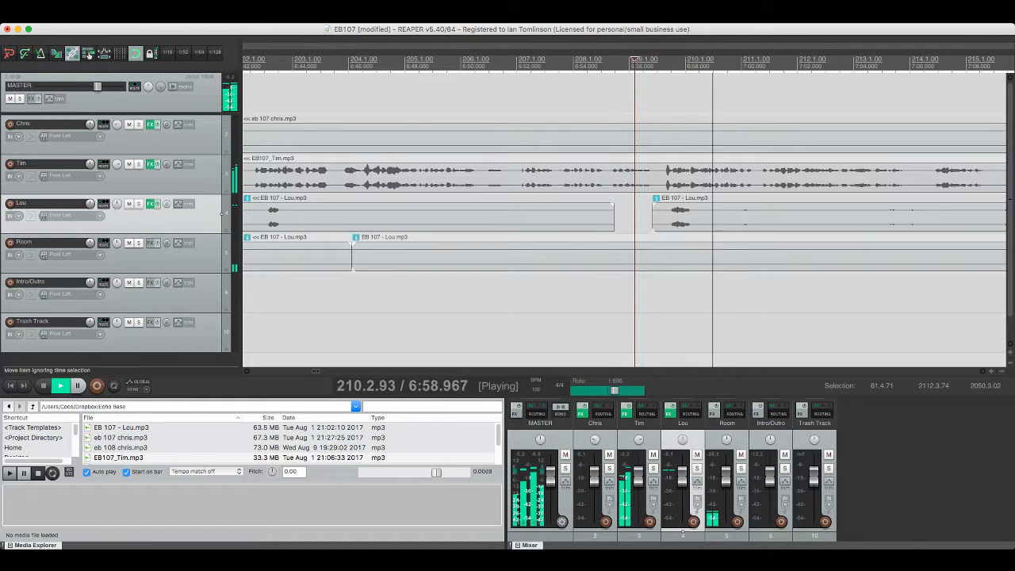
# Step: Split the third voice clip at about 6:58.7 and 7:09.3 and delete the quiet stretch between the splits
pyautogui.hscroll(1, 625, 211)
pyautogui.click(643, 210)
pyautogui.press('s')
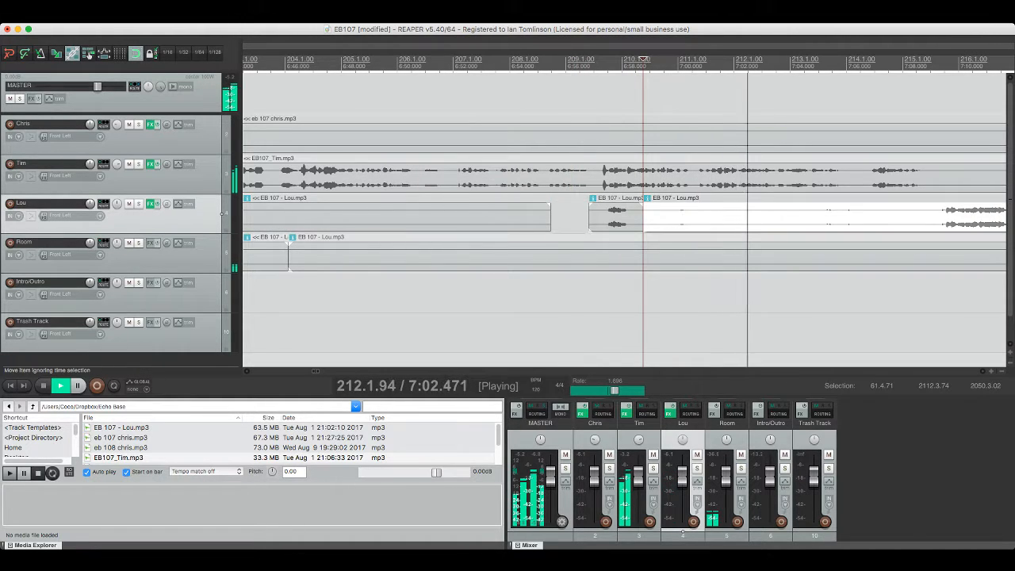
pyautogui.click(947, 210)
pyautogui.press('s')
pyautogui.press('Delete')
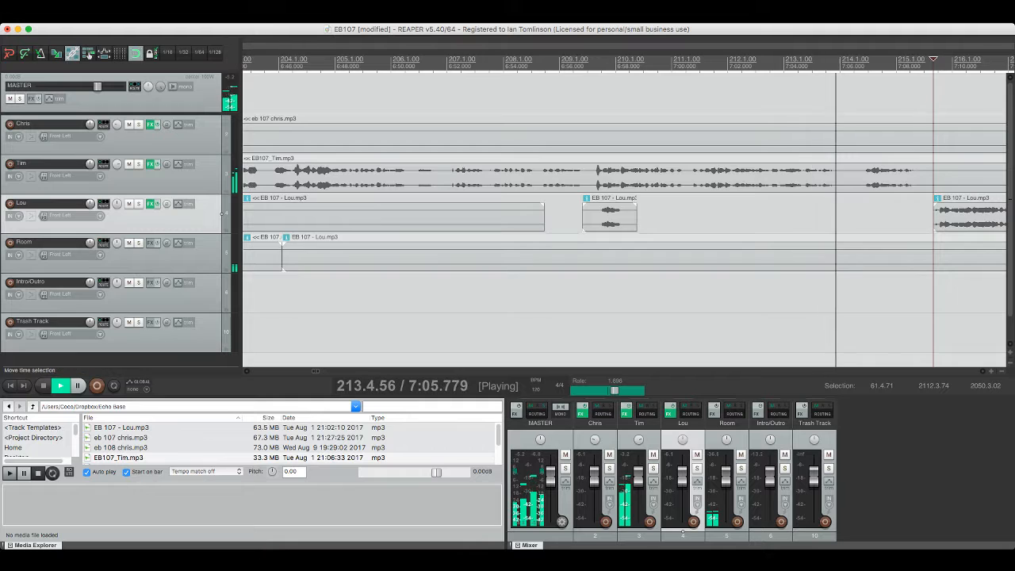
# Step: Trim the start of the third voice clip after the long gap to about 7:09.5, and save the project
pyautogui.hscroll(4, 625, 211)
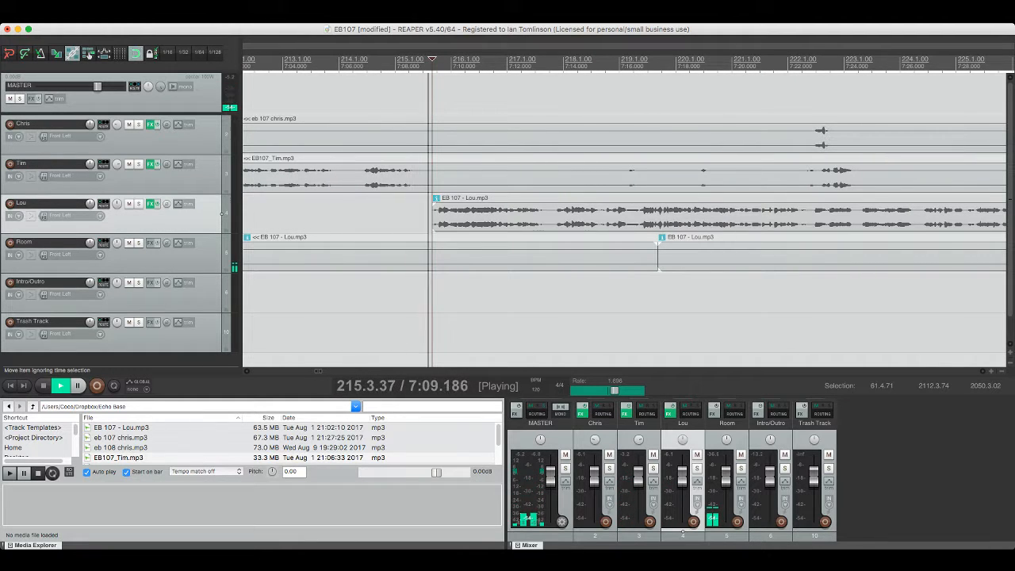
pyautogui.moveTo(434, 211); pyautogui.dragTo(438, 212)
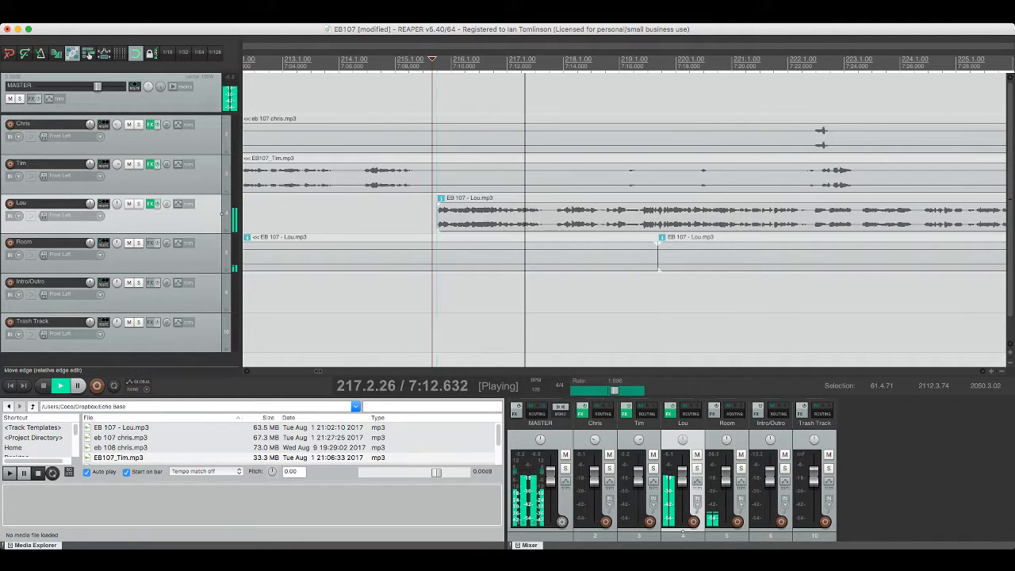
pyautogui.hscroll(2, 438, 213)
pyautogui.press('super+s')
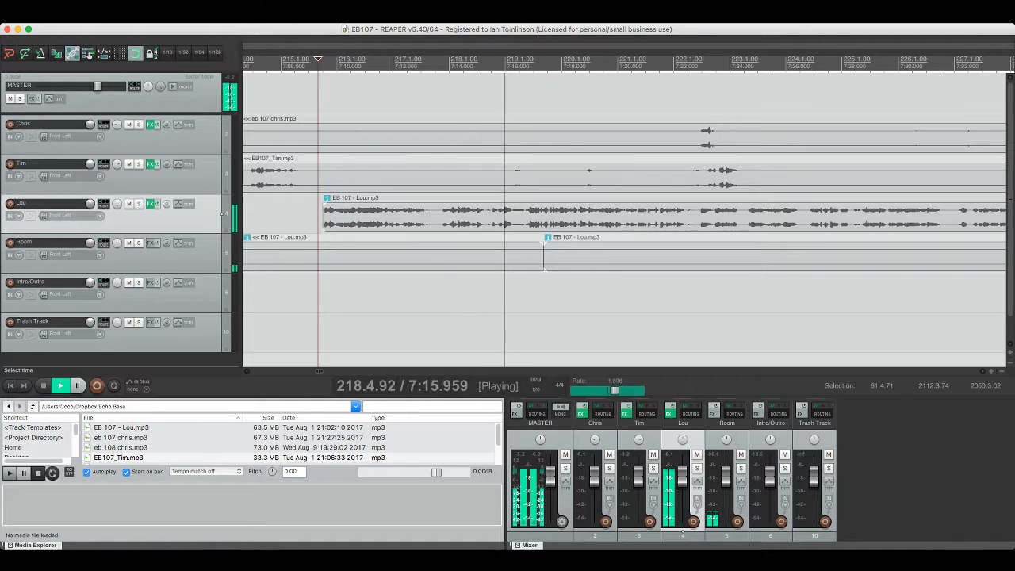
# Step: Split the second voice clip at about 7:18.6 and 7:21.3, delete the stray sound between the splits, and save the project
pyautogui.hscroll(1, 625, 214)
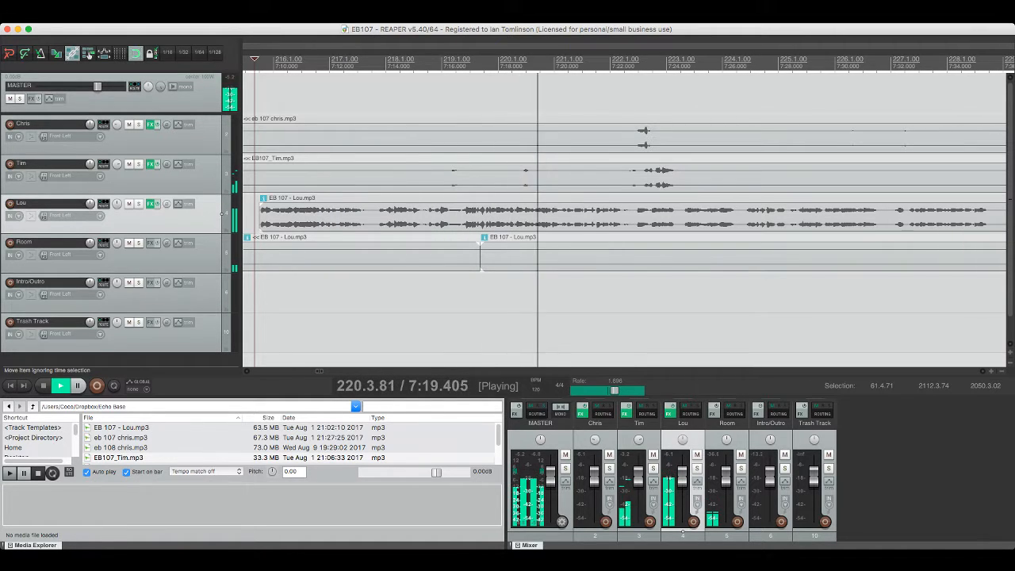
pyautogui.click(523, 174)
pyautogui.press('space')
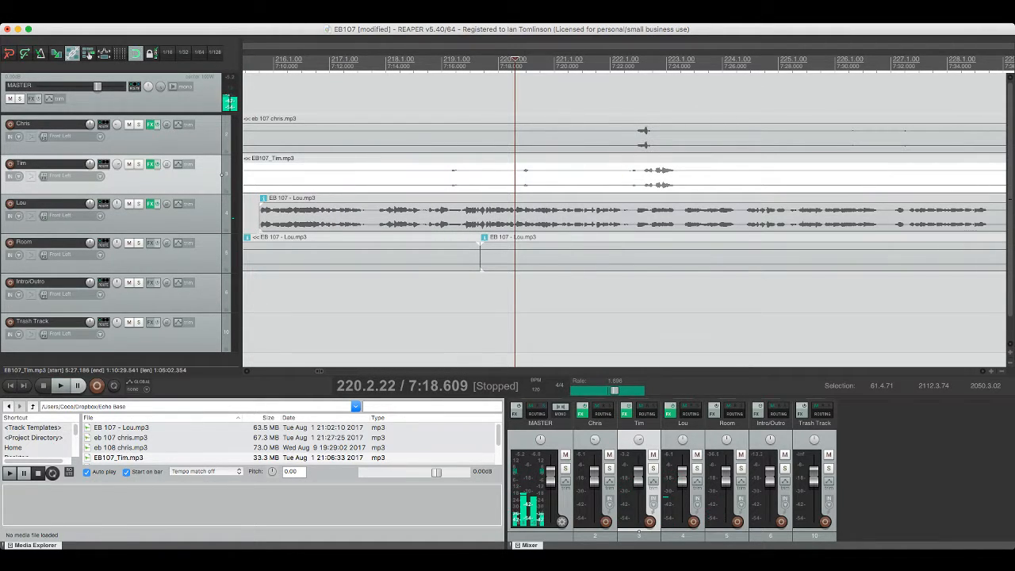
pyautogui.press('space')
pyautogui.press('space')
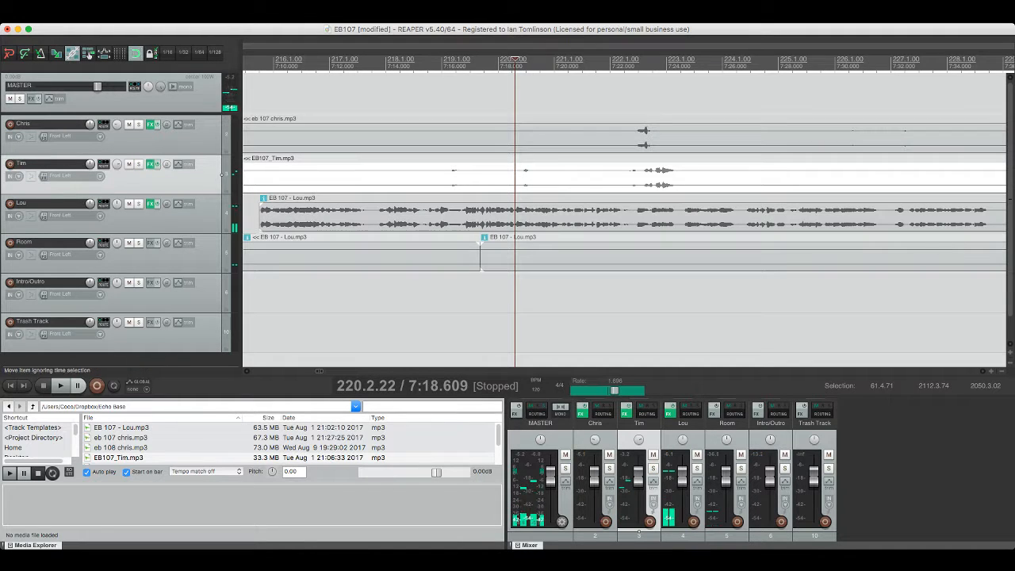
pyautogui.press('s')
pyautogui.press('space')
pyautogui.press('s')
pyautogui.press('Delete')
pyautogui.press('space')
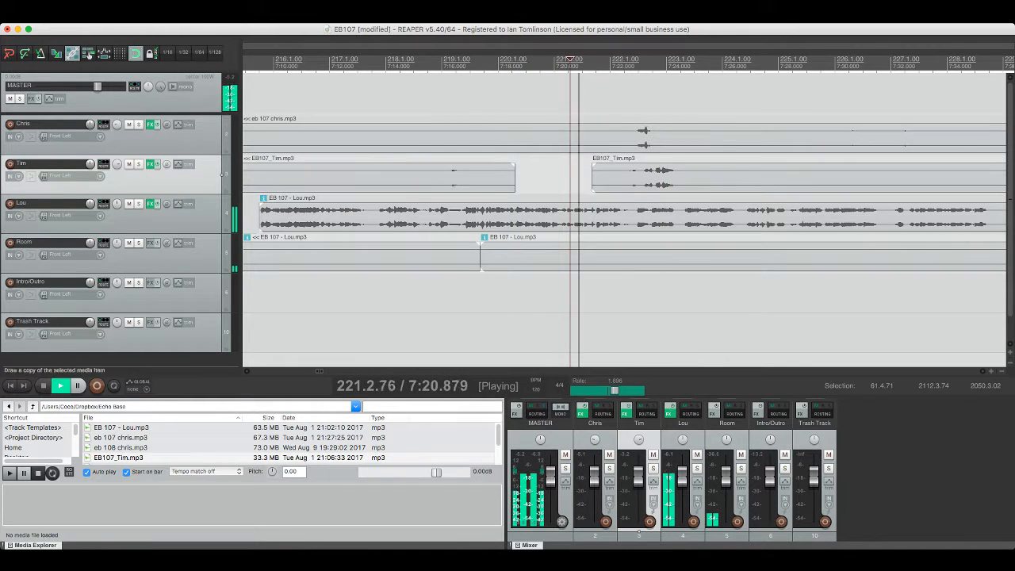
pyautogui.press('super+s')
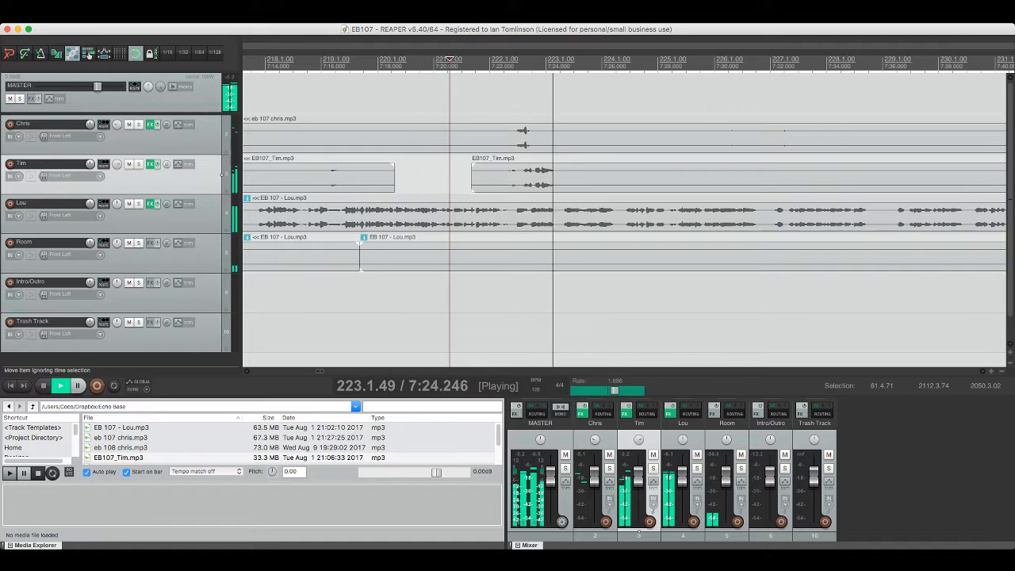
# Step: Audition the voices' overlap from about 7:22.2, set the playback rate to 1.0, replay from about 7:21.3, and save the project
pyautogui.click(494, 175)
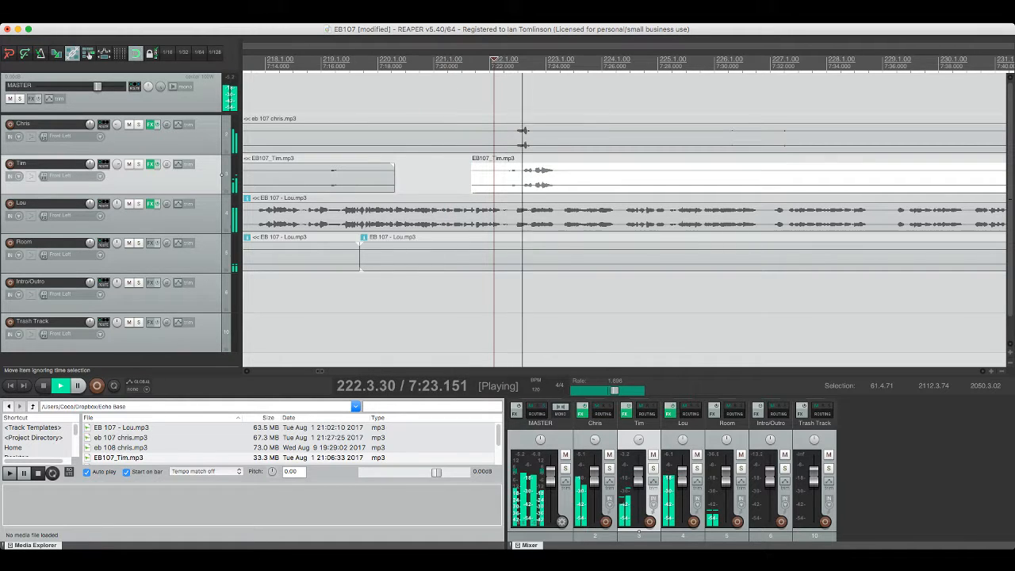
pyautogui.press('space')
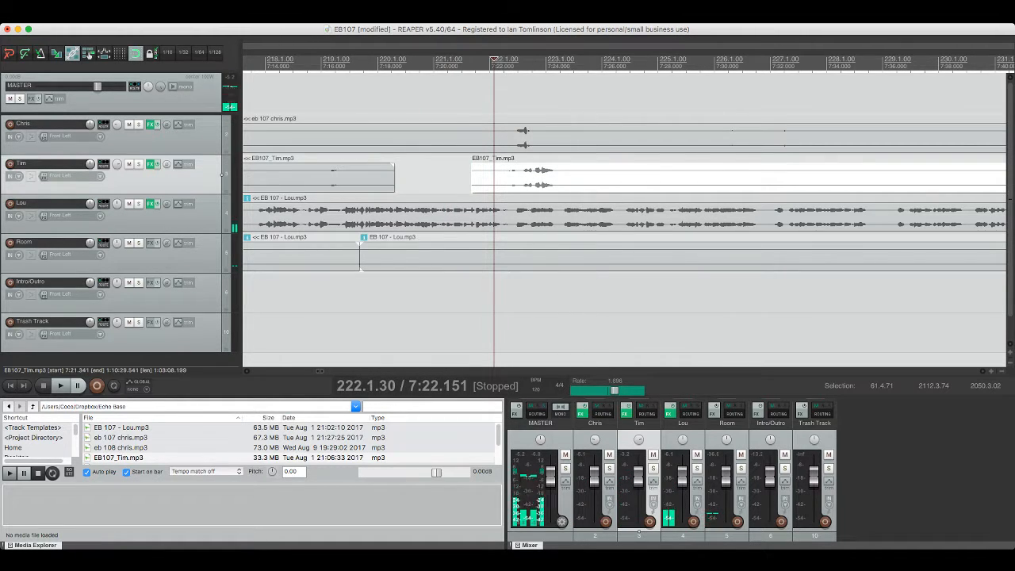
pyautogui.press('space')
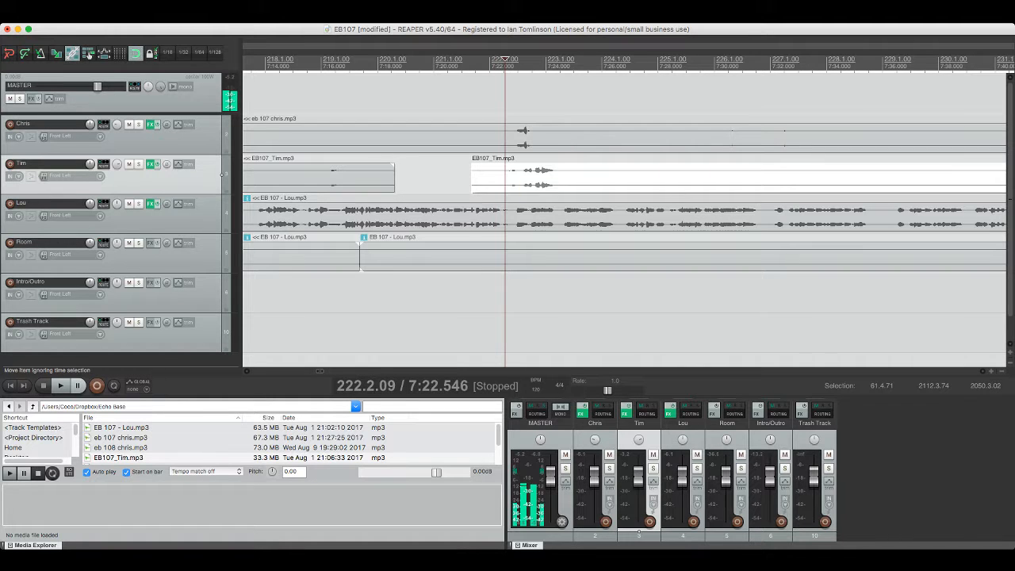
pyautogui.click(472, 174)
pyautogui.press('super+s')
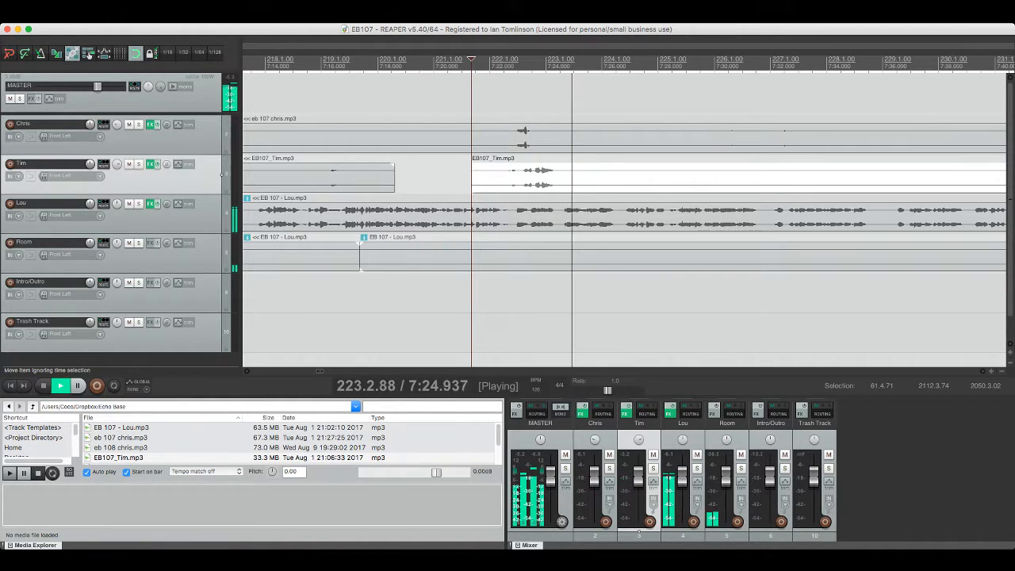
# Step: Cut the third voice's overlapping section between about 7:22.9 and 7:24.5, and play the mix from about 7:22
pyautogui.click(509, 214)
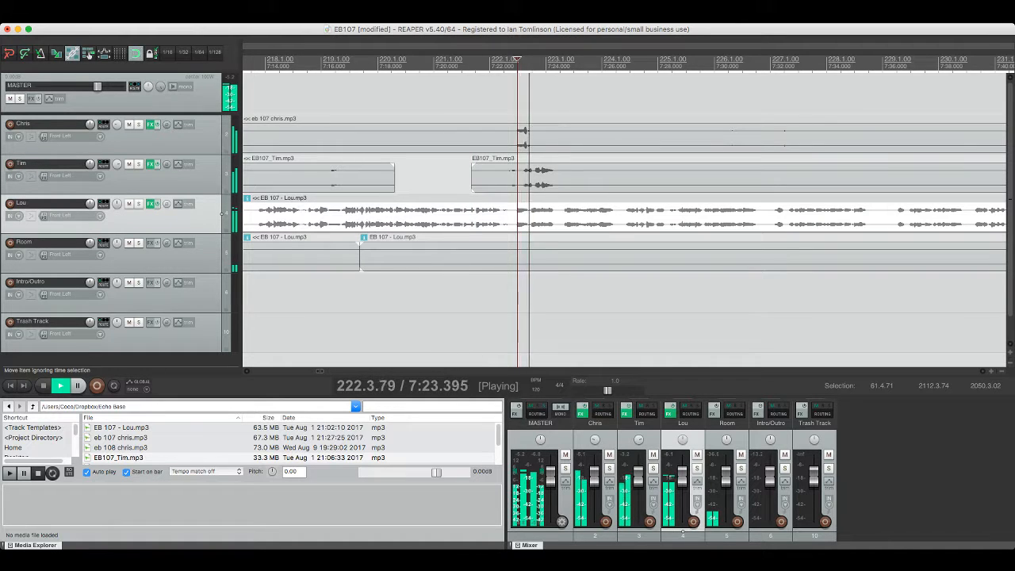
pyautogui.click(509, 214)
pyautogui.press('space')
pyautogui.click(516, 214)
pyautogui.press('s')
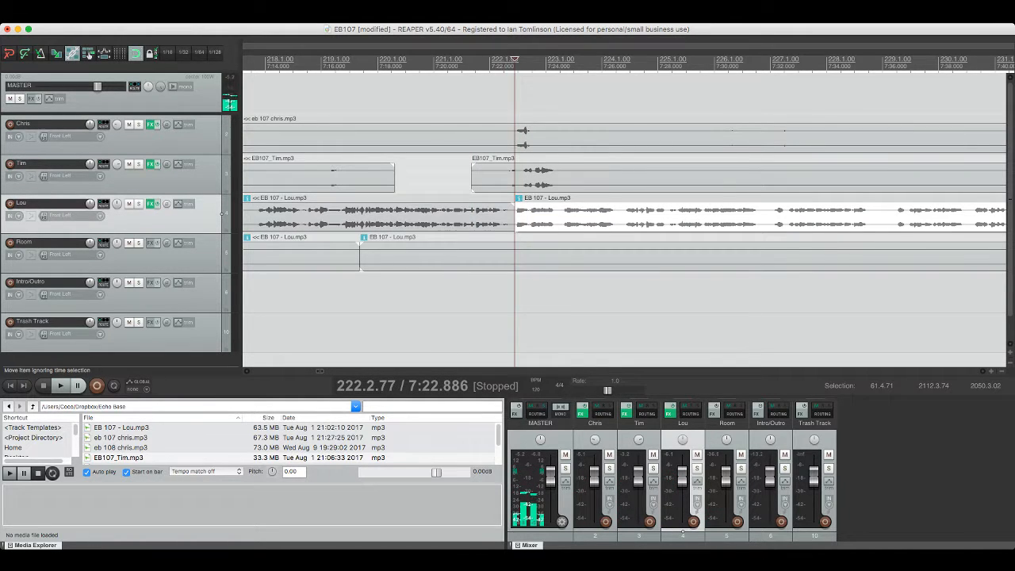
pyautogui.click(560, 214)
pyautogui.press('s')
pyautogui.click(542, 214)
pyautogui.click(491, 215)
pyautogui.press('space')
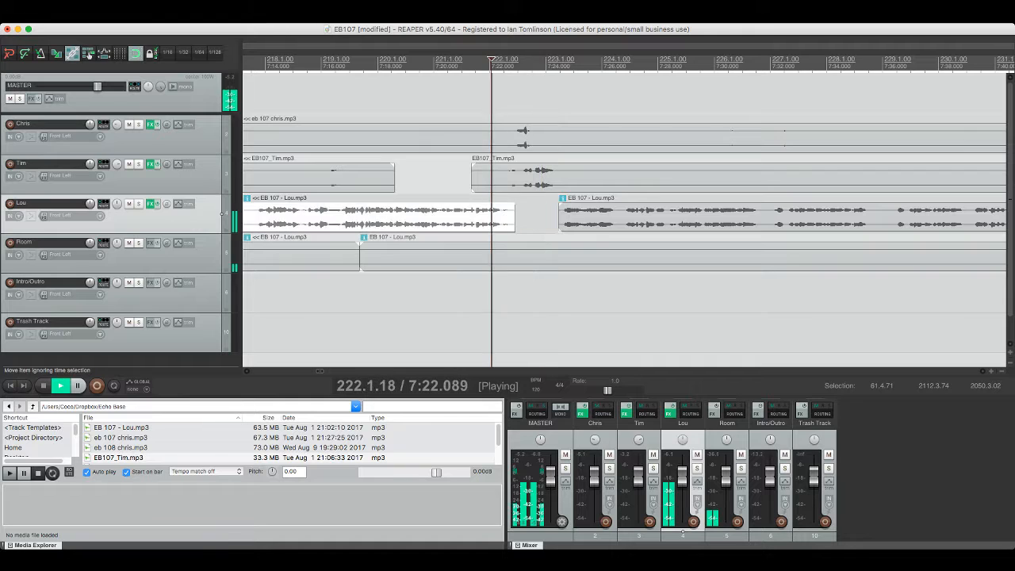
# Step: Split the track 4 clip at 7:22.252, where the phrase ends, and save the project
pyautogui.press('s')
pyautogui.press('super+s')
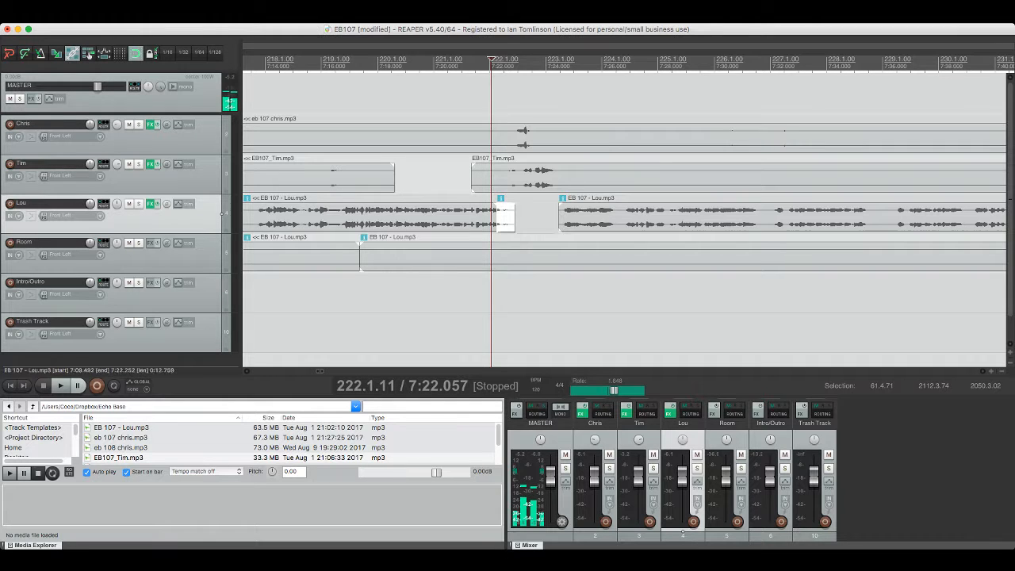
pyautogui.click(601, 215)
pyautogui.press('super+s')
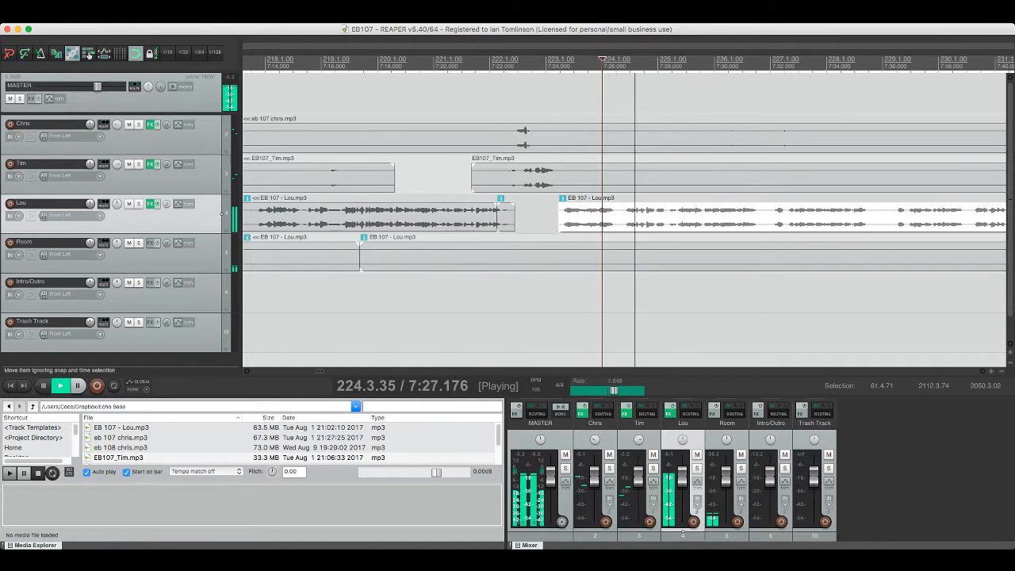
# Step: Cut out the section of the track 2 clip between about 7:30.5 and 7:32.7
pyautogui.hscroll(3, 601, 216)
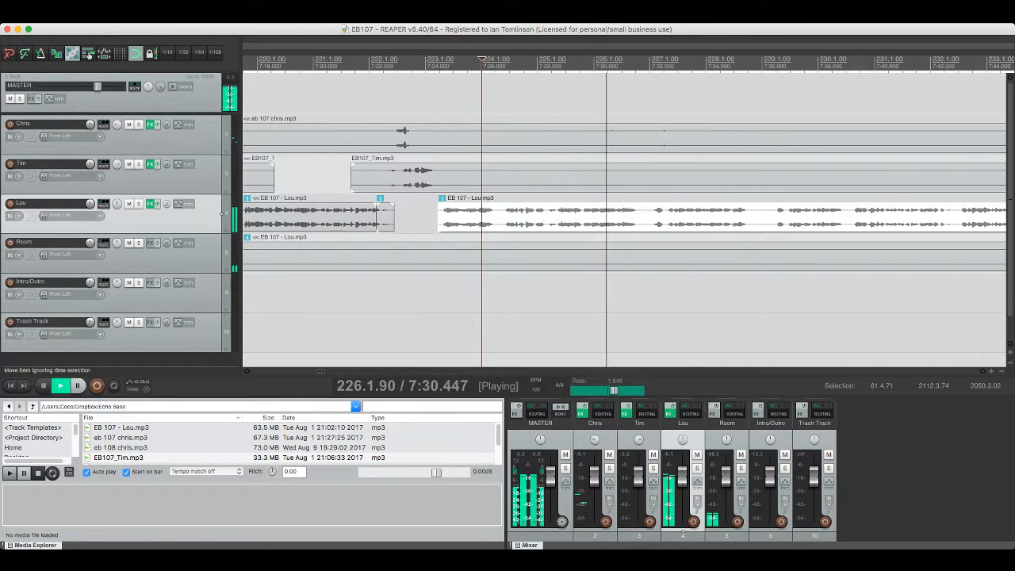
pyautogui.click(608, 138)
pyautogui.press('s')
pyautogui.click(671, 139)
pyautogui.press('s')
pyautogui.click(655, 139)
pyautogui.press('Delete')
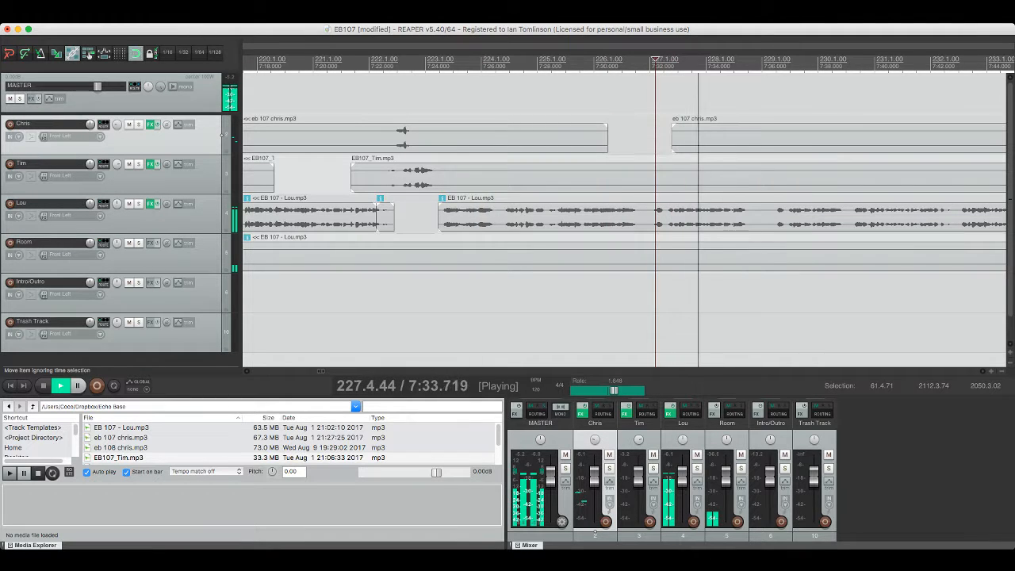
# Step: Restart playback from 7:46.282 and save the project
pyautogui.hscroll(5, 671, 159)
pyautogui.press('space')
pyautogui.click(765, 176)
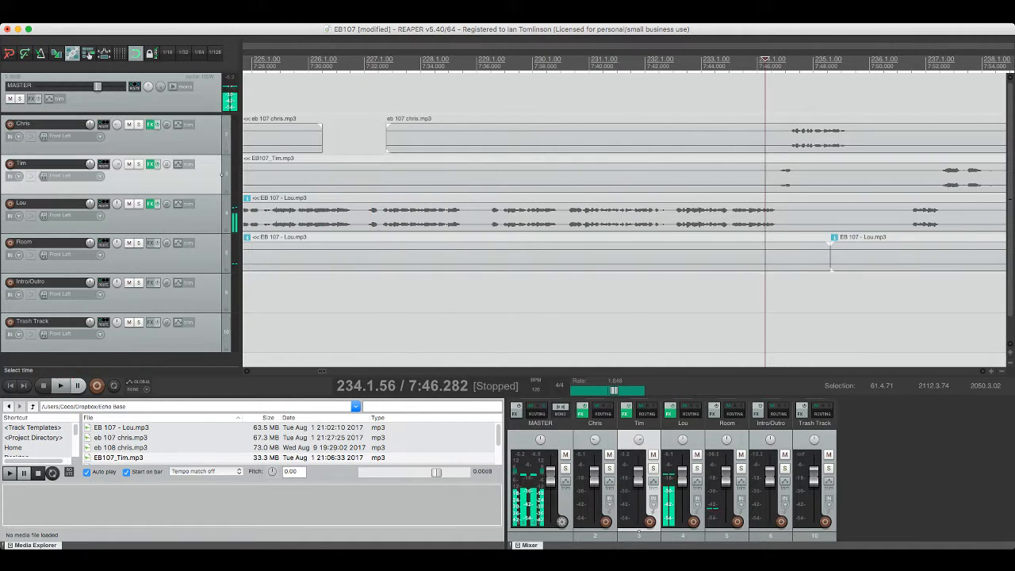
pyautogui.press('space')
pyautogui.press('super+s')
pyautogui.hscroll(8, 222, 174)
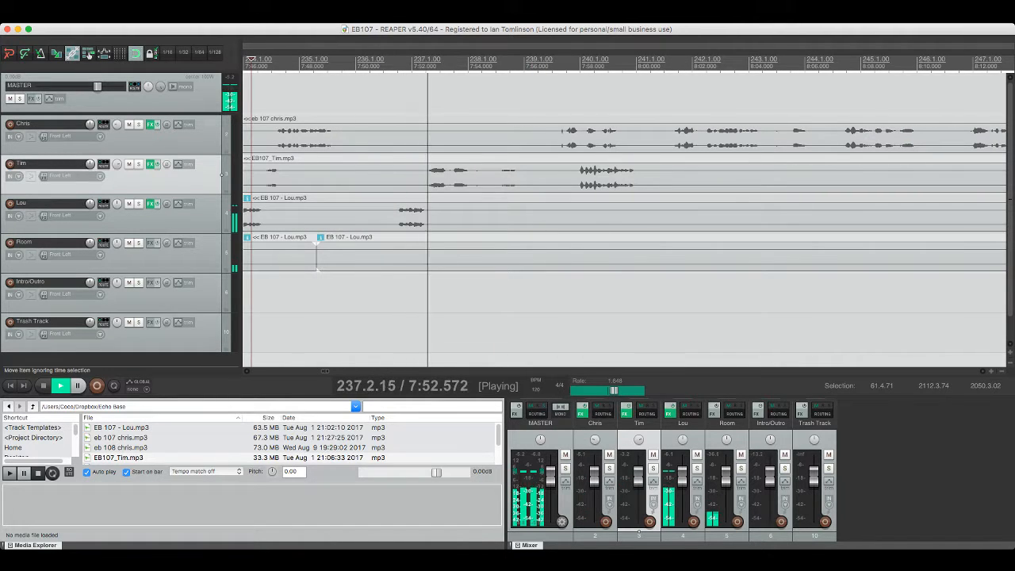
pyautogui.hscroll(1, 624, 218)
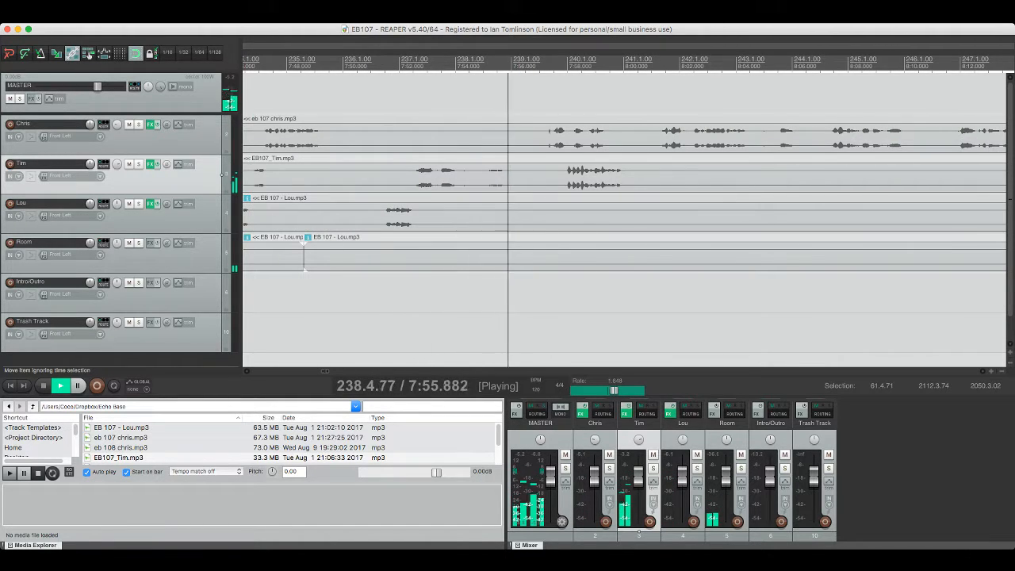
# Step: Cut the short sliver out of the track 2 clip just before the speech starting at about 7:57.4
pyautogui.click(222, 134)
pyautogui.press('s')
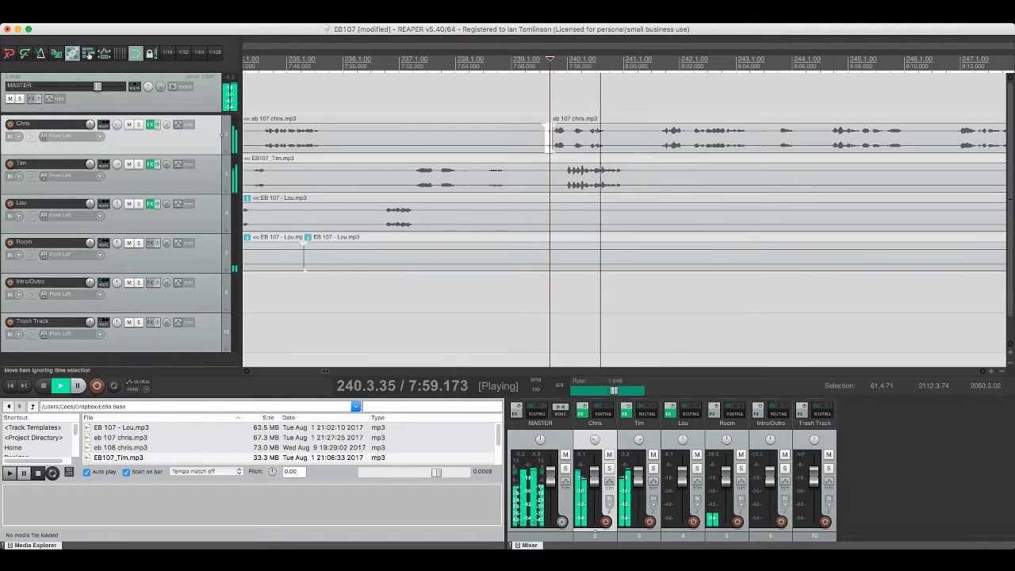
pyautogui.hscroll(3, 623, 218)
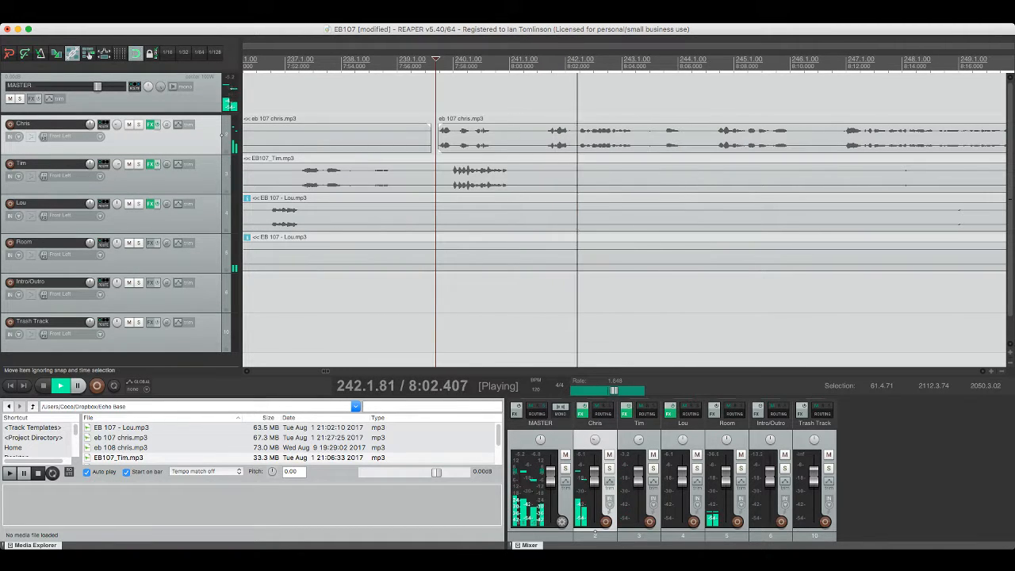
# Step: Cut out the faint noise in the track 3 clip between about 8:13.8 and 8:16
pyautogui.hscroll(1, 624, 218)
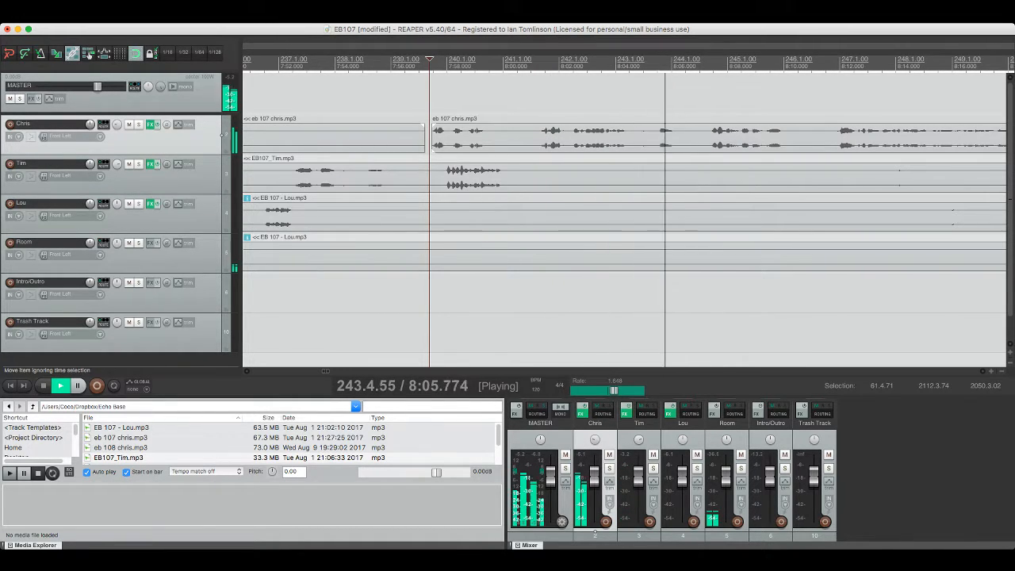
pyautogui.hscroll(4, 222, 135)
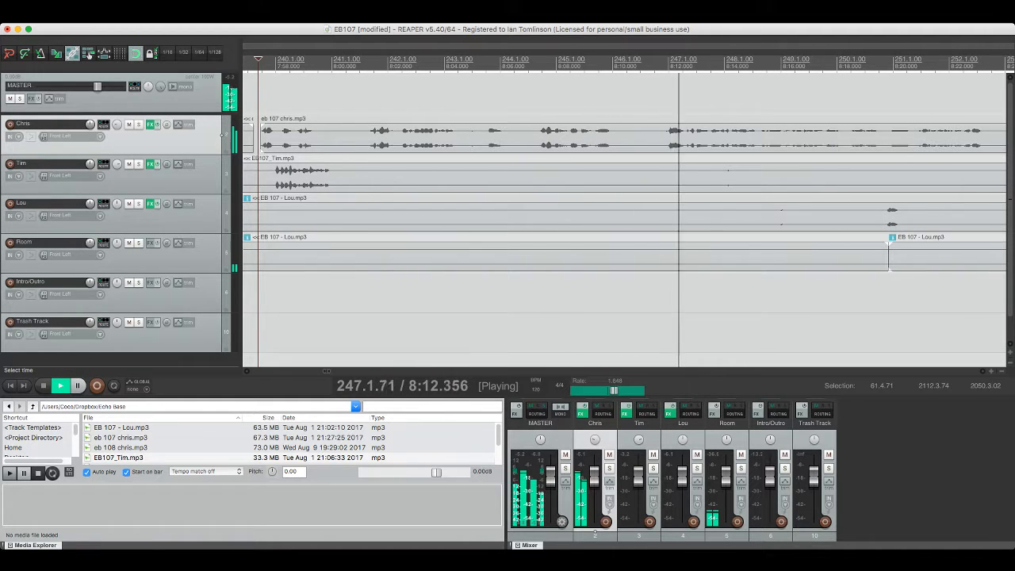
pyautogui.click(719, 178)
pyautogui.press('s')
pyautogui.click(778, 178)
pyautogui.press('s')
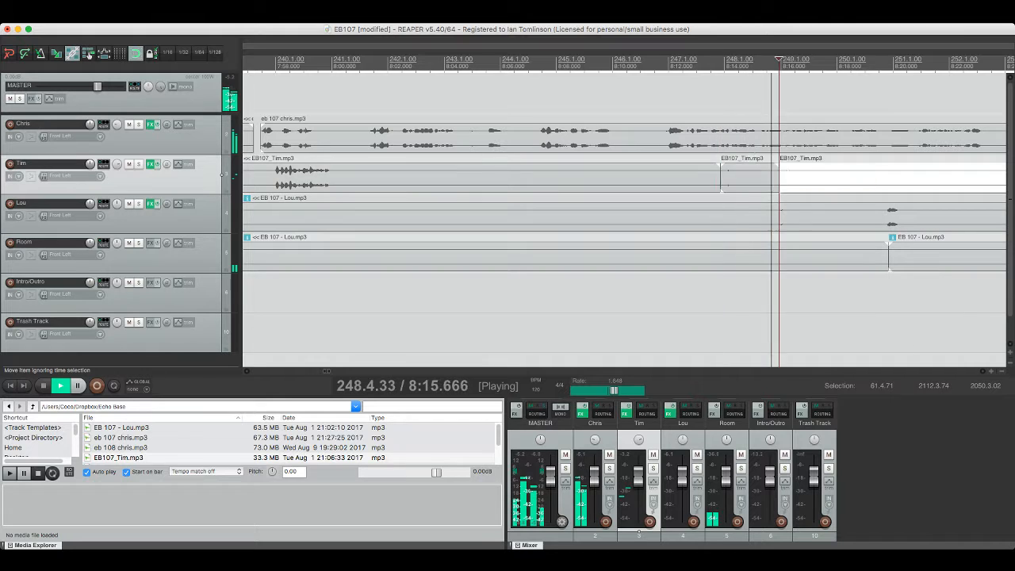
pyautogui.click(760, 177)
pyautogui.press('Delete')
# Step: Cut out the section of the track 4 clip between 8:15.743 and 8:17.665
pyautogui.click(773, 216)
pyautogui.press('s')
pyautogui.click(827, 215)
pyautogui.press('s')
pyautogui.click(813, 215)
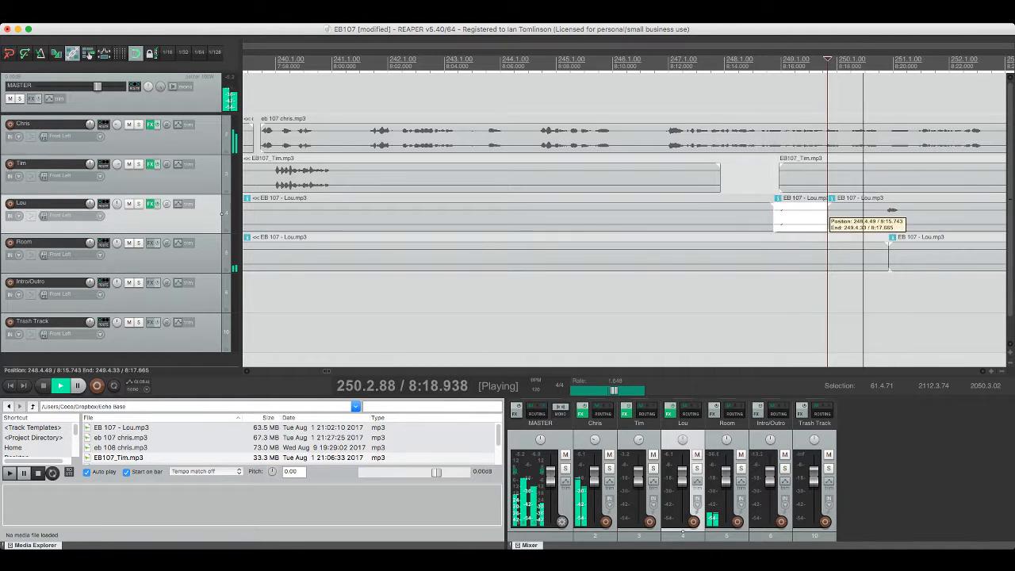
pyautogui.press('Delete')
# Step: Toggle the mute on track 4 on and off to compare the playback with and without it
pyautogui.press('F5')
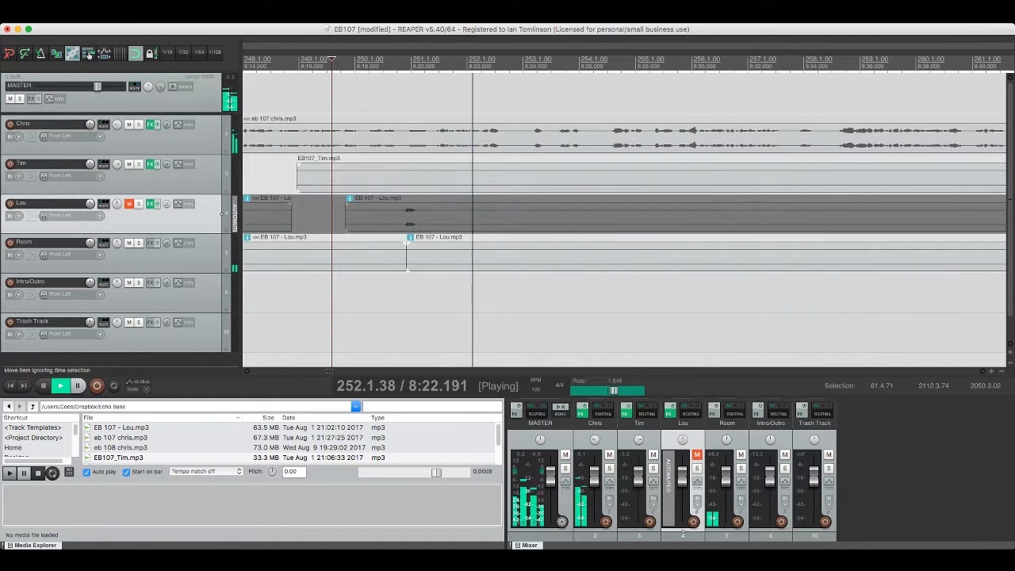
pyautogui.press('space')
pyautogui.press('F5')
pyautogui.press('F5')
pyautogui.press('F5')
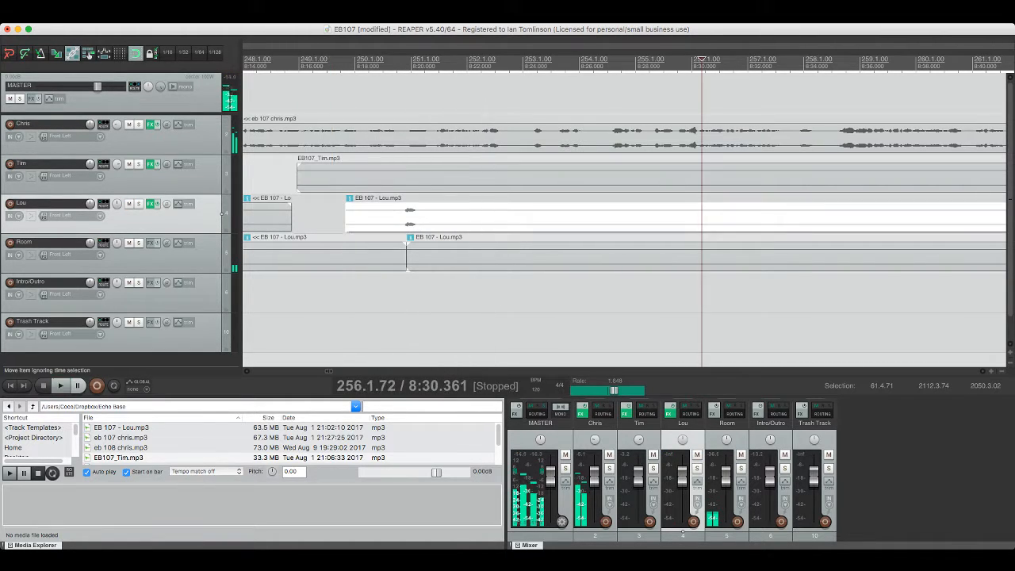
# Step: Save the project and listen to the passage from 8:30.361 onward
pyautogui.press('super+s')
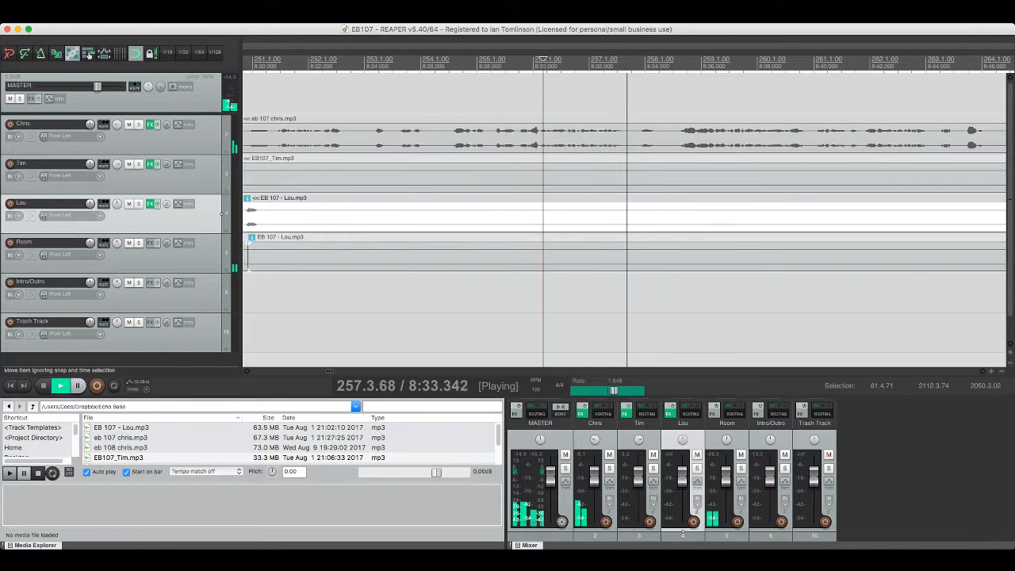
pyautogui.hscroll(6, 624, 214)
pyautogui.hscroll(3, 624, 214)
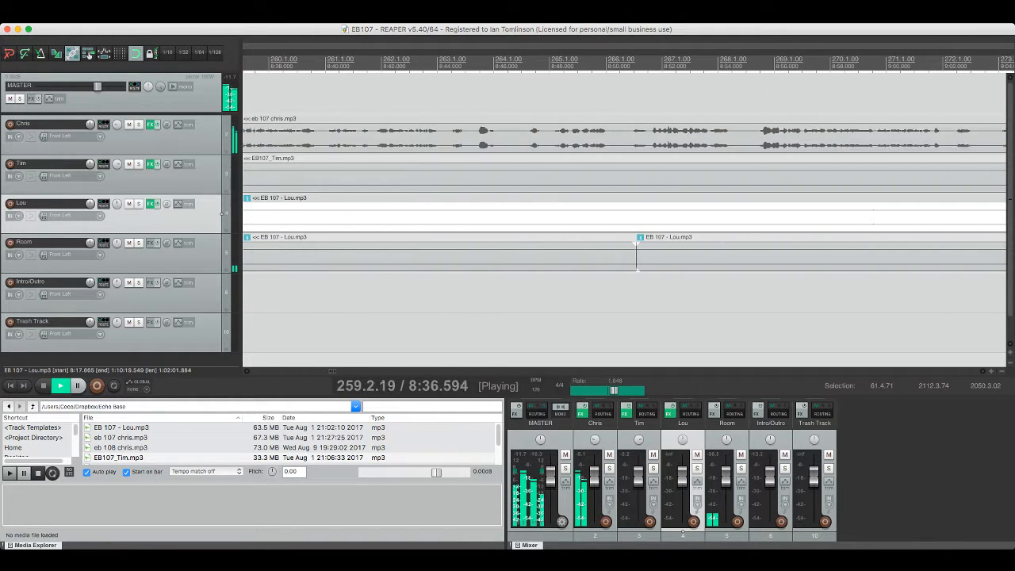
pyautogui.hscroll(-2, 624, 214)
pyautogui.press('space')
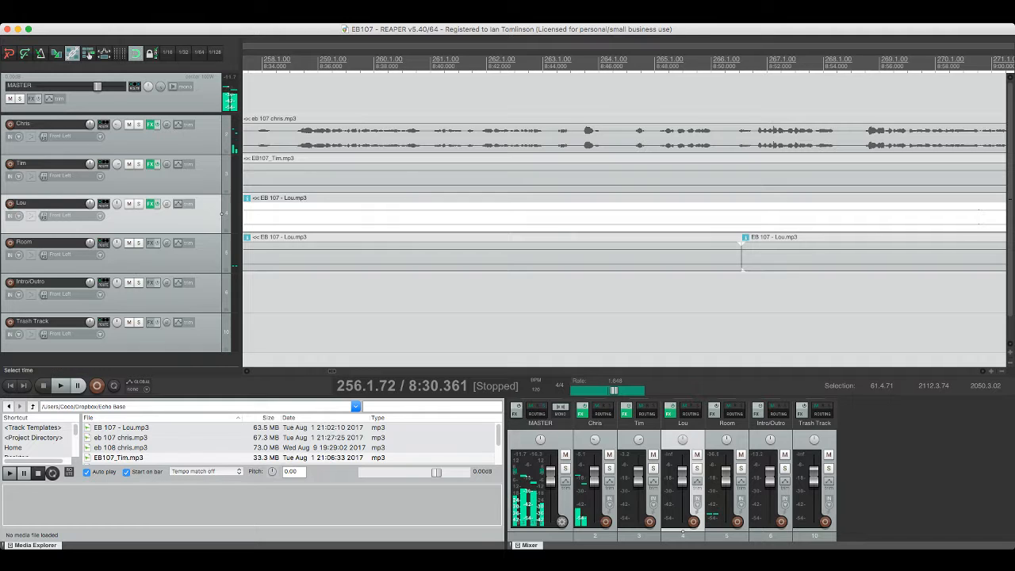
# Step: Check the passage at 8:33.545 on track 2 and resume playback from about 8:54.3
pyautogui.click(222, 135)
pyautogui.press('space')
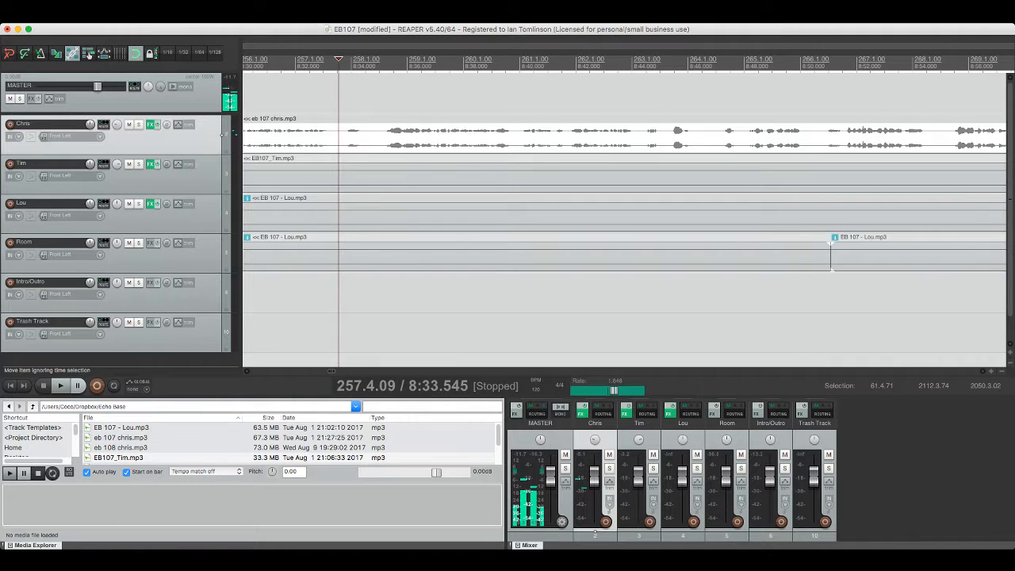
pyautogui.hscroll(3, 764, 176)
pyautogui.click(763, 176)
pyautogui.press('space')
pyautogui.hscroll(2, 763, 176)
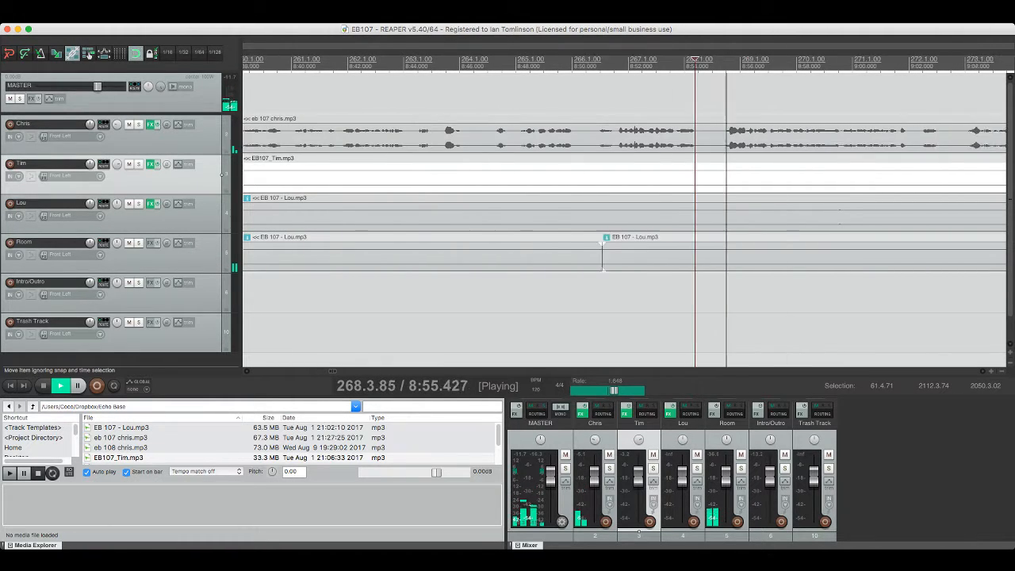
# Step: Cut out the section with faint noises in the track 4 clip between about 9:08 and 9:13
pyautogui.hscroll(5, 690, 216)
pyautogui.moveTo(689, 215); pyautogui.dragTo(691, 215)
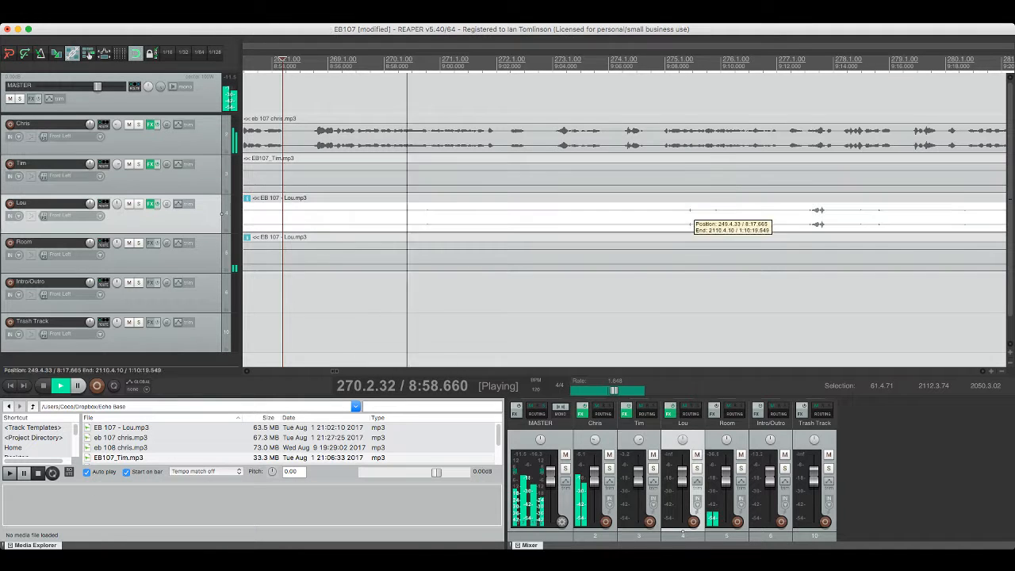
pyautogui.click(679, 214)
pyautogui.click(805, 214)
pyautogui.press('s')
pyautogui.click(759, 214)
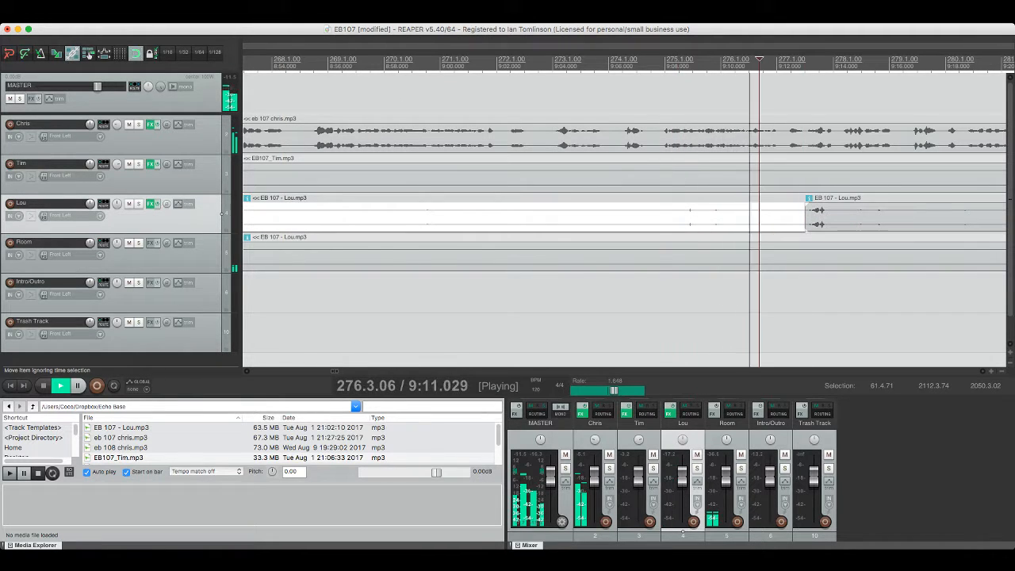
pyautogui.press('s')
pyautogui.press('Delete')
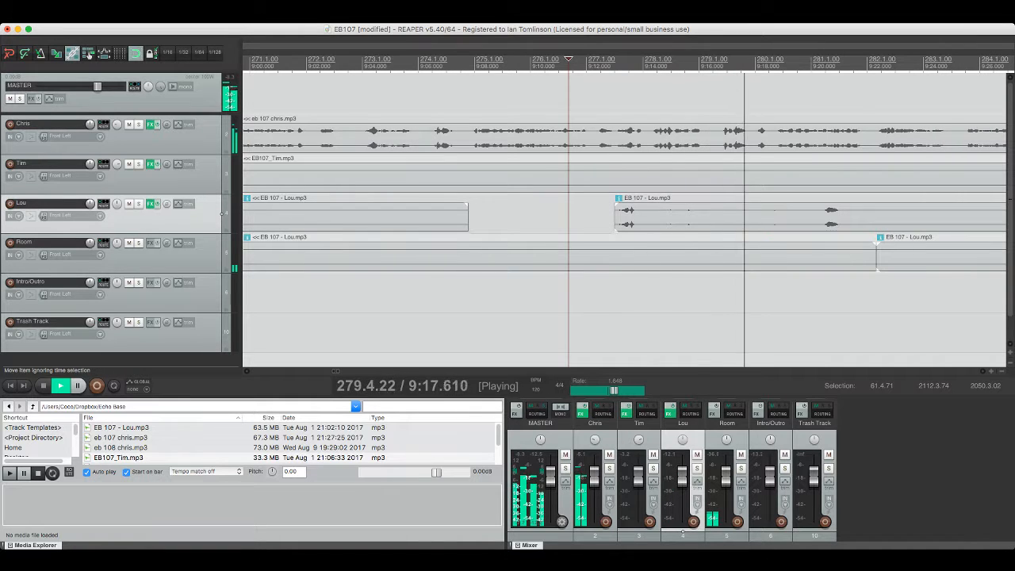
# Step: Cut out the section of the track 4 clip between about 9:14.8 and 9:16.4
pyautogui.click(664, 209)
pyautogui.press('s')
pyautogui.click(709, 209)
pyautogui.press('s')
pyautogui.click(693, 211)
pyautogui.press('Delete')
# Step: Trim the start of the following track 4 clip forward to 9:19.414 and save the project
pyautogui.hscroll(1, 693, 211)
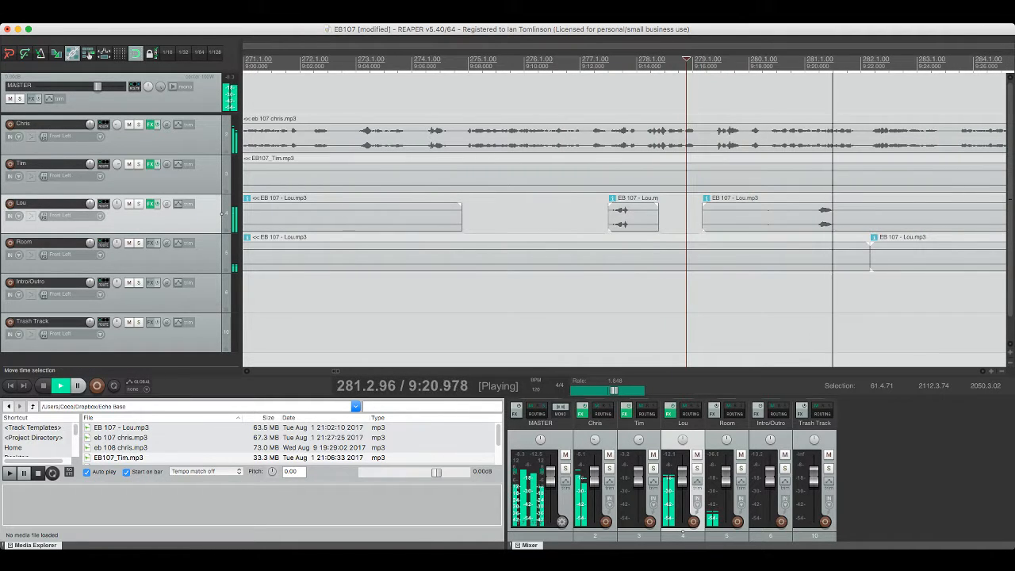
pyautogui.moveTo(702, 216); pyautogui.dragTo(787, 215)
pyautogui.hscroll(8, 788, 215)
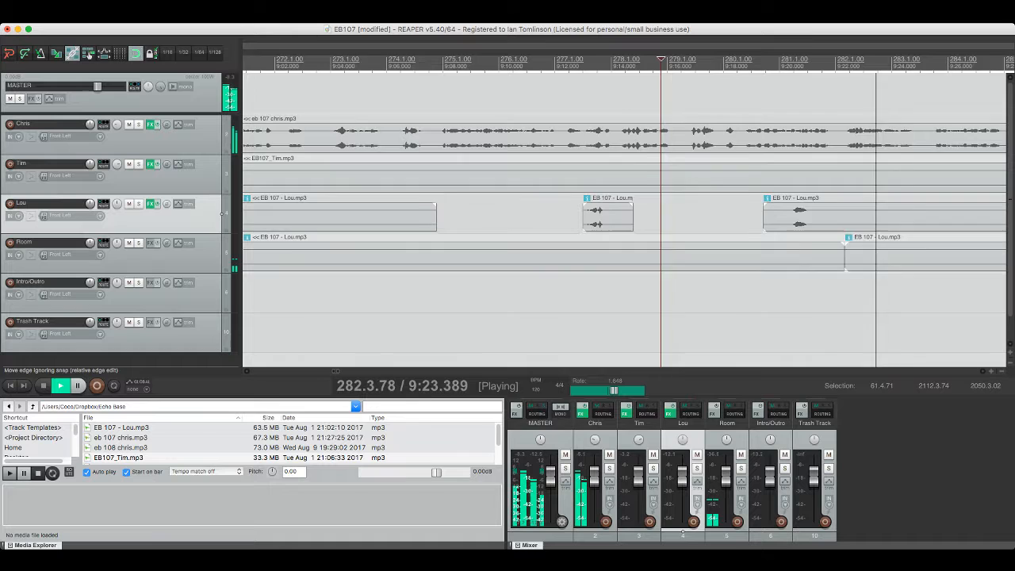
pyautogui.click(701, 210)
pyautogui.press('super+s')
# Step: Cut out the faint noises in the track 4 clip between about 9:32.7 and 9:44.3
pyautogui.click(717, 210)
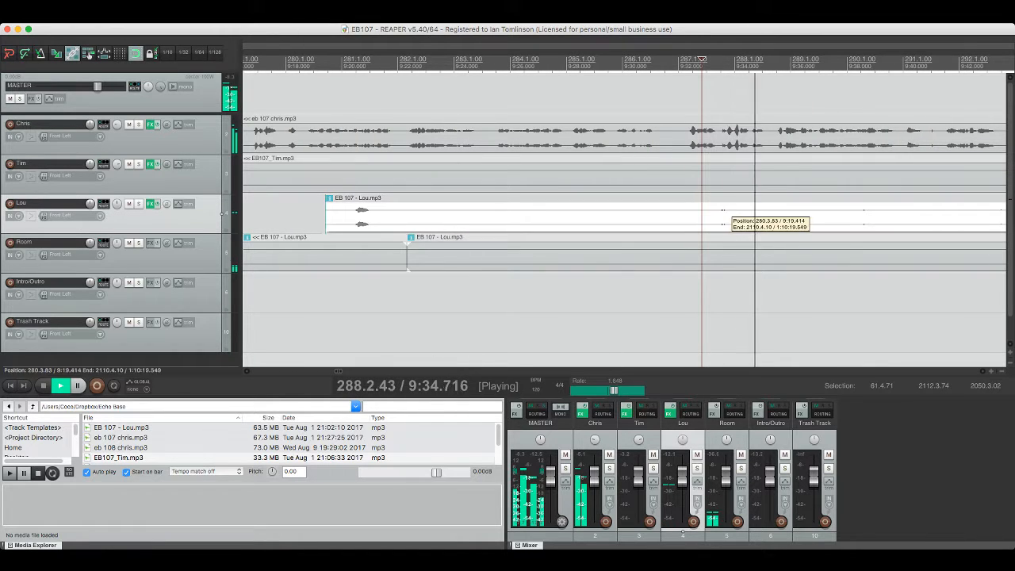
pyautogui.hscroll(5, 716, 210)
pyautogui.click(801, 208)
pyautogui.press('s')
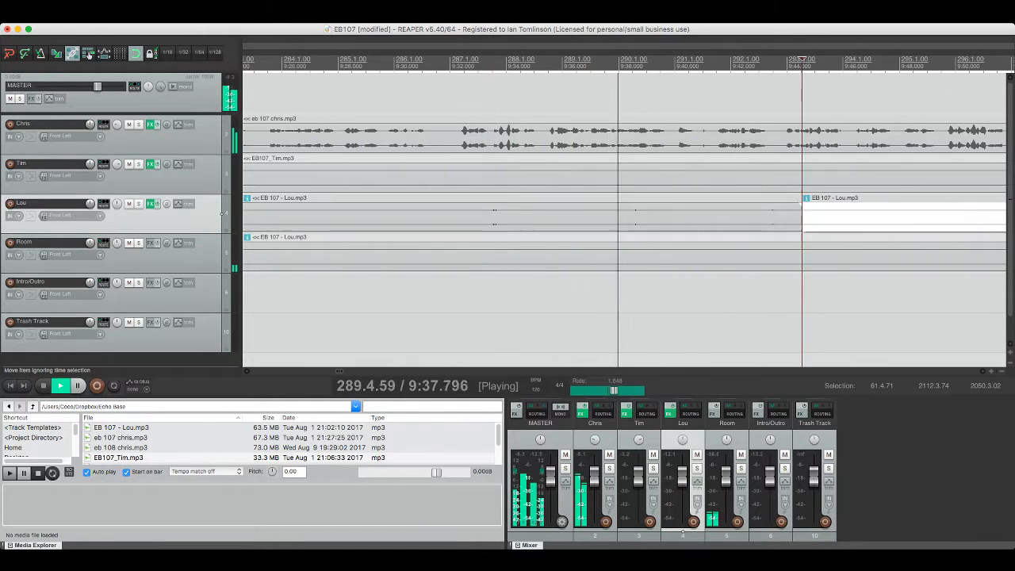
pyautogui.click(473, 210)
pyautogui.press('s')
pyautogui.click(506, 210)
pyautogui.press('Delete')
# Step: Jump playback to about 9:55.1 on the next track 4 clip and save the project
pyautogui.hscroll(6, 506, 210)
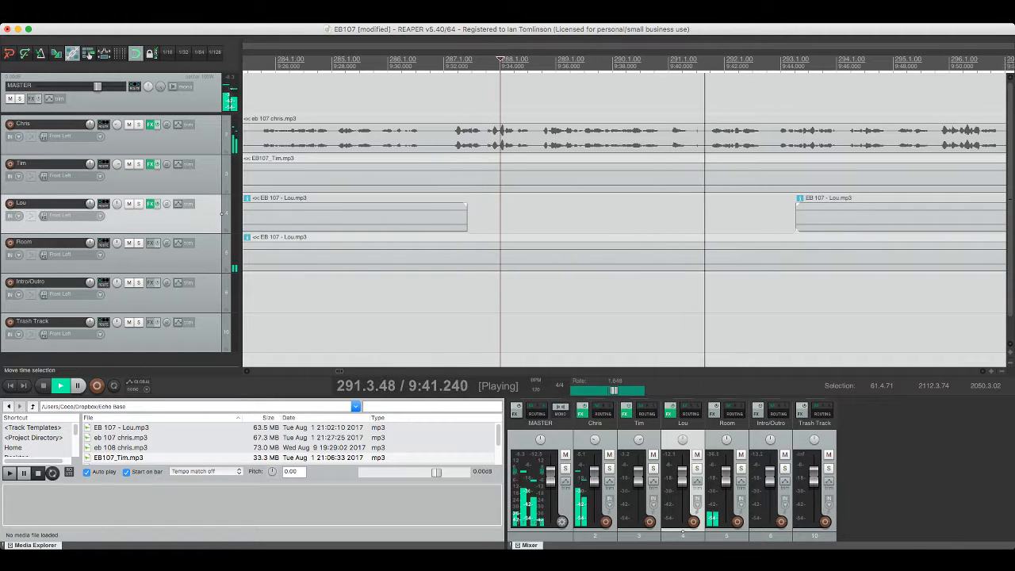
pyautogui.click(826, 210)
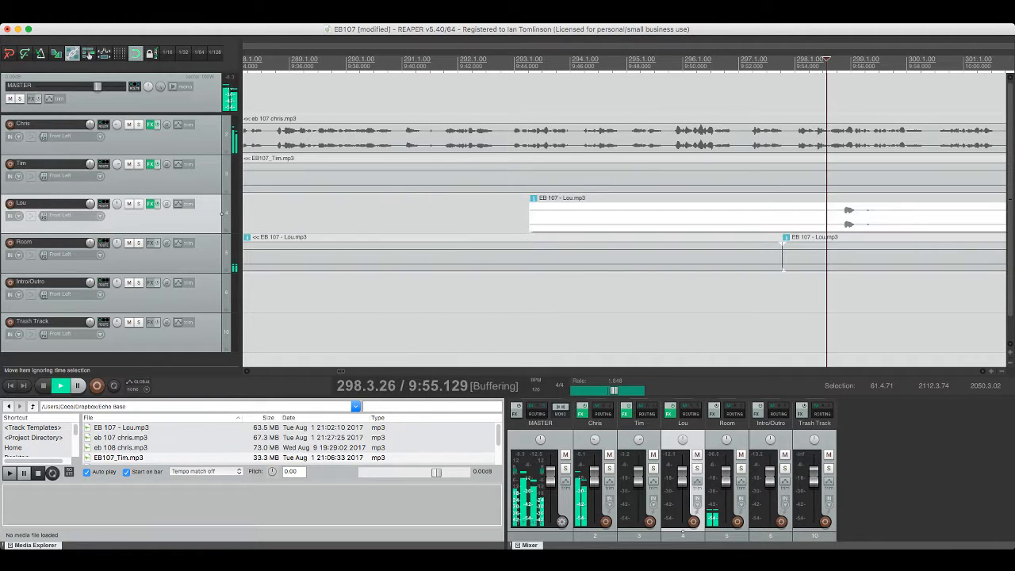
pyautogui.press('super+s')
# Step: Cut out the section of the track 4 clip between about 10:02 and 10:05.5 and save the project
pyautogui.hscroll(5, 826, 210)
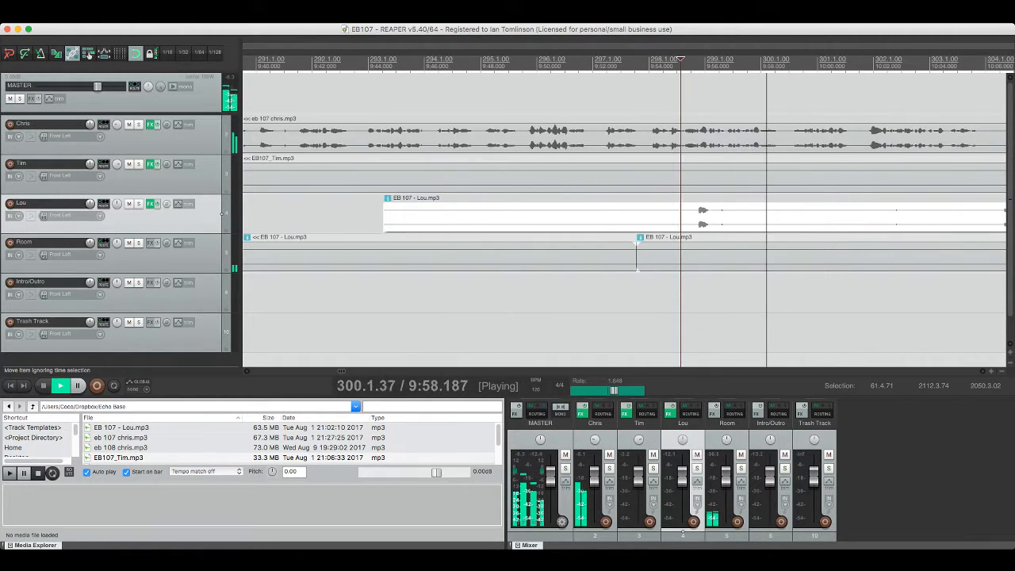
pyautogui.press('s')
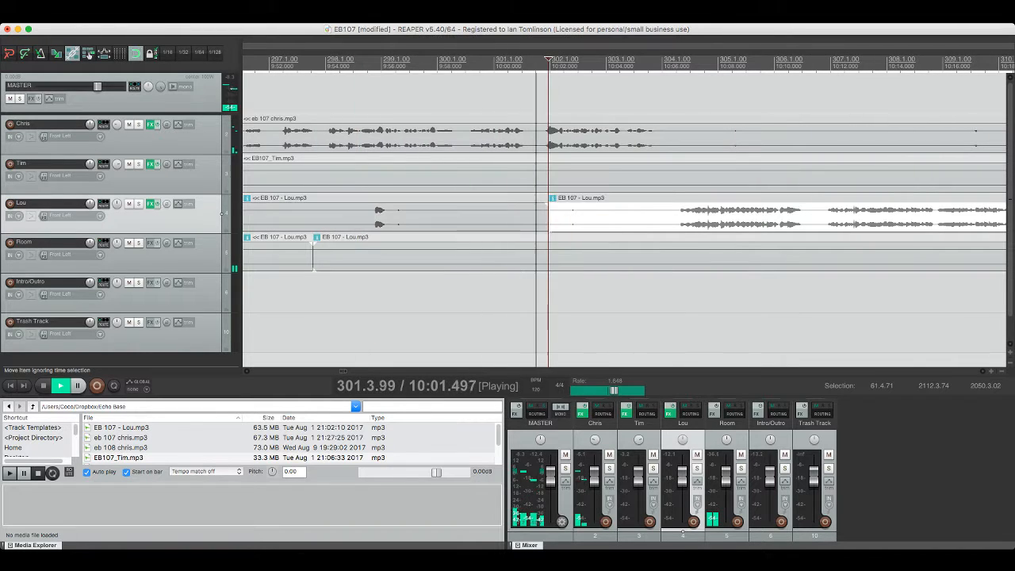
pyautogui.click(650, 210)
pyautogui.press('s')
pyautogui.click(608, 210)
pyautogui.press('Delete')
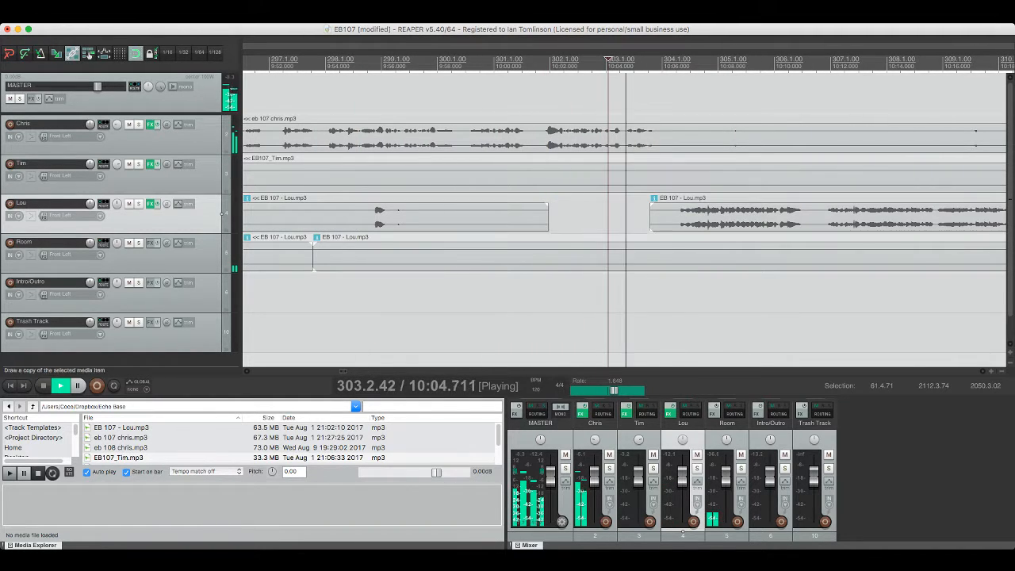
pyautogui.press('super+s')
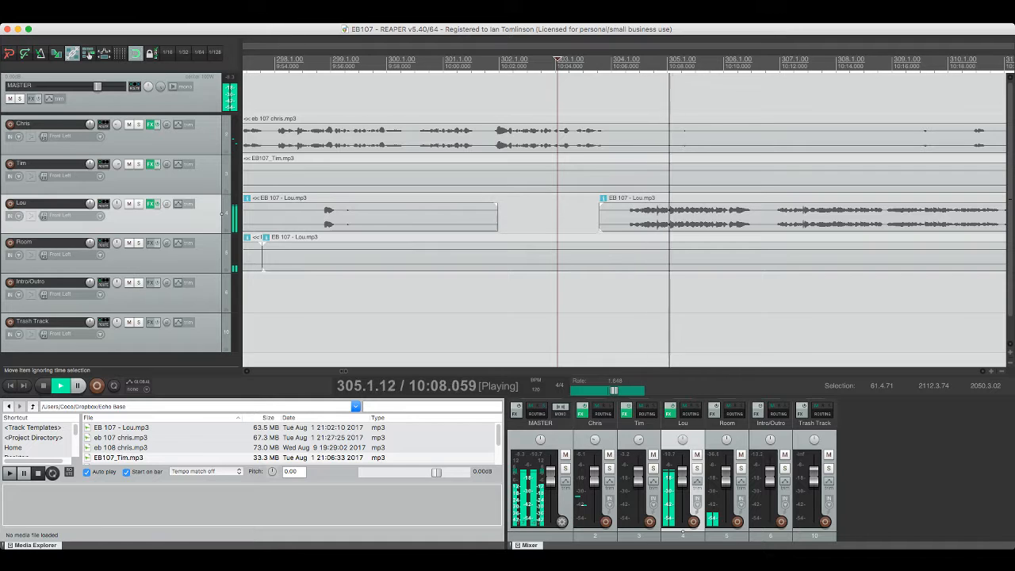
# Step: Cut out the section of the track 2 clip between about 10:08.1 and 10:18.6 and save the project
pyautogui.click(671, 138)
pyautogui.press('s')
pyautogui.click(921, 137)
pyautogui.press('space')
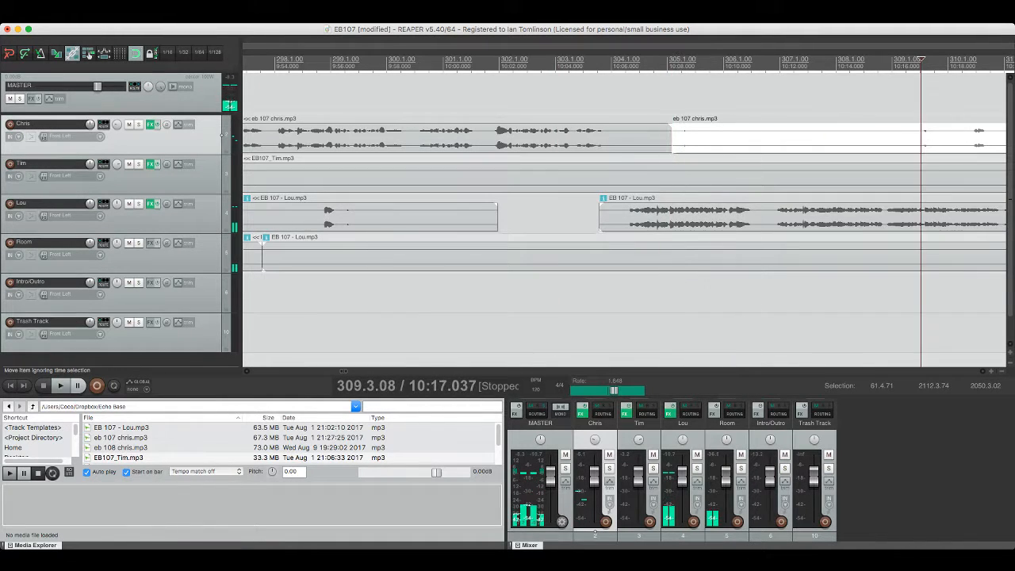
pyautogui.press('space')
pyautogui.click(966, 132)
pyautogui.press('s')
pyautogui.click(901, 133)
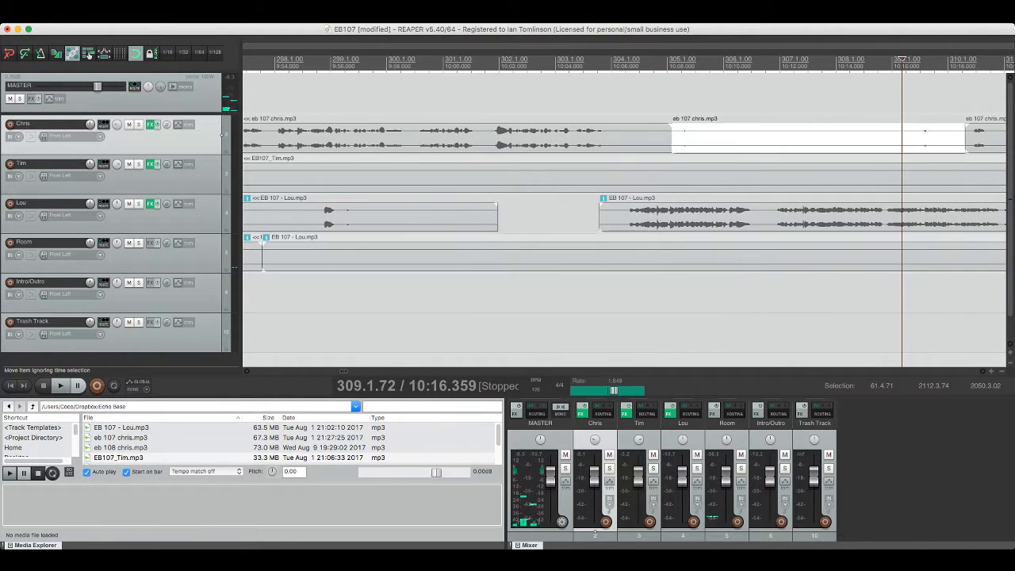
pyautogui.press('Delete')
pyautogui.press('space')
pyautogui.press('super+s')
# Step: Play back the track 2 clip from about 10:32.3, save the project, and move playback on to 10:53.2
pyautogui.hscroll(8, 625, 214)
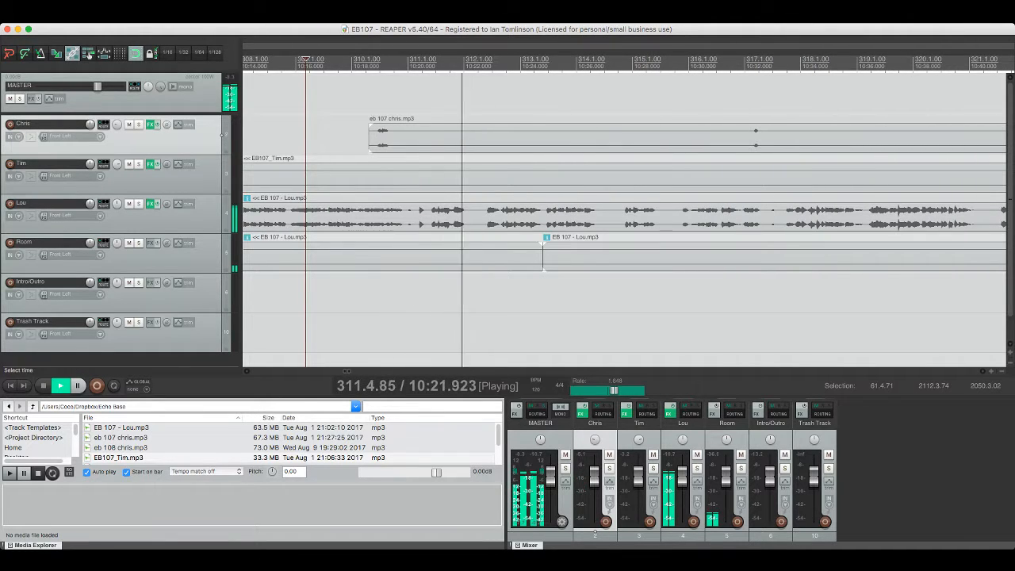
pyautogui.click(754, 134)
pyautogui.press('super+s')
pyautogui.hscroll(5, 754, 133)
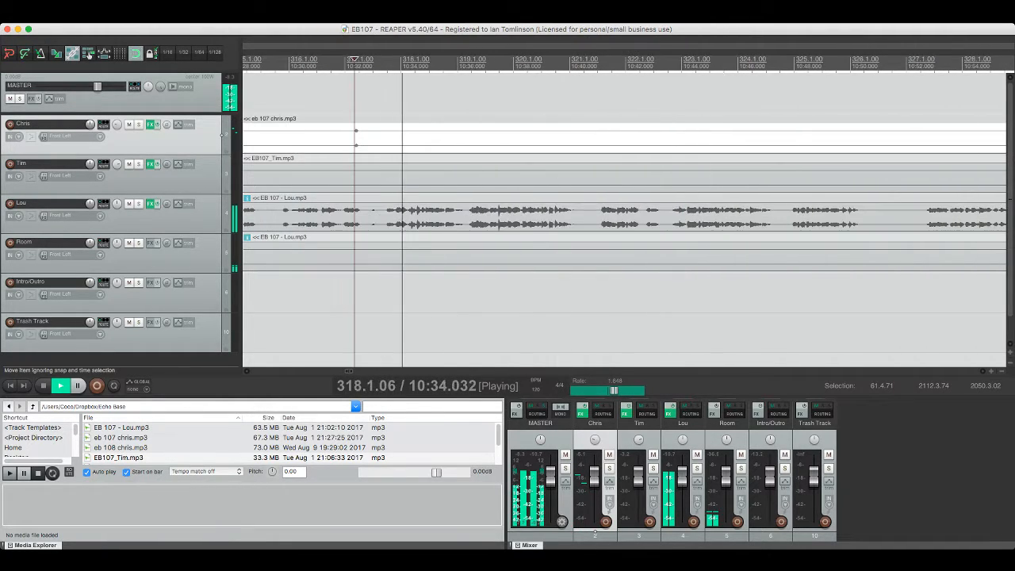
pyautogui.hscroll(1, 755, 133)
pyautogui.click(857, 133)
pyautogui.scroll(-1, 857, 133)
pyautogui.press('space')
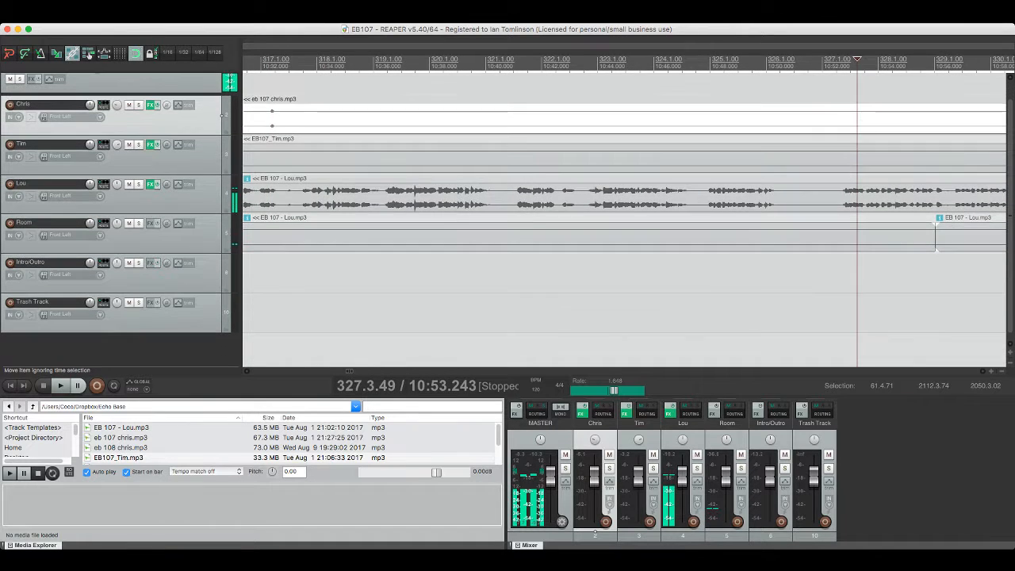
# Step: Listen to the track 3 clip from about 11:09.7 and 11:10.3, and to the track 4 clip from the same spot
pyautogui.hscroll(15, 935, 237)
pyautogui.click(583, 154)
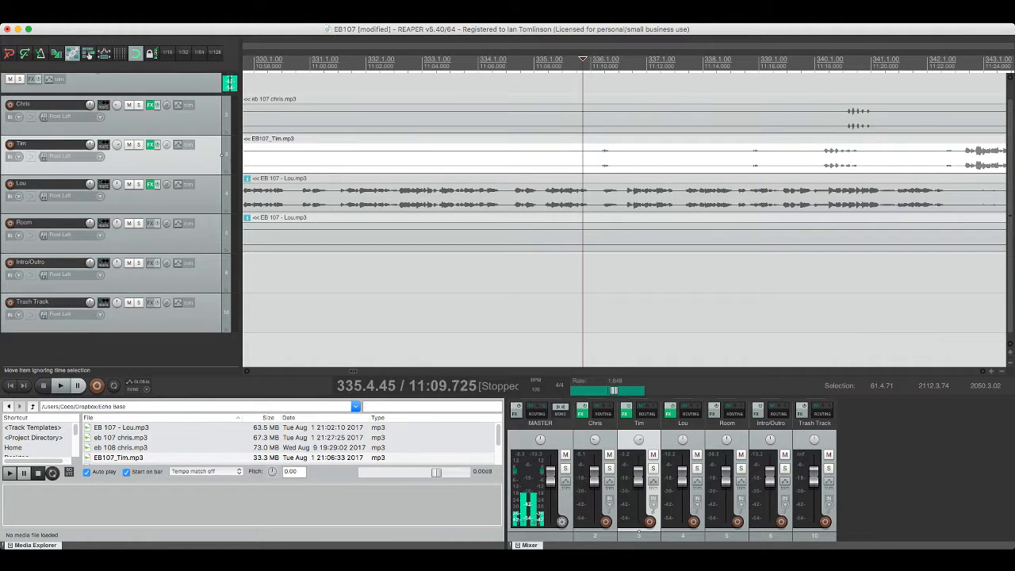
pyautogui.press('space')
pyautogui.hscroll(1, 583, 153)
pyautogui.hscroll(2, 623, 214)
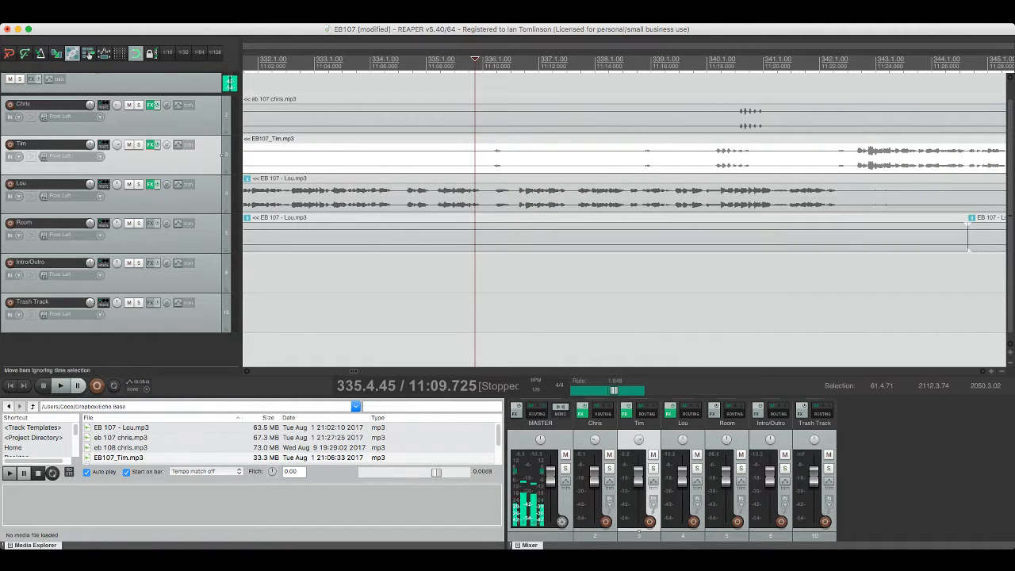
pyautogui.click(490, 153)
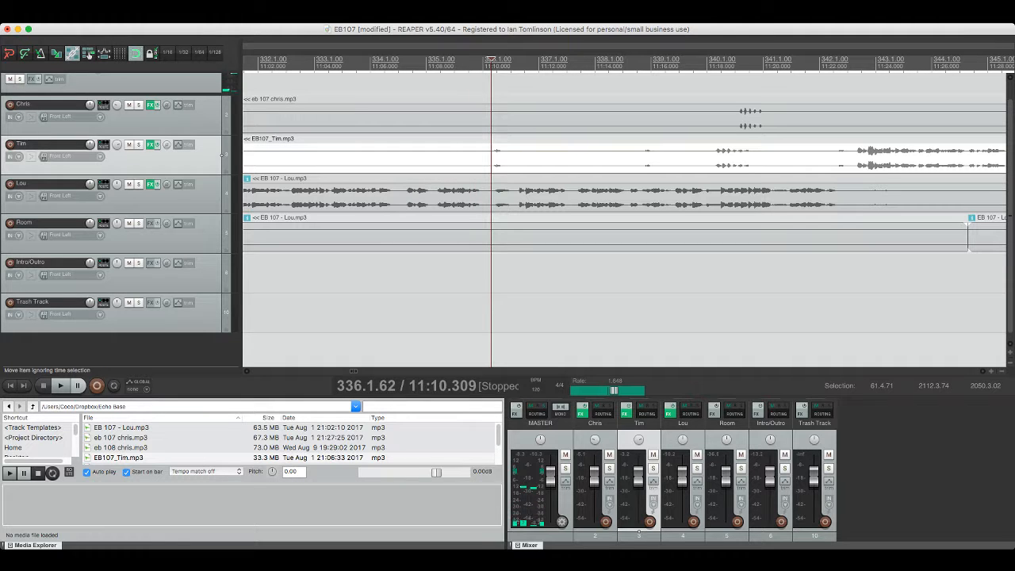
pyautogui.press('space')
pyautogui.click(493, 192)
pyautogui.press('space')
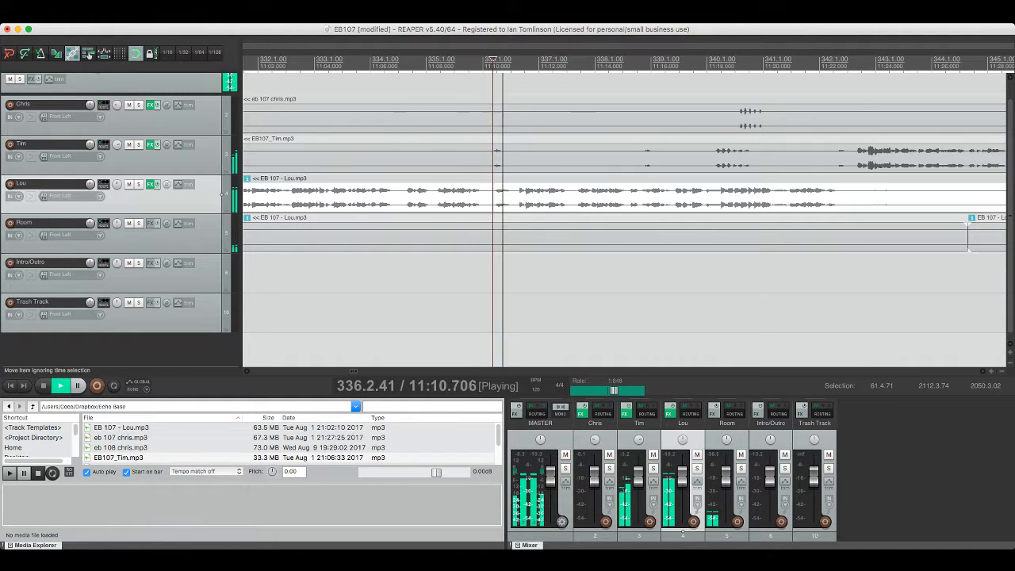
# Step: Cut out the short noise in the track 4 clip between about 11:10.4 and 11:11.2 and save the project
pyautogui.press('space')
pyautogui.click(507, 191)
pyautogui.click(516, 192)
pyautogui.press('s')
pyautogui.click(494, 192)
pyautogui.press('s')
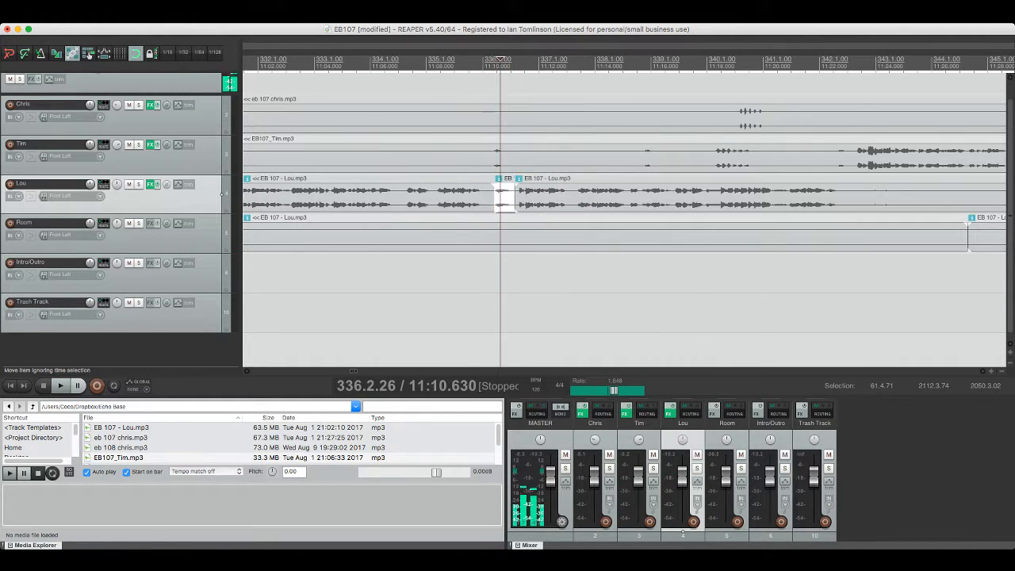
pyautogui.click(468, 191)
pyautogui.press('space')
pyautogui.press('super+s')
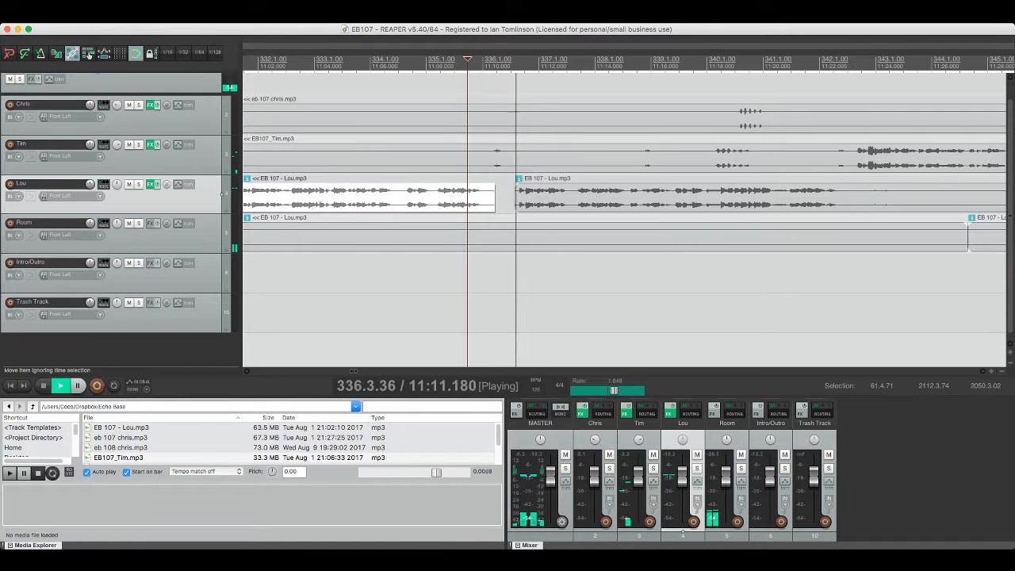
# Step: Listen to the track 3 clip from about 11:15.4 and again from 11:15.6, saving the project in between
pyautogui.hscroll(1, 522, 180)
pyautogui.hscroll(1, 520, 173)
pyautogui.click(518, 149)
pyautogui.press('super+s')
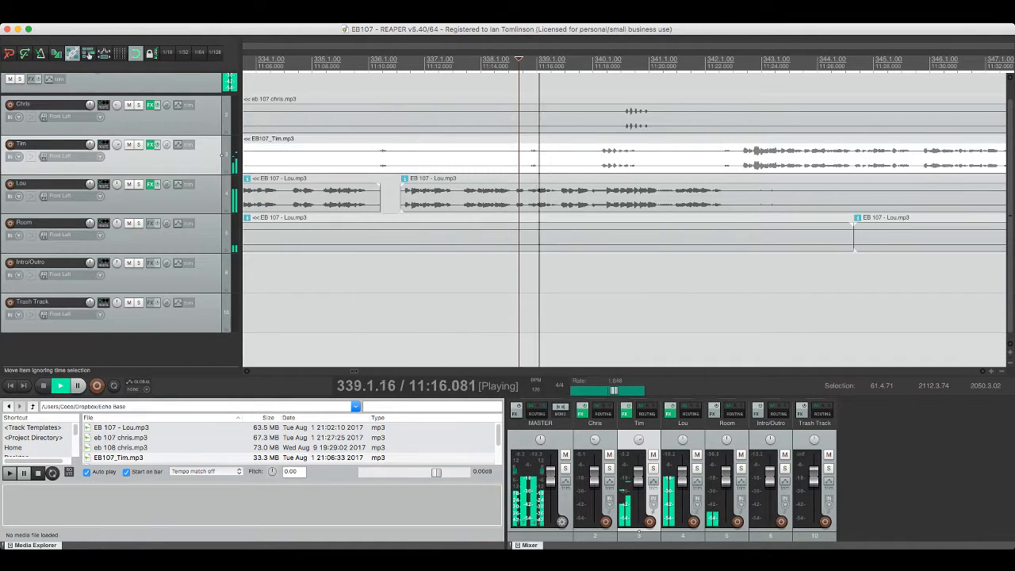
pyautogui.click(525, 149)
pyautogui.press('space')
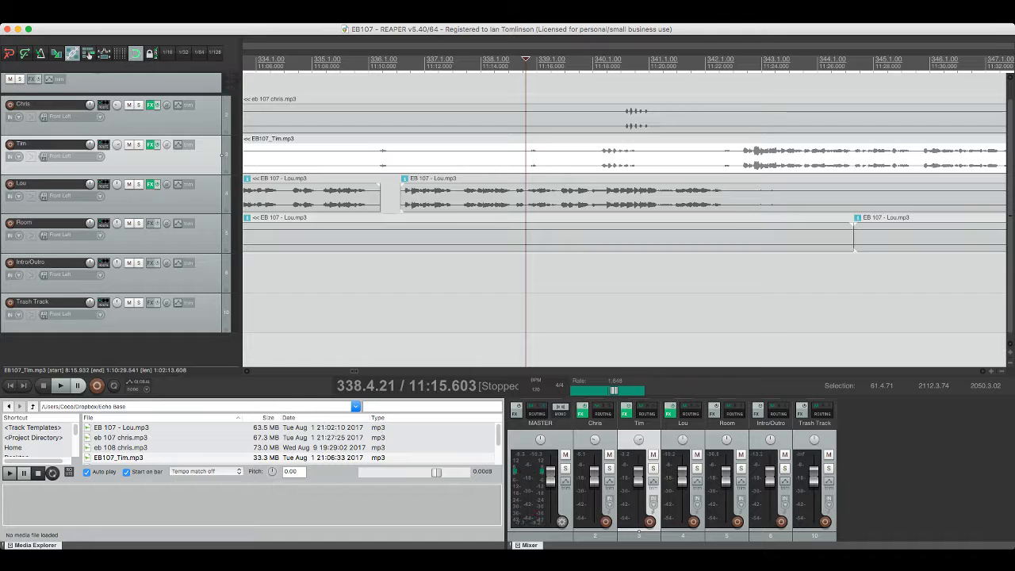
pyautogui.press('space')
pyautogui.press('space')
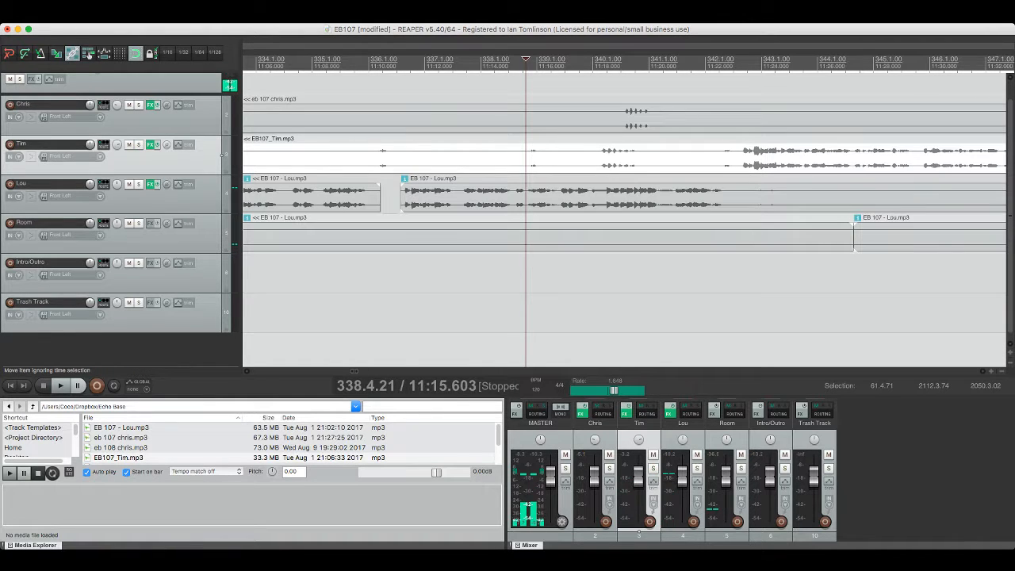
# Step: Cut out the section of the track 4 clip between about 11:23.5 and 11:39.4 and save the project
pyautogui.click(222, 115)
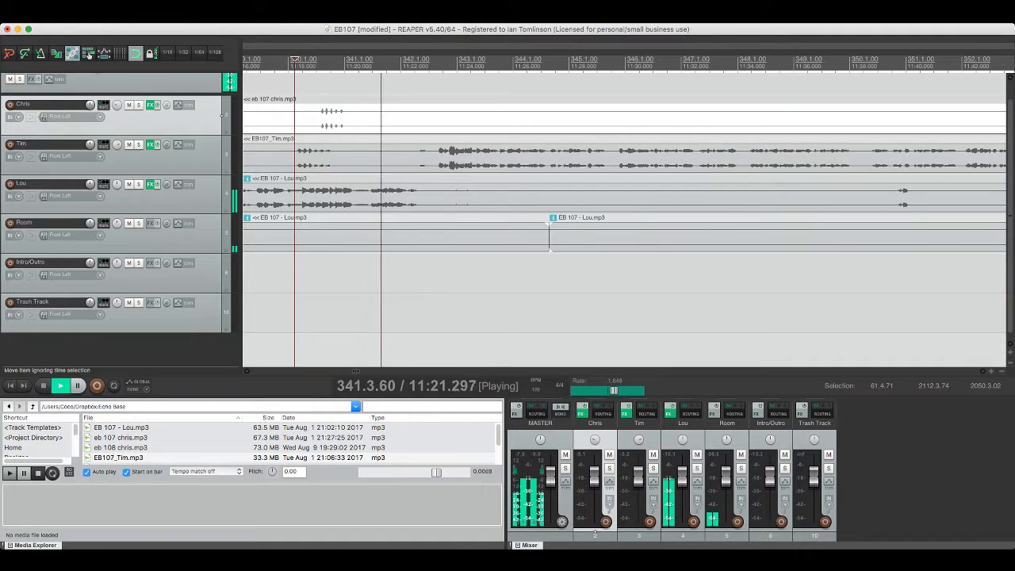
pyautogui.click(222, 155)
pyautogui.click(222, 193)
pyautogui.press('s')
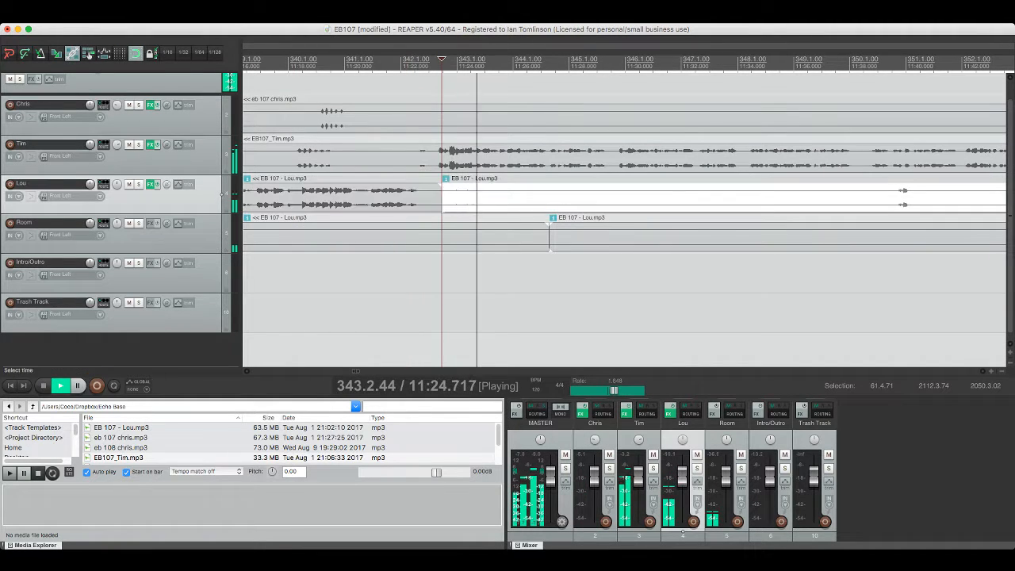
pyautogui.press('s')
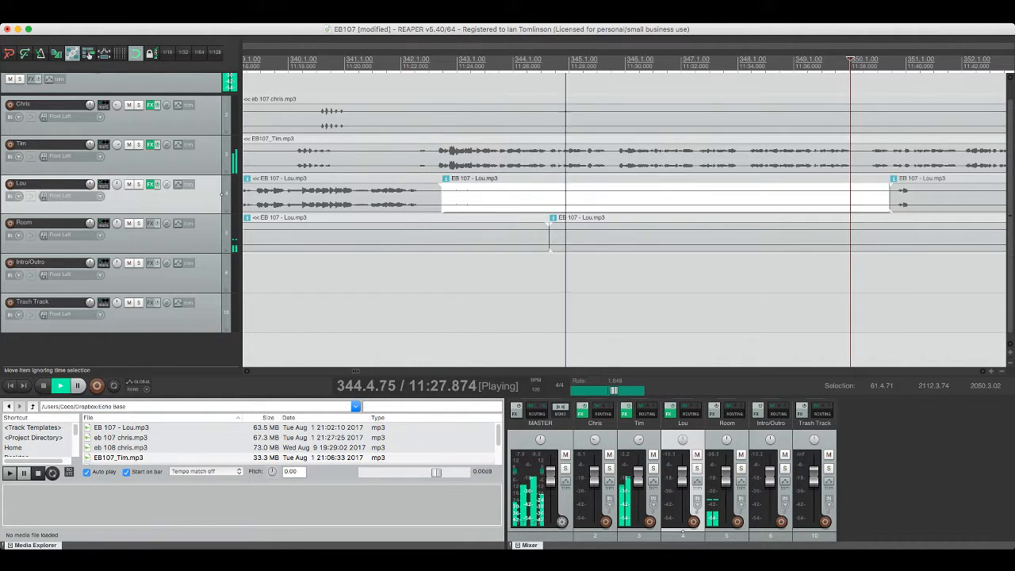
pyautogui.press('Delete')
pyautogui.hotkey('ctrl', 's')
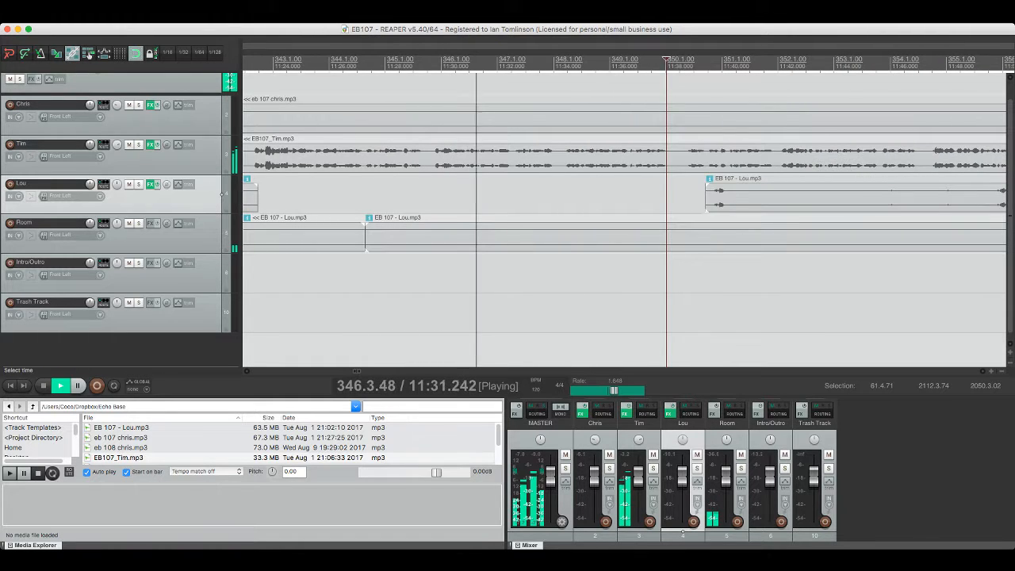
# Step: Listen to the next track 4 clip from its start near 11:39.6 and from about 11:45.1, and save the project
pyautogui.click(793, 194)
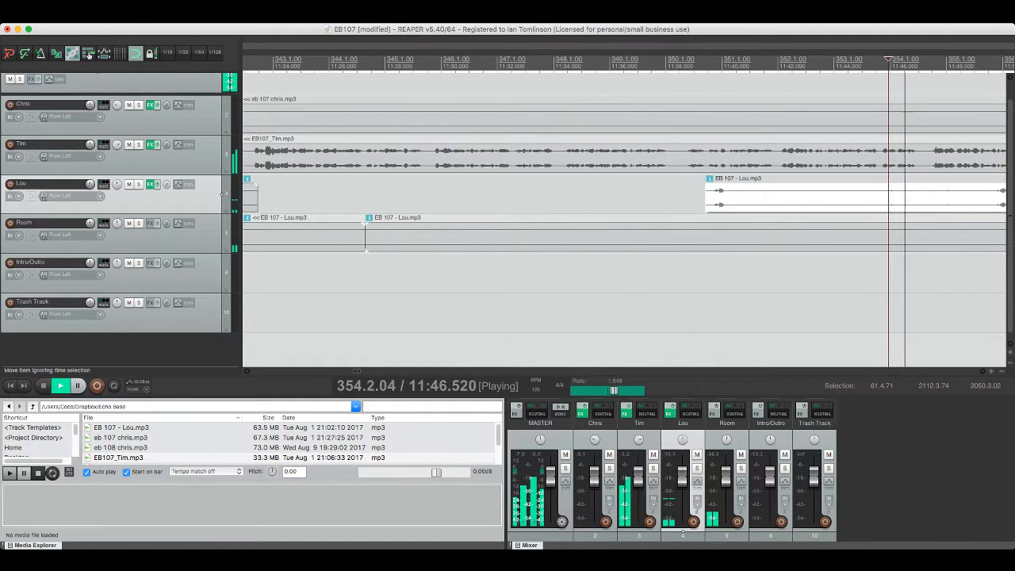
pyautogui.press('space')
pyautogui.click(710, 194)
pyautogui.press('space')
pyautogui.press('space')
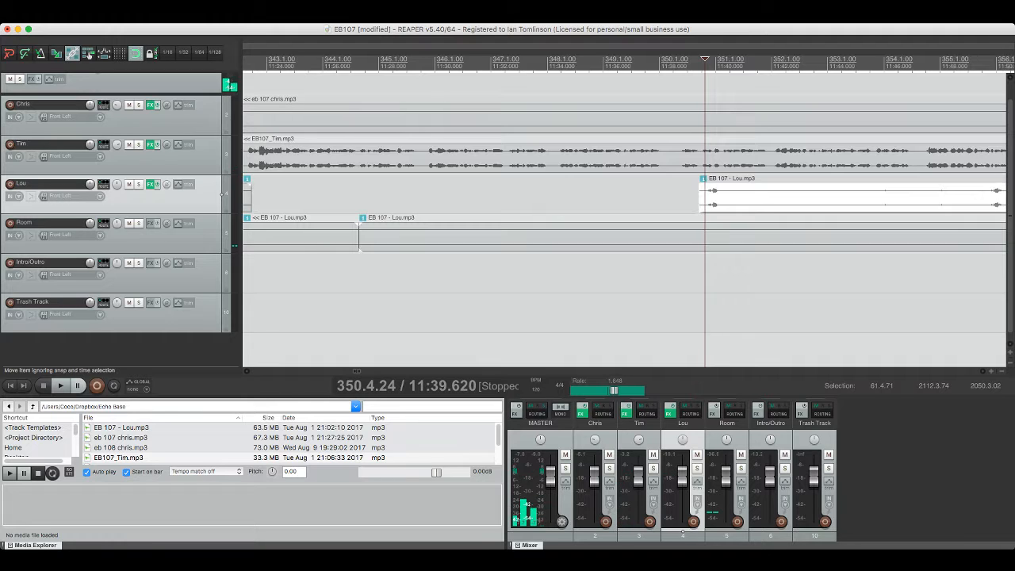
pyautogui.hscroll(3, 624, 214)
pyautogui.click(616, 194)
pyautogui.press('space')
pyautogui.hotkey('ctrl', 's')
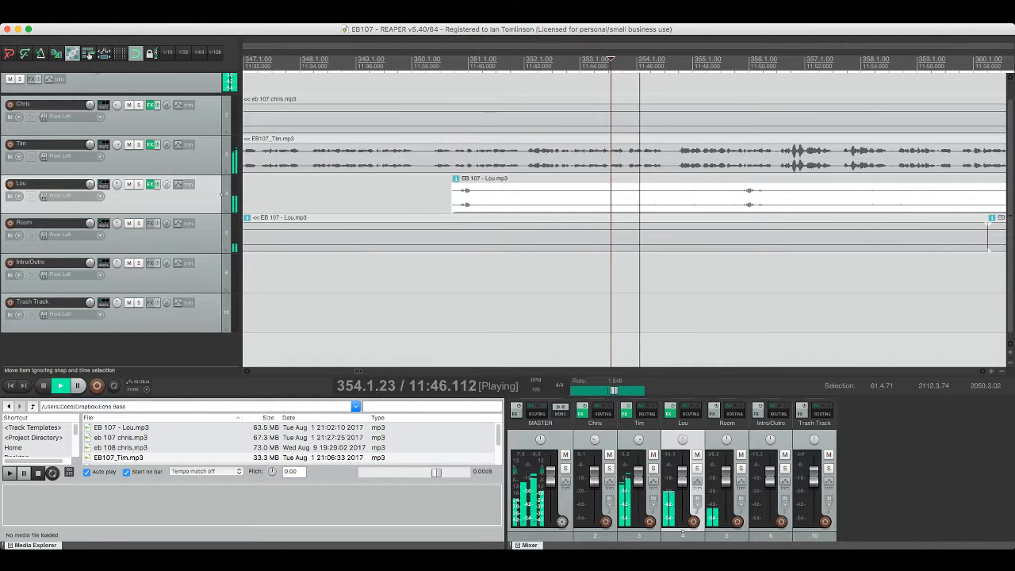
# Step: Cut out the section of the track 4 clip between about 11:45.7 and 11:49.6
pyautogui.hscroll(1, 547, 194)
pyautogui.click(538, 194)
pyautogui.press('s')
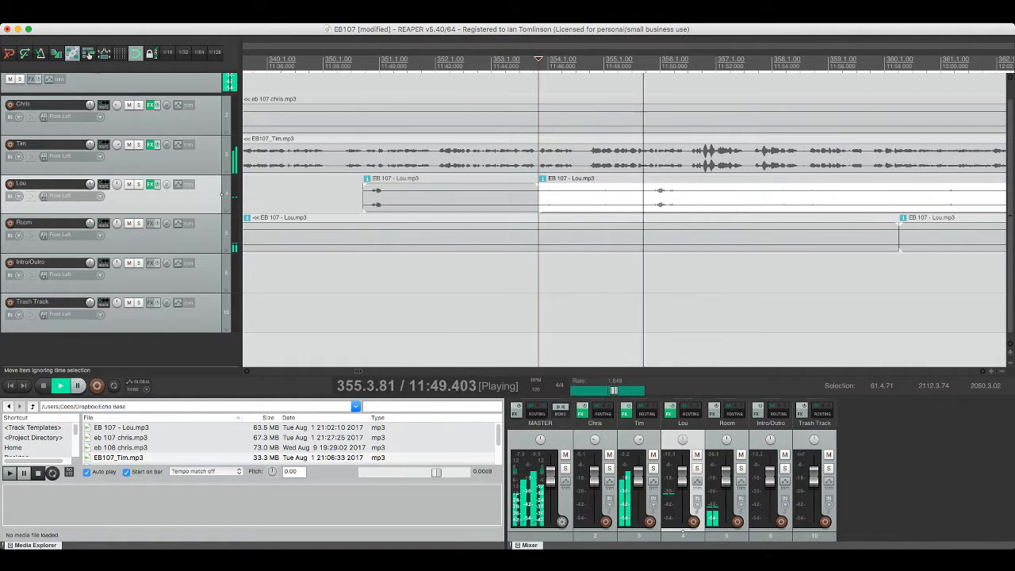
pyautogui.click(643, 195)
pyautogui.press('s')
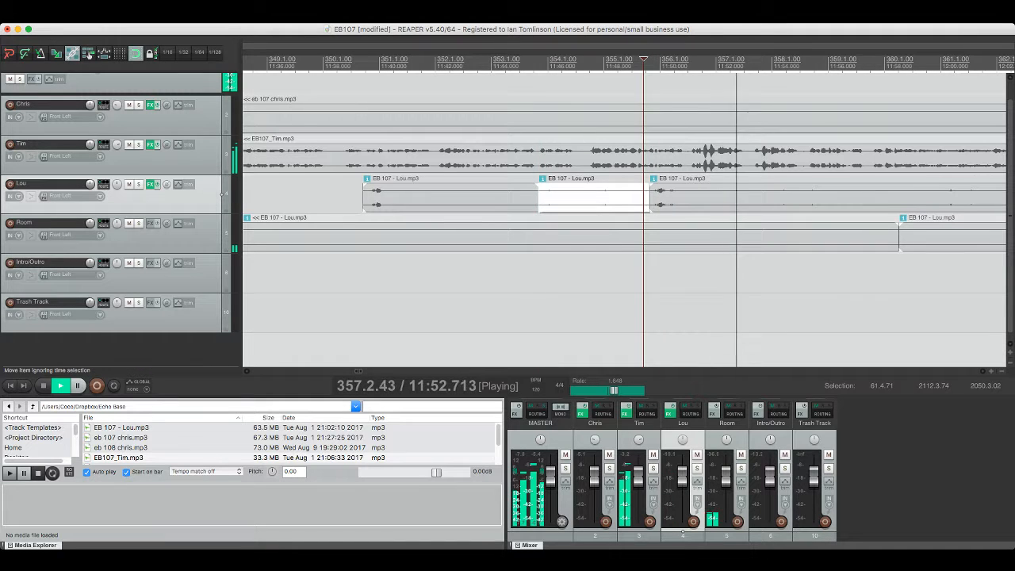
pyautogui.press('Delete')
# Step: Cut out the section of the track 4 clip between about 11:50.3 and 11:55.6 and save the project
pyautogui.click(664, 195)
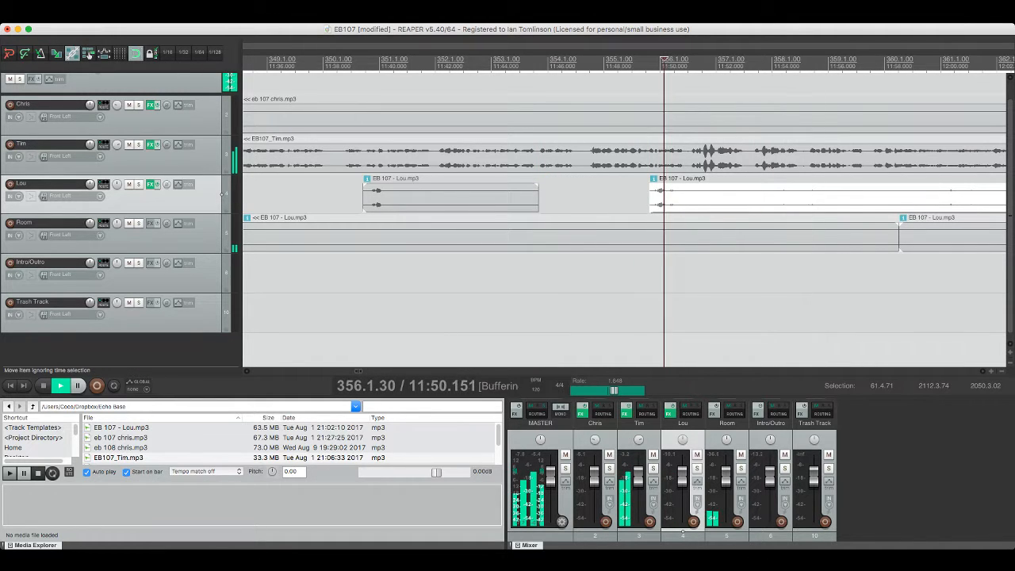
pyautogui.press('s')
pyautogui.click(815, 194)
pyautogui.press('s')
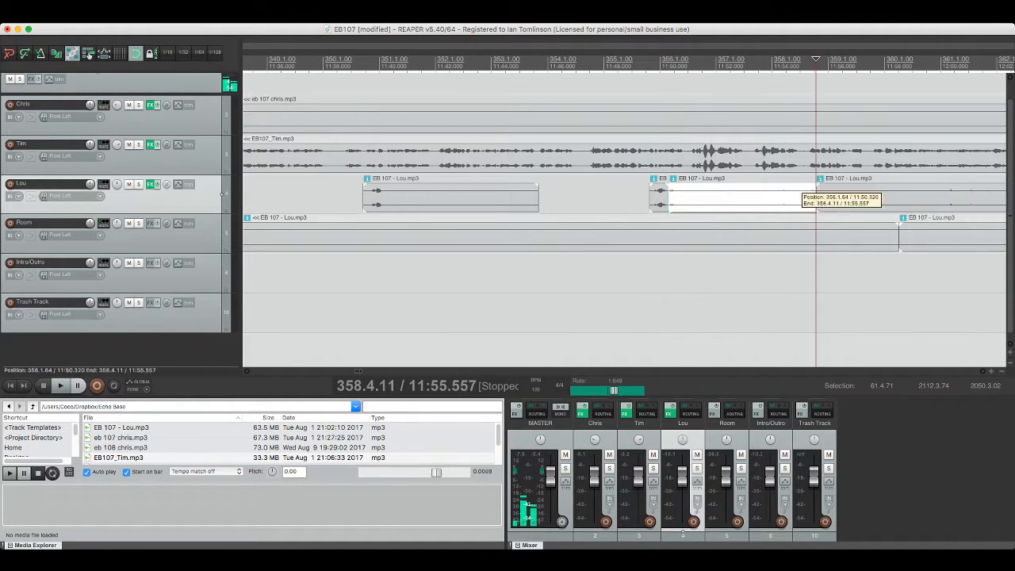
pyautogui.click(787, 194)
pyautogui.press('Delete')
pyautogui.press('space')
pyautogui.press('super+s')
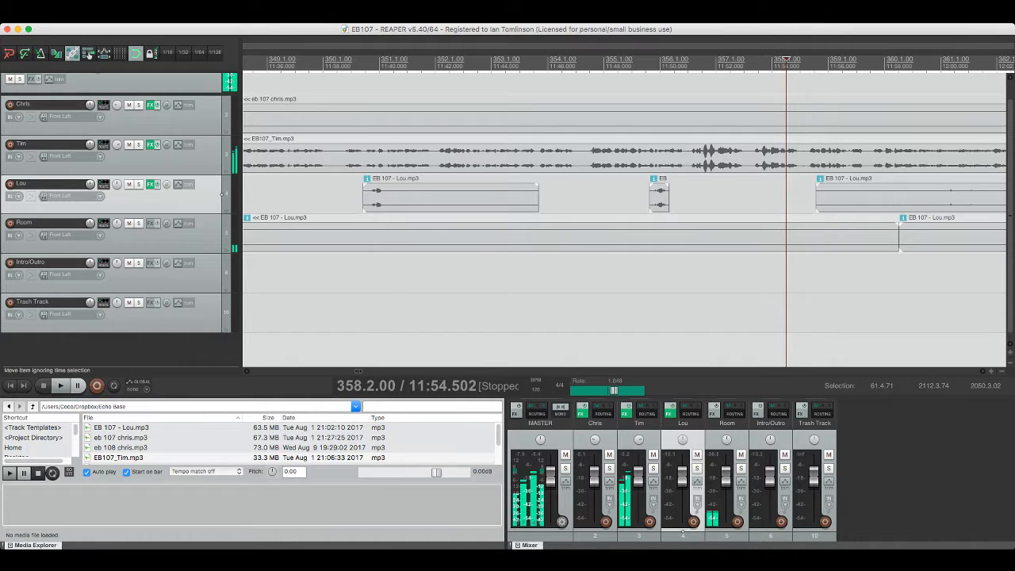
# Step: Play the short track 4 clip at about 11:49.6 and try a fade-out on its end
pyautogui.click(649, 194)
pyautogui.press('space')
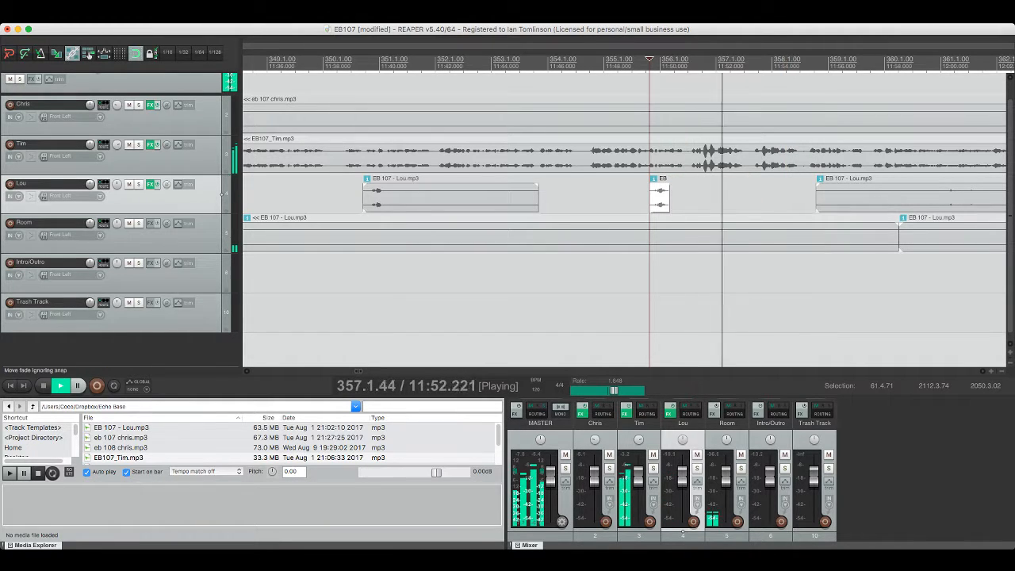
pyautogui.click(660, 194)
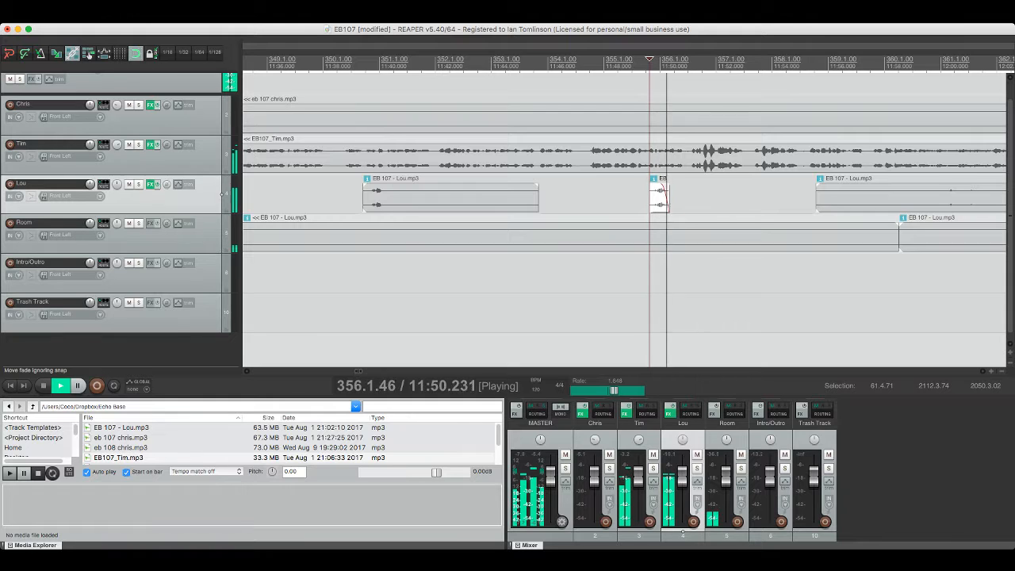
pyautogui.hscroll(5, 624, 214)
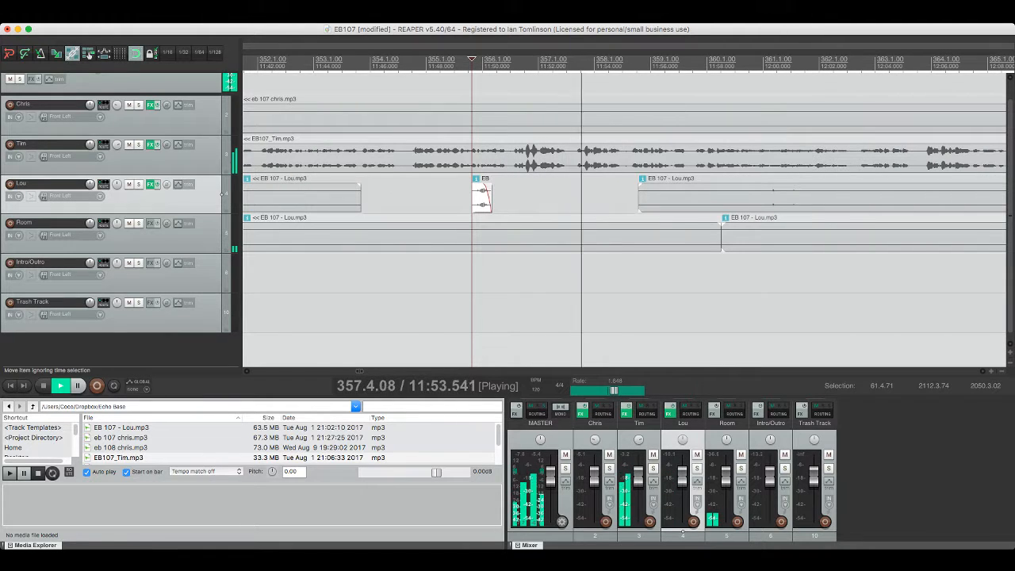
# Step: Remove the fade-out from the short track 4 clip at about 11:49.6 and solo track 4 to listen to it
pyautogui.scroll(6, 624, 214)
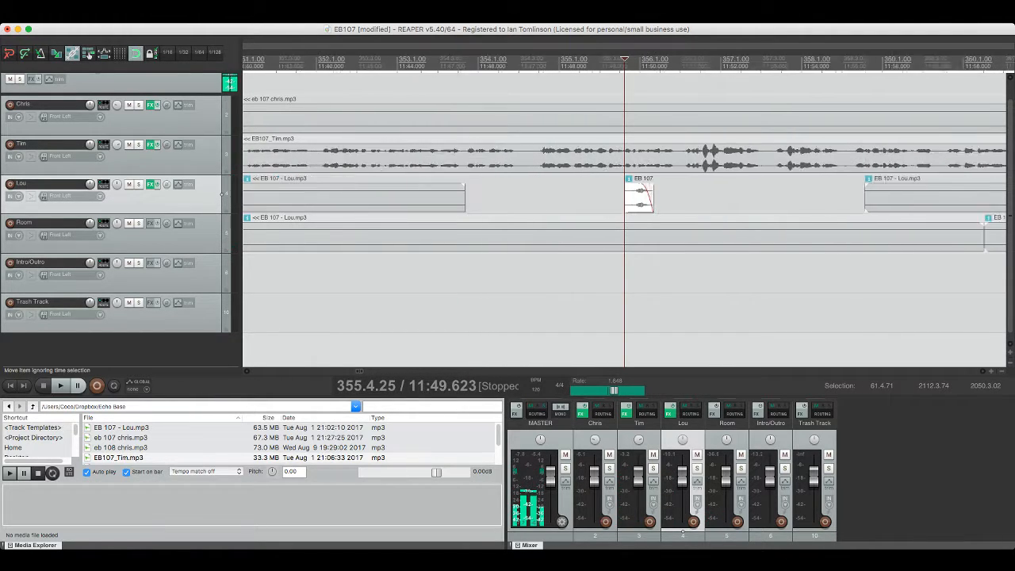
pyautogui.moveTo(674, 185); pyautogui.dragTo(695, 185)
pyautogui.press('F6')
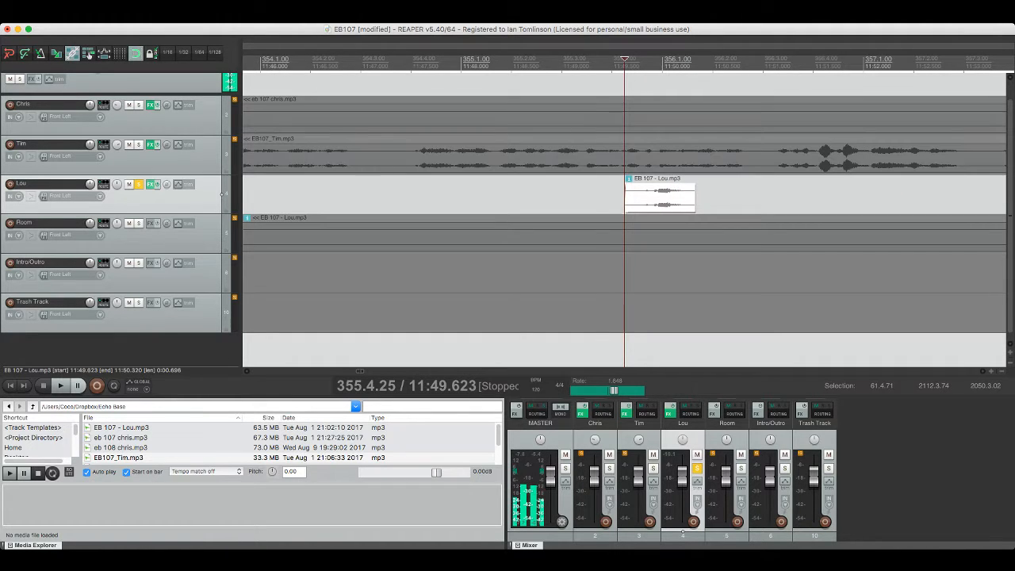
pyautogui.press('space')
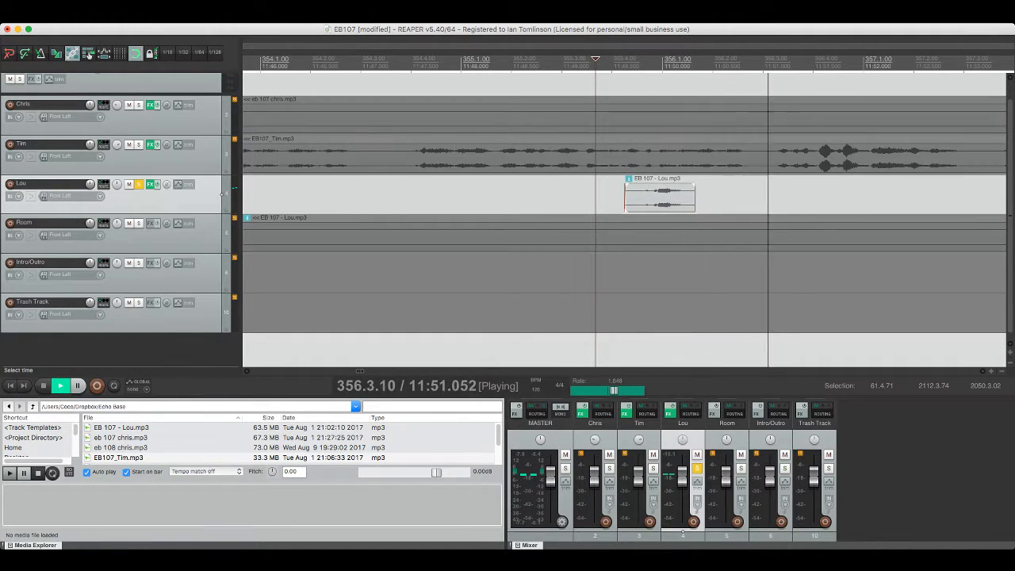
pyautogui.press('space')
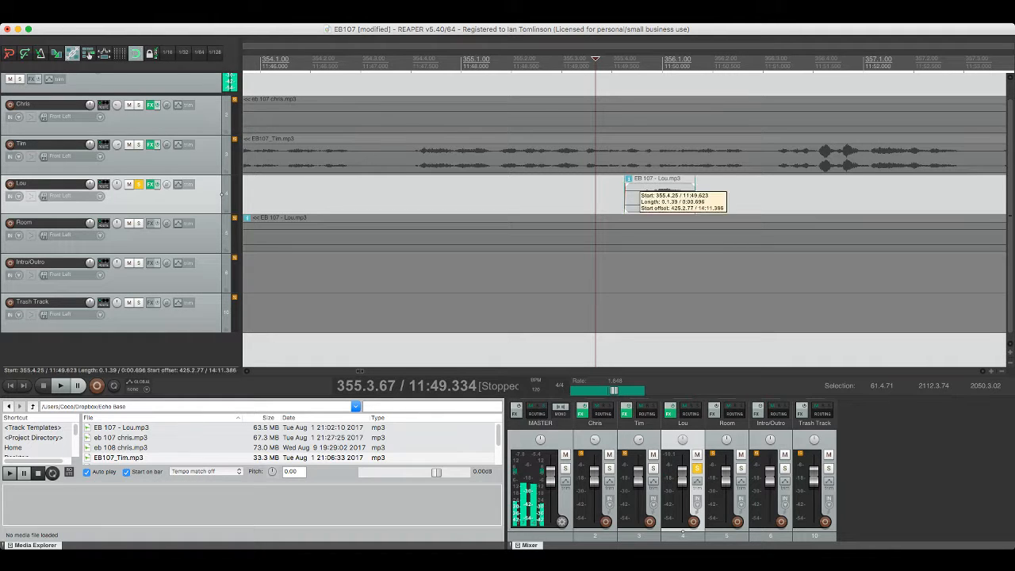
pyautogui.press('space')
pyautogui.press('space')
# Step: Fade out the short track 4 clip at about 11:49.6 across nearly its whole length and play it back
pyautogui.moveTo(695, 187); pyautogui.dragTo(627, 191)
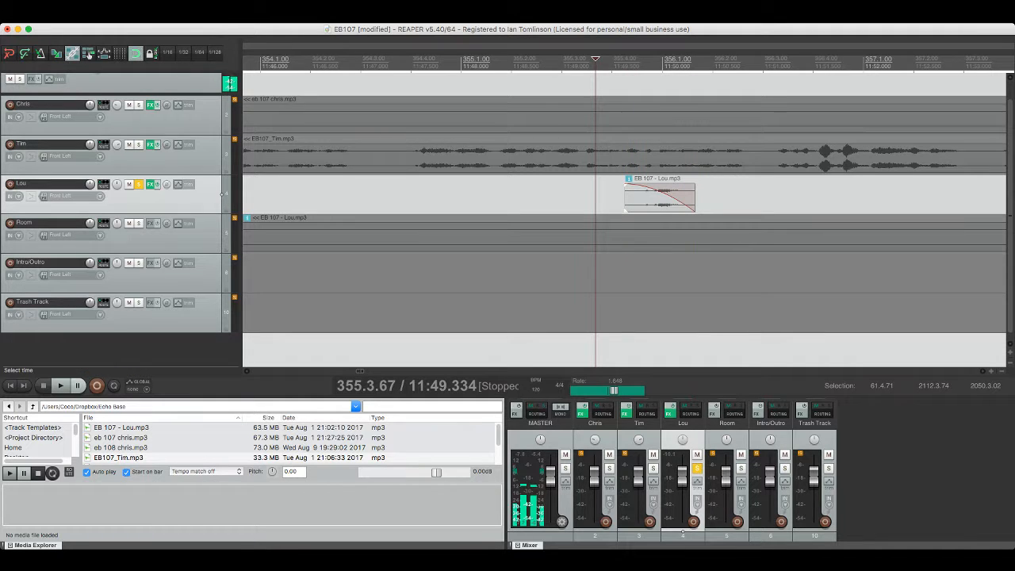
pyautogui.press('space')
pyautogui.press('space')
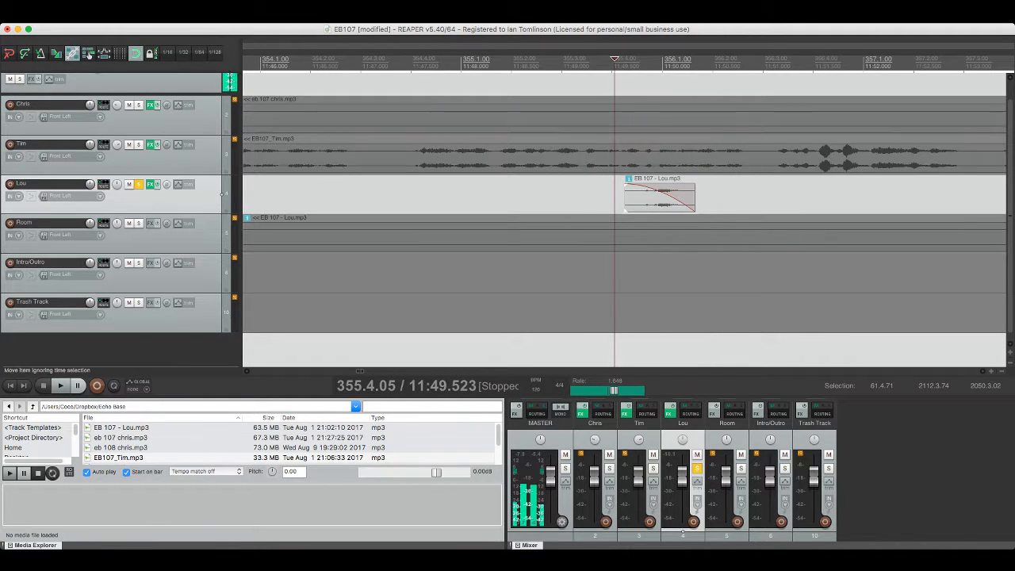
# Step: Shorten the short track 4 clip's fade-out to begin at about 11:49.8 with a steeper curve, and play it back unsoloed
pyautogui.moveTo(643, 189)
pyautogui.mouseDown()
pyautogui.moveTo(626, 191)
pyautogui.moveTo(646, 188)
pyautogui.mouseUp()
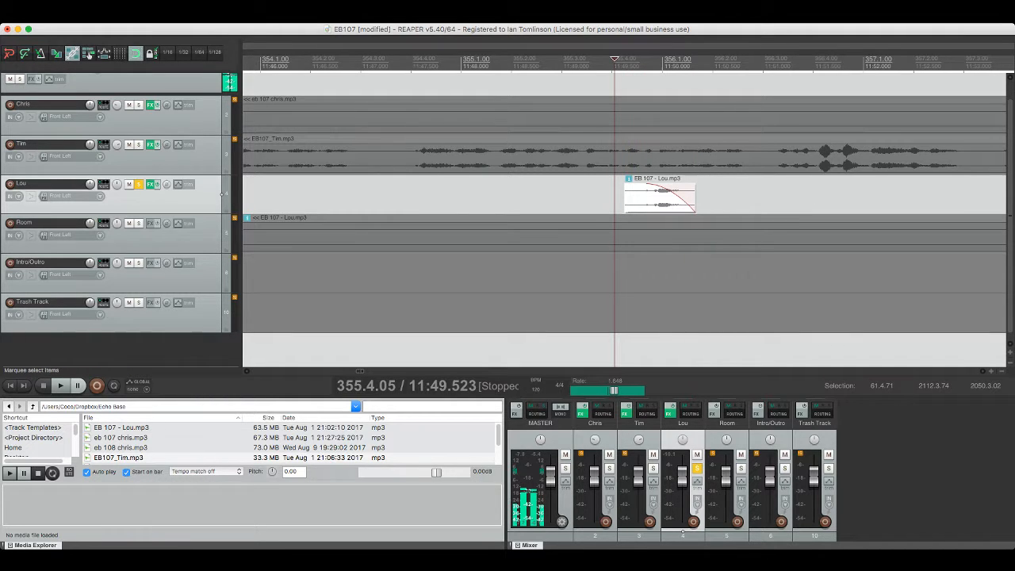
pyautogui.press('space')
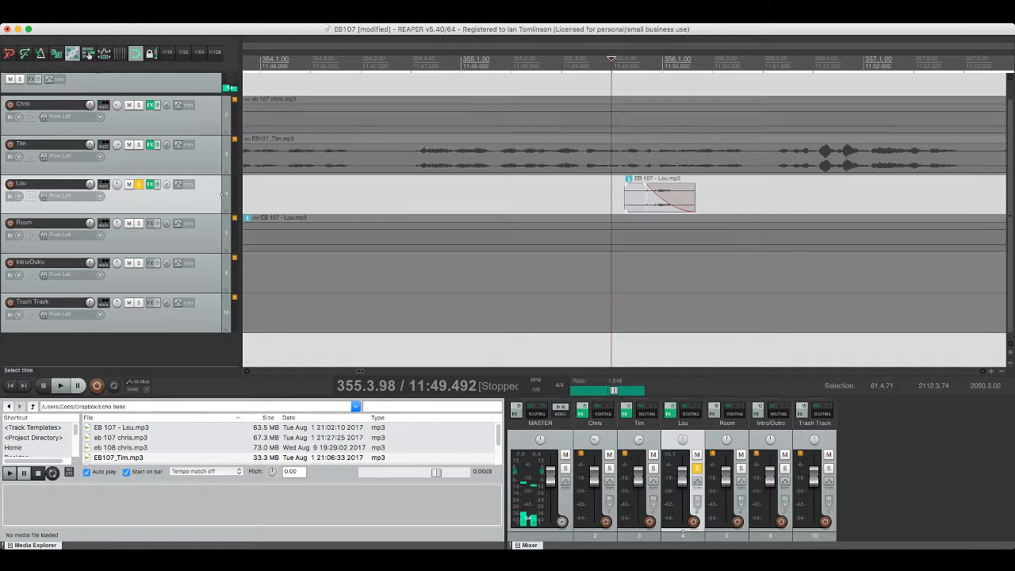
pyautogui.press('F6')
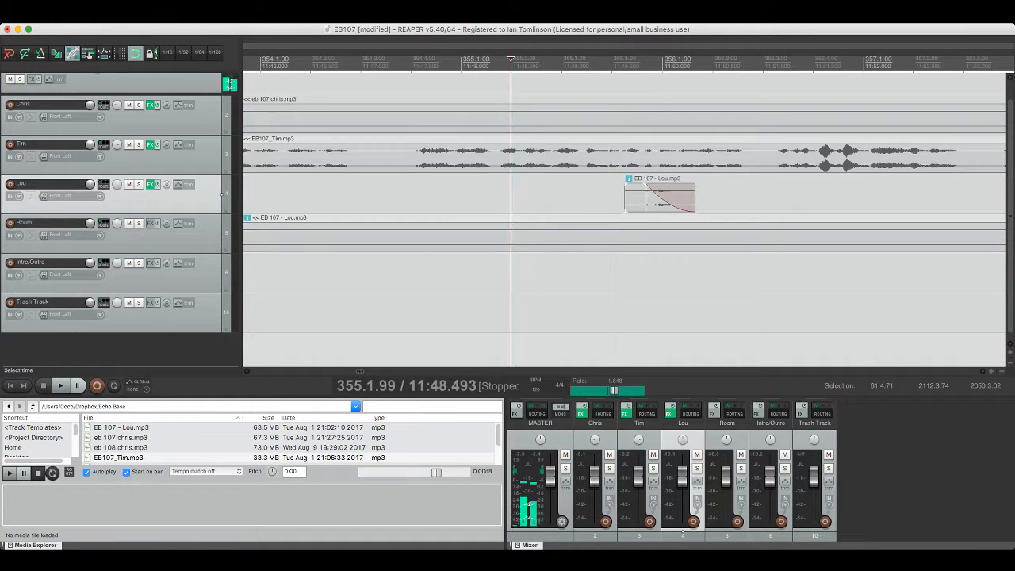
pyautogui.press('space')
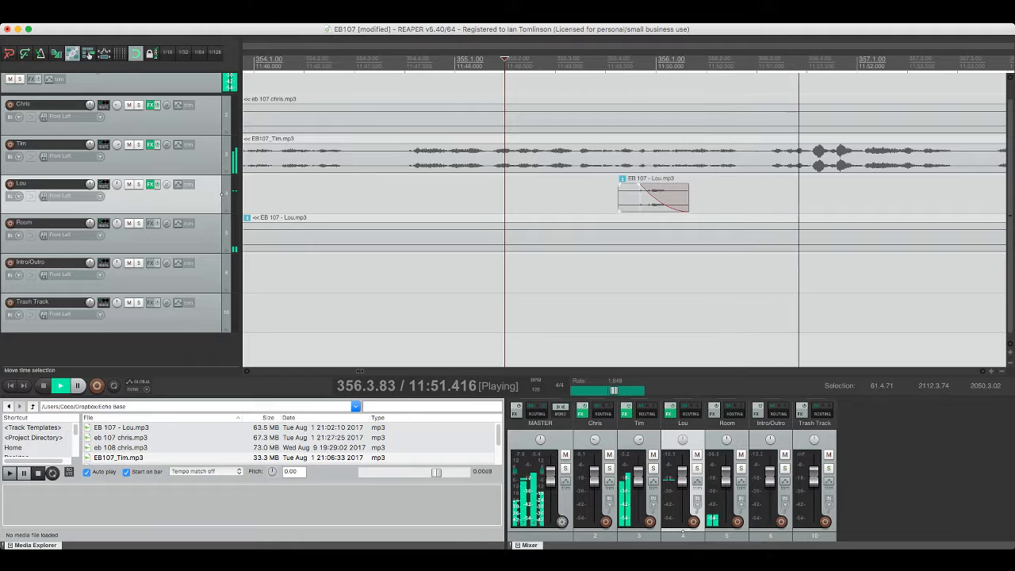
# Step: Trim the start of the next track 4 clip forward to about 12:10.7, just before the speech
pyautogui.press('-')
pyautogui.press('-')
pyautogui.press('-')
pyautogui.press('-')
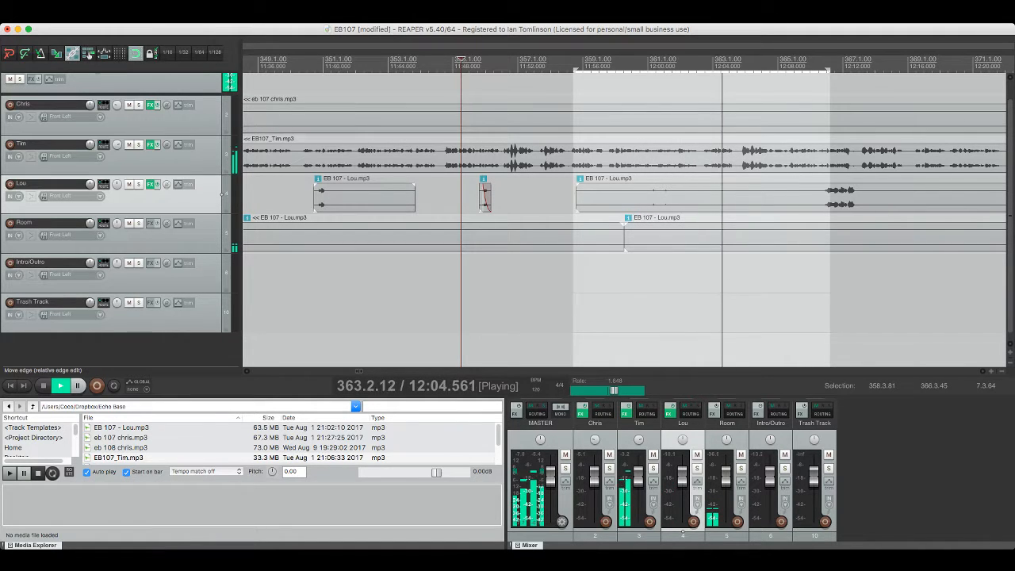
pyautogui.moveTo(577, 194); pyautogui.dragTo(820, 194)
pyautogui.hscroll(5, 820, 194)
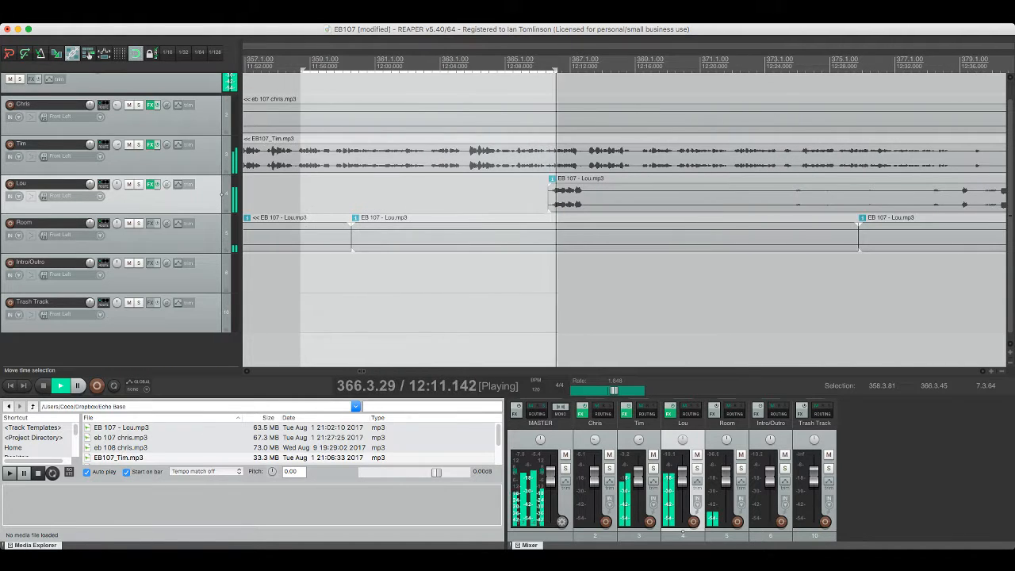
# Step: Cut out the section of the track 4 clip between about 12:25.2 and 12:34.1 and save the project
pyautogui.hscroll(1, 819, 194)
pyautogui.click(734, 195)
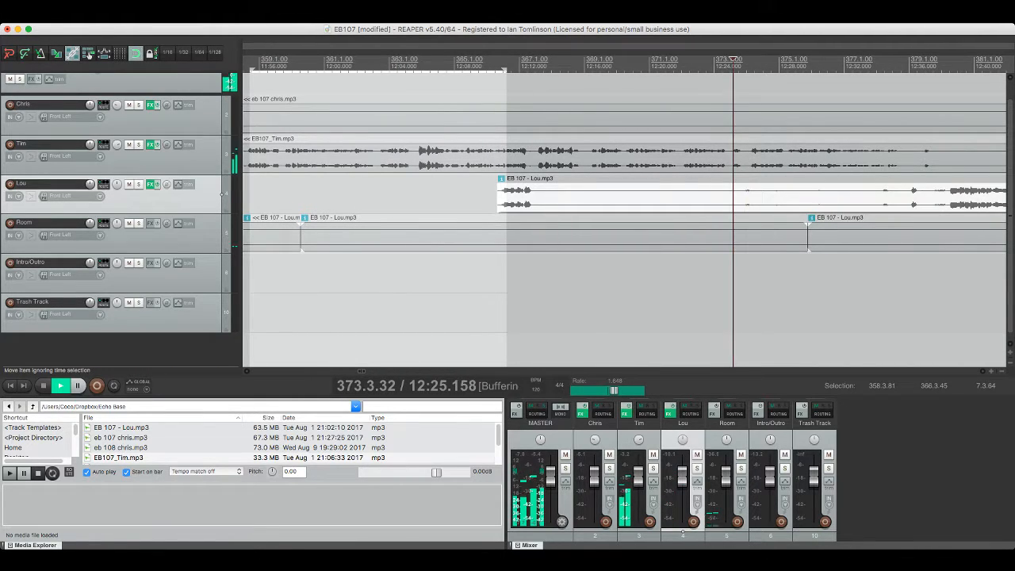
pyautogui.press('super+s')
pyautogui.hscroll(1, 624, 214)
pyautogui.press('s')
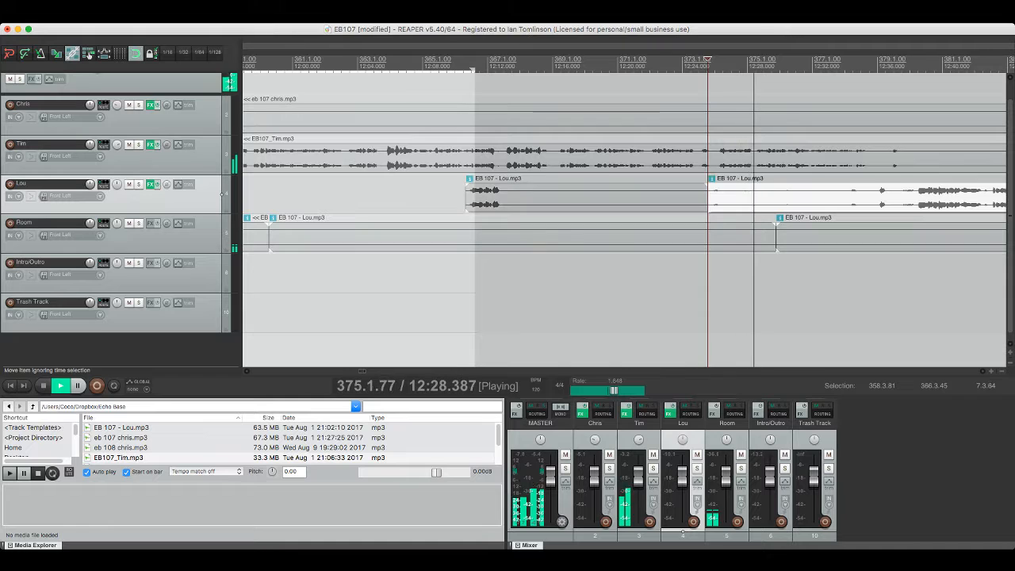
pyautogui.press('s')
pyautogui.click(777, 194)
pyautogui.press('=')
pyautogui.press('Delete')
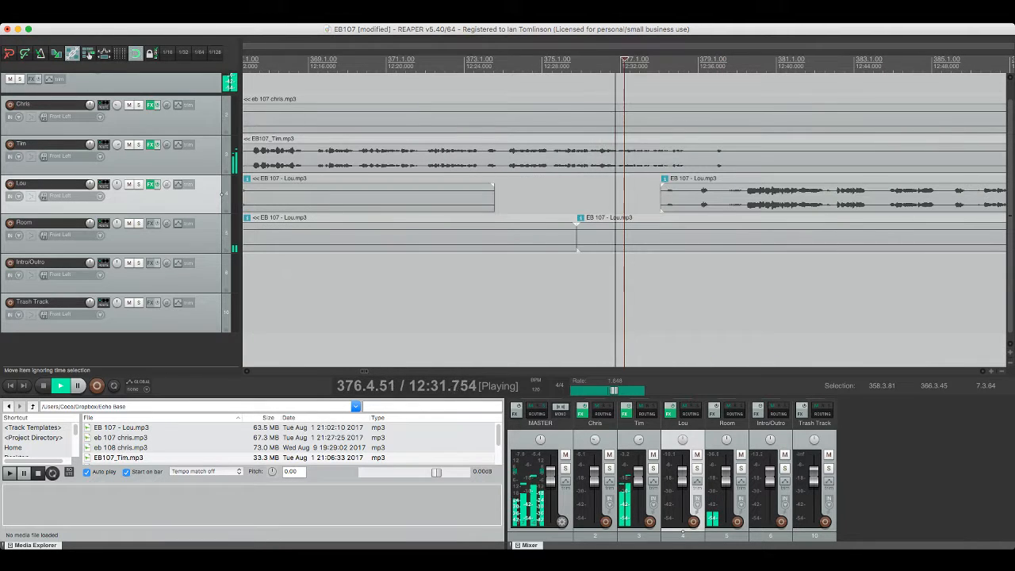
pyautogui.press('super+s')
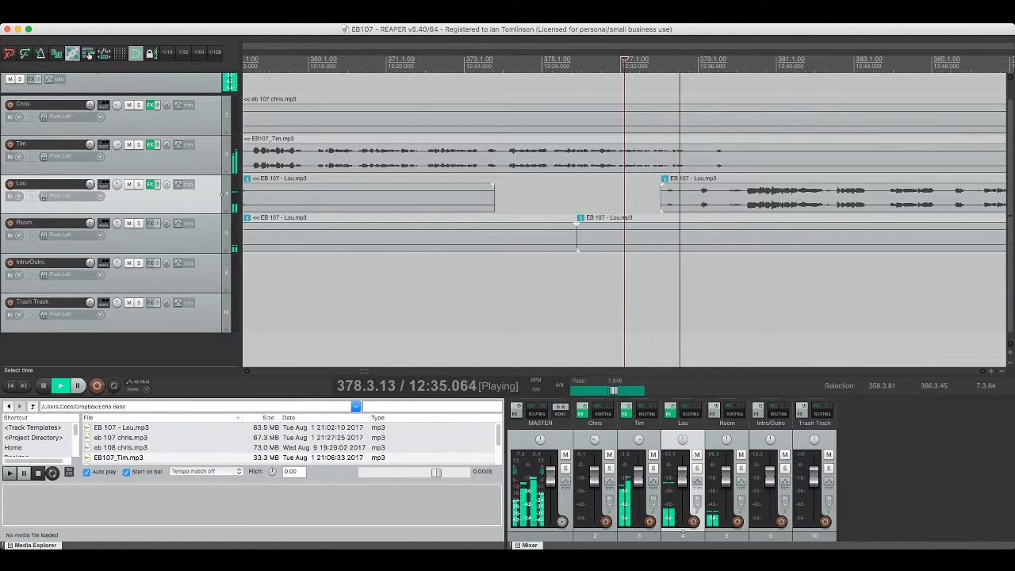
# Step: Try extending the start of the following track 4 clip back to 12:33.420 and listen to it with track 4 soloed
pyautogui.moveTo(661, 195)
pyautogui.mouseDown()
pyautogui.moveTo(683, 194)
pyautogui.moveTo(648, 194)
pyautogui.mouseUp()
pyautogui.press('space')
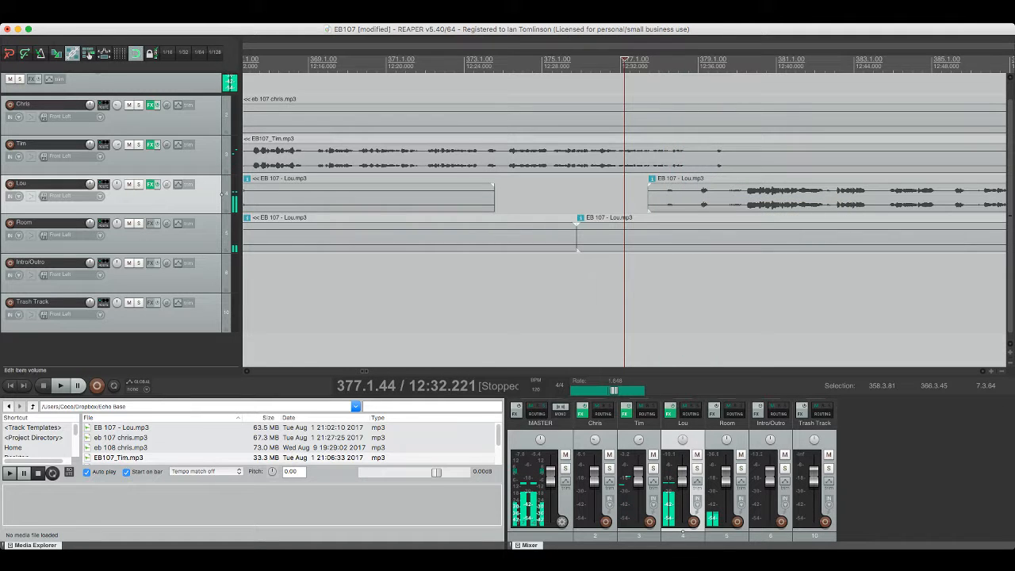
pyautogui.press('F6')
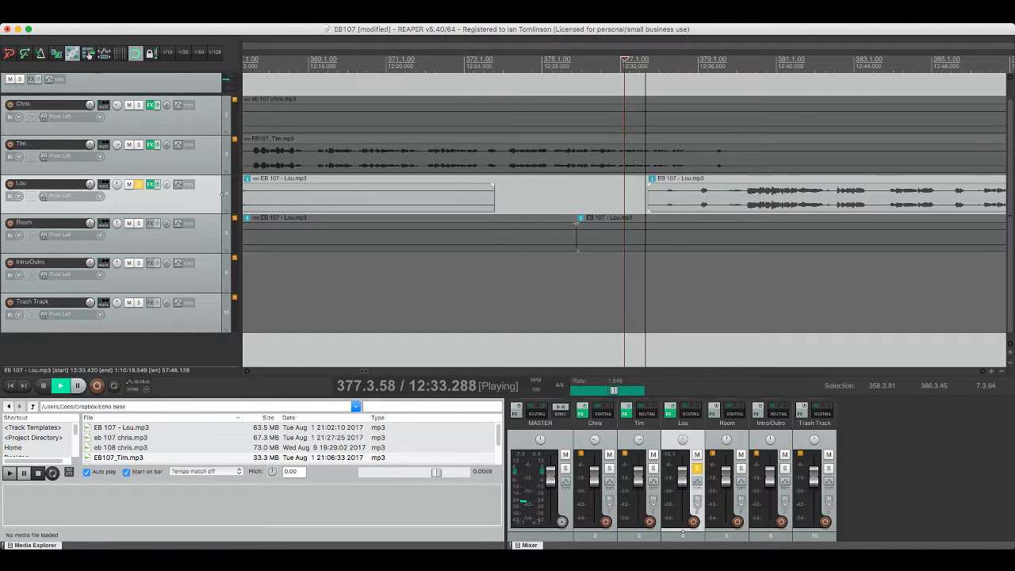
pyautogui.press('F7')
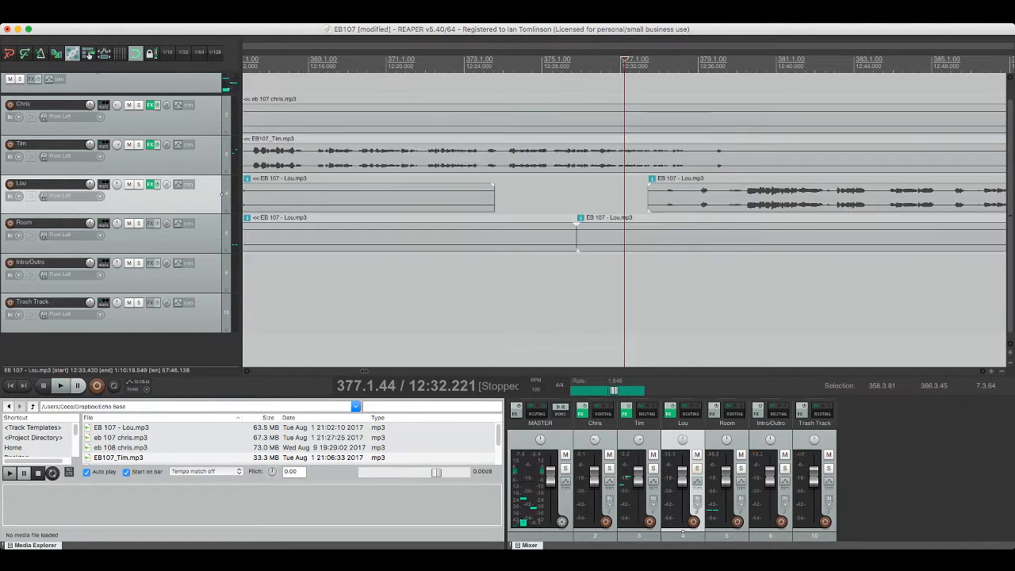
# Step: Trim the start of the track 4 clip forward to 12:35.834, play it back and save the project
pyautogui.moveTo(648, 192); pyautogui.dragTo(695, 192)
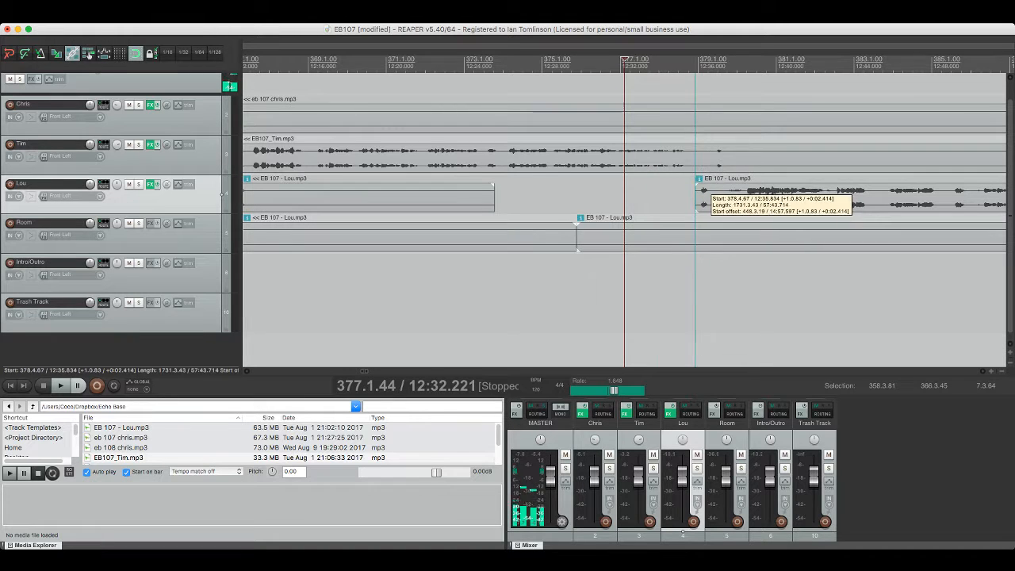
pyautogui.click(683, 192)
pyautogui.press('space')
pyautogui.press('super+s')
# Step: Cut out the noise on the track 3 clip between about 12:36.5 and 12:38.0
pyautogui.hscroll(5, 683, 193)
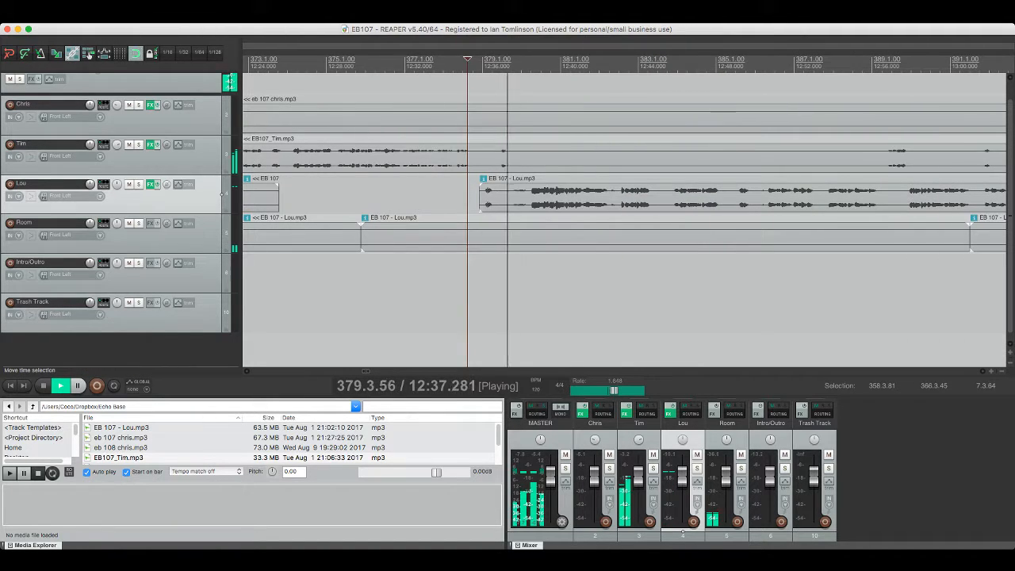
pyautogui.click(493, 162)
pyautogui.press('space')
pyautogui.press('s')
pyautogui.click(522, 162)
pyautogui.press('s')
pyautogui.click(507, 162)
pyautogui.press('Delete')
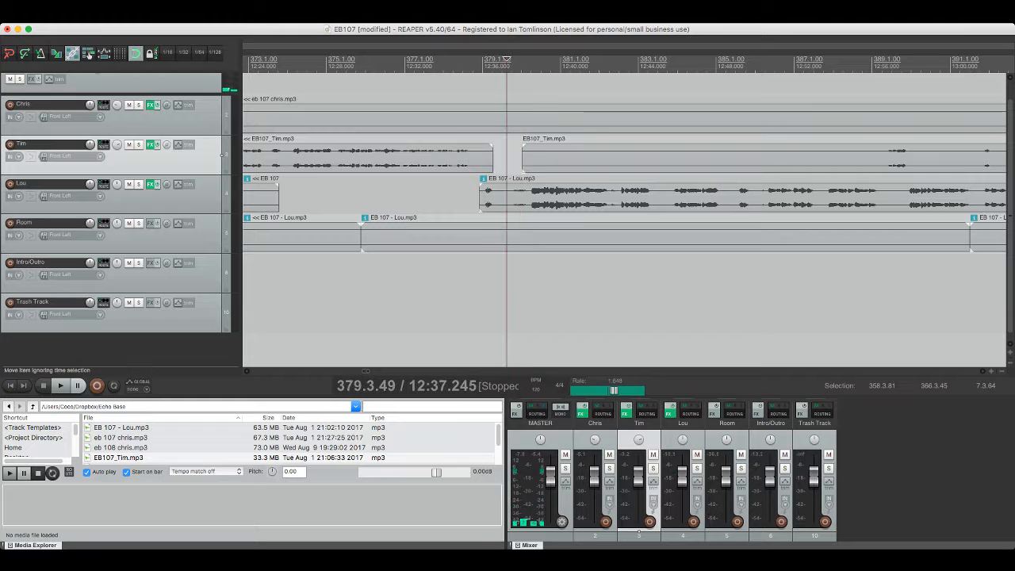
# Step: Cut out the section of the track 4 clip between about 12:37.3 and 12:38.3 and save the project
pyautogui.click(508, 195)
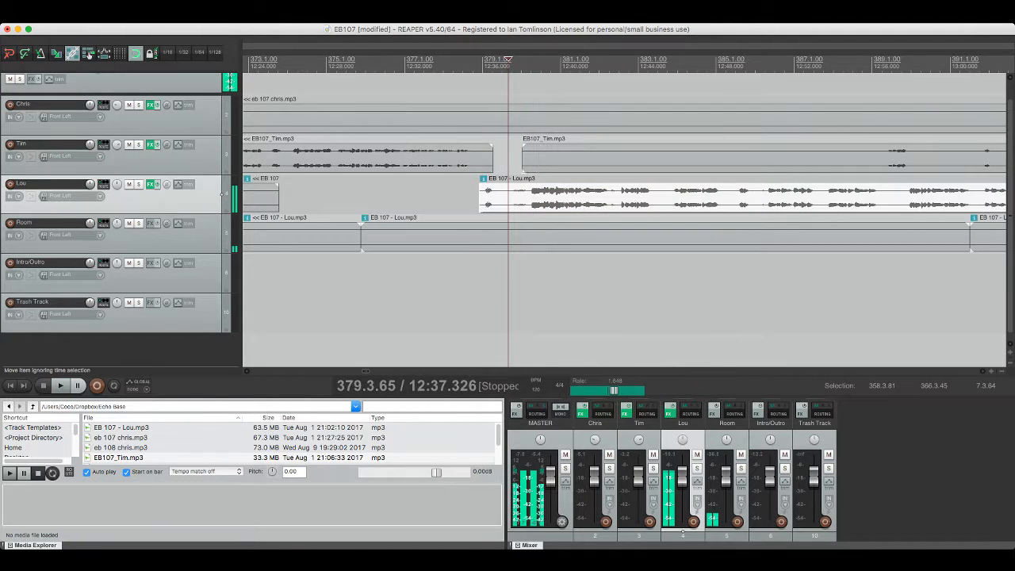
pyautogui.press('s')
pyautogui.click(518, 195)
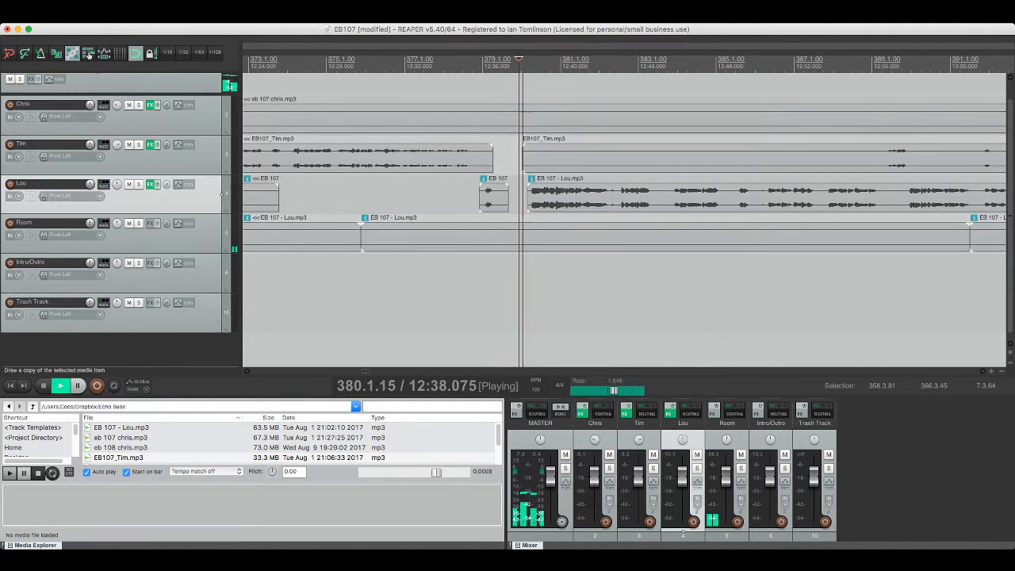
pyautogui.press('super+s')
# Step: Listen to track 3 at about 12:55.7, 13:01.4 and 13:05.4 to check the small sounds and the speech that follows
pyautogui.hscroll(3, 222, 193)
pyautogui.click(222, 155)
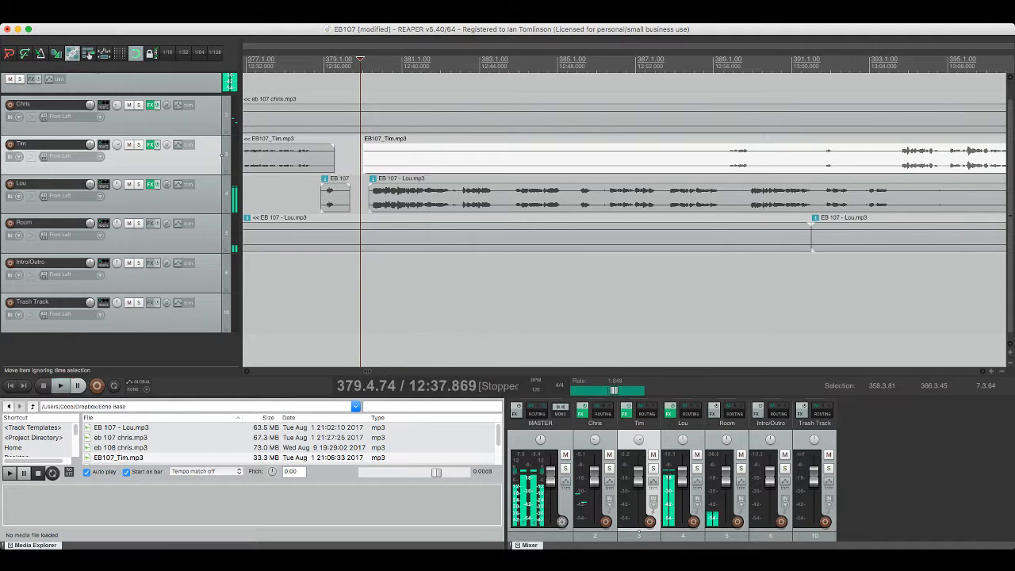
pyautogui.click(707, 156)
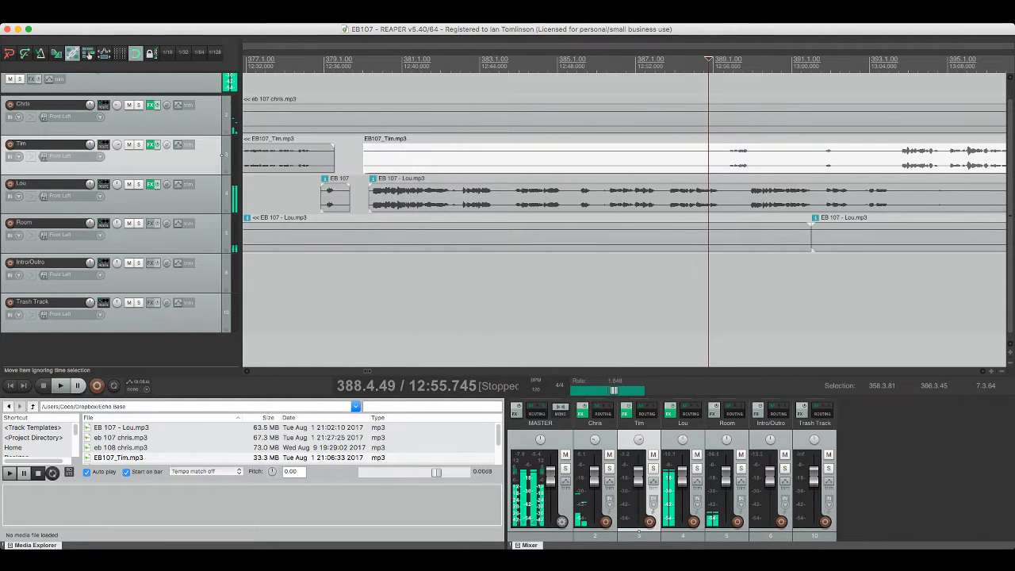
pyautogui.hscroll(3, 708, 155)
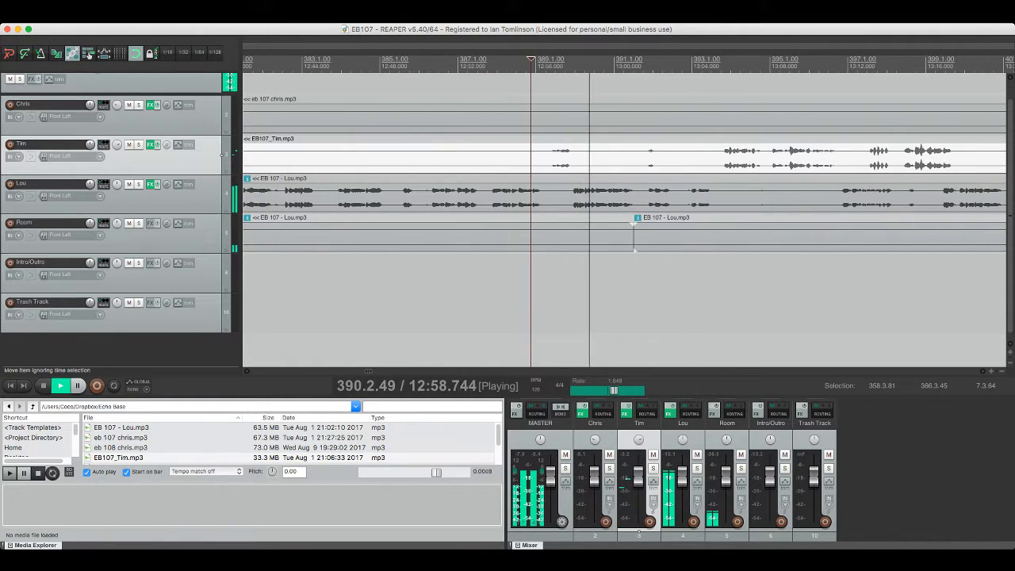
pyautogui.click(641, 155)
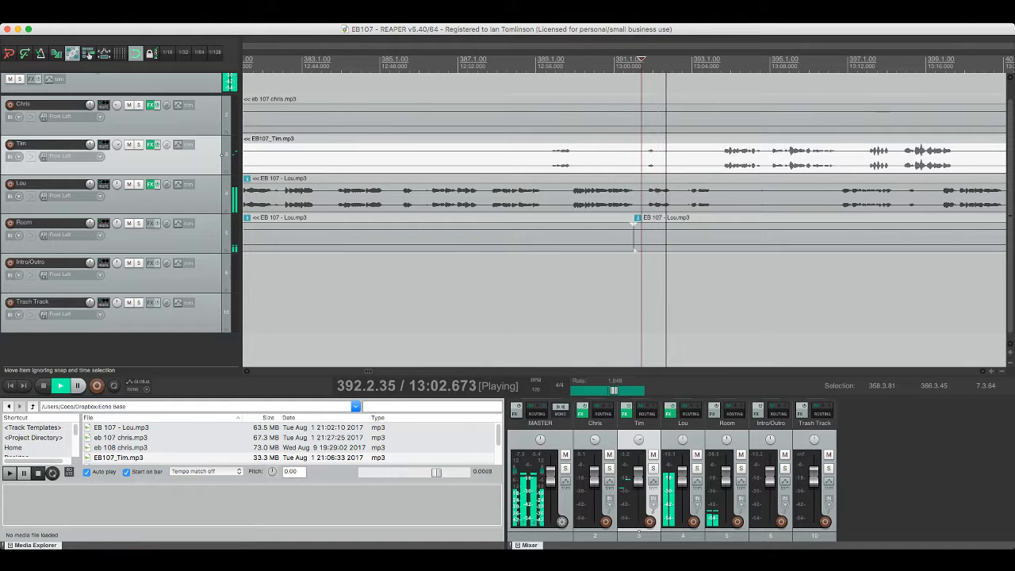
pyautogui.hscroll(2, 642, 156)
pyautogui.click(651, 155)
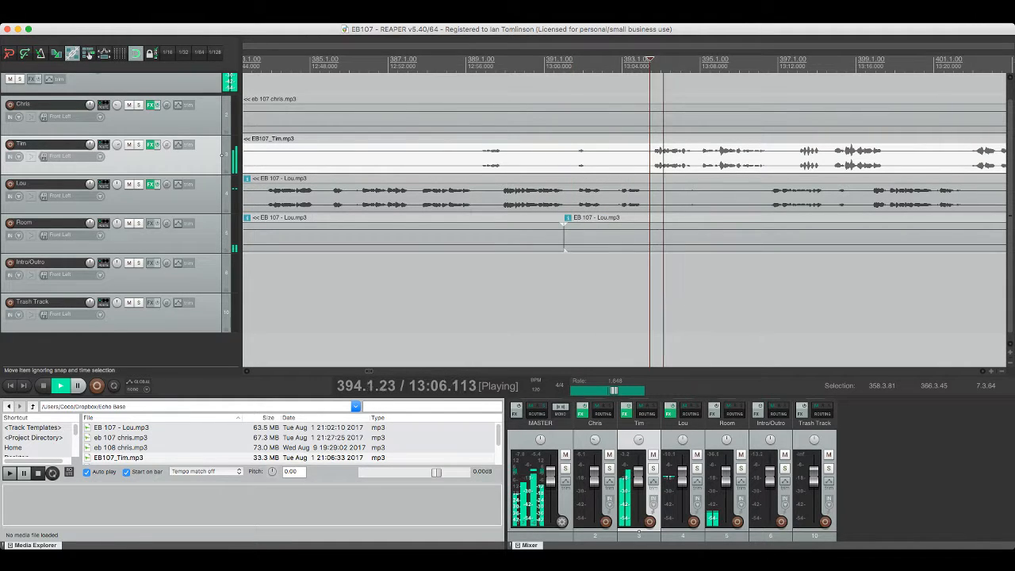
pyautogui.hscroll(2, 624, 214)
pyautogui.hscroll(2, 624, 214)
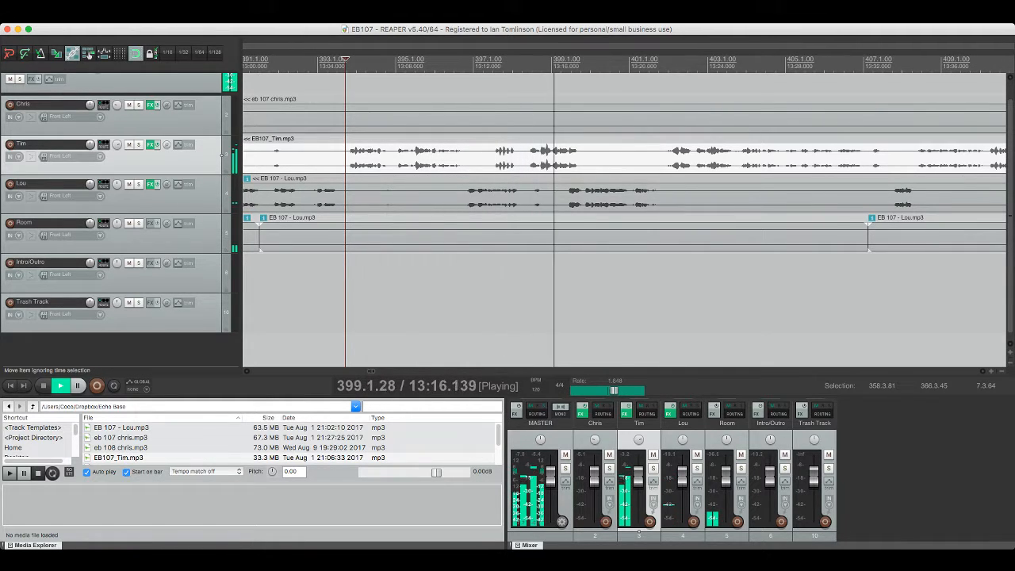
# Step: Cut out the short sound on the track 4 clip between about 13:15.0 and 13:15.9
pyautogui.click(529, 193)
pyautogui.press('space')
pyautogui.click(533, 194)
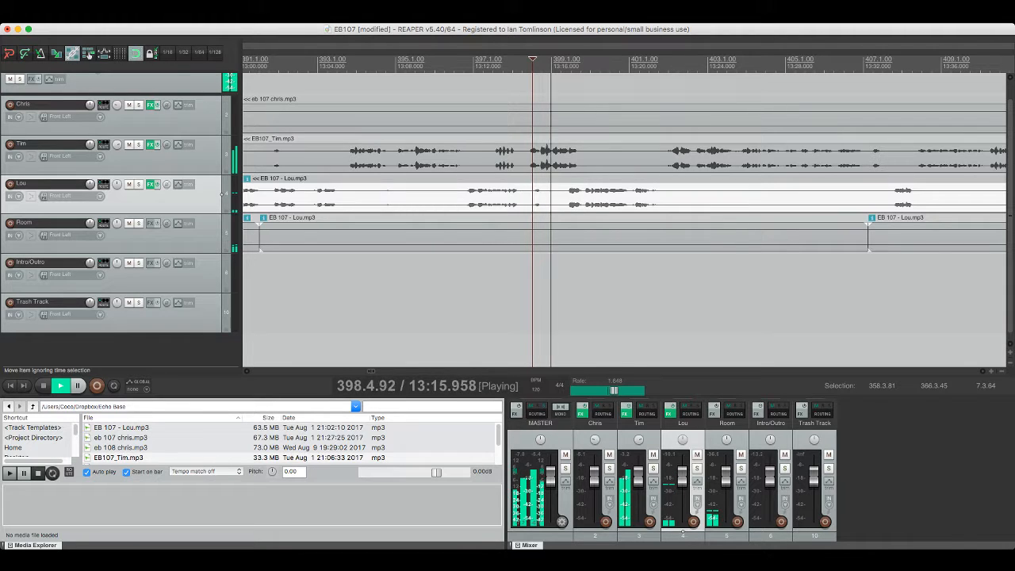
pyautogui.press('s')
pyautogui.click(550, 193)
pyautogui.press('s')
pyautogui.click(541, 193)
pyautogui.press('Delete')
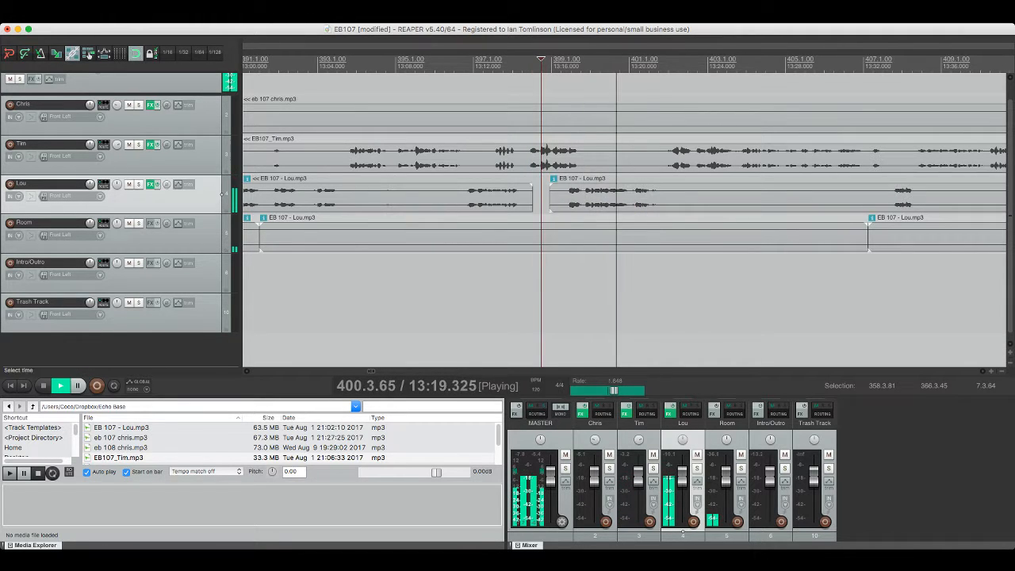
# Step: Unmute the automuted track 4 and resume playback from about 13:15.5, clearing the track's clipping indicator
pyautogui.press('F5')
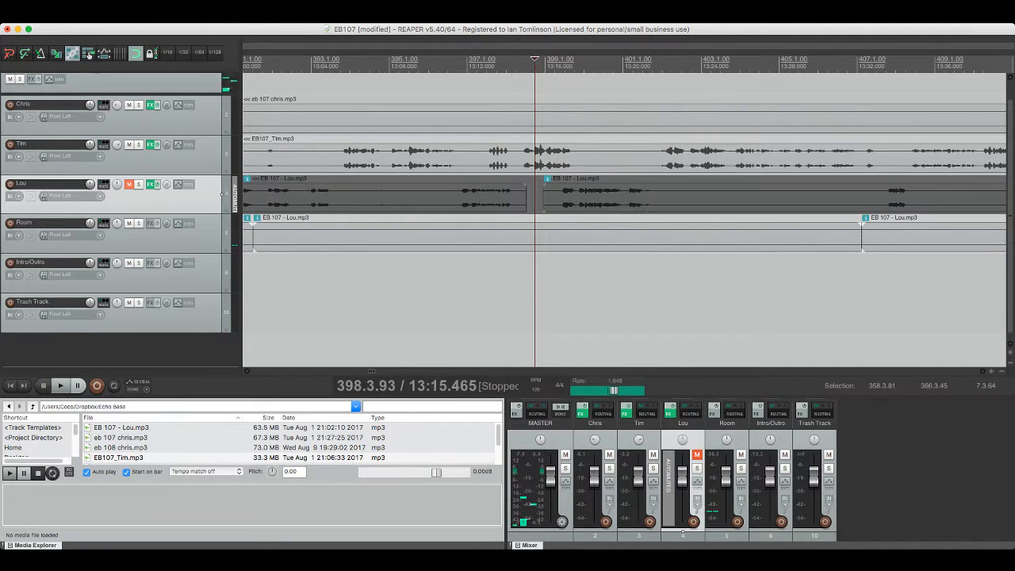
pyautogui.press('F5')
pyautogui.press('space')
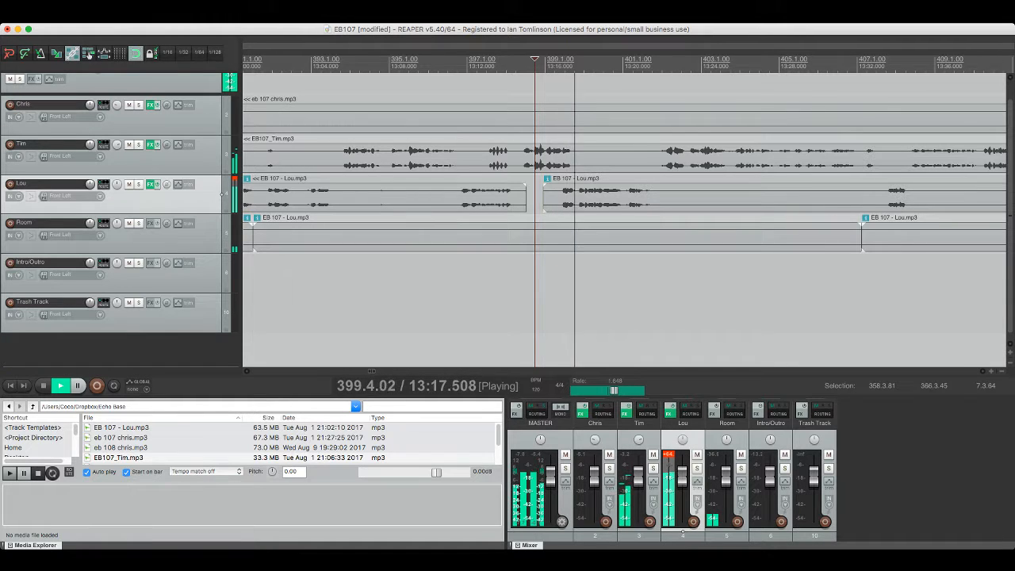
pyautogui.moveTo(240, 182); pyautogui.dragTo(237, 182)
pyautogui.click(231, 180)
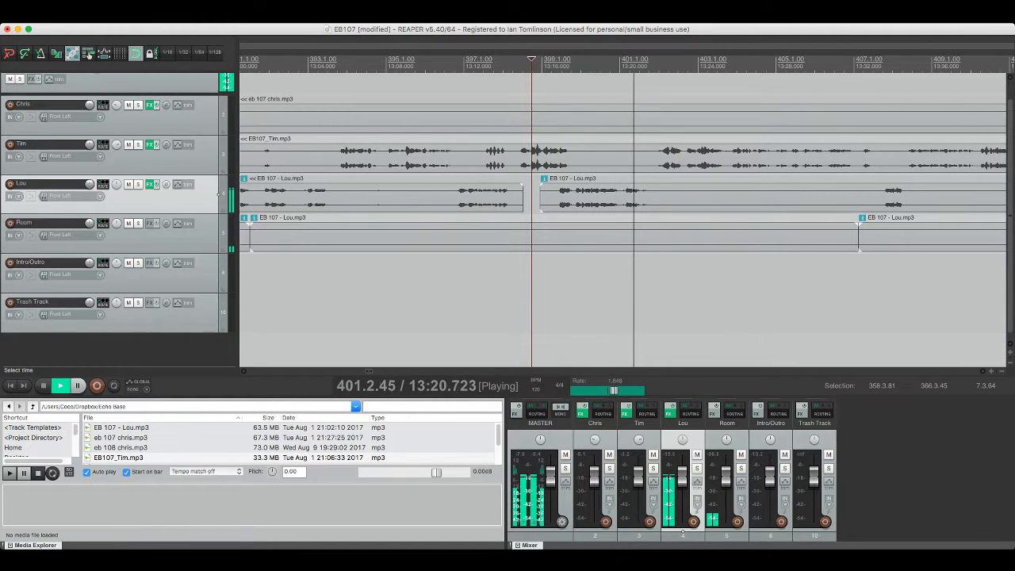
# Step: Listen to the small sound on track 3 at about 13:32.3 and save the project
pyautogui.hscroll(4, 623, 220)
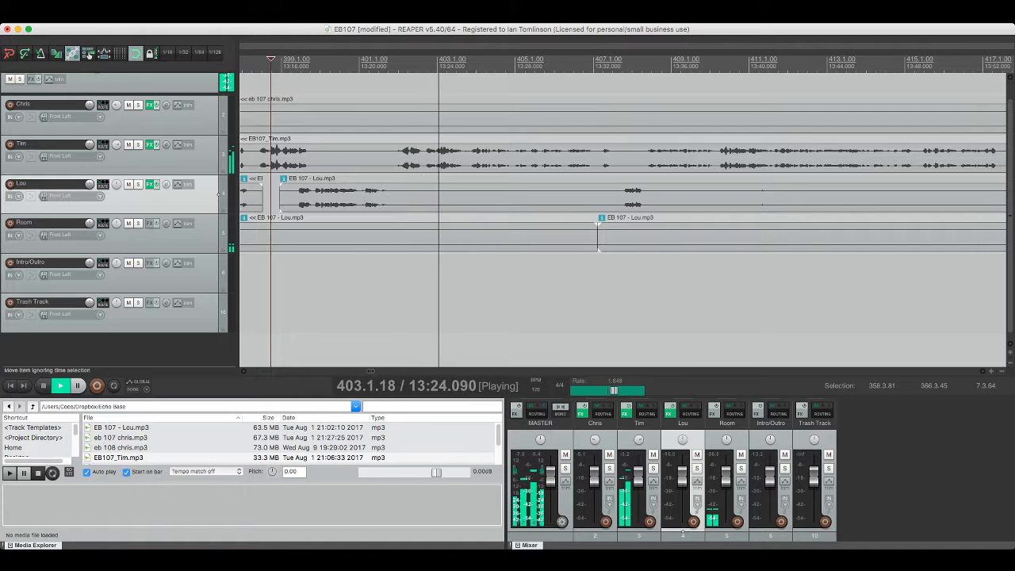
pyautogui.click(600, 154)
pyautogui.press('space')
pyautogui.press('space')
pyautogui.press('super+s')
# Step: Cut out the silent section of the track 4 clip between about 13:38.3 and 13:50.7
pyautogui.hscroll(3, 600, 155)
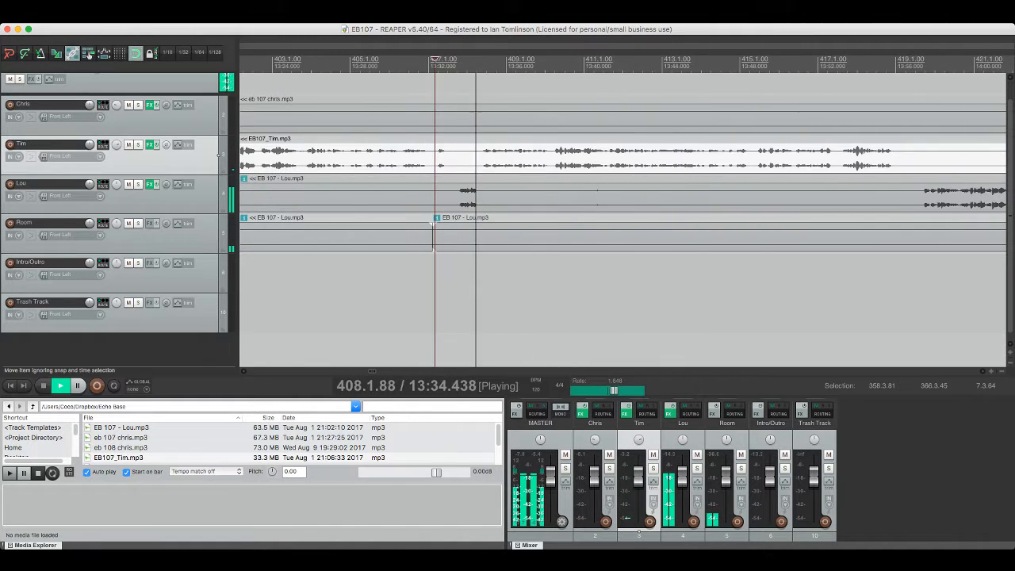
pyautogui.click(595, 202)
pyautogui.click(552, 201)
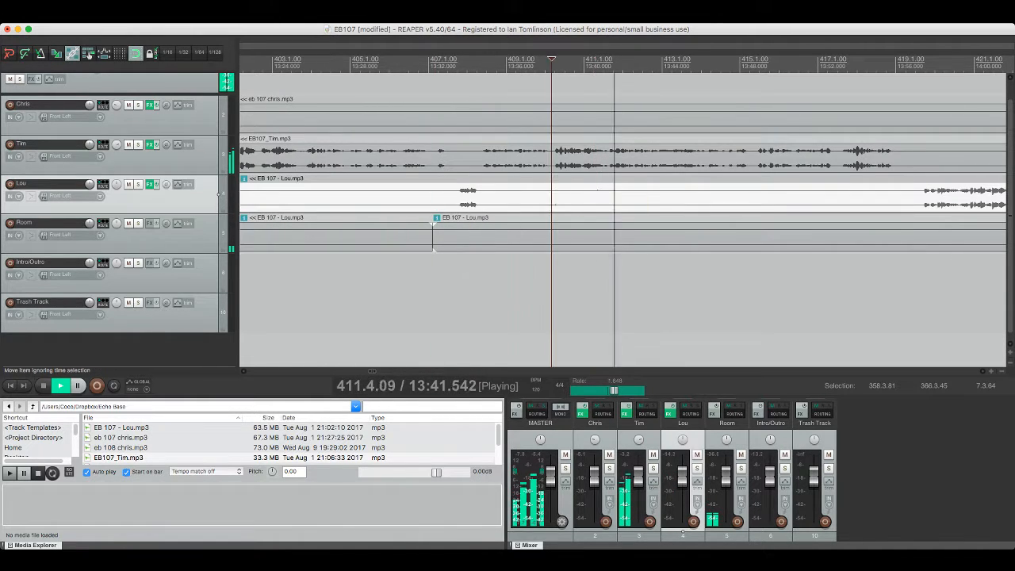
pyautogui.press('s')
pyautogui.click(795, 202)
pyautogui.press('s')
pyautogui.press('Delete')
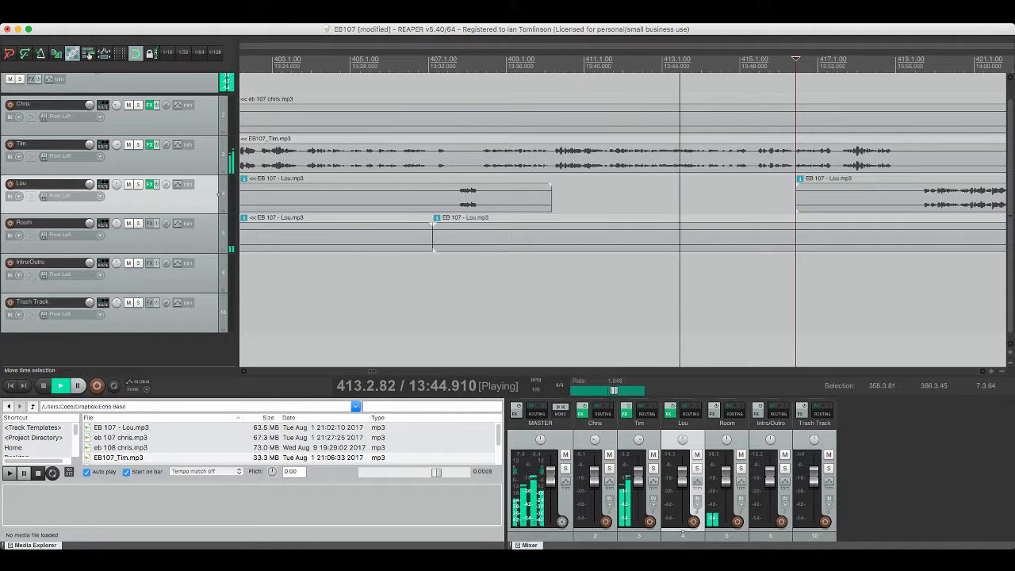
# Step: Play the beginning of the speech on track 4 from about 13:57.8 and save the project
pyautogui.hscroll(5, 622, 214)
pyautogui.click(511, 200)
pyautogui.press('space')
pyautogui.press('space')
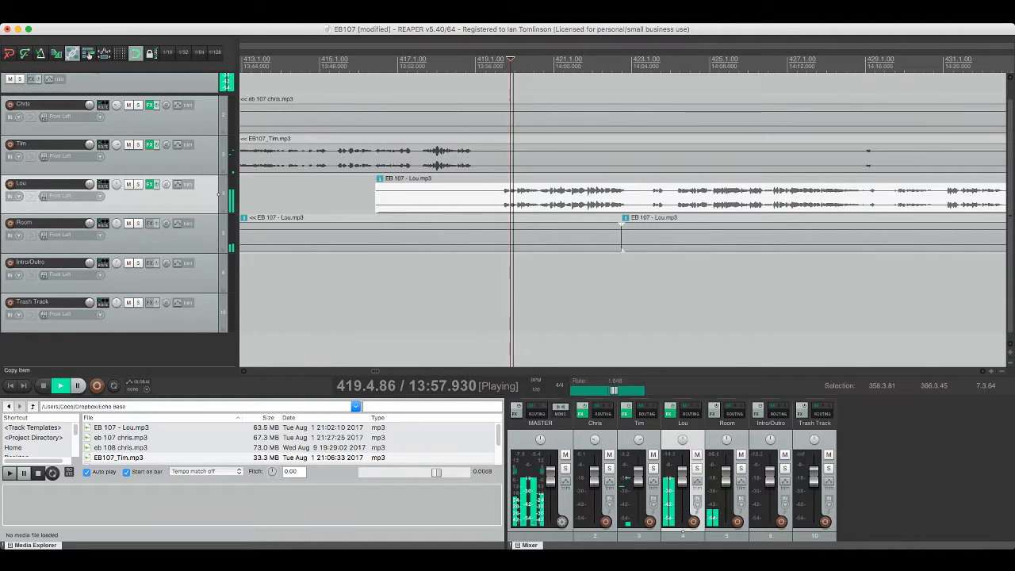
pyautogui.press('super+s')
# Step: Listen to the sounds on tracks 3 and 4 at about 14:15
pyautogui.hscroll(3, 511, 200)
pyautogui.click(220, 155)
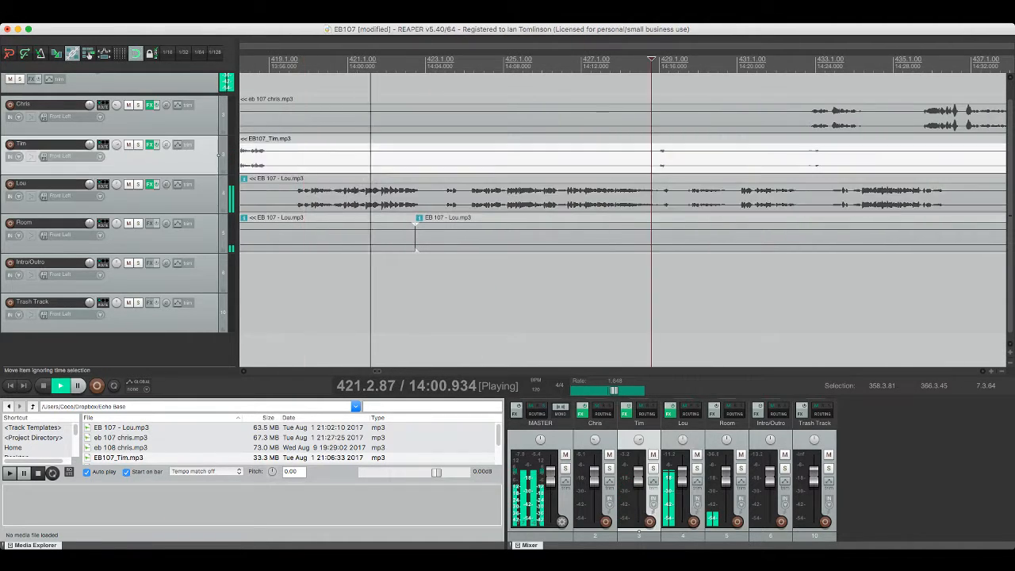
pyautogui.click(219, 194)
pyautogui.press('space')
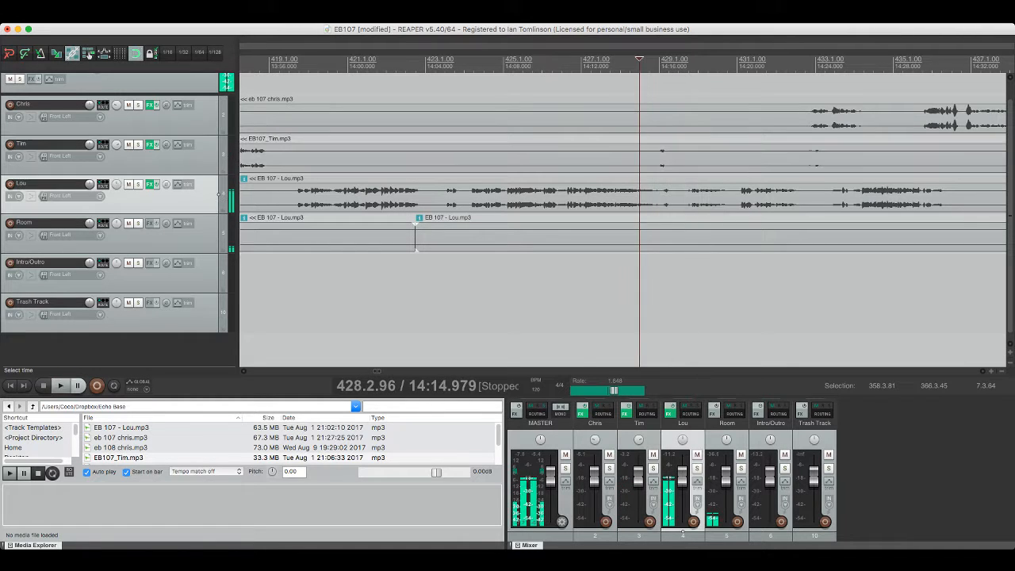
pyautogui.press('space')
# Step: Cut out the section of the track 4 clip between about 14:15.7 and 14:17.0 and save the project
pyautogui.click(652, 196)
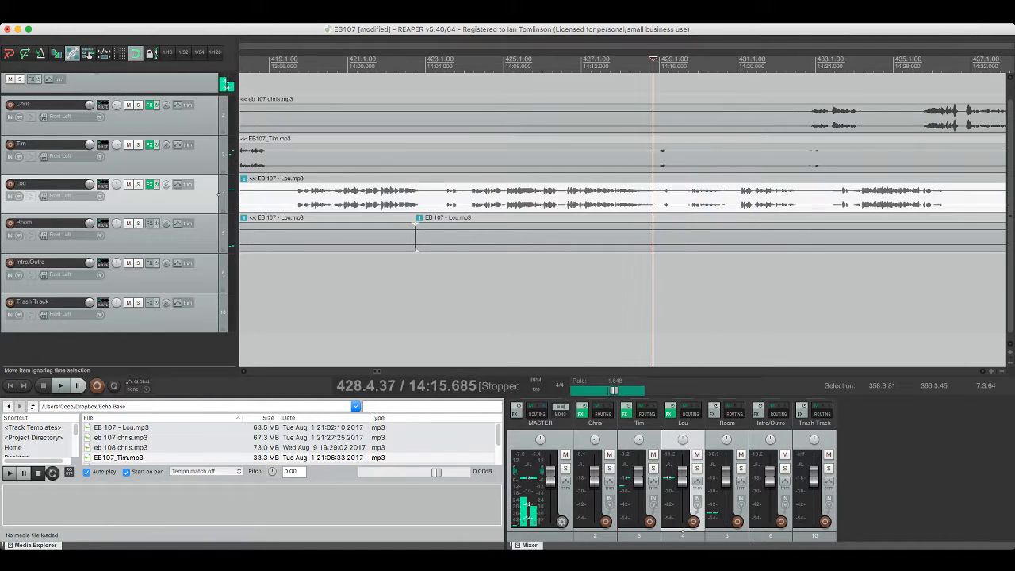
pyautogui.press('s')
pyautogui.click(679, 197)
pyautogui.press('s')
pyautogui.click(667, 196)
pyautogui.click(638, 197)
pyautogui.press('space')
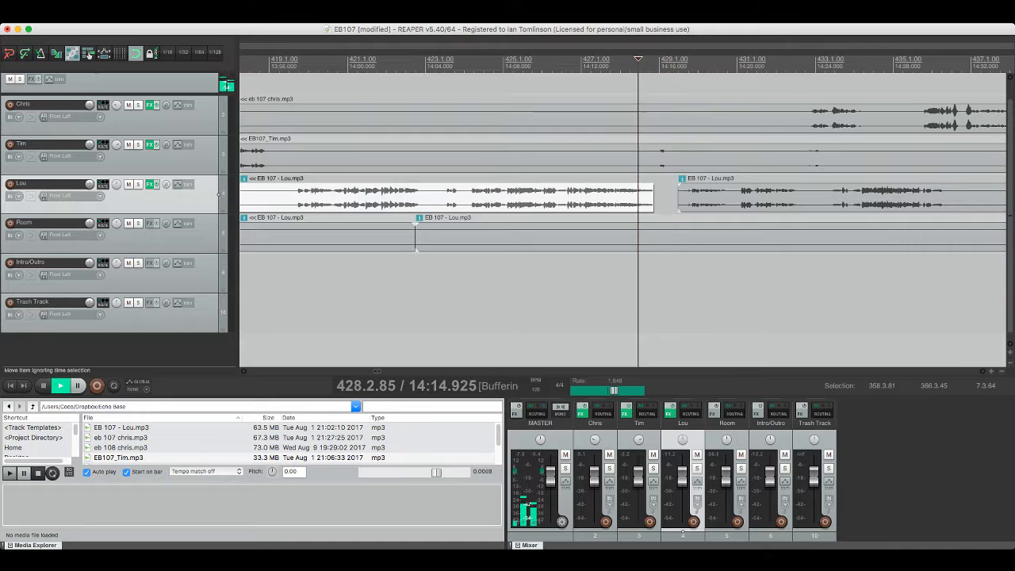
pyautogui.press('super+s')
# Step: Extend the end of the track 4 clip before the gap to about 14:16.1 with a short fade-out and play it back
pyautogui.press('space')
pyautogui.moveTo(652, 192); pyautogui.dragTo(654, 185)
pyautogui.click(620, 195)
pyautogui.press('space')
pyautogui.press('space')
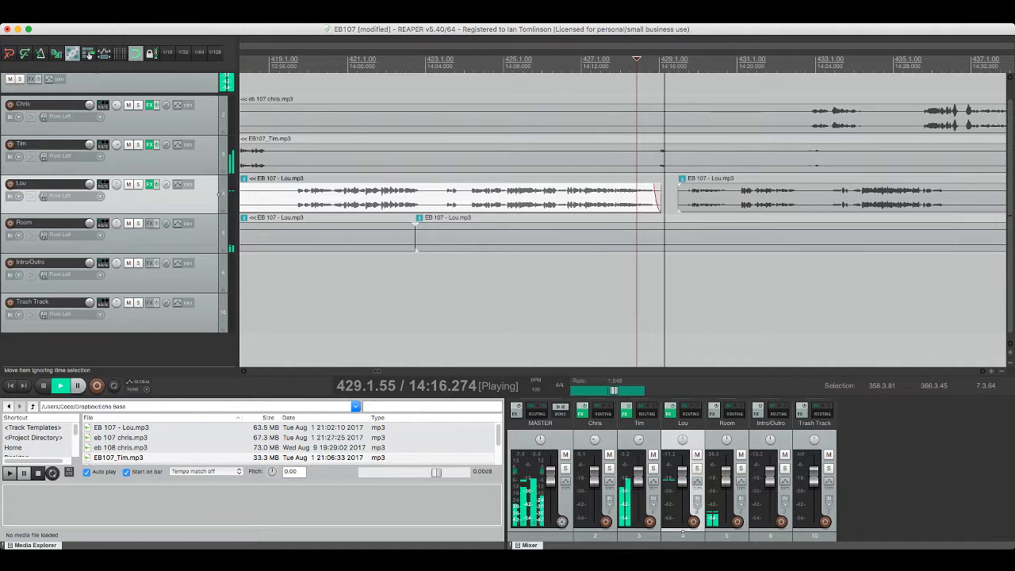
pyautogui.hscroll(2, 668, 194)
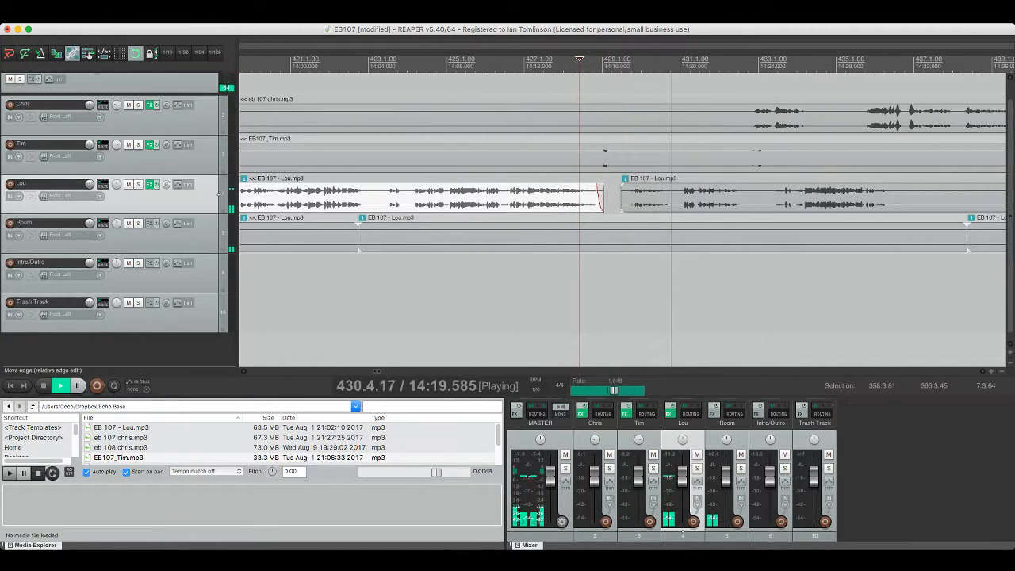
pyautogui.hscroll(4, 634, 194)
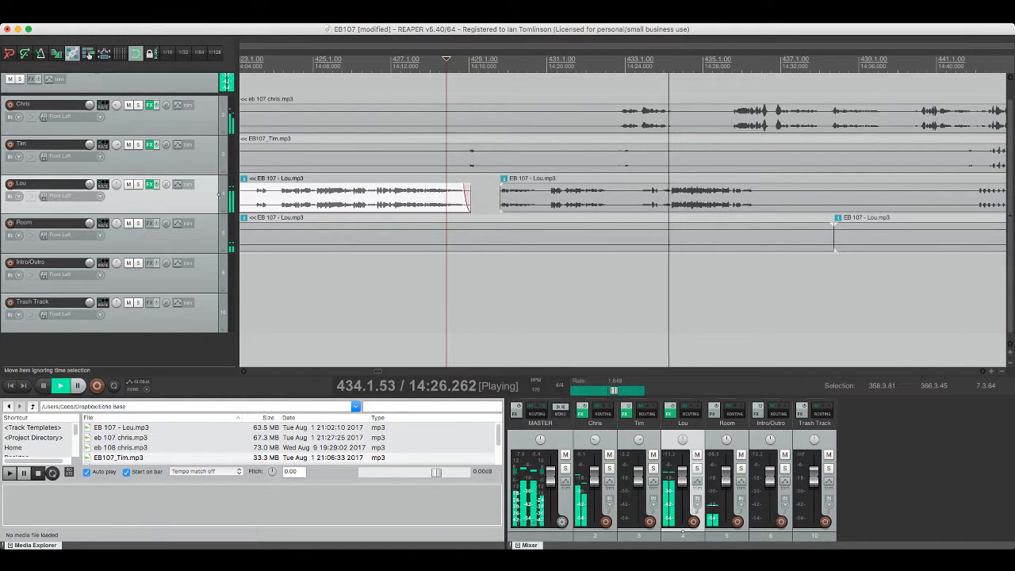
# Step: Isolate the small sound on track 3 between about 14:23.2 and 14:24.7 and move it about 0.5 s earlier
pyautogui.click(609, 150)
pyautogui.press('s')
pyautogui.click(639, 150)
pyautogui.press('s')
pyautogui.moveTo(626, 154); pyautogui.dragTo(615, 154)
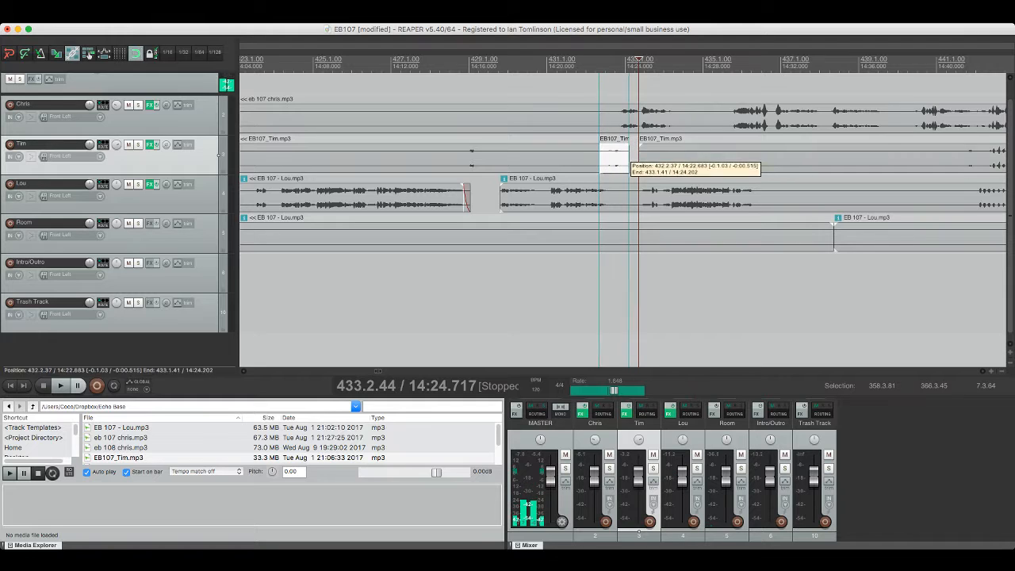
# Step: Play the passage with the moved track 3 piece from about 14:21.3 and save the project
pyautogui.click(573, 155)
pyautogui.press('space')
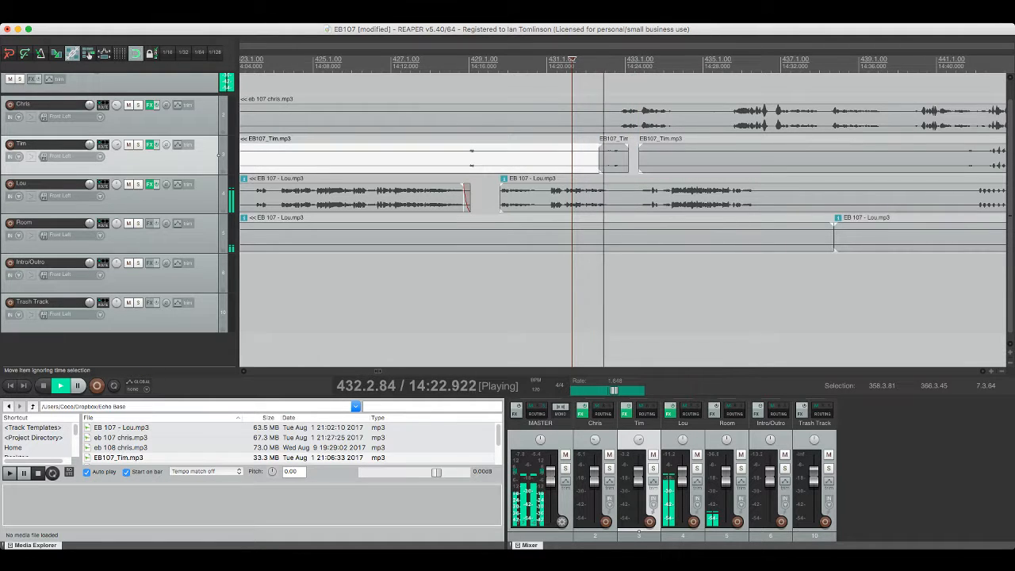
pyautogui.hscroll(3, 579, 159)
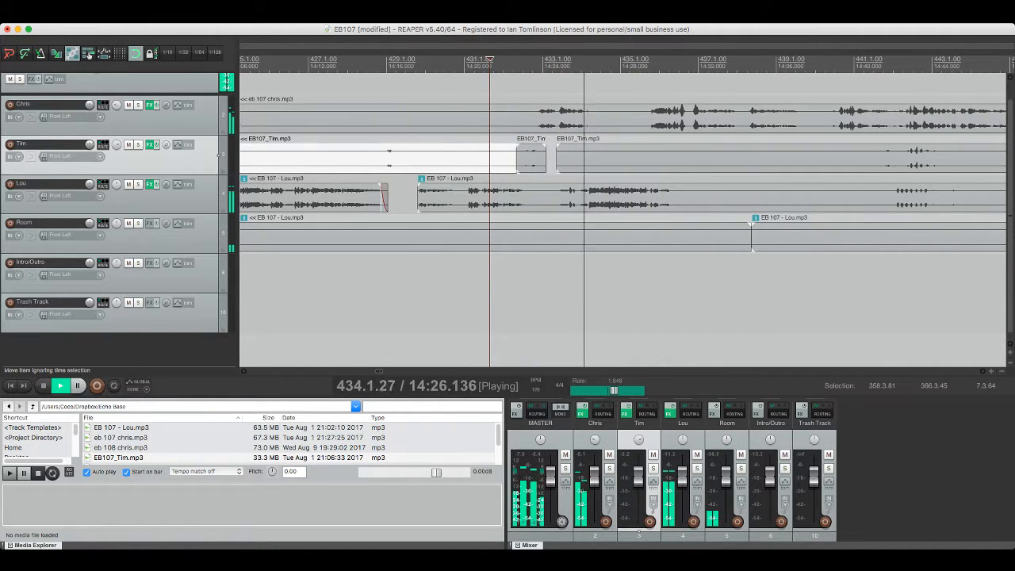
pyautogui.hscroll(3, 622, 214)
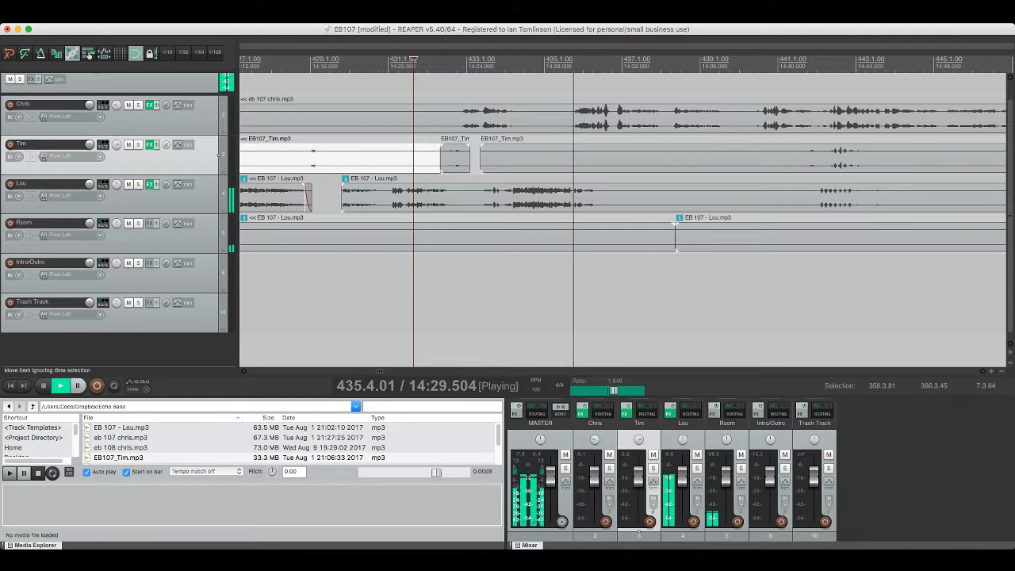
pyautogui.hscroll(1, 623, 214)
pyautogui.press('super+s')
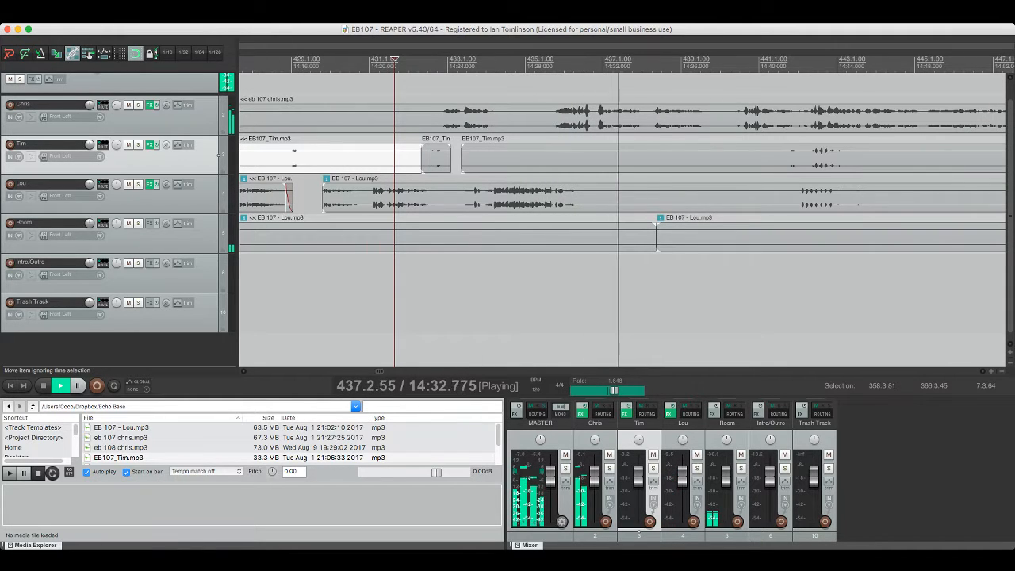
# Step: Continue listening to about 14:42, skip ahead to about 15:11 and listen to the sounds on tracks 3 and 4
pyautogui.hscroll(4, 633, 214)
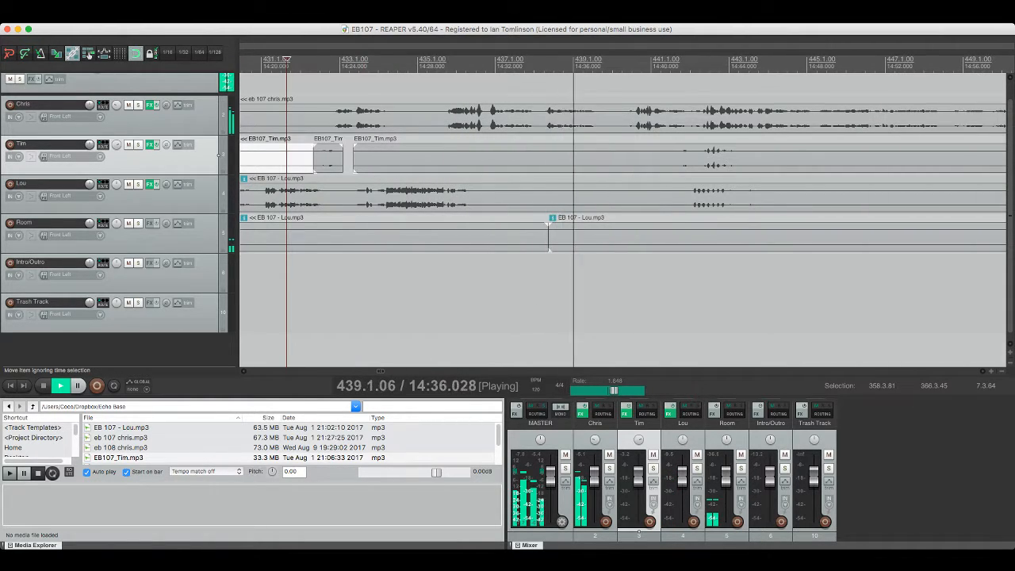
pyautogui.hscroll(2, 622, 214)
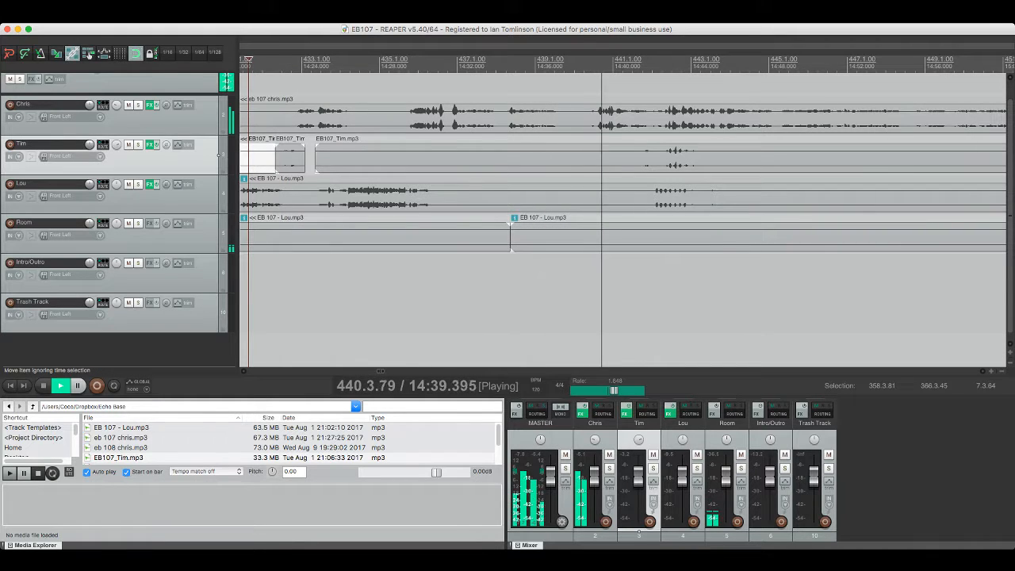
pyautogui.hscroll(4, 622, 214)
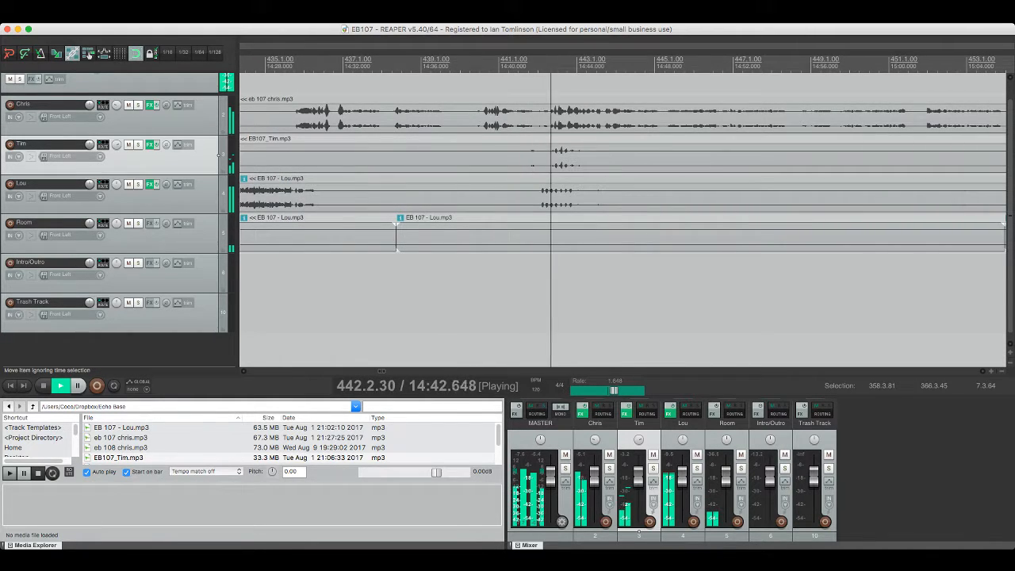
pyautogui.hscroll(9, 622, 214)
pyautogui.press('space')
pyautogui.click(862, 154)
pyautogui.press('space')
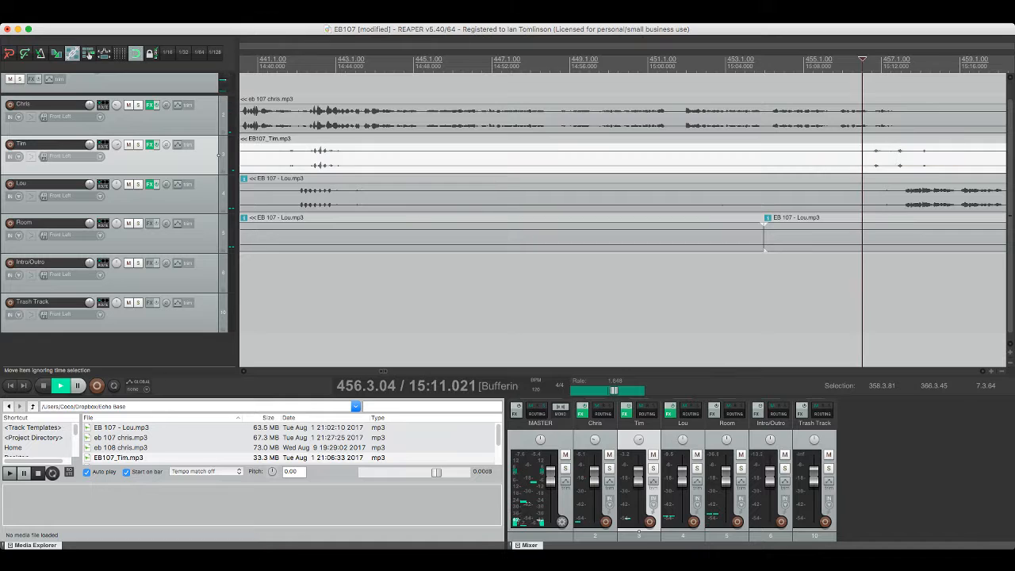
pyautogui.hscroll(10, 861, 155)
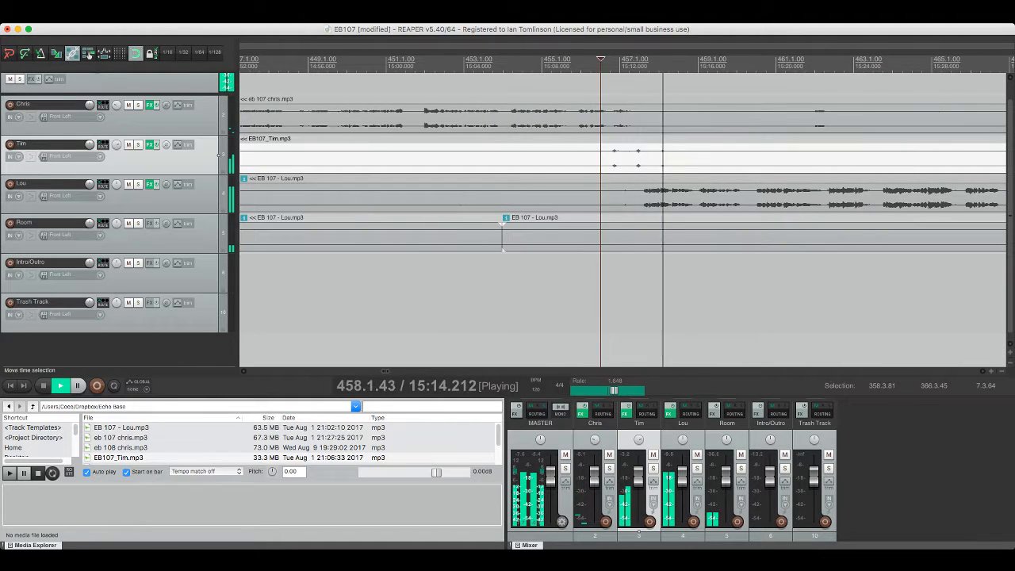
pyautogui.hscroll(2, 623, 214)
pyautogui.click(554, 196)
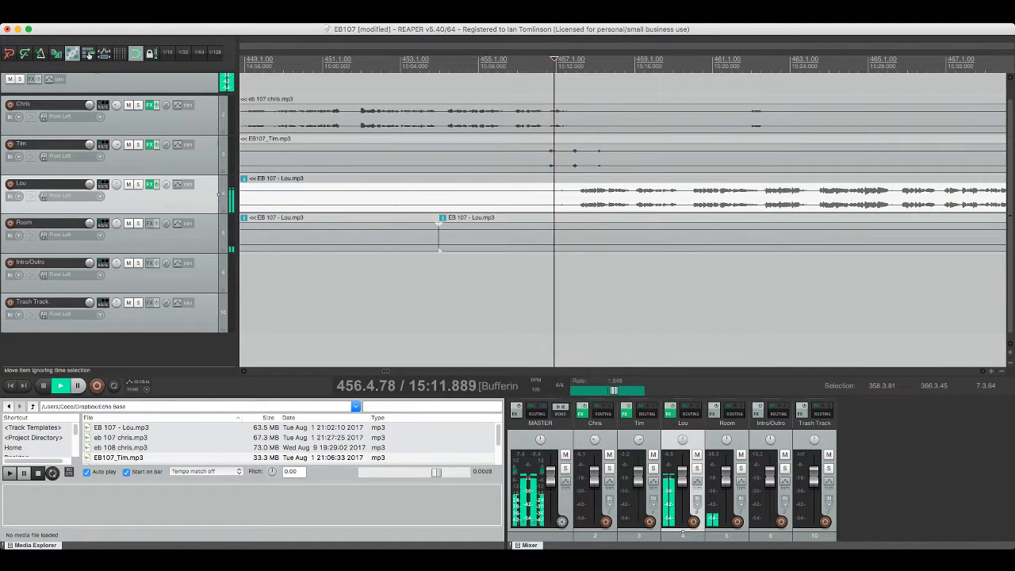
pyautogui.press('space')
# Step: Solo track 3 to listen to the small sound from about 15:13.6, then unsolo the track
pyautogui.click(586, 152)
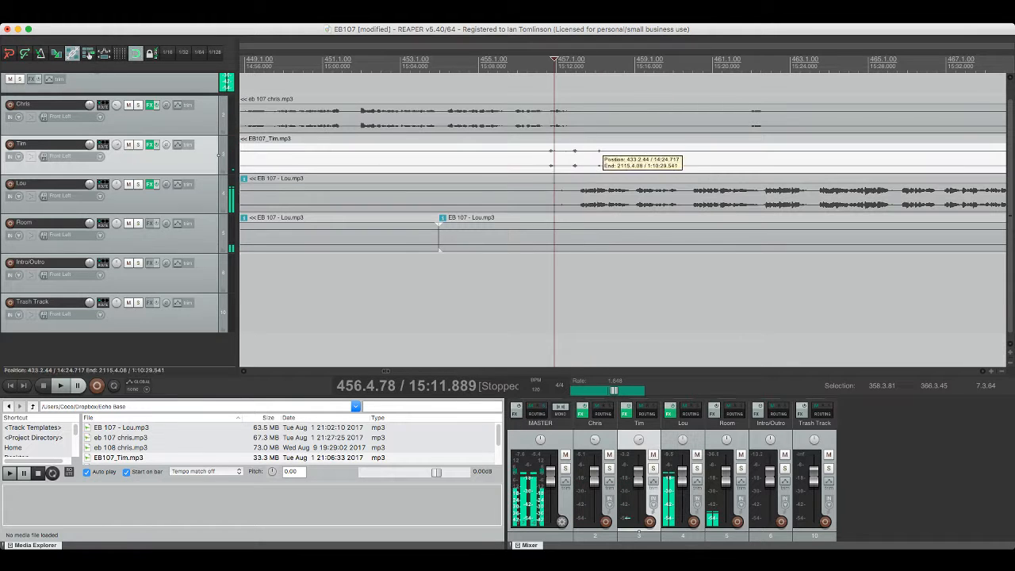
pyautogui.press('F6')
pyautogui.press('space')
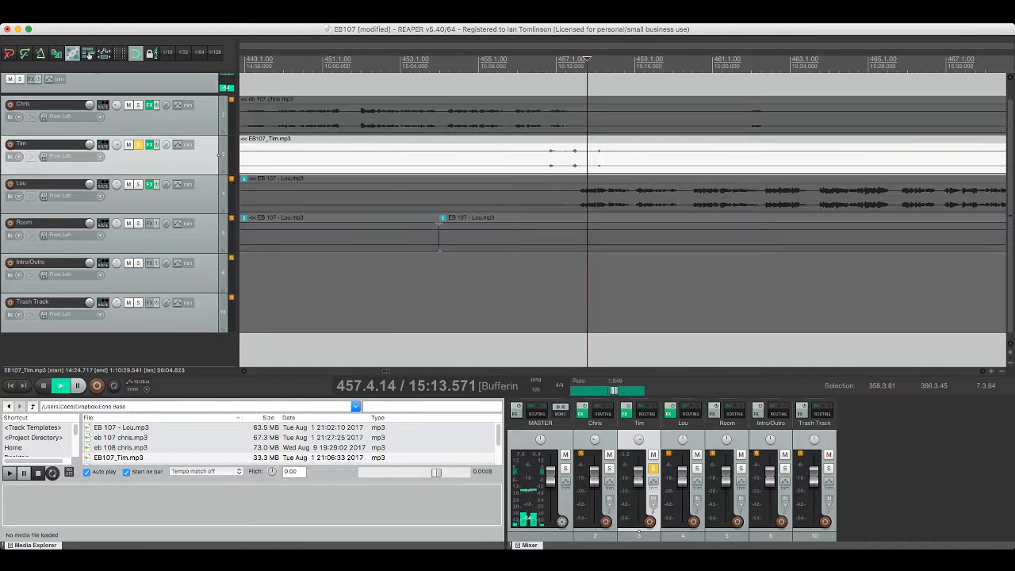
pyautogui.press('space')
pyautogui.press('F6')
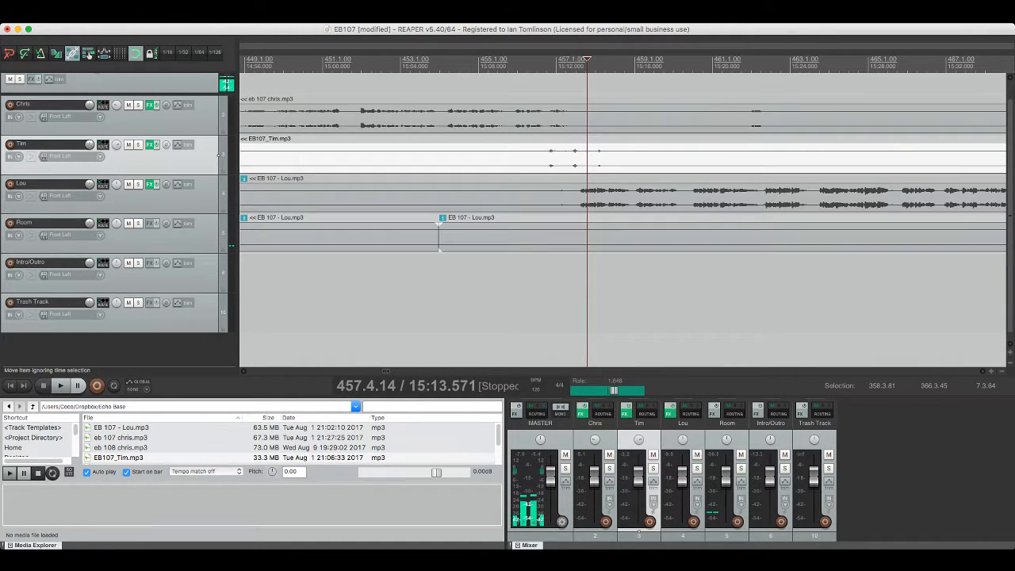
# Step: Cut out the section of the track 3 clip between about 15:13.6 and 15:16.7
pyautogui.click(587, 148)
pyautogui.press('s')
pyautogui.click(648, 152)
pyautogui.press('s')
pyautogui.click(619, 154)
pyautogui.press('Delete')
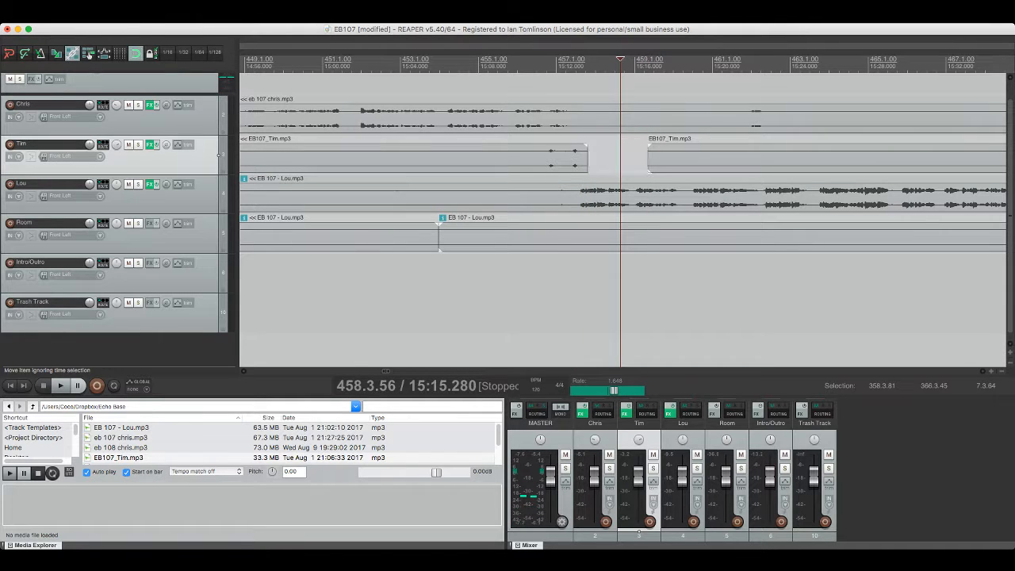
# Step: Cut out the track 4 section between about 15:11.7 and 15:12.5 and unmute the automuted track
pyautogui.click(551, 198)
pyautogui.press('space')
pyautogui.press('s')
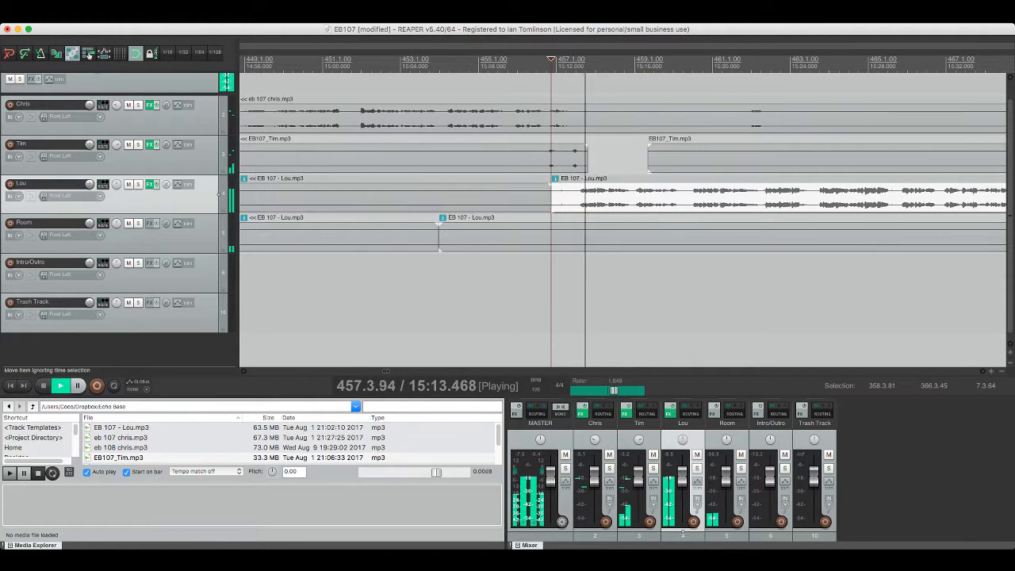
pyautogui.click(567, 198)
pyautogui.press('s')
pyautogui.click(561, 197)
pyautogui.press('Delete')
pyautogui.press('F5')
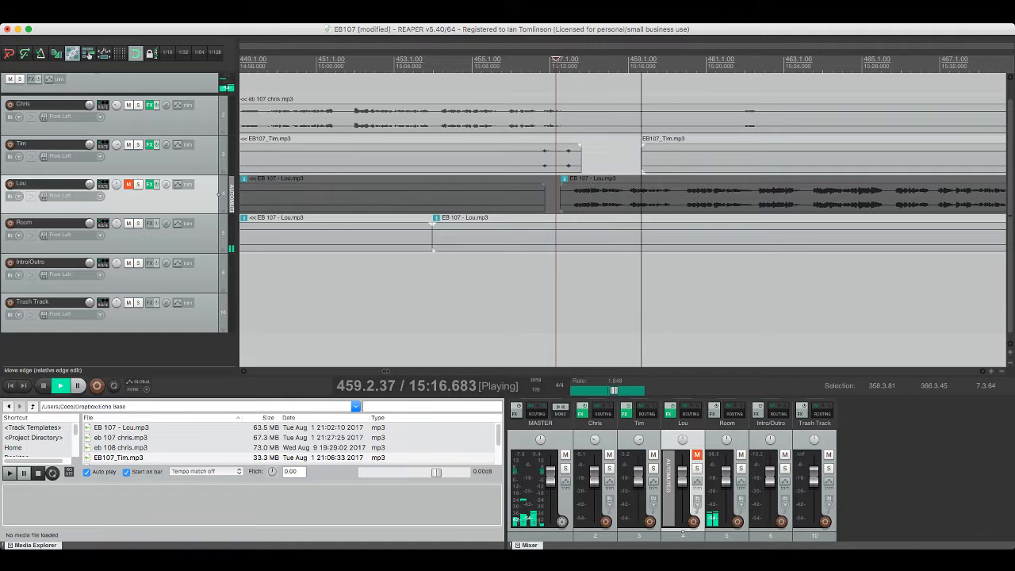
pyautogui.press('F5')
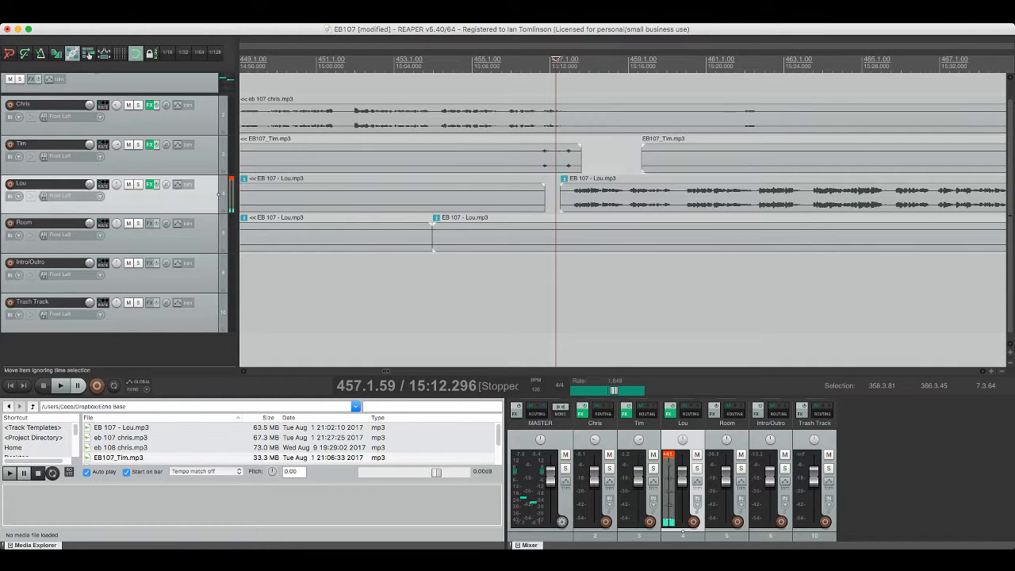
# Step: Resume playback from about 15:17.8, skip ahead to about 15:35.3 and save the project
pyautogui.click(663, 149)
pyautogui.press('space')
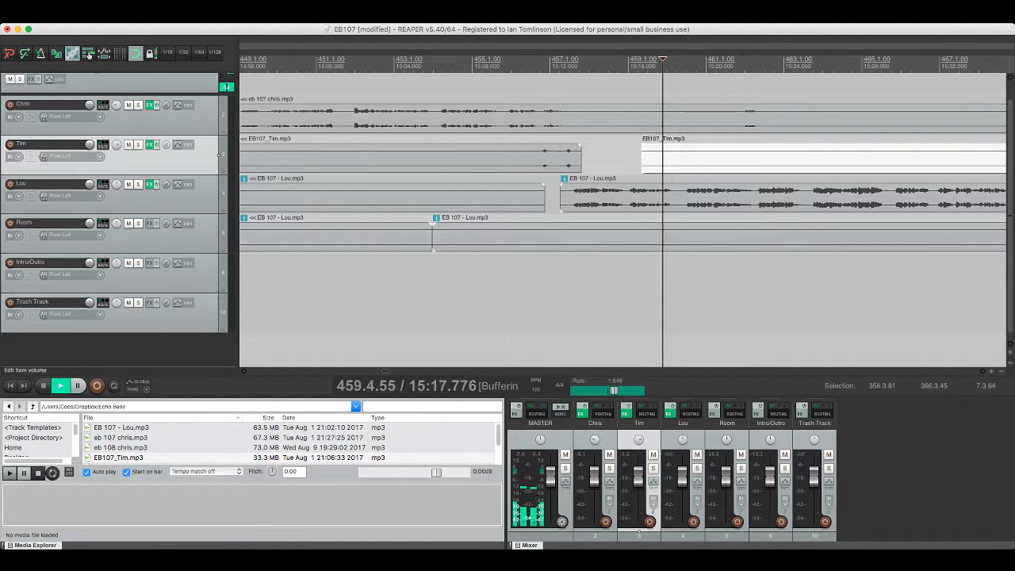
pyautogui.press('super+s')
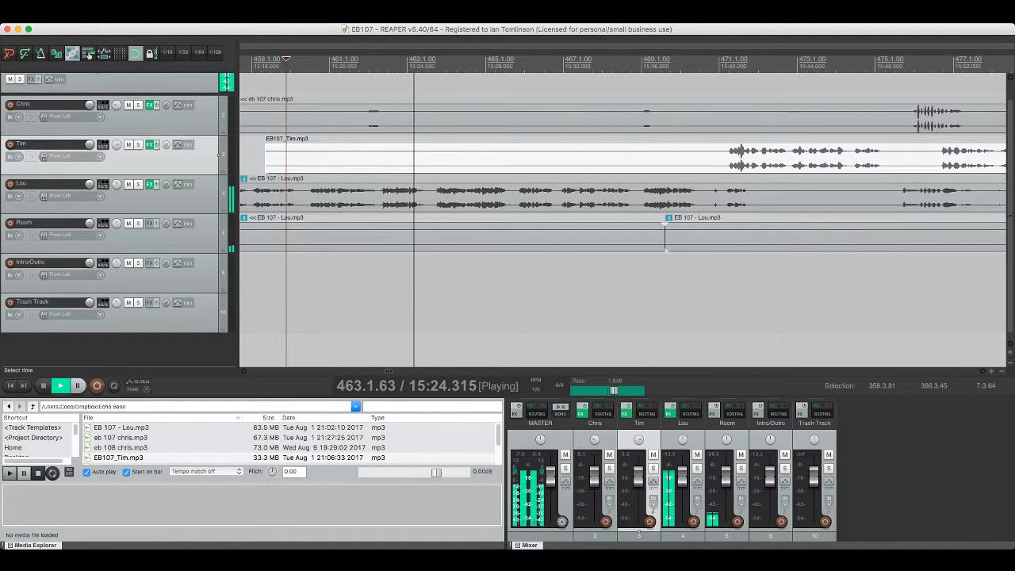
pyautogui.click(628, 309)
pyautogui.press('super+s')
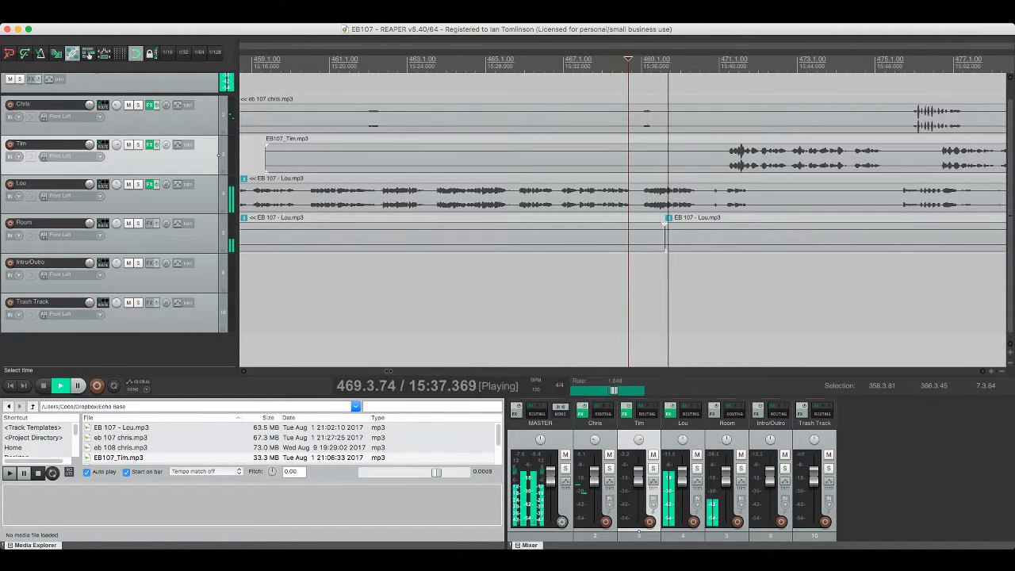
# Step: Isolate the small sound on track 2 between about 15:35.9 and 15:36.9 and move it about 0.6 s earlier
pyautogui.press('space')
pyautogui.click(639, 111)
pyautogui.press('s')
pyautogui.click(658, 111)
pyautogui.press('s')
pyautogui.moveTo(653, 111); pyautogui.dragTo(643, 118)
# Step: Play the passage with the moved track 2 piece from about 15:34.7 and save the project
pyautogui.click(616, 115)
pyautogui.press('space')
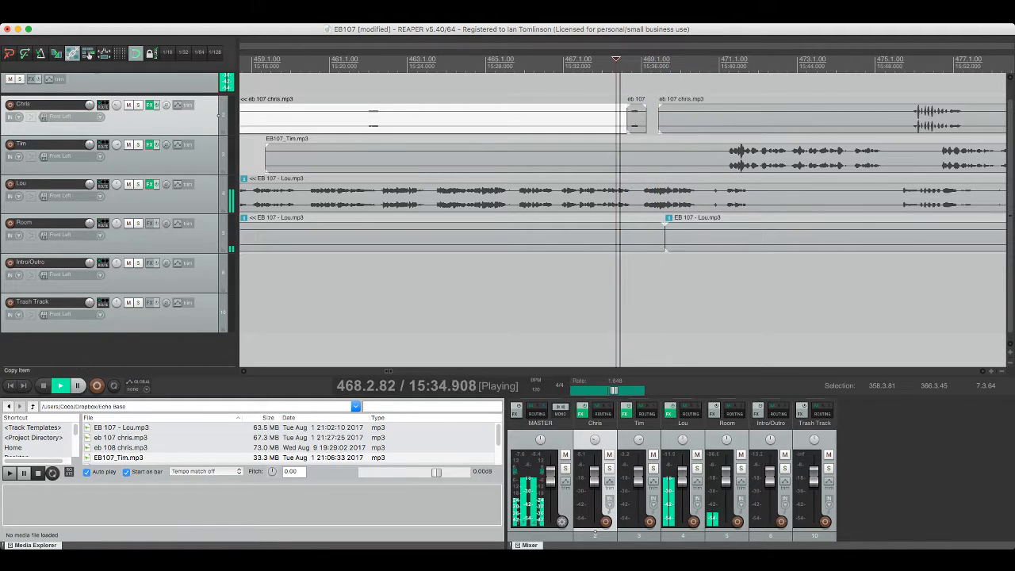
pyautogui.press('super+s')
pyautogui.hscroll(5, 622, 214)
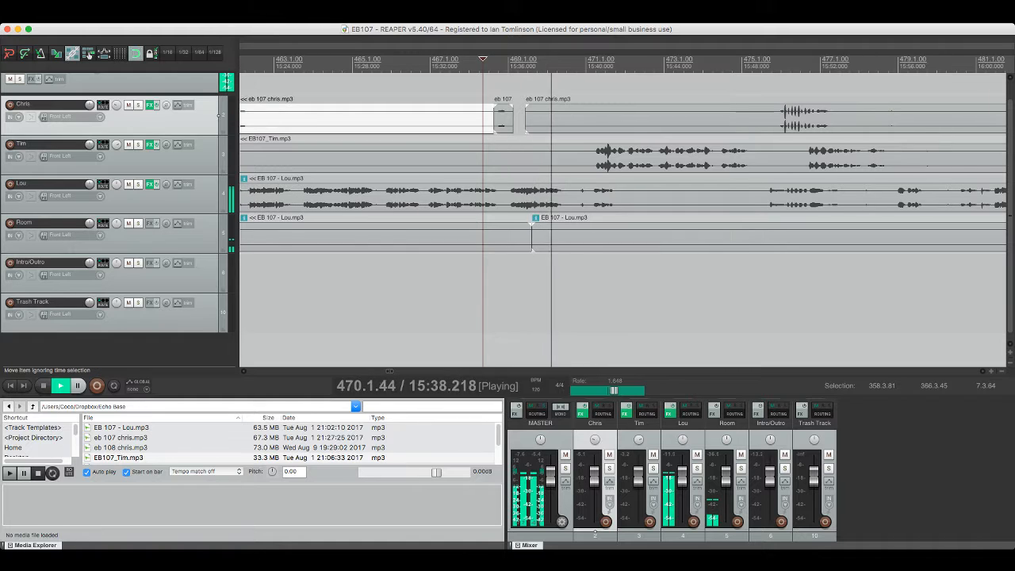
pyautogui.hscroll(1, 622, 214)
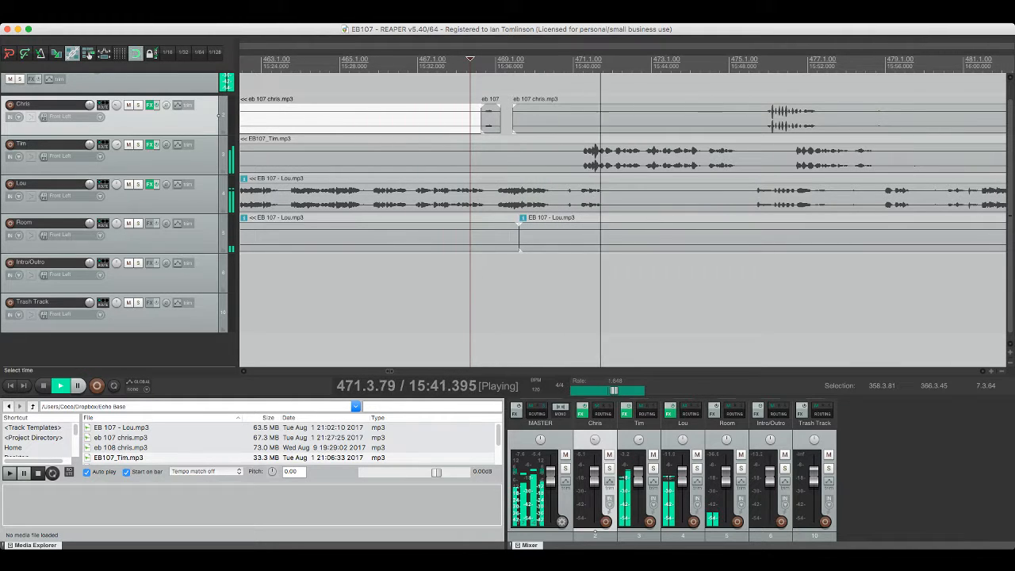
# Step: Cut out the section of the track 4 clip between about 15:39.5 and 15:41.4 and save the project
pyautogui.click(564, 194)
pyautogui.press('s')
pyautogui.click(600, 194)
pyautogui.press('s')
pyautogui.click(583, 194)
pyautogui.press('Delete')
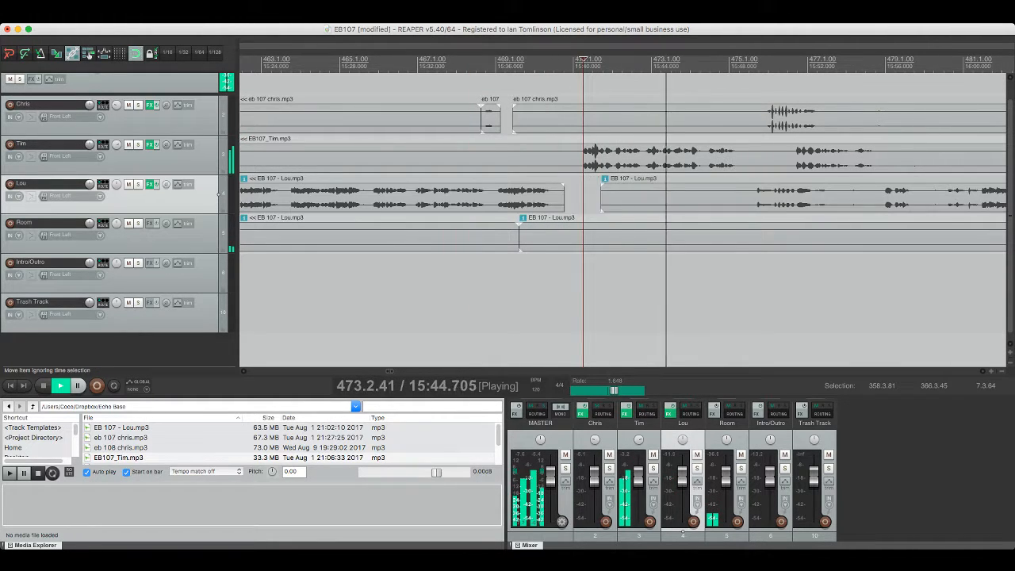
pyautogui.hscroll(10, 622, 214)
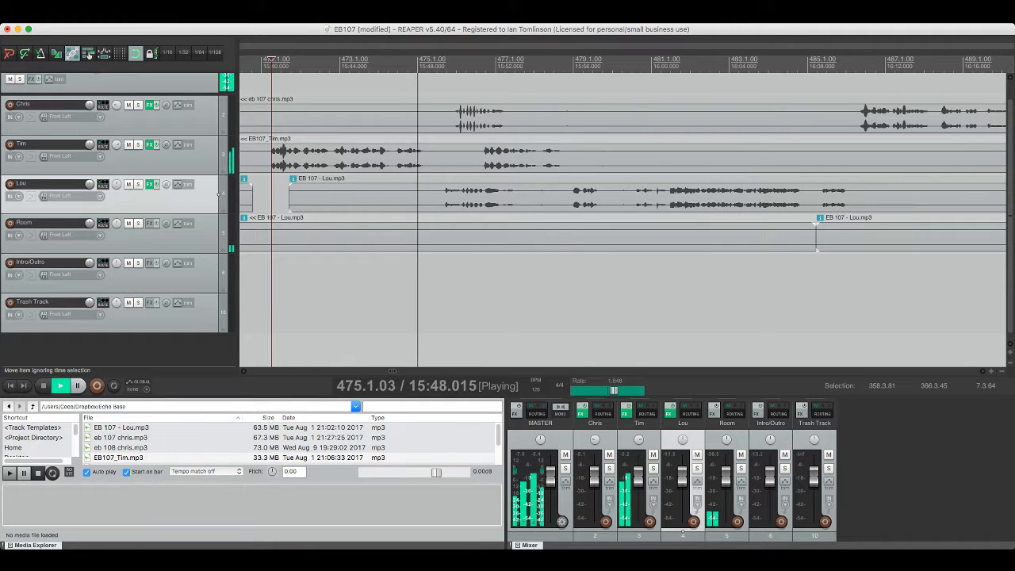
pyautogui.press('super+s')
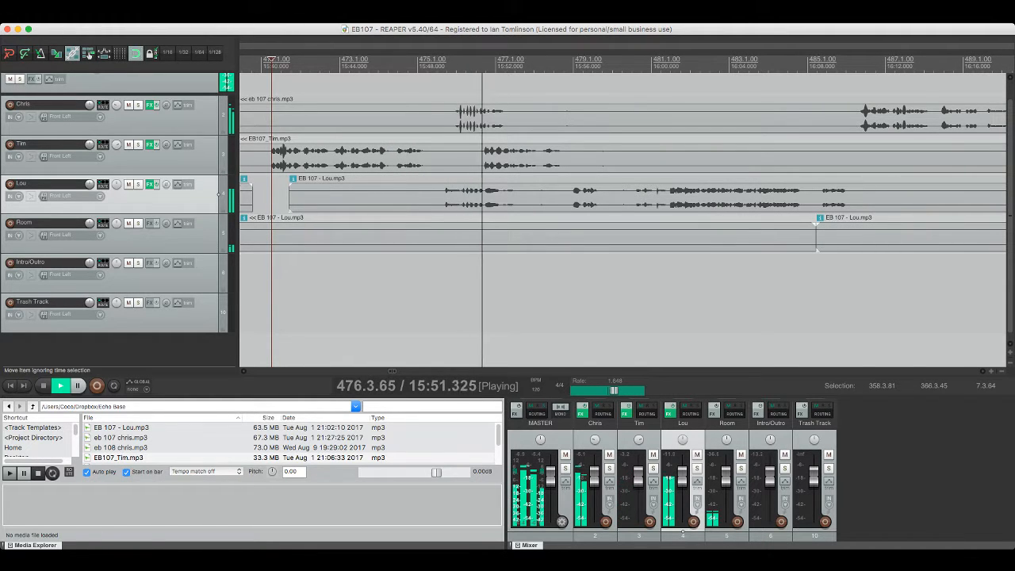
pyautogui.hscroll(2, 219, 194)
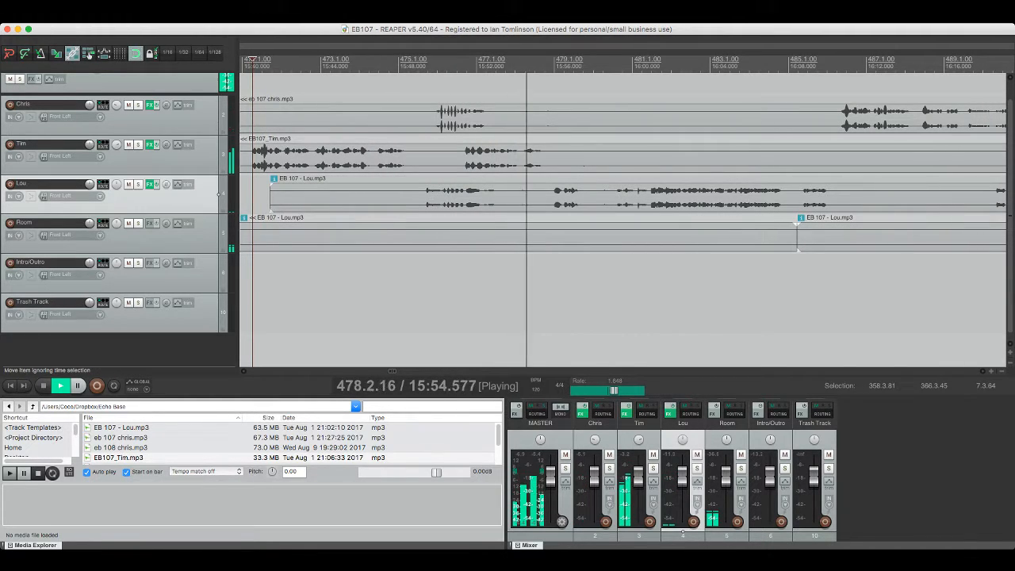
# Step: Cut out the section of the track 2 clip between about 15:55.1 and 15:56.3 and resume playback
pyautogui.click(219, 115)
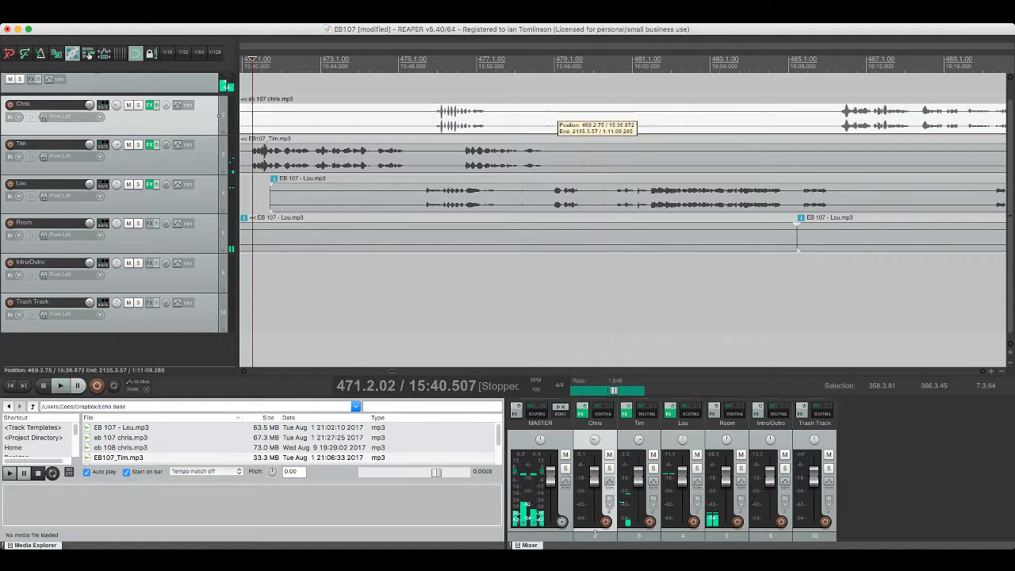
pyautogui.press('s')
pyautogui.press('space')
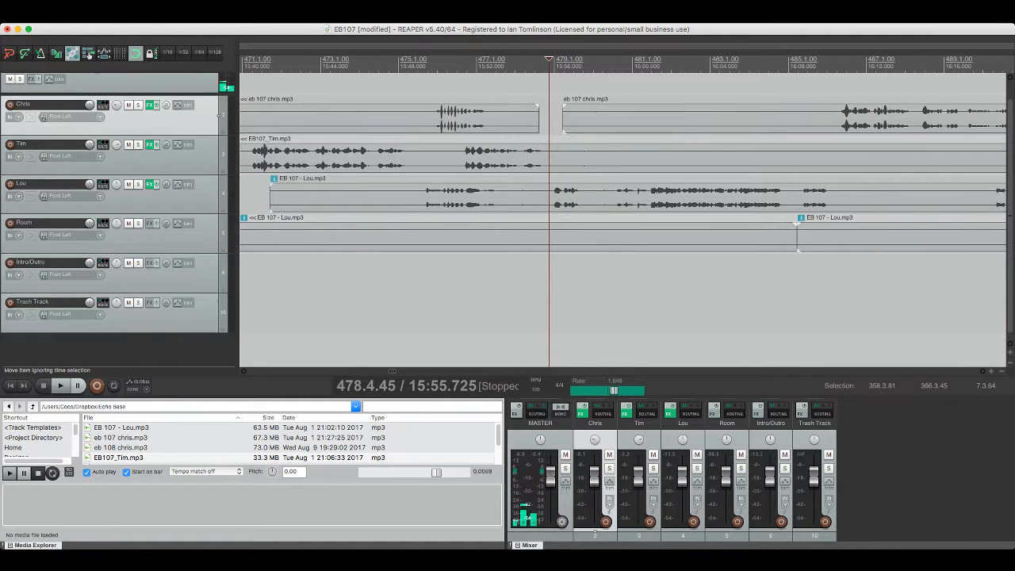
pyautogui.press('space')
# Step: Remove the part of the track 4 clip between about 15:58.4 and 16:00.9 and save the project
pyautogui.click(516, 194)
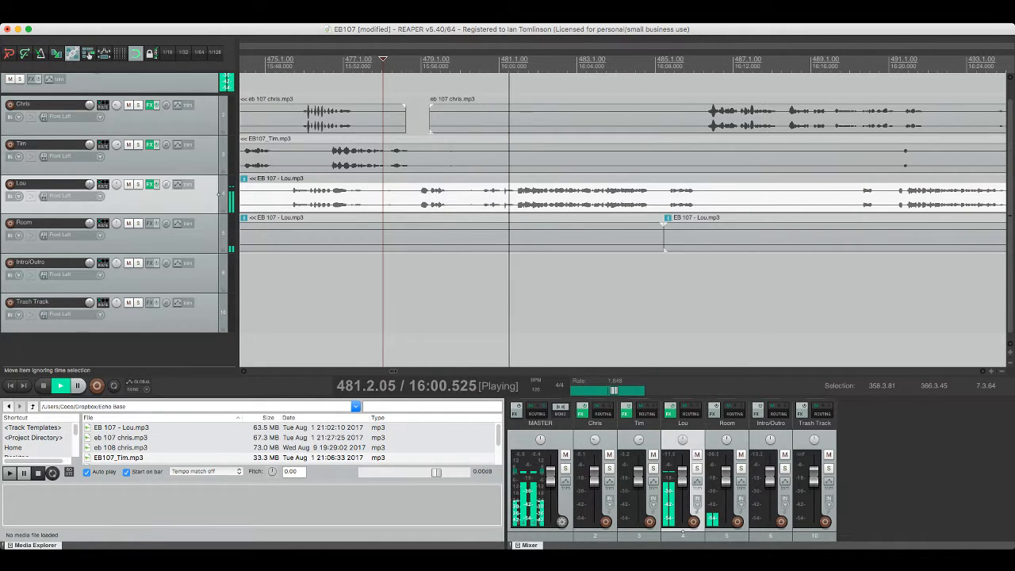
pyautogui.press('space')
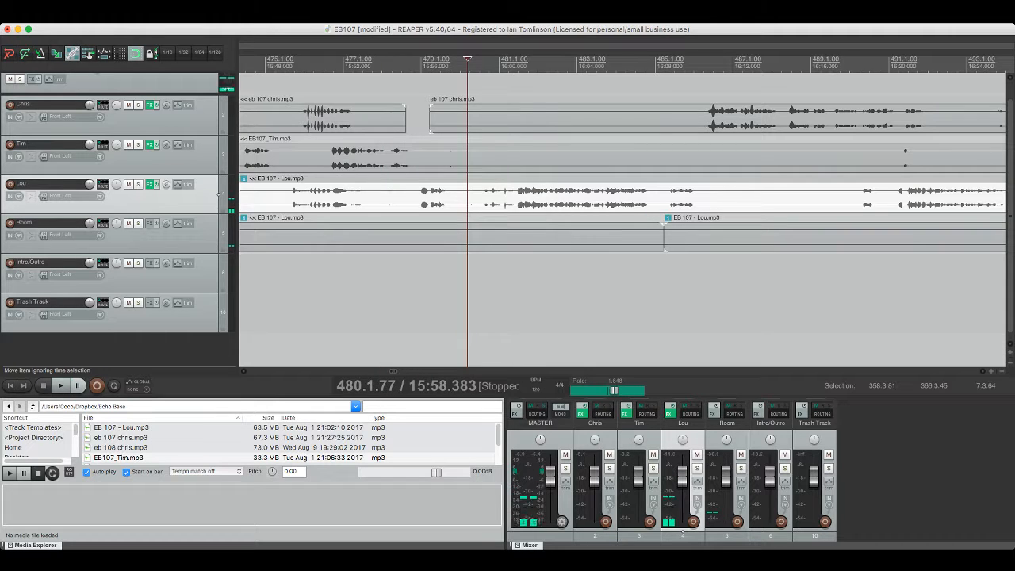
pyautogui.moveTo(468, 197); pyautogui.dragTo(516, 196)
pyautogui.press('Delete')
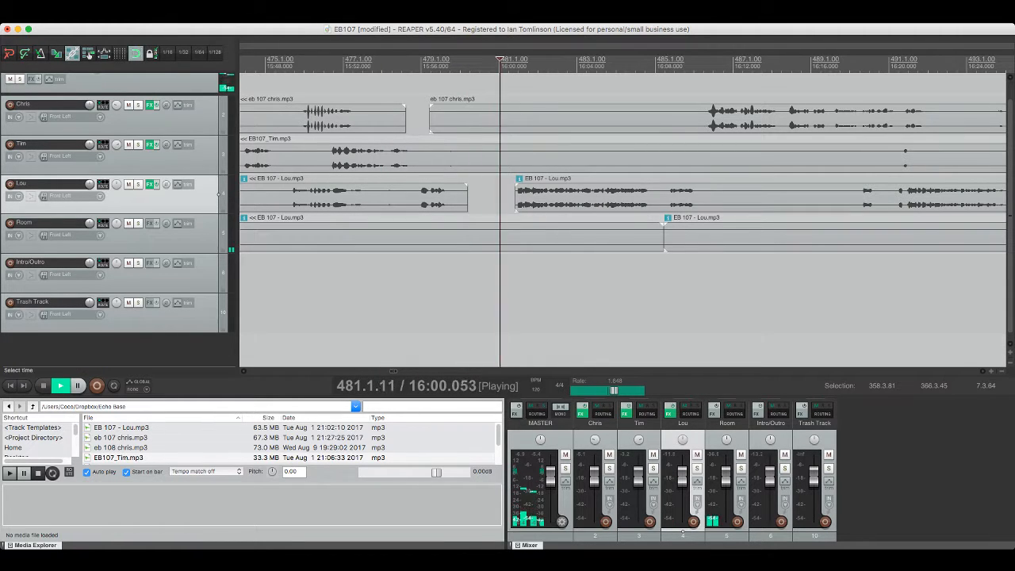
pyautogui.press('space')
pyautogui.press('super+s')
pyautogui.press('space')
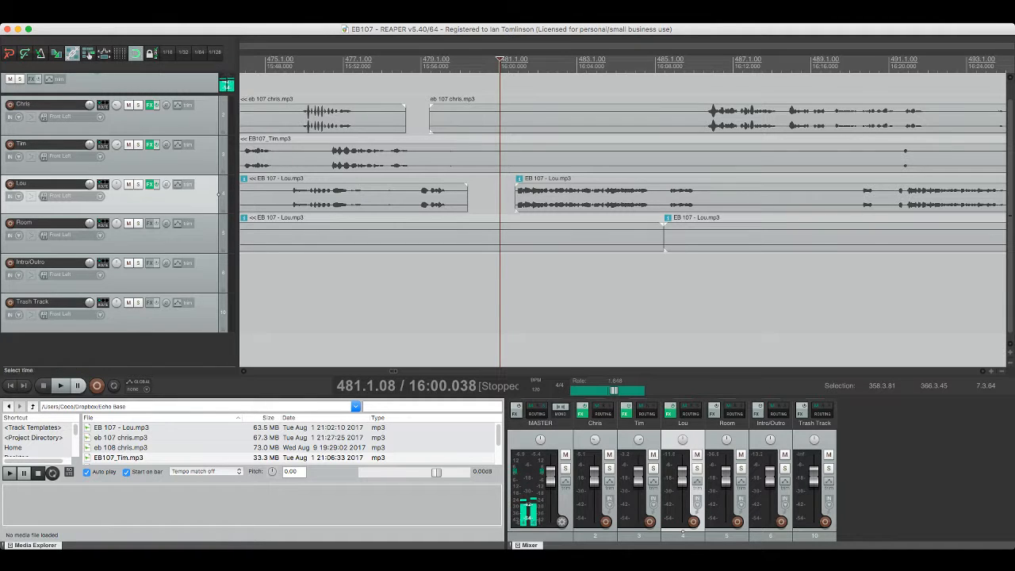
# Step: Play from about 15:57.6 with track 2 selected, skip ahead to about 16:07.8 and save the project
pyautogui.click(219, 115)
pyautogui.press('space')
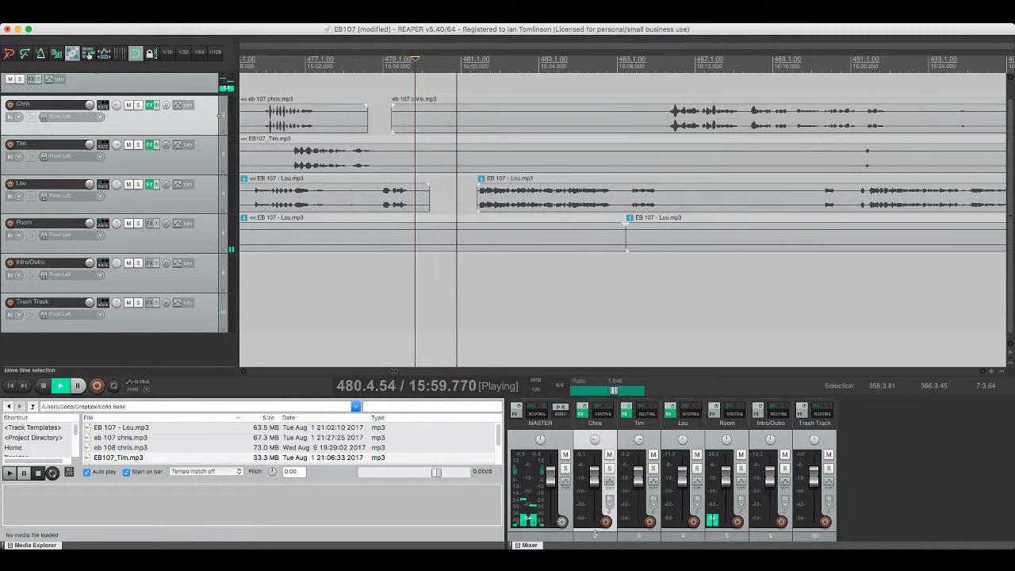
pyautogui.click(416, 114)
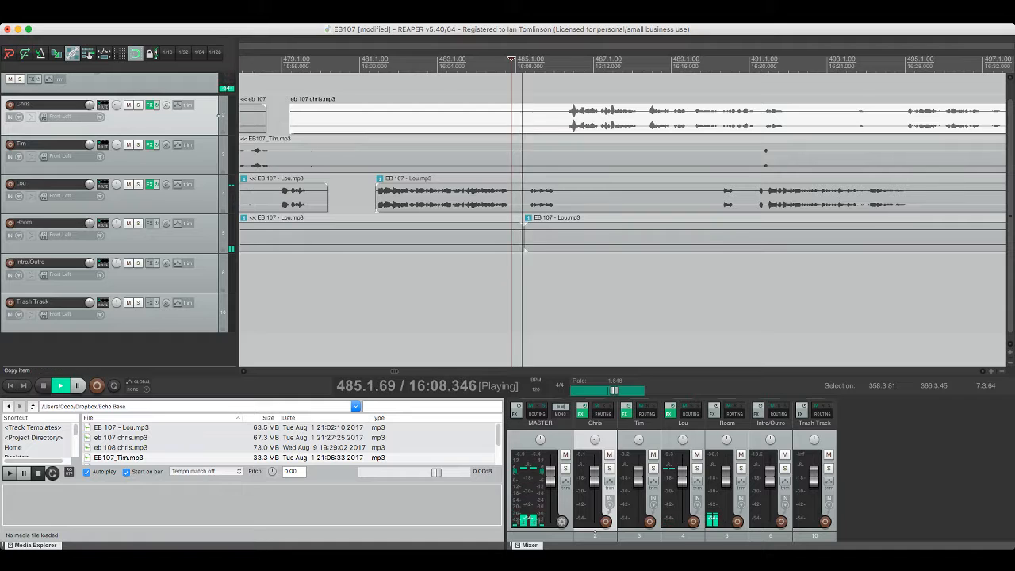
pyautogui.press('super+s')
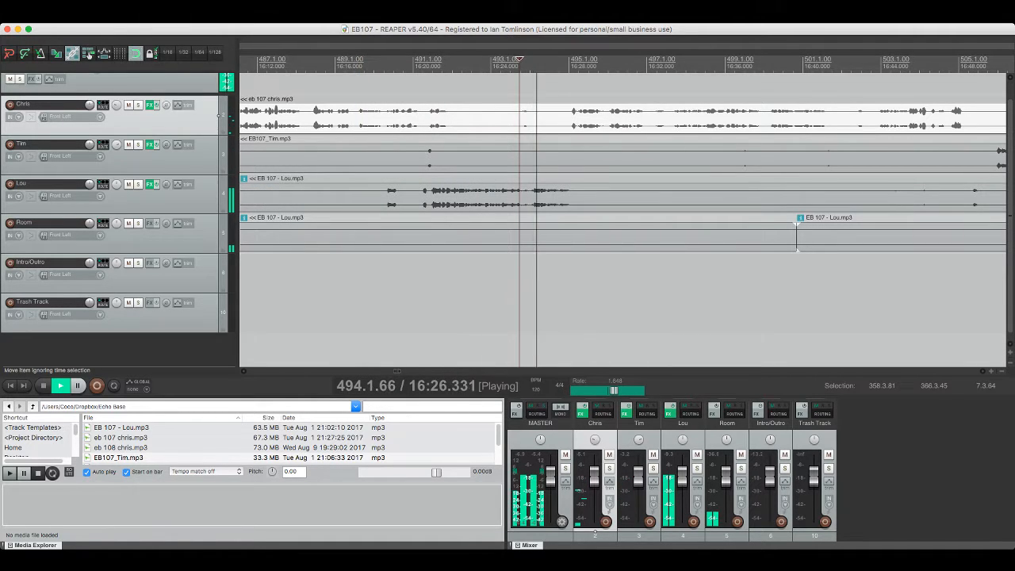
# Step: Cut out the near-silent stretch of the track 3 clip between about 16:36.5 and 16:48.7
pyautogui.click(640, 155)
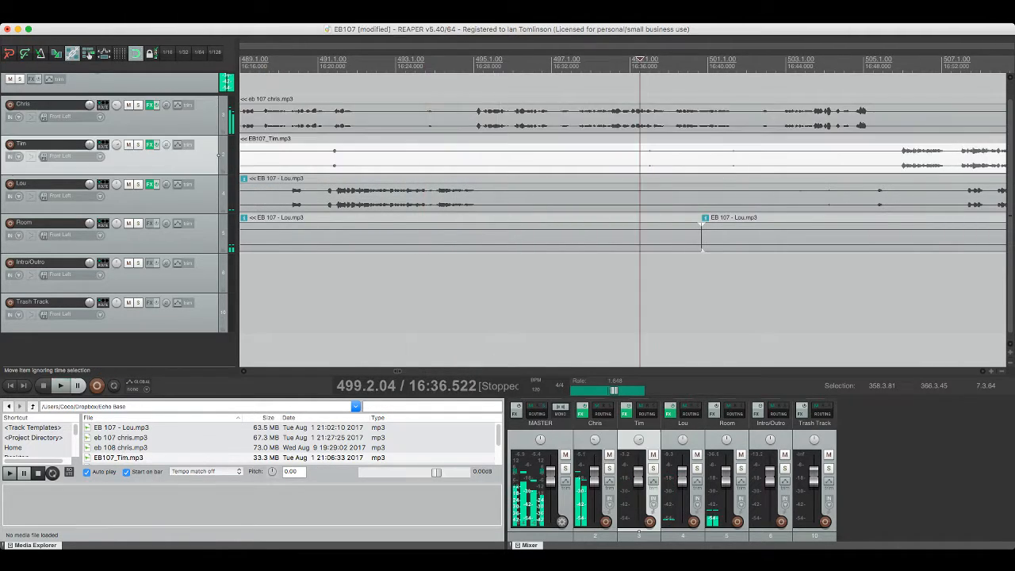
pyautogui.press('s')
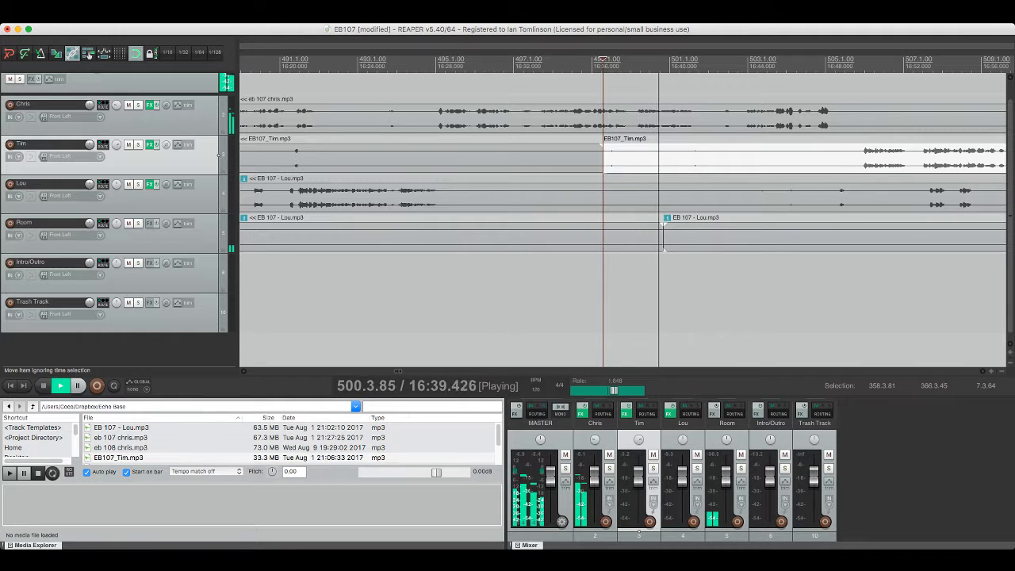
pyautogui.press('s')
pyautogui.press('Delete')
# Step: Cut out the silent stretch of the track 4 clip between about 16:44.5 and 16:48.6
pyautogui.click(218, 194)
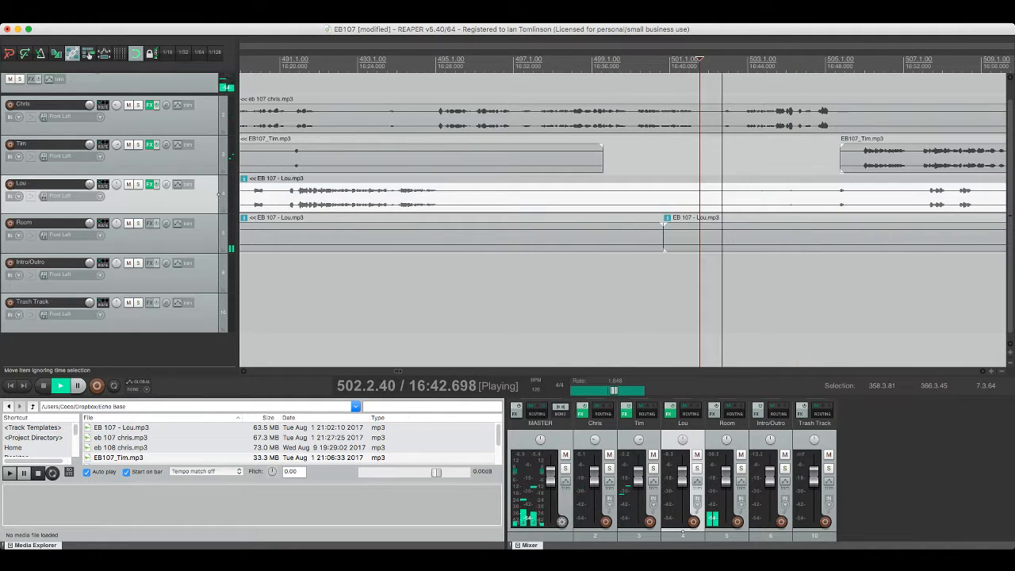
pyautogui.press('s')
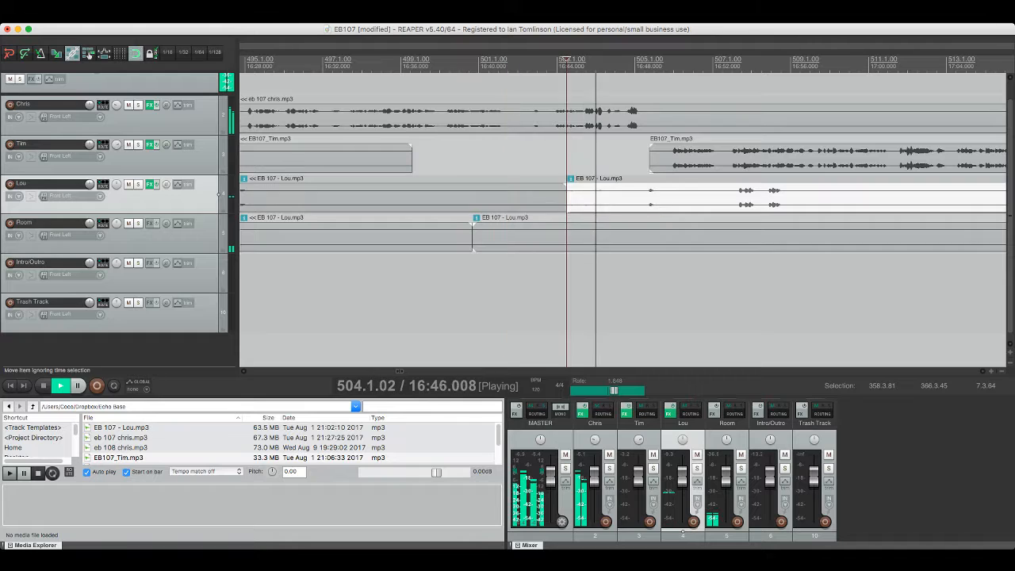
pyautogui.press('s')
pyautogui.press('Delete')
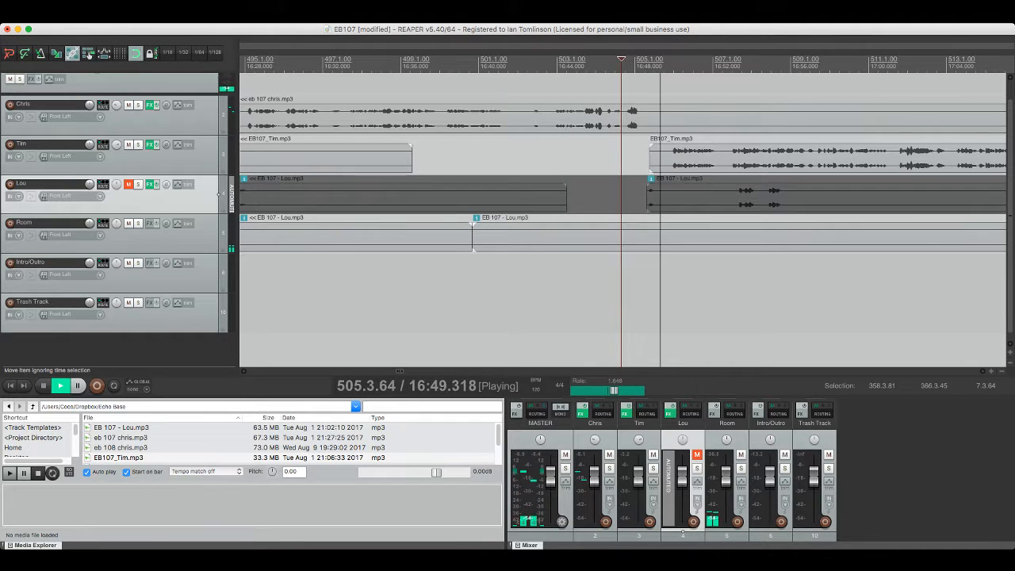
# Step: Clear the automatic mute on track 4, replay from about 16:48.6 and save the project
pyautogui.press('space')
pyautogui.press('F5')
pyautogui.press('F5')
pyautogui.press('F5')
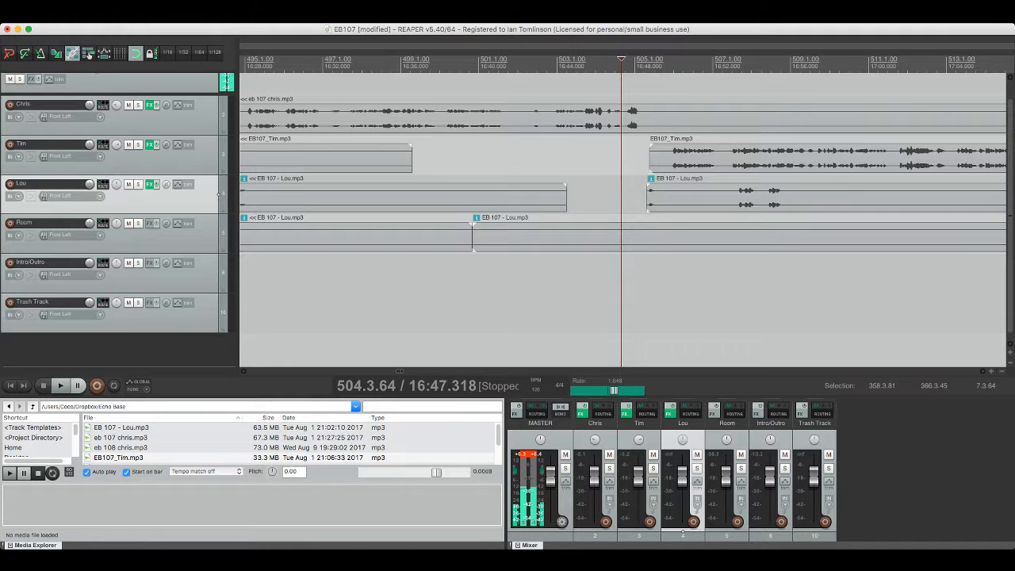
pyautogui.click(649, 196)
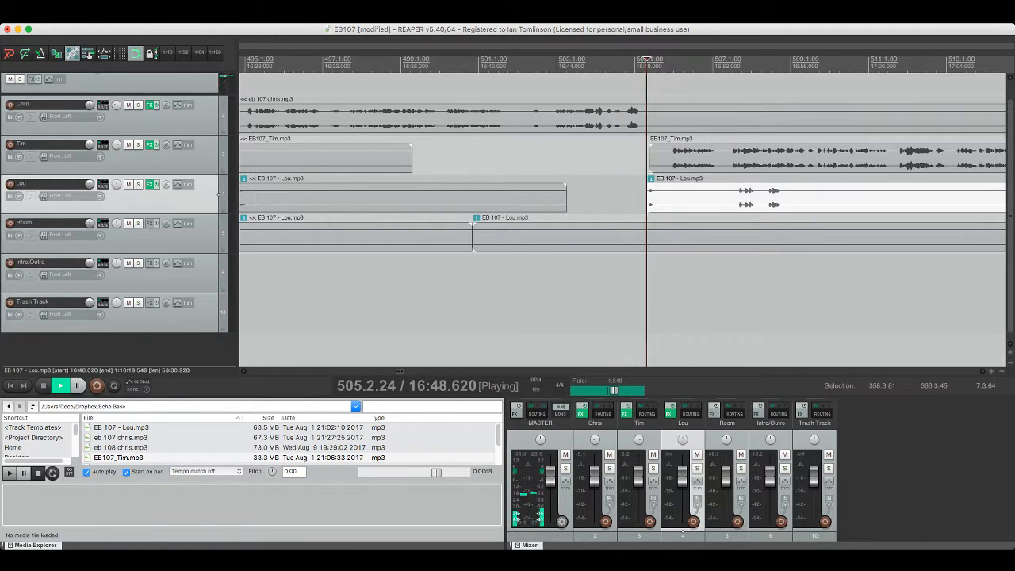
pyautogui.hotkey('ctrl', 's')
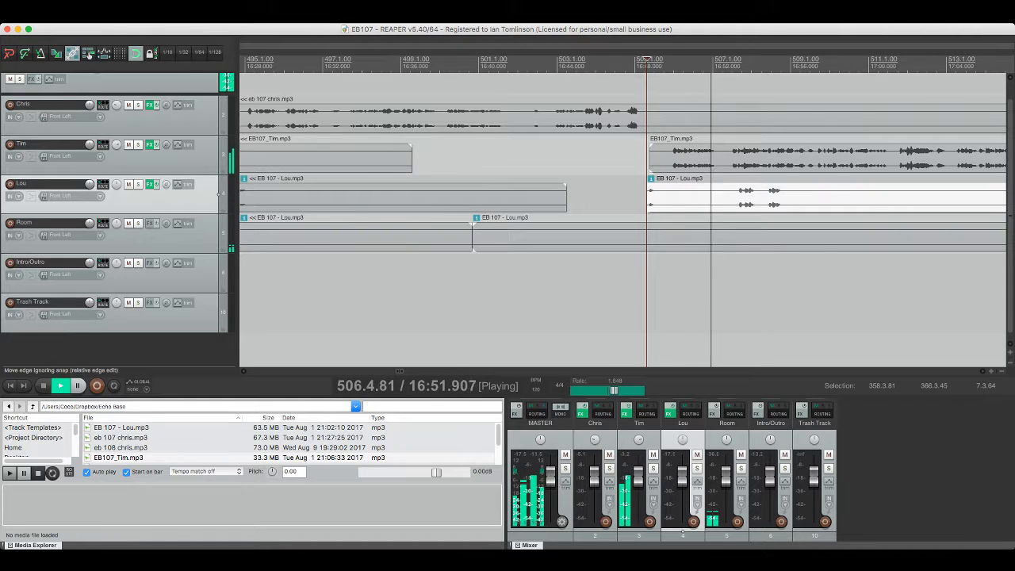
# Step: Isolate and delete the short sound on track 4 between about 16:53.0 and 16:54.3, then save the project
pyautogui.hscroll(5, 649, 197)
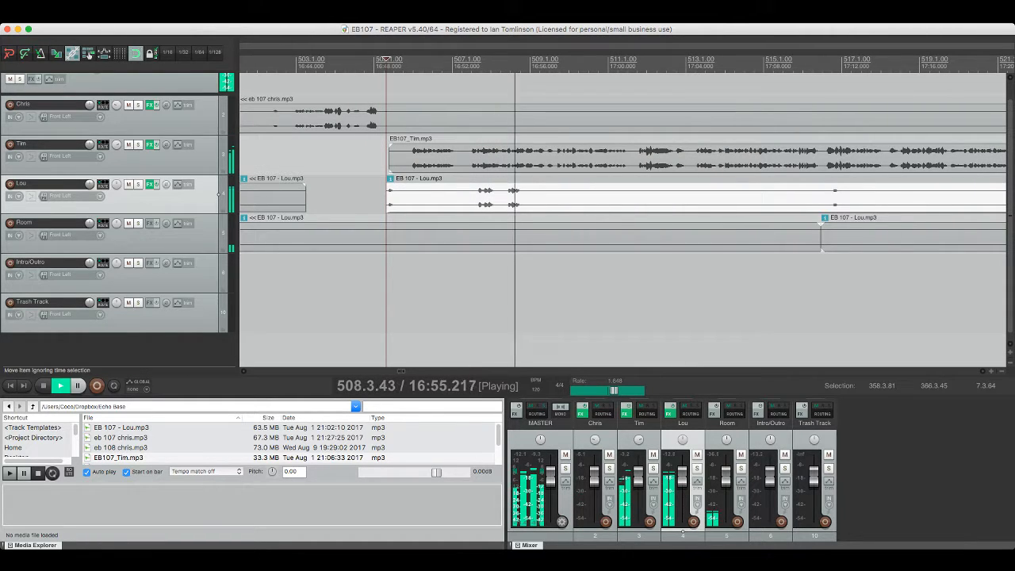
pyautogui.click(479, 199)
pyautogui.press('s')
pyautogui.press('space')
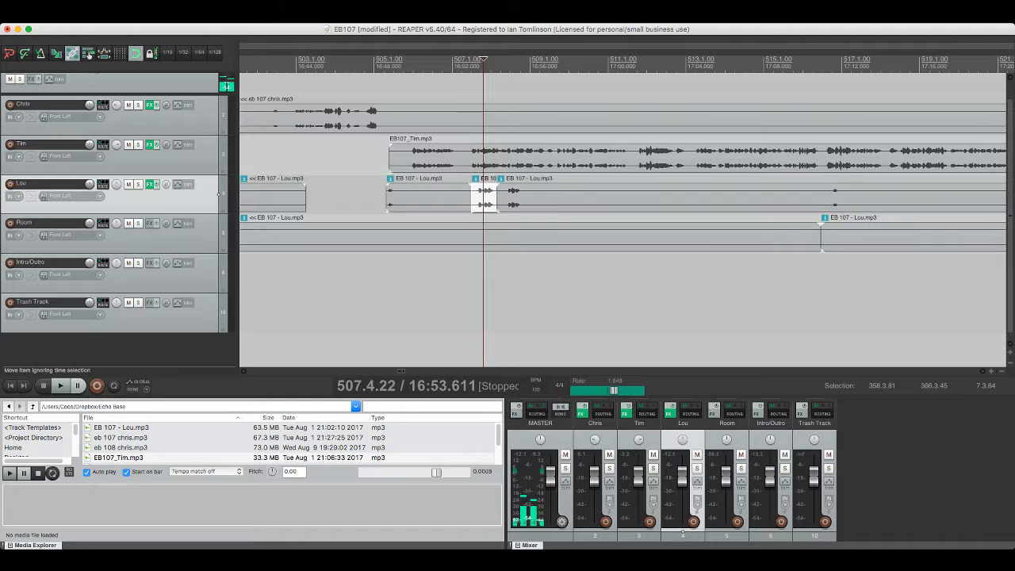
pyautogui.press('space')
pyautogui.hotkey('ctrl', 's')
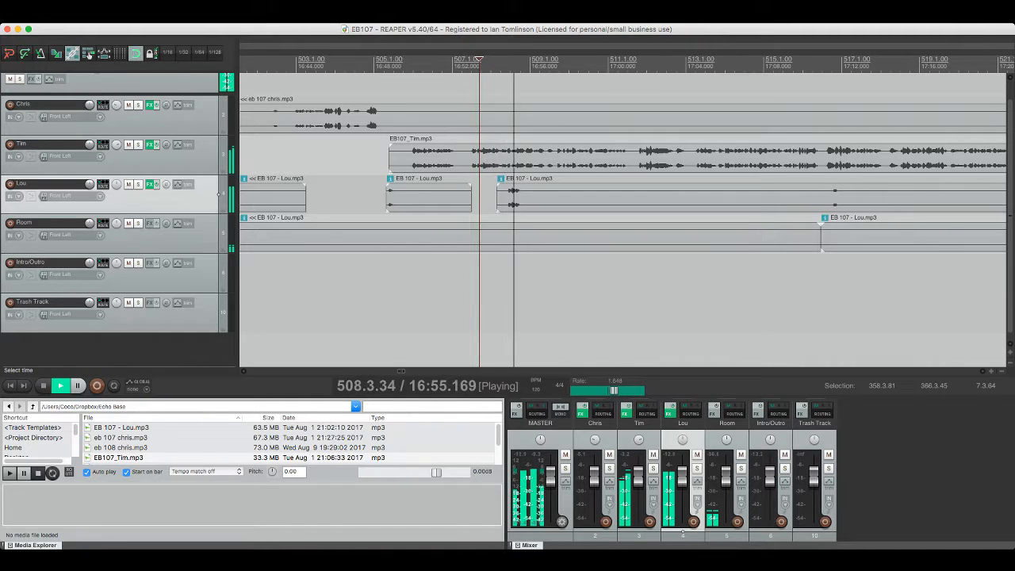
# Step: Play from about 17:11, skip ahead to about 17:54.4 and save the project
pyautogui.hscroll(2, 623, 214)
pyautogui.hscroll(1, 622, 214)
pyautogui.click(632, 195)
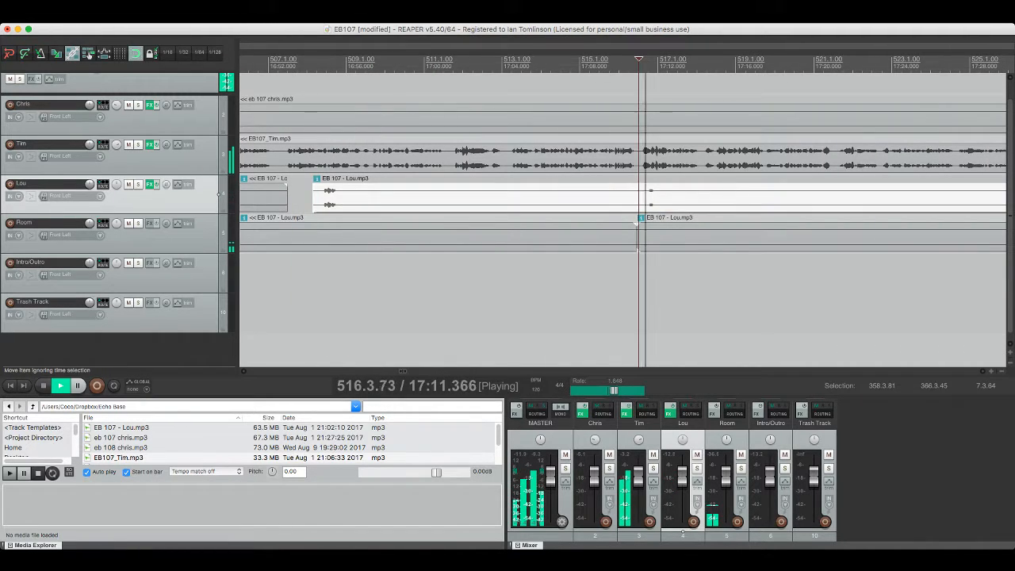
pyautogui.hscroll(10, 632, 194)
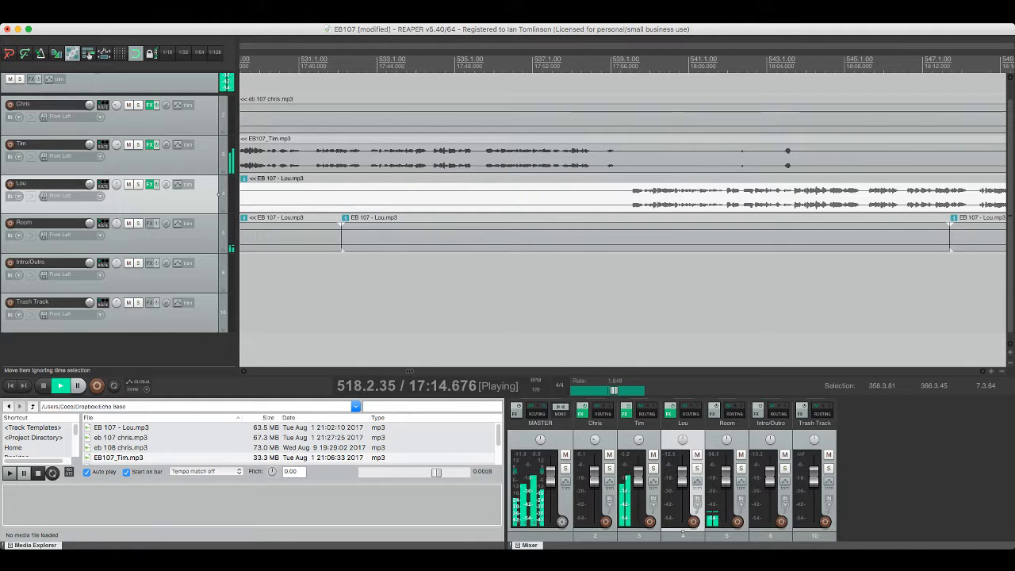
pyautogui.press('space')
pyautogui.click(632, 194)
pyautogui.click(578, 194)
pyautogui.press('space')
pyautogui.hotkey('ctrl', 's')
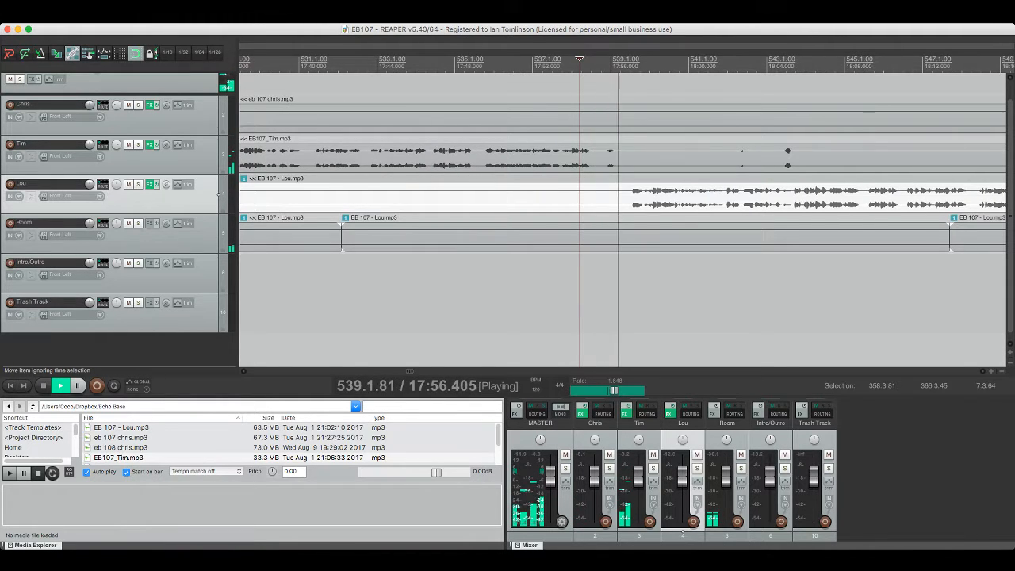
# Step: Isolate the faint noise on the track 3 clip between about 18:02.2 and 18:04.1
pyautogui.hscroll(2, 622, 214)
pyautogui.hscroll(1, 623, 214)
pyautogui.click(513, 158)
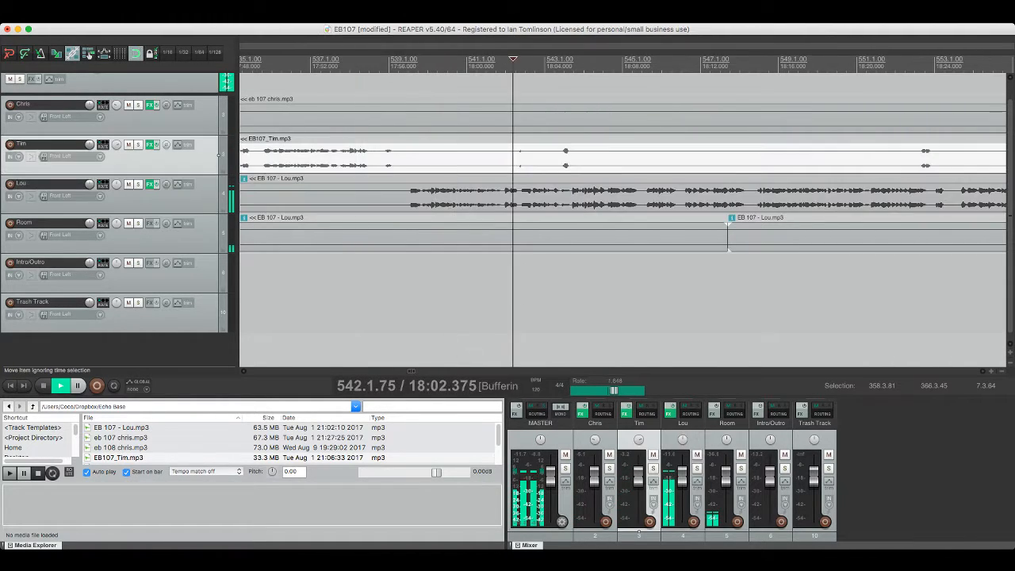
pyautogui.press('s')
pyautogui.moveTo(512, 158); pyautogui.dragTo(546, 158)
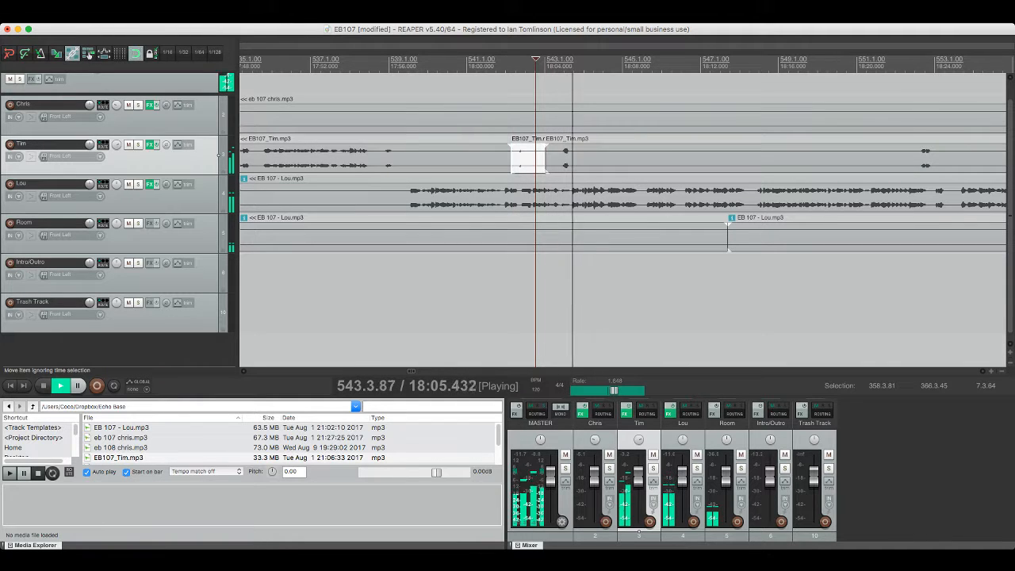
# Step: Play track 3's next sounds from about 18:23, skip on to about 18:28.3 and save the project
pyautogui.hscroll(8, 622, 214)
pyautogui.click(442, 159)
pyautogui.press('space')
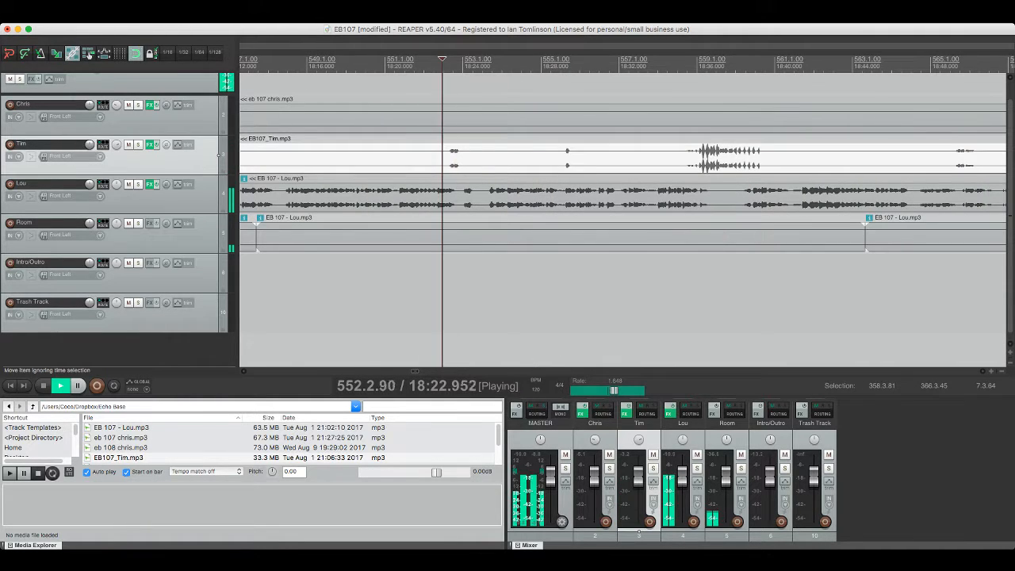
pyautogui.hotkey('ctrl', 's')
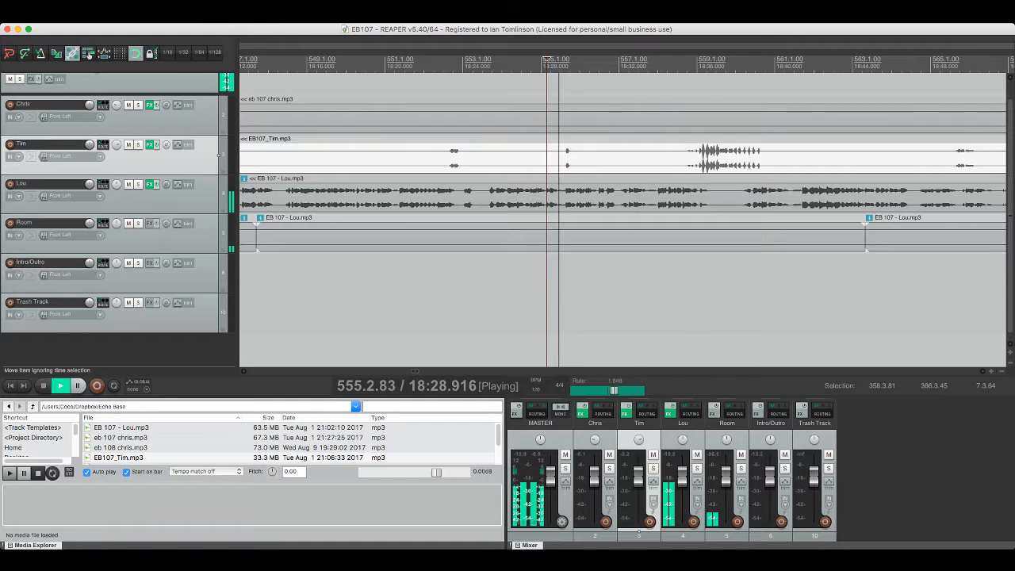
# Step: Play from about 18:35.4, then skip ahead to the track 3 sounds at about 18:48
pyautogui.press('space')
pyautogui.press('space')
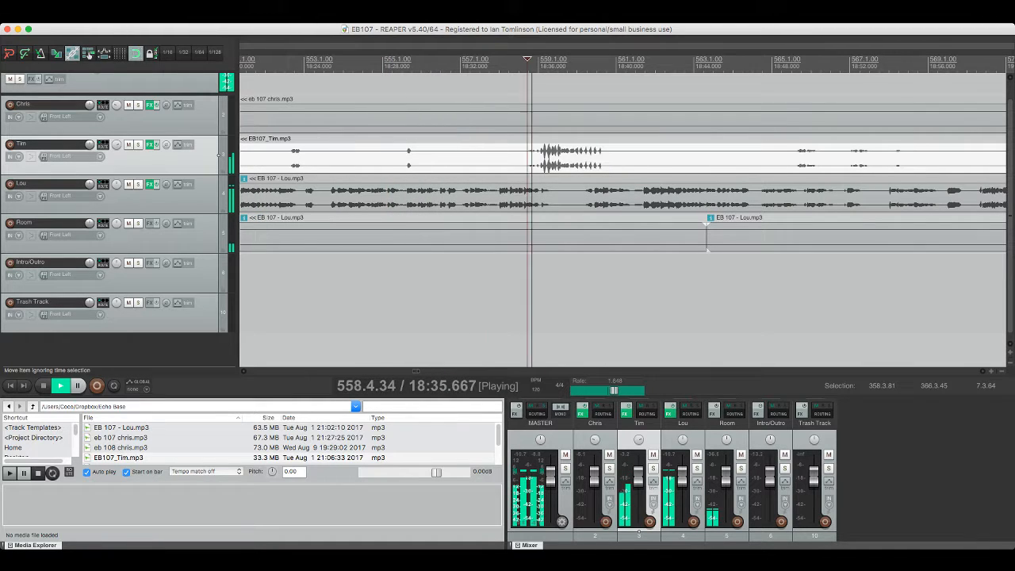
pyautogui.hscroll(3, 638, 155)
pyautogui.press('space')
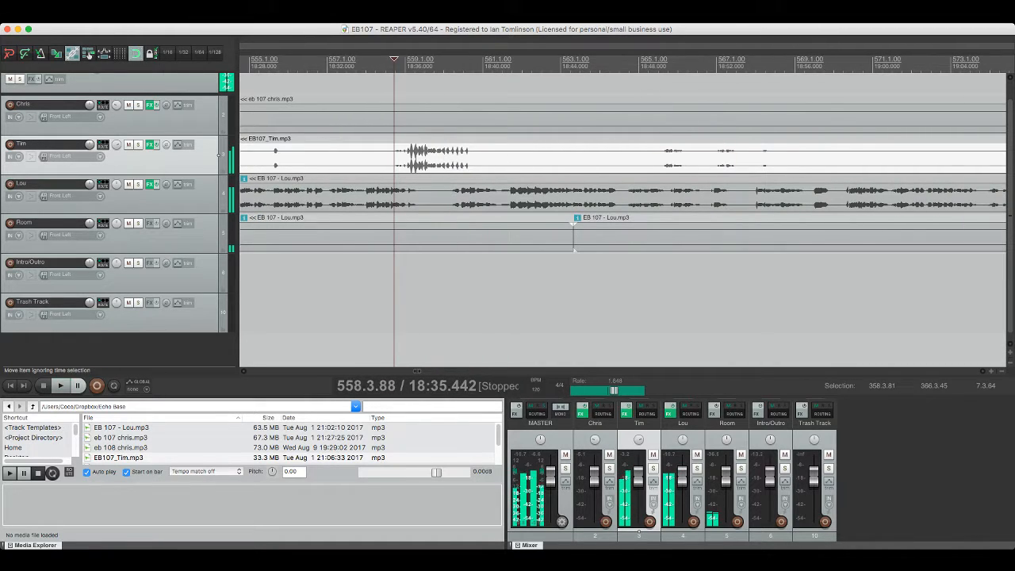
pyautogui.click(638, 154)
pyautogui.press('space')
pyautogui.hscroll(3, 623, 158)
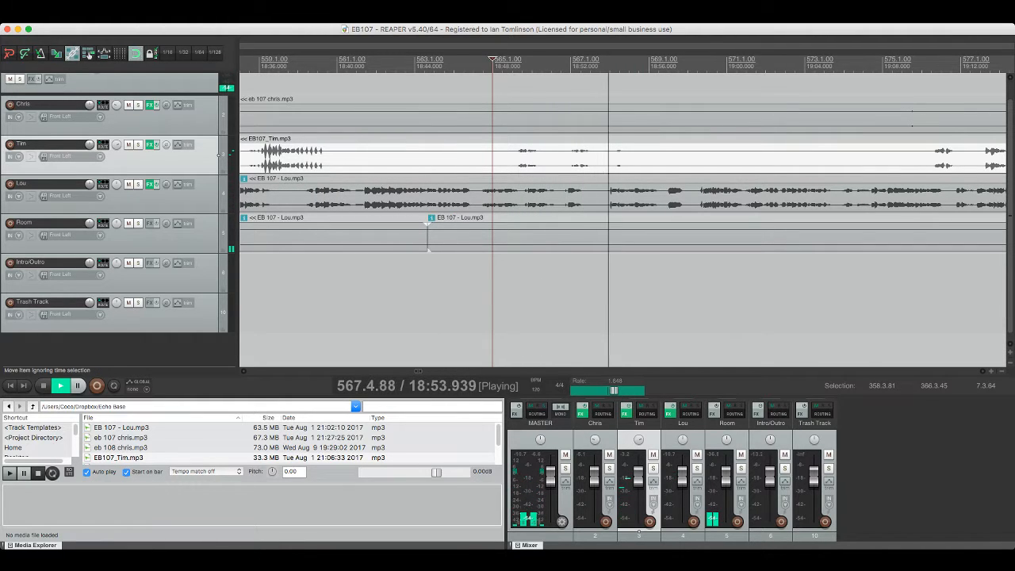
# Step: Cut out the small noise on the track 3 clip between about 18:53.8 and 18:55.1
pyautogui.click(606, 154)
pyautogui.press('s')
pyautogui.click(630, 154)
pyautogui.press('s')
pyautogui.press('Delete')
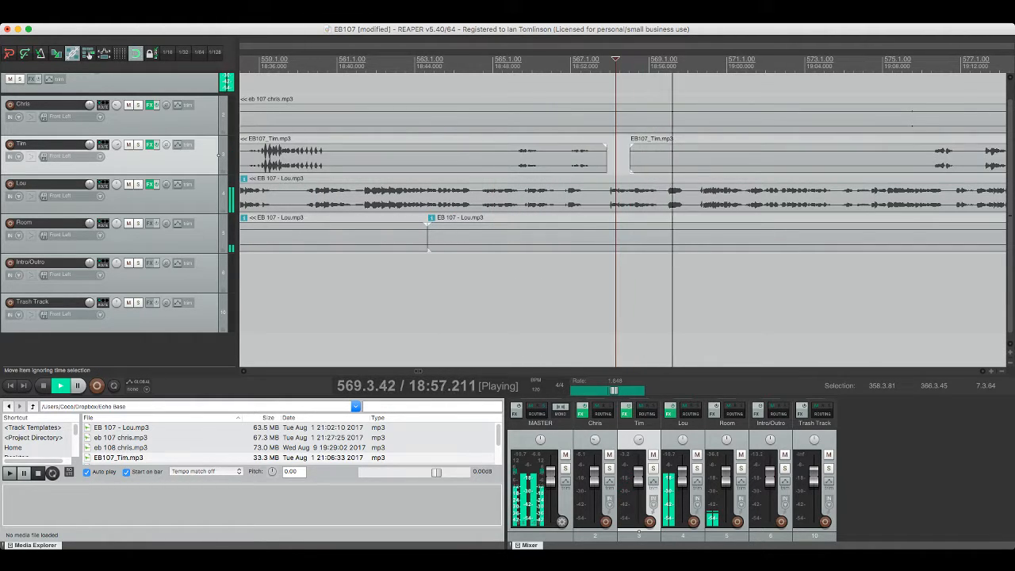
# Step: Cut out the small noise on the track 2 clip between about 19:08.7 and 19:10.2 and save the project
pyautogui.hscroll(9, 631, 154)
pyautogui.click(451, 152)
pyautogui.click(430, 116)
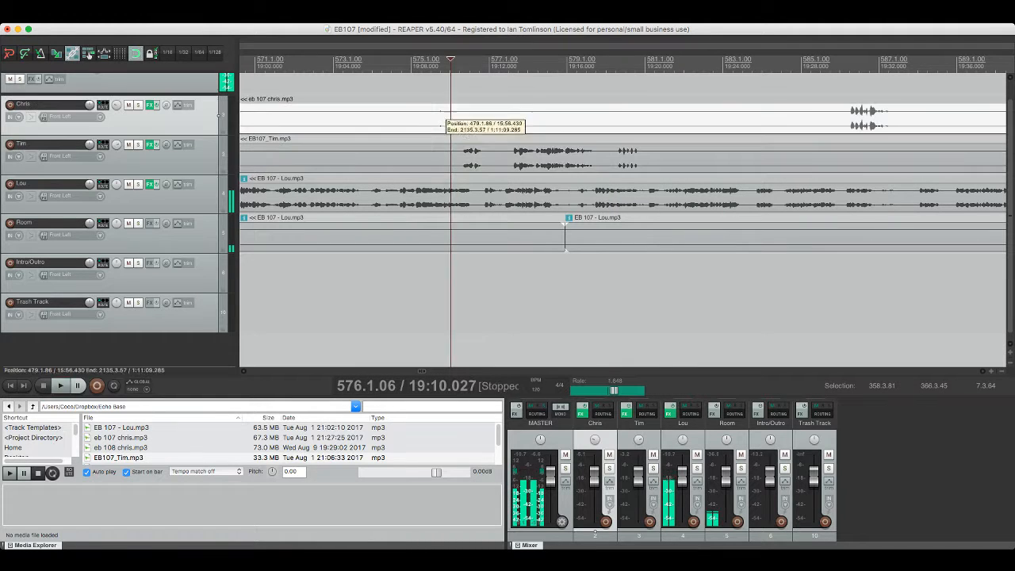
pyautogui.click(426, 119)
pyautogui.press('s')
pyautogui.click(454, 119)
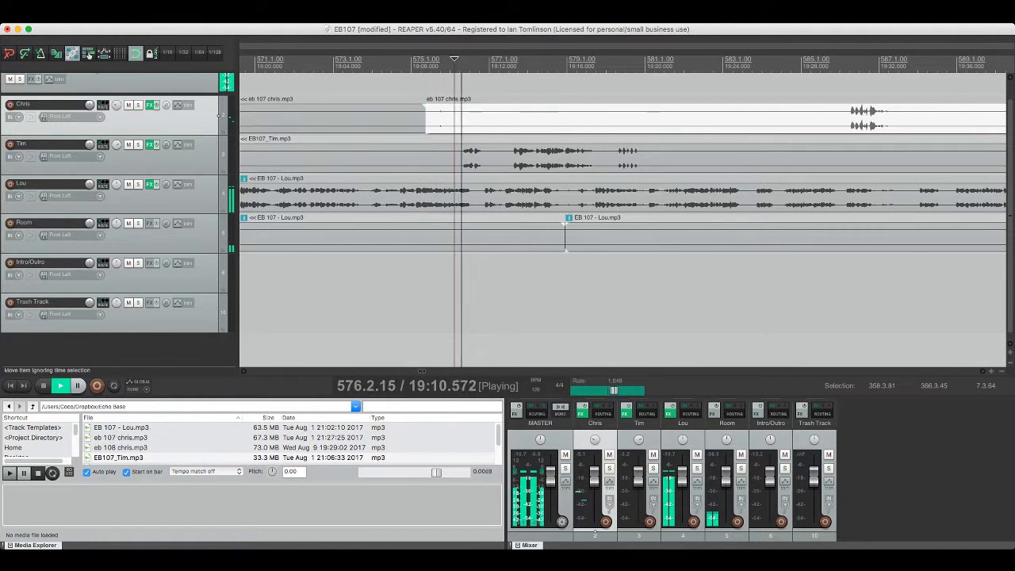
pyautogui.press('s')
pyautogui.click(443, 119)
pyautogui.press('Delete')
pyautogui.press('super+s')
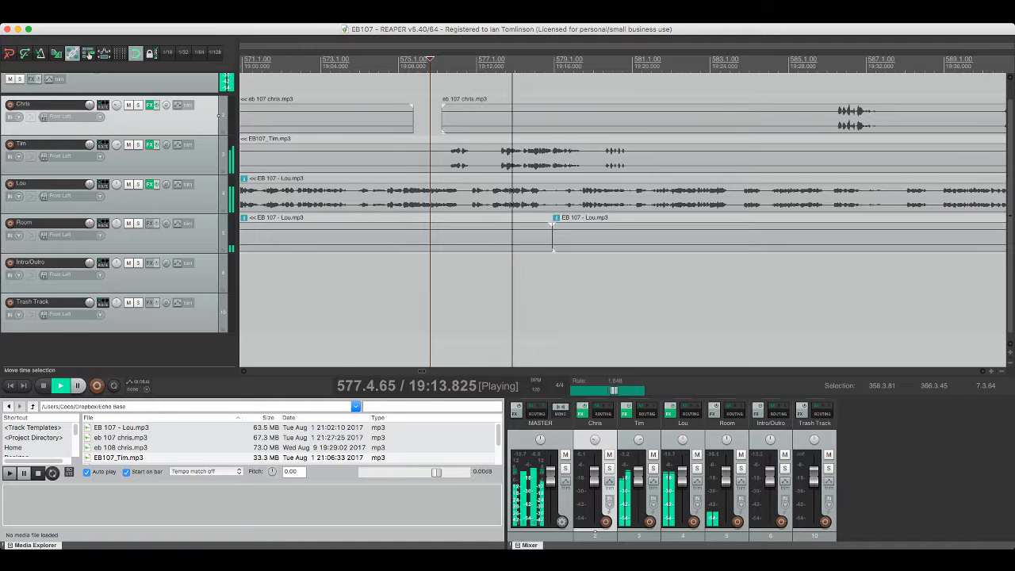
pyautogui.hscroll(5, 622, 214)
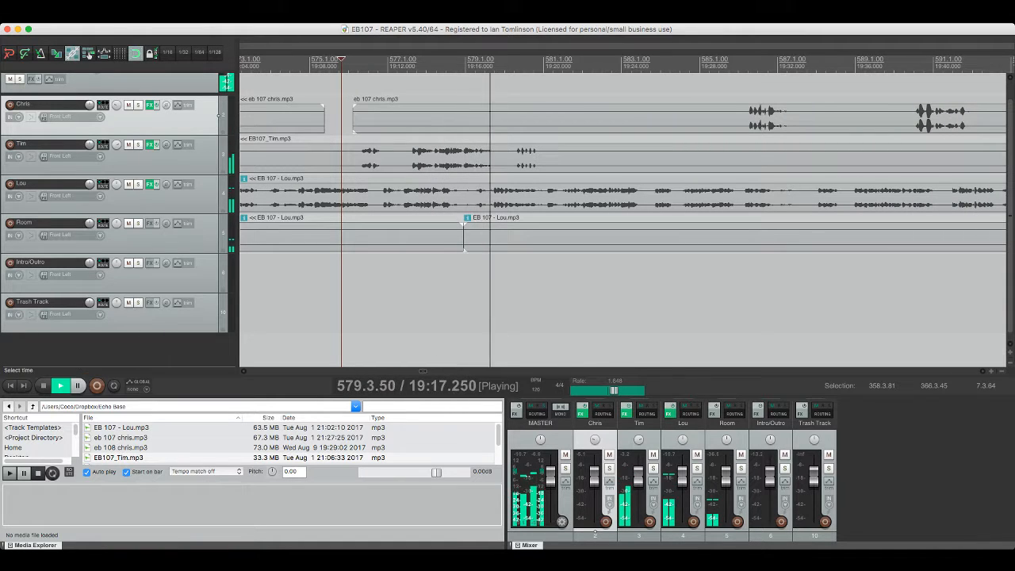
# Step: Isolate the track 4 section between about 19:15.3 and 19:17.4 as its own clip
pyautogui.click(451, 192)
pyautogui.press('space')
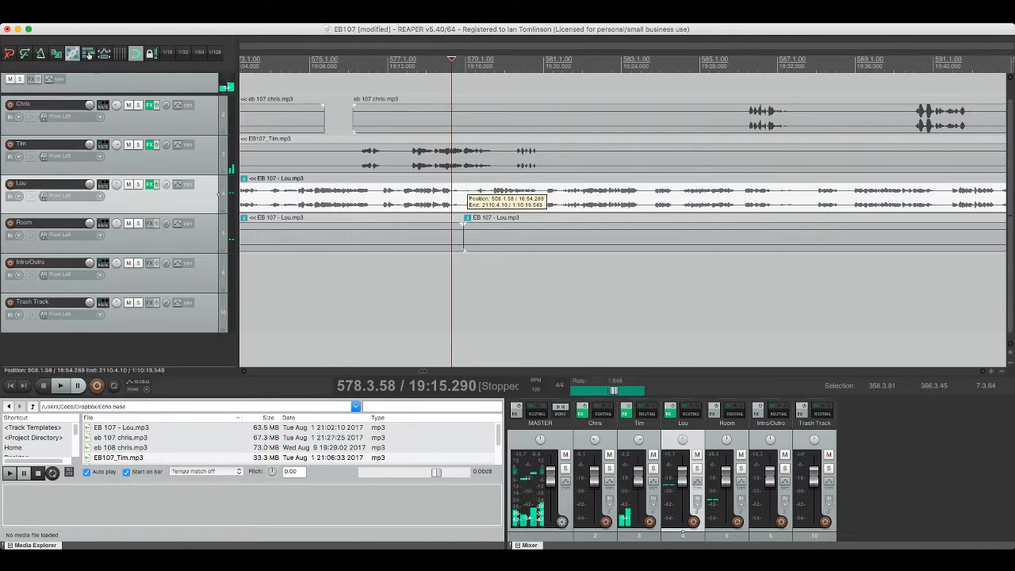
pyautogui.press('s')
pyautogui.click(491, 194)
pyautogui.press('s')
pyautogui.click(482, 194)
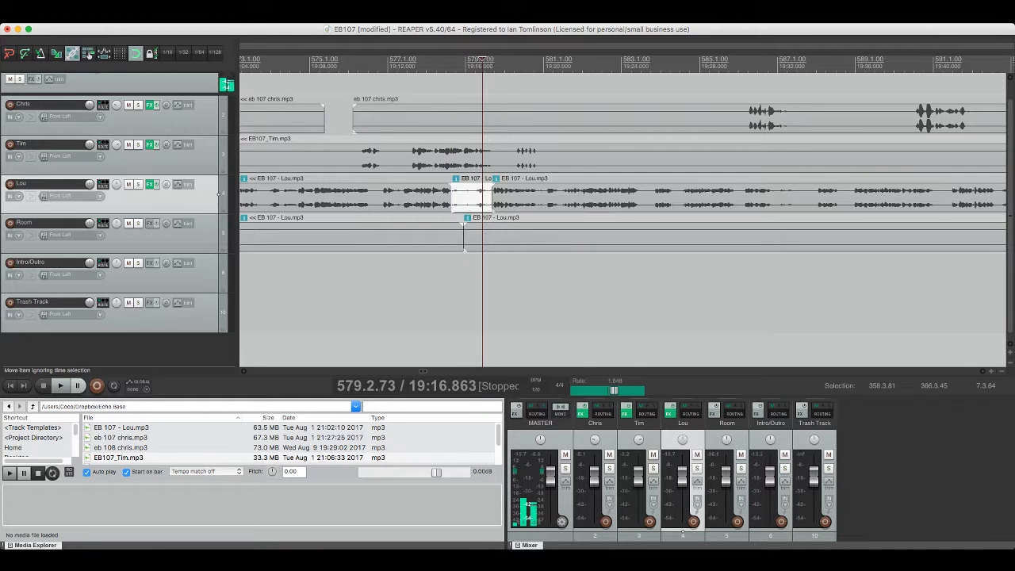
# Step: Audition the isolated track 4 section with the track soloed, then unsolo the track and delete the section
pyautogui.press('F6')
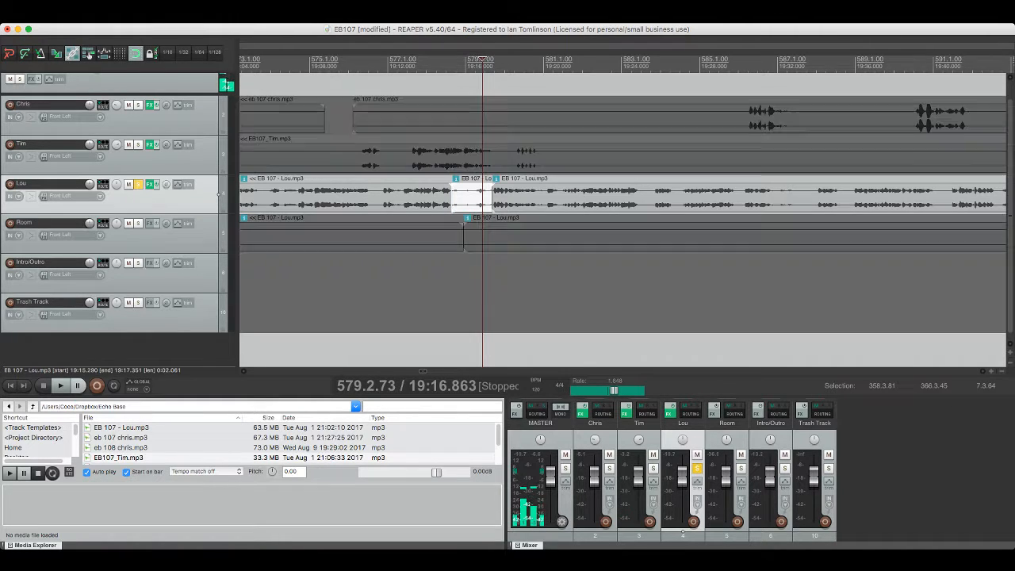
pyautogui.click(450, 196)
pyautogui.press('space')
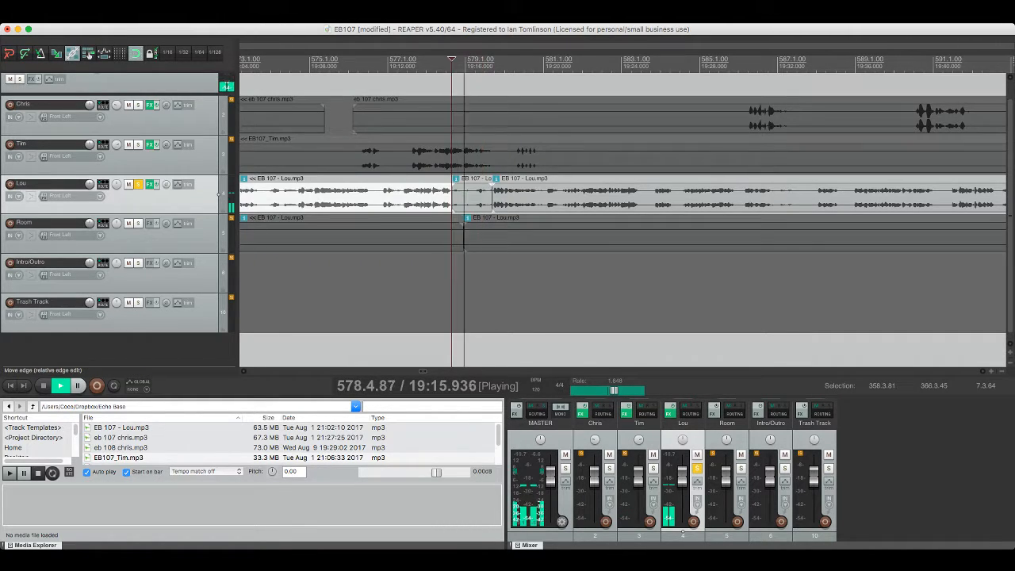
pyautogui.click(457, 195)
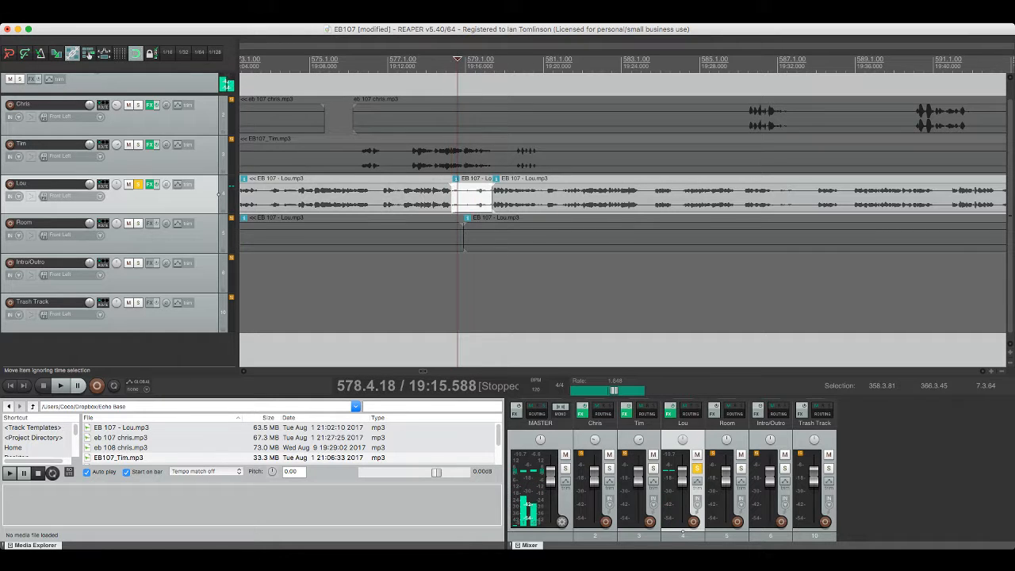
pyautogui.press('space')
pyautogui.press('space')
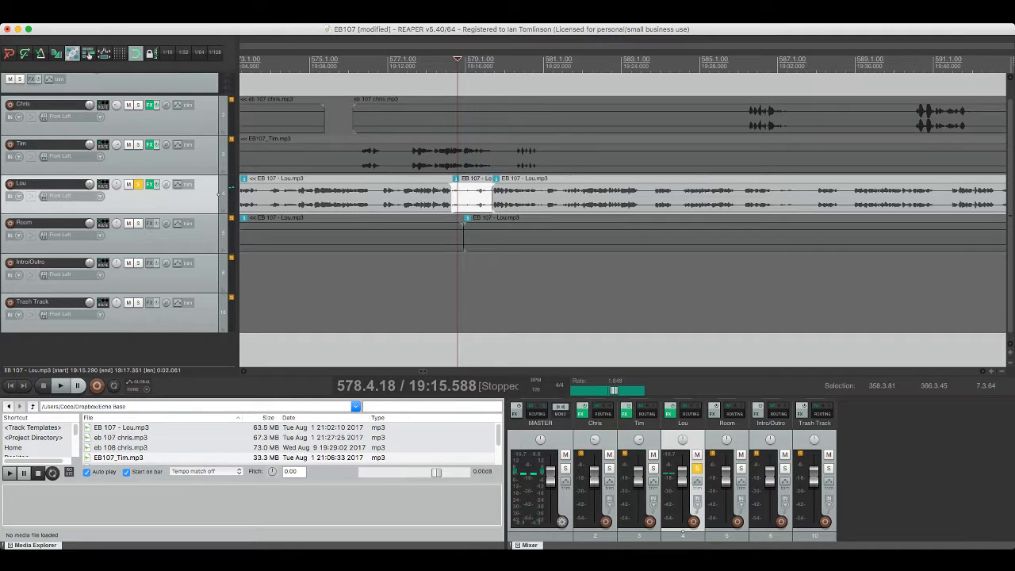
pyautogui.press('F6')
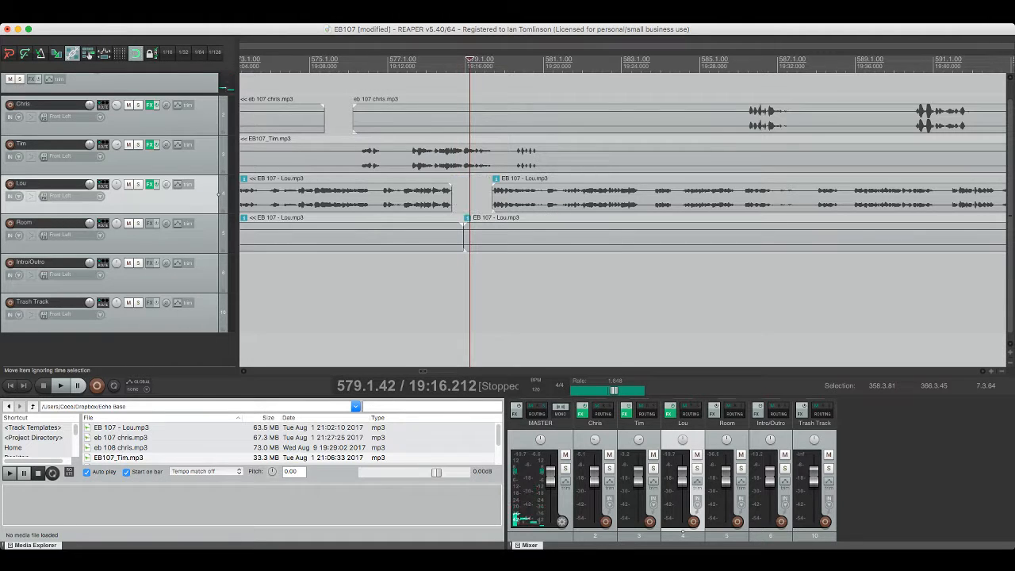
# Step: Replay the edit on track 4 from about 19:12.8 and save the project
pyautogui.click(403, 196)
pyautogui.press('space')
pyautogui.press('super+s')
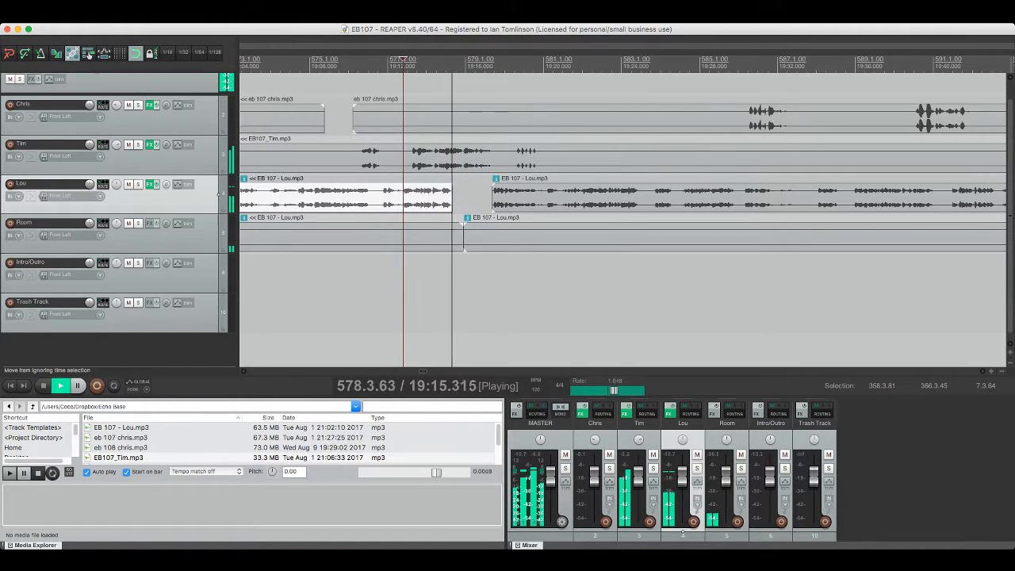
# Step: Trim the end of the track 4 clip before the gap back to about 19:14.8 and add a short fade-out there
pyautogui.press('space')
pyautogui.moveTo(452, 192); pyautogui.dragTo(441, 192)
pyautogui.press('space')
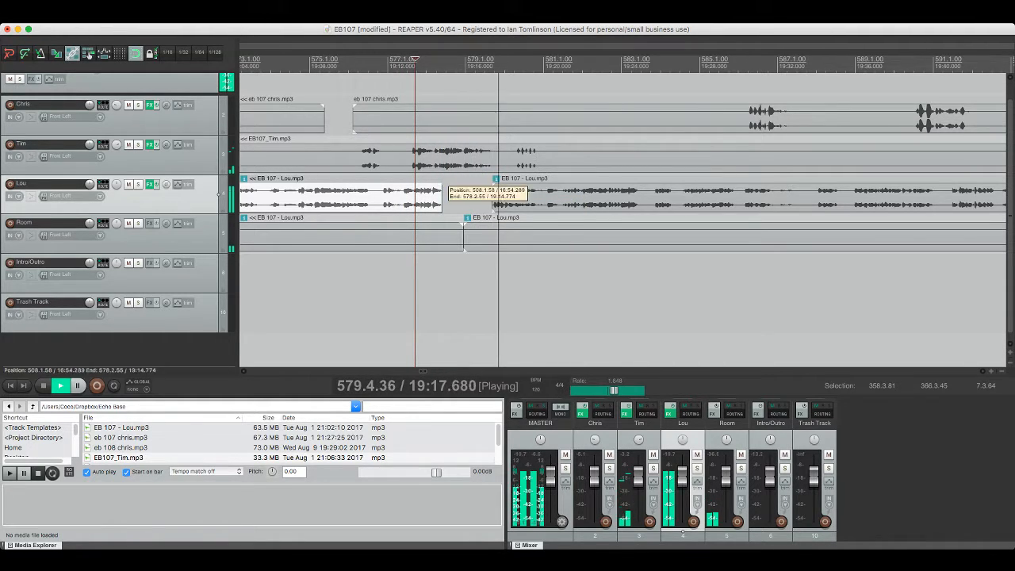
pyautogui.click(432, 187)
pyautogui.moveTo(441, 187); pyautogui.dragTo(437, 187)
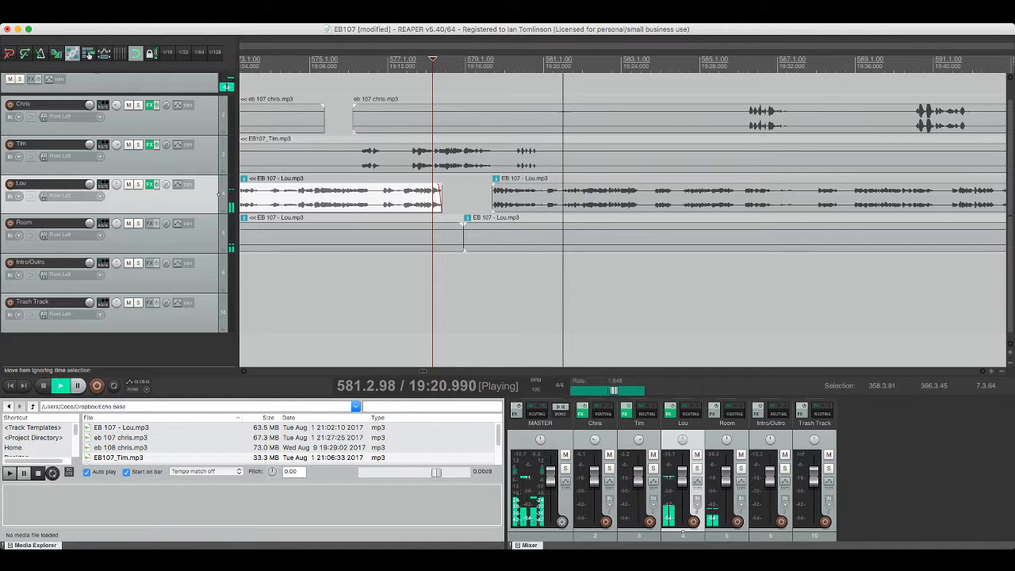
# Step: Save the project and play from about 19:29.4 through track 2's sounds
pyautogui.hscroll(4, 437, 190)
pyautogui.hscroll(3, 432, 186)
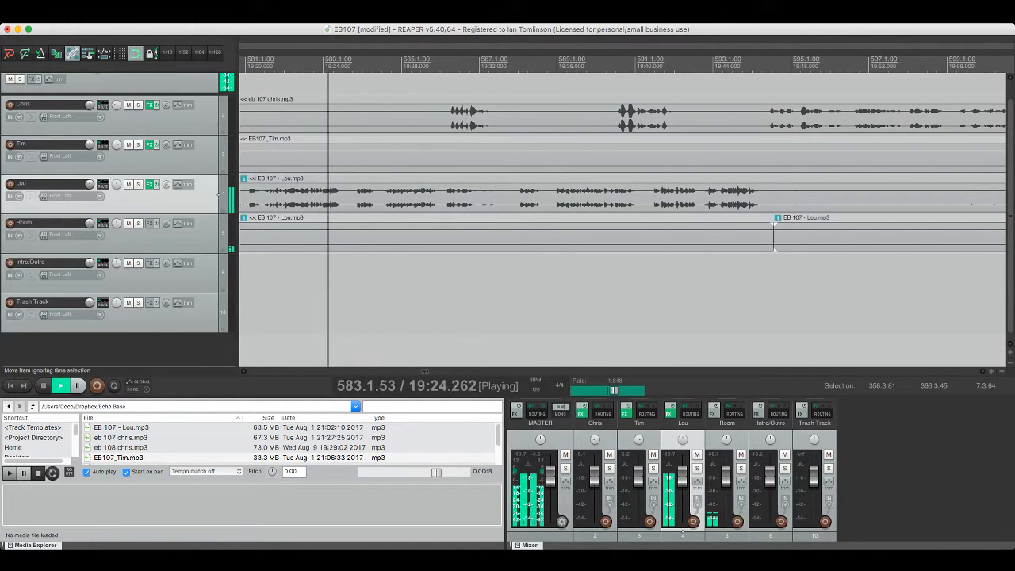
pyautogui.click(429, 156)
pyautogui.press('space')
pyautogui.press('space')
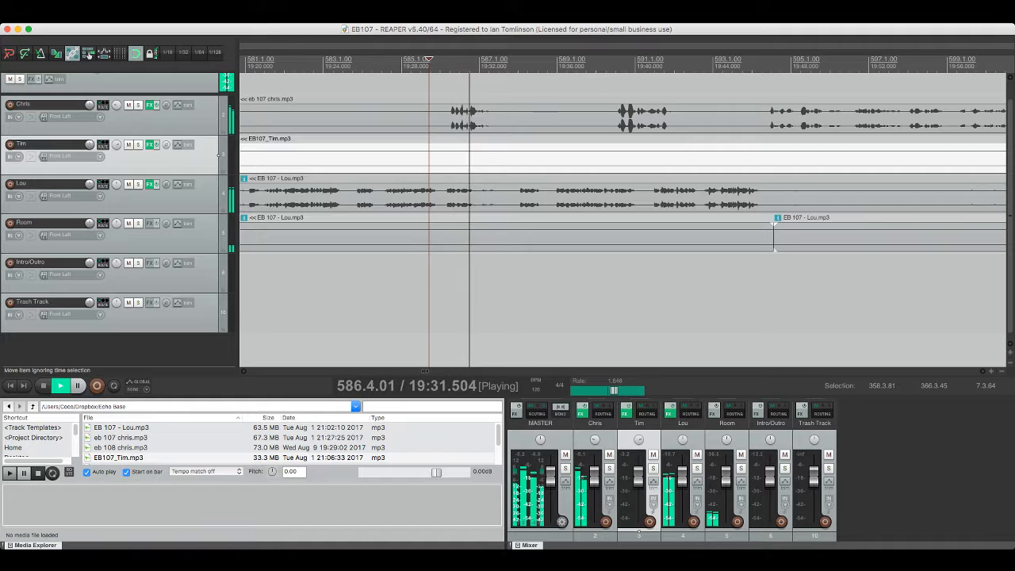
pyautogui.hscroll(1, 428, 156)
pyautogui.press('space')
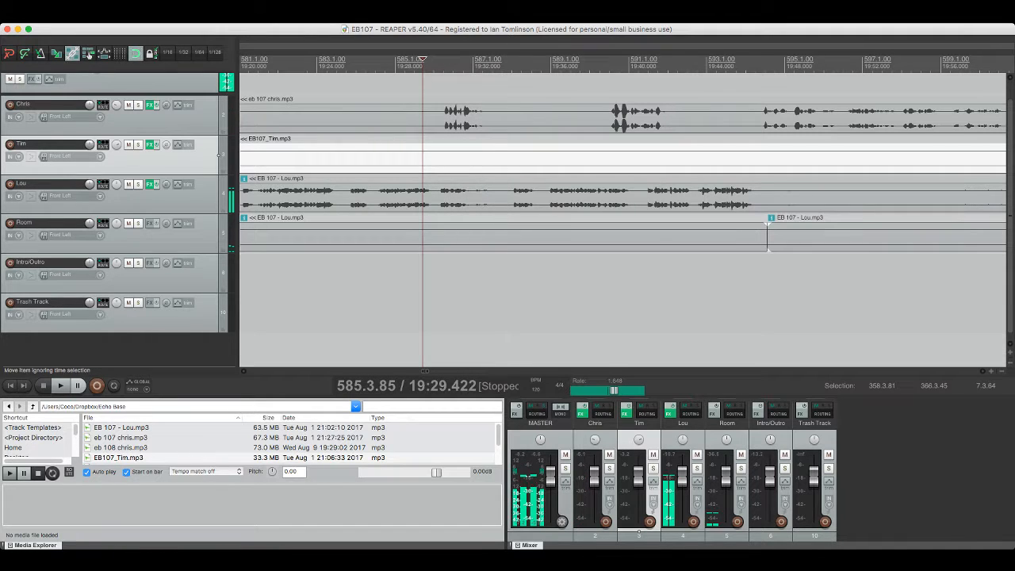
# Step: Cut out the small noise on the track 4 clip between about 19:32.0 and 19:33.8
pyautogui.click(473, 189)
pyautogui.press('s')
pyautogui.click(507, 188)
pyautogui.press('s')
pyautogui.click(498, 188)
pyautogui.press('Delete')
# Step: Add a fade-out of about 0.4 s to the track 4 clip ending at about 19:32.0 and replay it
pyautogui.click(457, 191)
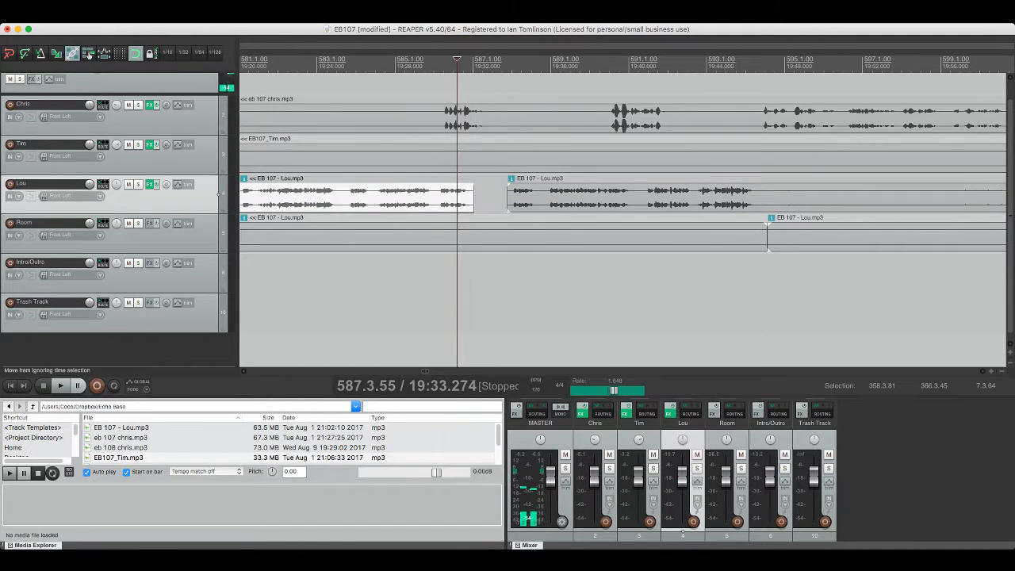
pyautogui.press('space')
pyautogui.press('space')
pyautogui.moveTo(473, 186); pyautogui.dragTo(466, 186)
pyautogui.click(446, 191)
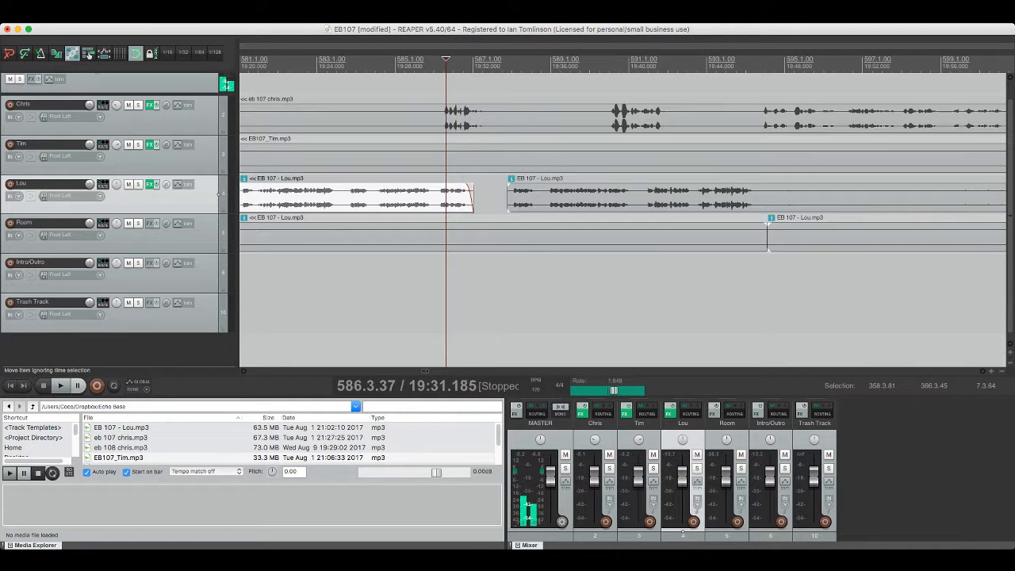
pyautogui.press('space')
# Step: Skip ahead to about 19:38.7 and play track 2's next sounds
pyautogui.hscroll(5, 445, 190)
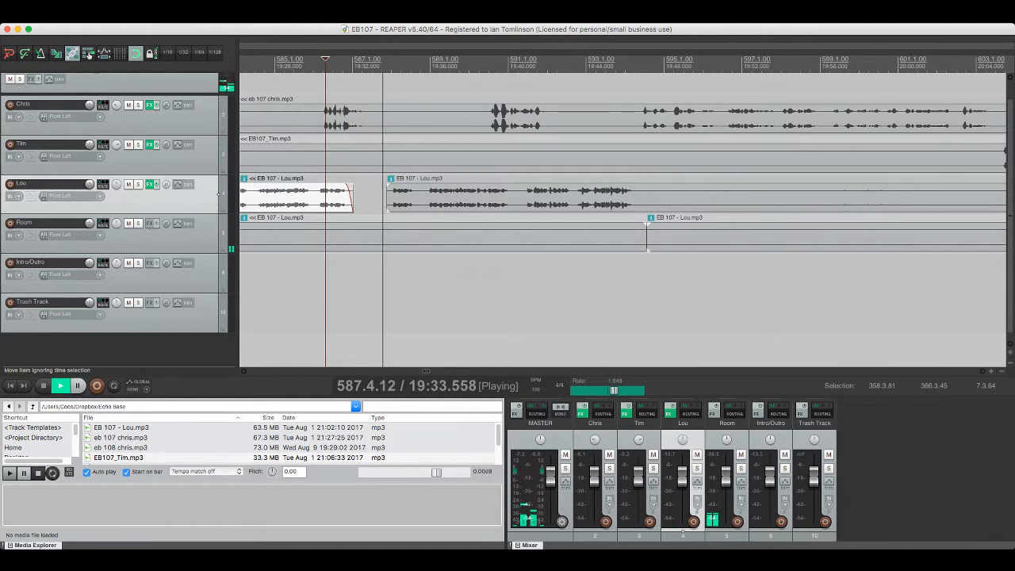
pyautogui.click(483, 118)
pyautogui.hscroll(4, 622, 222)
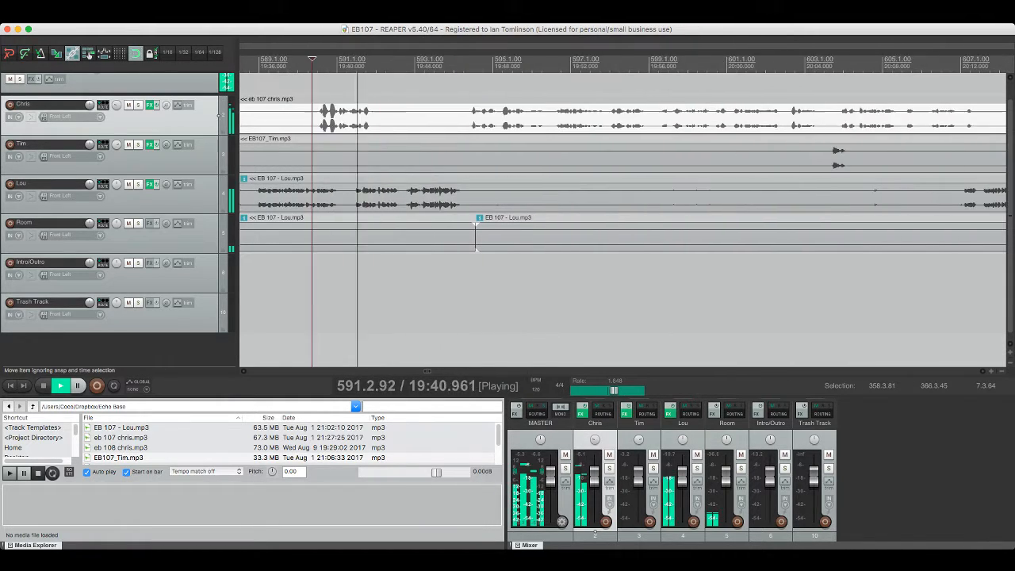
pyautogui.press('space')
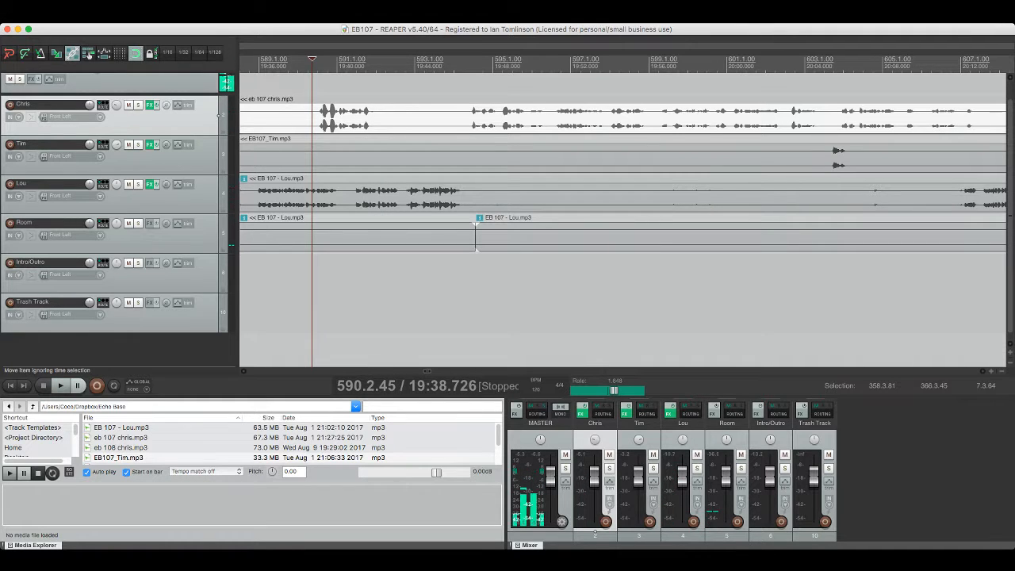
# Step: Replay the passage from about 19:38.7 at playback rate 1.0 and save the project
pyautogui.doubleClick(613, 390)
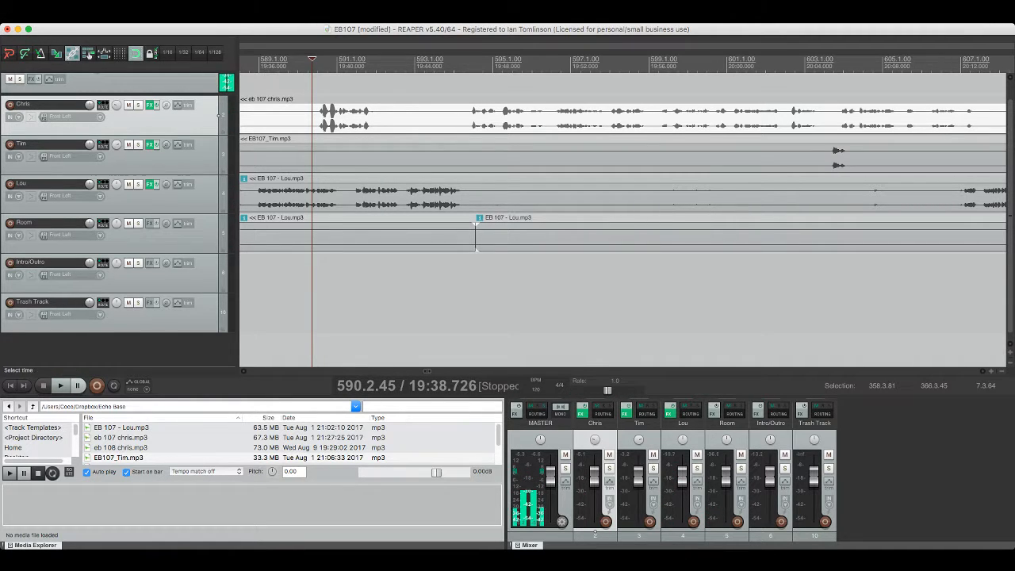
pyautogui.press('space')
pyautogui.press('super+s')
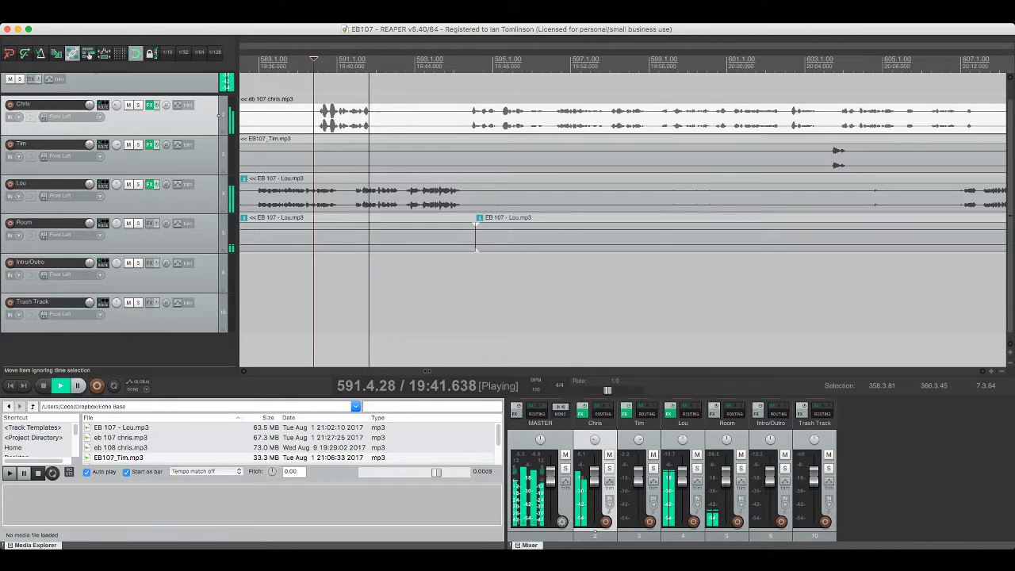
pyautogui.press('space')
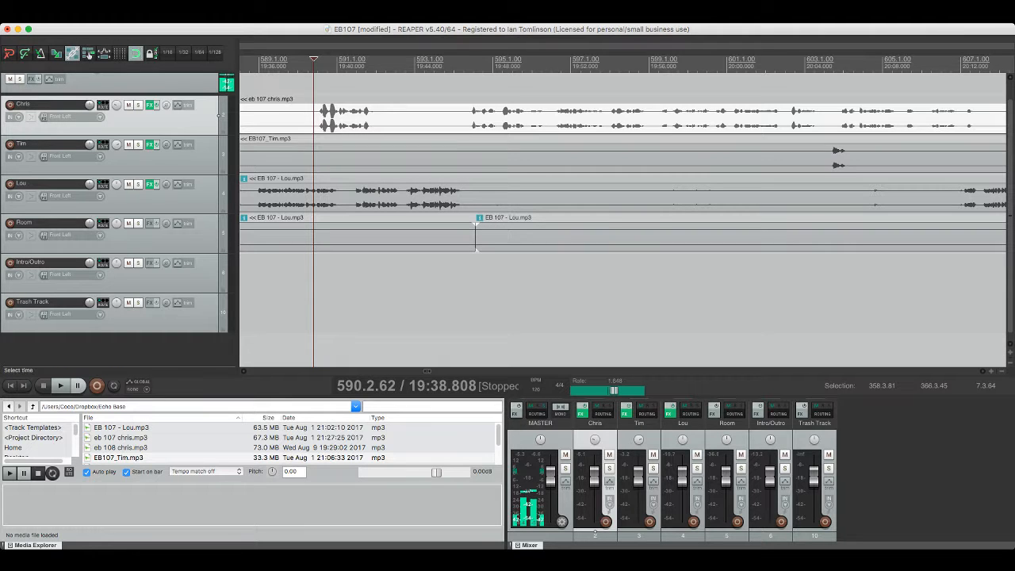
# Step: Play from about 19:45.2 and split the track 4 clip at about 19:47.2
pyautogui.click(439, 117)
pyautogui.press('space')
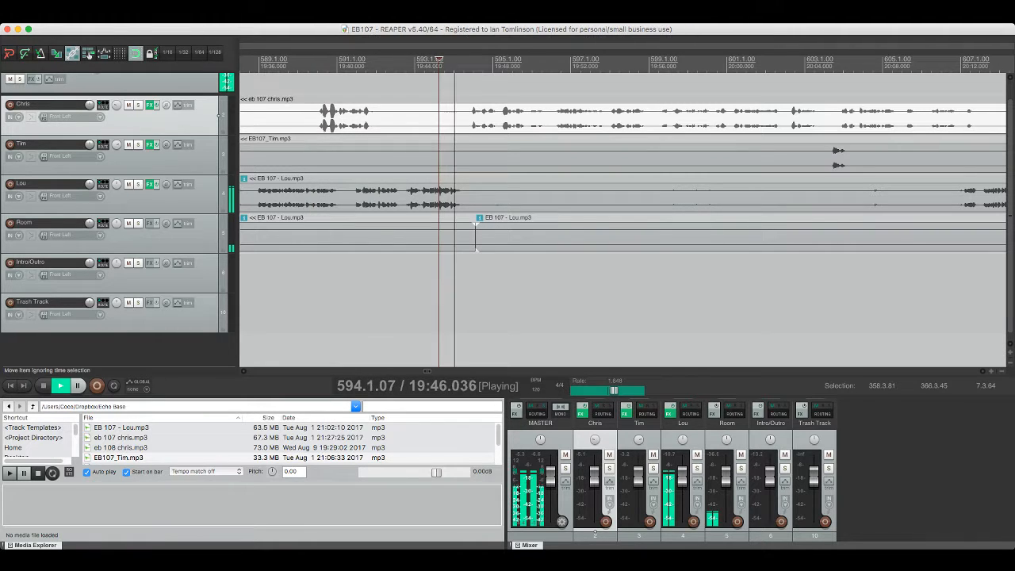
pyautogui.hscroll(5, 438, 118)
pyautogui.click(299, 192)
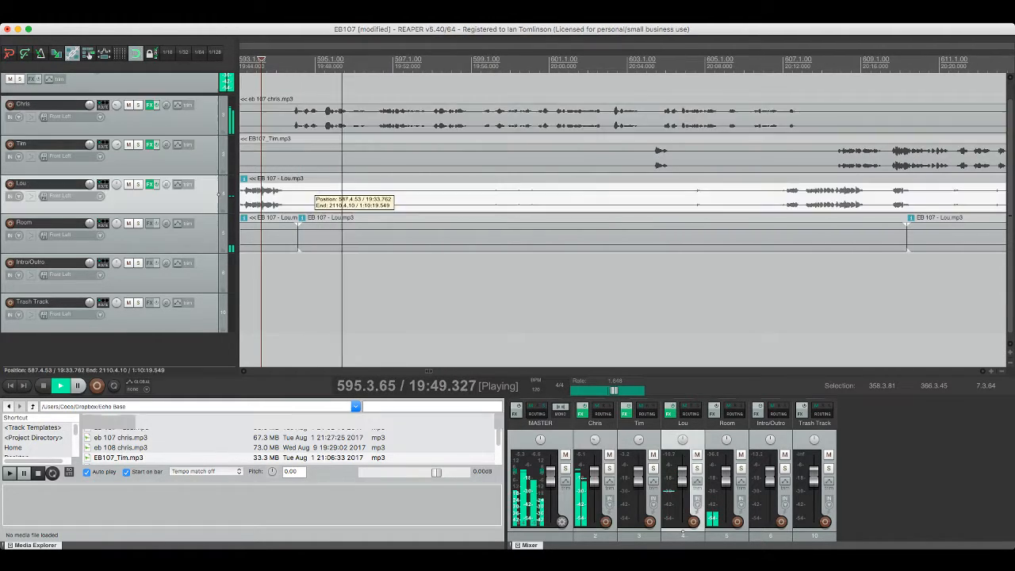
pyautogui.press('s')
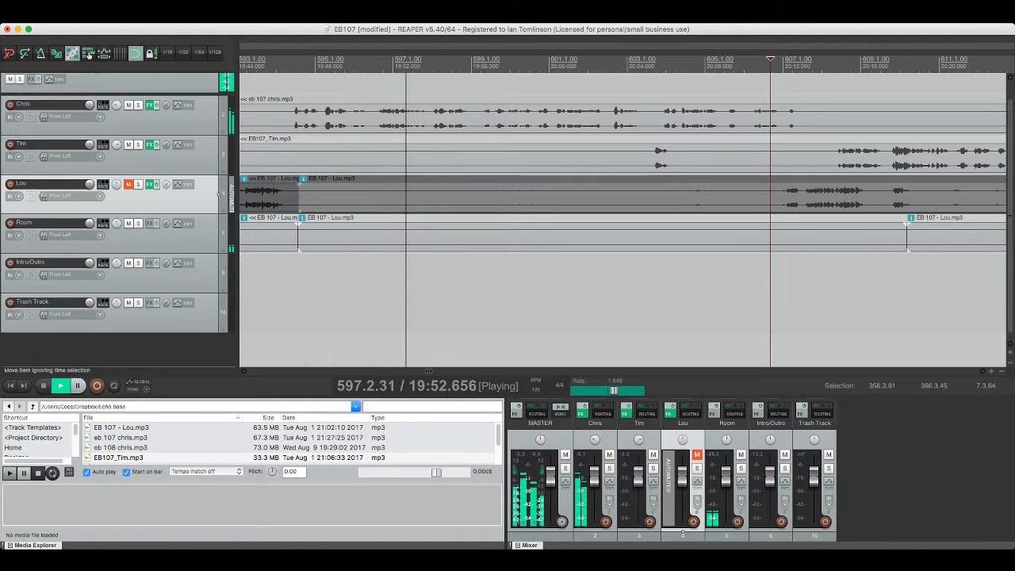
# Step: Unmute track 4 and delete its quiet section between the split at about 19:47.2 and a new split at about 20:08.9
pyautogui.press('space')
pyautogui.click(769, 192)
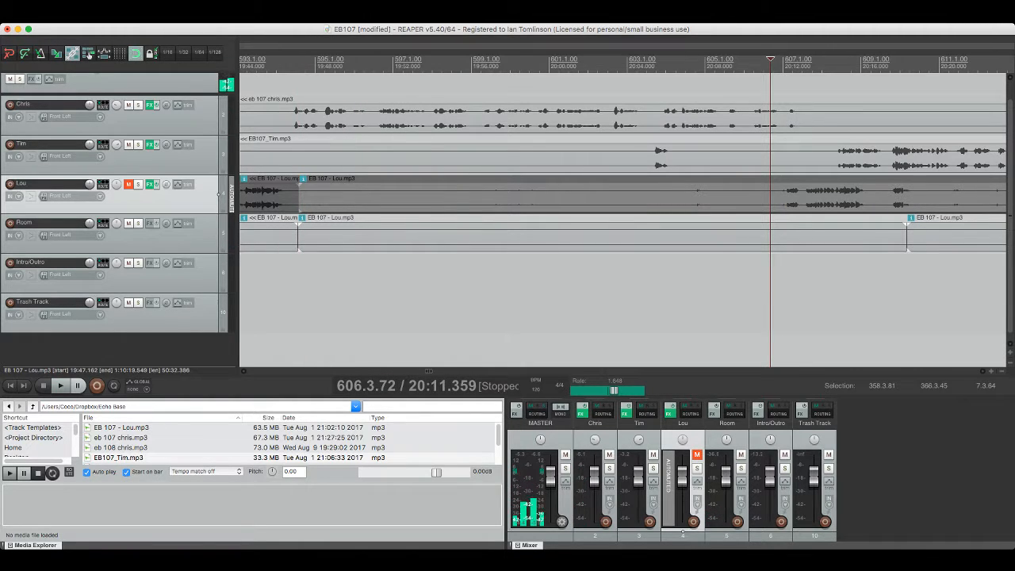
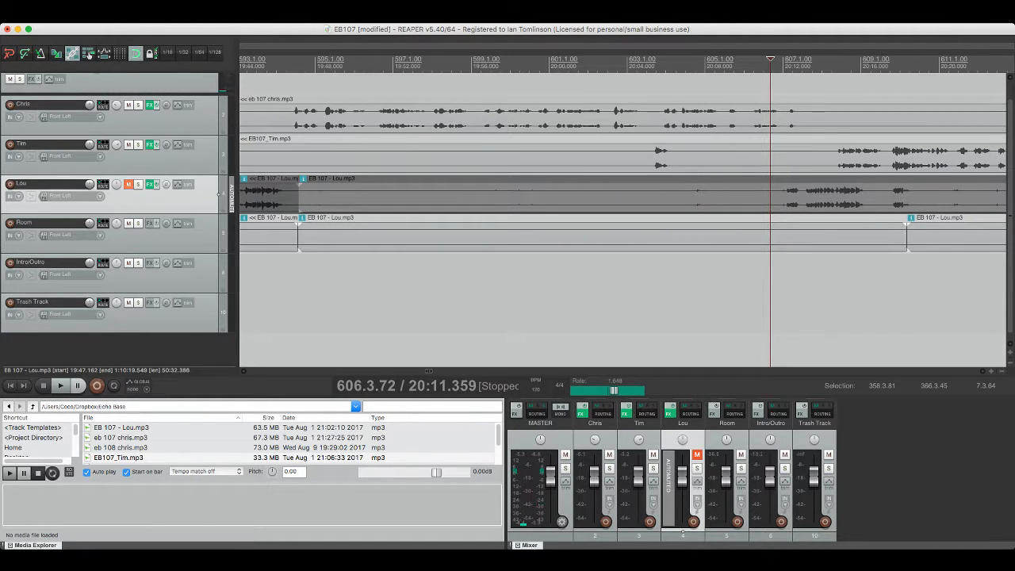
pyautogui.press('F6')
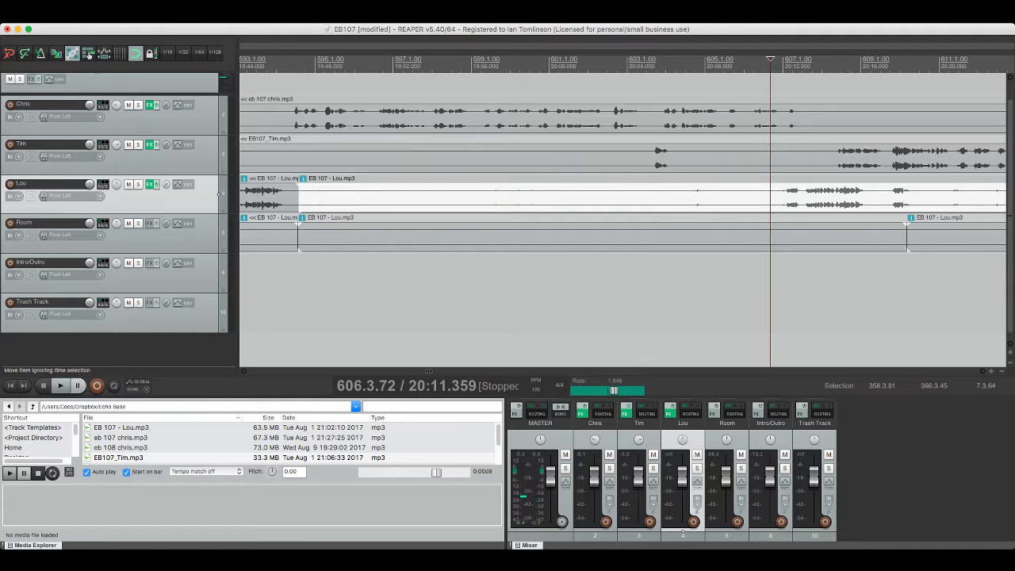
pyautogui.click(722, 197)
pyautogui.press('s')
pyautogui.click(673, 197)
pyautogui.press('Delete')
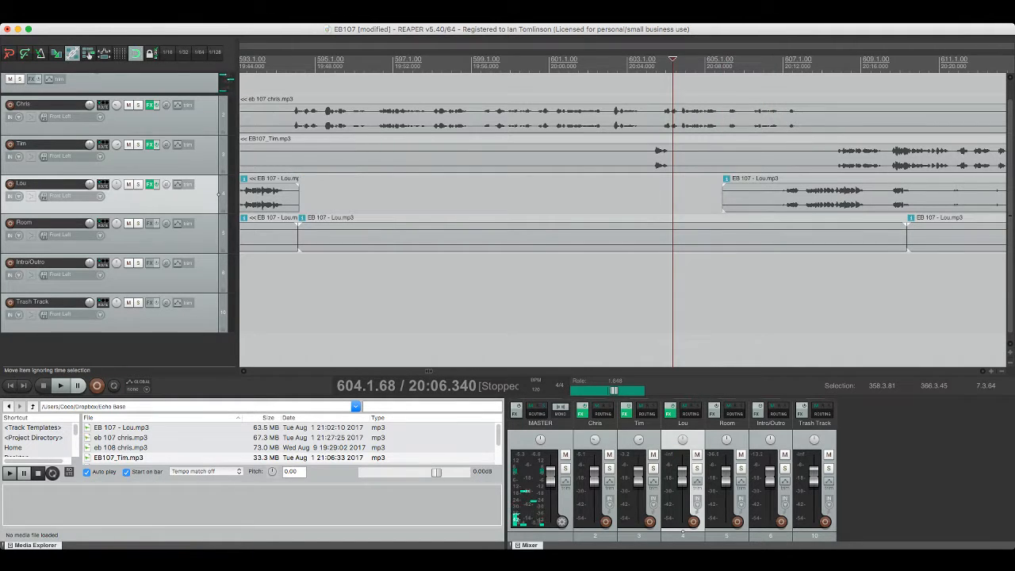
# Step: Save the project and play track 3's sound from about 20:04.7, skipping ahead to about 20:11.4
pyautogui.click(639, 157)
pyautogui.press('space')
pyautogui.press('super+s')
pyautogui.hscroll(5, 622, 214)
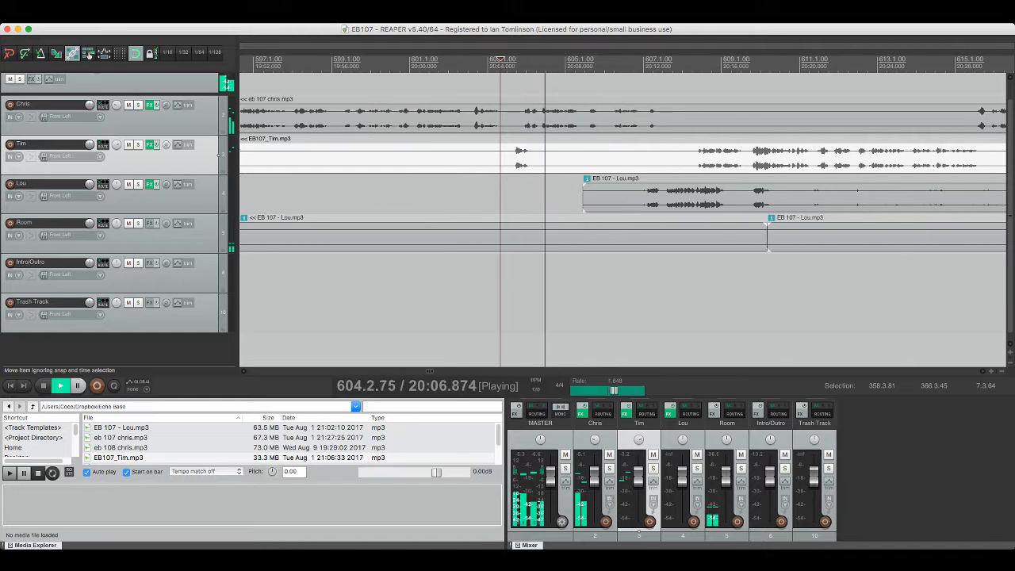
pyautogui.click(576, 62)
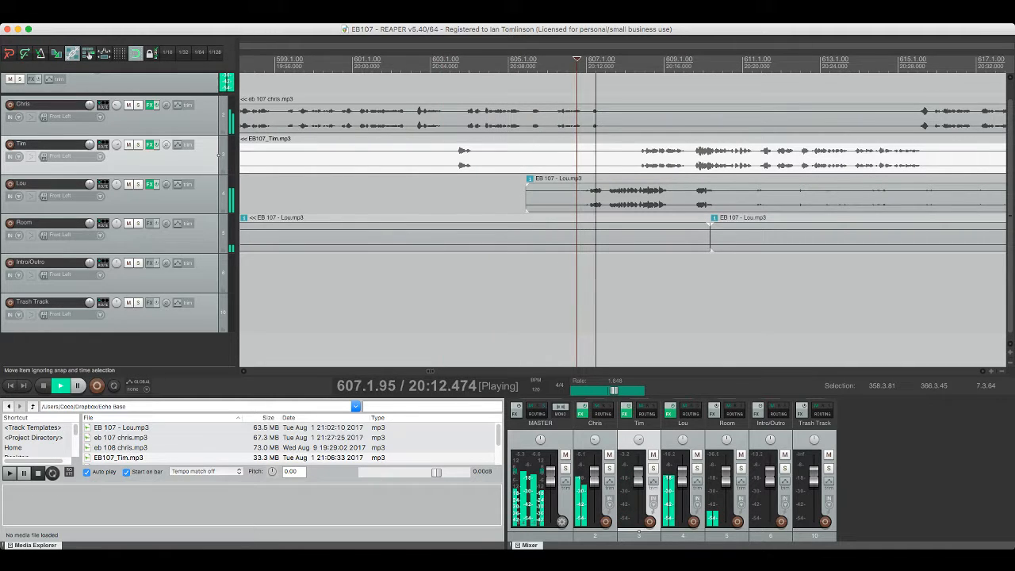
# Step: Cut out the noise on the track 4 clip between about 20:17.4 and 20:18.8 and save the project
pyautogui.hscroll(3, 576, 214)
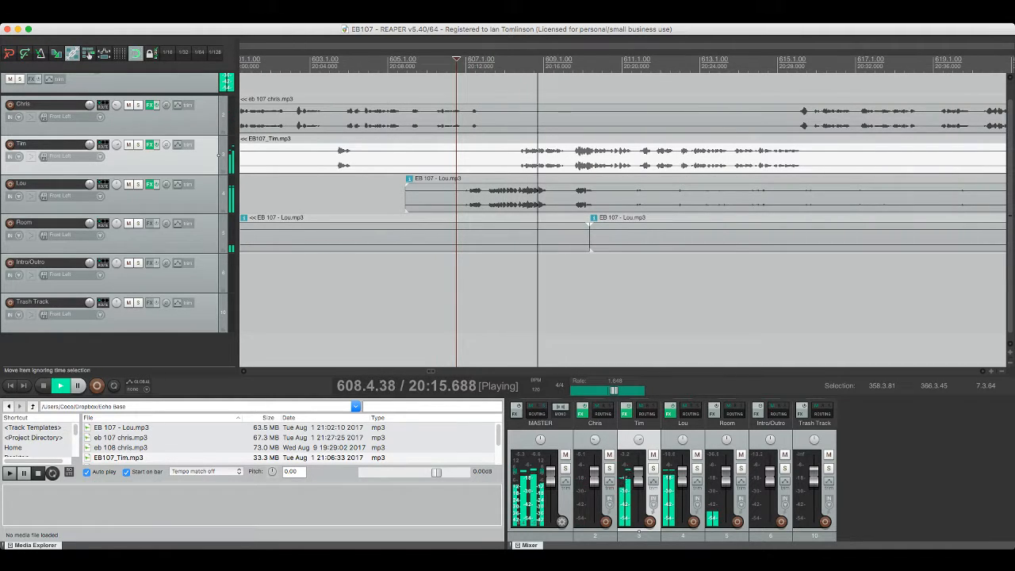
pyautogui.hscroll(1, 622, 214)
pyautogui.hscroll(3, 622, 214)
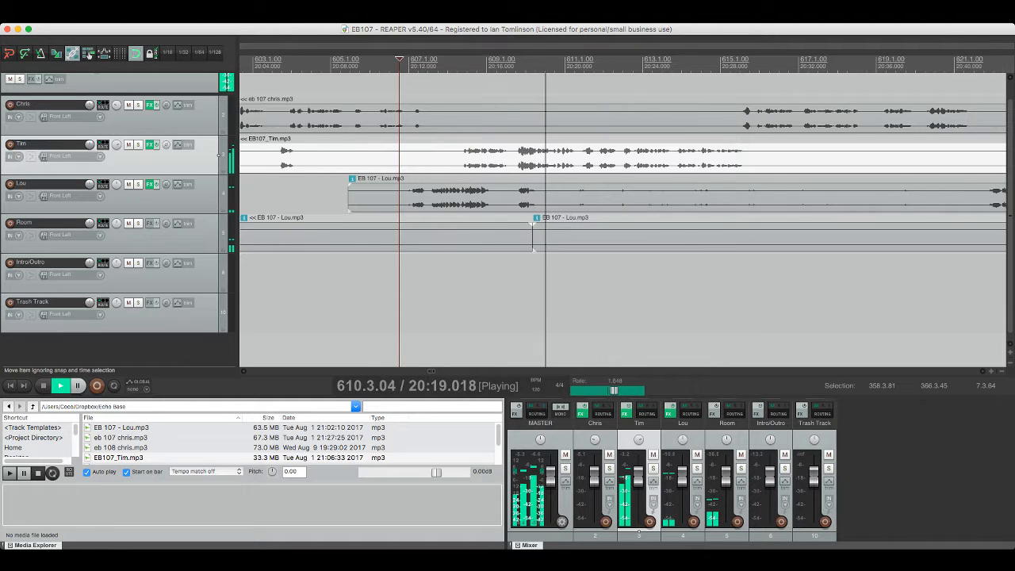
pyautogui.click(452, 195)
pyautogui.press('s')
pyautogui.click(478, 195)
pyautogui.press('s')
pyautogui.click(466, 194)
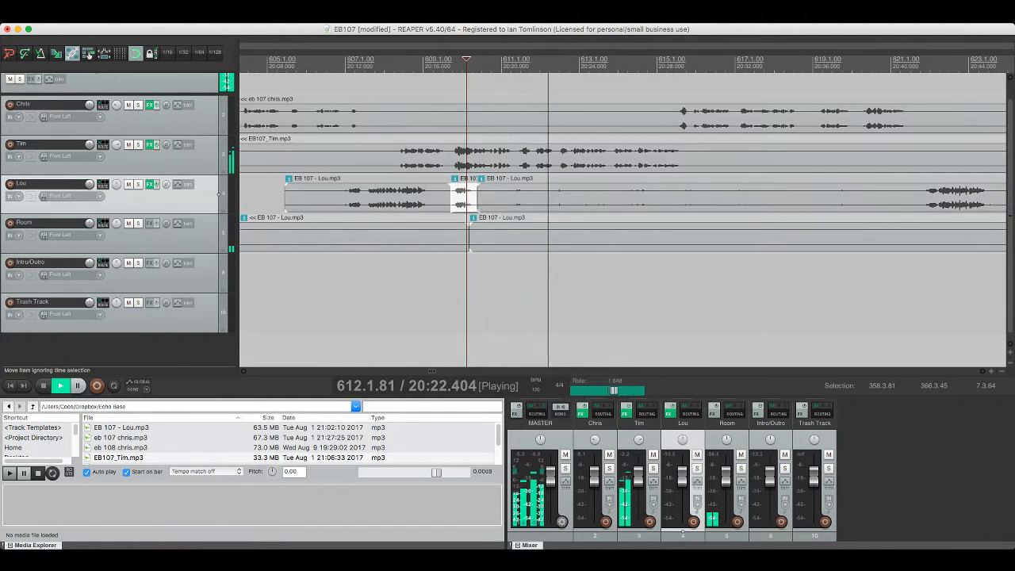
pyautogui.press('Delete')
pyautogui.press('super+s')
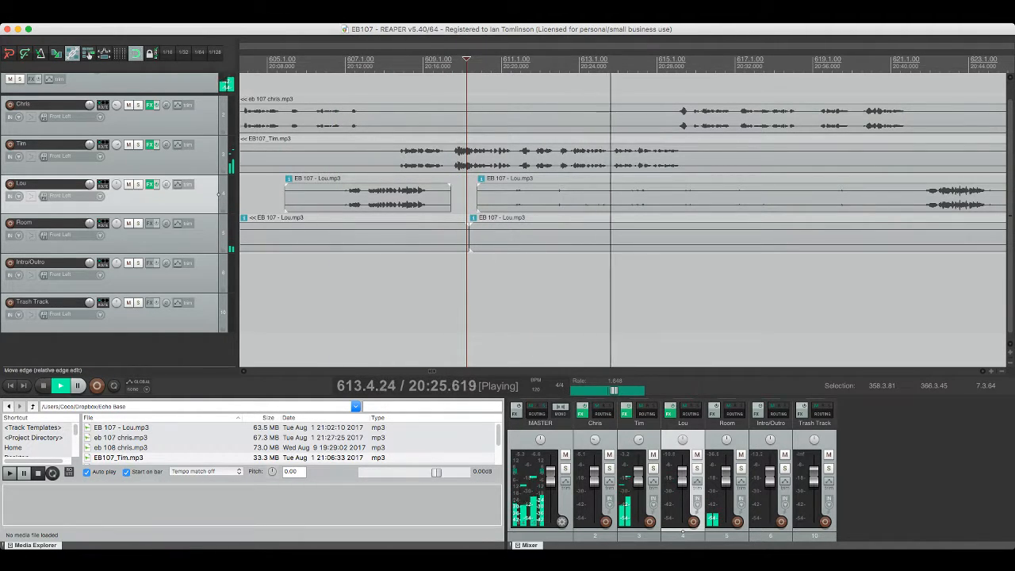
pyautogui.press('space')
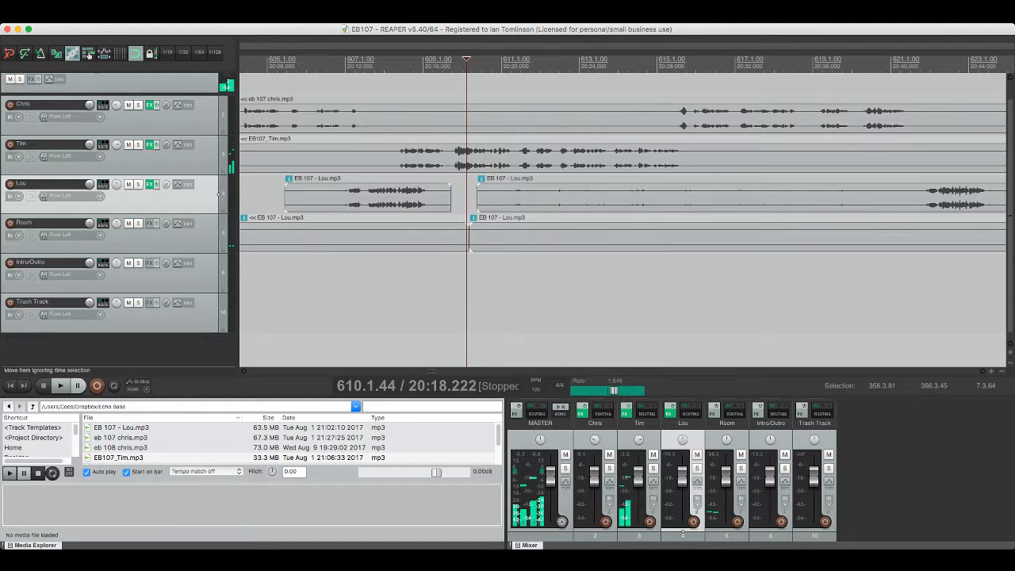
# Step: Solo track 4 and listen to its quiet stretch from about 20:20.5 with the track's effects bypassed
pyautogui.press('F6')
pyautogui.press('space')
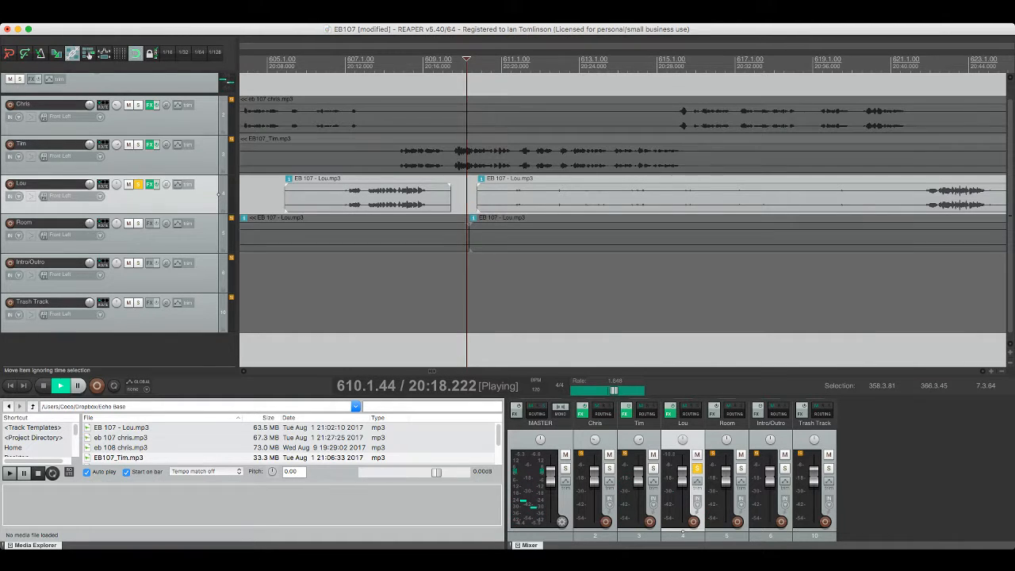
pyautogui.click(713, 194)
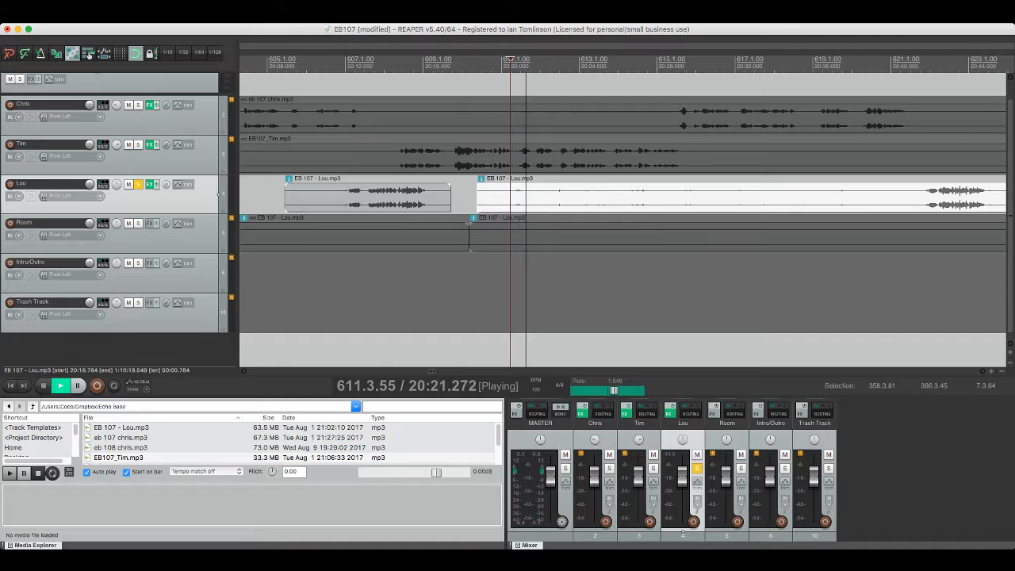
pyautogui.press('b')
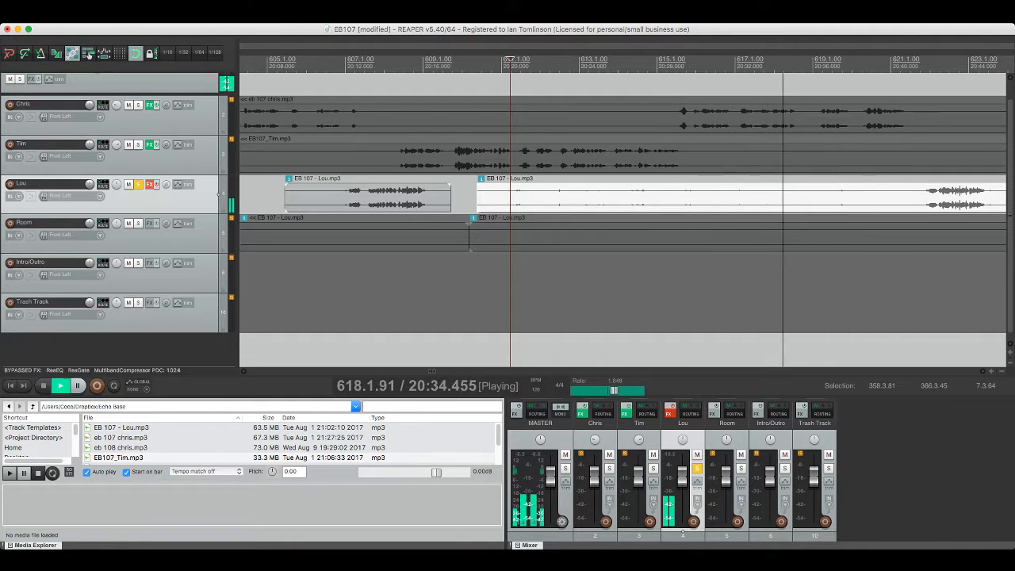
pyautogui.press('space')
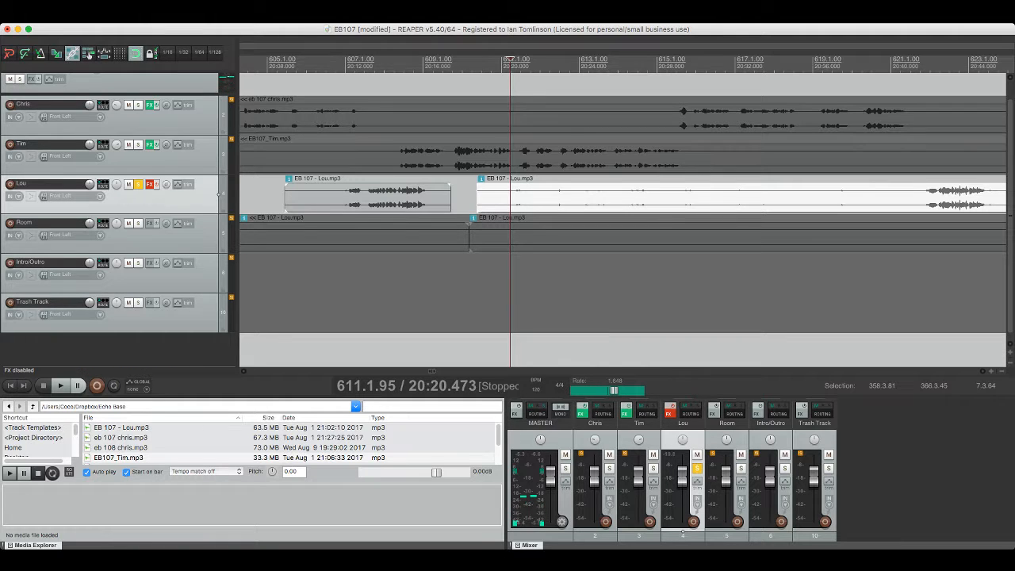
# Step: Split the track 4 clip at about 20:38.9 and move the quiet section before it to the Intro/Outro track, muting that track
pyautogui.click(868, 194)
pyautogui.press('s')
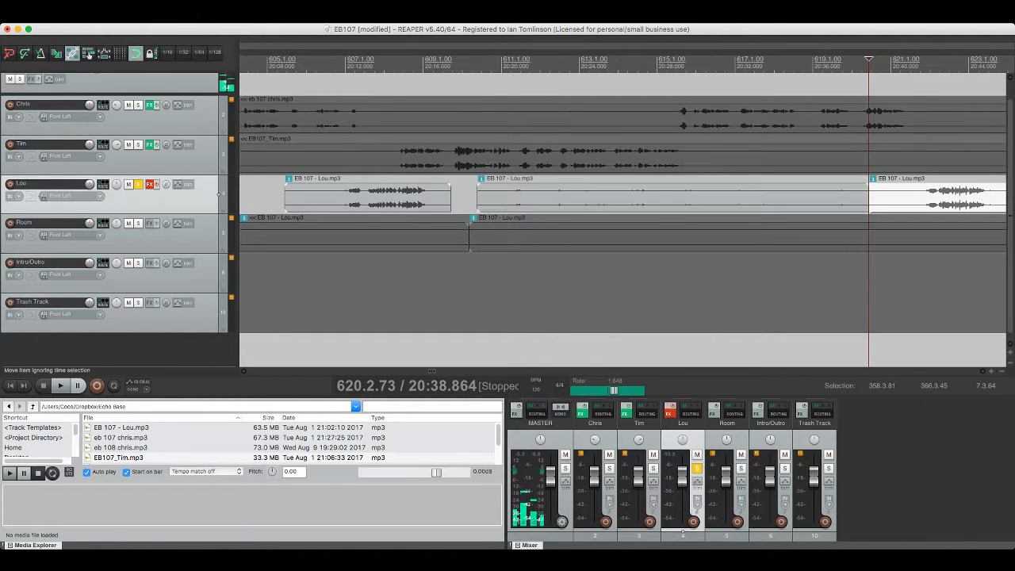
pyautogui.click(832, 194)
pyautogui.moveTo(840, 194); pyautogui.dragTo(840, 271)
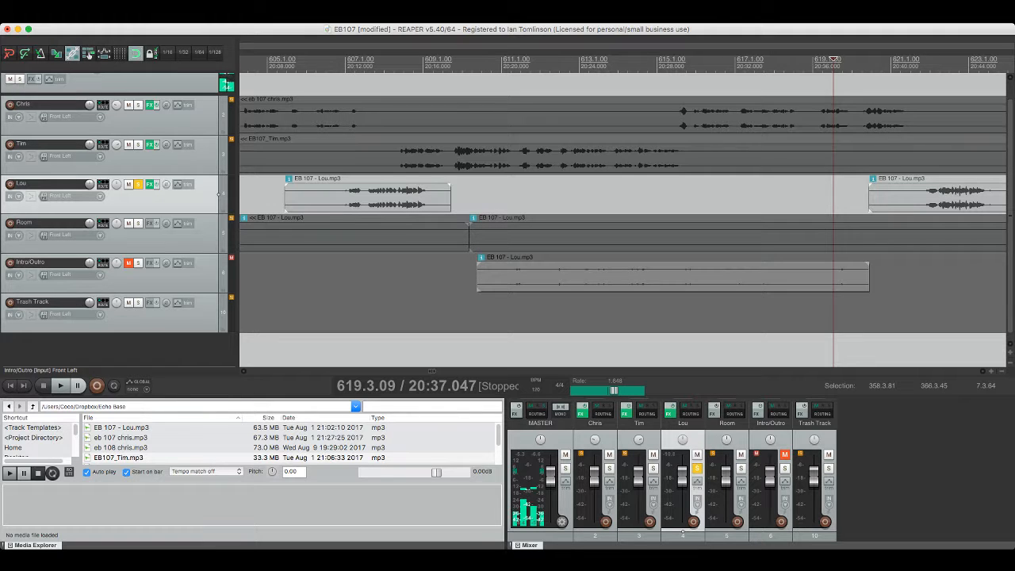
# Step: Compare the track 4 clip from about 20:15.4 with the moved section from about 20:19.8, soloing the Intro/Outro track
pyautogui.click(411, 194)
pyautogui.press('space')
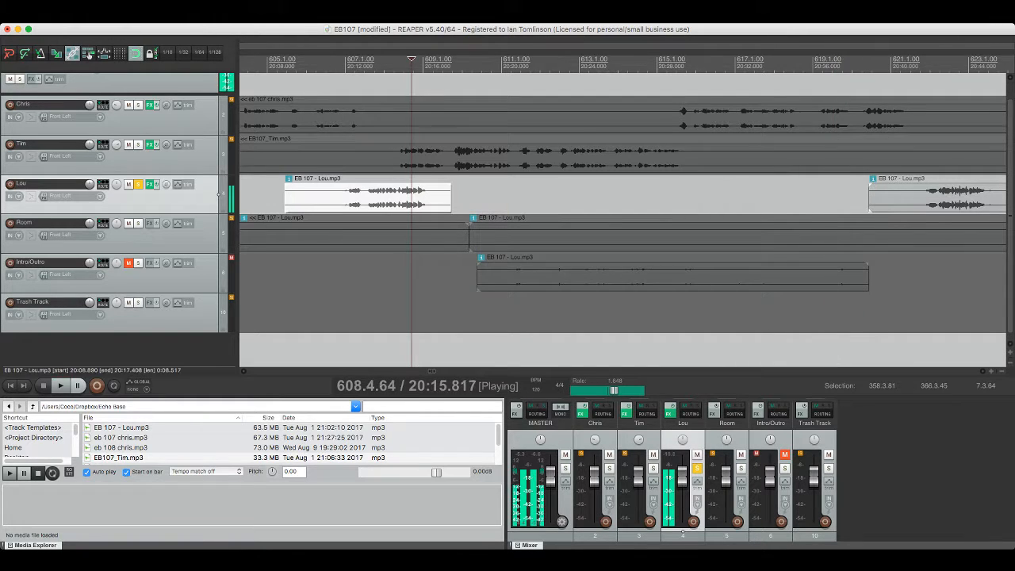
pyautogui.press('space')
pyautogui.click(138, 262)
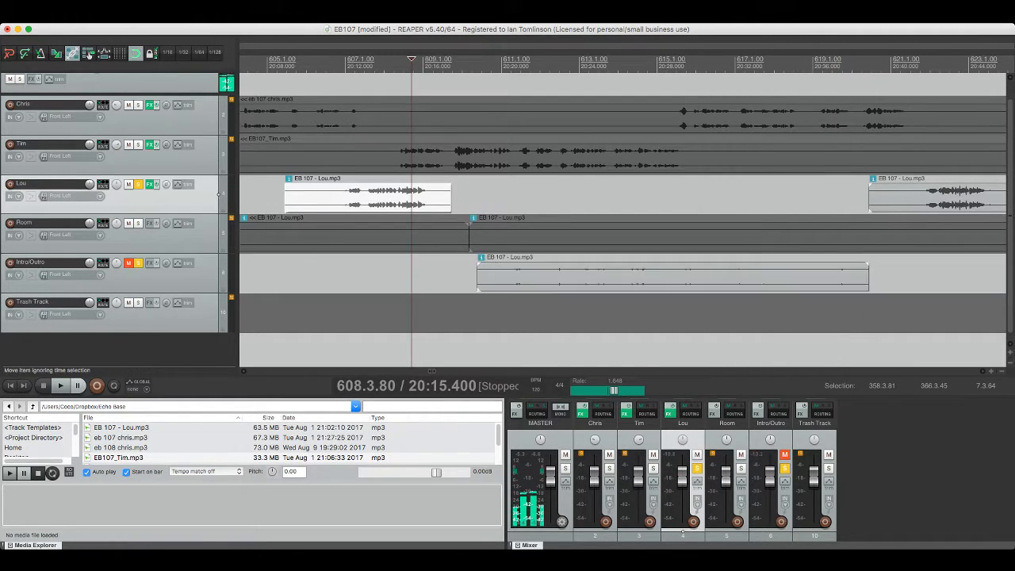
pyautogui.click(497, 274)
pyautogui.press('space')
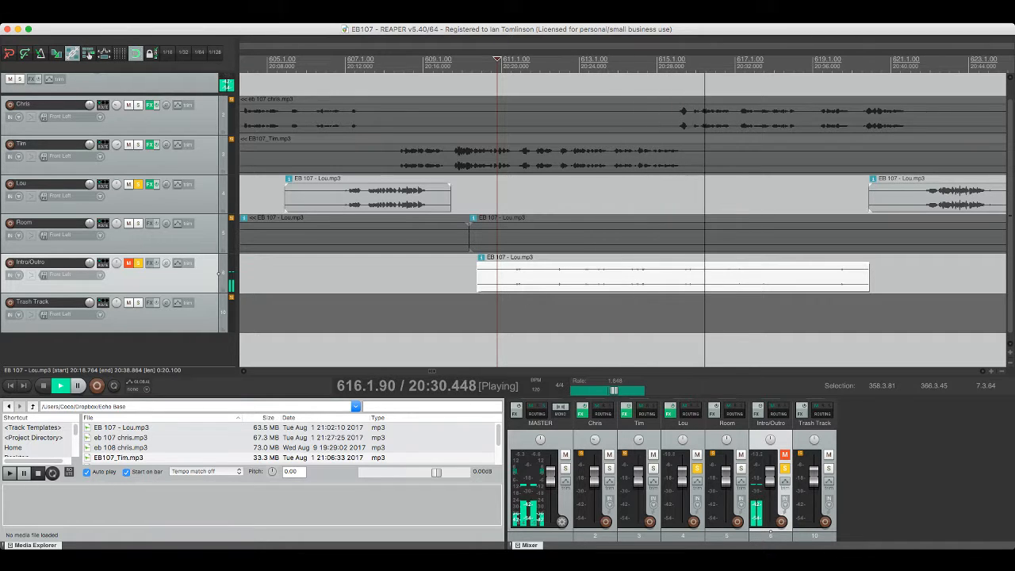
pyautogui.press('space')
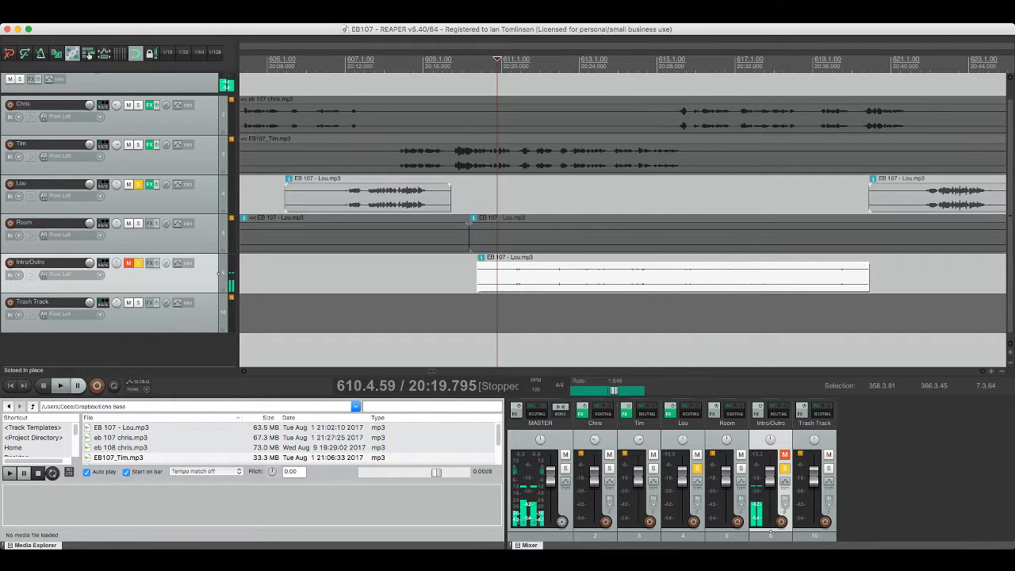
# Step: Clear all track solos and save the project during playback, skipping ahead to about 20:44.9
pyautogui.press('Escape')
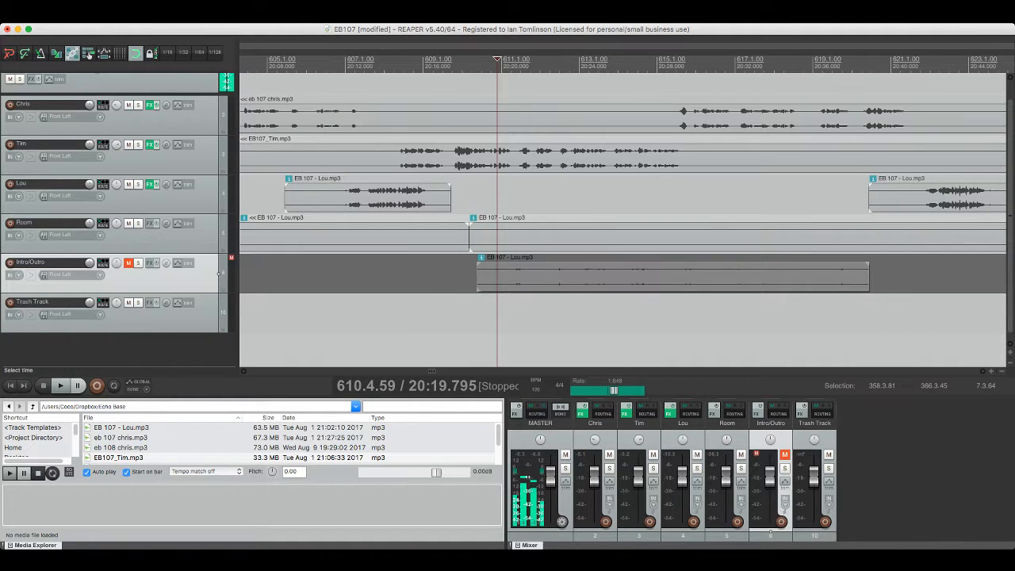
pyautogui.click(544, 194)
pyautogui.press('space')
pyautogui.press('super+s')
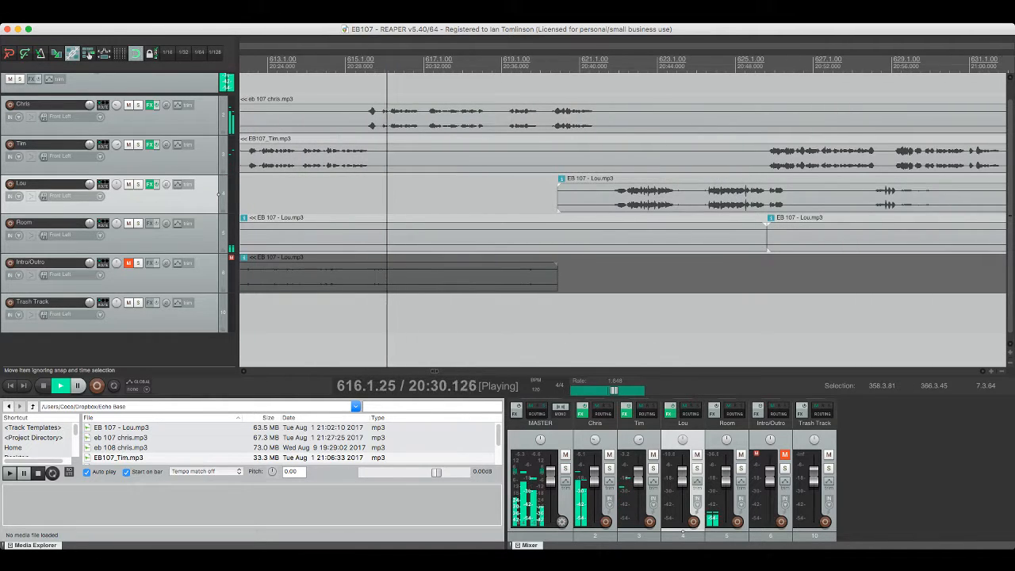
pyautogui.click(602, 191)
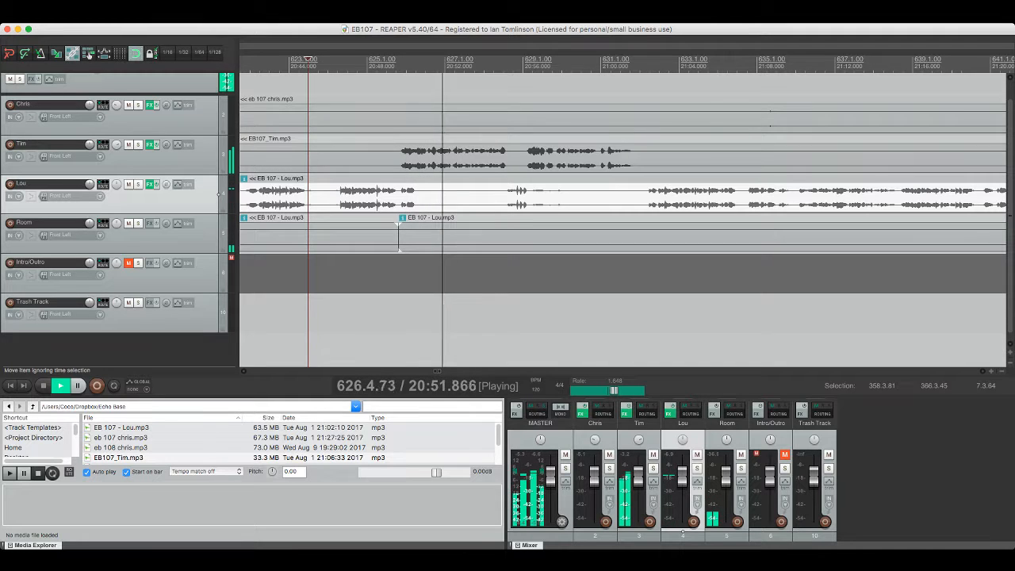
# Step: Cut out the sound on the track 4 clip between about 20:49.6 and 20:50.7
pyautogui.press('space')
pyautogui.click(399, 198)
pyautogui.press('s')
pyautogui.press('space')
pyautogui.press('s')
pyautogui.press('space')
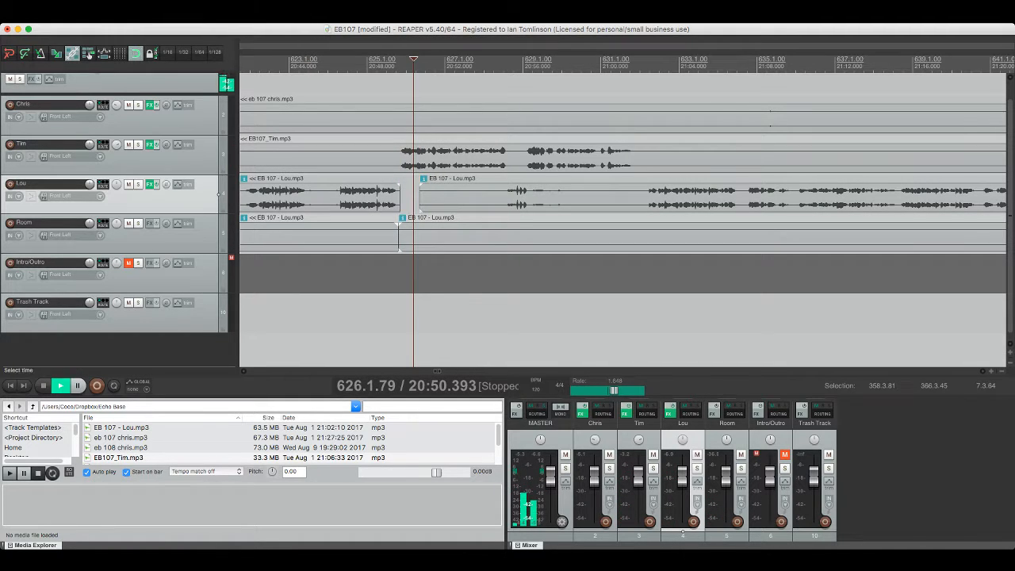
pyautogui.press('space')
pyautogui.press('Delete')
pyautogui.press('space')
# Step: Play from about 20:55.1 and save the project
pyautogui.click(391, 197)
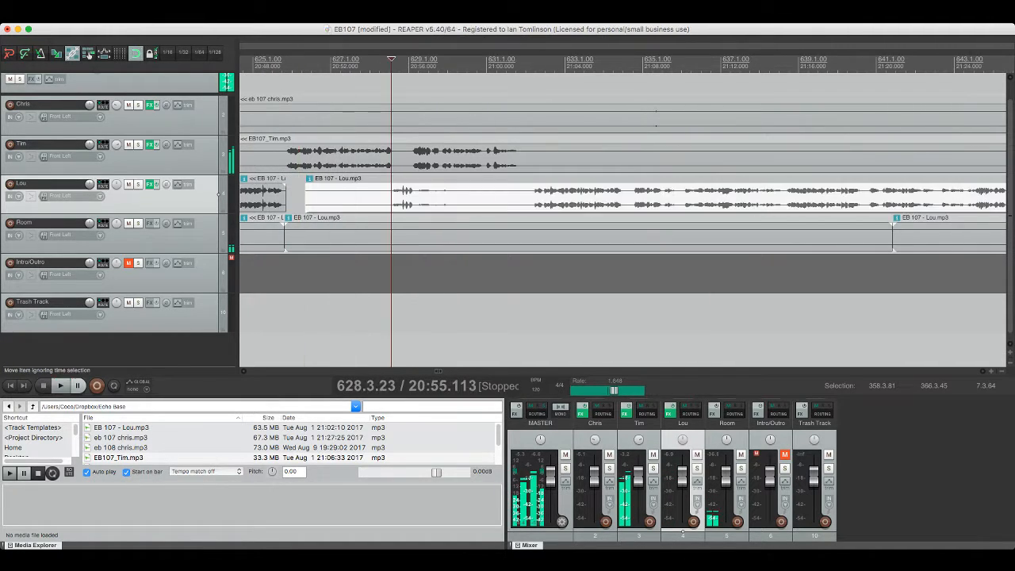
pyautogui.press('space')
pyautogui.hotkey('ctrl', 's')
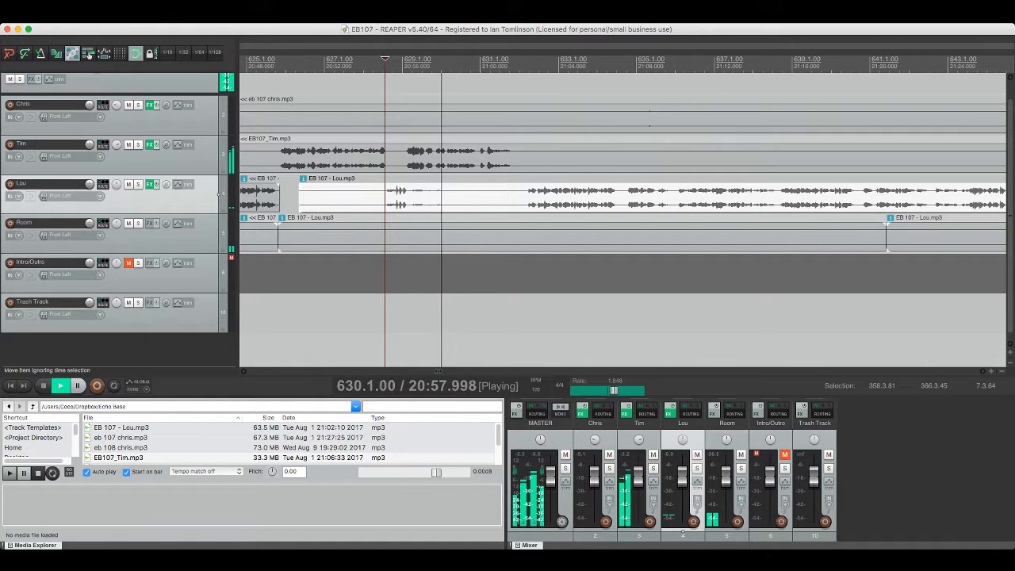
pyautogui.press('space')
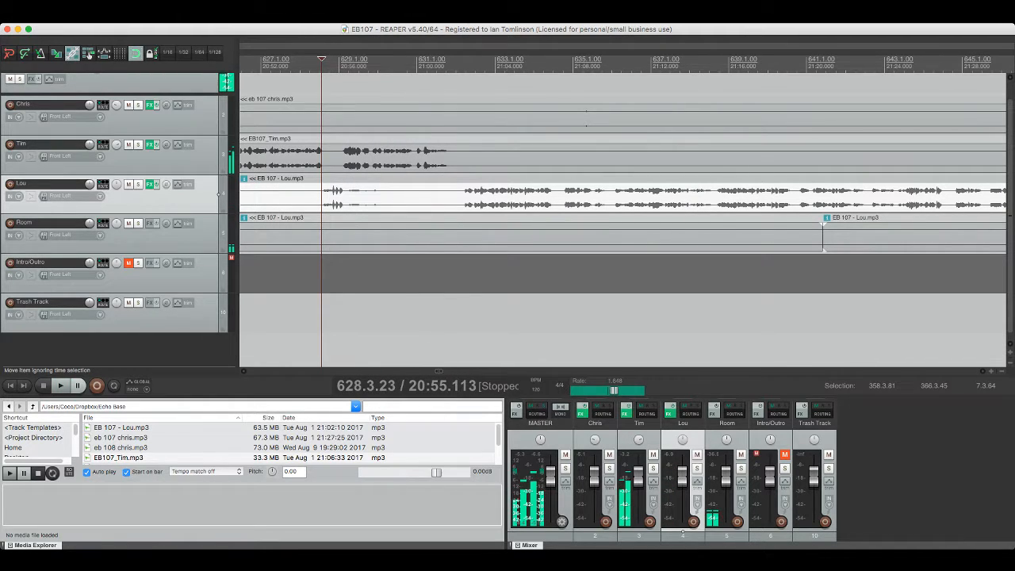
# Step: Split the track 4 clip at about 20:56.4 and 21:00.3, and select the section between the splits
pyautogui.click(344, 197)
pyautogui.press('s')
pyautogui.click(421, 197)
pyautogui.press('s')
pyautogui.click(385, 196)
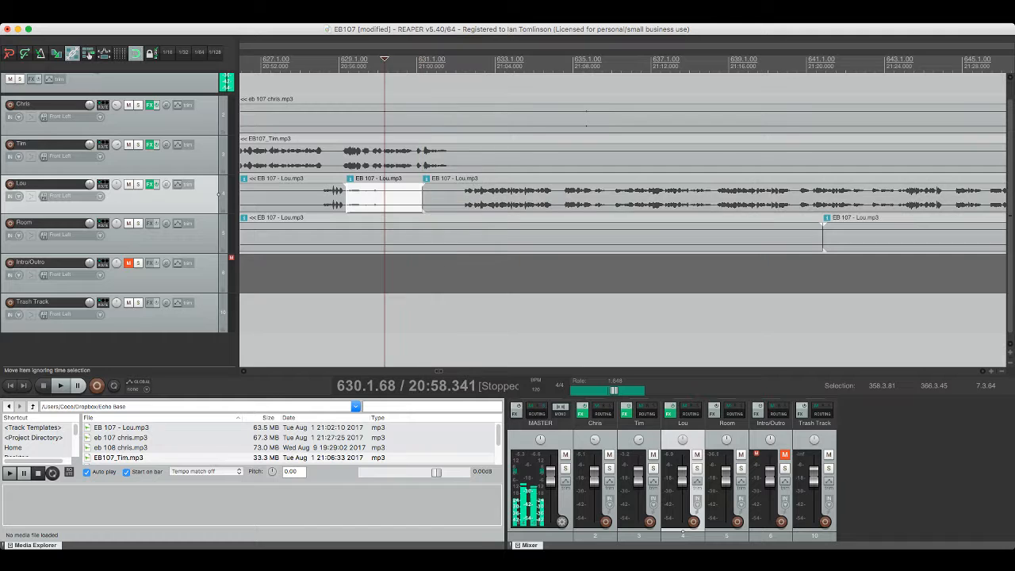
# Step: Solo track 4 and listen to the sound just before the 20:56.4 split from about 20:55.1
pyautogui.click(342, 196)
pyautogui.press('space')
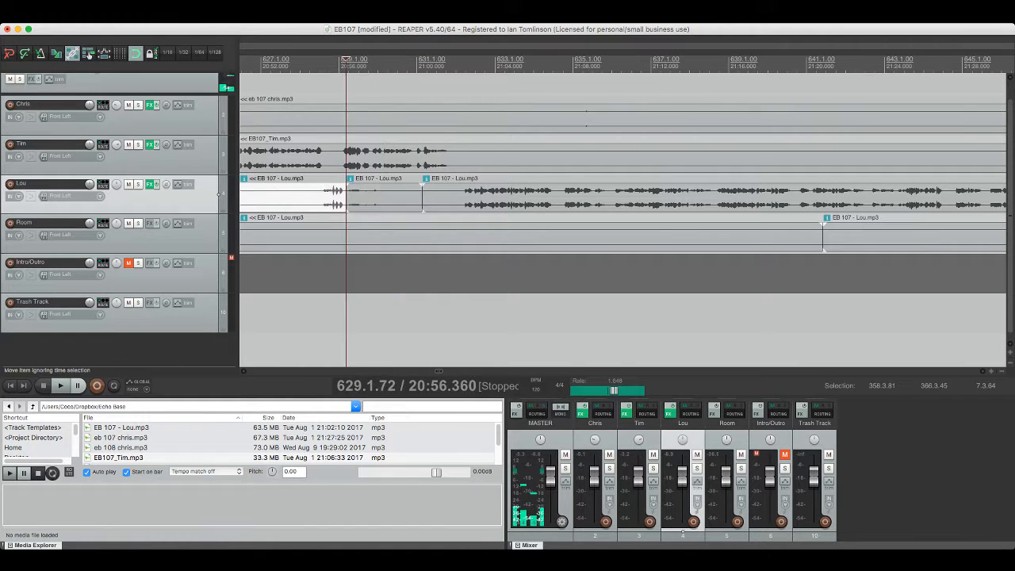
pyautogui.press('space')
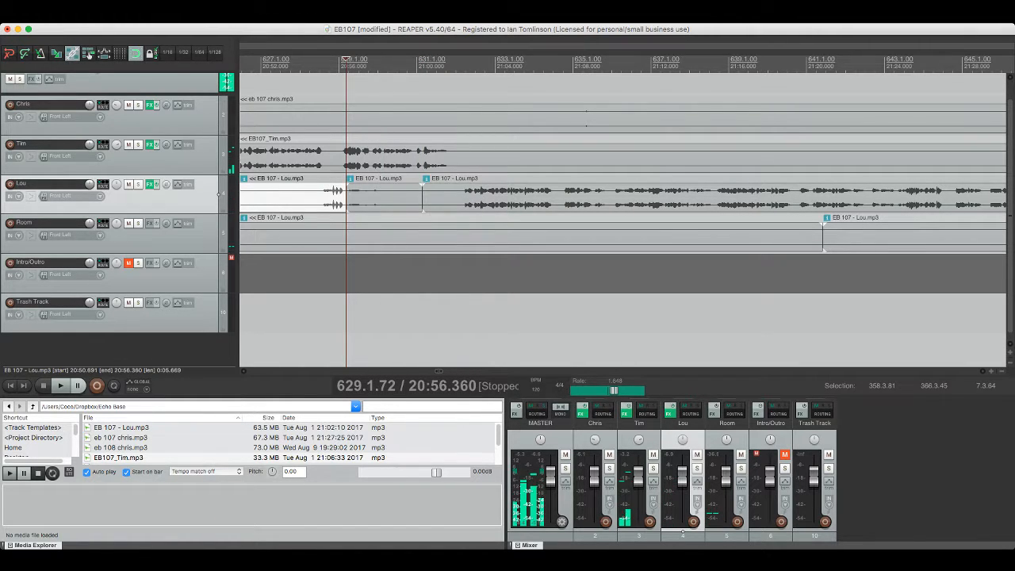
pyautogui.click(322, 196)
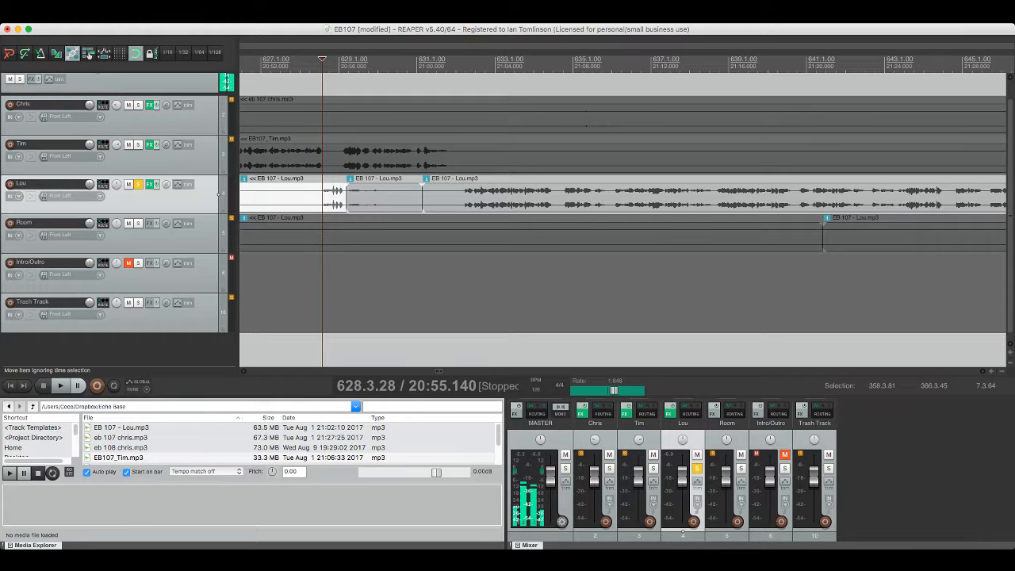
pyautogui.press('space')
pyautogui.press('space')
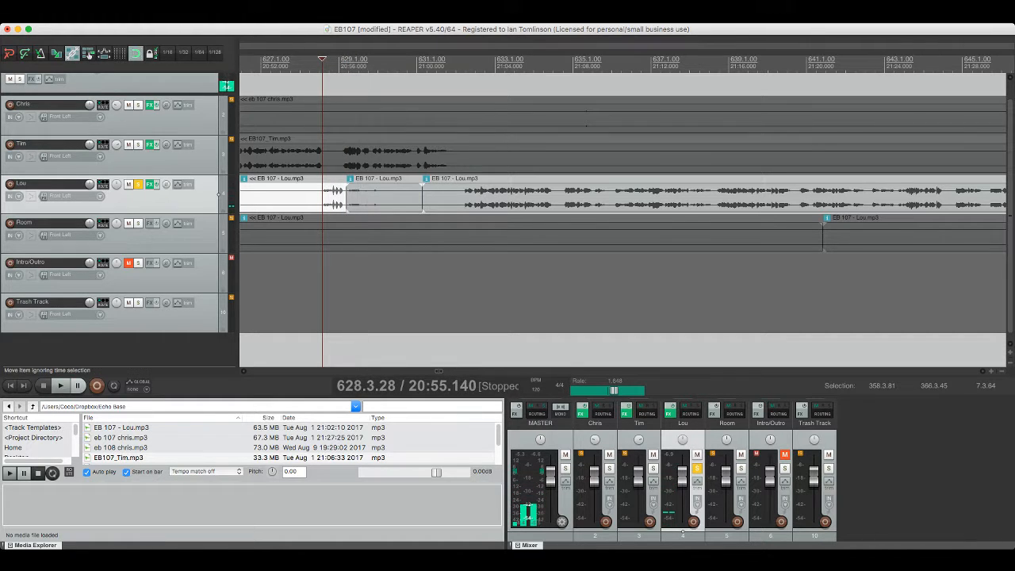
# Step: Delete the track 4 section between about 20:56.4 and 21:00.3, clear the solo and save the project
pyautogui.click(359, 196)
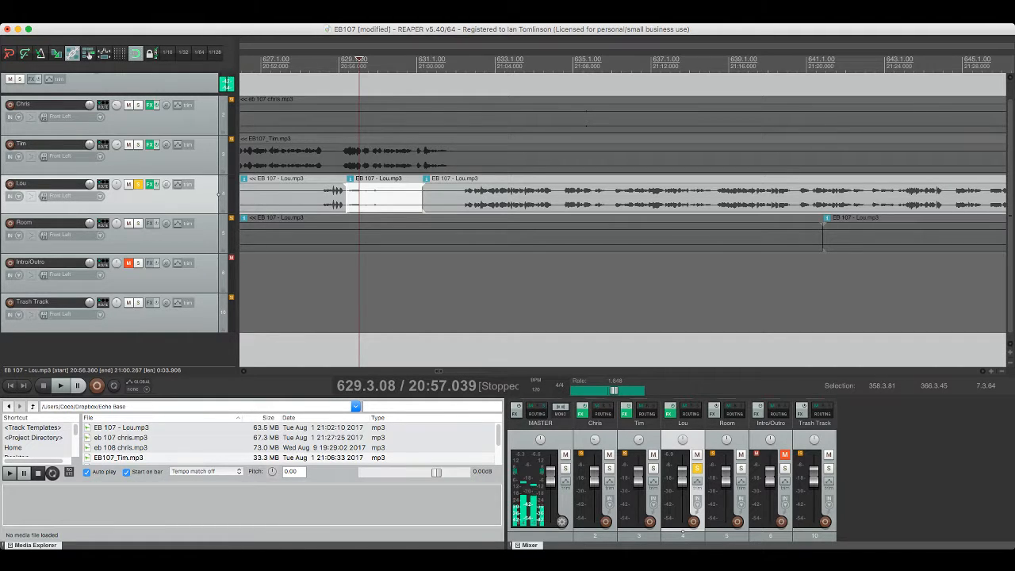
pyautogui.press('Delete')
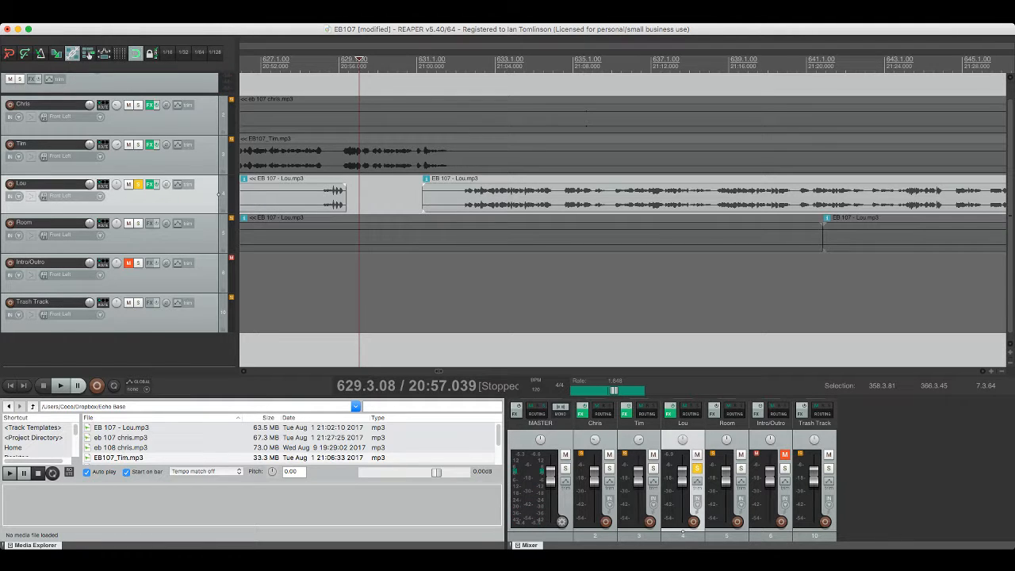
pyautogui.press('space')
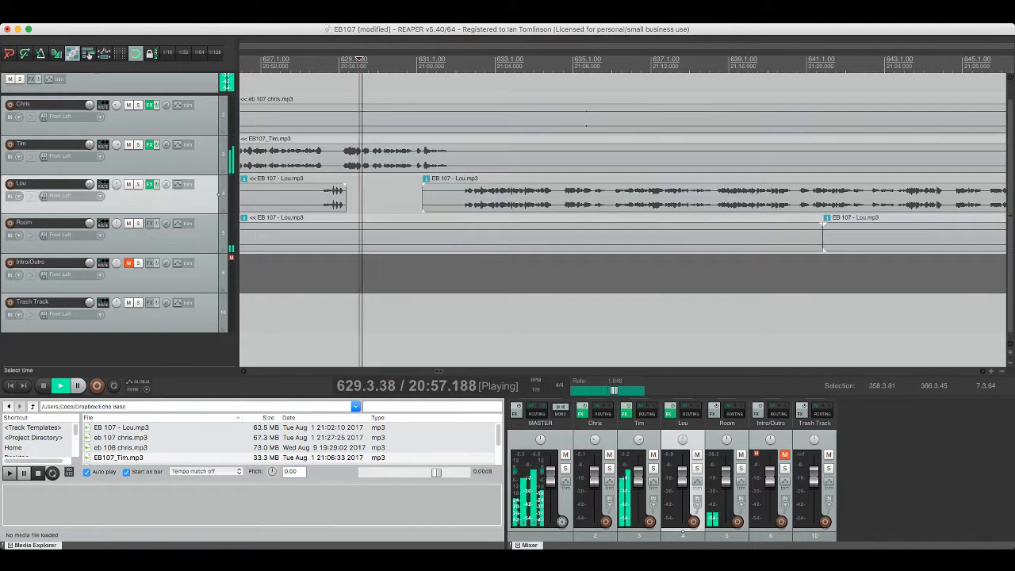
pyautogui.press('super+s')
pyautogui.click(471, 60)
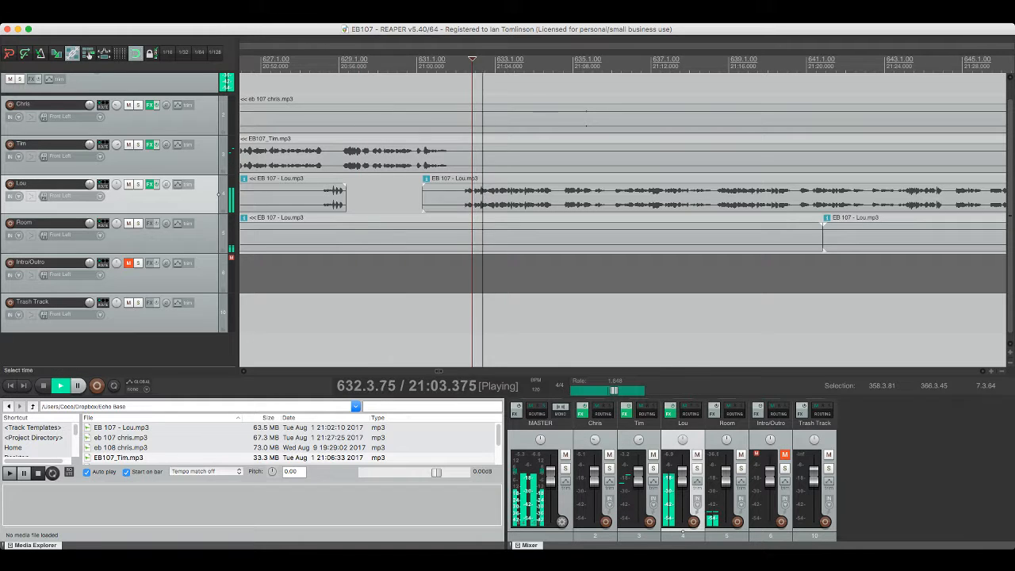
# Step: Split the track 2 clip at about 21:08.0 and delete the small noise following the split
pyautogui.click(585, 119)
pyautogui.press('s')
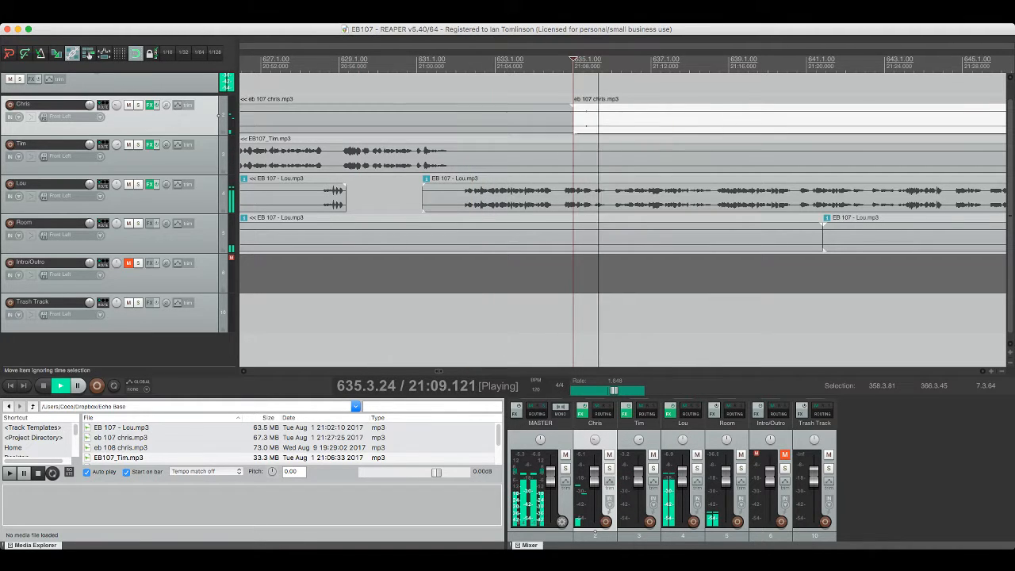
pyautogui.press('s')
pyautogui.click(603, 119)
pyautogui.press('Delete')
pyautogui.hscroll(15, 623, 214)
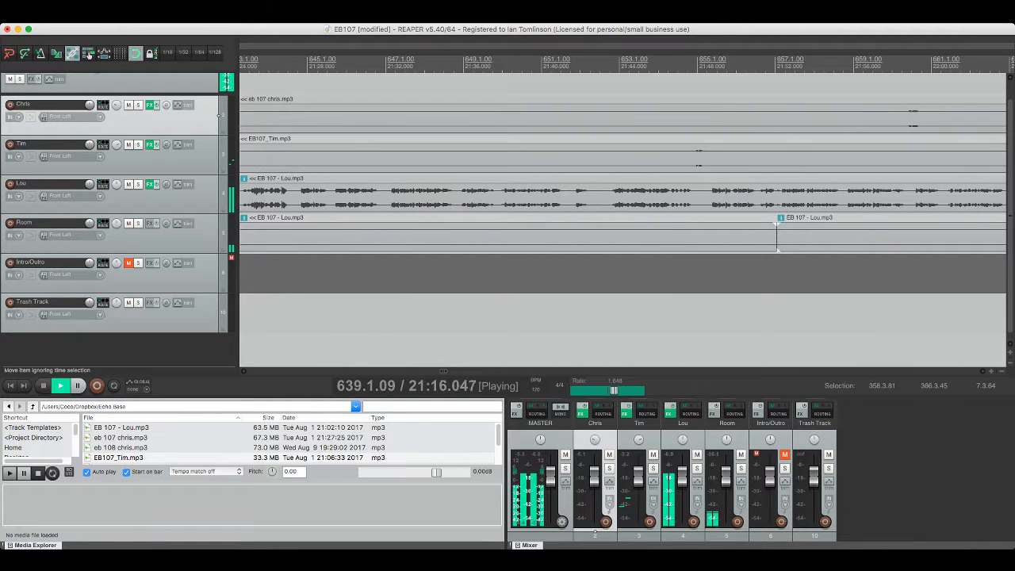
# Step: Check the small sounds on track 3 from about 21:46.7 and track 2 from about 21:58.4, saving the project
pyautogui.click(671, 155)
pyautogui.press('super+s')
pyautogui.hscroll(5, 671, 155)
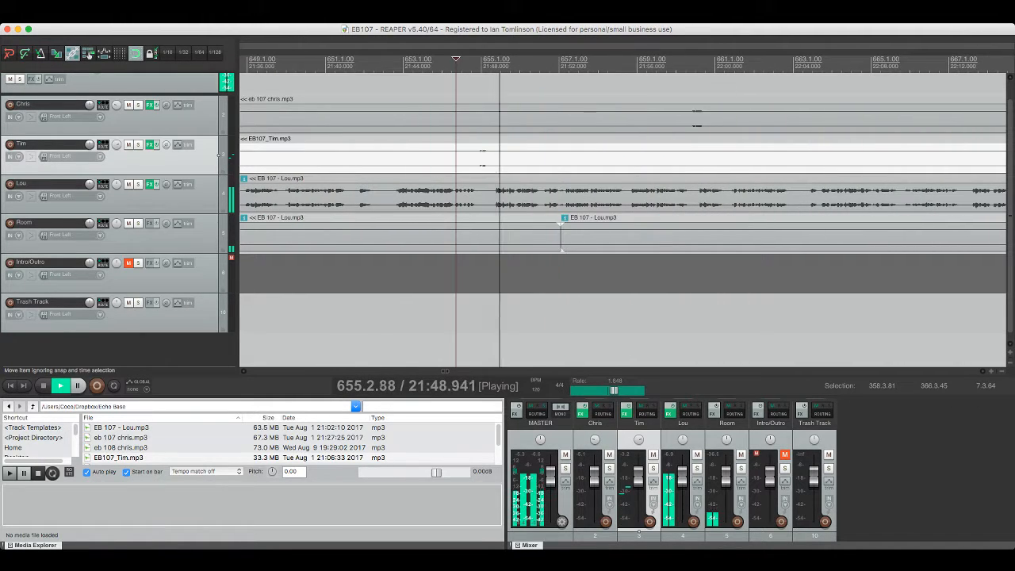
pyautogui.click(683, 119)
pyautogui.press('super+s')
pyautogui.hscroll(10, 683, 119)
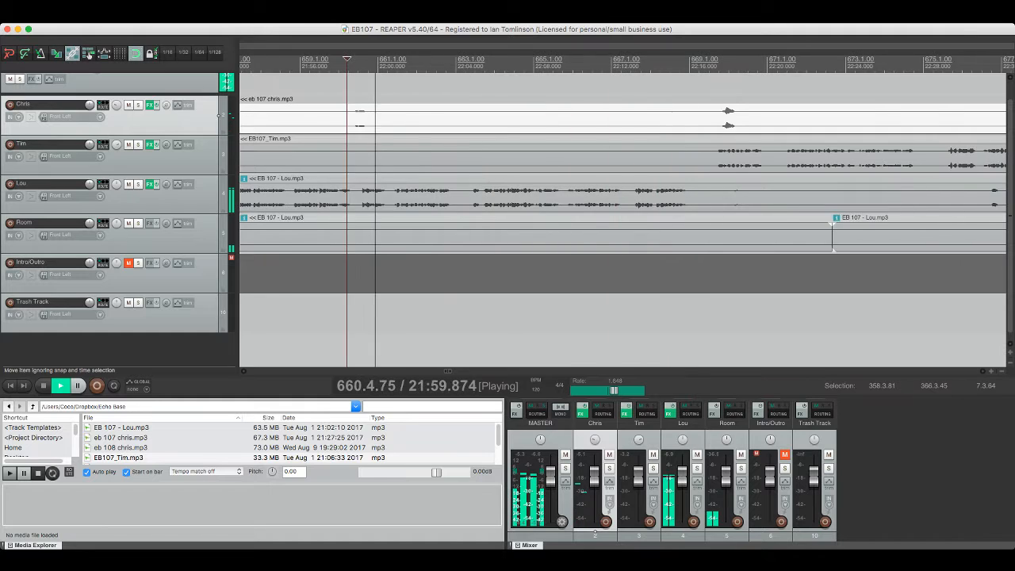
# Step: Play the track 2 sound from about 22:16.9 and skip ahead to about 22:31.2
pyautogui.click(636, 119)
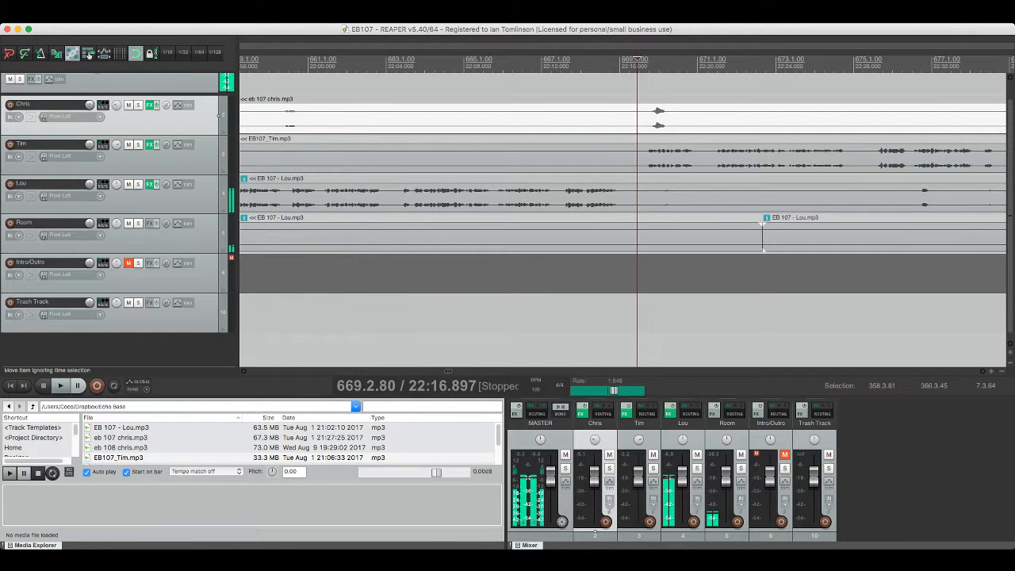
pyautogui.hscroll(5, 637, 119)
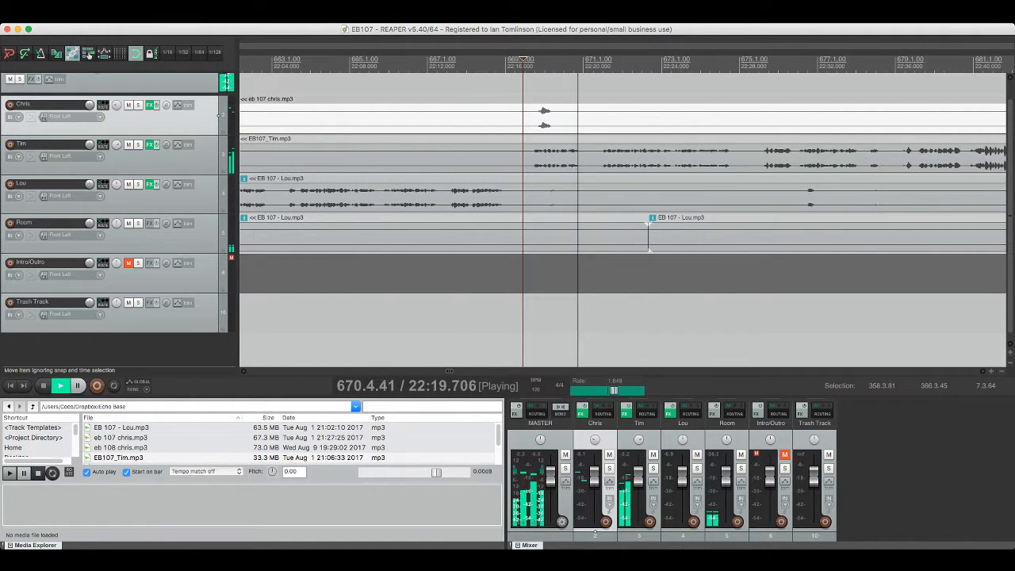
pyautogui.hscroll(9, 623, 214)
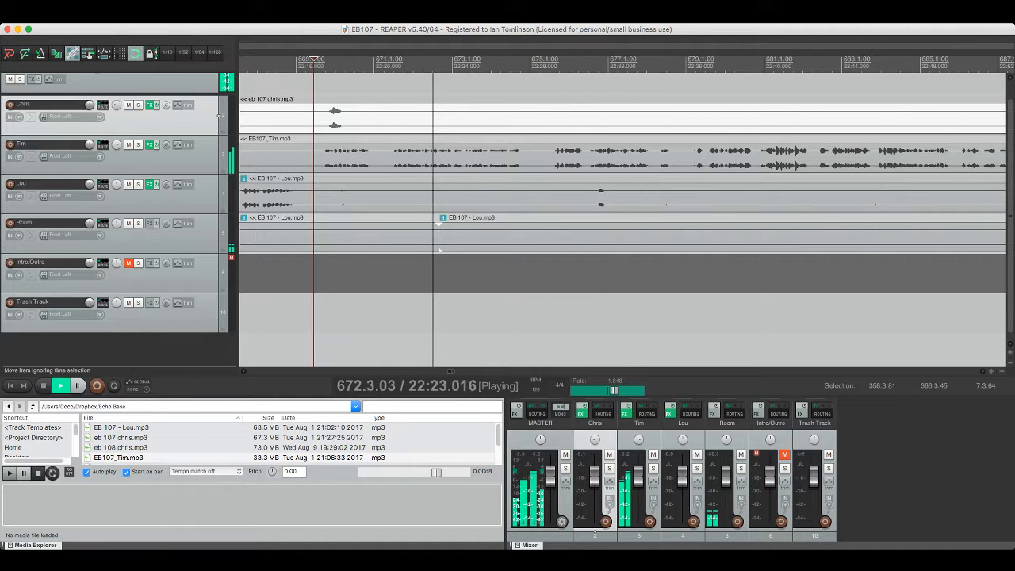
pyautogui.click(593, 119)
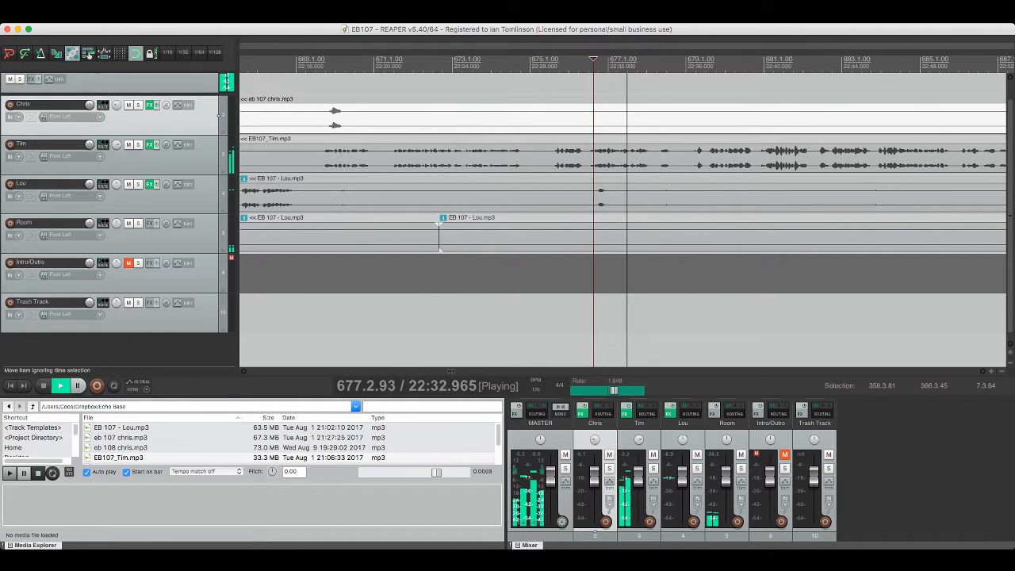
# Step: Delete the track 4 section between about 22:34.7 and 22:36.0 and leave the track unmuted
pyautogui.click(661, 198)
pyautogui.press('s')
pyautogui.click(686, 198)
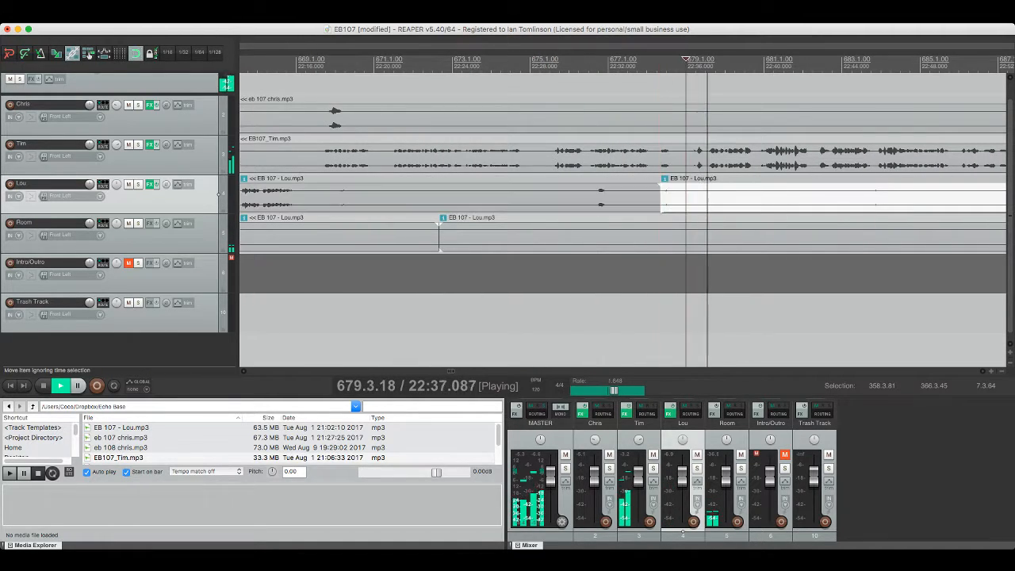
pyautogui.press('s')
pyautogui.click(676, 197)
pyautogui.press('Delete')
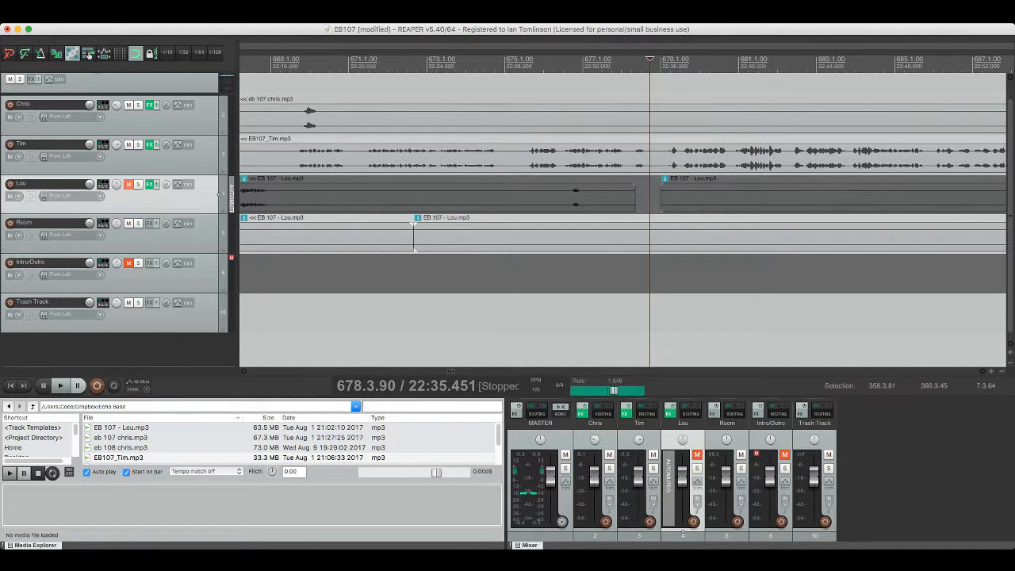
pyautogui.click(128, 184)
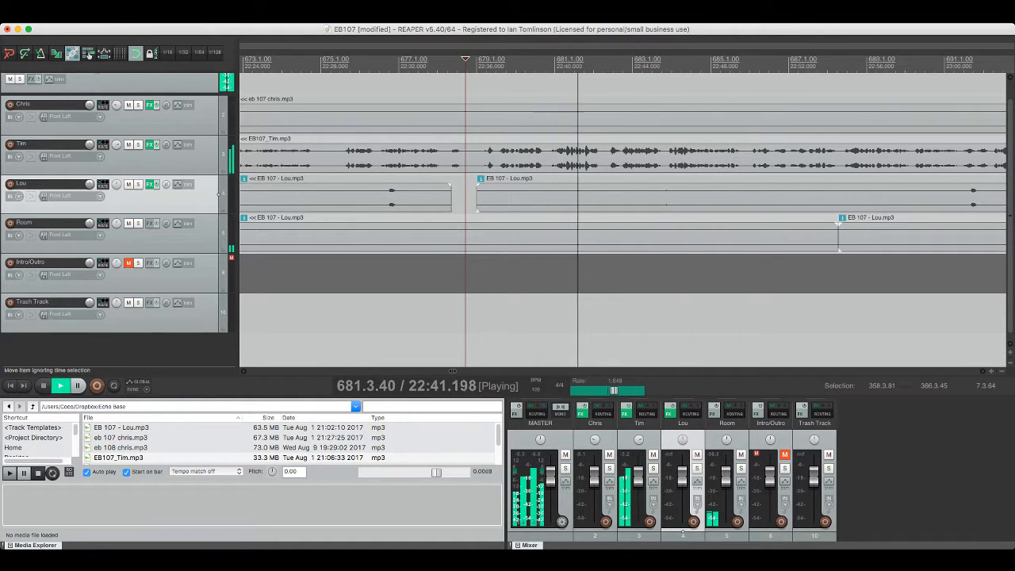
# Step: Play track 4 from about 22:45.4, trim the start of its clip to about 23:01.3 and save the project
pyautogui.hscroll(1, 615, 197)
pyautogui.click(614, 197)
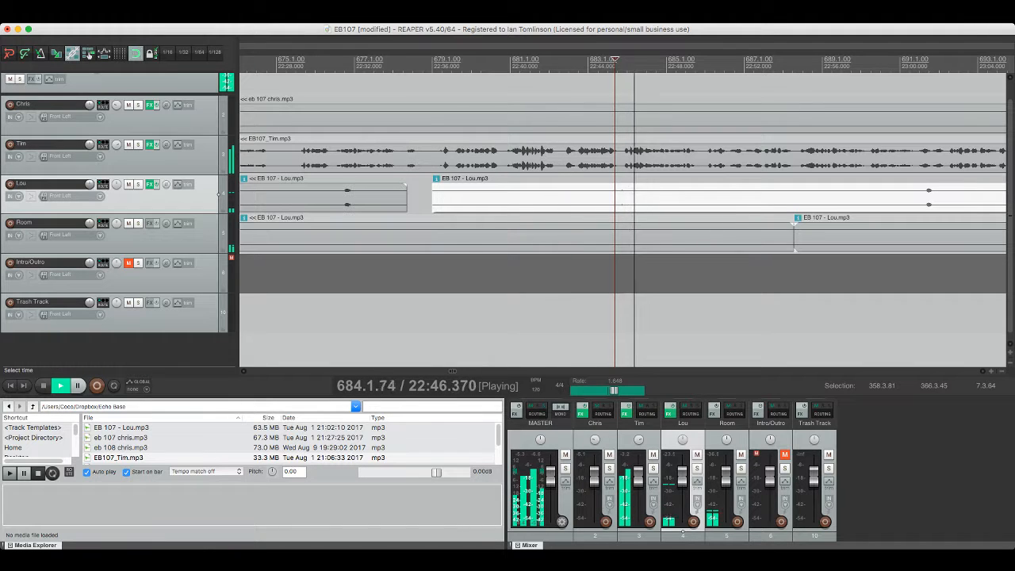
pyautogui.moveTo(432, 196); pyautogui.dragTo(925, 198)
pyautogui.click(909, 198)
pyautogui.press('super+s')
pyautogui.hscroll(10, 910, 198)
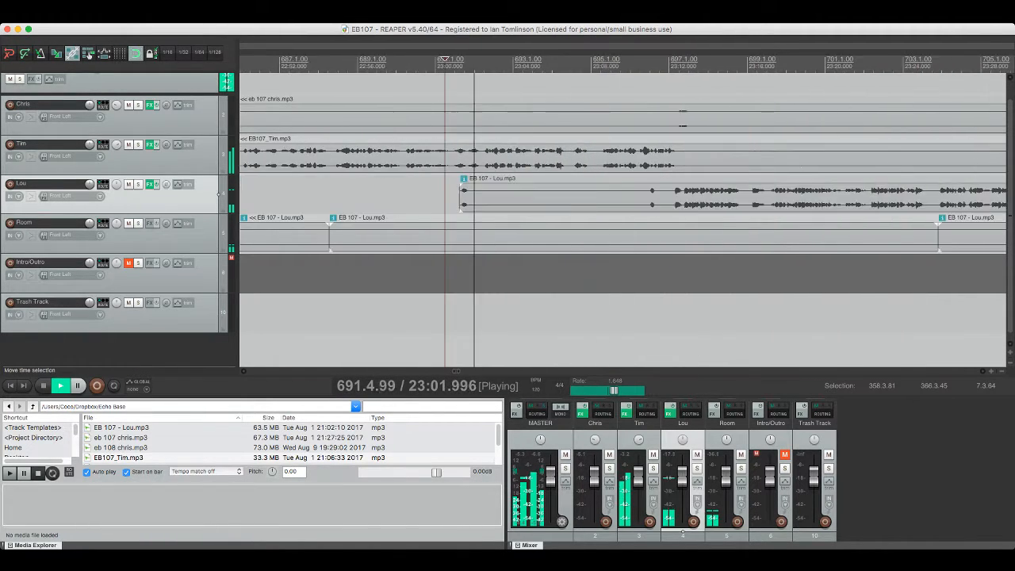
# Step: Check the small sound on track 4 from about 23:10.6 and save the project
pyautogui.hscroll(2, 576, 196)
pyautogui.click(575, 197)
pyautogui.press('space')
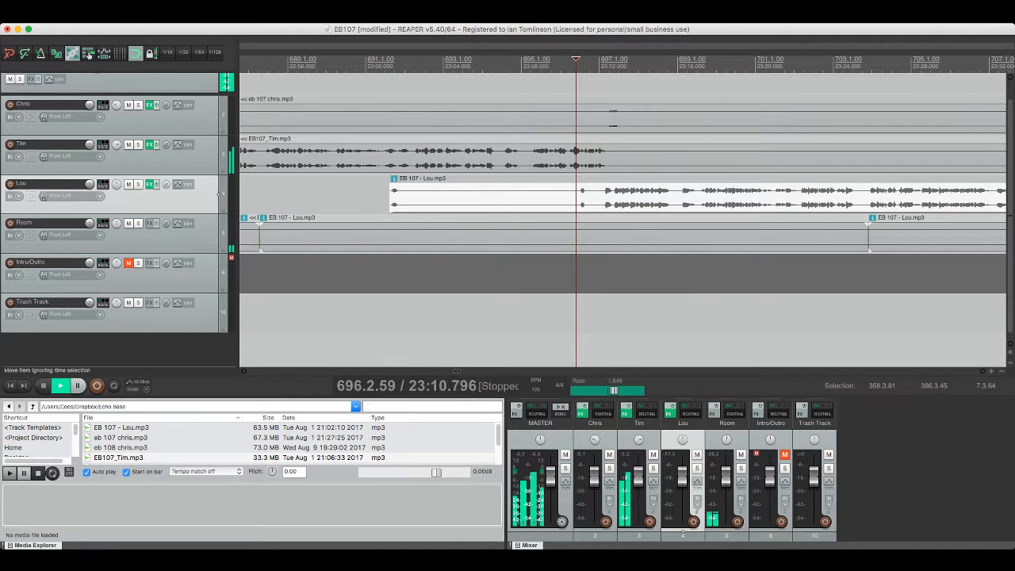
pyautogui.press('space')
pyautogui.press('super+s')
pyautogui.press('space')
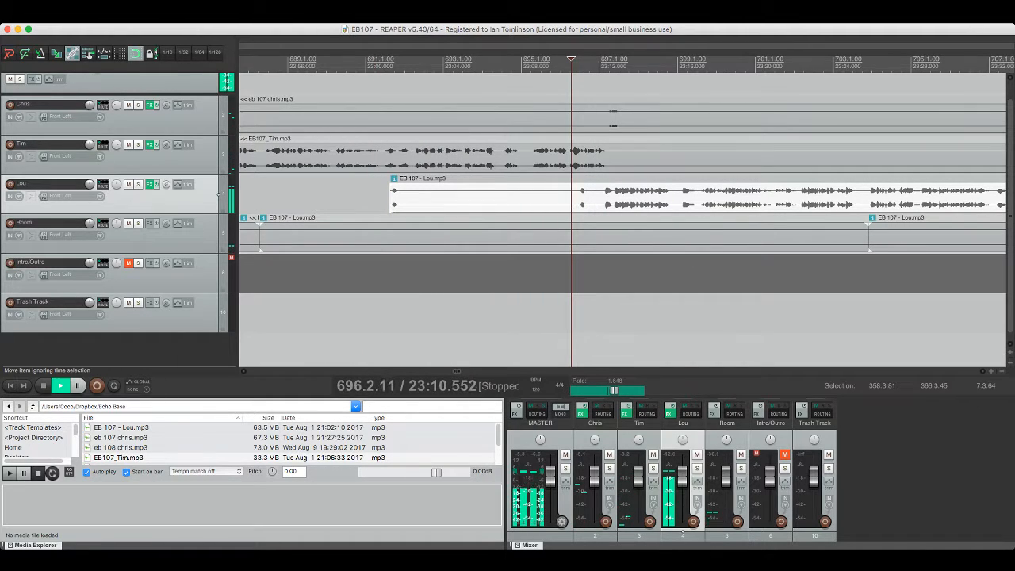
pyautogui.press('space')
pyautogui.hscroll(5, 219, 194)
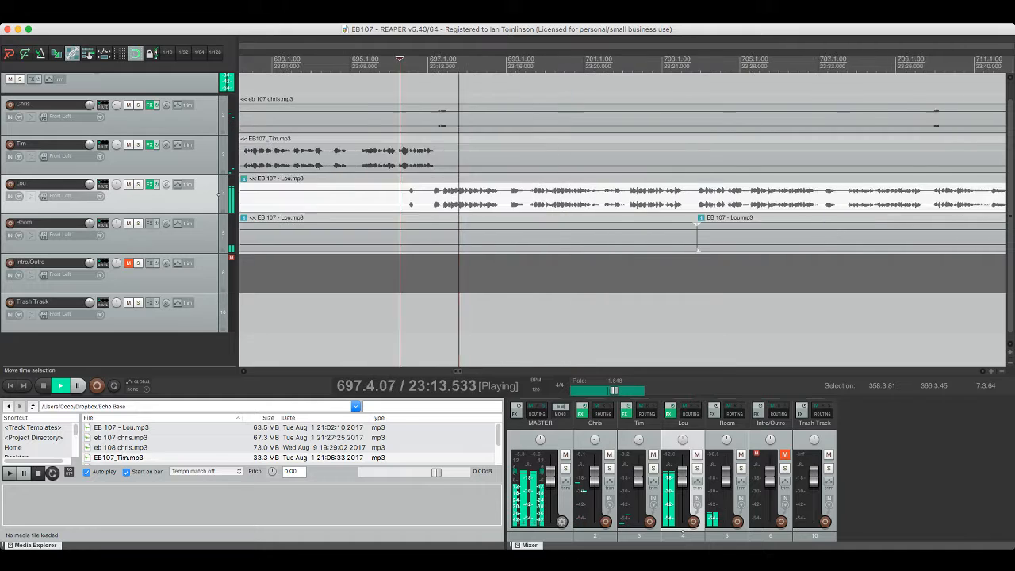
# Step: Check the small sound on track 2 from about 23:37.5 and save the project
pyautogui.hscroll(4, 219, 193)
pyautogui.press('space')
pyautogui.click(772, 118)
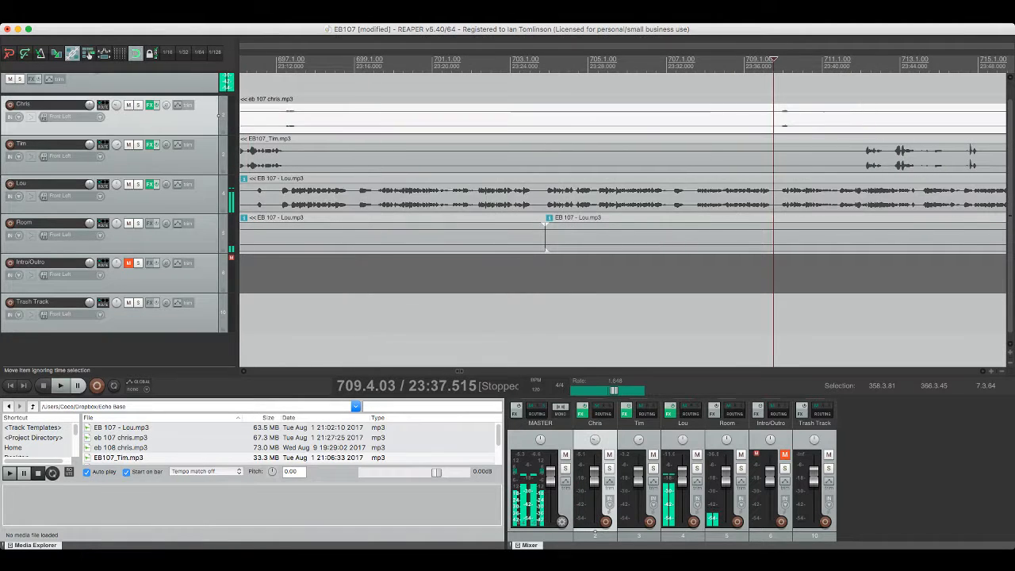
pyautogui.press('space')
pyautogui.press('super+s')
pyautogui.hscroll(9, 772, 119)
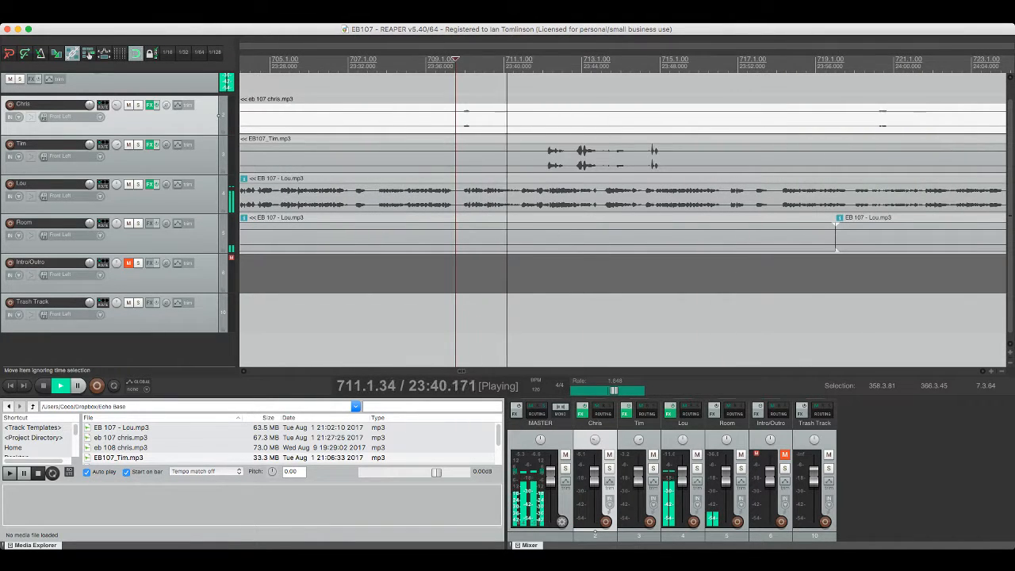
# Step: Listen to track 3 from about 23:42.0 and delete its section between about 23:46.9 and 23:48.6
pyautogui.press('space')
pyautogui.click(543, 155)
pyautogui.press('space')
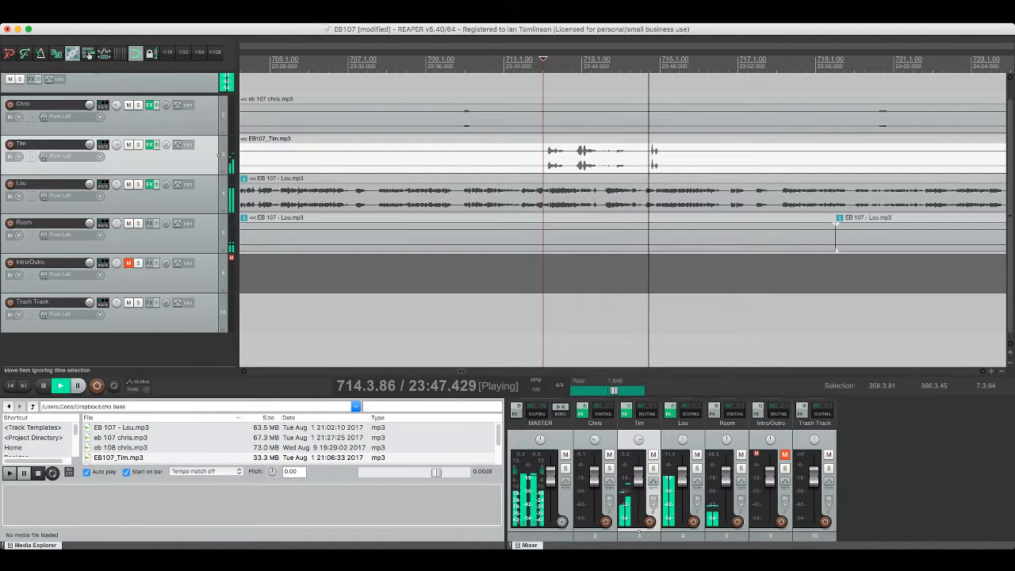
pyautogui.click(637, 155)
pyautogui.press('s')
pyautogui.click(671, 155)
pyautogui.press('s')
pyautogui.click(653, 155)
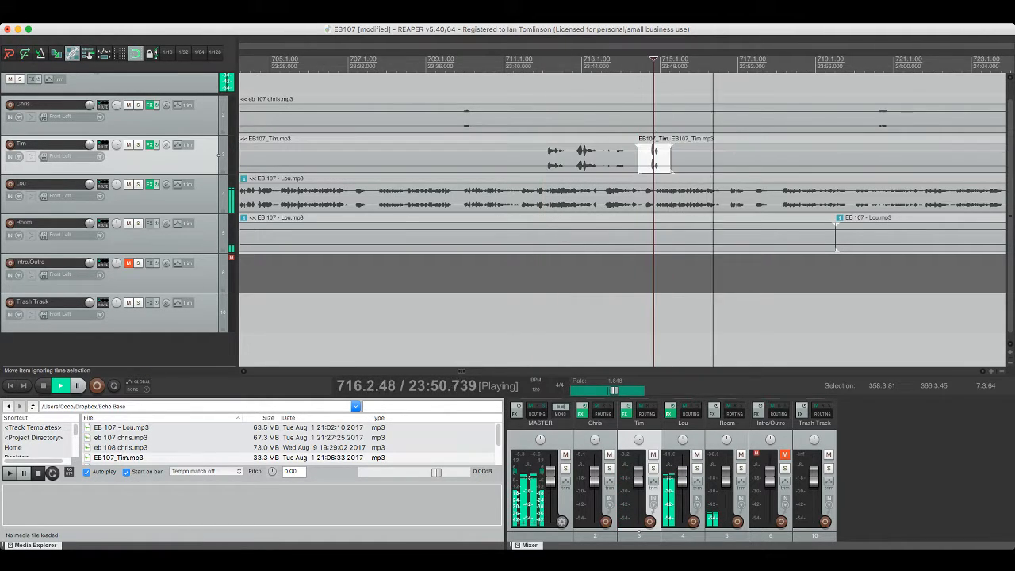
pyautogui.press('Delete')
# Step: Play the track 2 sound from about 23:58.6 and save the project
pyautogui.hscroll(3, 653, 155)
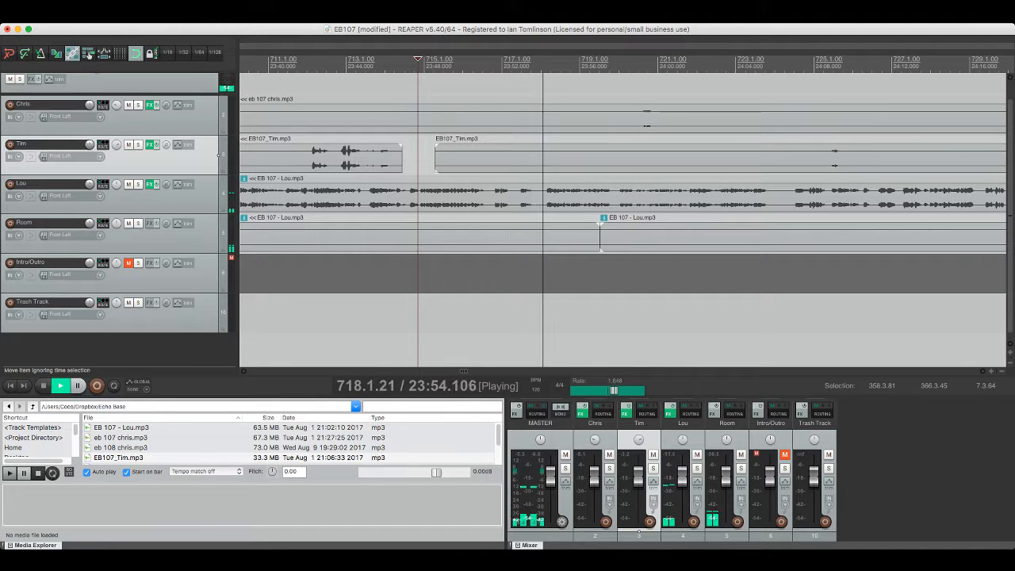
pyautogui.click(631, 119)
pyautogui.press('super+s')
pyautogui.hscroll(5, 622, 219)
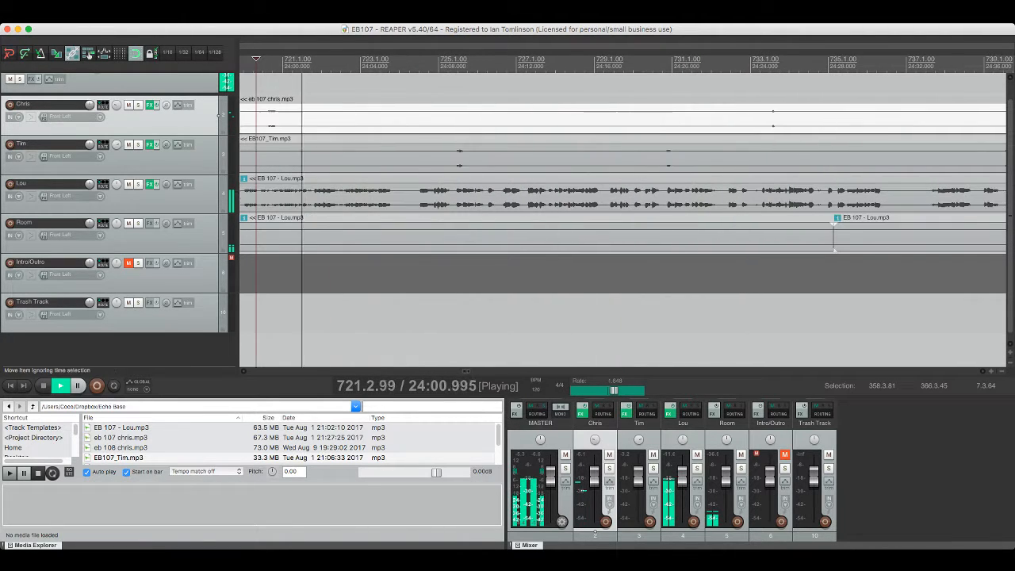
# Step: Check the two small sounds on track 3 from about 24:08.6 and 24:19.3, saving the project
pyautogui.click(449, 156)
pyautogui.press('space')
pyautogui.press('space')
pyautogui.press('super+s')
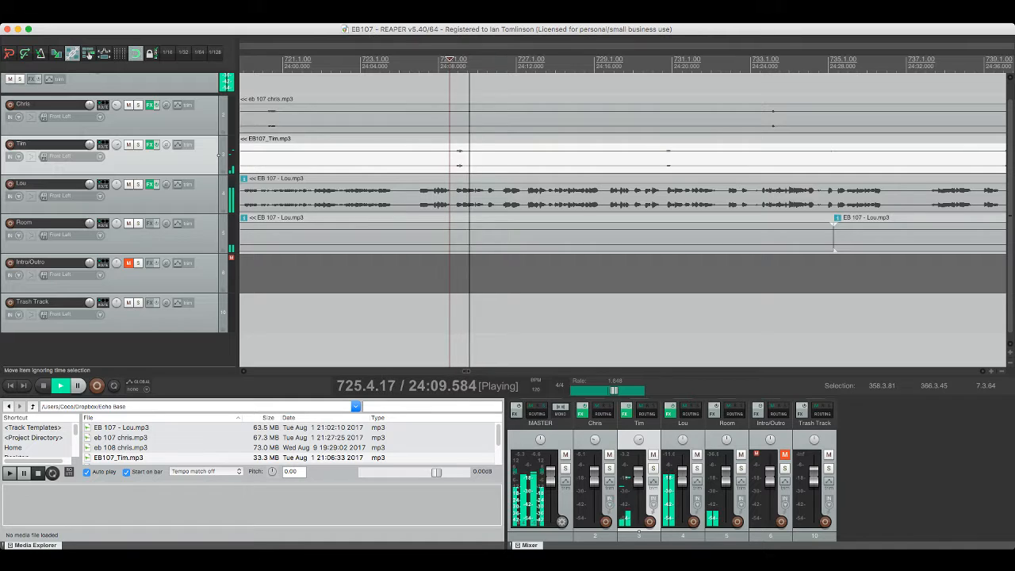
pyautogui.press('space')
pyautogui.press('space')
pyautogui.click(658, 156)
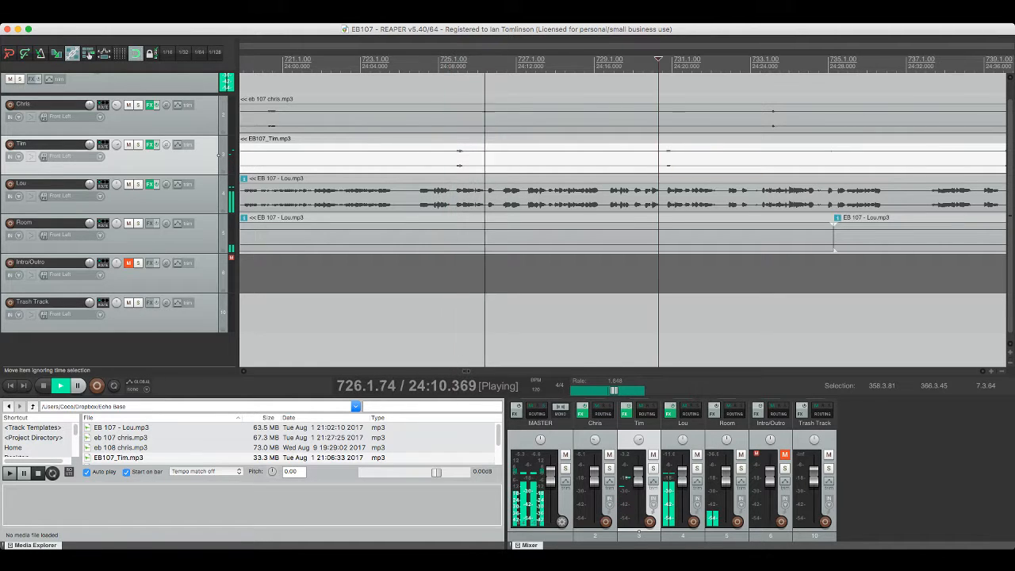
pyautogui.press('space')
pyautogui.press('space')
pyautogui.hscroll(1, 622, 219)
# Step: Listen to the faint track 2 sound from about 24:25.0, replaying it with the track soloed
pyautogui.click(715, 118)
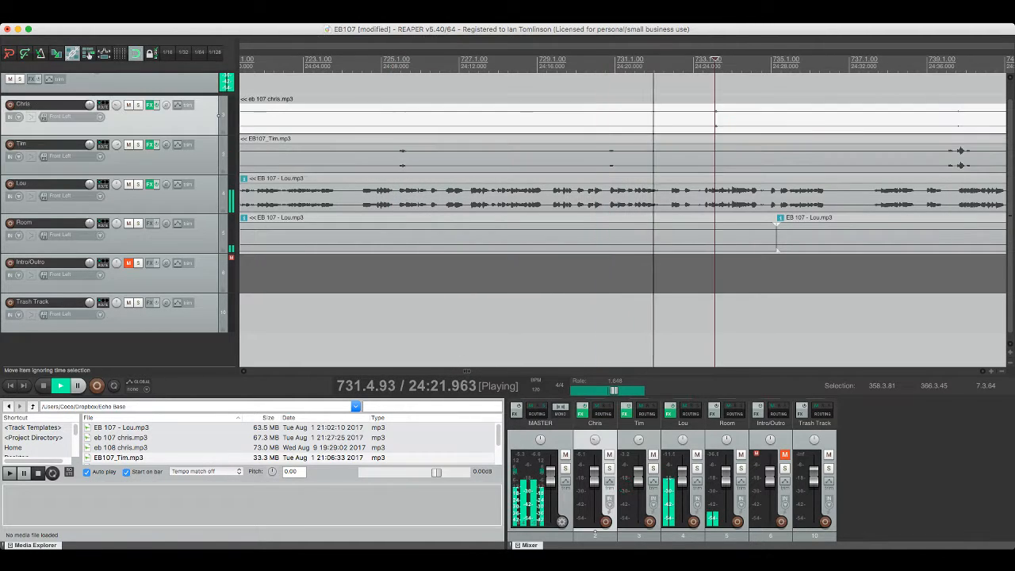
pyautogui.press('space')
pyautogui.press('space')
pyautogui.hscroll(2, 623, 214)
pyautogui.press('space')
pyautogui.press('space')
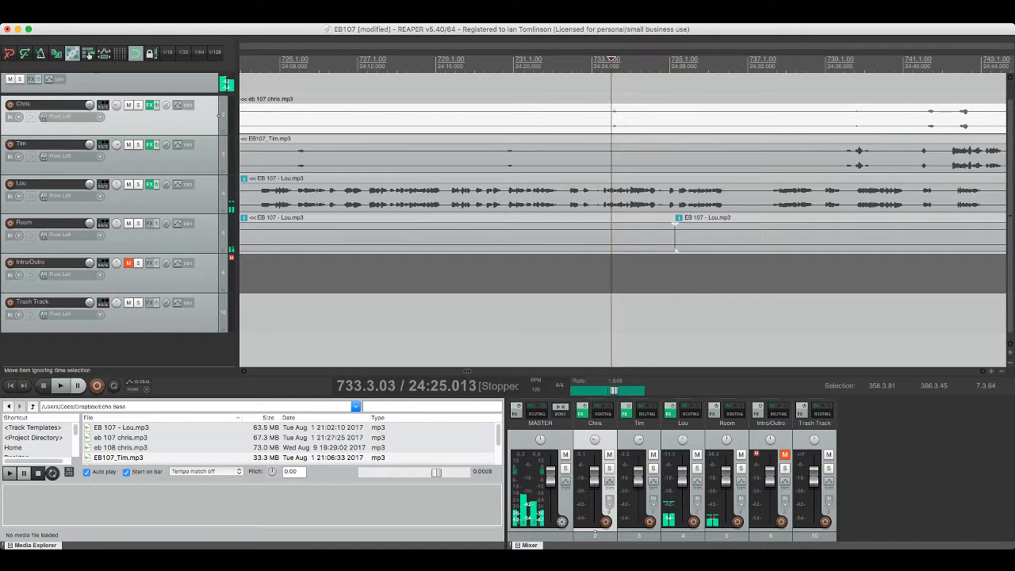
pyautogui.press('space')
pyautogui.press('space')
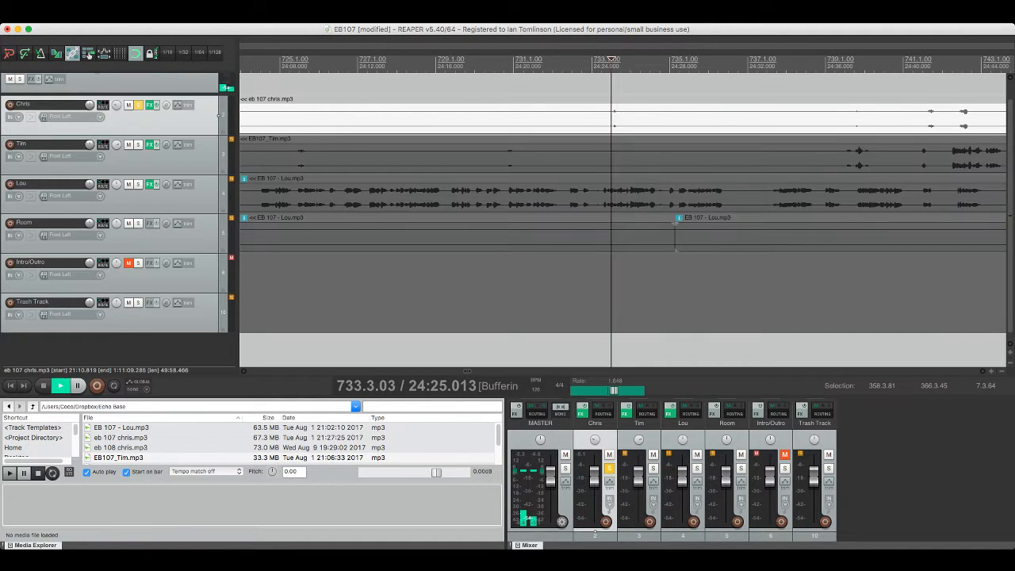
pyautogui.press('space')
# Step: Delete the track 2 section between about 24:23.9 and 24:28.1
pyautogui.click(589, 114)
pyautogui.press('s')
pyautogui.click(672, 113)
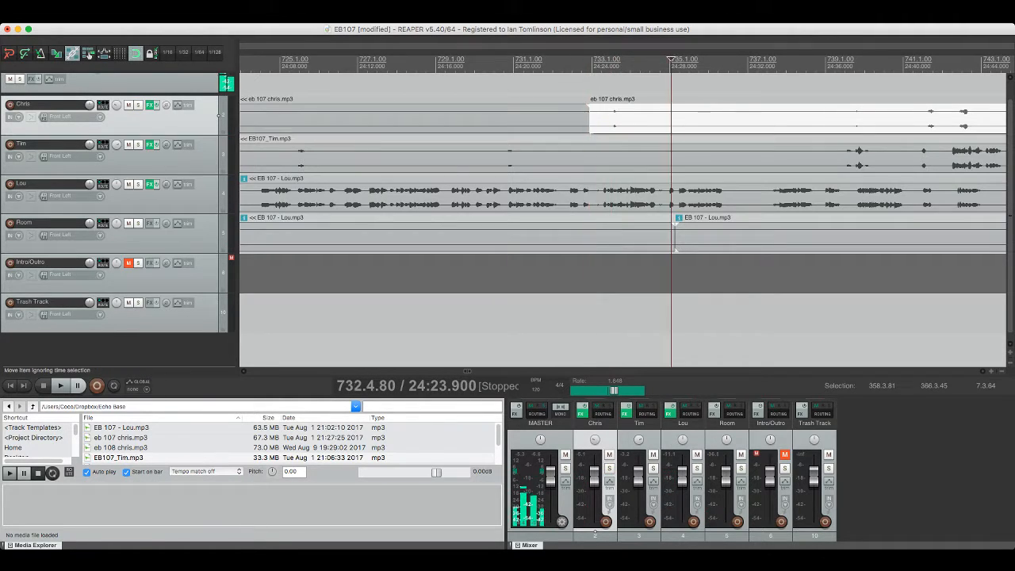
pyautogui.press('s')
pyautogui.click(648, 113)
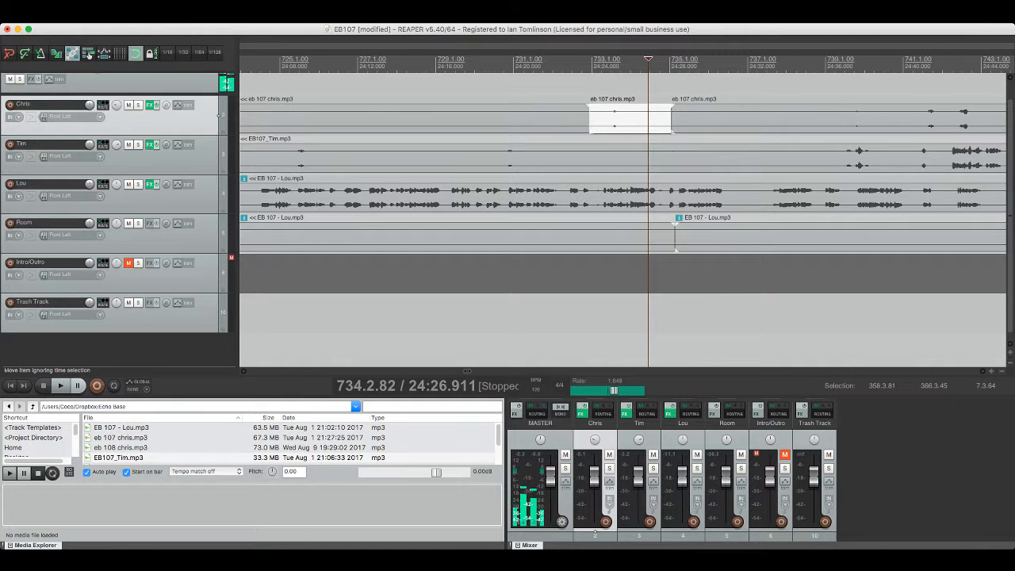
pyautogui.press('Delete')
# Step: Play on from about 24:35.9 and trim the start of the following track 2 clip to about 24:40.7
pyautogui.hscroll(3, 648, 114)
pyautogui.click(651, 114)
pyautogui.press('space')
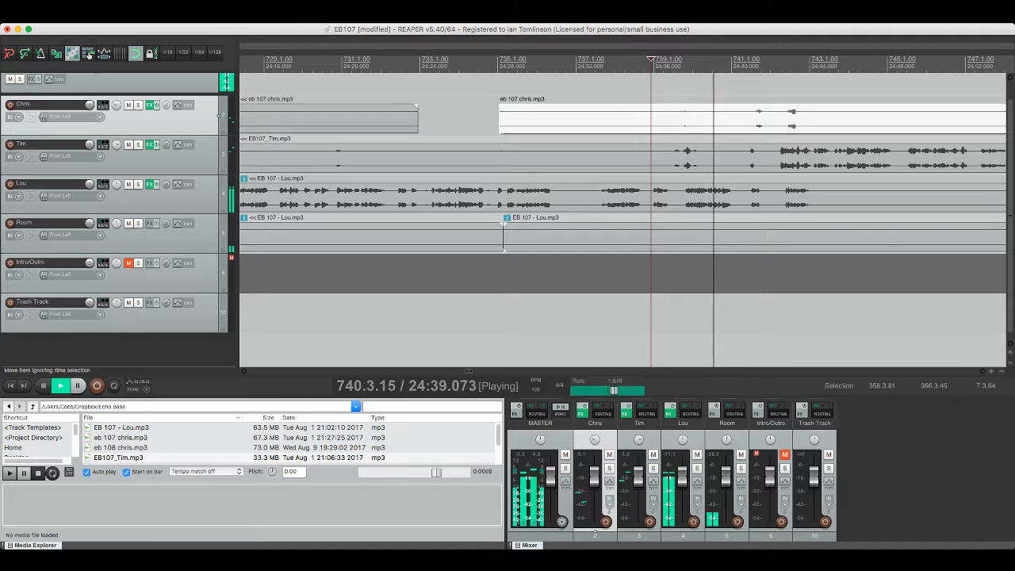
pyautogui.hscroll(3, 651, 113)
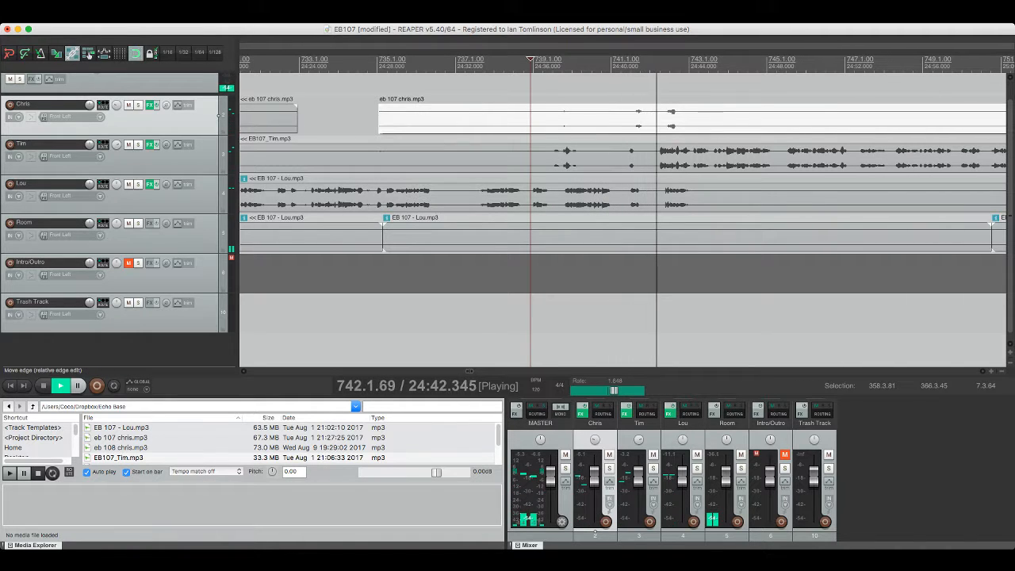
pyautogui.moveTo(379, 111); pyautogui.dragTo(626, 119)
# Step: Solo track 2 to hear its sounds around 24:41.2, and clear the solo
pyautogui.press('space')
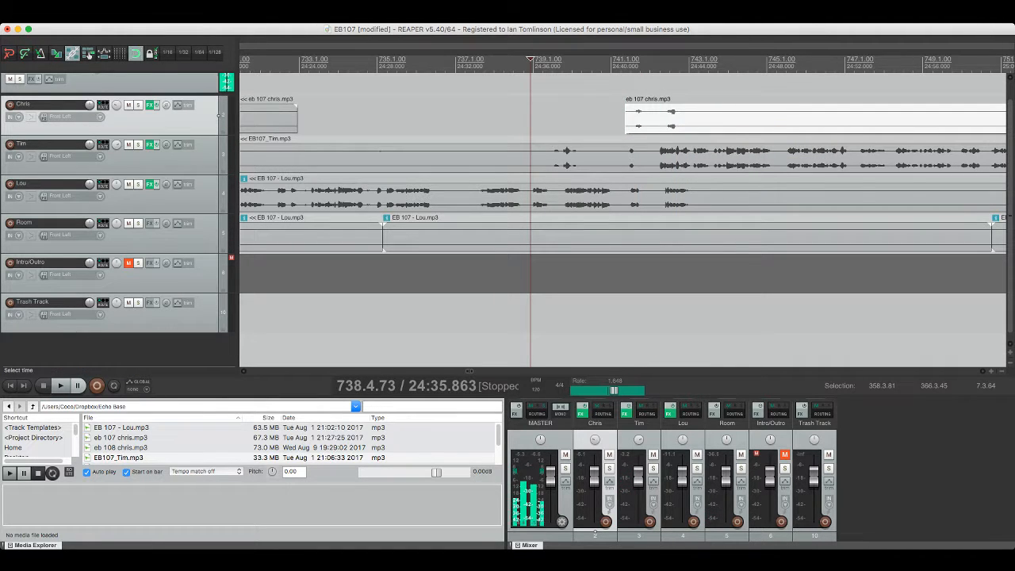
pyautogui.press('space')
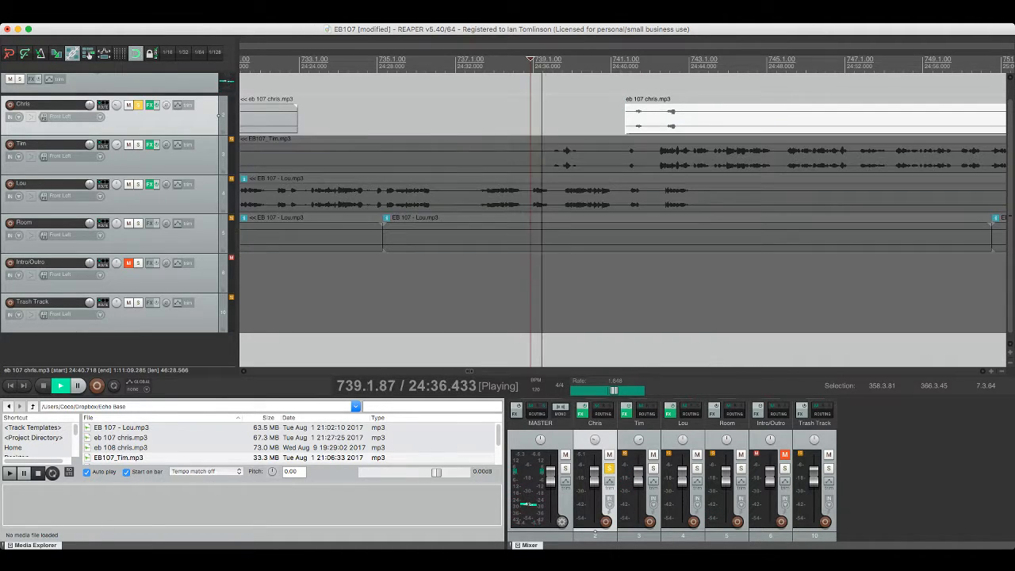
pyautogui.click(634, 116)
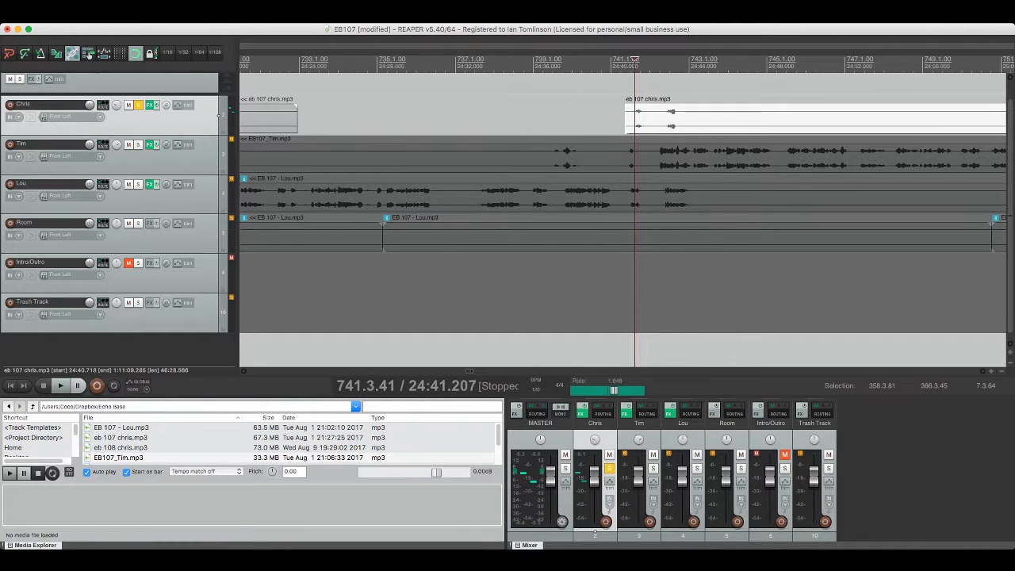
pyautogui.press('F6')
# Step: Isolate the track 2 sound between about 24:42.6 and 24:43.6 and move it earlier to start at about 24:41.8
pyautogui.click(667, 112)
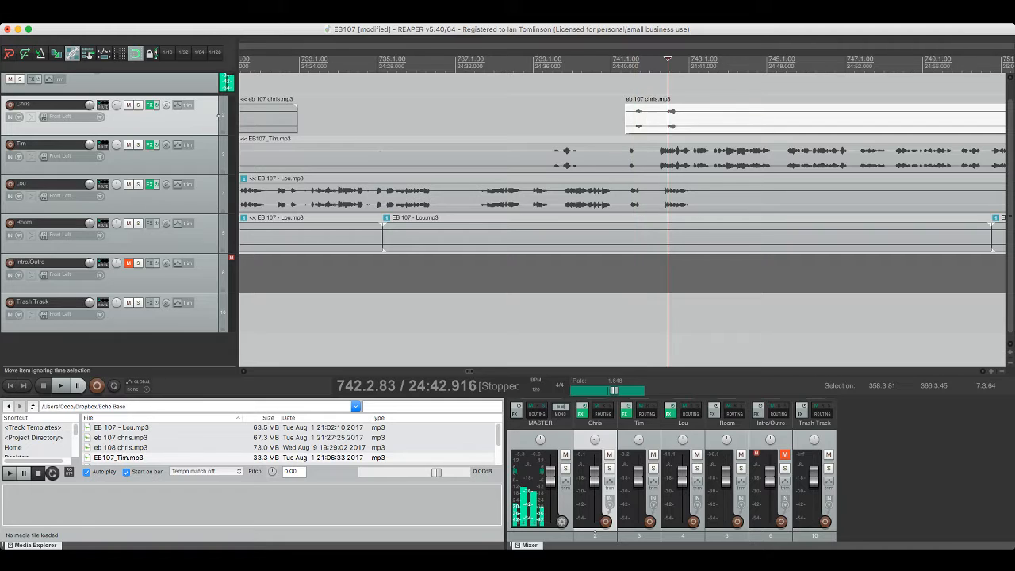
pyautogui.press('s')
pyautogui.click(634, 118)
pyautogui.click(681, 113)
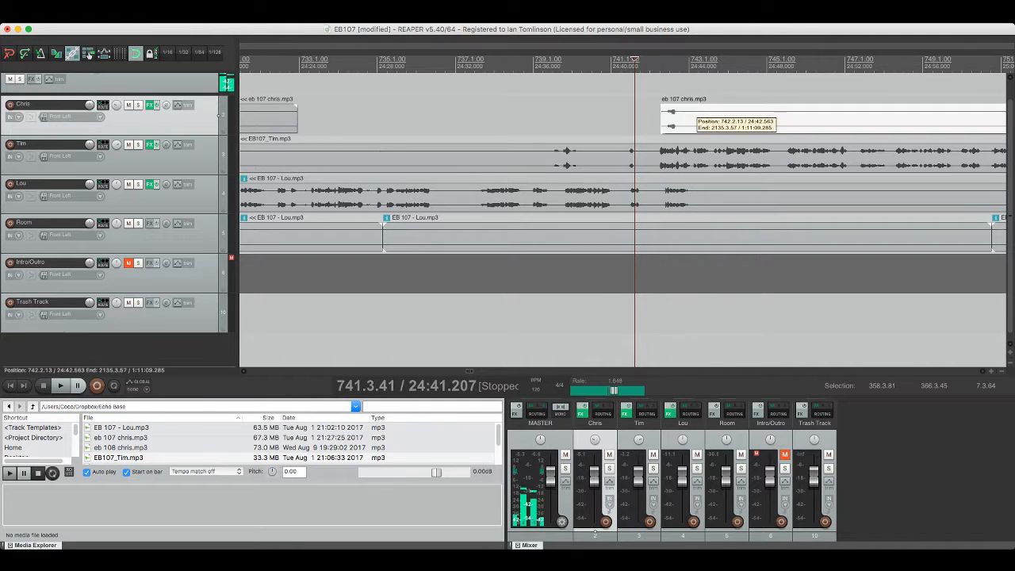
pyautogui.press('s')
pyautogui.moveTo(668, 115); pyautogui.dragTo(653, 115)
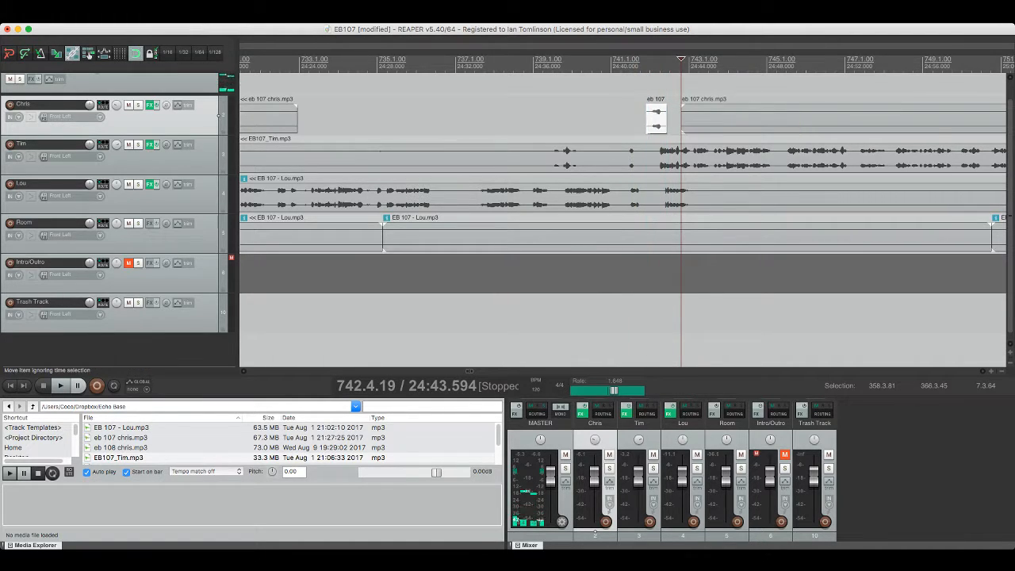
# Step: Play the passage with the moved sound from about 24:40.6 and again from about 24:38.4
pyautogui.click(622, 155)
pyautogui.press('space')
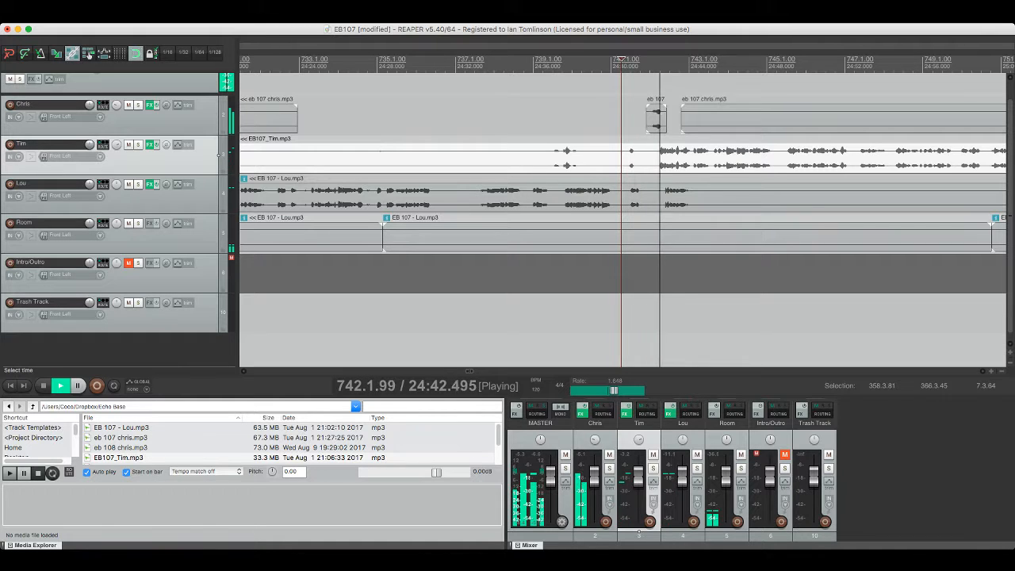
pyautogui.press('space')
pyautogui.click(580, 195)
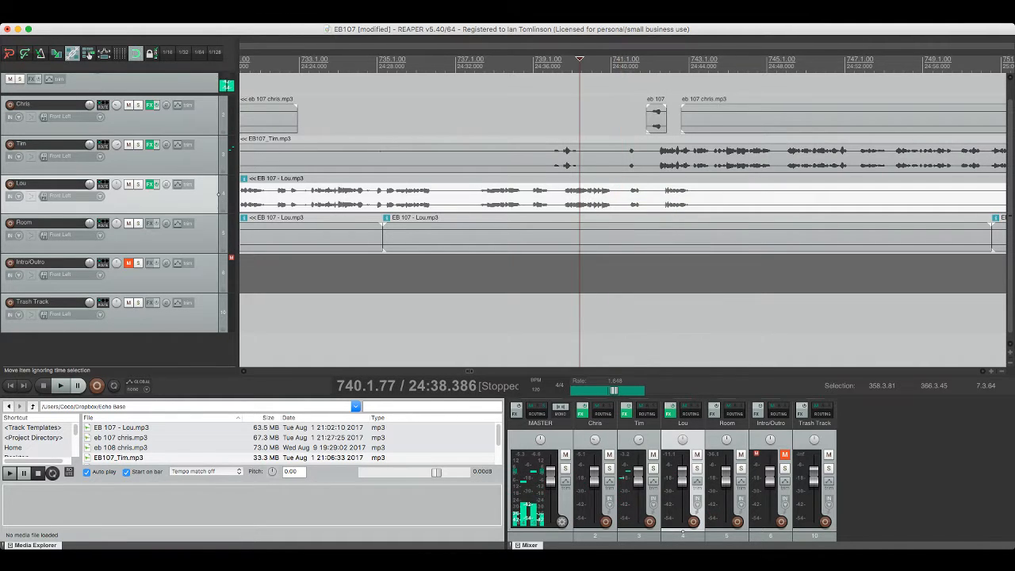
pyautogui.press('space')
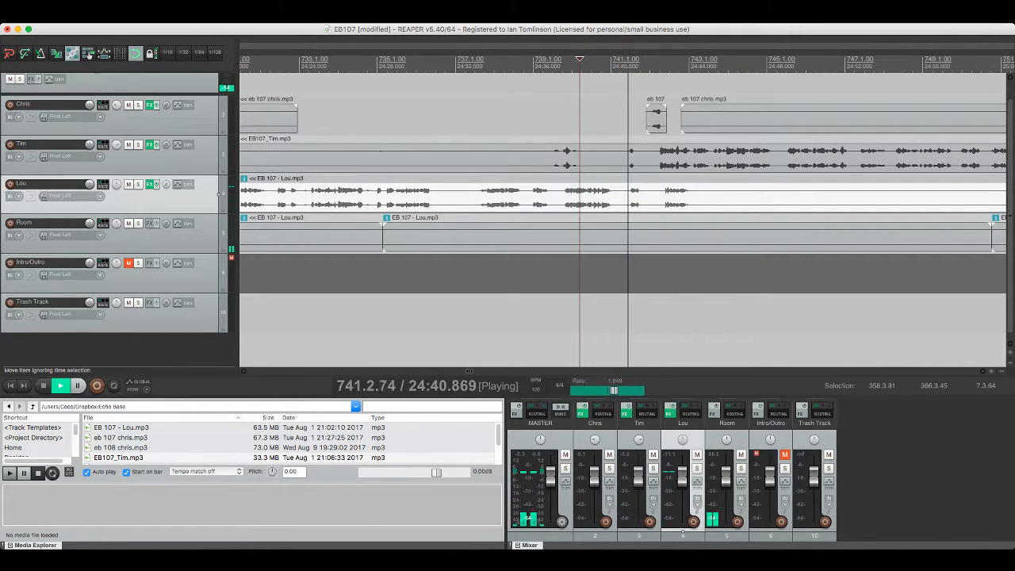
pyautogui.press('space')
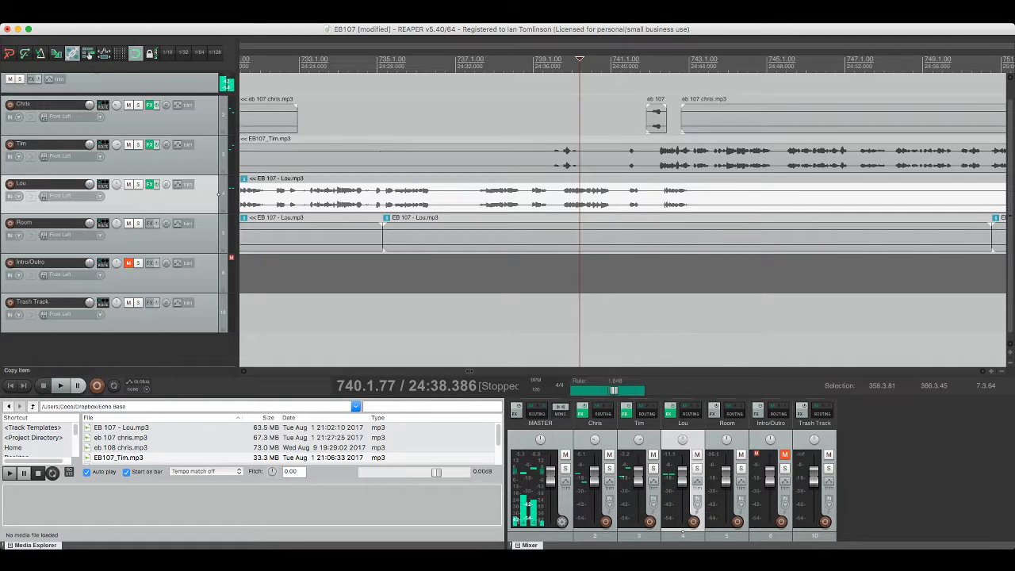
# Step: Undo the accidental track 4 change and delete that track's short sound between about 24:40.7 and 24:41.7
pyautogui.press('super+z')
pyautogui.press('s')
pyautogui.click(644, 196)
pyautogui.press('s')
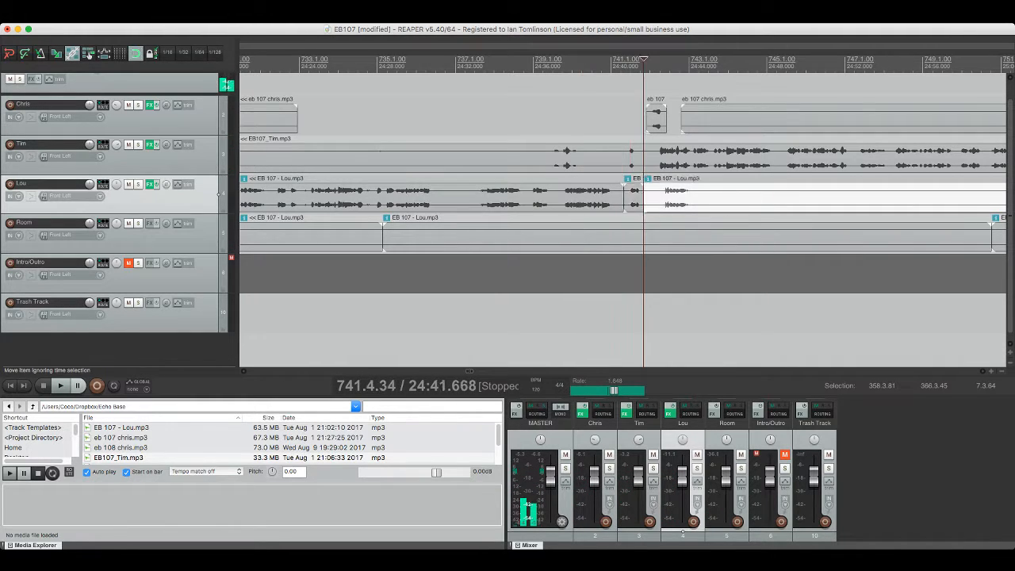
pyautogui.click(630, 197)
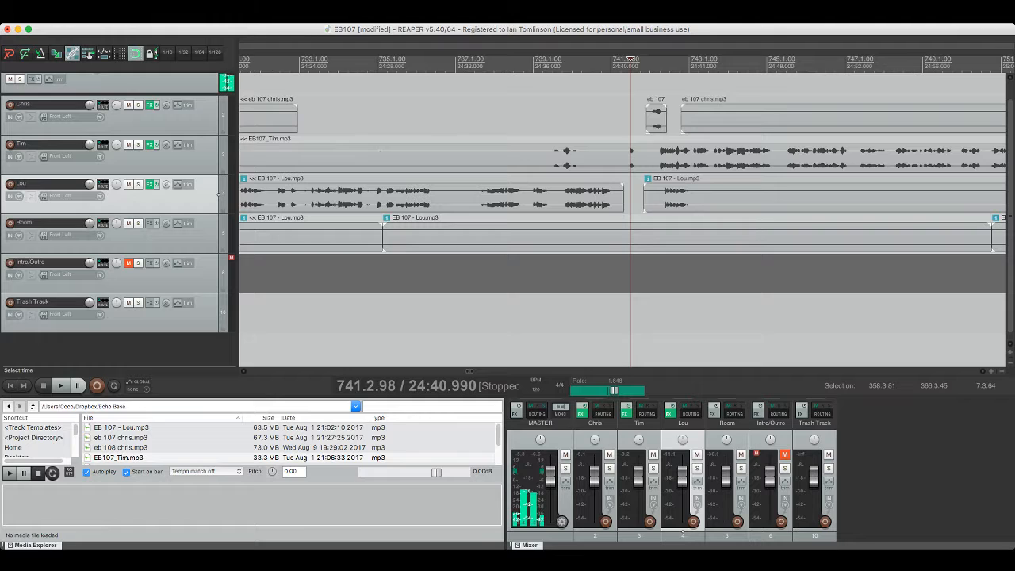
# Step: Split track 3 at about 24:41.3 and 24:42.2 and remove the silent stretch in between
pyautogui.click(646, 157)
pyautogui.press('s')
pyautogui.click(653, 157)
pyautogui.press('s')
pyautogui.click(645, 157)
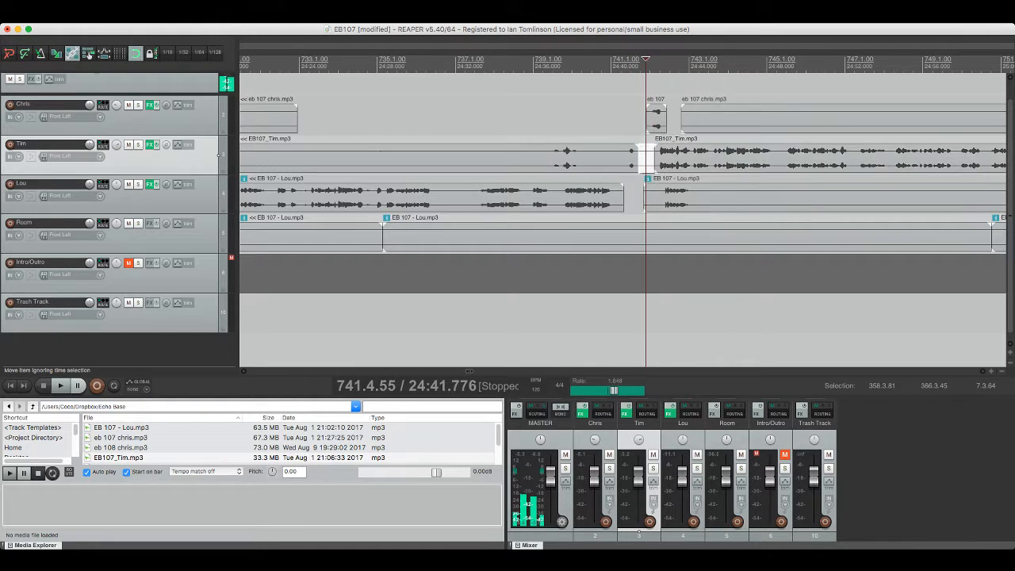
# Step: Move the items after the cut at about 24:41 on tracks 2, 3 and 4 together about 0.8 s earlier
pyautogui.click(656, 119)
pyautogui.keyDown('ctrl'); pyautogui.click(673, 159); pyautogui.keyUp('ctrl')
pyautogui.keyDown('ctrl'); pyautogui.click(665, 198); pyautogui.keyUp('ctrl')
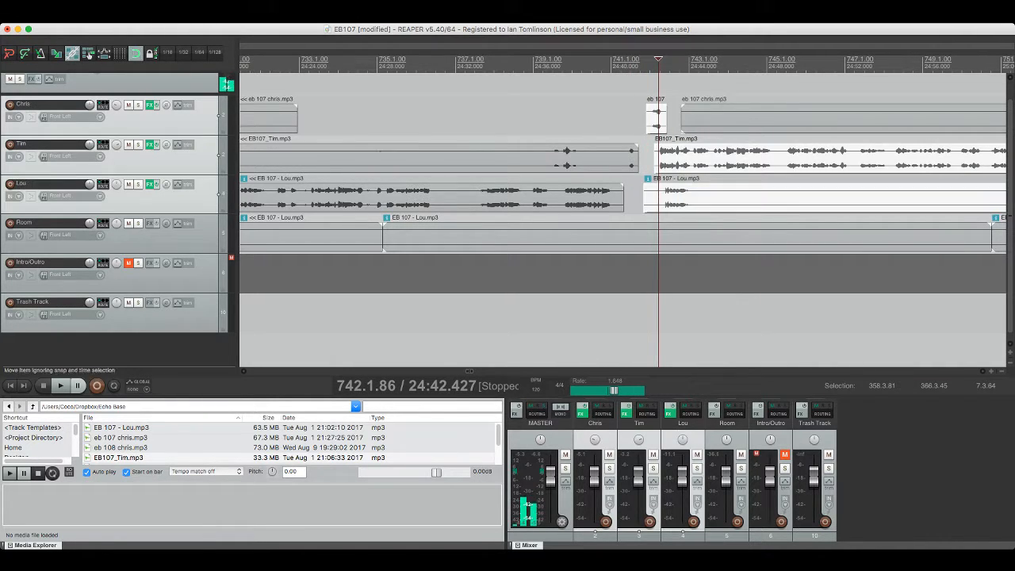
pyautogui.moveTo(674, 159); pyautogui.dragTo(662, 159)
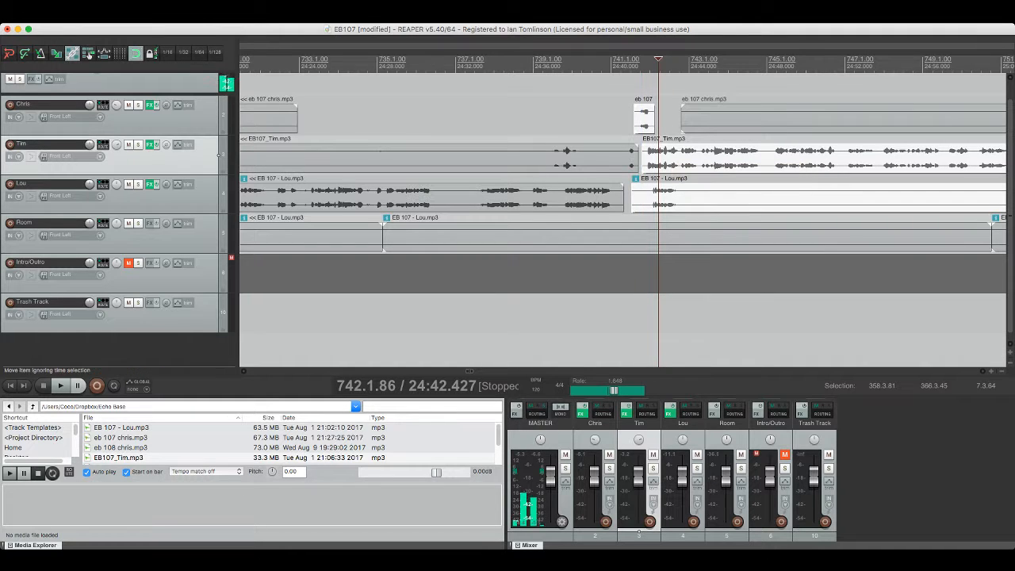
pyautogui.press('super+s')
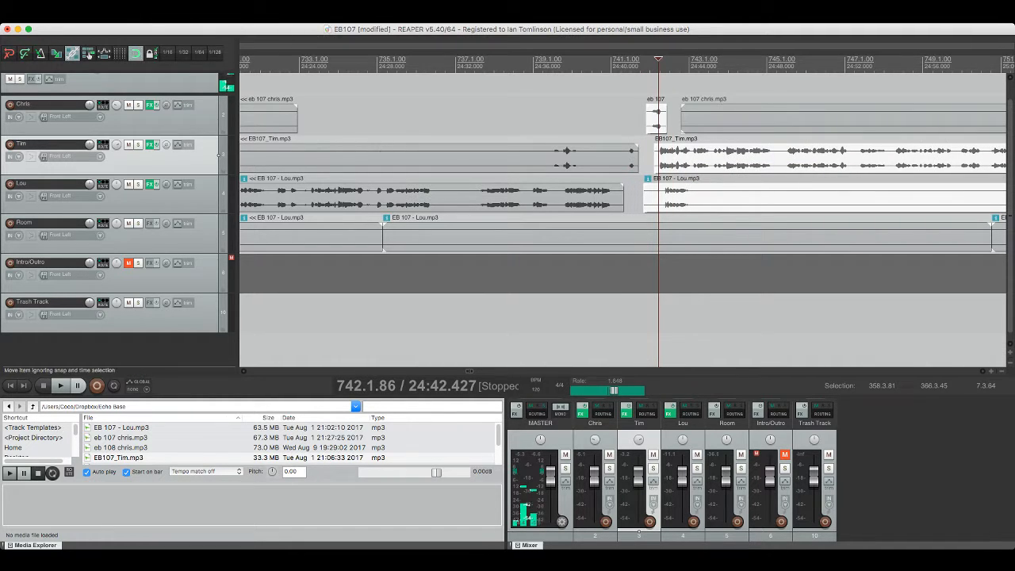
pyautogui.keyDown('ctrl'); pyautogui.click(714, 119); pyautogui.keyUp('ctrl')
pyautogui.moveTo(693, 158); pyautogui.dragTo(688, 158)
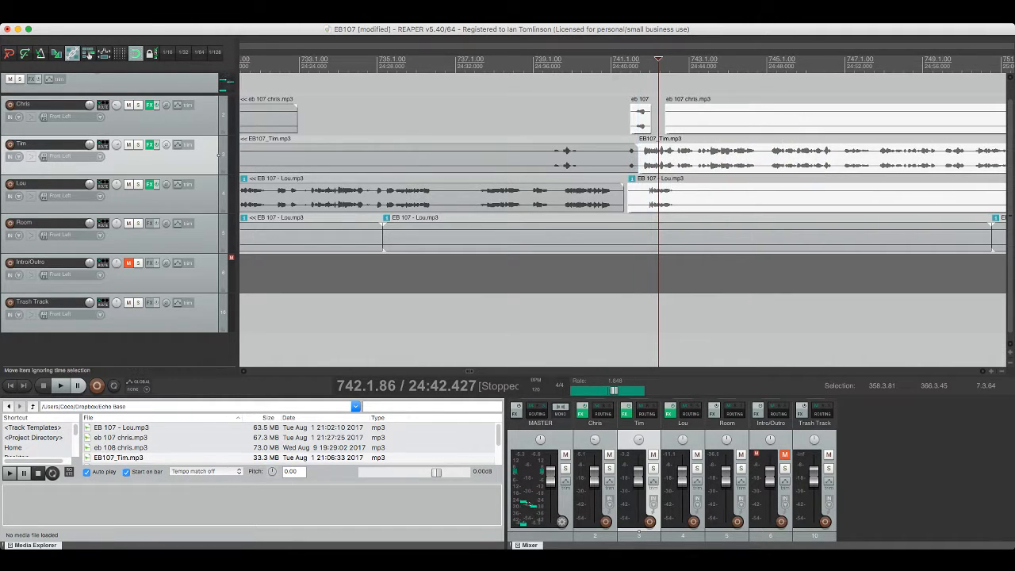
# Step: Play the tightened passage from about 24:39.3 and save the project
pyautogui.click(599, 158)
pyautogui.press('space')
pyautogui.press('super+s')
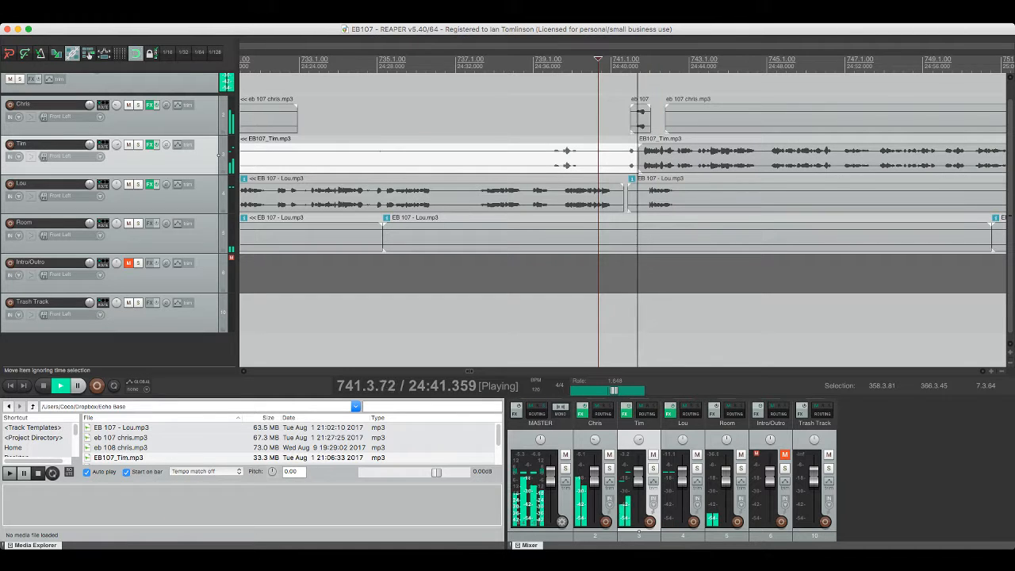
# Step: Solo track 4 and play it from about 24:41.7, and reset the playback rate to 1.0
pyautogui.hscroll(3, 623, 214)
pyautogui.click(593, 194)
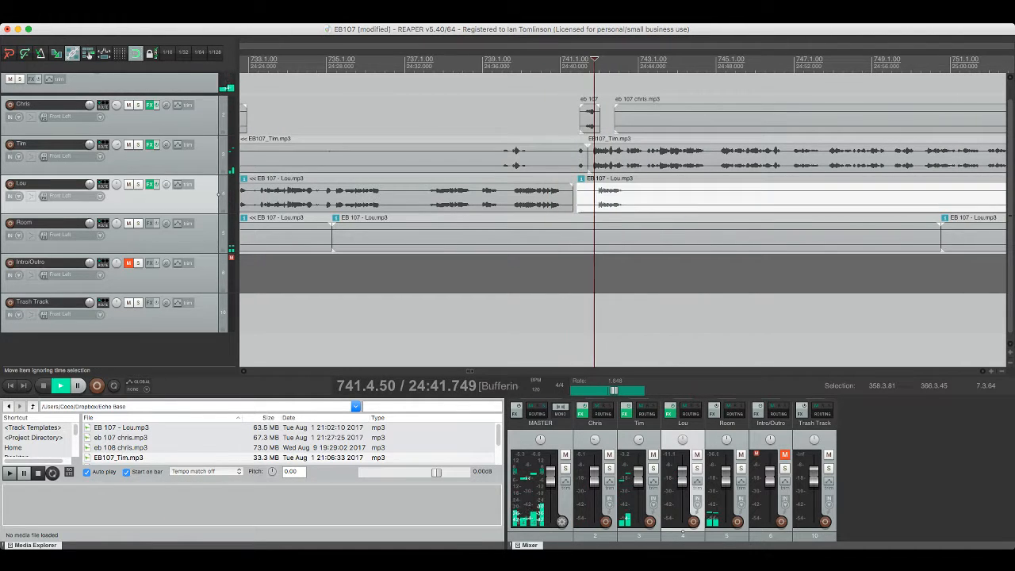
pyautogui.press('space')
pyautogui.press('space')
pyautogui.hotkey('alt', 's')
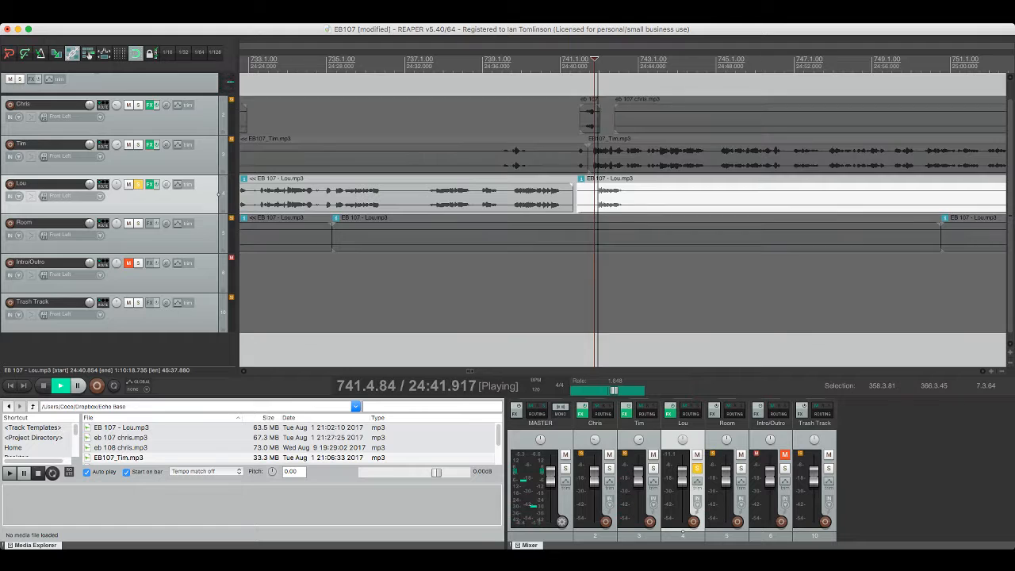
pyautogui.press('space')
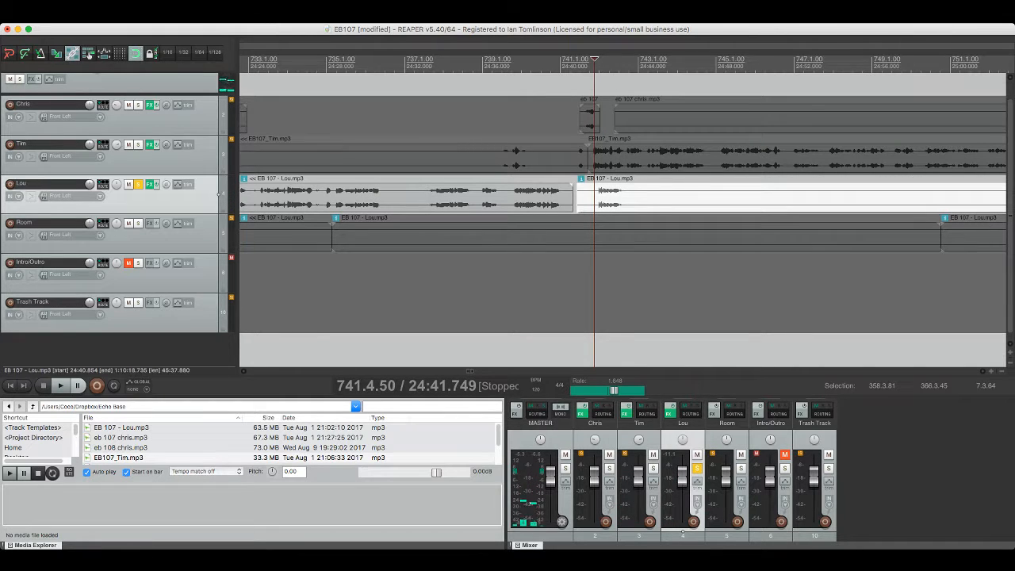
pyautogui.doubleClick(613, 390)
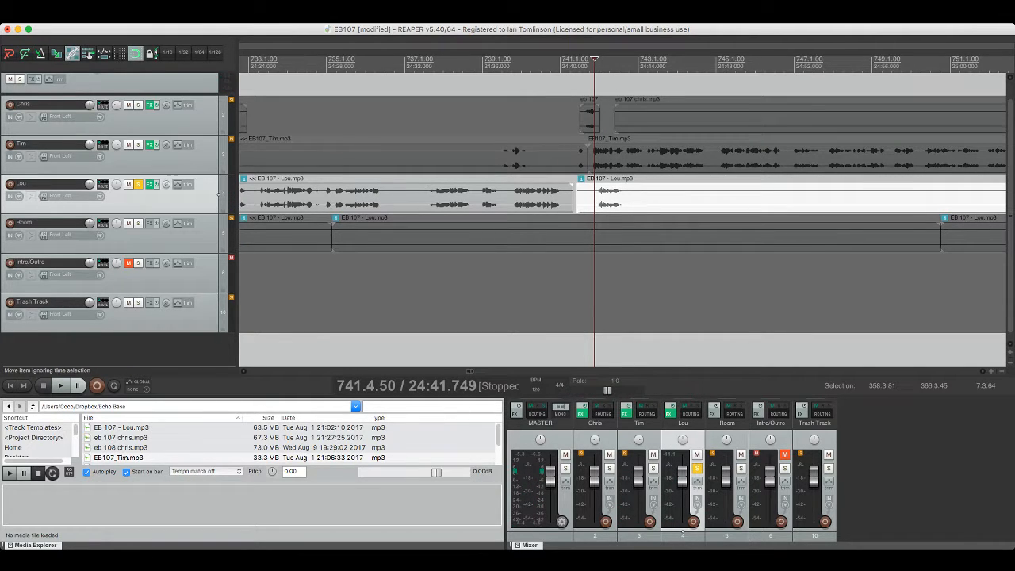
# Step: Play the soloed track 4 from about 24:38.1, 24:41.0, 24:33.4 and 24:41.9, saving the project between passes
pyautogui.click(524, 191)
pyautogui.press('space')
pyautogui.press('super+s')
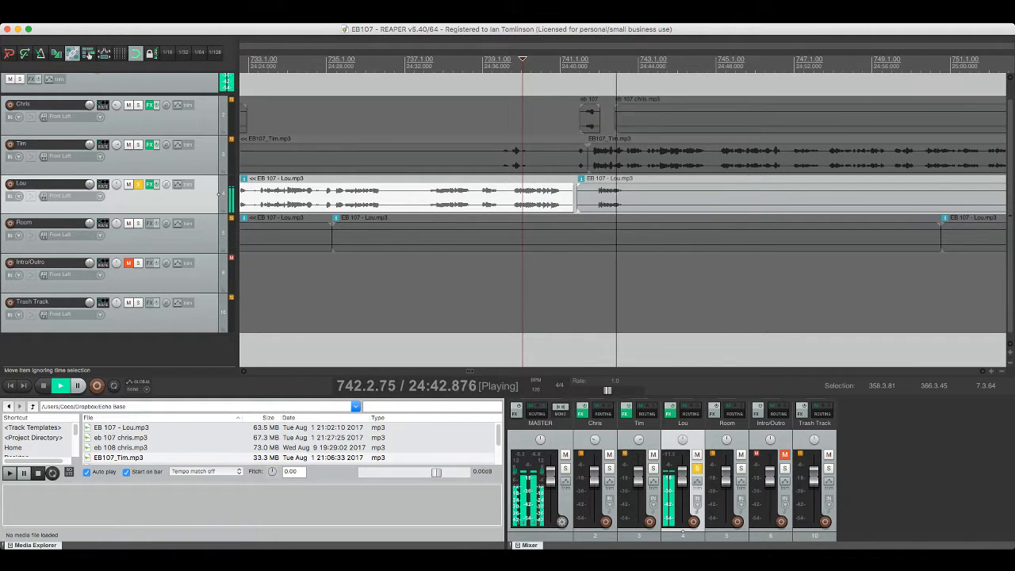
pyautogui.press('space')
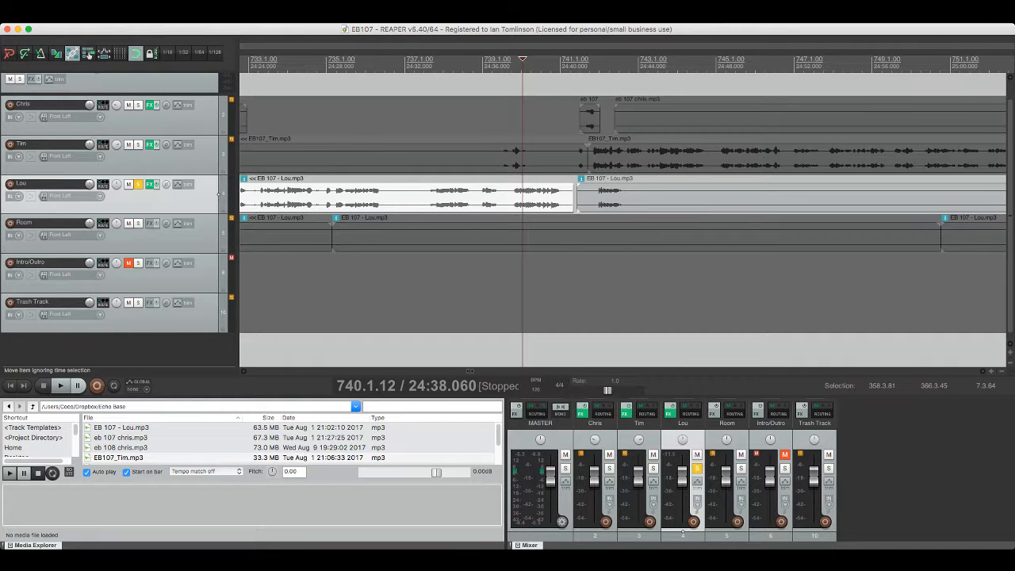
pyautogui.click(581, 194)
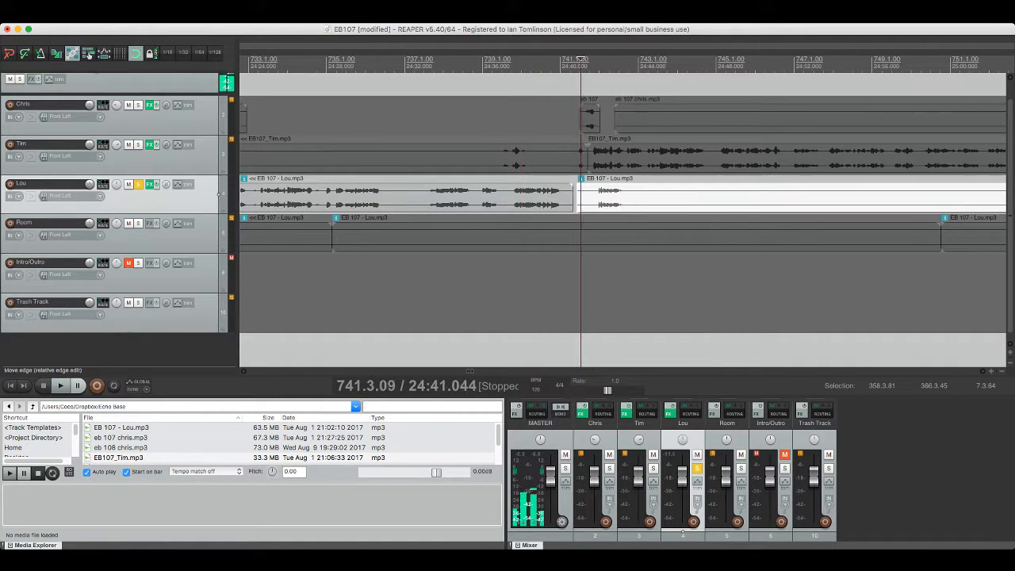
pyautogui.press('space')
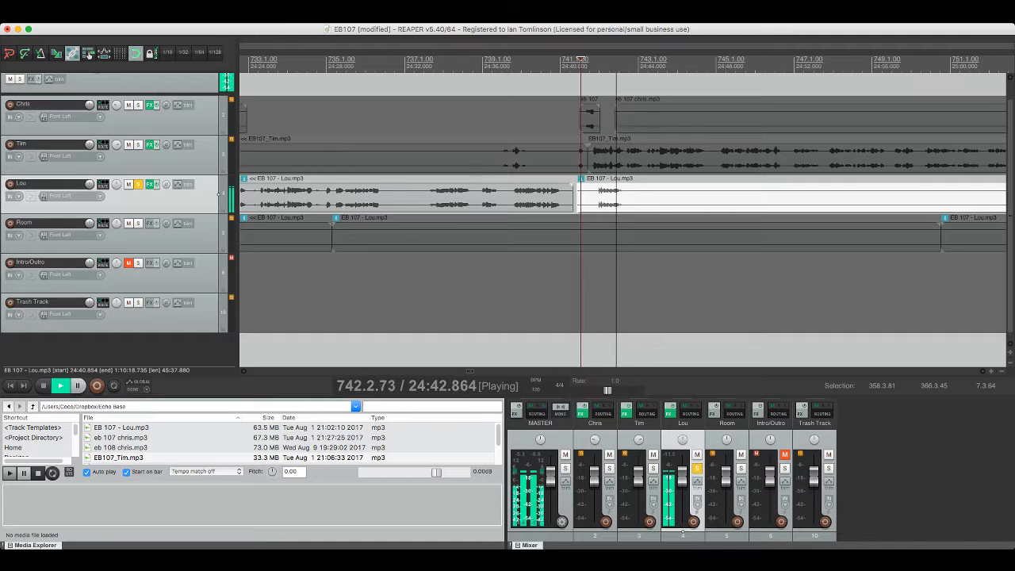
pyautogui.click(431, 194)
pyautogui.hotkey('ctrl', 's')
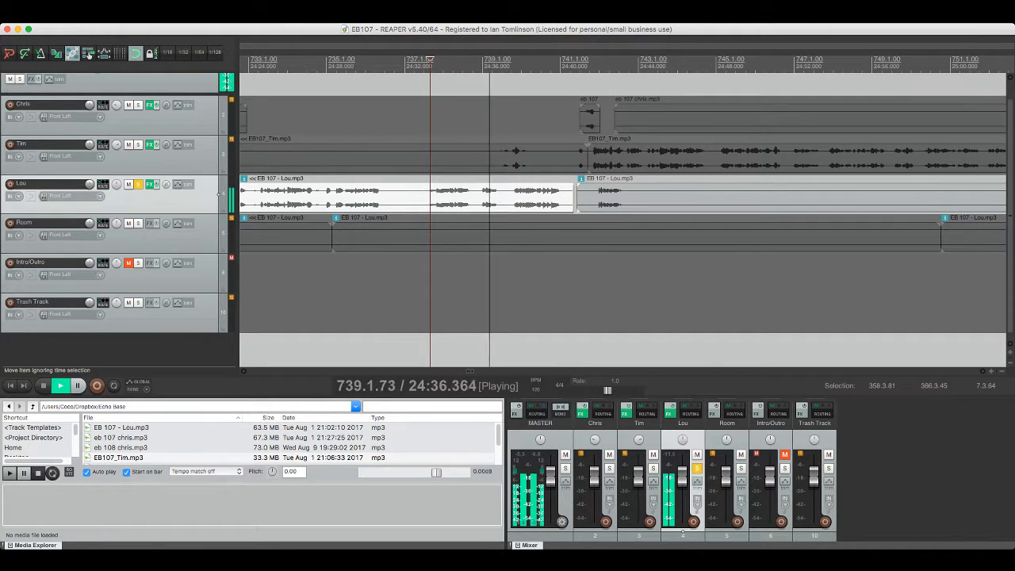
pyautogui.click(598, 194)
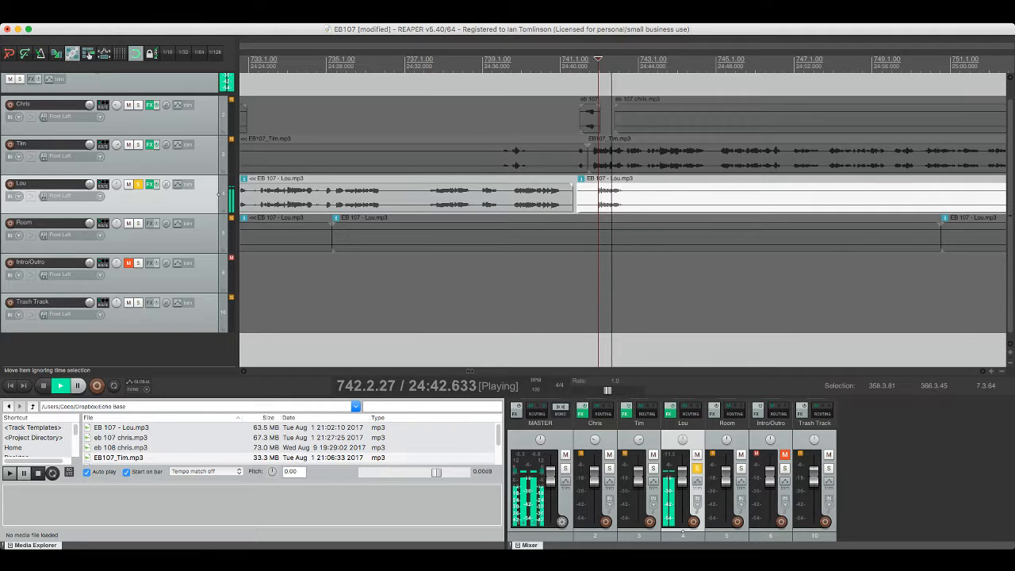
pyautogui.press('space')
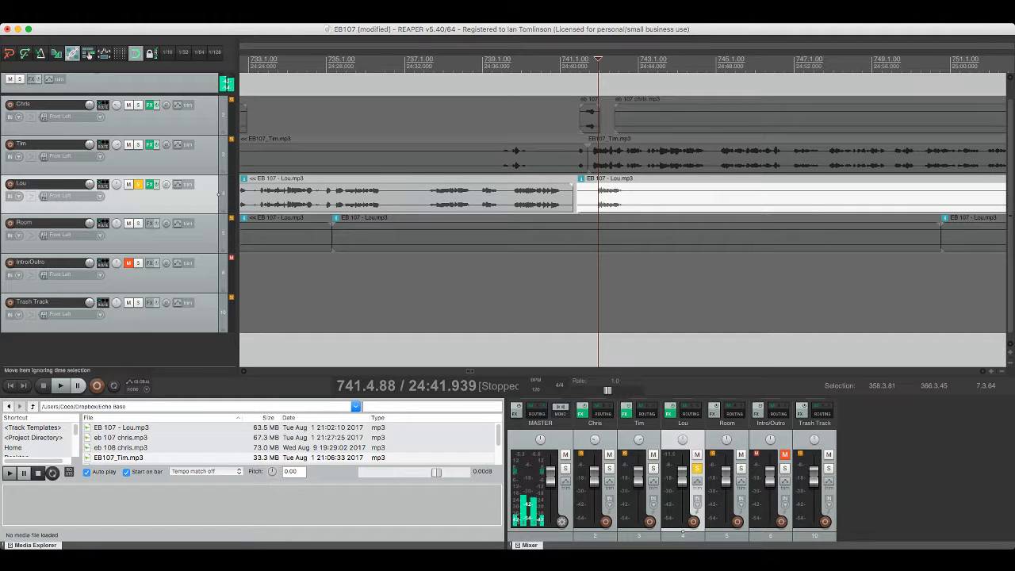
# Step: Trim the start of track 4's item to about 24:43.3, clear the solo and save the project
pyautogui.moveTo(576, 194); pyautogui.dragTo(624, 195)
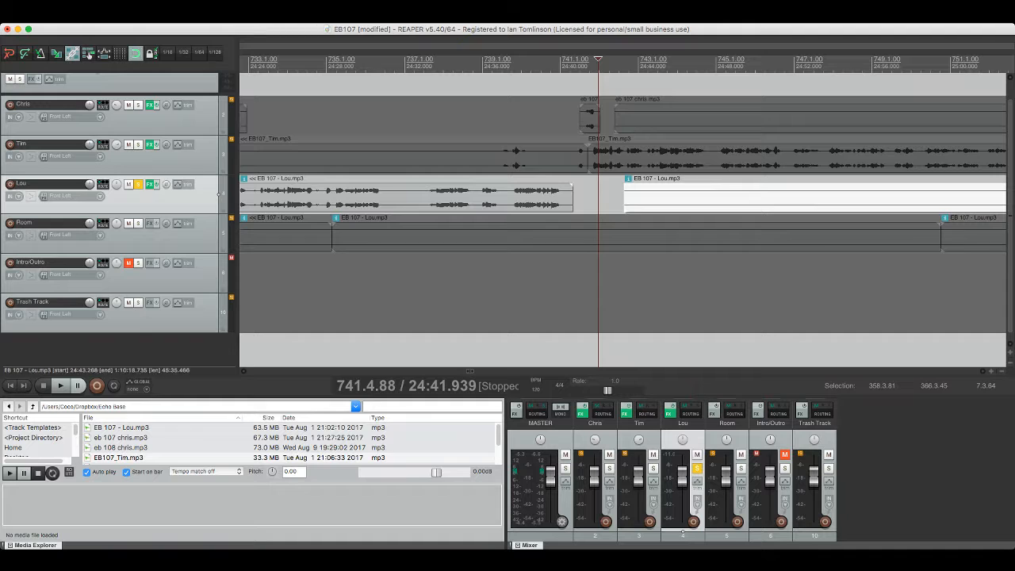
pyautogui.click(616, 159)
pyautogui.press('space')
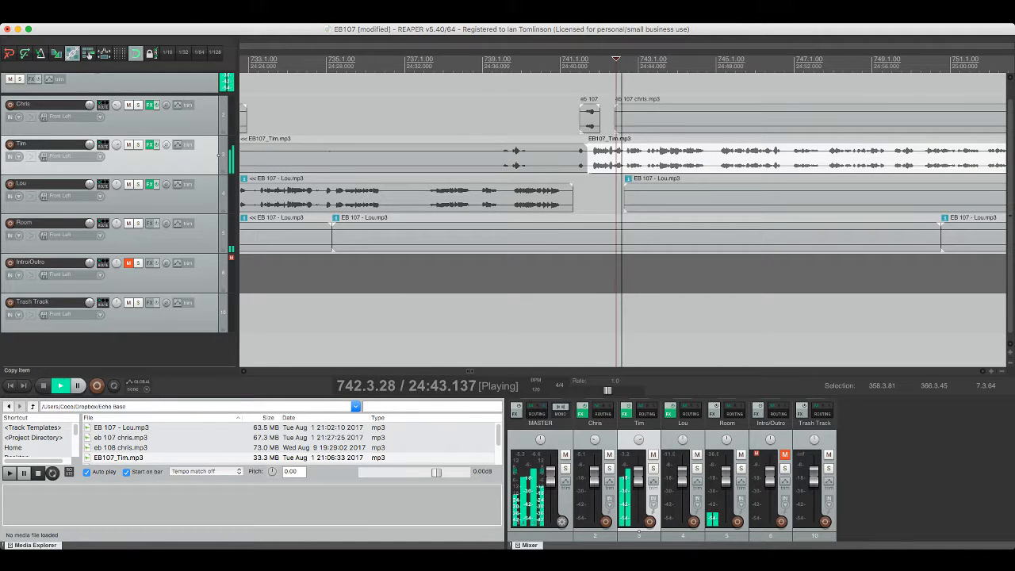
pyautogui.press('super+s')
# Step: Play on from about 25:37, and solo track 2 to hear its faint sounds from about 25:47
pyautogui.hscroll(5, 616, 158)
pyautogui.hscroll(10, 615, 159)
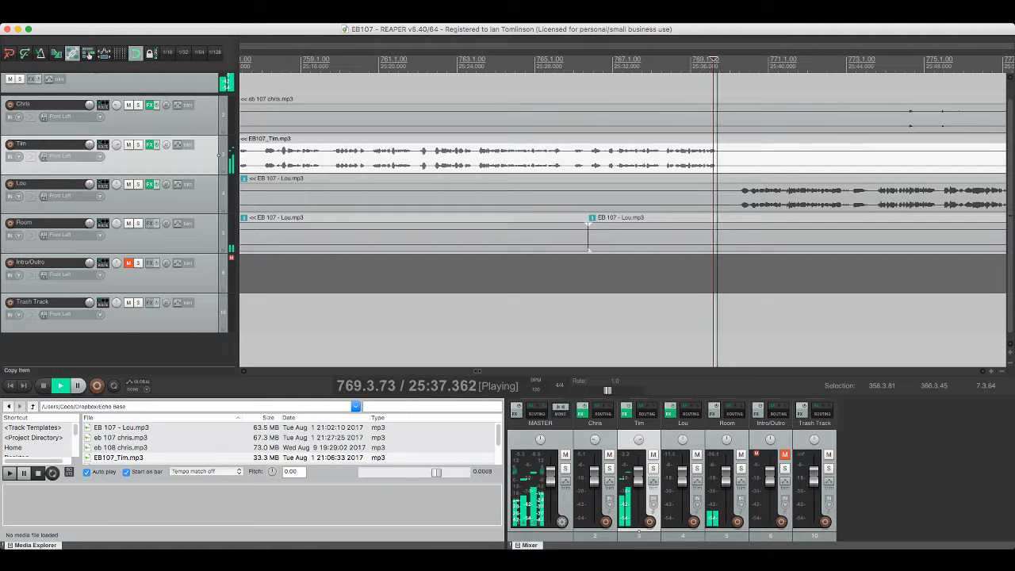
pyautogui.hscroll(8, 220, 155)
pyautogui.click(220, 116)
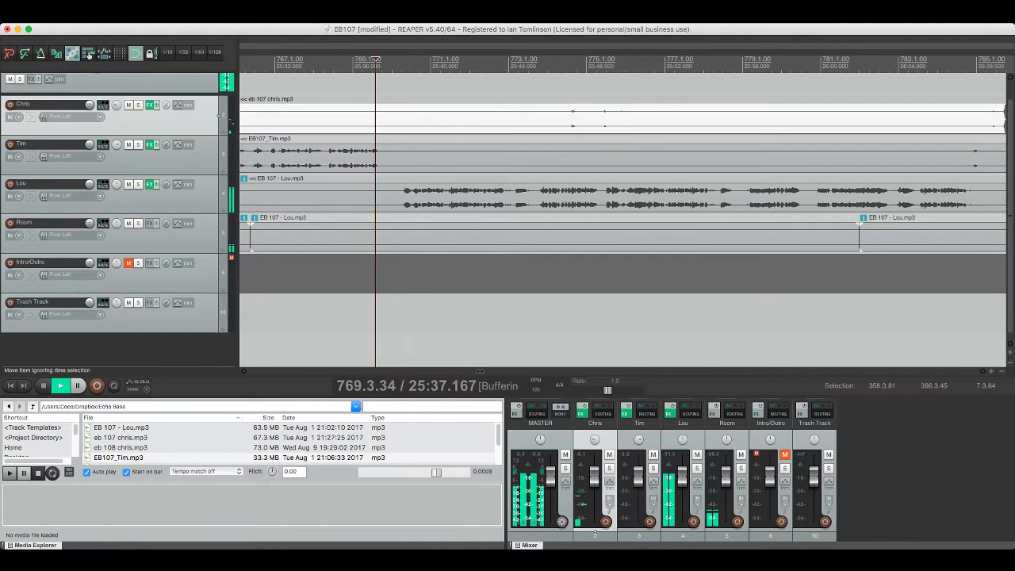
pyautogui.click(567, 114)
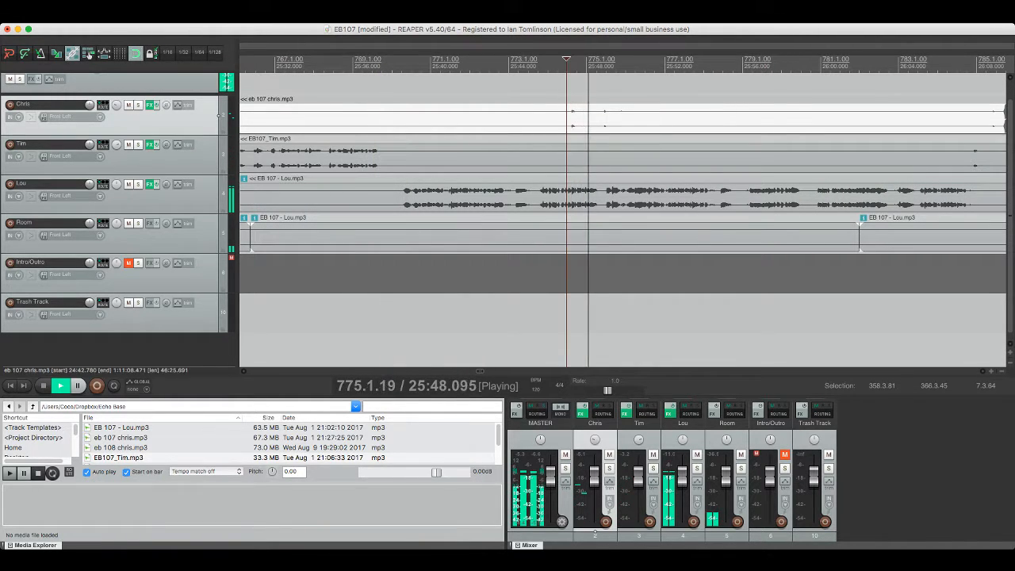
pyautogui.press('F6')
# Step: Cut out track 2's faint sounds between about 25:46.3 and 25:50.6, clear the solo and save the project
pyautogui.press('s')
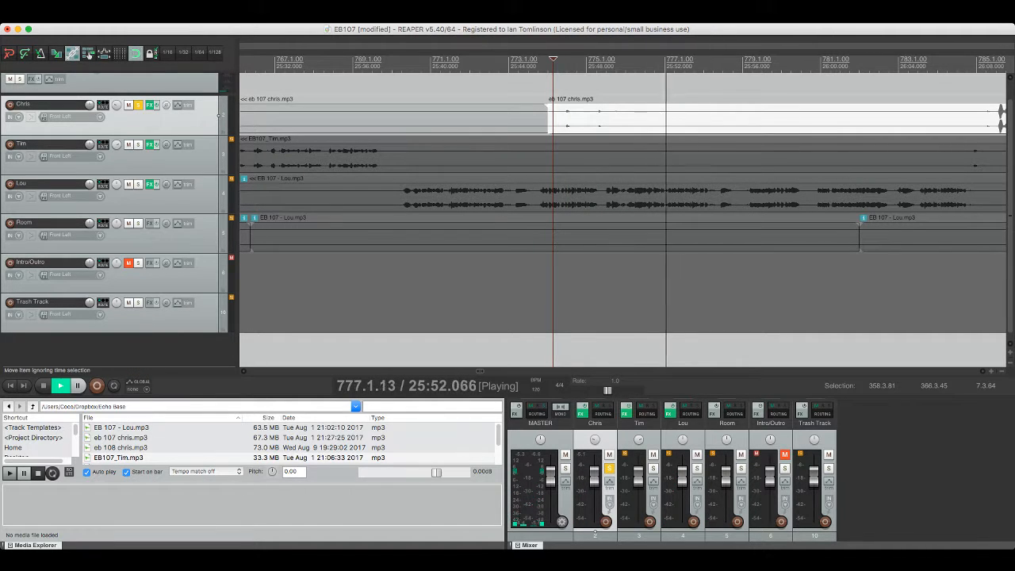
pyautogui.press('s')
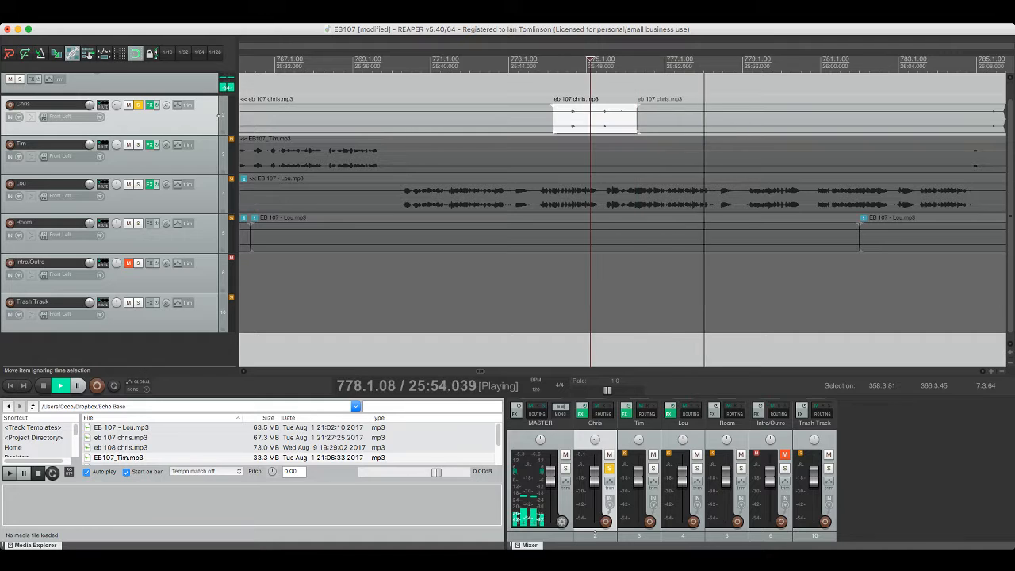
pyautogui.press('Delete')
pyautogui.press('F6')
pyautogui.press('space')
pyautogui.press('space')
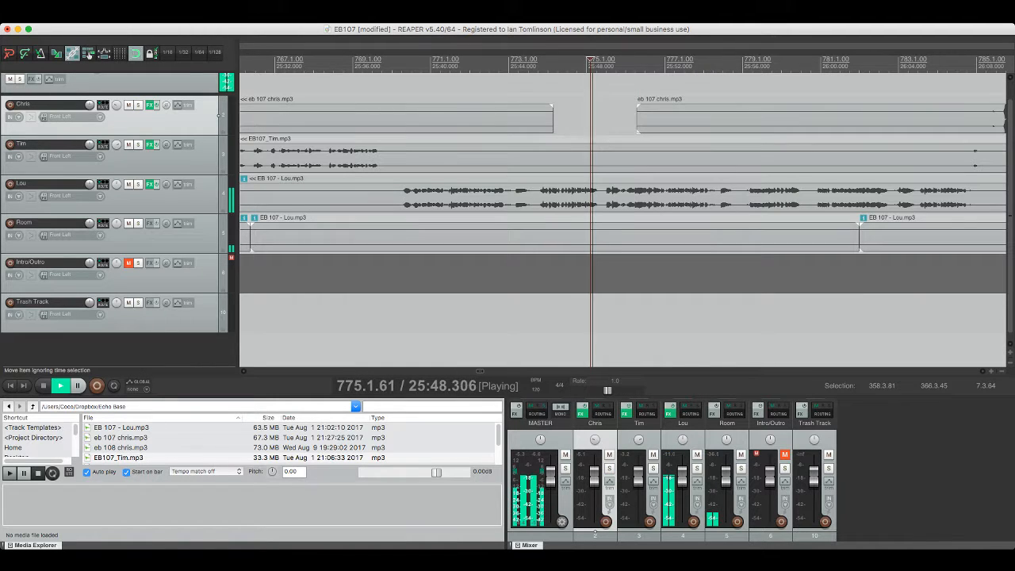
pyautogui.press('super+s')
# Step: Play the passage before 26:08 and delete the section of track 4 between about 26:07.6 and 26:13.3
pyautogui.hscroll(5, 622, 214)
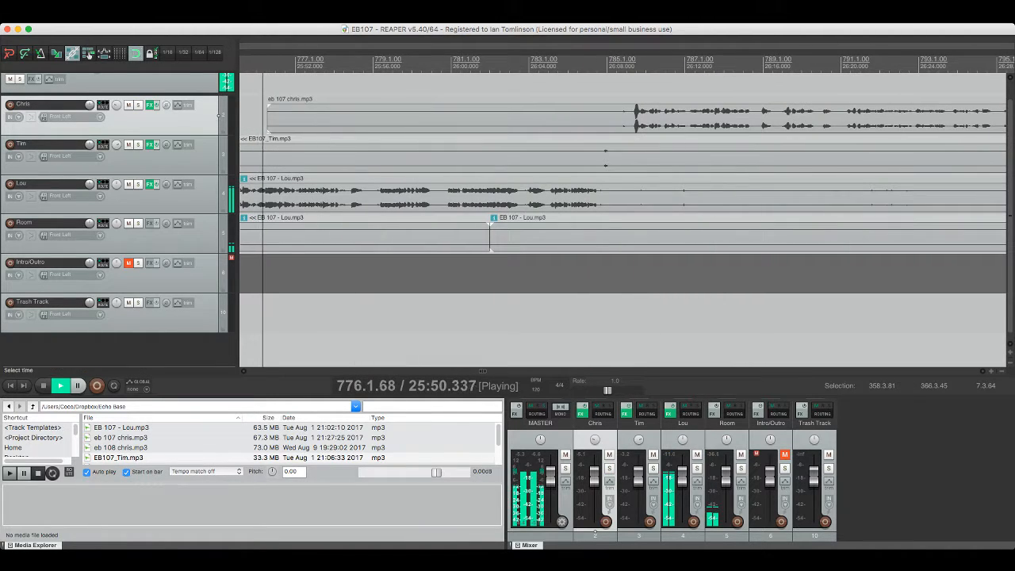
pyautogui.click(219, 155)
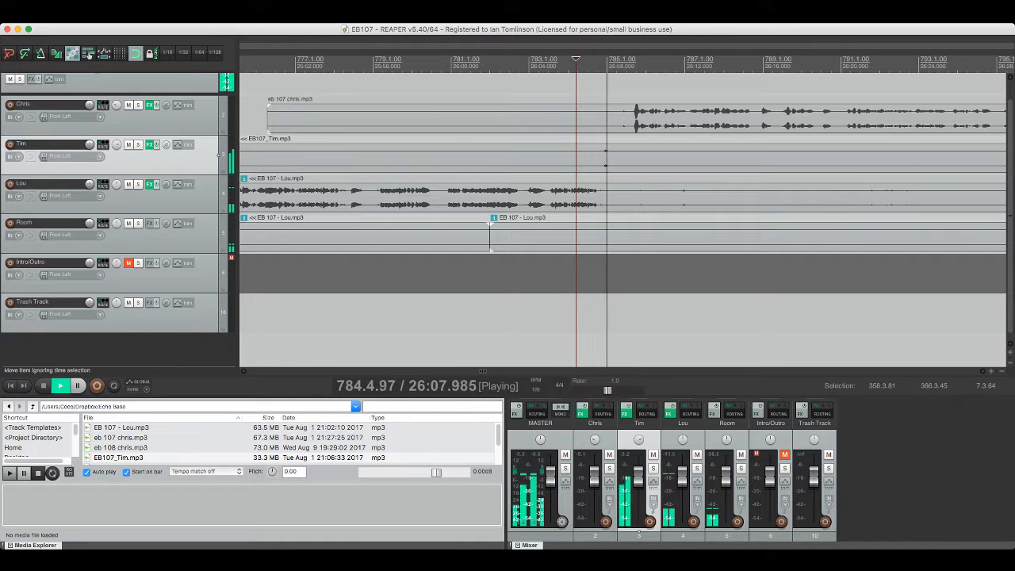
pyautogui.click(218, 194)
pyautogui.press('s')
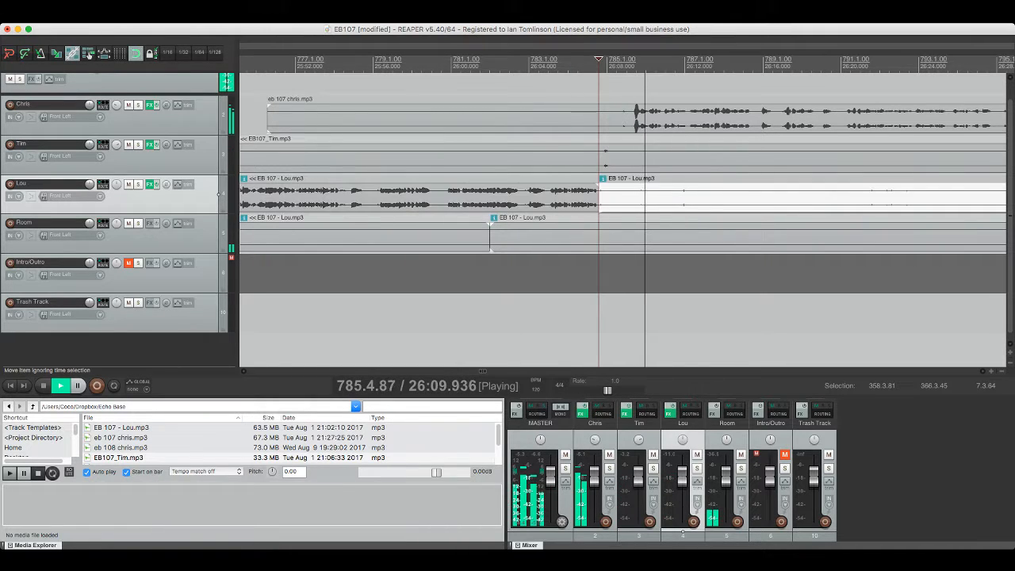
pyautogui.press('s')
pyautogui.press('Delete')
# Step: Remove the quiet stretch on track 2 between about 26:08.1 and 26:09.3, and save the project
pyautogui.moveTo(654, 119); pyautogui.dragTo(632, 119)
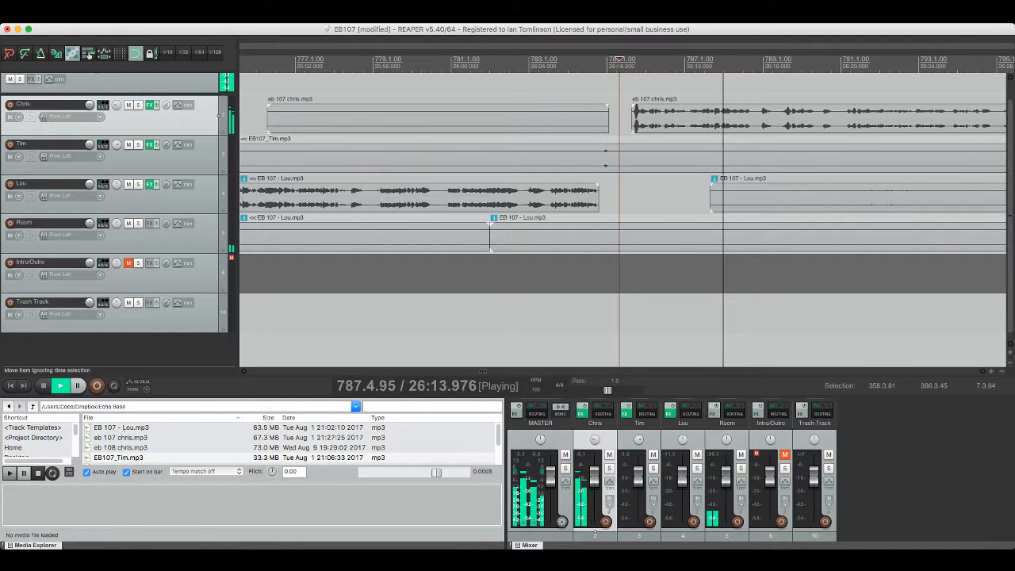
pyautogui.click(218, 155)
pyautogui.hotkey('ctrl', 's')
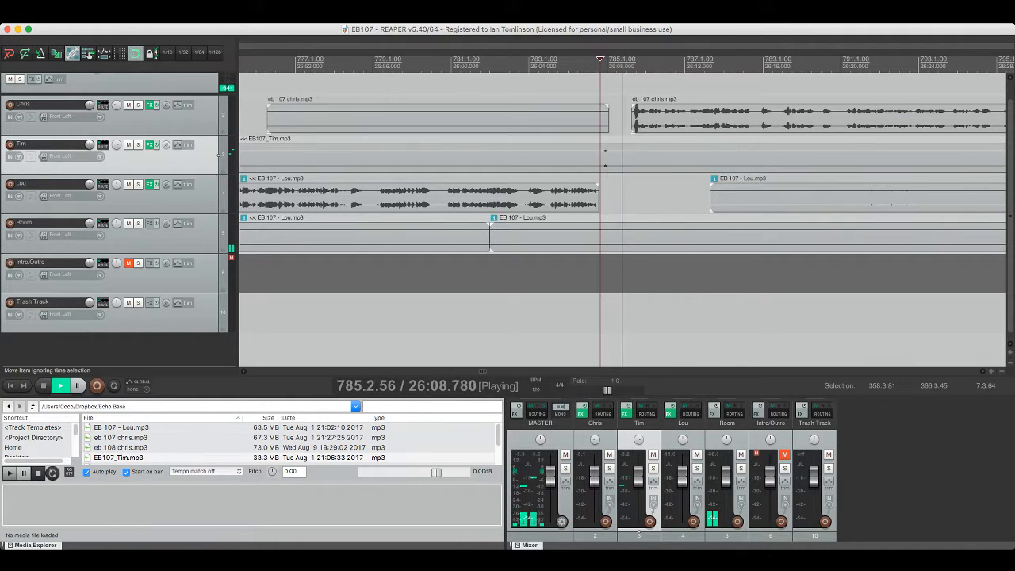
# Step: Solo track 4 and play it from about 26:19.7 with its effects bypassed and again with them enabled
pyautogui.click(219, 194)
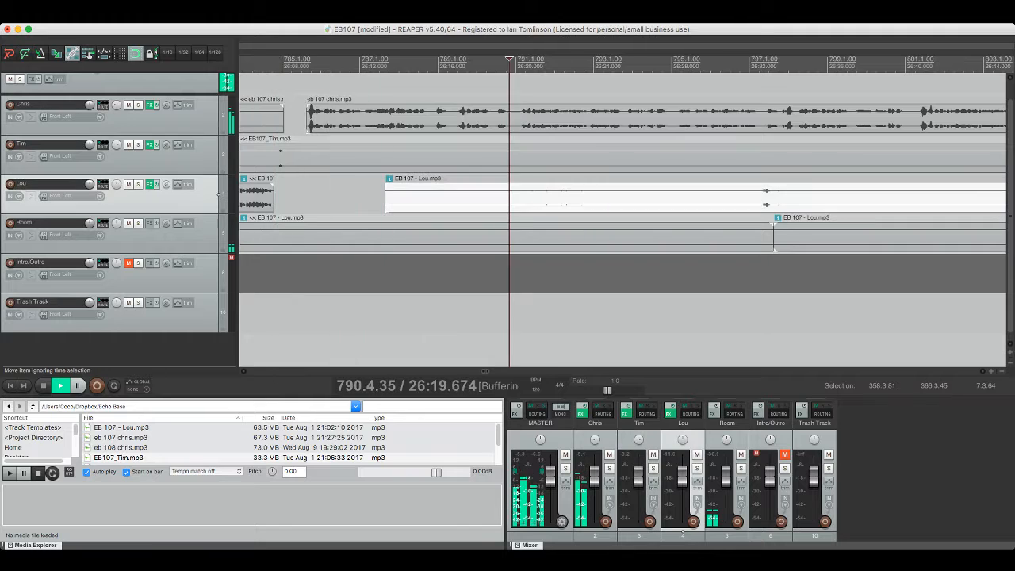
pyautogui.press('space')
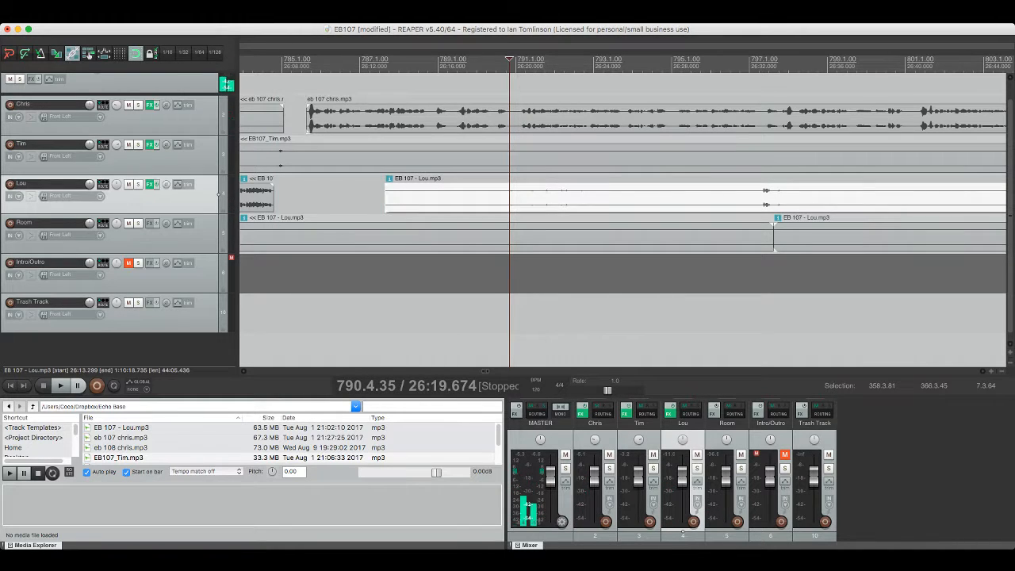
pyautogui.press('F6')
pyautogui.press('space')
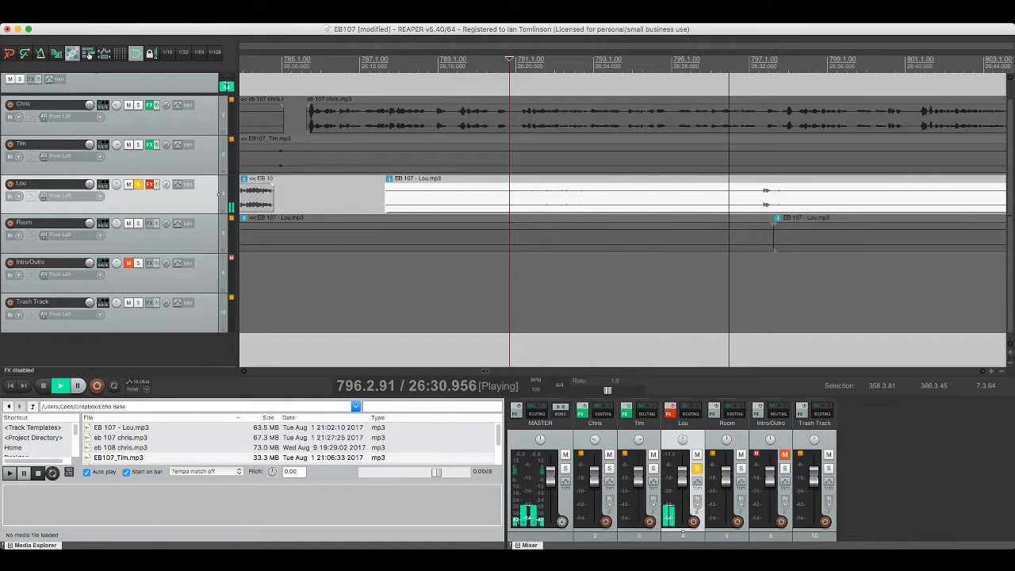
pyautogui.press('space')
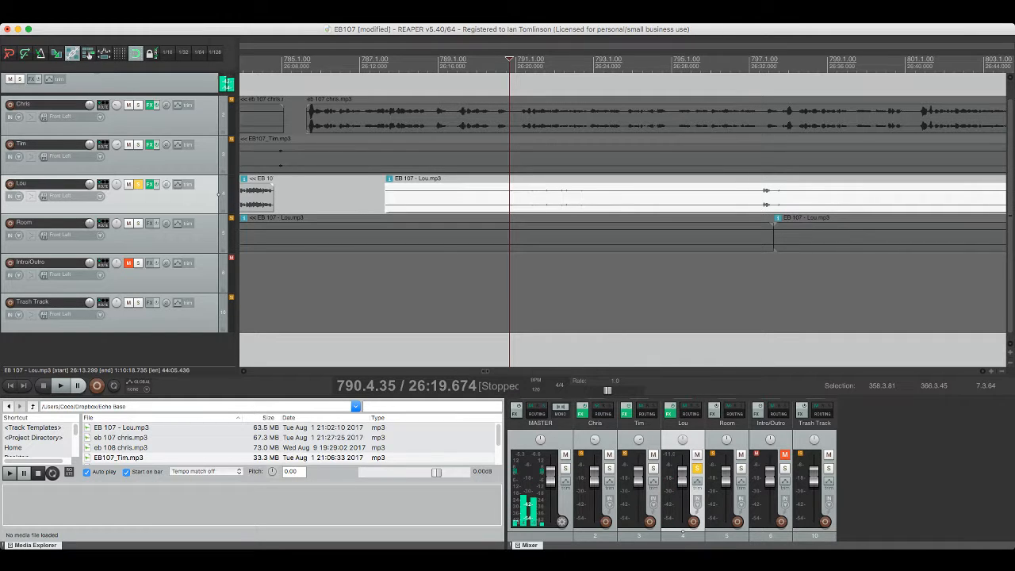
pyautogui.press('space')
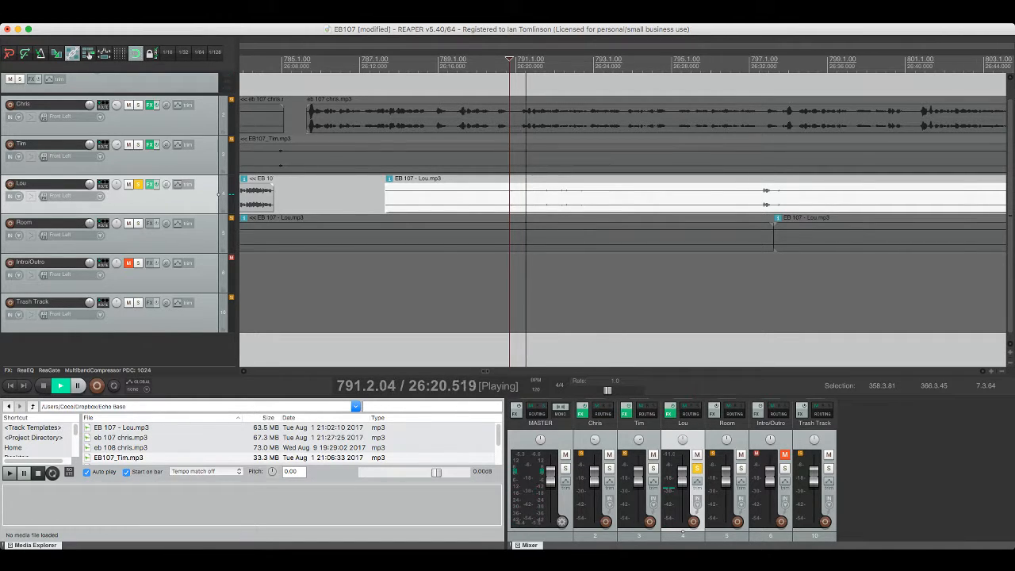
# Step: Audition track 4 with its effects bypassed, split it at about 26:31.9 and move the section from 26:13.3 onto the muted Intro/Outro track
pyautogui.press('b')
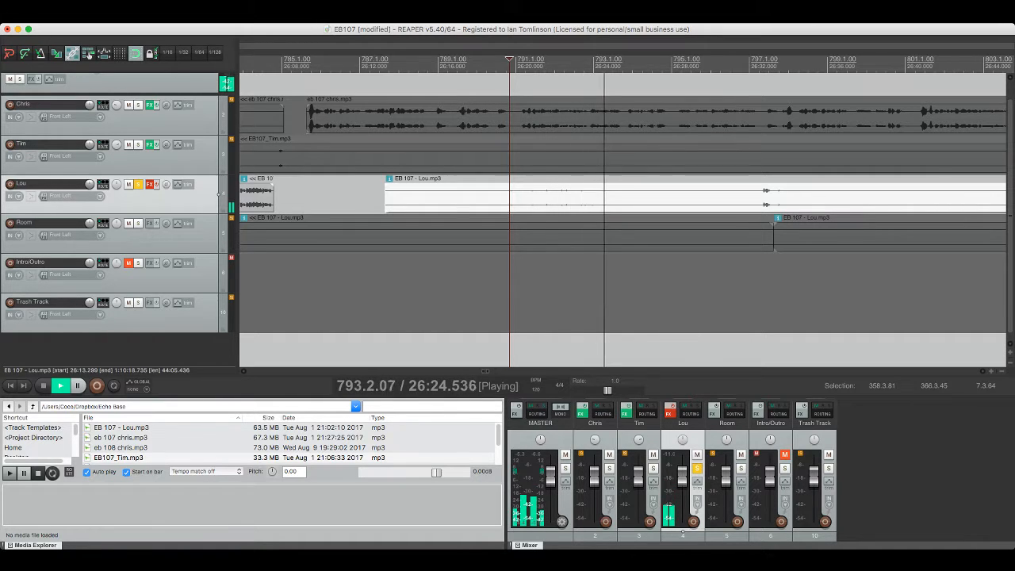
pyautogui.press('space')
pyautogui.click(748, 193)
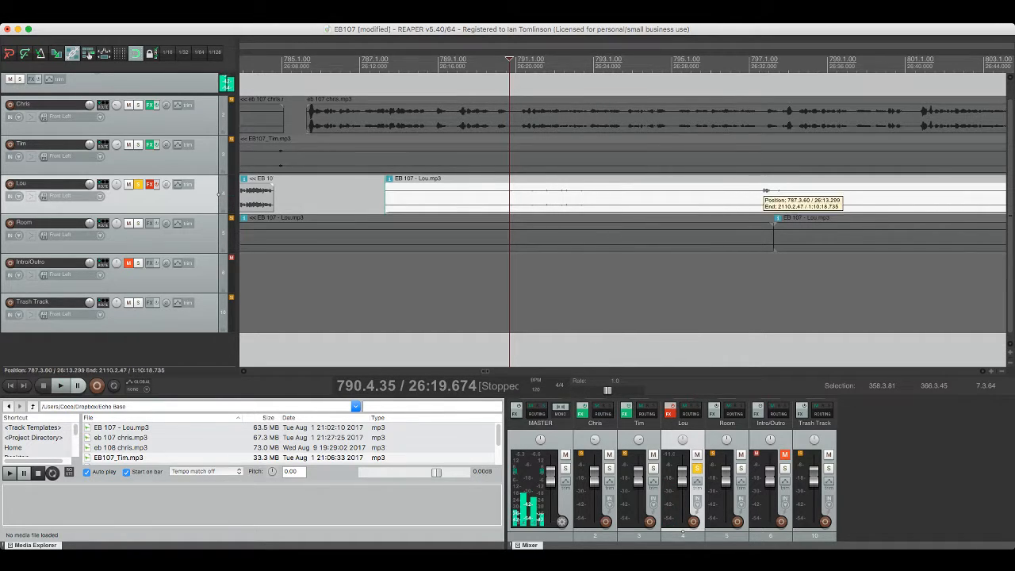
pyautogui.press('s')
pyautogui.moveTo(588, 194); pyautogui.dragTo(580, 261)
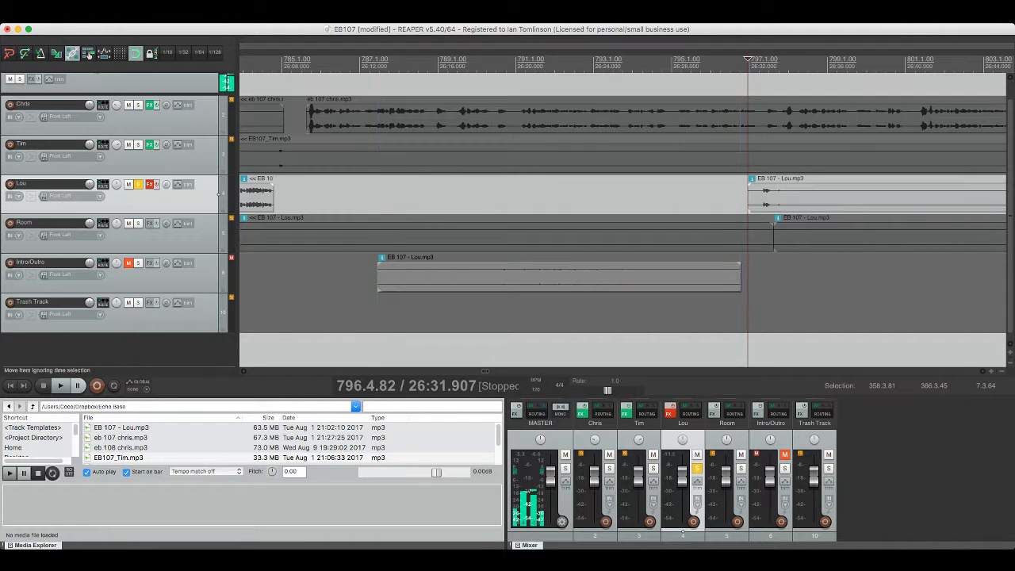
# Step: Play the passage from about 26:19.3 with track 4's effects enabled, clear the solo, resume from about 26:31.9 and save the project
pyautogui.click(502, 195)
pyautogui.press('space')
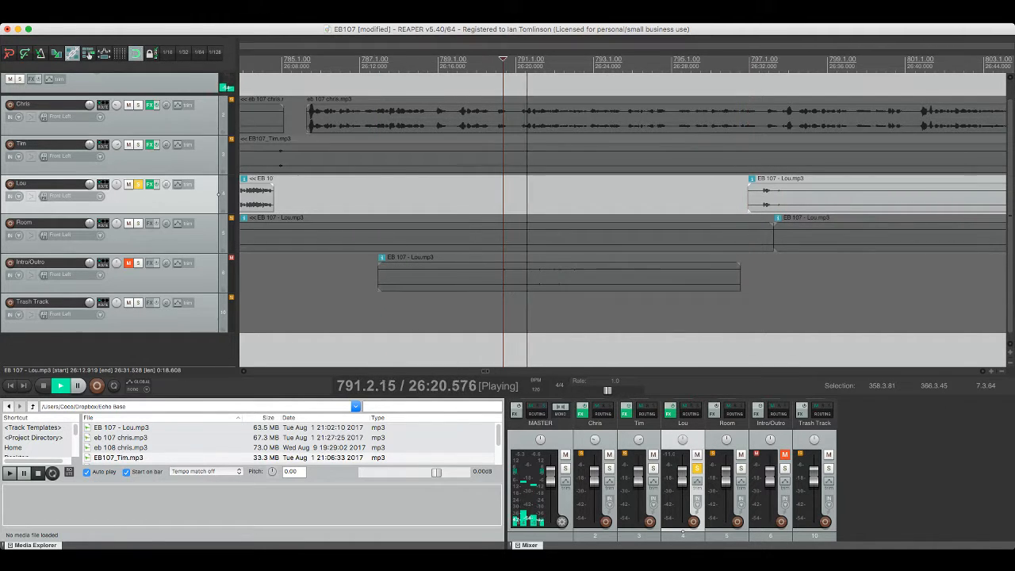
pyautogui.press('F6')
pyautogui.click(747, 155)
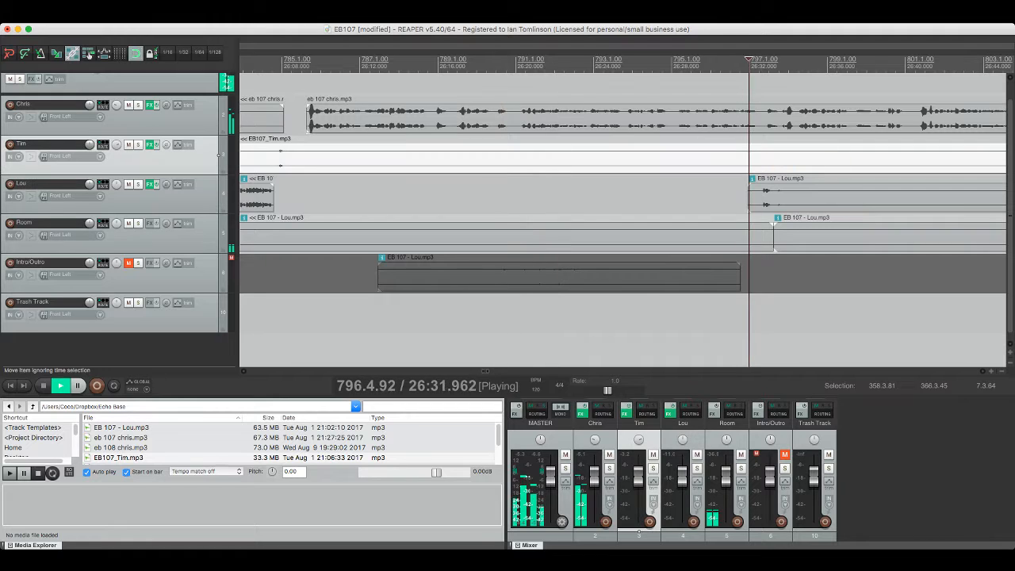
pyautogui.press('super+s')
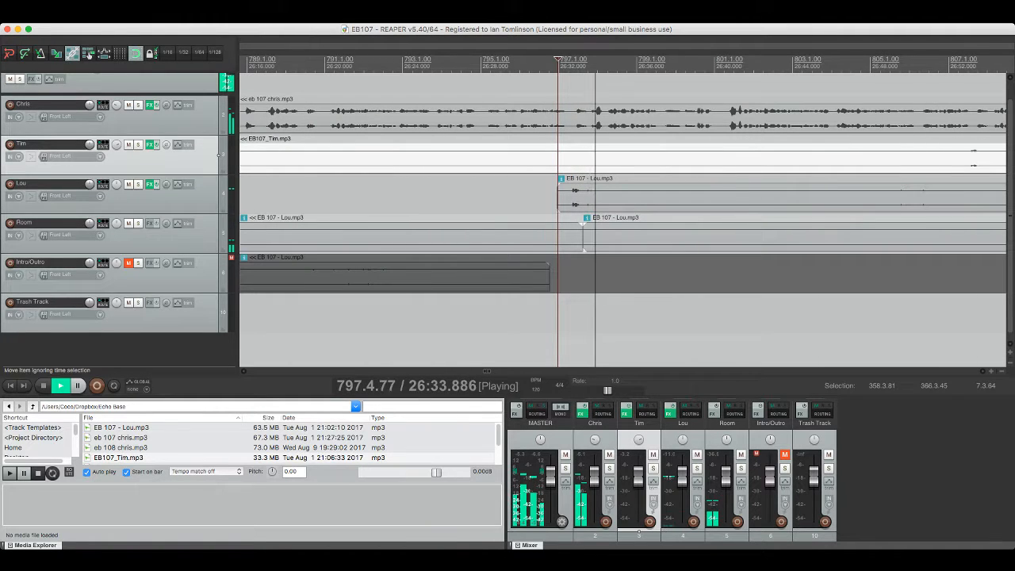
# Step: Cut out the section of track 4 between about 26:33.1 and 26:34.1, and stop playback
pyautogui.click(581, 197)
pyautogui.press('s')
pyautogui.click(600, 196)
pyautogui.press('s')
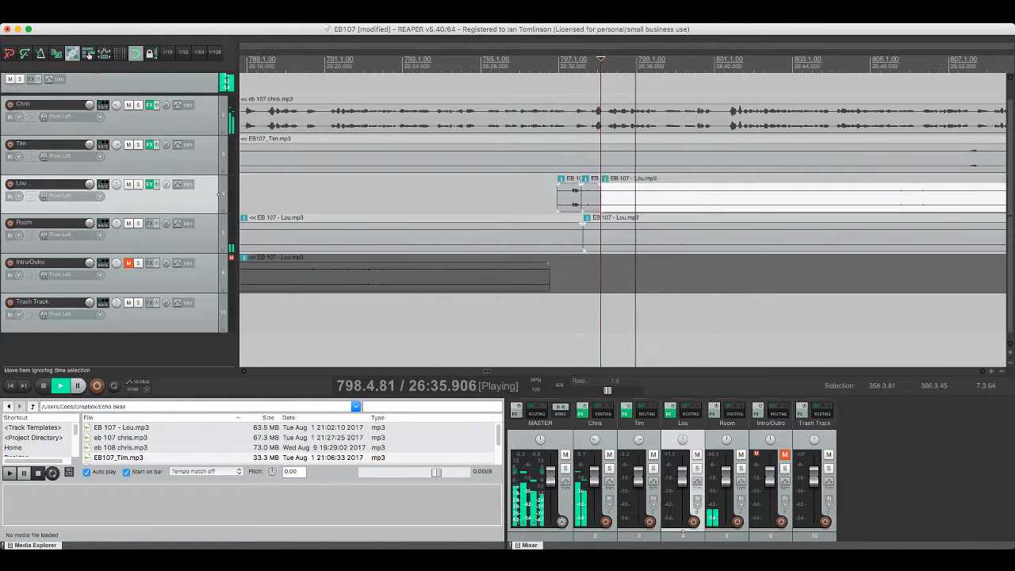
pyautogui.click(593, 196)
pyautogui.press('Delete')
pyautogui.press('space')
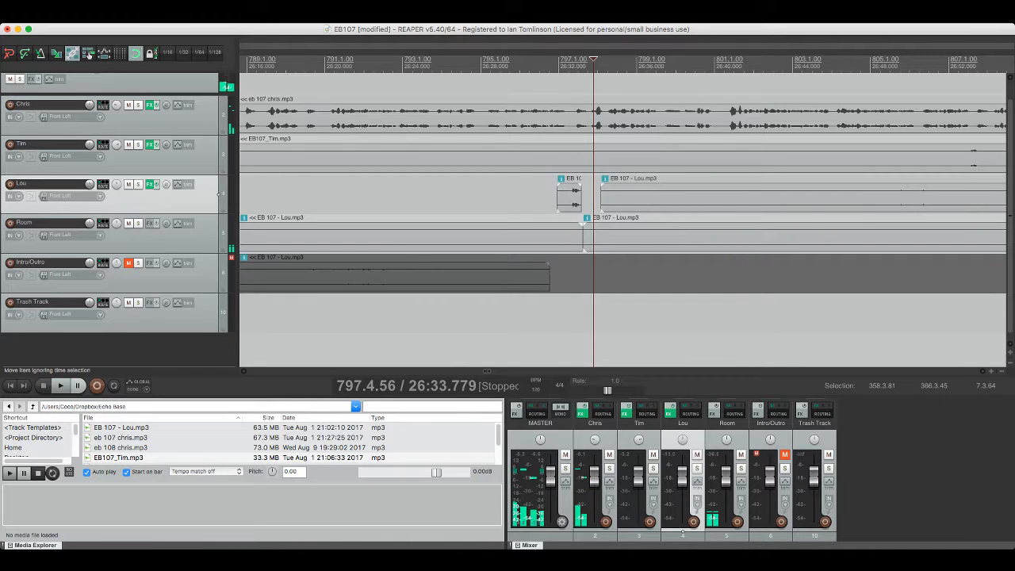
# Step: Play the passage from about 26:32.4 to check the new cut on track 4
pyautogui.click(567, 197)
pyautogui.press('space')
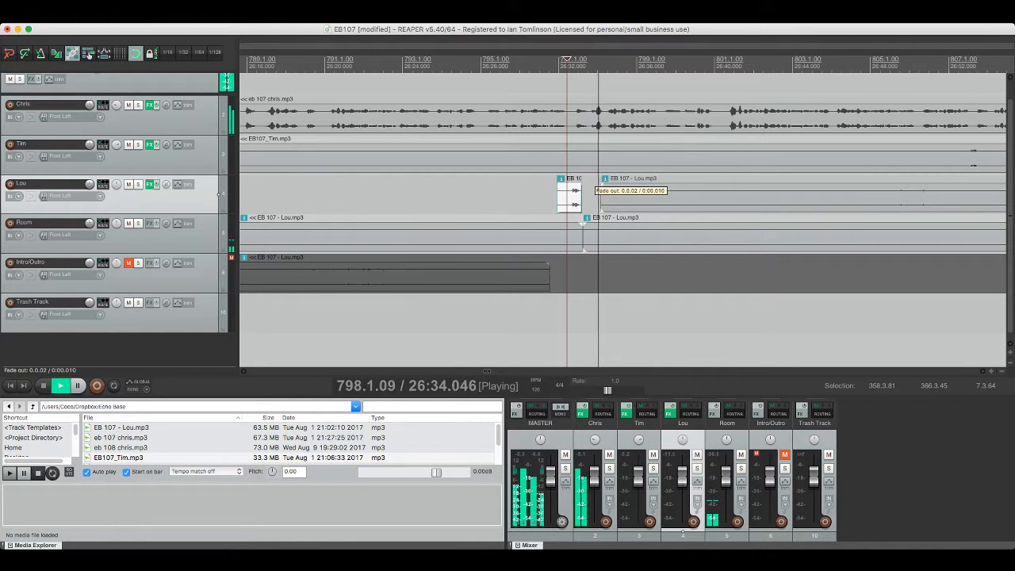
pyautogui.click(580, 157)
pyautogui.press('space')
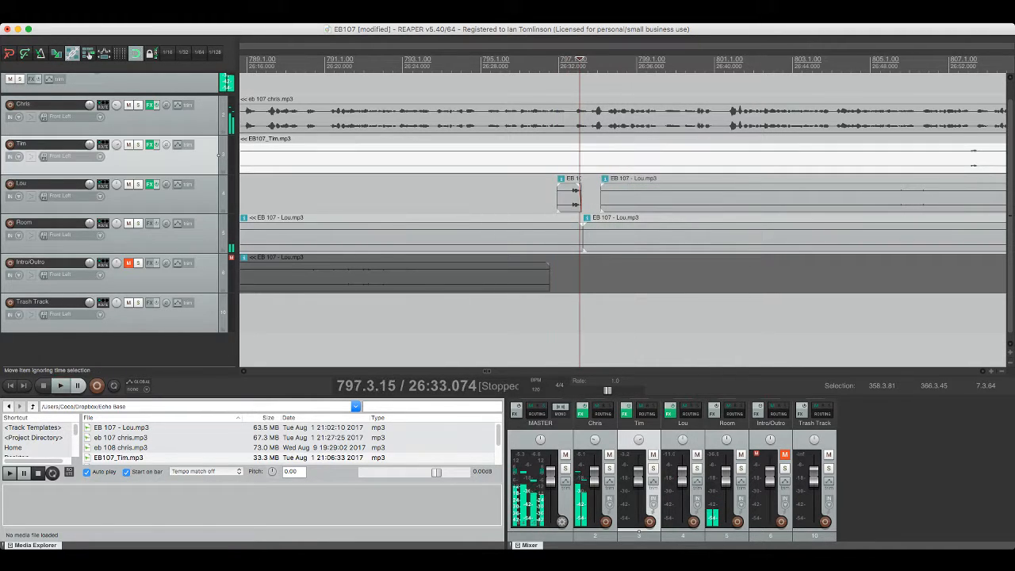
# Step: Replay the passage from about 26:33.1, and play it again with the Room track soloed
pyautogui.press('space')
pyautogui.press('space')
pyautogui.press('space')
pyautogui.press('space')
pyautogui.click(138, 223)
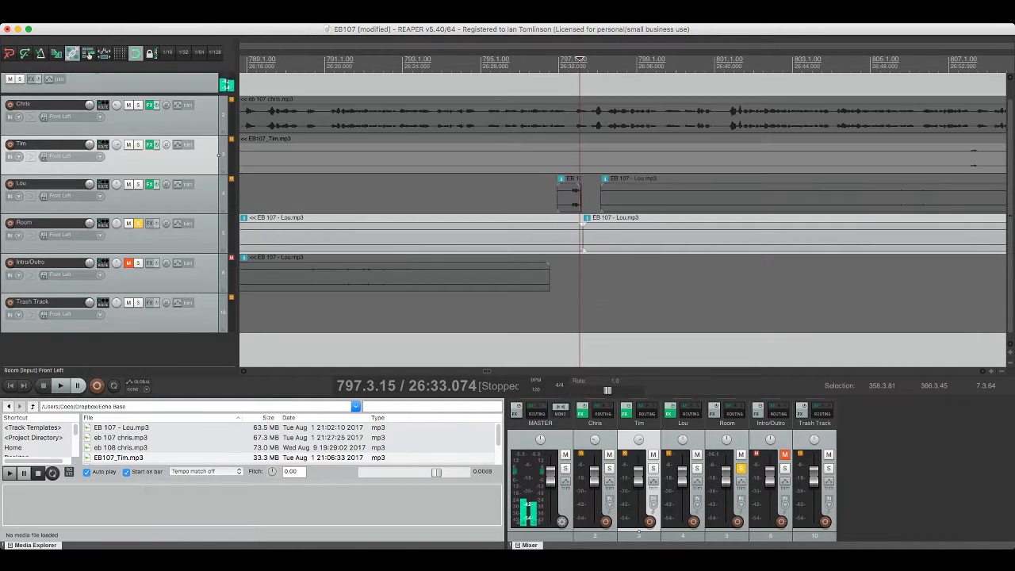
pyautogui.press('space')
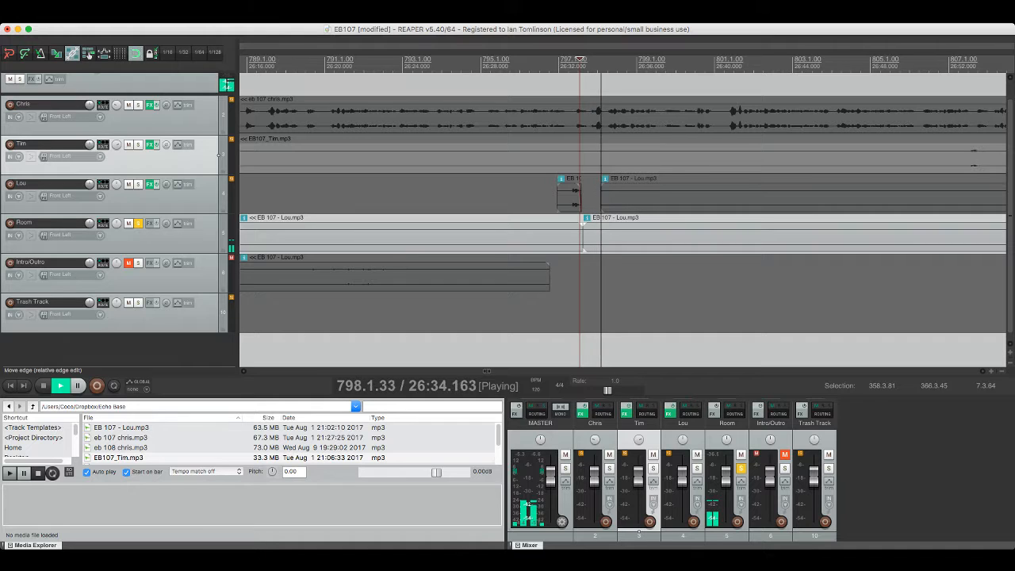
# Step: Play the soloed Room track across the join between its clips at about 26:02
pyautogui.press('space')
pyautogui.press('-')
pyautogui.press('-')
pyautogui.press('-')
pyautogui.press('-')
pyautogui.press('-')
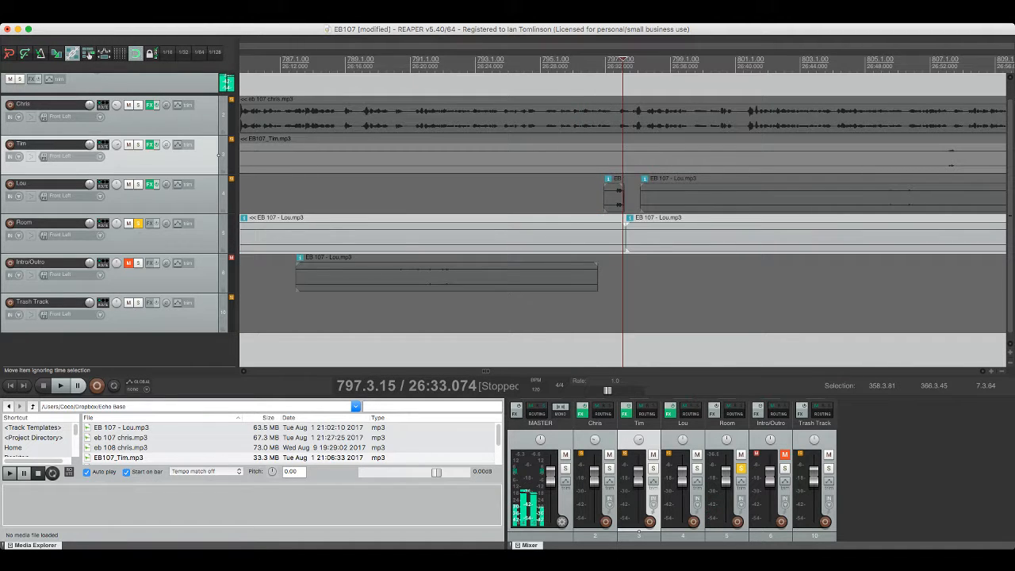
pyautogui.click(378, 237)
pyautogui.press('space')
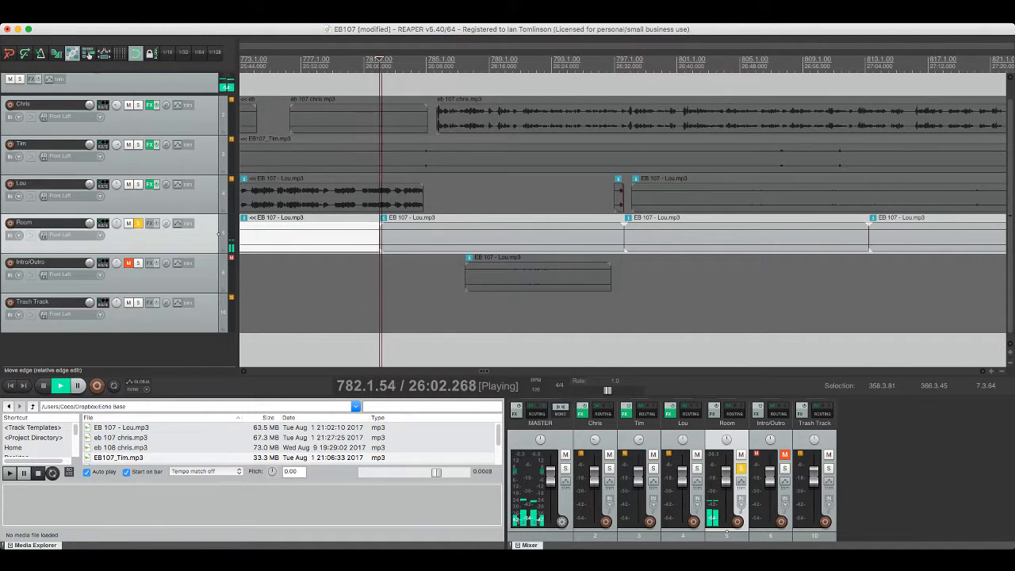
pyautogui.press('space')
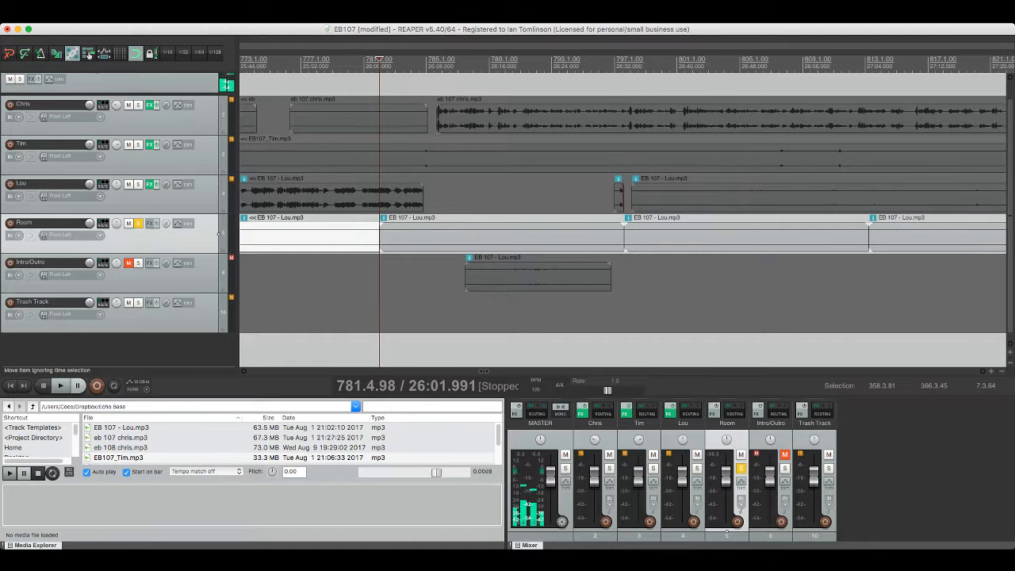
# Step: Delete all repeated room-tone clips on the Room track except the first one at the project start
pyautogui.press('-')
pyautogui.press('-')
pyautogui.press('-')
pyautogui.press('-')
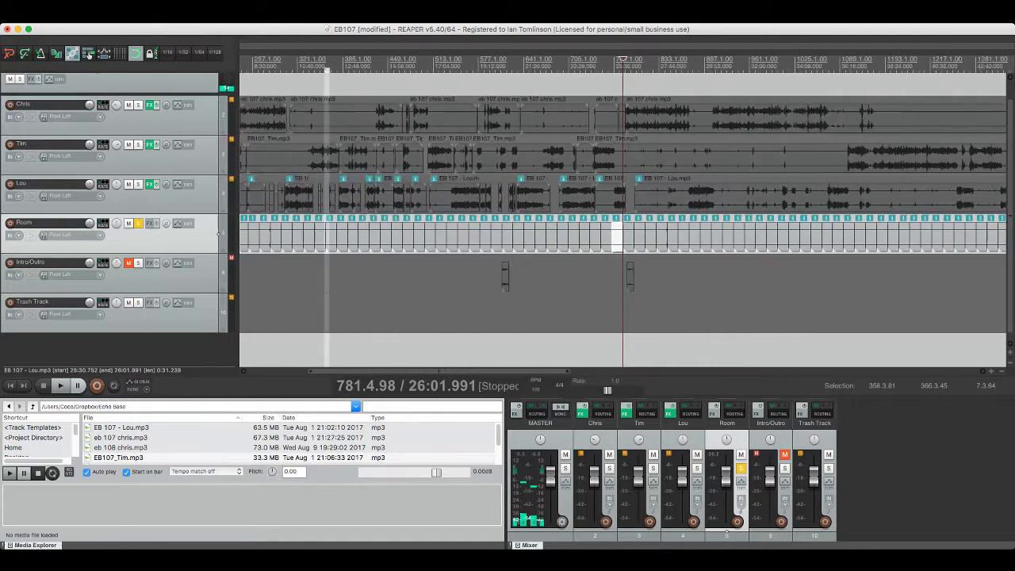
pyautogui.press('-')
pyautogui.press('-')
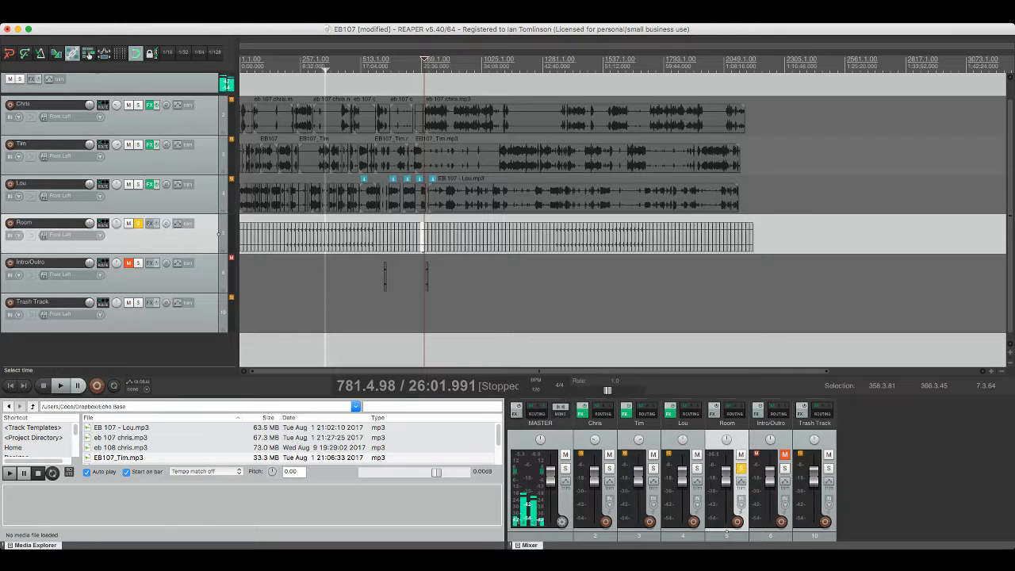
pyautogui.moveTo(762, 232); pyautogui.dragTo(242, 238)
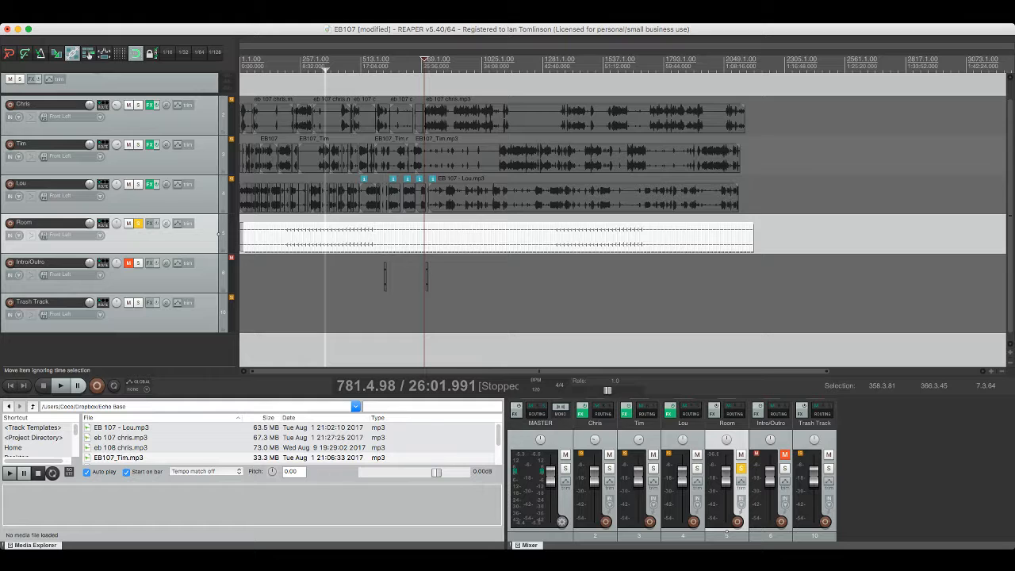
pyautogui.press('Delete')
pyautogui.click(241, 238)
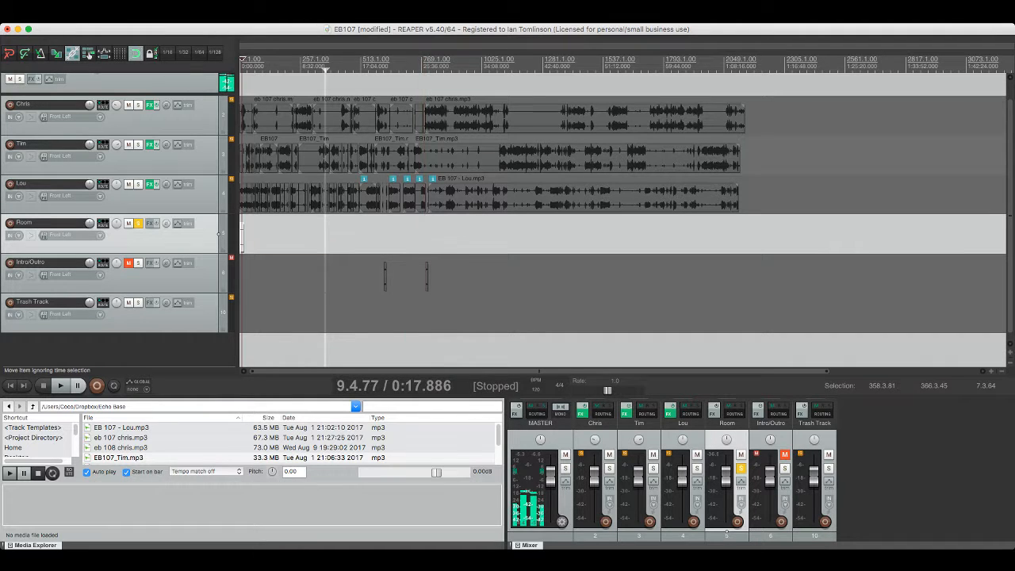
# Step: Play the beginning and the end of the remaining Room clip to check both edges for noise
pyautogui.scroll(8, 241, 238)
pyautogui.scroll(8, 250, 238)
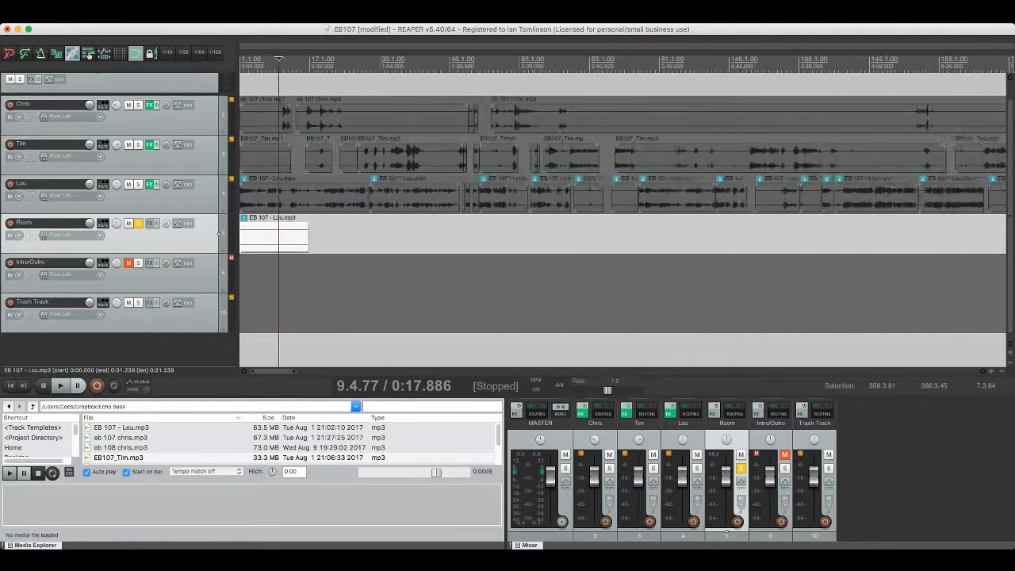
pyautogui.press('Home')
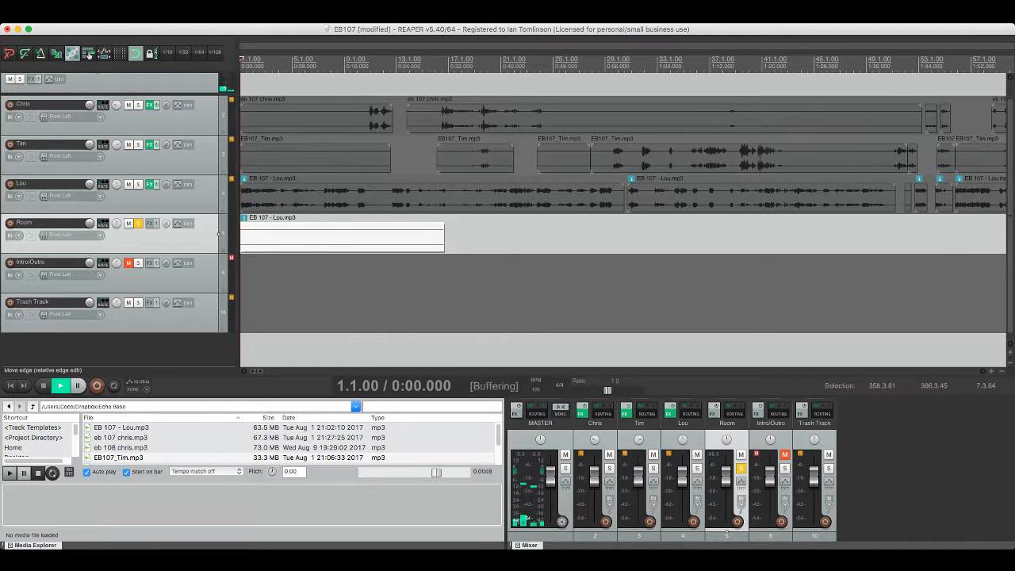
pyautogui.press('space')
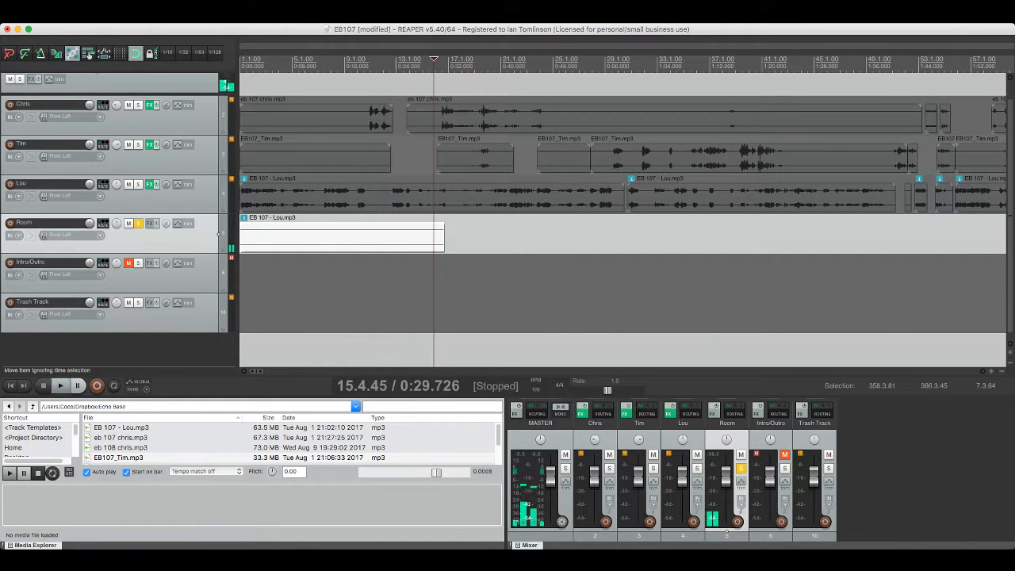
pyautogui.press('space')
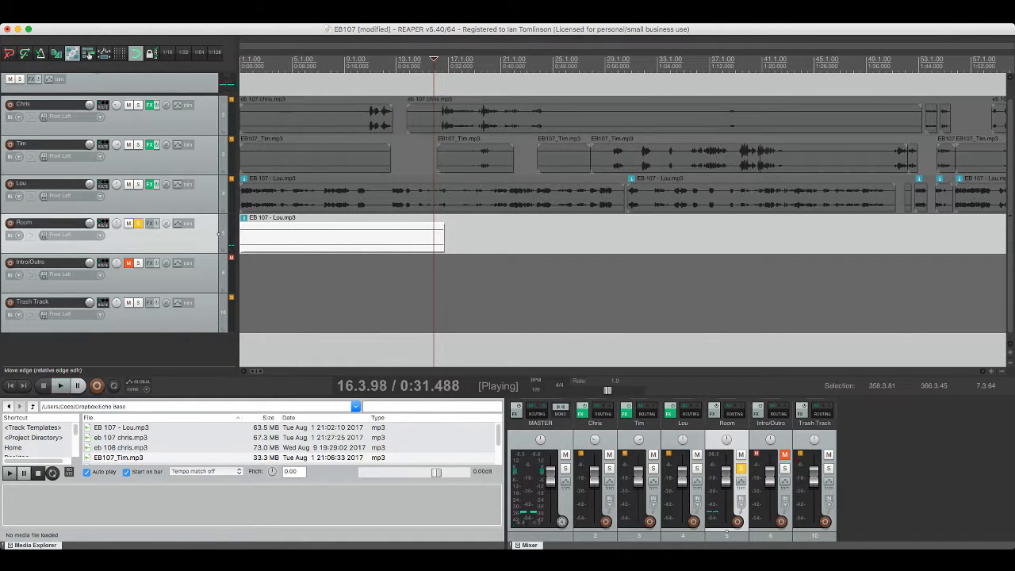
pyautogui.press('Home')
pyautogui.press('space')
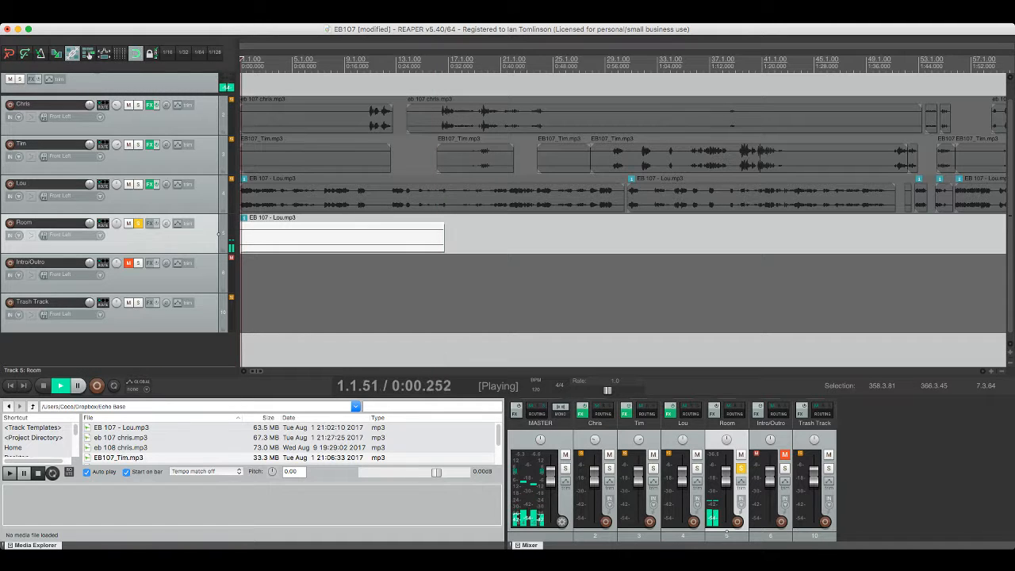
pyautogui.press('space')
# Step: Trim about 0.3 seconds off the start of the Room clip and move the clip back to 0:00
pyautogui.click(246, 227)
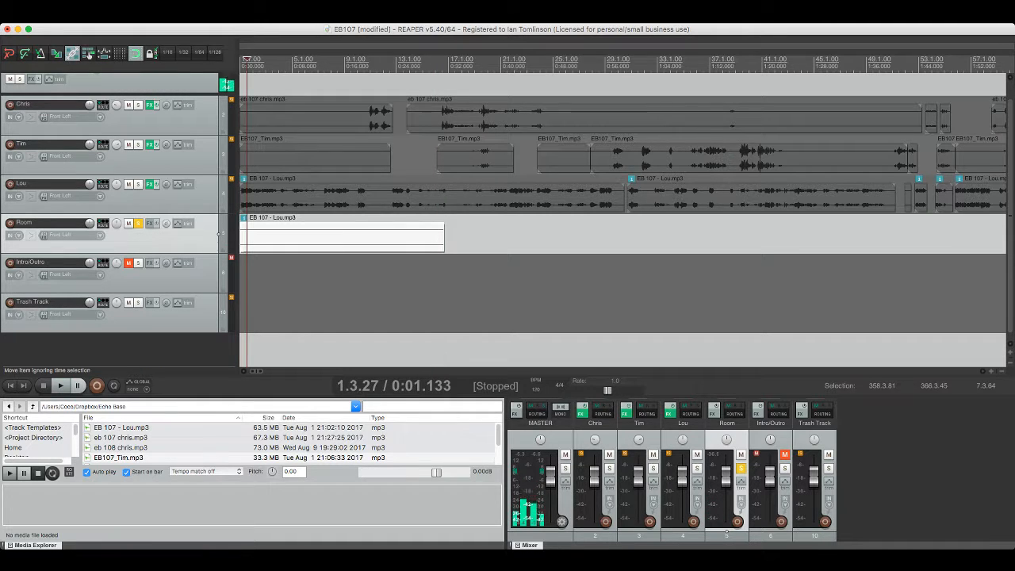
pyautogui.click(241, 228)
pyautogui.scroll(5, 244, 230)
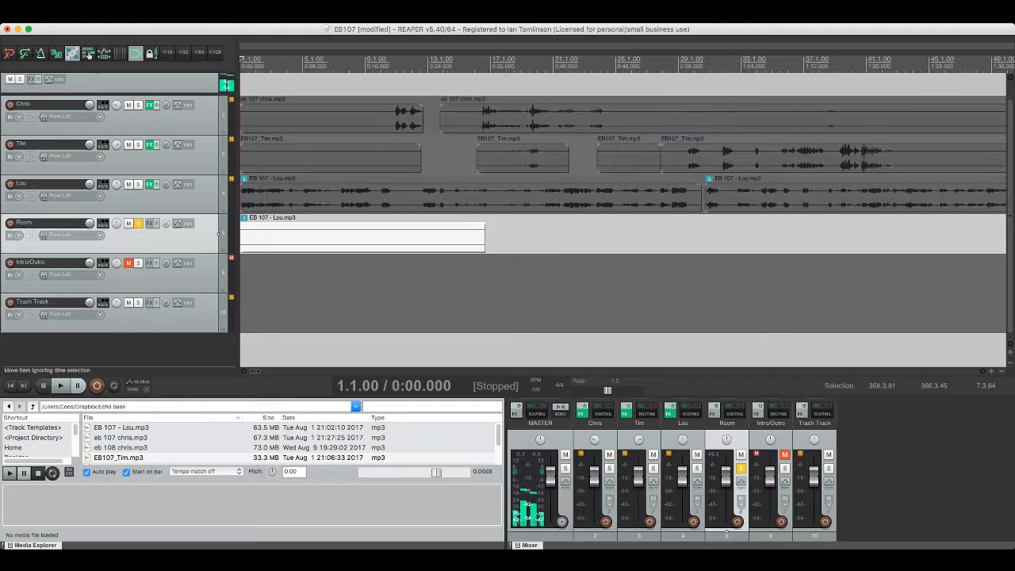
pyautogui.click(247, 229)
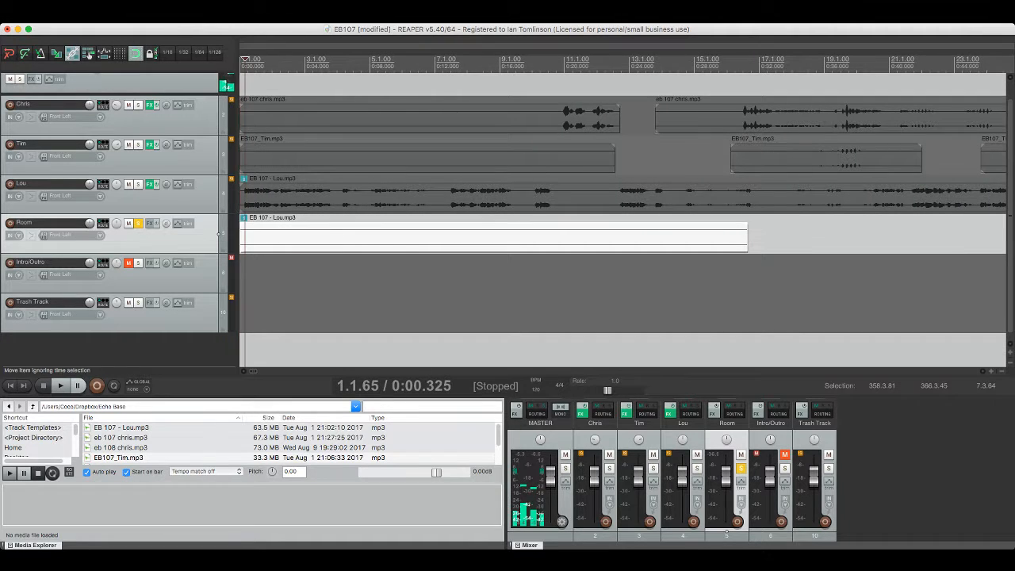
pyautogui.moveTo(241, 247); pyautogui.dragTo(241, 248)
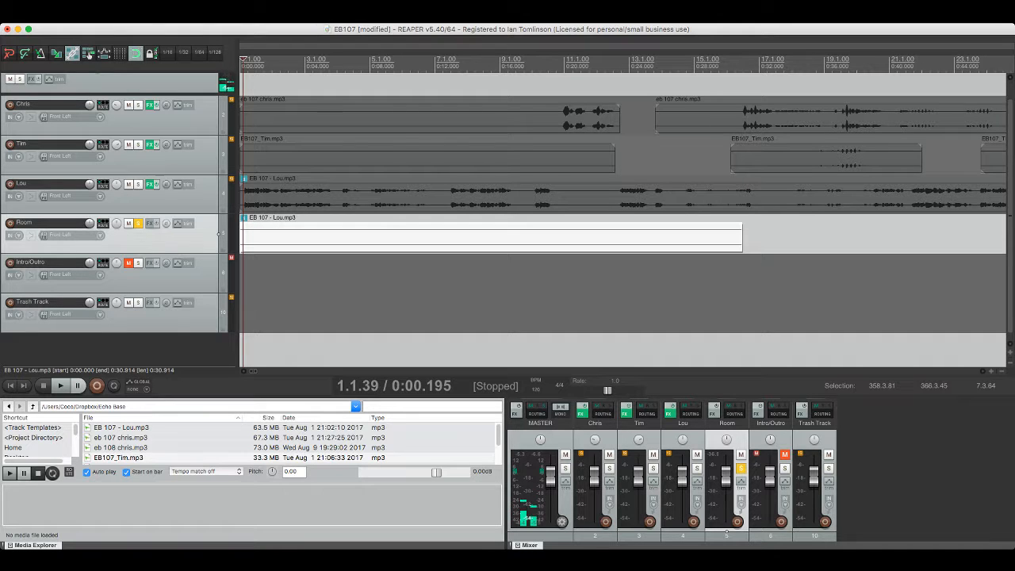
pyautogui.press('space')
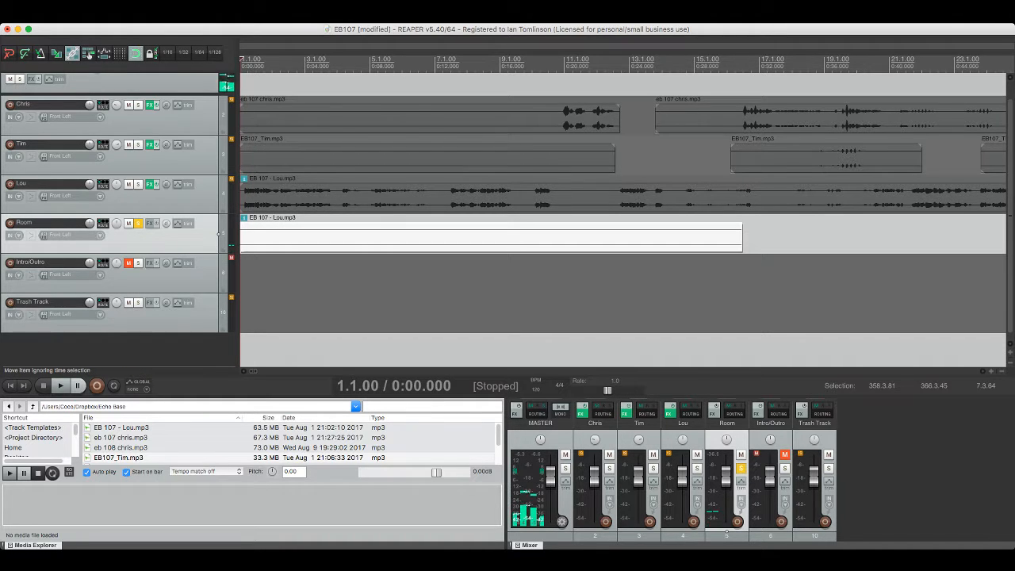
# Step: Duplicate the trimmed Room clip end to end until the copies reach about 6:41
pyautogui.scroll(-15, 491, 237)
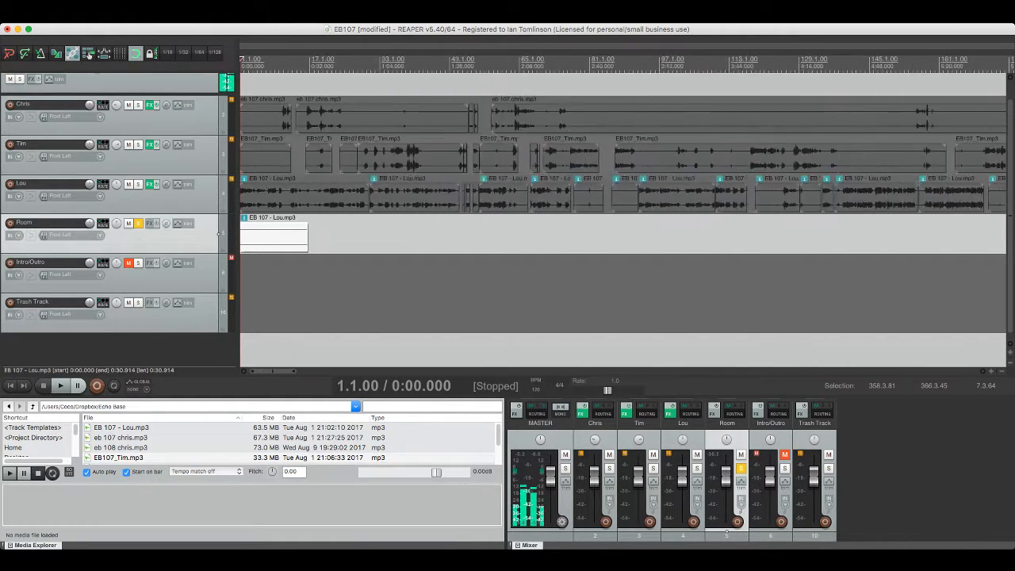
pyautogui.scroll(-6, 492, 237)
pyautogui.scroll(-3, 491, 237)
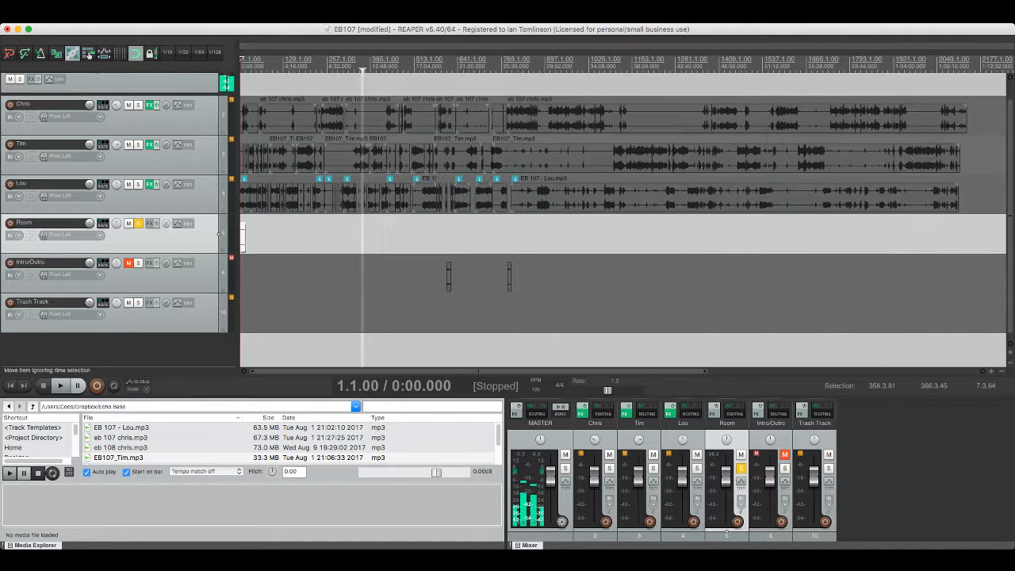
pyautogui.moveTo(241, 234); pyautogui.dragTo(307, 234)
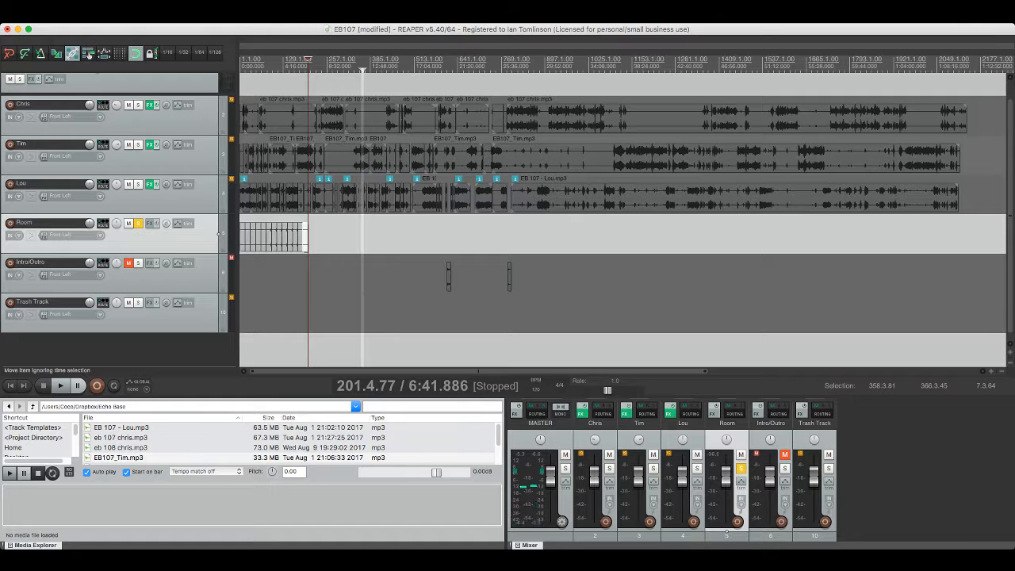
# Step: Enlarge the Room track's height and play the duplicated clips from about 2:51
pyautogui.moveTo(159, 253); pyautogui.dragTo(158, 338)
pyautogui.click(269, 277)
pyautogui.press('space')
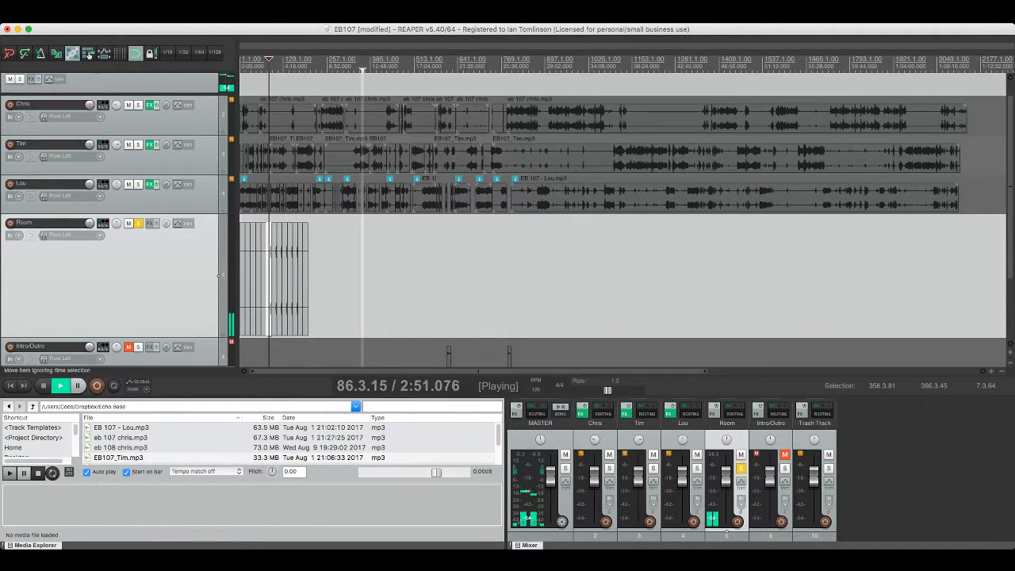
pyautogui.scroll(8, 268, 277)
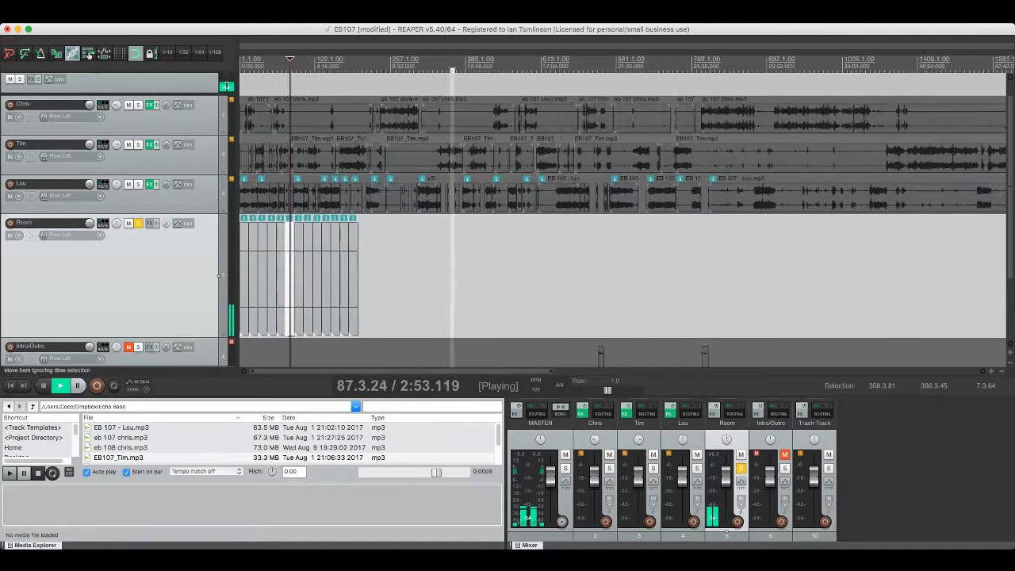
pyautogui.scroll(-12, 268, 277)
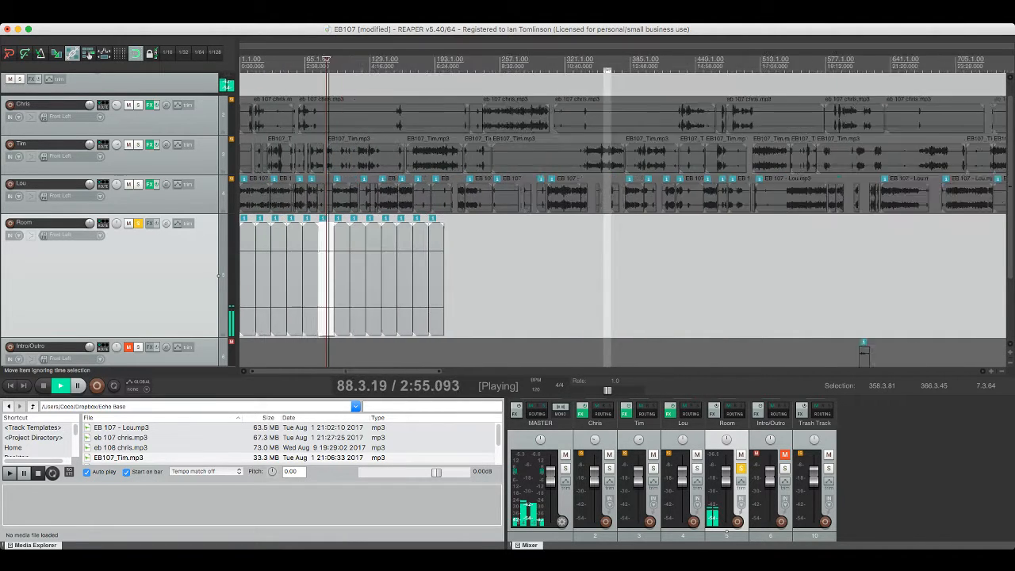
pyautogui.press('space')
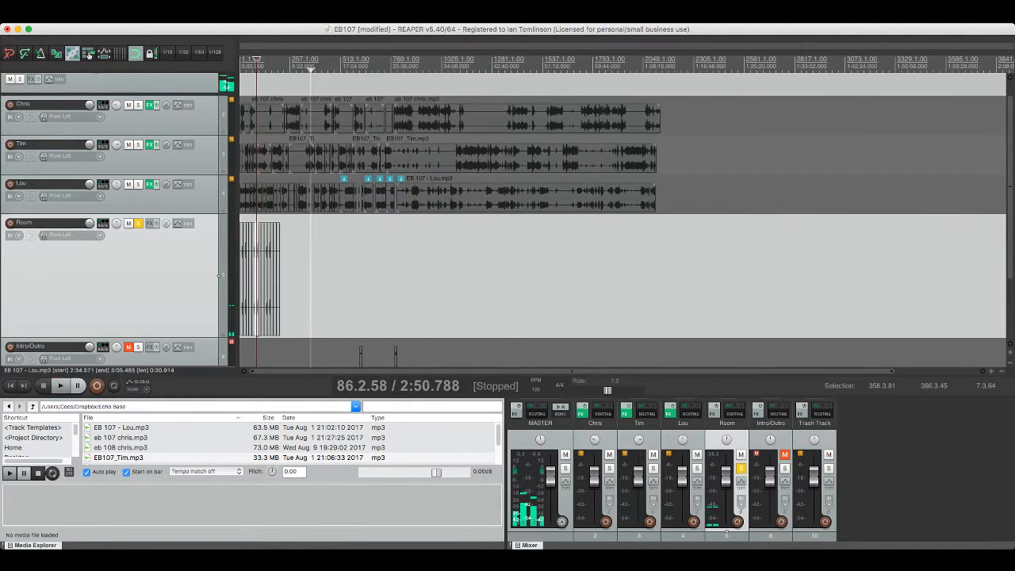
# Step: Select all the Room clips and duplicate them repeatedly until they extend past the end of the voice tracks, to about 1:13:40
pyautogui.moveTo(287, 264); pyautogui.dragTo(243, 265)
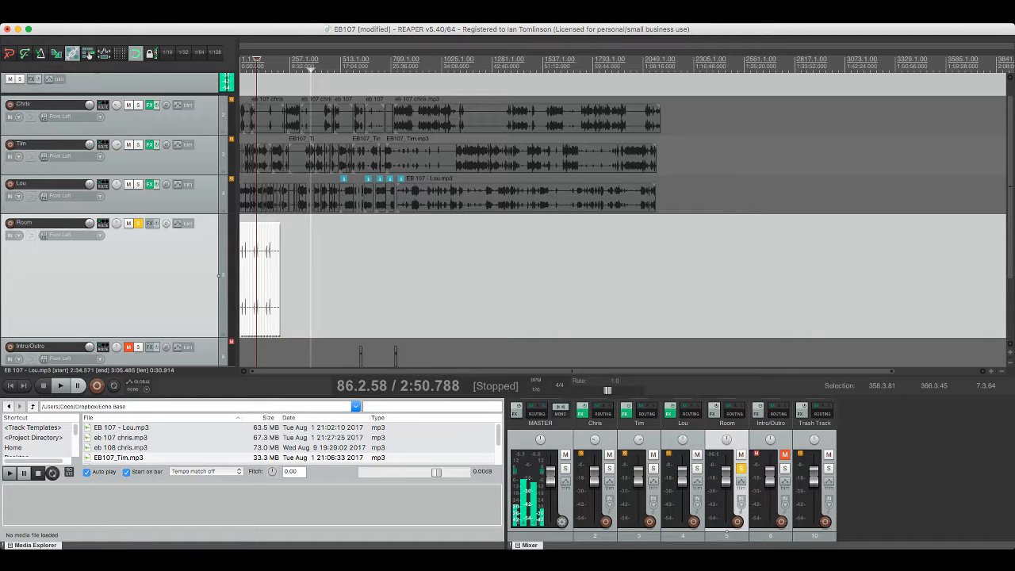
pyautogui.press('super+d')
pyautogui.press('super+d')
pyautogui.press('super+d')
pyautogui.press('super+d')
pyautogui.press('super+d')
pyautogui.press('super+d')
pyautogui.press('super+d')
pyautogui.press('super+d')
pyautogui.press('super+d')
pyautogui.press('super+d')
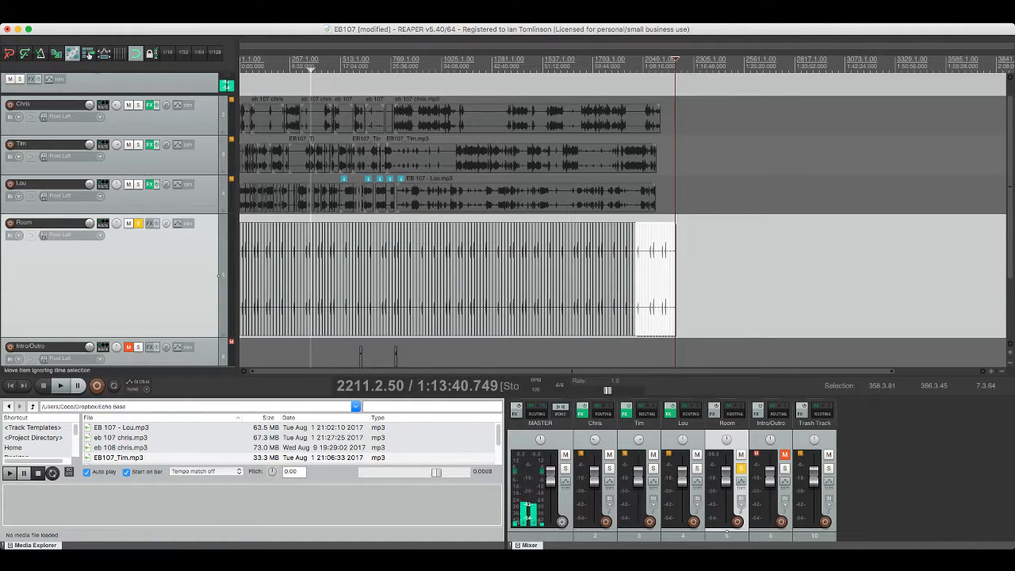
# Step: Delete the surplus Room clips at the end and add two single copies so the track runs to about 1:10:35
pyautogui.click(718, 273)
pyautogui.moveTo(651, 245); pyautogui.dragTo(650, 246)
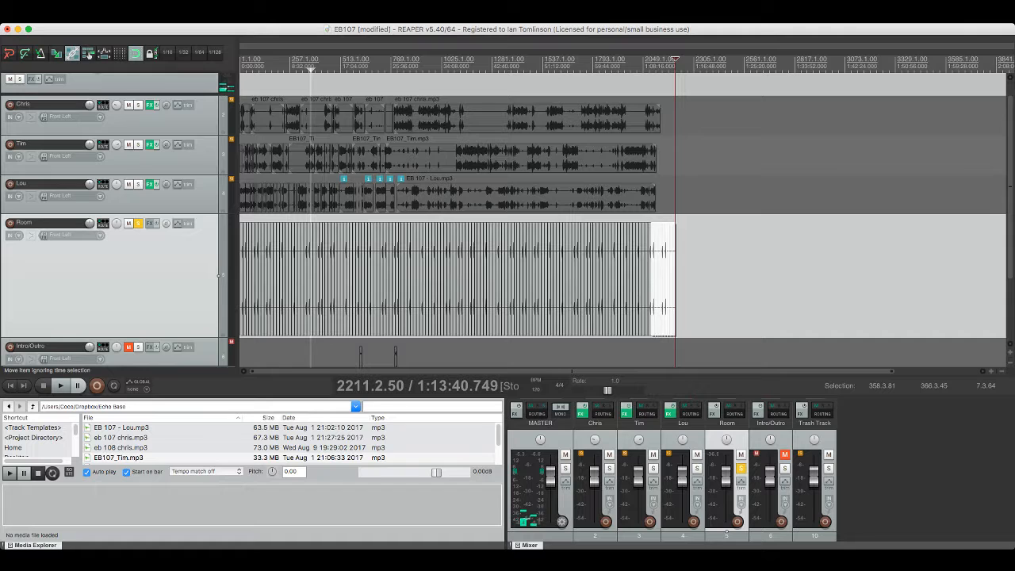
pyautogui.press('Delete')
pyautogui.press('End')
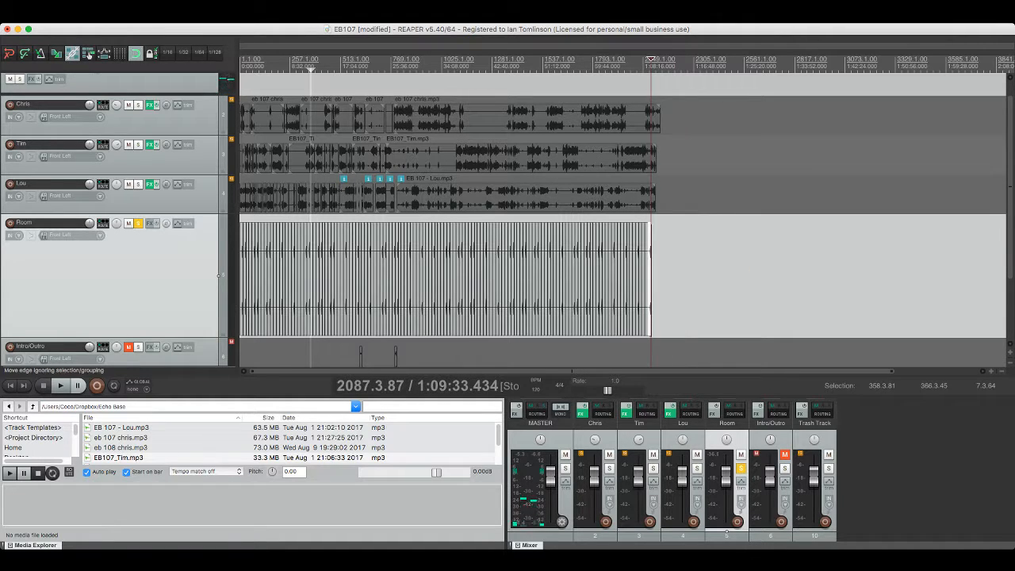
pyautogui.press('super+v')
pyautogui.press('super+v')
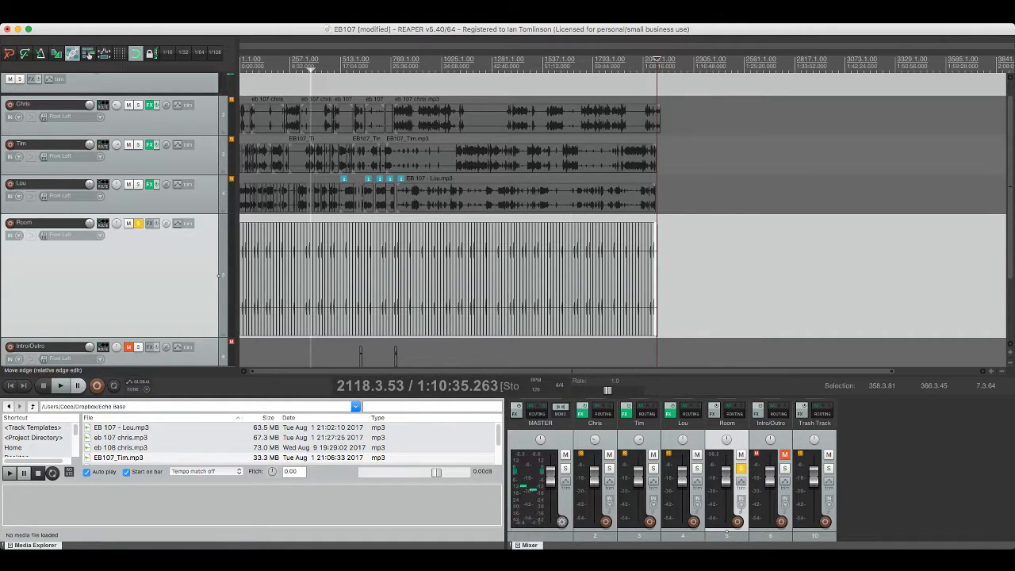
# Step: Turn off solo on the Room track and shrink its height back to match the other tracks
pyautogui.click(394, 119)
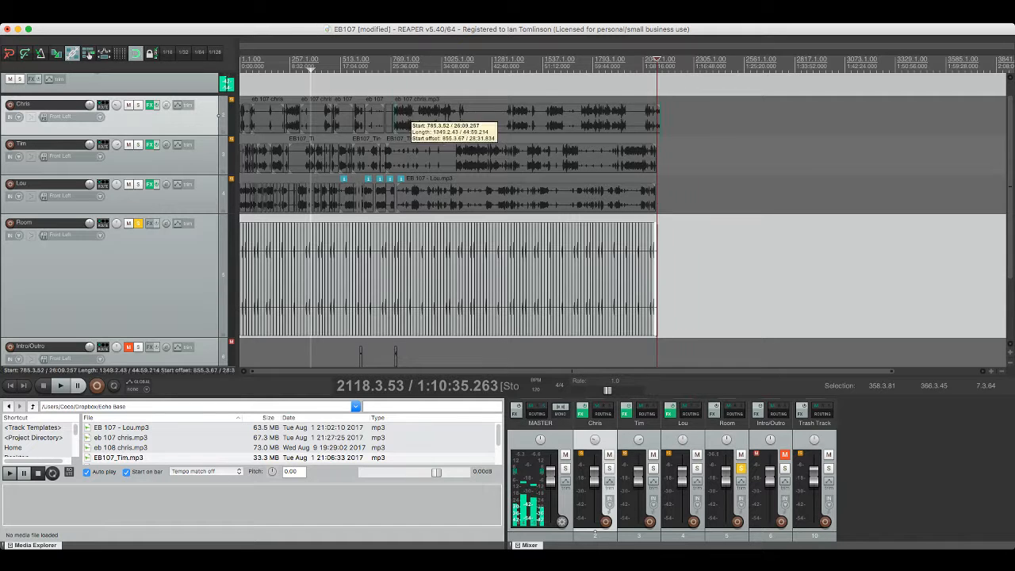
pyautogui.press('=')
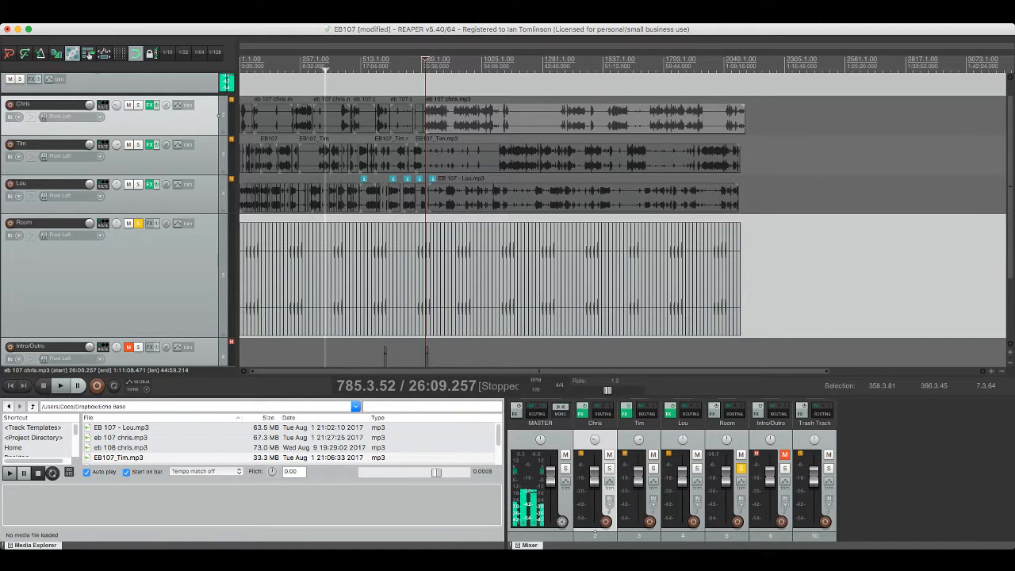
pyautogui.click(138, 224)
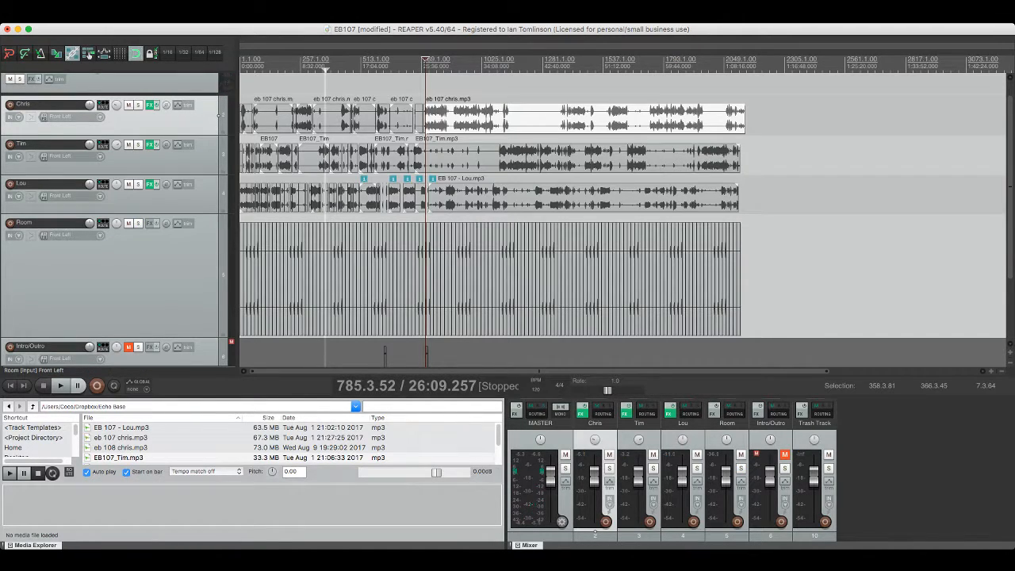
pyautogui.moveTo(119, 337); pyautogui.dragTo(118, 253)
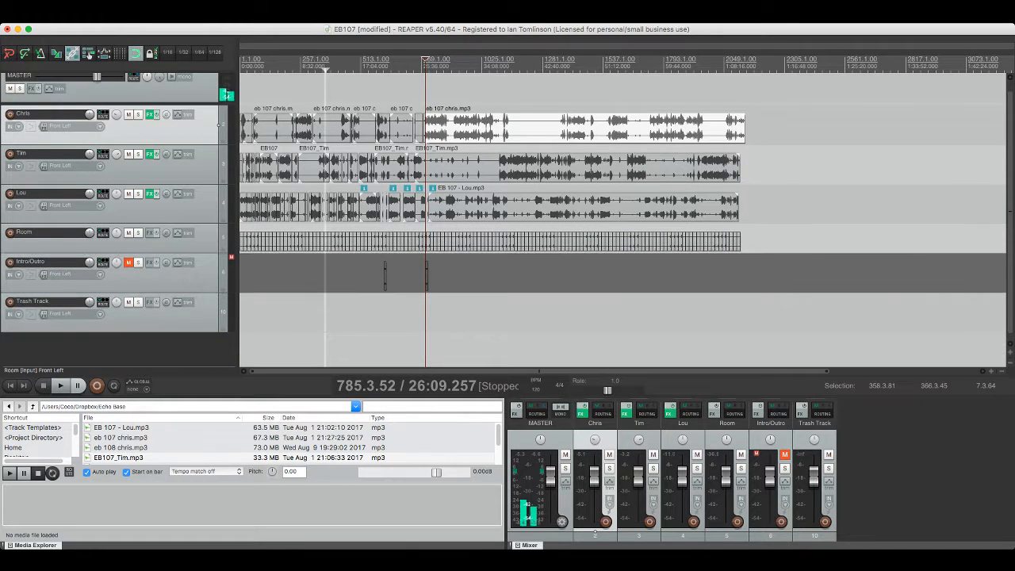
# Step: Play the full mix, including the Room track, around 26:09 where the last clip on the first voice track begins
pyautogui.press('=')
pyautogui.press('=')
pyautogui.press('=')
pyautogui.press('=')
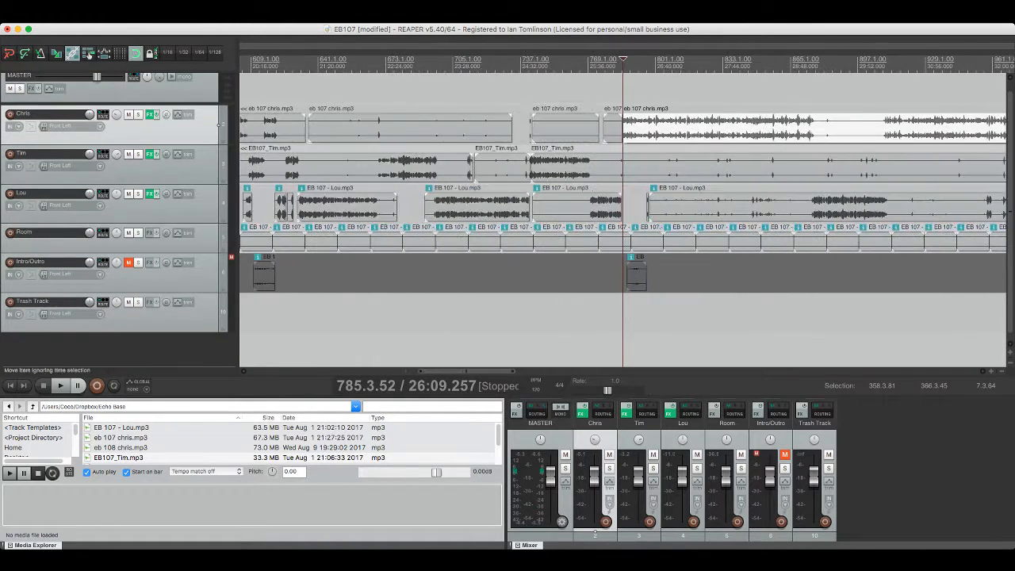
pyautogui.press('space')
pyautogui.click(219, 164)
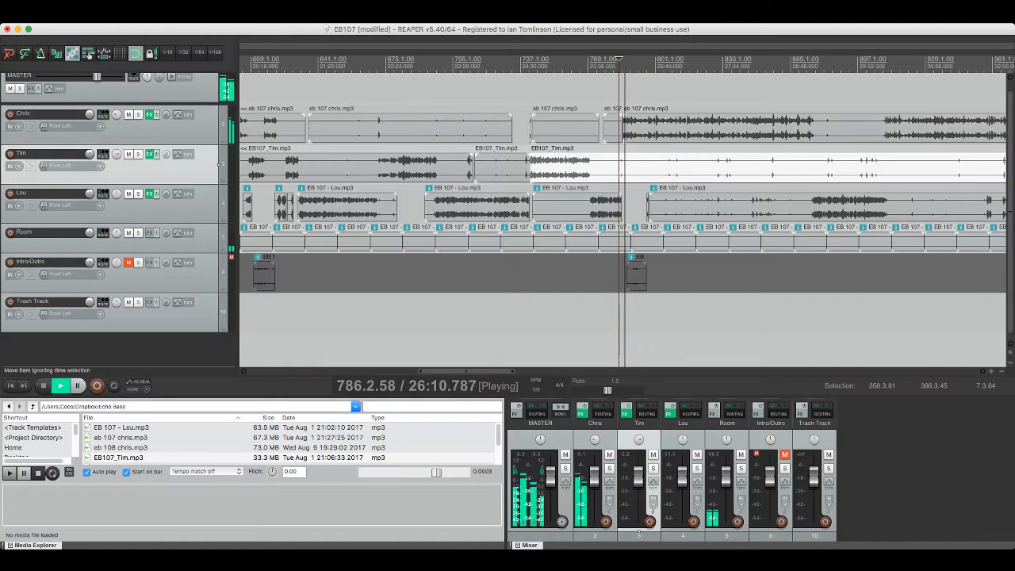
# Step: Save the project and cut the silent section from about 26:49 to 27:32 out of the third voice track
pyautogui.press('=')
pyautogui.press('=')
pyautogui.press('=')
pyautogui.press('=')
pyautogui.press('=')
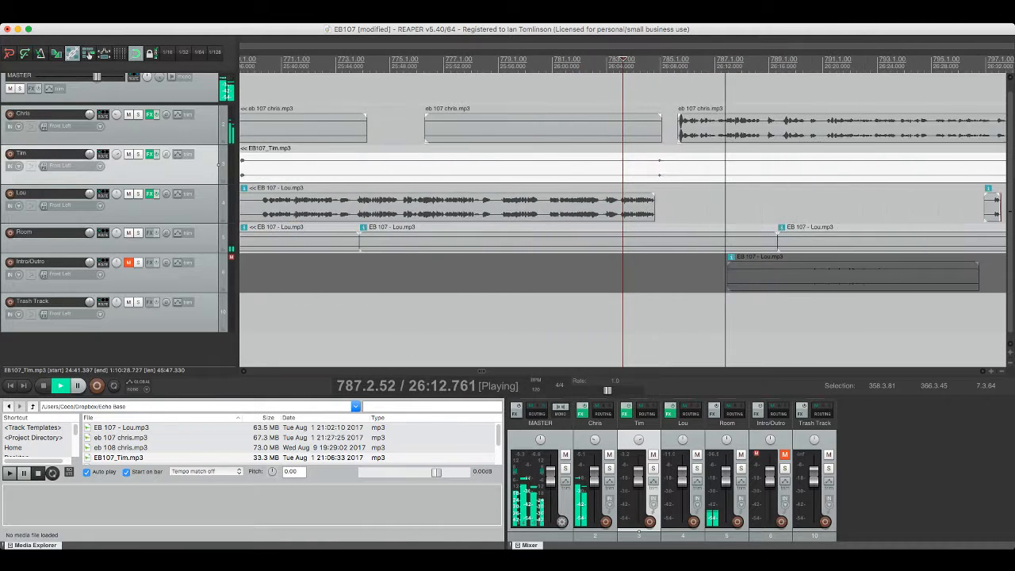
pyautogui.hscroll(5, 697, 202)
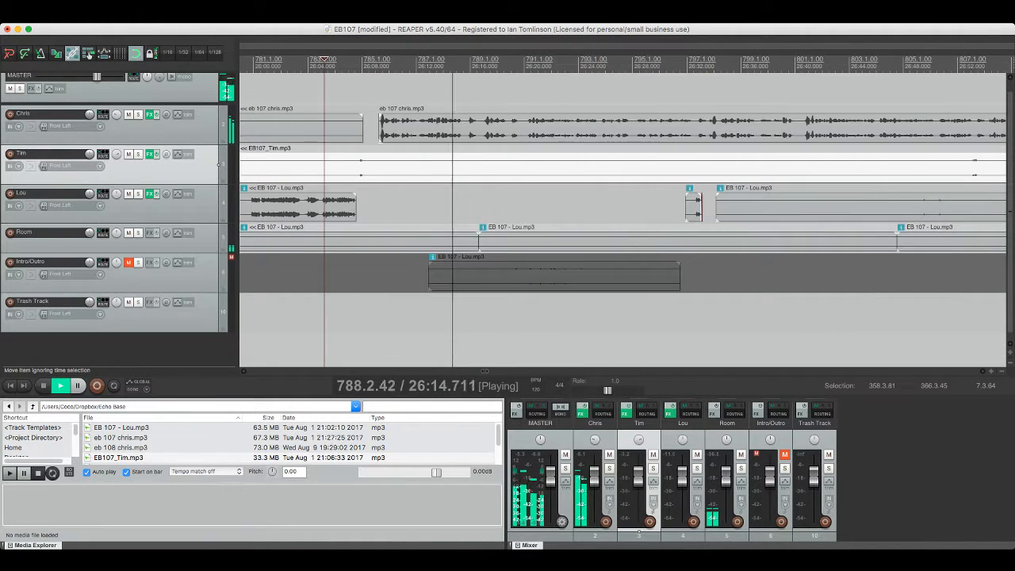
pyautogui.hotkey('ctrl', 'z')
pyautogui.hscroll(5, 698, 202)
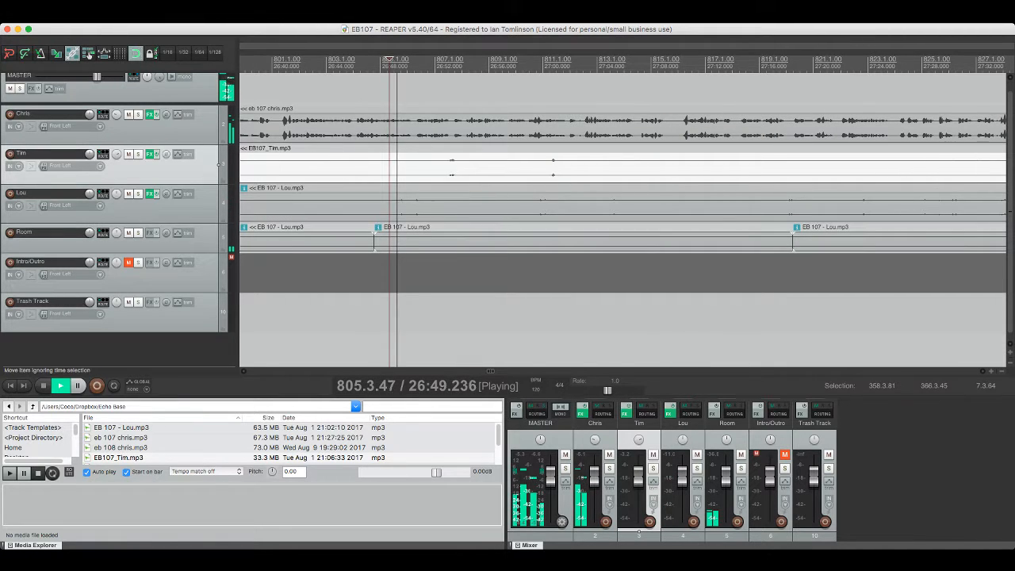
pyautogui.click(219, 204)
pyautogui.press('s')
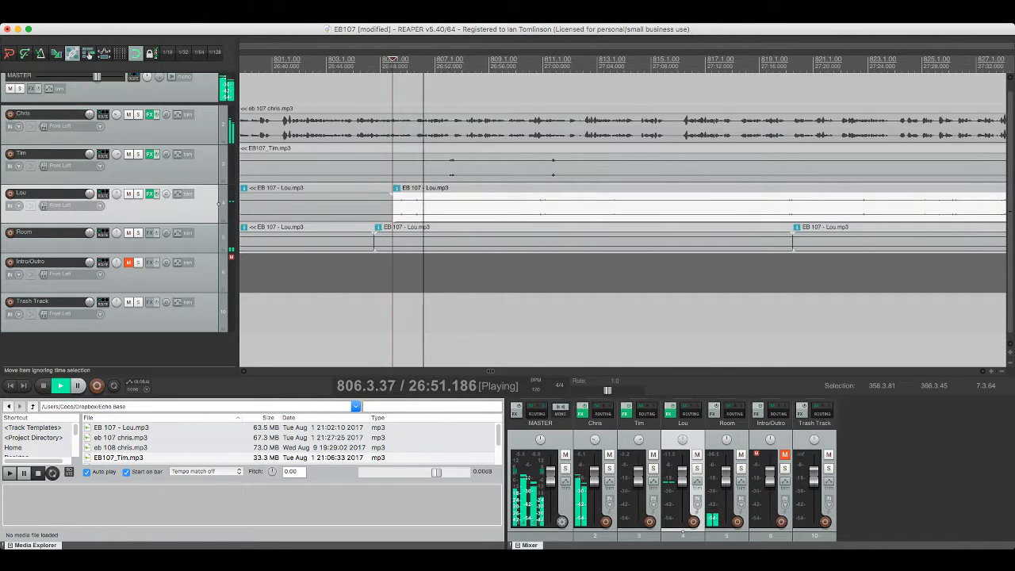
pyautogui.press('Delete')
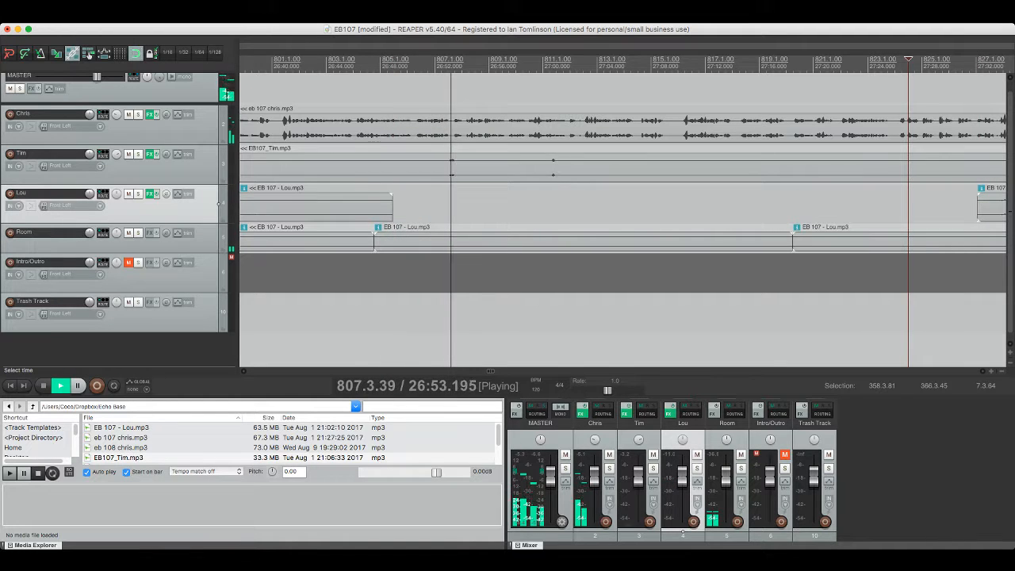
# Step: Play the mix from about 27:00 at the brief sound on the second voice track and save the project
pyautogui.hscroll(3, 622, 214)
pyautogui.click(221, 164)
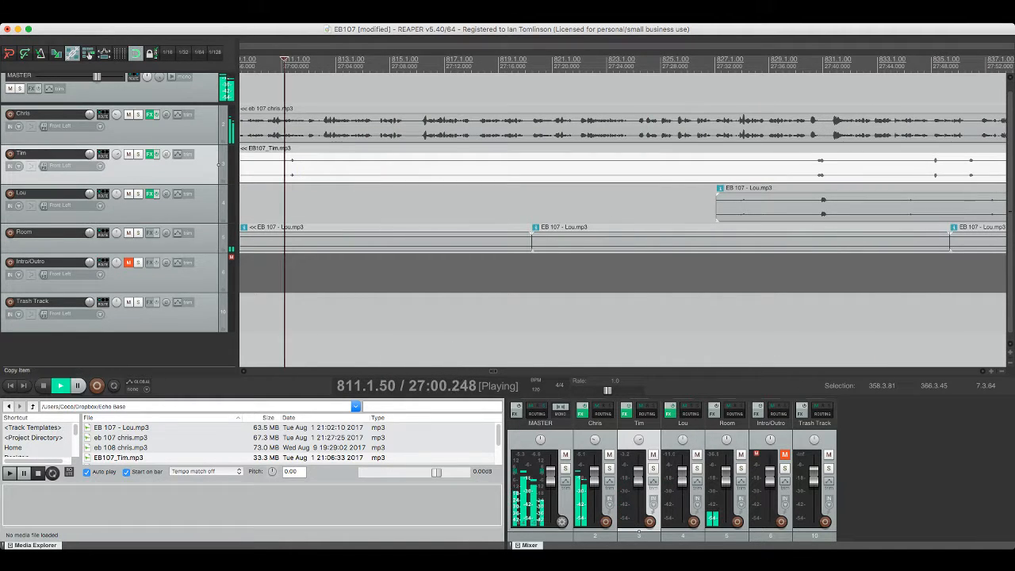
pyautogui.press('super+s')
pyautogui.hscroll(2, 221, 164)
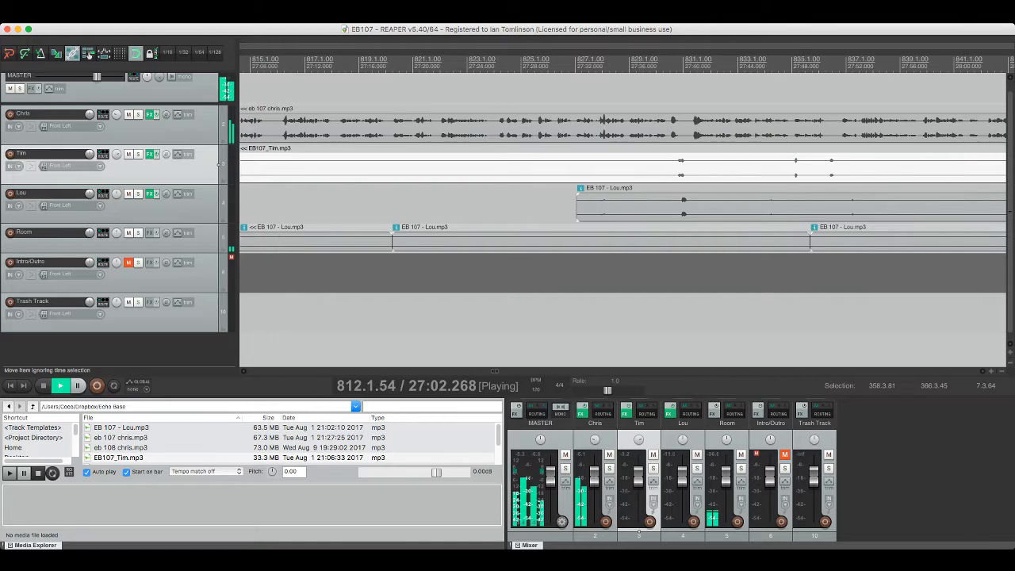
# Step: Trim the start of the third voice track's next clip to about 27:39.6, play across the cut and save the project
pyautogui.click(220, 204)
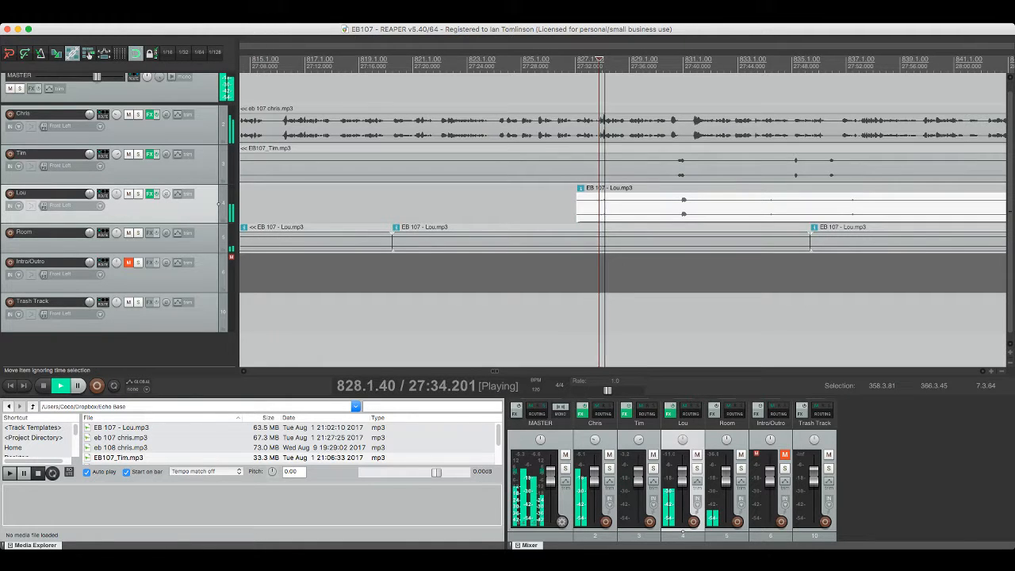
pyautogui.moveTo(576, 205); pyautogui.dragTo(678, 205)
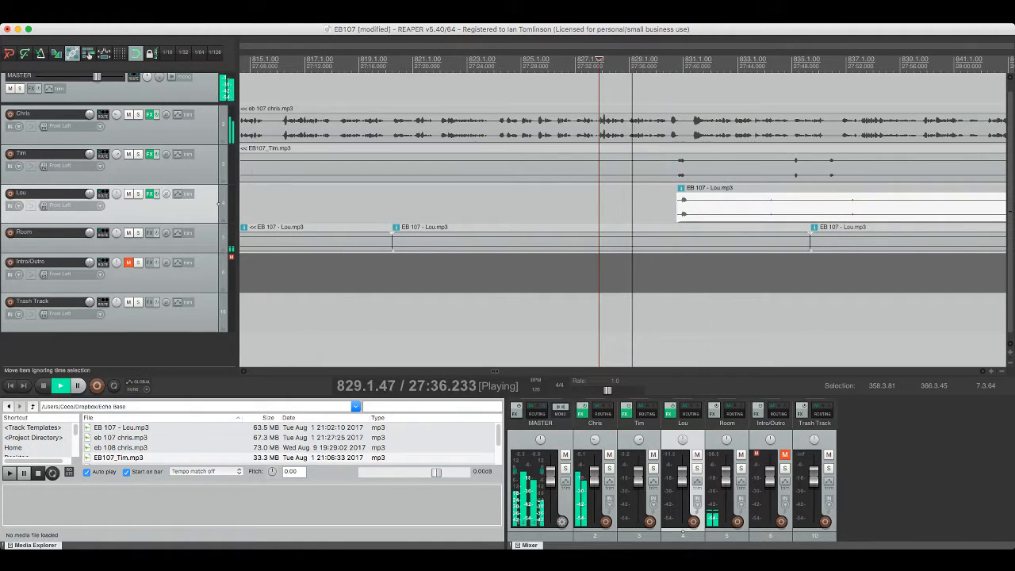
pyautogui.click(664, 166)
pyautogui.press('space')
pyautogui.press('space')
pyautogui.hotkey('ctrl', 's')
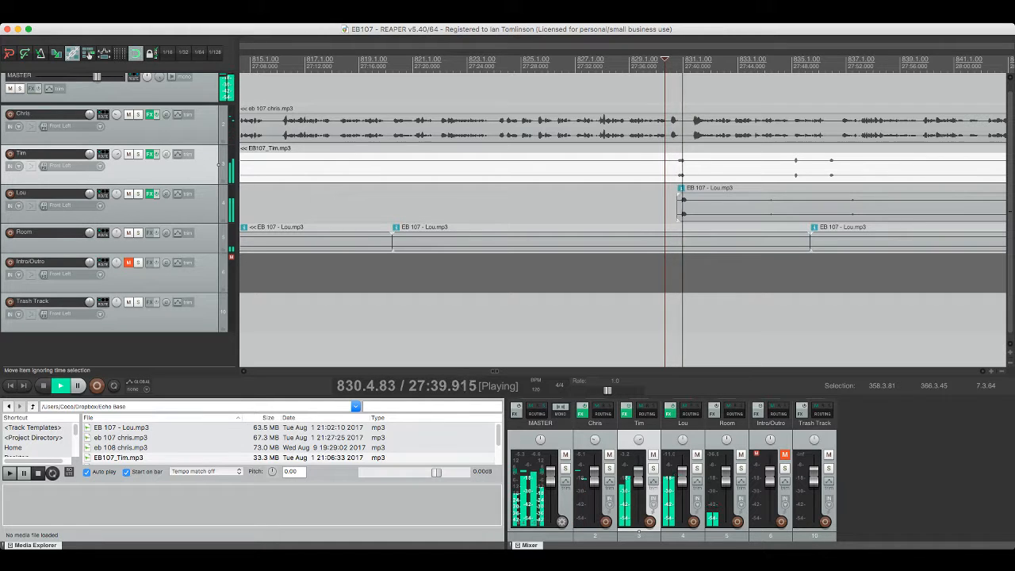
# Step: Split the third voice track's clip at about 27:45.3 and 27:47.6, delete the piece between and save the project
pyautogui.hscroll(2, 622, 214)
pyautogui.click(609, 168)
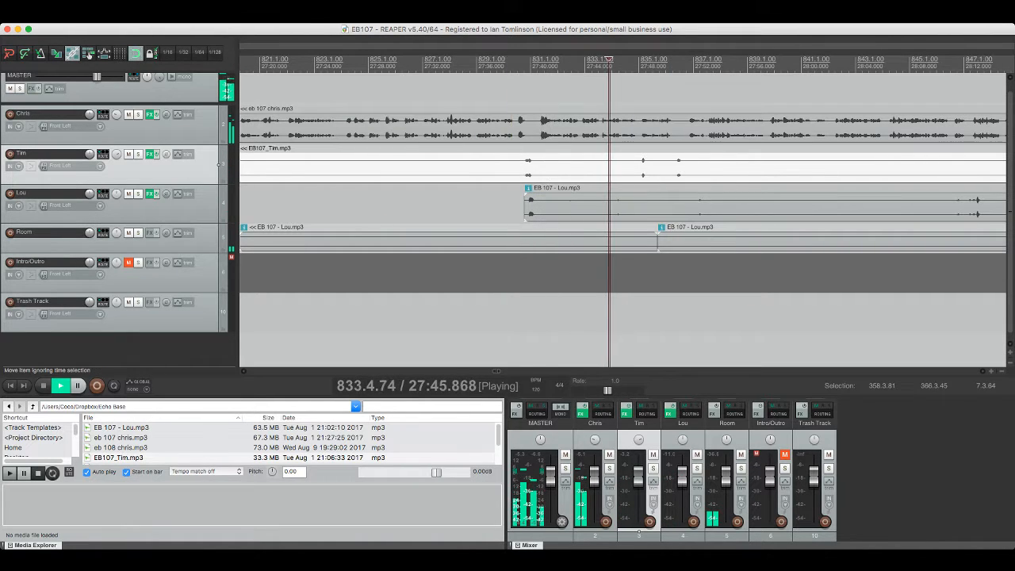
pyautogui.click(602, 204)
pyautogui.press('s')
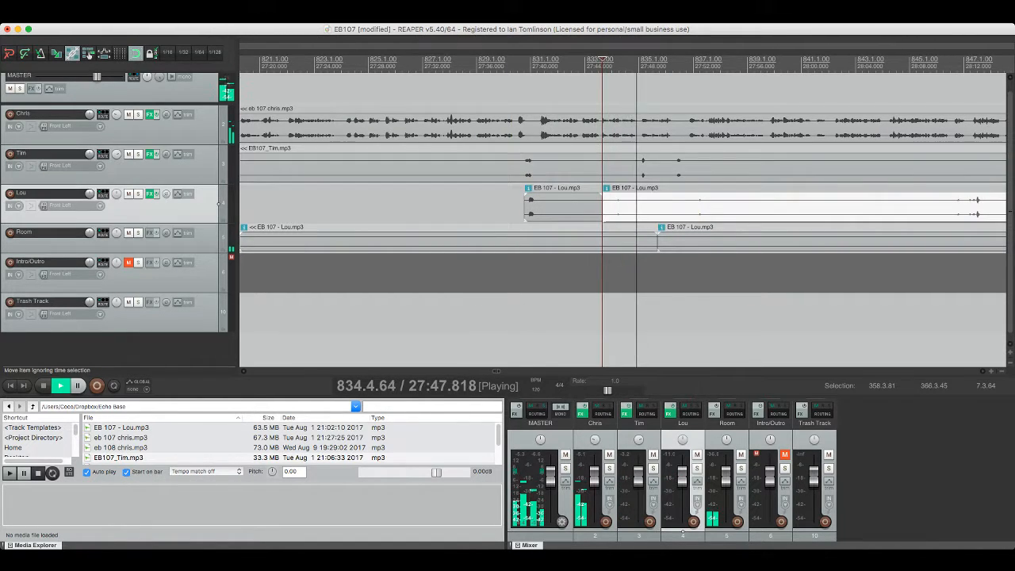
pyautogui.click(634, 204)
pyautogui.press('s')
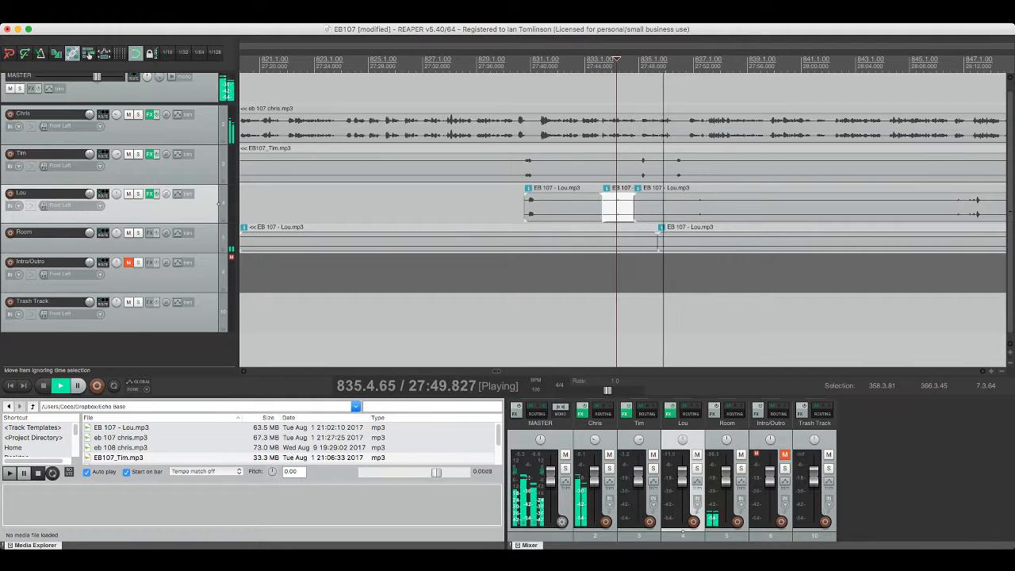
pyautogui.press('Delete')
pyautogui.hotkey('ctrl', 's')
# Step: Trim the start of the third voice track's following clip to about 28:16 and audition it in solo with the track's effects bypassed
pyautogui.hscroll(5, 623, 222)
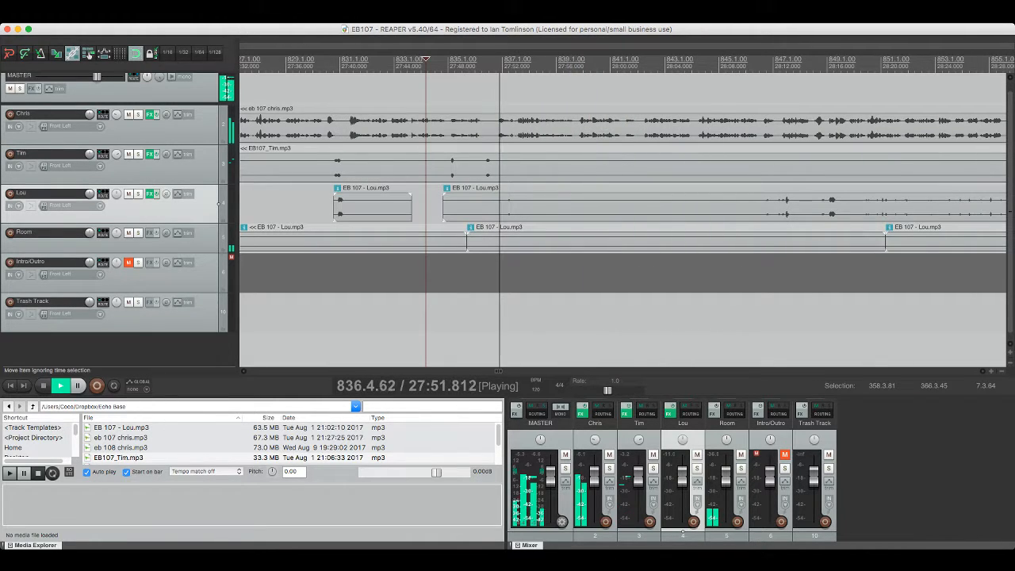
pyautogui.moveTo(443, 204); pyautogui.dragTo(826, 209)
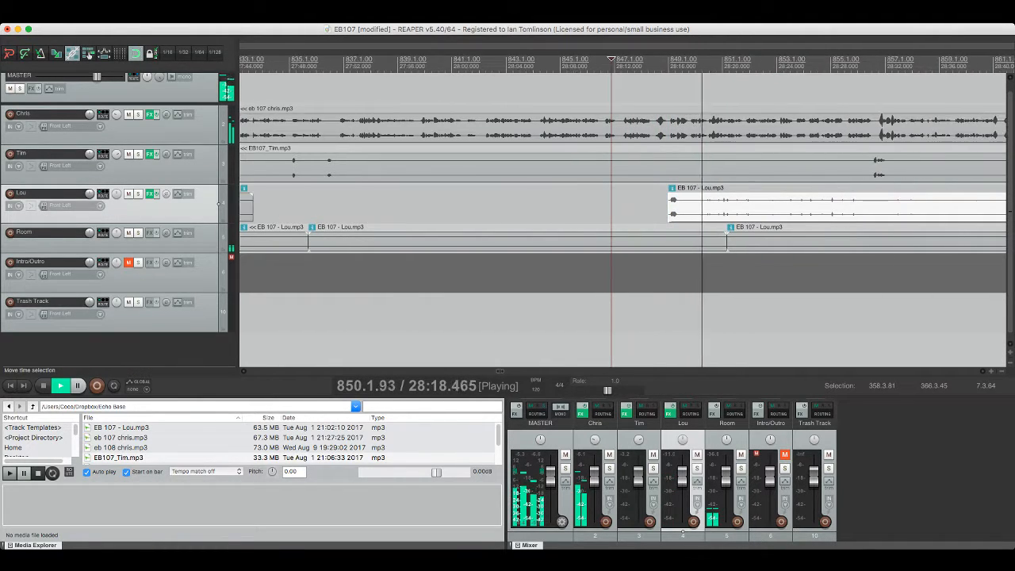
pyautogui.click(537, 61)
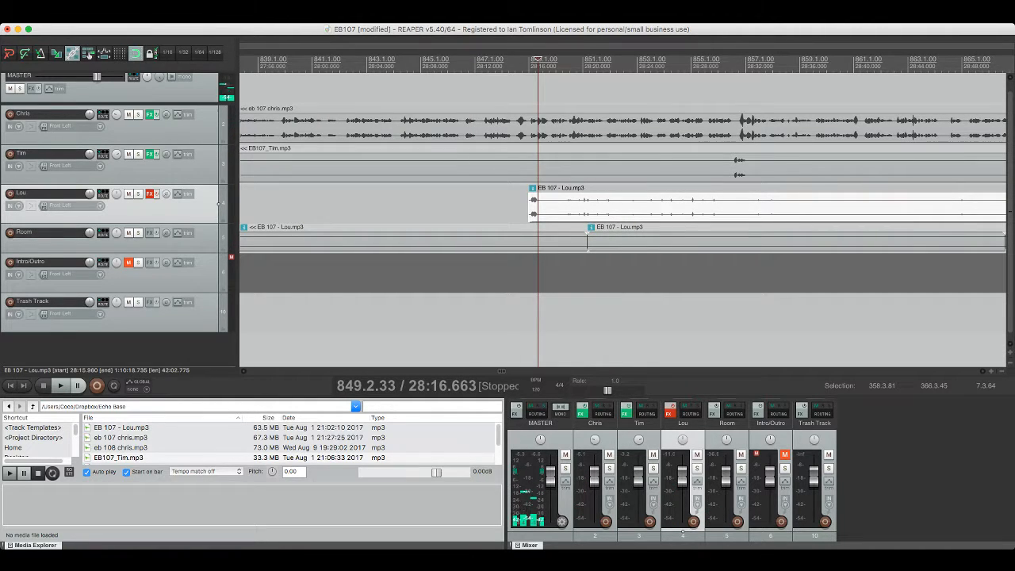
pyautogui.press('space')
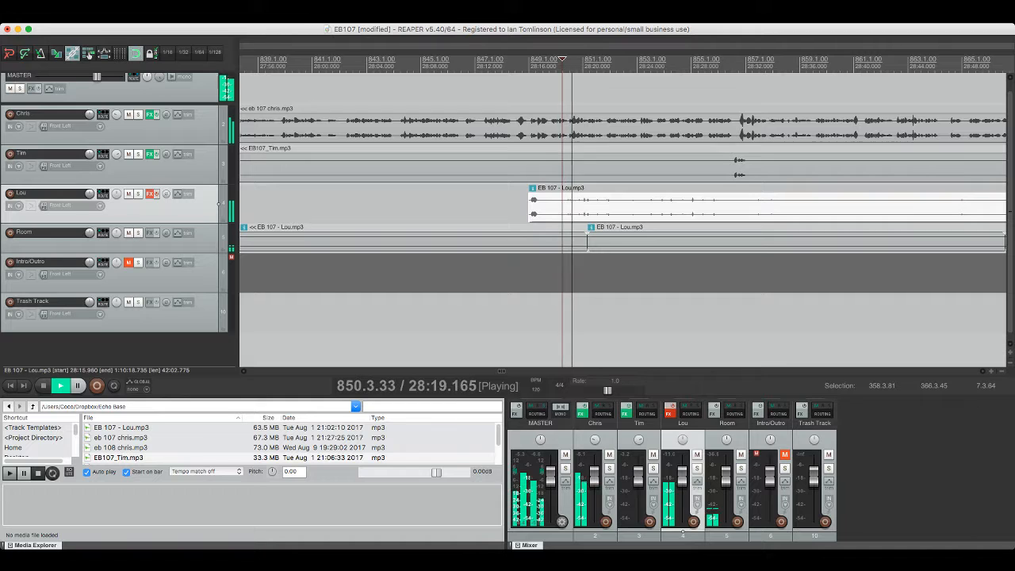
pyautogui.press('F6')
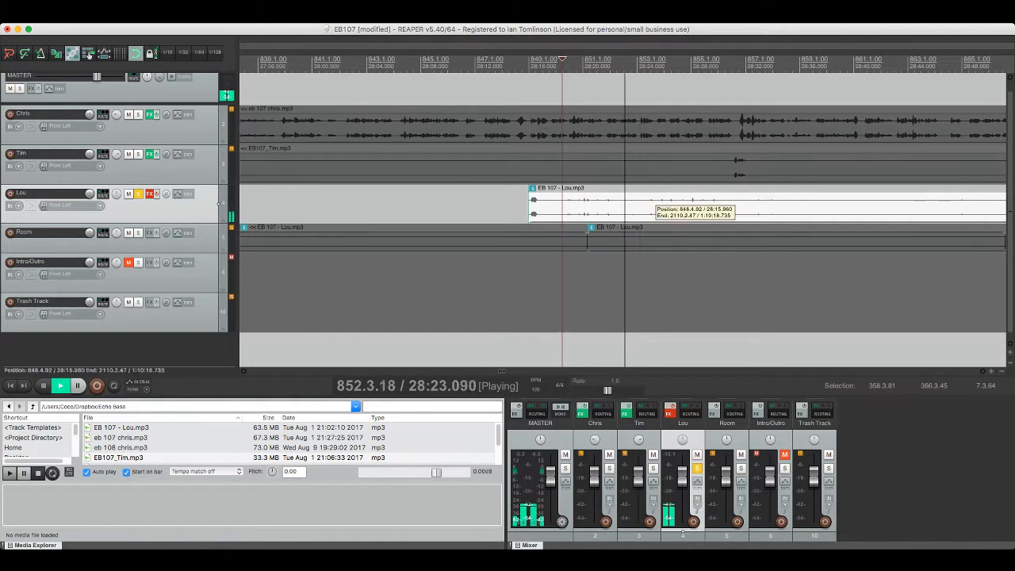
pyautogui.press('super+s')
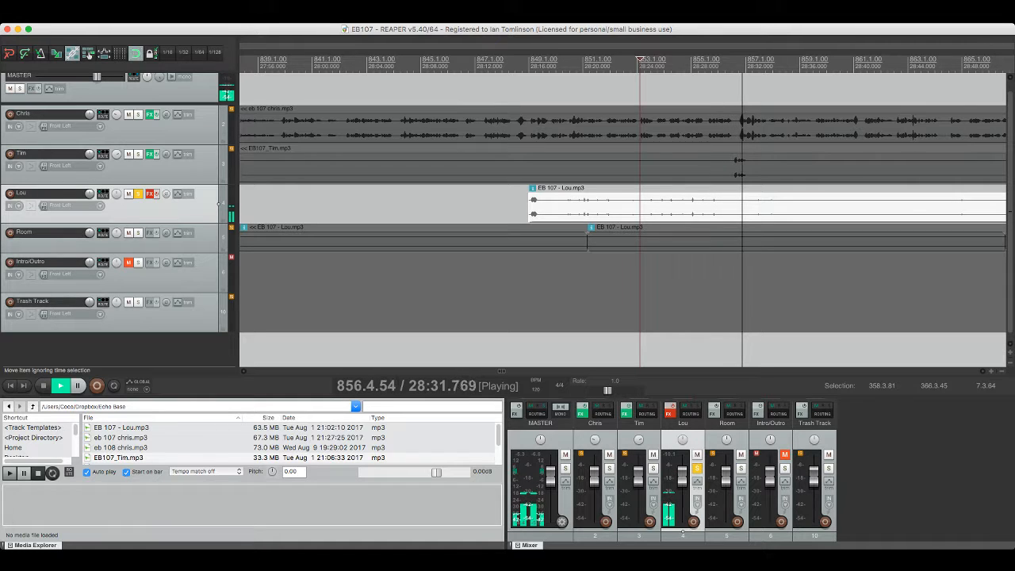
# Step: Split out the third voice track's section from about 28:17 to 28:35, move it to the muted Intro/Outro track and save the project
pyautogui.press('space')
pyautogui.press('s')
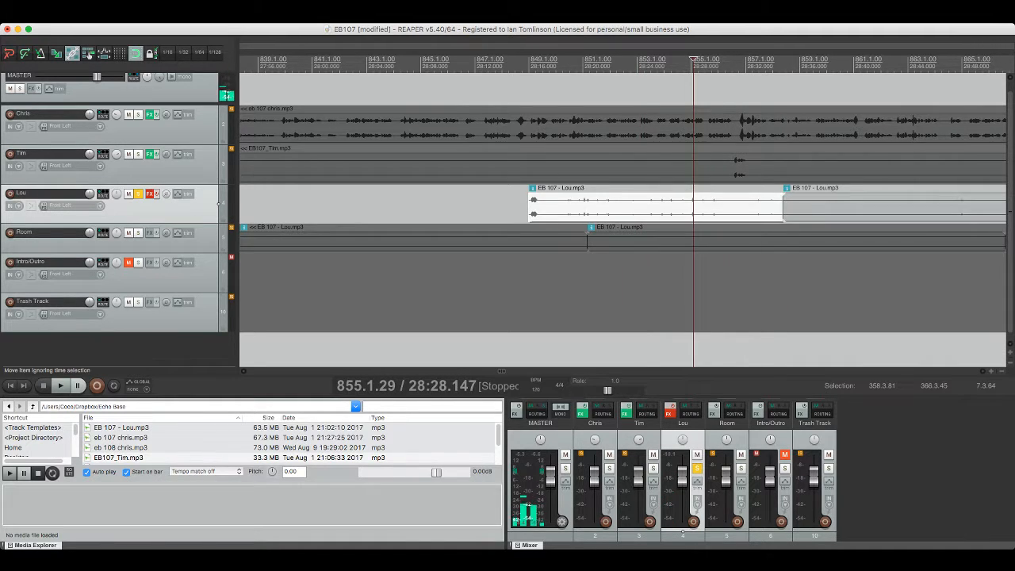
pyautogui.moveTo(583, 205); pyautogui.dragTo(582, 277)
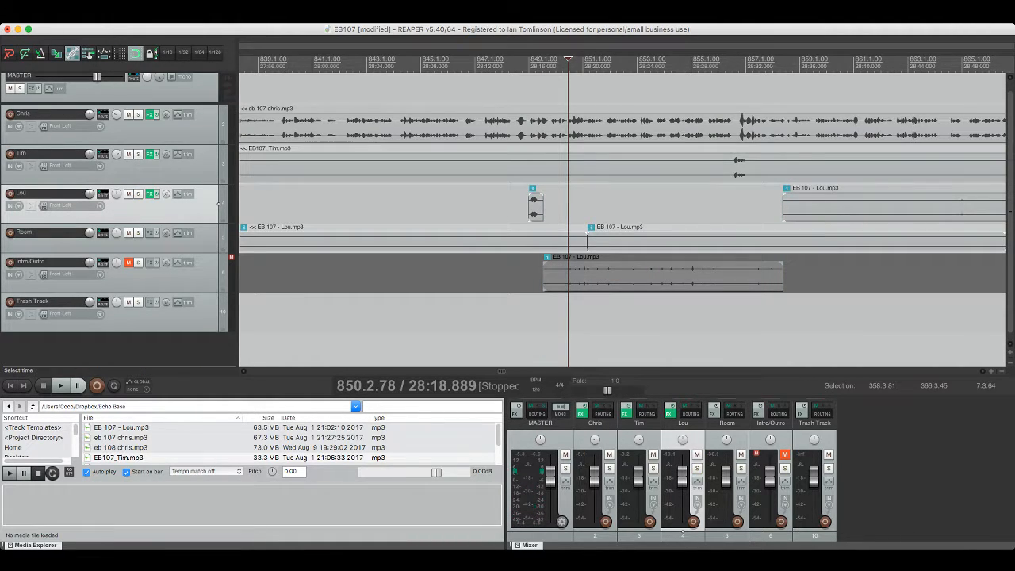
pyautogui.press('space')
pyautogui.press('super+s')
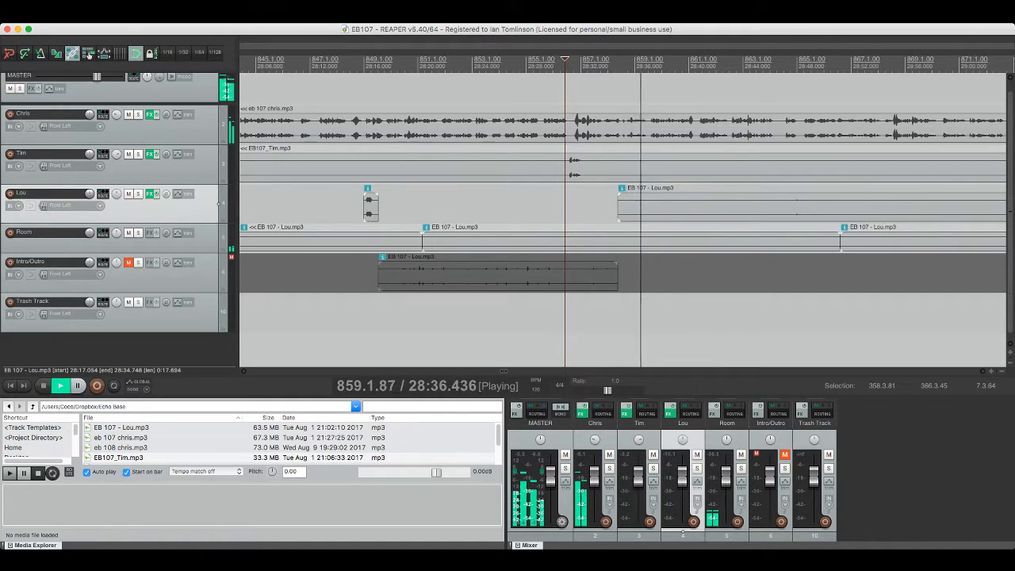
# Step: Trim the start of the third voice track's next clip to about 29:09, where speech begins, and save the project
pyautogui.click(646, 204)
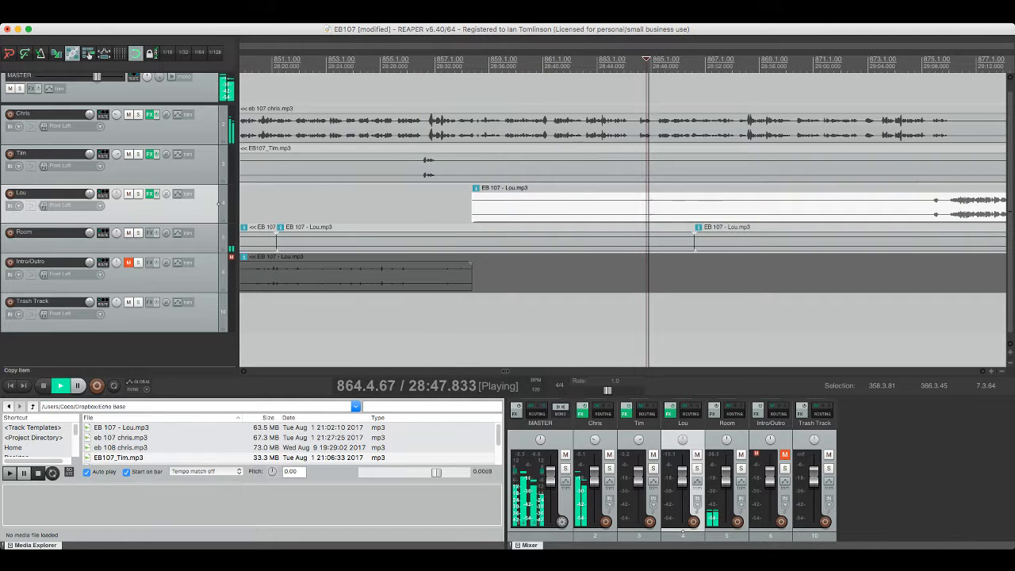
pyautogui.press('super+s')
pyautogui.moveTo(472, 208); pyautogui.dragTo(930, 208)
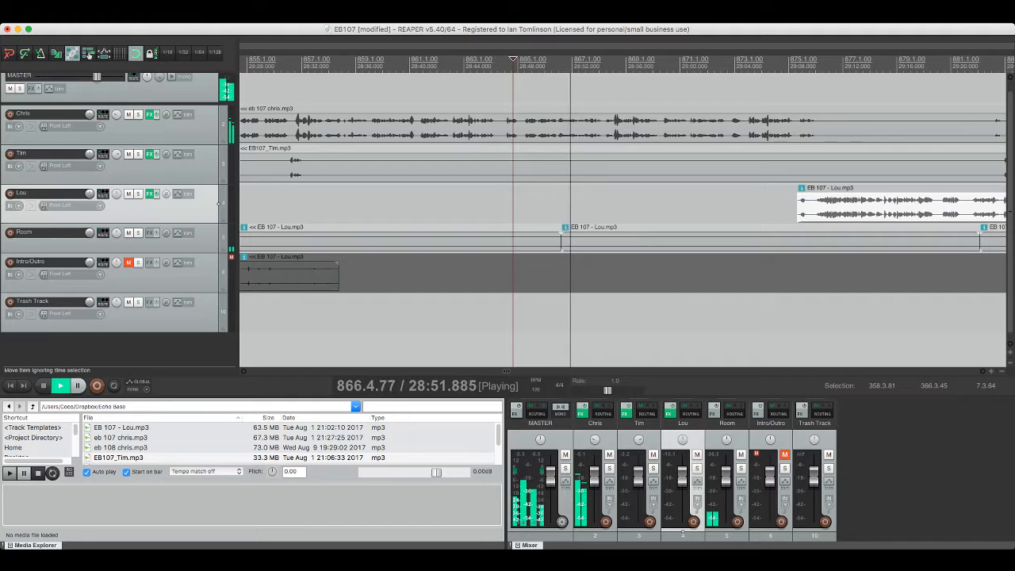
pyautogui.click(809, 162)
pyautogui.press('super+s')
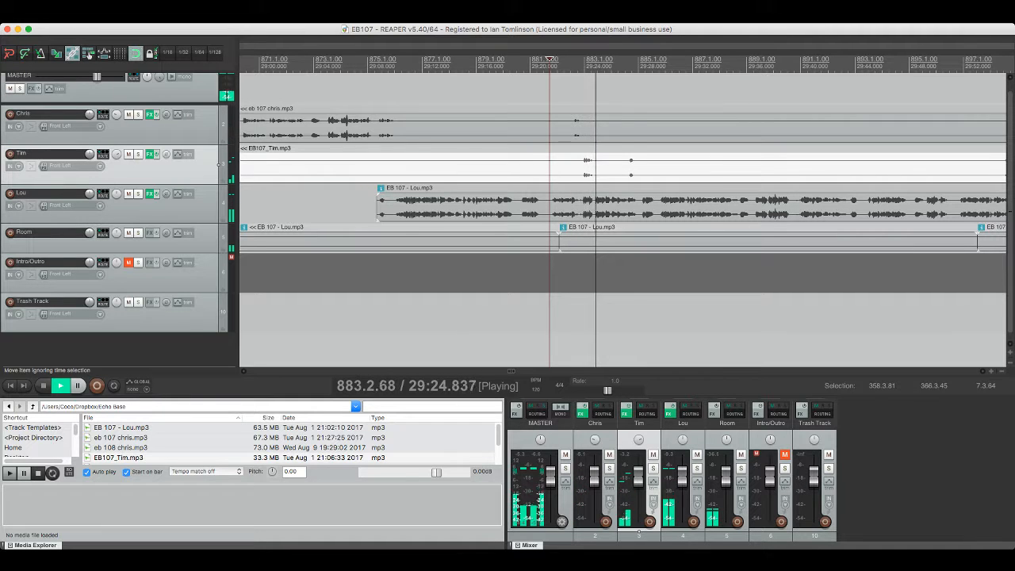
# Step: Play the mix around 29:27 to check the brief sound on the second voice track
pyautogui.click(631, 170)
pyautogui.press('space')
pyautogui.hscroll(5, 624, 163)
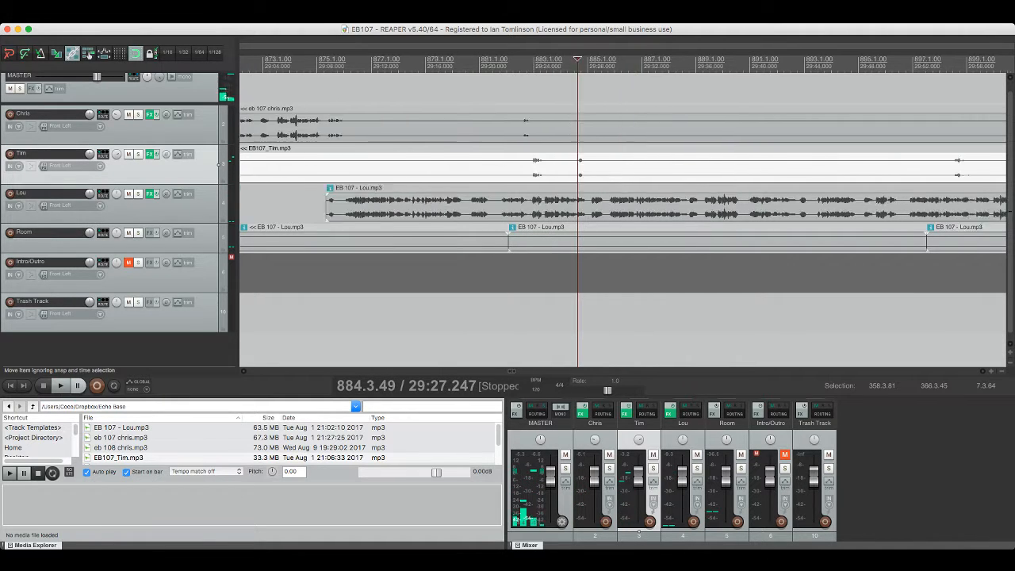
pyautogui.click(624, 163)
pyautogui.press('space')
# Step: Split the second voice track's clip at about 29:55.7 and 29:57.5 and delete the piece between
pyautogui.hscroll(1, 624, 163)
pyautogui.hscroll(3, 622, 214)
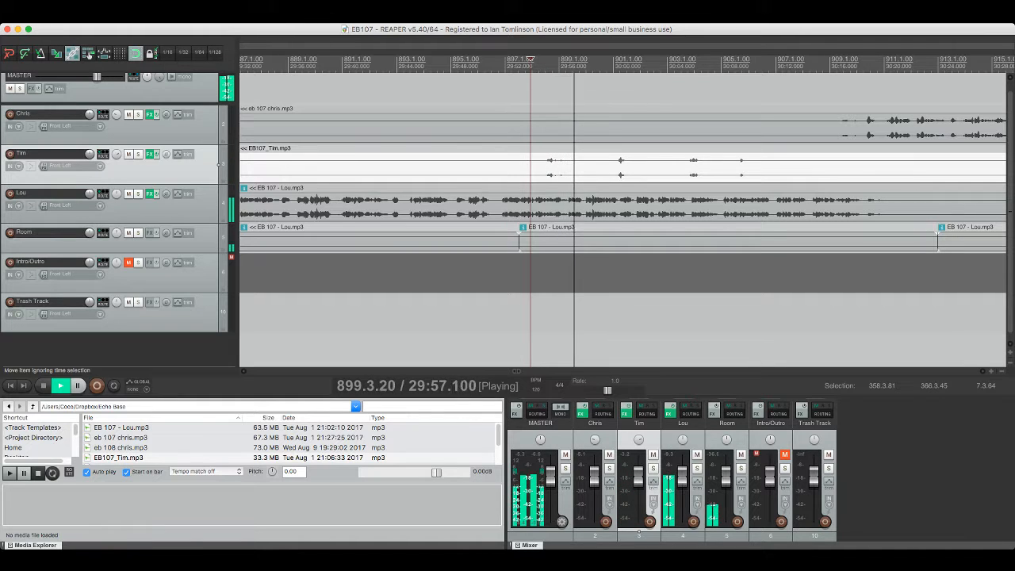
pyautogui.click(554, 165)
pyautogui.press('s')
pyautogui.click(579, 165)
pyautogui.press('s')
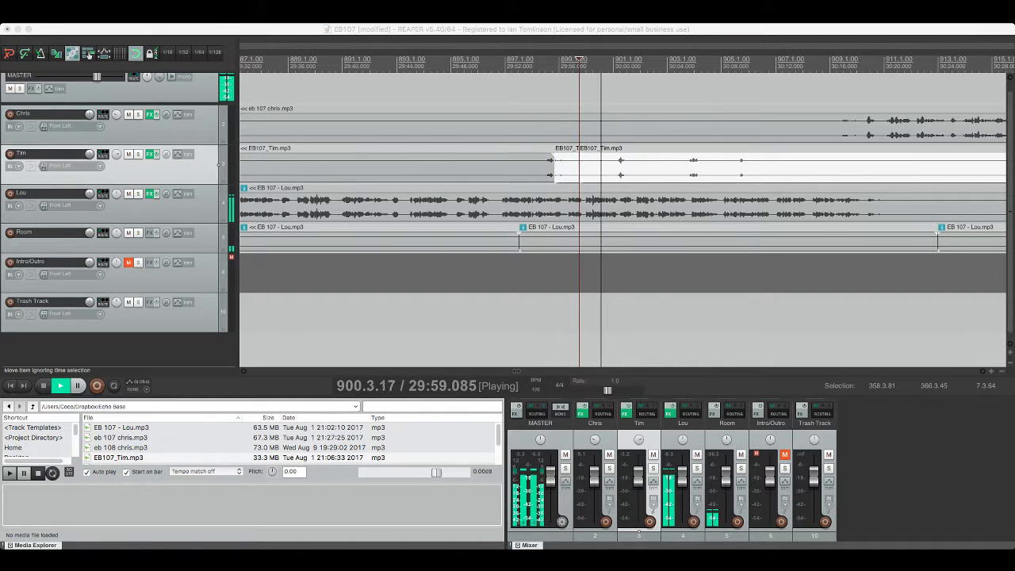
pyautogui.press('space')
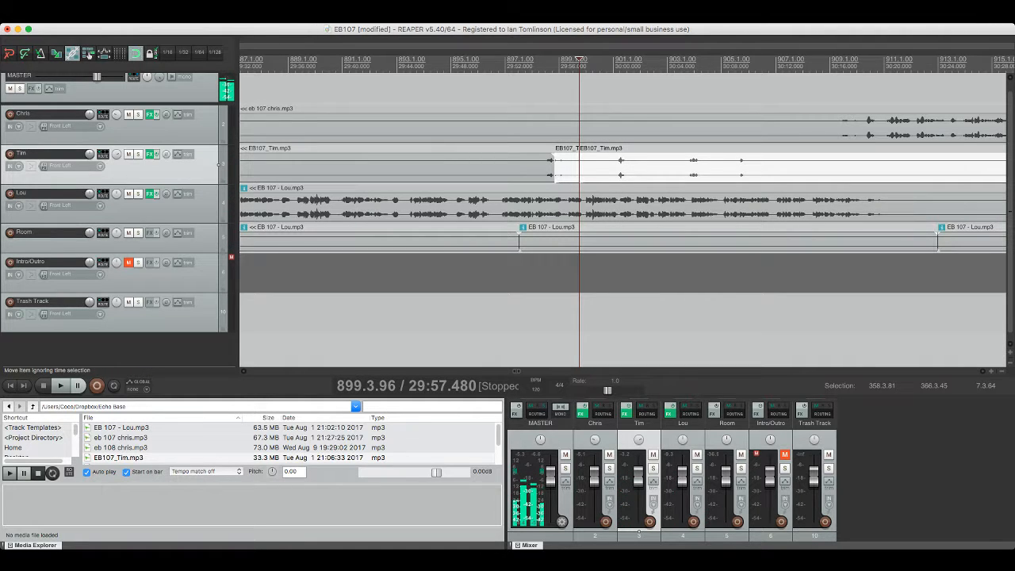
pyautogui.click(532, 127)
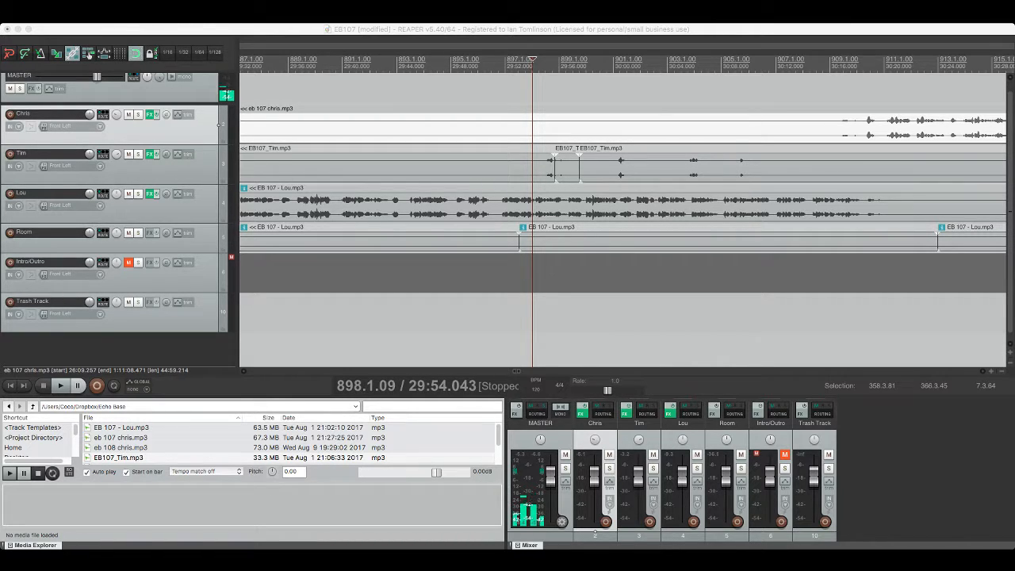
pyautogui.press('super+Tab')
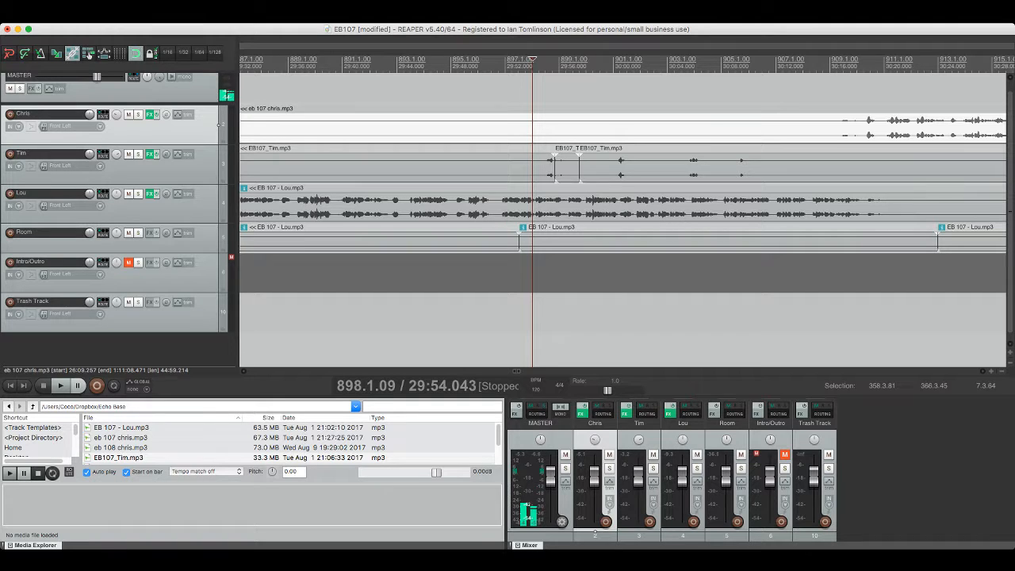
pyautogui.click(570, 168)
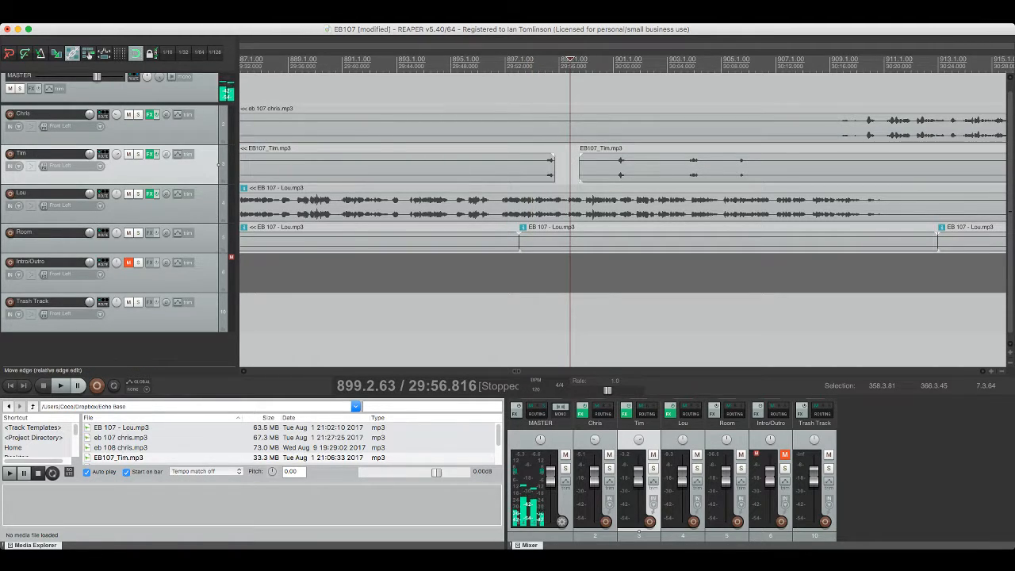
# Step: Trim the start of the second voice track's following clip to about 29:59.8 and play the mix from about 29:55
pyautogui.moveTo(580, 162); pyautogui.dragTo(611, 162)
pyautogui.click(545, 167)
pyautogui.press('space')
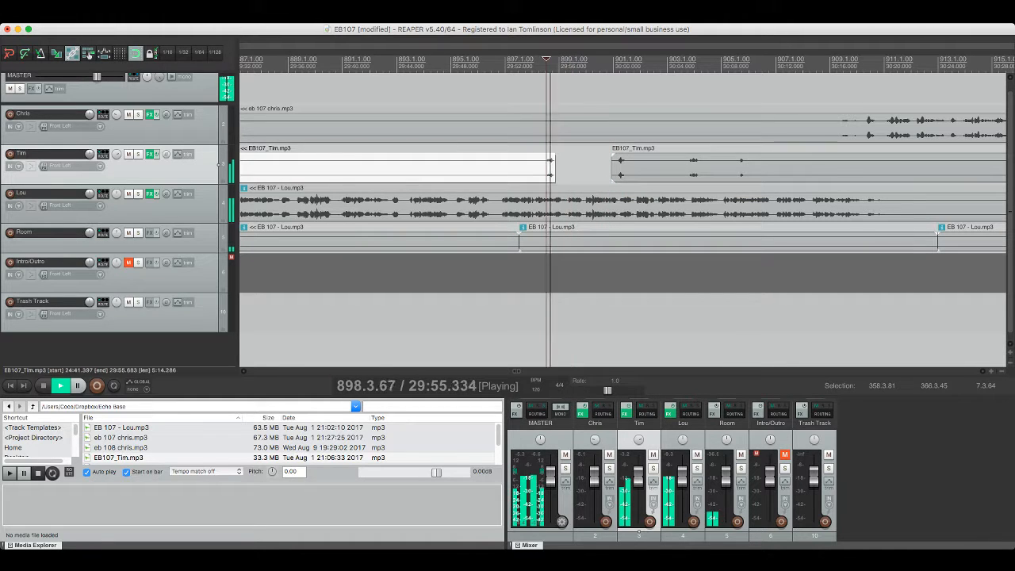
# Step: Audition the second voice track's brief sound at about 30:00, just after the trimmed clip start
pyautogui.hscroll(4, 555, 168)
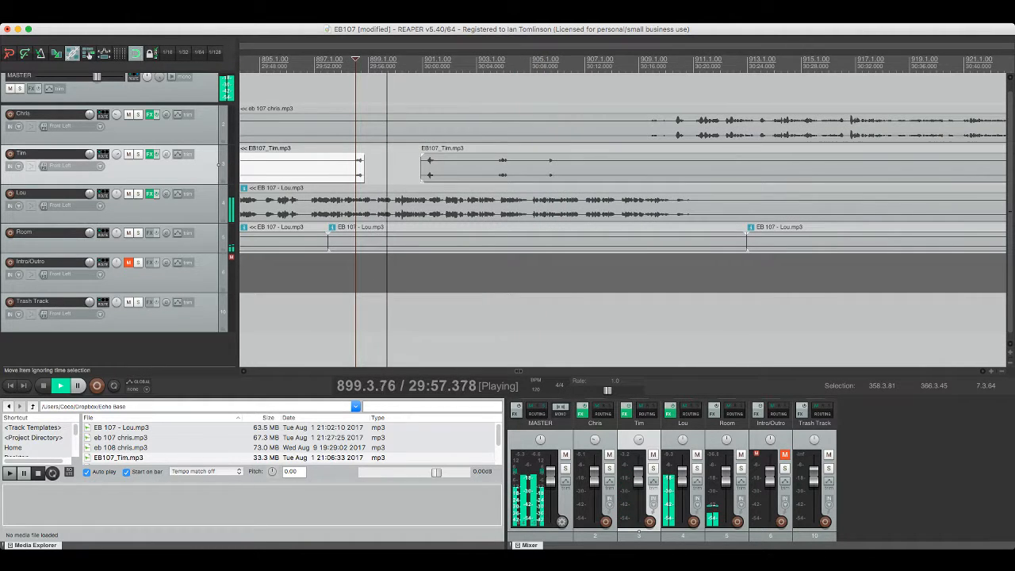
pyautogui.press('space')
pyautogui.click(429, 168)
pyautogui.press('space')
pyautogui.press('space')
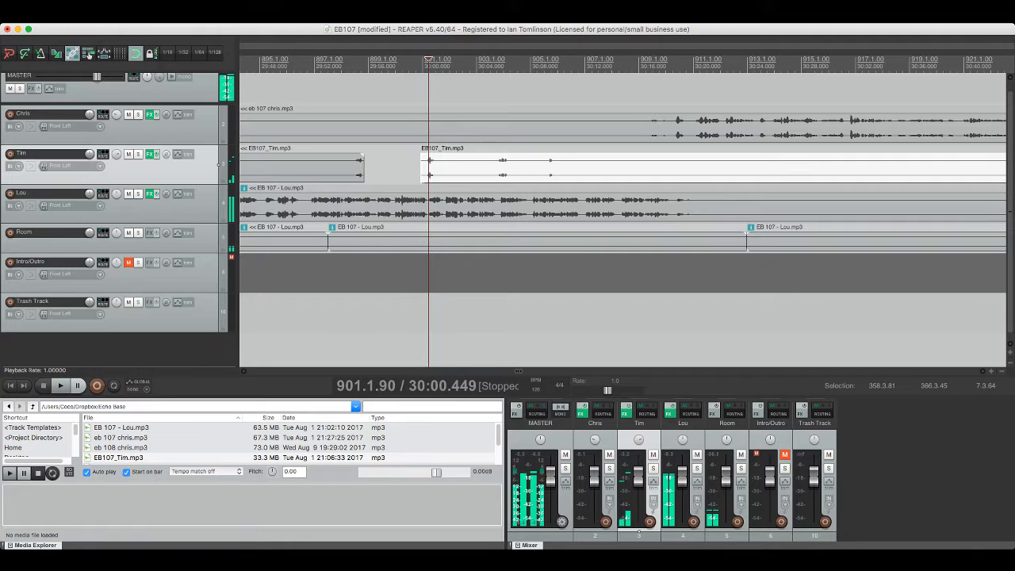
# Step: Set the playback rate to 1.6 and play the mix from about 30:03
pyautogui.moveTo(607, 390); pyautogui.dragTo(612, 390)
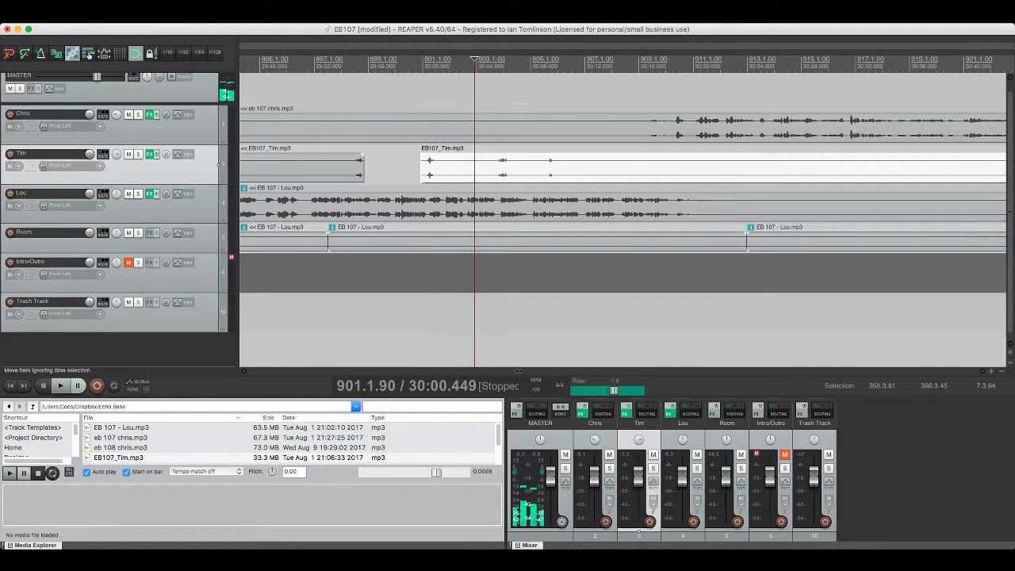
pyautogui.press('space')
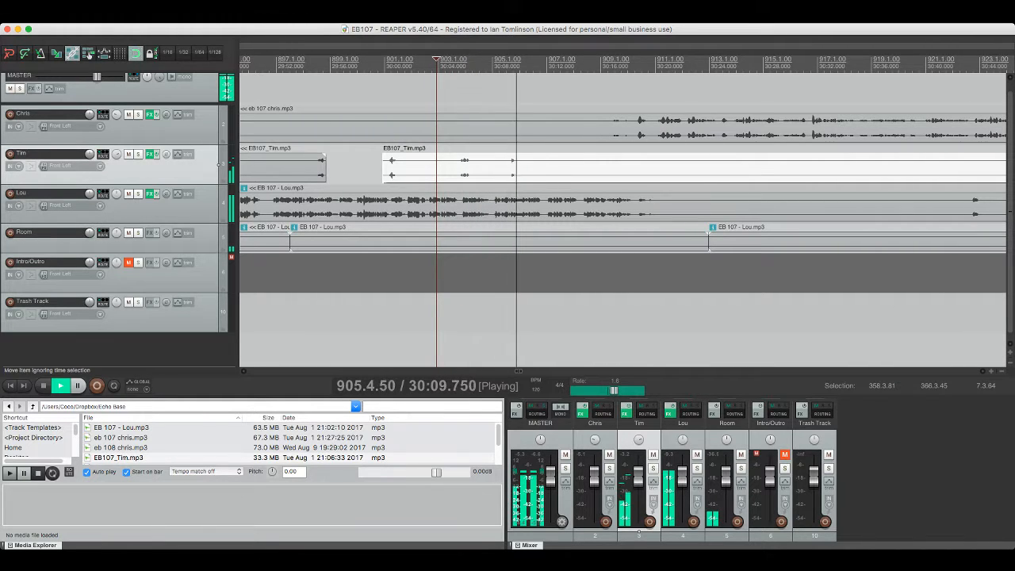
# Step: Split the second voice track's clip at about 30:08.8 and 30:10.6 and delete the piece between
pyautogui.click(502, 162)
pyautogui.press('s')
pyautogui.click(527, 160)
pyautogui.press('s')
pyautogui.click(514, 162)
pyautogui.press('Delete')
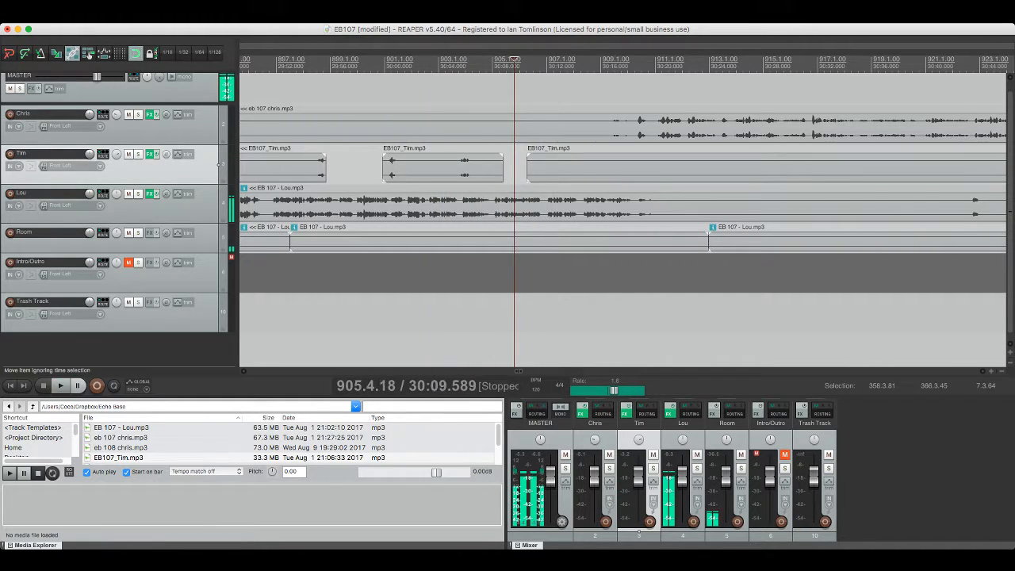
# Step: Save the project and play the mix from about 30:16 to check the quiet sound on the first voice track
pyautogui.click(608, 128)
pyautogui.press('space')
pyautogui.press('super+s')
pyautogui.hscroll(2, 607, 128)
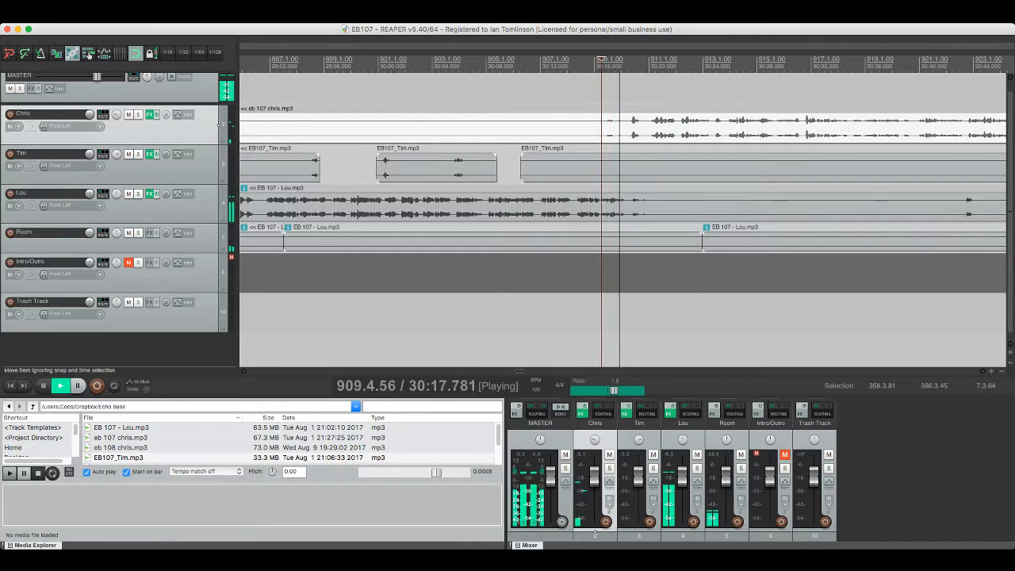
pyautogui.press('space')
pyautogui.click(494, 119)
pyautogui.press('space')
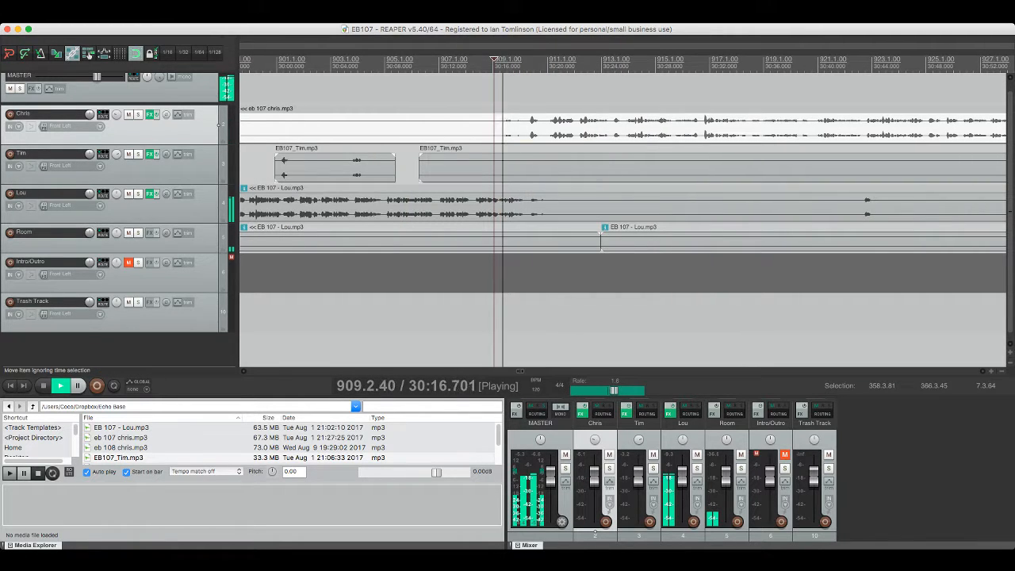
pyautogui.press('space')
# Step: Delete the first voice track's piece between about 30:17.7 and 30:18.3 and split its preceding clip at about 30:16.6
pyautogui.click(516, 128)
pyautogui.press('s')
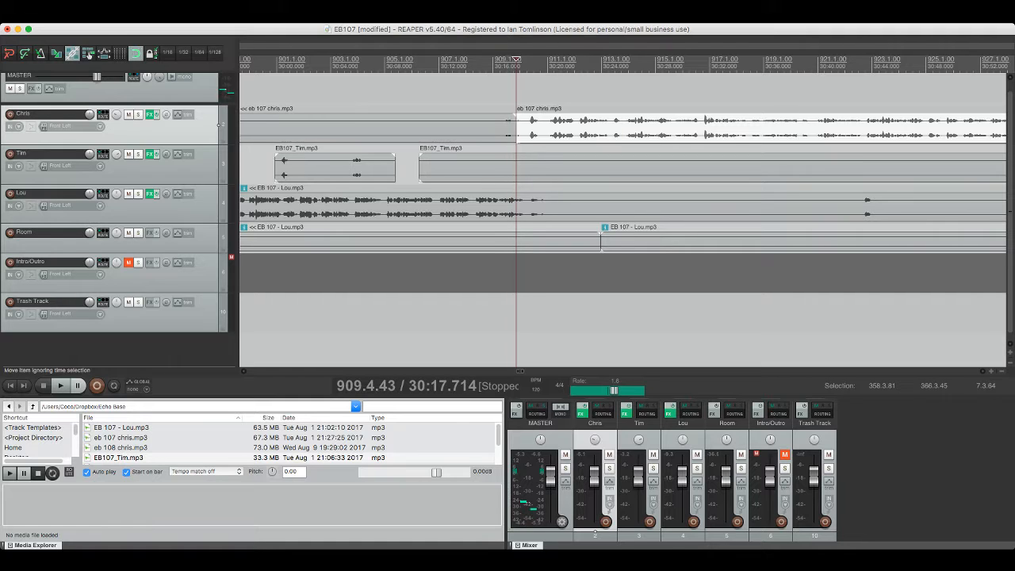
pyautogui.click(524, 128)
pyautogui.press('s')
pyautogui.click(519, 128)
pyautogui.press('Delete')
pyautogui.click(502, 128)
pyautogui.press('s')
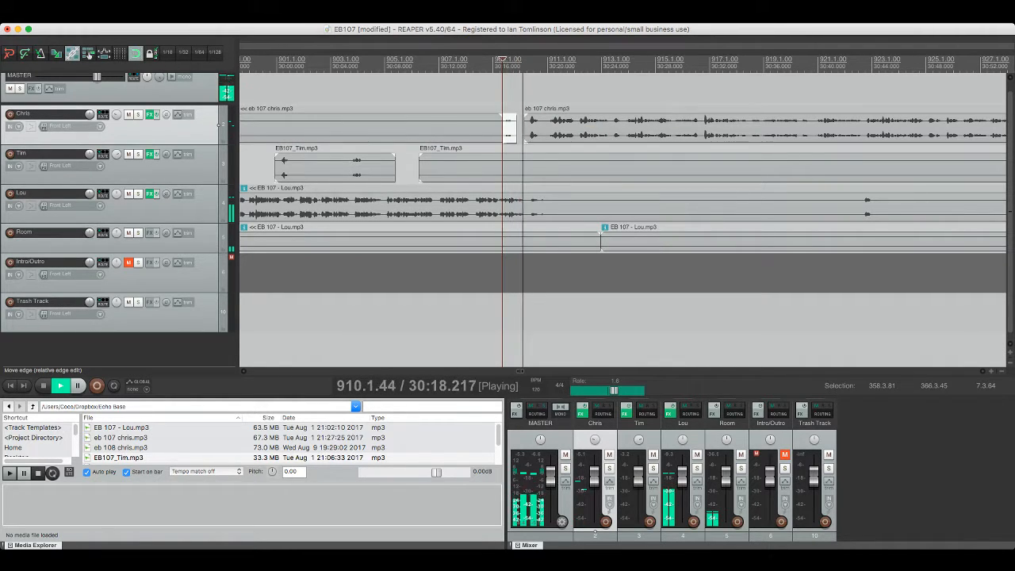
# Step: Split the third voice track's clip at about 30:18.7 and 30:20.2 and delete the piece between
pyautogui.click(530, 206)
pyautogui.press('s')
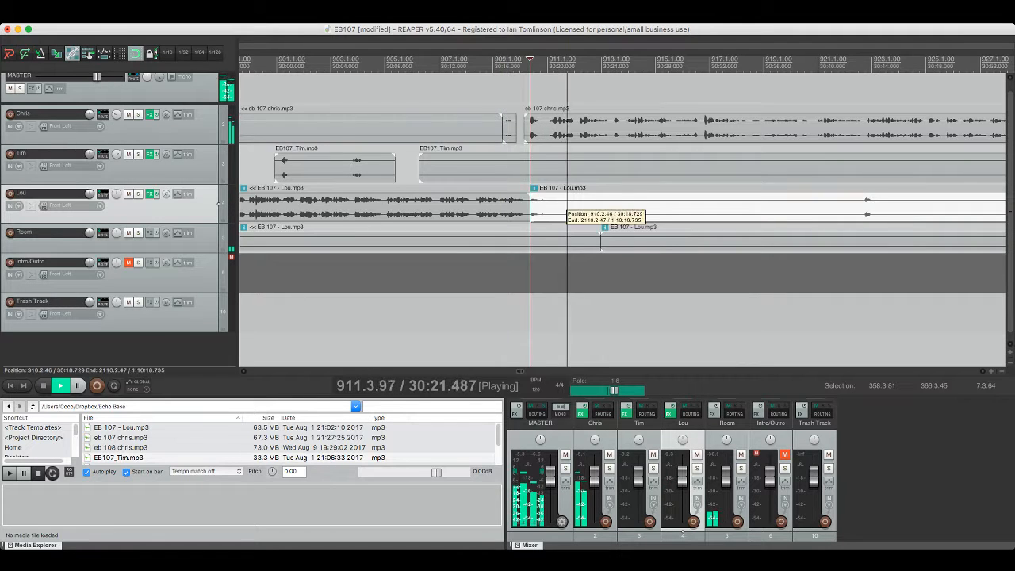
pyautogui.click(551, 204)
pyautogui.press('s')
pyautogui.click(540, 204)
pyautogui.press('Delete')
pyautogui.hscroll(1, 540, 205)
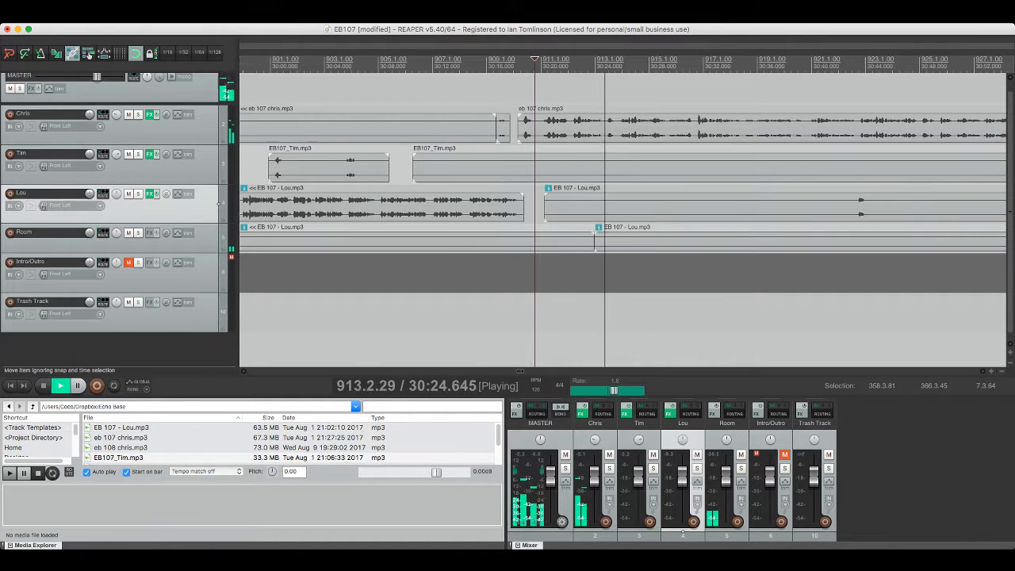
# Step: Split the third voice track's clip at about 30:56 and 31:30.7 and delete the piece between
pyautogui.hscroll(5, 623, 214)
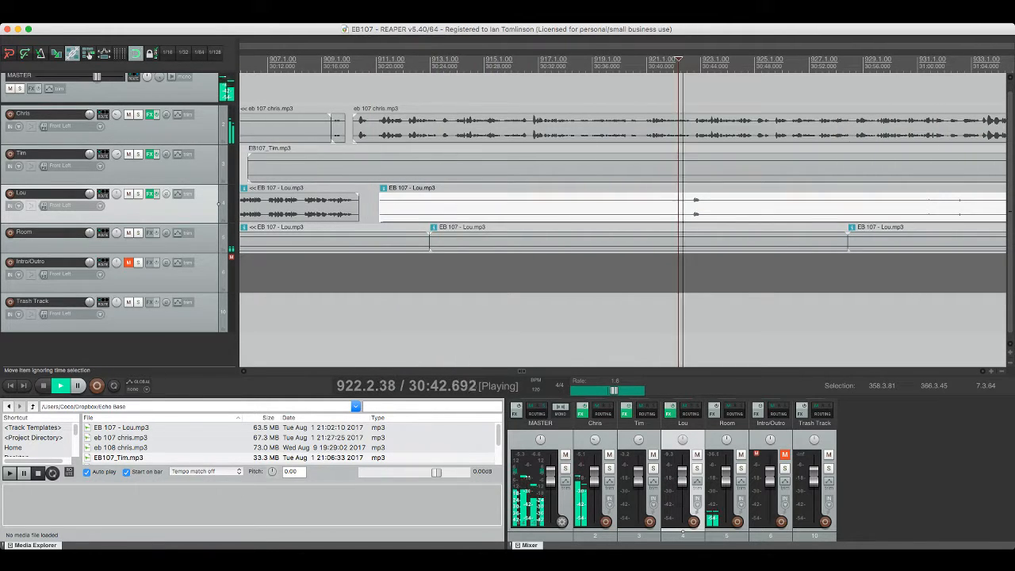
pyautogui.hscroll(1, 623, 214)
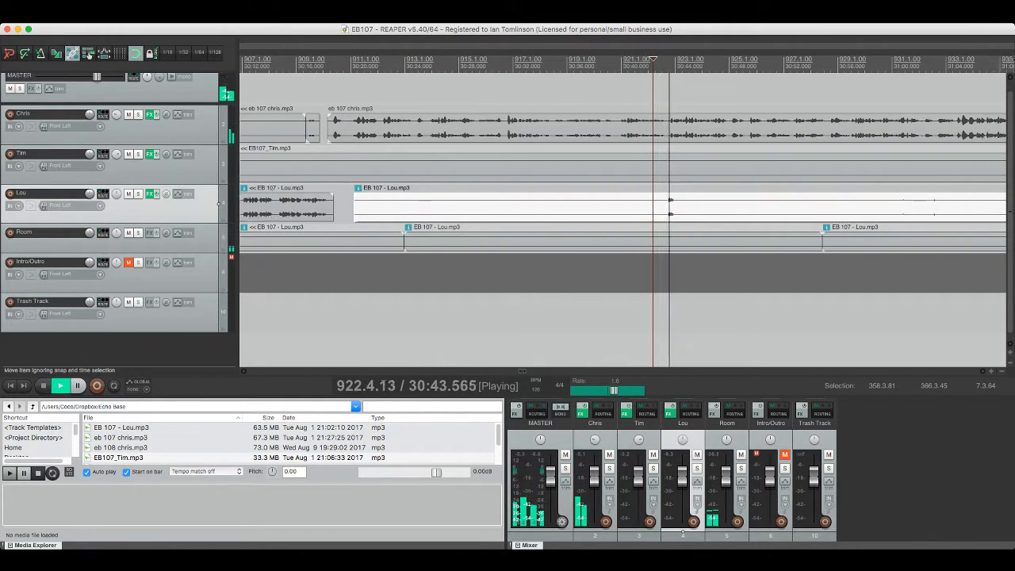
pyautogui.hscroll(5, 623, 208)
pyautogui.hscroll(-1, 623, 208)
pyautogui.click(485, 206)
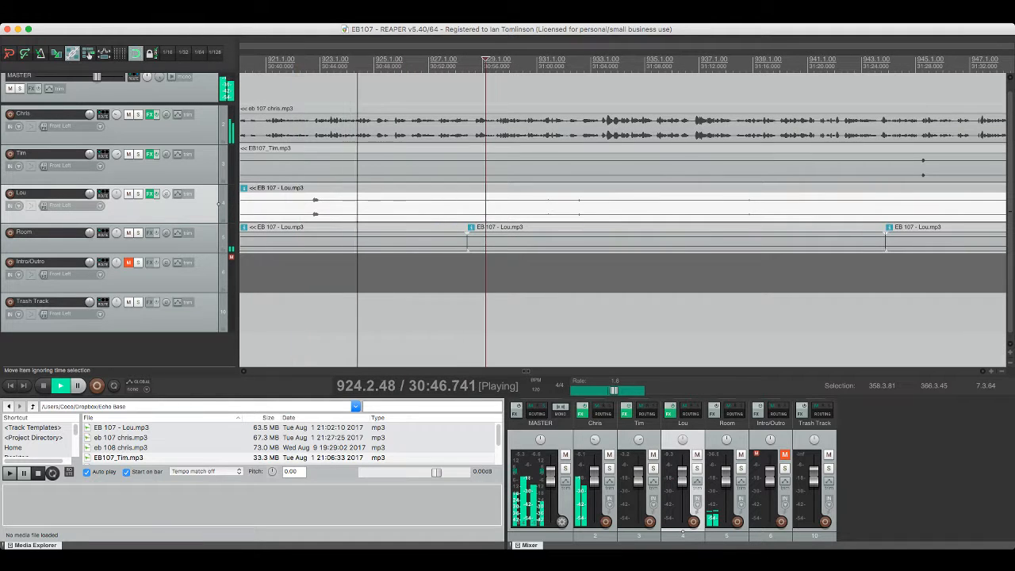
pyautogui.press('s')
pyautogui.click(953, 207)
pyautogui.press('s')
pyautogui.click(797, 208)
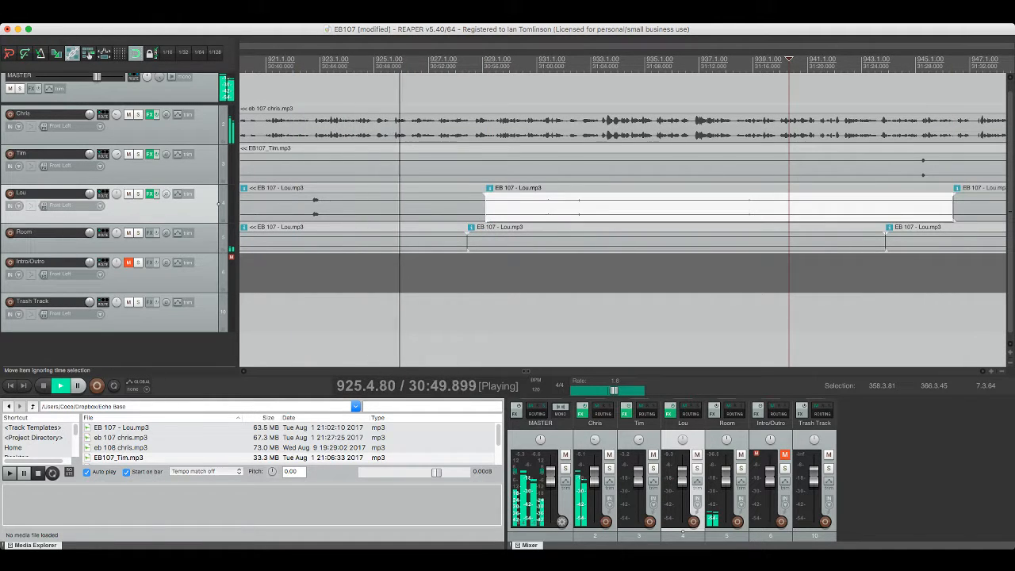
pyautogui.press('Delete')
# Step: Save the project and audition the second voice track's brief sound at about 31:28, soloing the track for the check
pyautogui.hscroll(4, 789, 208)
pyautogui.click(612, 165)
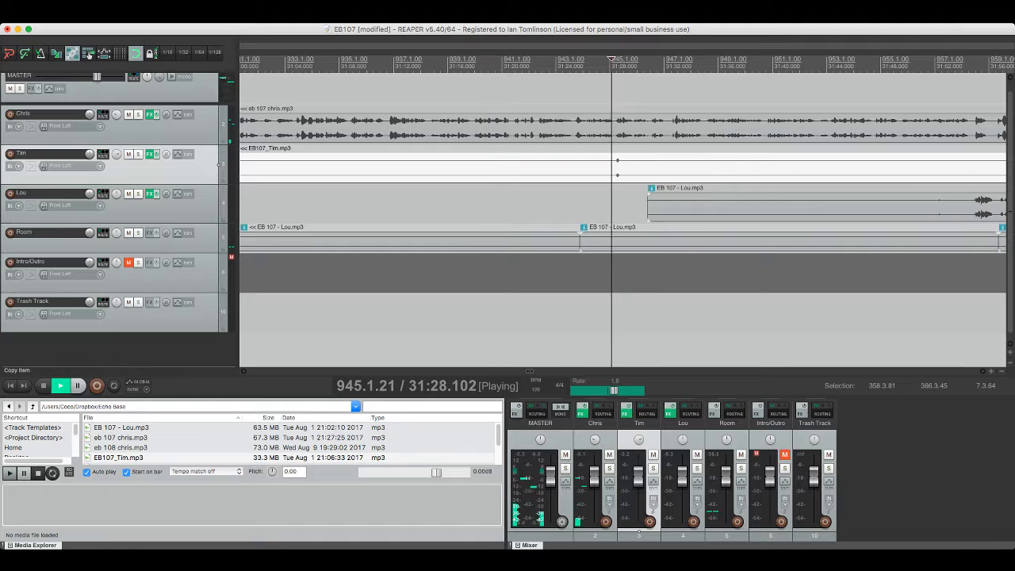
pyautogui.press('super+s')
pyautogui.hscroll(4, 617, 168)
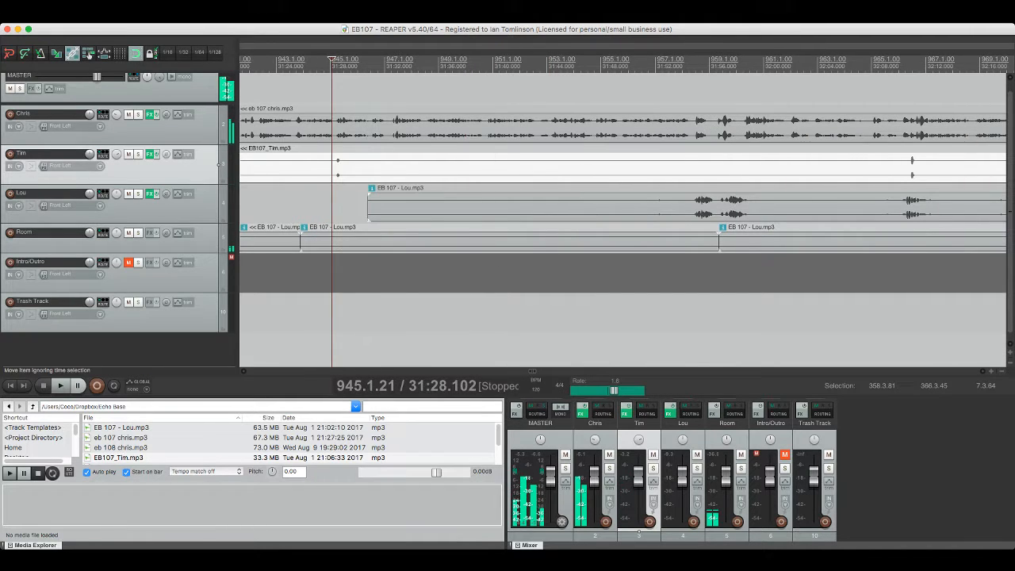
pyautogui.press('space')
pyautogui.press('F6')
pyautogui.press('space')
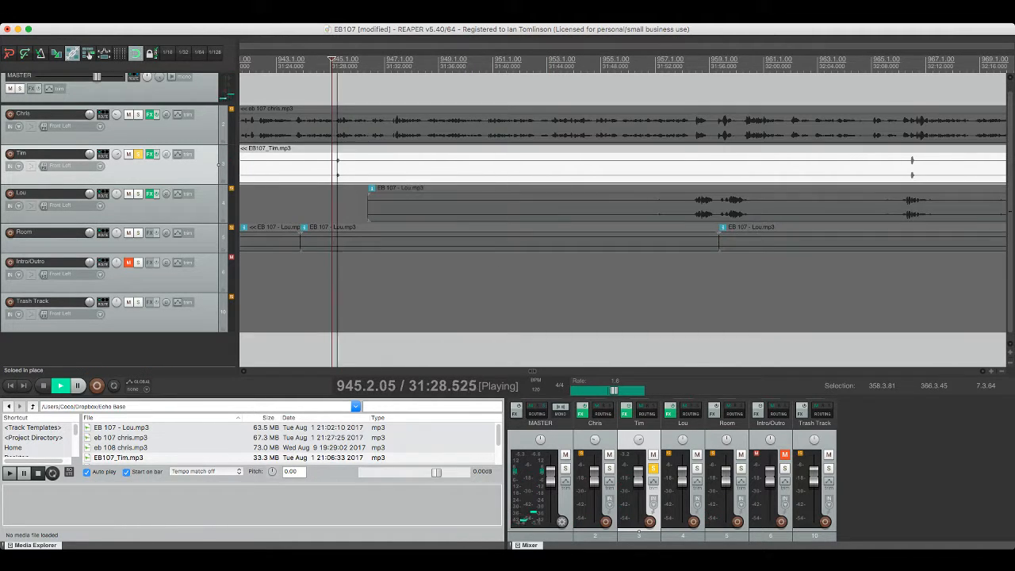
pyautogui.press('space')
pyautogui.press('F6')
pyautogui.press('space')
pyautogui.click(658, 199)
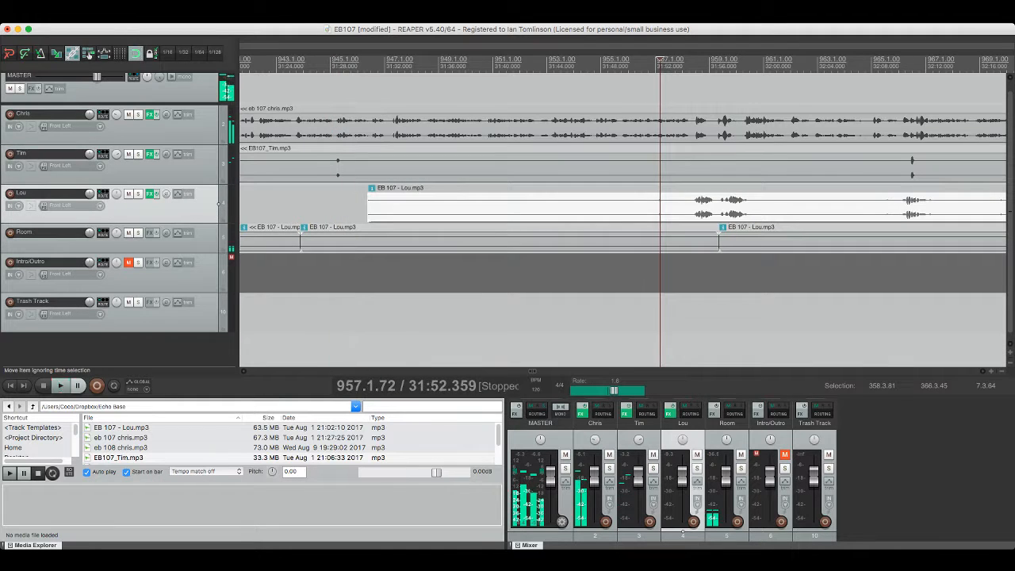
pyautogui.click(654, 199)
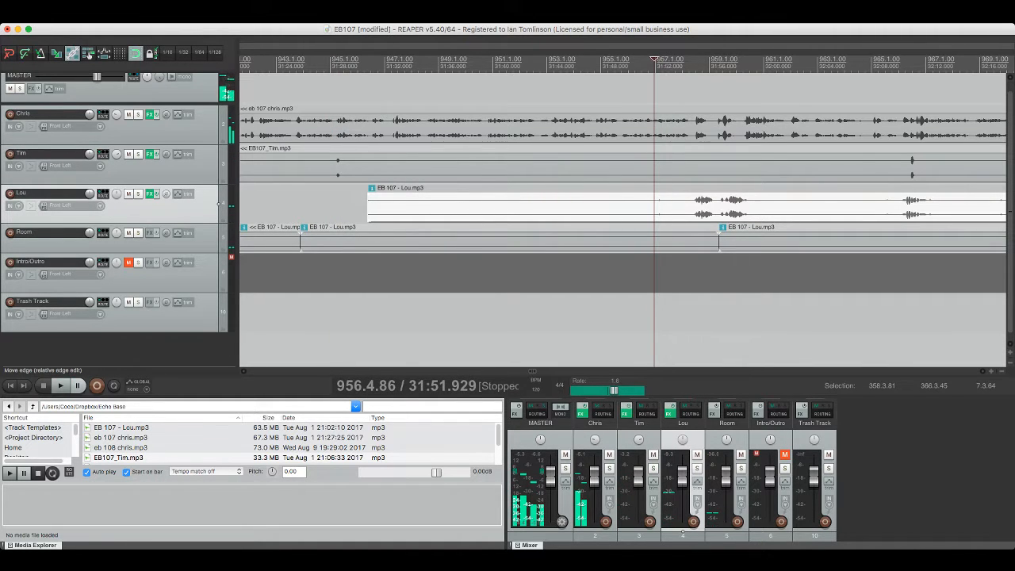
pyautogui.moveTo(657, 200); pyautogui.dragTo(951, 213)
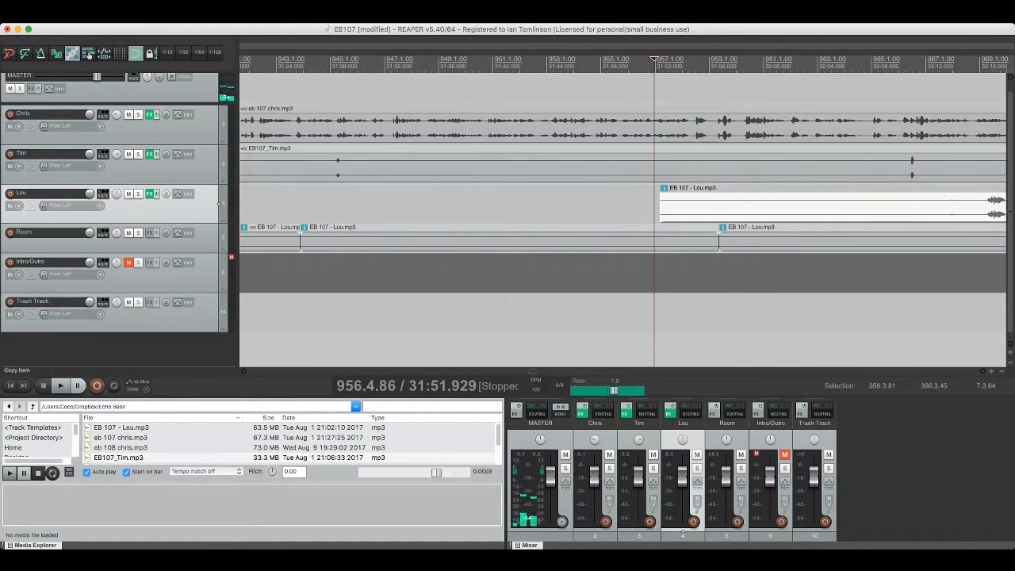
pyautogui.press('super+z')
# Step: Trim the start of the third voice track's clip to about 31:54.6, play the mix across it and save the project
pyautogui.moveTo(381, 203); pyautogui.dragTo(703, 201)
pyautogui.press('space')
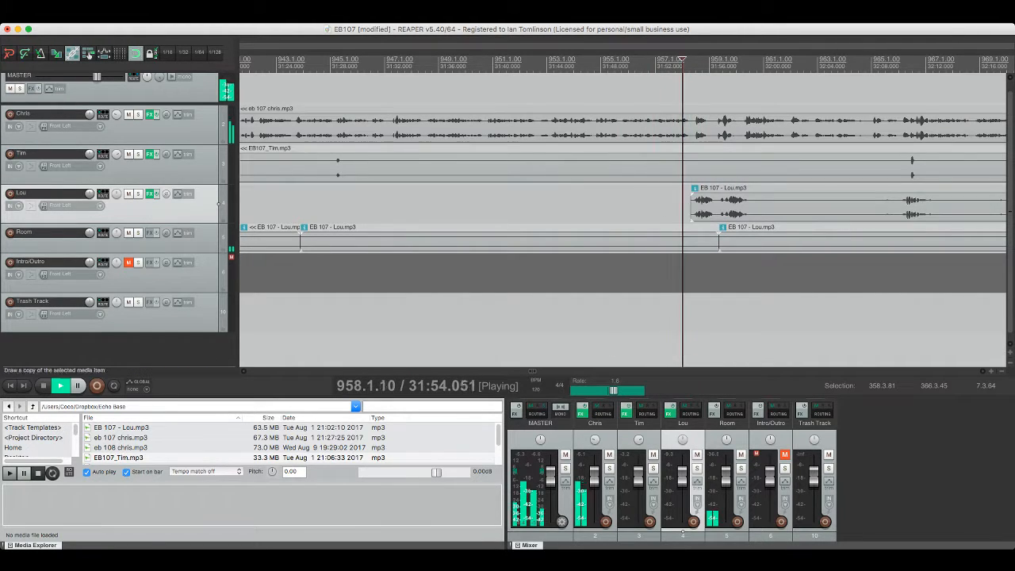
pyautogui.press('super+s')
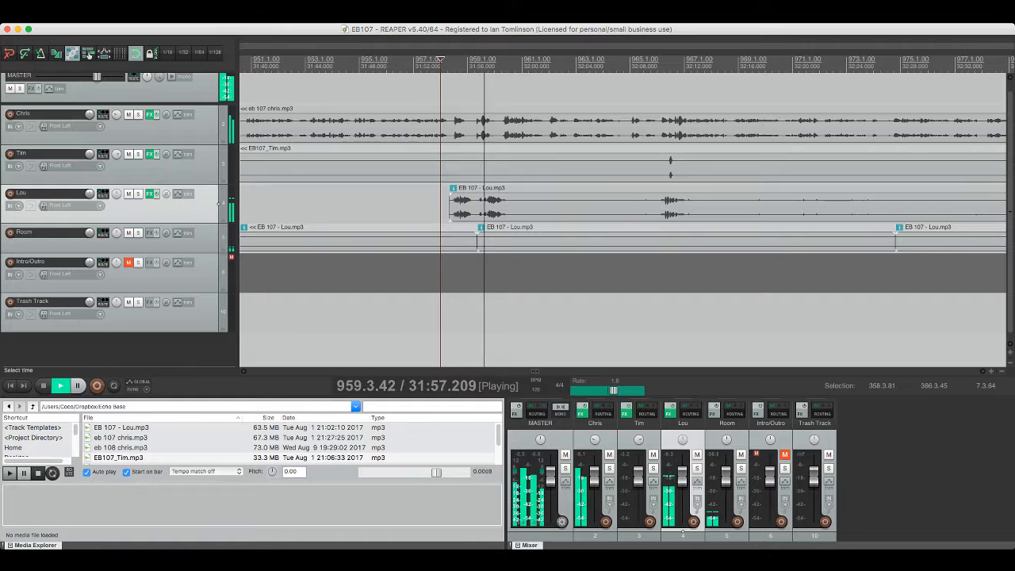
# Step: Play the mix from about 32:08 ahead of the second voice track's brief sound and save the project
pyautogui.hscroll(3, 490, 168)
pyautogui.click(490, 168)
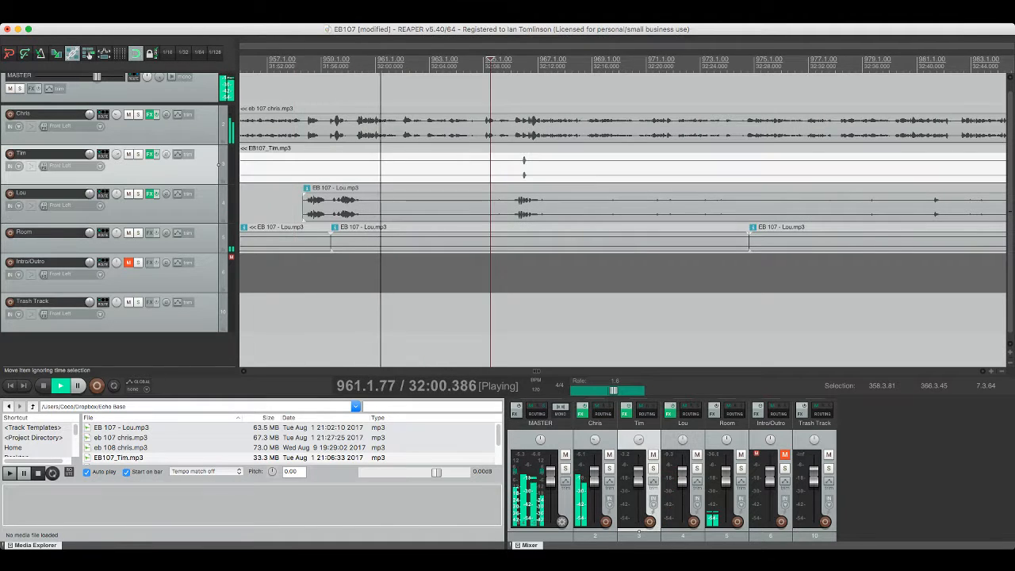
pyautogui.press('space')
pyautogui.press('space')
pyautogui.press('super+s')
# Step: Split the third voice track's clip at about 32:08 and 32:09.5, delete the piece between and save the project
pyautogui.click(486, 203)
pyautogui.press('s')
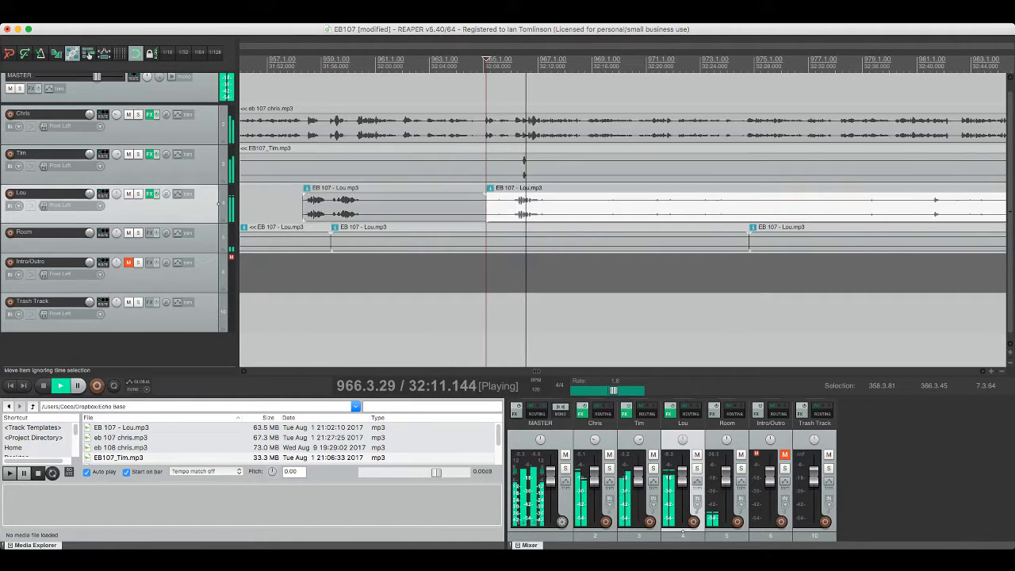
pyautogui.click(506, 203)
pyautogui.press('s')
pyautogui.click(497, 203)
pyautogui.press('Delete')
pyautogui.press('super+s')
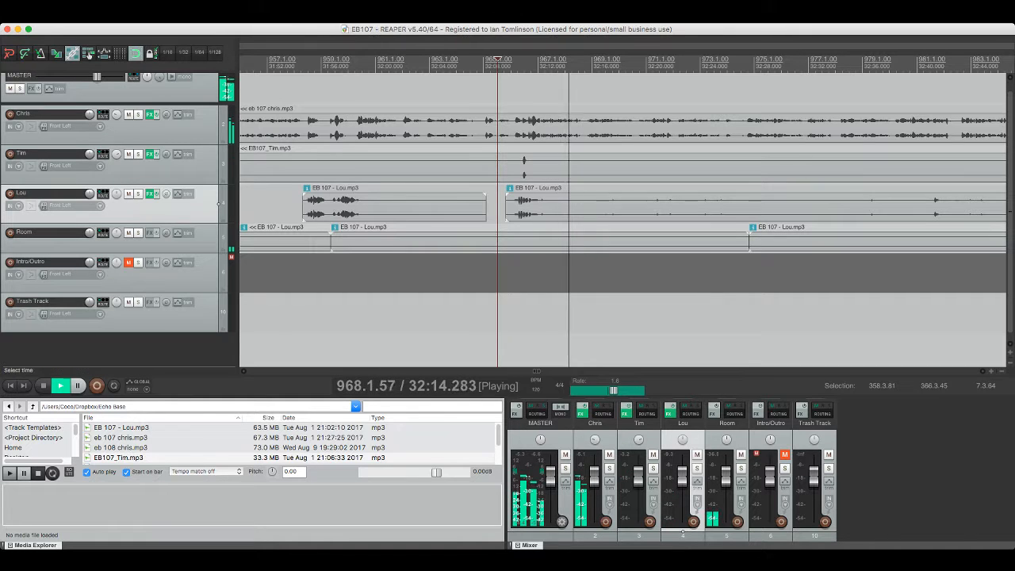
# Step: Save the project and audition the second voice track's brief sound from about 32:10.5, both in the mix and soloed
pyautogui.hscroll(3, 476, 168)
pyautogui.click(466, 168)
pyautogui.press('space')
pyautogui.press('space')
pyautogui.press('super+s')
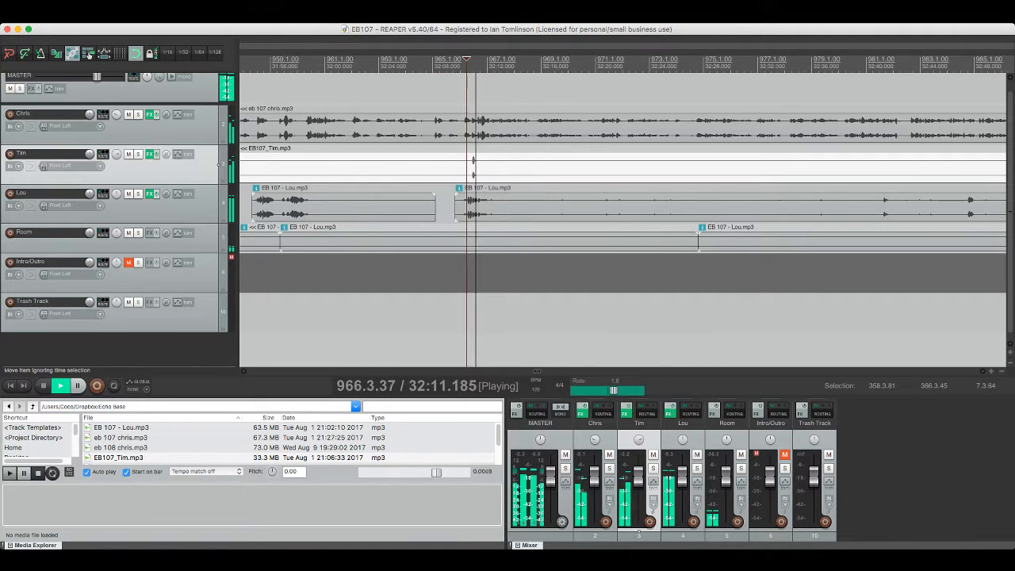
pyautogui.press('space')
pyautogui.press('space')
pyautogui.press('space')
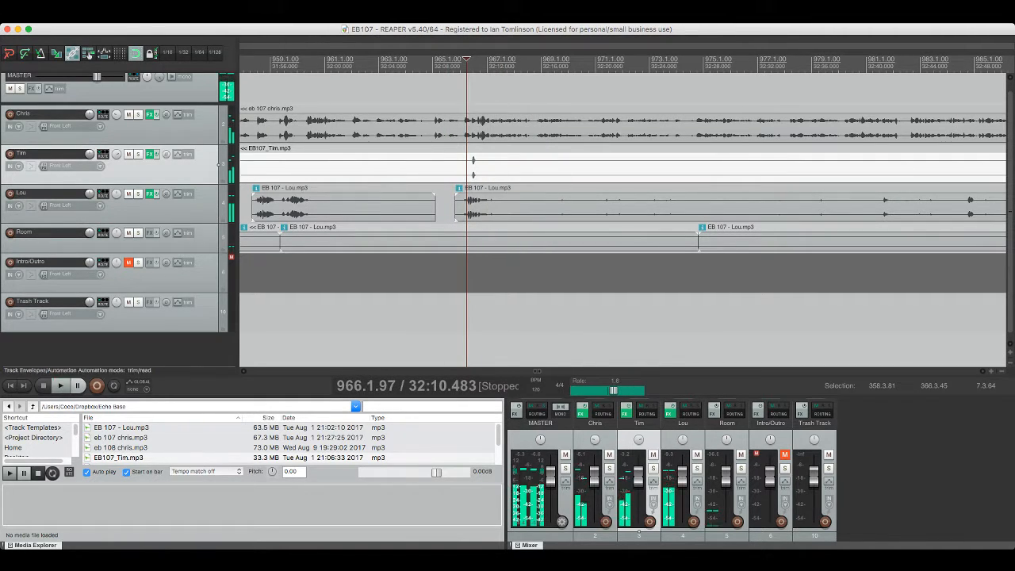
pyautogui.press('F6')
pyautogui.press('space')
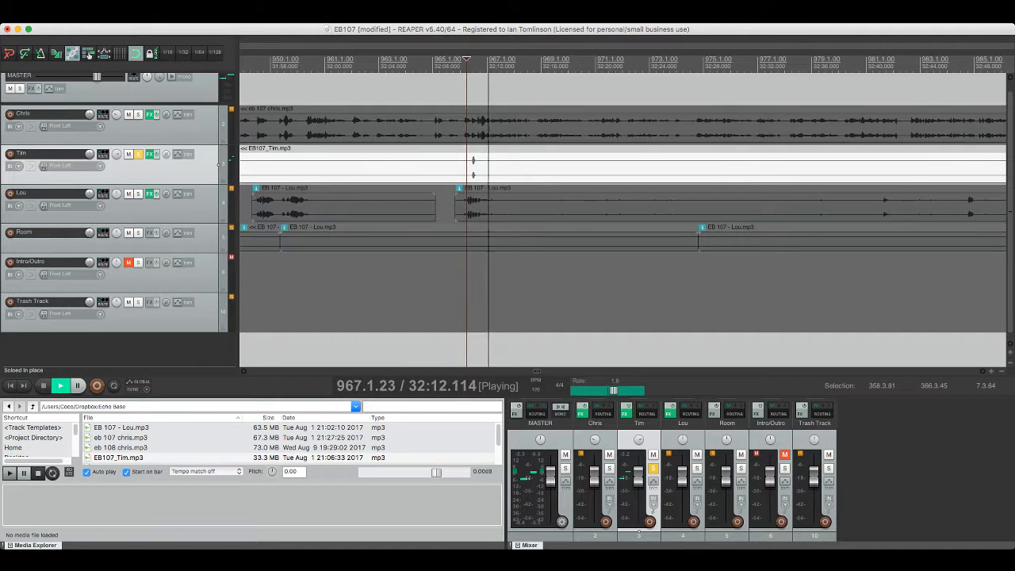
pyautogui.press('F6')
# Step: Split the second voice track's clip at about 32:09 and 32:12.8 and delete the piece between
pyautogui.click(447, 163)
pyautogui.press('s')
pyautogui.click(497, 163)
pyautogui.press('s')
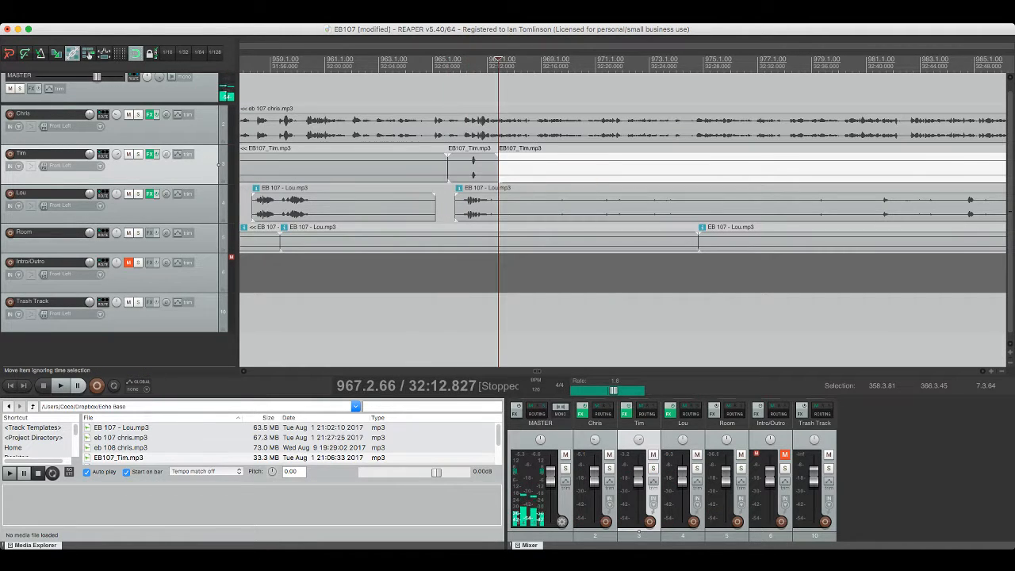
pyautogui.moveTo(474, 158); pyautogui.dragTo(475, 161)
pyautogui.press('Delete')
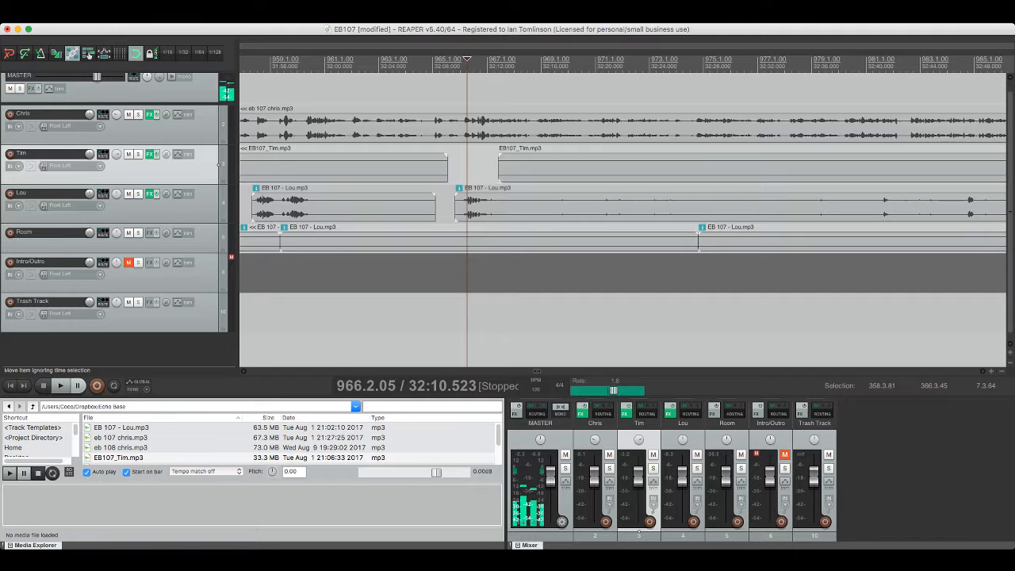
# Step: Play the third voice track's short sound around 32:11 and examine its waveform closely
pyautogui.click(478, 205)
pyautogui.press('space')
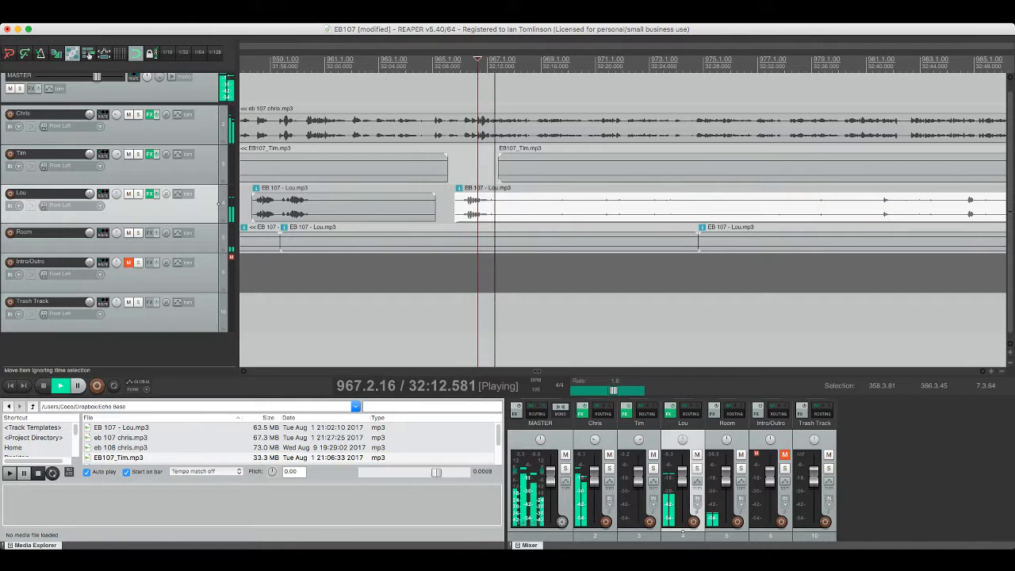
pyautogui.press('space')
pyautogui.press('=')
pyautogui.press('=')
pyautogui.press('=')
pyautogui.press('=')
pyautogui.press('=')
pyautogui.press('=')
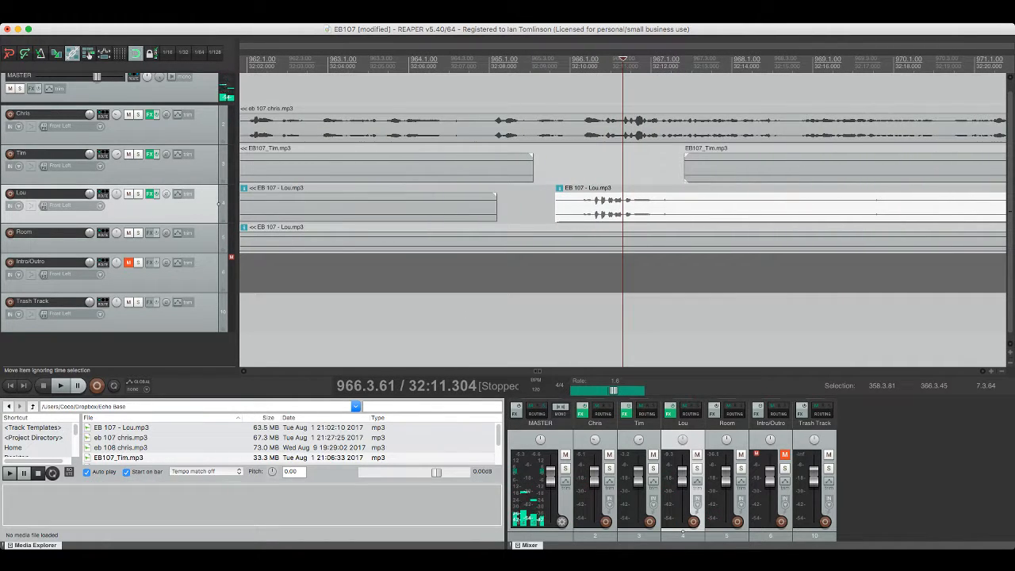
pyautogui.press('space')
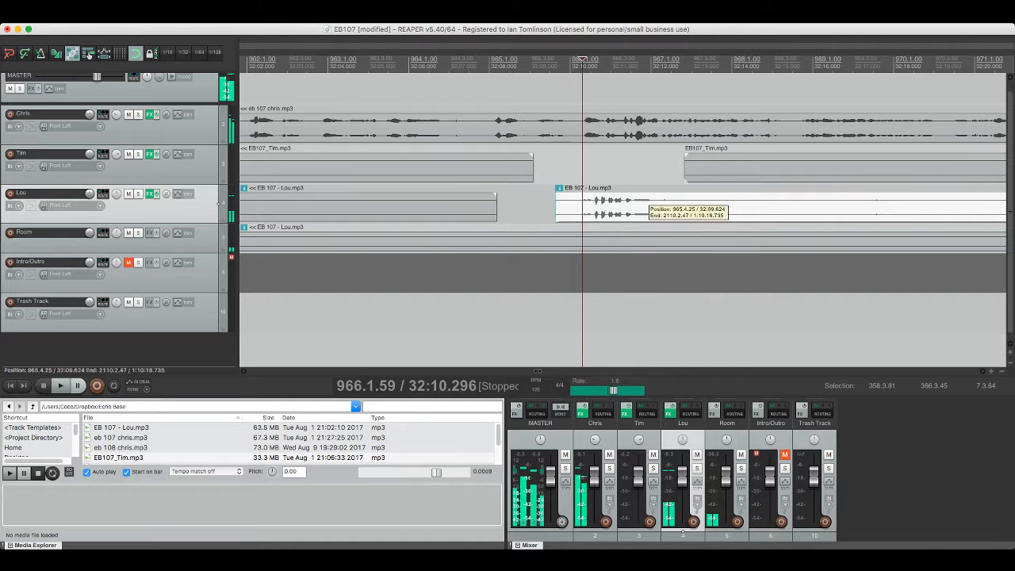
# Step: Cut the third voice track's section from about 32:11.6 to 32:12.4, play the result from about 32:10.4 and save the project
pyautogui.press('s')
pyautogui.press('s')
pyautogui.press('space')
pyautogui.press('space')
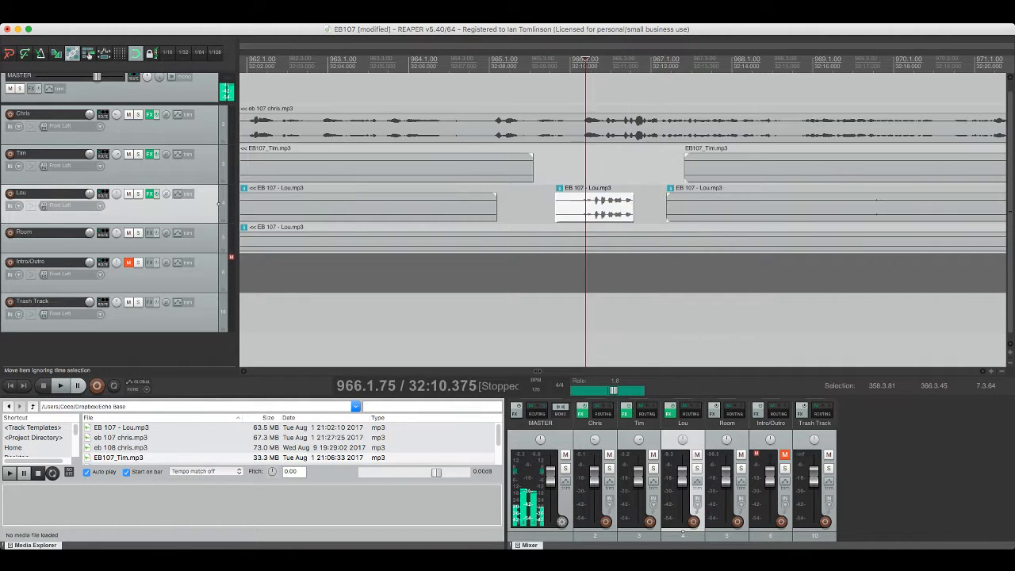
pyautogui.press('super+s')
# Step: Add a fade-out of about 0.3 seconds to the third voice track's short clip ending at about 32:11.6
pyautogui.hscroll(5, 622, 214)
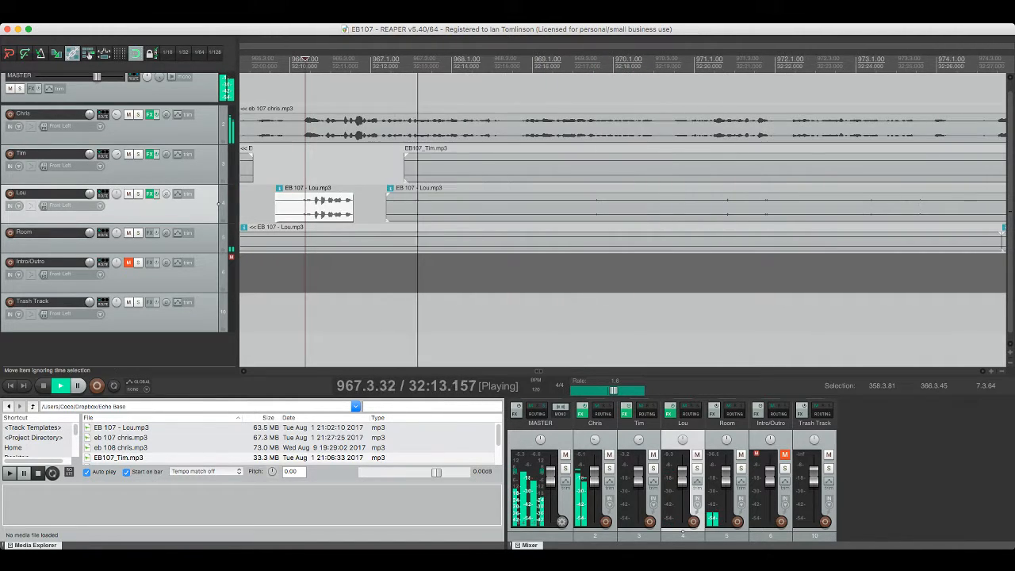
pyautogui.moveTo(352, 194); pyautogui.dragTo(342, 196)
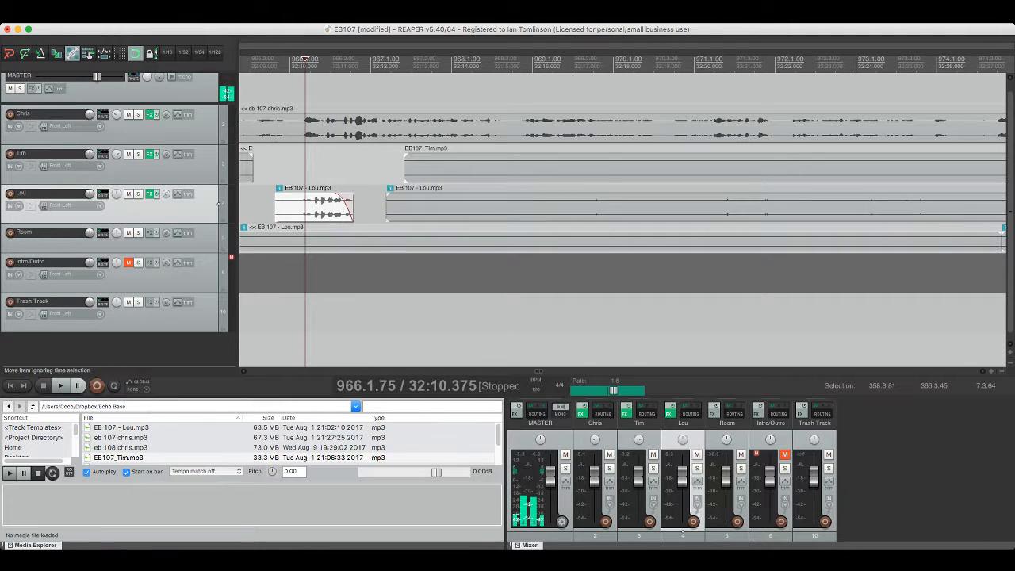
# Step: Trim the start of the third voice track's long silent clip to about 32:40.5, play from about 32:39.4 and save the project
pyautogui.press('space')
pyautogui.hscroll(5, 219, 202)
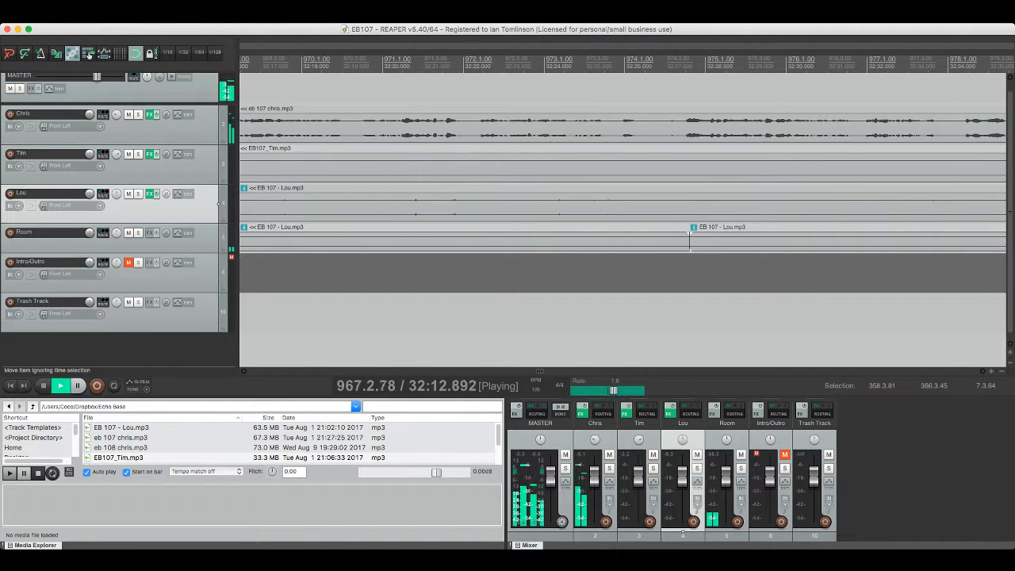
pyautogui.scroll(-5, 218, 203)
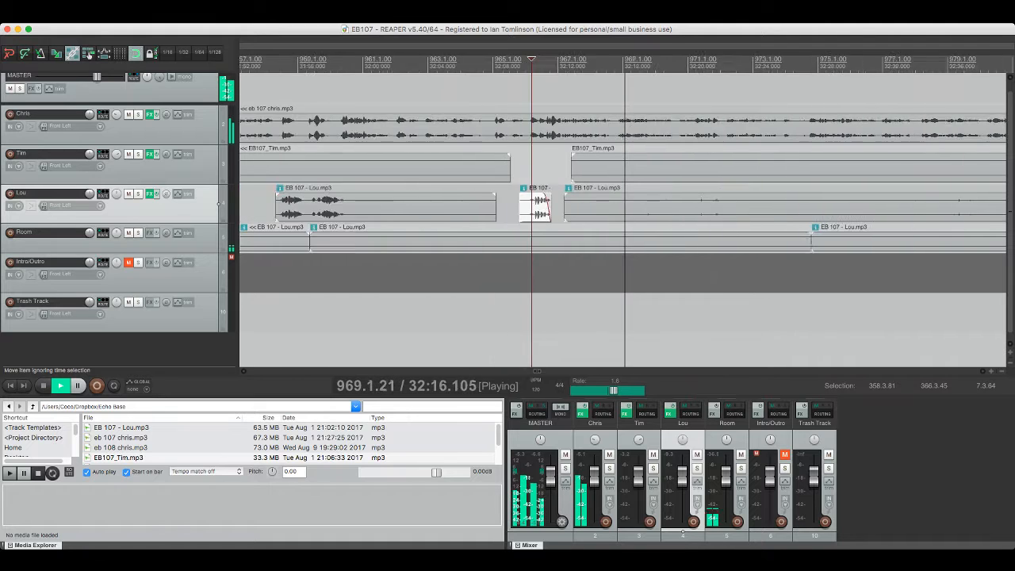
pyautogui.moveTo(580, 206); pyautogui.dragTo(898, 206)
pyautogui.hscroll(6, 219, 203)
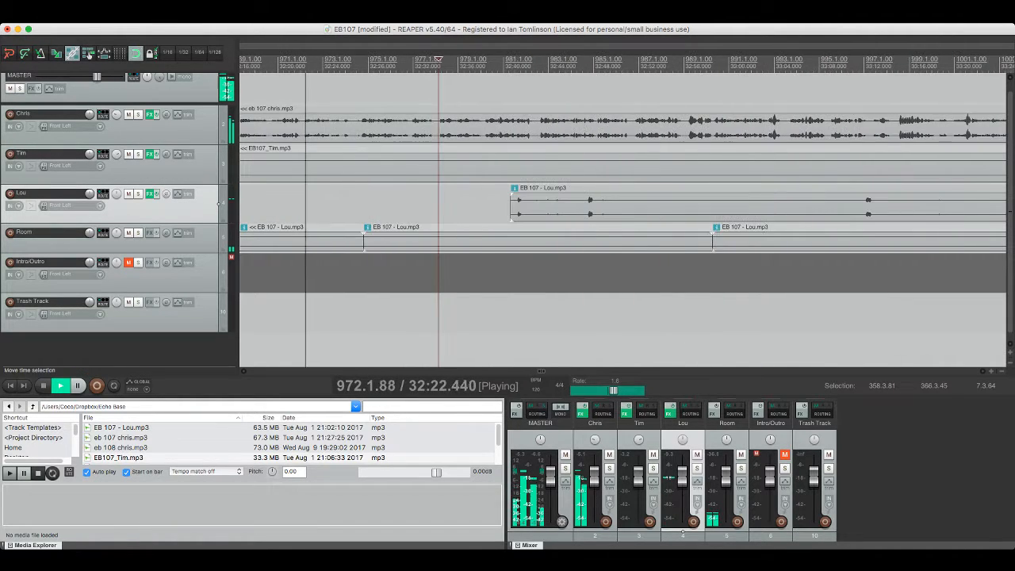
pyautogui.click(497, 317)
pyautogui.press('super+s')
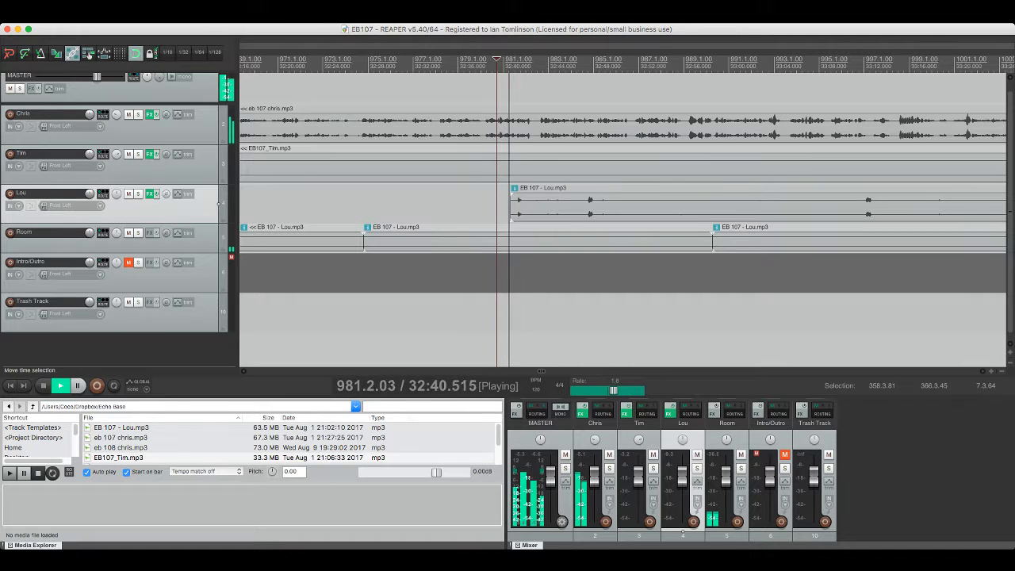
# Step: Trim the third voice track's clip start to about 32:47.3, cut out its section from about 32:48.4 to 33:11.6 and save
pyautogui.moveTo(485, 205); pyautogui.dragTo(560, 204)
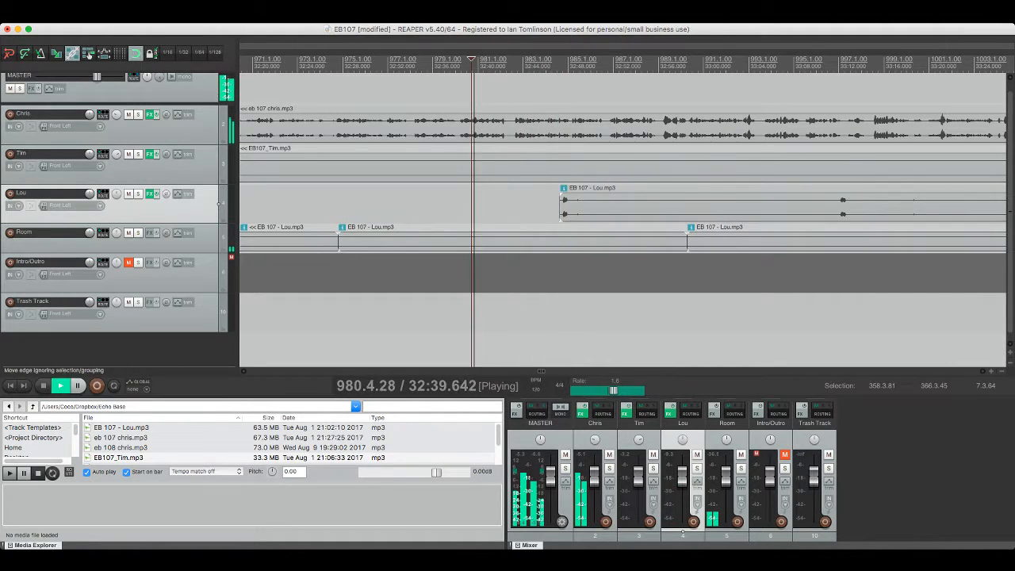
pyautogui.click(561, 204)
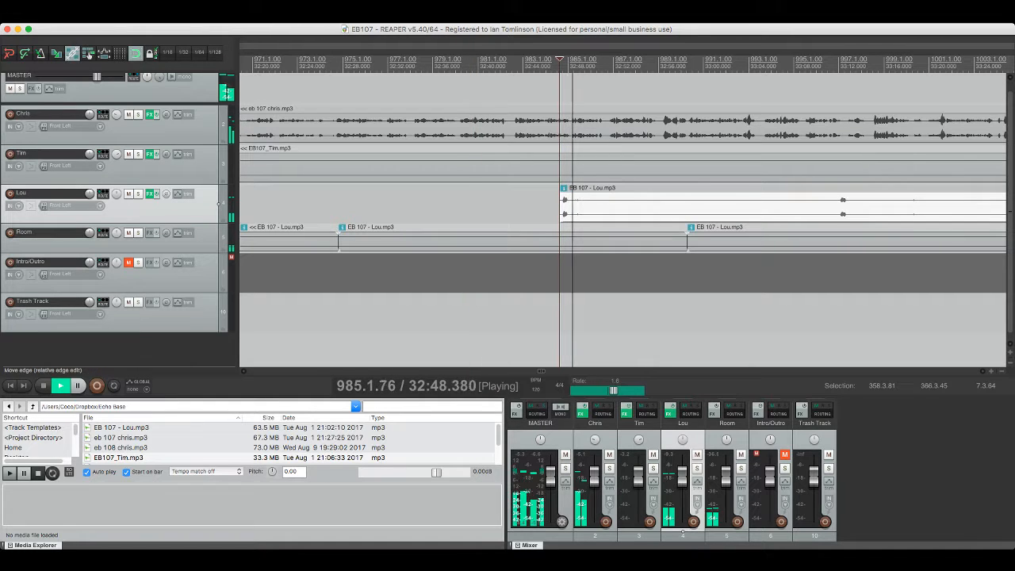
pyautogui.click(836, 204)
pyautogui.press('s')
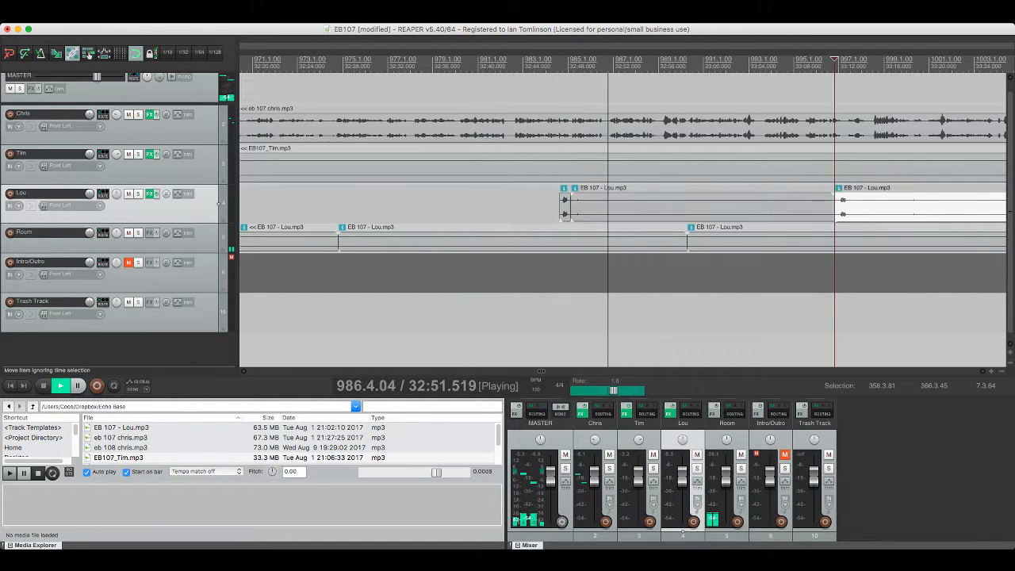
pyautogui.click(802, 205)
pyautogui.press('Delete')
pyautogui.hscroll(6, 622, 222)
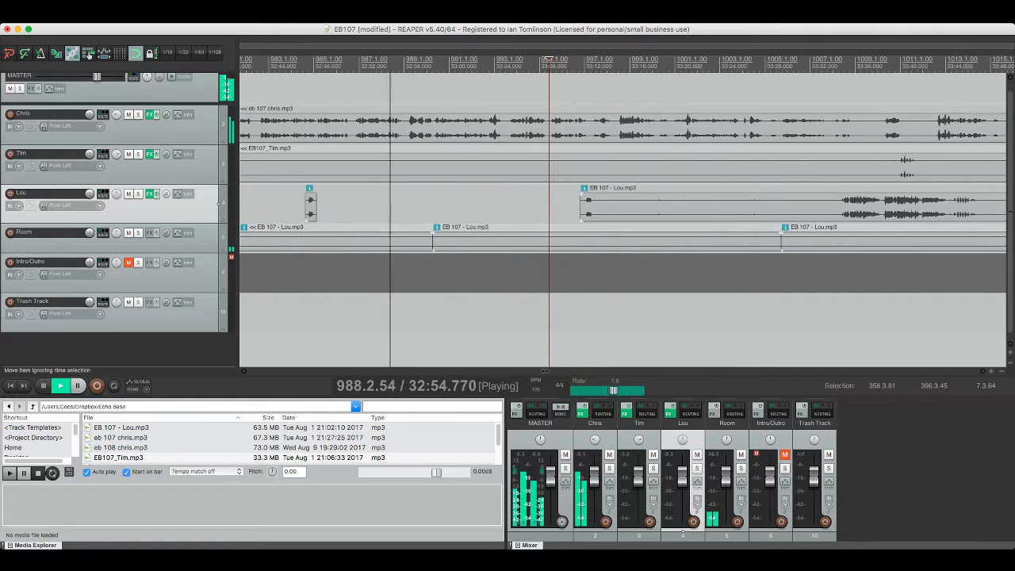
pyautogui.press('super+s')
# Step: Play the third voice track's short sound near 33:12, cut the silence from about 33:15.0 to 33:33.3 and save
pyautogui.press('space')
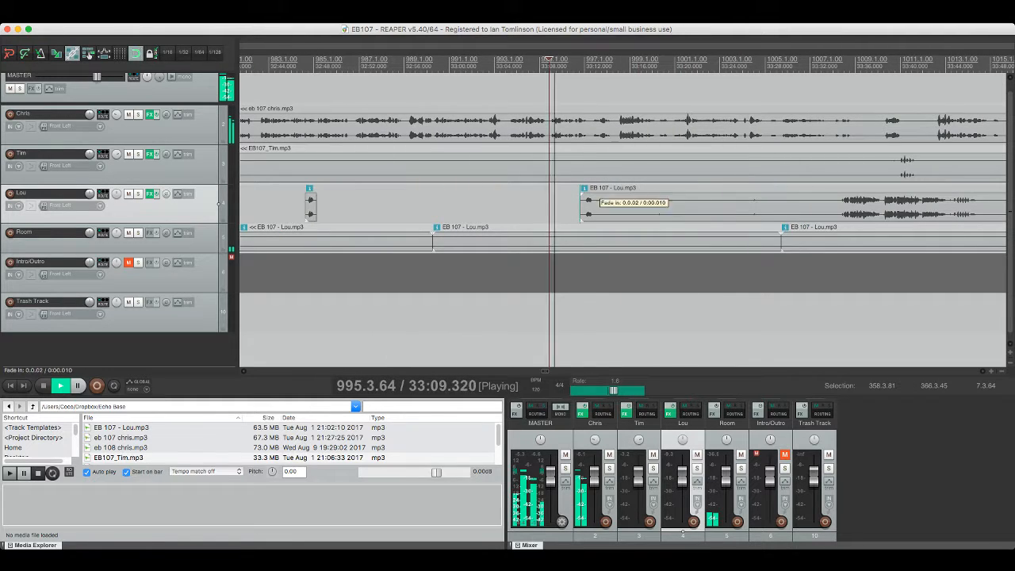
pyautogui.click(580, 203)
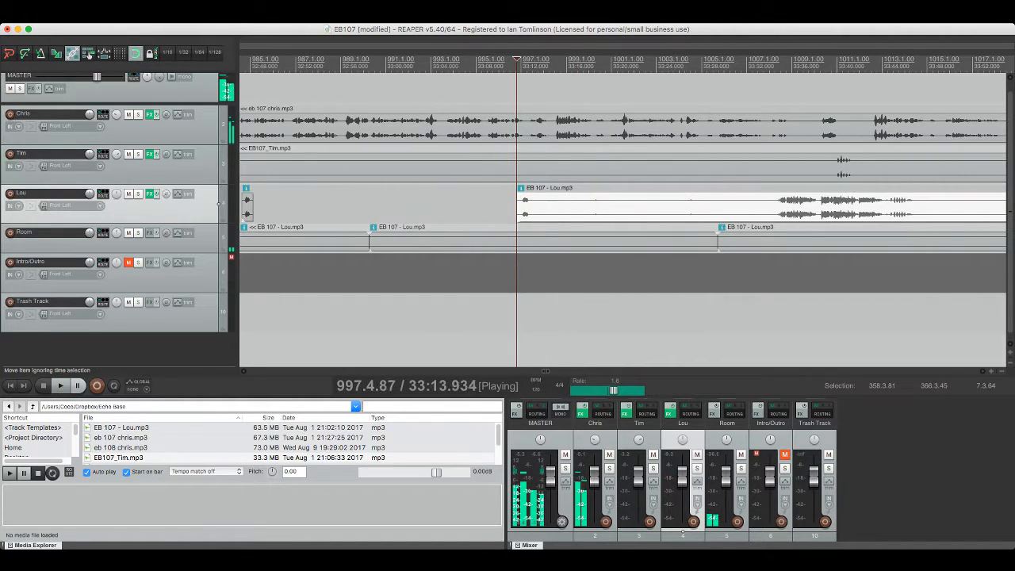
pyautogui.press('space')
pyautogui.press('s')
pyautogui.moveTo(554, 202); pyautogui.dragTo(761, 202)
pyautogui.press('super+s')
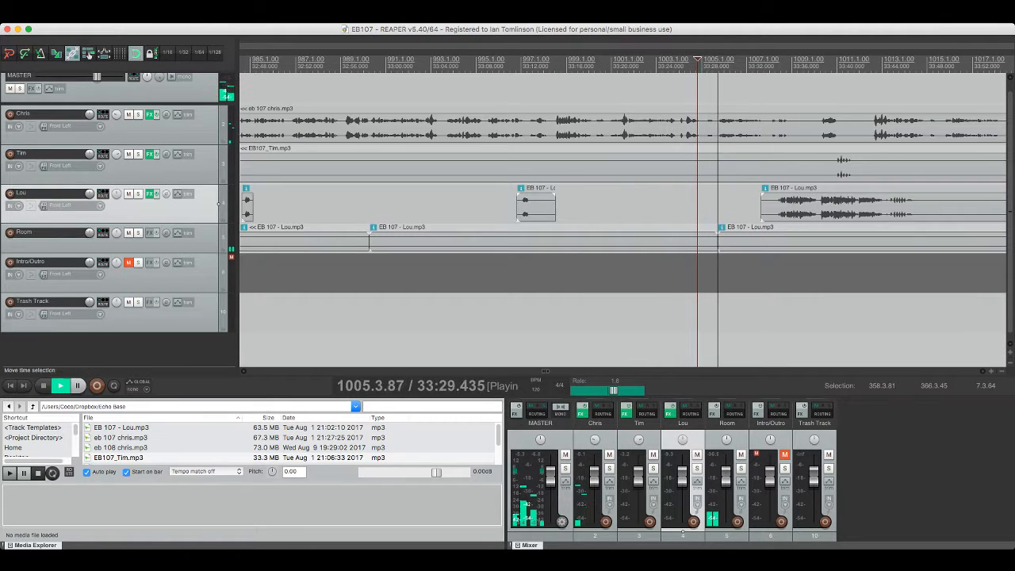
# Step: Play the overlapping voices from about 33:38 and the first voice track from about 33:50.4
pyautogui.click(219, 164)
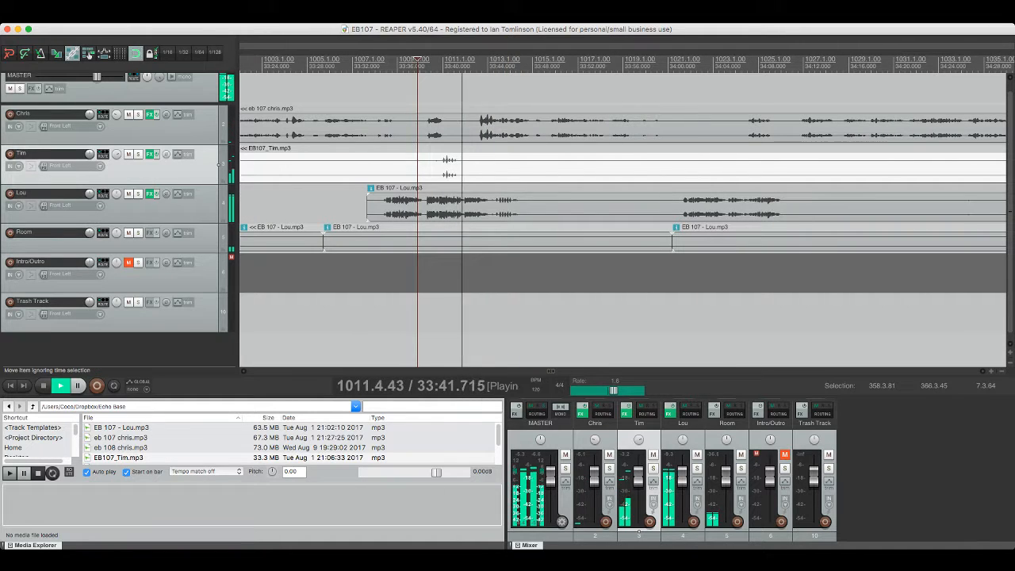
pyautogui.click(619, 167)
pyautogui.click(561, 126)
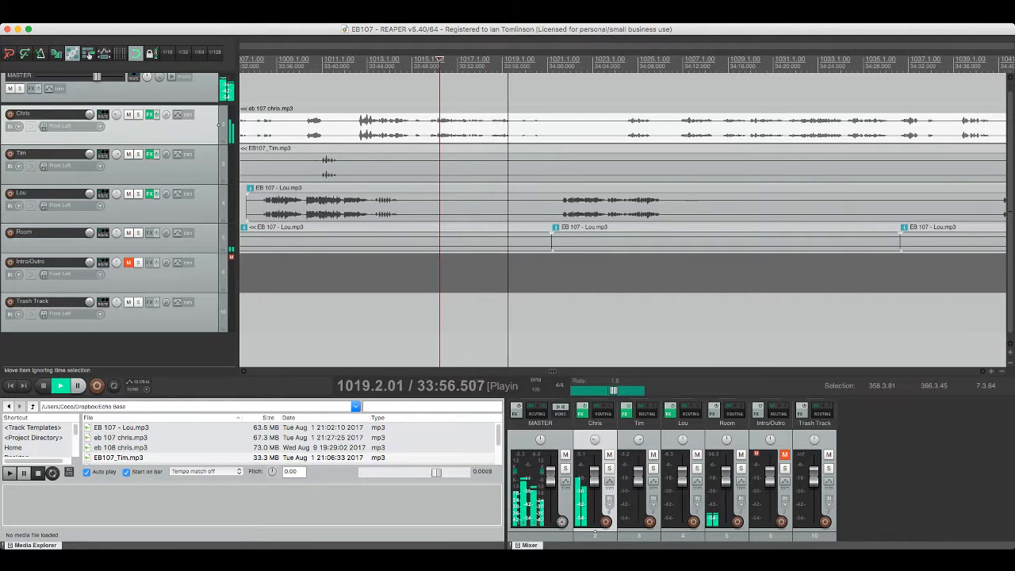
pyautogui.press('space')
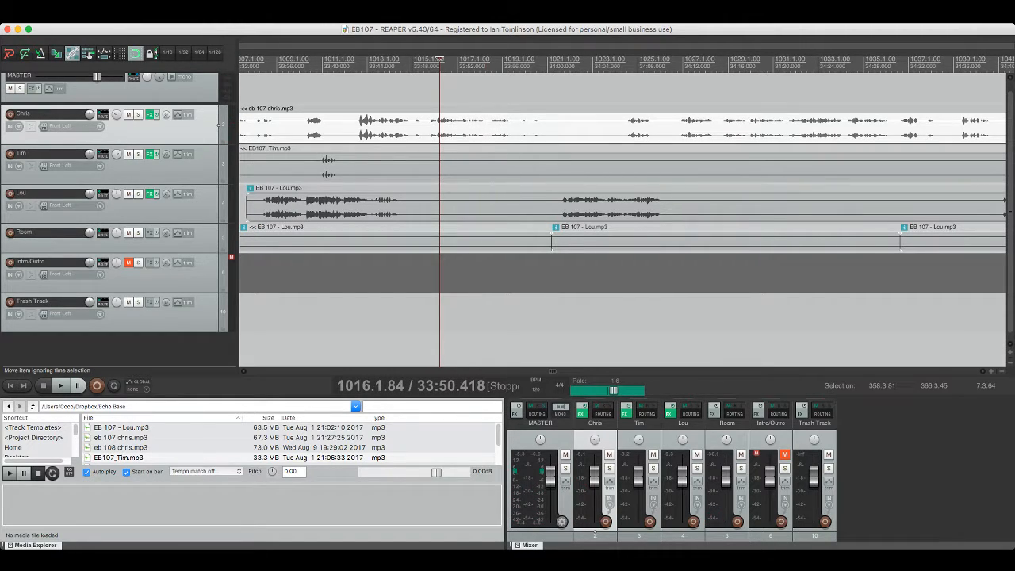
# Step: Replay the first voice track's passage from about 33:49.7 and 33:48.9, and listen on from about 33:54.1
pyautogui.press('Left')
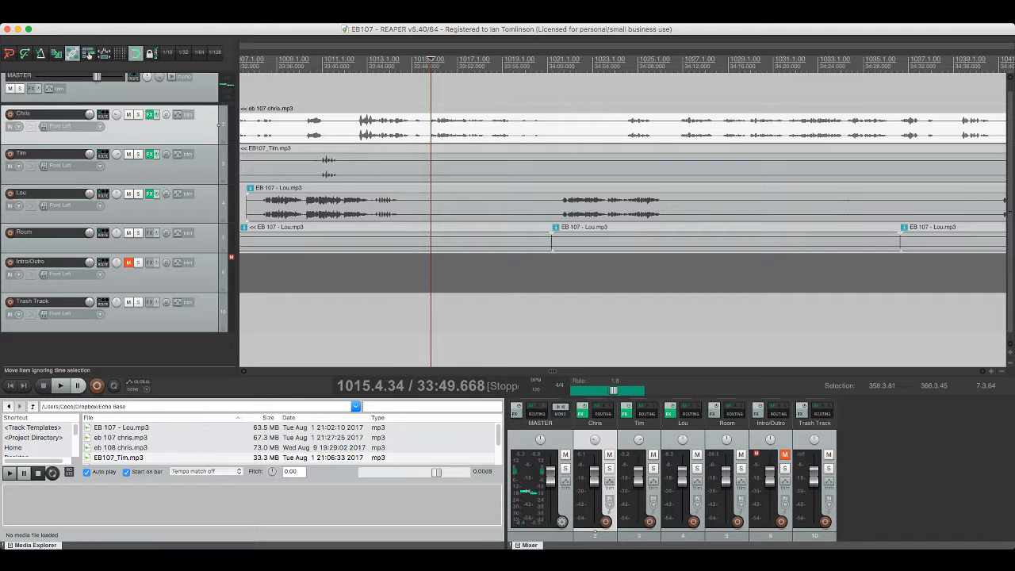
pyautogui.press('space')
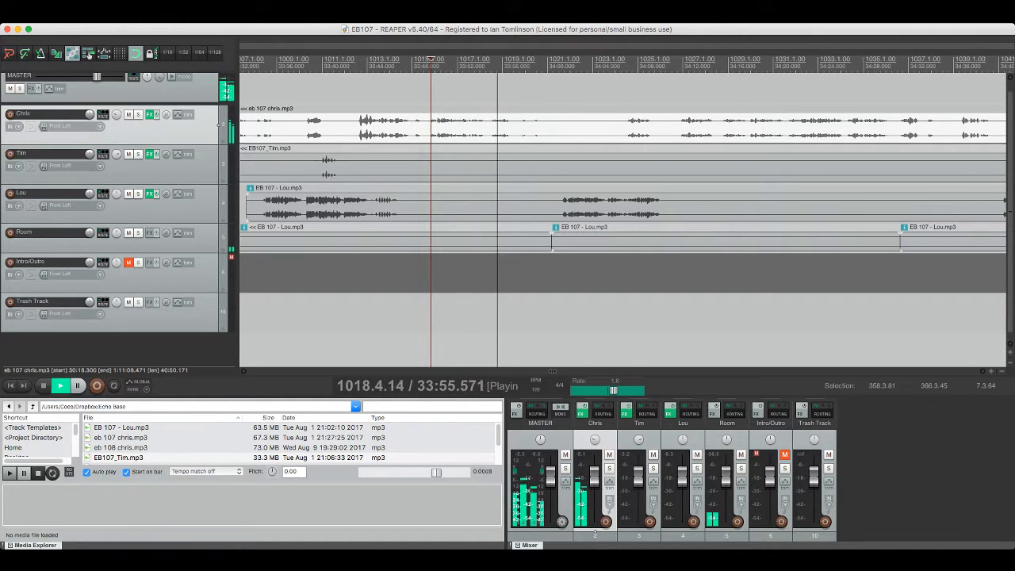
pyautogui.press('space')
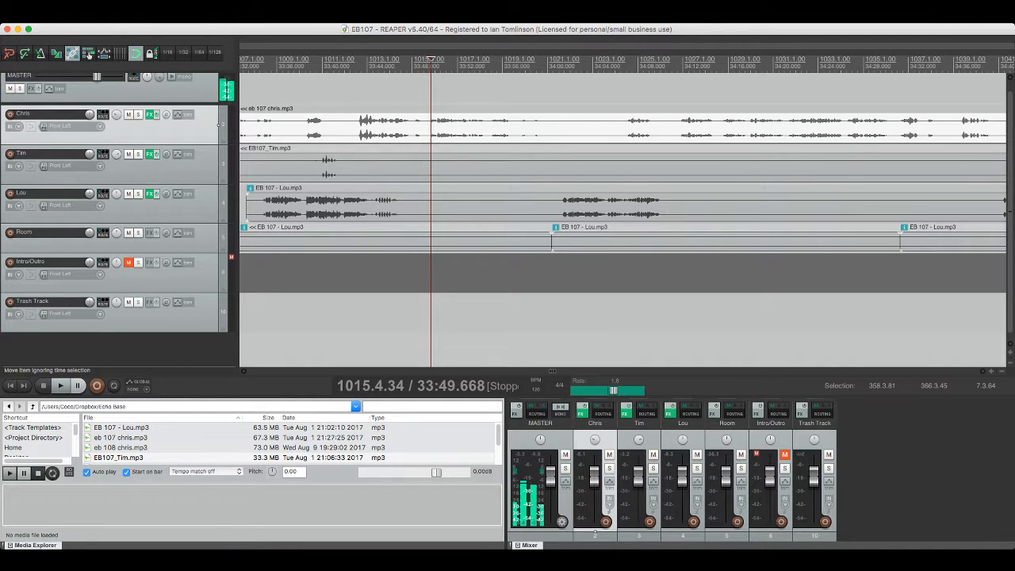
pyautogui.click(422, 127)
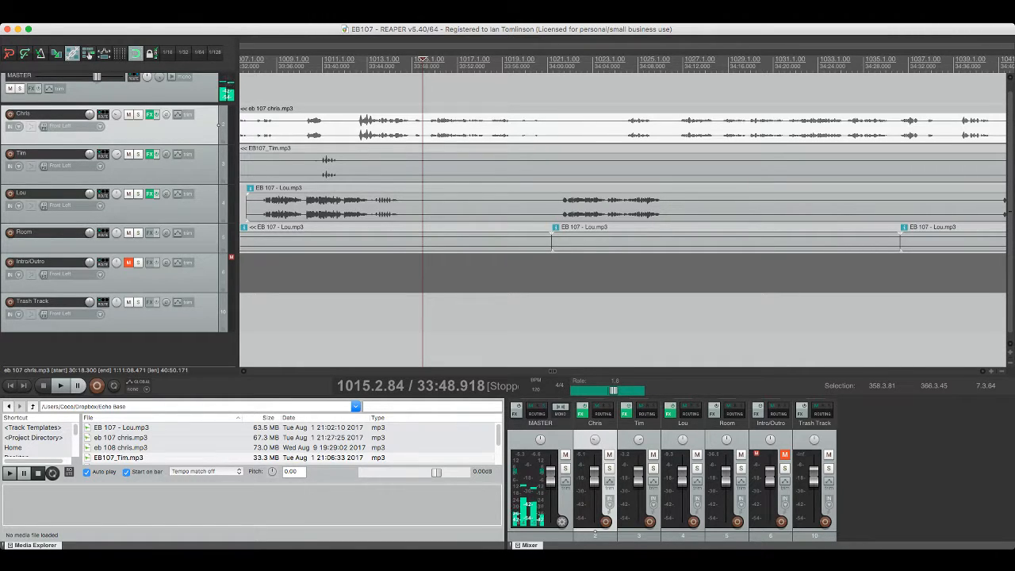
pyautogui.click(481, 127)
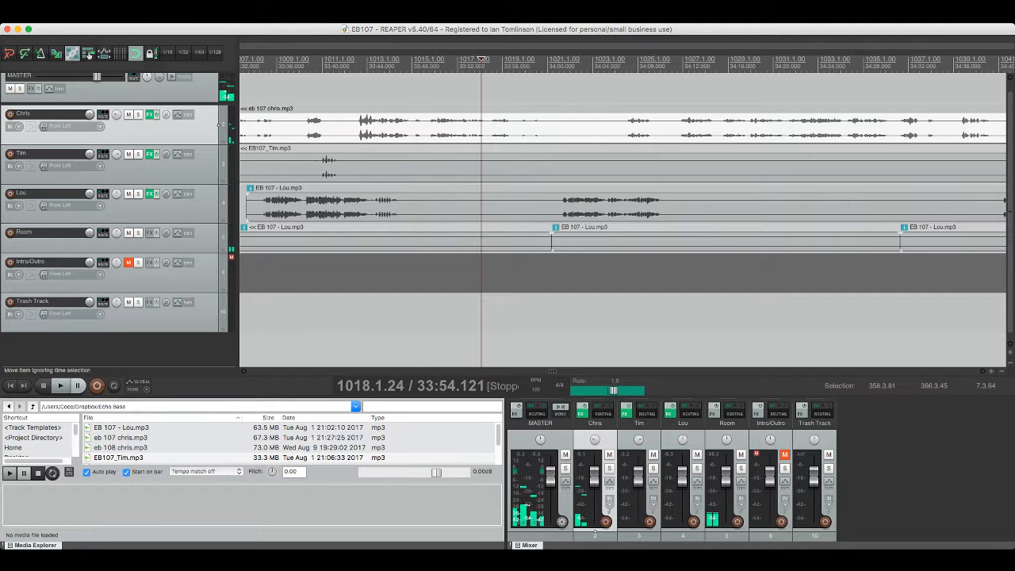
pyautogui.press('space')
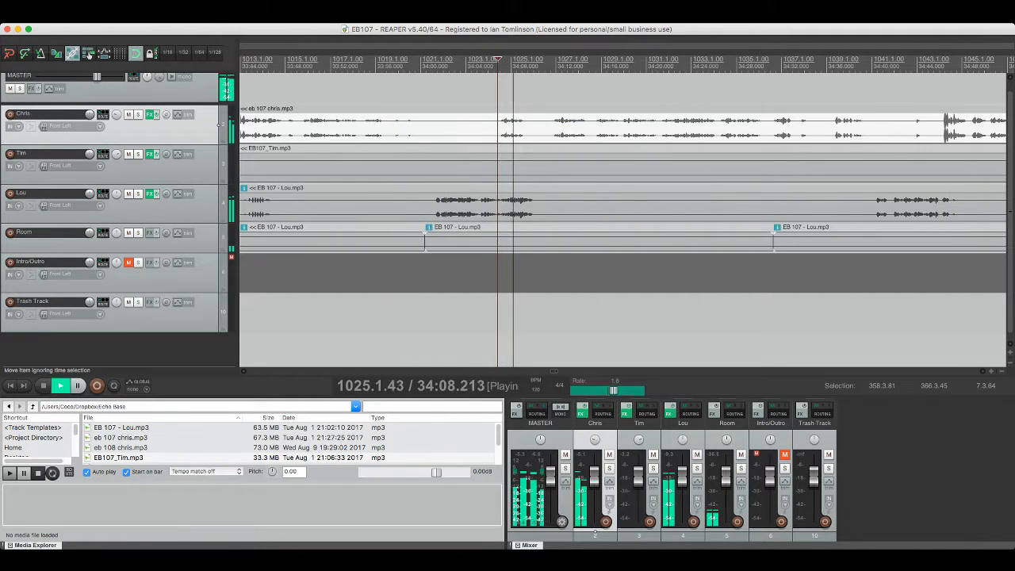
# Step: Replay the overlapping first and third voices from about 34:06 at the normal 1.0 playback rate
pyautogui.press('space')
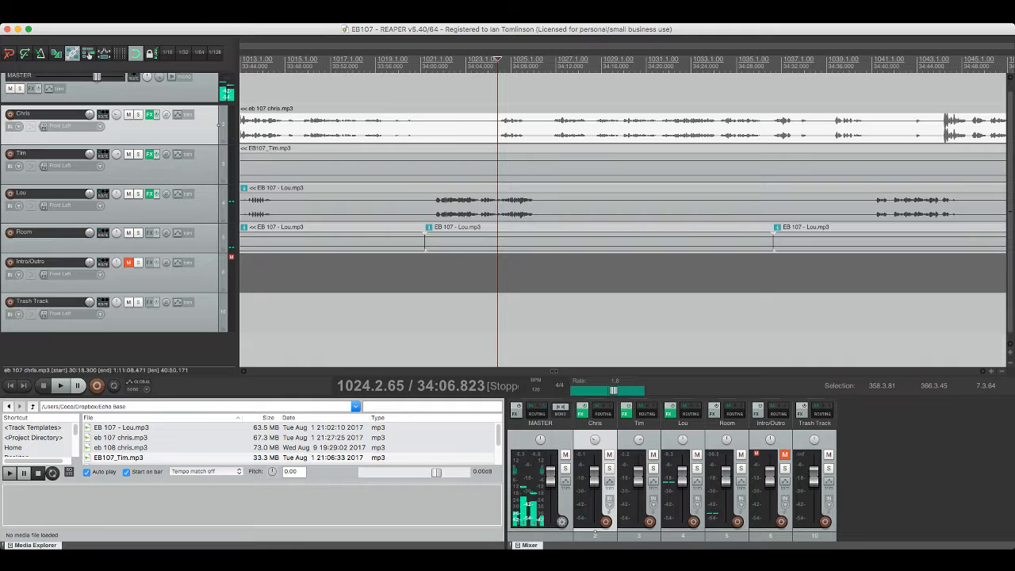
pyautogui.hotkey('ctrl', 'pageup')
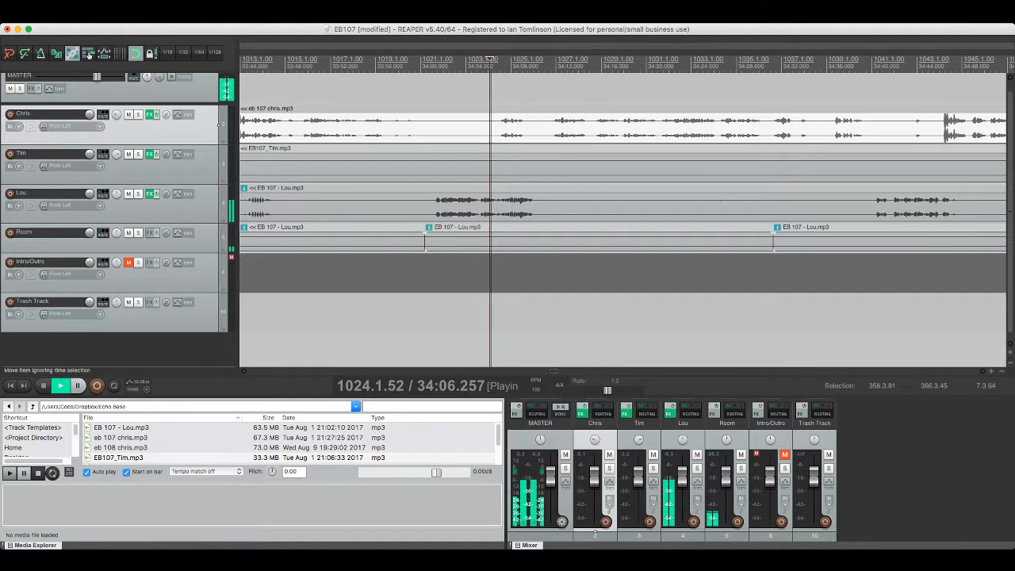
pyautogui.hotkey('ctrl', 's')
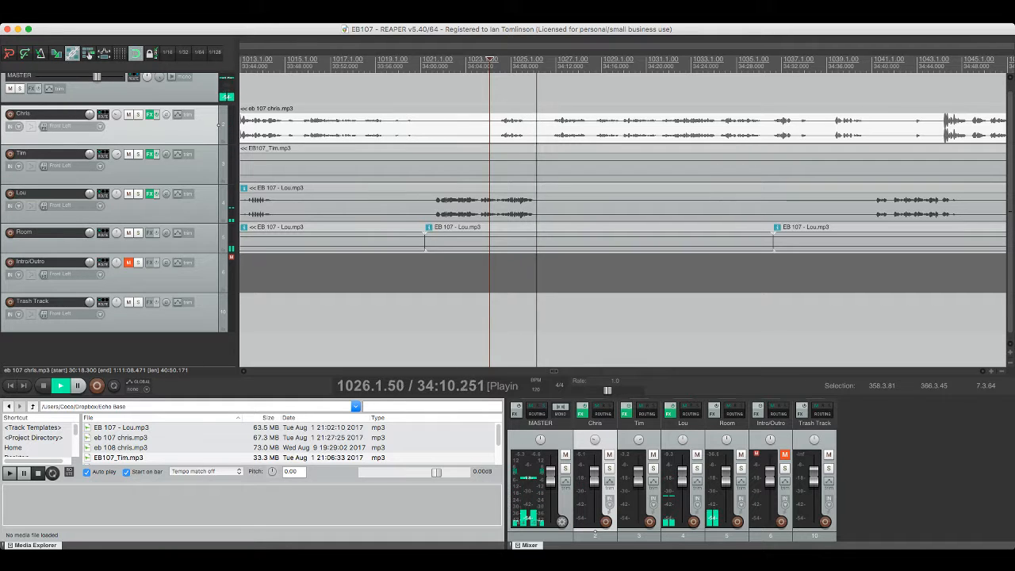
# Step: Set the playback rate to 1.696, continue playing from about 34:15 and save the project
pyautogui.moveTo(607, 390); pyautogui.dragTo(614, 390)
pyautogui.press('space')
pyautogui.press('super+s')
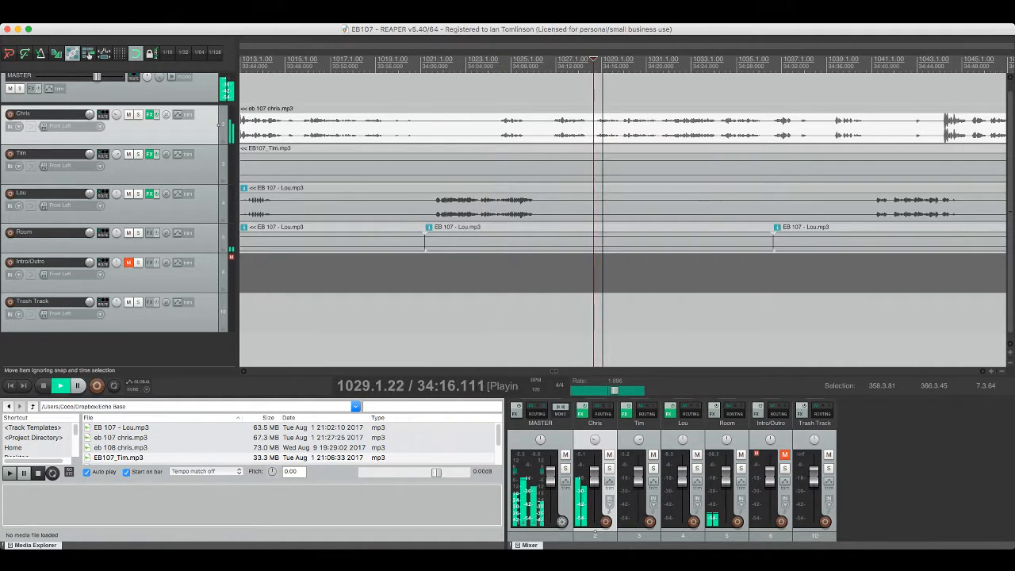
# Step: Split the third voice track's clip at about 34:26.5 and 34:28.1, delete the piece between and save
pyautogui.press('s')
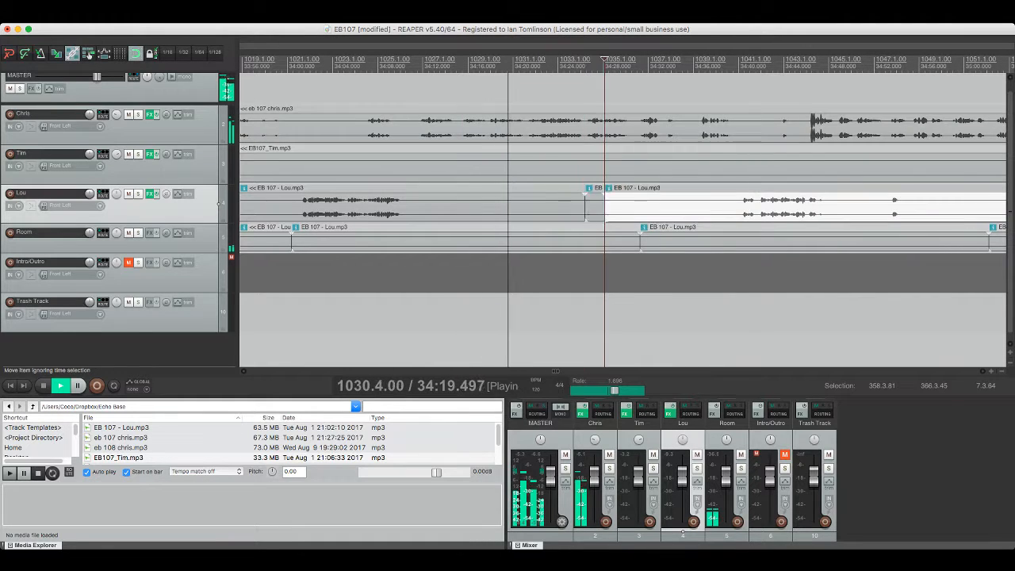
pyautogui.press('s')
pyautogui.press('Delete')
pyautogui.press('super+s')
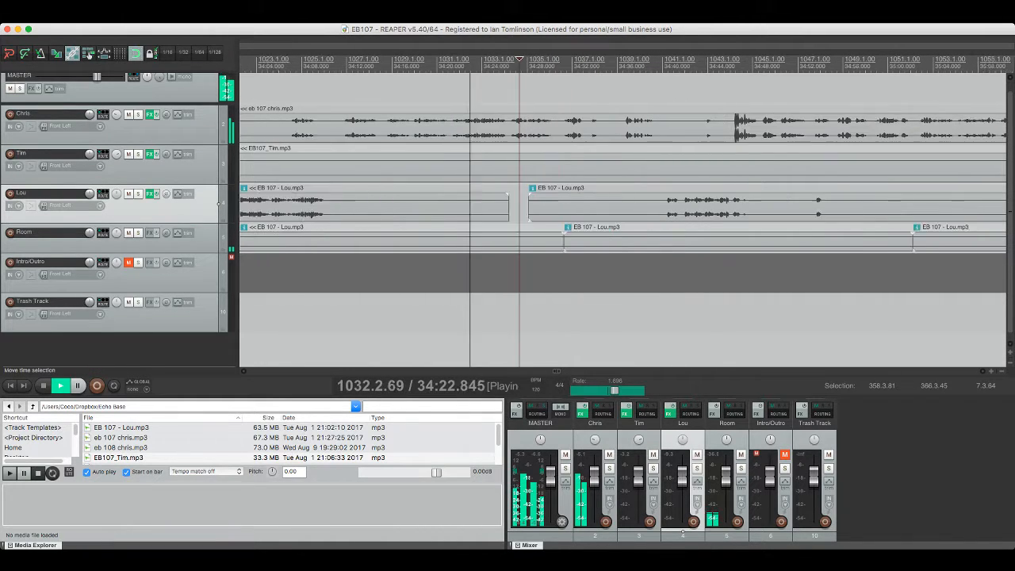
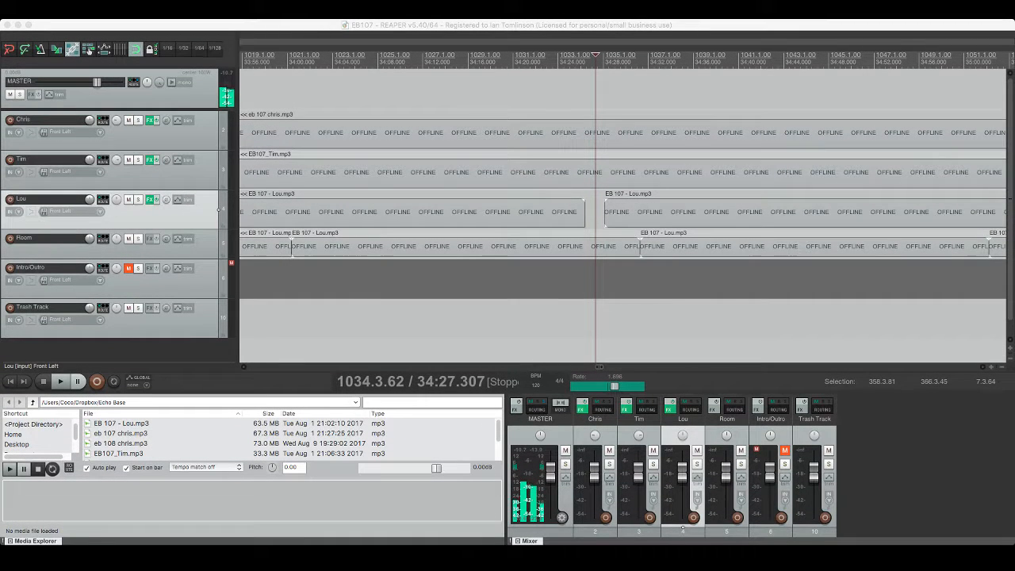
# Step: Switch back to REAPER and spot-check the mix by playing from about 34:30.0 and 34:37.3
pyautogui.press('super+Tab')
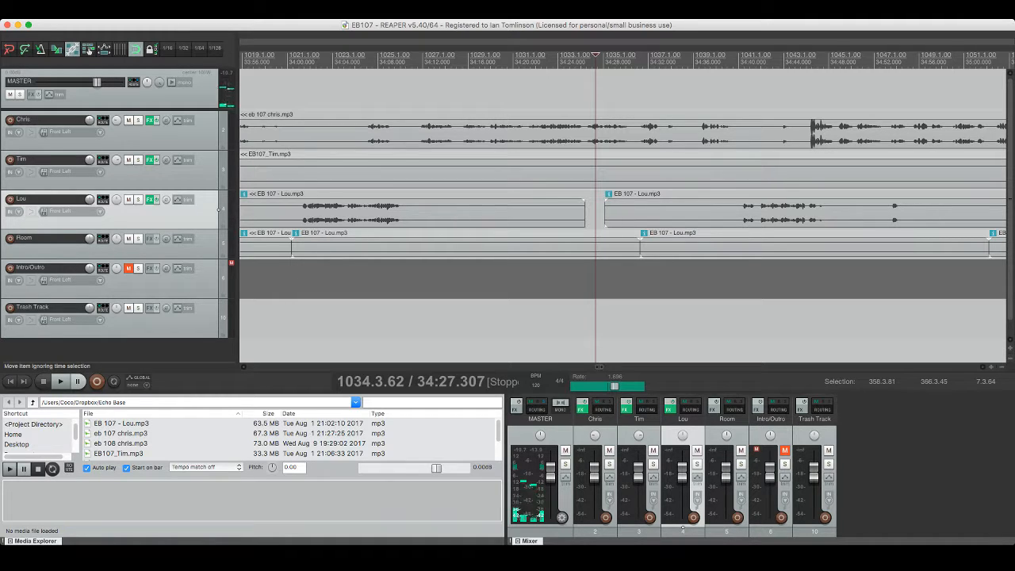
pyautogui.hscroll(5, 622, 206)
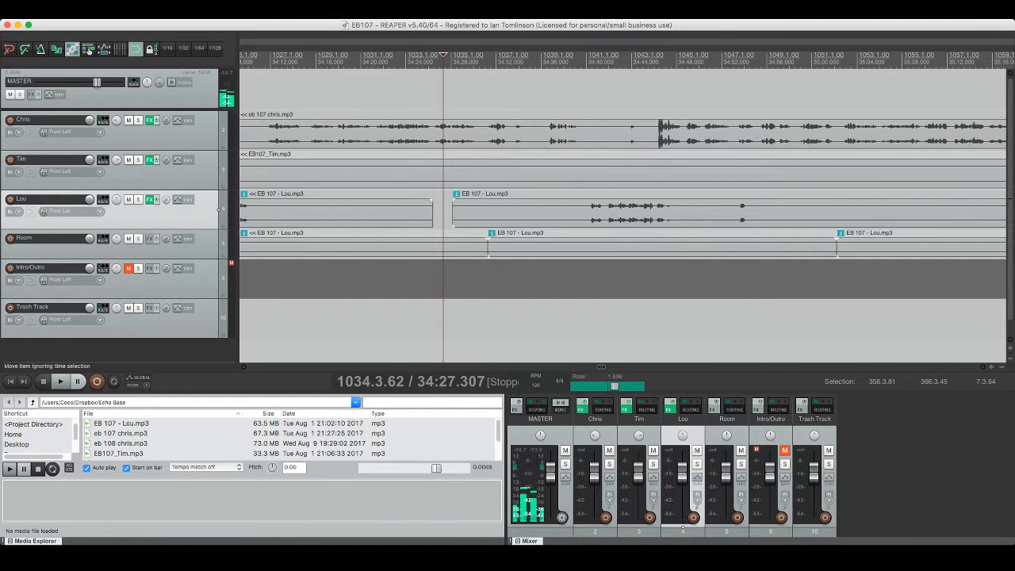
pyautogui.click(473, 133)
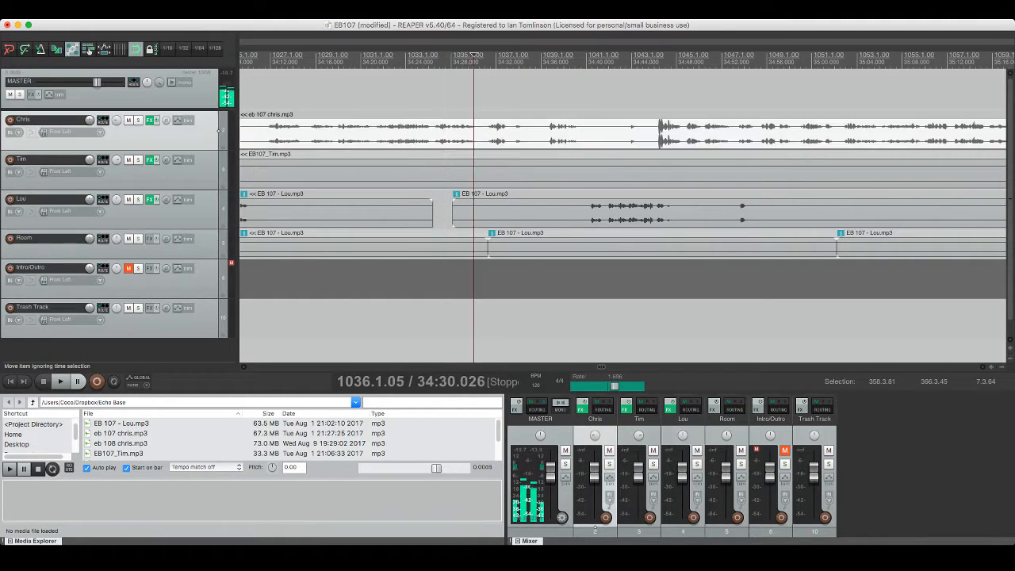
pyautogui.press('space')
pyautogui.hscroll(1, 474, 133)
pyautogui.hscroll(3, 473, 133)
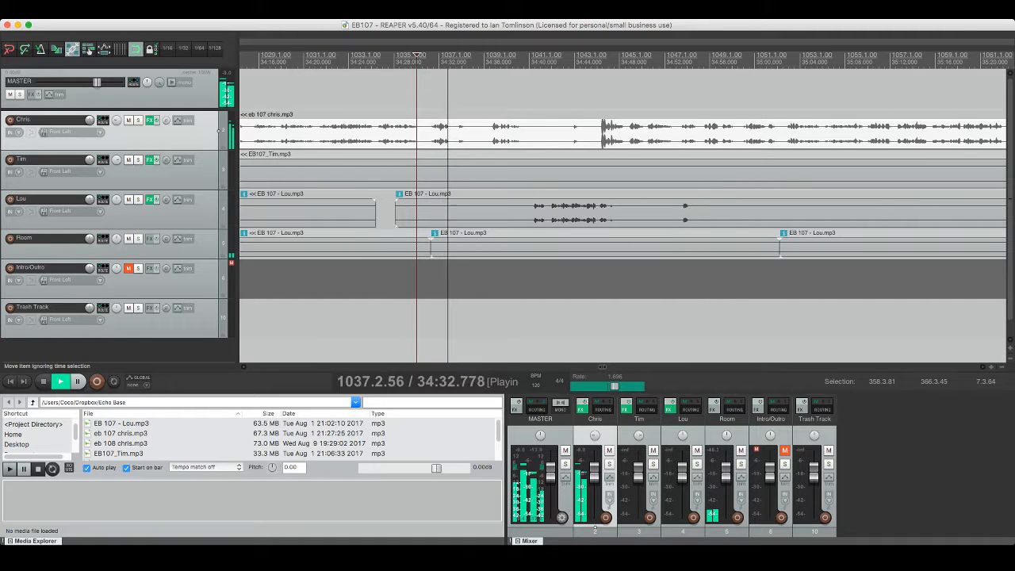
pyautogui.press('space')
pyautogui.click(474, 133)
pyautogui.press('space')
pyautogui.hscroll(2, 473, 133)
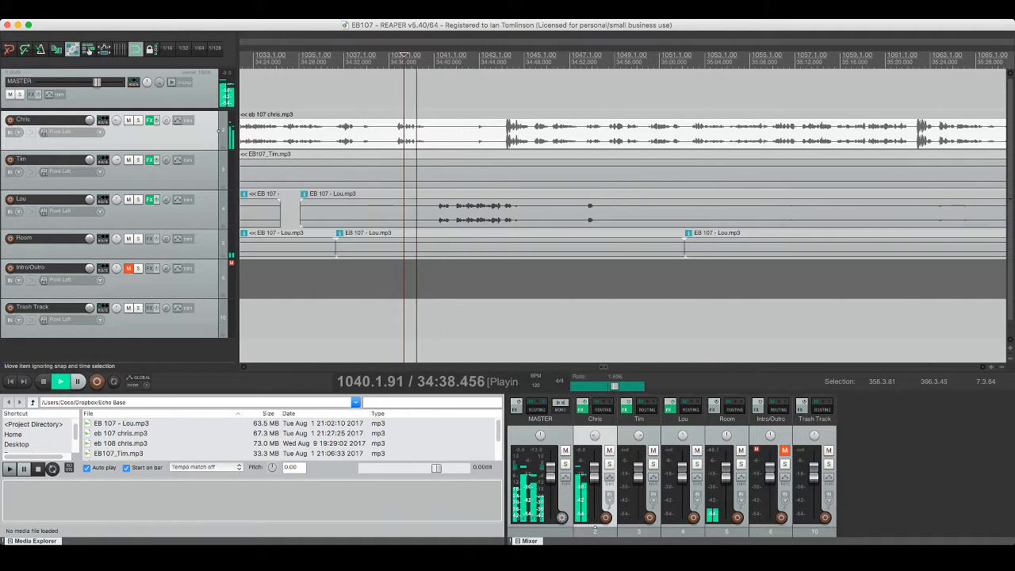
# Step: Play the third voice track's speech from about 34:43 and examine its isolated short sound from about 34:54 and 34:53.1
pyautogui.click(467, 133)
pyautogui.press('space')
pyautogui.press('space')
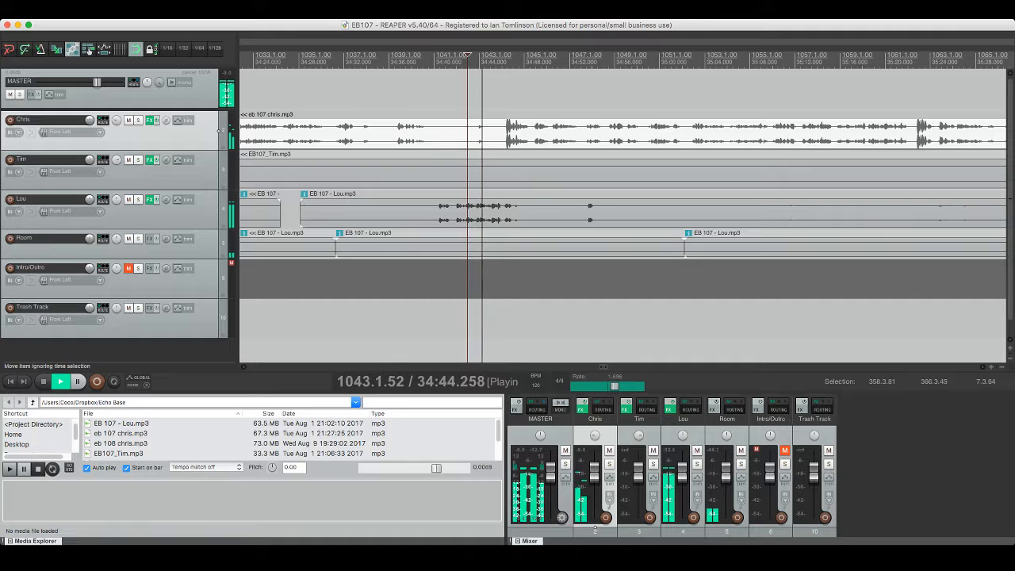
pyautogui.hscroll(3, 471, 133)
pyautogui.click(471, 134)
pyautogui.press('space')
pyautogui.press('space')
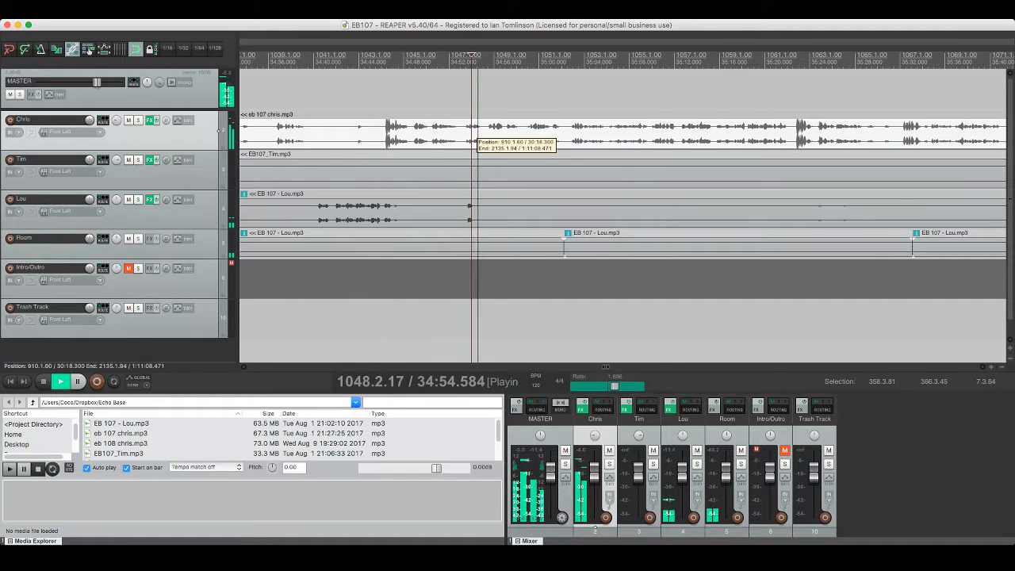
pyautogui.click(461, 133)
pyautogui.press('space')
pyautogui.press('space')
pyautogui.press('space')
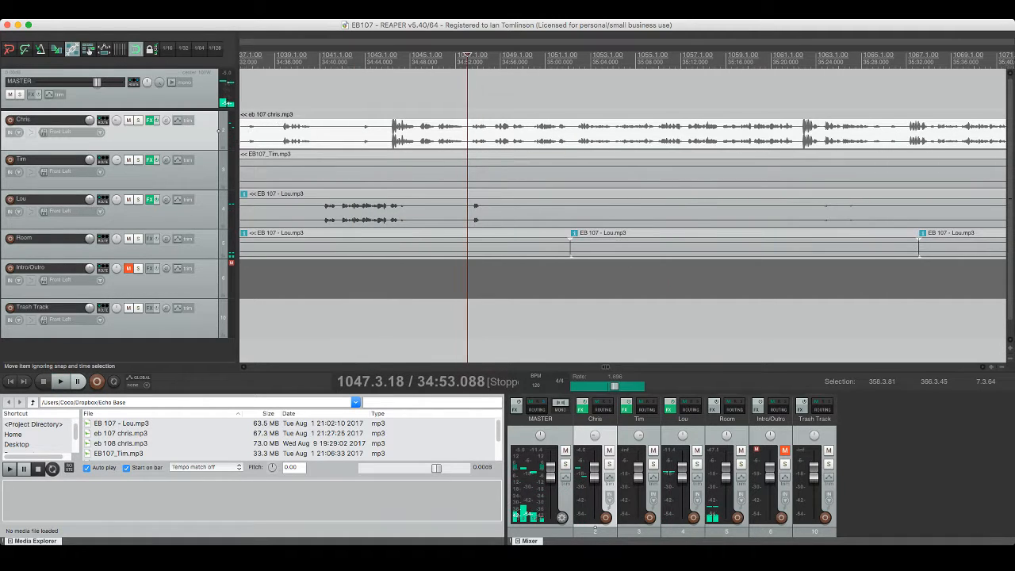
# Step: Play the third voice track's speech from about 34:02.9, 34:10.6 and 34:07.3 to check it against the first voice track
pyautogui.hscroll(-3, 623, 198)
pyautogui.scroll(-1, 623, 198)
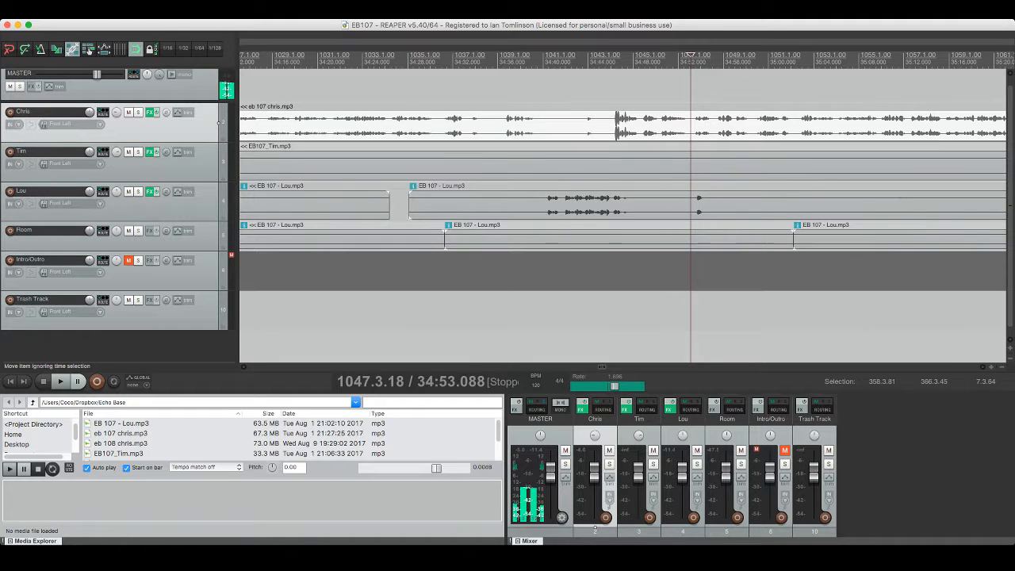
pyautogui.hscroll(-3, 623, 198)
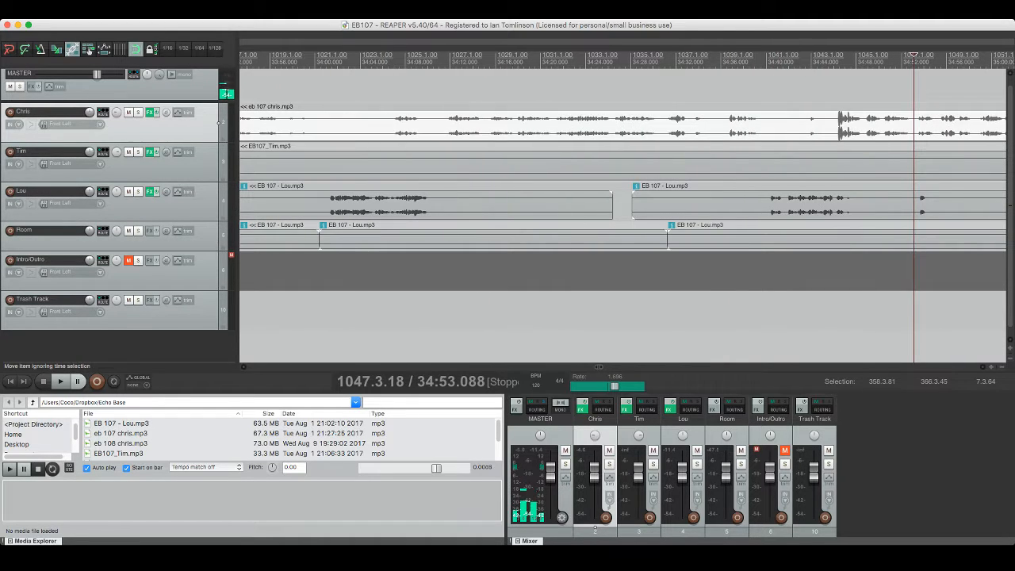
pyautogui.click(347, 162)
pyautogui.press('space')
pyautogui.press('space')
pyautogui.click(433, 133)
pyautogui.press('space')
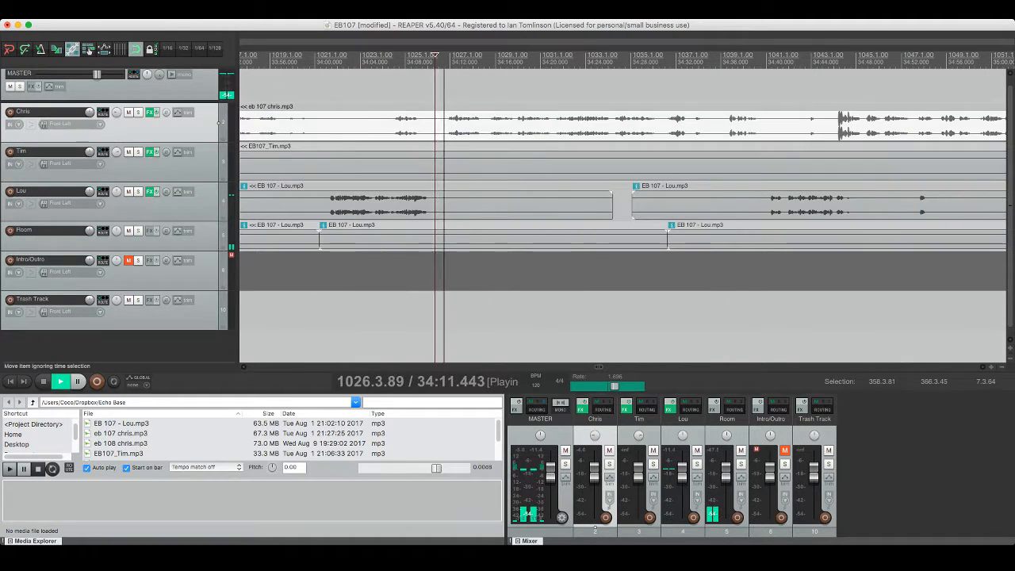
pyautogui.press('space')
pyautogui.click(397, 124)
pyautogui.press('space')
pyautogui.press('space')
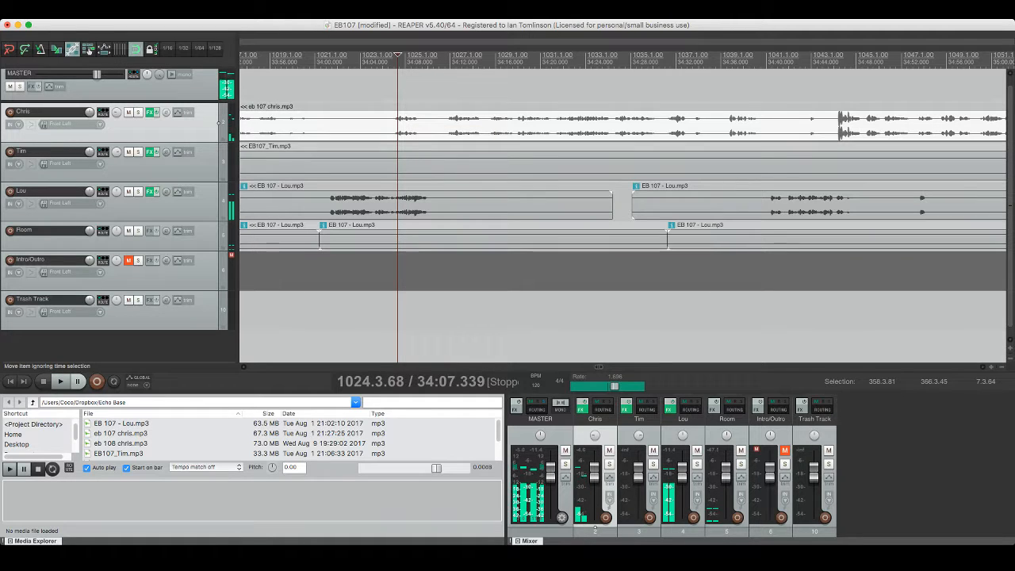
# Step: Spot-check the mix by playing from about 34:38.8 and 34:54, and save the project
pyautogui.click(752, 127)
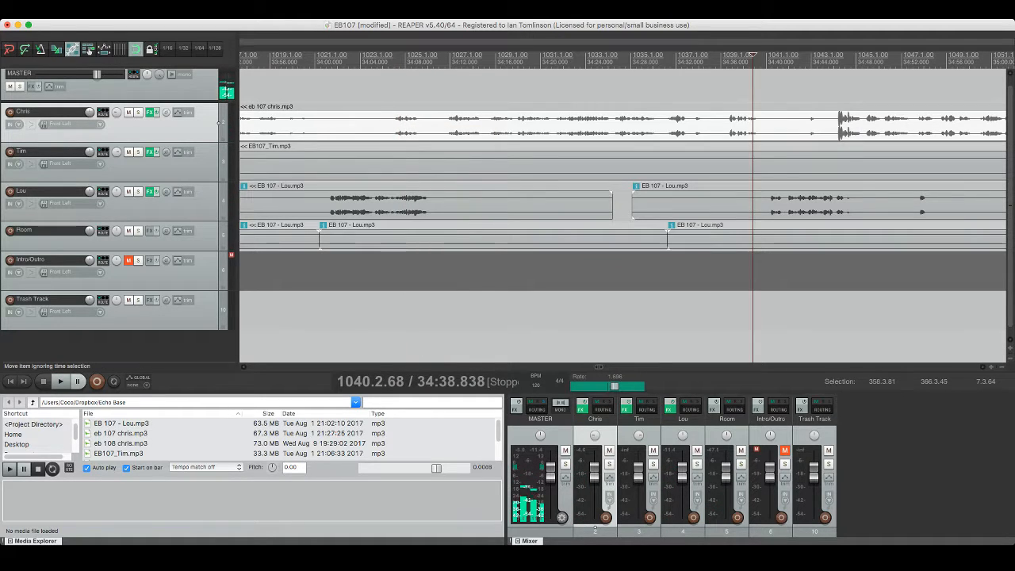
pyautogui.press('space')
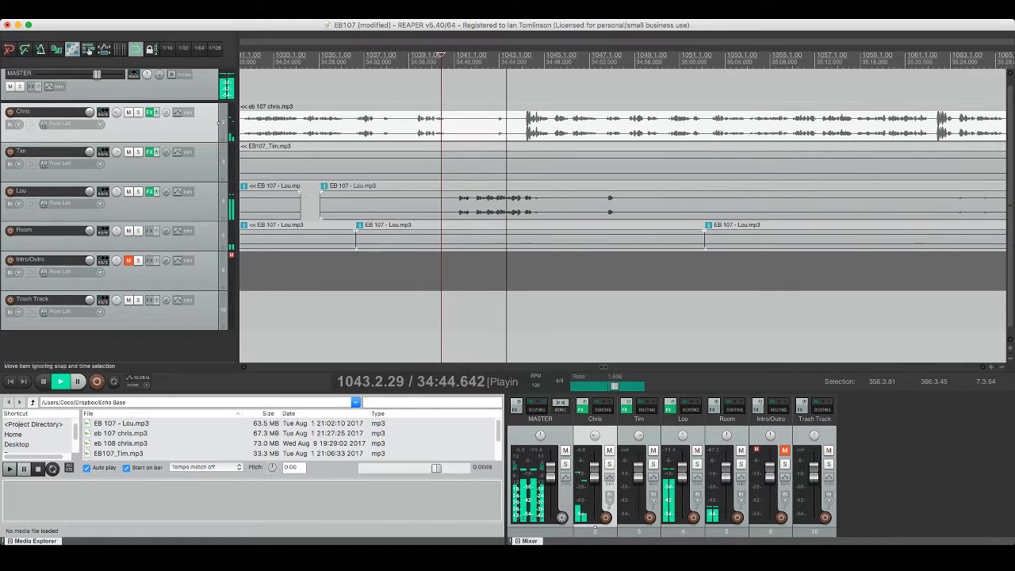
pyautogui.click(465, 123)
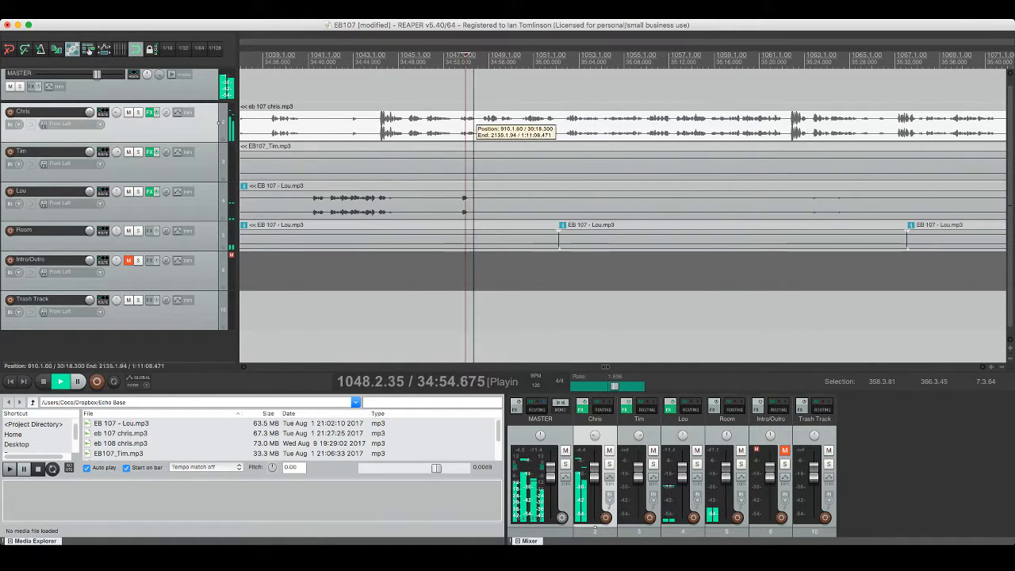
pyautogui.click(461, 120)
pyautogui.press('super+s')
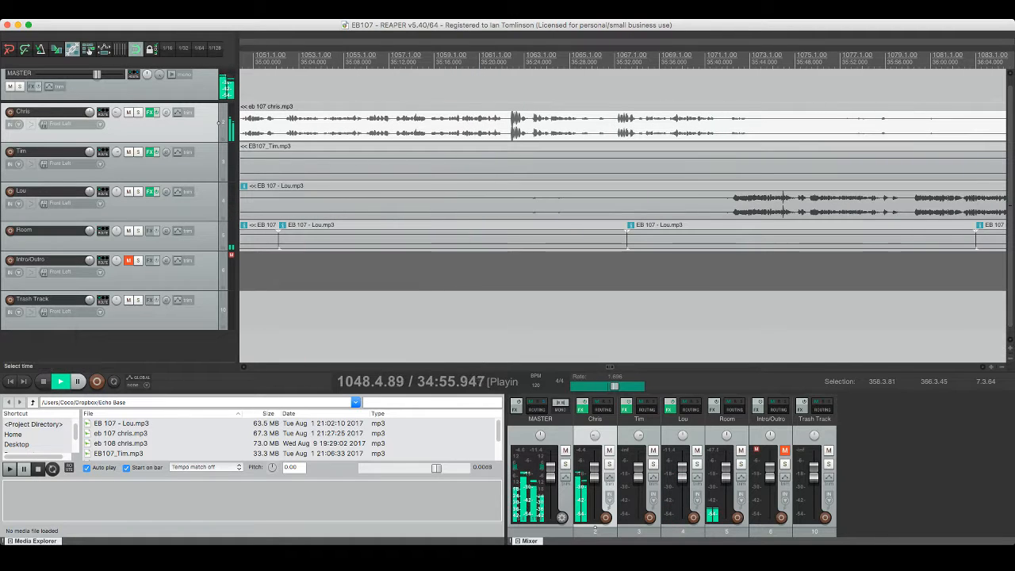
# Step: Split the third voice track's clip at about 35:06.3 and 35:42.3 and delete the silent piece between
pyautogui.click(219, 201)
pyautogui.press('s')
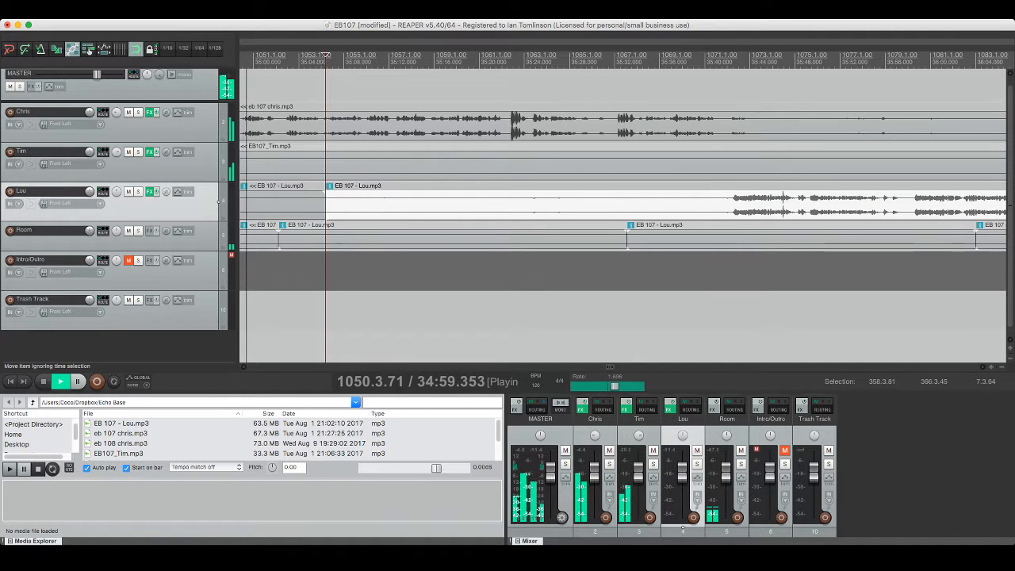
pyautogui.press('s')
pyautogui.press('Delete')
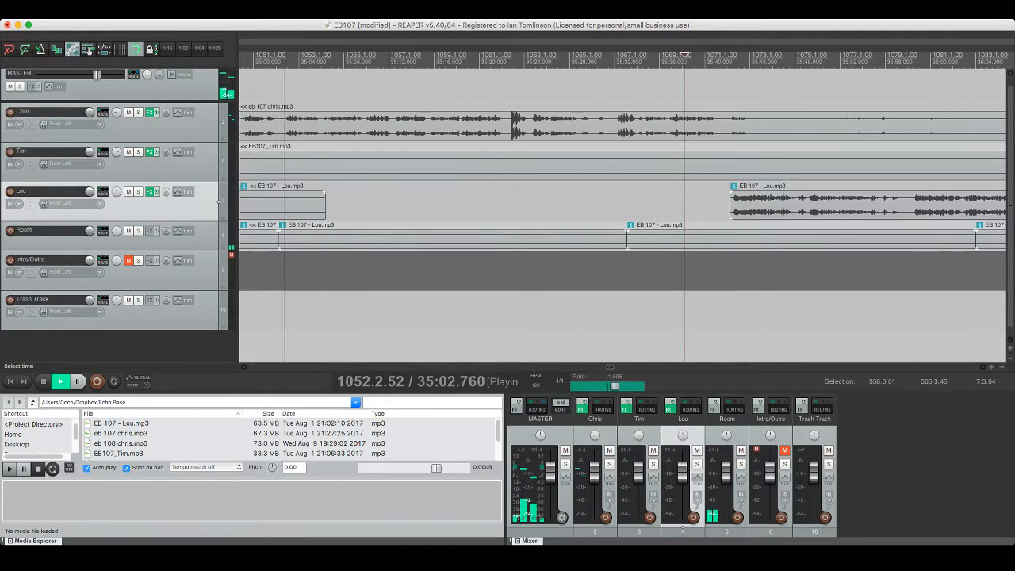
# Step: Save the project and play the mix from about 35:21.9 to check the first voice track's loud word
pyautogui.click(500, 120)
pyautogui.press('space')
pyautogui.press('space')
pyautogui.press('super+s')
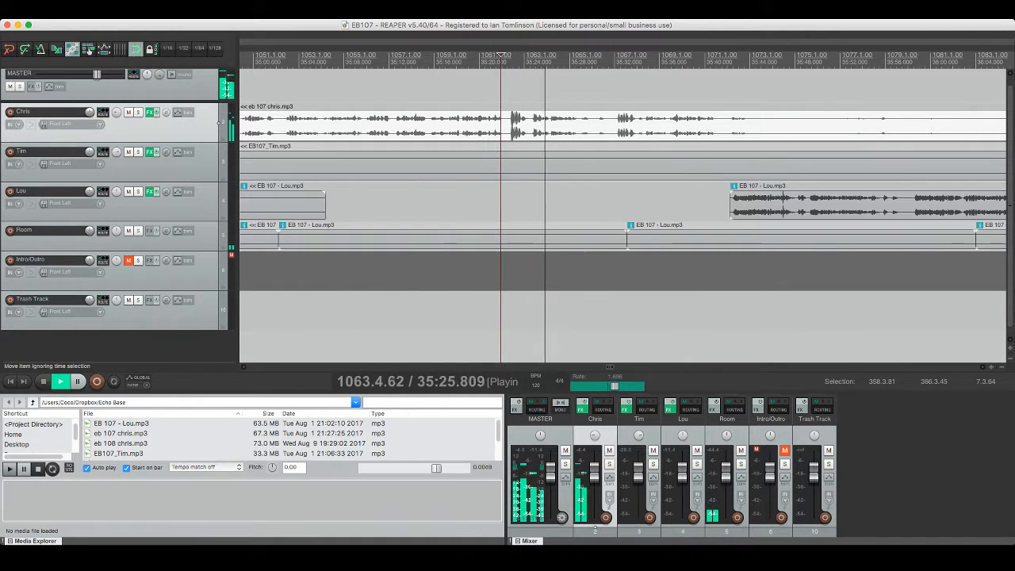
pyautogui.press('space')
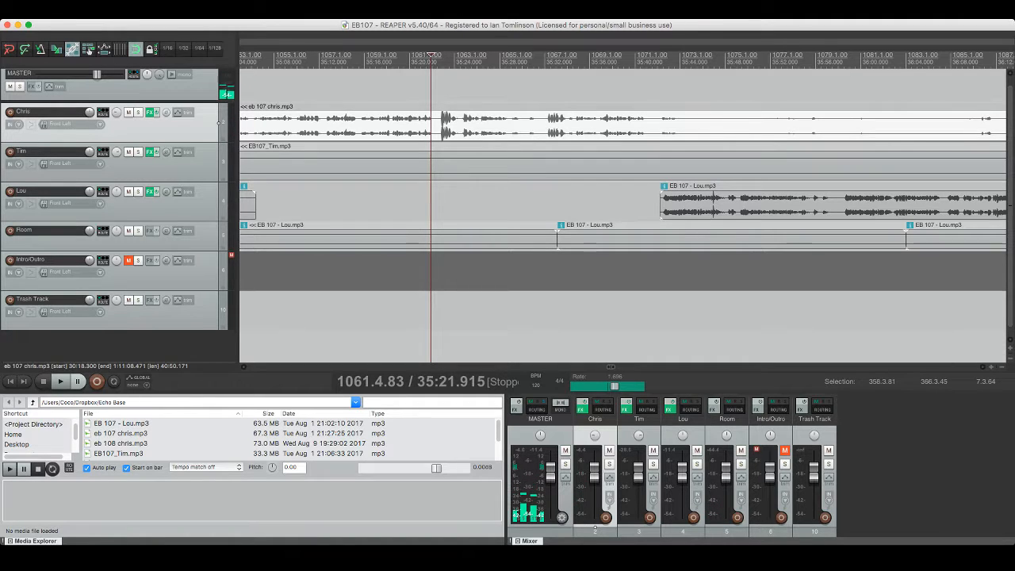
# Step: Solo the first voice track and replay its loud word from about 35:21.9
pyautogui.press('F6')
pyautogui.press('space')
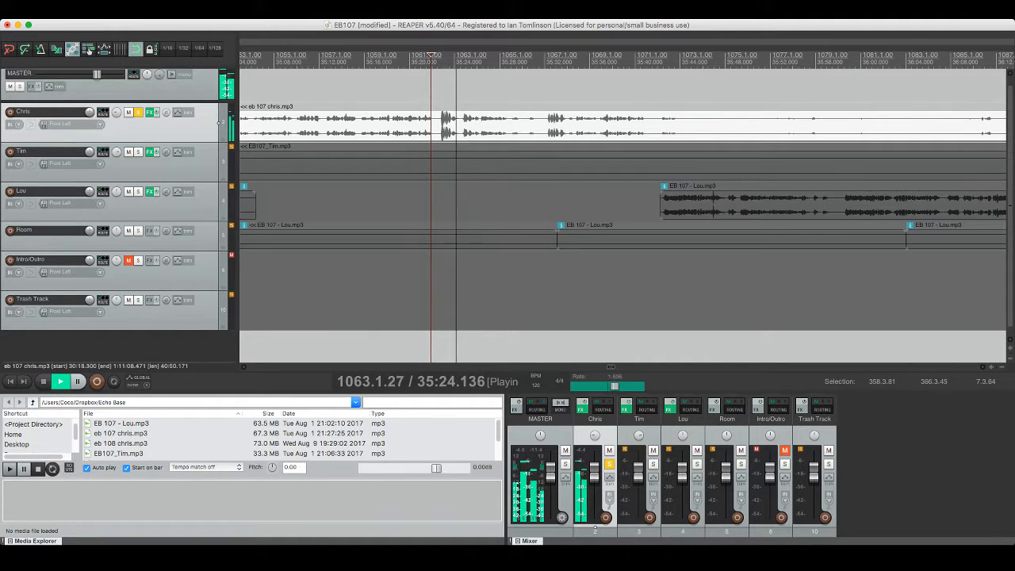
pyautogui.press('space')
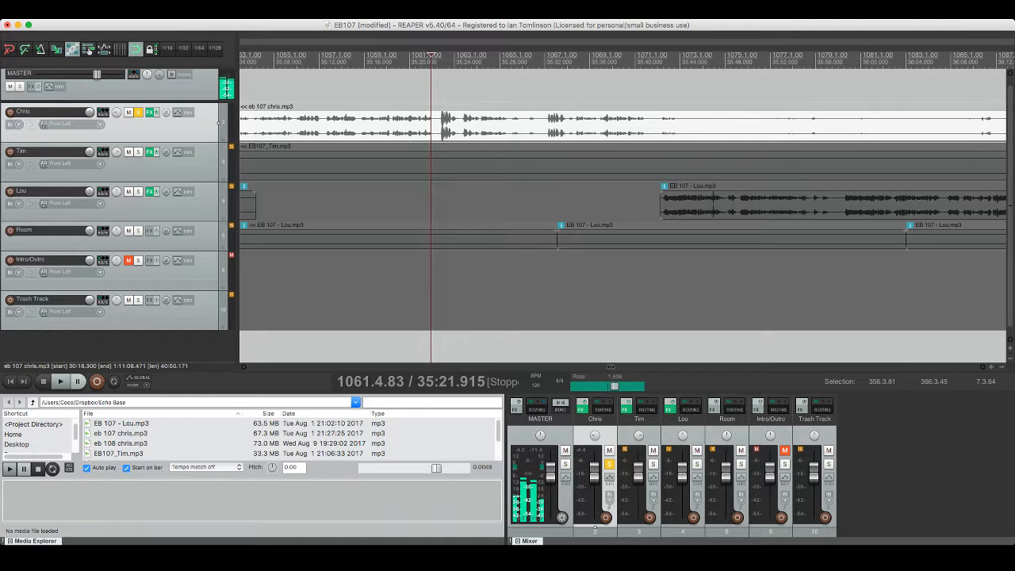
# Step: Enlarge the first voice track and examine its loud peak at about 35:22.9 down to the individual waveform cycles
pyautogui.press('`')
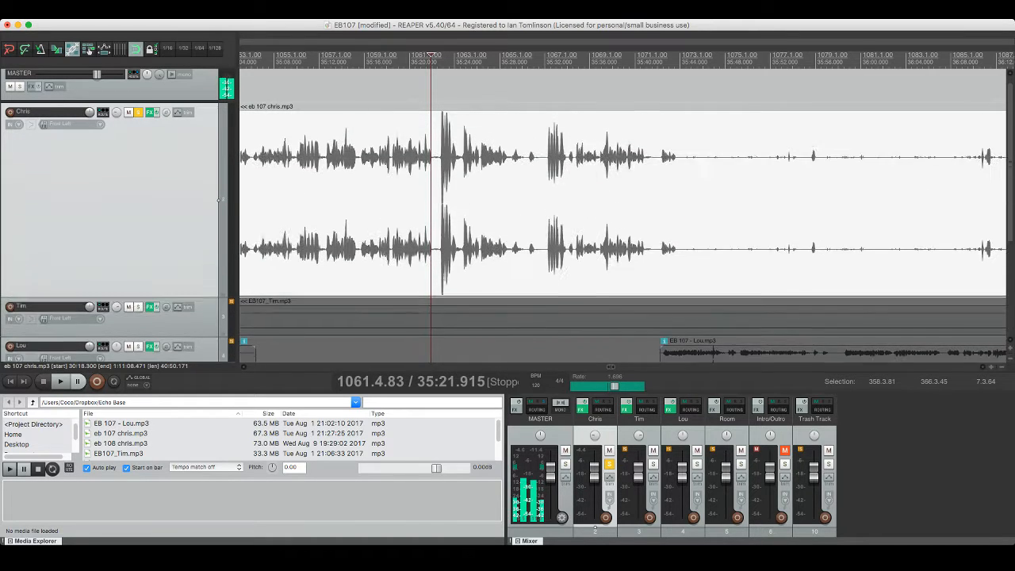
pyautogui.press('space')
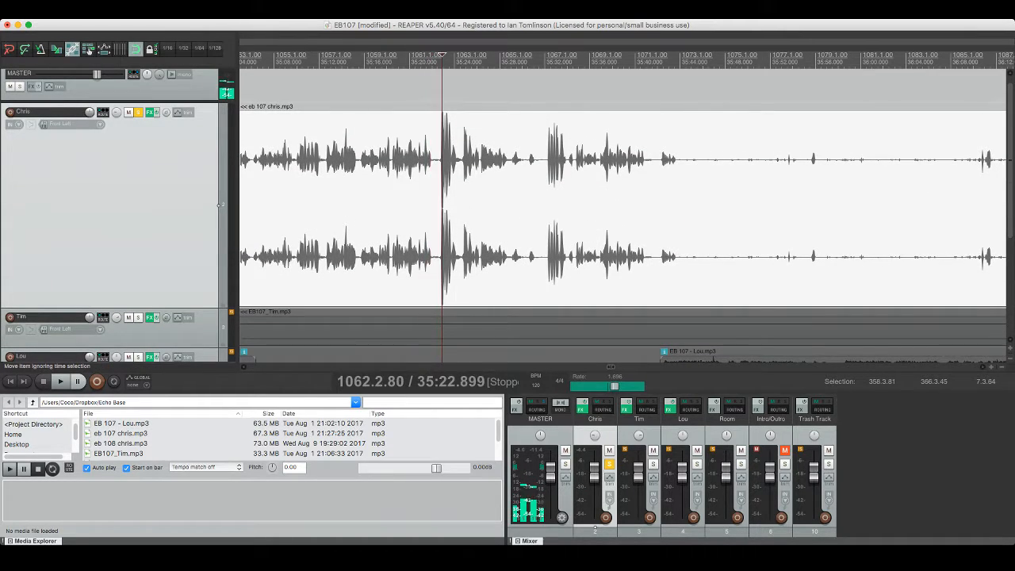
pyautogui.press('=')
pyautogui.press('=')
pyautogui.press('=')
pyautogui.press('=')
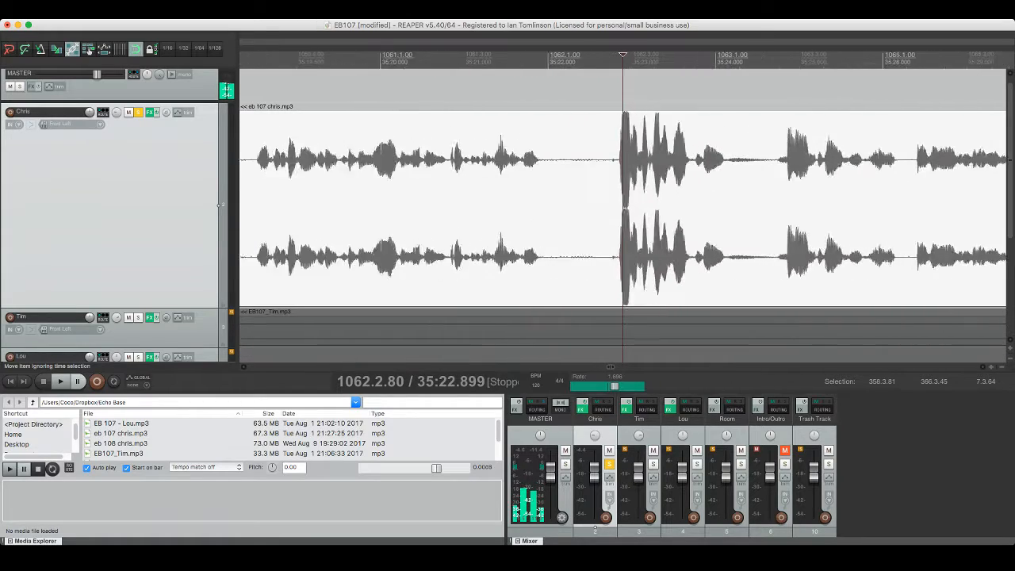
pyautogui.press('=')
pyautogui.press('=')
pyautogui.press('=')
pyautogui.press('=')
pyautogui.press('=')
pyautogui.press('=')
pyautogui.press('=')
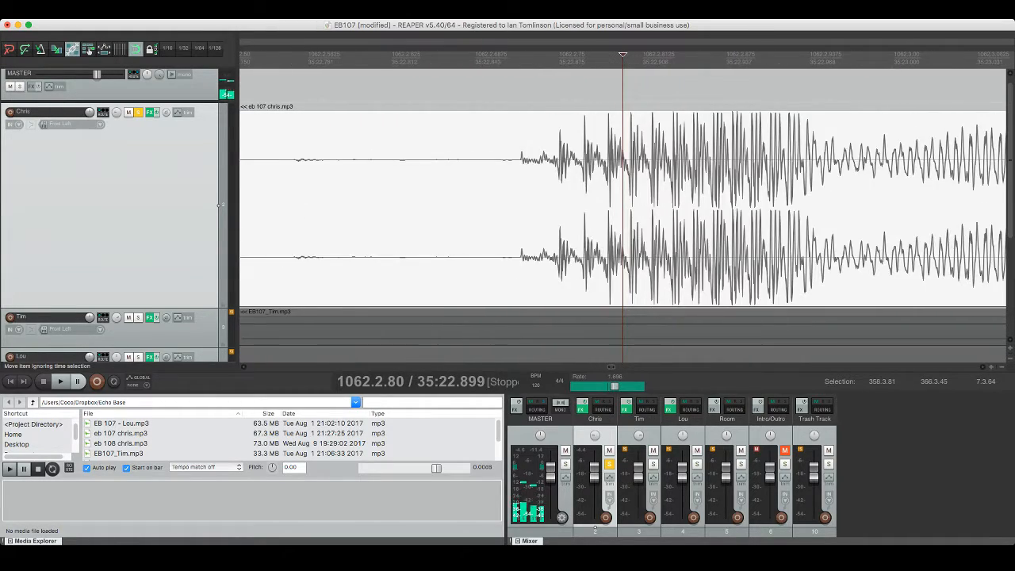
pyautogui.press('=')
pyautogui.press('=')
pyautogui.press('=')
pyautogui.press('=')
pyautogui.press('=')
pyautogui.press('=')
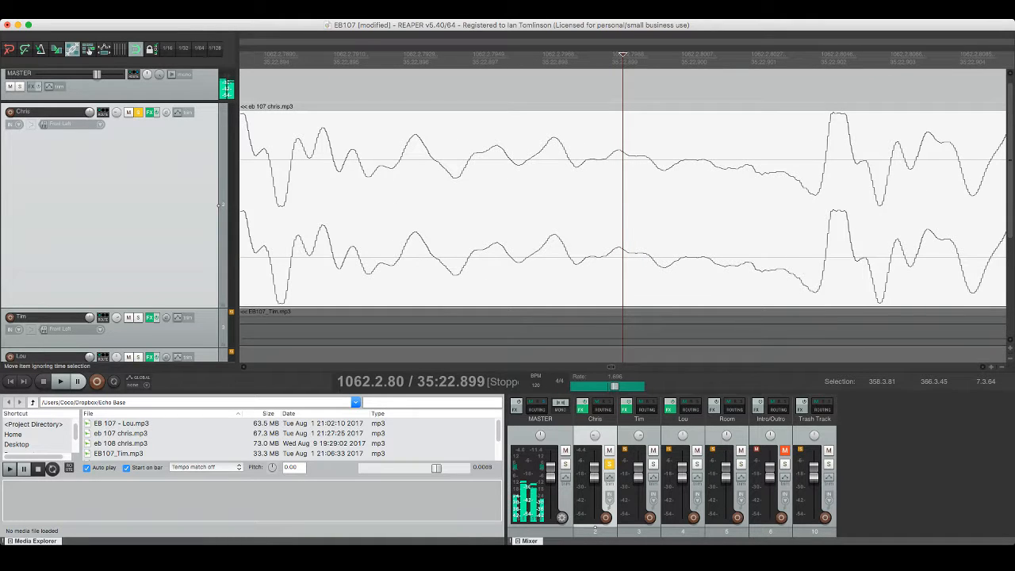
pyautogui.press('-')
pyautogui.press('-')
pyautogui.press('-')
pyautogui.press('-')
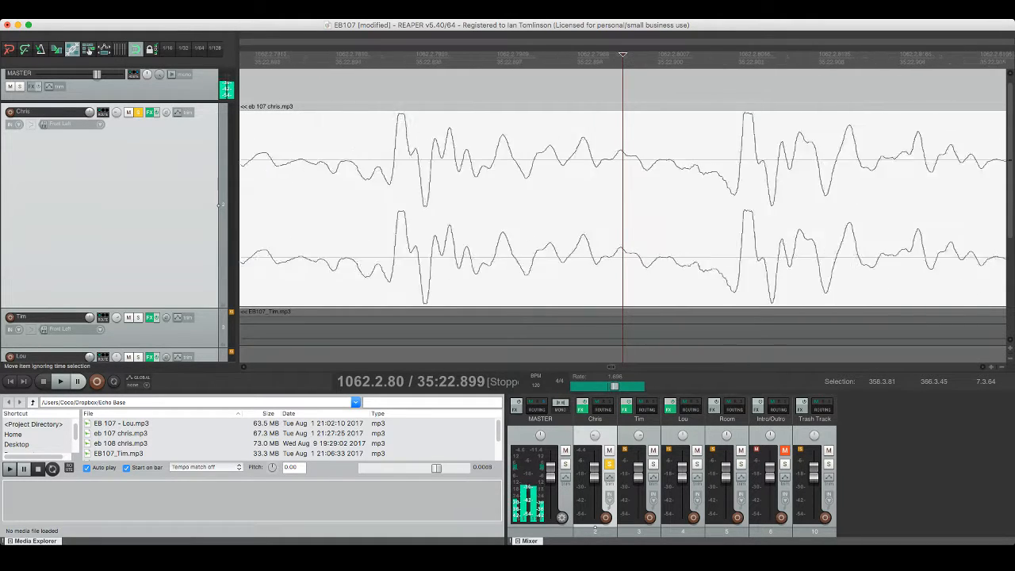
pyautogui.press('-')
pyautogui.press('-')
pyautogui.press('-')
pyautogui.press('-')
pyautogui.press('-')
pyautogui.press('-')
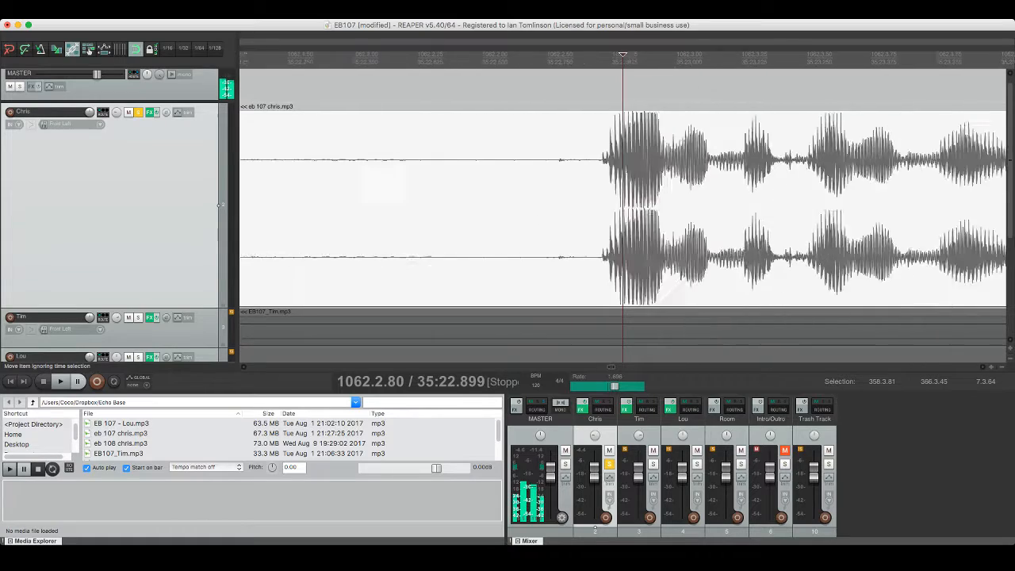
pyautogui.press('-')
pyautogui.press('-')
pyautogui.press('-')
pyautogui.press('-')
pyautogui.press('-')
pyautogui.press('-')
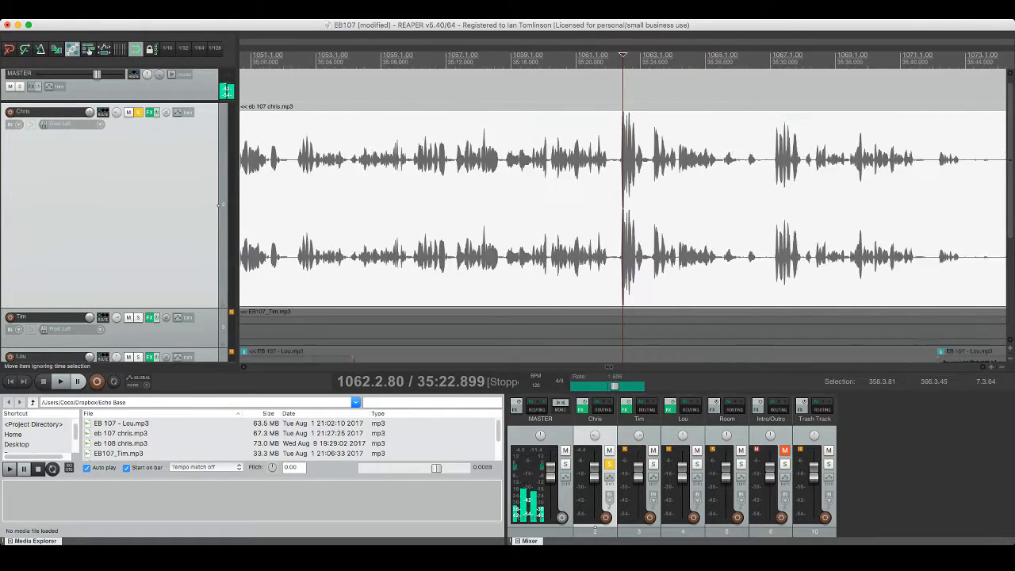
pyautogui.press('-')
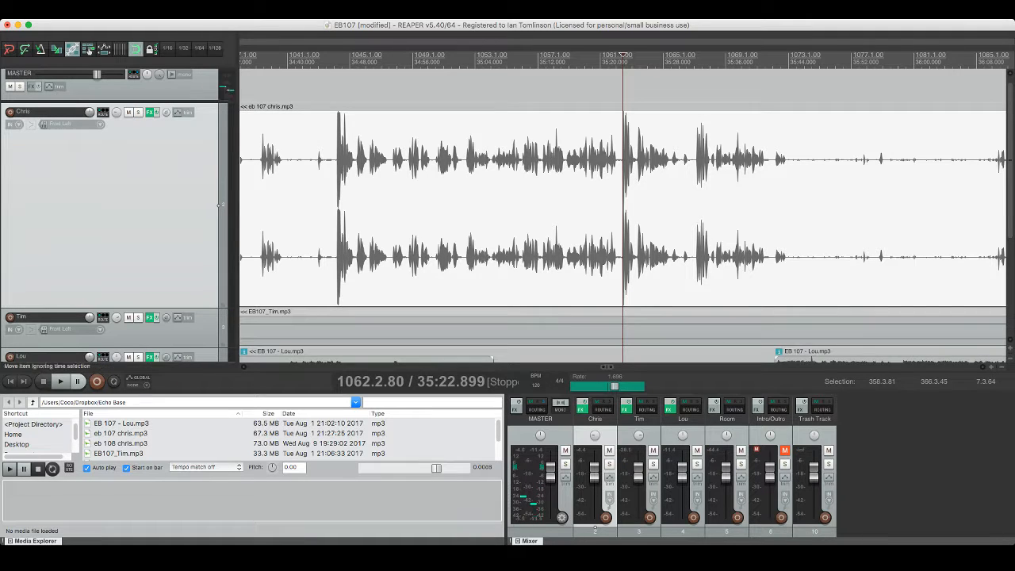
# Step: Play the mix from about 34:41 and 35:21.7, restore the compact track heights and save the project
pyautogui.click(295, 328)
pyautogui.press('space')
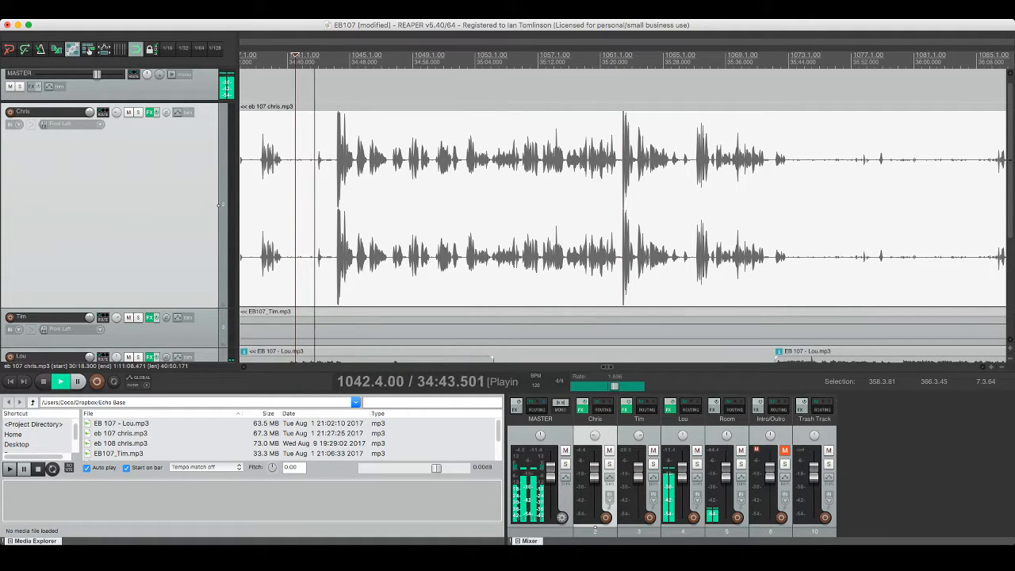
pyautogui.press('`')
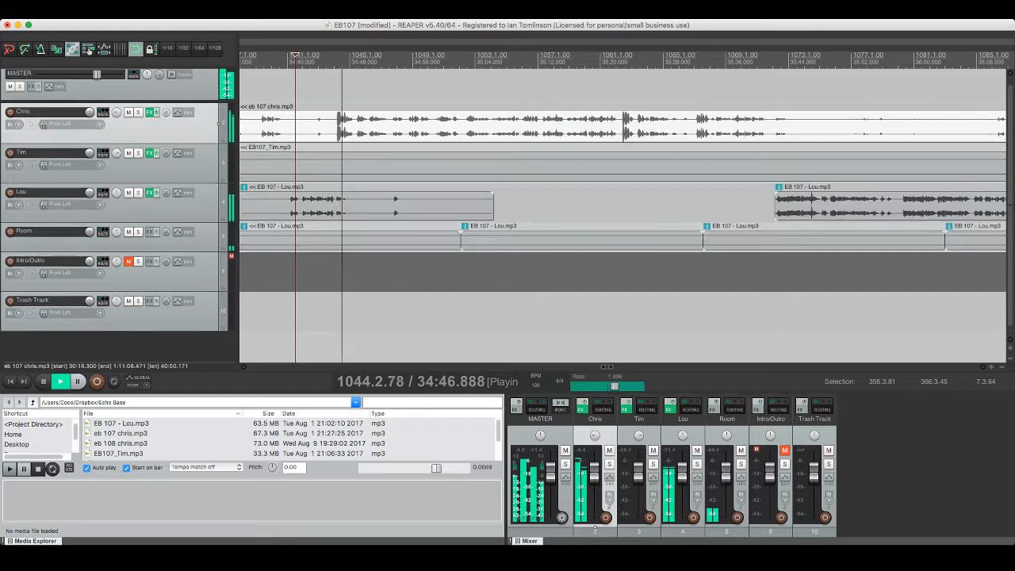
pyautogui.click(613, 328)
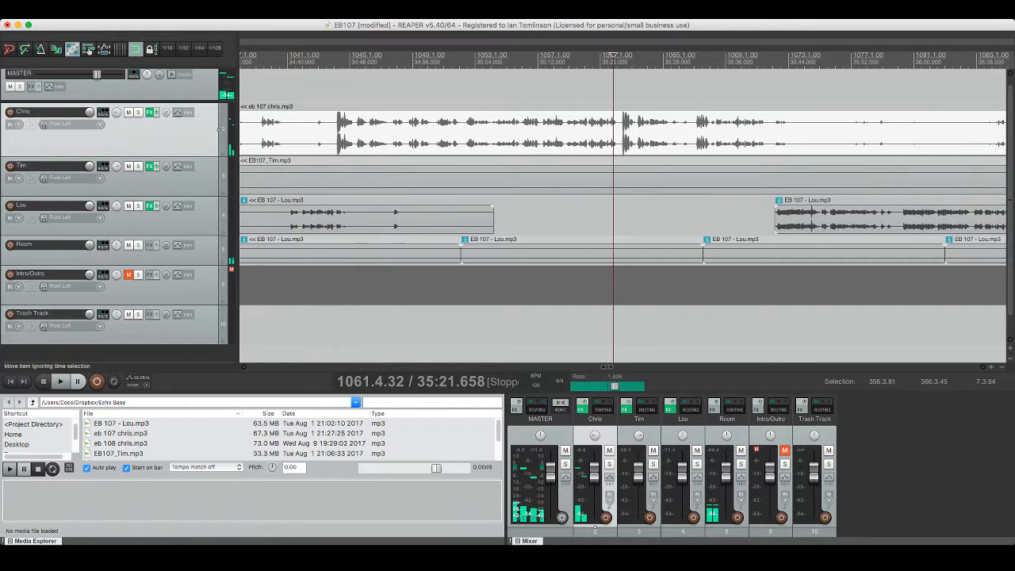
pyautogui.press('super+s')
# Step: Split the first voice track's clip at about 35:41.3 and 35:42.2 and delete the short piece between
pyautogui.hscroll(5, 626, 214)
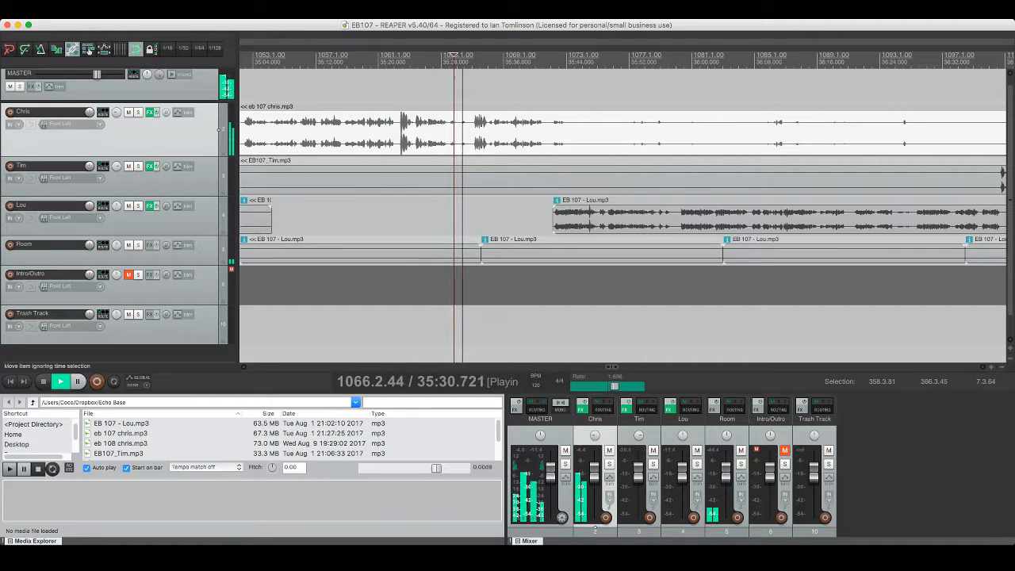
pyautogui.click(543, 55)
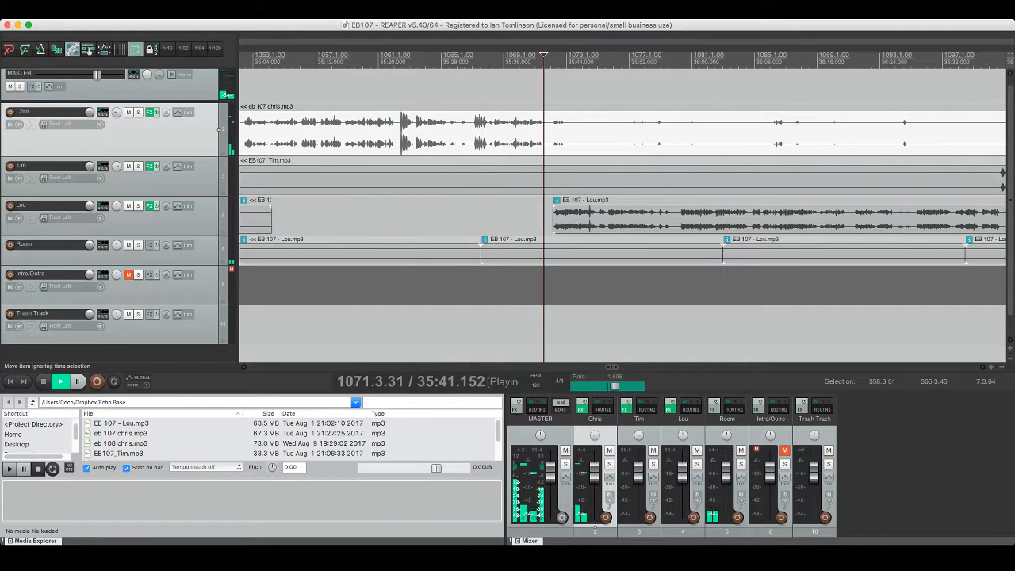
pyautogui.press('space')
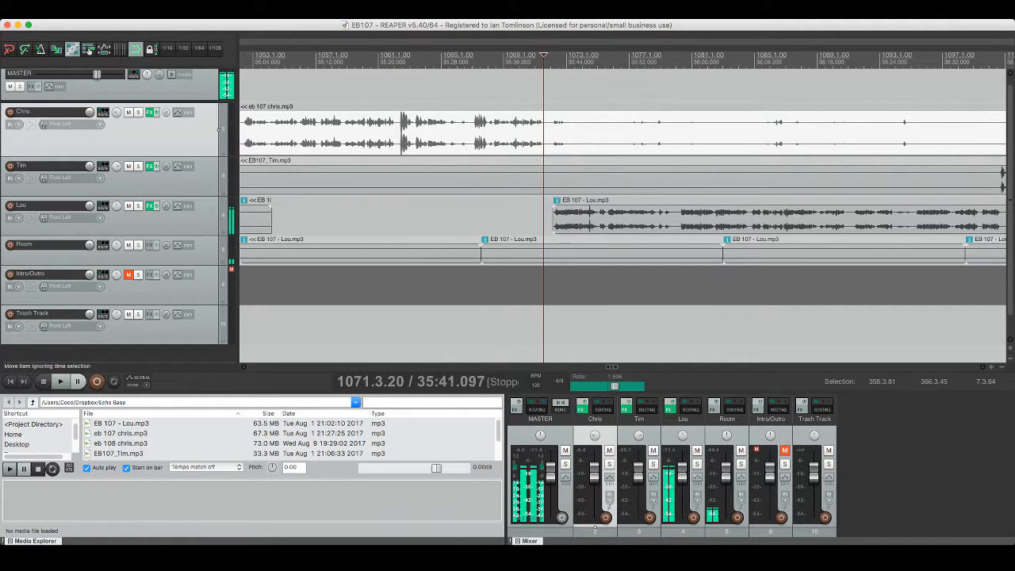
pyautogui.press('Right')
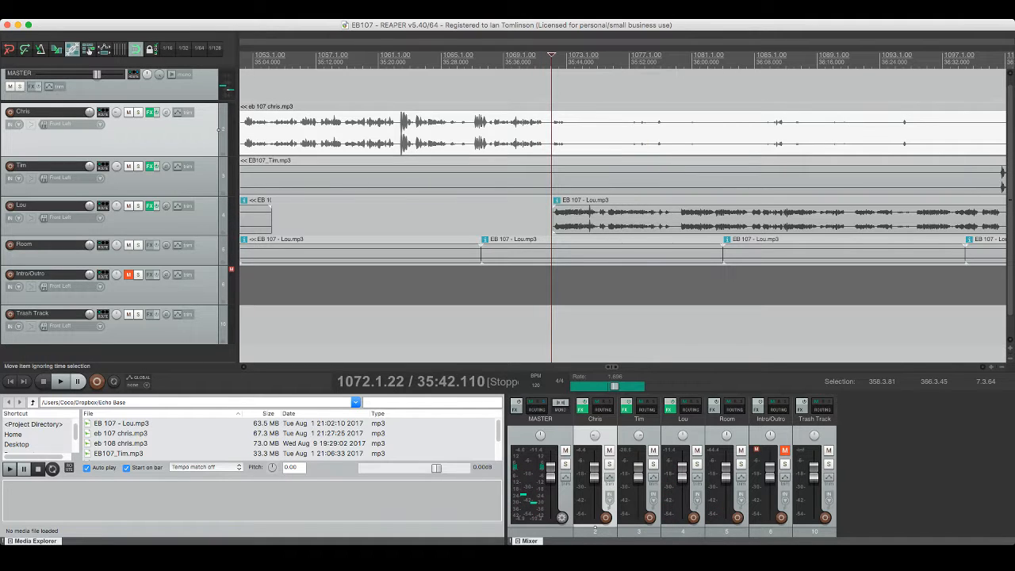
pyautogui.press('s')
pyautogui.press('Left')
pyautogui.press('Right')
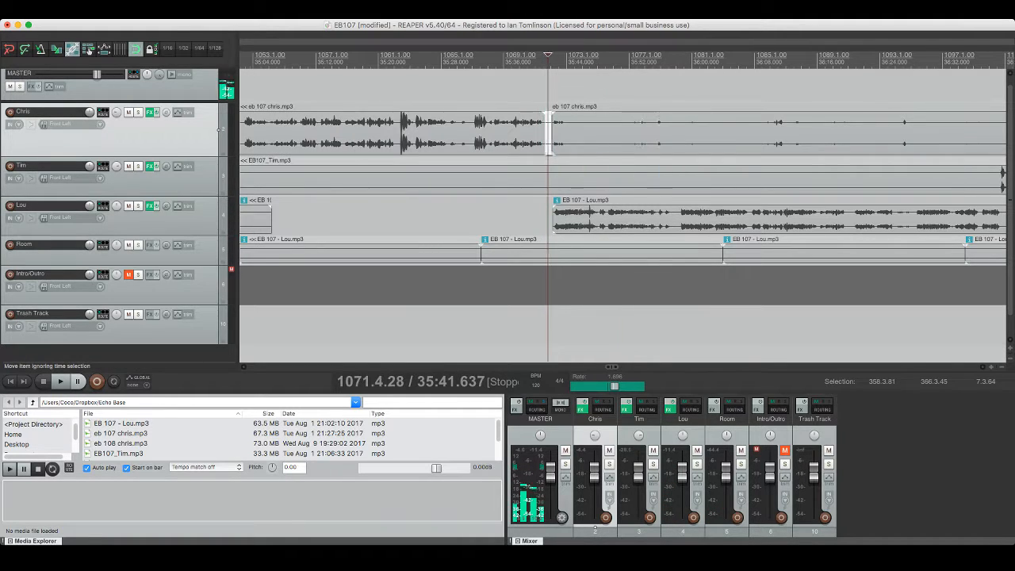
pyautogui.press('=')
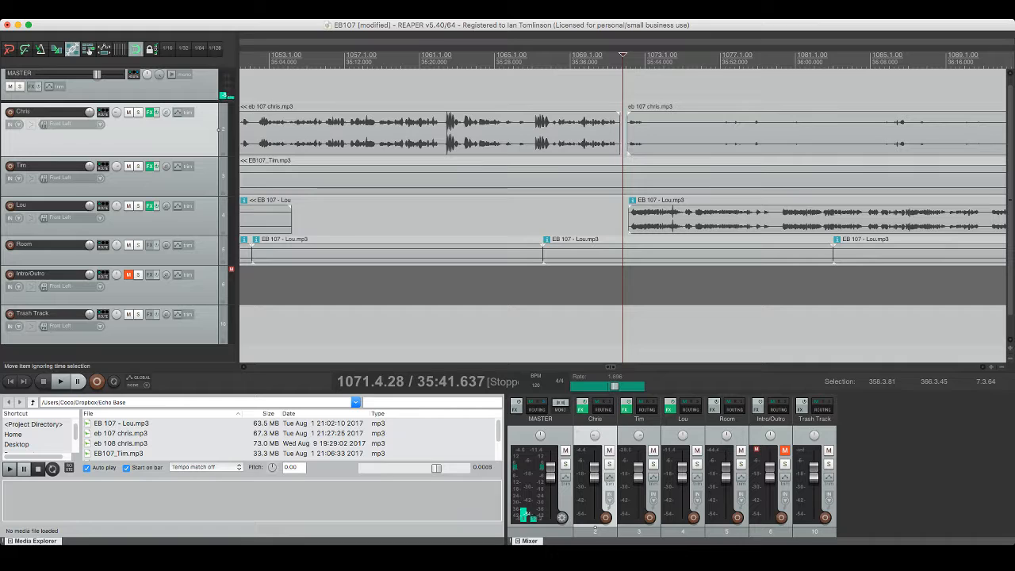
pyautogui.press('Delete')
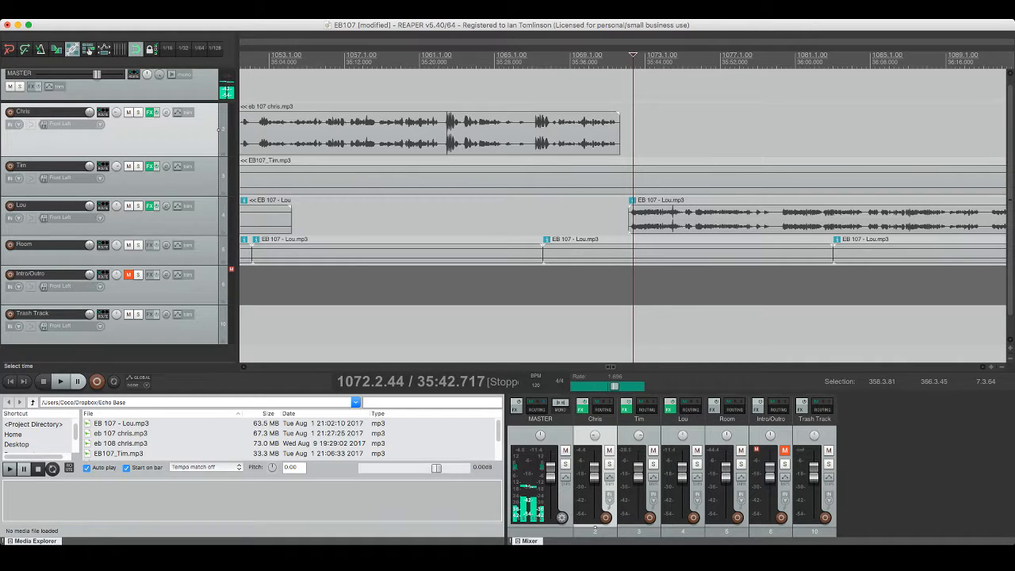
# Step: Move the first voice track's short piece ending at about 35:44.3 earlier, to start at about 35:40.9 over the preceding clip's end, and play it
pyautogui.hotkey('ctrl', 'v')
pyautogui.moveTo(637, 127); pyautogui.dragTo(635, 131)
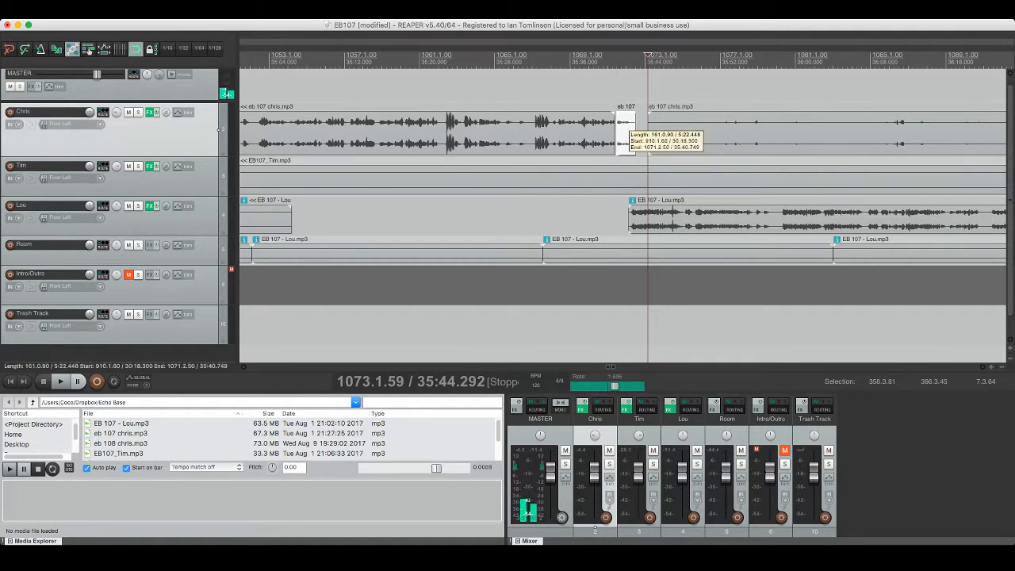
pyautogui.click(605, 131)
pyautogui.press('space')
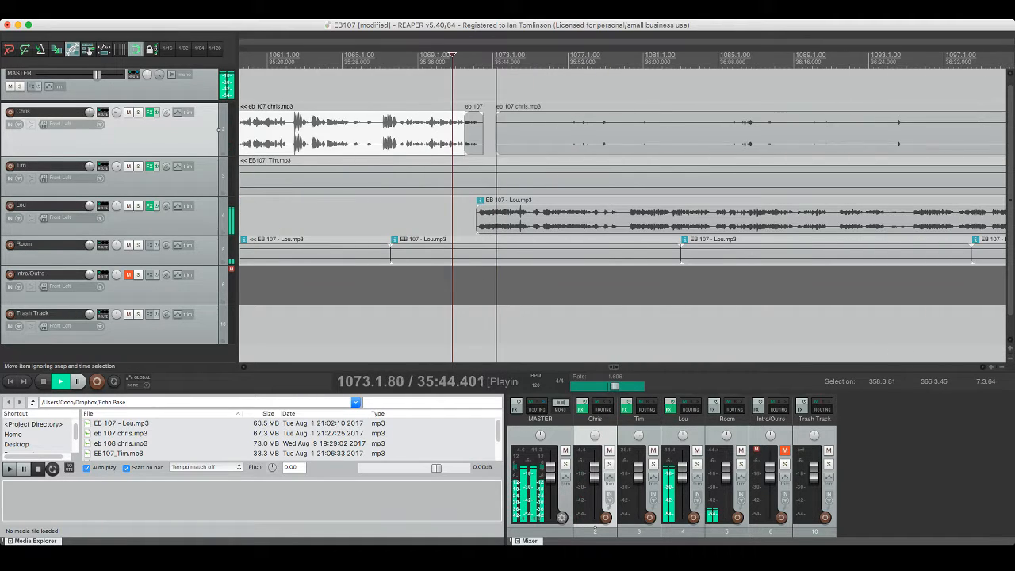
# Step: Cut the first voice track's silences from about 35:44.3 to 35:55.6 and 35:56.4 to 36:10.4, playing the result
pyautogui.click(568, 131)
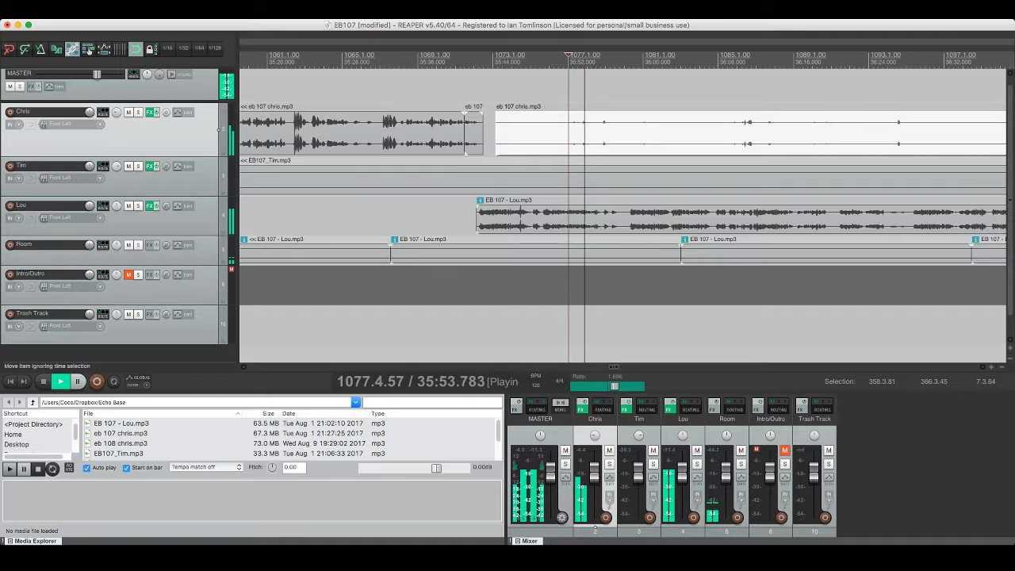
pyautogui.moveTo(496, 131); pyautogui.dragTo(604, 130)
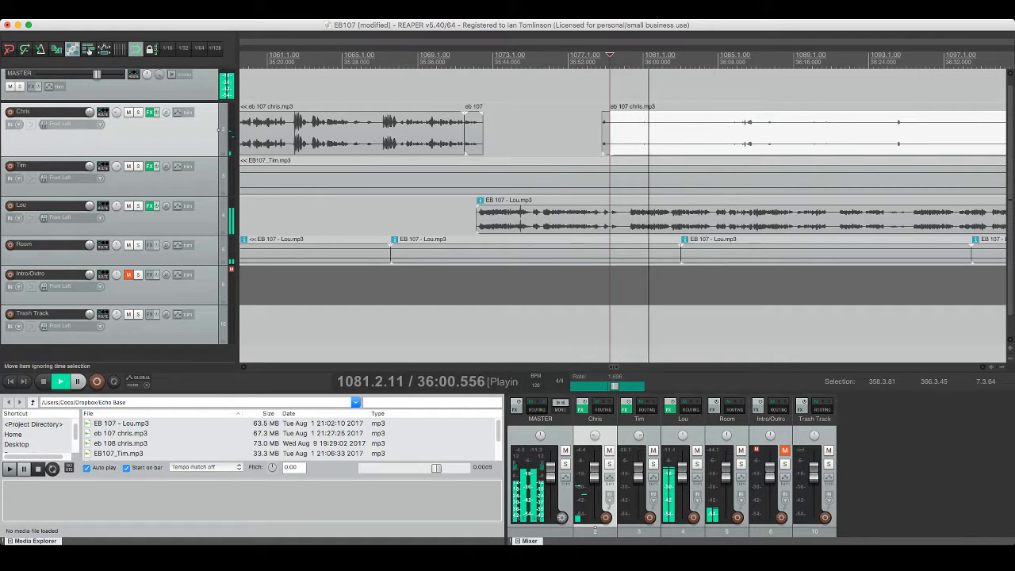
pyautogui.moveTo(608, 135); pyautogui.dragTo(607, 135)
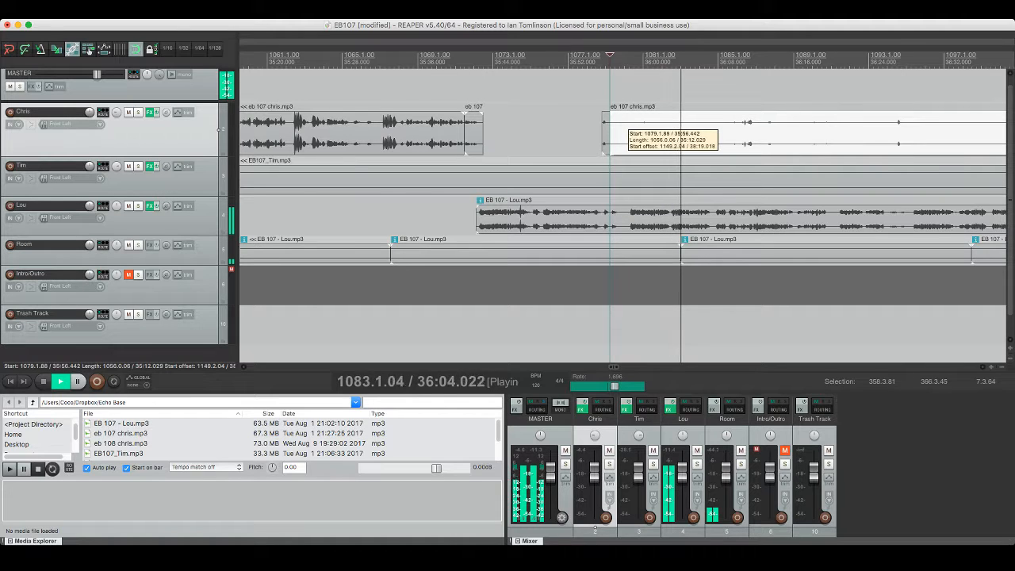
pyautogui.moveTo(680, 142); pyautogui.dragTo(741, 145)
pyautogui.press('space')
pyautogui.press('space')
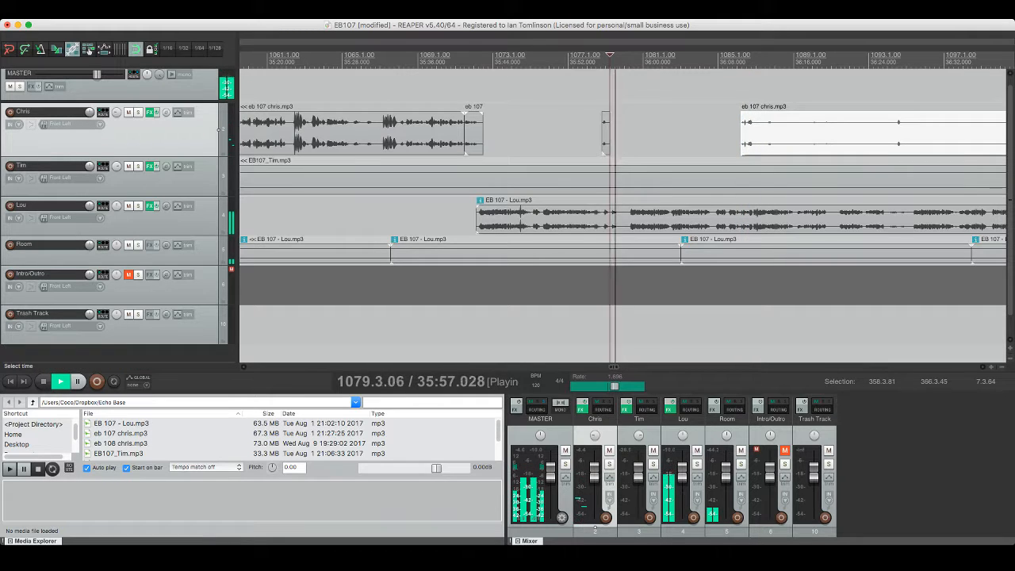
# Step: Solo the first voice track and trim its following clip's start to about 36:11, checking it by playback
pyautogui.press('space')
pyautogui.press('F6')
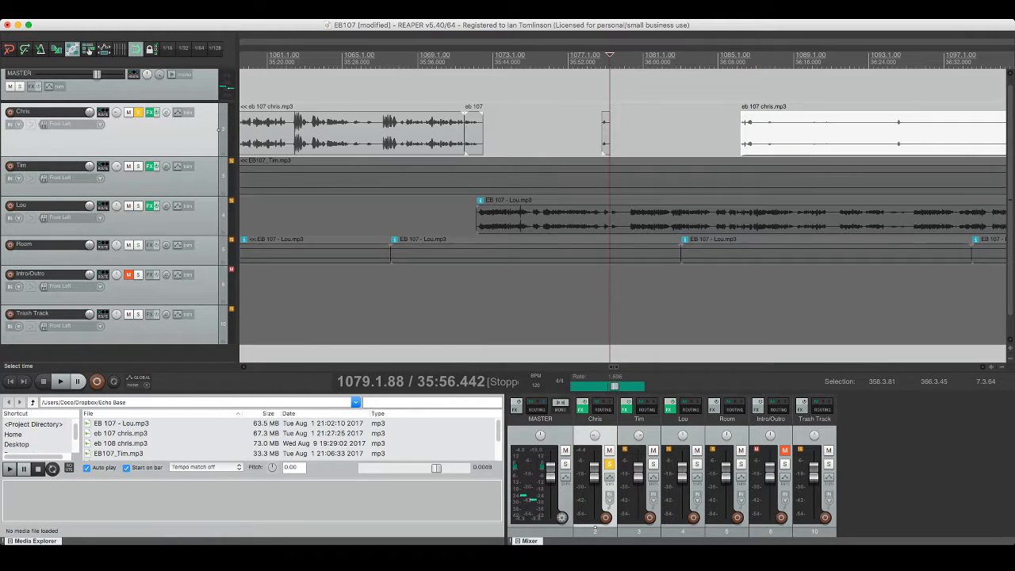
pyautogui.click(738, 143)
pyautogui.press('space')
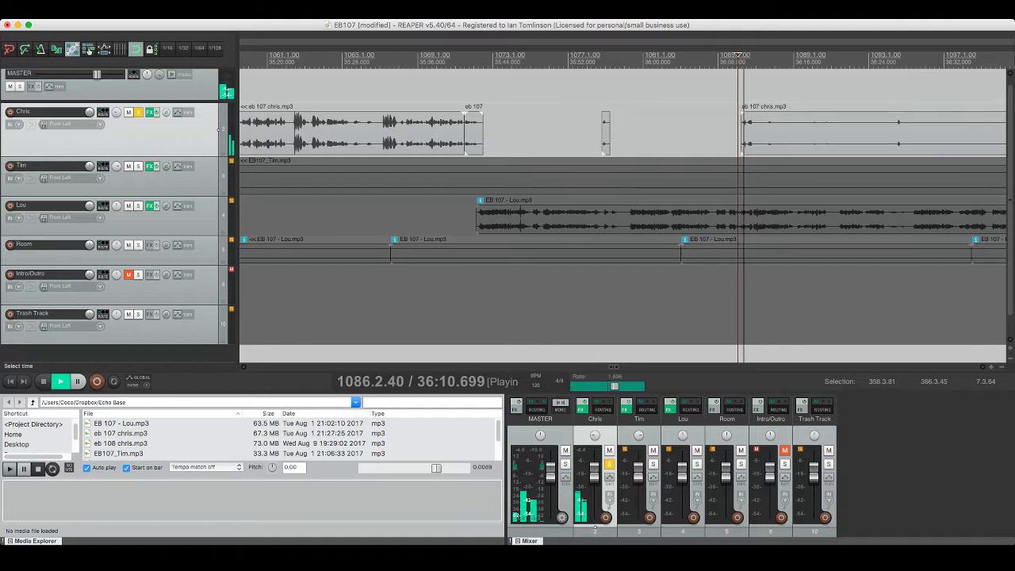
pyautogui.press('space')
pyautogui.moveTo(741, 123); pyautogui.dragTo(747, 124)
pyautogui.press('space')
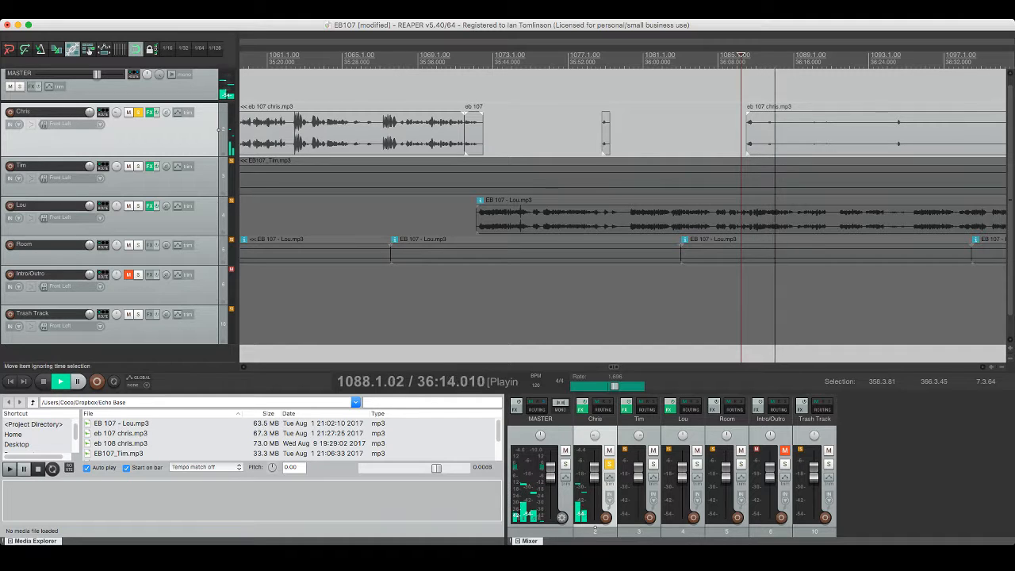
# Step: Split the first voice track's clip at about 36:11.7 and 36:26.7 and delete the silent piece between
pyautogui.press('space')
pyautogui.click(753, 133)
pyautogui.click(894, 133)
pyautogui.press('s')
pyautogui.click(878, 133)
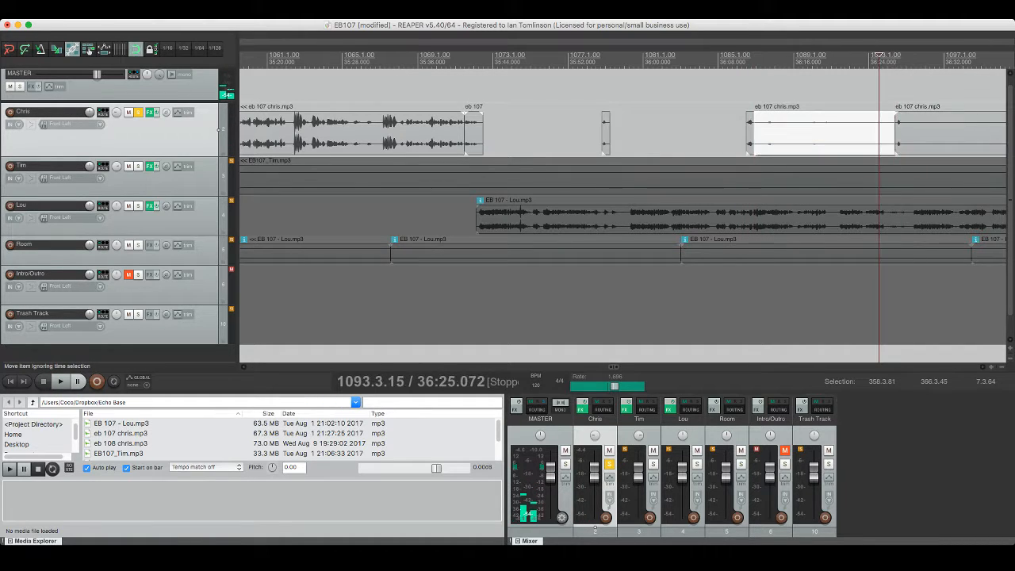
pyautogui.press('Delete')
# Step: Play from about 36:11 and 36:26, turn the first voice track's solo off and save the project
pyautogui.click(747, 124)
pyautogui.press('space')
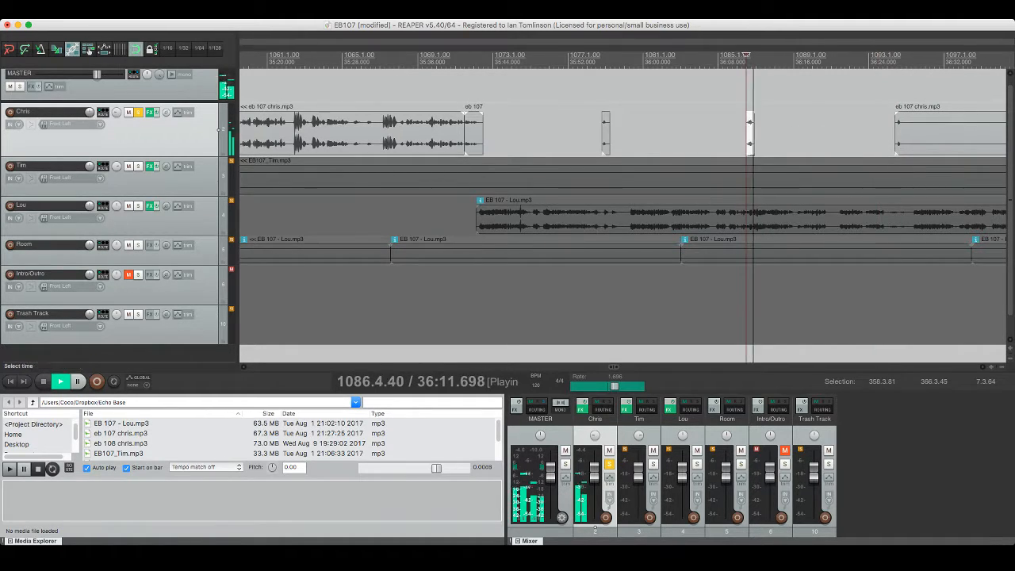
pyautogui.press('F6')
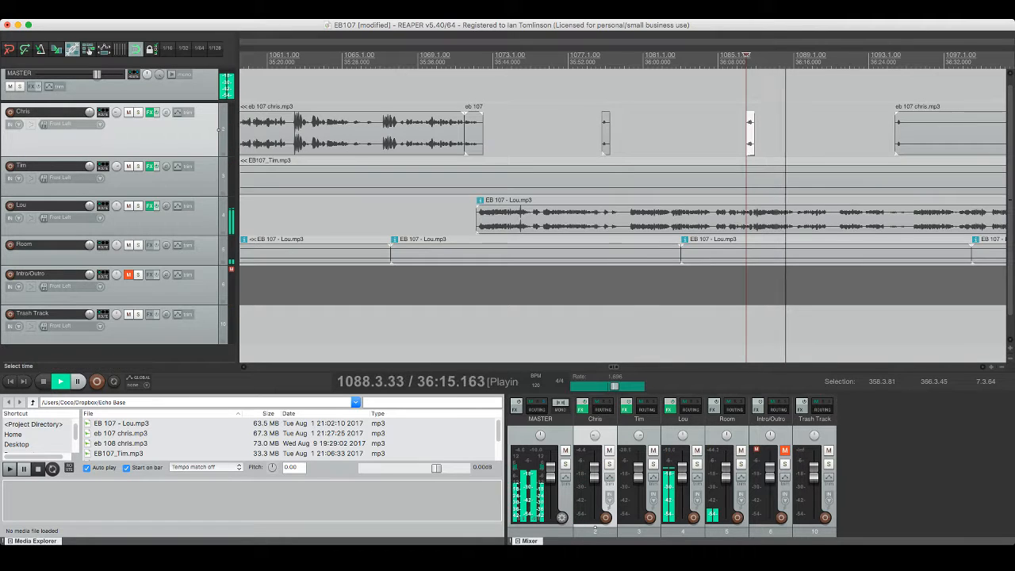
pyautogui.hscroll(5, 623, 214)
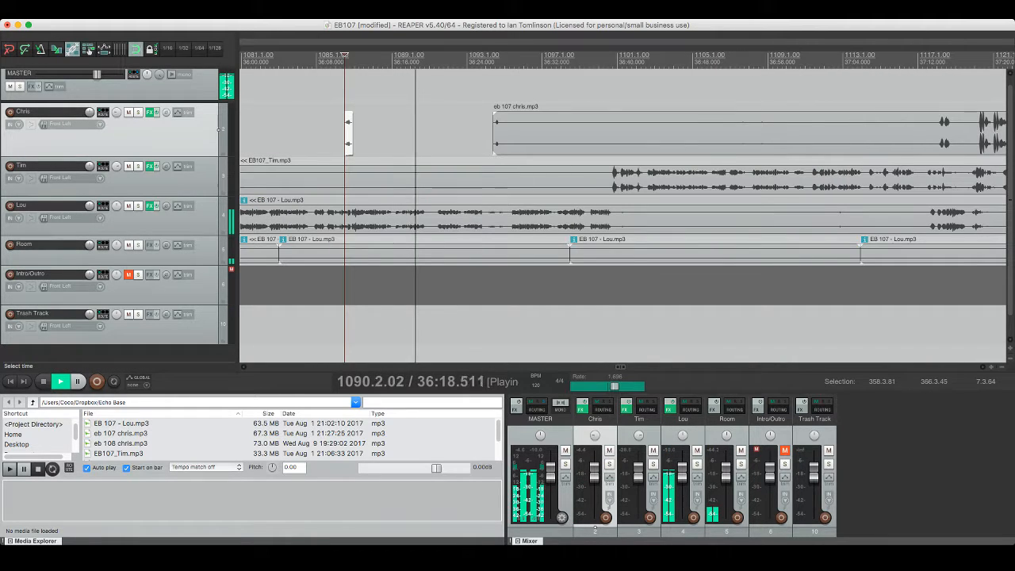
pyautogui.click(487, 57)
pyautogui.press('super+s')
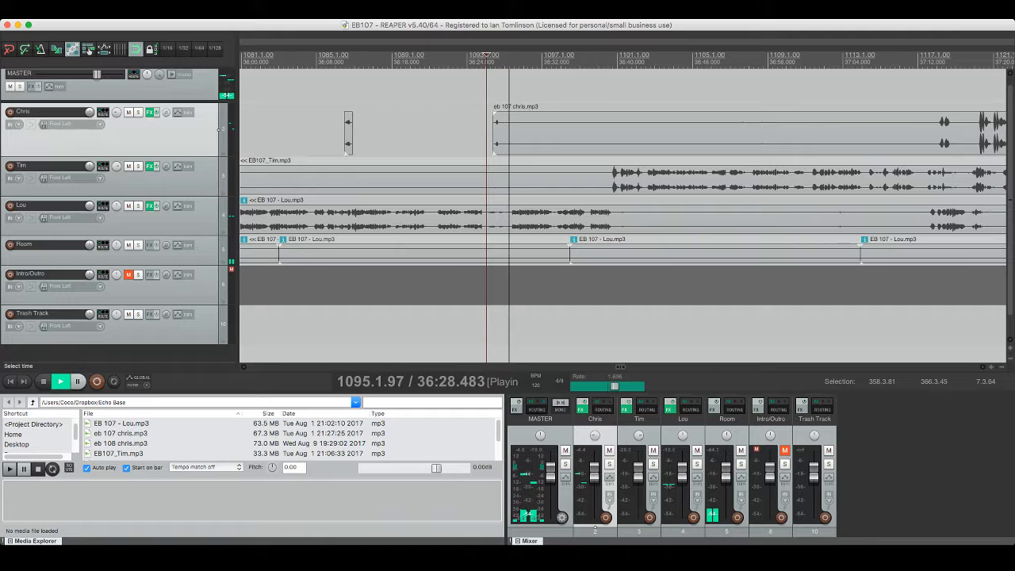
# Step: Cut the short piece between about 36:27.4 and 36:28 out of the third voice track
pyautogui.click(504, 215)
pyautogui.press('s')
pyautogui.click(502, 216)
pyautogui.press('Delete')
pyautogui.scroll(1, 502, 216)
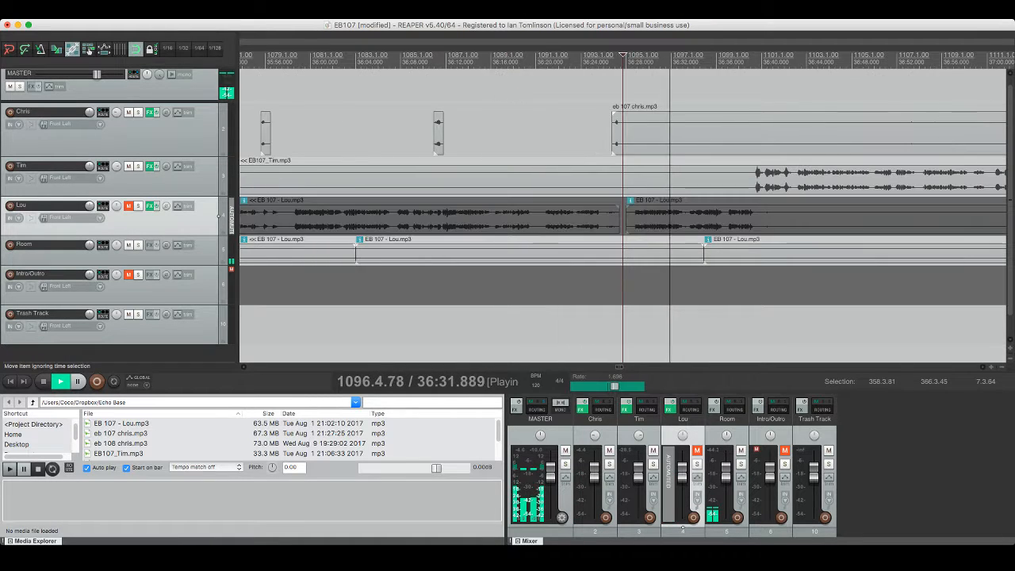
# Step: Clear the third voice track's automatic mute, play the mix from about 36:37 and save the project
pyautogui.press('space')
pyautogui.click(138, 205)
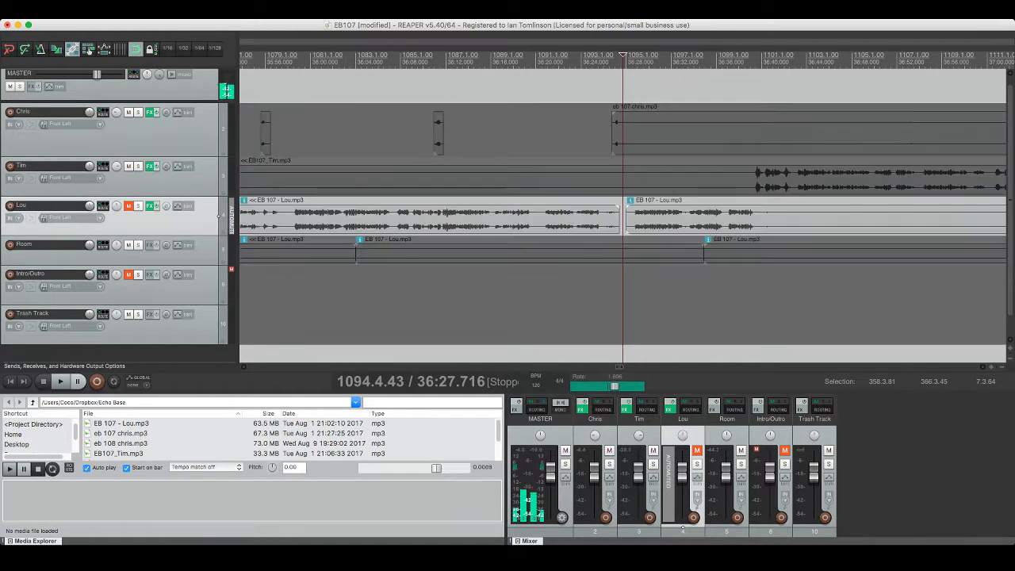
pyautogui.click(138, 205)
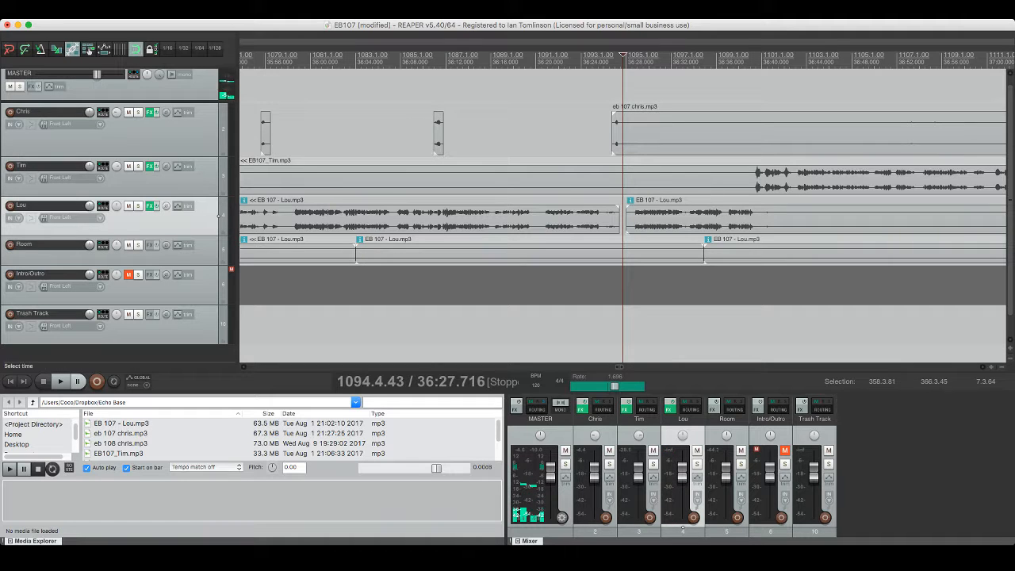
pyautogui.click(729, 180)
pyautogui.press('space')
pyautogui.press('super+s')
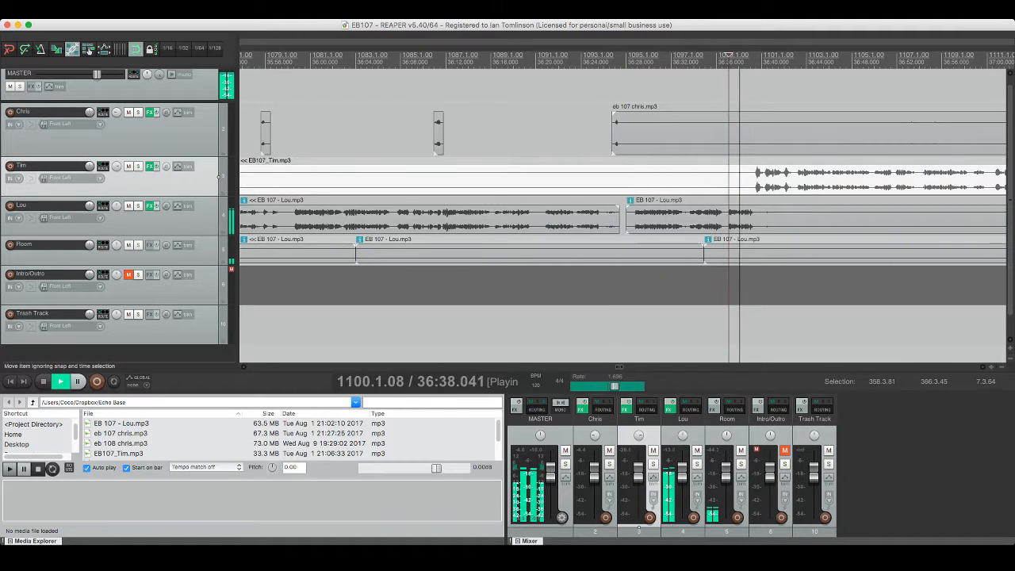
# Step: Split the third voice track's clip at about 36:40 and 37:12.8, delete the silence between and save the project
pyautogui.hscroll(6, 729, 180)
pyautogui.click(276, 214)
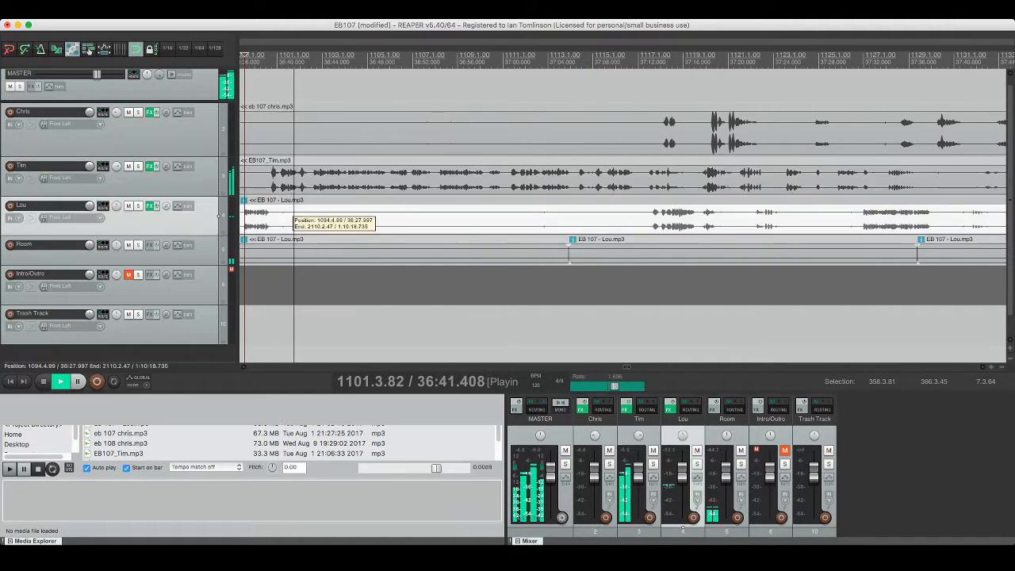
pyautogui.press('s')
pyautogui.click(647, 217)
pyautogui.press('s')
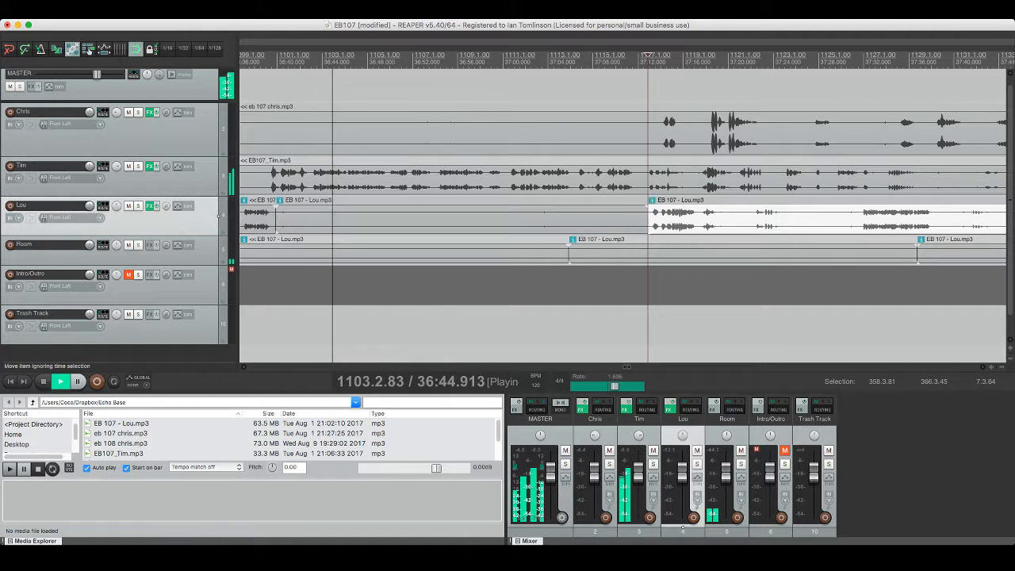
pyautogui.click(596, 217)
pyautogui.press('Delete')
pyautogui.press('super+s')
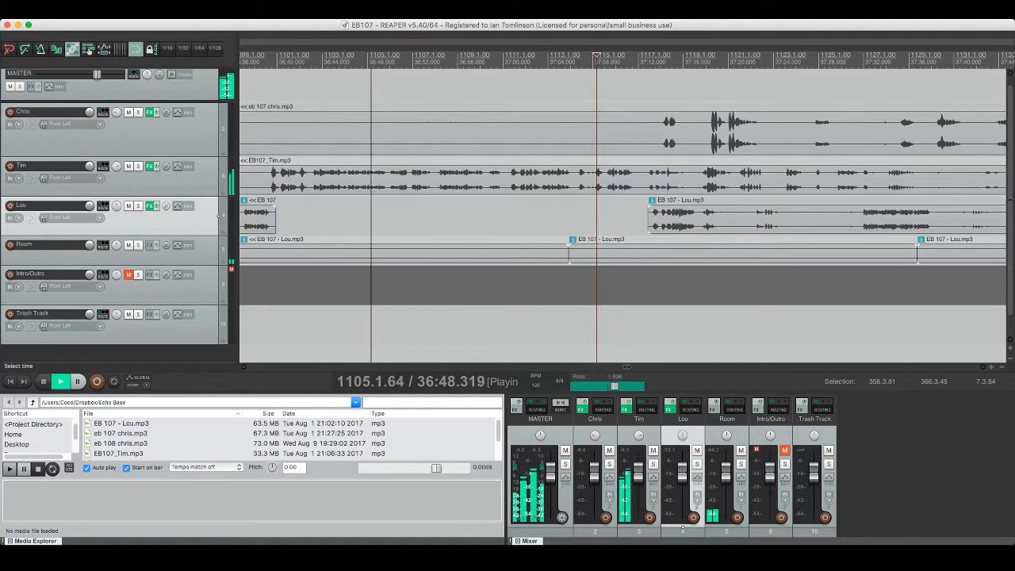
# Step: Split the first voice track's clip at about 36:48.9 and 37:13.9, delete the silence between and save the project
pyautogui.click(379, 134)
pyautogui.press('s')
pyautogui.click(660, 133)
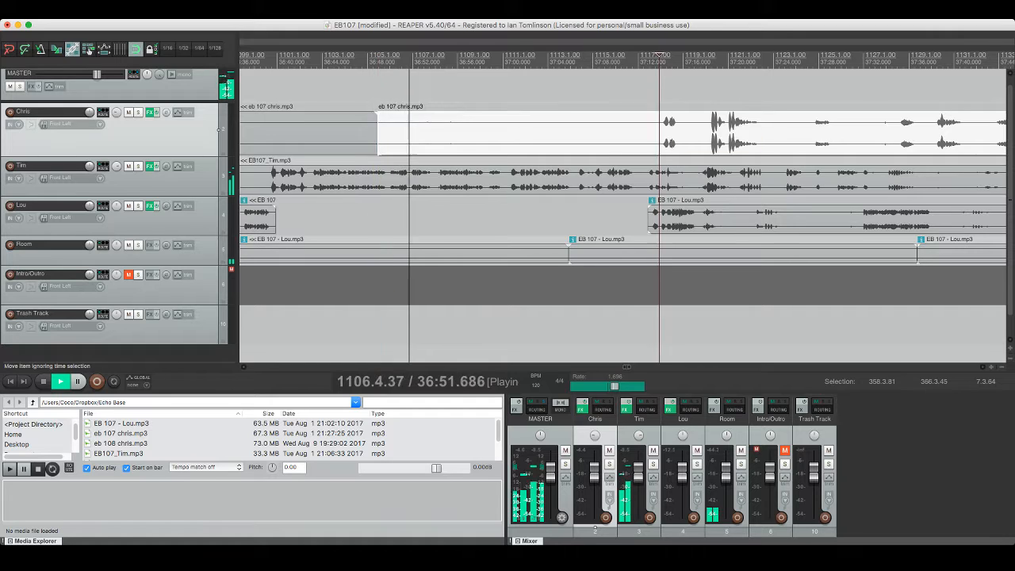
pyautogui.press('s')
pyautogui.click(618, 133)
pyautogui.press('Delete')
pyautogui.press('super+s')
# Step: Play the mix from about 37:12.5 and cut the stray sound between about 37:27.6 and 37:28 from the second voice track
pyautogui.hscroll(3, 617, 133)
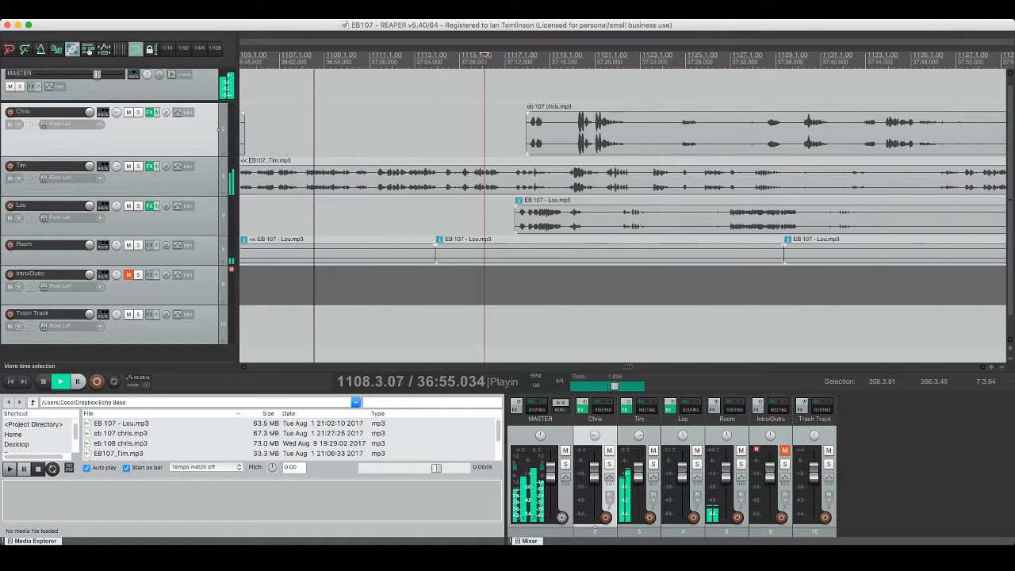
pyautogui.click(511, 133)
pyautogui.press('space')
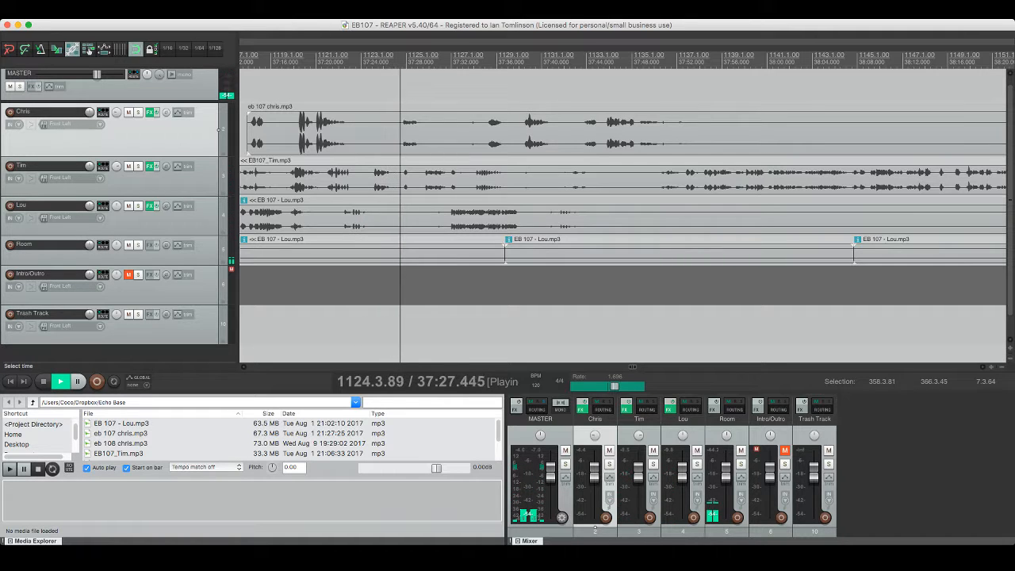
pyautogui.click(404, 182)
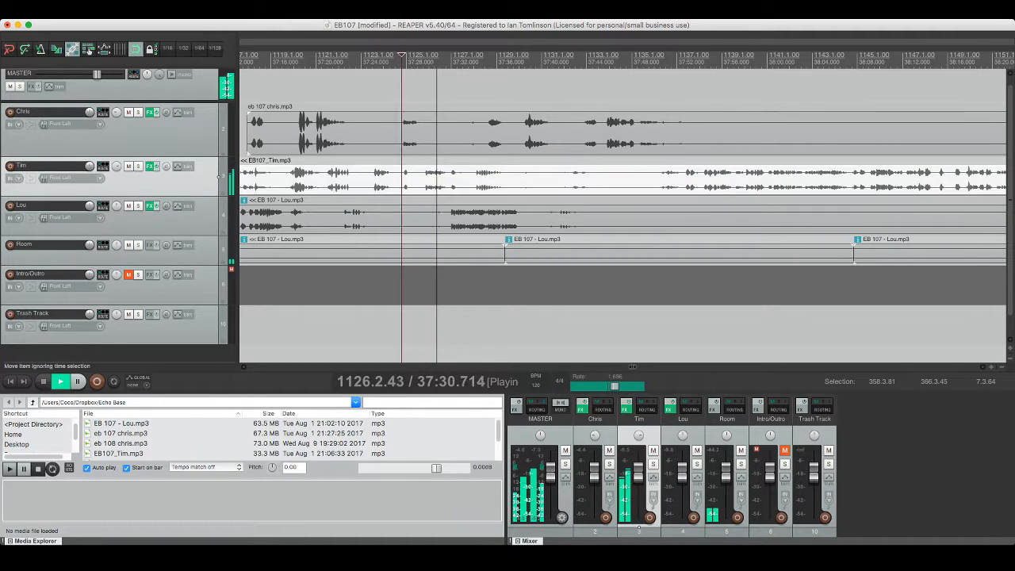
pyautogui.press('s')
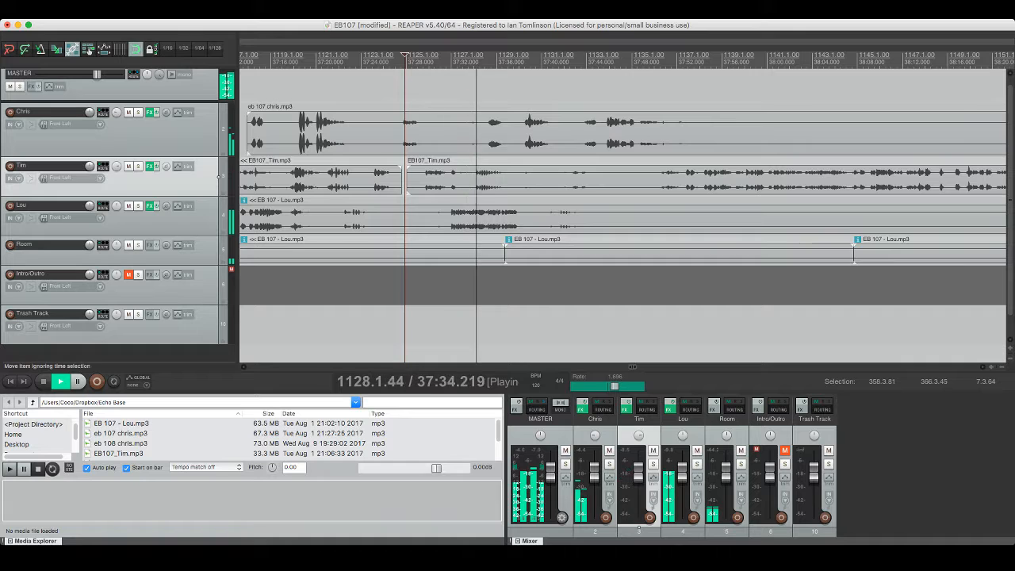
# Step: Cut the piece between about 37:30.3 and 37:31.3 from the third voice track and save the project
pyautogui.click(430, 214)
pyautogui.press('s')
pyautogui.moveTo(434, 214); pyautogui.dragTo(446, 216)
pyautogui.hotkey('ctrl', 's')
# Step: Cut the faint sounds between about 37:50.5 and 37:54.1 from the first voice track and save the project
pyautogui.hscroll(5, 623, 206)
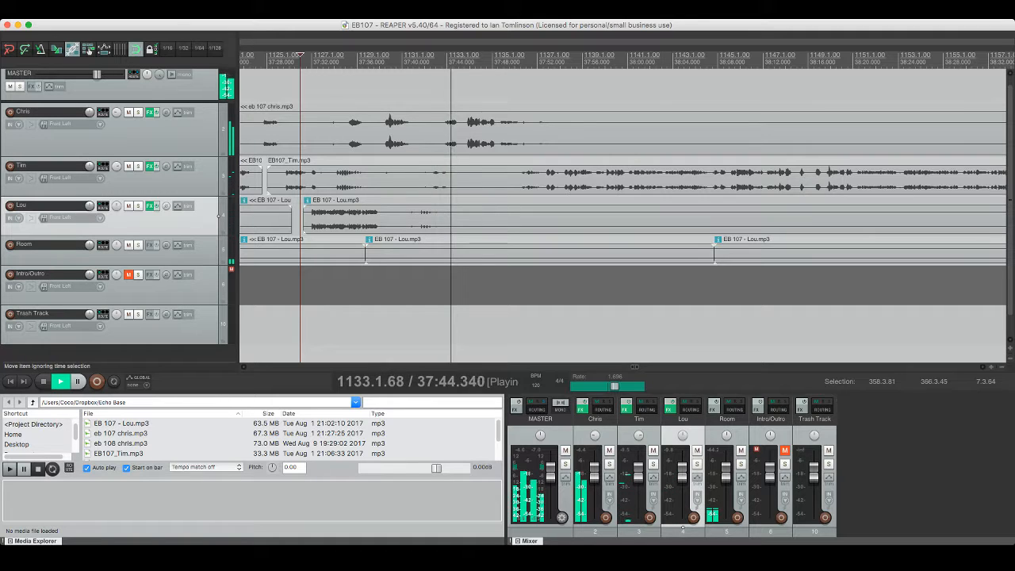
pyautogui.hscroll(2, 623, 206)
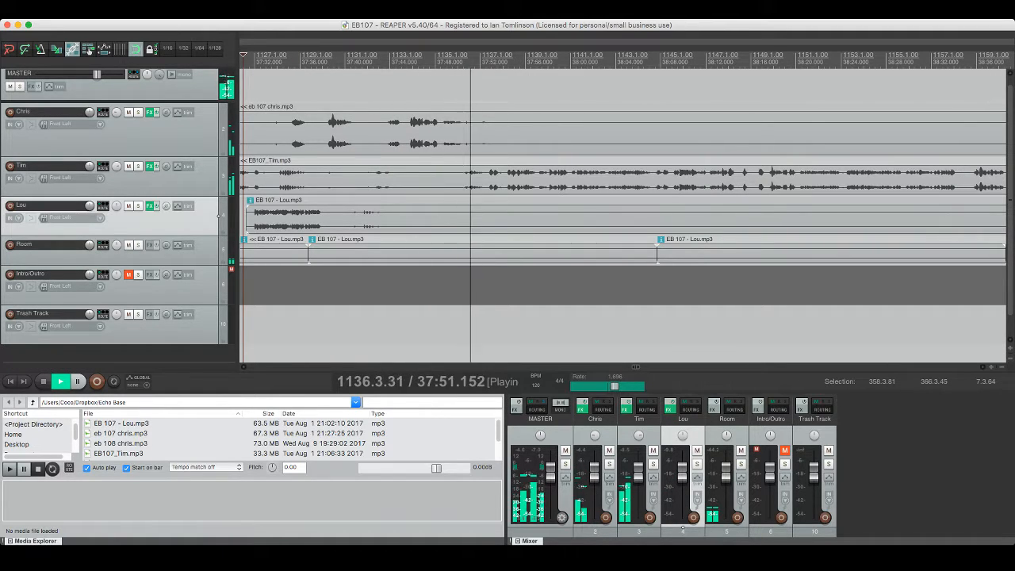
pyautogui.hscroll(1, 623, 206)
pyautogui.moveTo(425, 135); pyautogui.dragTo(465, 135)
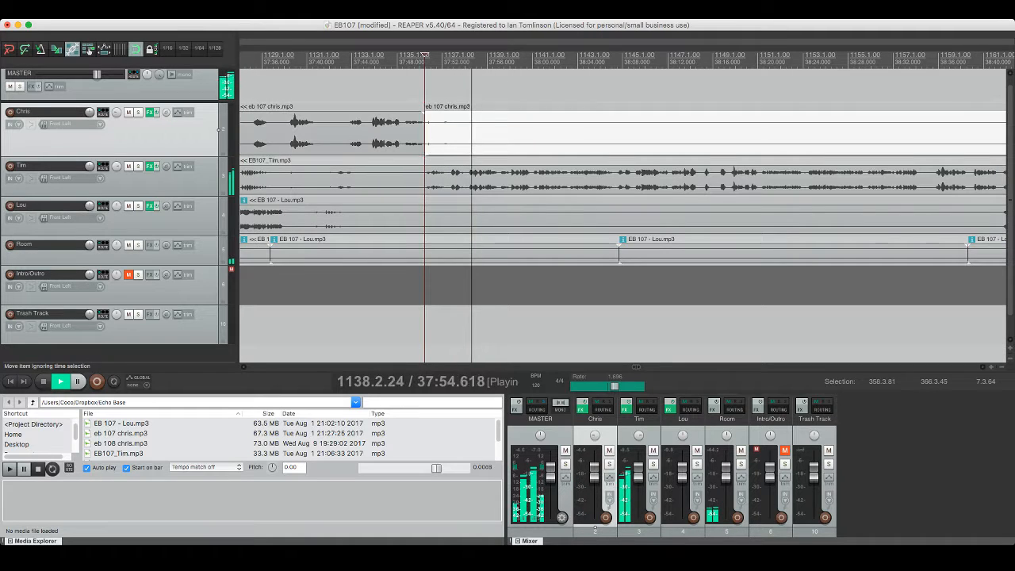
pyautogui.press('Delete')
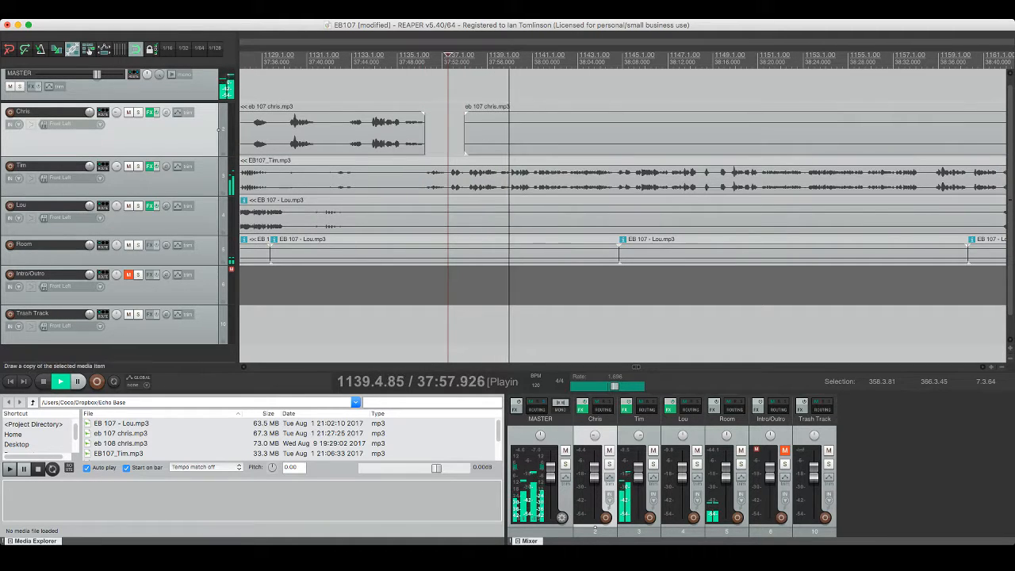
pyautogui.hotkey('ctrl', 's')
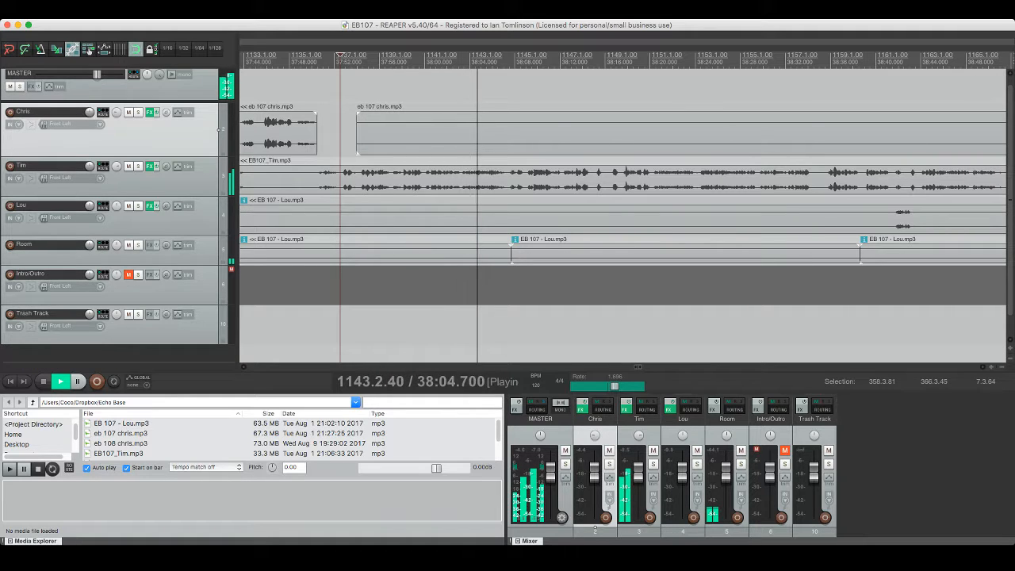
# Step: Play the edited passage of the mix again from about 37:13.3 and from about 37:07.5
pyautogui.press('space')
pyautogui.hscroll(-10, 622, 206)
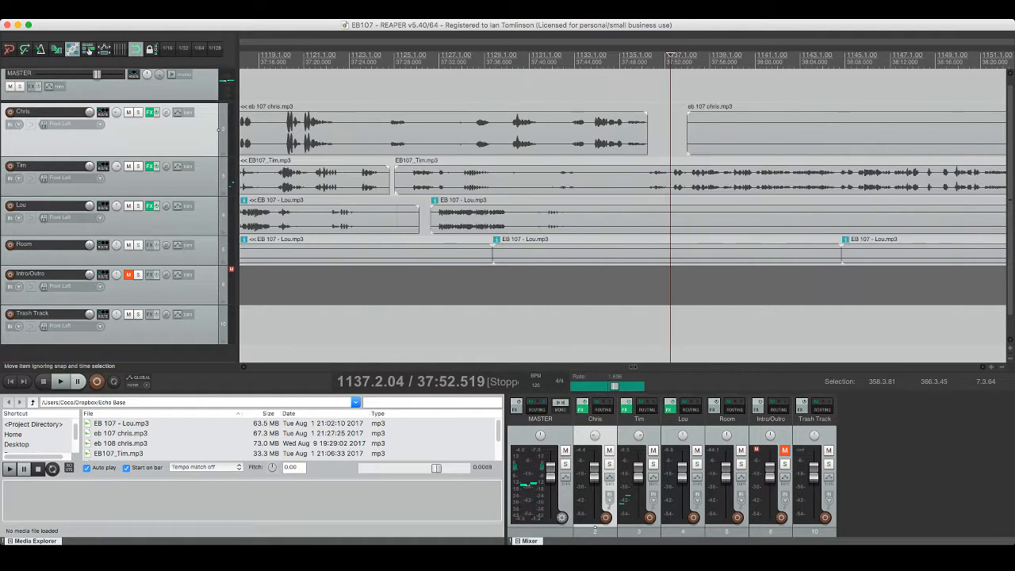
pyautogui.click(412, 57)
pyautogui.press('space')
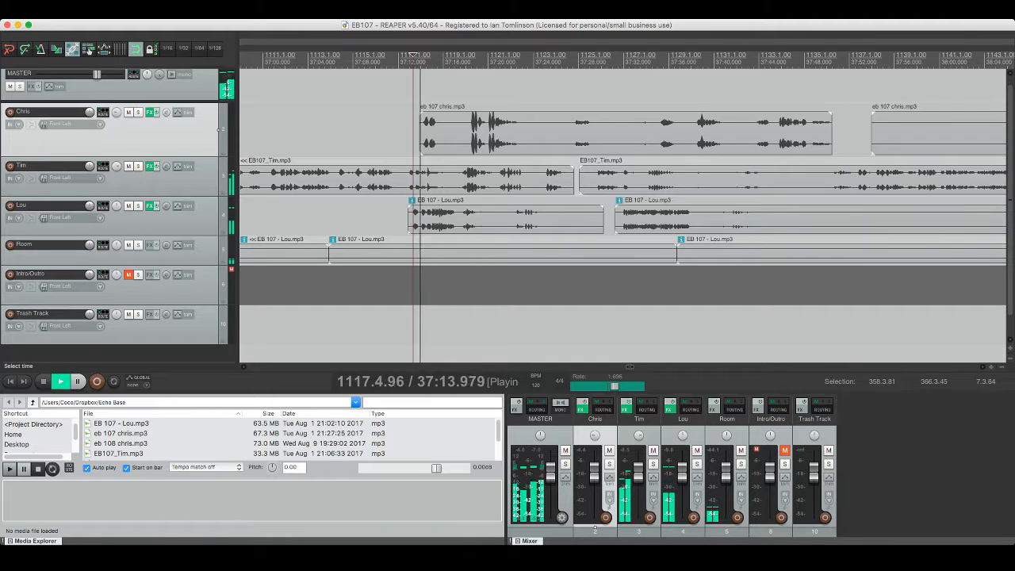
pyautogui.press('space')
pyautogui.click(348, 57)
pyautogui.press('space')
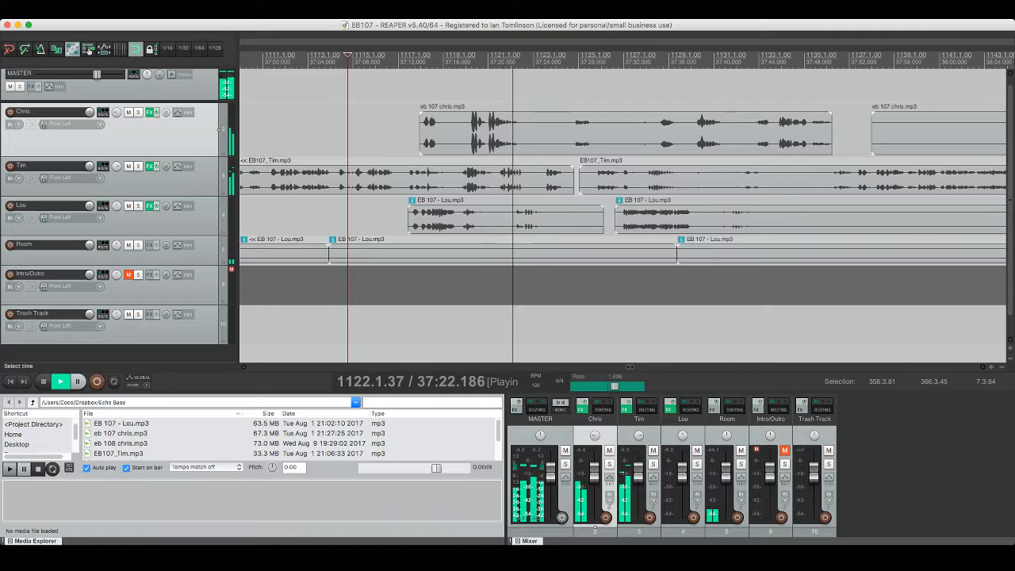
pyautogui.press('space')
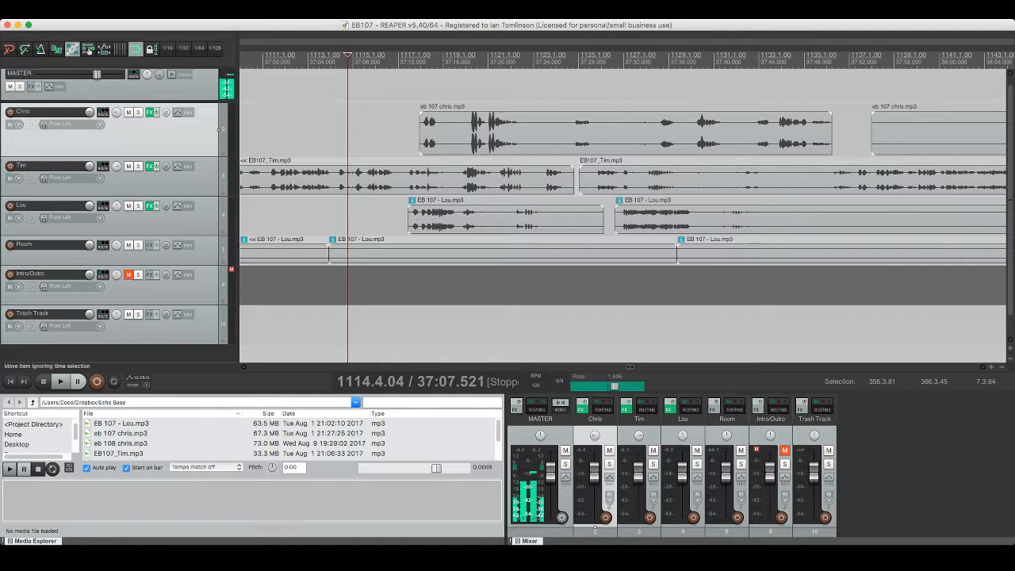
# Step: Play the mix from about 37:15.9, cut the piece between about 37:17.3 and 37:19.7 from the third voice track and save the project
pyautogui.click(443, 218)
pyautogui.press('space')
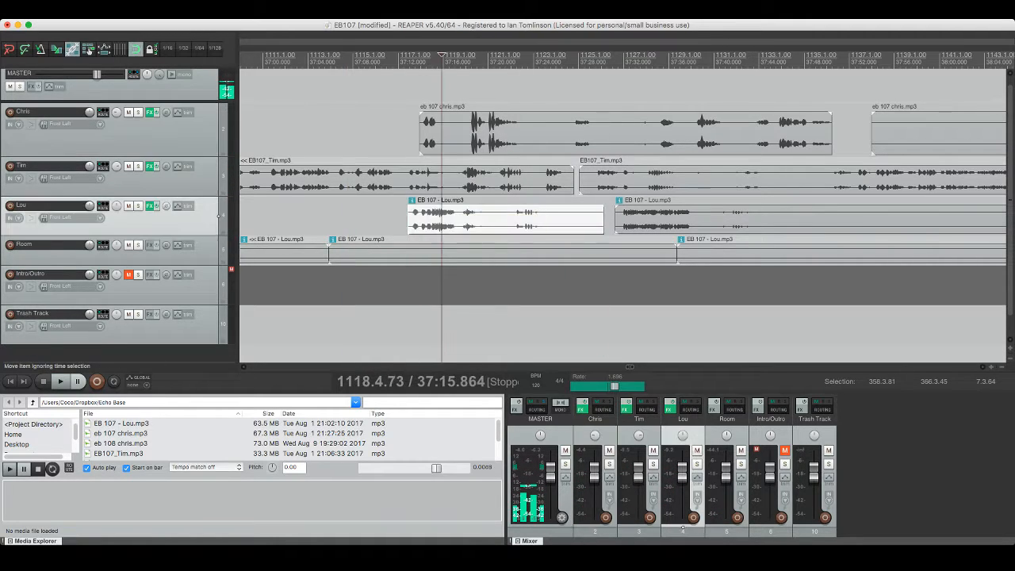
pyautogui.press('space')
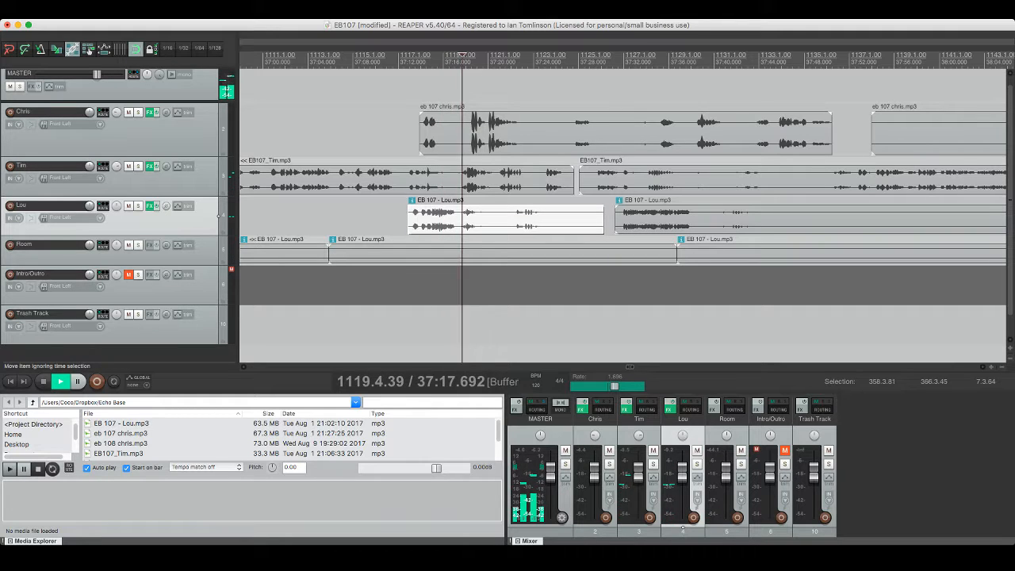
pyautogui.press('space')
pyautogui.click(458, 218)
pyautogui.press('s')
pyautogui.click(481, 218)
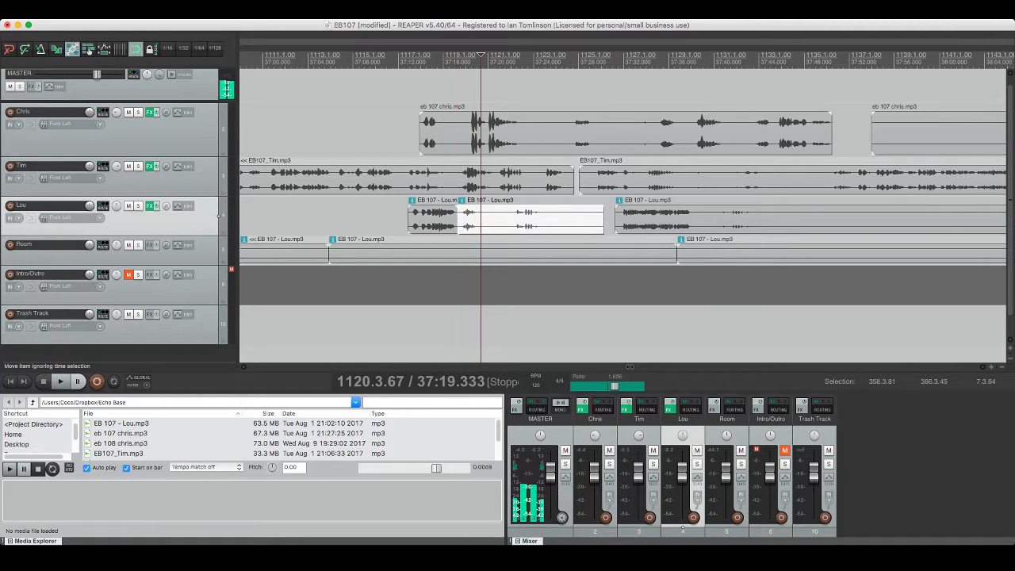
pyautogui.press('s')
pyautogui.click(475, 218)
pyautogui.press('Delete')
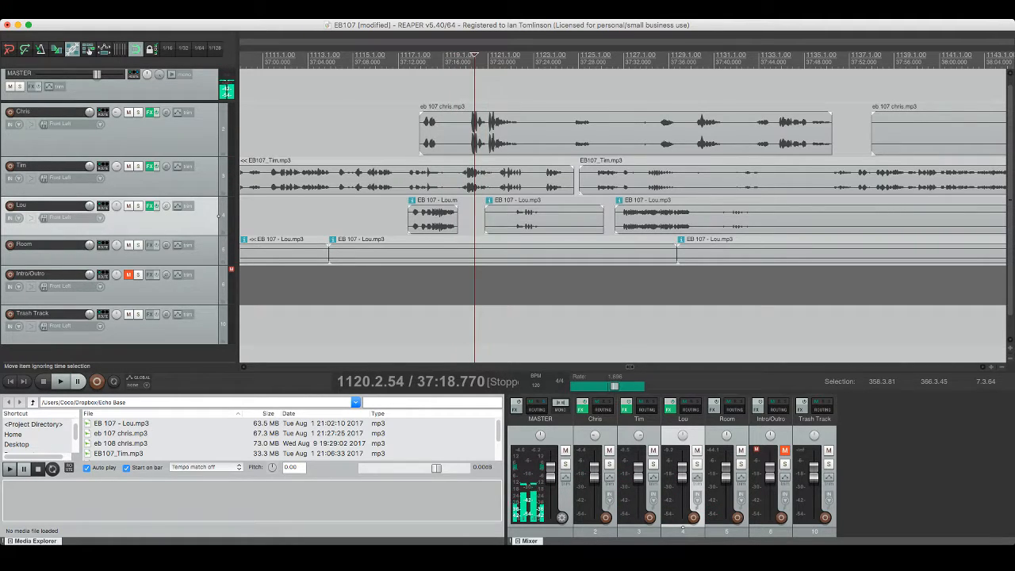
pyautogui.press('super+s')
# Step: Check the edit by playing from about 37:17.4 in the full mix, with the second voice track soloed, and in the full mix again
pyautogui.hscroll(1, 626, 207)
pyautogui.click(440, 178)
pyautogui.press('space')
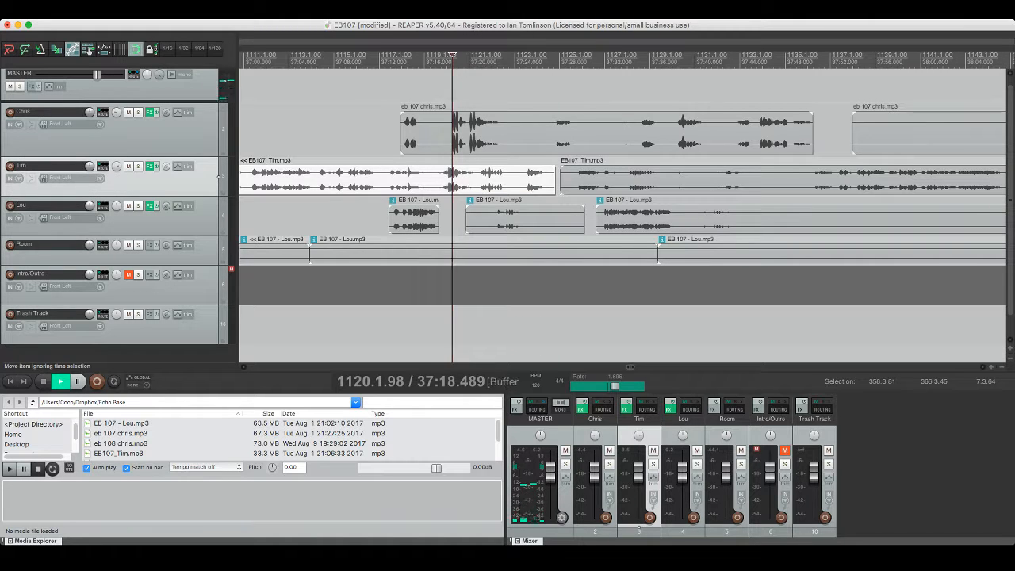
pyautogui.press('space')
pyautogui.press('space')
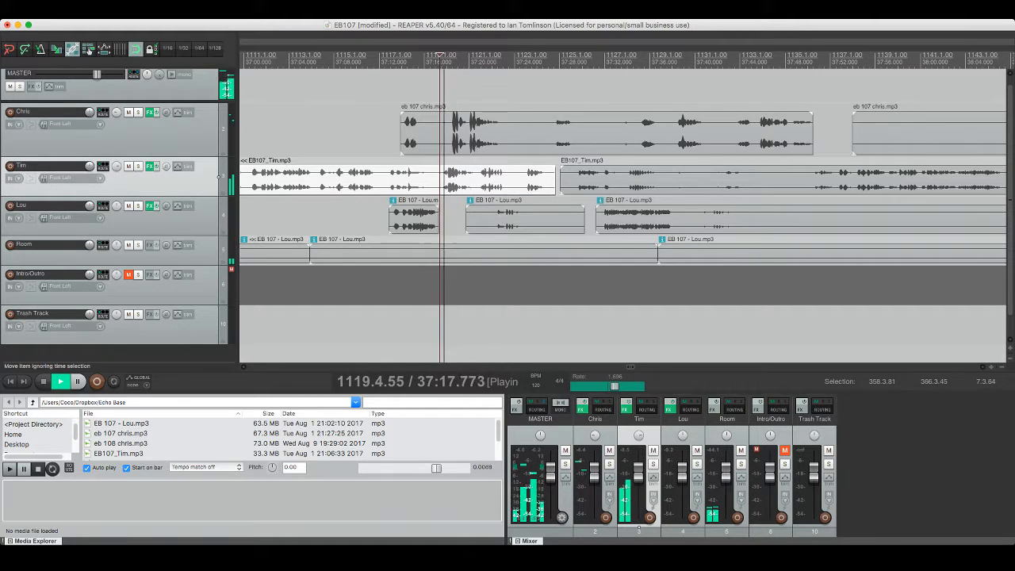
pyautogui.press('space')
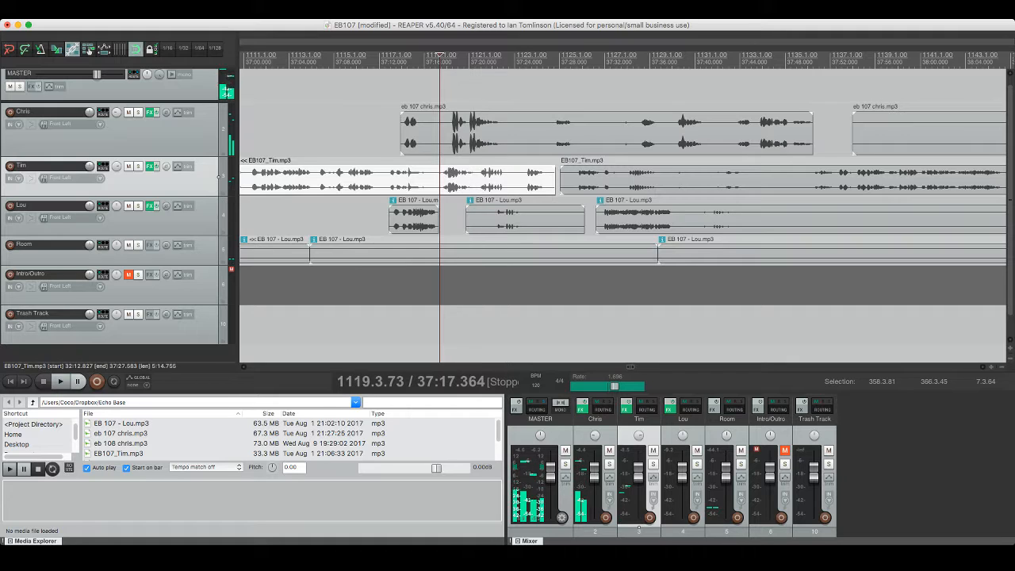
pyautogui.press('F6')
pyautogui.press('space')
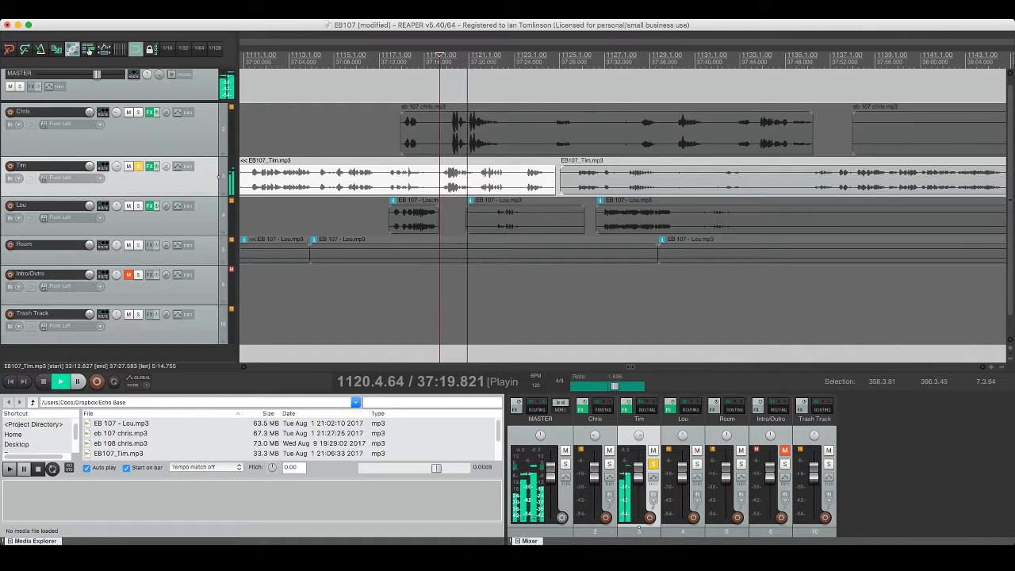
pyautogui.press('space')
pyautogui.press('F6')
pyautogui.press('space')
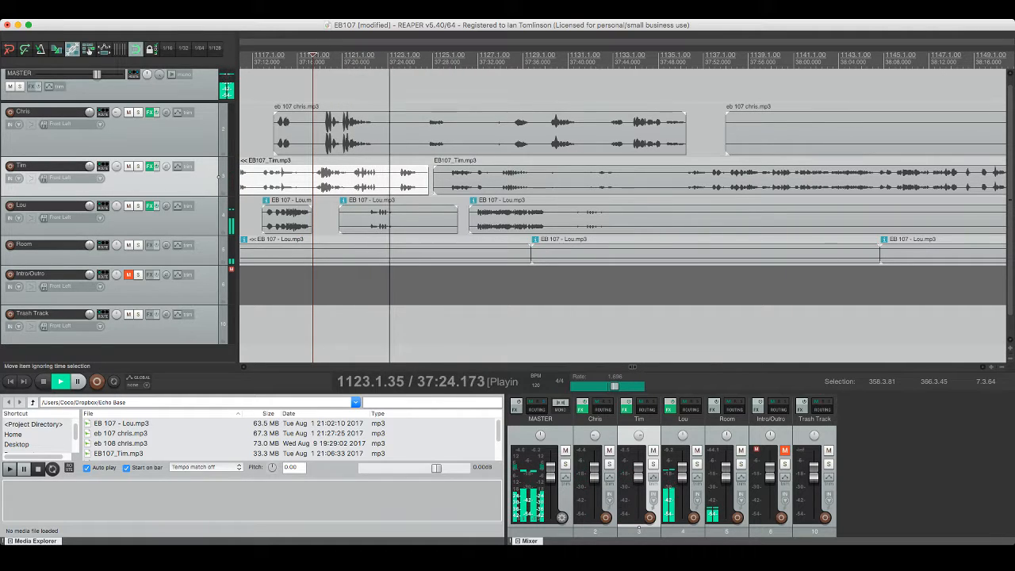
pyautogui.press('space')
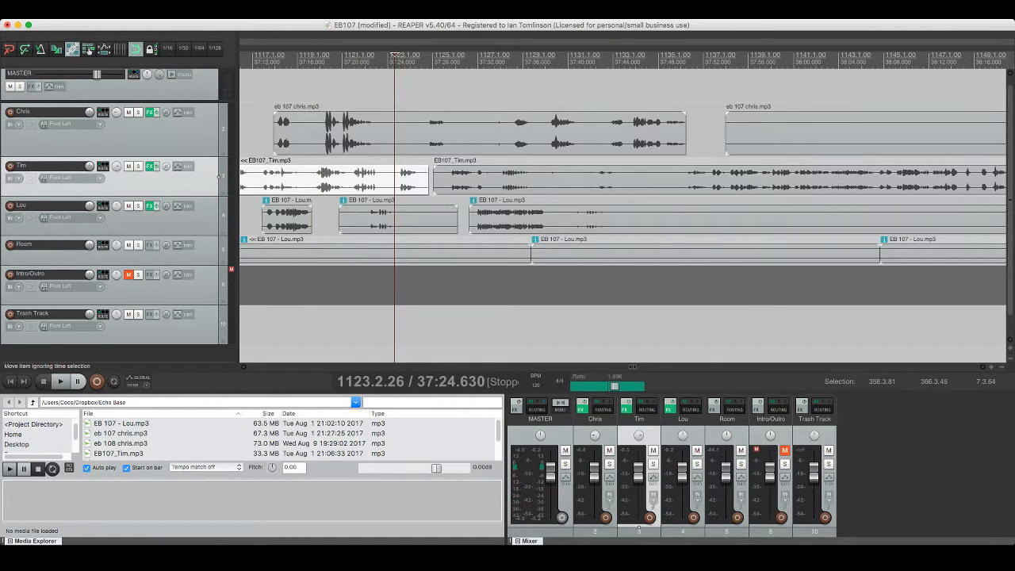
# Step: Split the items on all three voice tracks at about 37:24.8
pyautogui.press('Right')
pyautogui.press('s')
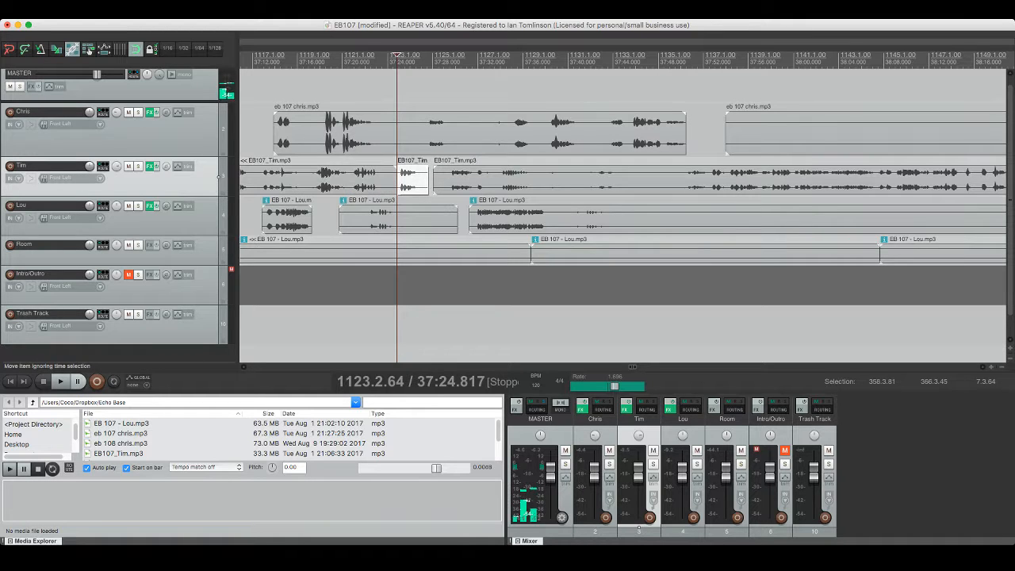
pyautogui.click(475, 131)
pyautogui.press('s')
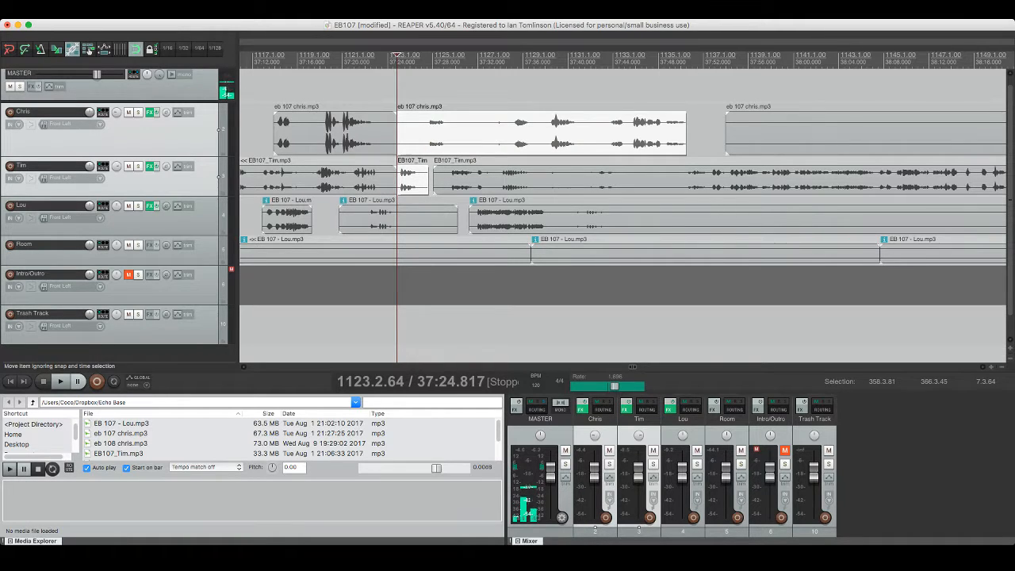
pyautogui.click(397, 218)
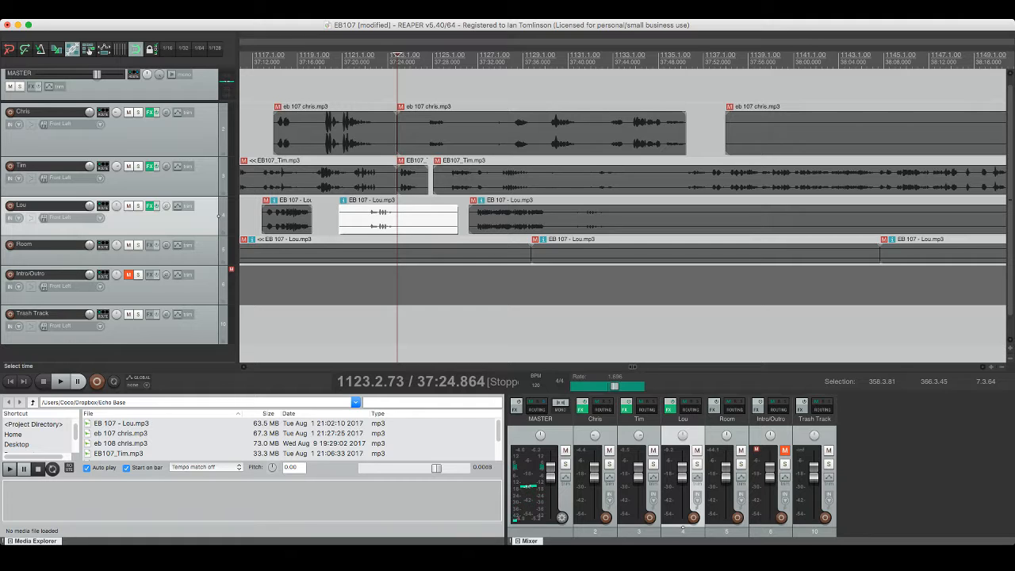
pyautogui.press('s')
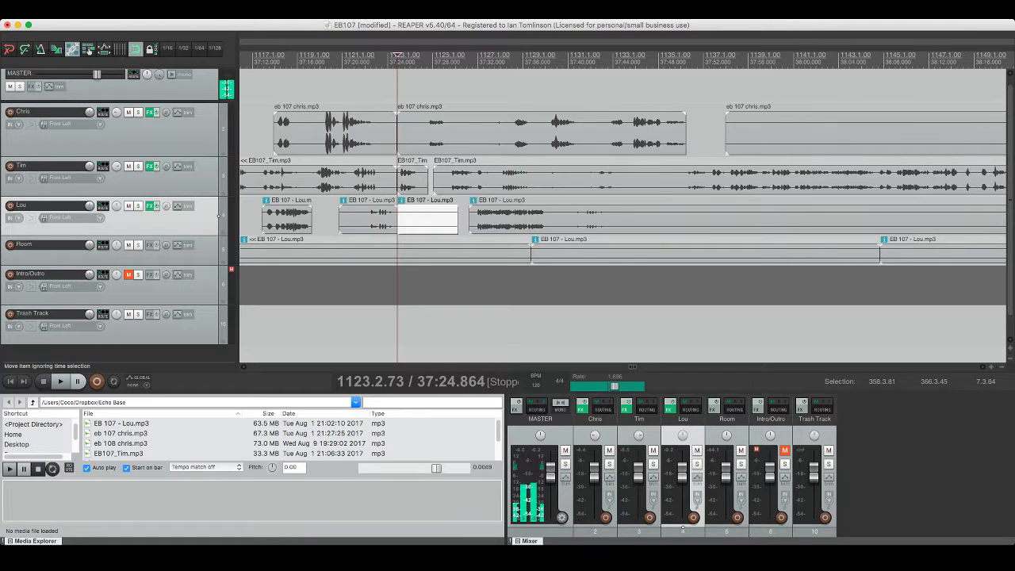
pyautogui.click(427, 130)
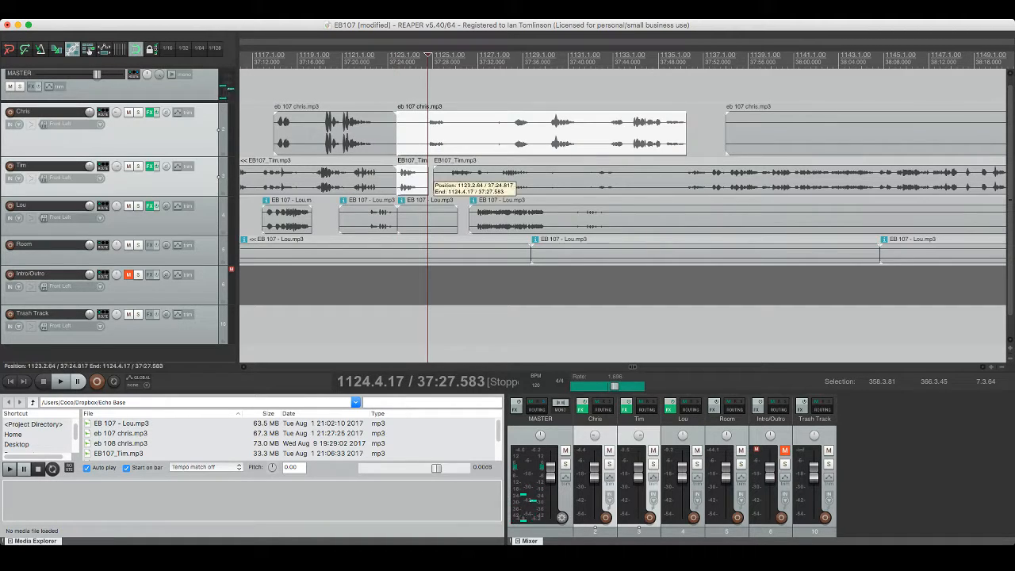
# Step: Play the mix from about 37:50.8 and split the second voice track at about 37:52.5 and the third at about 37:52.3
pyautogui.click(690, 178)
pyautogui.press('space')
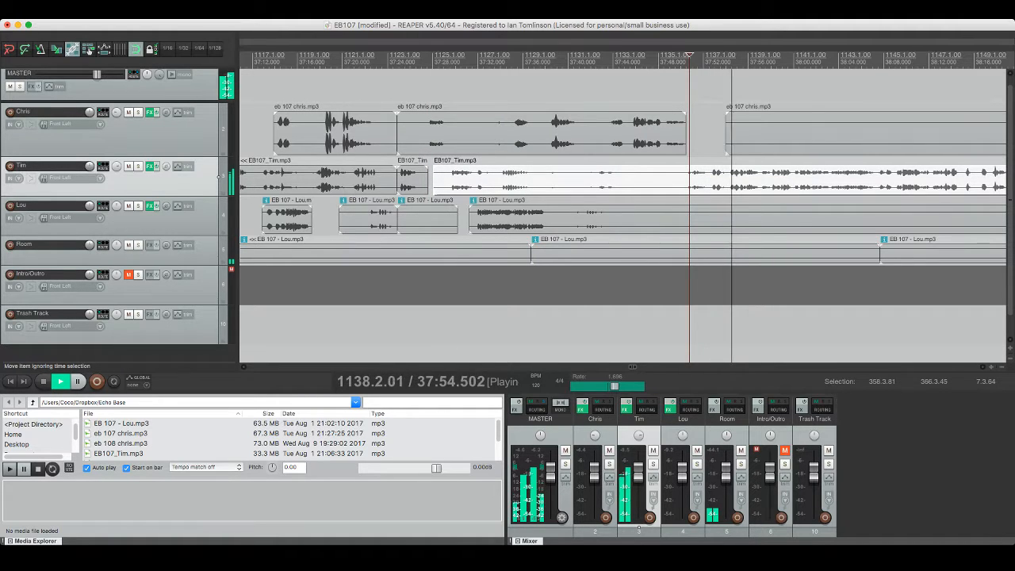
pyautogui.click(726, 178)
pyautogui.press('space')
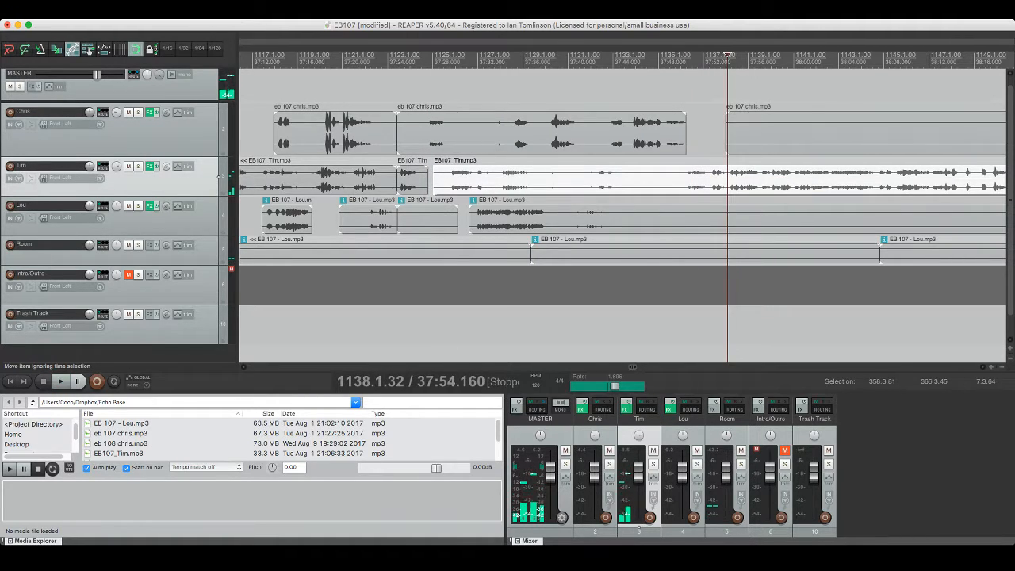
pyautogui.click(709, 178)
pyautogui.press('s')
pyautogui.click(678, 178)
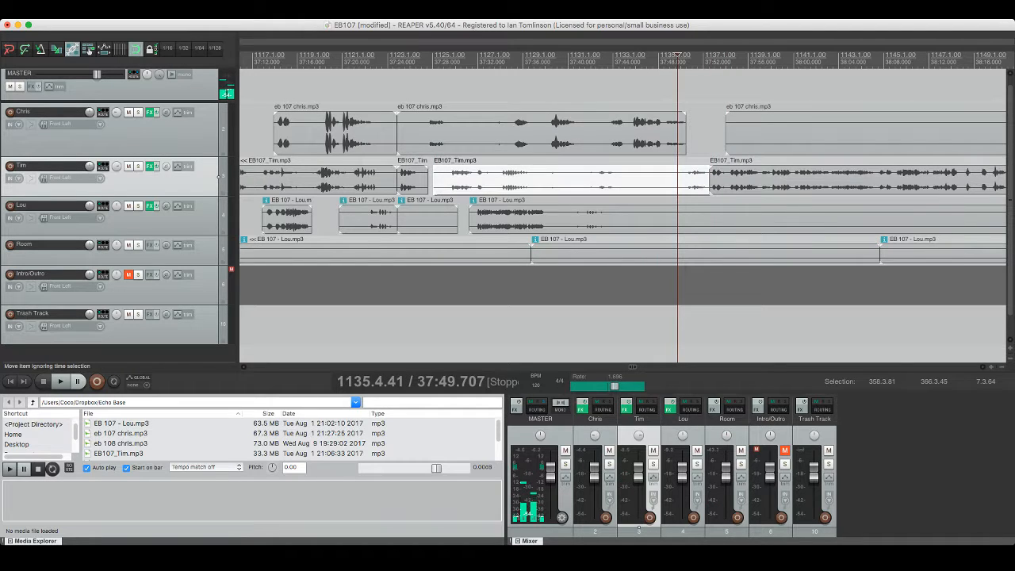
pyautogui.click(639, 130)
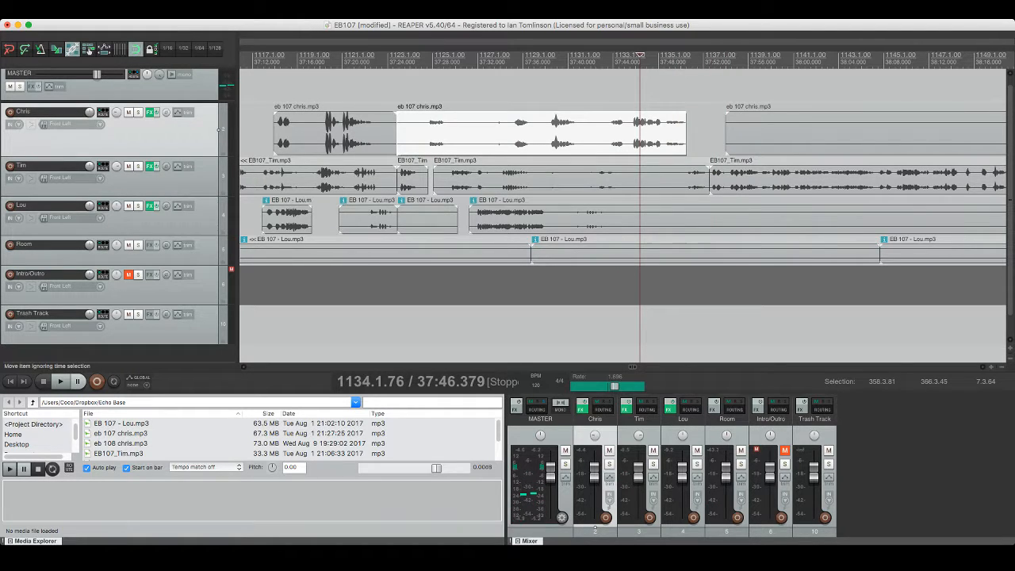
pyautogui.click(409, 178)
pyautogui.keyDown('ctrl'); pyautogui.click(411, 218); pyautogui.keyUp('ctrl')
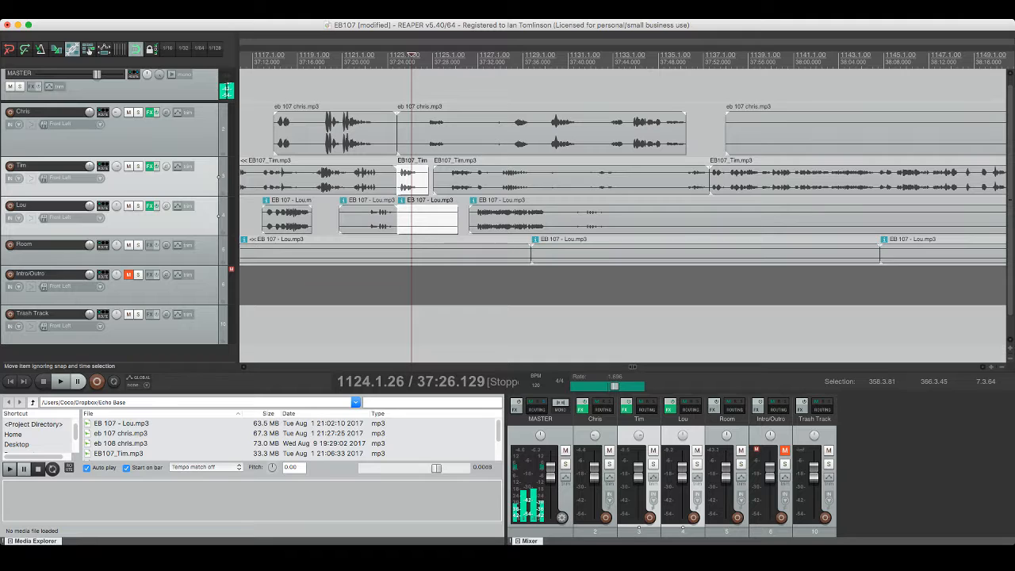
pyautogui.click(706, 218)
pyautogui.press('s')
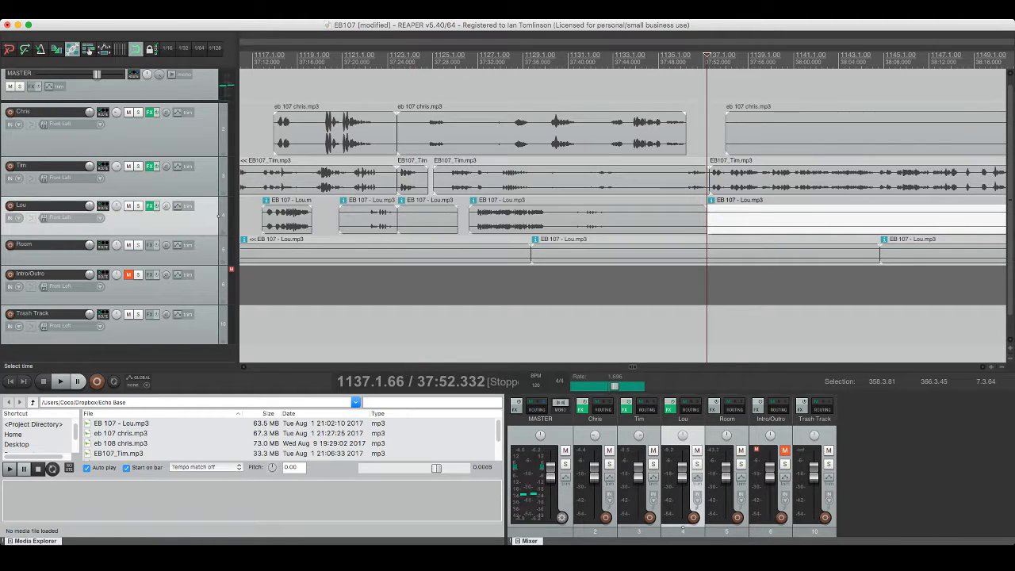
# Step: Set the time selection to the passage between about 37:24.9 and 37:52.5 and select the Trash Track
pyautogui.moveTo(706, 317); pyautogui.dragTo(397, 317)
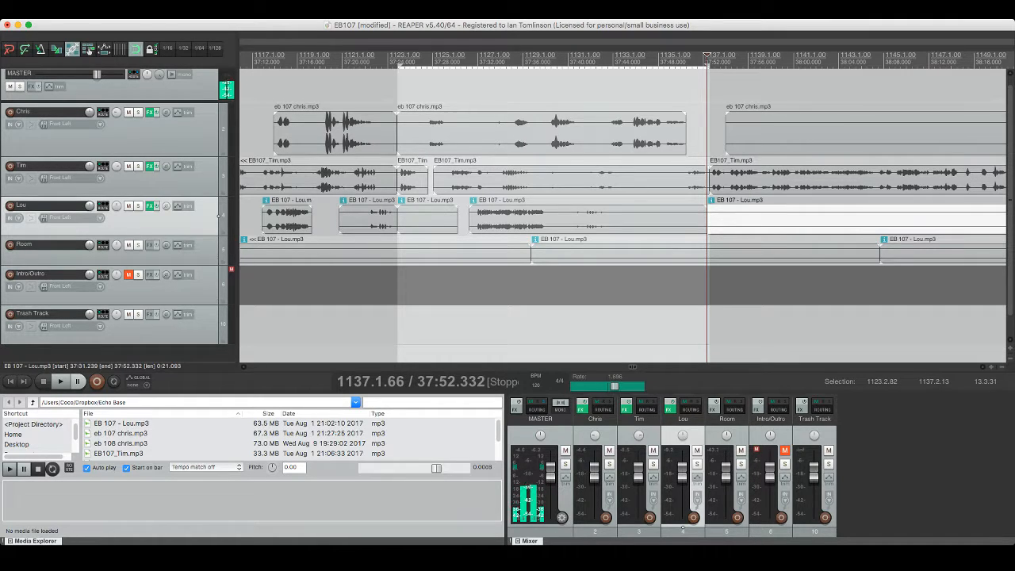
pyautogui.click(814, 526)
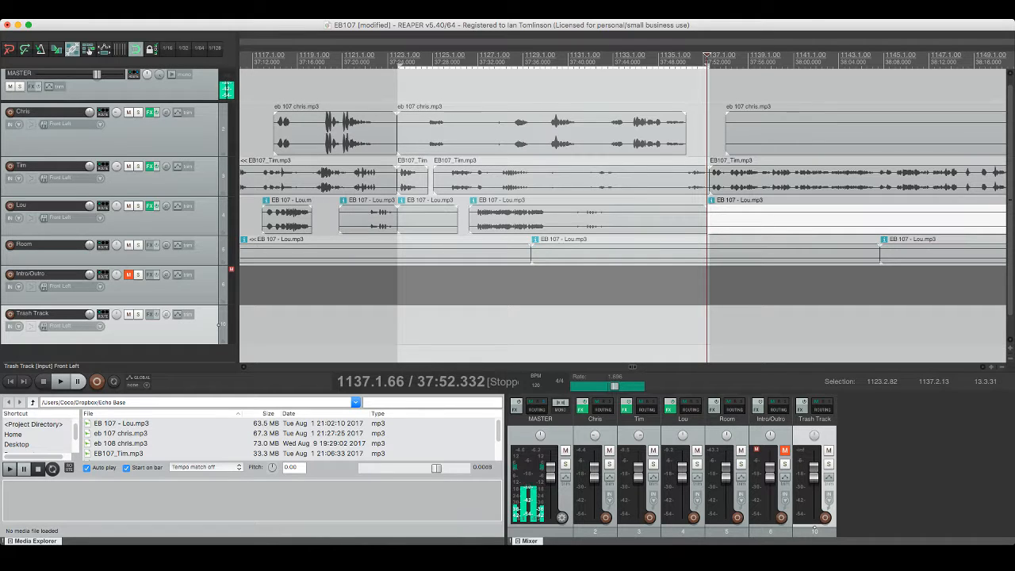
pyautogui.press('super+Tab')
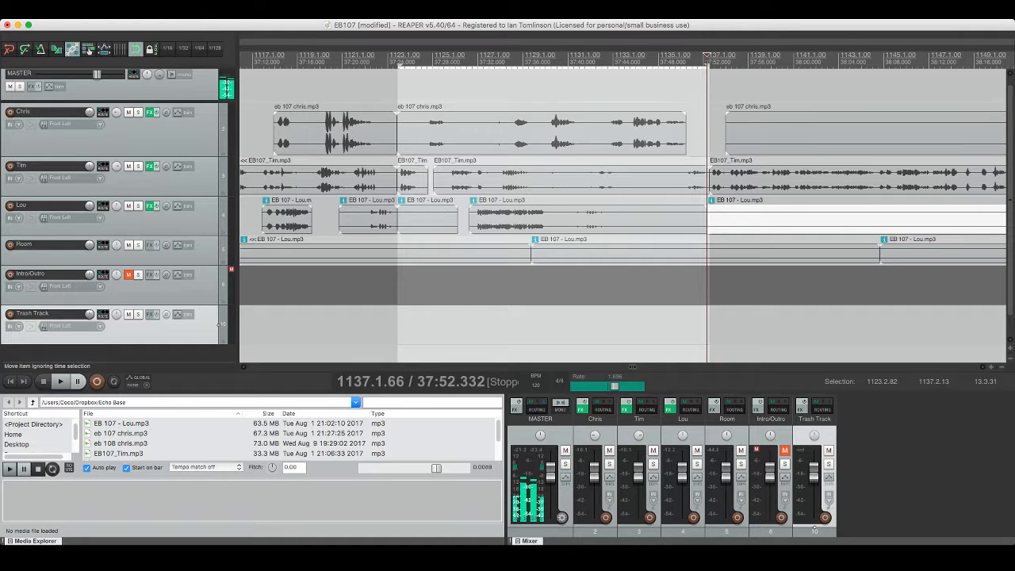
# Step: Delete all pieces of the three voice tracks lying between about 37:24.8 and 37:52.5
pyautogui.click(424, 131)
pyautogui.press('Delete')
pyautogui.click(422, 176)
pyautogui.press('Delete')
pyautogui.click(462, 172)
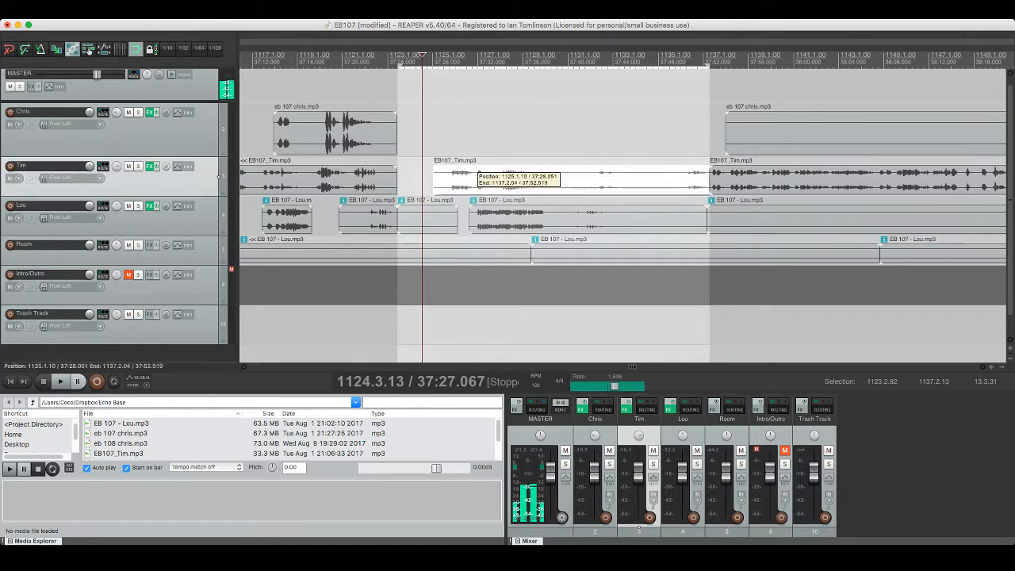
pyautogui.press('Delete')
pyautogui.click(495, 221)
pyautogui.press('Delete')
pyautogui.click(424, 221)
pyautogui.press('Delete')
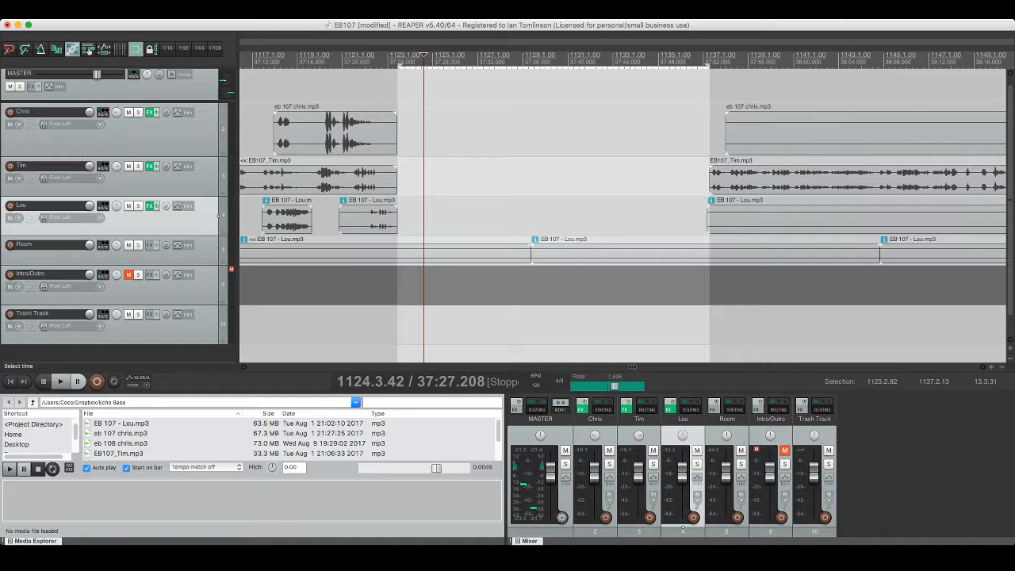
# Step: Move the following items of the three voice tracks earlier together to close the gap at about 37:24.9, and save the project
pyautogui.click(766, 132)
pyautogui.keyDown('shift'); pyautogui.click(766, 176); pyautogui.keyUp('shift')
pyautogui.keyDown('shift'); pyautogui.click(767, 219); pyautogui.keyUp('shift')
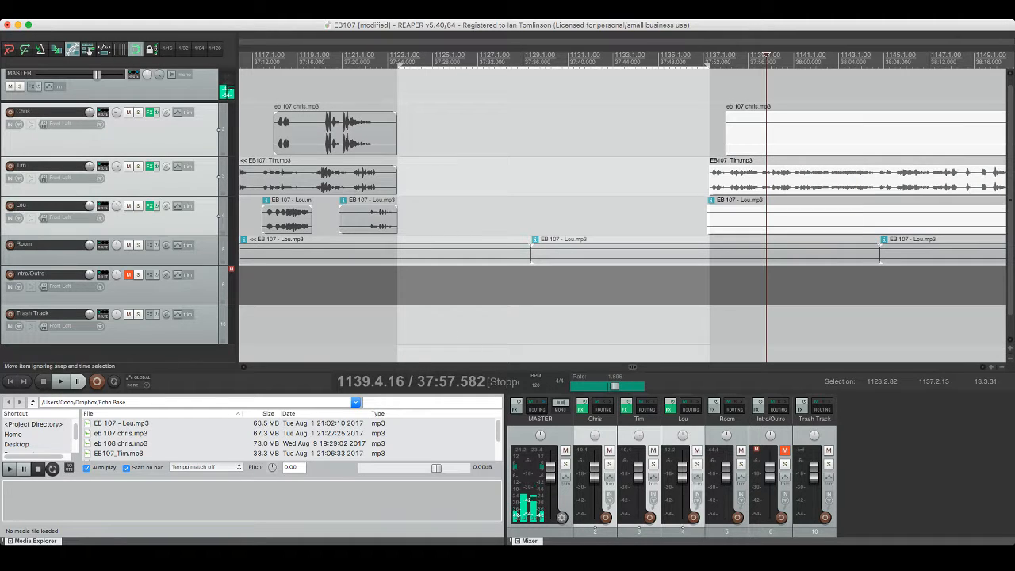
pyautogui.moveTo(768, 176); pyautogui.dragTo(457, 166)
pyautogui.click(378, 174)
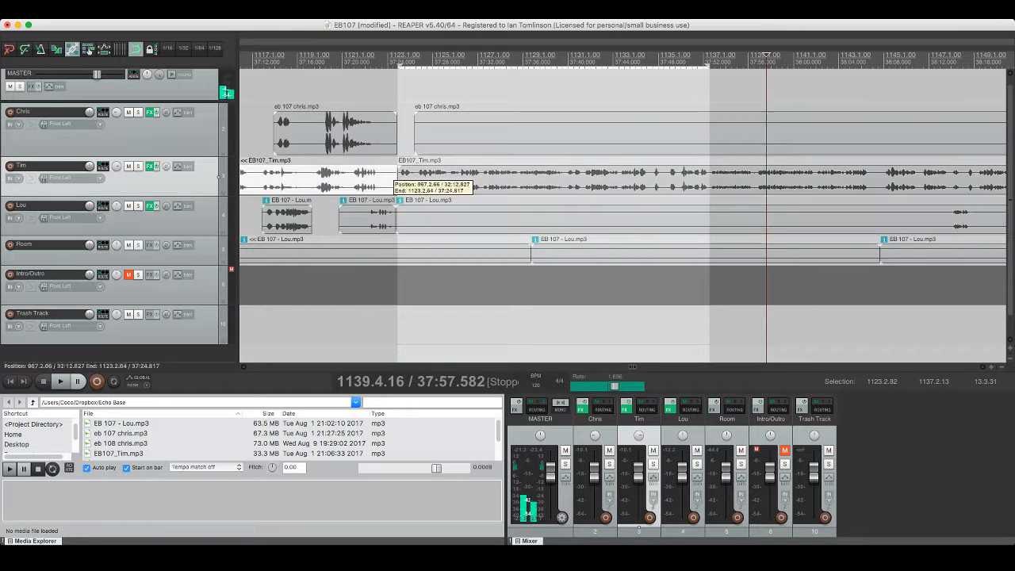
pyautogui.press('super+s')
# Step: Play the mix across the new join from about 37:23.2 and again from about 38:13.8, and save the project
pyautogui.press('space')
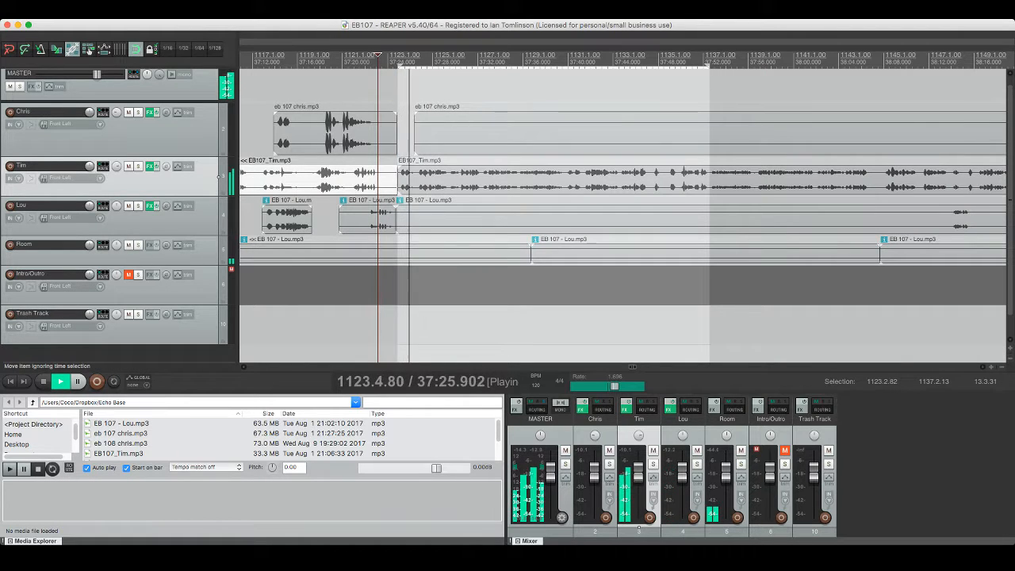
pyautogui.hscroll(5, 623, 206)
pyautogui.hscroll(-3, 622, 206)
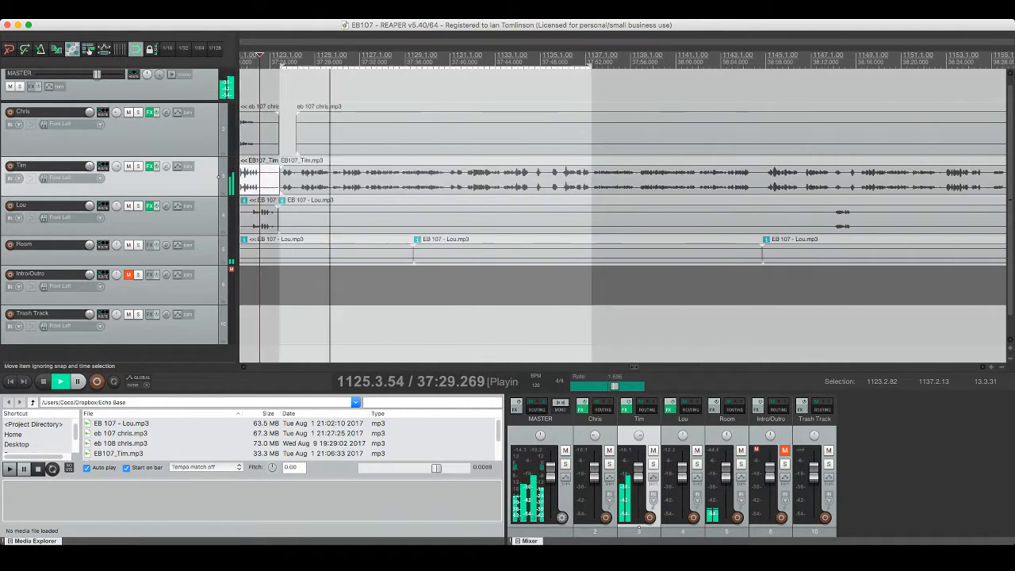
pyautogui.hscroll(5, 622, 207)
pyautogui.click(628, 173)
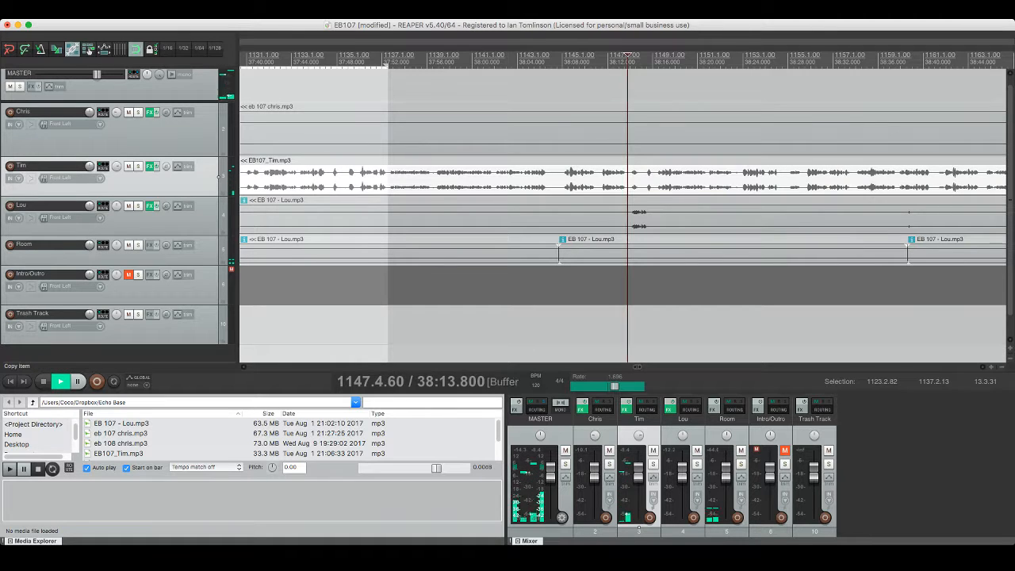
pyautogui.press('super+s')
pyautogui.hscroll(3, 628, 174)
pyautogui.hscroll(5, 623, 206)
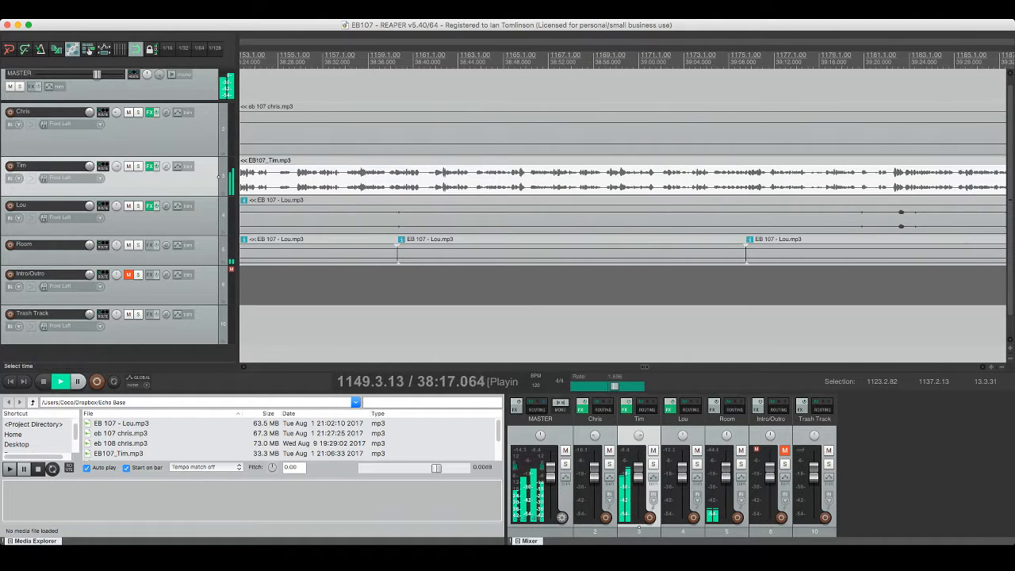
# Step: Cut the stretch between about 38:37.2 and 39:20.8 from the third voice track, save the project and play on from 39:20.8
pyautogui.click(381, 216)
pyautogui.press('s')
pyautogui.click(872, 216)
pyautogui.press('s')
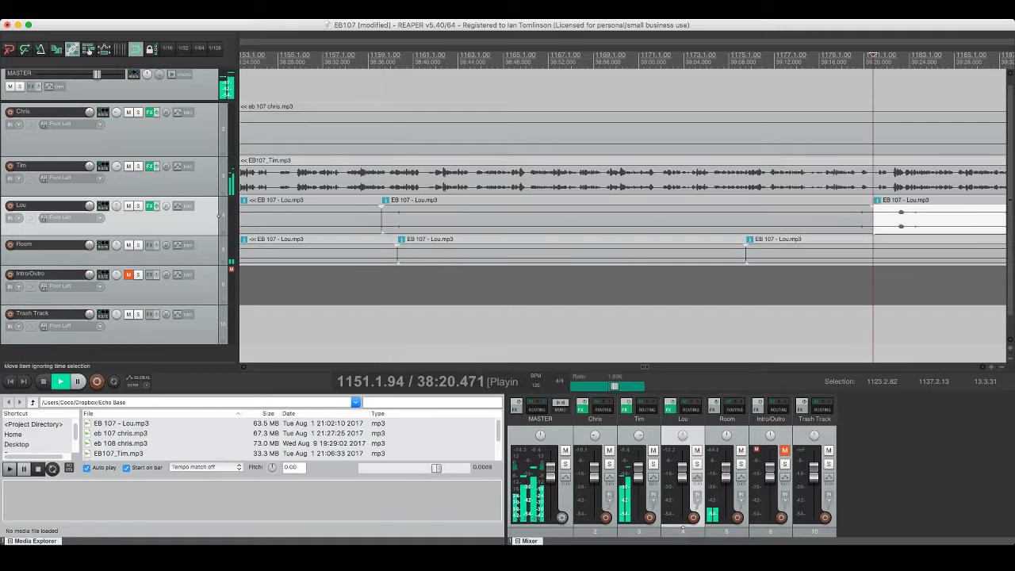
pyautogui.click(842, 216)
pyautogui.press('Delete')
pyautogui.click(875, 217)
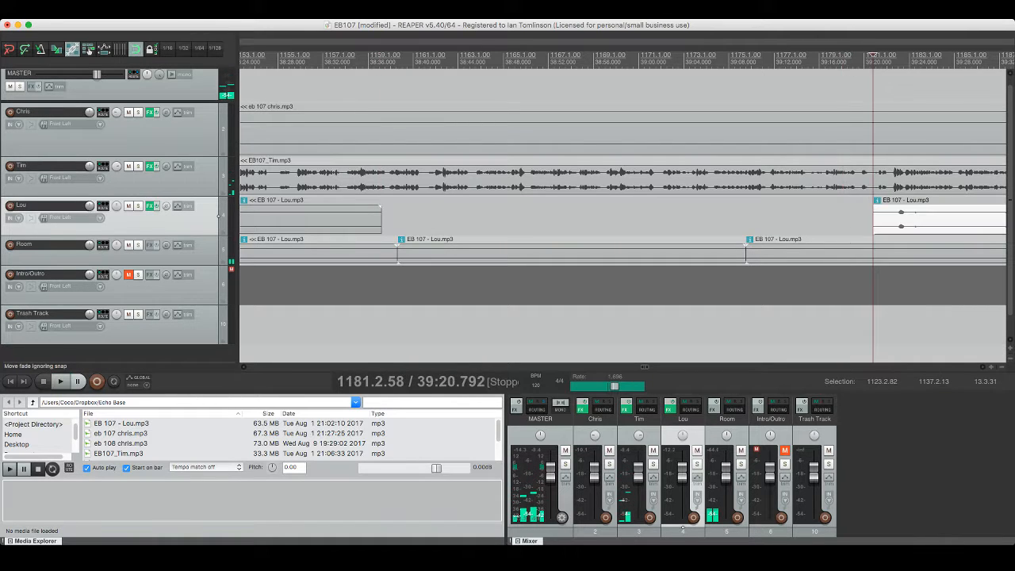
pyautogui.press('super+s')
pyautogui.hscroll(5, 875, 216)
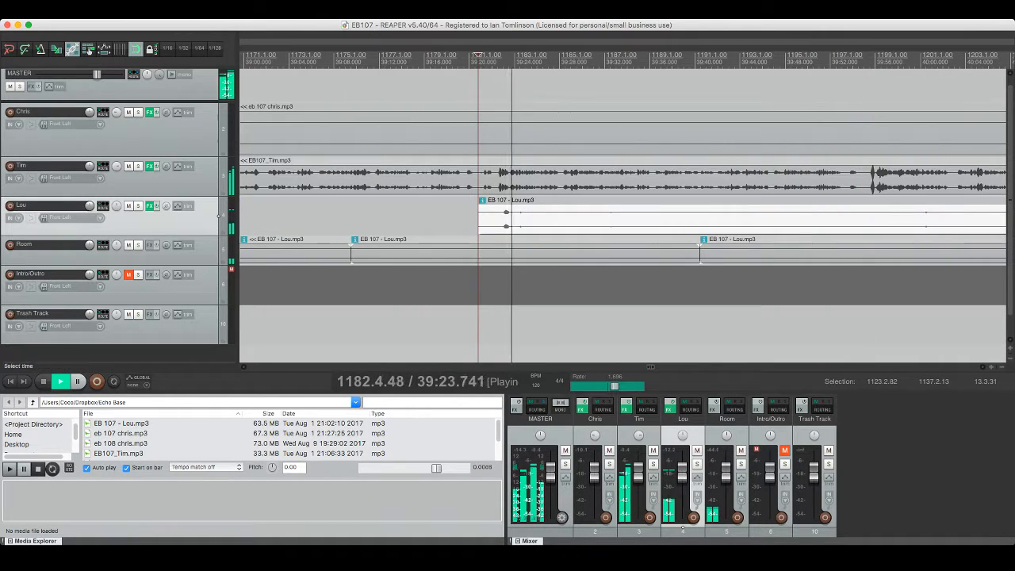
# Step: Delete the short piece of the third voice track between about 39:24.3 and 39:25.5
pyautogui.click(517, 217)
pyautogui.press('s')
pyautogui.click(531, 216)
pyautogui.press('s')
pyautogui.click(522, 216)
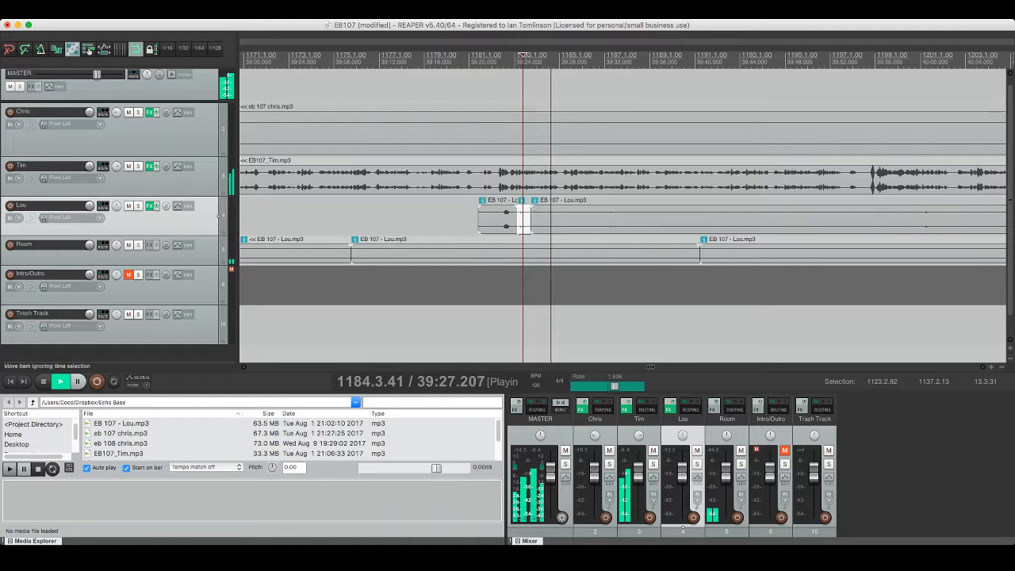
pyautogui.press('Delete')
# Step: Delete the following near-silent piece of the third voice track up to about 40:11.3, play from 40:10.1 and save the project
pyautogui.hscroll(5, 622, 214)
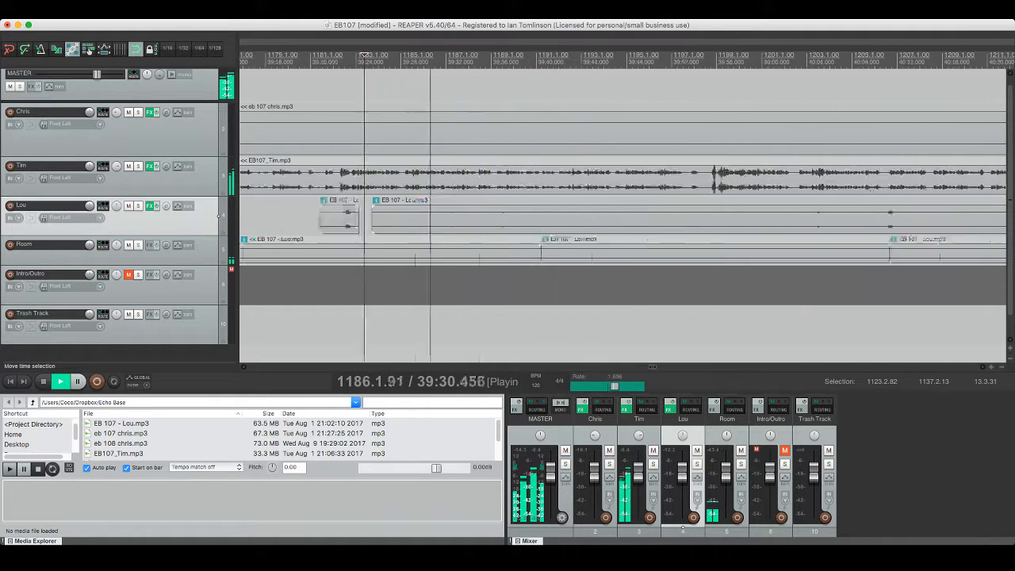
pyautogui.click(753, 217)
pyautogui.press('s')
pyautogui.click(732, 216)
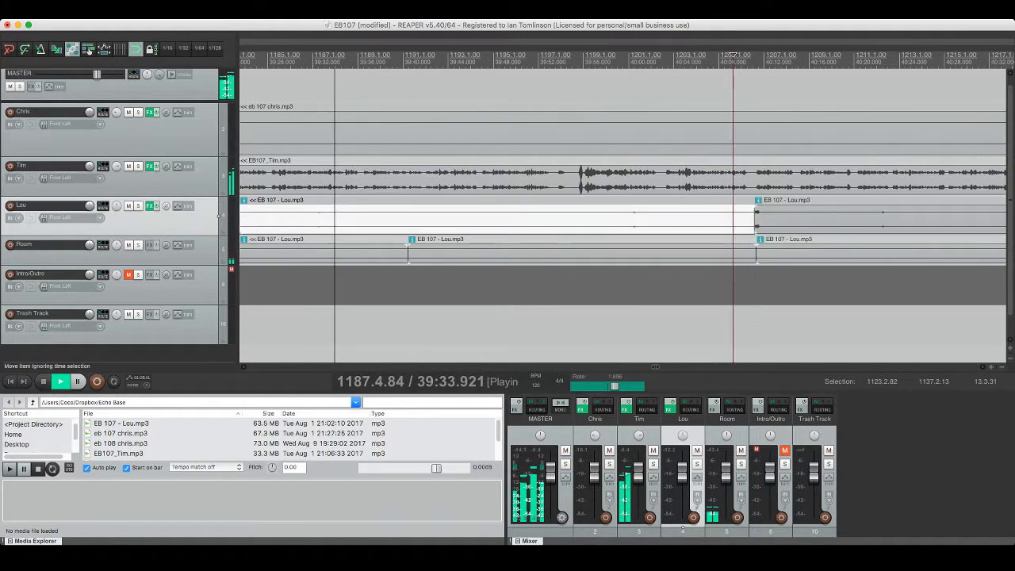
pyautogui.press('Delete')
pyautogui.click(742, 217)
pyautogui.press('space')
pyautogui.press('super+s')
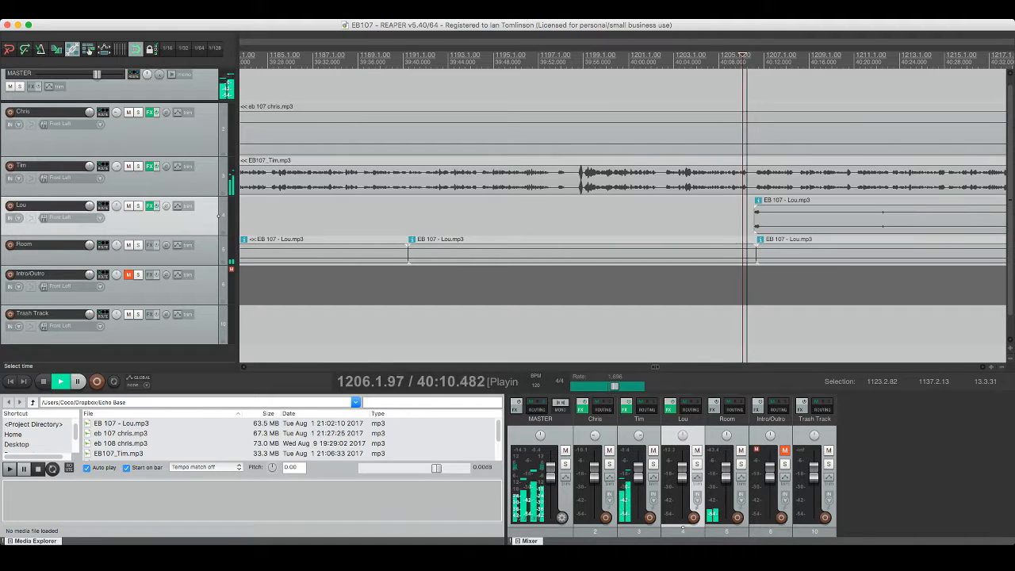
# Step: Cut the stretch between about 40:13.2 and 41:19.8 from the third voice track, play on near its end and save the project
pyautogui.hscroll(3, 622, 214)
pyautogui.click(580, 216)
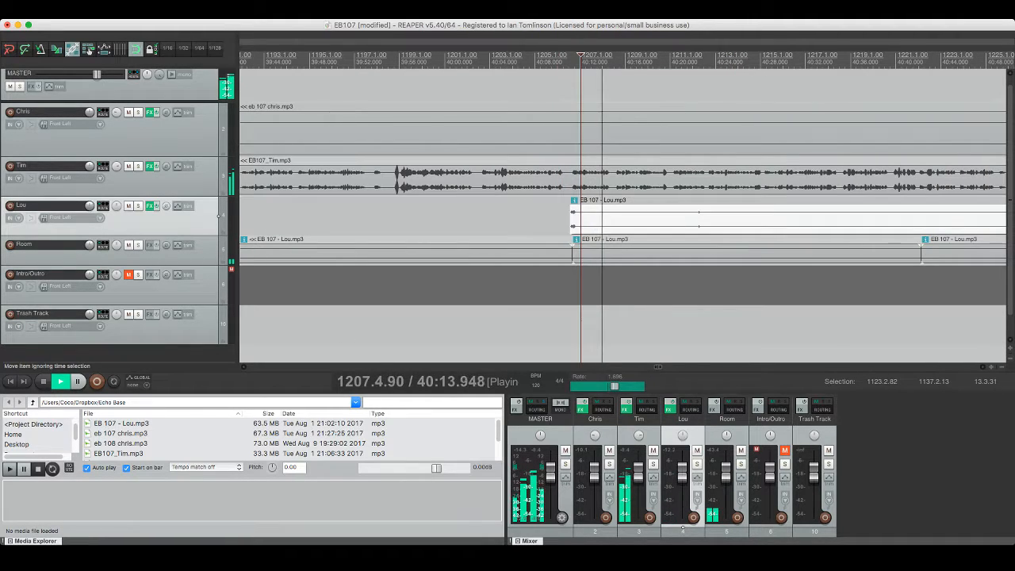
pyautogui.click(593, 217)
pyautogui.press('s')
pyautogui.hscroll(3, 593, 216)
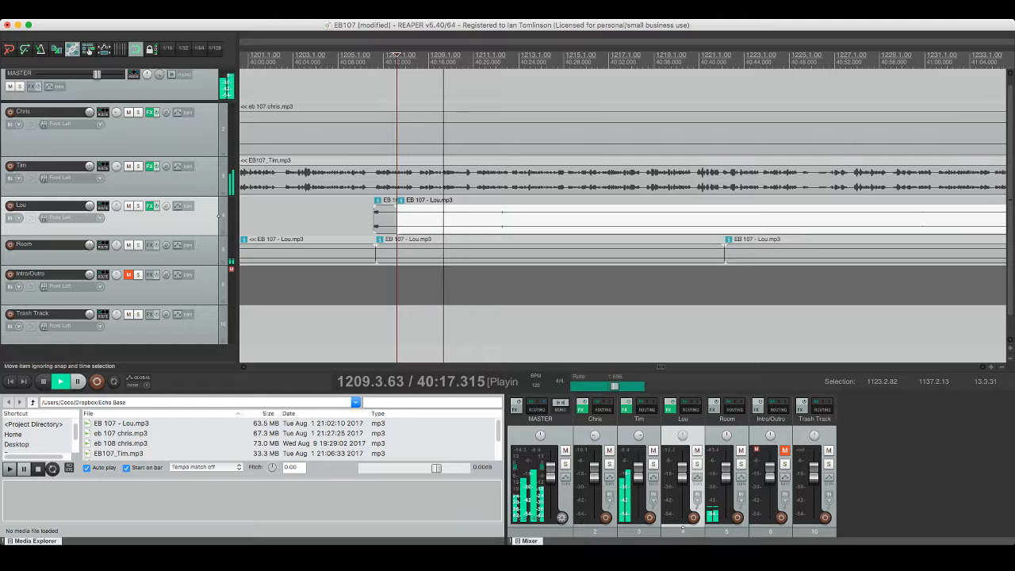
pyautogui.hscroll(3, 622, 214)
pyautogui.click(983, 212)
pyautogui.press('s')
pyautogui.click(952, 213)
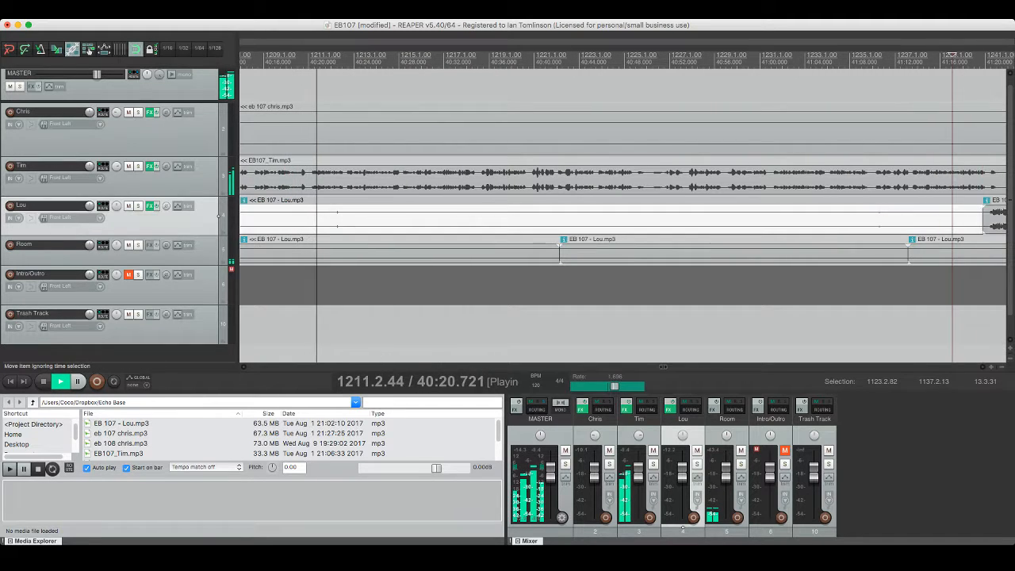
pyautogui.press('Delete')
pyautogui.press('space')
pyautogui.press('space')
pyautogui.press('super+s')
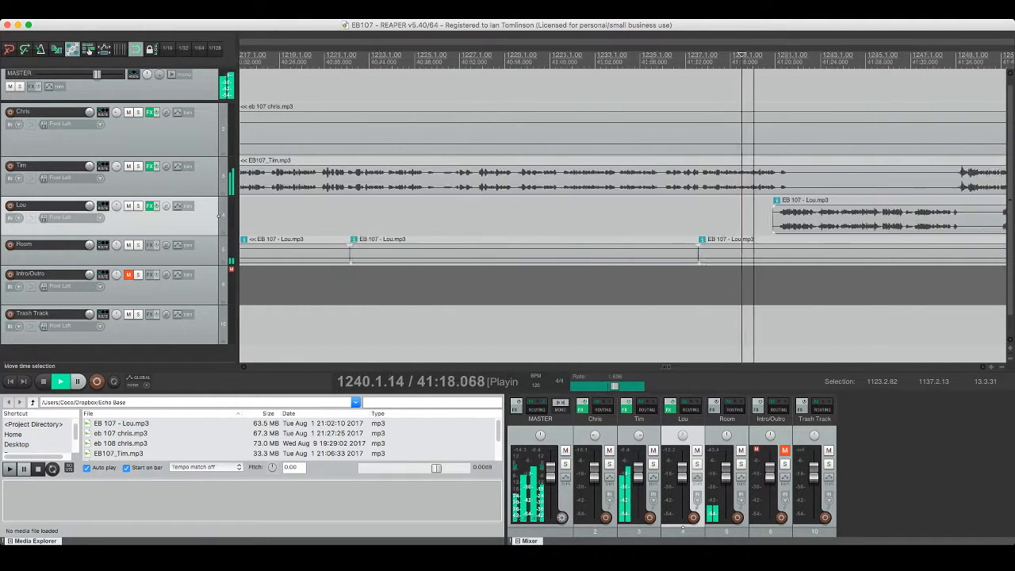
# Step: Cut the stretch between about 41:22.1 and 41:33.5 from the second voice track, play from 41:35.6 and save the project
pyautogui.hscroll(5, 622, 214)
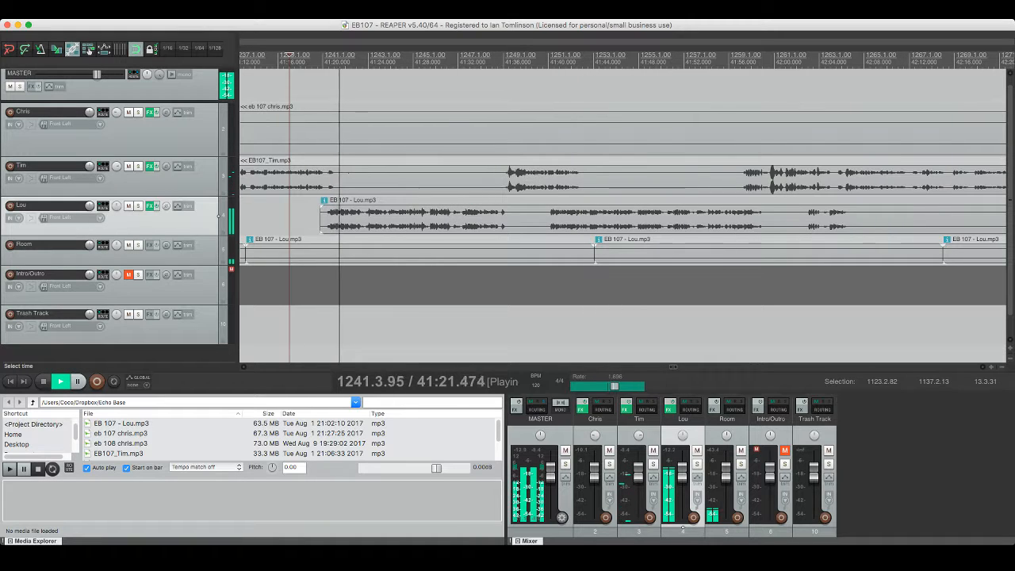
pyautogui.click(502, 180)
pyautogui.click(399, 176)
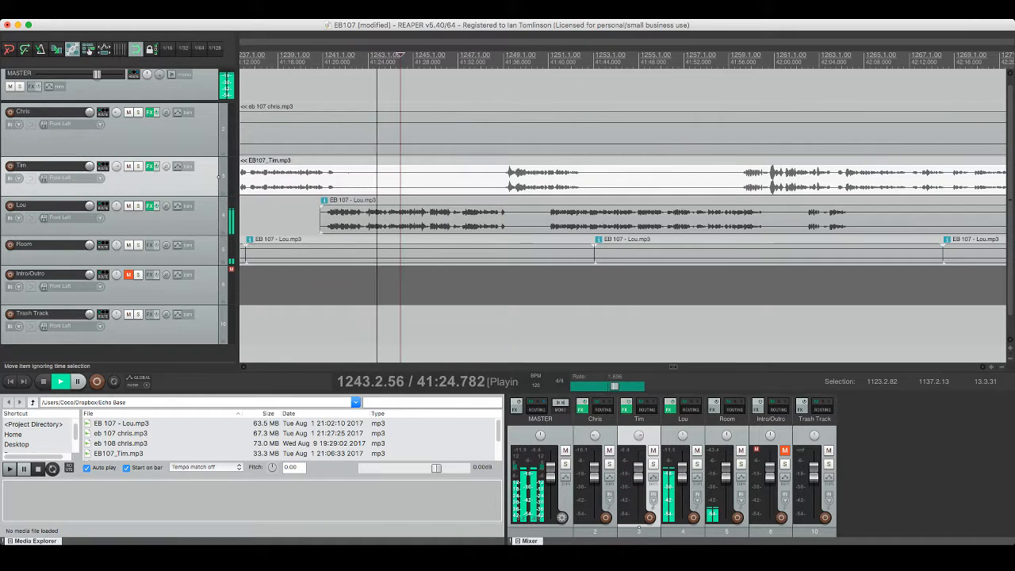
pyautogui.click(347, 174)
pyautogui.press('s')
pyautogui.click(475, 175)
pyautogui.press('s')
pyautogui.click(439, 175)
pyautogui.press('Delete')
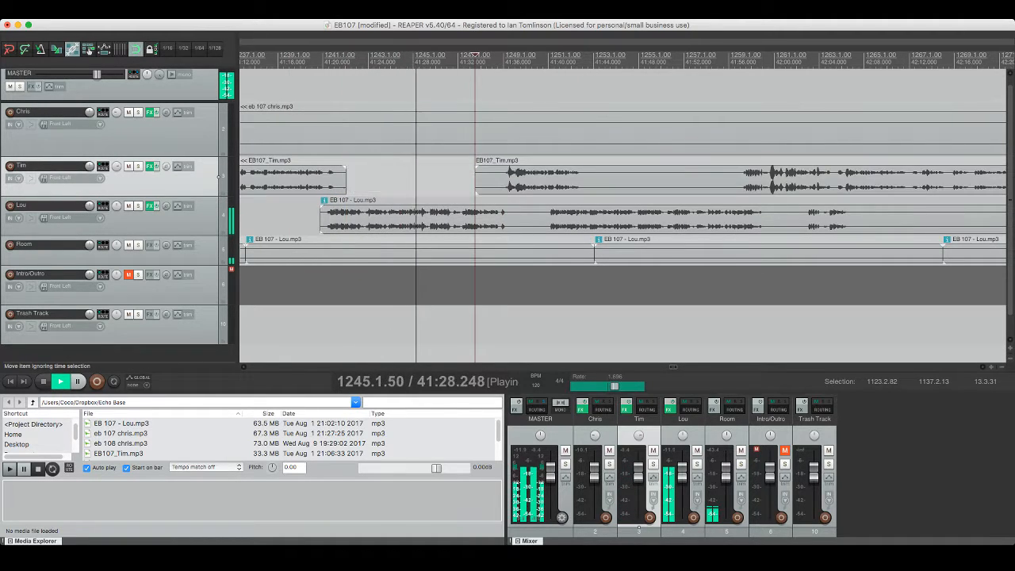
pyautogui.click(499, 176)
pyautogui.press('space')
pyautogui.press('space')
pyautogui.press('super+s')
# Step: Replay the overlap of the second and third voice tracks from about 41:35.7 at a playback rate of 1.0
pyautogui.hscroll(2, 622, 214)
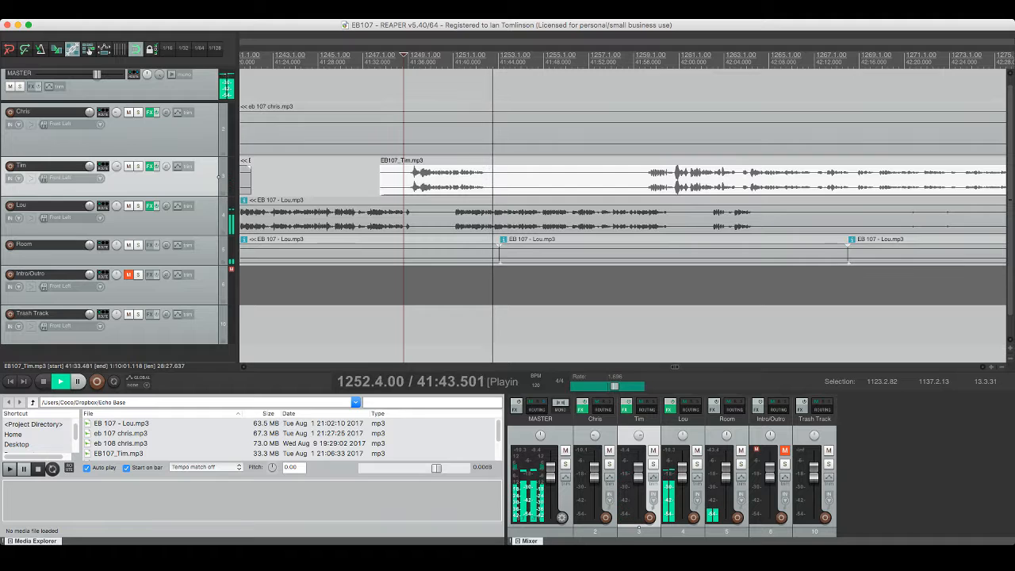
pyautogui.press('space')
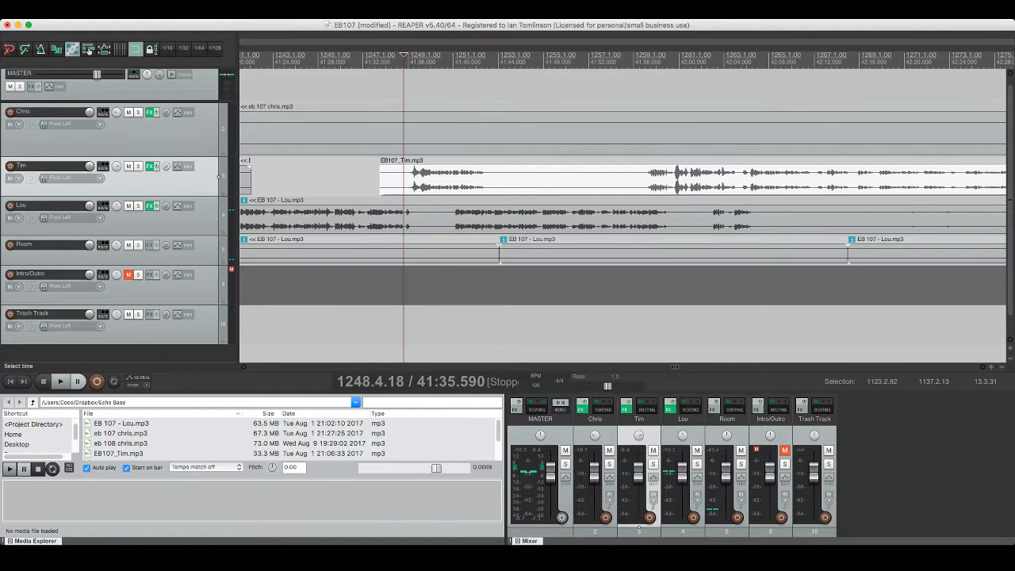
pyautogui.click(438, 179)
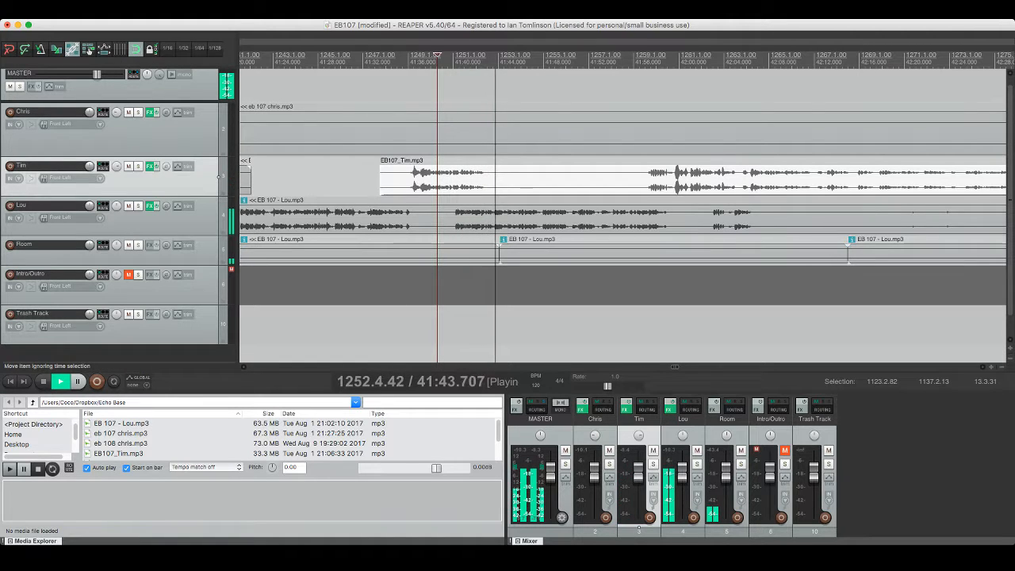
pyautogui.click(405, 57)
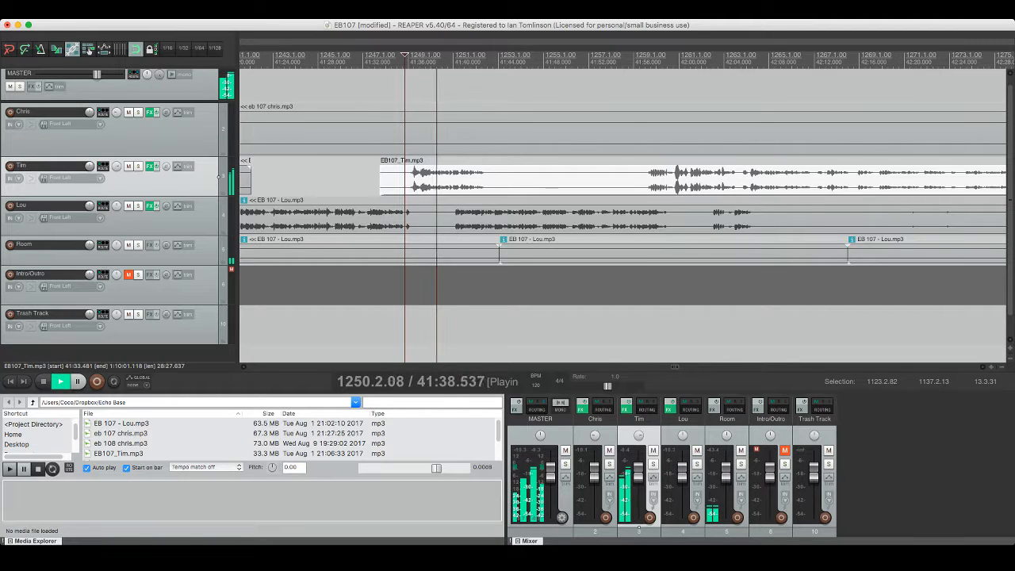
pyautogui.press('=')
pyautogui.press('=')
pyautogui.press('=')
pyautogui.press('=')
pyautogui.press('=')
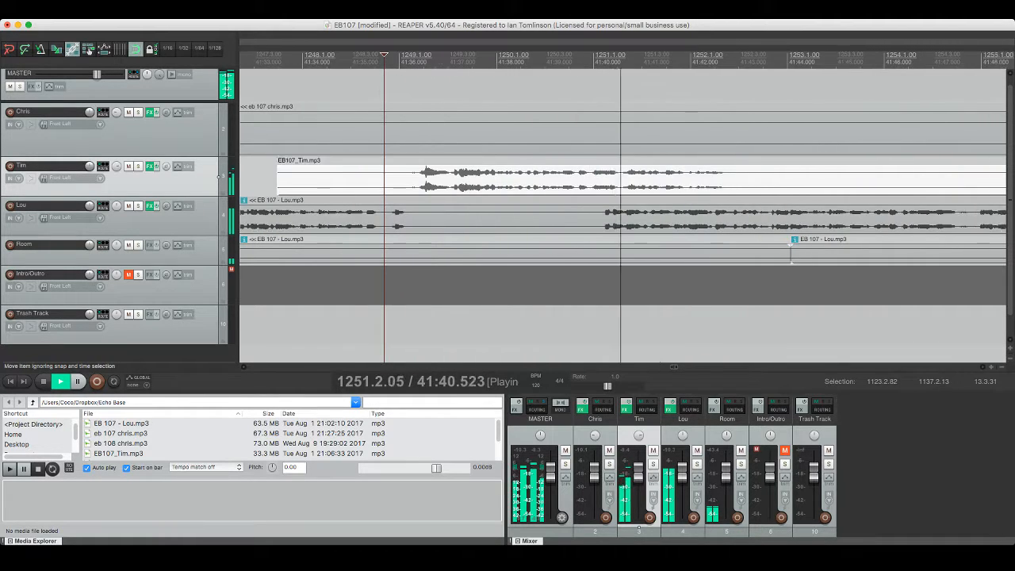
pyautogui.click(536, 181)
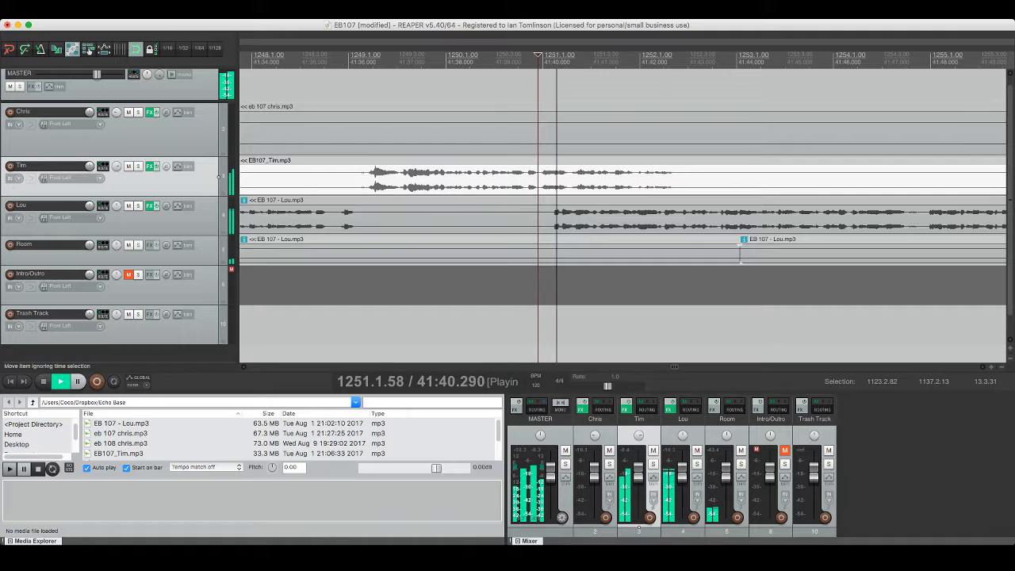
pyautogui.press('space')
# Step: Delete the piece of the second voice track between about 41:40.6 and 41:43.5 and play up to the cut
pyautogui.click(571, 181)
pyautogui.press('s')
pyautogui.moveTo(579, 181); pyautogui.dragTo(714, 181)
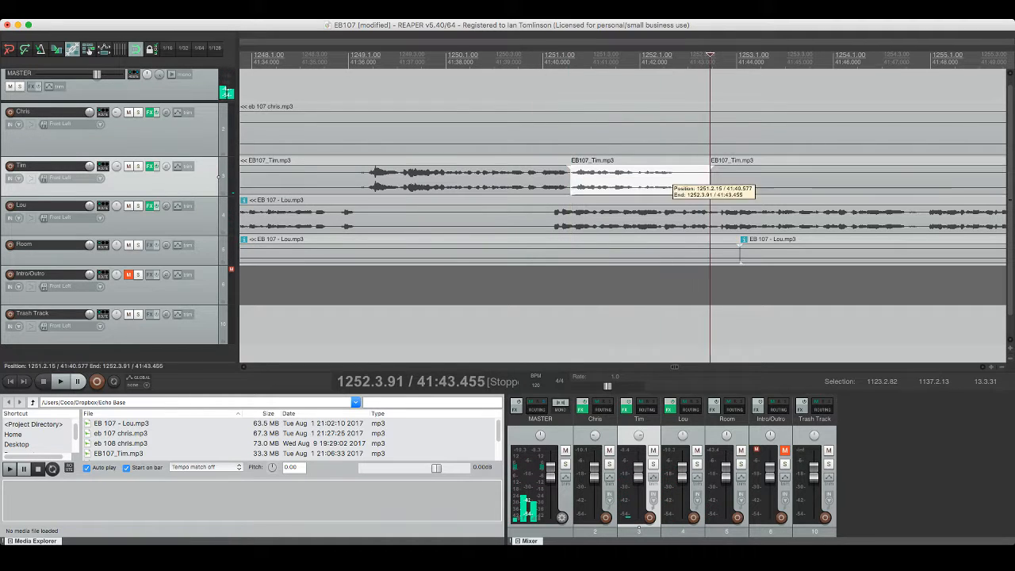
pyautogui.click(656, 57)
pyautogui.click(501, 181)
pyautogui.press('space')
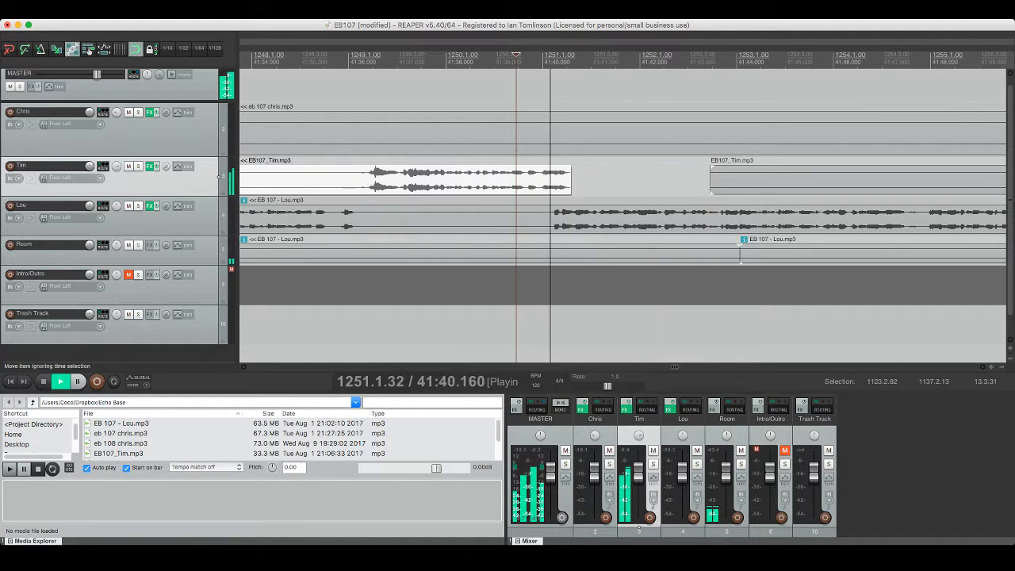
# Step: Shorten the second voice track's item to end at about 41:39.9 with a fade-out of about 0.3 s, replay it and save the project
pyautogui.press('space')
pyautogui.press('space')
pyautogui.press('space')
pyautogui.moveTo(570, 181); pyautogui.dragTo(523, 168)
pyautogui.click(488, 180)
pyautogui.press('space')
pyautogui.press('super+s')
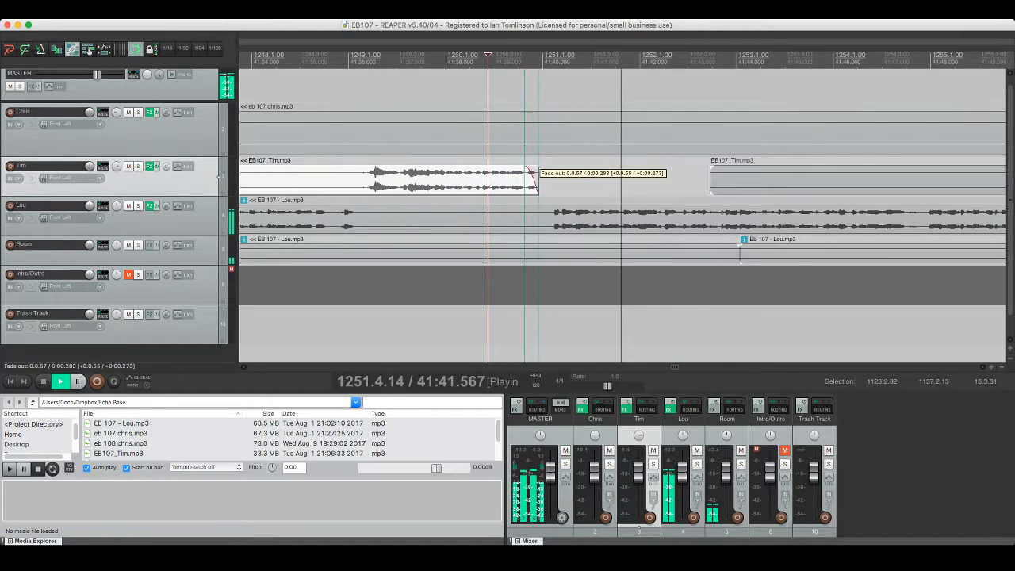
pyautogui.click(507, 181)
pyautogui.press('space')
pyautogui.press('space')
pyautogui.press('super+s')
pyautogui.press('space')
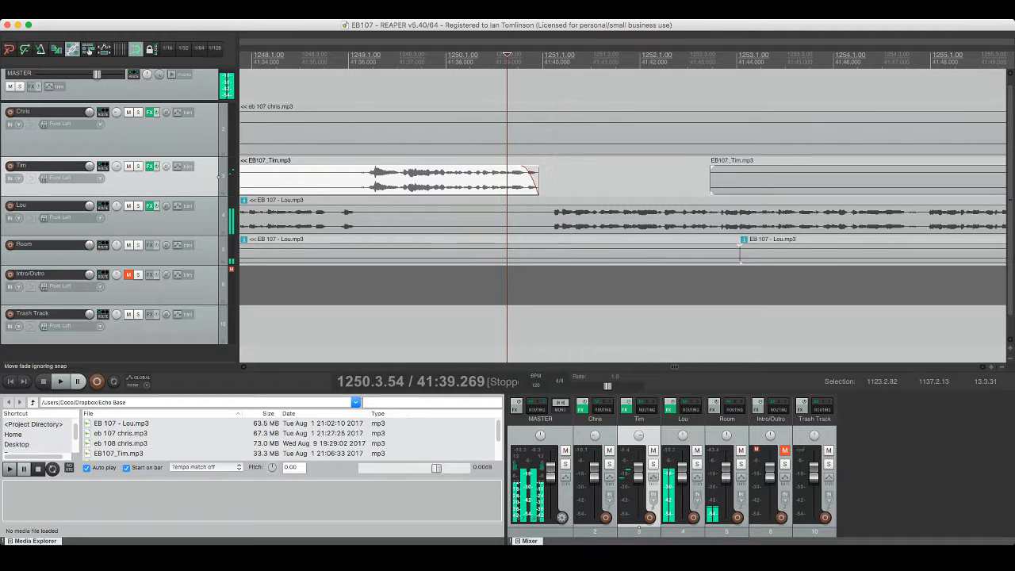
# Step: Cut the end of the second voice track's item back to about 41:39.7, add a short fade-out and replay it
pyautogui.moveTo(523, 170); pyautogui.dragTo(530, 173)
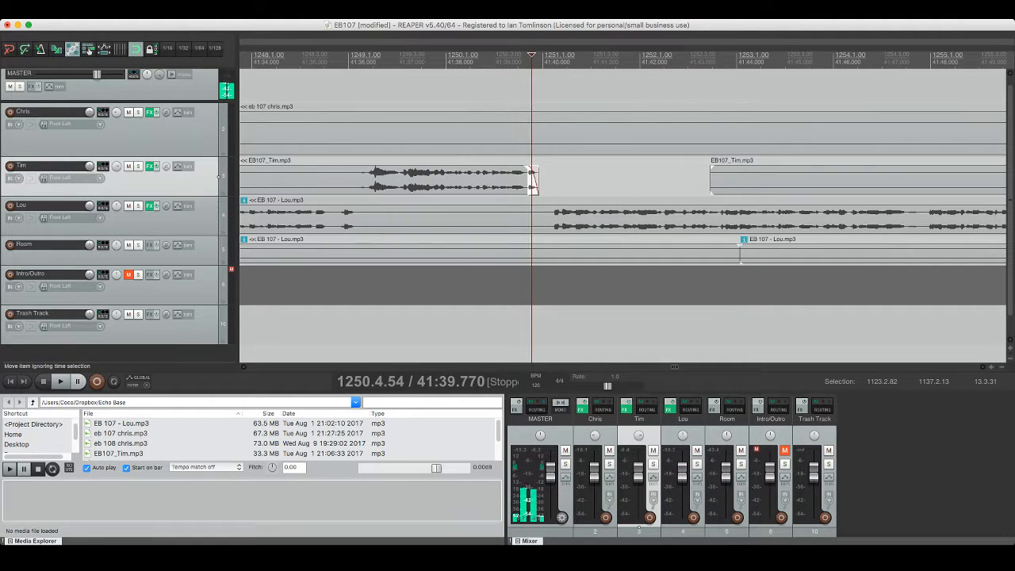
pyautogui.click(504, 181)
pyautogui.press('space')
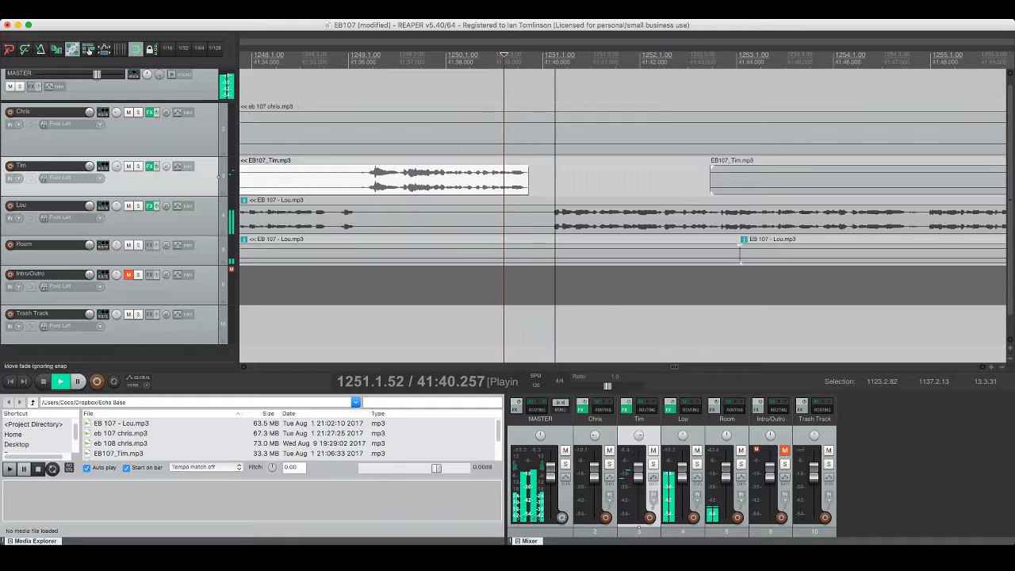
pyautogui.click(508, 181)
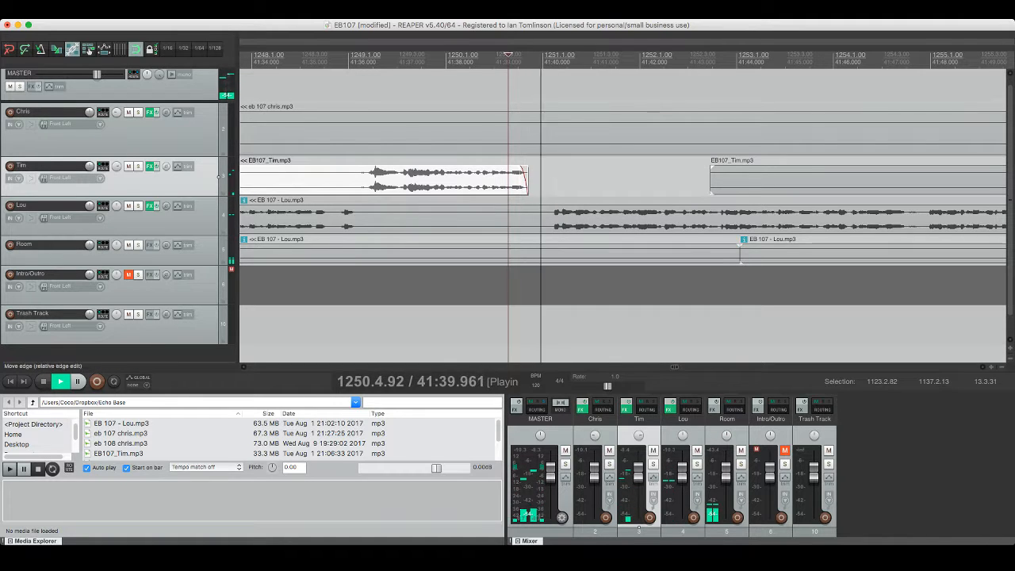
pyautogui.press('space')
# Step: Cut the silence between about 41:39.7 and 41:40.2 from the third voice track
pyautogui.click(520, 215)
pyautogui.click(527, 216)
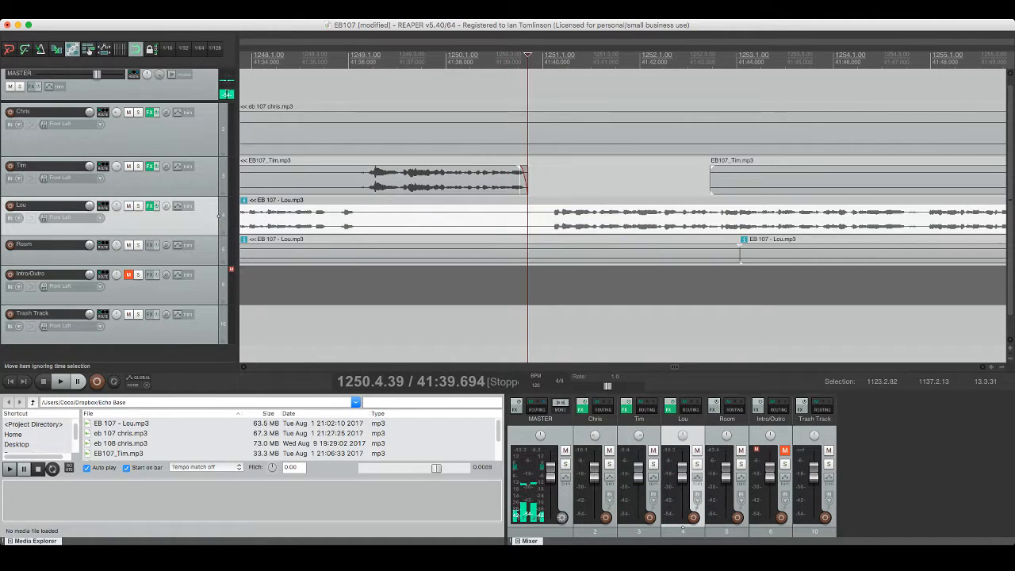
pyautogui.press('s')
pyautogui.moveTo(527, 215); pyautogui.dragTo(553, 214)
pyautogui.click(543, 216)
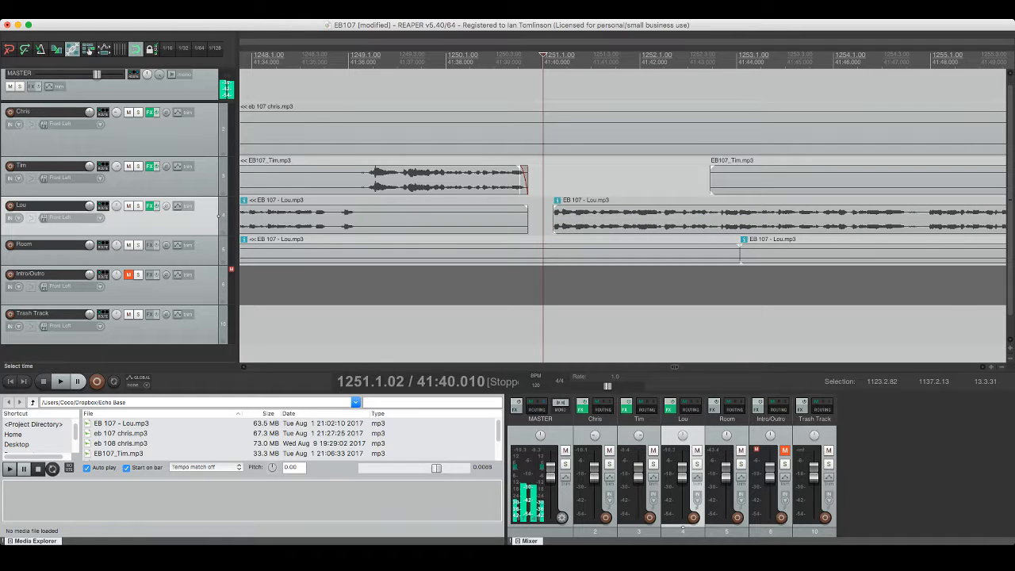
# Step: Delete the piece of the first voice track between about 41:39.7 and 41:40.8
pyautogui.click(584, 131)
pyautogui.press('s')
pyautogui.click(525, 131)
pyautogui.press('s')
pyautogui.press('Delete')
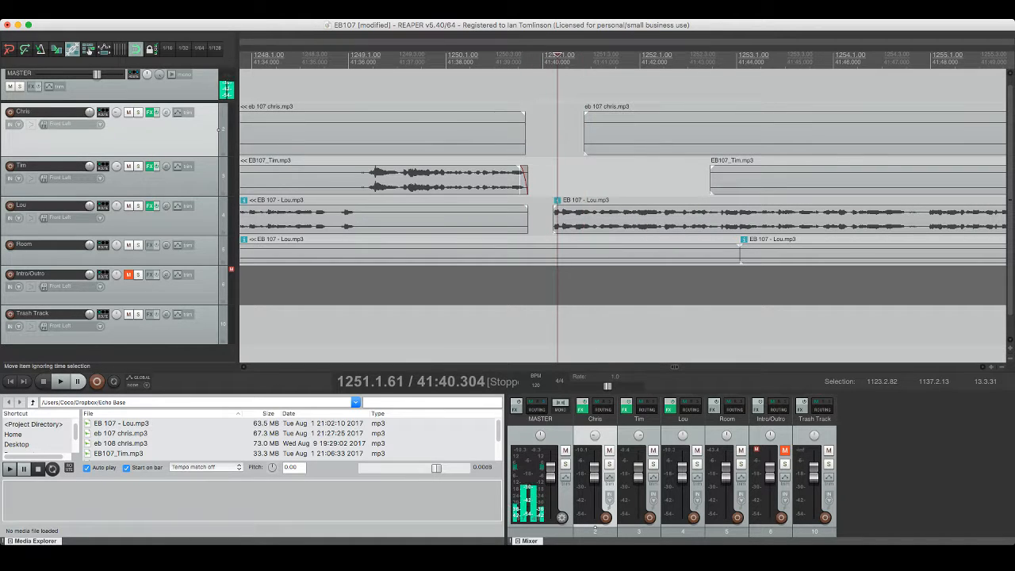
# Step: Move the following items of the three voice tracks earlier together by about 0.7 s, play from 41:38.3 and save the project
pyautogui.click(611, 131)
pyautogui.moveTo(757, 182); pyautogui.dragTo(719, 186)
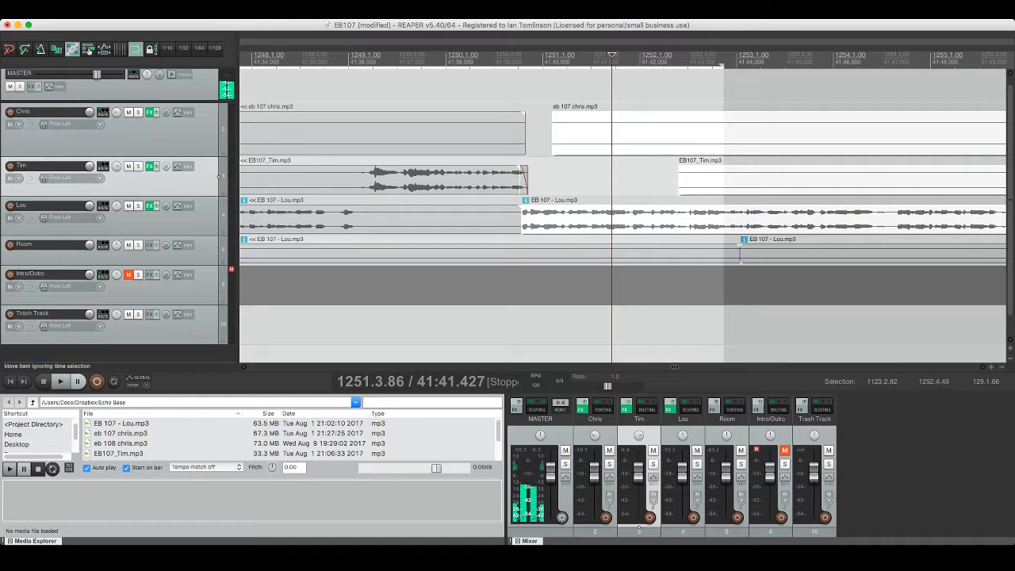
pyautogui.click(459, 130)
pyautogui.press('space')
pyautogui.hotkey('ctrl', 's')
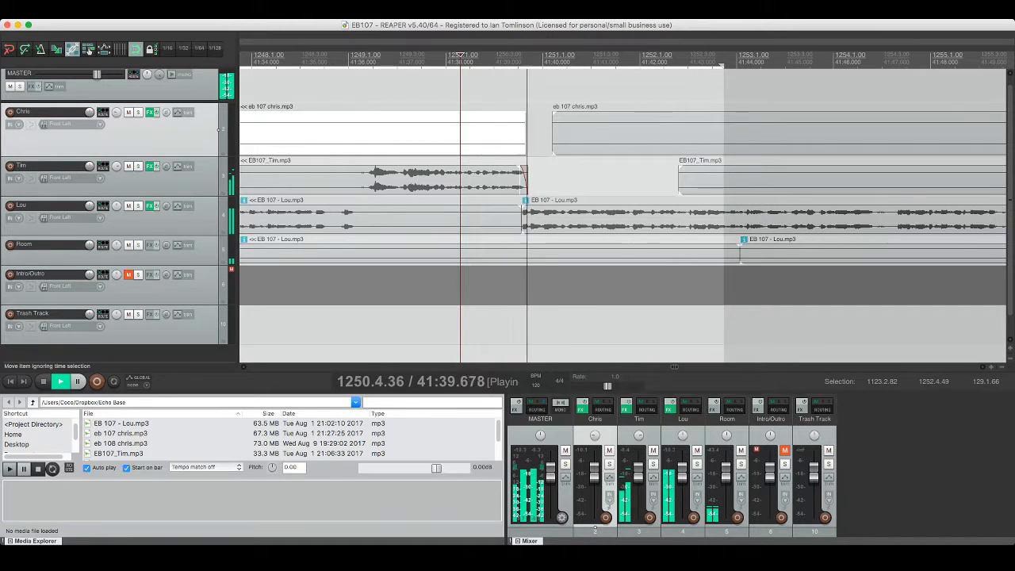
# Step: Play the mix on from about 41:56.1 and cut the short stretch between about 42:03.8 and 42:04.2 from the third voice track
pyautogui.scroll(-5, 622, 214)
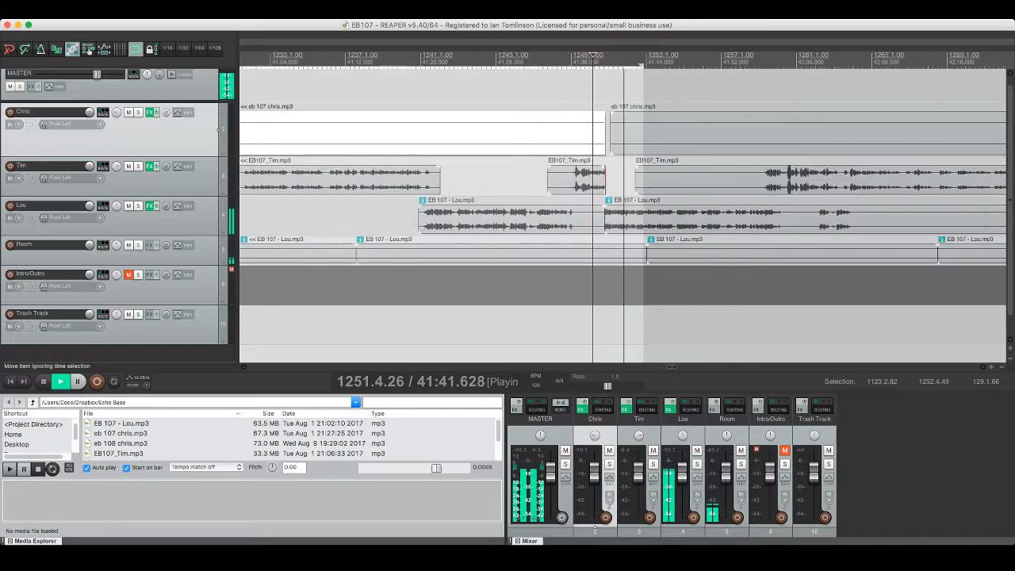
pyautogui.hscroll(5, 622, 214)
pyautogui.click(555, 178)
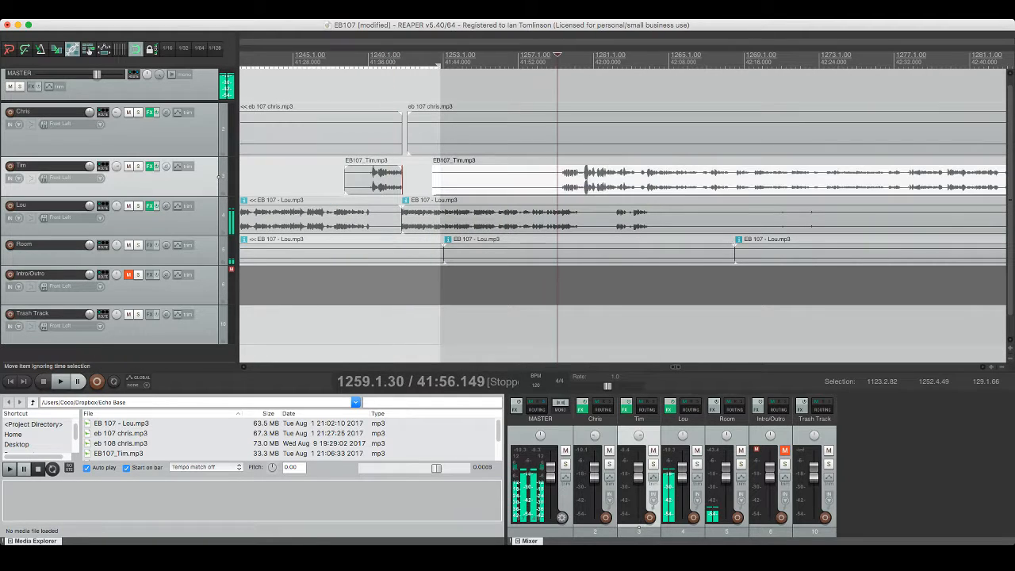
pyautogui.hscroll(2, 622, 214)
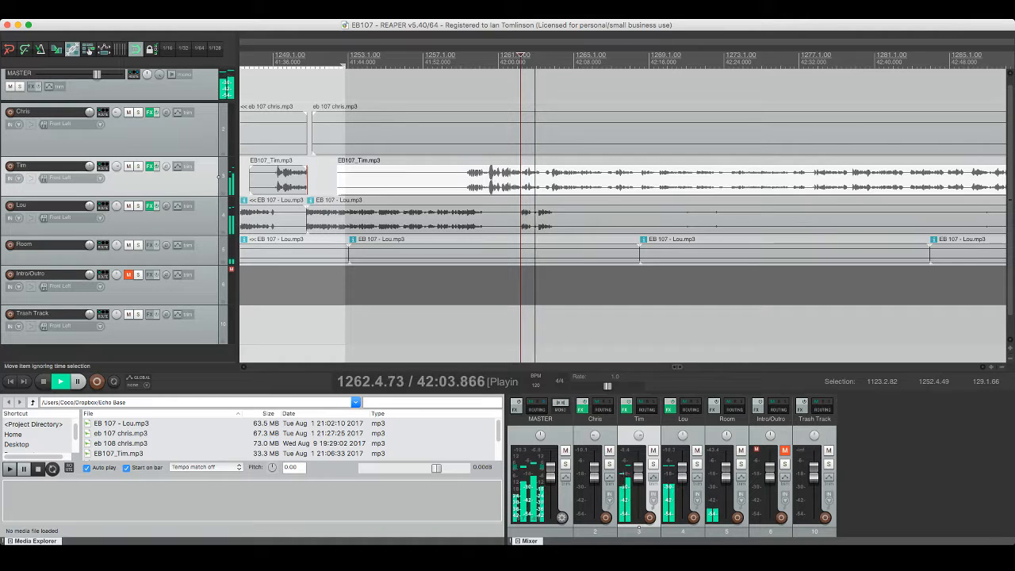
pyautogui.press('s')
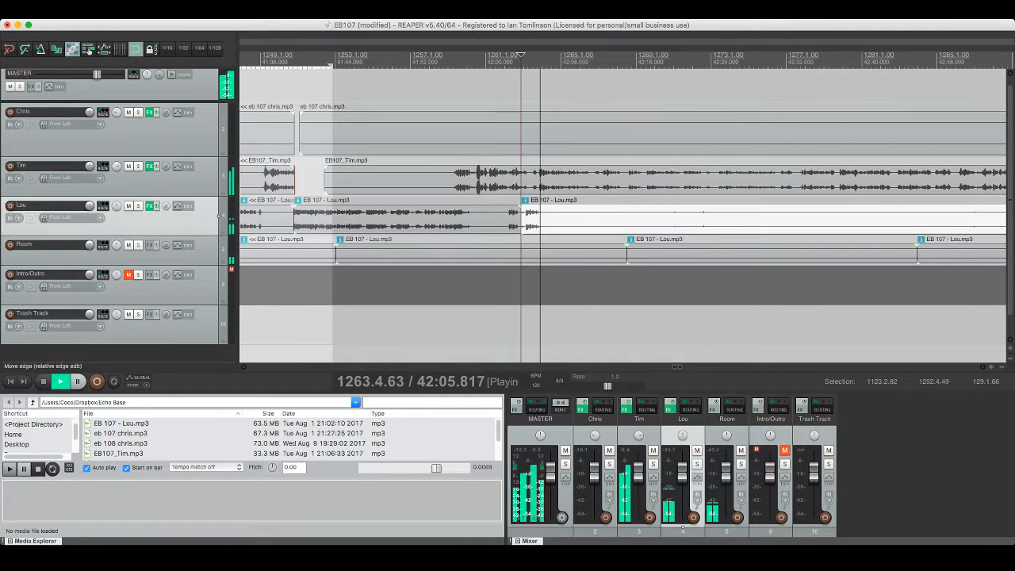
pyautogui.moveTo(533, 216); pyautogui.dragTo(537, 215)
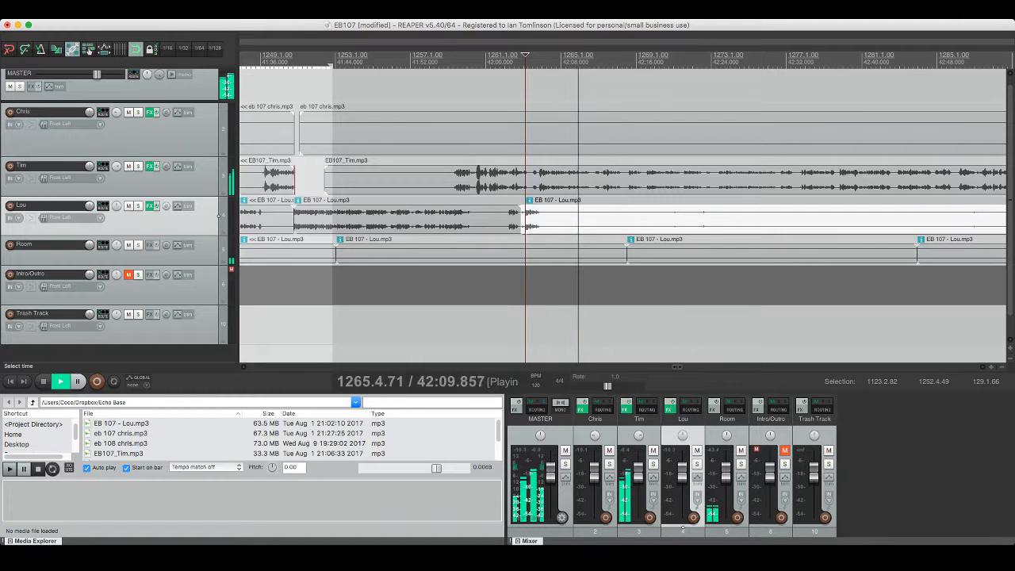
pyautogui.moveTo(535, 216); pyautogui.dragTo(532, 216)
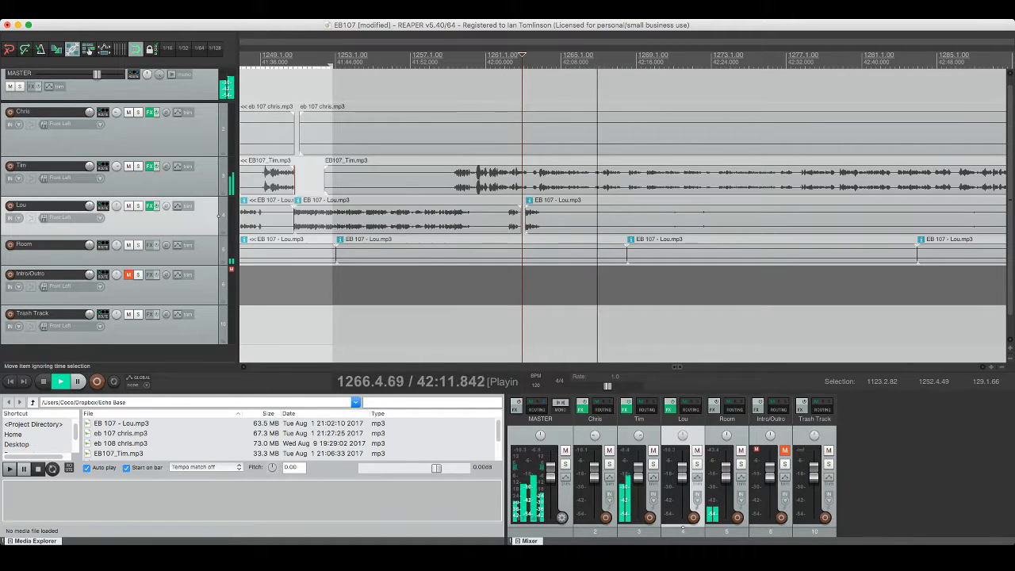
# Step: Save the project and cut the silence between about 42:09.8 and 43:04.5 from the third voice track
pyautogui.click(513, 215)
pyautogui.hotkey('ctrl', 's')
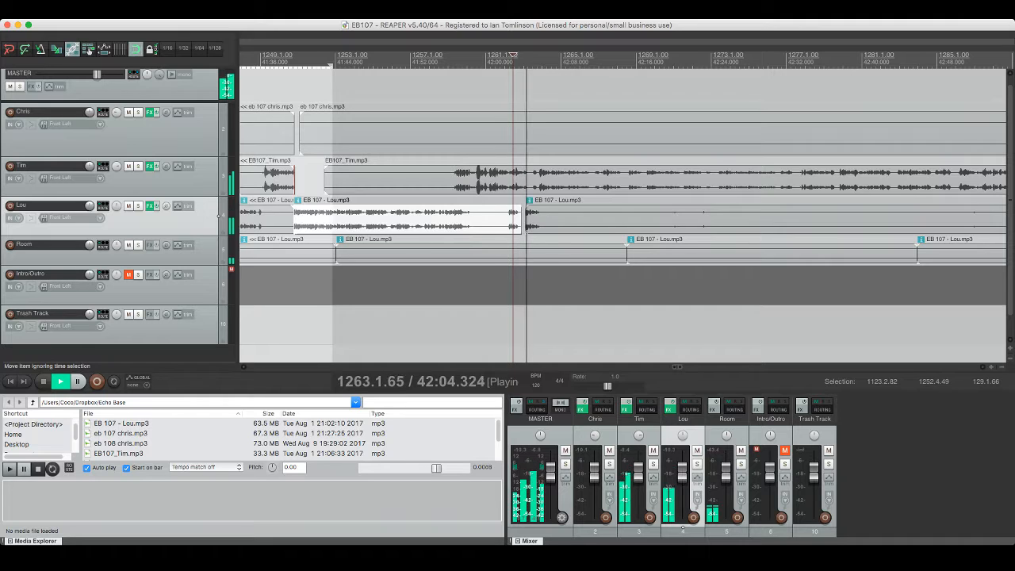
pyautogui.hscroll(3, 447, 216)
pyautogui.click(446, 215)
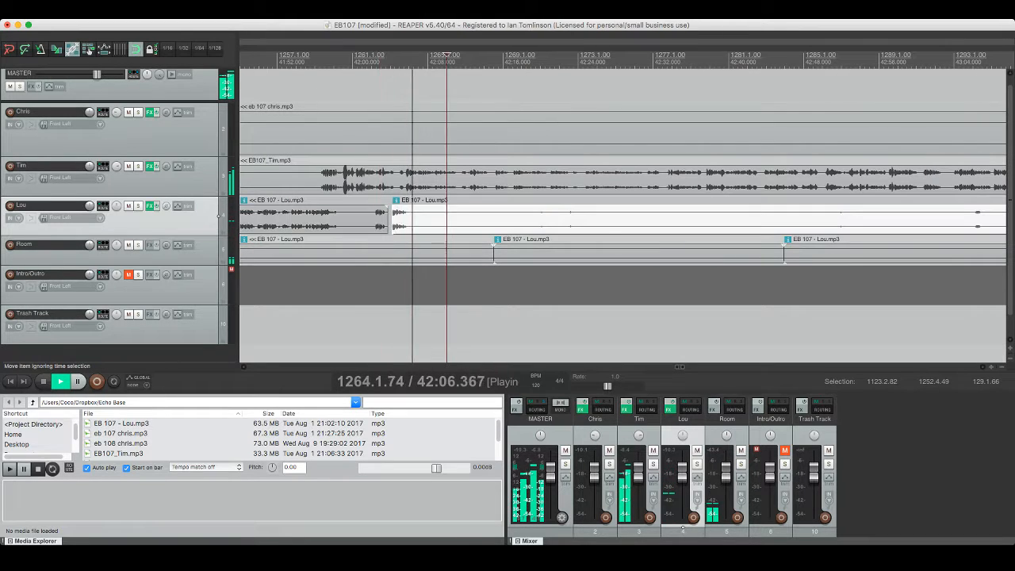
pyautogui.press('s')
pyautogui.click(911, 216)
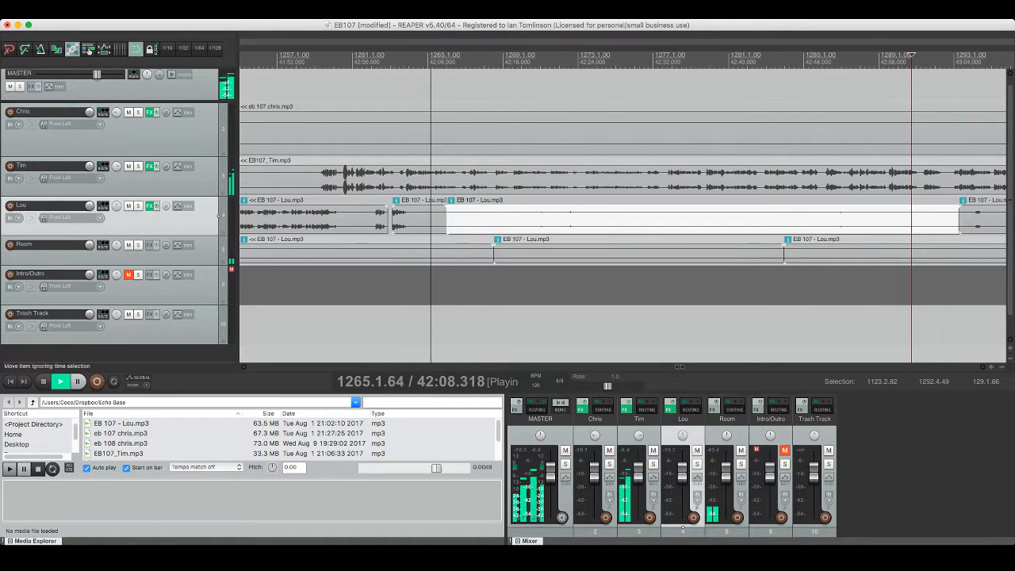
pyautogui.press('Delete')
# Step: Set the play rate to 1.6, play the mix from about 43:06.0 and save the project
pyautogui.hscroll(5, 622, 216)
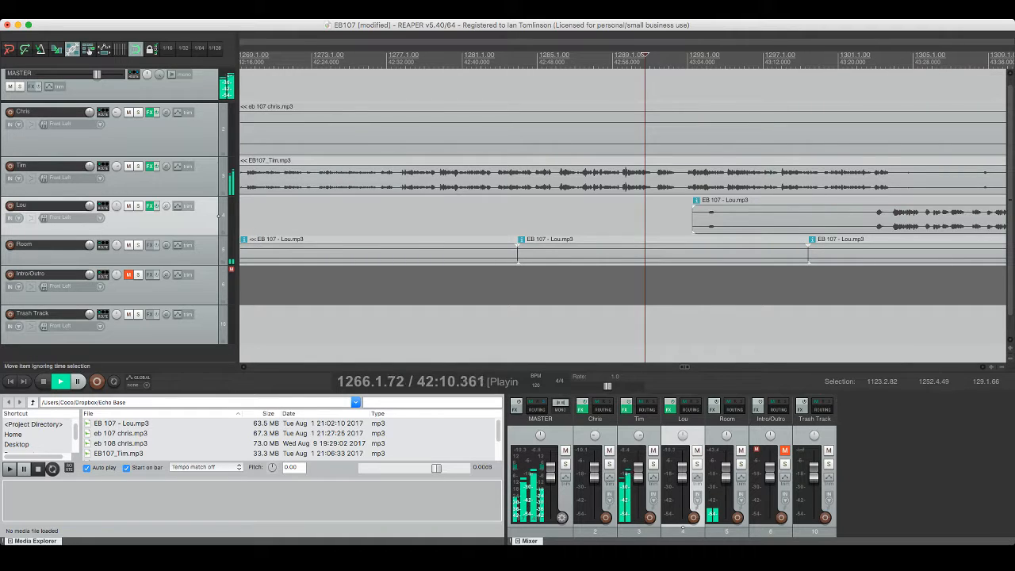
pyautogui.click(705, 215)
pyautogui.press('space')
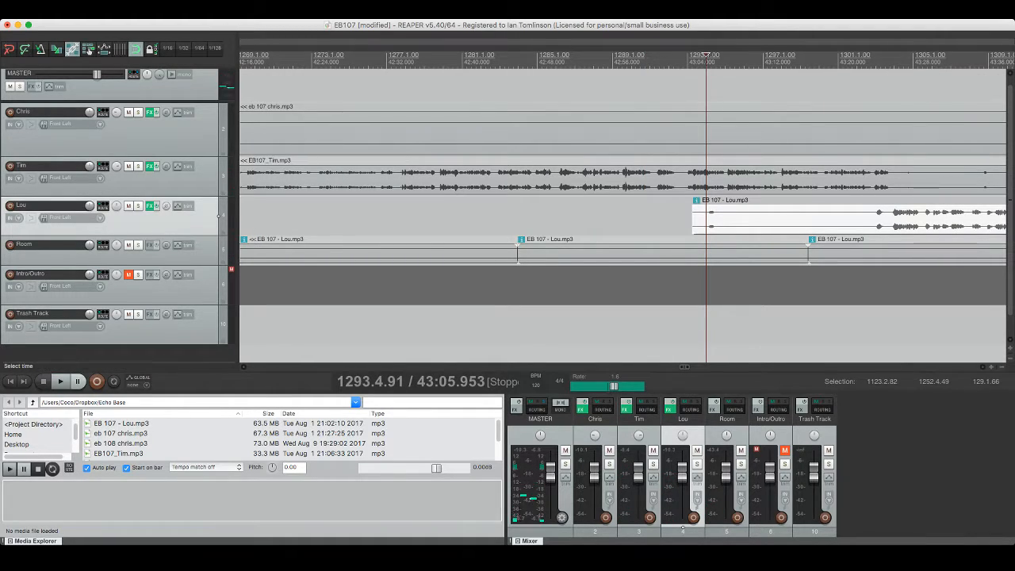
pyautogui.press('space')
pyautogui.press('super+s')
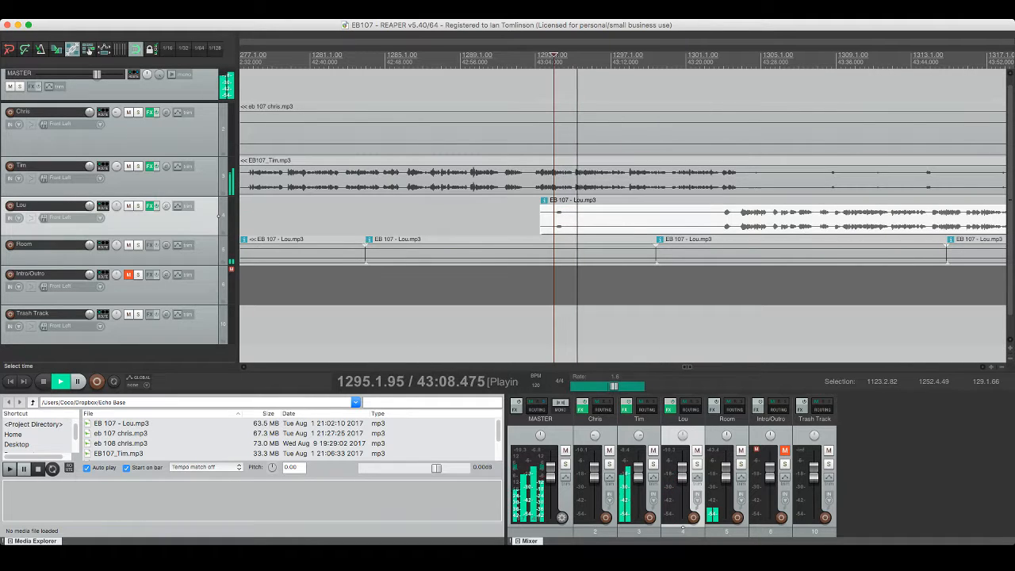
# Step: Close the Media Explorer and play the mix on from about 43:21.9
pyautogui.press('super+alt+x')
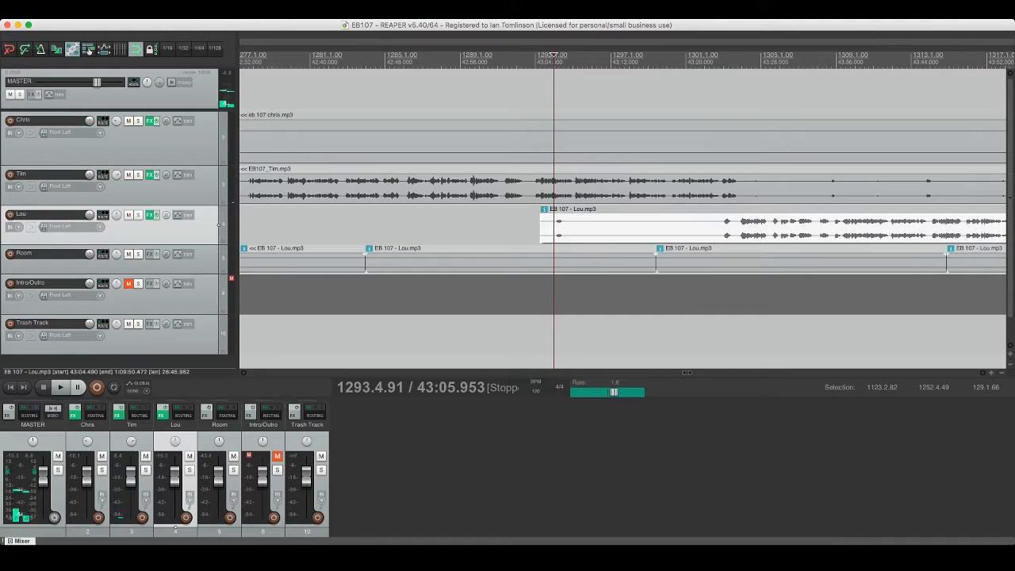
pyautogui.press('space')
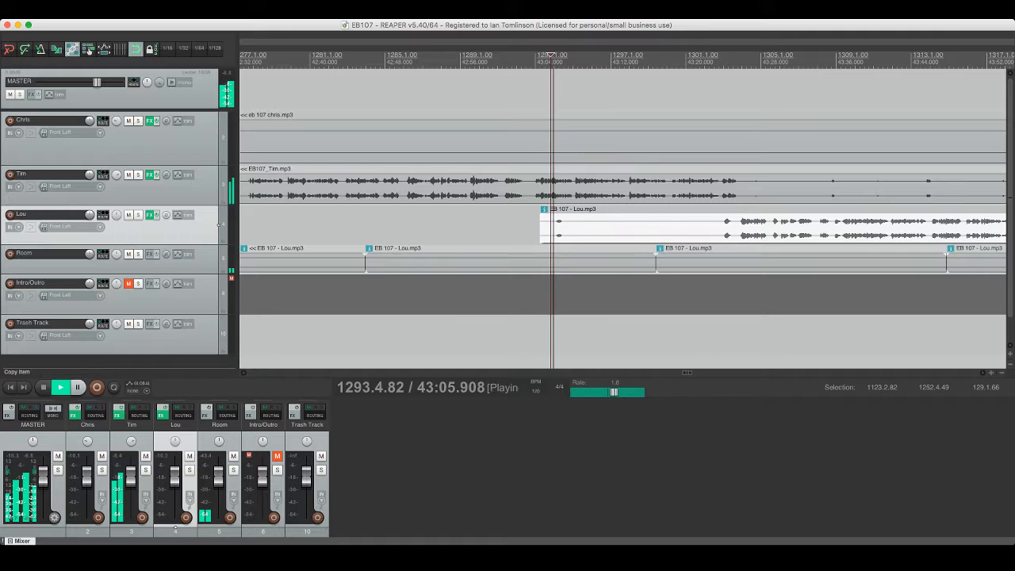
pyautogui.click(616, 59)
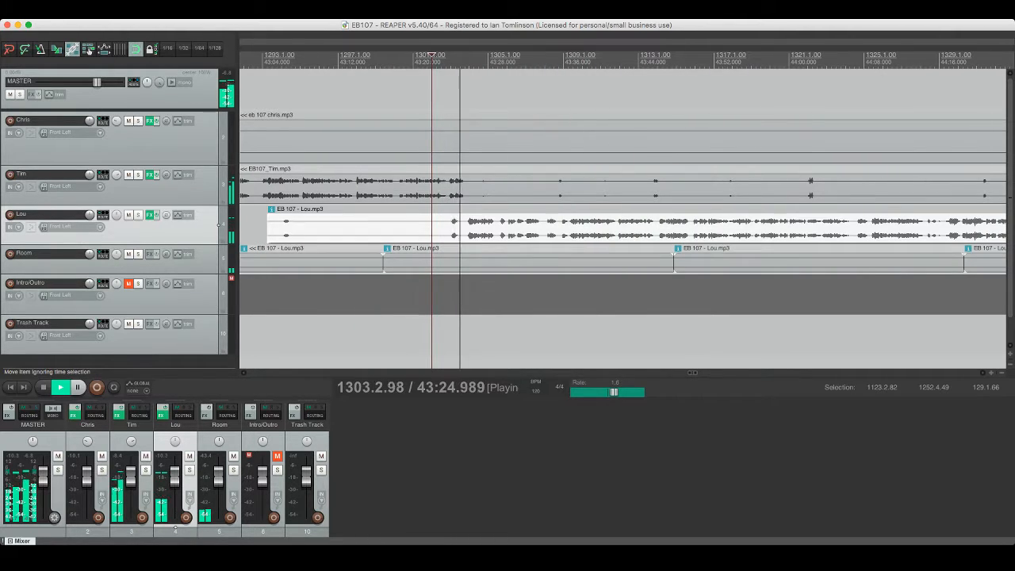
# Step: Cut the short sound between about 43:23.5 and 43:25.4 from the third voice track
pyautogui.click(464, 187)
pyautogui.click(464, 230)
pyautogui.click(456, 228)
pyautogui.press('s')
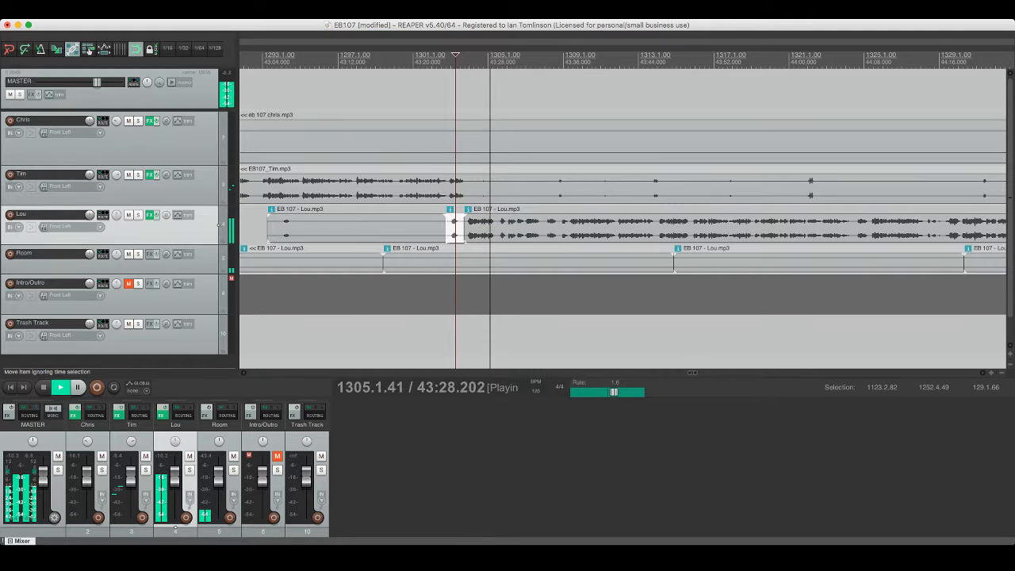
# Step: Cut the stretch between about 43:26.4 and 43:35.1 from the second voice track and save the project
pyautogui.click(472, 189)
pyautogui.press('s')
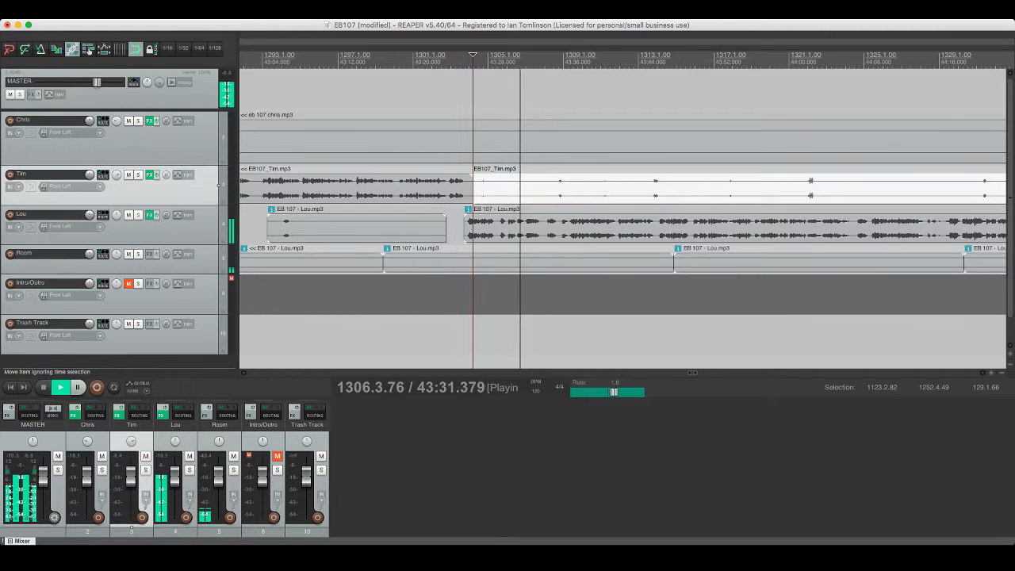
pyautogui.click(555, 189)
pyautogui.press('s')
pyautogui.click(530, 189)
pyautogui.press('Delete')
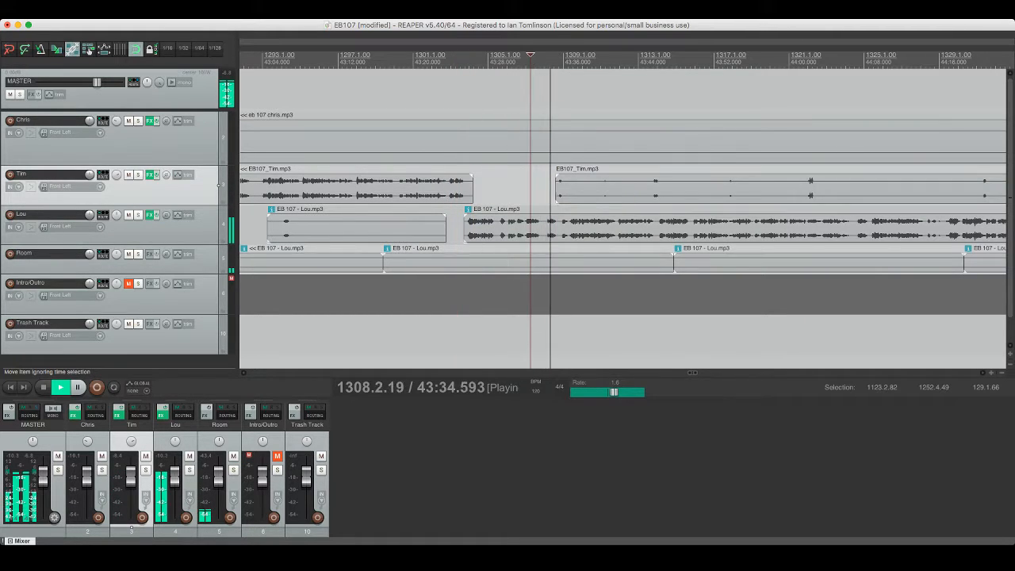
pyautogui.press('super+s')
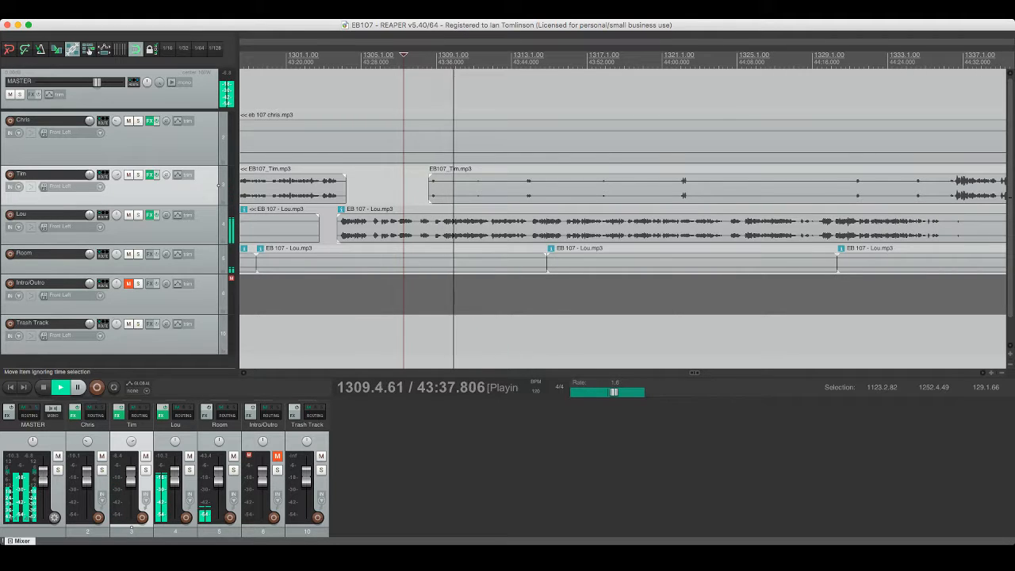
# Step: Cut the silence between about 43:36.5 and 43:44.9 from the second voice track
pyautogui.click(442, 188)
pyautogui.press('s')
pyautogui.click(520, 188)
pyautogui.press('s')
pyautogui.click(493, 189)
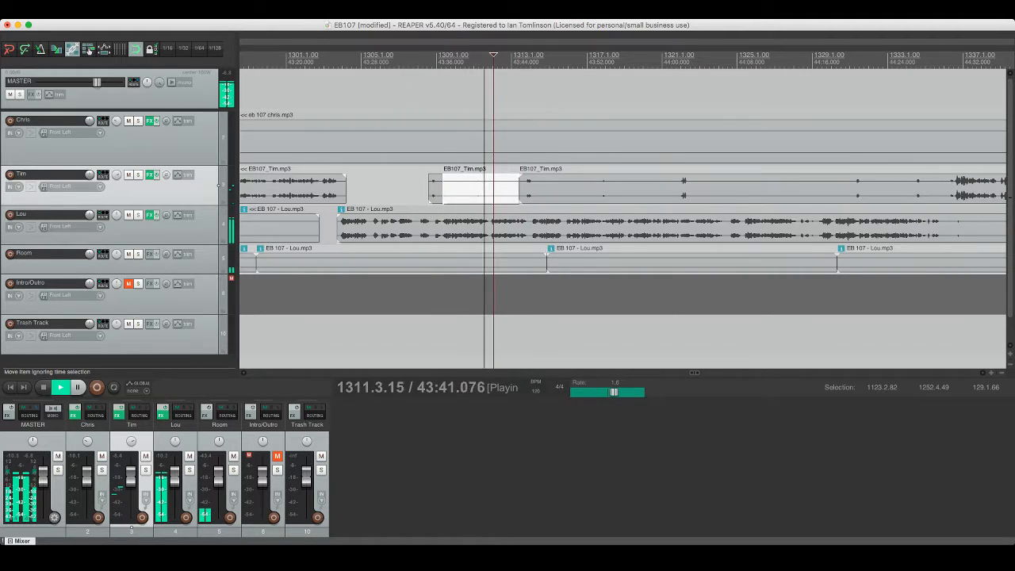
pyautogui.press('Delete')
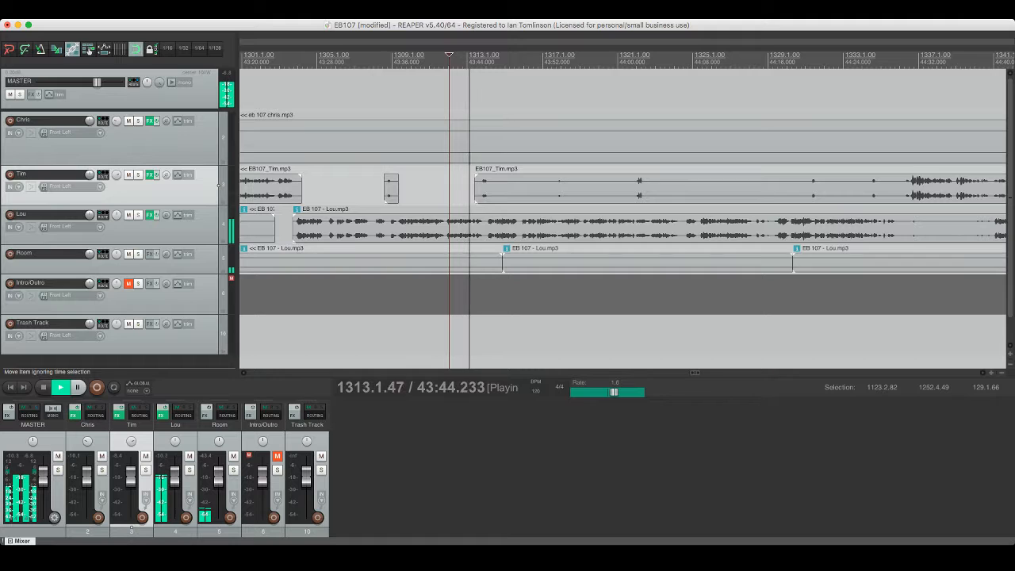
# Step: Split the second voice track at about 43:46.5 and 44:01.6 and select the piece in between
pyautogui.click(491, 188)
pyautogui.press('s')
pyautogui.click(632, 188)
pyautogui.press('s')
pyautogui.click(611, 188)
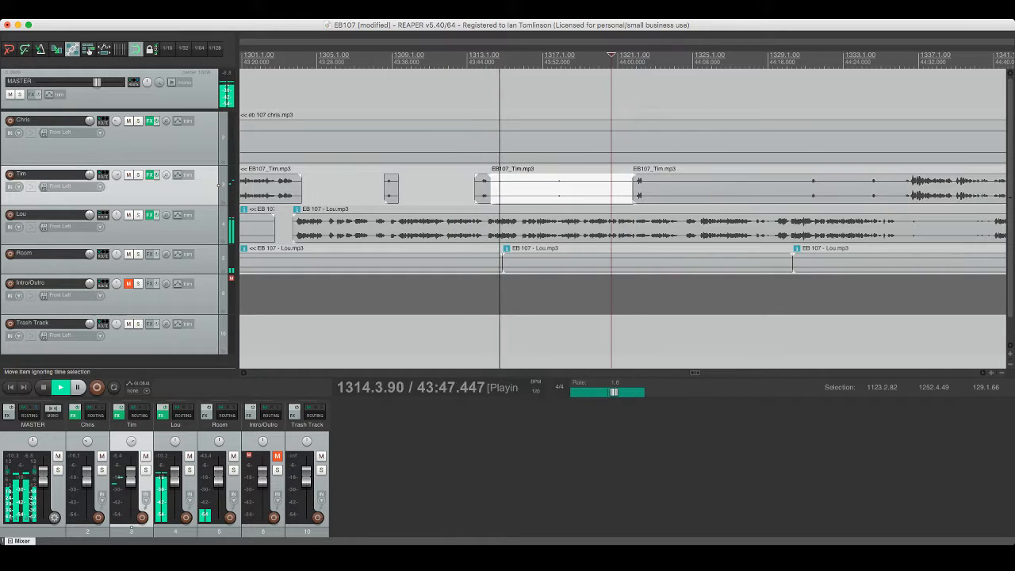
# Step: Listen to the sound near 43:53.5 with the second voice track soloed, then without the solo
pyautogui.click(555, 189)
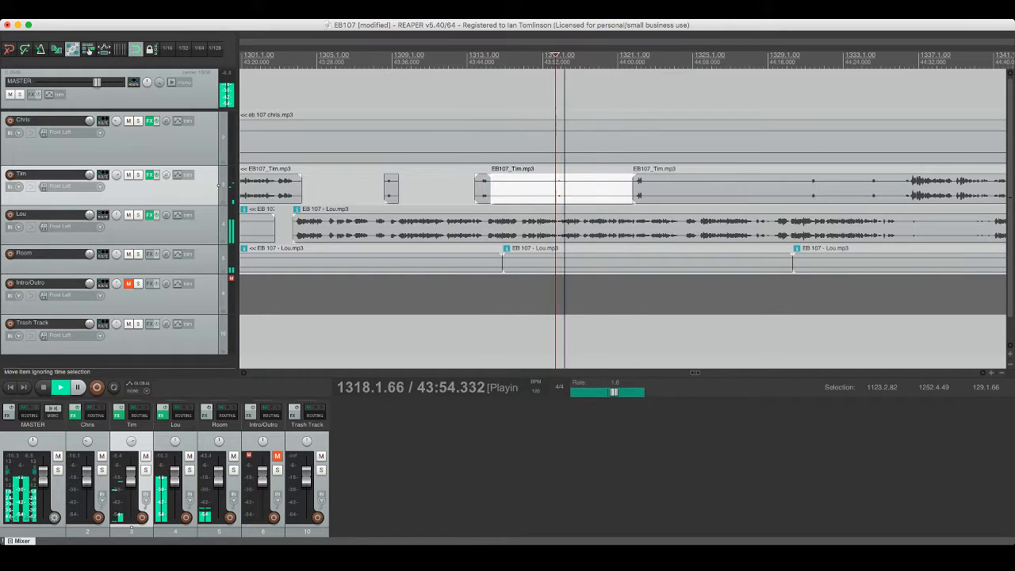
pyautogui.press('F6')
pyautogui.press('space')
pyautogui.press('space')
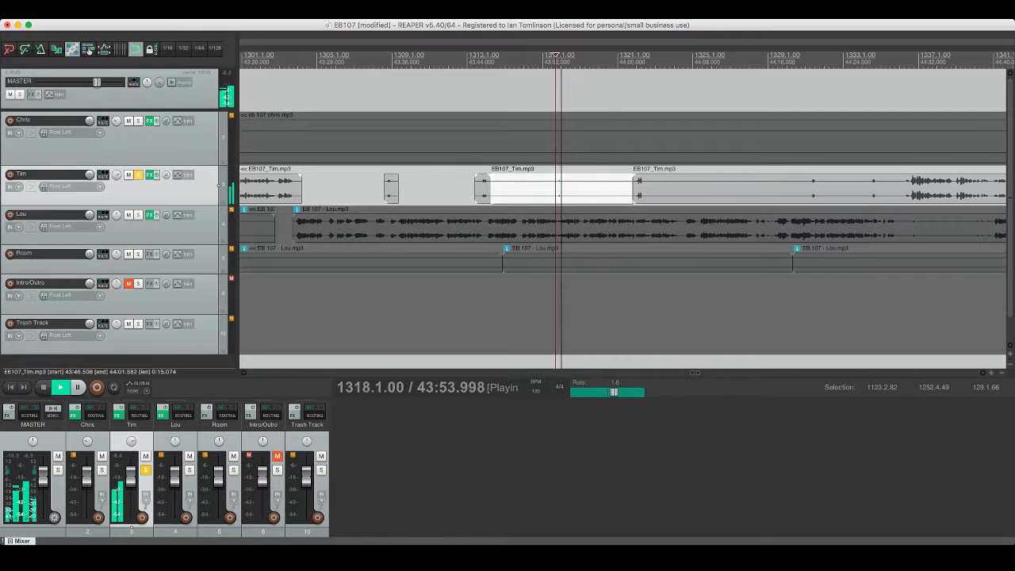
pyautogui.press('F6')
pyautogui.press('space')
pyautogui.press('space')
# Step: Play the mix from about 44:01.6 and save the project
pyautogui.hscroll(3, 555, 189)
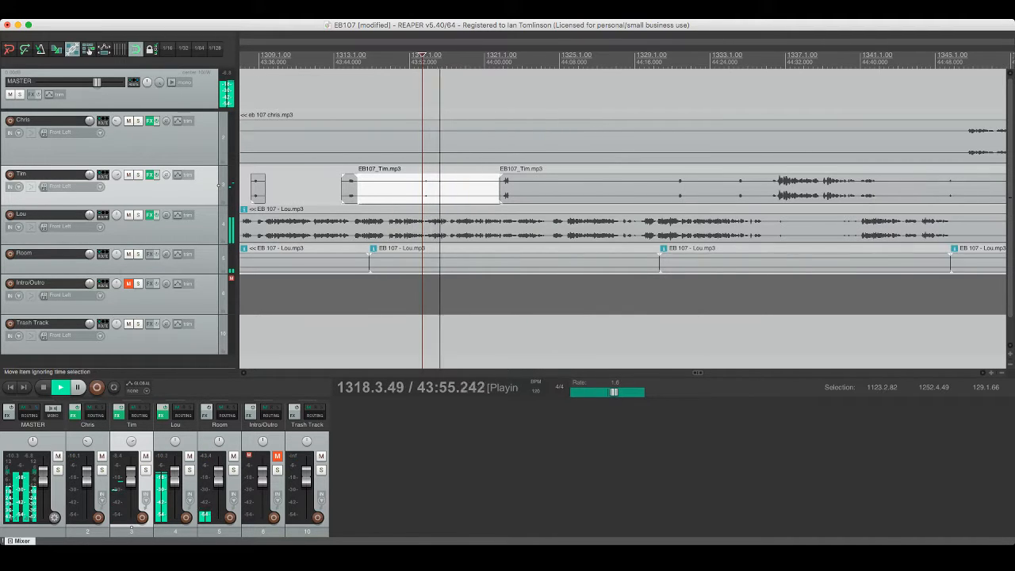
pyautogui.click(500, 189)
pyautogui.press('super+s')
pyautogui.hscroll(3, 500, 189)
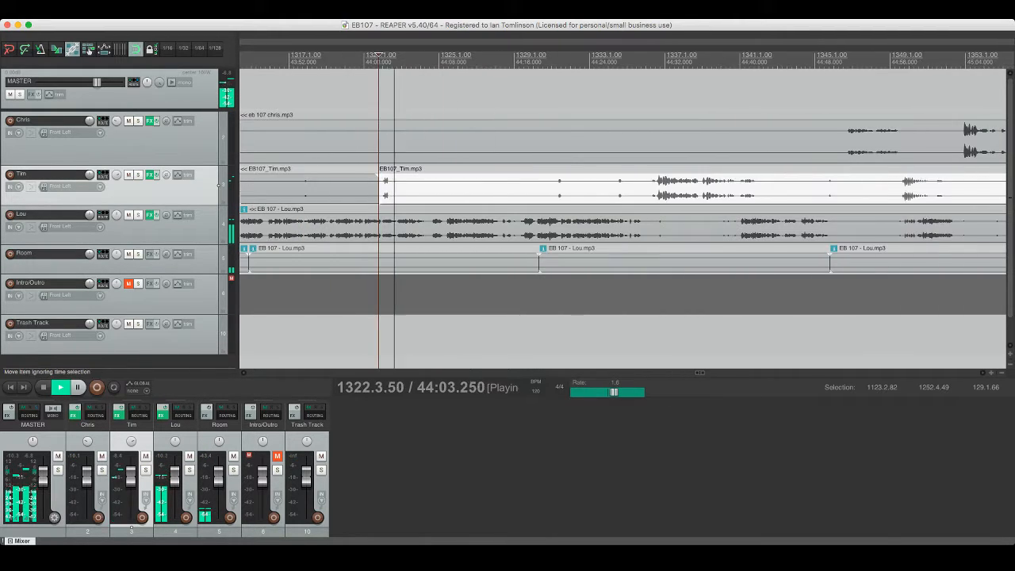
# Step: Play the mix from about 44:19.5 and again from about 44:27.0 to check the second voice track's short sounds
pyautogui.click(547, 189)
pyautogui.press('space')
pyautogui.hscroll(2, 555, 186)
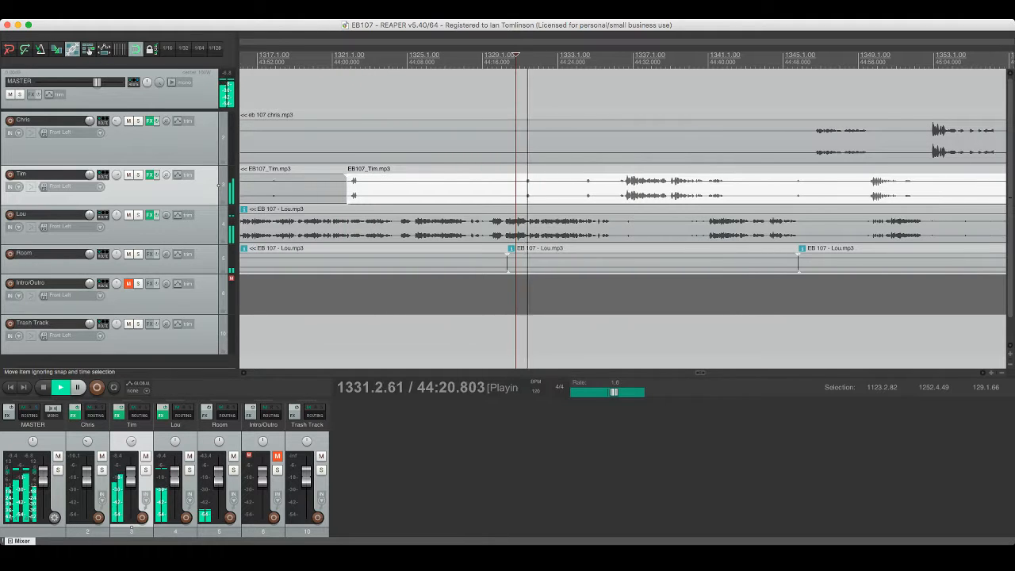
pyautogui.click(562, 186)
pyautogui.press('space')
pyautogui.press('space')
pyautogui.hscroll(1, 562, 187)
pyautogui.hscroll(2, 555, 186)
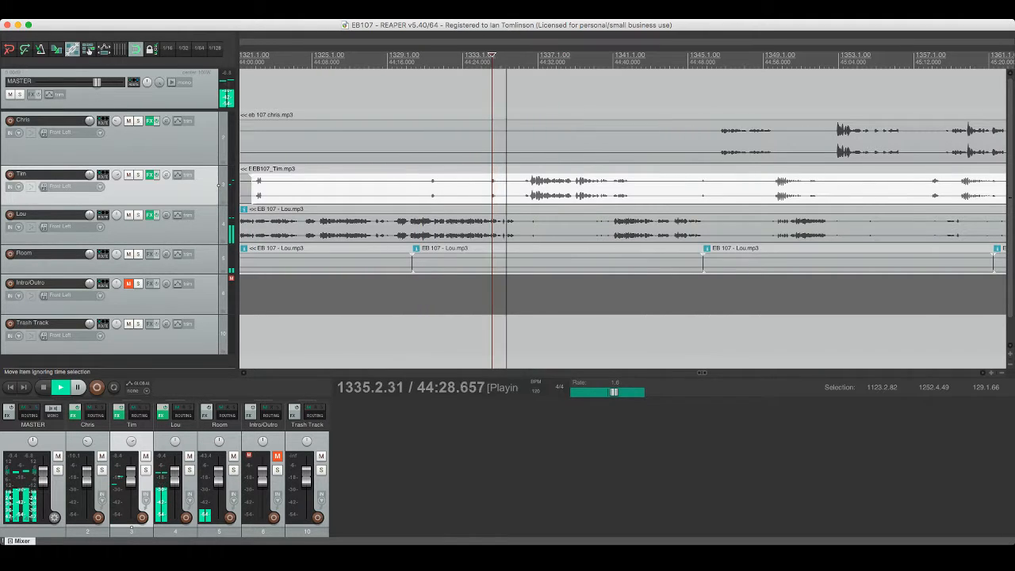
# Step: Cut the silence between about 44:29.8 and 44:39.7 from the third voice track
pyautogui.click(519, 186)
pyautogui.click(515, 225)
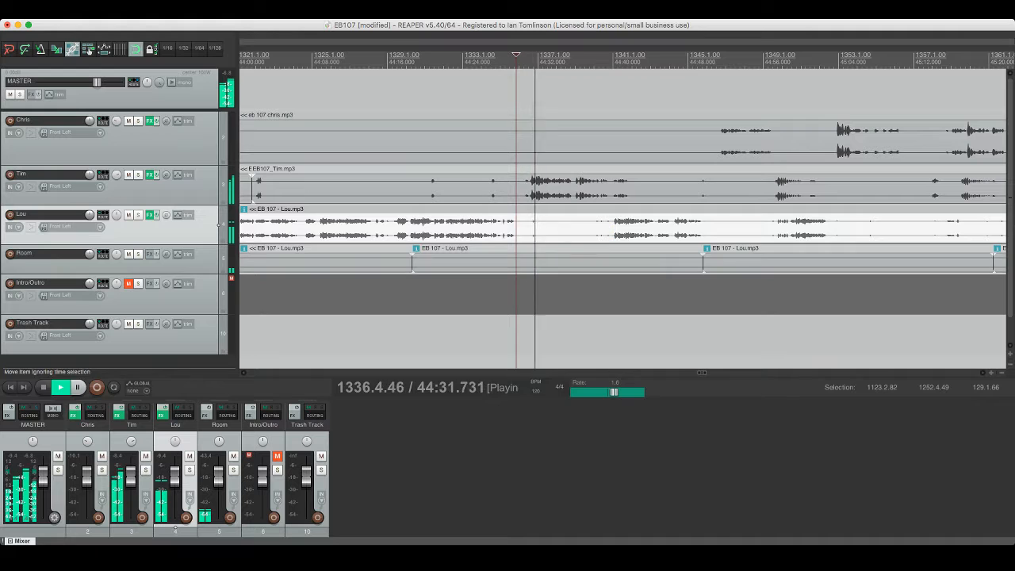
pyautogui.click(517, 225)
pyautogui.press('s')
pyautogui.click(610, 225)
pyautogui.press('s')
pyautogui.click(593, 225)
pyautogui.press('Delete')
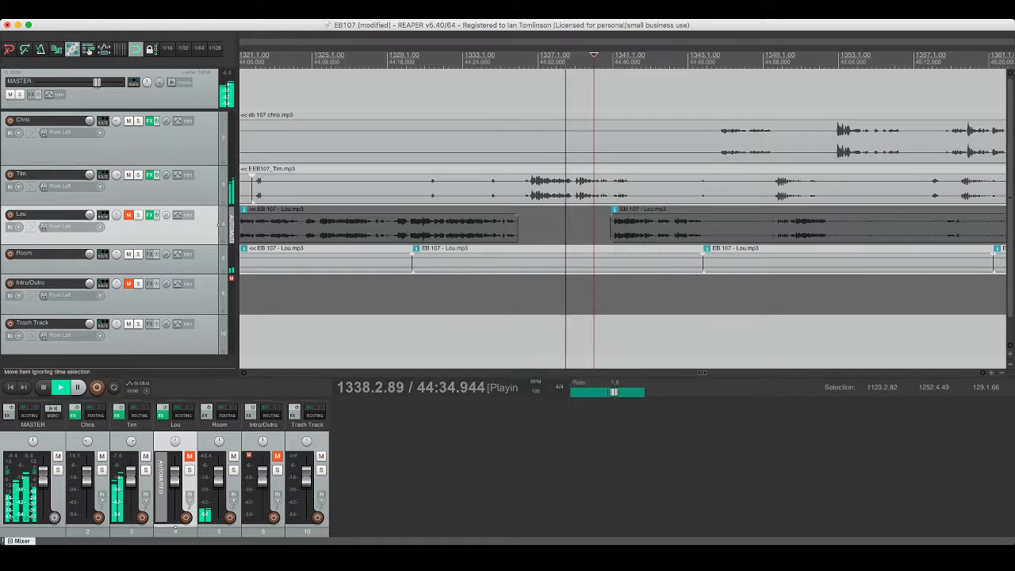
# Step: Unmute the third voice track and play the mix from about 44:39.0
pyautogui.click(619, 225)
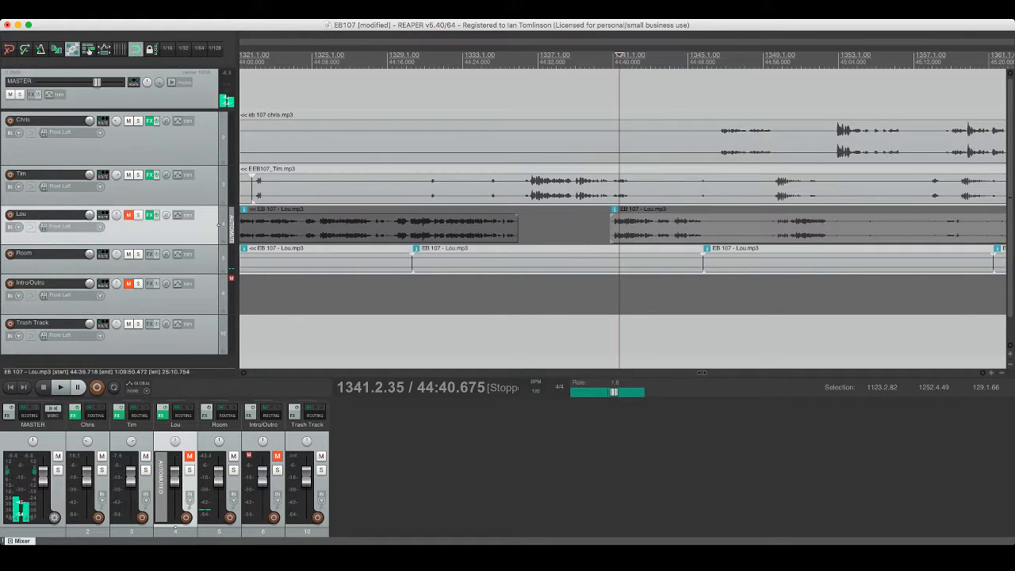
pyautogui.click(128, 215)
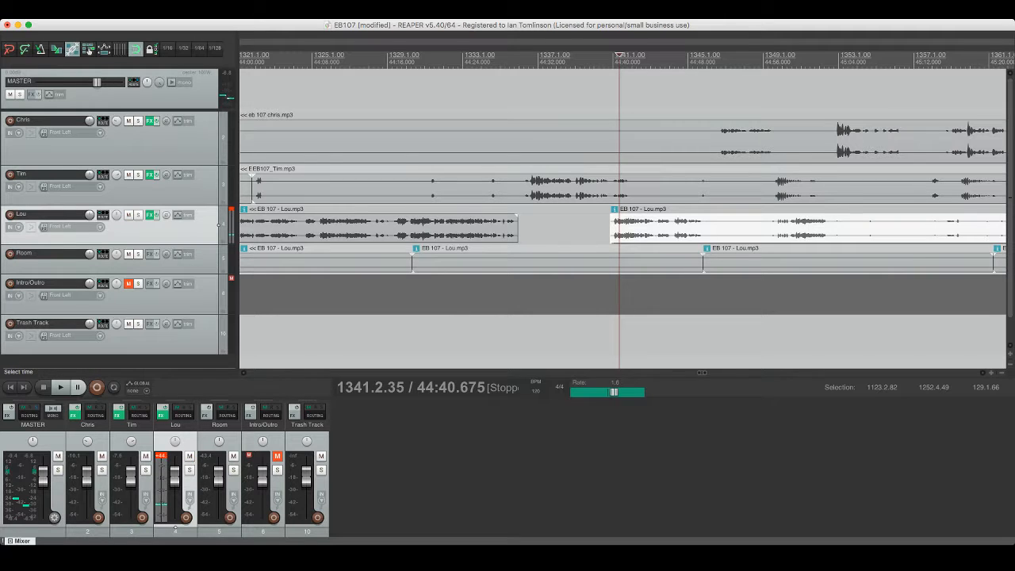
pyautogui.click(603, 225)
pyautogui.press('space')
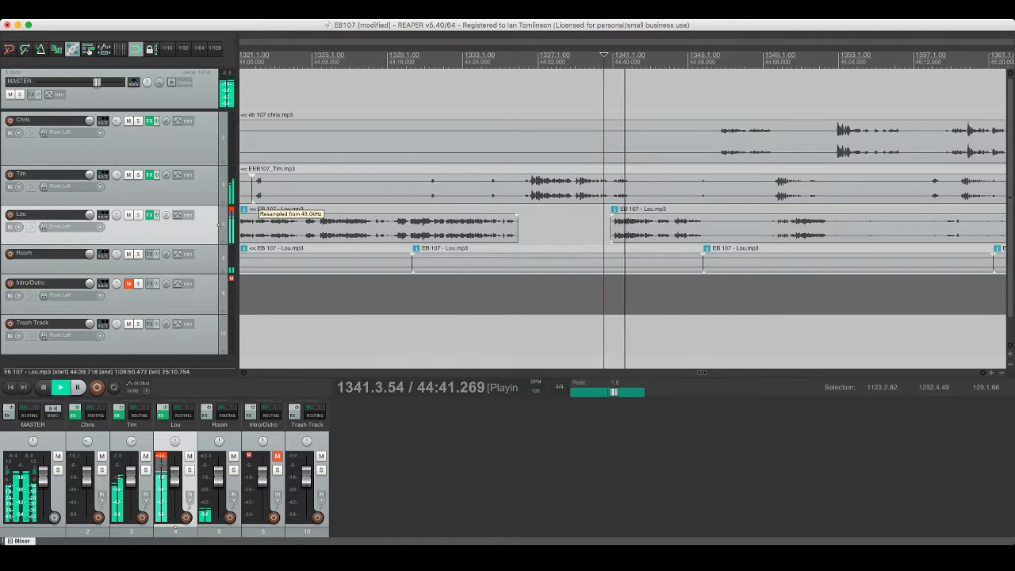
pyautogui.hscroll(3, 623, 225)
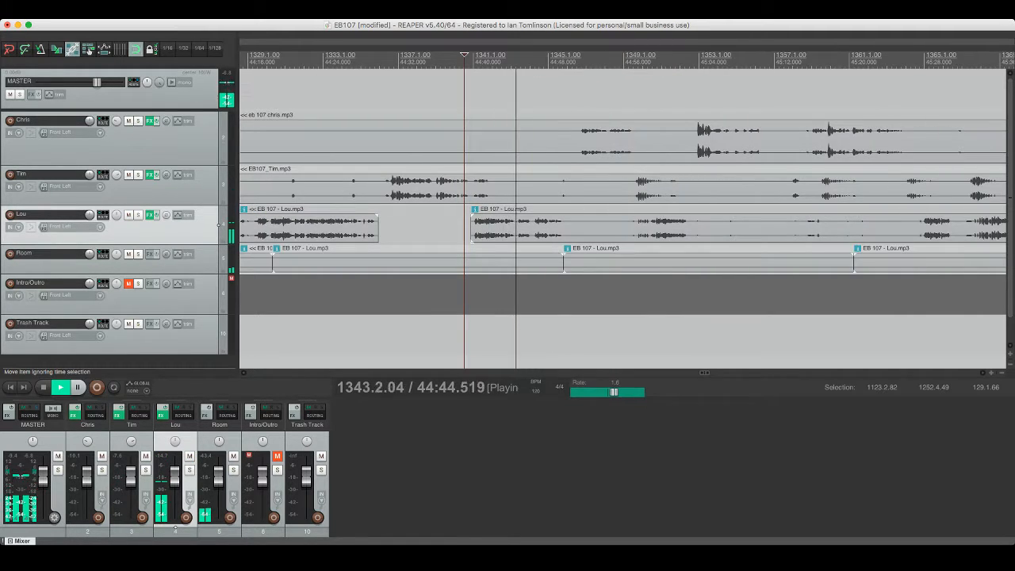
# Step: Play the mix from about 44:48.4 and save the project
pyautogui.click(553, 188)
pyautogui.press('super+s')
pyautogui.hscroll(1, 552, 188)
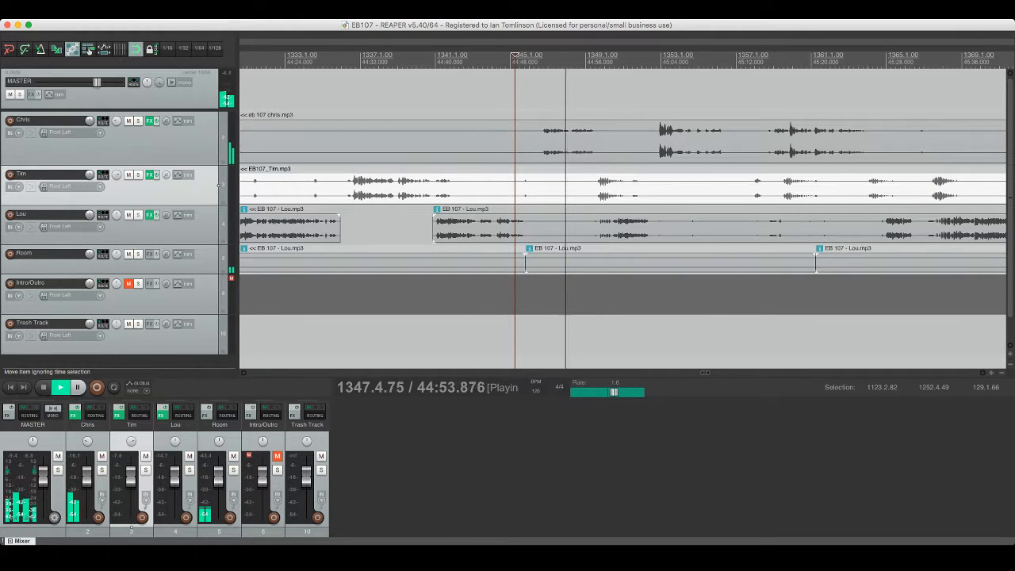
pyautogui.hscroll(3, 622, 226)
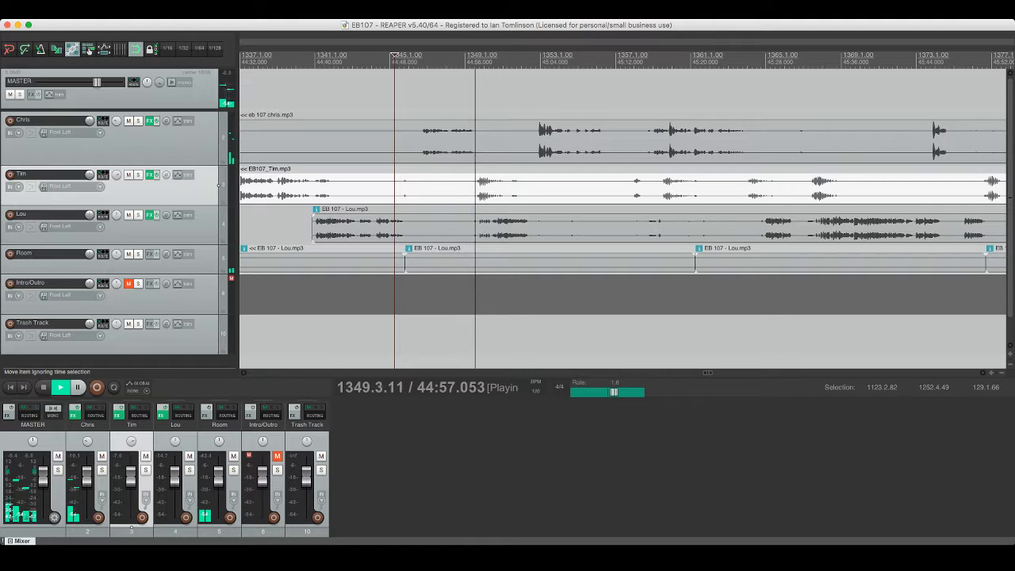
pyautogui.hscroll(2, 477, 141)
# Step: Cut the stretch between about 45:03.1 and 45:14.6 from the third voice track
pyautogui.click(477, 141)
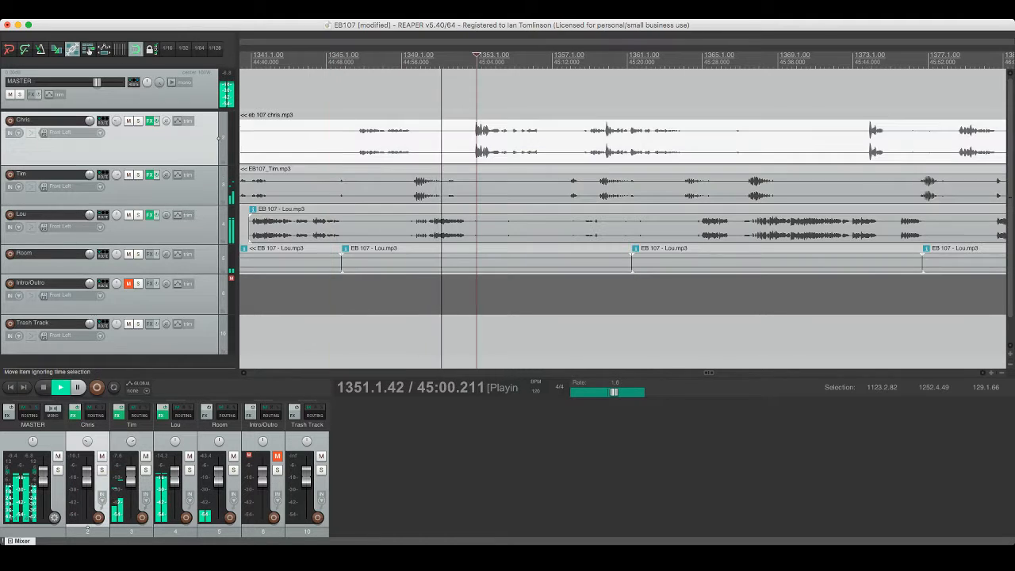
pyautogui.click(469, 229)
pyautogui.press('s')
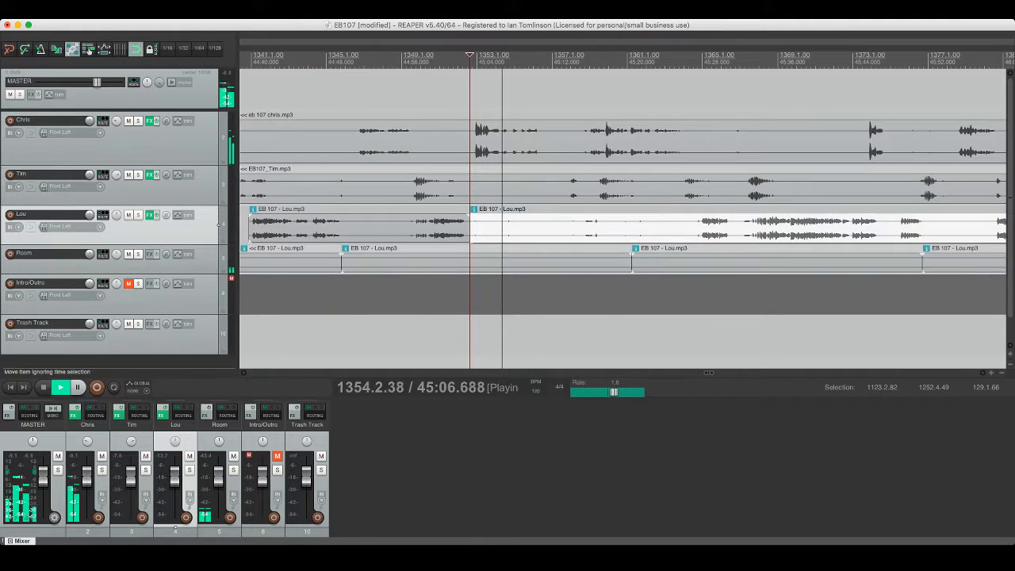
pyautogui.click(577, 229)
pyautogui.press('s')
pyautogui.click(554, 228)
pyautogui.press('Delete')
# Step: Play the mix on from about 45:14.0 and save the project
pyautogui.click(571, 189)
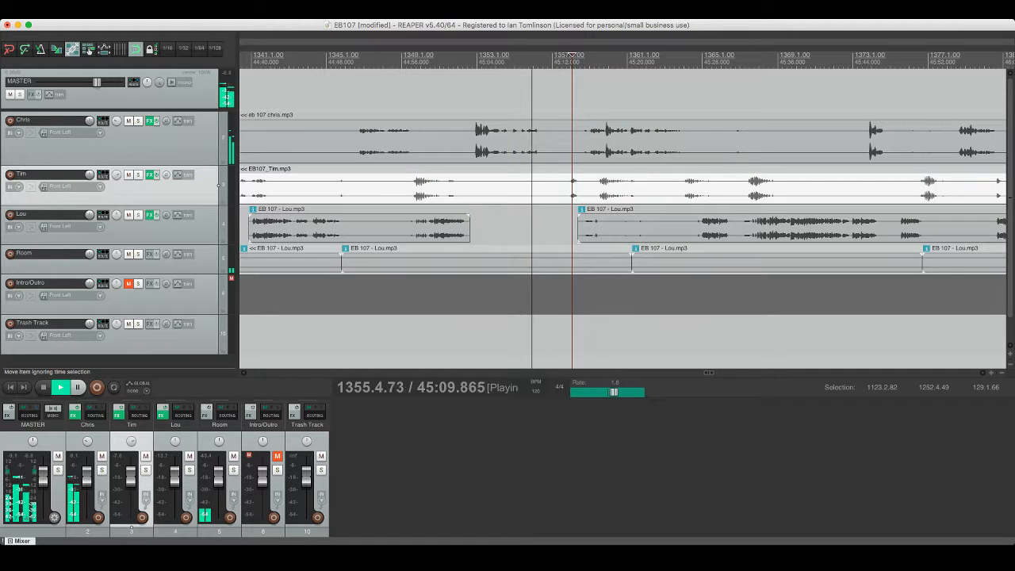
pyautogui.press('space')
pyautogui.press('super+s')
pyautogui.hscroll(3, 572, 189)
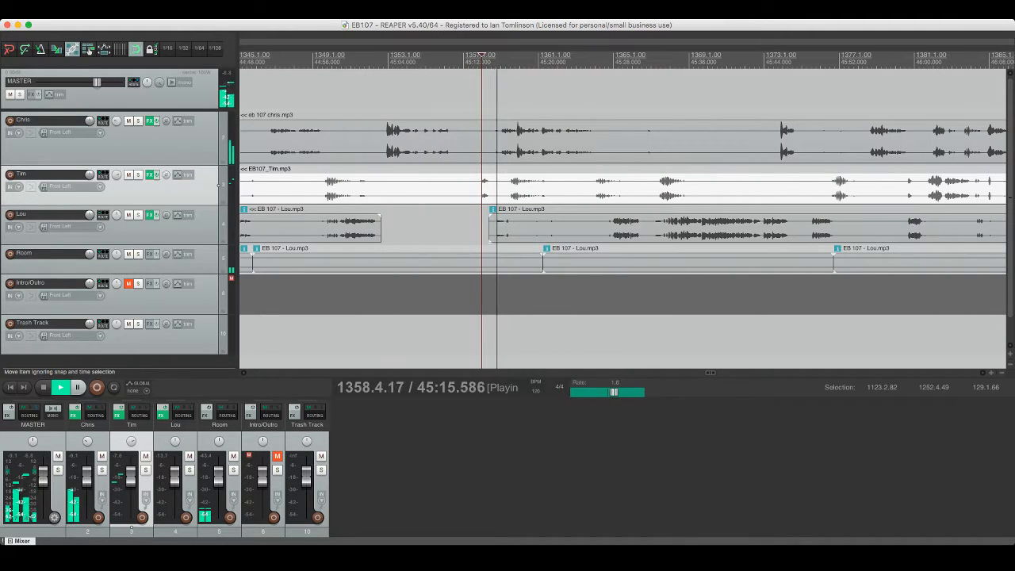
pyautogui.hscroll(1, 572, 189)
pyautogui.hscroll(1, 622, 218)
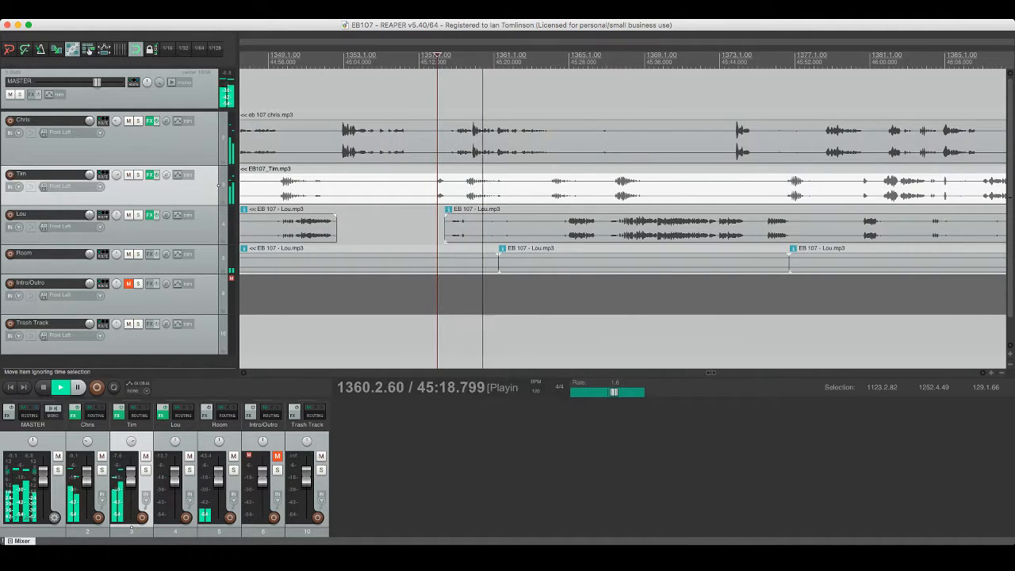
# Step: Cut the stretch between about 45:17.2 and 45:27.7 from the third voice track and save the project
pyautogui.click(466, 226)
pyautogui.press('s')
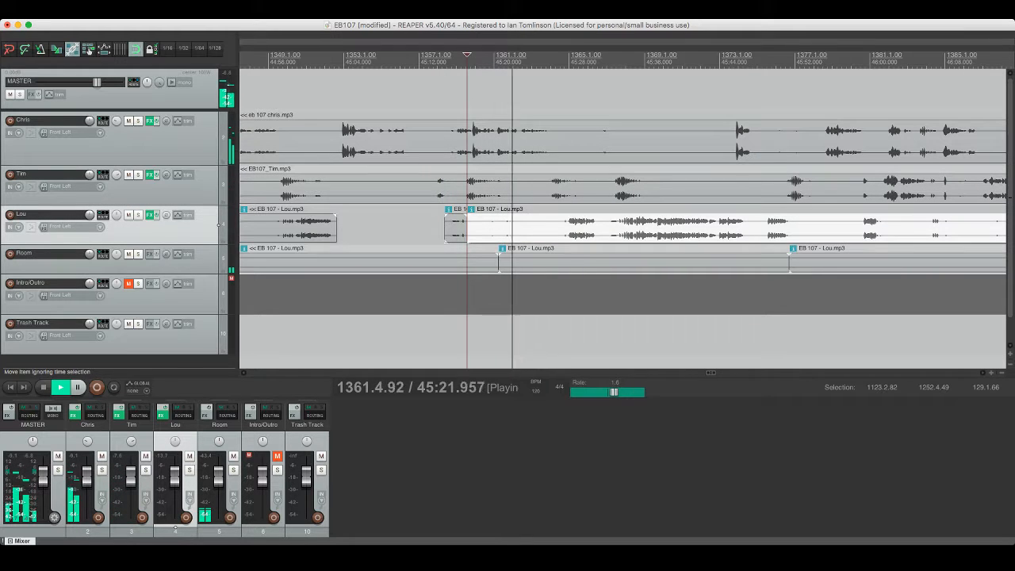
pyautogui.click(567, 226)
pyautogui.press('s')
pyautogui.click(553, 226)
pyautogui.press('Delete')
pyautogui.press('super+s')
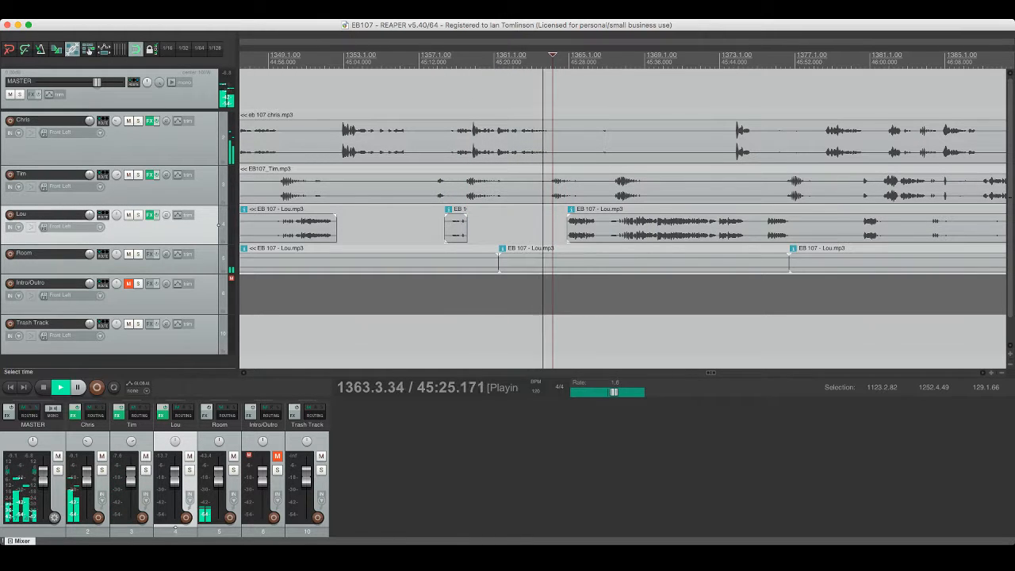
# Step: Cut the stretch between about 45:29.9 and 45:39.4 from the first voice track
pyautogui.hscroll(5, 622, 218)
pyautogui.click(500, 137)
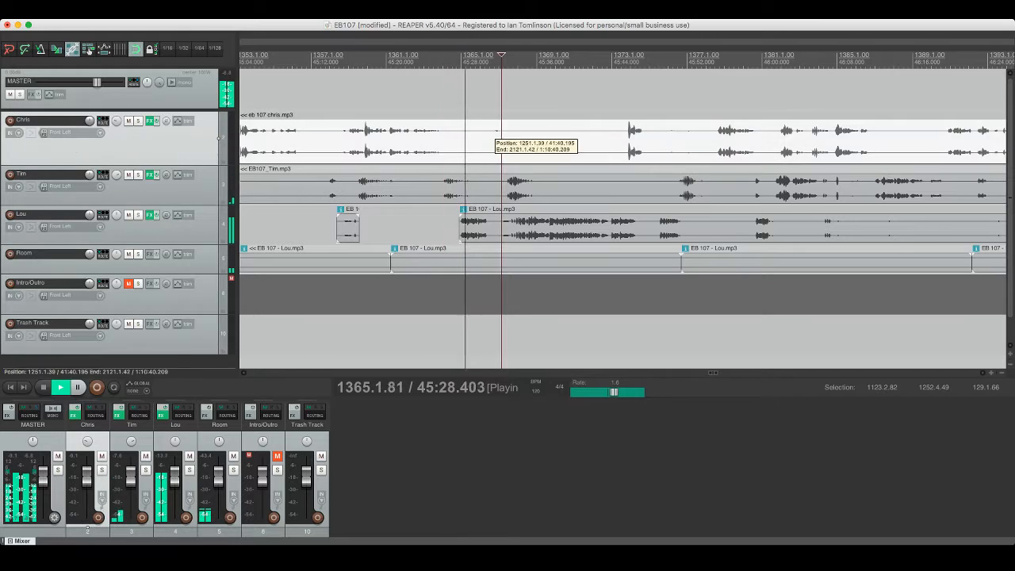
pyautogui.click(478, 136)
pyautogui.press('s')
pyautogui.click(569, 137)
pyautogui.press('s')
pyautogui.click(525, 136)
pyautogui.press('Delete')
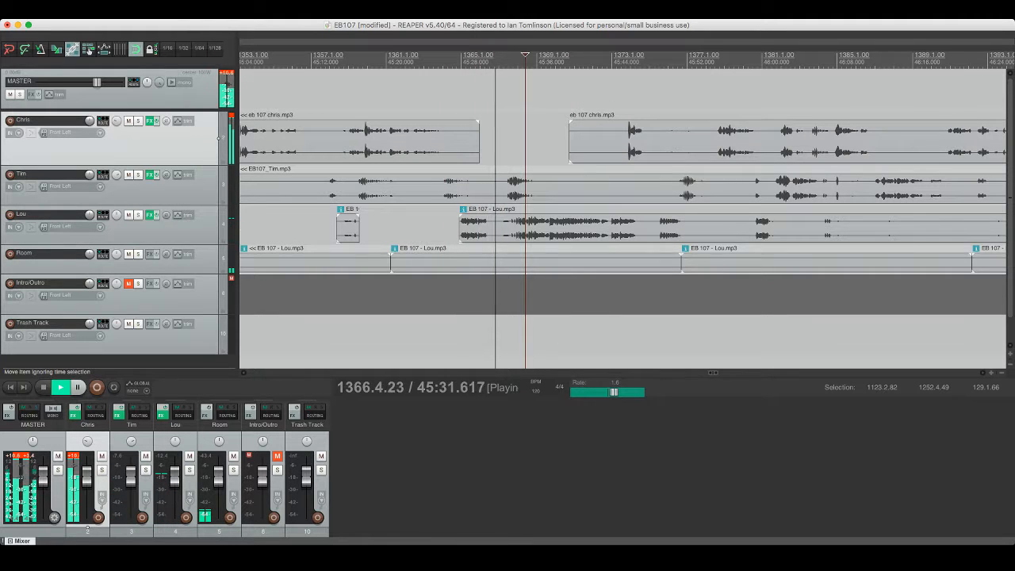
# Step: Play the mix from about 45:34.8, skip ahead to about 45:45.1 and save the project
pyautogui.press('space')
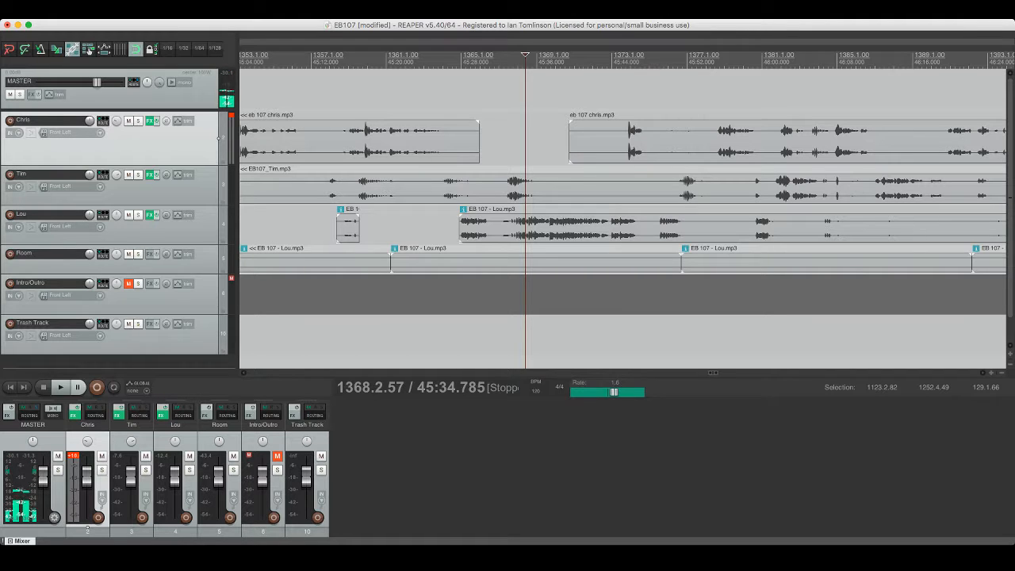
pyautogui.hscroll(5, 502, 137)
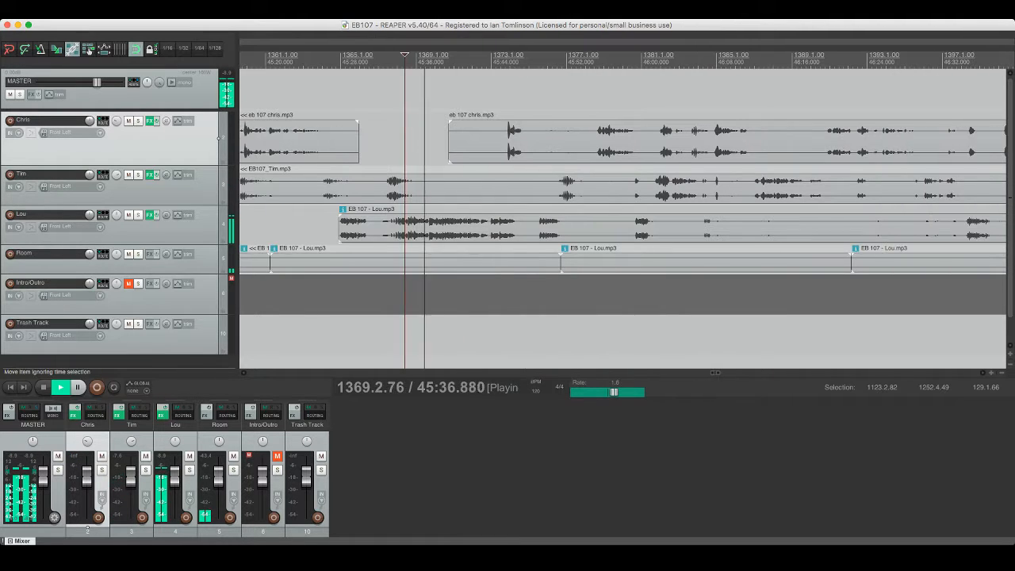
pyautogui.click(502, 136)
pyautogui.press('space')
pyautogui.press('space')
pyautogui.hotkey('ctrl', 's')
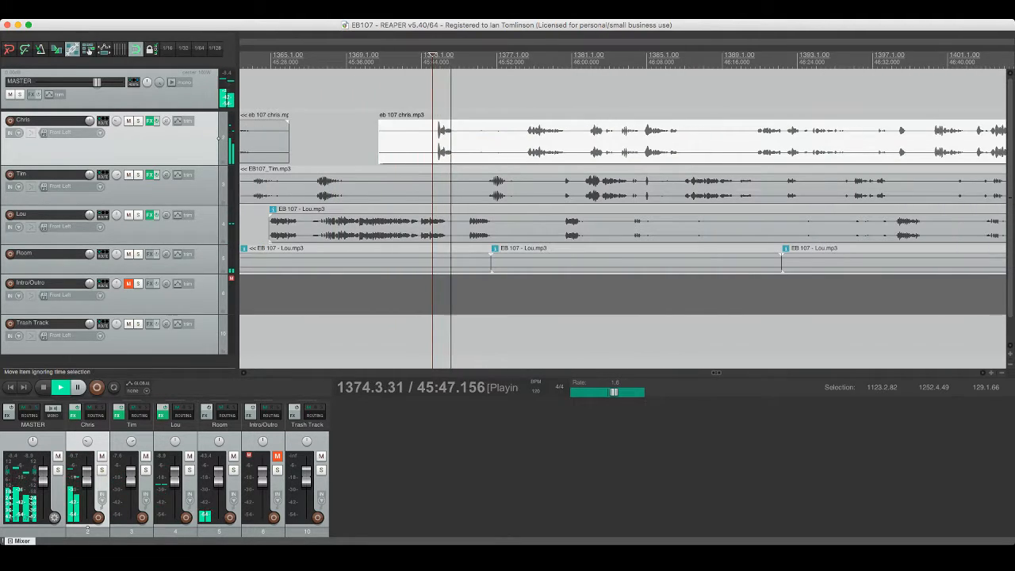
# Step: Cut the stretch between about 45:49.5 and 45:53.2 from the first voice track
pyautogui.press('s')
pyautogui.click(507, 133)
pyautogui.press('s')
pyautogui.click(495, 133)
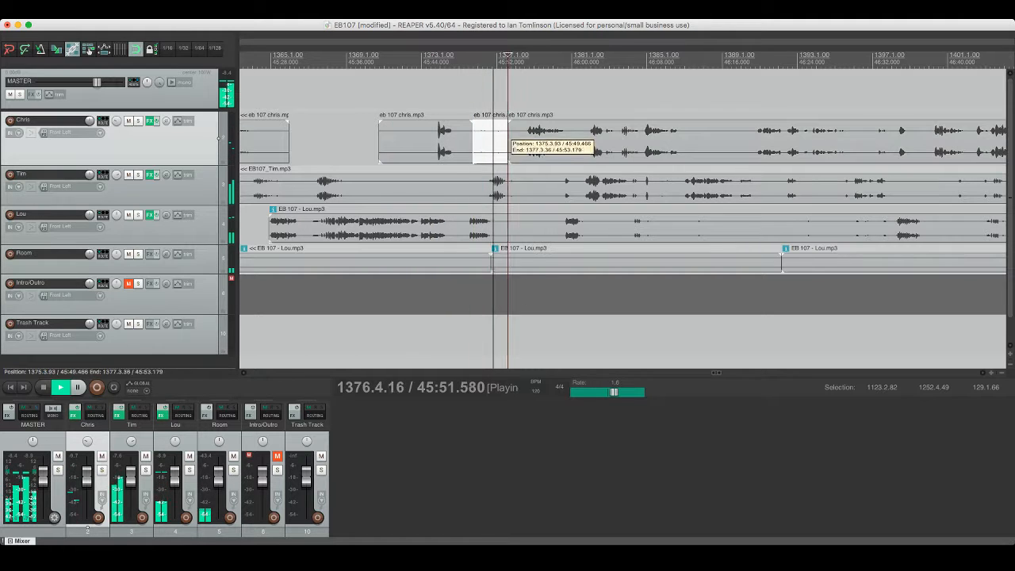
pyautogui.press('Delete')
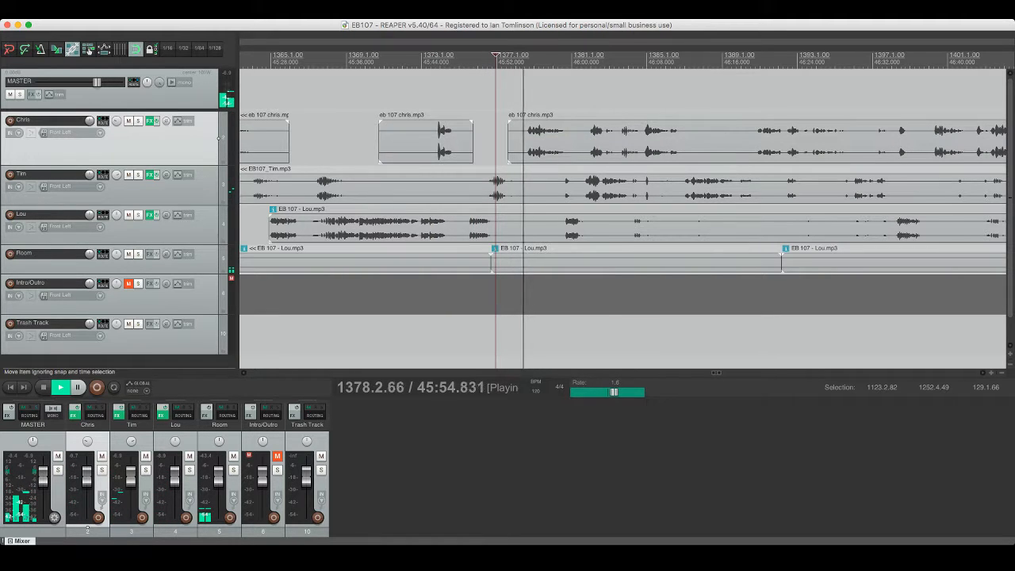
# Step: Select the second voice track's recording and place the edit cursor at about 45:53.1
pyautogui.click(506, 183)
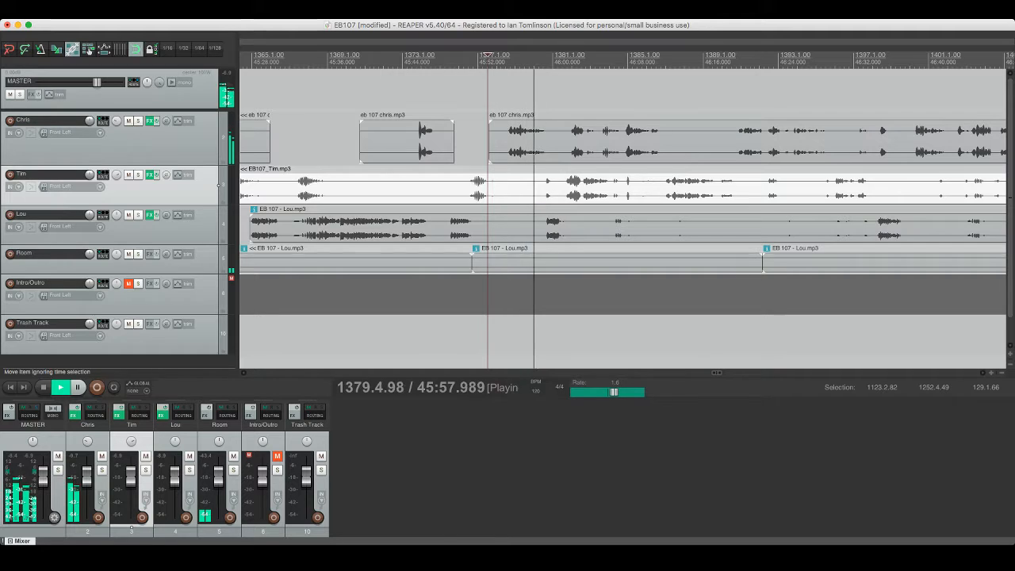
# Step: Cut the stretch from about 45:53 to 45:59 out of the second voice track
pyautogui.press('s')
pyautogui.press('s')
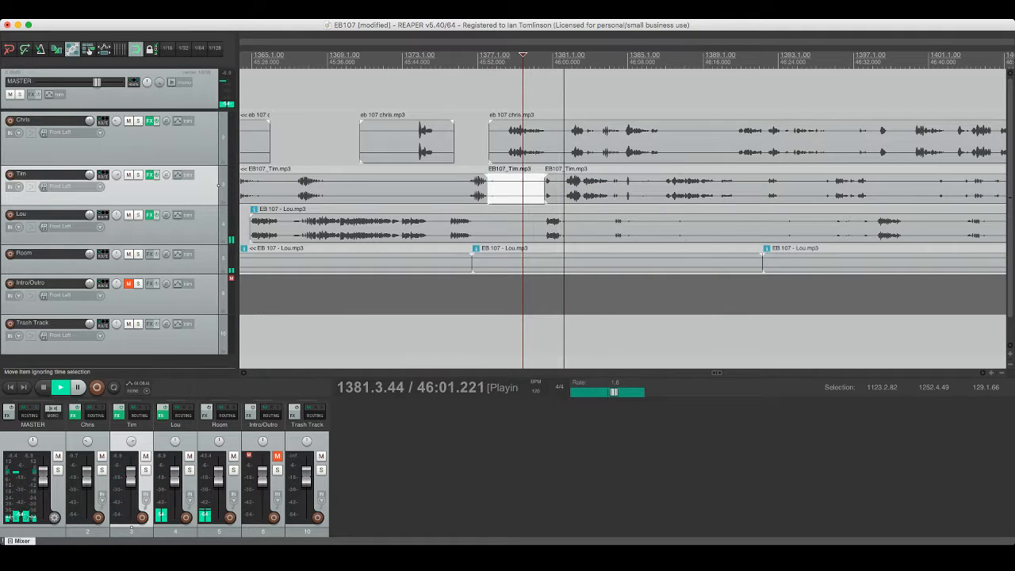
pyautogui.press('Delete')
# Step: Trim the start of the second voice track's following clip to about 46:01, save the project and resume playback
pyautogui.press('space')
pyautogui.moveTo(545, 182); pyautogui.dragTo(565, 185)
pyautogui.click(562, 186)
pyautogui.press('super+s')
pyautogui.press('space')
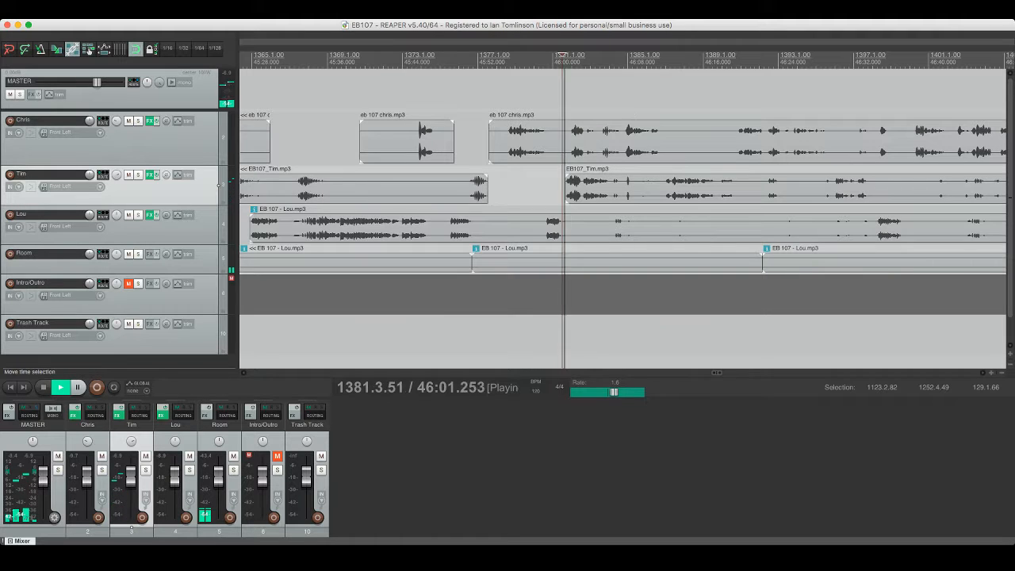
# Step: Cut the near-silent stretch from about 46:08 to 46:34 out of the third voice track
pyautogui.hscroll(3, 623, 214)
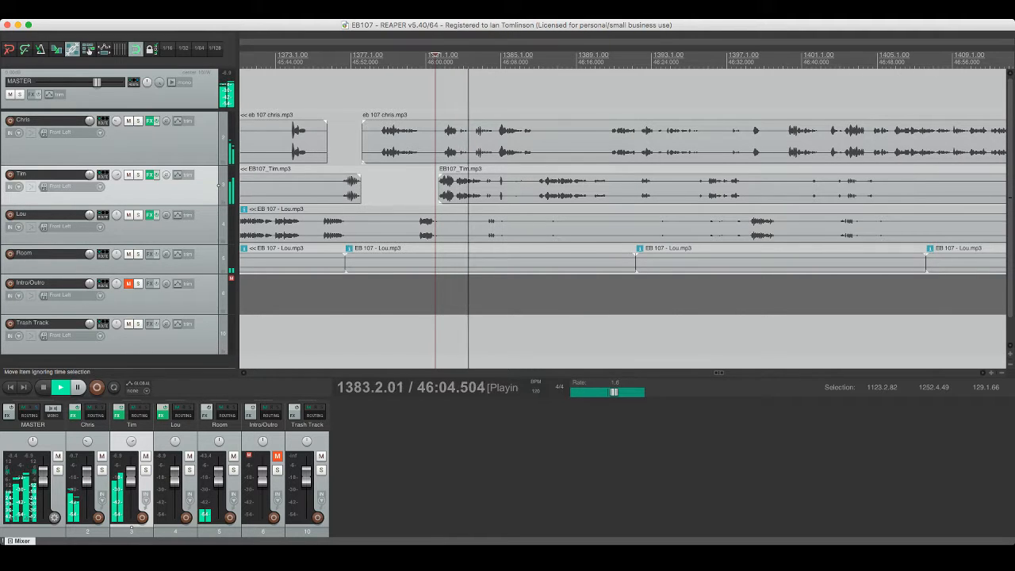
pyautogui.hscroll(2, 218, 185)
pyautogui.click(218, 225)
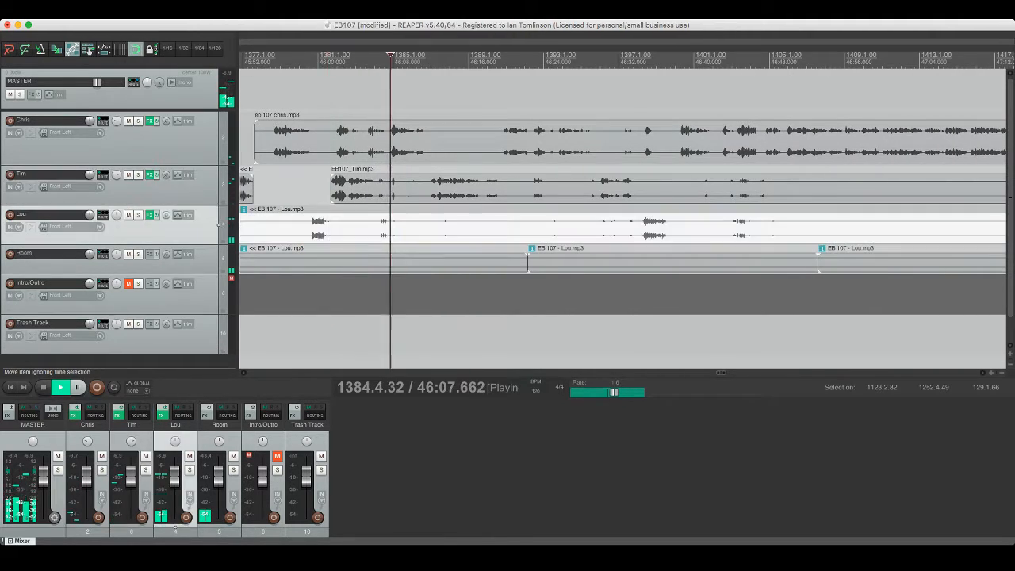
pyautogui.press('s')
pyautogui.click(637, 227)
pyautogui.press('s')
pyautogui.click(613, 227)
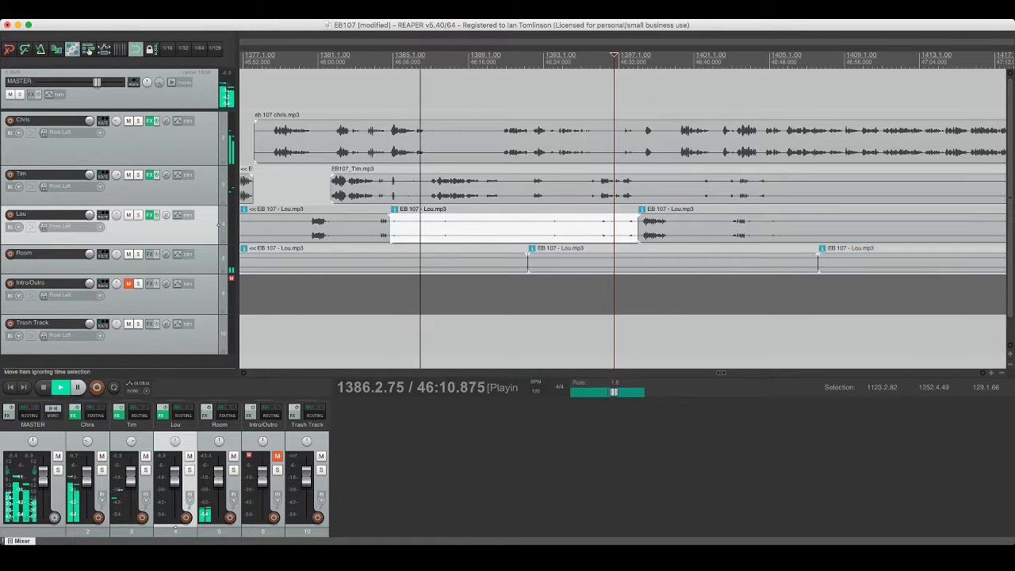
pyautogui.press('Delete')
# Step: Cut the short stretch between about 46:09 and 46:11 out of the second voice track
pyautogui.hscroll(1, 475, 225)
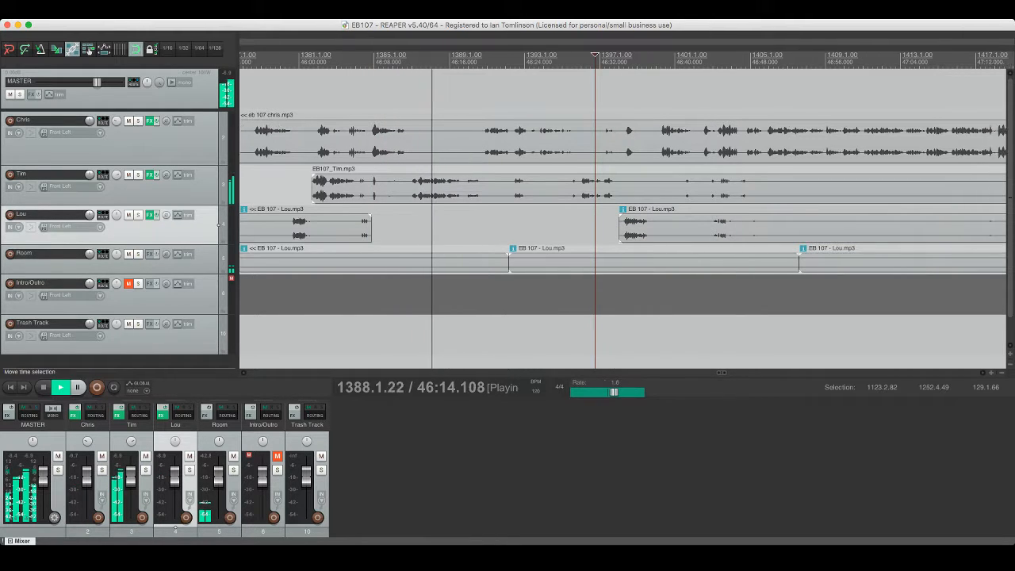
pyautogui.click(357, 189)
pyautogui.press('s')
pyautogui.click(376, 188)
pyautogui.press('s')
pyautogui.click(373, 187)
pyautogui.press('Delete')
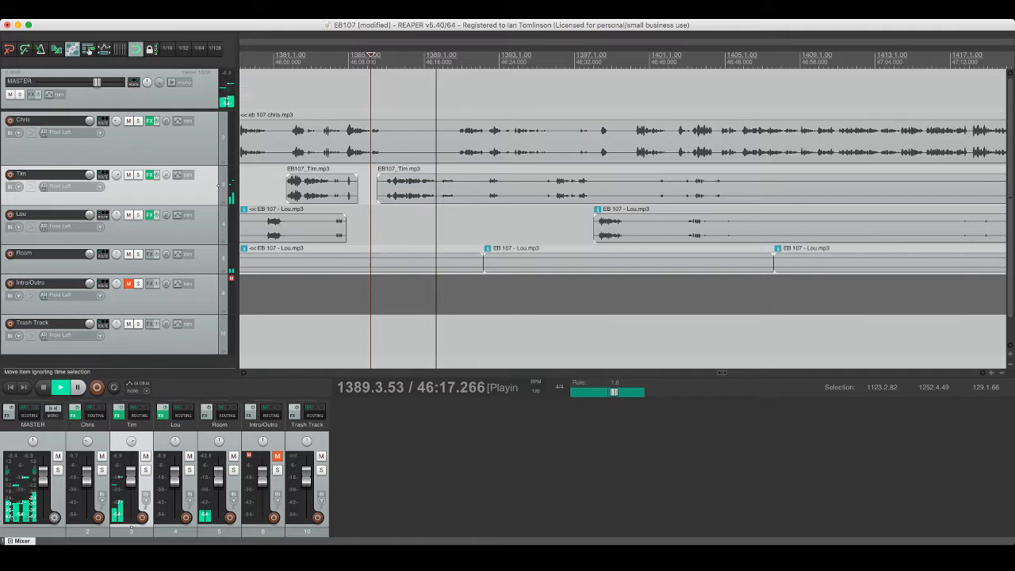
# Step: Play on from about 46:25 and cut the brief sound between about 46:34 and 46:36 out of the first voice track
pyautogui.click(506, 142)
pyautogui.press('space')
pyautogui.press('space')
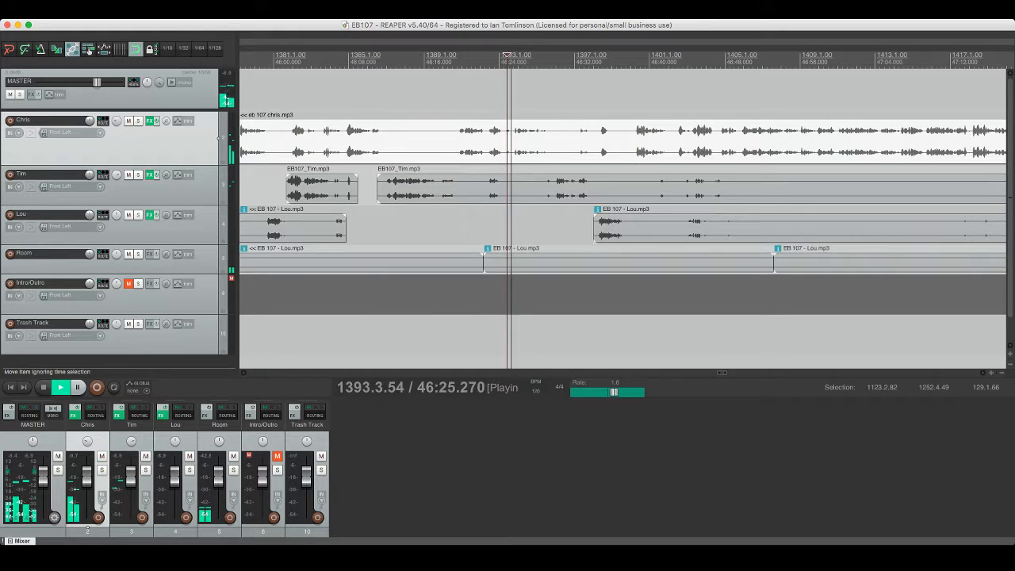
pyautogui.hscroll(3, 505, 141)
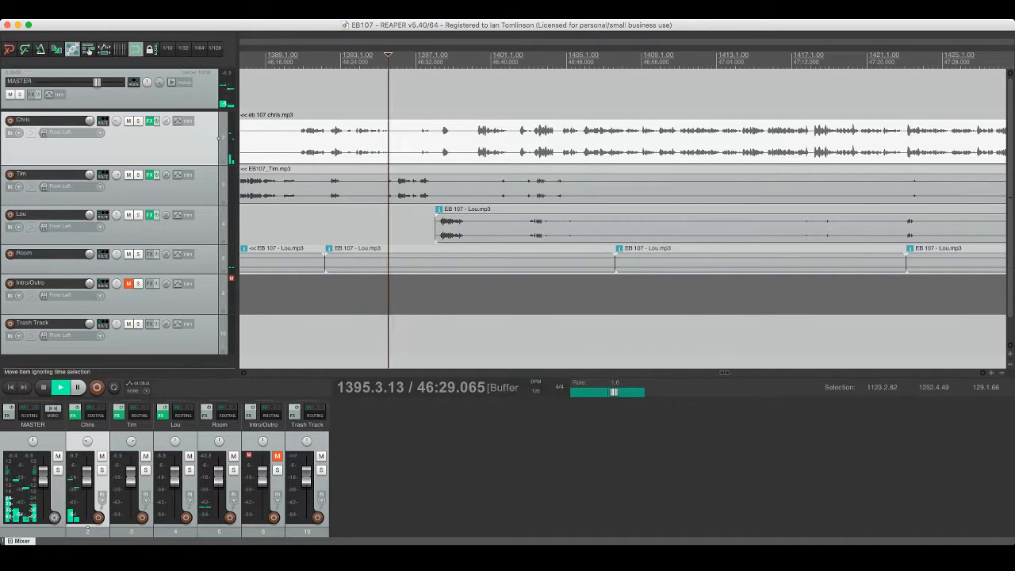
pyautogui.press('space')
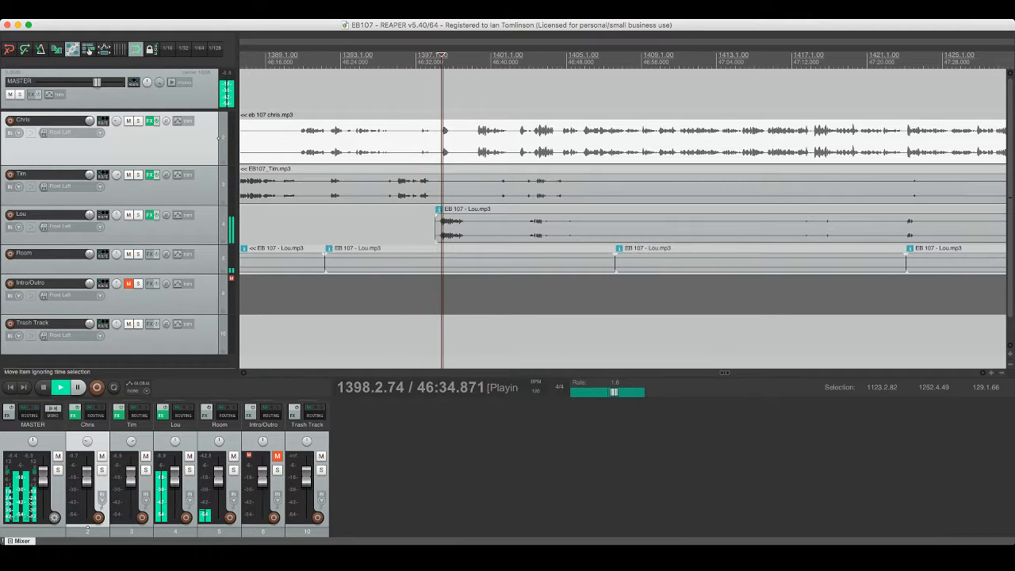
pyautogui.click(439, 135)
pyautogui.press('s')
pyautogui.click(456, 134)
pyautogui.press('s')
pyautogui.click(446, 135)
pyautogui.press('Delete')
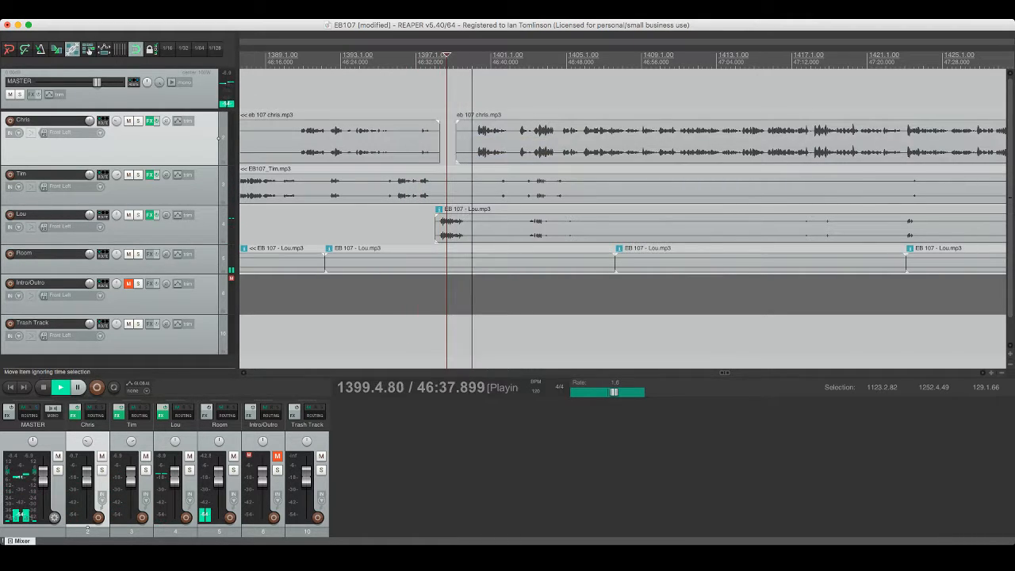
# Step: Save the project and cut the stretch from about 46:46 to 46:50 out of the second voice track
pyautogui.hscroll(3, 622, 214)
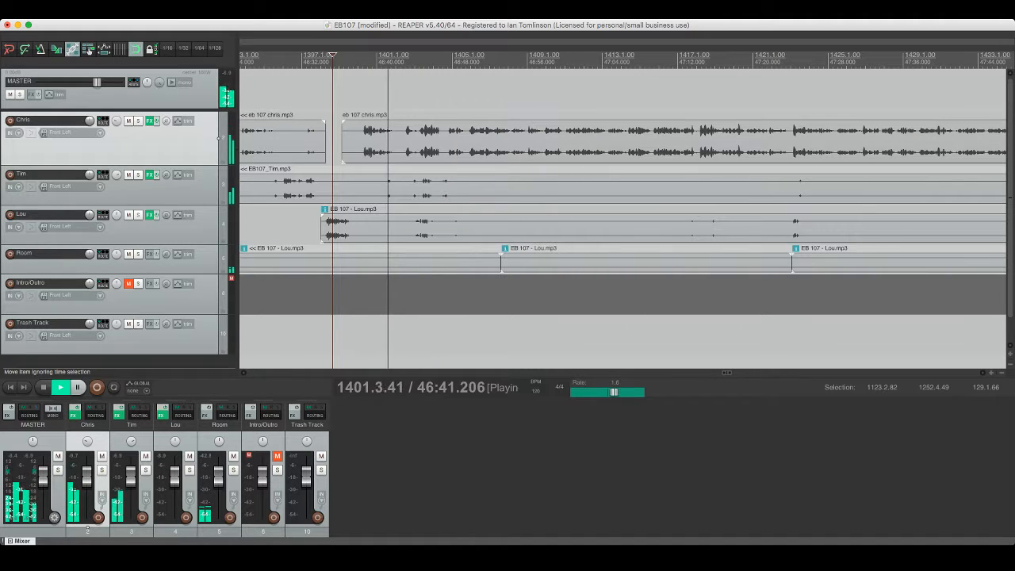
pyautogui.click(218, 185)
pyautogui.press('super+s')
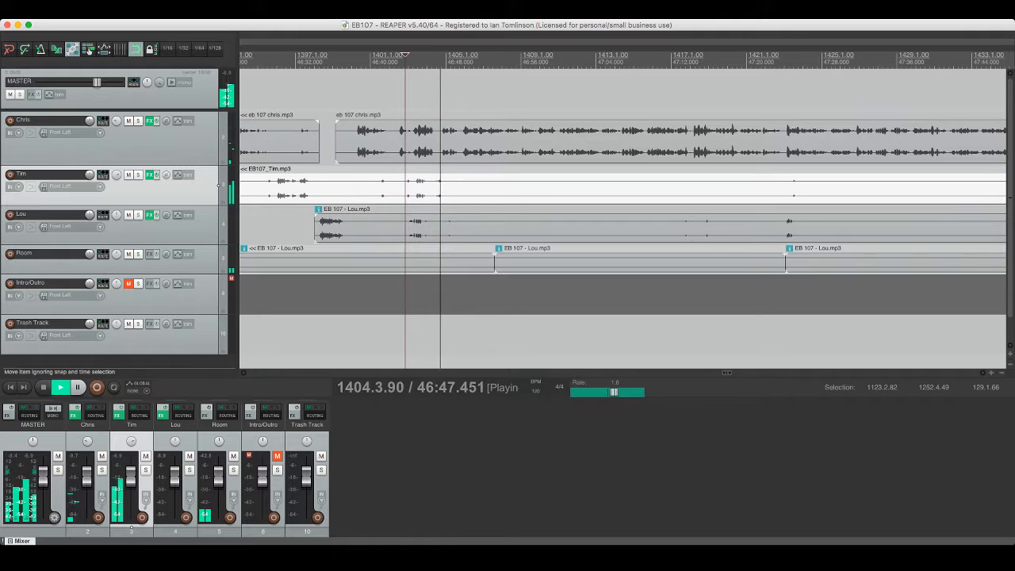
pyautogui.press('s')
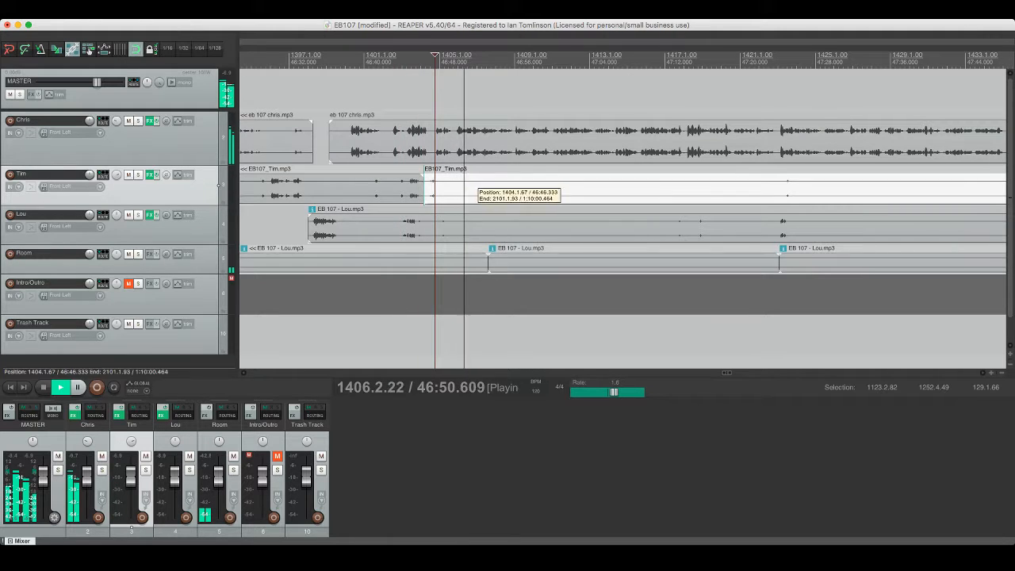
pyautogui.press('s')
pyautogui.press('Delete')
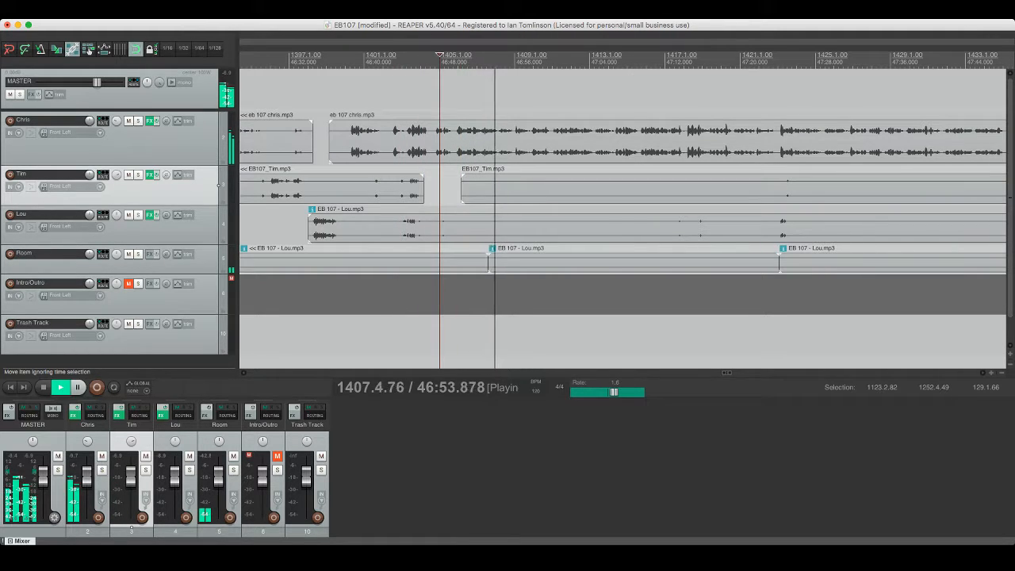
# Step: Cut the stretch from about 46:45.5 to 46:49.5 out of the third voice track and save the project
pyautogui.click(439, 226)
pyautogui.click(415, 226)
pyautogui.press('super+s')
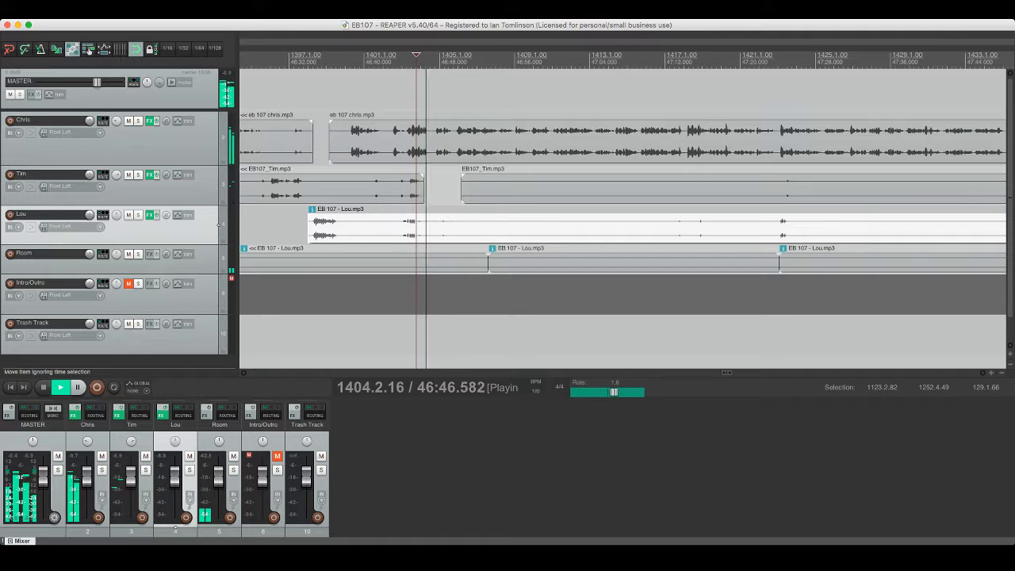
pyautogui.press('s')
pyautogui.moveTo(433, 226); pyautogui.dragTo(415, 226)
pyautogui.click(452, 56)
pyautogui.press('s')
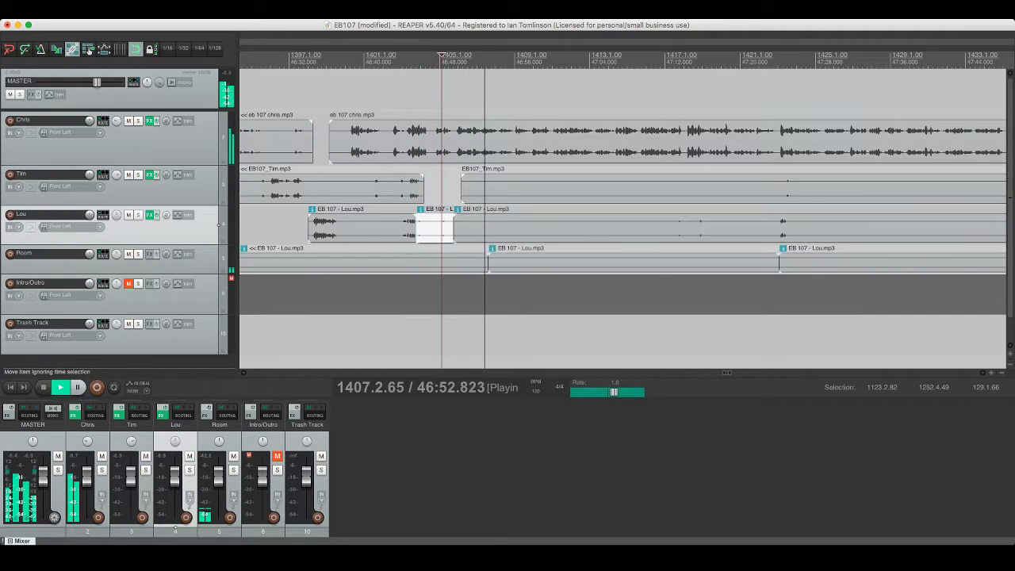
pyautogui.press('Delete')
pyautogui.press('super+s')
# Step: Cut the low-level noises from about 47:10 to 47:20 out of the third voice track and save the project
pyautogui.hscroll(3, 622, 214)
pyautogui.hscroll(3, 622, 214)
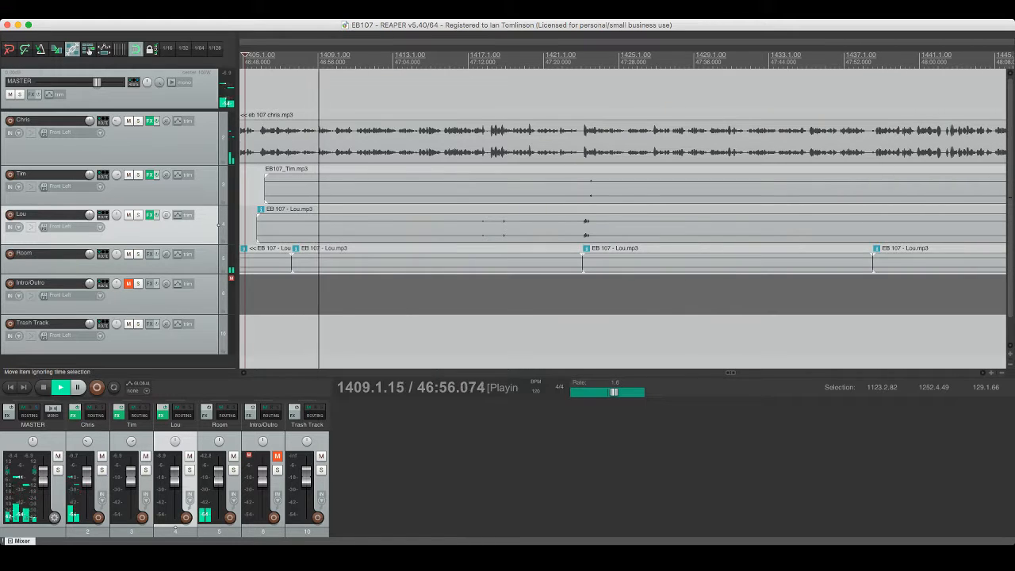
pyautogui.click(472, 225)
pyautogui.hscroll(1, 473, 225)
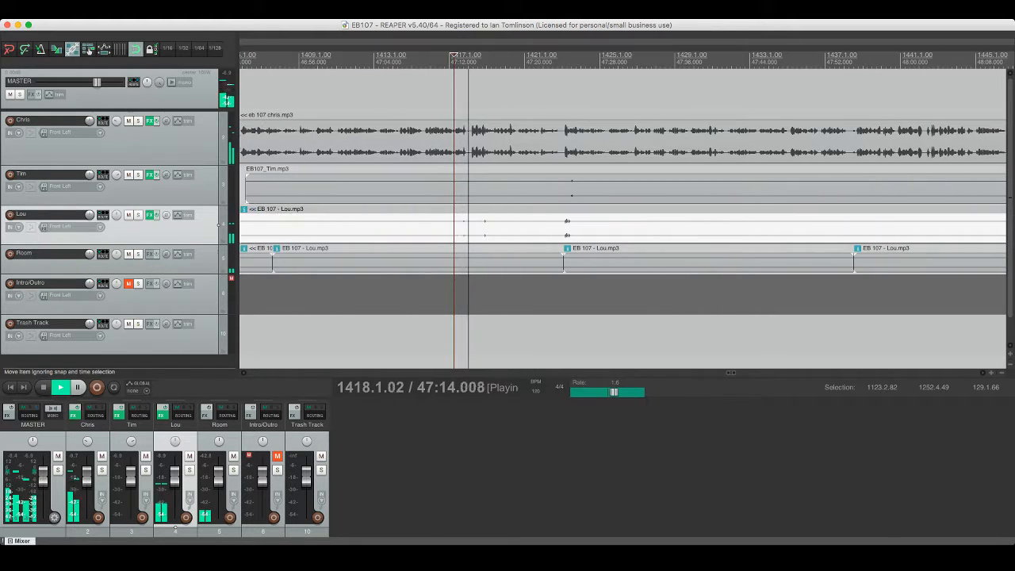
pyautogui.press('s')
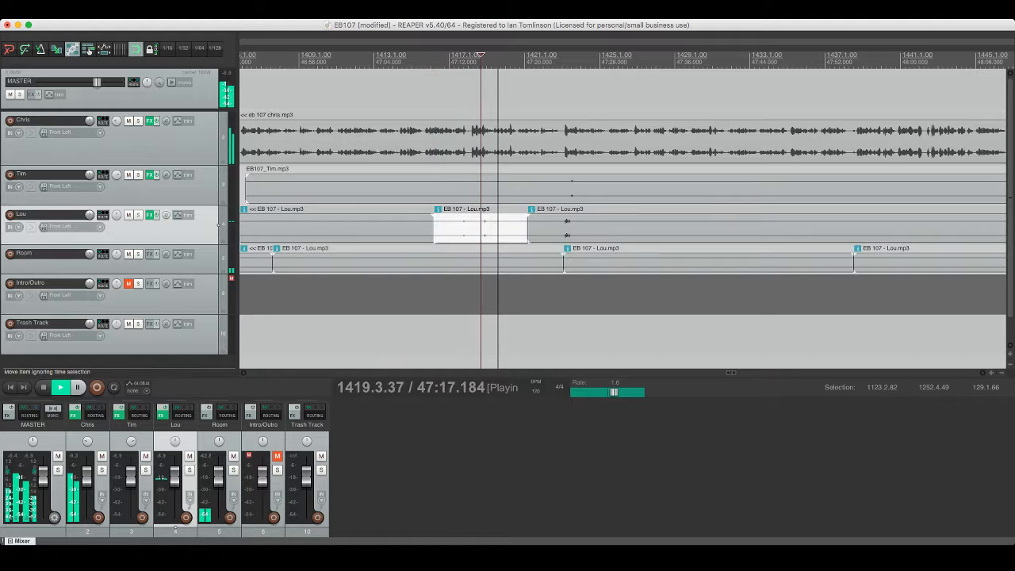
pyautogui.press('Delete')
pyautogui.press('super+s')
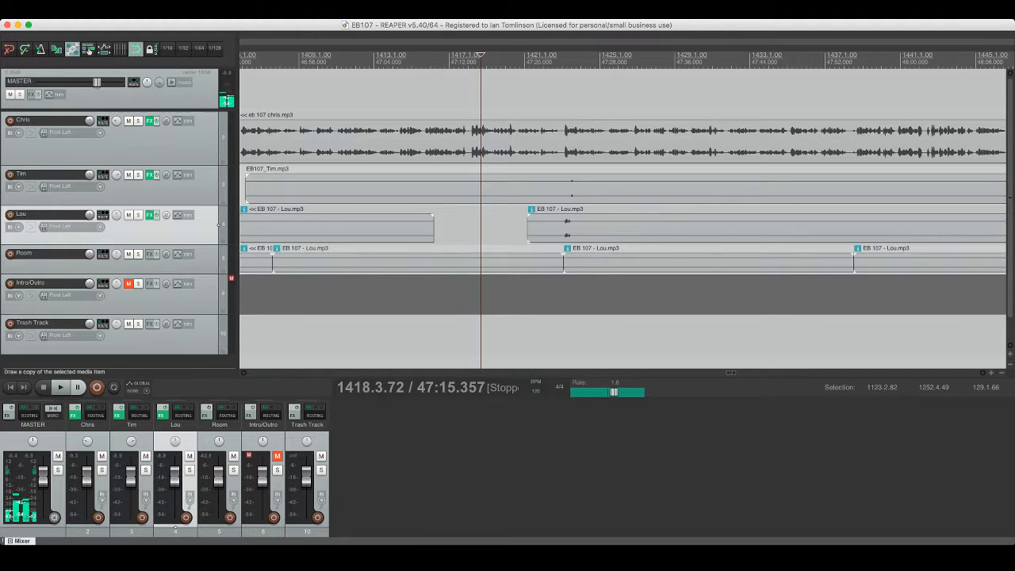
pyautogui.press('super+Tab')
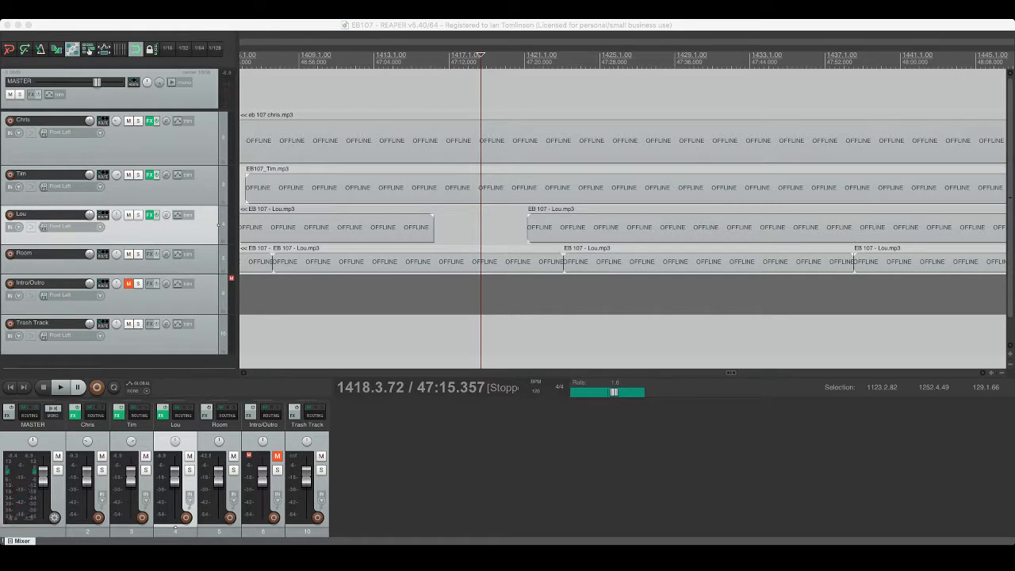
# Step: Listen to the brief sound near 47:25 with the second voice track soloed, and turn the solo off
pyautogui.press('space')
pyautogui.click(570, 187)
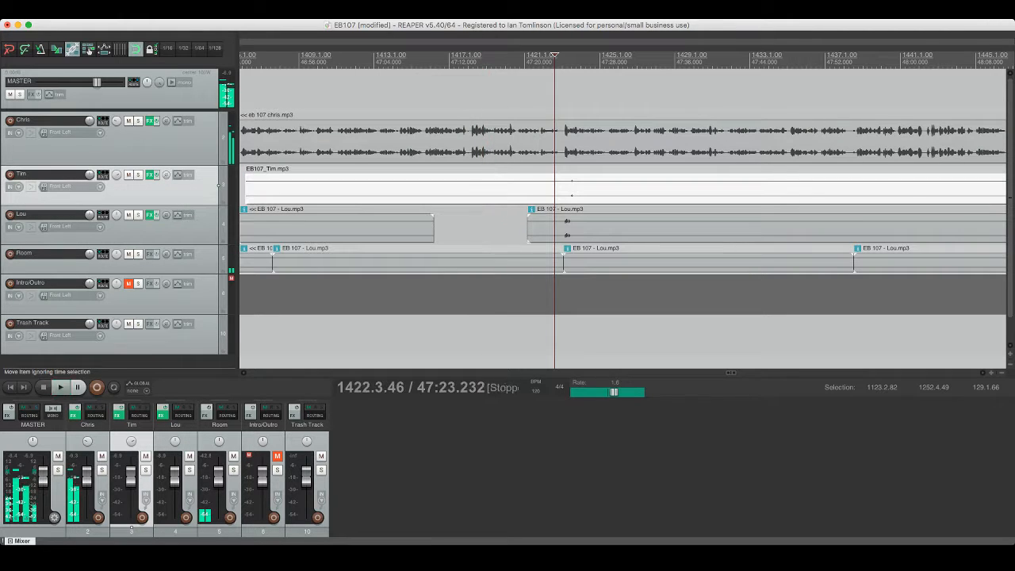
pyautogui.press('space')
pyautogui.press('super+s')
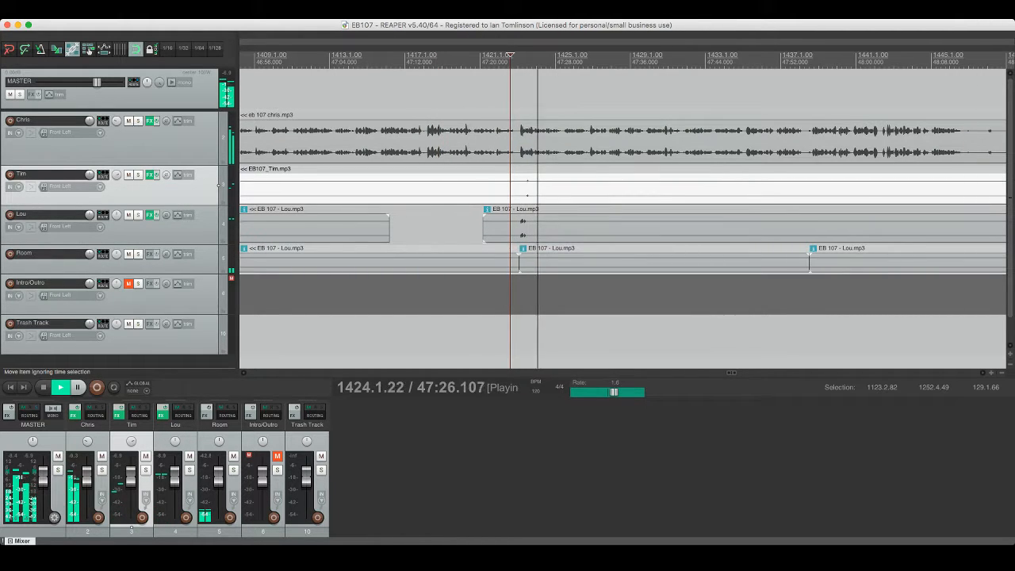
pyautogui.press('space')
pyautogui.press('F6')
pyautogui.press('space')
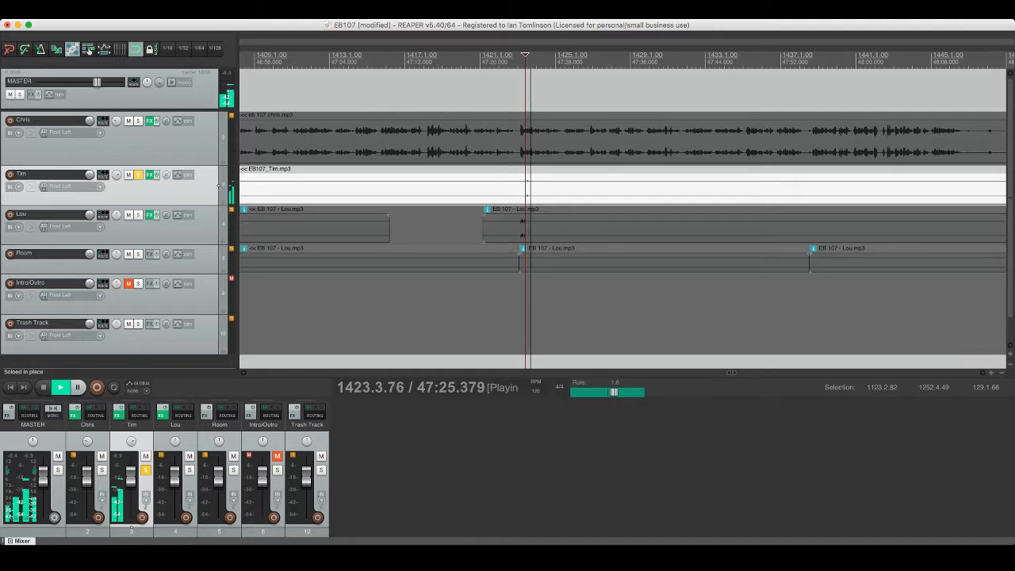
pyautogui.press('space')
pyautogui.press('F6')
# Step: Split the second voice track at about 47:25 and 47:28 around the brief sound, and undo the last edit
pyautogui.press('s')
pyautogui.click(536, 190)
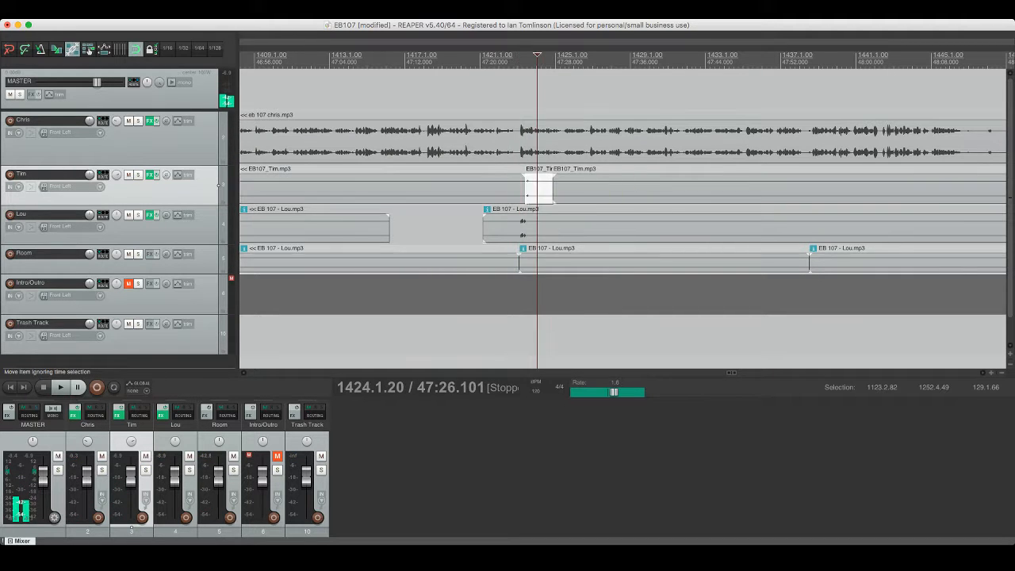
pyautogui.click(566, 187)
pyautogui.press('space')
pyautogui.press('super+z')
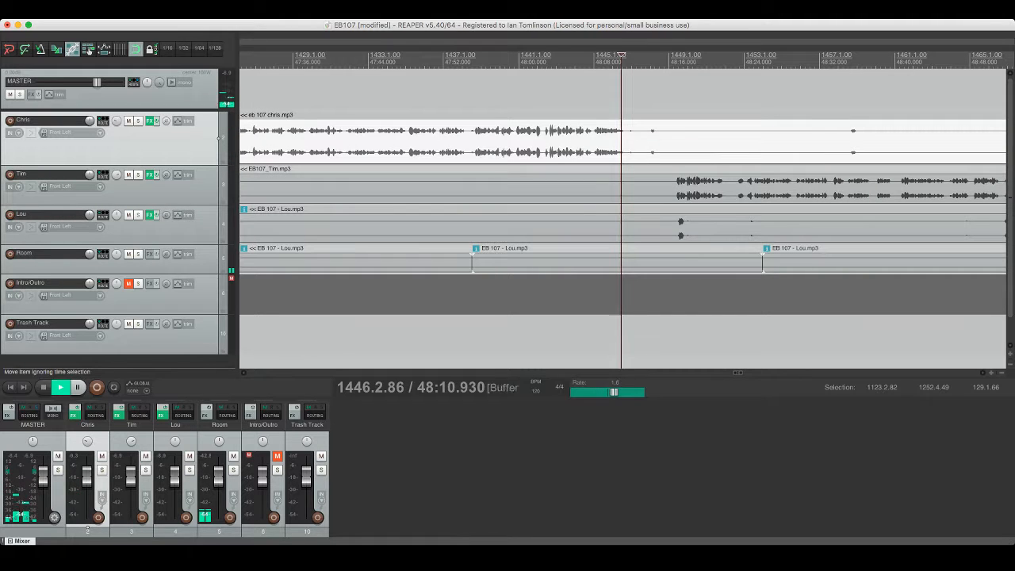
# Step: Cut about 48:11.5 to 48:14 out of the first voice track and trim the following clip's start to about 48:16.5
pyautogui.click(218, 138)
pyautogui.press('s')
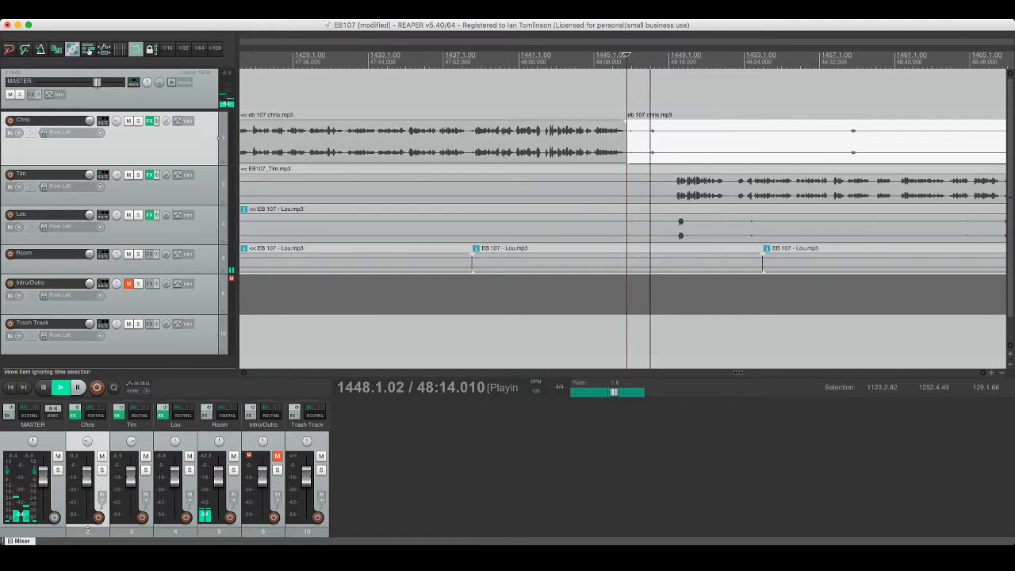
pyautogui.press('s')
pyautogui.click(638, 139)
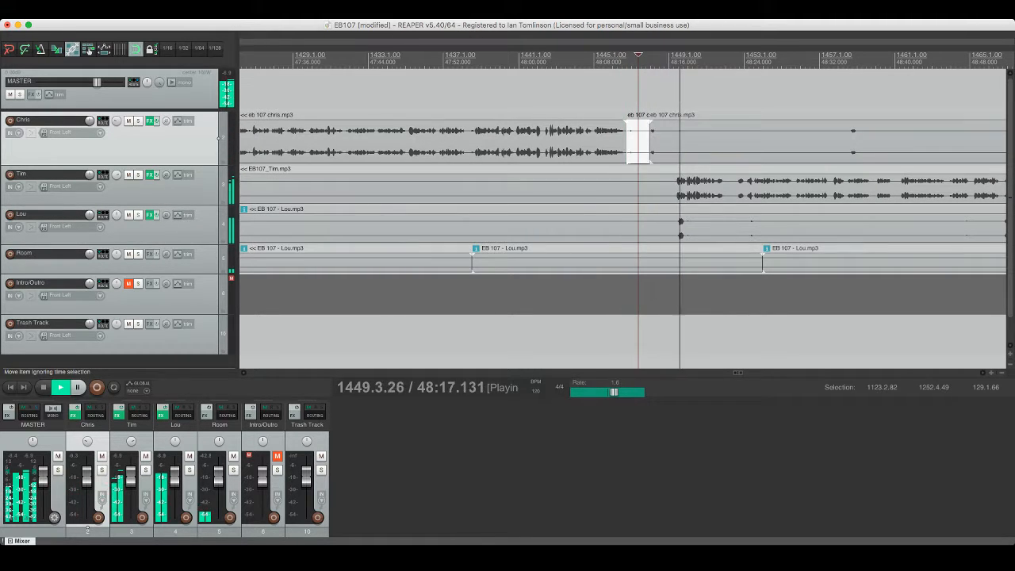
pyautogui.press('Delete')
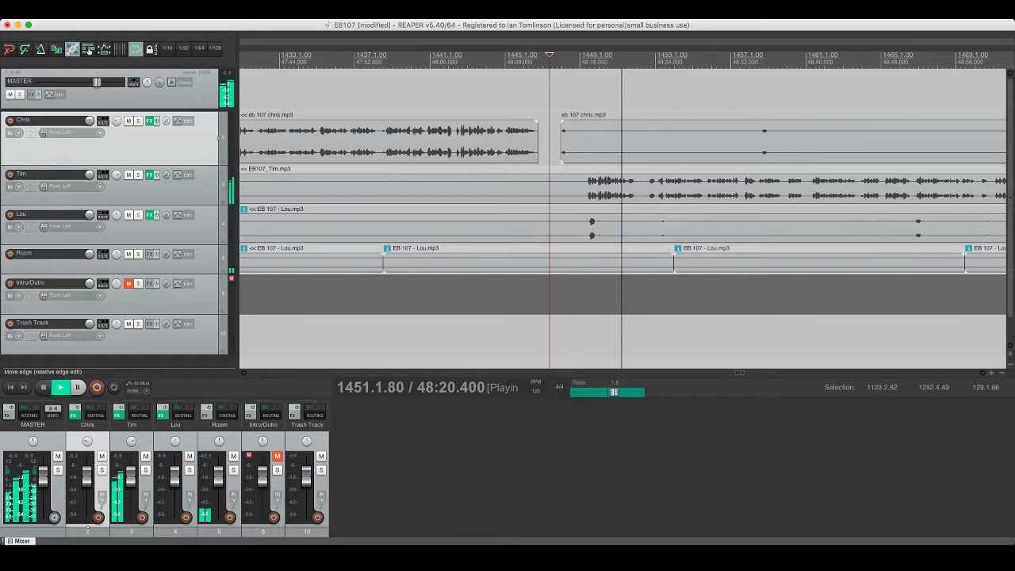
pyautogui.press('space')
pyautogui.moveTo(561, 139); pyautogui.dragTo(584, 139)
# Step: Cut the silence from about 48:11 to 48:16 out of the second voice track
pyautogui.click(583, 189)
pyautogui.press('s')
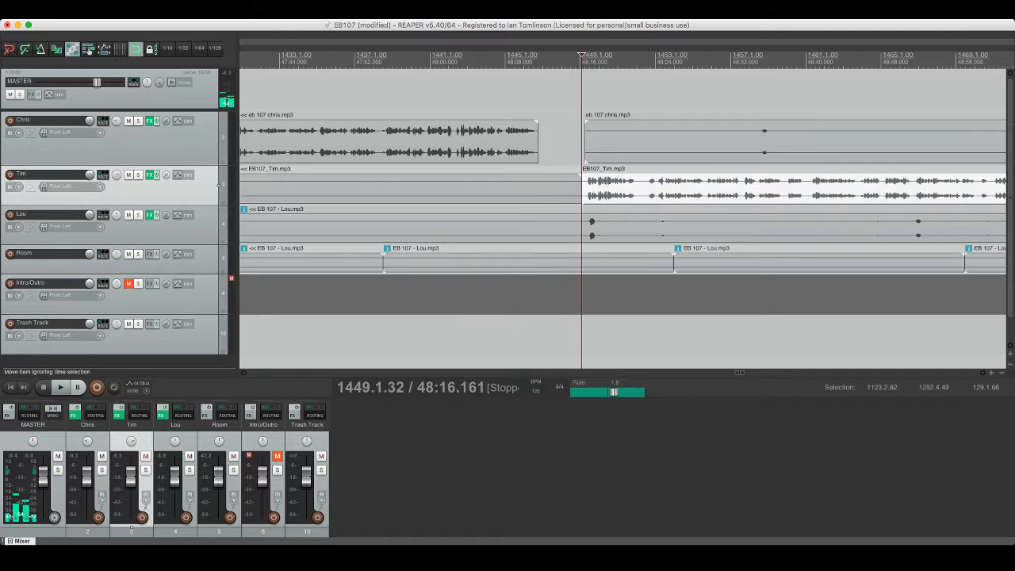
pyautogui.click(533, 188)
pyautogui.press('s')
pyautogui.press('Delete')
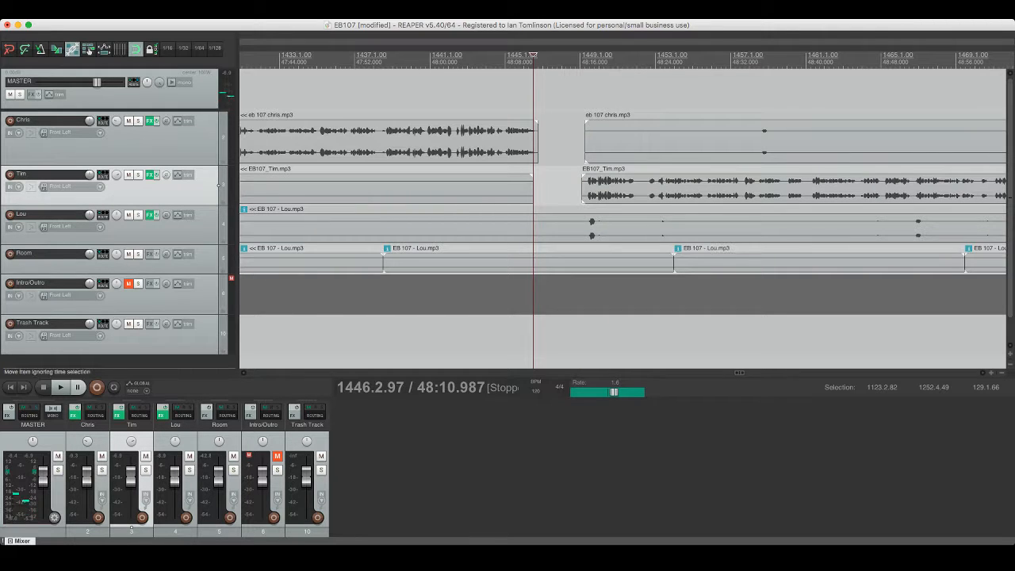
# Step: Cut the silence from about 48:10 to 48:16.5 out of the third voice track
pyautogui.click(524, 226)
pyautogui.press('s')
pyautogui.press('s')
pyautogui.click(557, 226)
pyautogui.press('Delete')
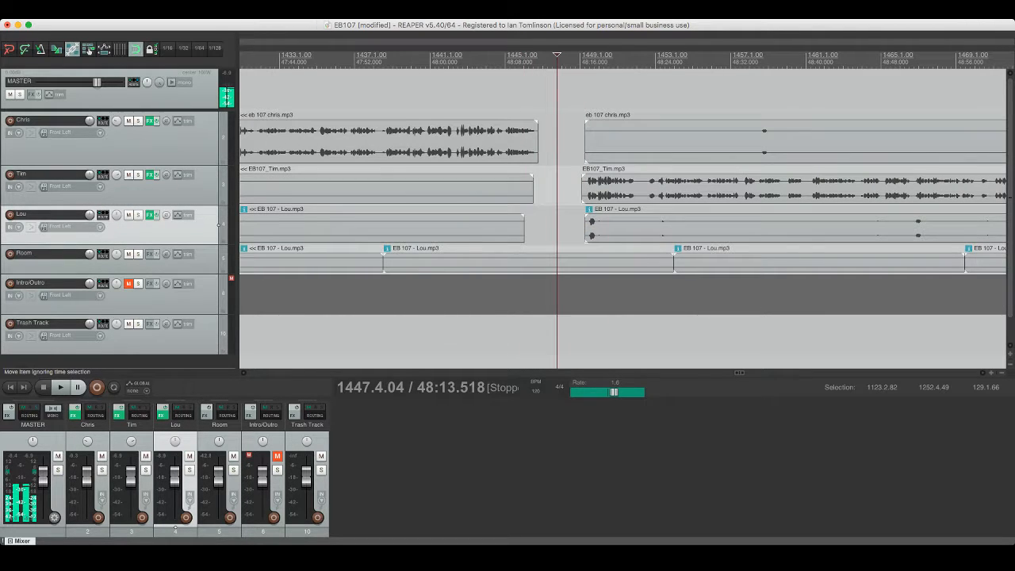
# Step: Select the three voice clips after the gap and move them together about 5 seconds earlier to close it
pyautogui.click(617, 138)
pyautogui.keyDown('shift'); pyautogui.click(616, 183); pyautogui.keyUp('shift')
pyautogui.keyDown('shift'); pyautogui.click(617, 226); pyautogui.keyUp('shift')
pyautogui.moveTo(618, 178); pyautogui.dragTo(569, 178)
# Step: Play across the edited join from about 48:10 and save the project
pyautogui.click(525, 139)
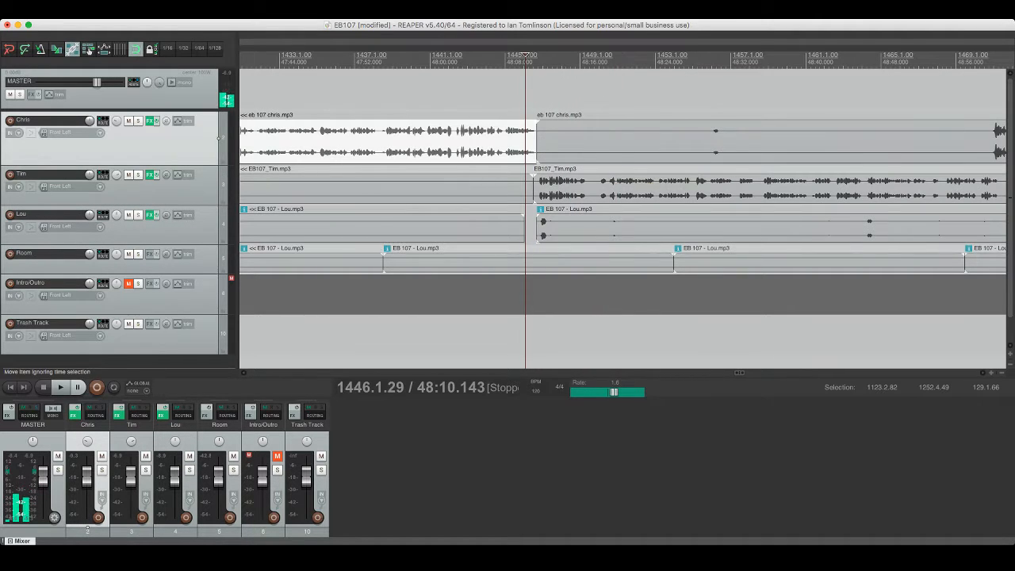
pyautogui.press('space')
pyautogui.press('super+s')
pyautogui.hscroll(3, 622, 218)
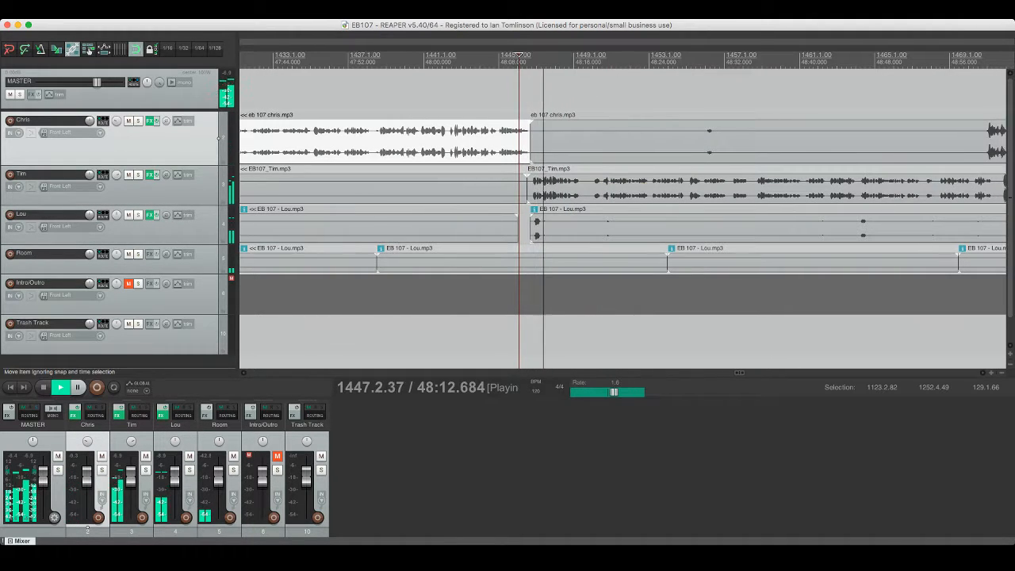
# Step: Cut the silence from about 48:12.6 to 48:46 out of the third voice track and save the project
pyautogui.click(421, 226)
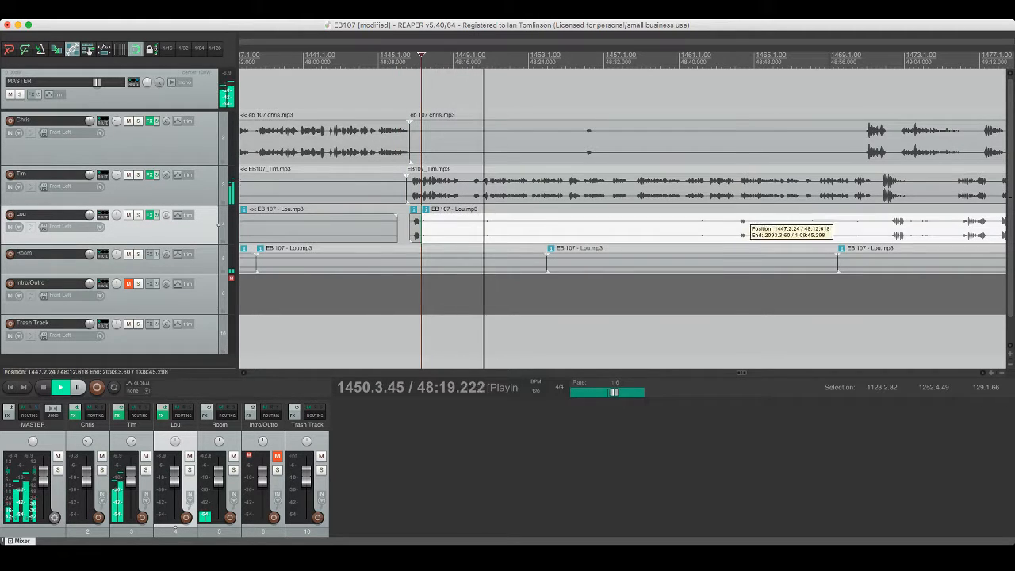
pyautogui.press('s')
pyautogui.press('Delete')
pyautogui.press('super+s')
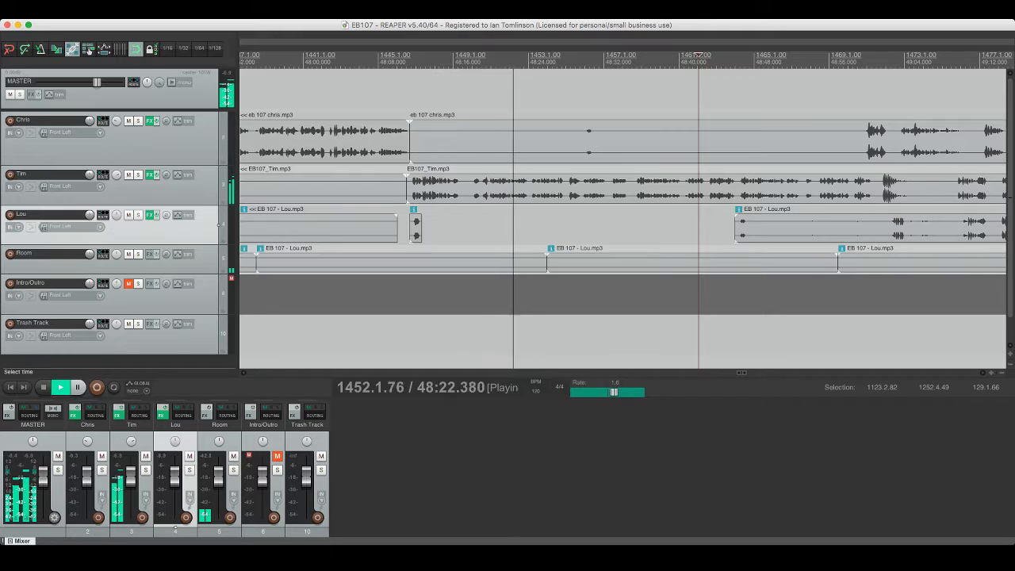
# Step: Play the small noise in the first voice track at about 48:29 and the passage from about 48:45
pyautogui.click(576, 139)
pyautogui.hscroll(5, 575, 139)
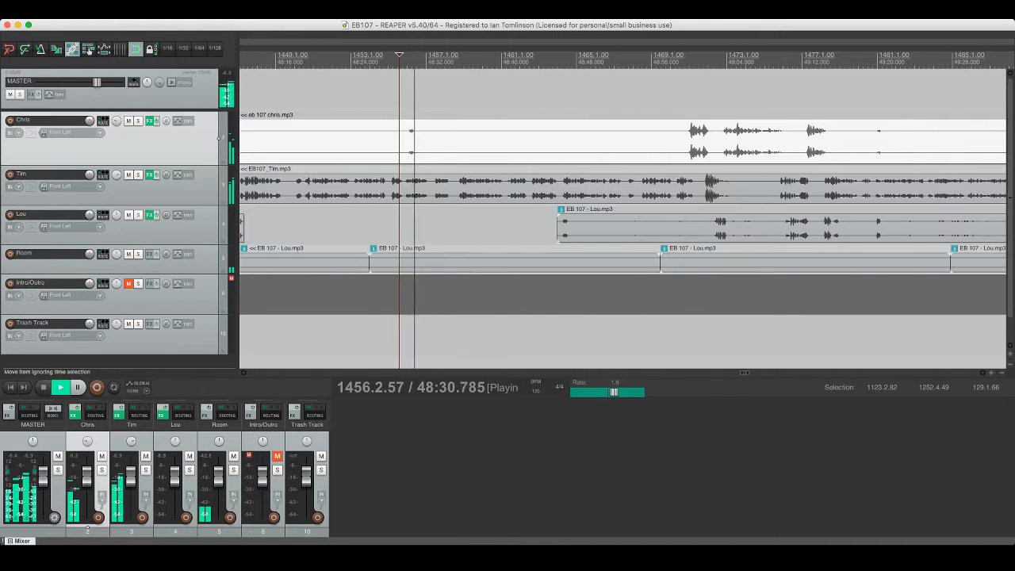
pyautogui.click(220, 225)
pyautogui.press('super+s')
pyautogui.press('space')
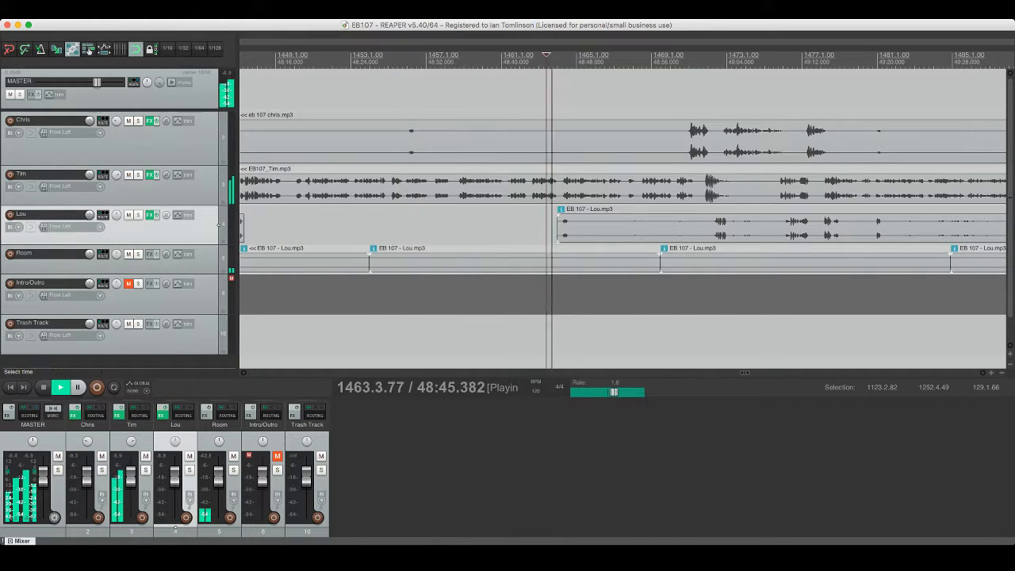
# Step: Cut the silence from about 48:47.5 to 49:02 out of the third voice track and save
pyautogui.hscroll(3, 623, 217)
pyautogui.moveTo(457, 224); pyautogui.dragTo(607, 224)
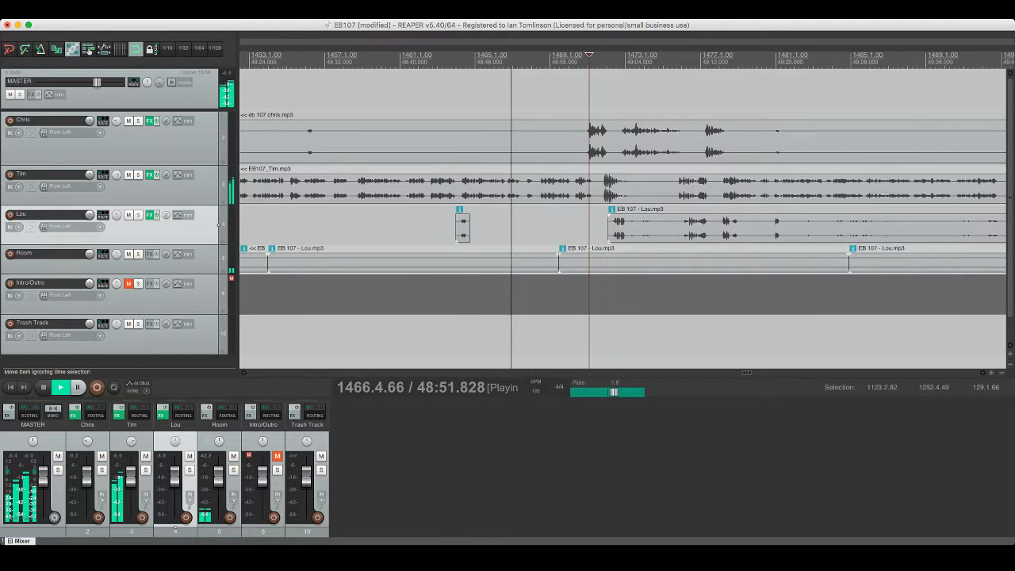
pyautogui.press('super+s')
# Step: Cut the stretch from about 49:04 to 49:10 out of the third voice track and save the project
pyautogui.hscroll(3, 623, 218)
pyautogui.click(218, 137)
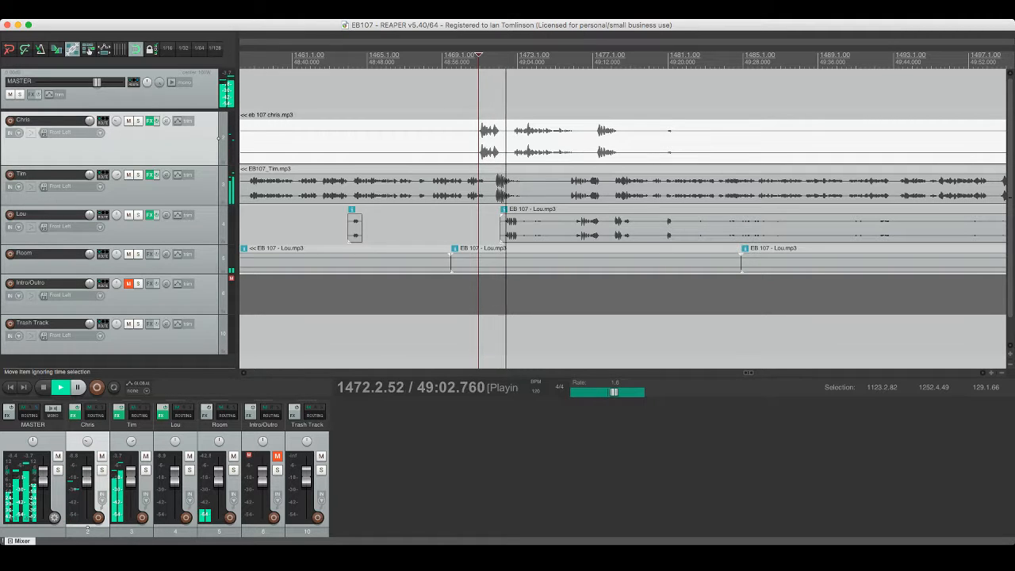
pyautogui.moveTo(555, 227); pyautogui.dragTo(572, 228)
pyautogui.press('Delete')
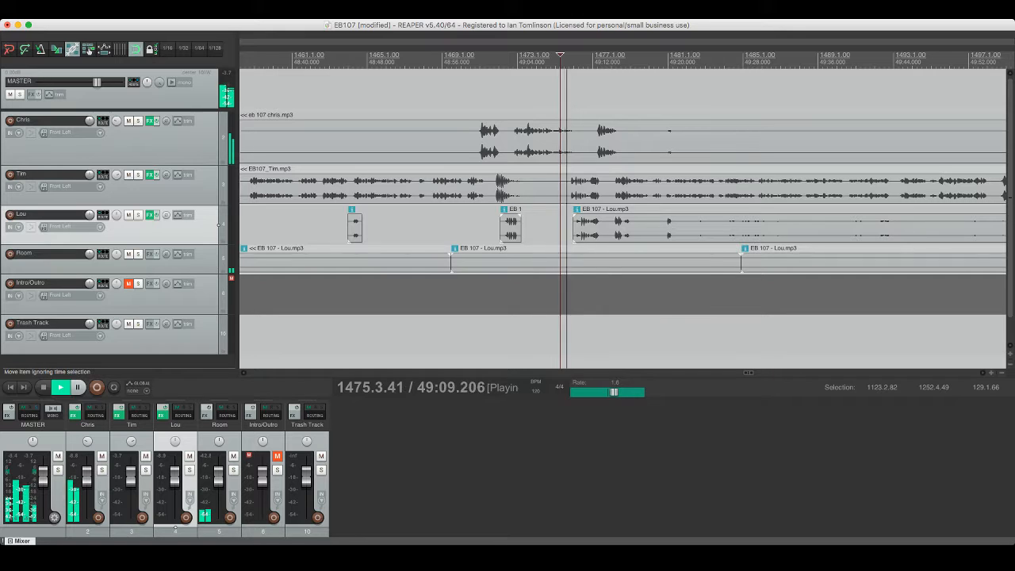
pyautogui.press('super+s')
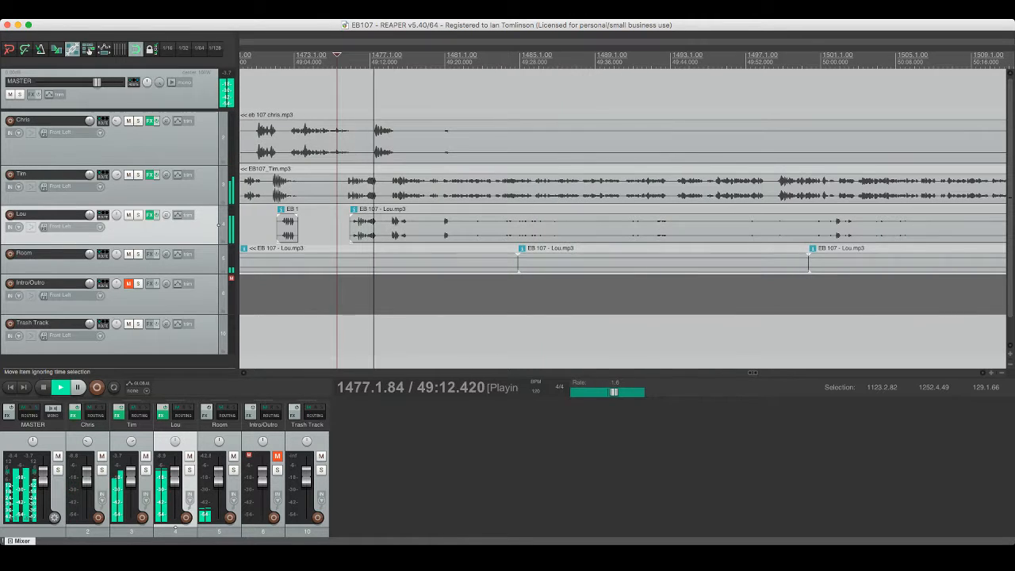
# Step: Solo the third voice track with its effects bypassed and listen to its quiet passage between about 49:21 and 49:43
pyautogui.click(218, 138)
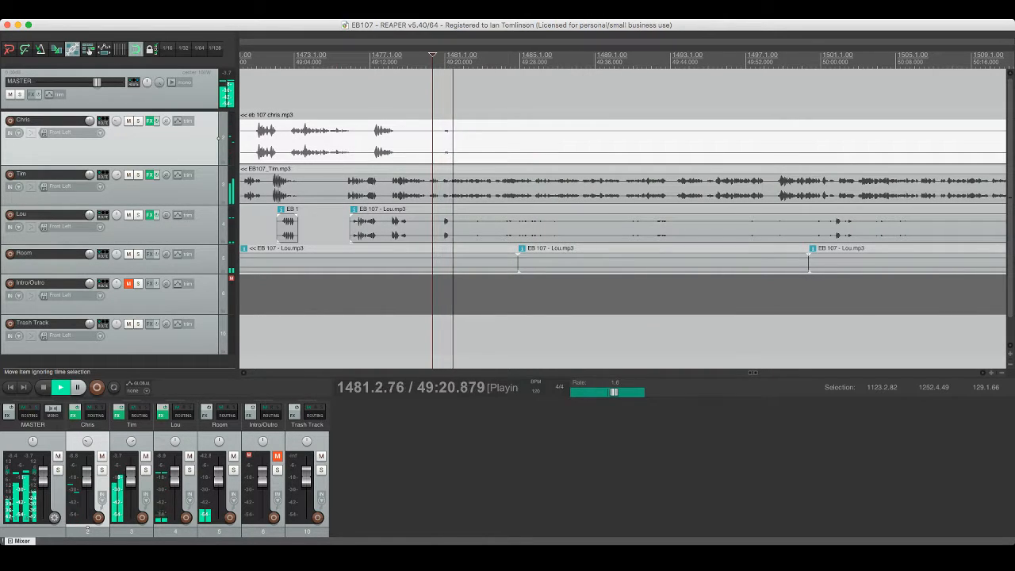
pyautogui.press('space')
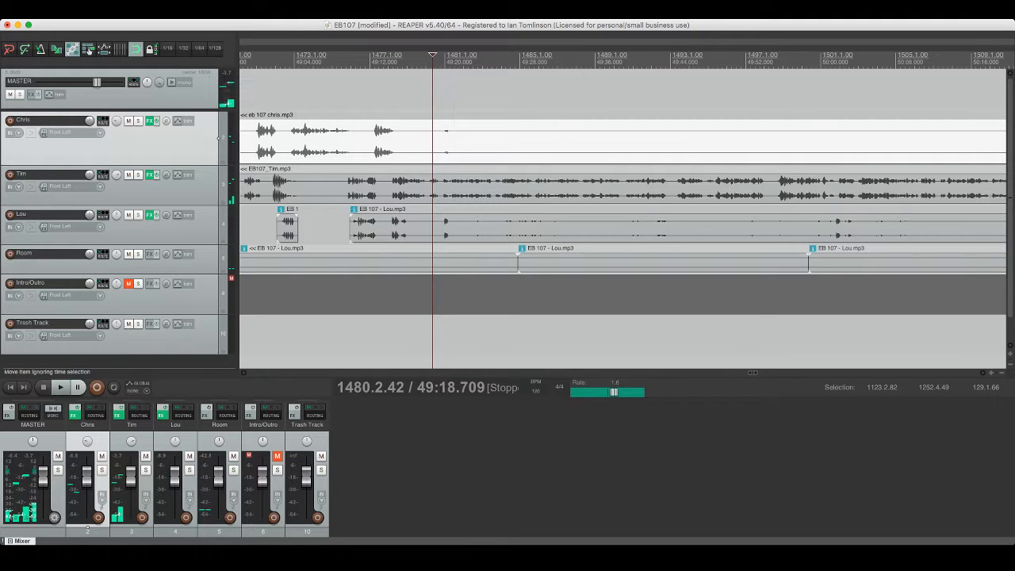
pyautogui.click(220, 224)
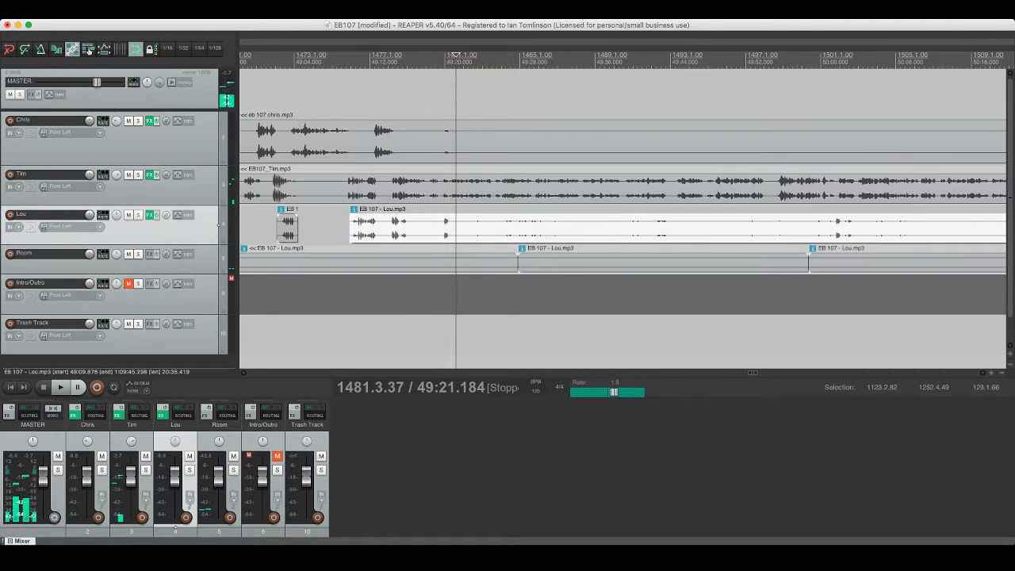
pyautogui.press('F6')
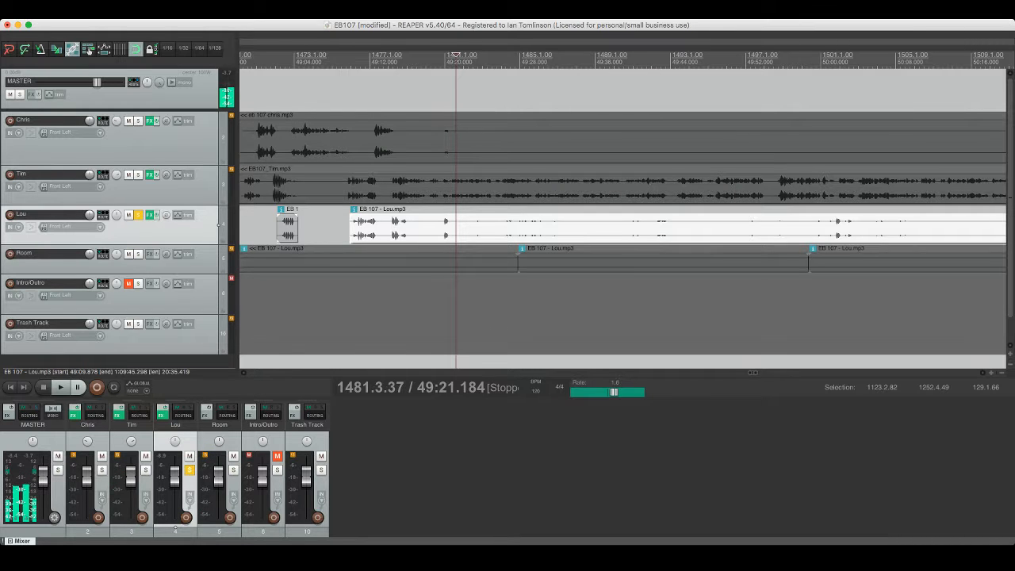
pyautogui.press('space')
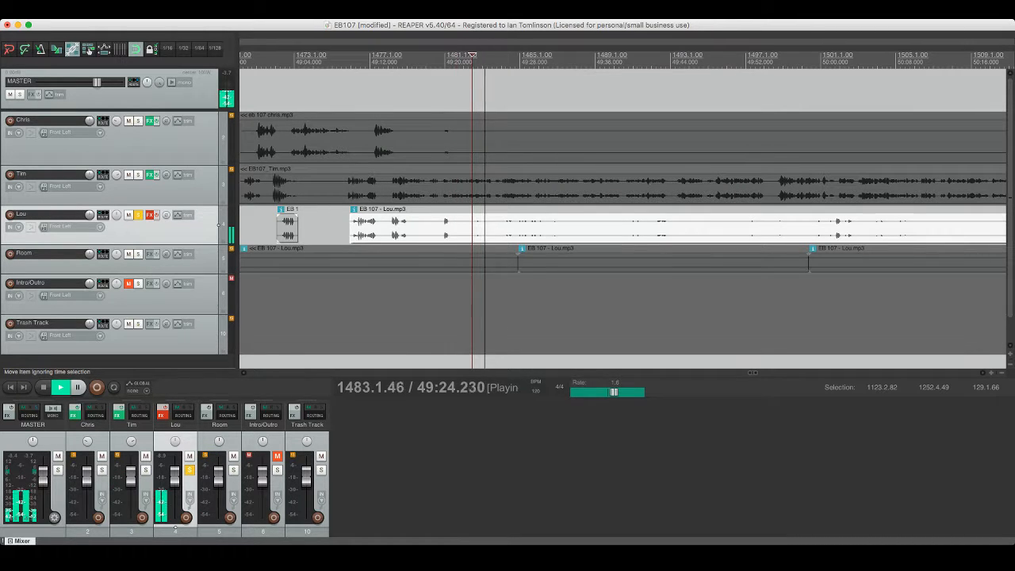
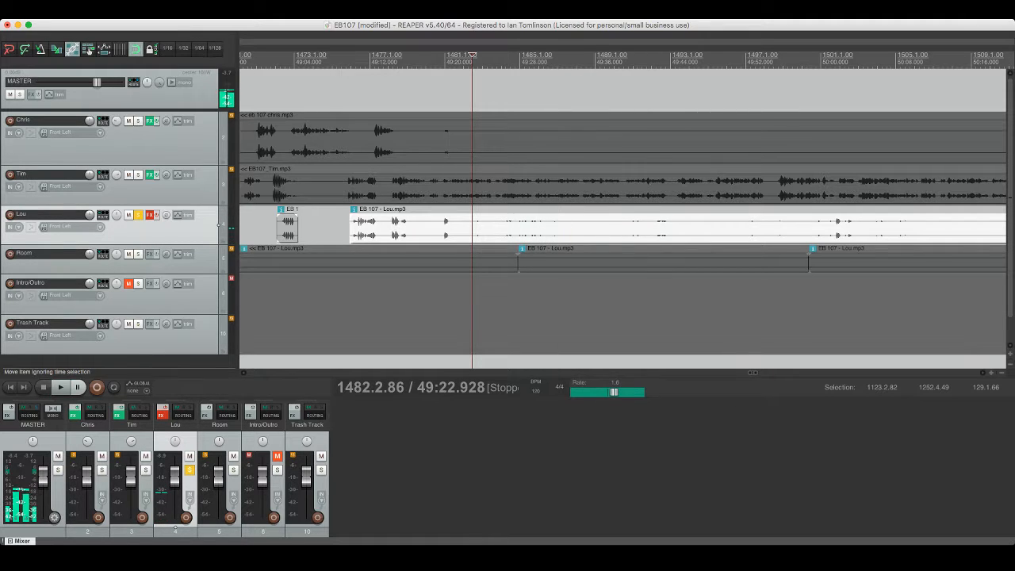
pyautogui.click(628, 225)
pyautogui.press('space')
pyautogui.press('super+s')
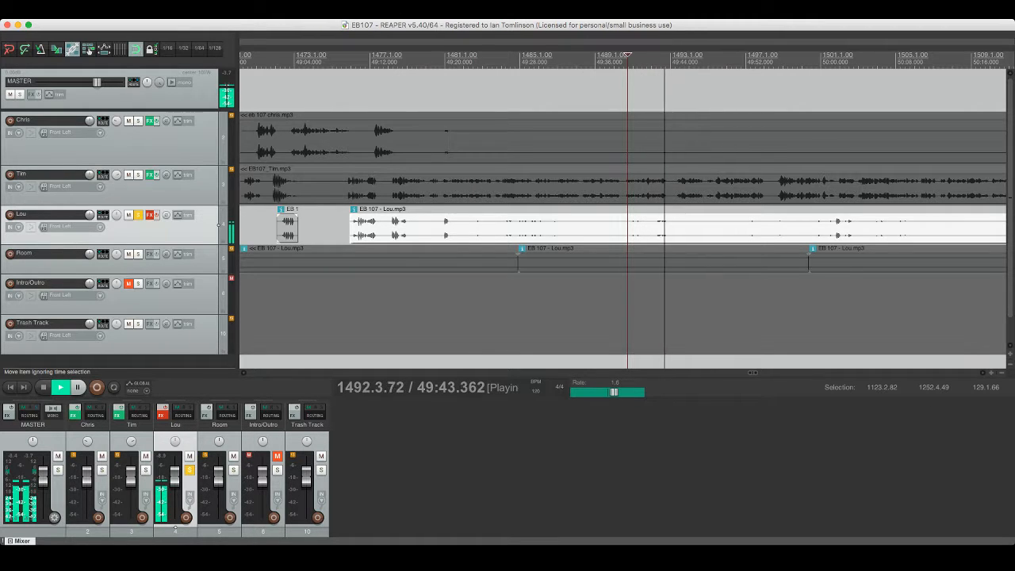
# Step: Split the third voice track at about 49:21 and 49:44 and move the middle clip to the Intro/Outro track
pyautogui.click(674, 225)
pyautogui.press('s')
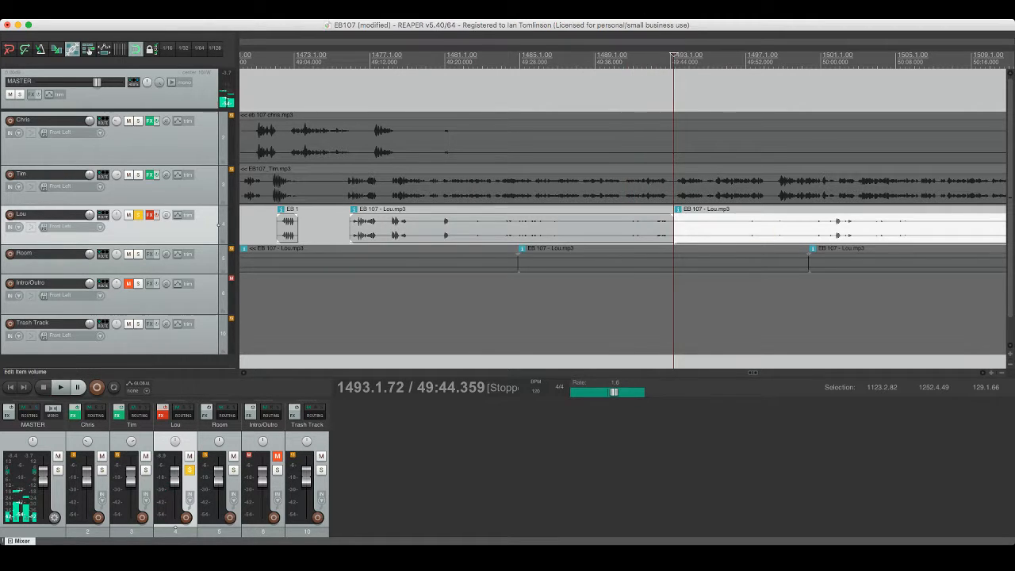
pyautogui.click(454, 225)
pyautogui.press('s')
pyautogui.click(470, 225)
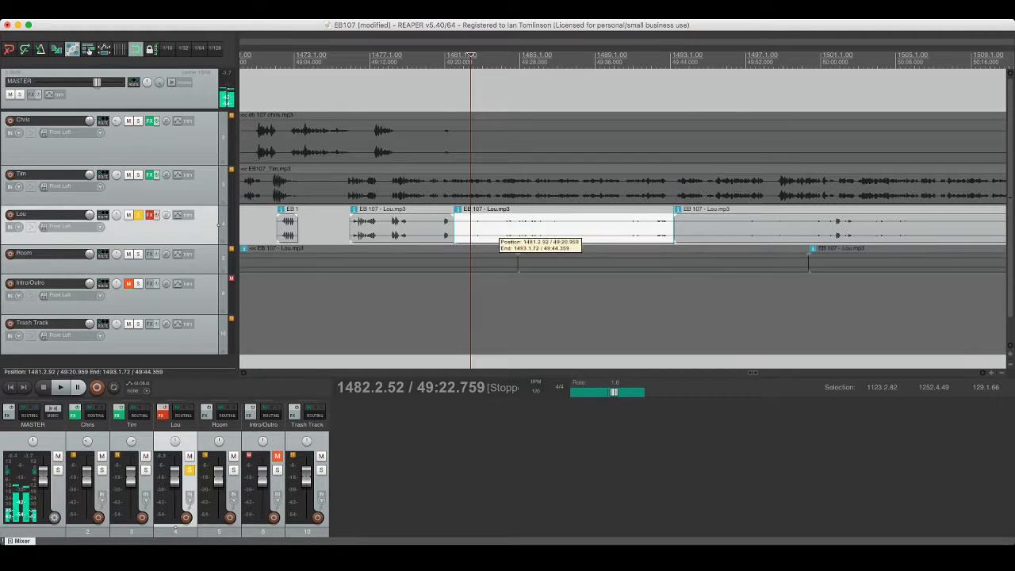
pyautogui.moveTo(496, 228); pyautogui.dragTo(495, 293)
# Step: Restore the full mix with effects on and play all voice tracks from about 49:19
pyautogui.click(442, 225)
pyautogui.press('space')
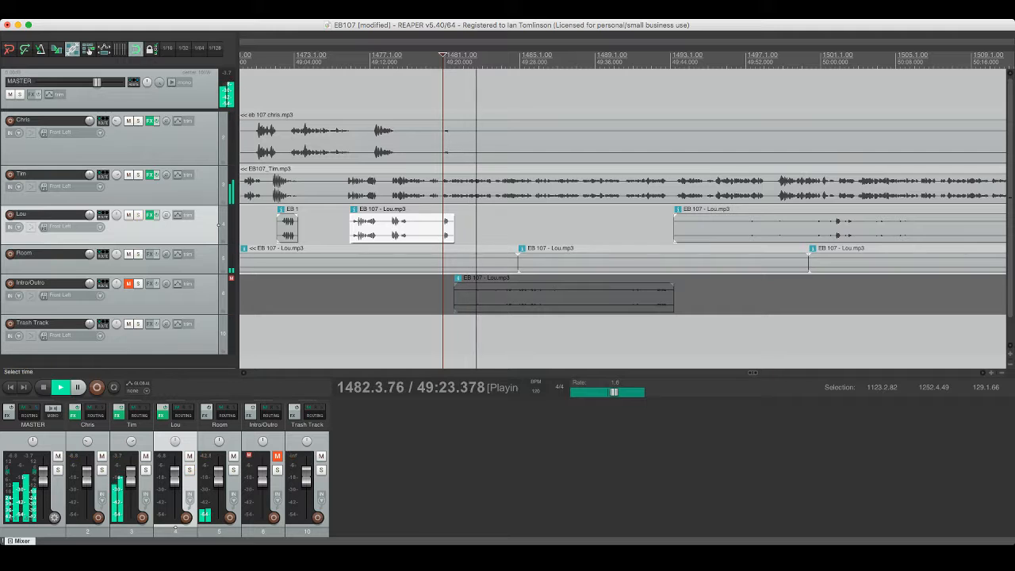
pyautogui.click(440, 226)
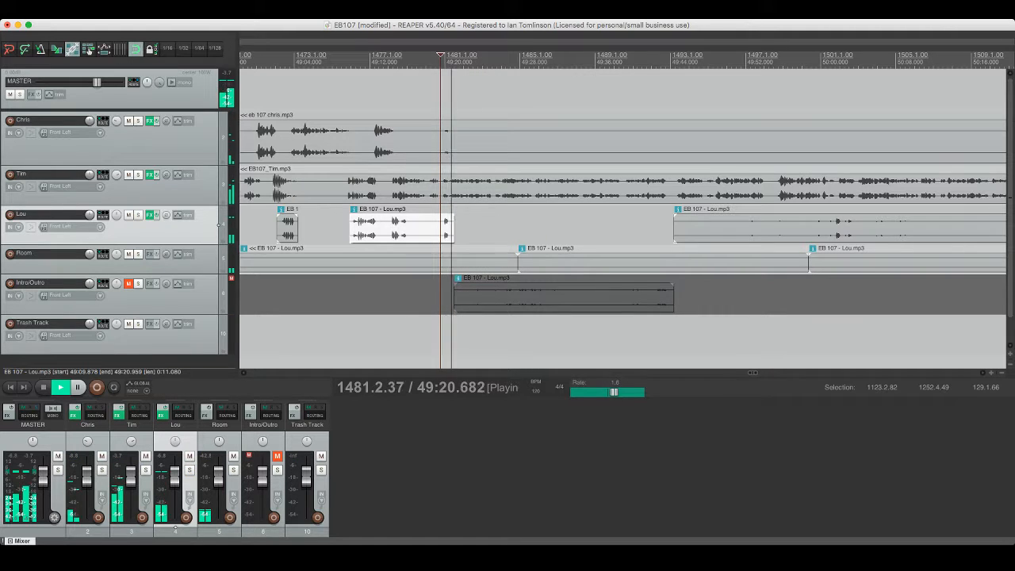
# Step: Cut the silence from about 49:44 to 50:01 out of the third voice track and save the project
pyautogui.hscroll(5, 622, 218)
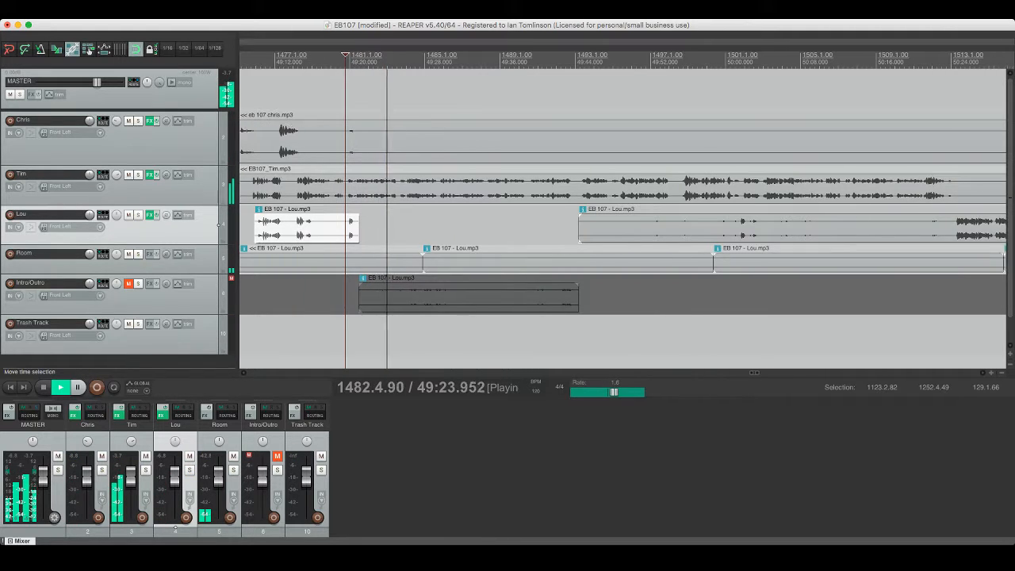
pyautogui.moveTo(471, 226); pyautogui.dragTo(631, 225)
pyautogui.click(627, 226)
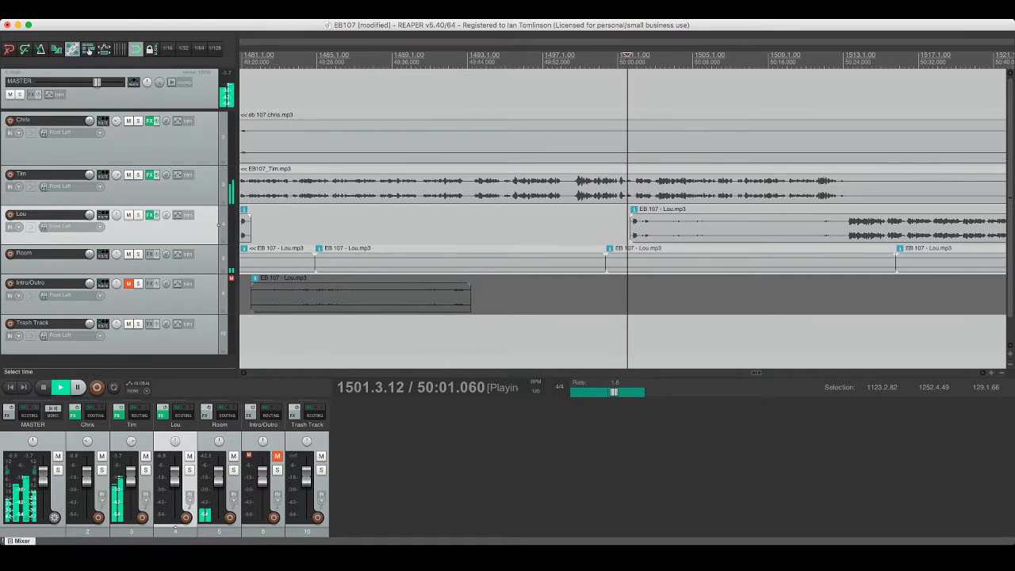
pyautogui.press('super+s')
# Step: Cut the silence from about 50:02 to 50:24 out of the third voice track and save
pyautogui.hscroll(3, 627, 226)
pyautogui.click(525, 225)
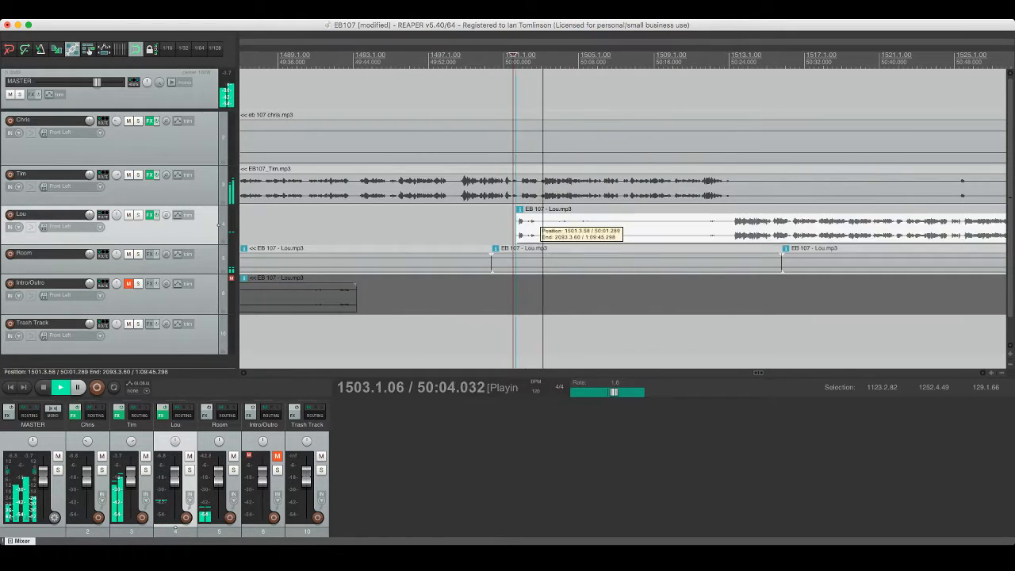
pyautogui.click(733, 224)
pyautogui.press('s')
pyautogui.click(700, 224)
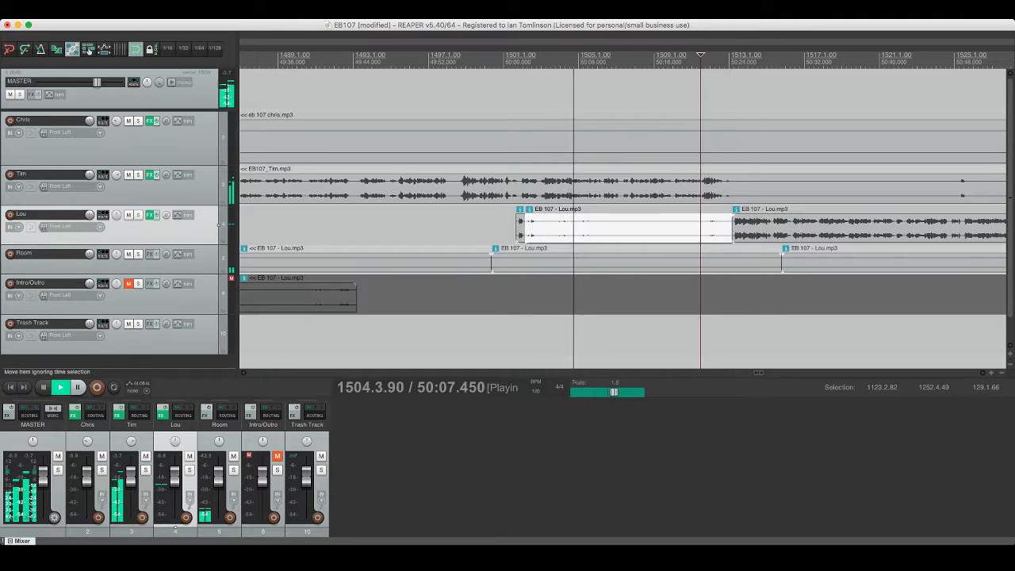
pyautogui.press('Delete')
pyautogui.press('super+s')
# Step: Listen to the second voice track at about 50:22, 50:57 and 51:16 to check its small noises
pyautogui.hscroll(3, 622, 214)
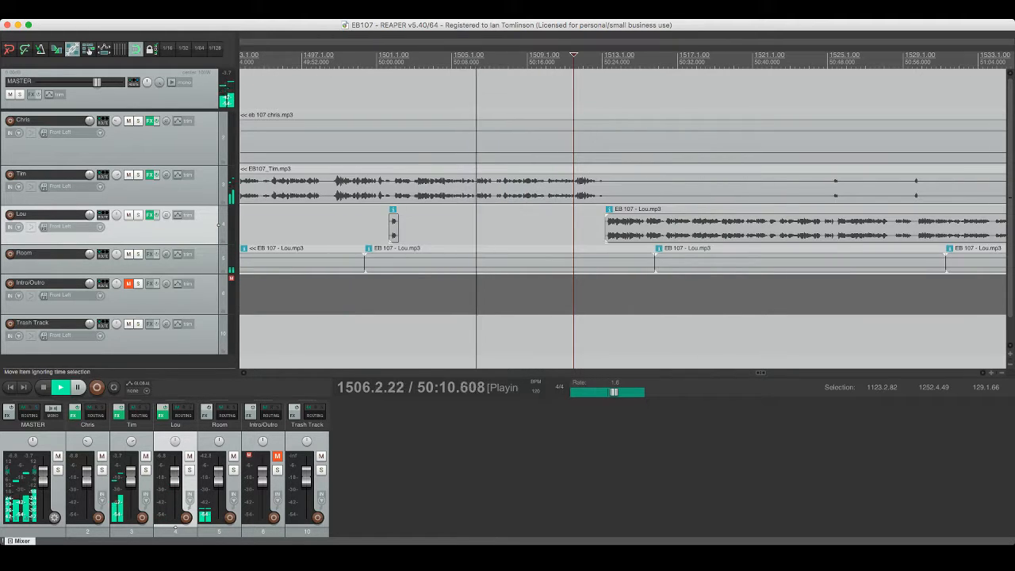
pyautogui.click(587, 187)
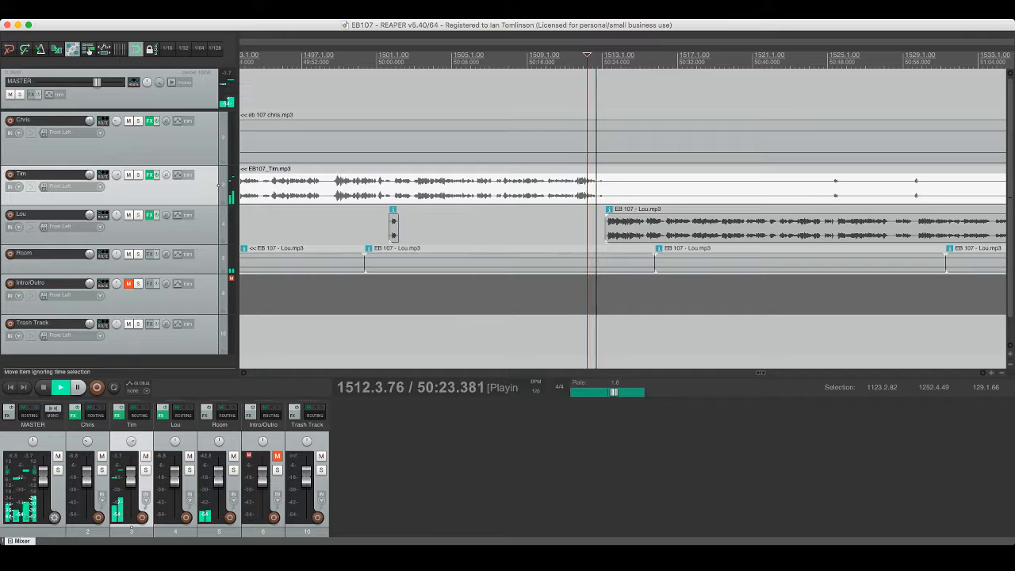
pyautogui.hscroll(5, 622, 214)
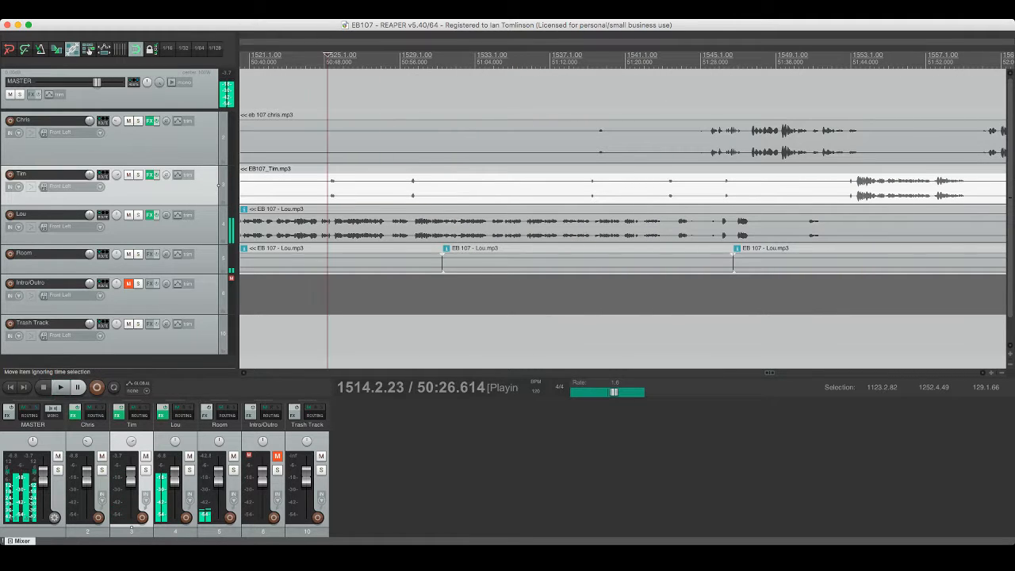
pyautogui.click(410, 187)
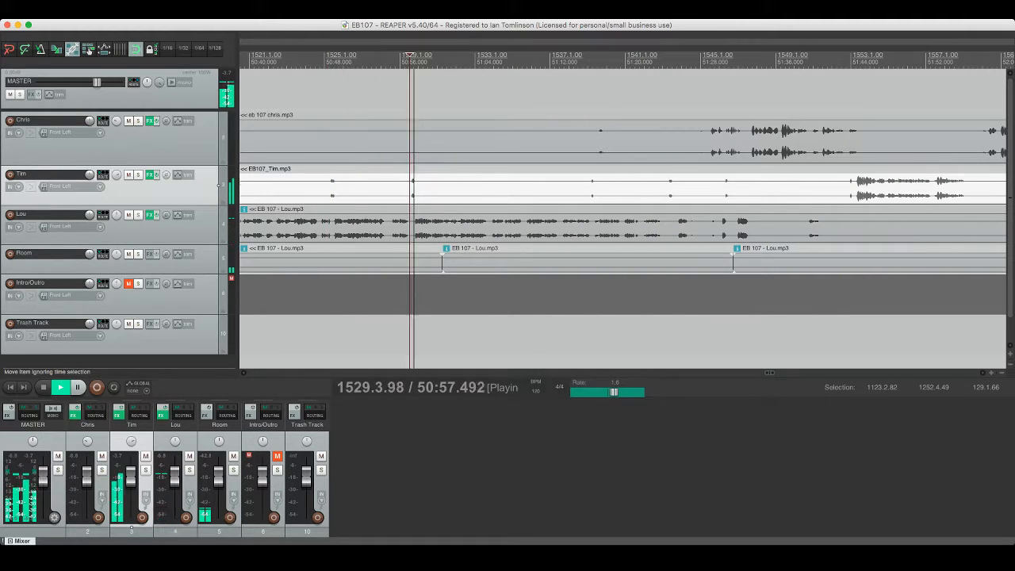
pyautogui.click(593, 186)
pyautogui.click(588, 186)
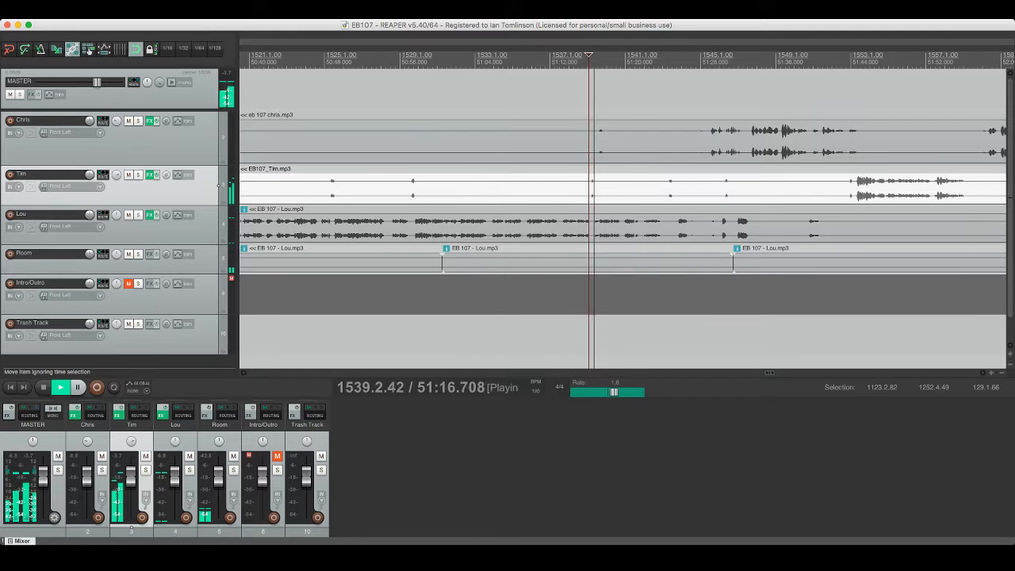
# Step: Split the second voice track at about 51:24, play on from the split and save the project
pyautogui.hscroll(1, 588, 187)
pyautogui.click(570, 184)
pyautogui.press('s')
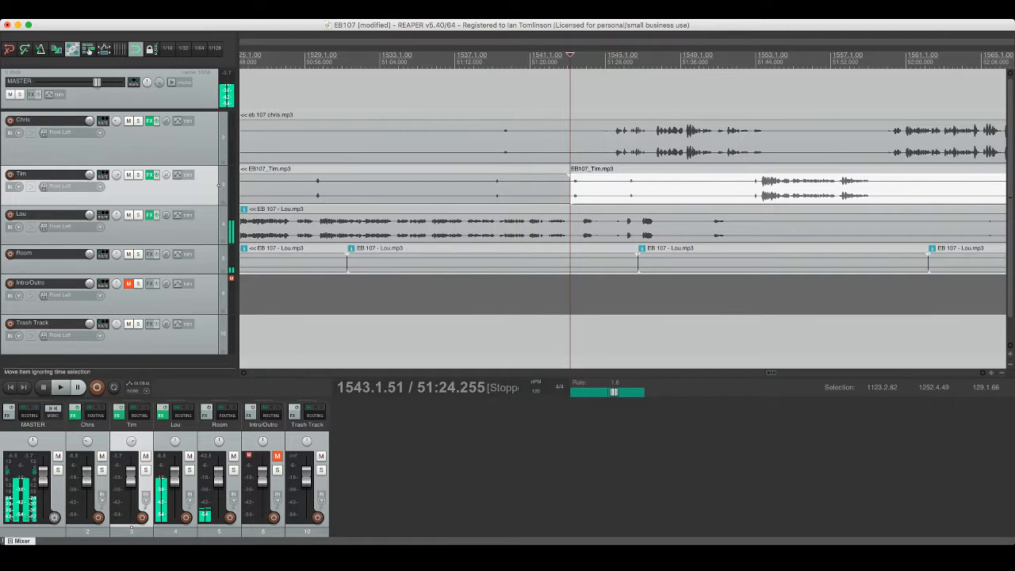
pyautogui.press('space')
pyautogui.press('super+s')
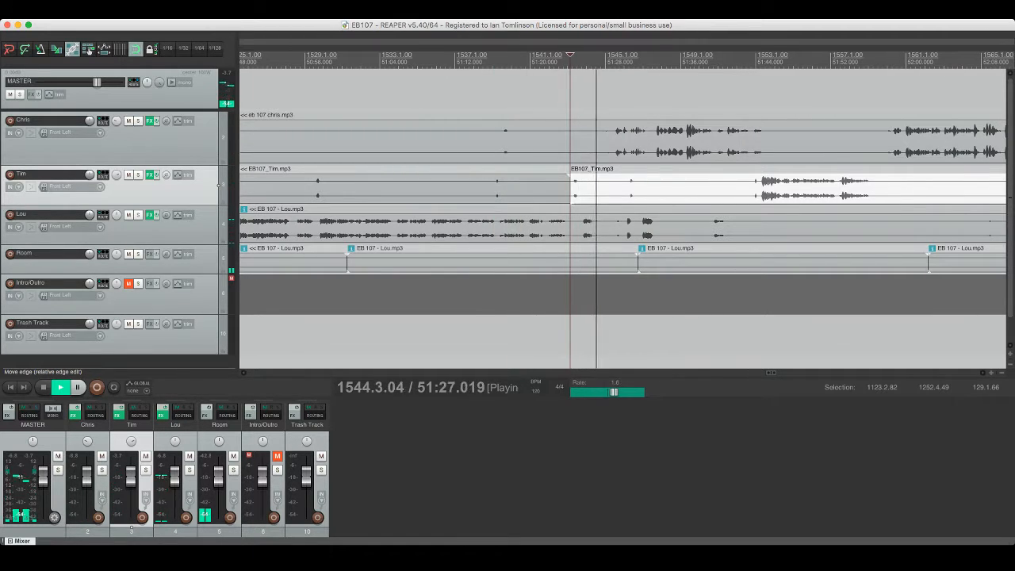
# Step: Cut the short piece from about 51:27.7 to 51:28.6 out of the first voice track and save
pyautogui.hscroll(1, 622, 218)
pyautogui.click(536, 138)
pyautogui.press('s')
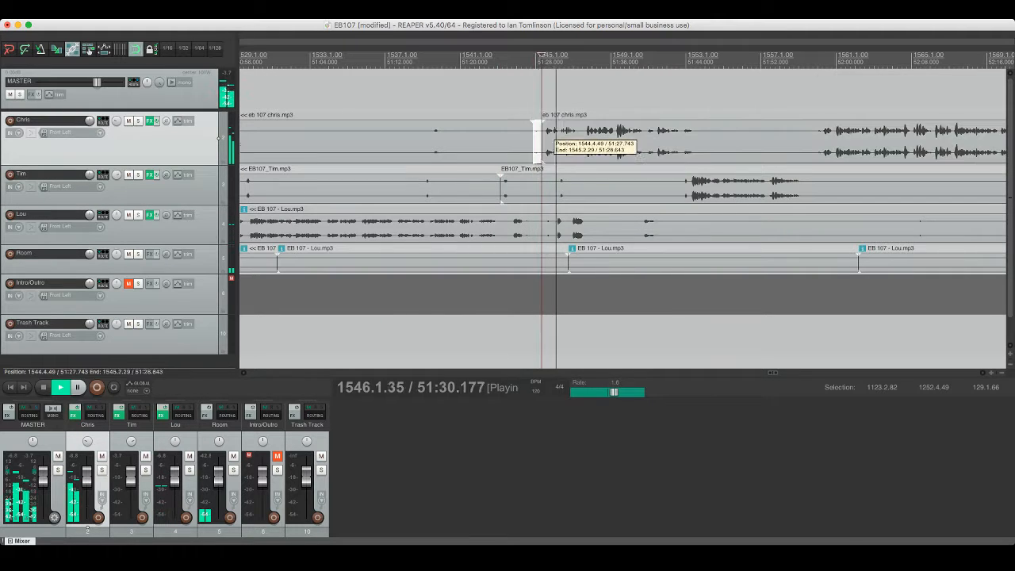
pyautogui.press('super+s')
pyautogui.hscroll(2, 622, 218)
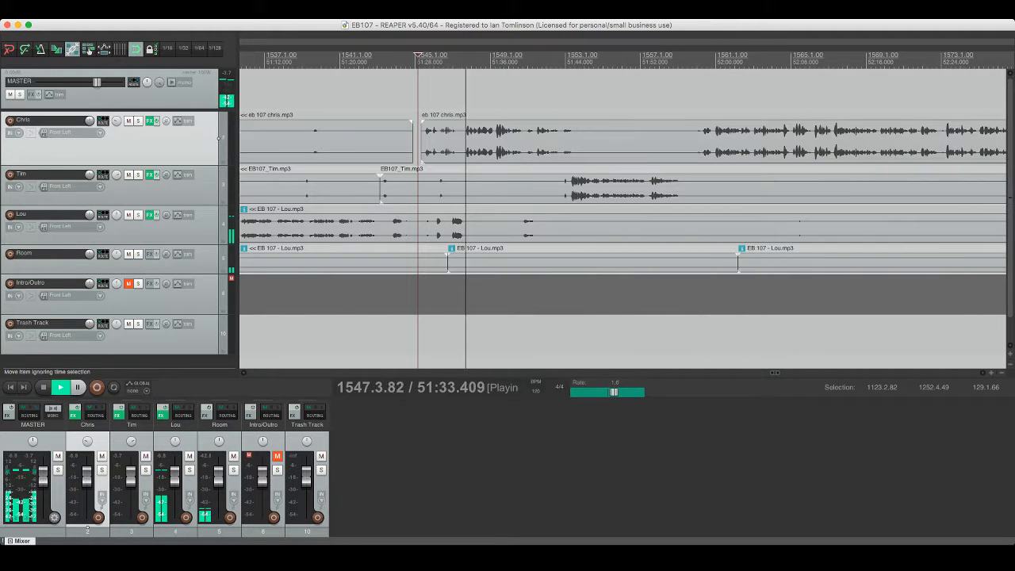
# Step: Listen to the first voice track at about 51:39 and 51:43, saving the project in between
pyautogui.click(519, 141)
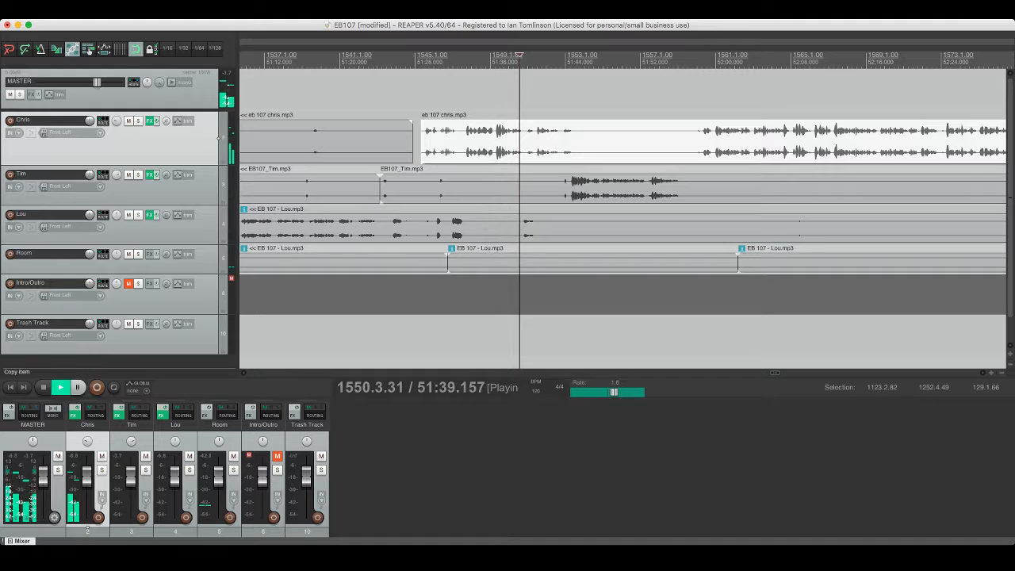
pyautogui.press('super+s')
pyautogui.hscroll(1, 519, 141)
pyautogui.click(534, 141)
pyautogui.press('space')
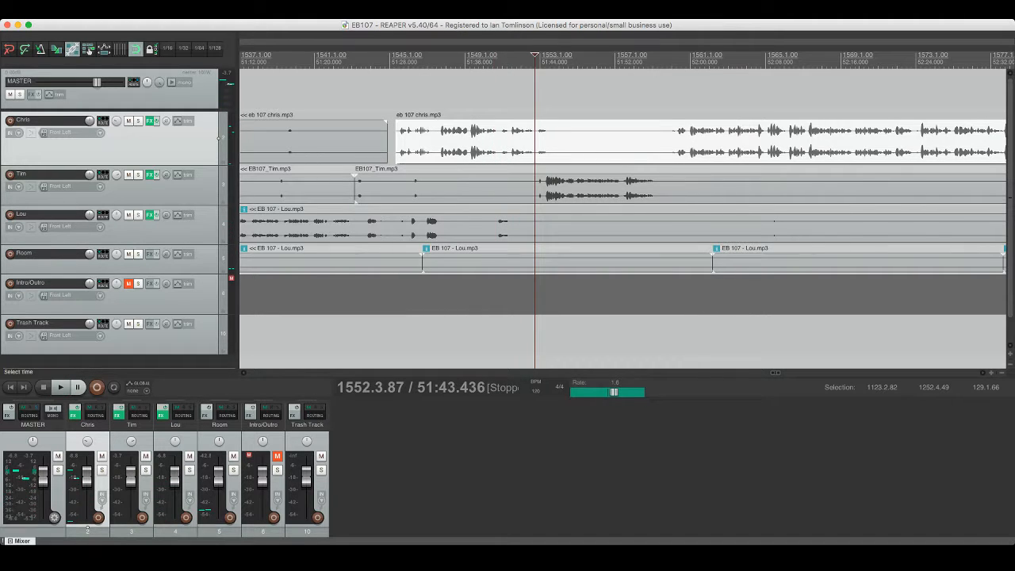
# Step: Cut the short noise from about 51:43.4 to 51:44.5 out of the second voice track and save the project
pyautogui.click(534, 186)
pyautogui.press('s')
pyautogui.click(544, 186)
pyautogui.press('s')
pyautogui.click(538, 187)
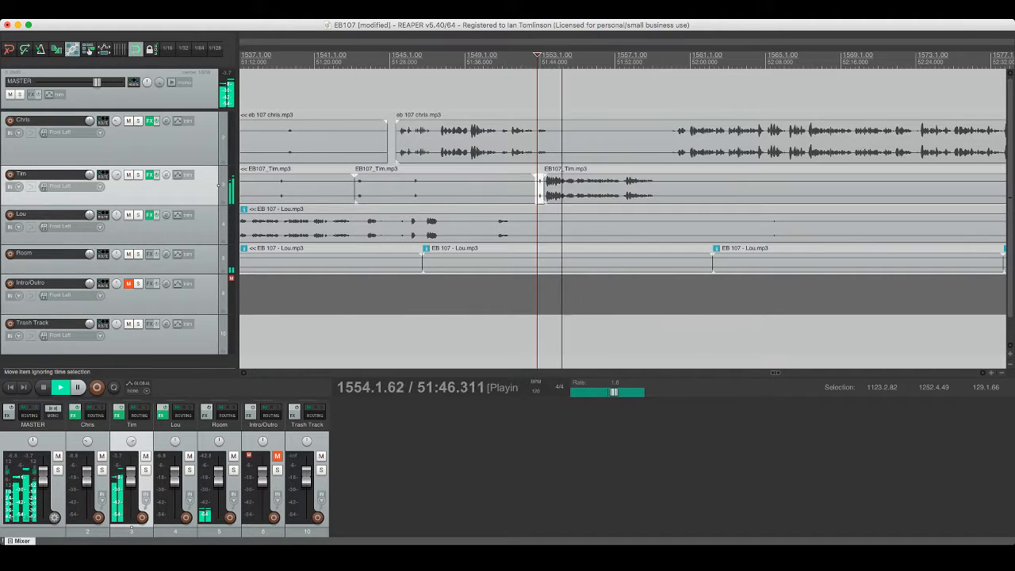
pyautogui.press('Delete')
pyautogui.press('super+s')
# Step: Split the first voice track at about 51:58 and trim the start of the following piece to about 51:58.5
pyautogui.hscroll(5, 538, 187)
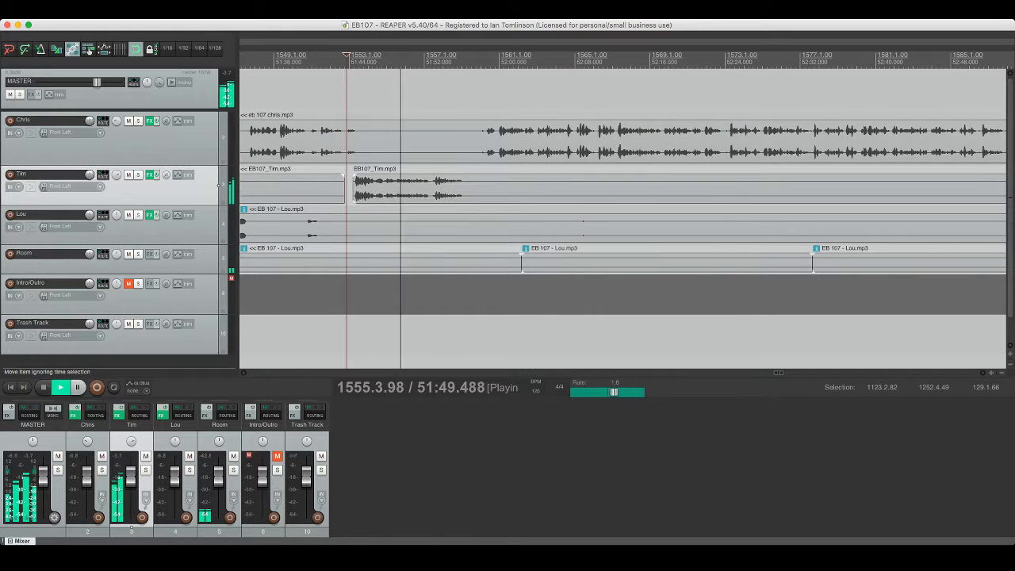
pyautogui.click(480, 141)
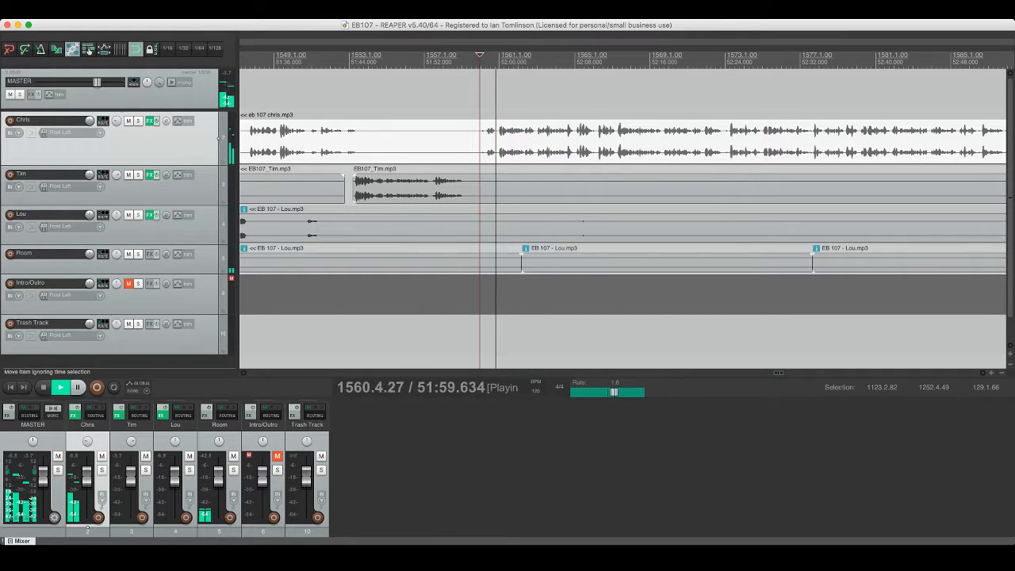
pyautogui.press('s')
pyautogui.moveTo(489, 135); pyautogui.dragTo(496, 134)
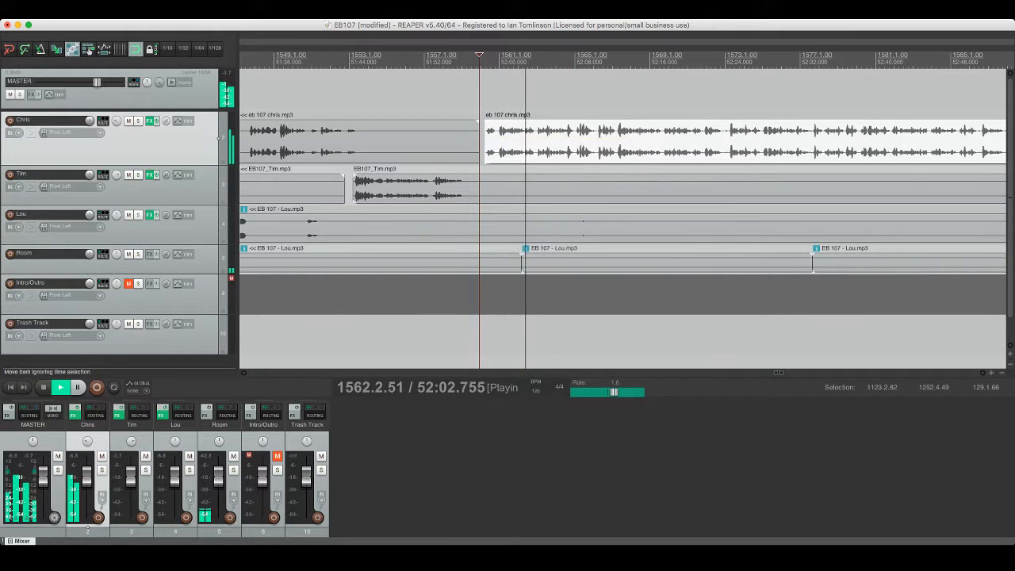
# Step: Cut the noise from about 52:08 to 52:11 out of the third voice track and save the project
pyautogui.hscroll(1, 495, 135)
pyautogui.click(562, 227)
pyautogui.press('s')
pyautogui.click(591, 227)
pyautogui.press('s')
pyautogui.click(575, 228)
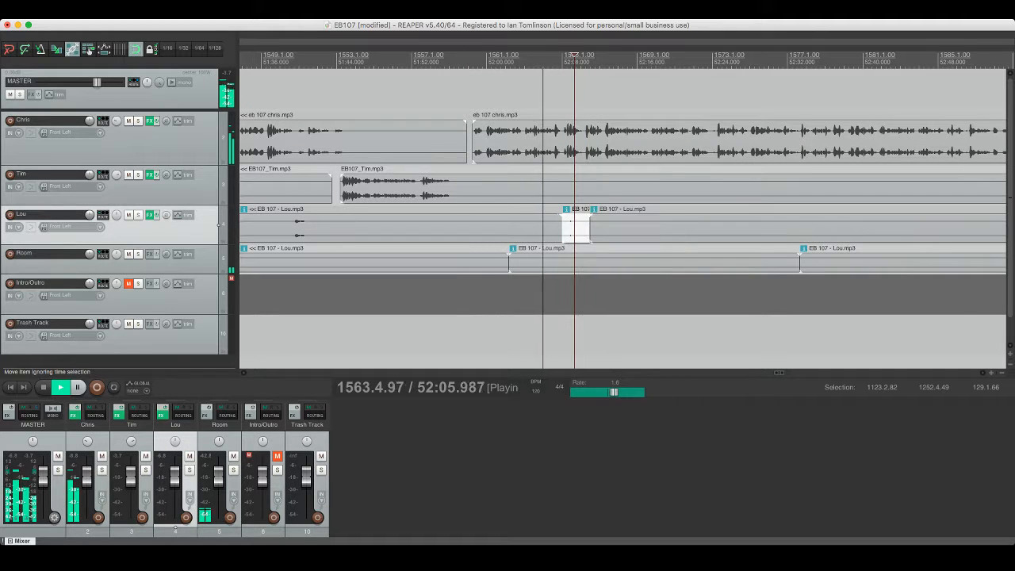
pyautogui.press('Delete')
pyautogui.press('super+s')
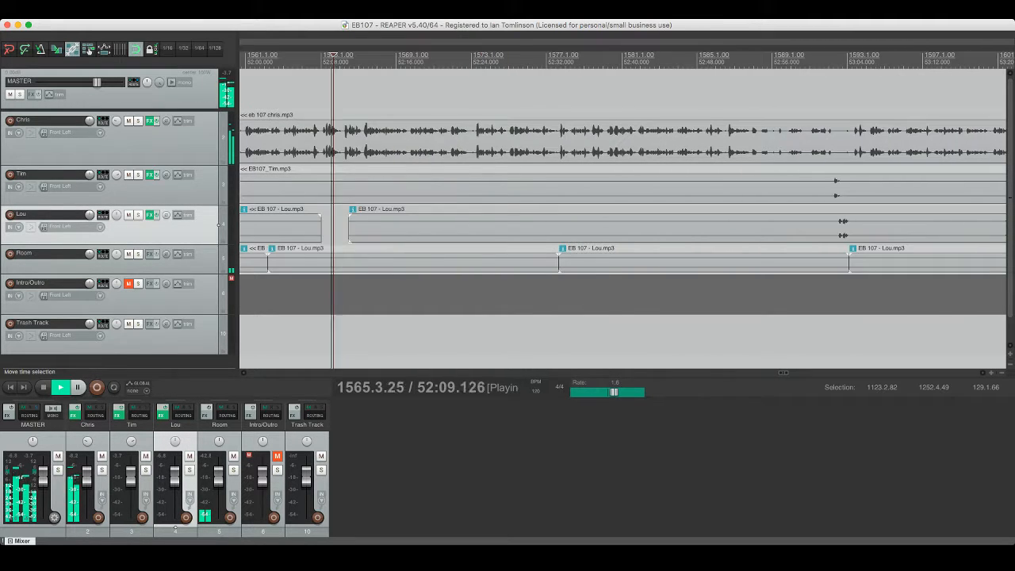
# Step: Play from about 53:02, unmute the third voice track and delete its silent piece up to about 54:07
pyautogui.click(831, 187)
pyautogui.press('super+s')
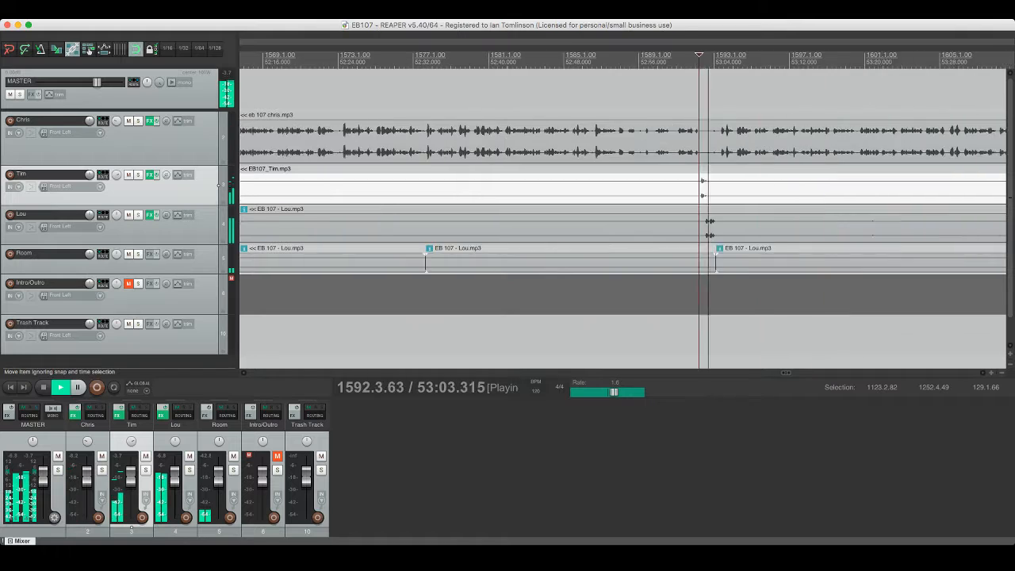
pyautogui.click(219, 225)
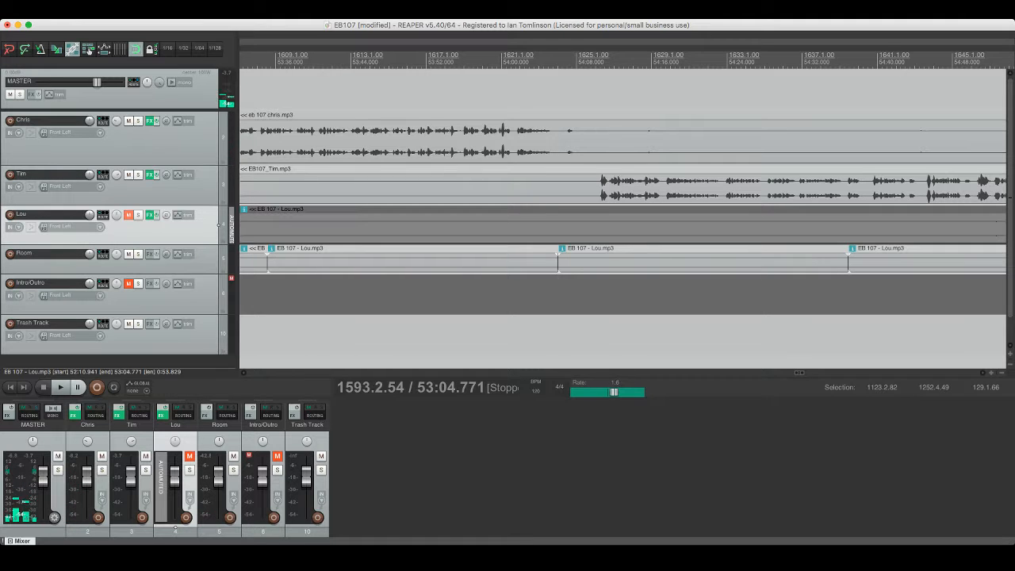
pyautogui.click(128, 215)
pyautogui.click(567, 222)
pyautogui.press('s')
pyautogui.click(530, 224)
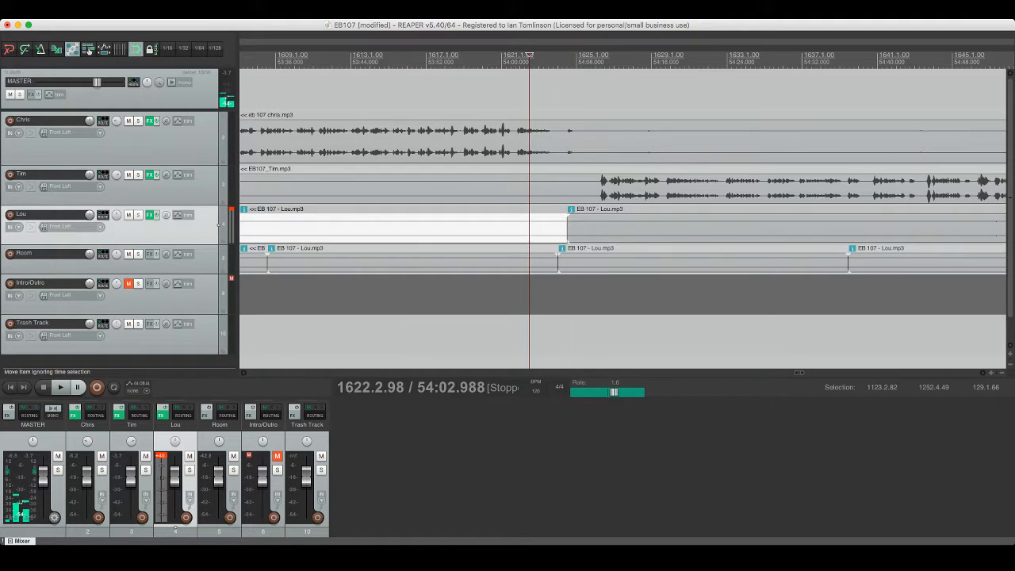
pyautogui.press('Delete')
# Step: Listen to the change of speakers from about 54:05 and again from about 54:10
pyautogui.click(546, 224)
pyautogui.press('space')
pyautogui.hscroll(3, 547, 222)
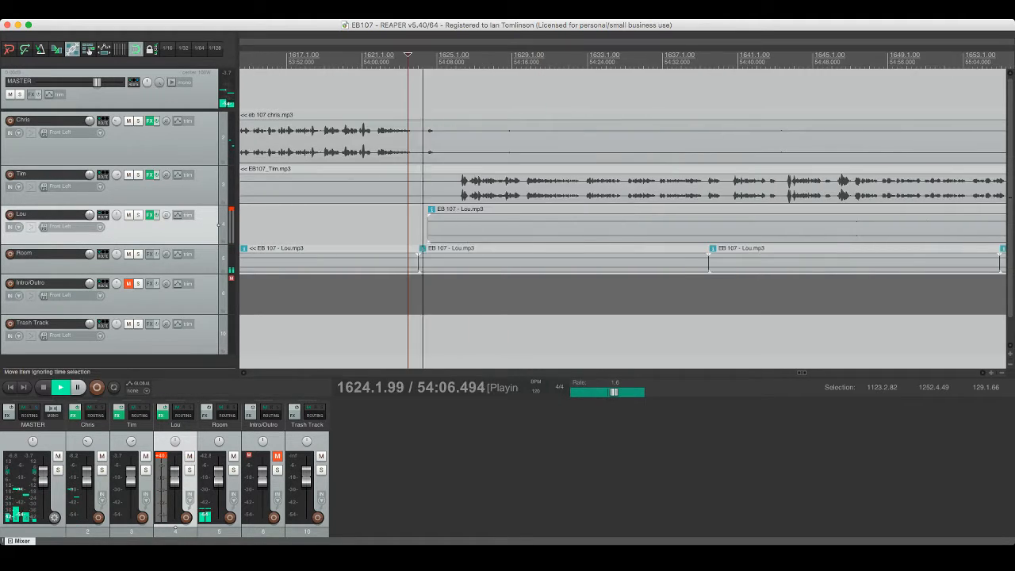
pyautogui.click(457, 188)
pyautogui.press('space')
pyautogui.press('space')
# Step: Cut the noise from about 54:13.5 to 54:22 out of the first voice track and save the project
pyautogui.click(490, 143)
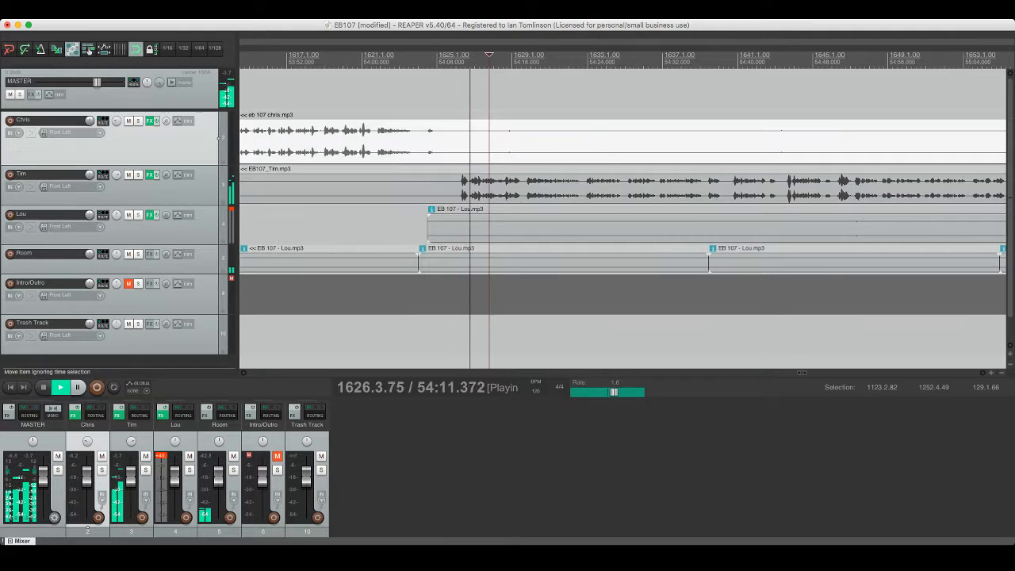
pyautogui.press('s')
pyautogui.click(569, 142)
pyautogui.press('s')
pyautogui.click(529, 143)
pyautogui.press('Delete')
pyautogui.press('super+s')
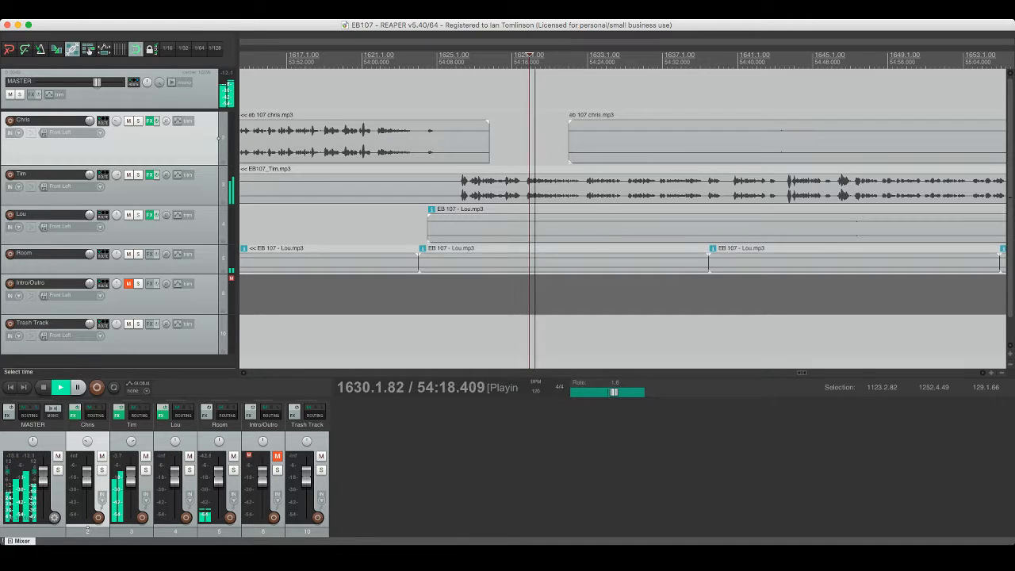
# Step: Listen from about 55:12, cut the stretch from about 55:14.3 to 55:17.8 out of the first voice track and save
pyautogui.hscroll(4, 623, 218)
pyautogui.hscroll(2, 591, 142)
pyautogui.click(591, 143)
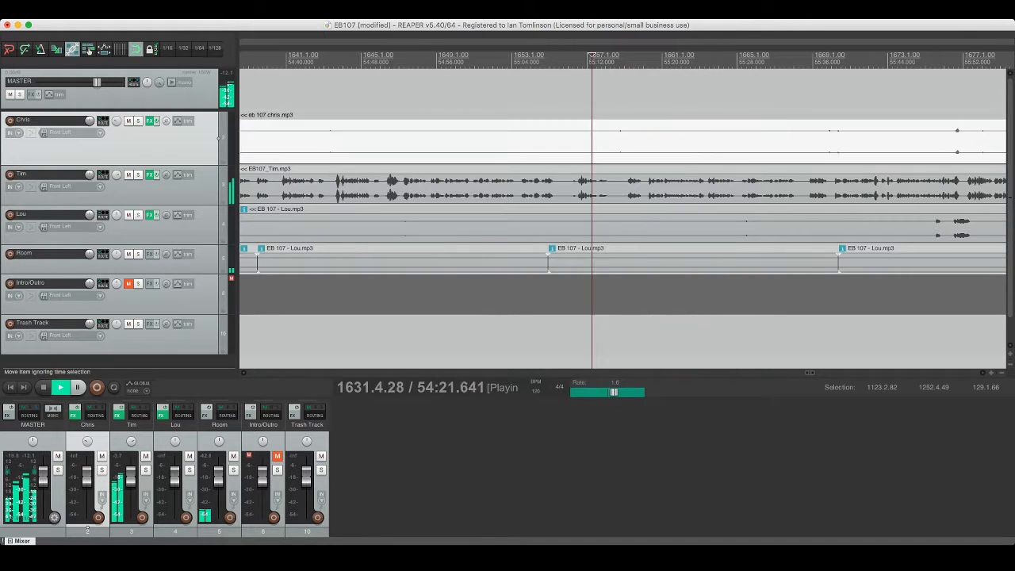
pyautogui.press('super+s')
pyautogui.hscroll(1, 592, 142)
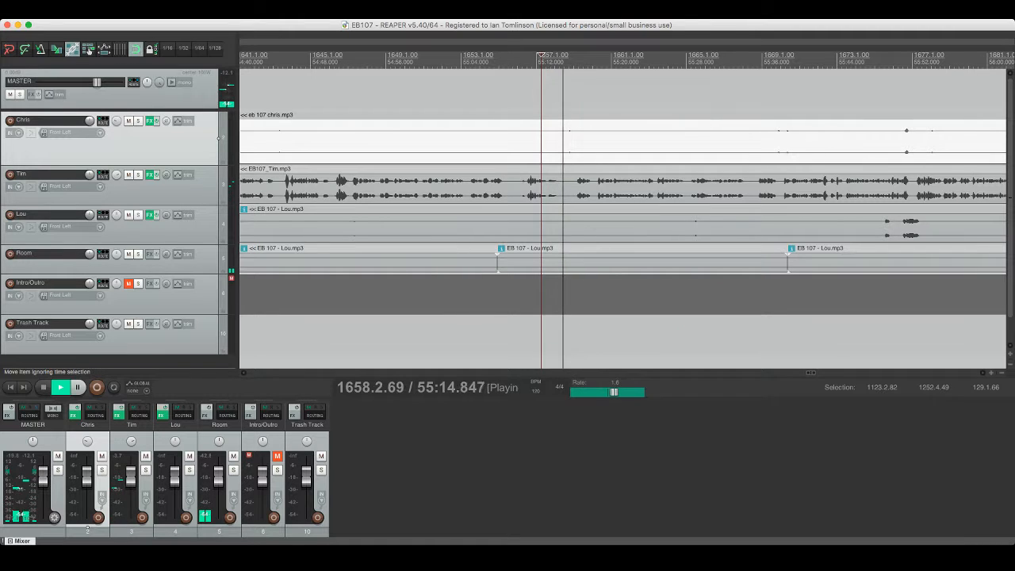
pyautogui.click(558, 143)
pyautogui.press('s')
pyautogui.click(590, 143)
pyautogui.press('s')
pyautogui.click(567, 142)
pyautogui.press('Delete')
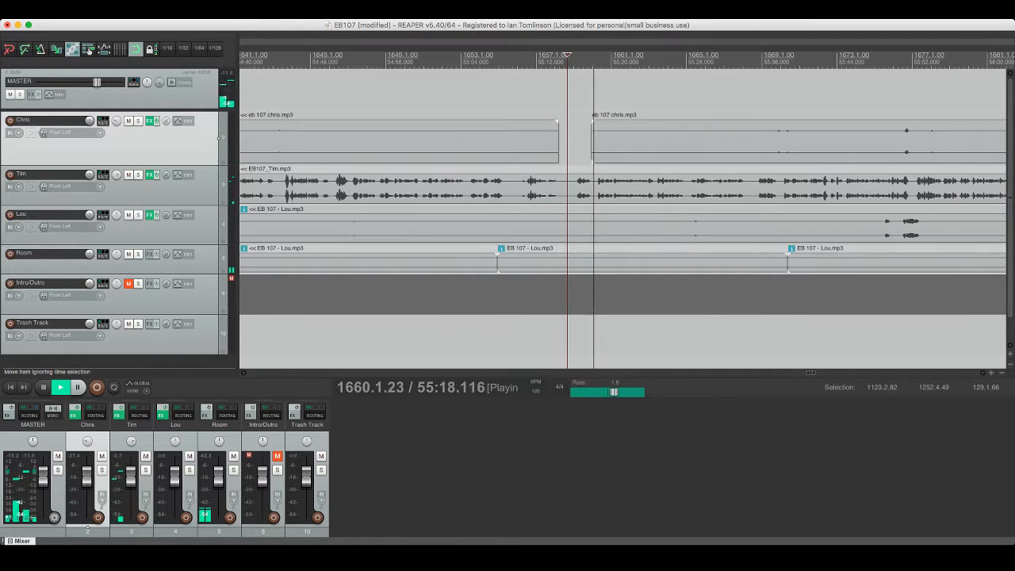
pyautogui.press('super+s')
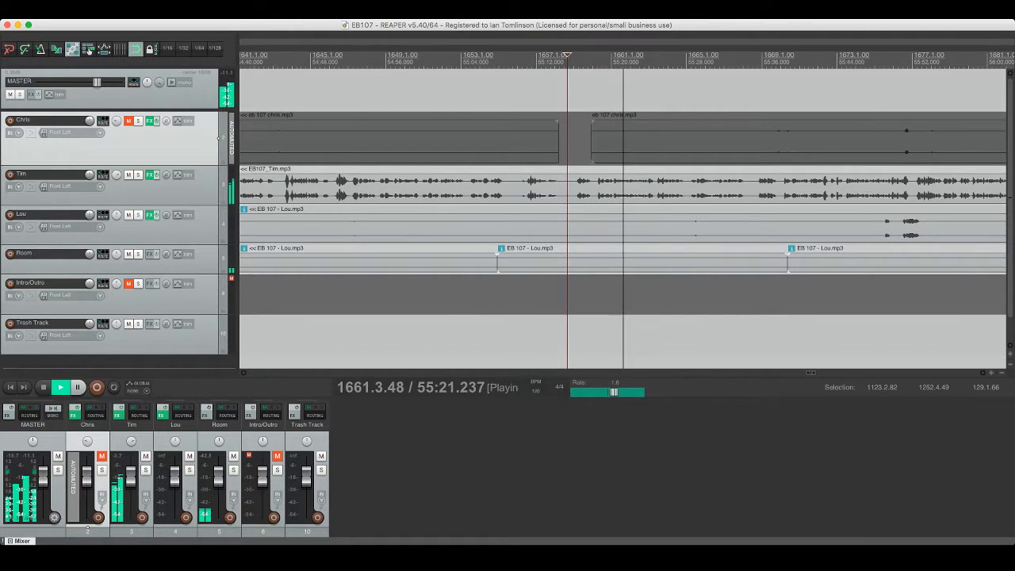
# Step: Unmute the first voice track, resume playback from about 55:22 and save the project
pyautogui.press('F6')
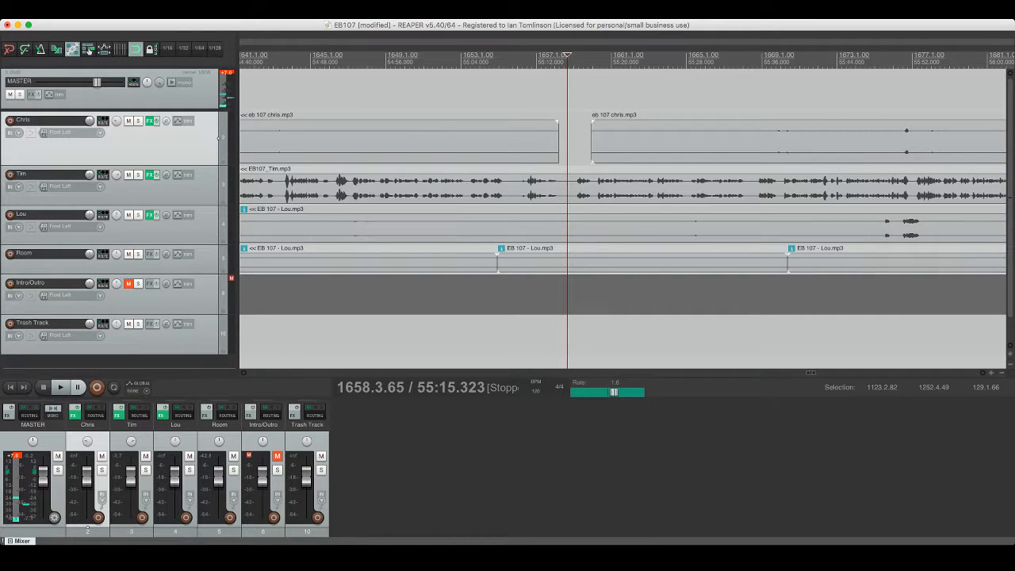
pyautogui.click(633, 143)
pyautogui.press('space')
pyautogui.press('super+s')
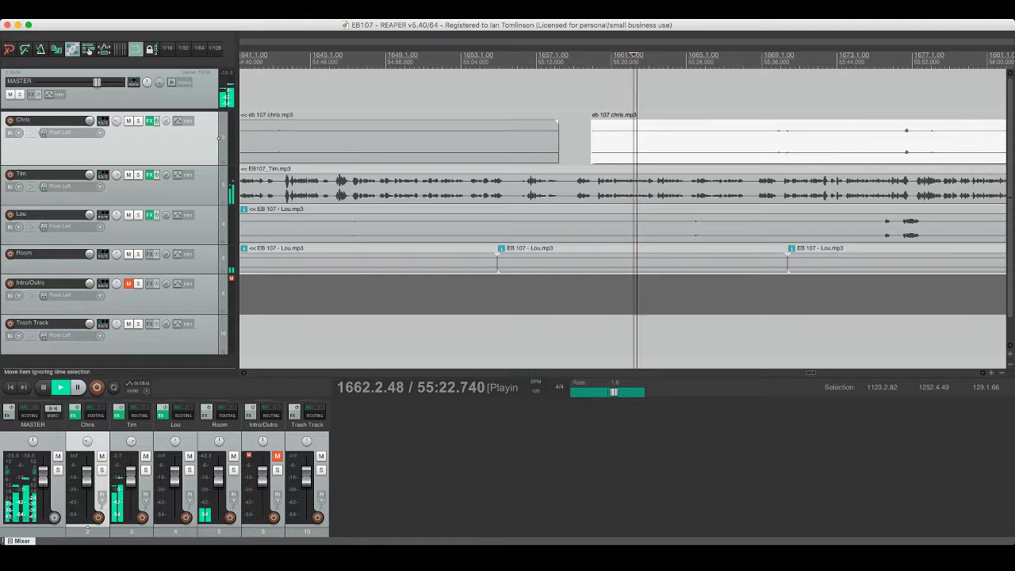
# Step: Cut the stretch from about 55:28 to 55:48 out of the third voice track
pyautogui.hscroll(3, 633, 142)
pyautogui.click(562, 225)
pyautogui.press('s')
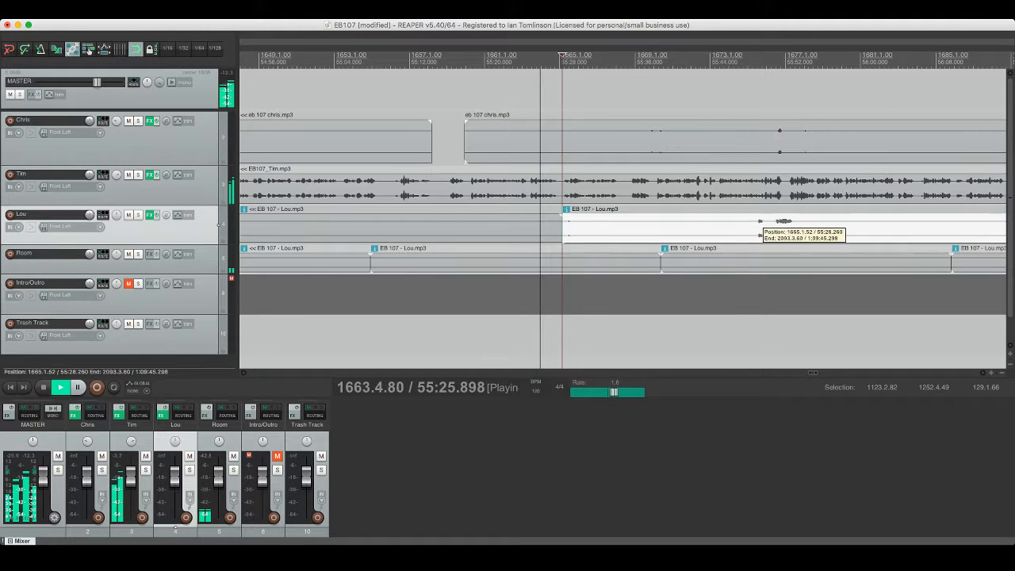
pyautogui.click(748, 226)
pyautogui.press('s')
pyautogui.click(695, 226)
pyautogui.press('Delete')
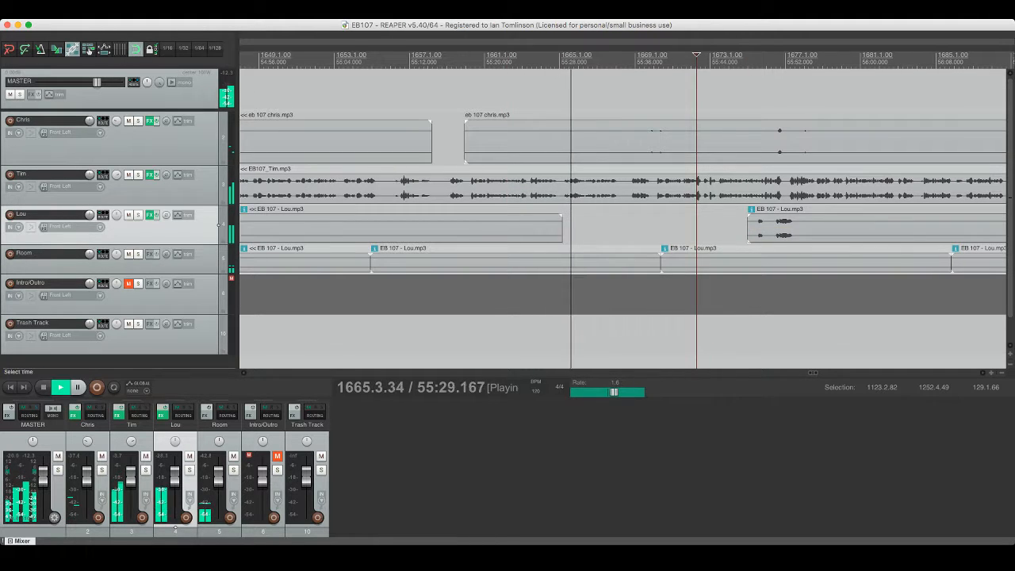
# Step: Trim the start of the first voice track's following piece to about 55:50.3 and play from about 55:48
pyautogui.click(650, 143)
pyautogui.moveTo(465, 142); pyautogui.dragTo(769, 143)
pyautogui.hscroll(5, 651, 55)
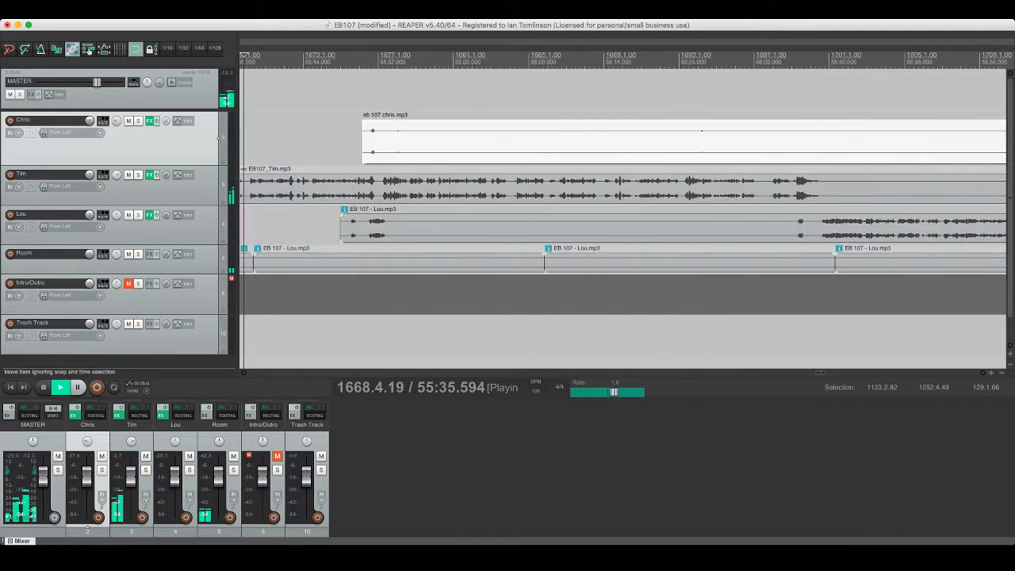
pyautogui.click(345, 225)
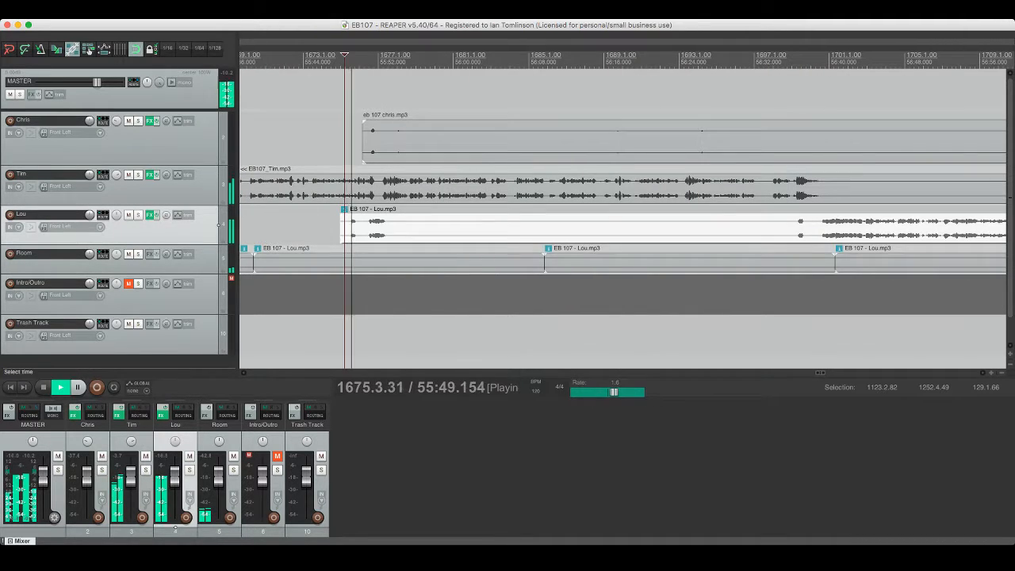
# Step: Cut the stretch from about 55:52 to 55:57 out of the first voice track and save the project
pyautogui.click(369, 141)
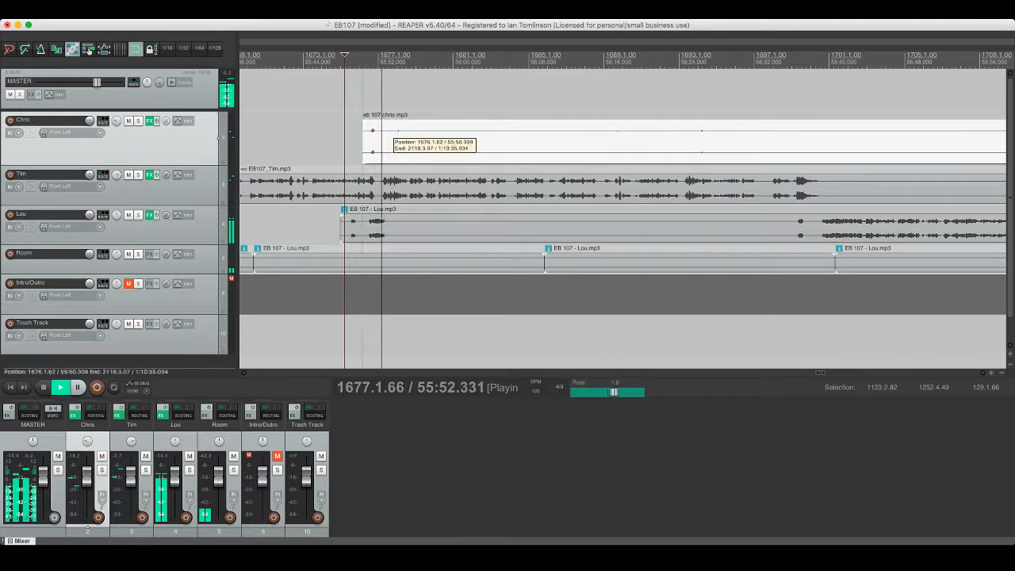
pyautogui.press('s')
pyautogui.press('Delete')
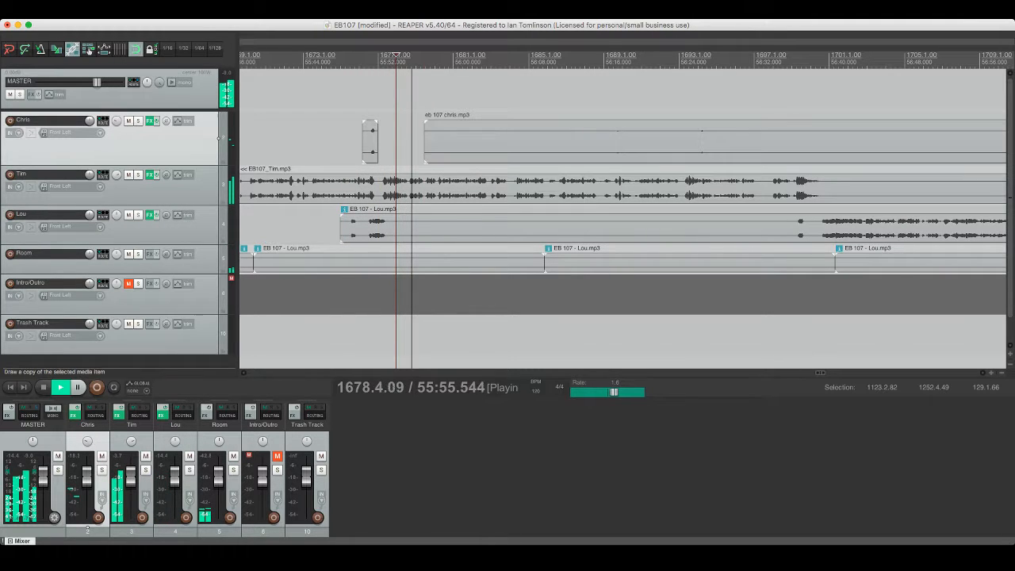
pyautogui.hotkey('ctrl', 's')
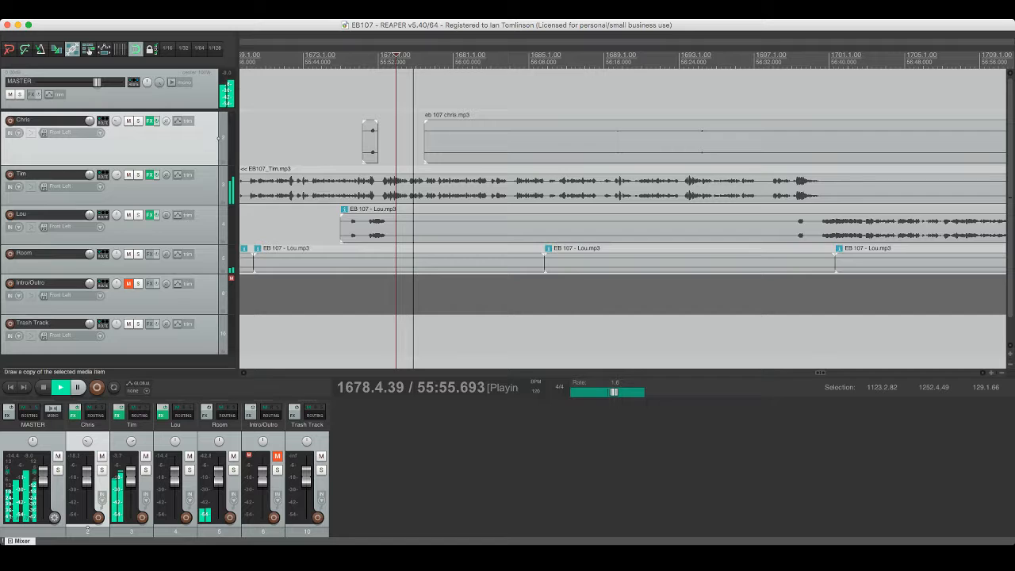
# Step: Cut the stretch from about 56:15 to 56:30 out of the first voice track, play from about 56:34 and save
pyautogui.hscroll(5, 623, 210)
pyautogui.press('s')
pyautogui.press('Delete')
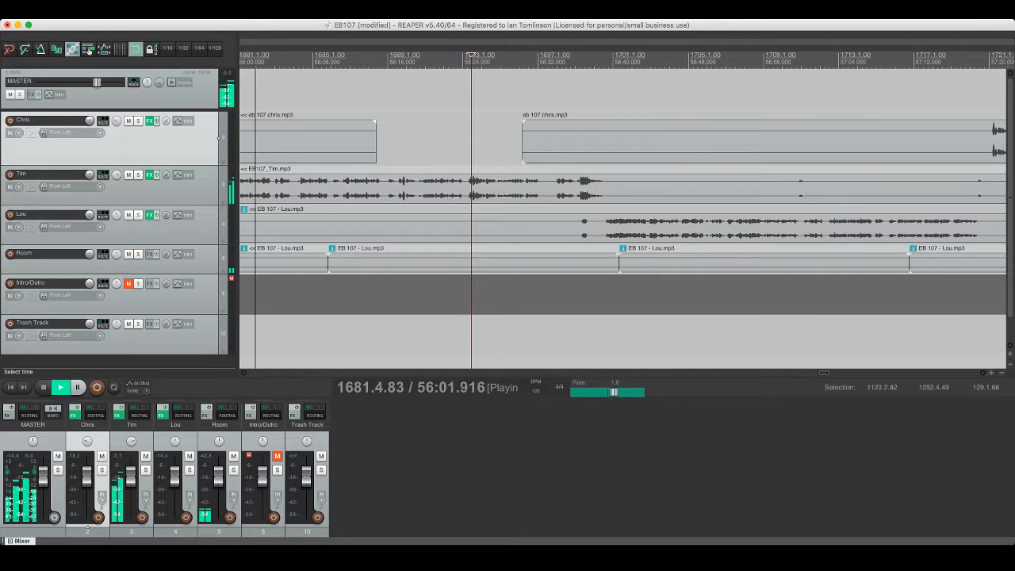
pyautogui.click(561, 189)
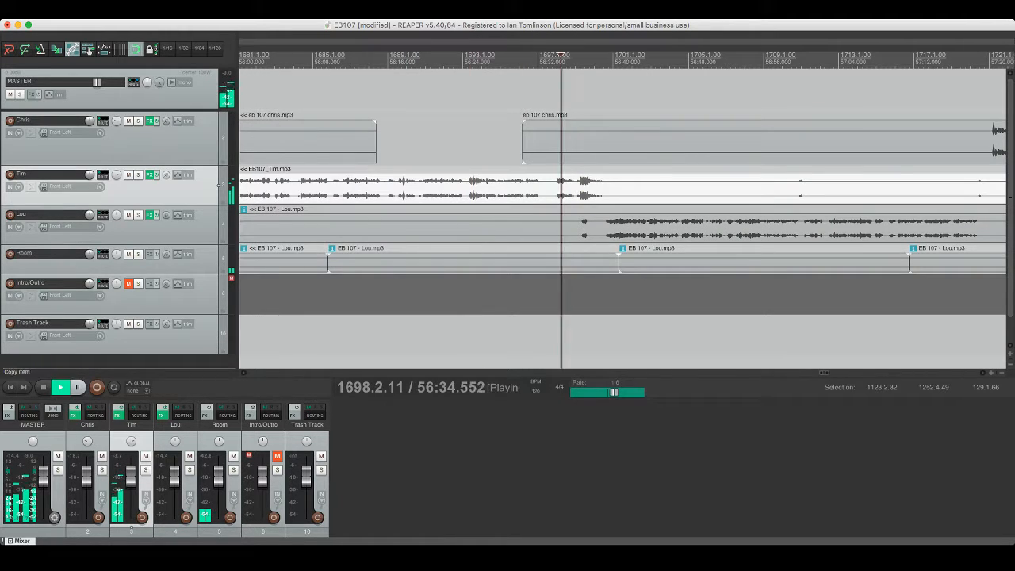
pyautogui.press('super+s')
# Step: Listen to the second voice track at about 56:40, 56:59 and 57:16 to check its small noises
pyautogui.hscroll(5, 623, 210)
pyautogui.click(424, 190)
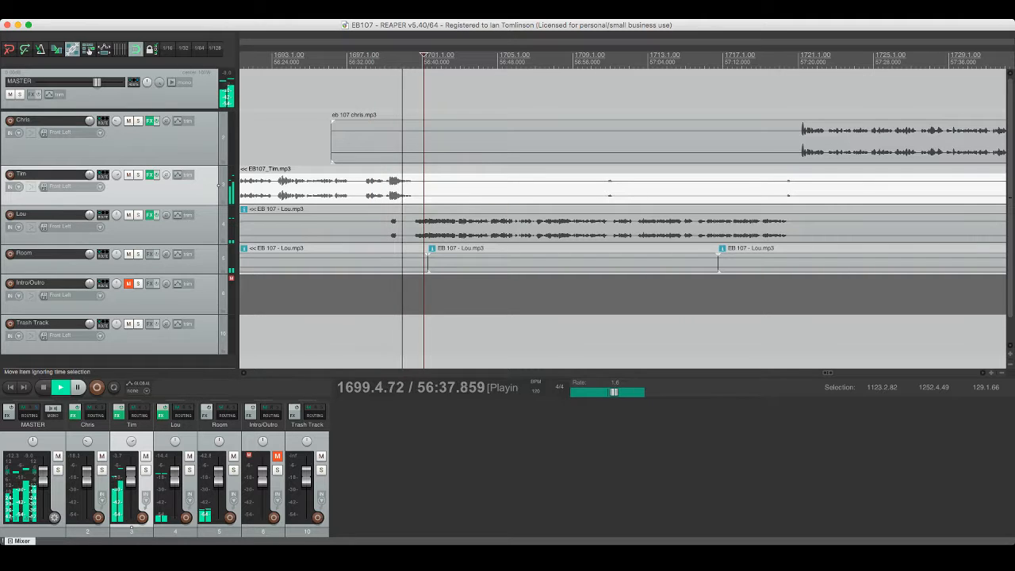
pyautogui.click(601, 189)
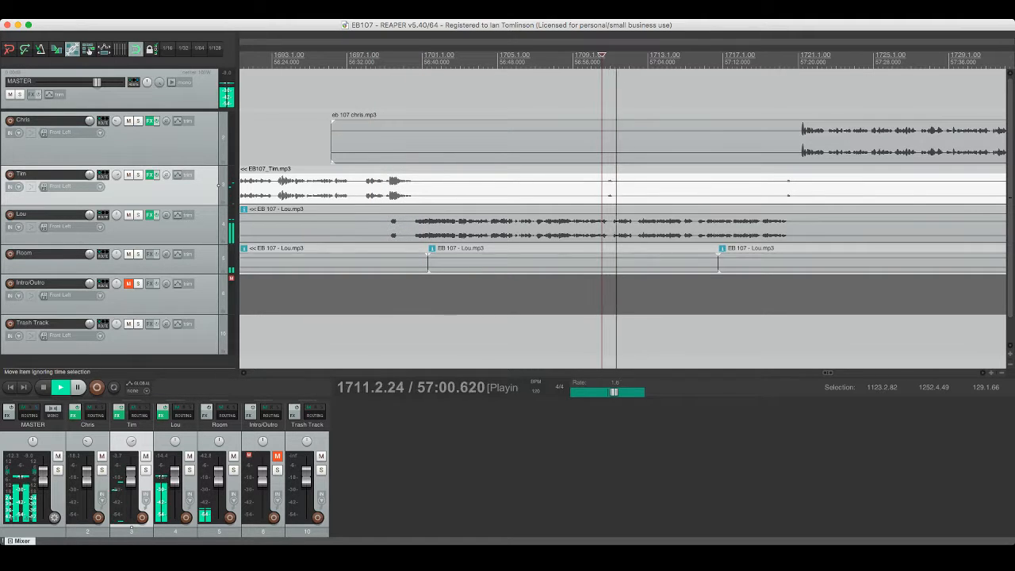
pyautogui.click(763, 189)
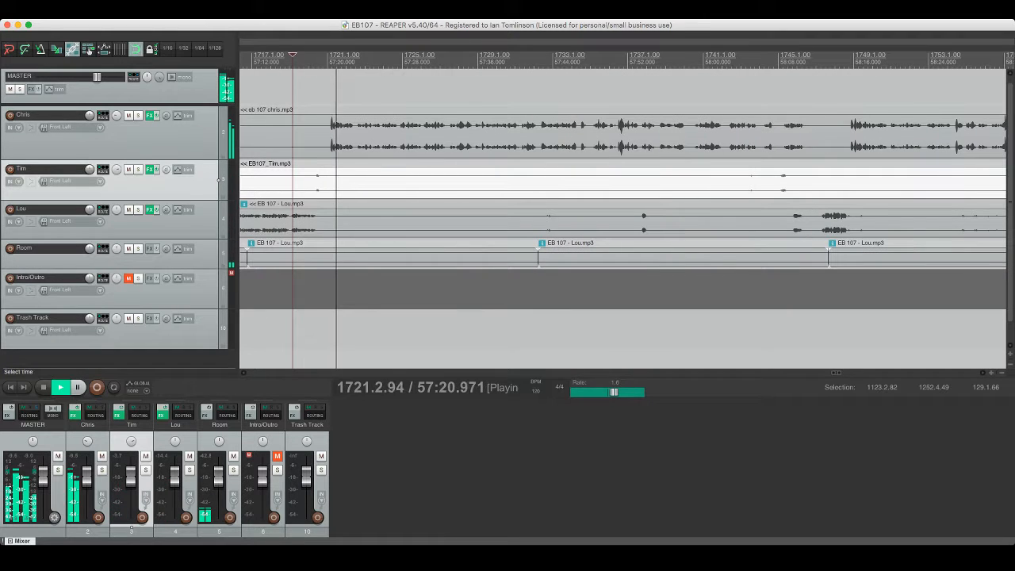
# Step: Cut the noise from about 57:42 to 57:47 out of the third voice track and save the project
pyautogui.click(534, 218)
pyautogui.press('s')
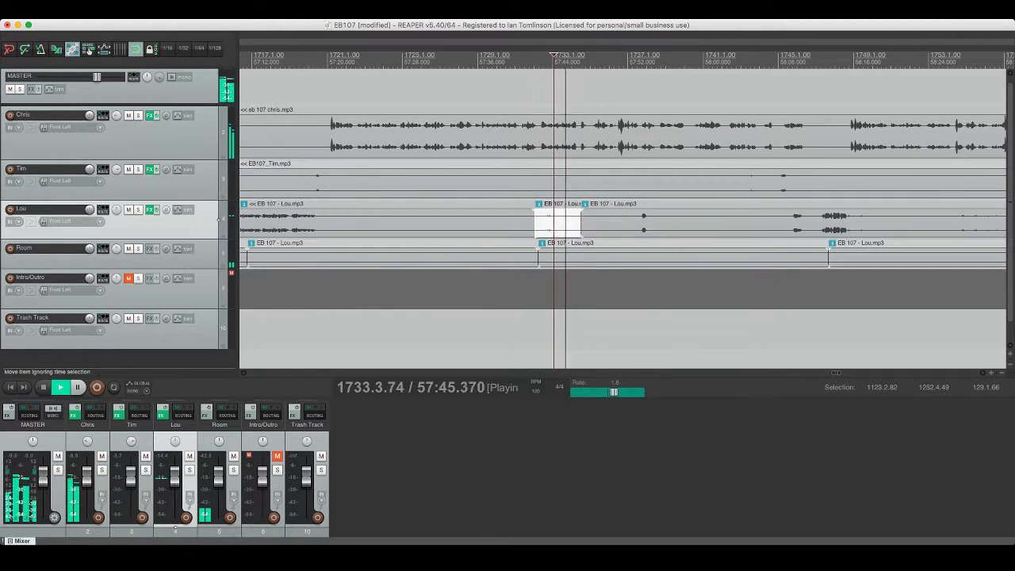
pyautogui.press('super+s')
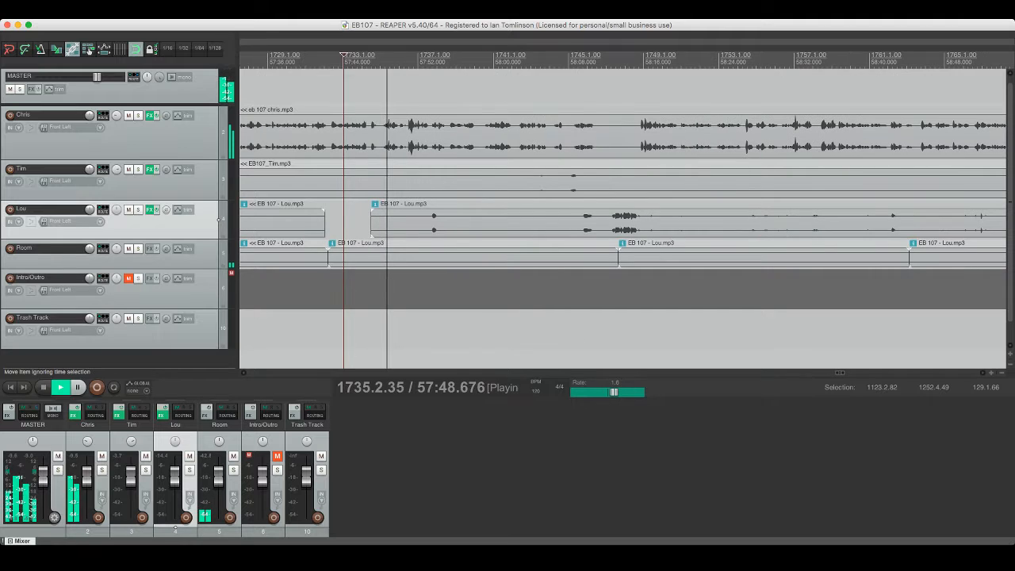
# Step: Cut the stretch from about 58:03 to 58:08 out of the second voice track, stop playback and select the following piece
pyautogui.click(219, 179)
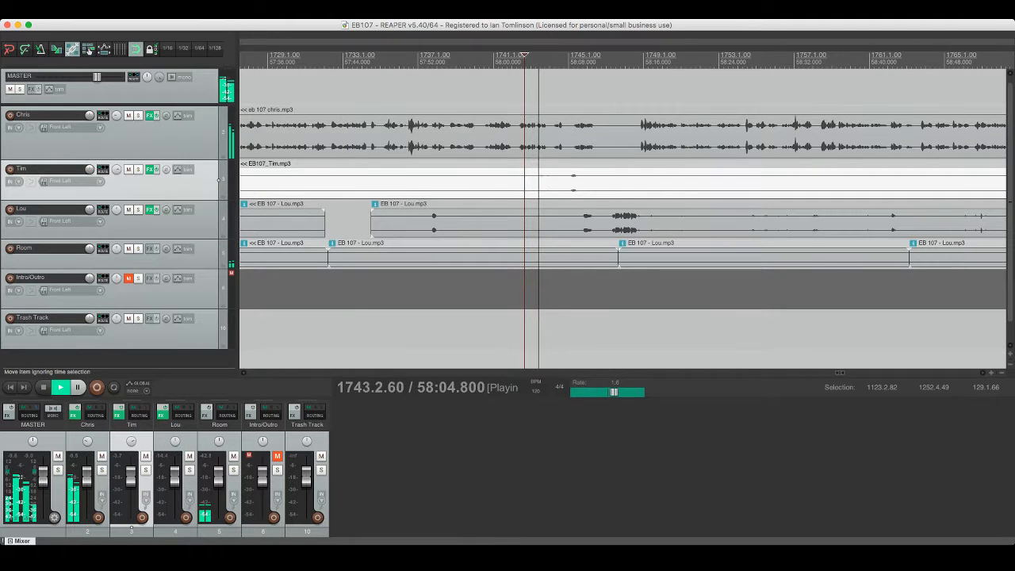
pyautogui.press('s')
pyautogui.moveTo(521, 179); pyautogui.dragTo(567, 180)
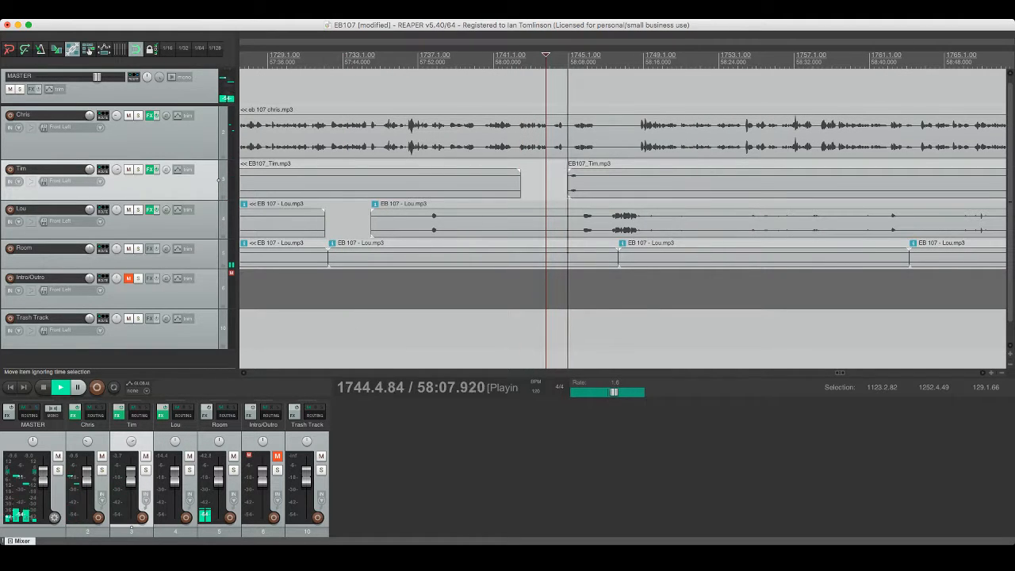
pyautogui.press('space')
pyautogui.click(448, 181)
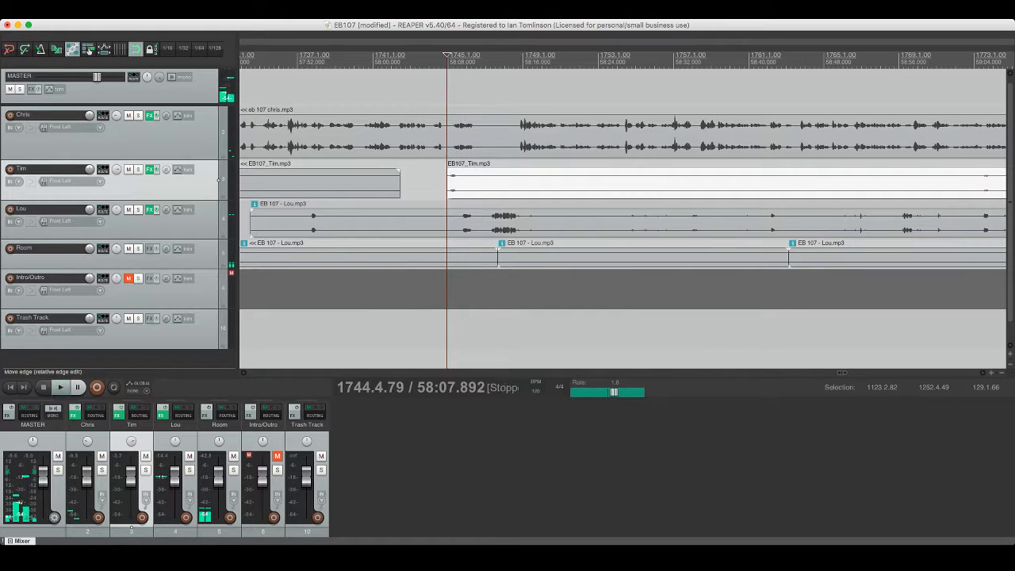
# Step: Save, resume playback, split the third voice track at about 58:15 and listen to it soloed from about 58:27 and 58:34
pyautogui.press('space')
pyautogui.press('super+s')
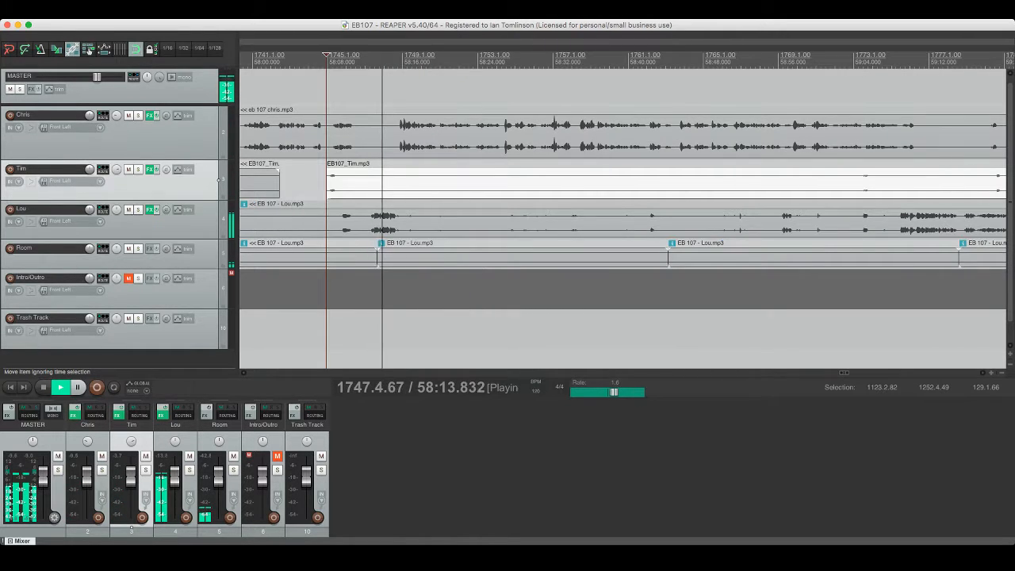
pyautogui.click(396, 218)
pyautogui.press('s')
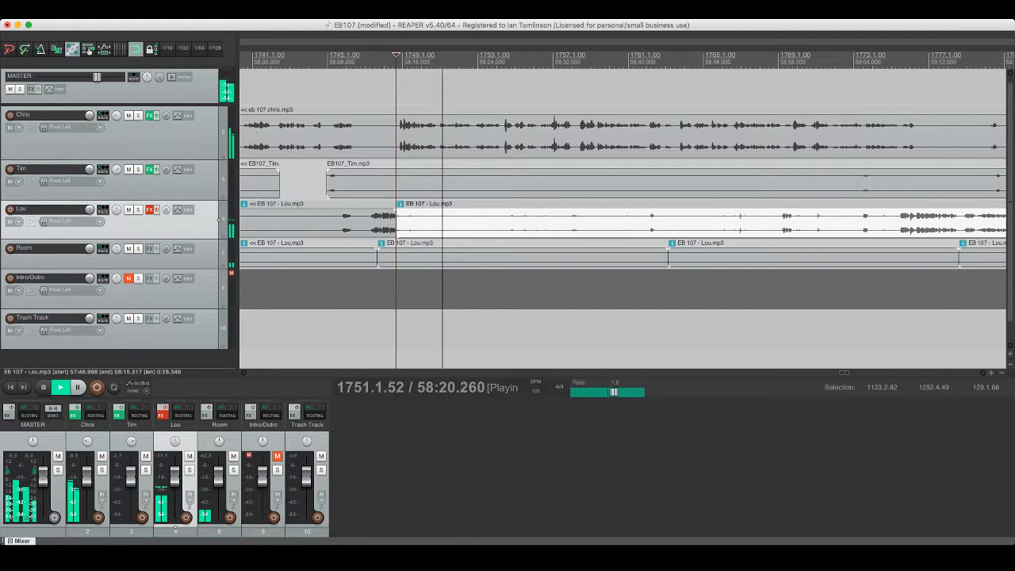
pyautogui.press('F6')
pyautogui.click(507, 222)
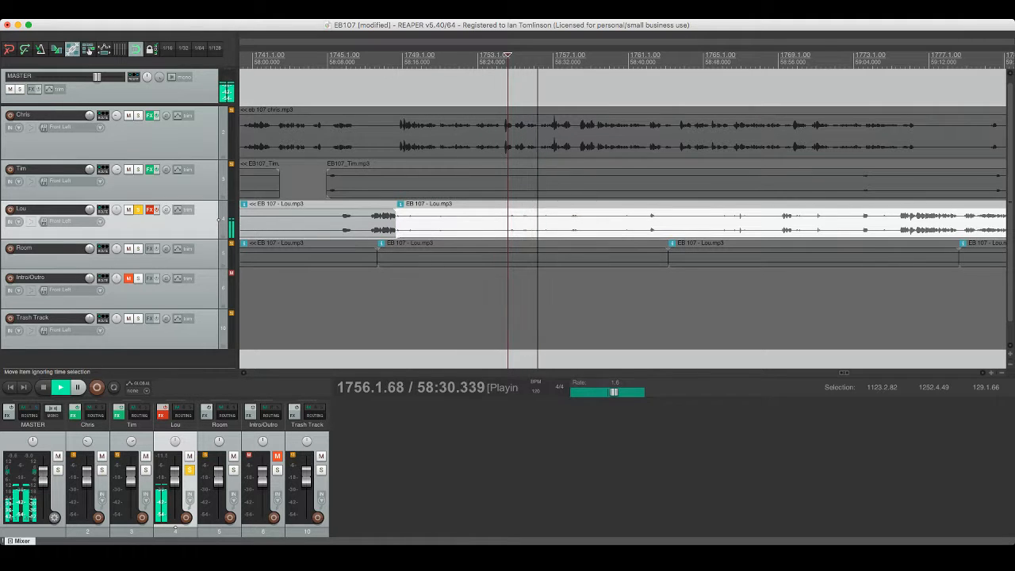
pyautogui.click(569, 222)
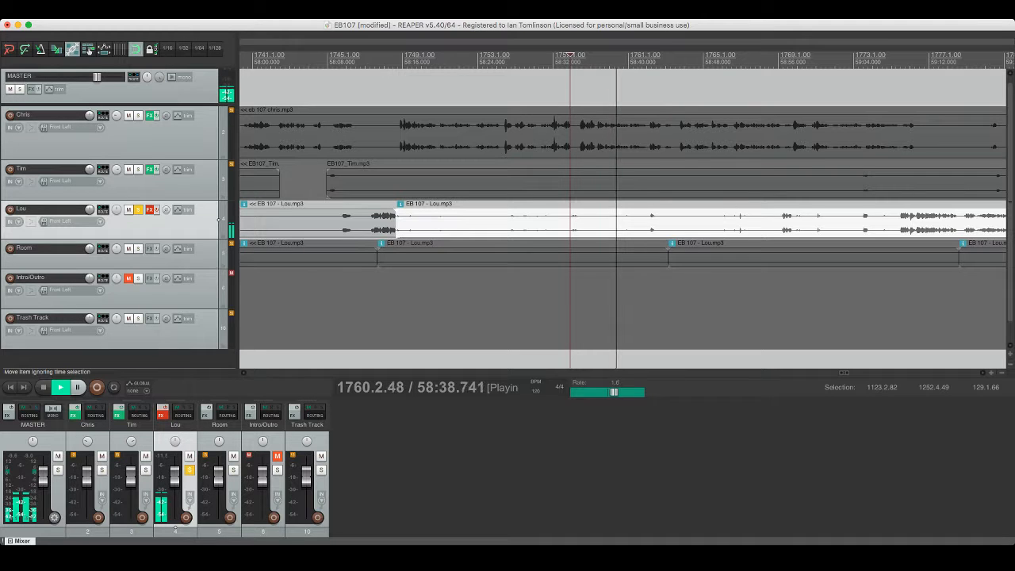
# Step: Split the third voice track at about 58:42 and delete the piece between about 58:15 and 58:42
pyautogui.click(649, 222)
pyautogui.press('s')
pyautogui.click(598, 222)
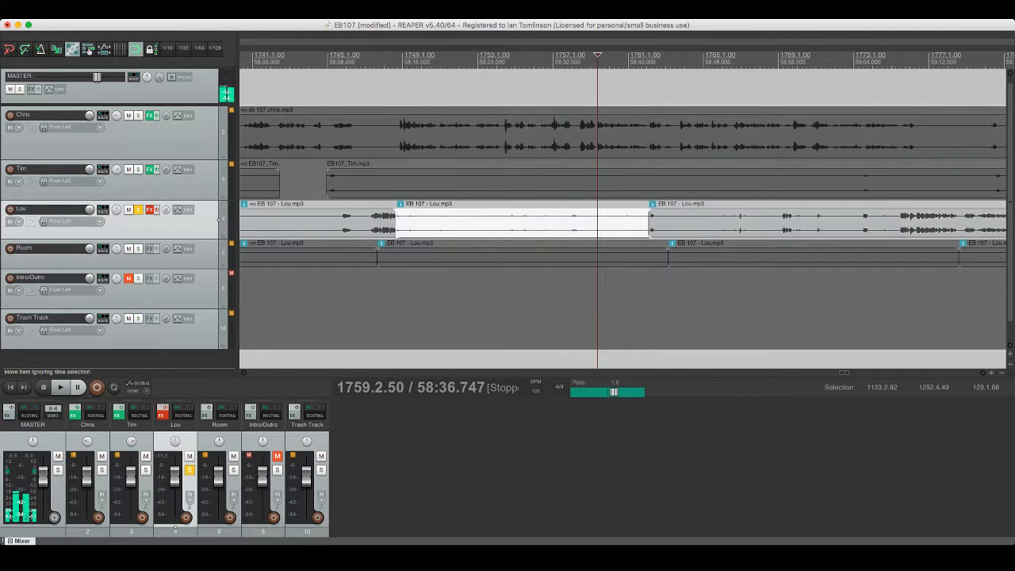
pyautogui.press('Delete')
pyautogui.press('s')
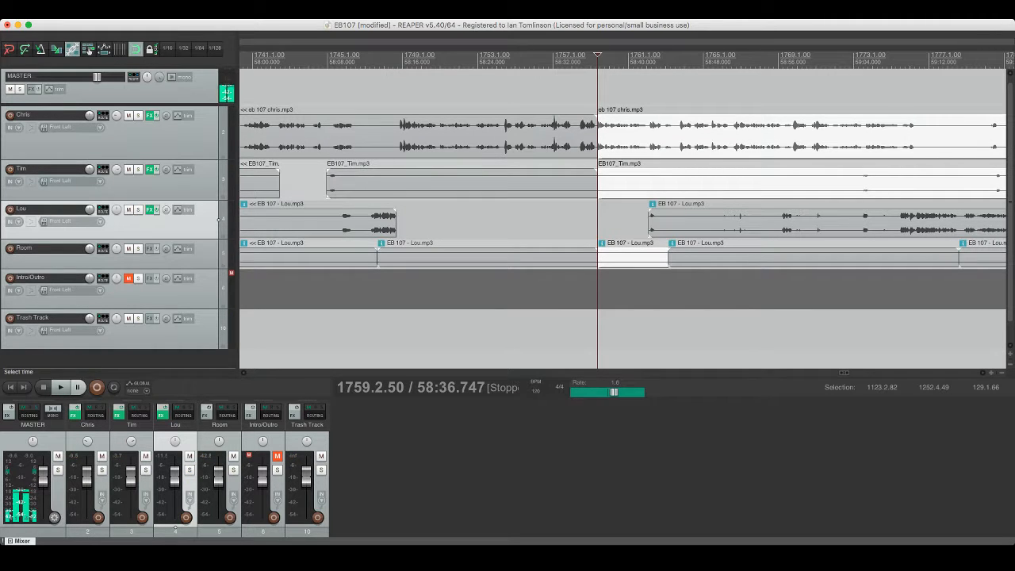
pyautogui.press('super+z')
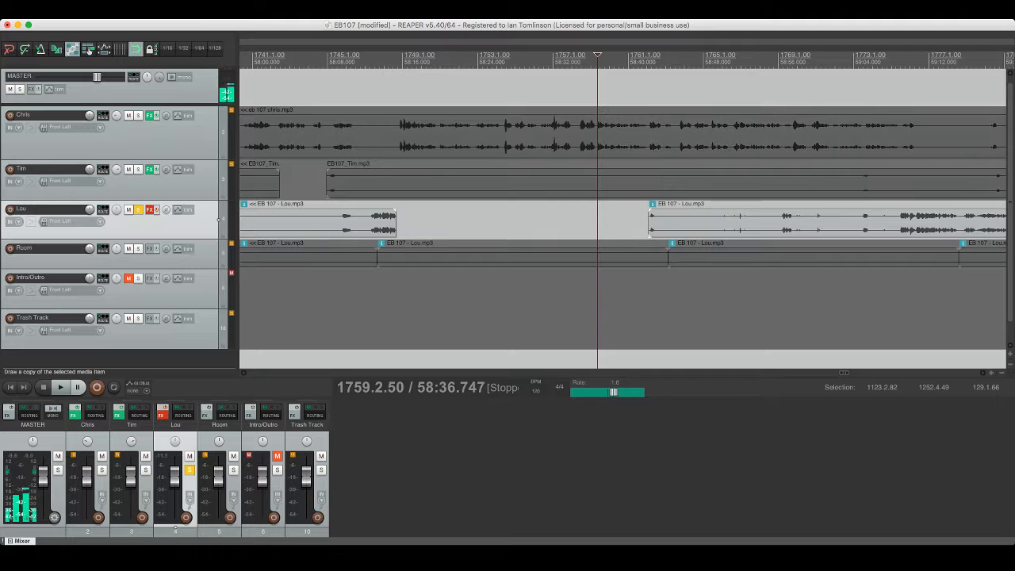
pyautogui.press('super+z')
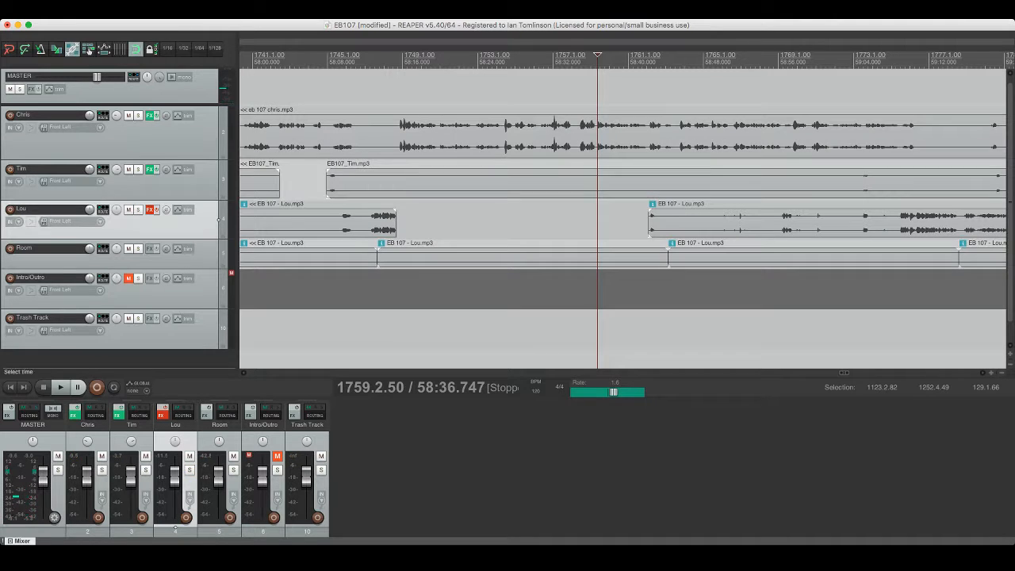
# Step: Play all tracks from about 58:38 and cut the stretch from about 58:43 to 58:56 out of the third voice track
pyautogui.click(88, 523)
pyautogui.press('space')
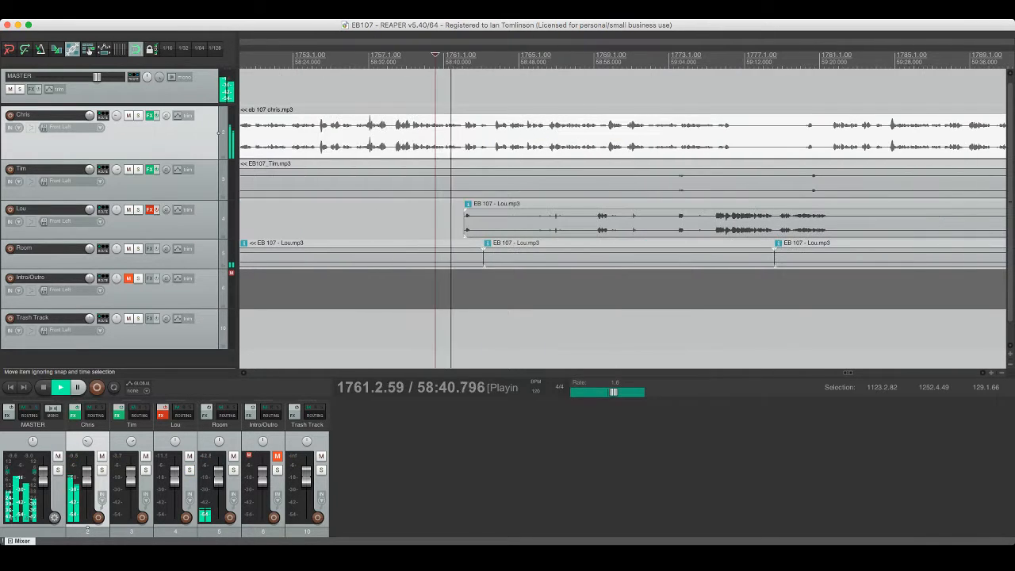
pyautogui.click(476, 222)
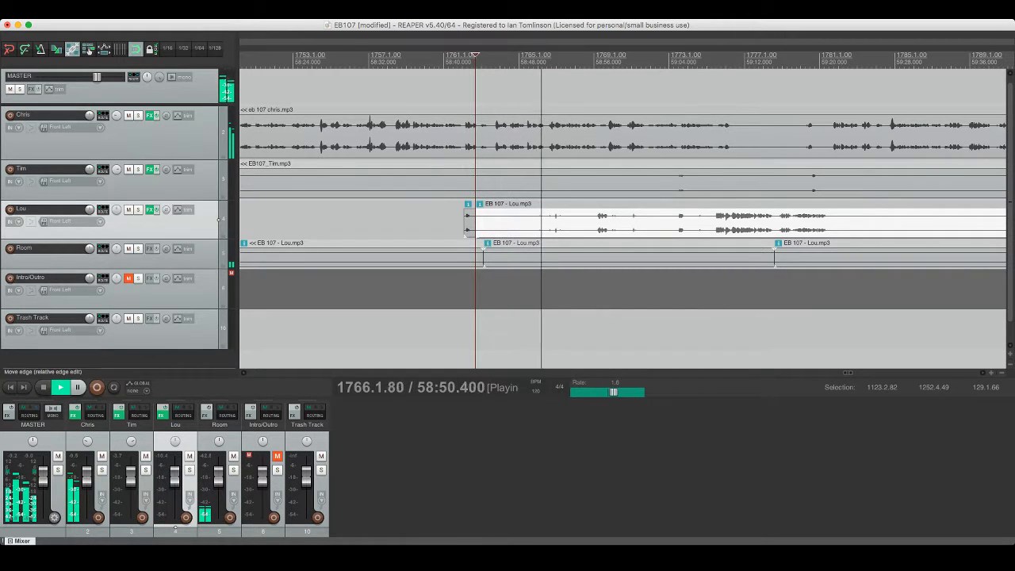
pyautogui.moveTo(467, 225); pyautogui.dragTo(596, 226)
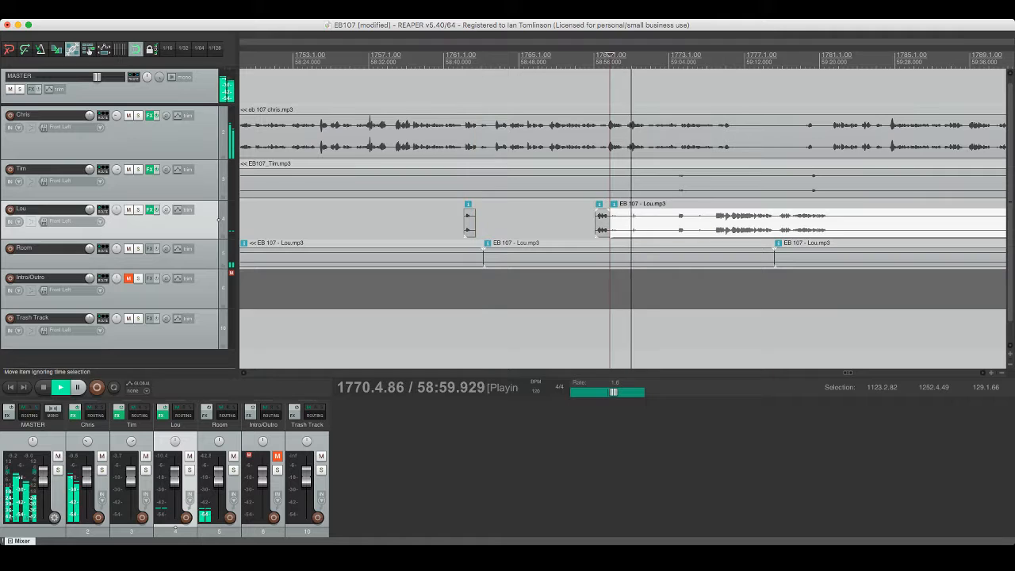
# Step: Cut the stretch from about 58:57 to 59:05 out of the third voice track and save the project
pyautogui.moveTo(697, 222); pyautogui.dragTo(678, 219)
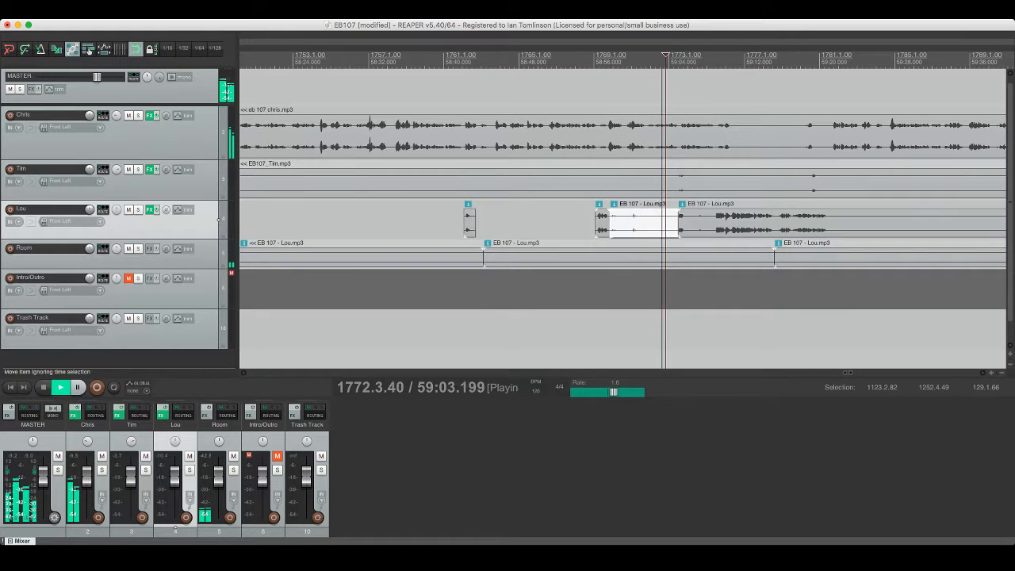
pyautogui.press('Delete')
pyautogui.hotkey('ctrl', 's')
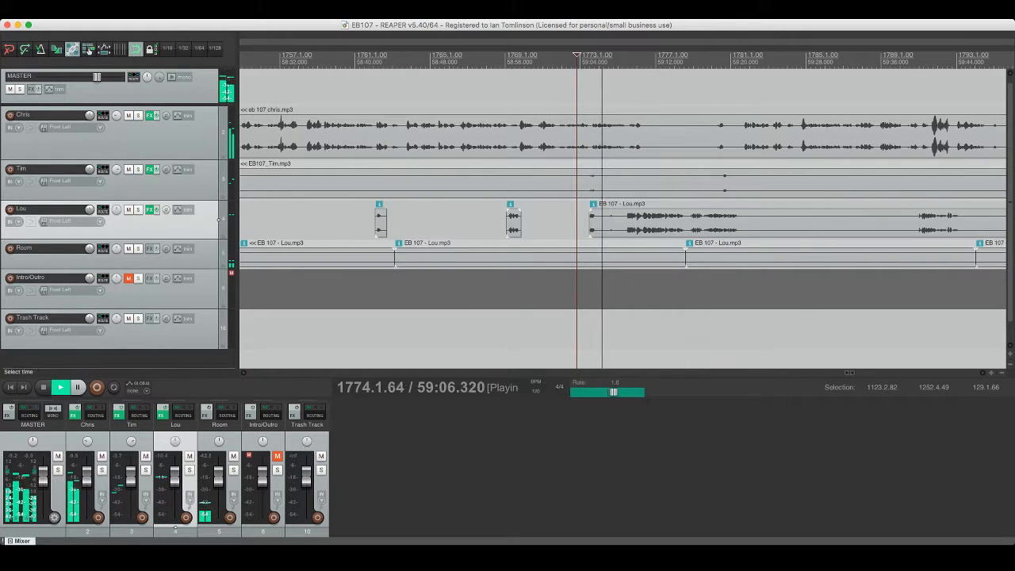
# Step: Cut the short stretch from about 59:06 to 59:08.5 out of the third voice track
pyautogui.press('s')
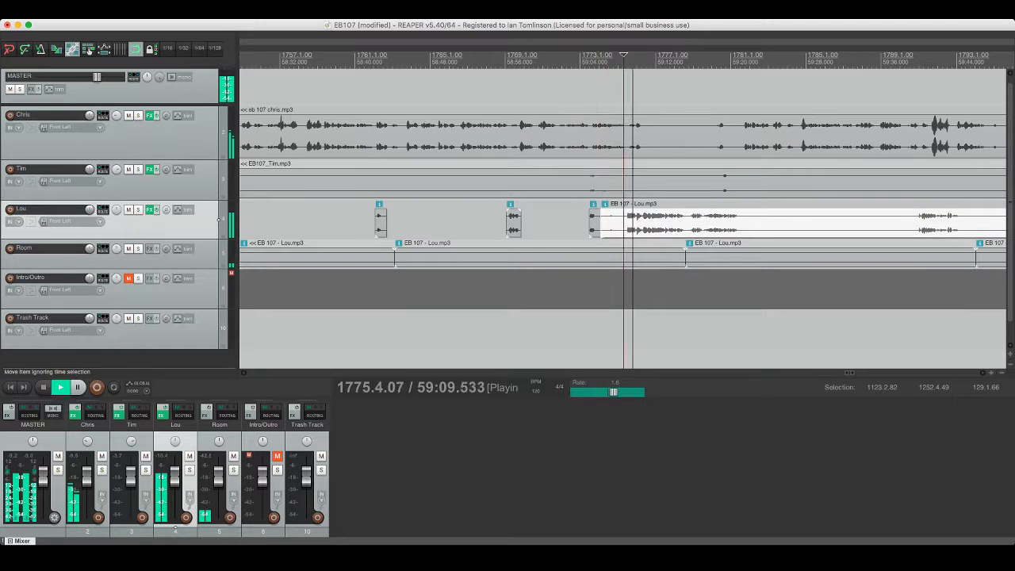
pyautogui.press('s')
pyautogui.press('Delete')
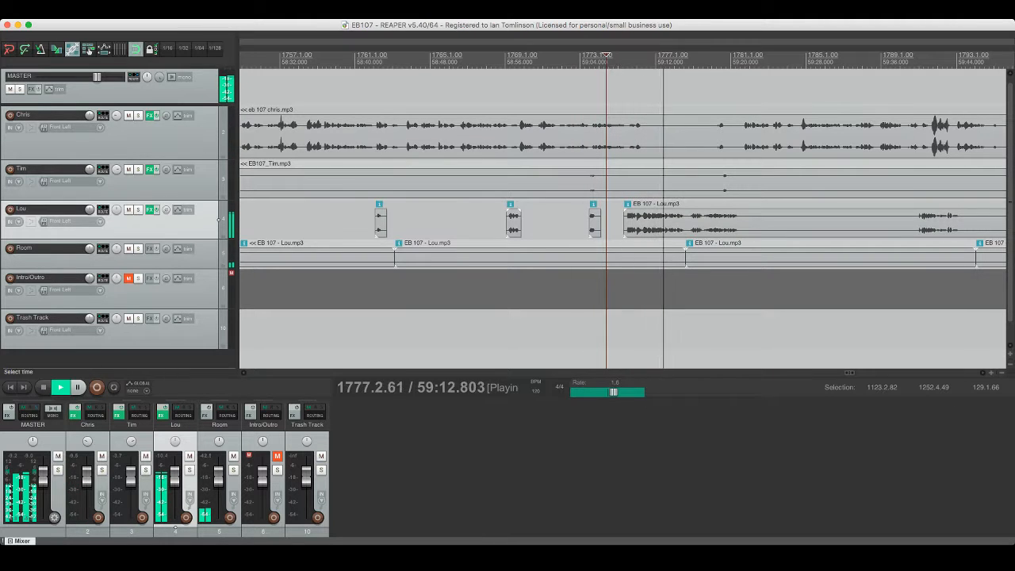
# Step: Save and check the conversation by playing from about 59:18, 59:40, 59:48 and 1:00:01
pyautogui.hscroll(2, 622, 218)
pyautogui.click(581, 136)
pyautogui.press('space')
pyautogui.press('space')
pyautogui.press('super+s')
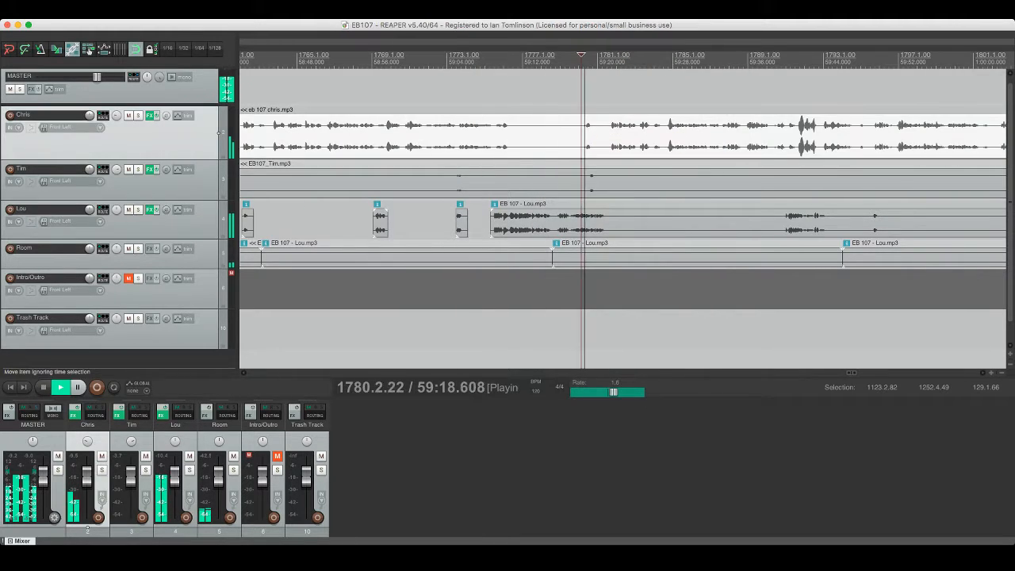
pyautogui.hscroll(3, 581, 137)
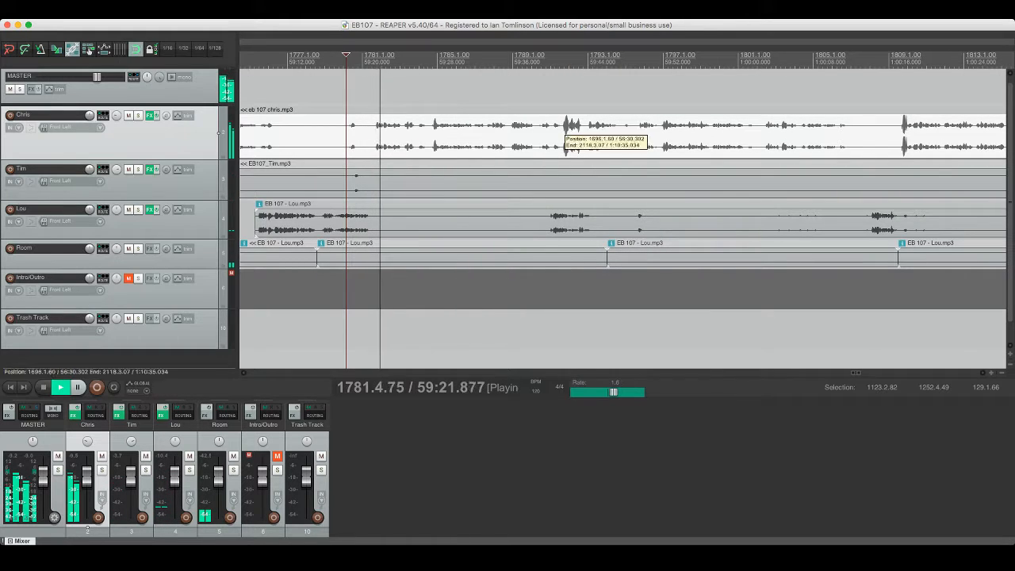
pyautogui.click(548, 131)
pyautogui.press('space')
pyautogui.press('space')
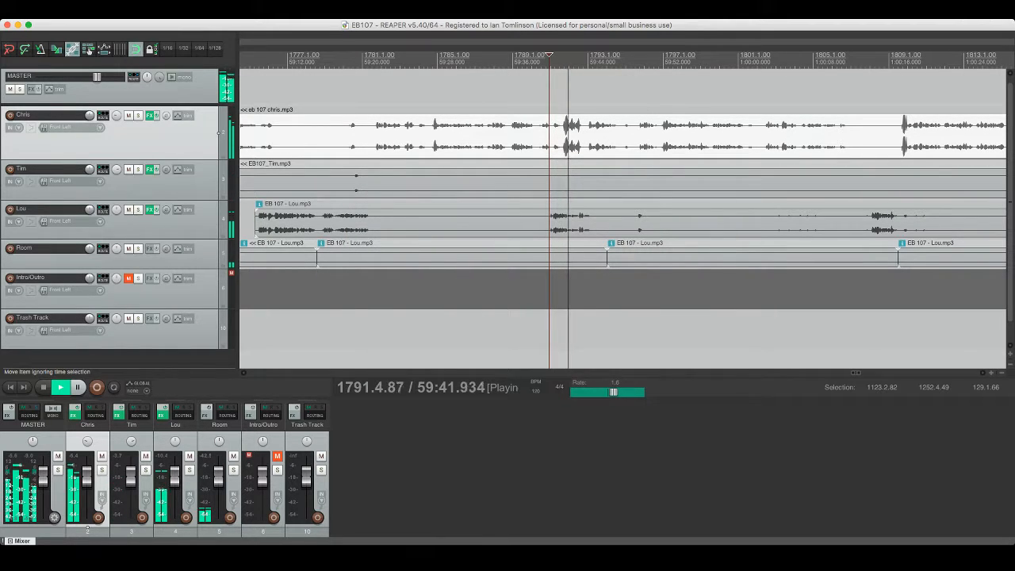
pyautogui.hscroll(2, 622, 218)
pyautogui.click(517, 134)
pyautogui.press('space')
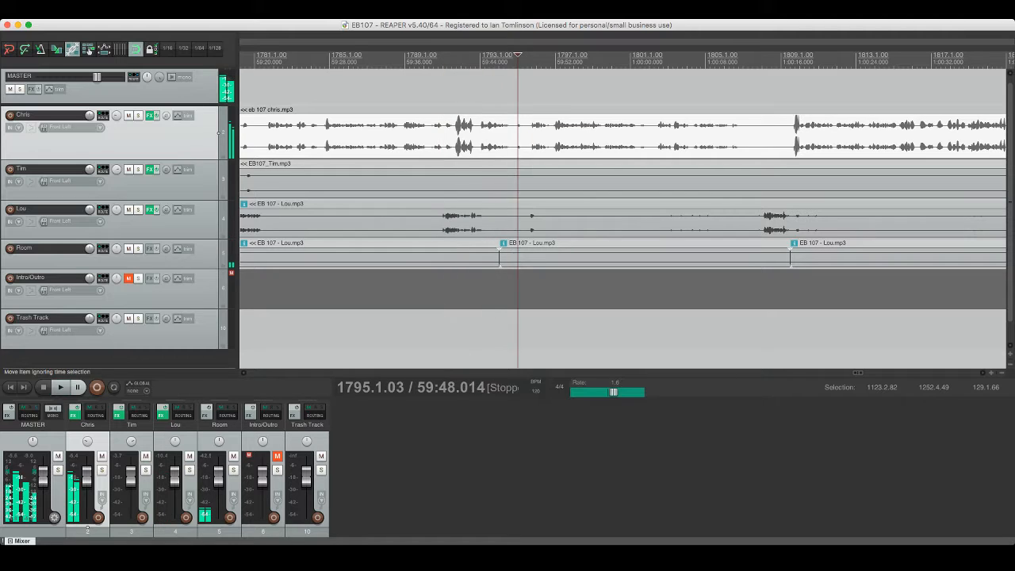
pyautogui.hscroll(2, 535, 133)
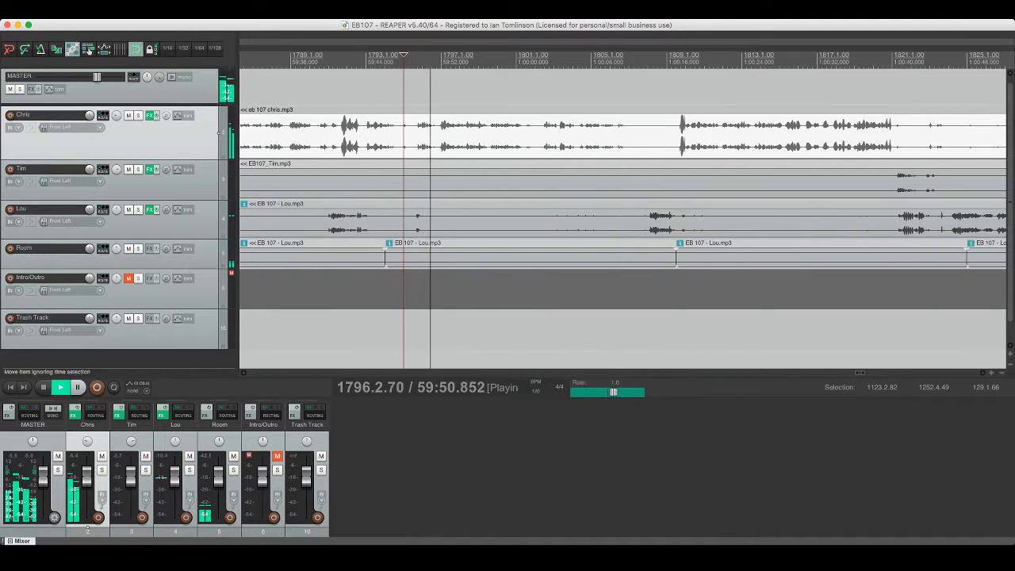
pyautogui.click(532, 134)
# Step: Cut the stretch from about 1:00:03 to 1:00:14 out of the third voice track and save the project
pyautogui.click(548, 218)
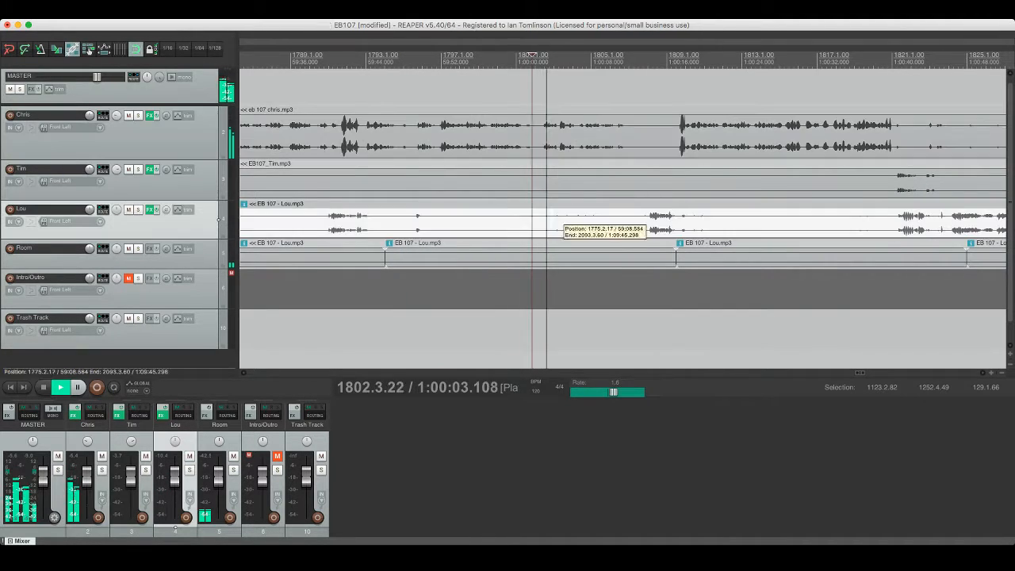
pyautogui.press('s')
pyautogui.click(647, 217)
pyautogui.press('s')
pyautogui.click(593, 219)
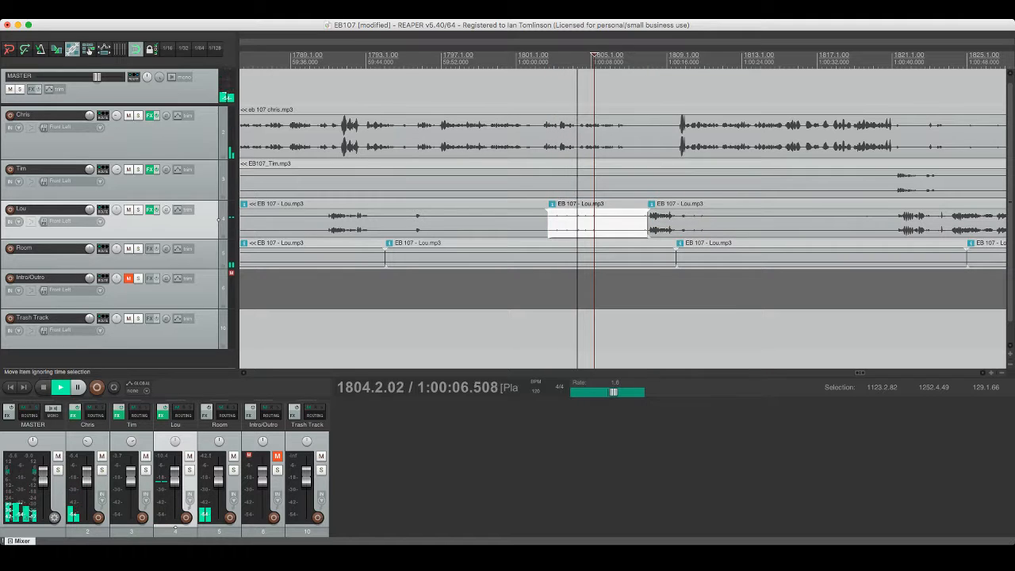
pyautogui.press('Delete')
pyautogui.press('super+s')
# Step: Cut the stretch from about 1:00:18 to 1:00:40 out of the third voice track and save the project
pyautogui.click(682, 218)
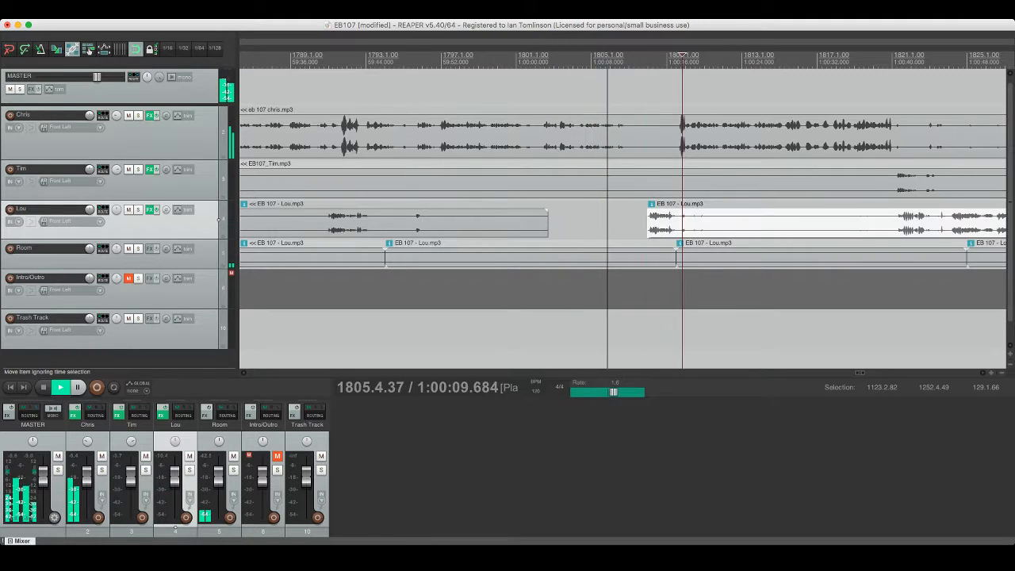
pyautogui.hscroll(5, 622, 218)
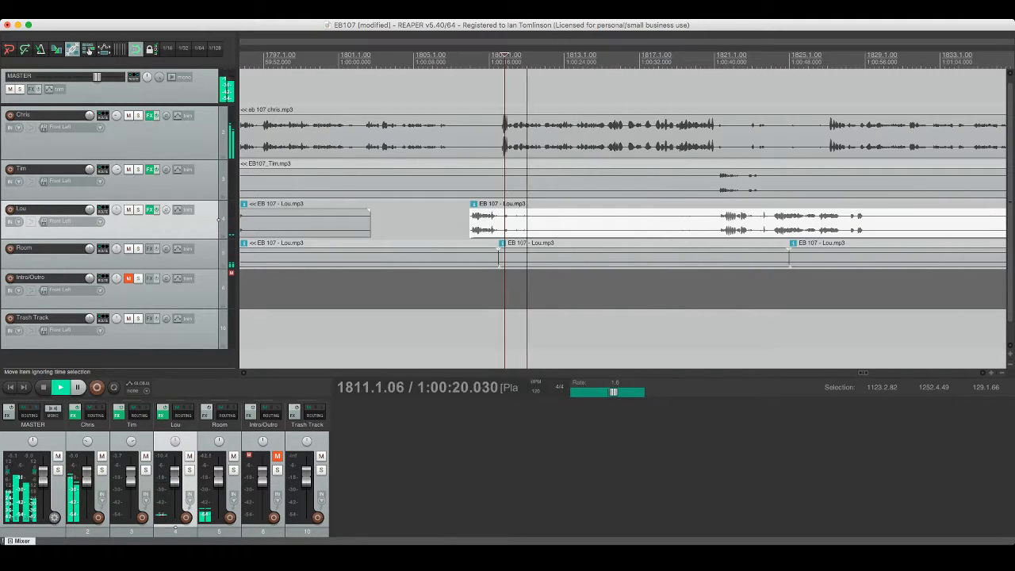
pyautogui.click(509, 219)
pyautogui.press('s')
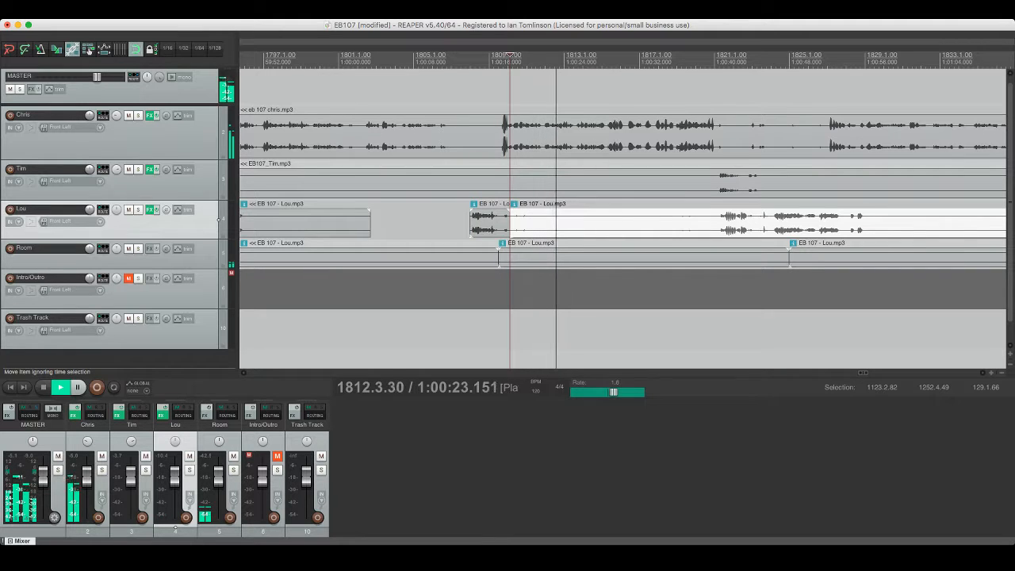
pyautogui.click(718, 219)
pyautogui.press('s')
pyautogui.click(701, 219)
pyautogui.press('Delete')
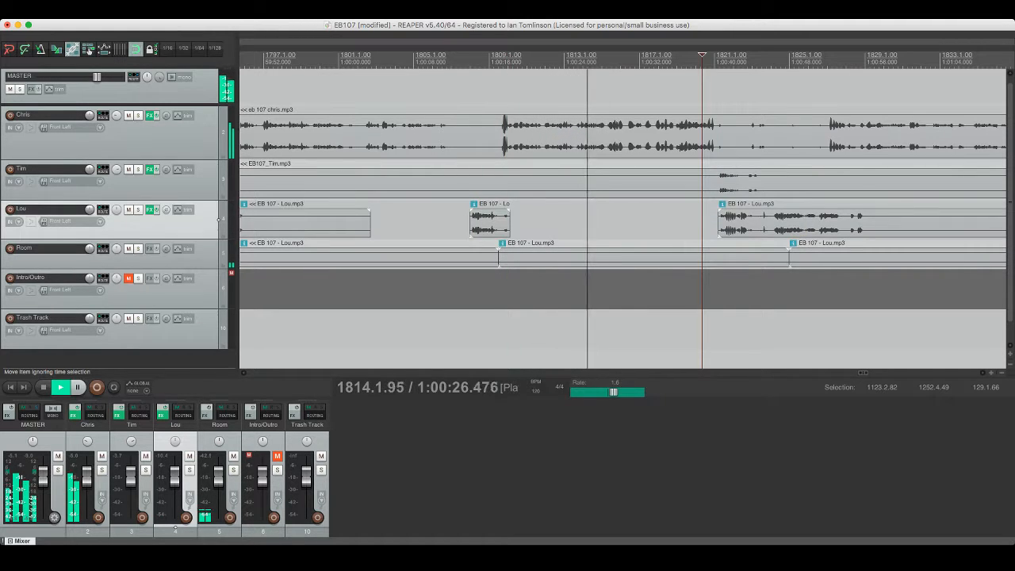
pyautogui.press('super+s')
# Step: Cut the short noise from about 1:00:43.5 to 1:00:44 out of the second voice track, save and play from about 1:00:43
pyautogui.hscroll(3, 623, 218)
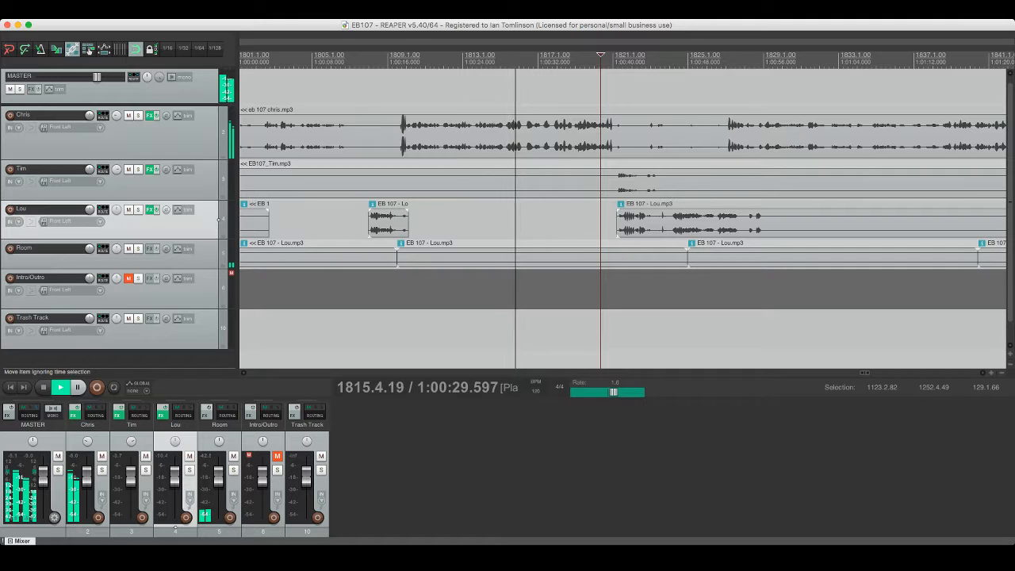
pyautogui.click(219, 132)
pyautogui.hscroll(5, 622, 218)
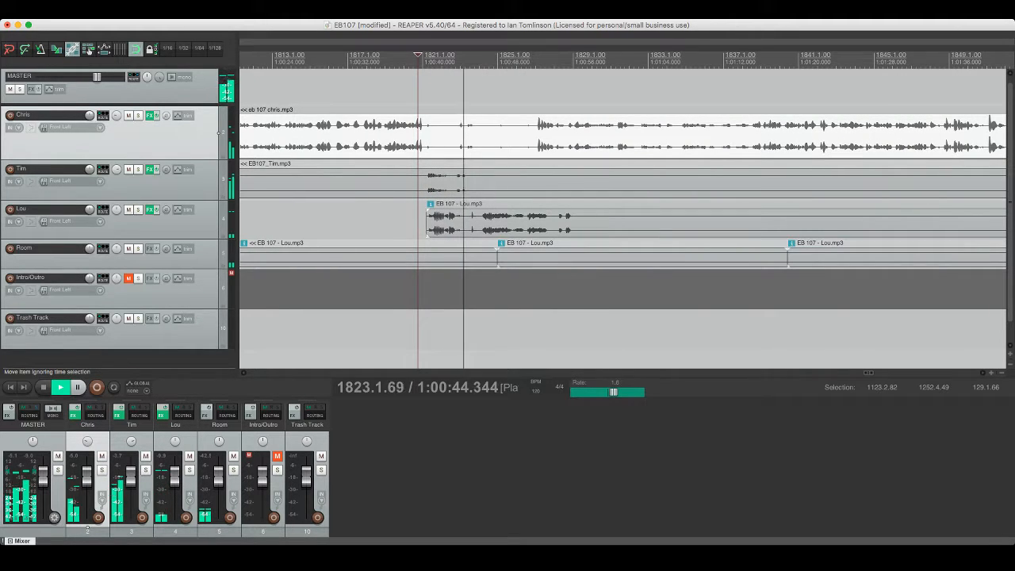
pyautogui.press('space')
pyautogui.click(455, 182)
pyautogui.press('s')
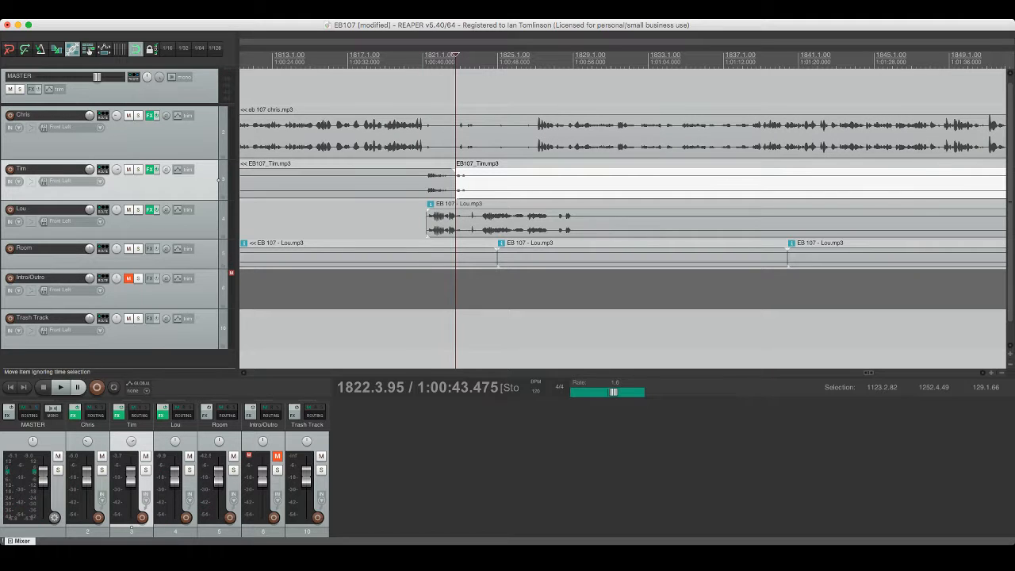
pyautogui.click(461, 183)
pyautogui.press('s')
pyautogui.click(459, 182)
pyautogui.press('super+s')
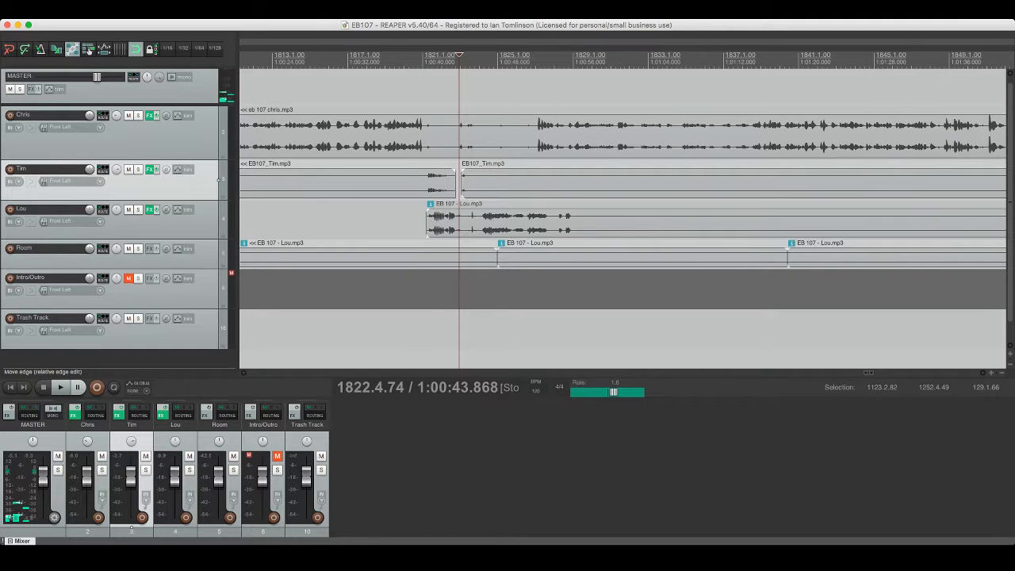
pyautogui.click(450, 182)
pyautogui.press('space')
pyautogui.press('super+s')
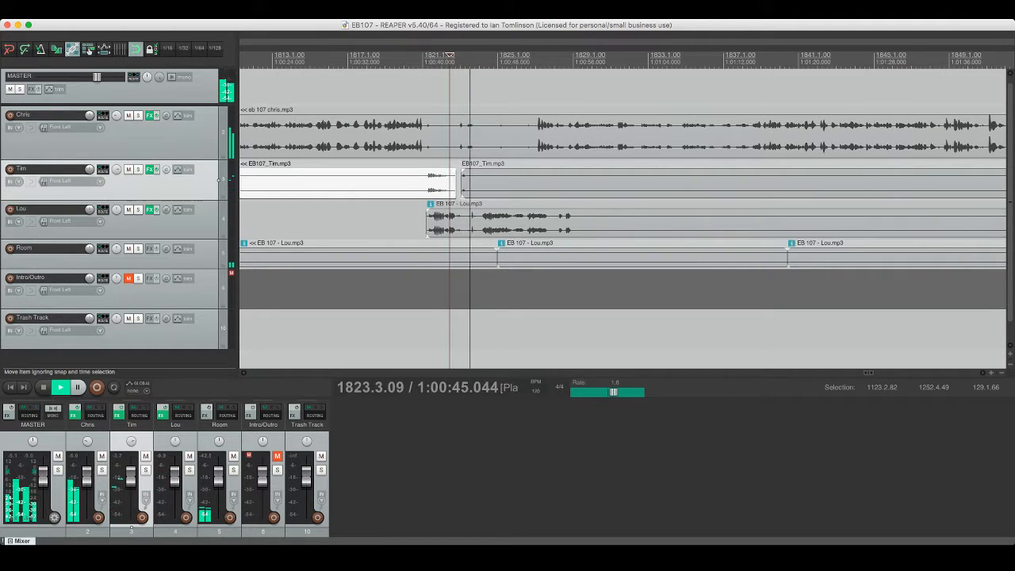
# Step: Cut the noise from about 1:00:44 to 1:00:46 out of the third voice track and save the project
pyautogui.hscroll(1, 622, 218)
pyautogui.click(399, 222)
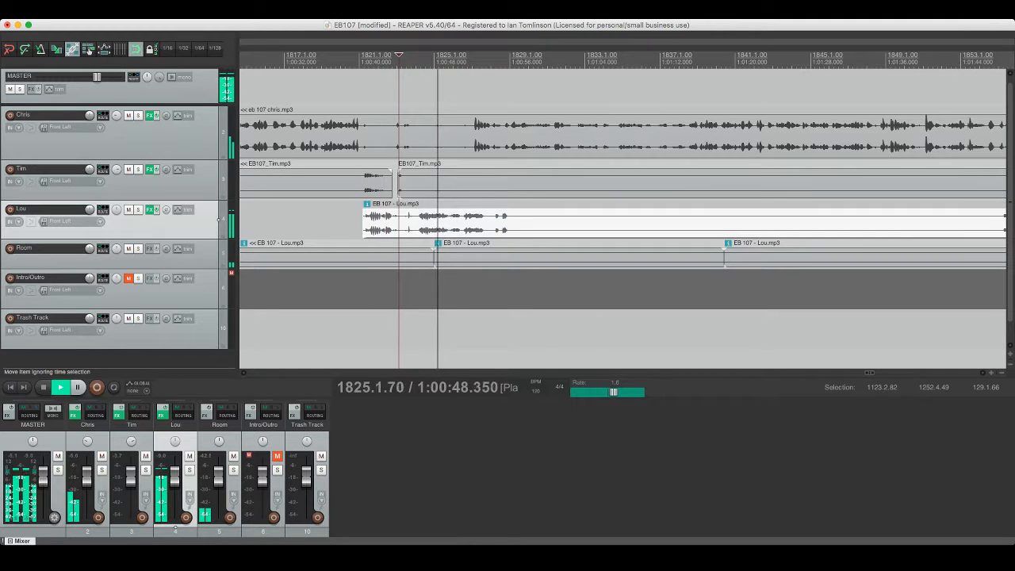
pyautogui.press('s')
pyautogui.click(415, 222)
pyautogui.press('s')
pyautogui.click(410, 221)
pyautogui.press('Delete')
pyautogui.press('super+s')
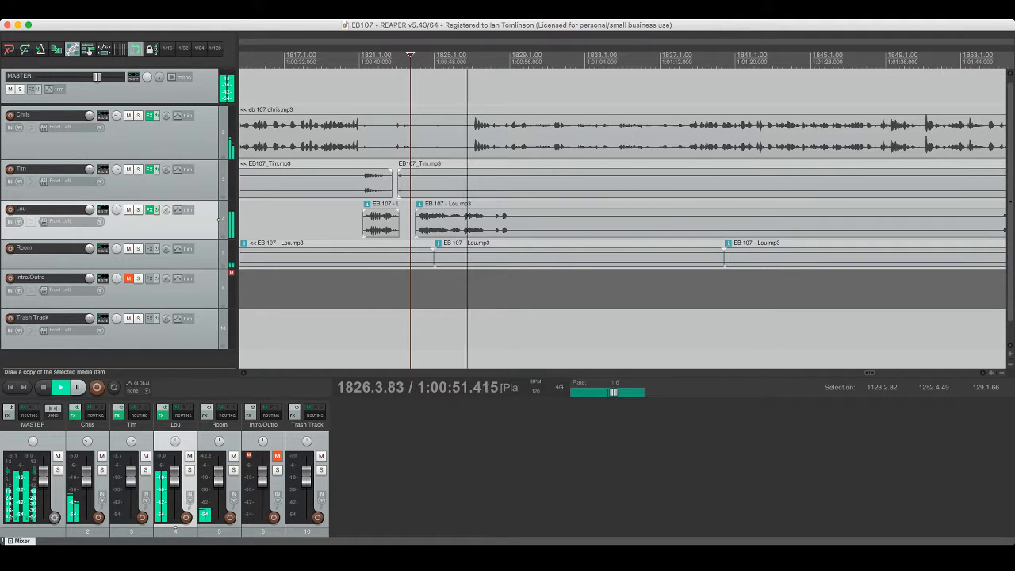
# Step: Cut the stretch from about 1:00:48 to 1:00:52 out of the first voice track and save the project
pyautogui.click(434, 134)
pyautogui.press('s')
pyautogui.click(470, 134)
pyautogui.press('s')
pyautogui.click(458, 135)
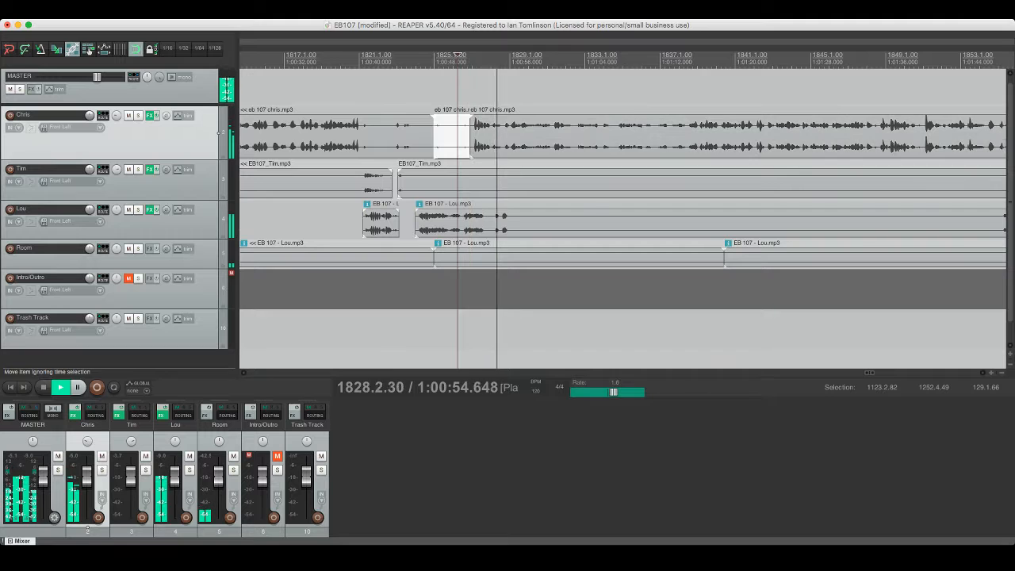
pyautogui.press('Delete')
pyautogui.press('super+s')
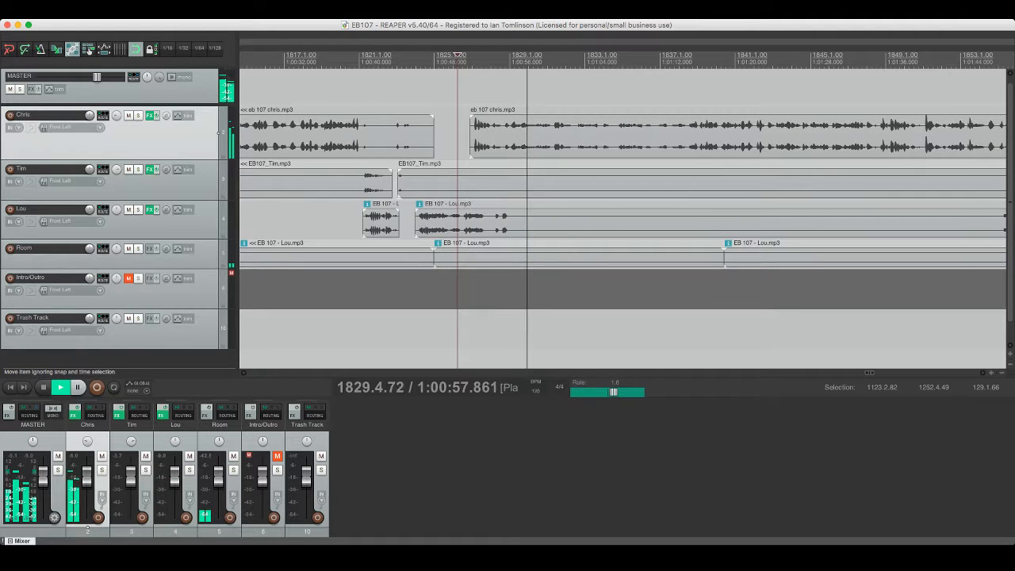
# Step: Play the first voice track from about 1:01:47 and save the project
pyautogui.hscroll(10, 623, 206)
pyautogui.click(529, 134)
pyautogui.press('space')
pyautogui.press('space')
pyautogui.press('super+s')
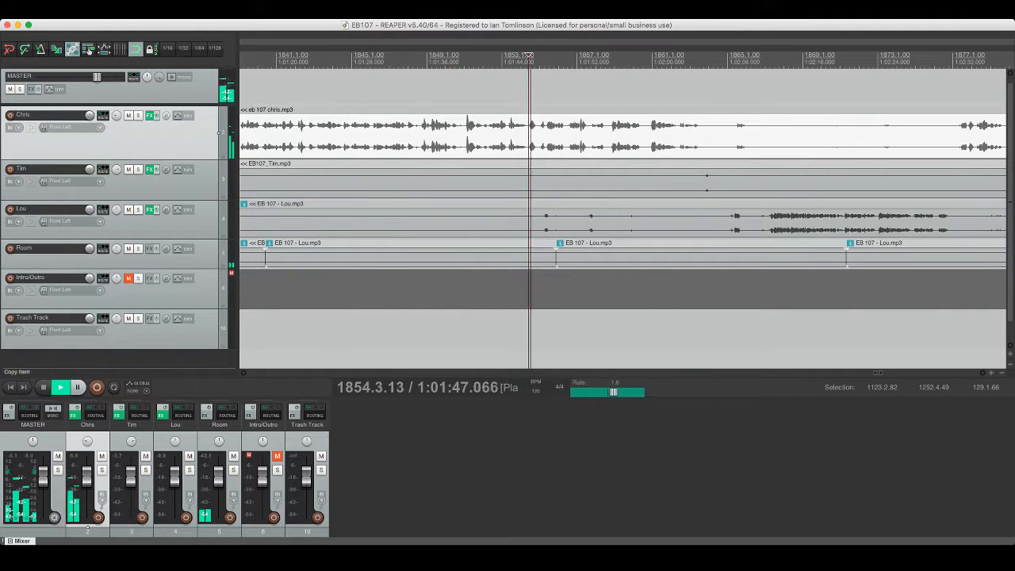
# Step: Cut the stretch from about 1:01:49 to 1:01:52 out of the third voice track and save the project
pyautogui.click(552, 222)
pyautogui.press('s')
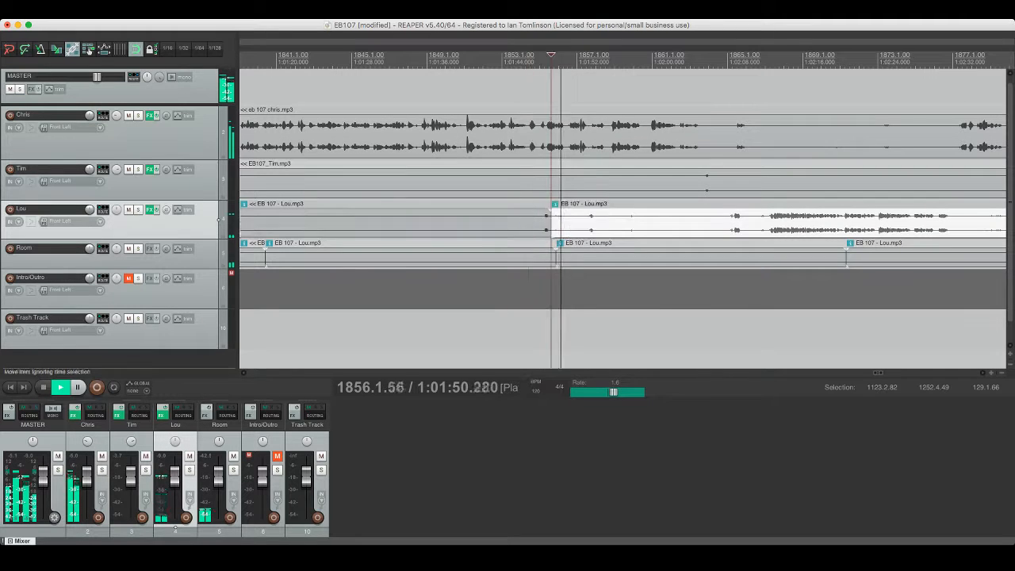
pyautogui.click(580, 222)
pyautogui.press('s')
pyautogui.click(569, 222)
pyautogui.press('Delete')
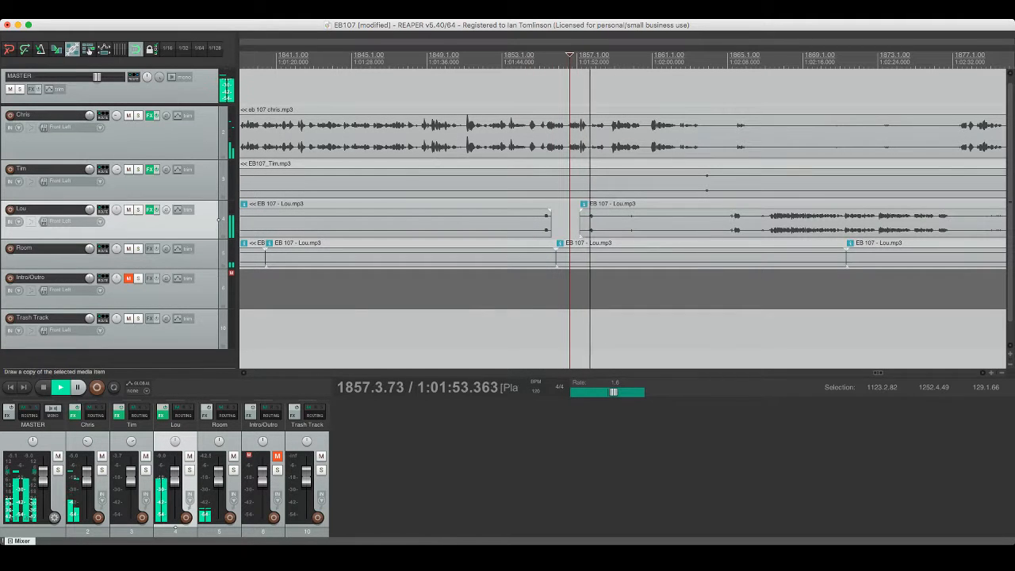
pyautogui.press('super+s')
# Step: Cut about 1:01:54.5 to 1:02:07.5 out of the third voice track, save, and trim the following clip's start to about 1:02:08.5
pyautogui.hscroll(2, 622, 206)
pyautogui.click(532, 222)
pyautogui.press('s')
pyautogui.click(656, 222)
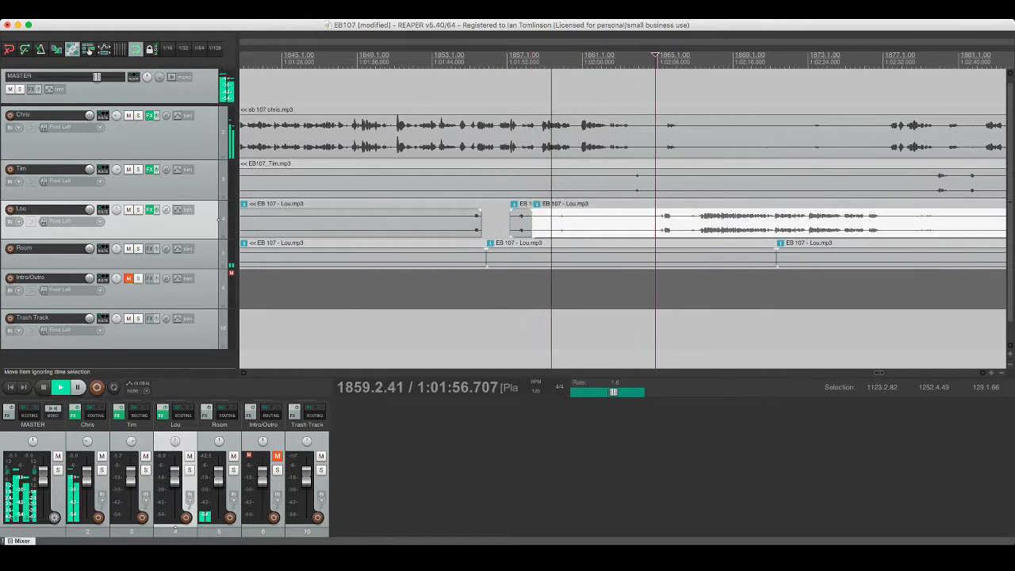
pyautogui.press('s')
pyautogui.click(629, 222)
pyautogui.press('Delete')
pyautogui.click(218, 180)
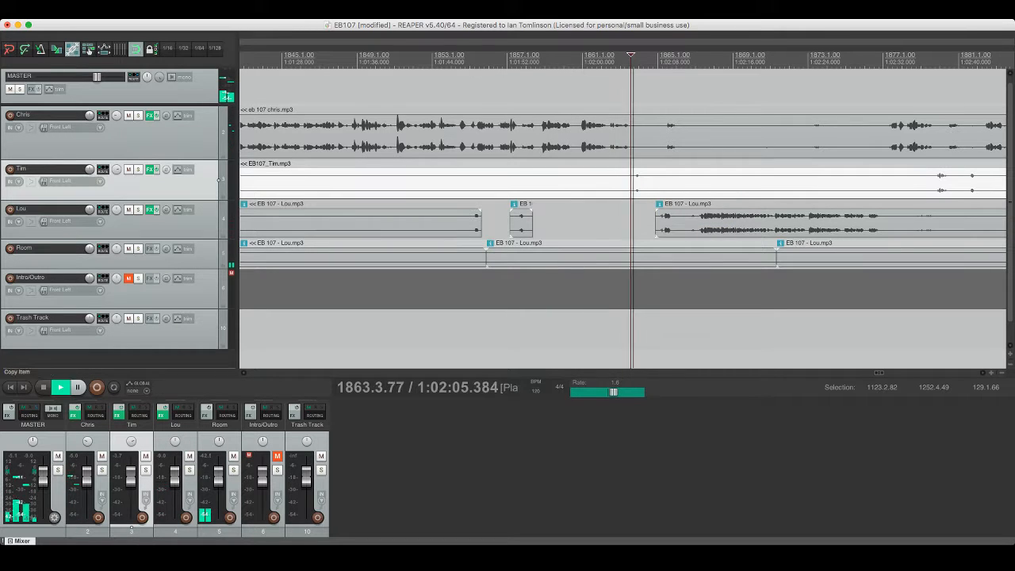
pyautogui.press('super+s')
pyautogui.moveTo(656, 222); pyautogui.dragTo(664, 222)
# Step: Cut the stretch from about 1:02:10 to 1:02:12 out of the third voice track and unmute the track
pyautogui.hscroll(5, 665, 222)
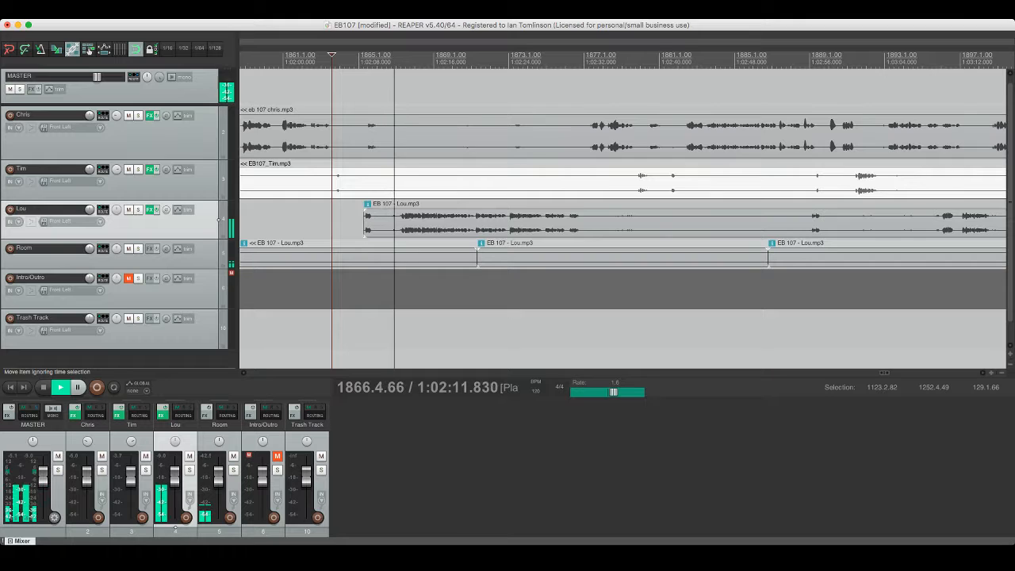
pyautogui.click(381, 215)
pyautogui.press('s')
pyautogui.click(400, 215)
pyautogui.press('s')
pyautogui.click(392, 215)
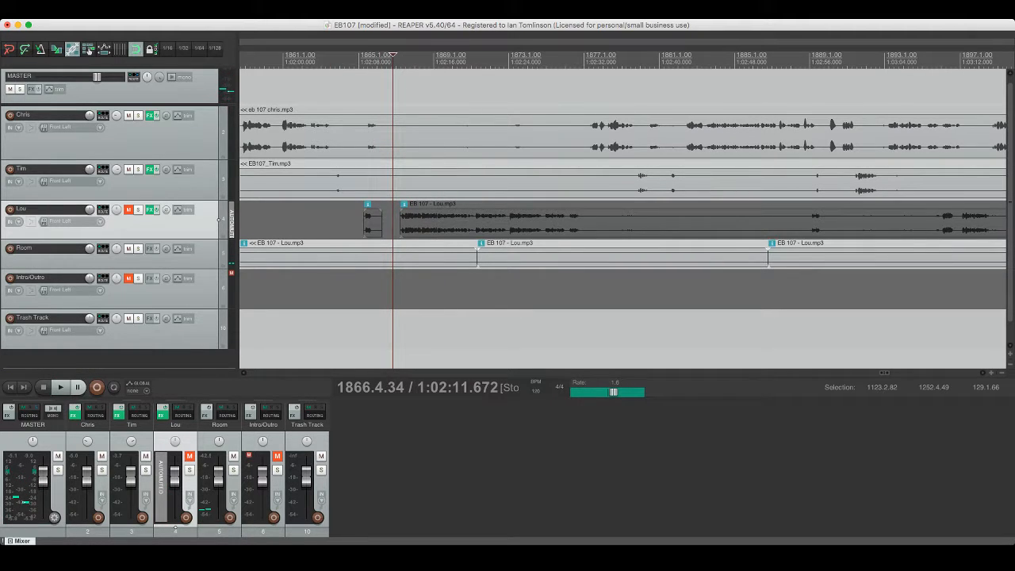
pyautogui.click(129, 210)
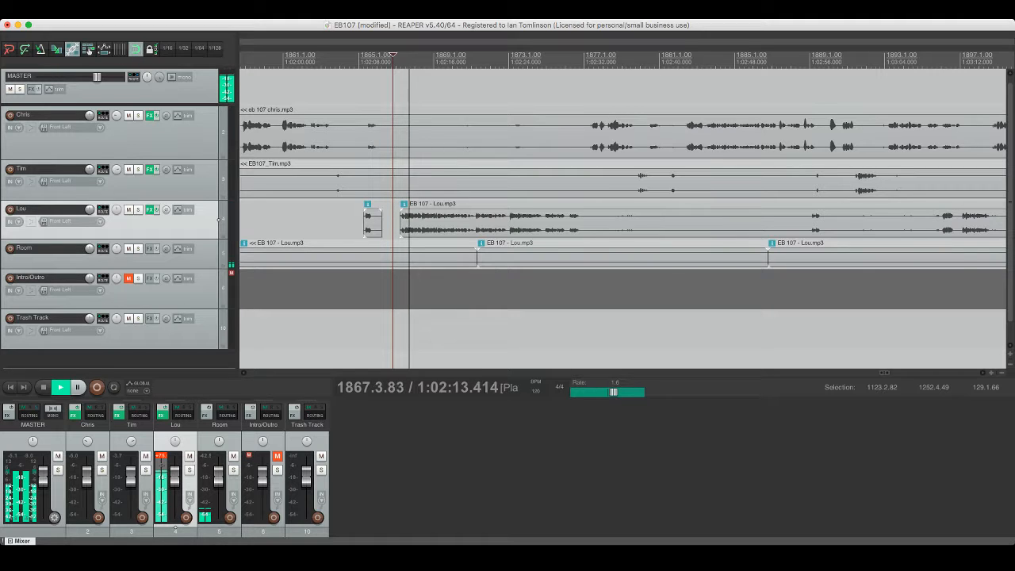
# Step: Cut about 1:02:17 to 1:02:32 out of the first voice track, save, and add a short fade-in to the following clip
pyautogui.click(87, 527)
pyautogui.press('space')
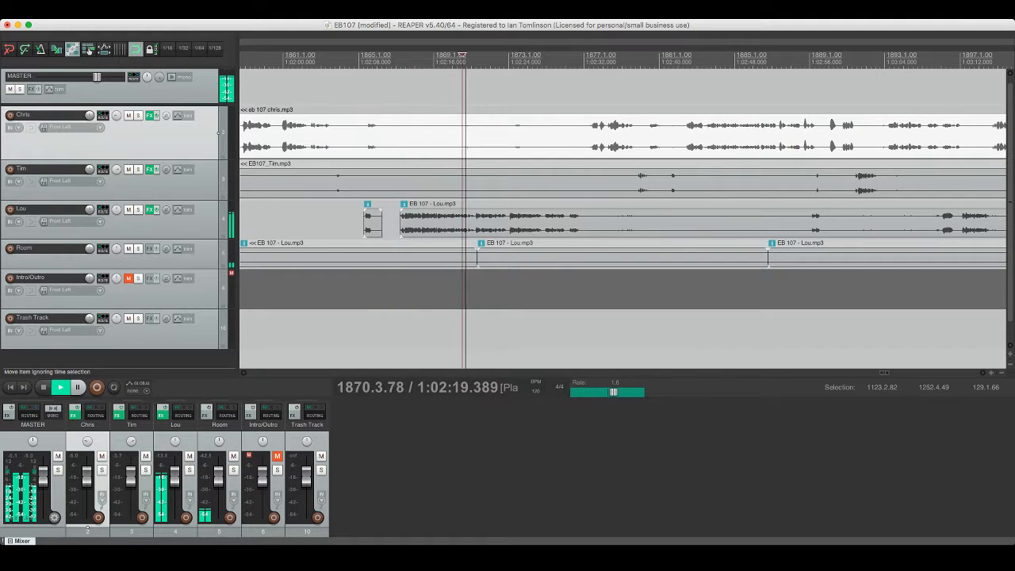
pyautogui.click(441, 137)
pyautogui.press('s')
pyautogui.click(584, 136)
pyautogui.press('s')
pyautogui.click(525, 137)
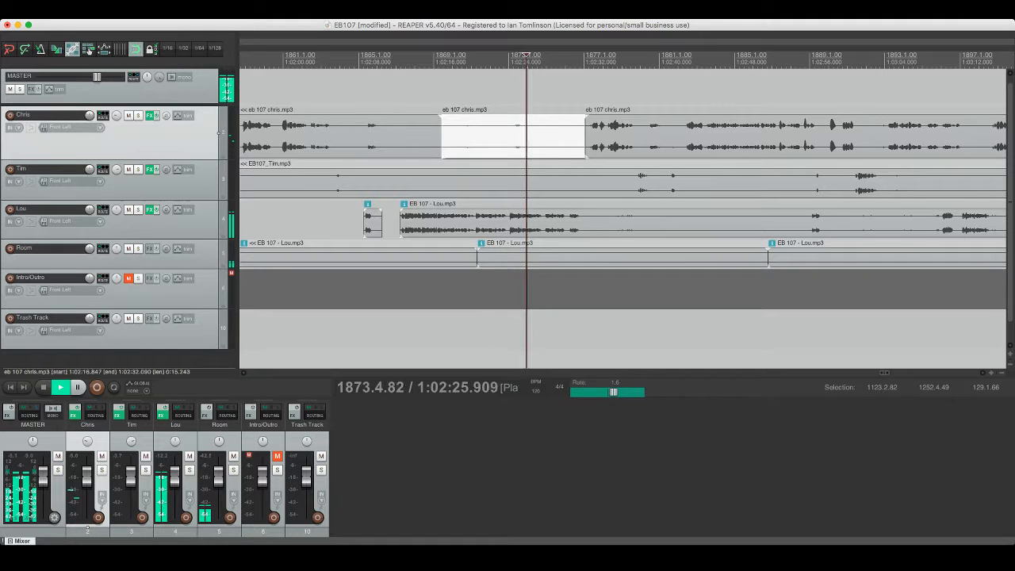
pyautogui.press('Delete')
pyautogui.press('super+s')
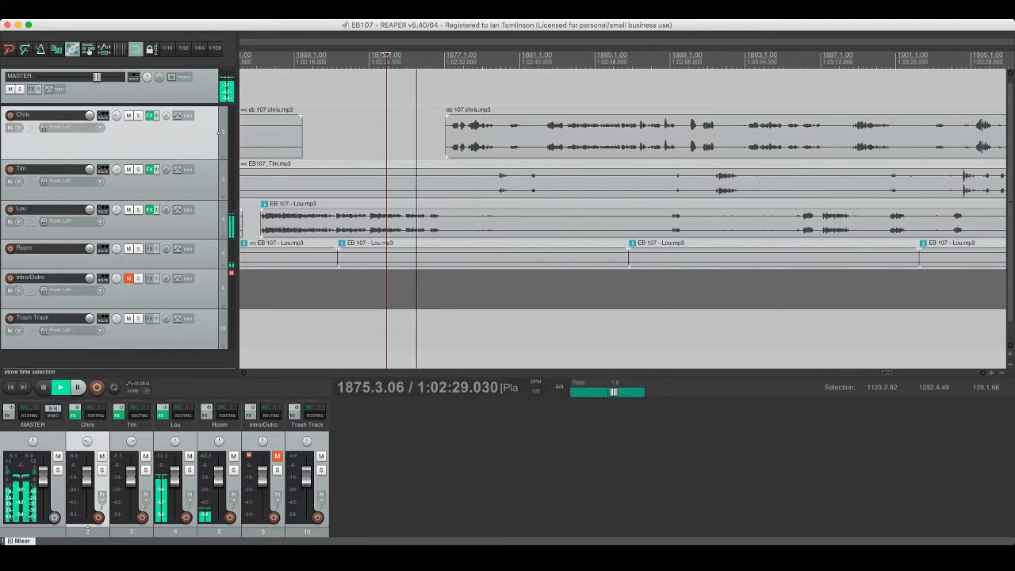
pyautogui.moveTo(447, 117); pyautogui.dragTo(452, 118)
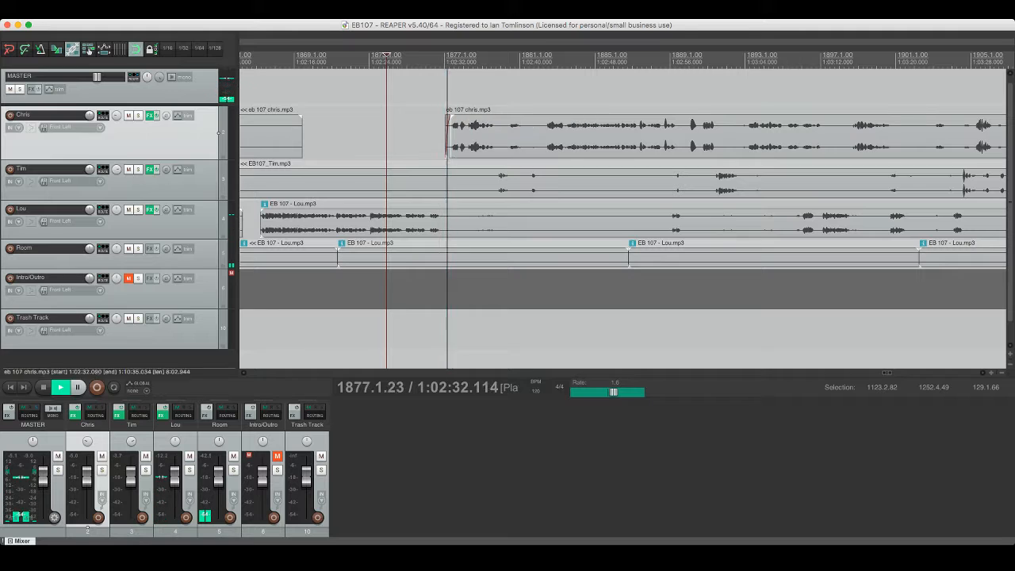
# Step: Cut the stretch from about 1:02:32 to 1:02:40 out of the third voice track and save the project
pyautogui.hscroll(2, 622, 218)
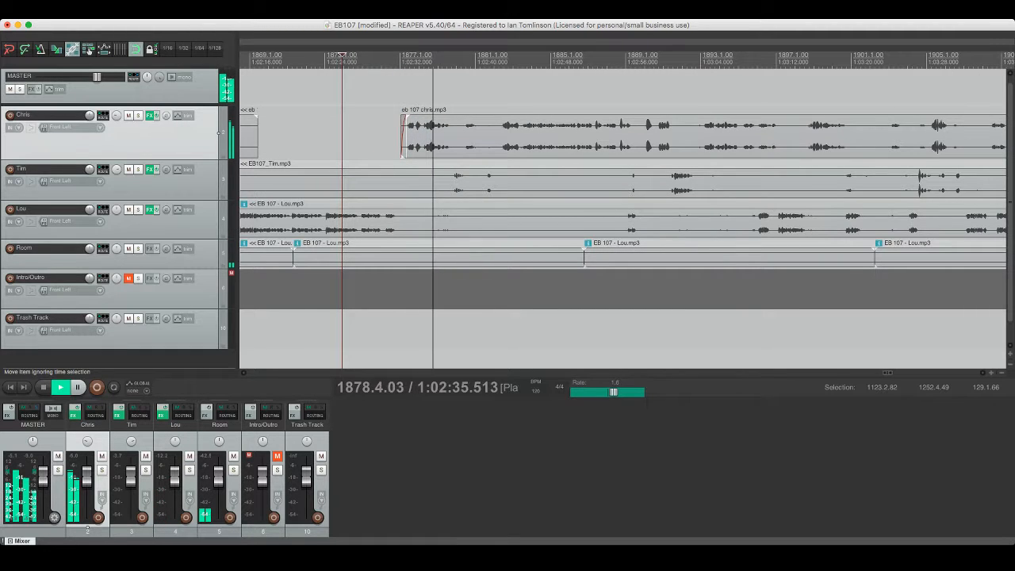
pyautogui.click(404, 222)
pyautogui.press('s')
pyautogui.click(479, 222)
pyautogui.press('s')
pyautogui.click(453, 222)
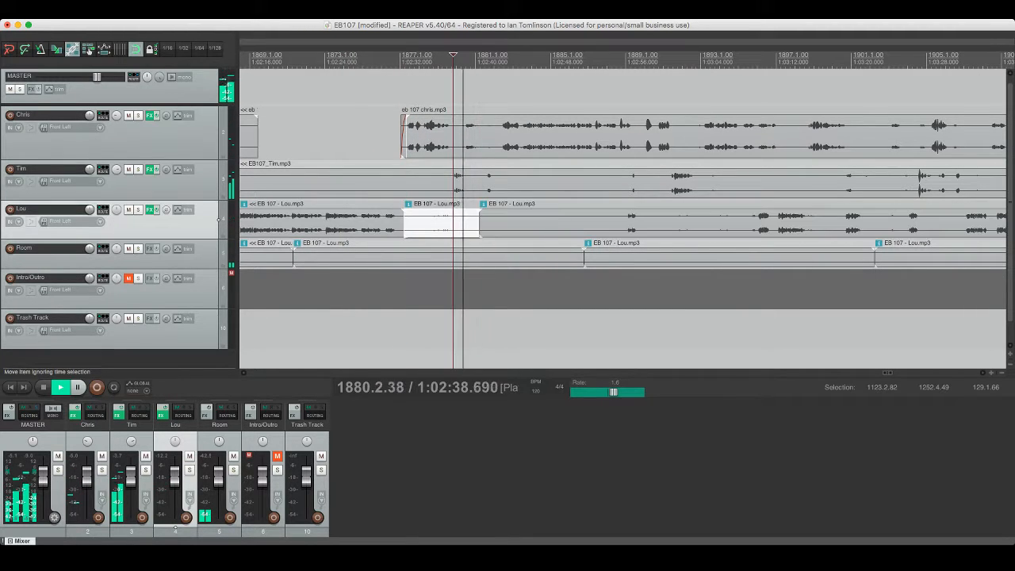
pyautogui.press('Delete')
pyautogui.hotkey('ctrl', 's')
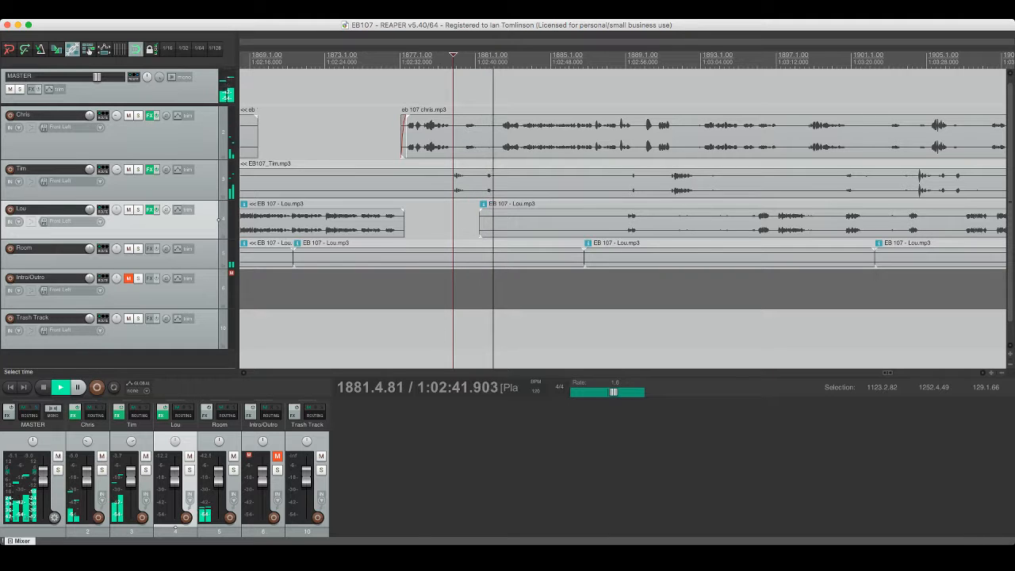
# Step: Cut the noise from about 1:02:41 to 1:02:42 out of the first voice track and unmute the track
pyautogui.hscroll(1, 453, 222)
pyautogui.click(469, 122)
pyautogui.press('s')
pyautogui.click(485, 122)
pyautogui.press('s')
pyautogui.click(477, 122)
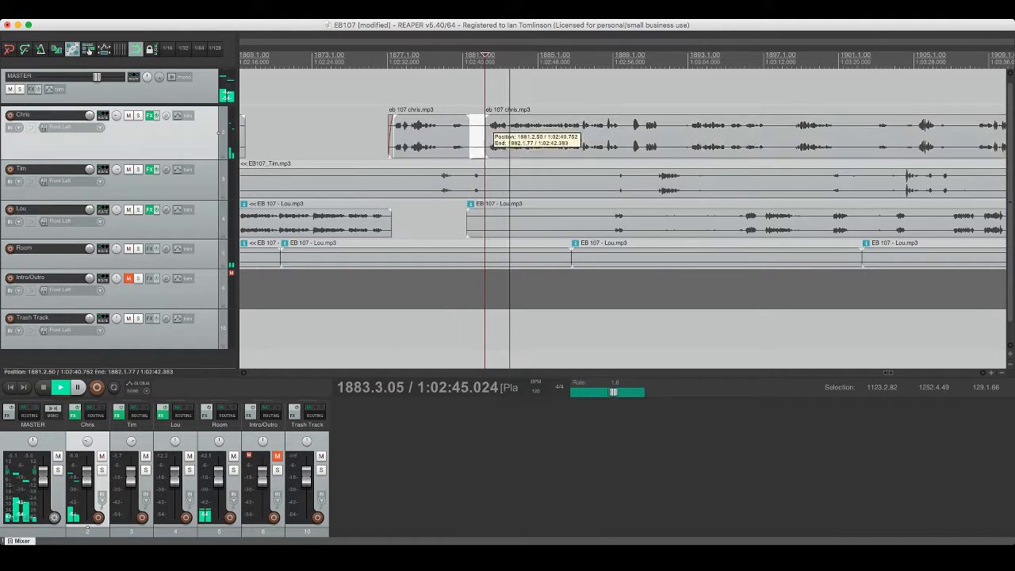
pyautogui.press('Delete')
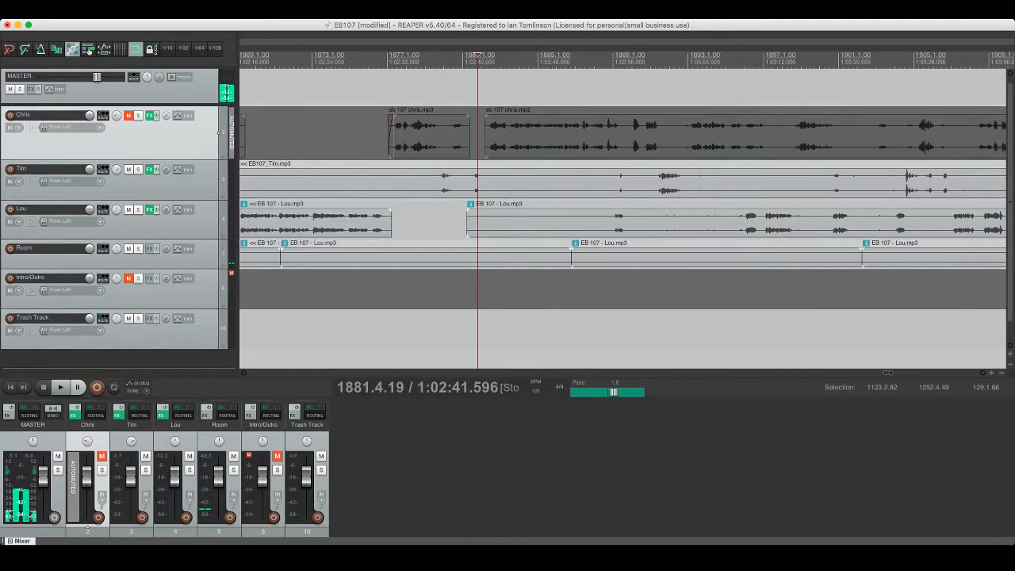
pyautogui.click(128, 116)
pyautogui.click(129, 116)
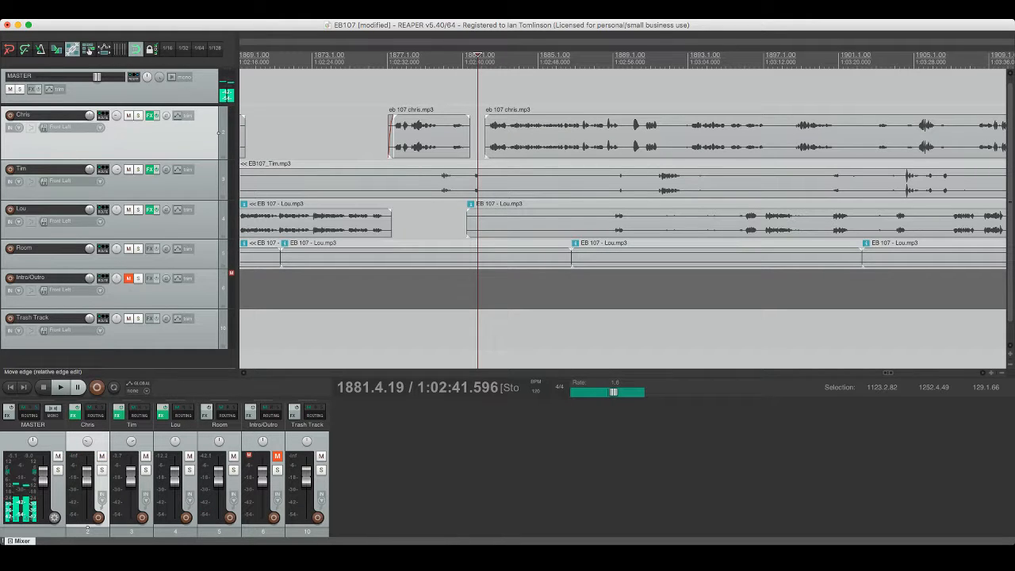
# Step: Save the project and play from about 1:02:42 and again from about 1:02:55
pyautogui.click(486, 133)
pyautogui.press('space')
pyautogui.press('super+s')
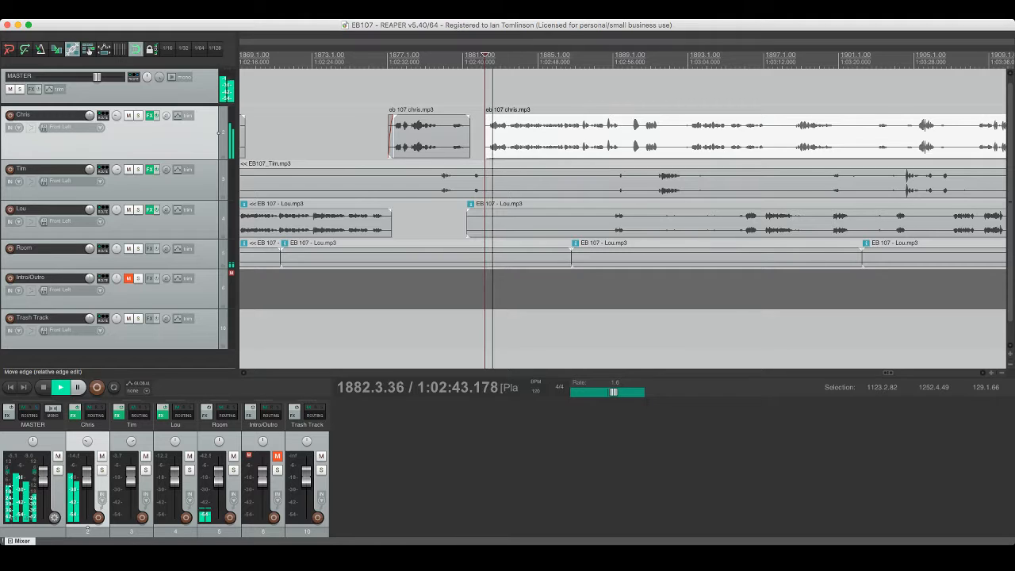
pyautogui.hscroll(3, 486, 133)
pyautogui.click(518, 183)
pyautogui.press('super+s')
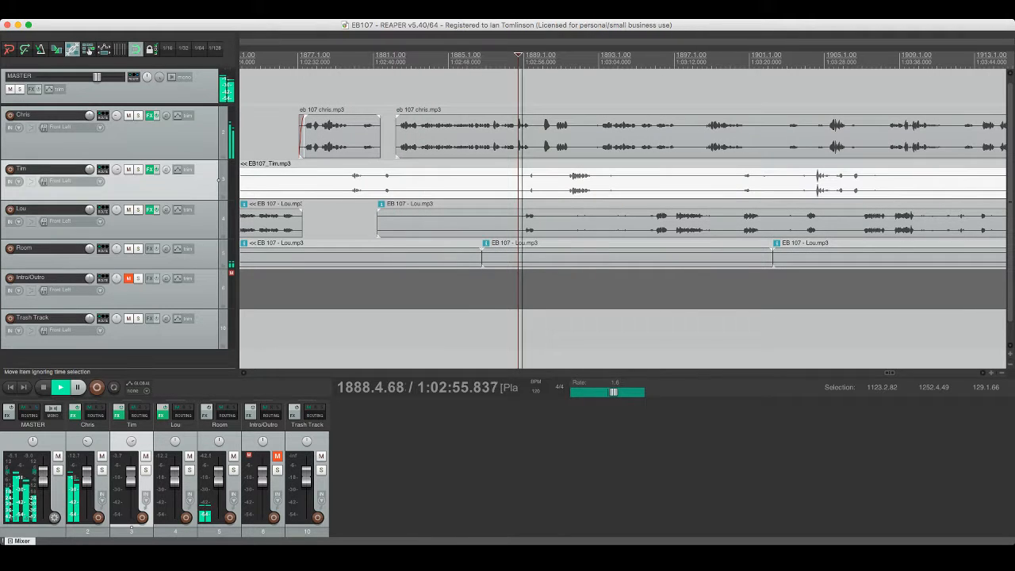
# Step: Cut the stretch from about 1:02:59 to 1:03:10 out of the third voice track and save the project
pyautogui.hscroll(3, 623, 214)
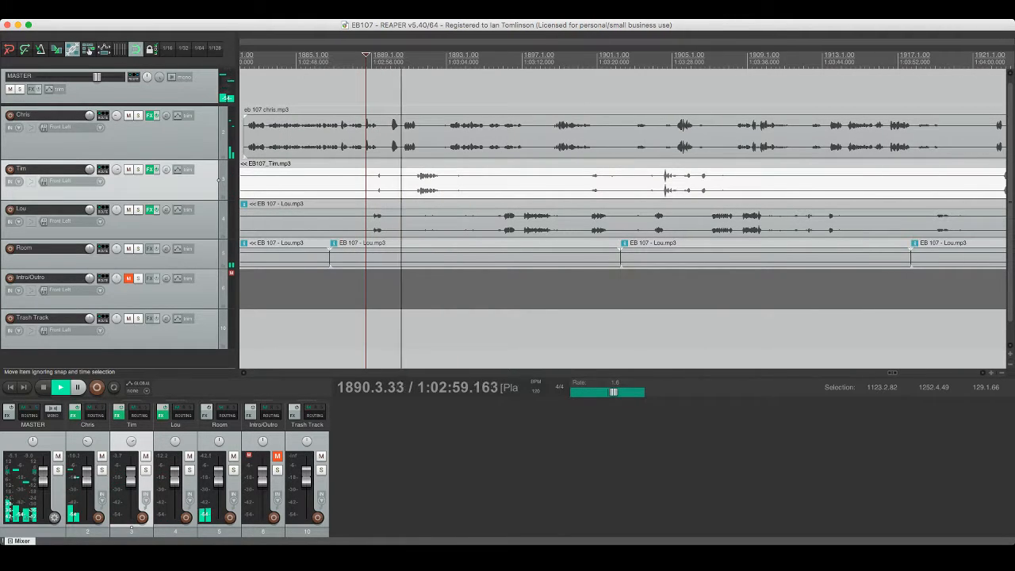
pyautogui.click(398, 220)
pyautogui.press('s')
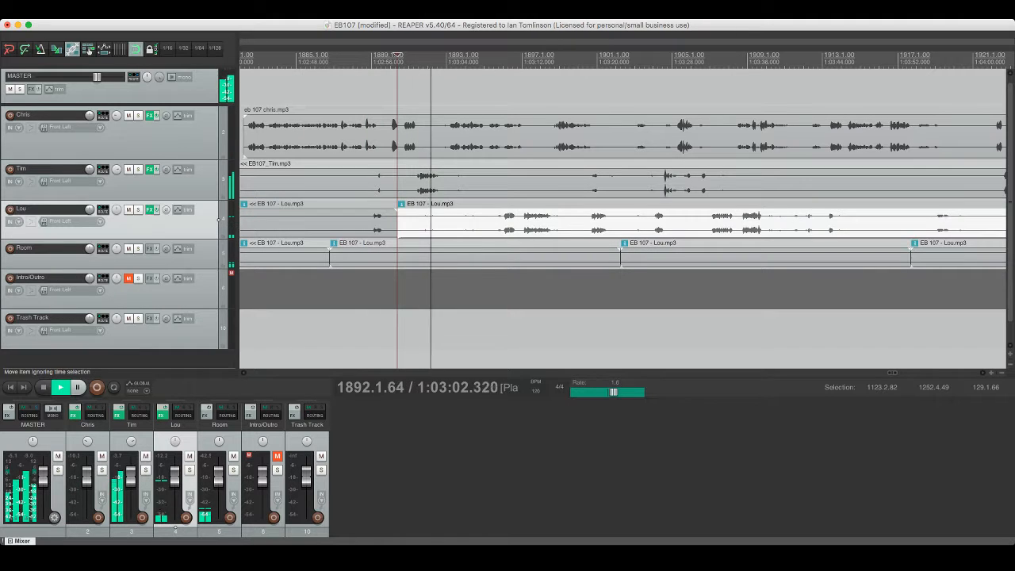
pyautogui.click(503, 220)
pyautogui.press('s')
pyautogui.click(489, 221)
pyautogui.press('Delete')
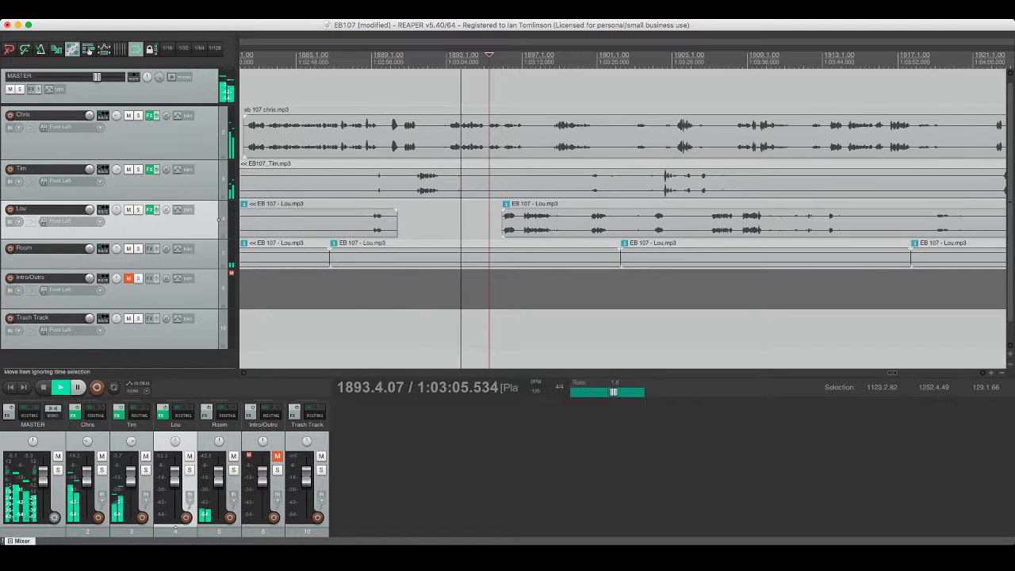
pyautogui.press('super+s')
# Step: Cut the stretch from about 1:03:04 to 1:03:19 out of the second voice track
pyautogui.click(446, 181)
pyautogui.press('s')
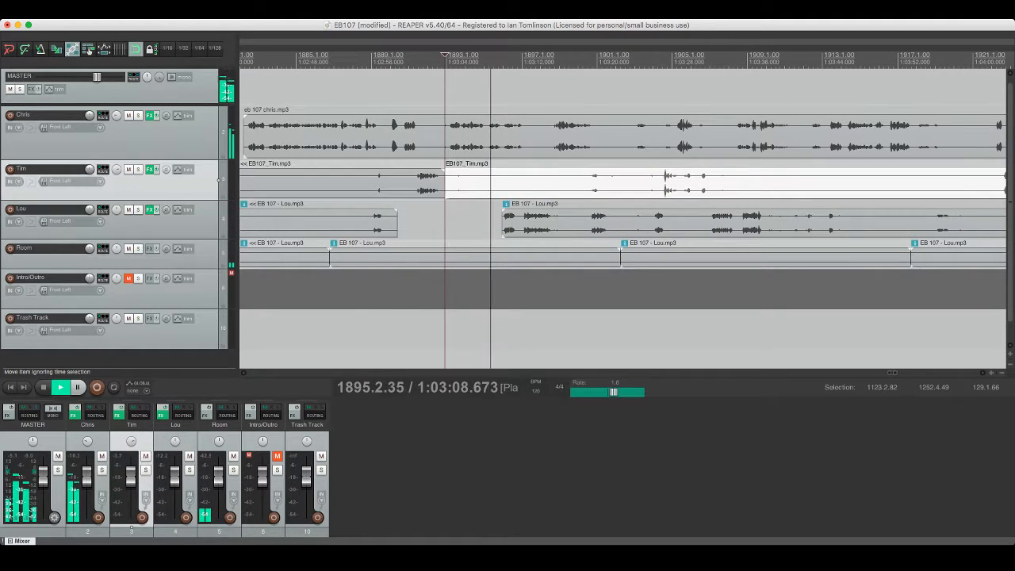
pyautogui.click(587, 182)
pyautogui.press('s')
pyautogui.click(561, 181)
pyautogui.press('Delete')
# Step: Cut the short piece before about 1:03:04 out of the first voice track and trim the following clip's start slightly
pyautogui.click(219, 133)
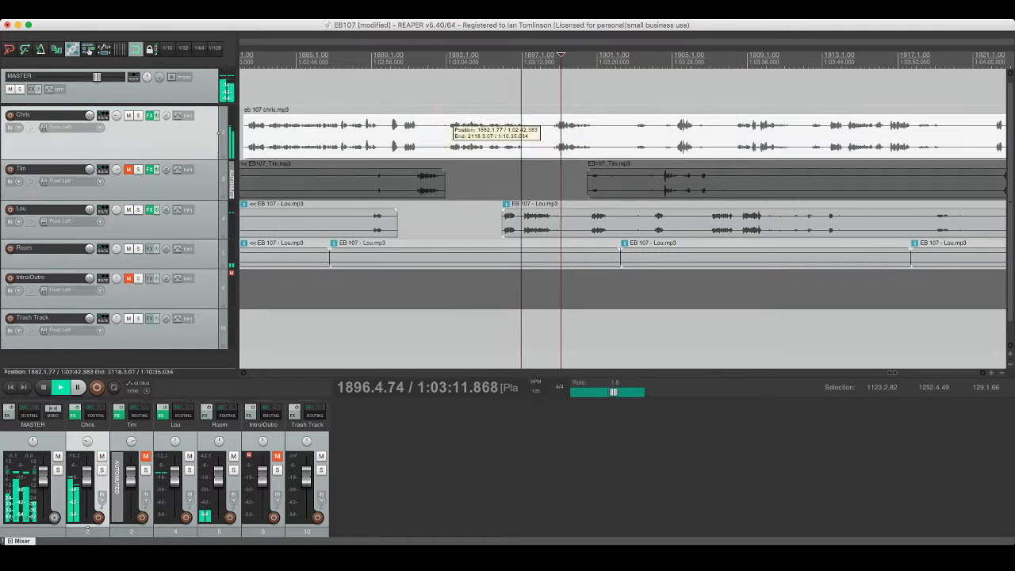
pyautogui.press('s')
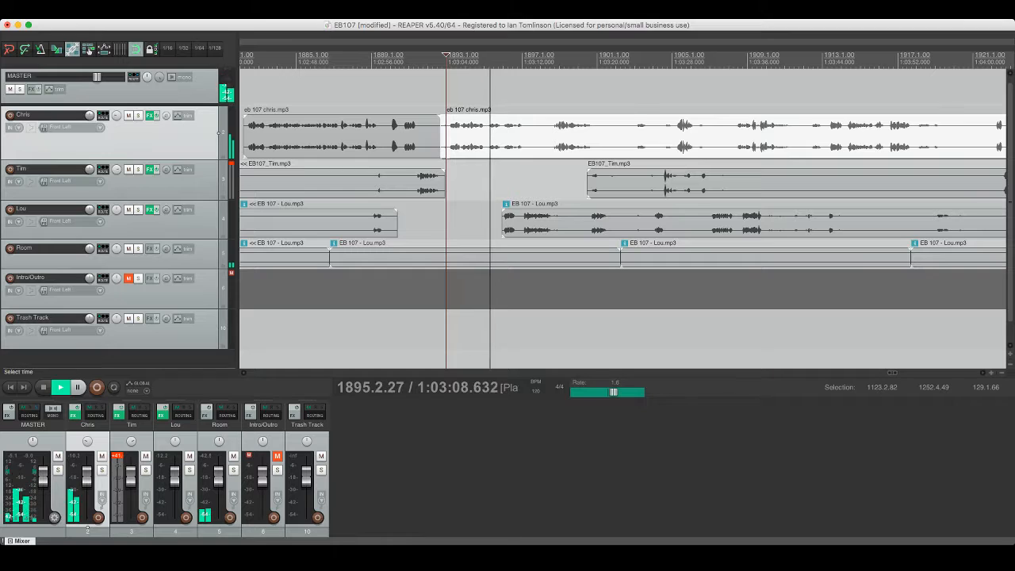
pyautogui.click(443, 133)
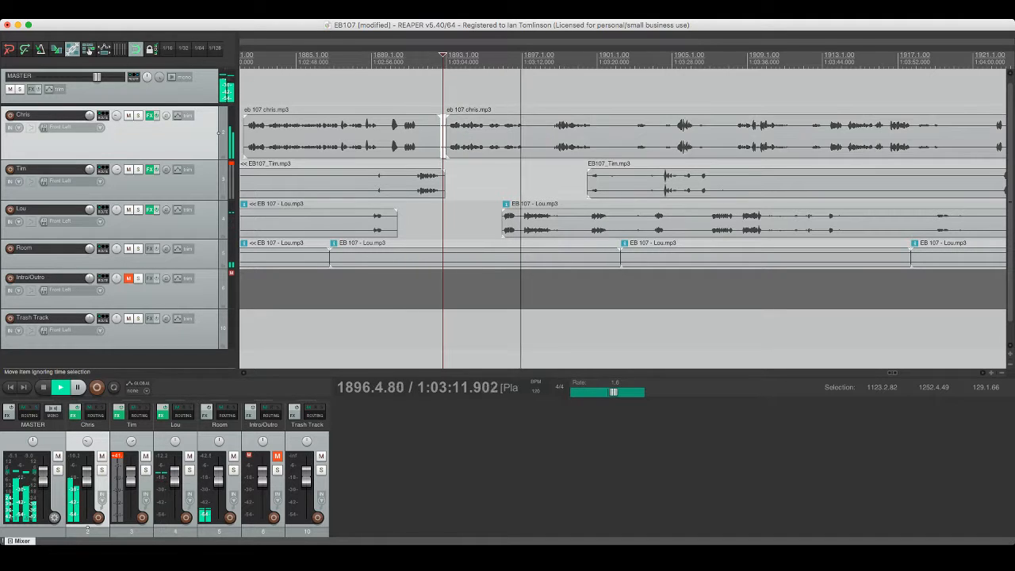
pyautogui.moveTo(445, 127); pyautogui.dragTo(448, 127)
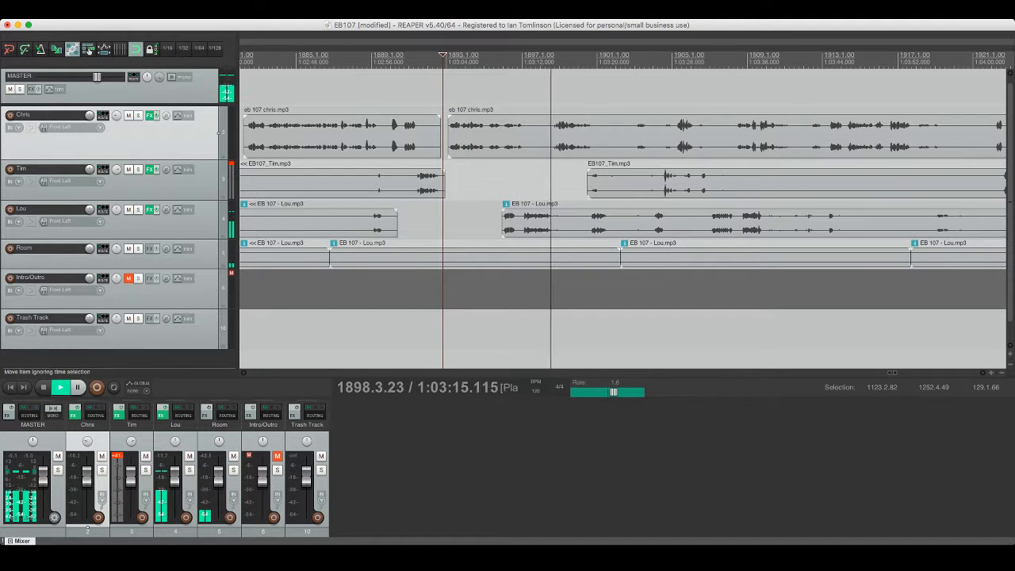
# Step: Cut the stretch from about 1:03:15 to 1:03:19 out of the third voice track and save the project
pyautogui.click(553, 214)
pyautogui.press('s')
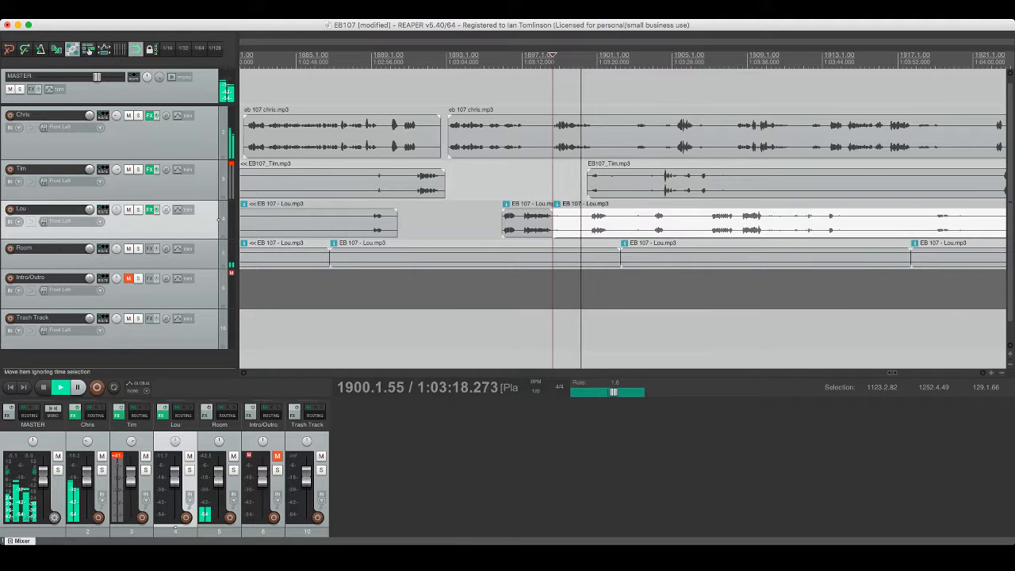
pyautogui.click(587, 214)
pyautogui.press('s')
pyautogui.click(572, 214)
pyautogui.press('Delete')
pyautogui.press('super+s')
# Step: Split the second voice track at about 1:03:20.5 and 1:03:26.5
pyautogui.hscroll(5, 622, 214)
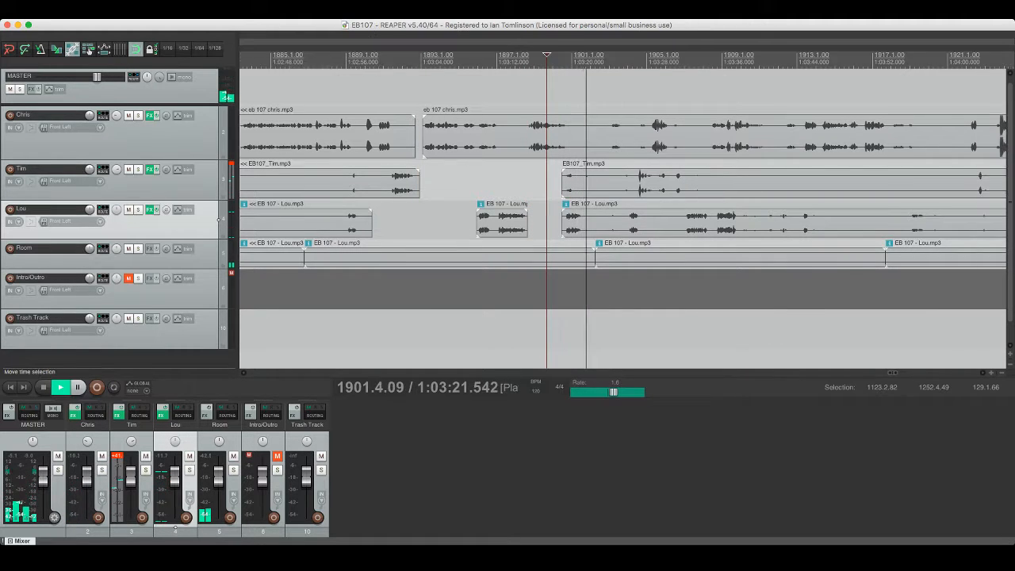
pyautogui.click(327, 181)
pyautogui.press('s')
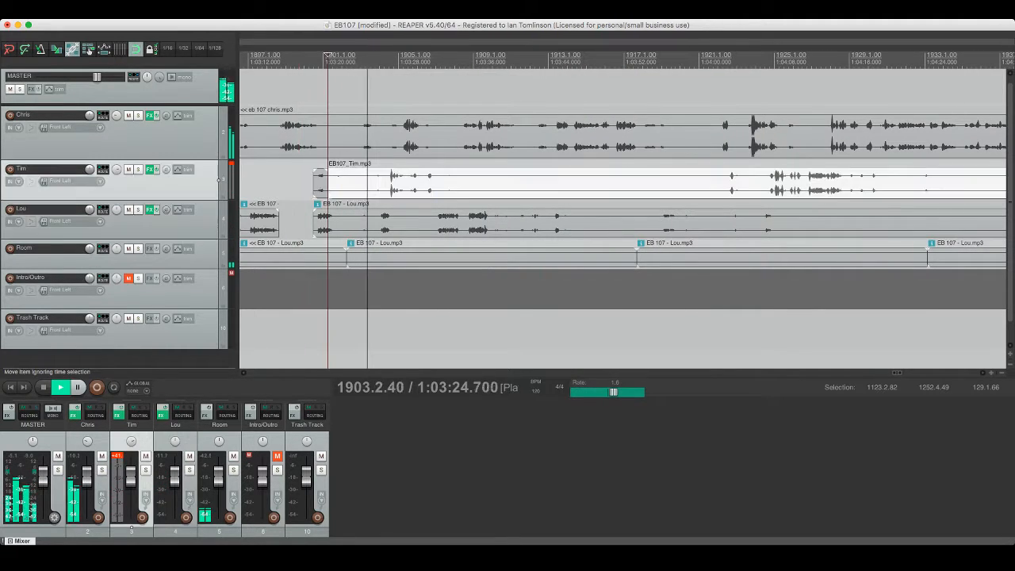
pyautogui.click(384, 181)
pyautogui.press('s')
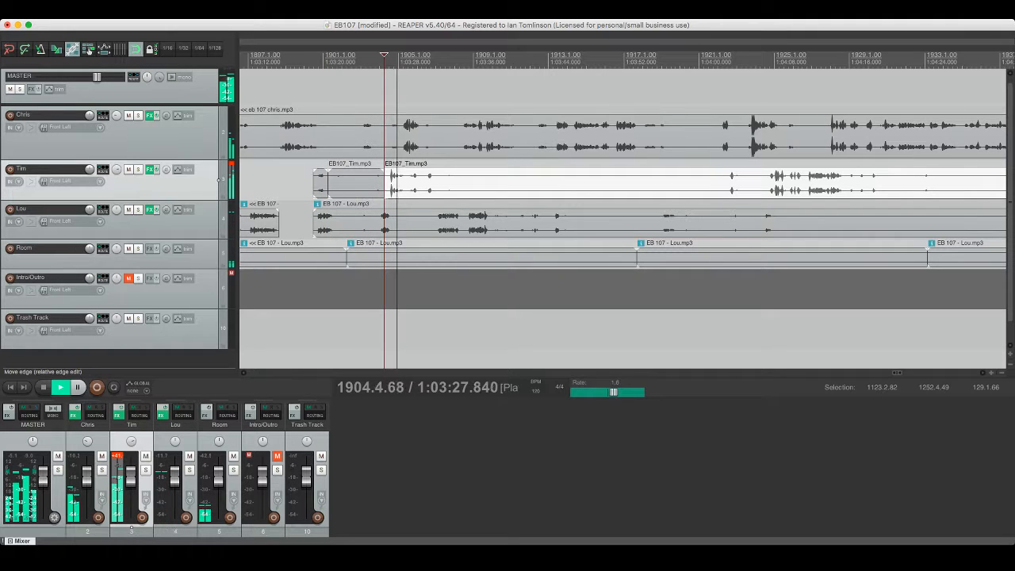
# Step: Stop playback, unmute the second voice track and move its last clip's start back to about 1:03:25.5
pyautogui.press('F5')
pyautogui.press('space')
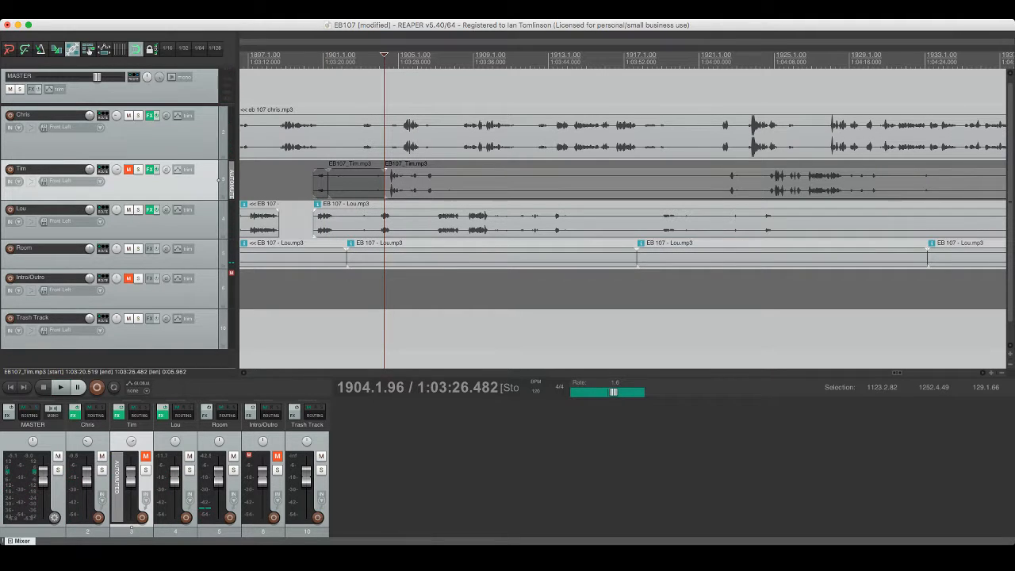
pyautogui.press('F5')
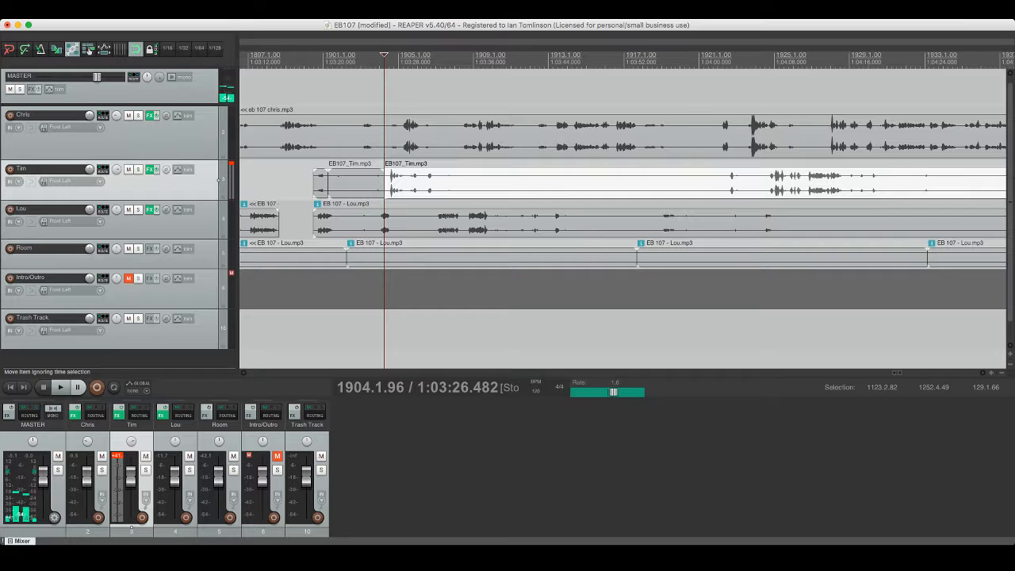
pyautogui.moveTo(385, 184); pyautogui.dragTo(375, 184)
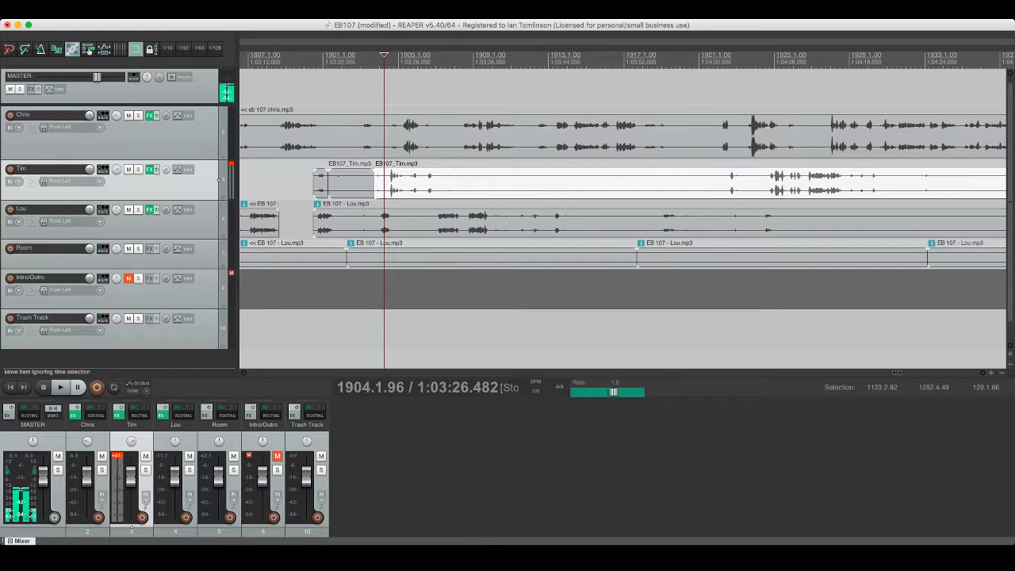
# Step: Remove the piece from about 1:03:20.5 to 1:03:25.5 on the second voice track and from about 1:03:23 to 1:03:24.5 on the third
pyautogui.press('space')
pyautogui.press('super+s')
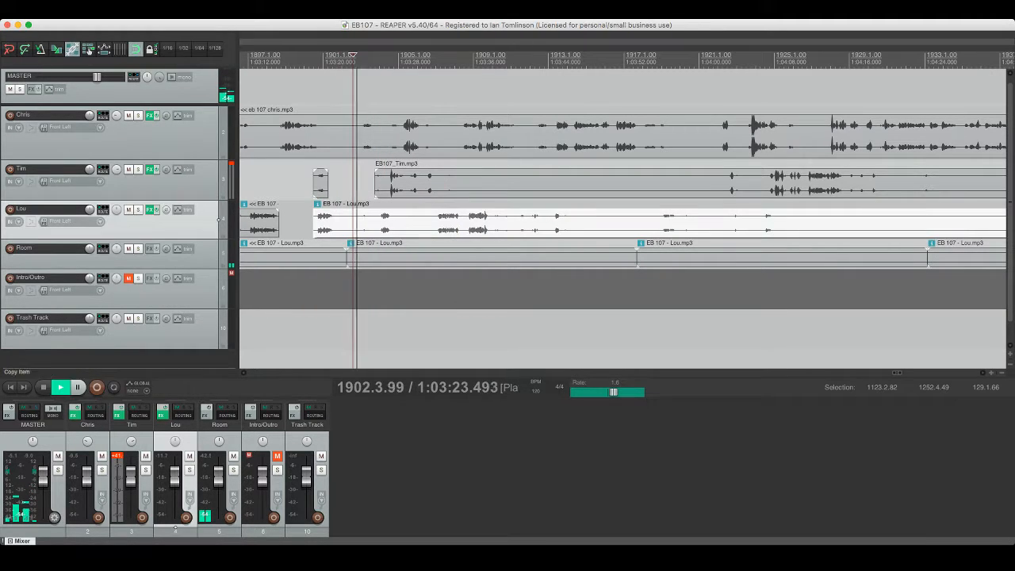
pyautogui.click(368, 222)
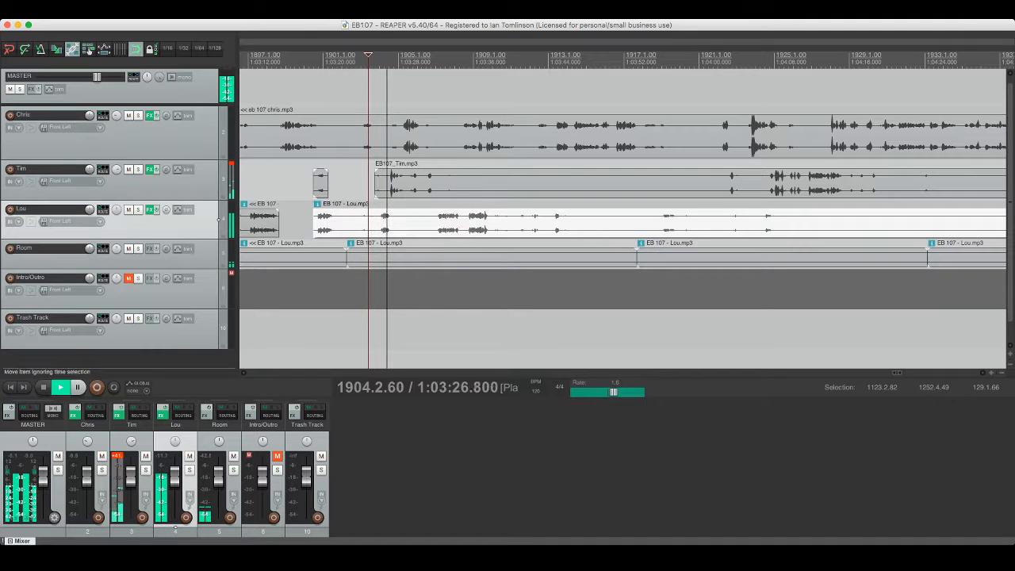
pyautogui.click(365, 222)
pyautogui.press('s')
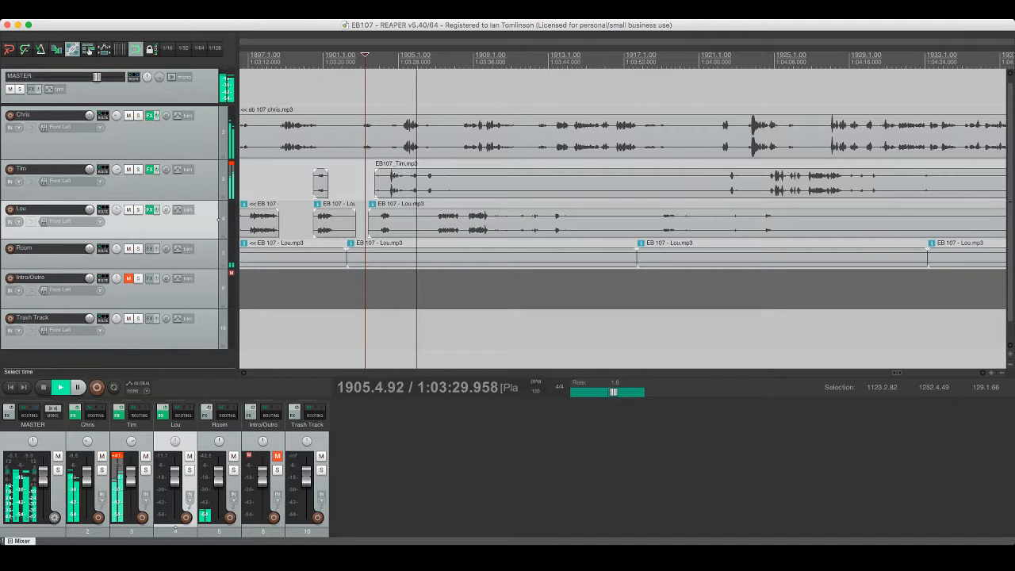
# Step: Cut the stretch from about 1:03:32.5 to 1:04:00.5 out of the second voice track and save the project
pyautogui.hscroll(3, 367, 135)
pyautogui.click(367, 134)
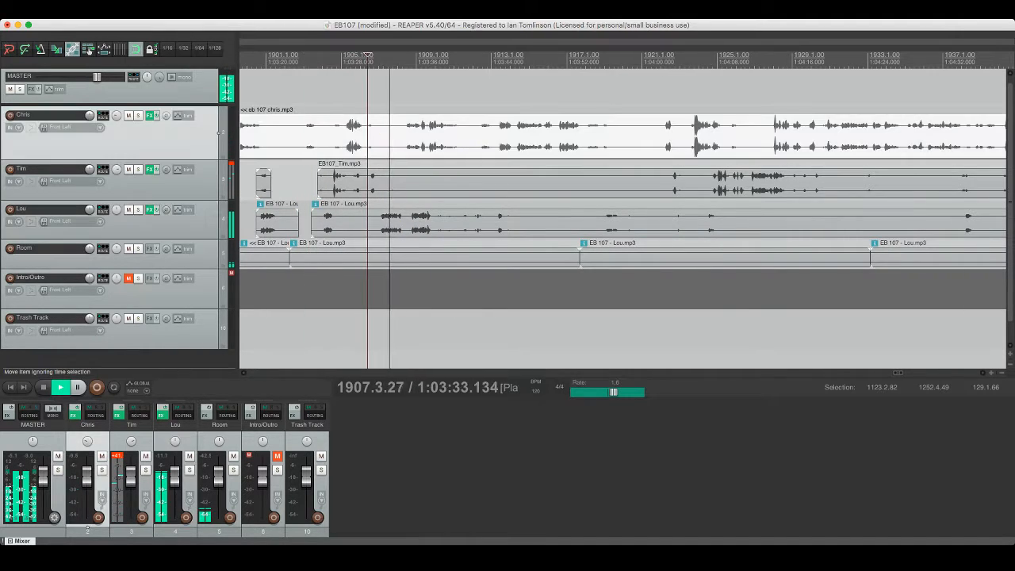
pyautogui.press('space')
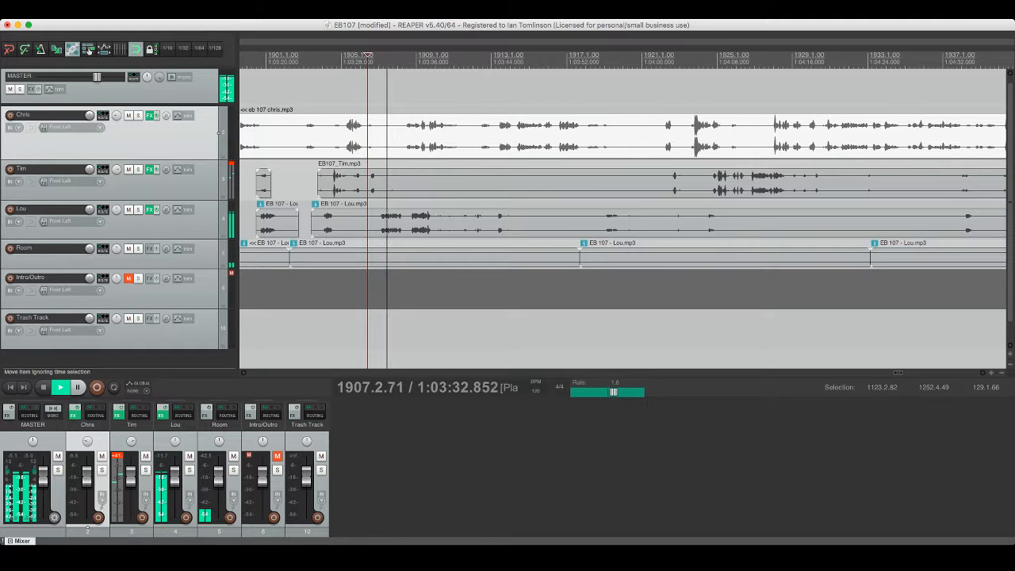
pyautogui.click(380, 179)
pyautogui.click(647, 178)
pyautogui.press('s')
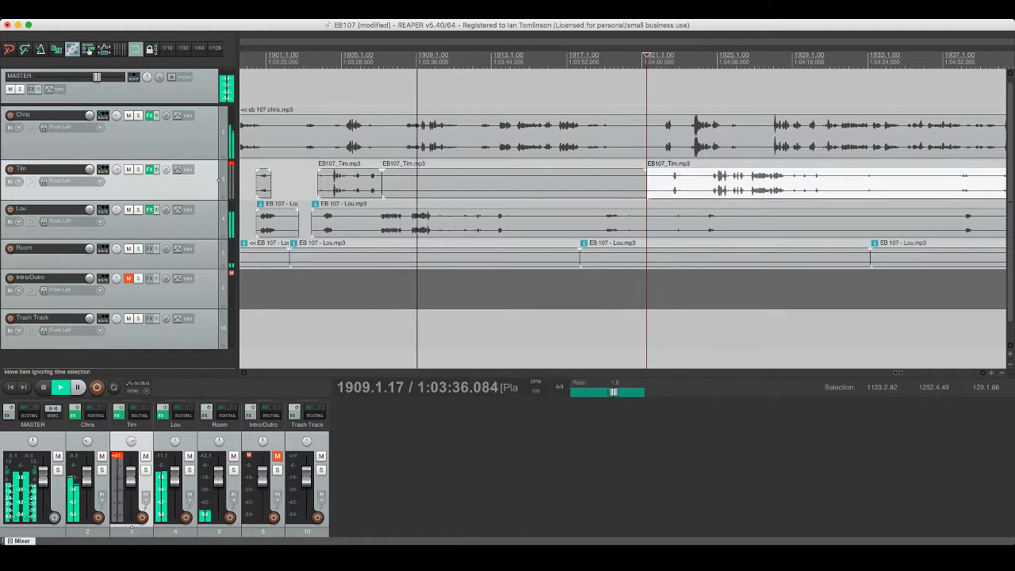
pyautogui.click(619, 178)
pyautogui.press('Delete')
pyautogui.press('super+s')
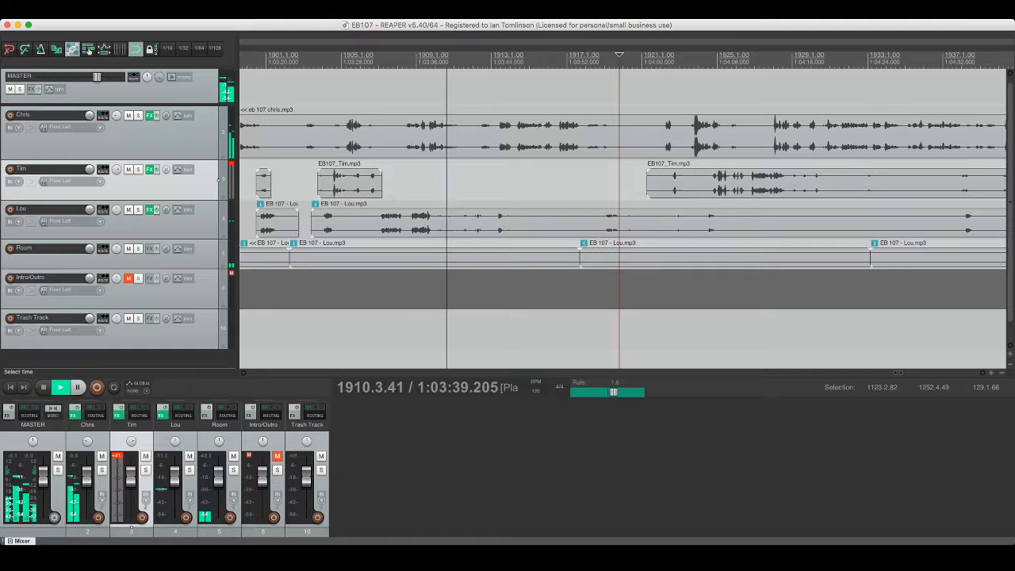
# Step: Cut the stretch from about 1:03:37.5 to 1:03:40.5 out of the third voice track and save the project
pyautogui.click(434, 222)
pyautogui.press('s')
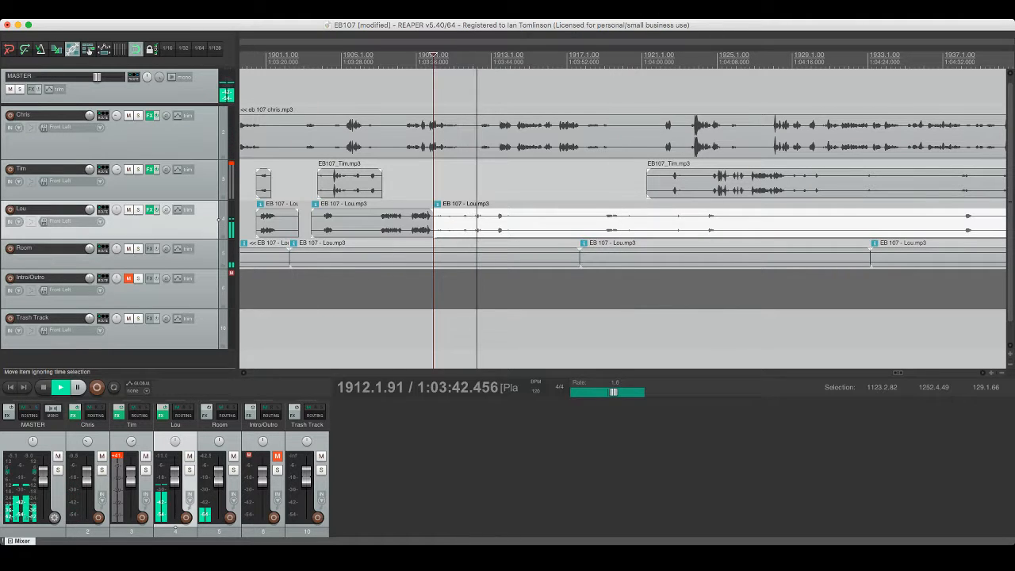
pyautogui.press('s')
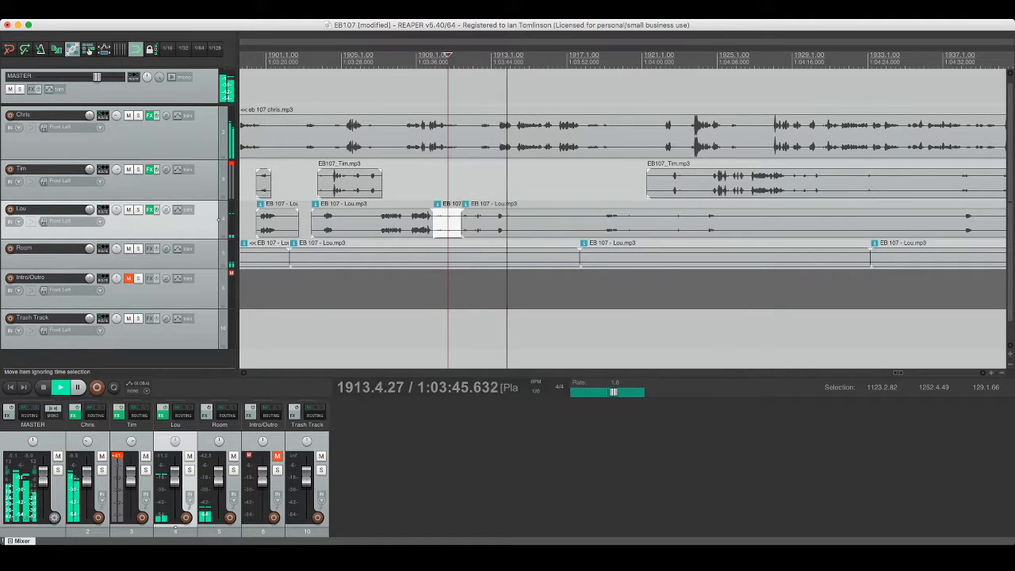
pyautogui.press('Delete')
pyautogui.hscroll(3, 622, 214)
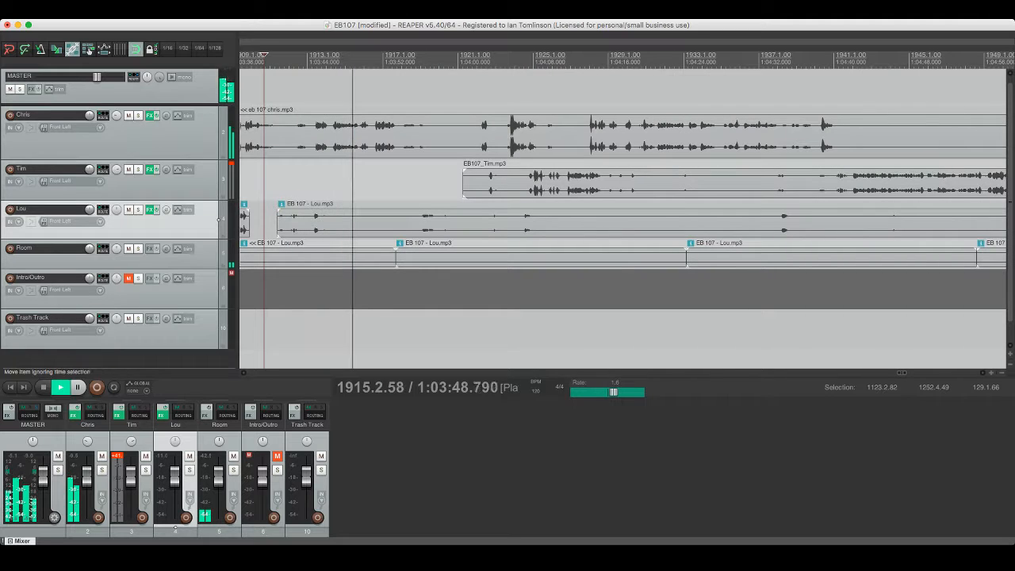
pyautogui.click(402, 135)
pyautogui.press('super+s')
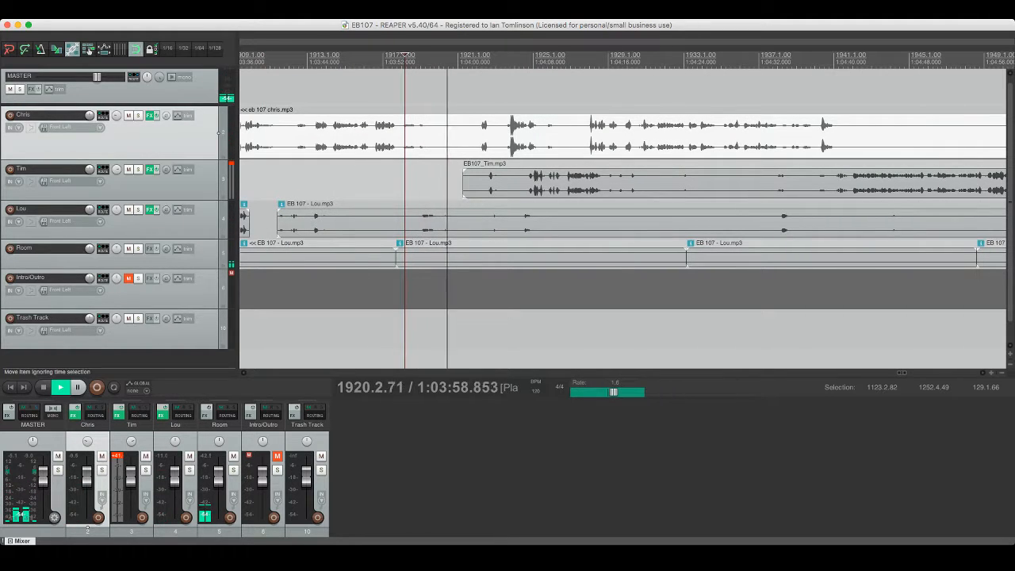
# Step: Cut the stretch from about 1:04:00 to 1:04:06 out of the third voice track and save the project
pyautogui.hscroll(3, 622, 210)
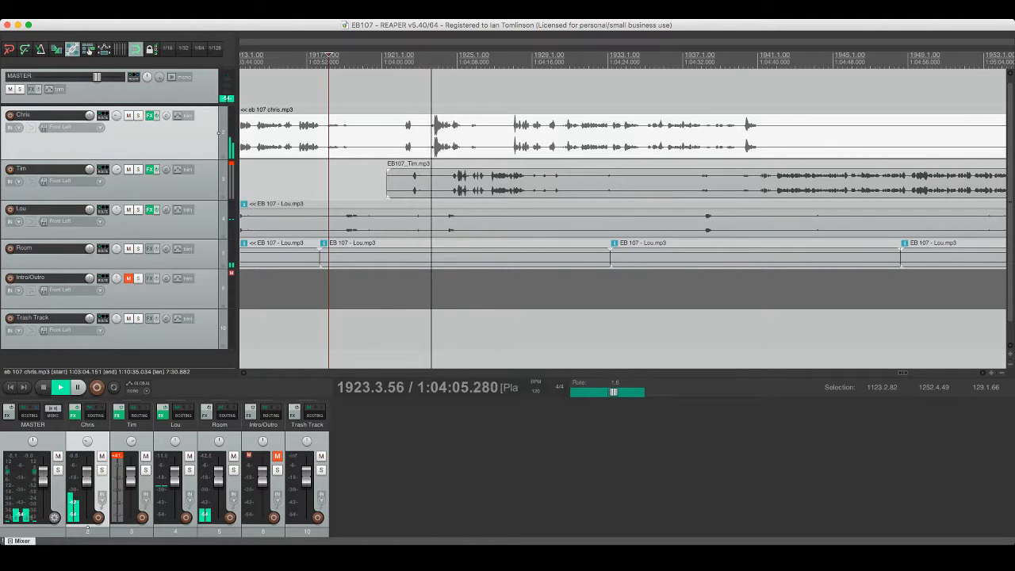
pyautogui.moveTo(388, 218); pyautogui.dragTo(420, 221)
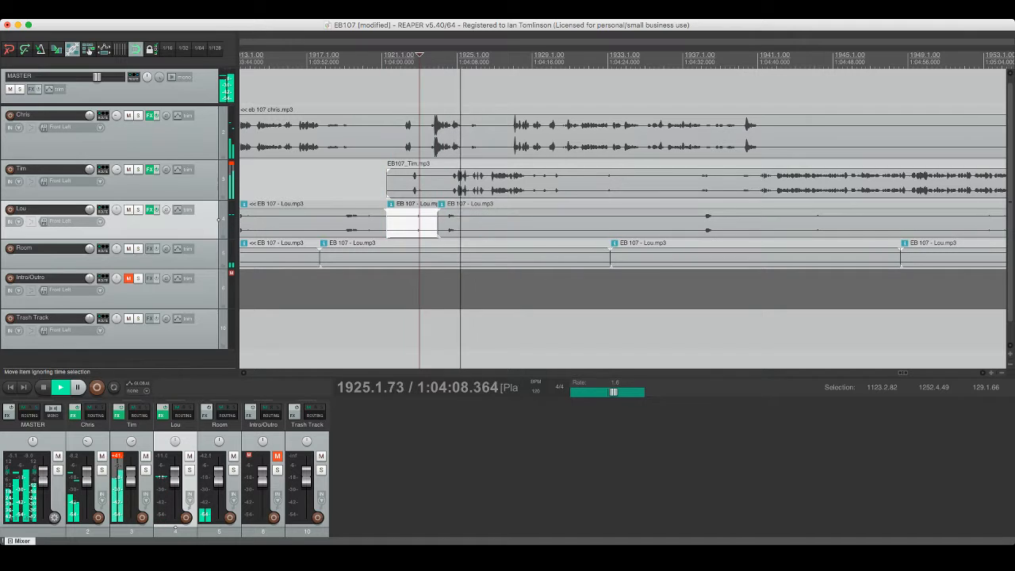
pyautogui.press('Delete')
pyautogui.press('super+s')
pyautogui.hscroll(2, 623, 210)
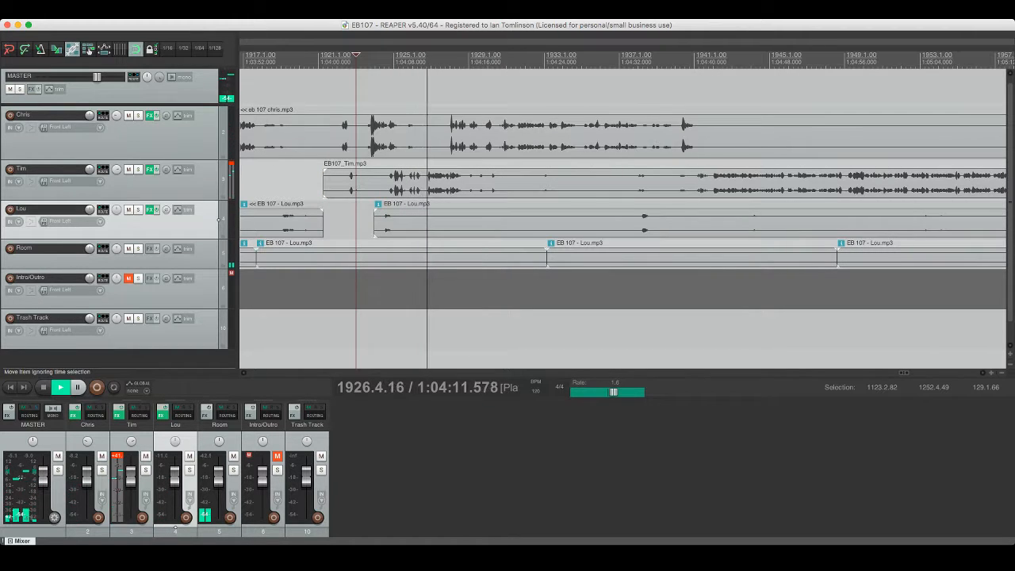
# Step: Delete the third voice track's silent piece before 1:06:40, trim the following clip's start to about 1:07:24.5 and save
pyautogui.click(449, 141)
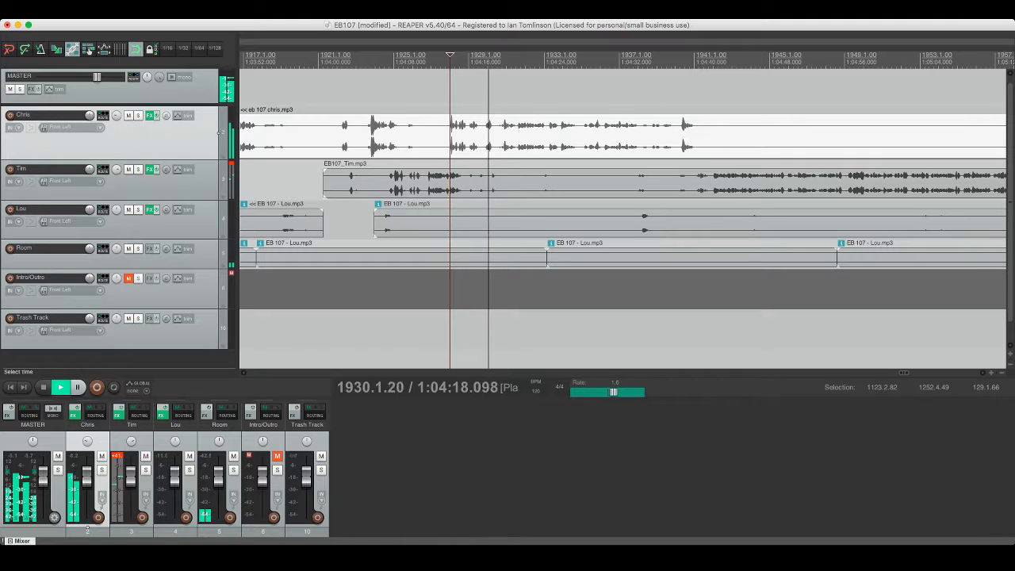
pyautogui.hscroll(3, 622, 210)
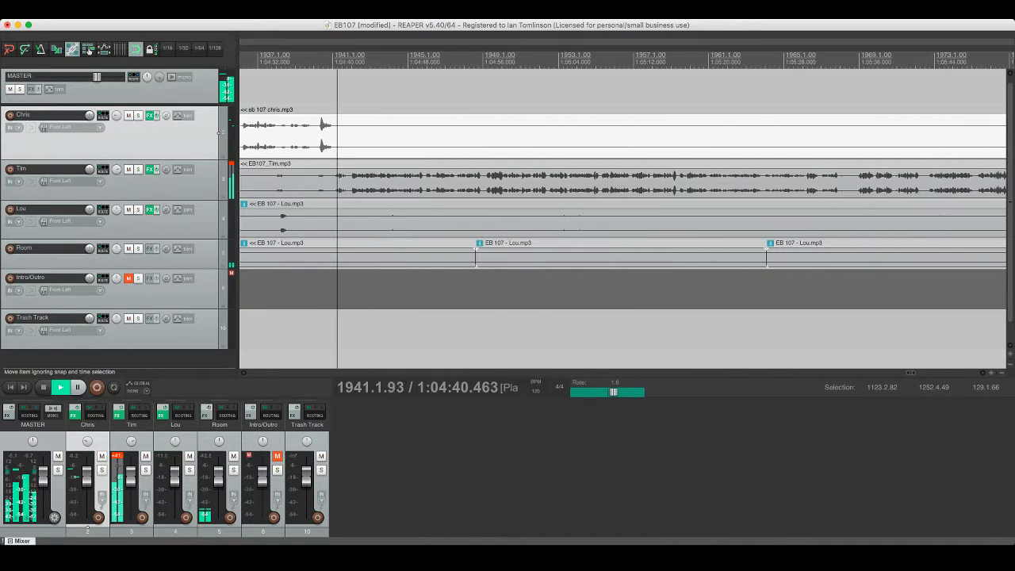
pyautogui.click(175, 527)
pyautogui.press('s')
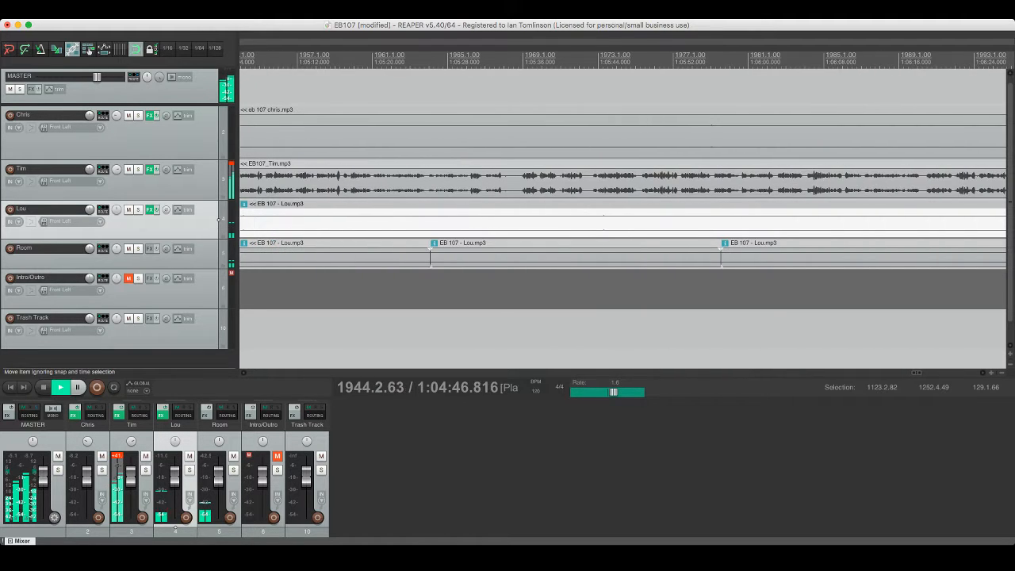
pyautogui.press('s')
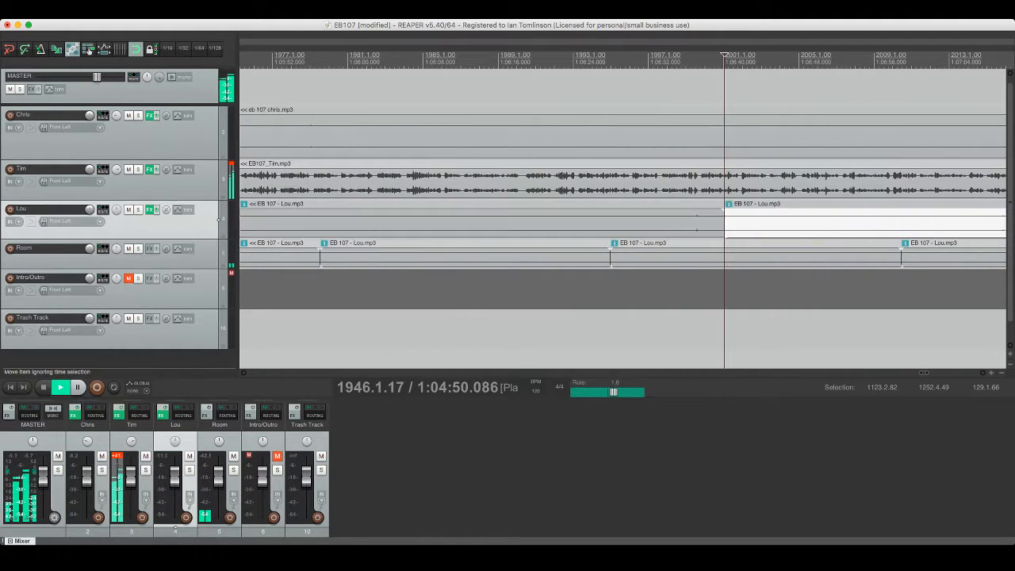
pyautogui.press('Delete')
pyautogui.hscroll(10, 623, 210)
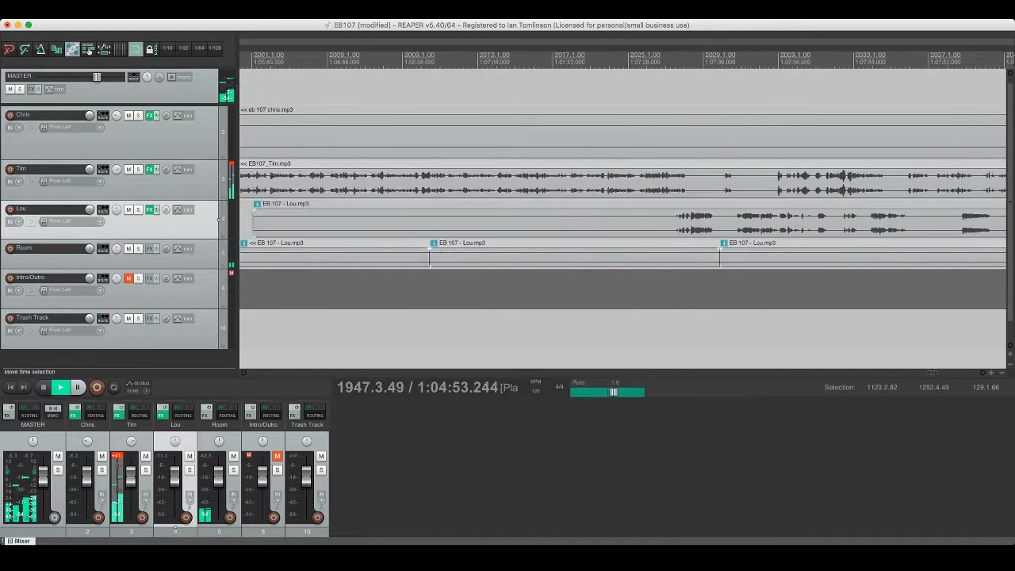
pyautogui.moveTo(240, 220); pyautogui.dragTo(582, 222)
pyautogui.press('super+s')
pyautogui.hscroll(2, 623, 210)
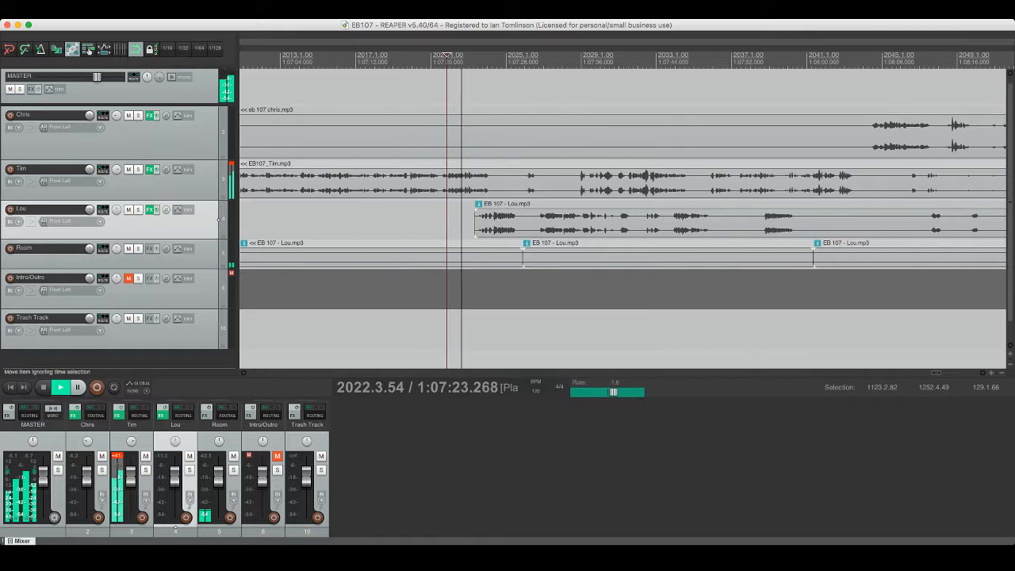
# Step: Cut the stretch from about 1:08:14.5 to 1:08:22 out of the second voice track and save the project
pyautogui.hscroll(1, 623, 210)
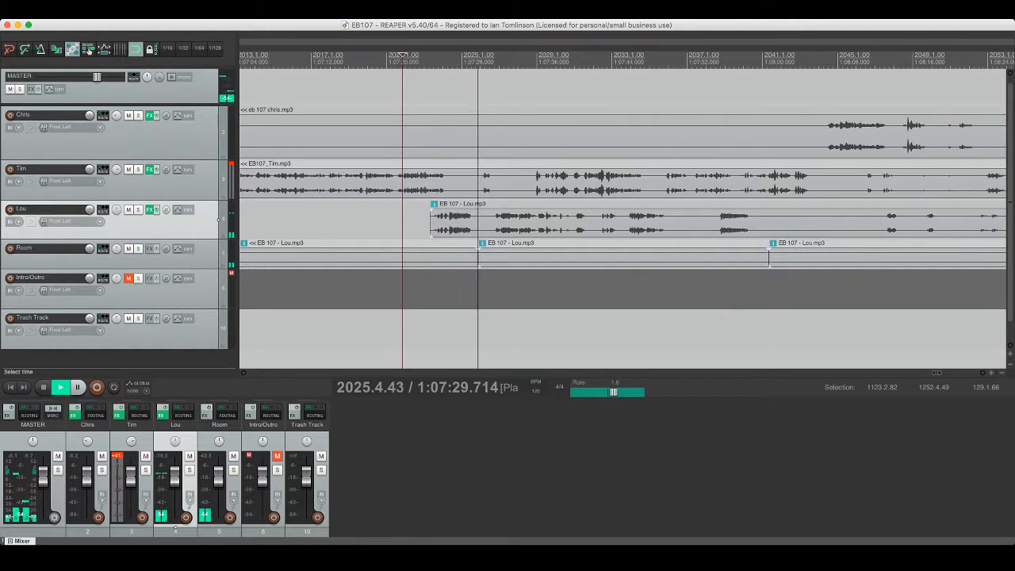
pyautogui.hscroll(2, 623, 210)
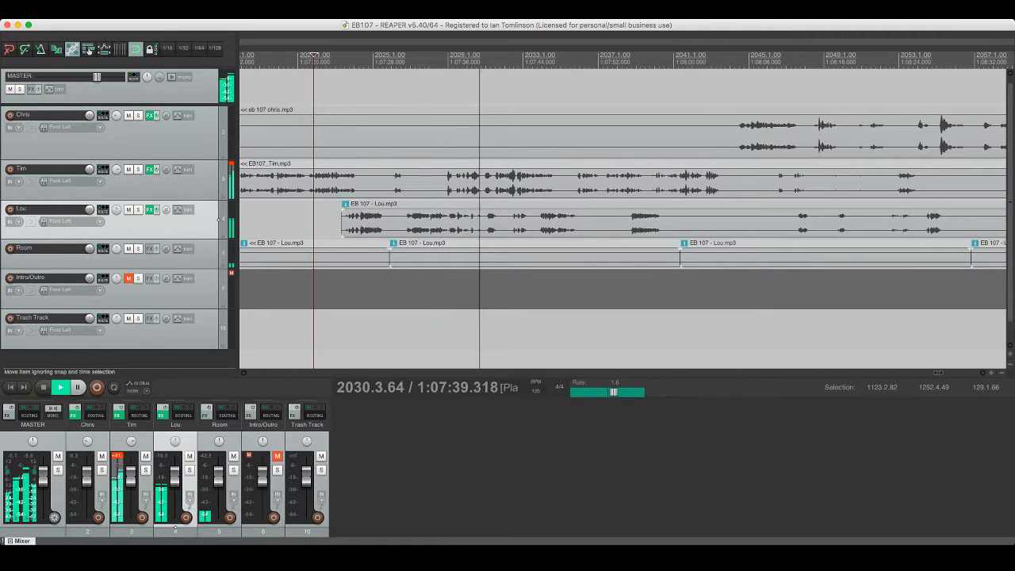
pyautogui.hscroll(2, 623, 211)
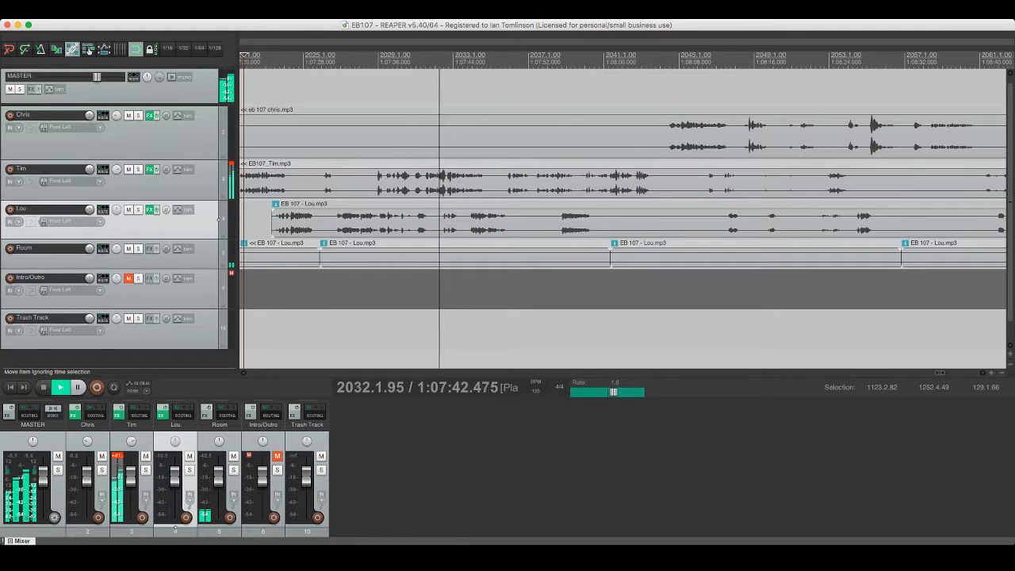
pyautogui.hscroll(2, 623, 210)
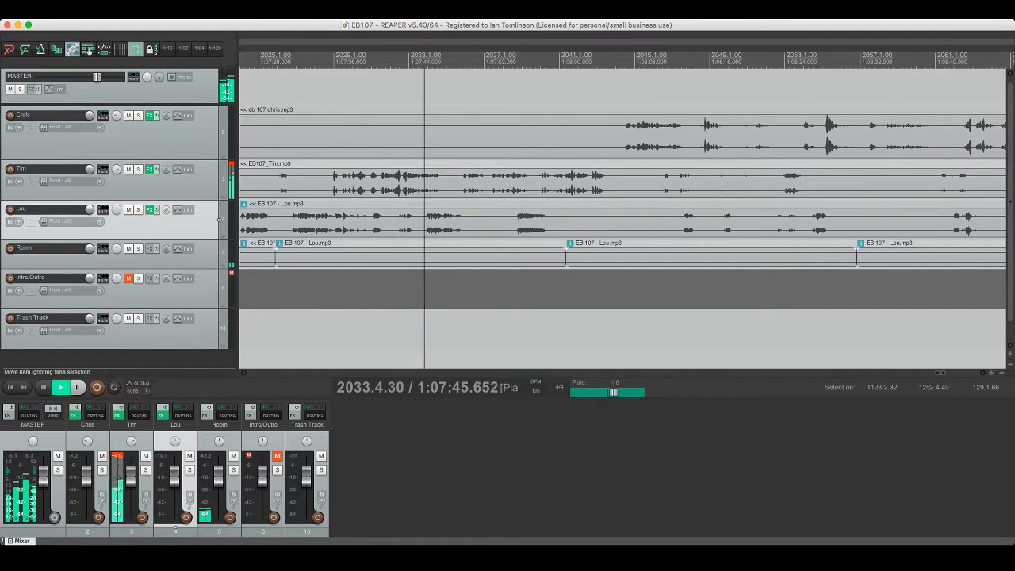
pyautogui.click(592, 135)
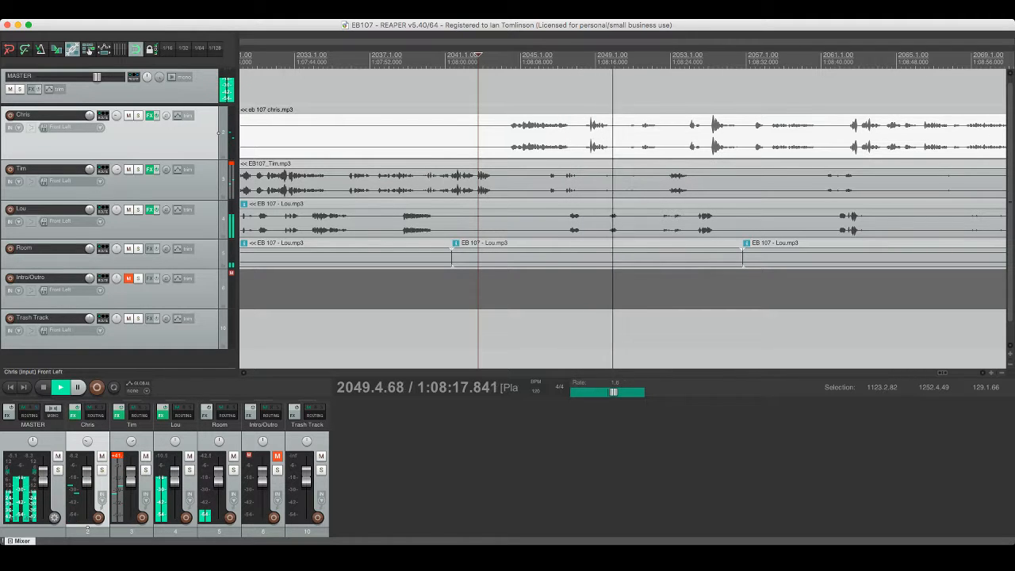
pyautogui.click(582, 183)
pyautogui.press('s')
pyautogui.moveTo(583, 178); pyautogui.dragTo(652, 178)
pyautogui.press('super+s')
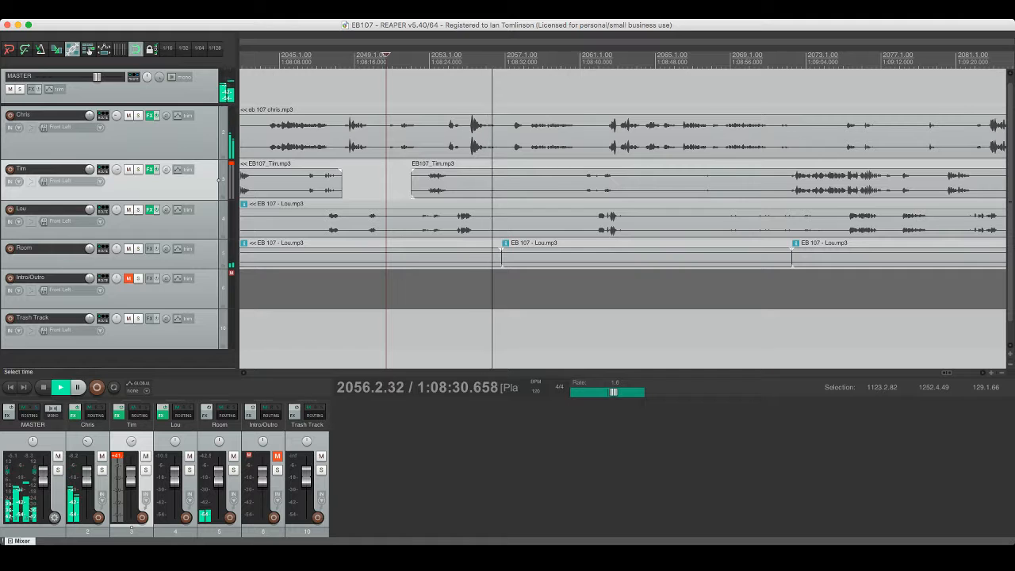
# Step: Split the first voice track at about 1:08:32.5 and save the project
pyautogui.click(510, 135)
pyautogui.press('s')
pyautogui.press('space')
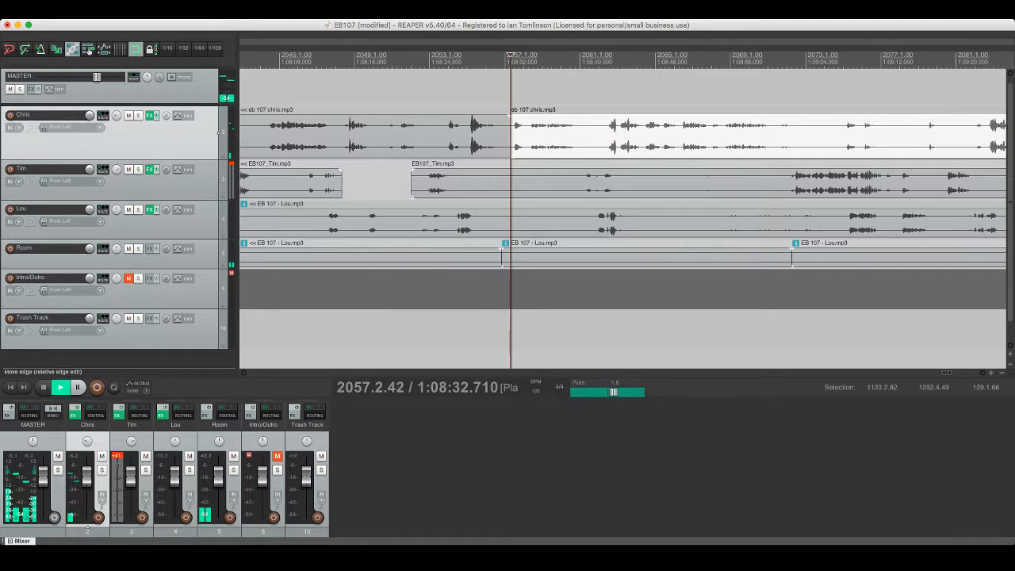
pyautogui.press('super+s')
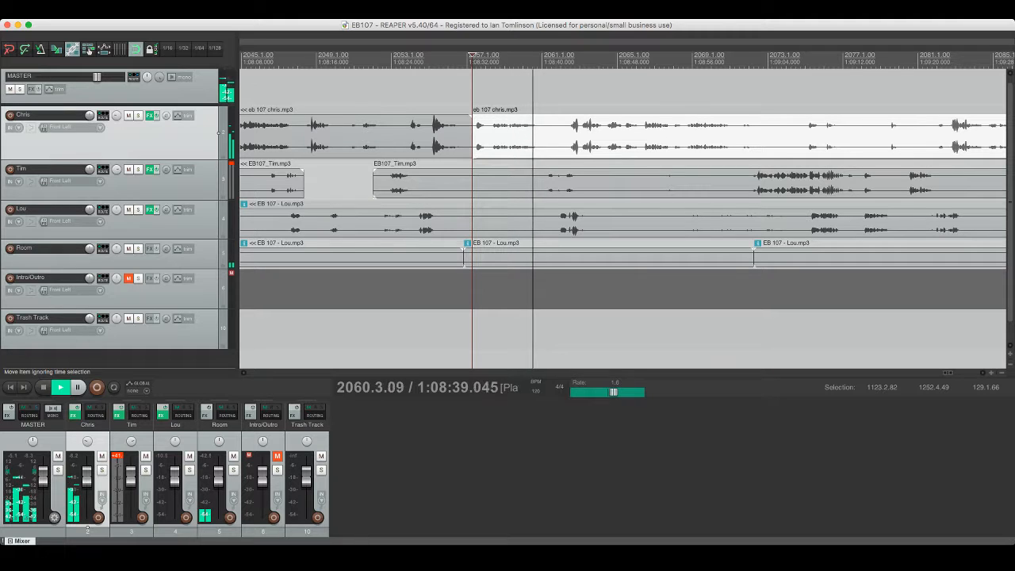
# Step: Cut the stretch from about 1:08:39.5 to 1:08:43 out of the first voice track
pyautogui.press('s')
pyautogui.click(569, 123)
pyautogui.press('s')
pyautogui.click(559, 123)
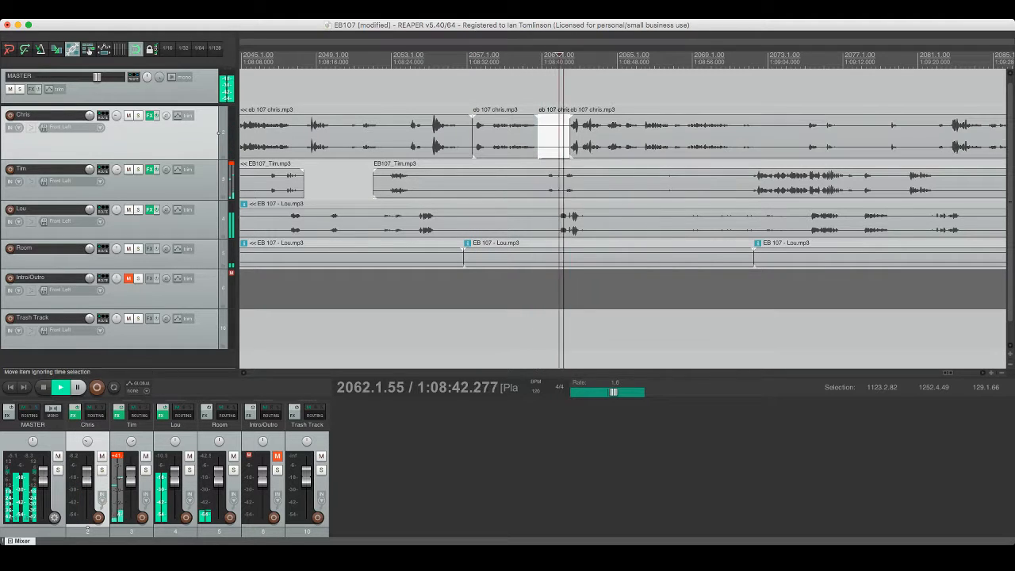
pyautogui.press('Delete')
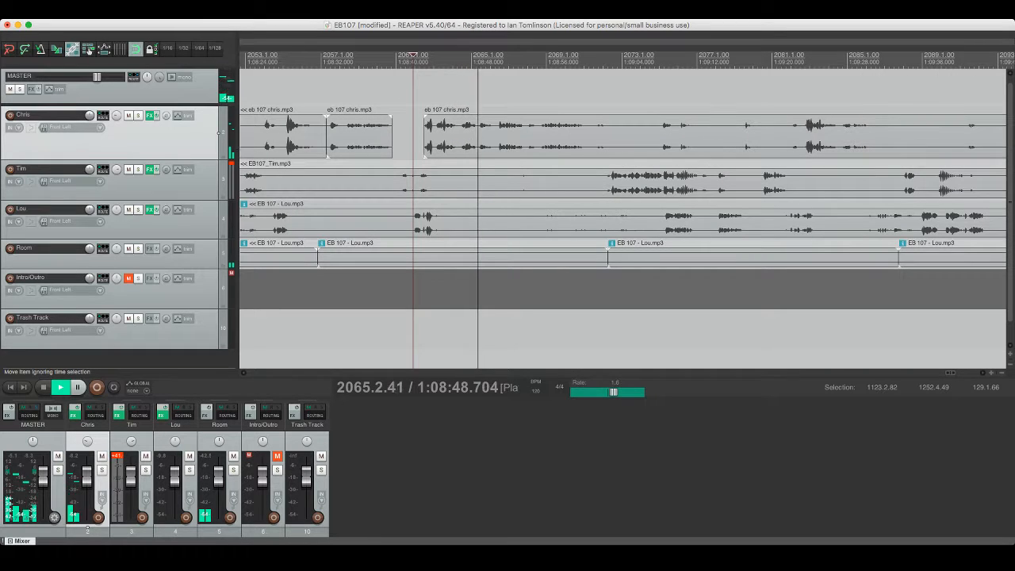
# Step: Cut the stretch from about 1:08:44 to 1:09:01.5 out of the second voice track
pyautogui.click(437, 176)
pyautogui.press('s')
pyautogui.click(600, 176)
pyautogui.press('s')
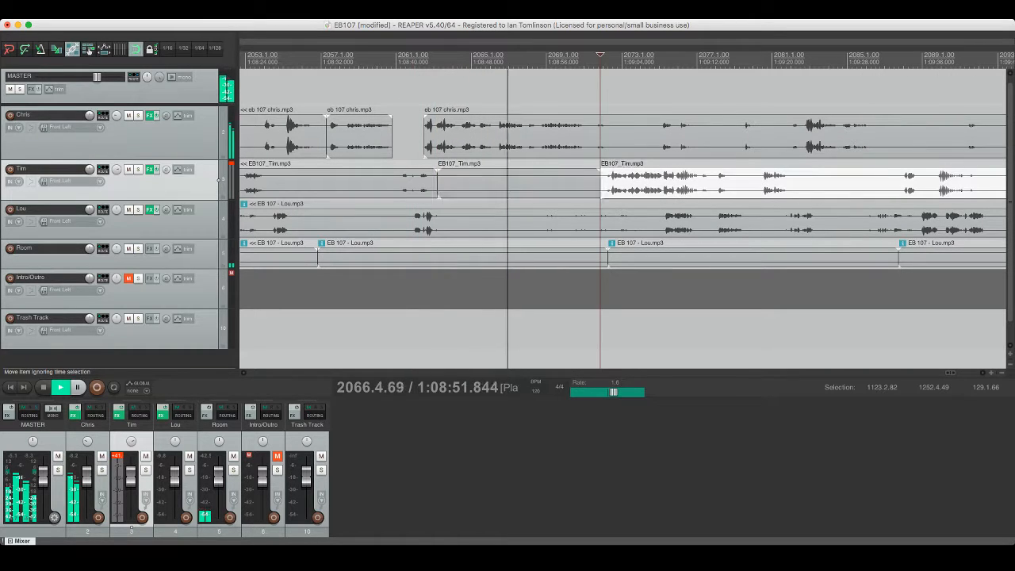
pyautogui.click(571, 176)
pyautogui.press('Delete')
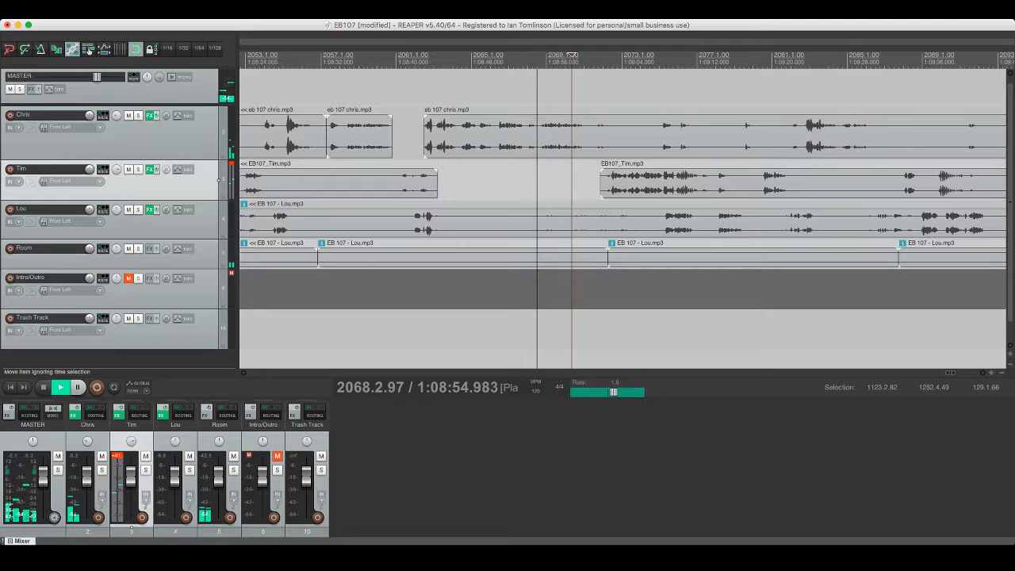
# Step: Cut the stretch from about 1:08:44.5 to 1:09:08 out of the third voice track and trim the preceding clip's end slightly
pyautogui.click(437, 216)
pyautogui.press('s')
pyautogui.click(660, 217)
pyautogui.press('s')
pyautogui.click(638, 57)
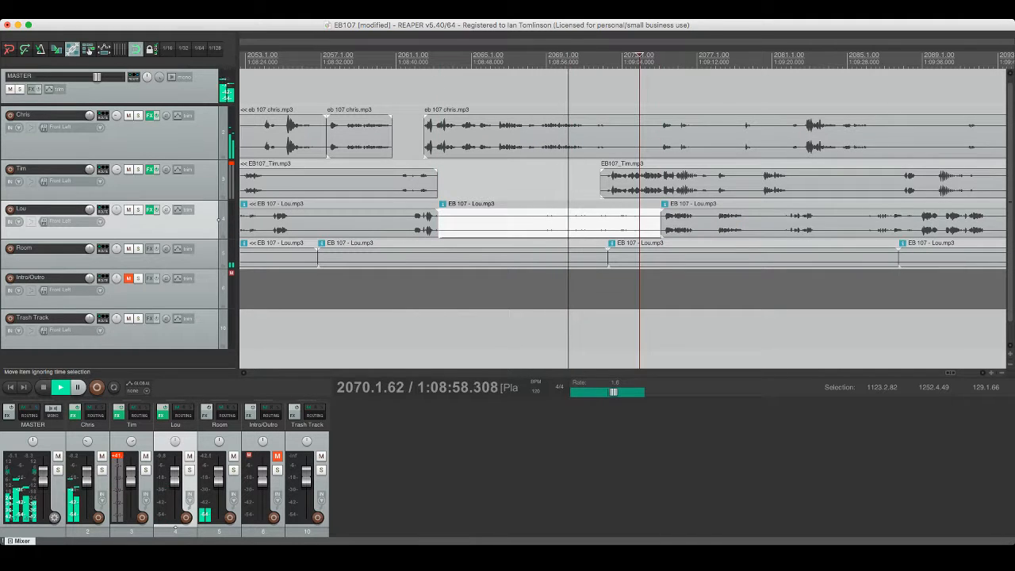
pyautogui.press('Delete')
pyautogui.moveTo(438, 218); pyautogui.dragTo(434, 218)
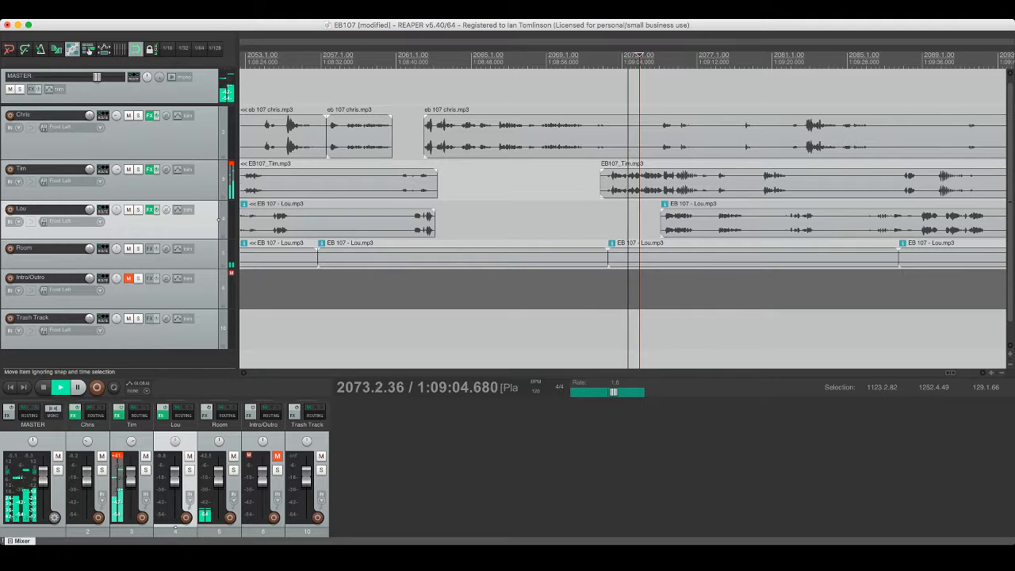
pyautogui.hscroll(2, 622, 218)
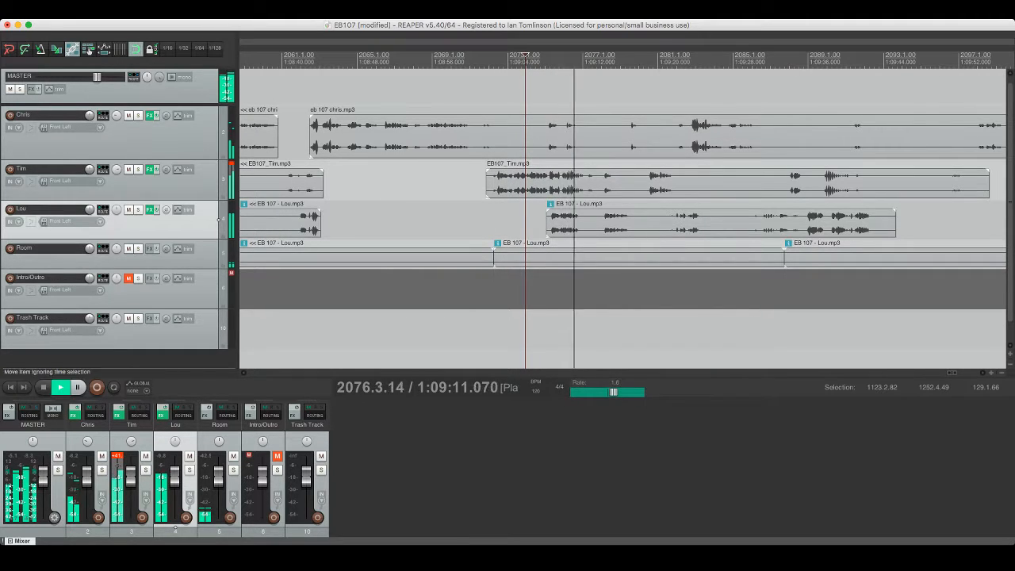
# Step: Play back the first voice track from about 1:09:22 and save the project
pyautogui.hscroll(2, 622, 218)
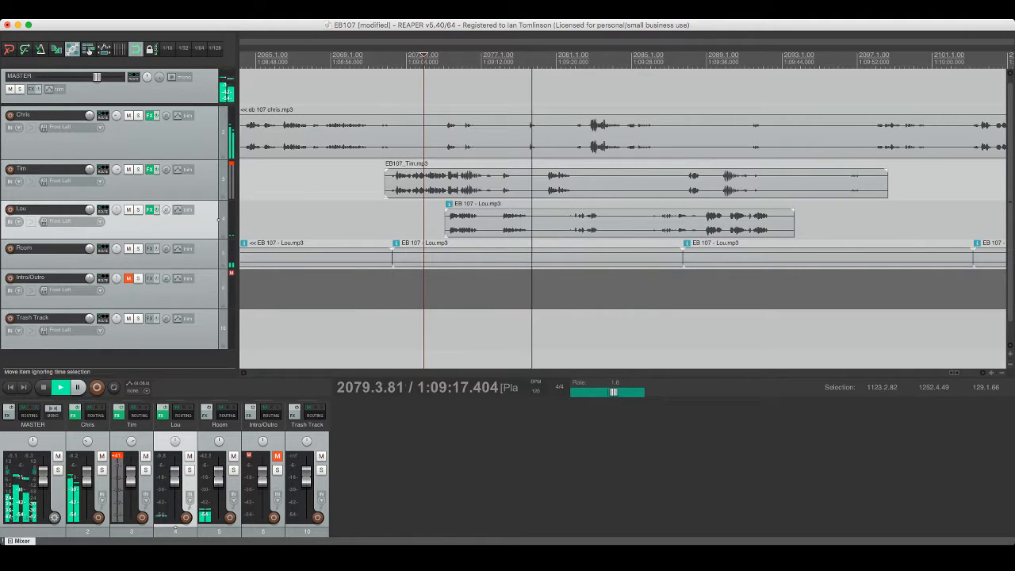
pyautogui.click(577, 135)
pyautogui.press('space')
pyautogui.press('space')
pyautogui.press('super+s')
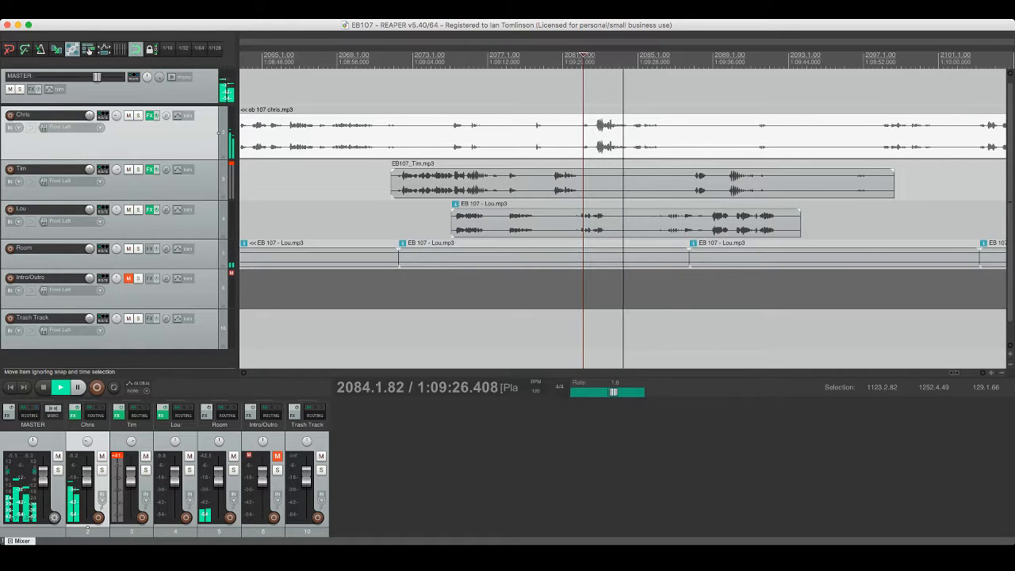
# Step: Cut the stretch from about 1:08:40 to 1:08:43.5 out of the second voice track
pyautogui.hscroll(-2, 623, 218)
pyautogui.press('space')
pyautogui.click(294, 183)
pyautogui.press('space')
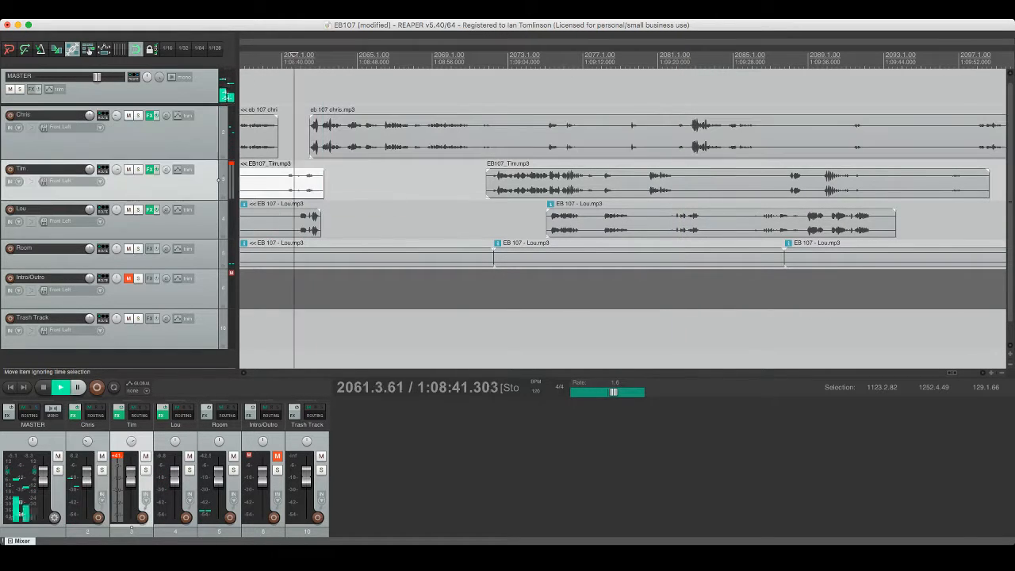
pyautogui.press('space')
pyautogui.click(280, 182)
pyautogui.press('s')
pyautogui.click(314, 182)
pyautogui.press('s')
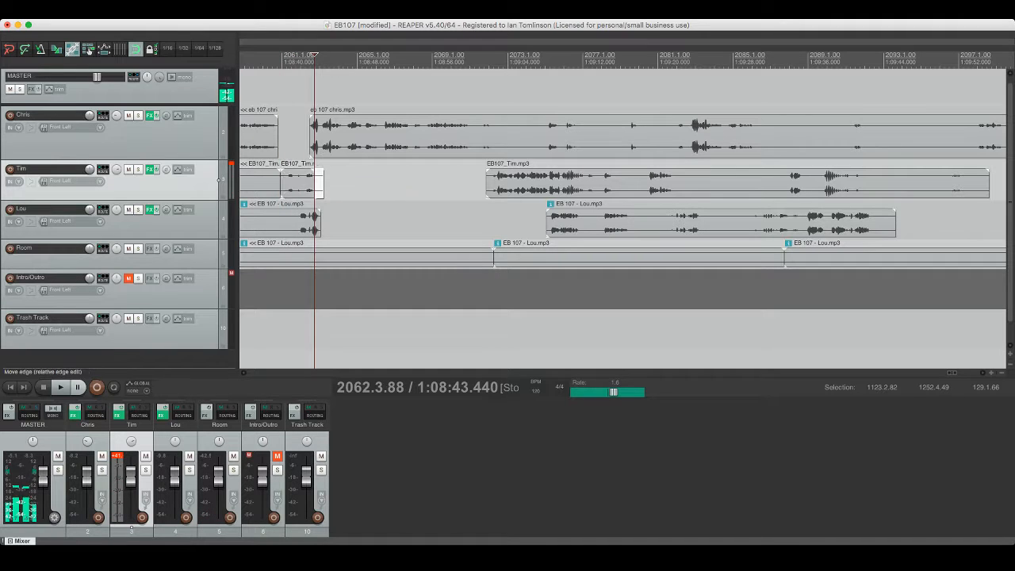
pyautogui.click(302, 183)
pyautogui.click(288, 182)
pyautogui.press('space')
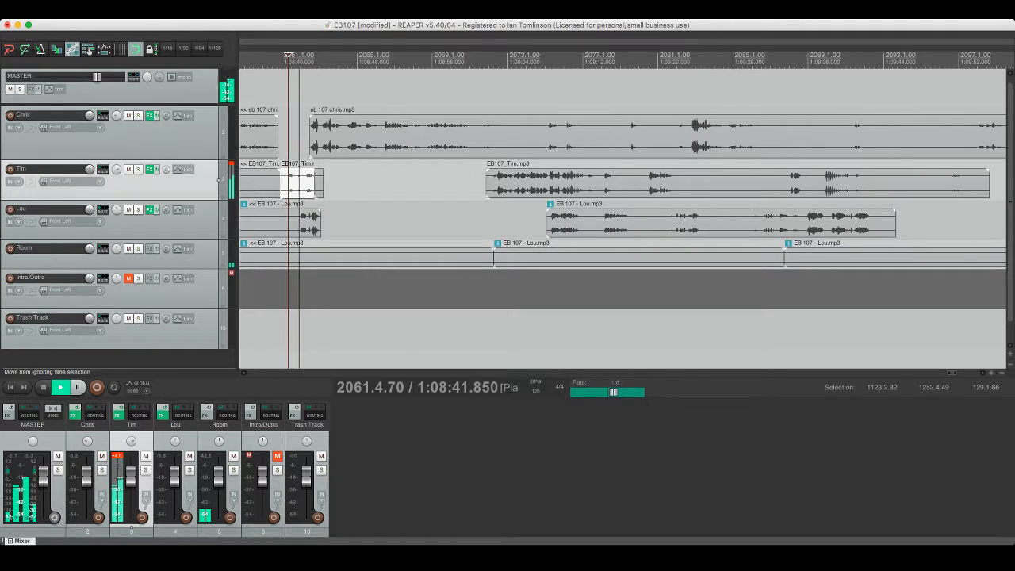
pyautogui.press('space')
pyautogui.press('Delete')
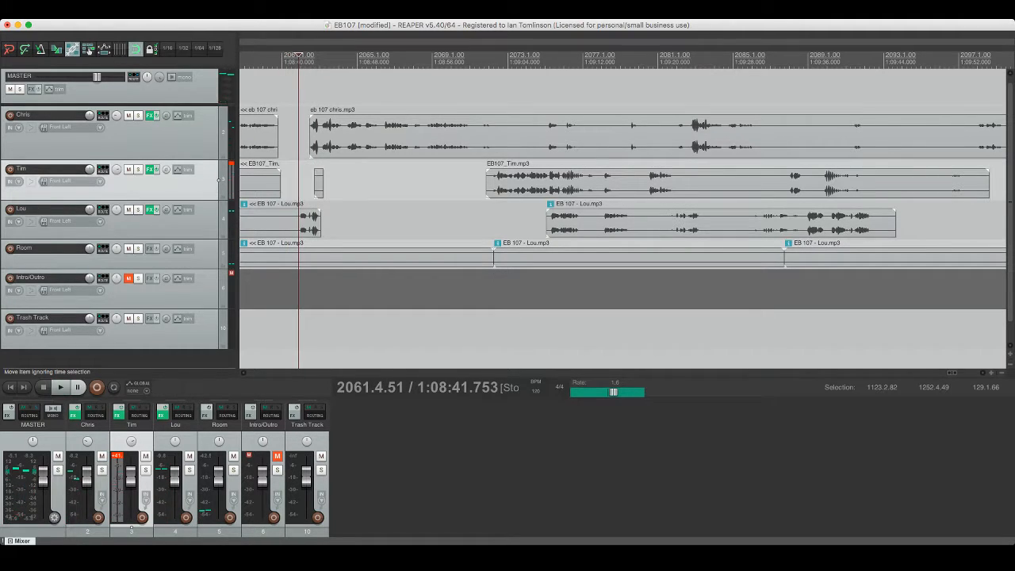
# Step: Remove the end of the third voice track's clip from about 1:08:41.5 onward
pyautogui.click(294, 223)
pyautogui.press('s')
pyautogui.click(304, 223)
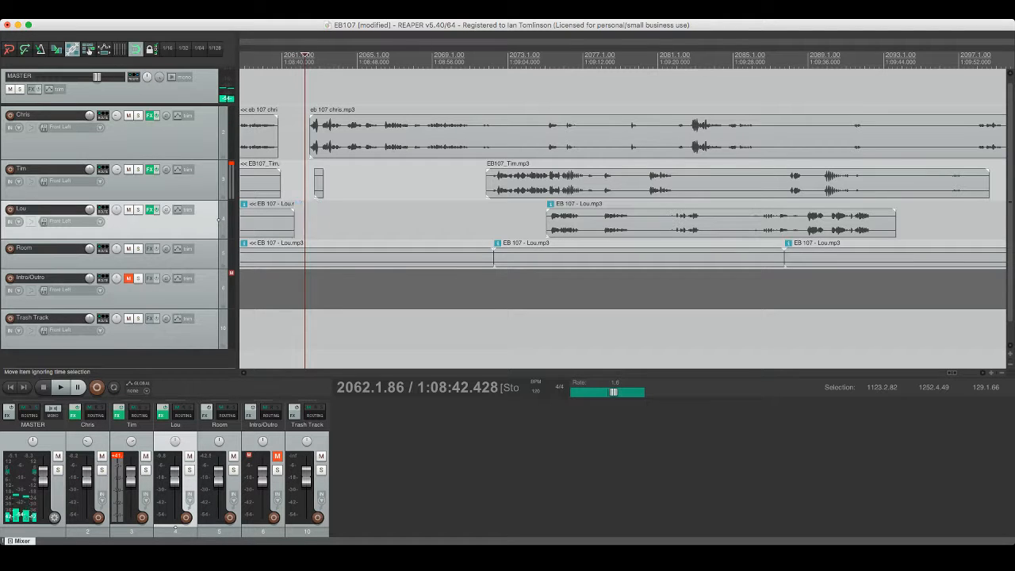
pyautogui.click(313, 136)
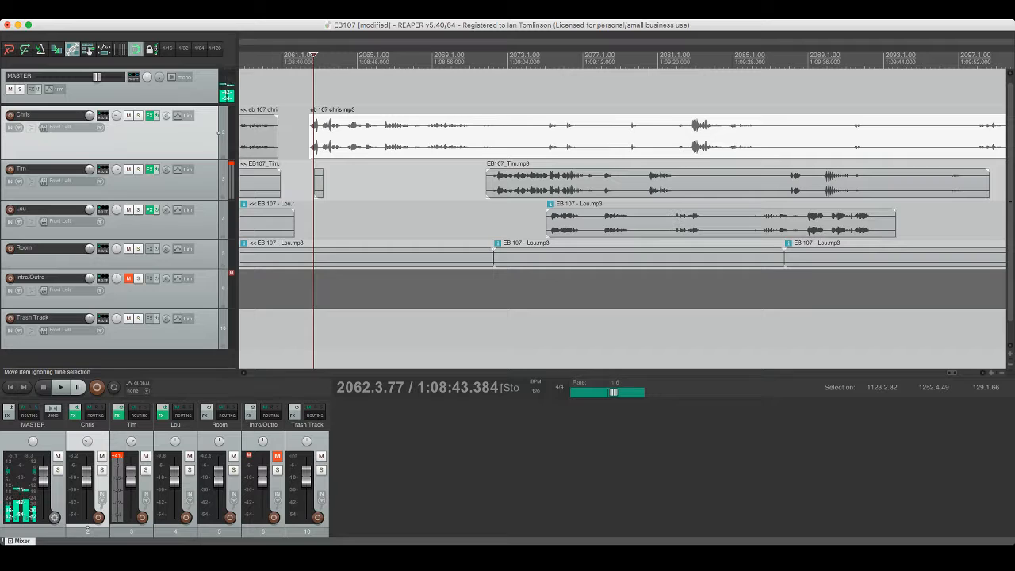
# Step: Listen to the voices between about 1:09:35 and 1:09:43 and around 1:08:40 to find a splice point
pyautogui.click(829, 223)
pyautogui.press('space')
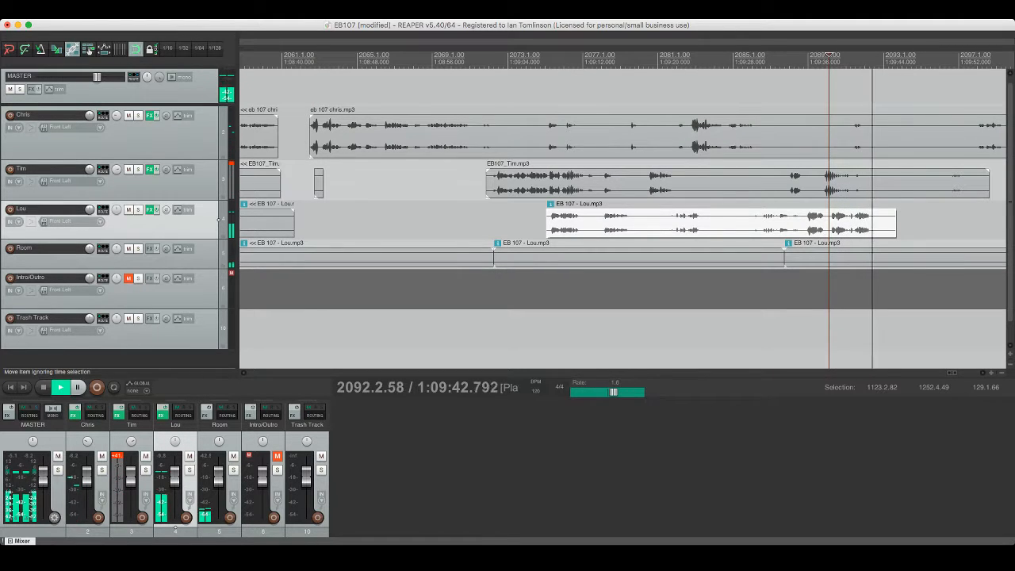
pyautogui.press('space')
pyautogui.click(871, 223)
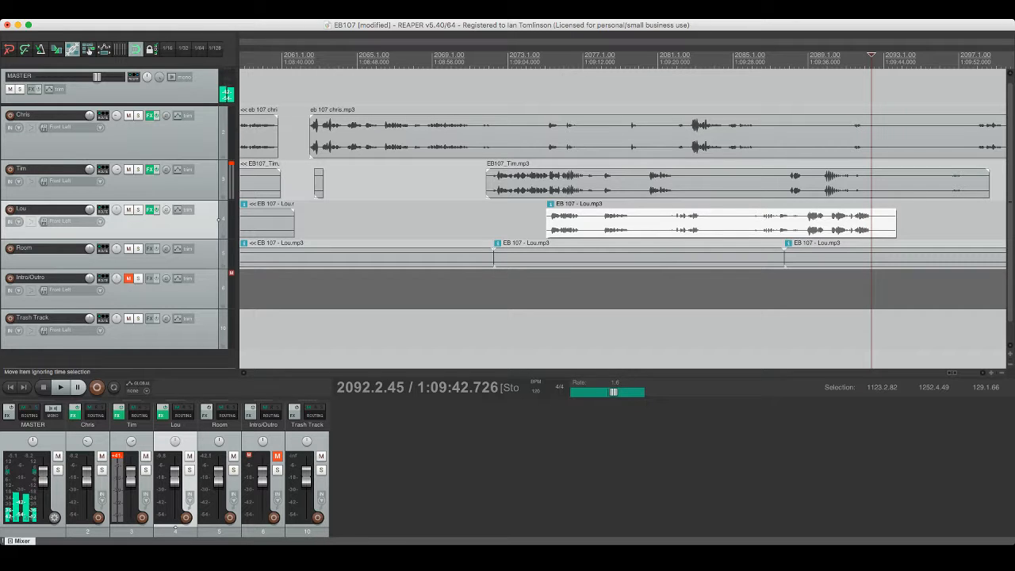
pyautogui.click(818, 183)
pyautogui.press('space')
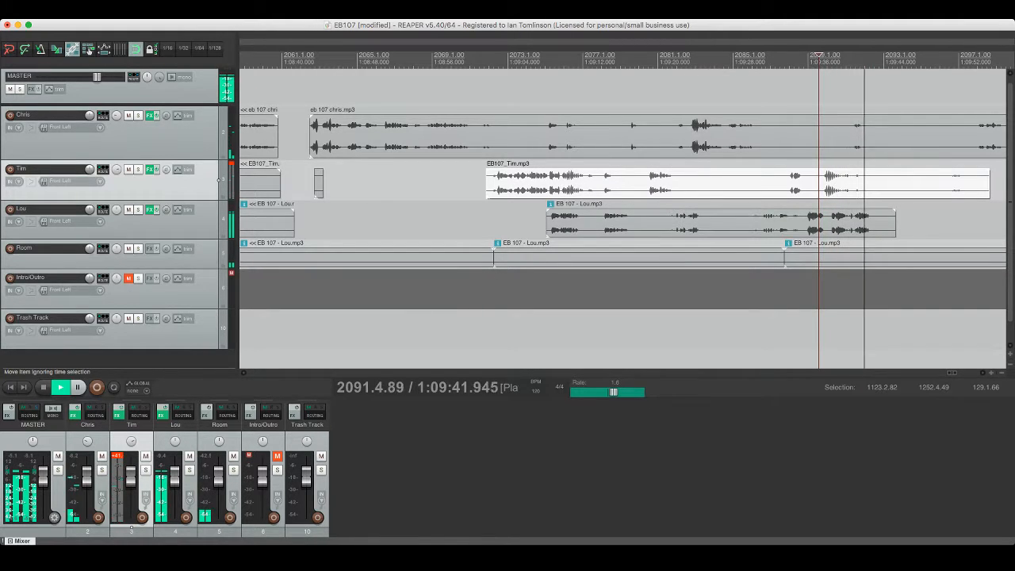
pyautogui.click(853, 223)
pyautogui.press('space')
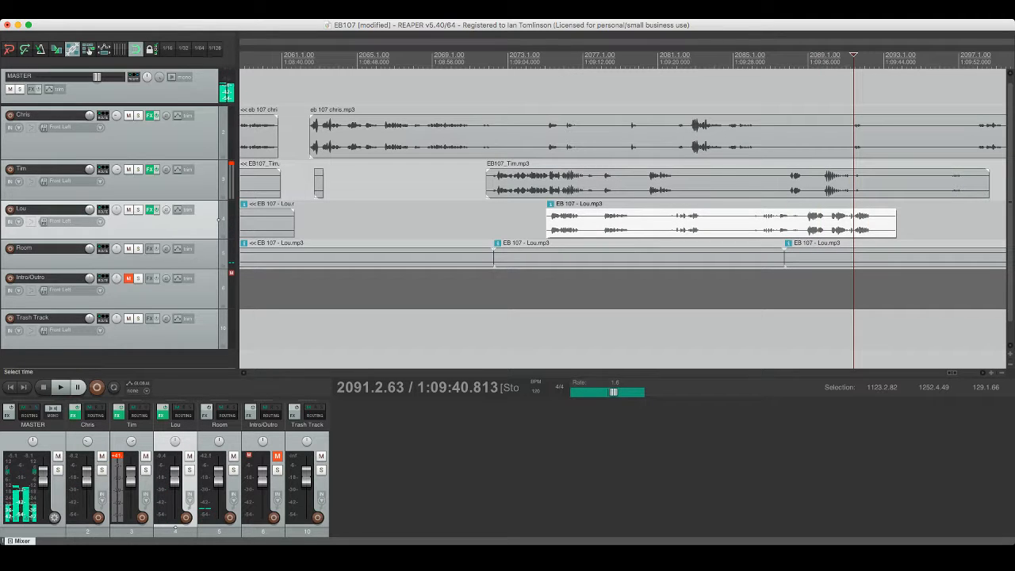
pyautogui.click(261, 131)
pyautogui.press('space')
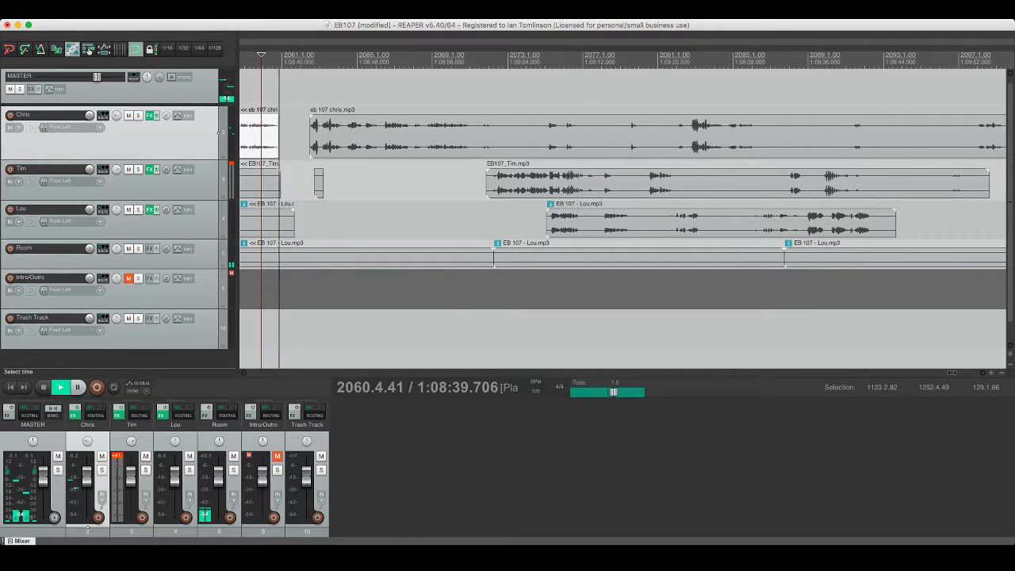
pyautogui.click(311, 131)
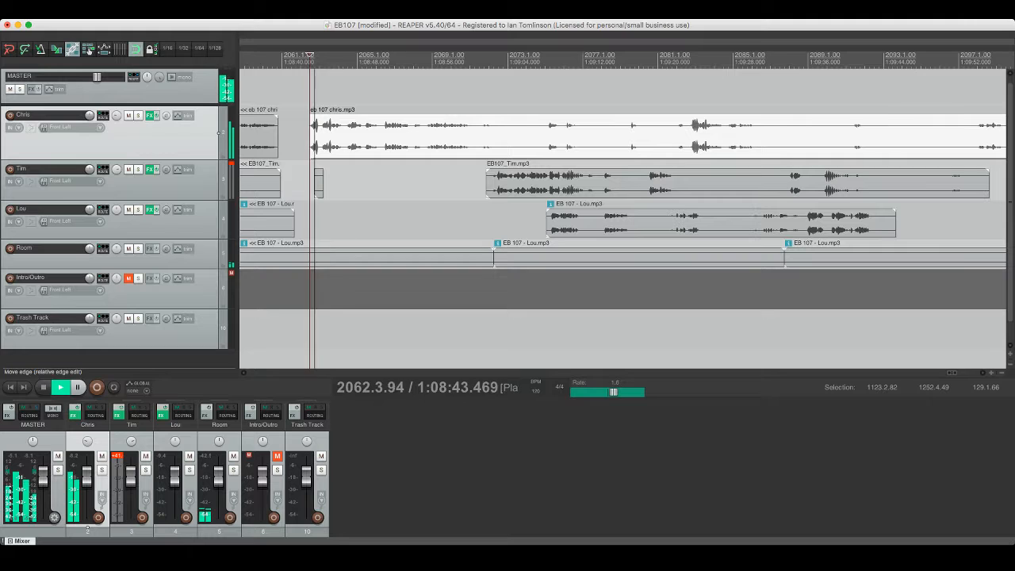
pyautogui.press('space')
pyautogui.click(854, 222)
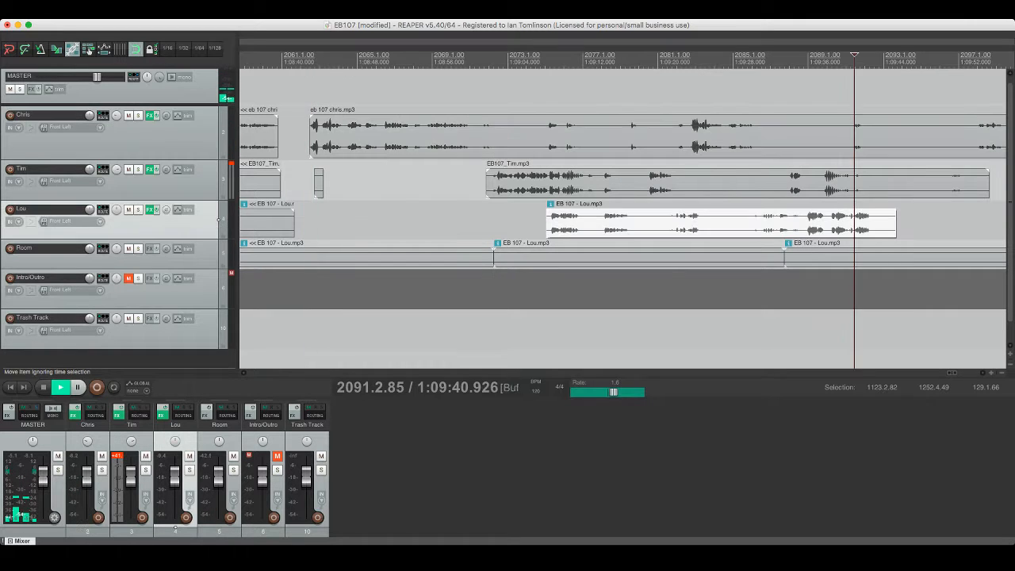
pyautogui.press('space')
pyautogui.press('space')
# Step: Set the playback rate to 1.0 and split the third voice track at about 1:09:41.4
pyautogui.scroll(5, 910, 222)
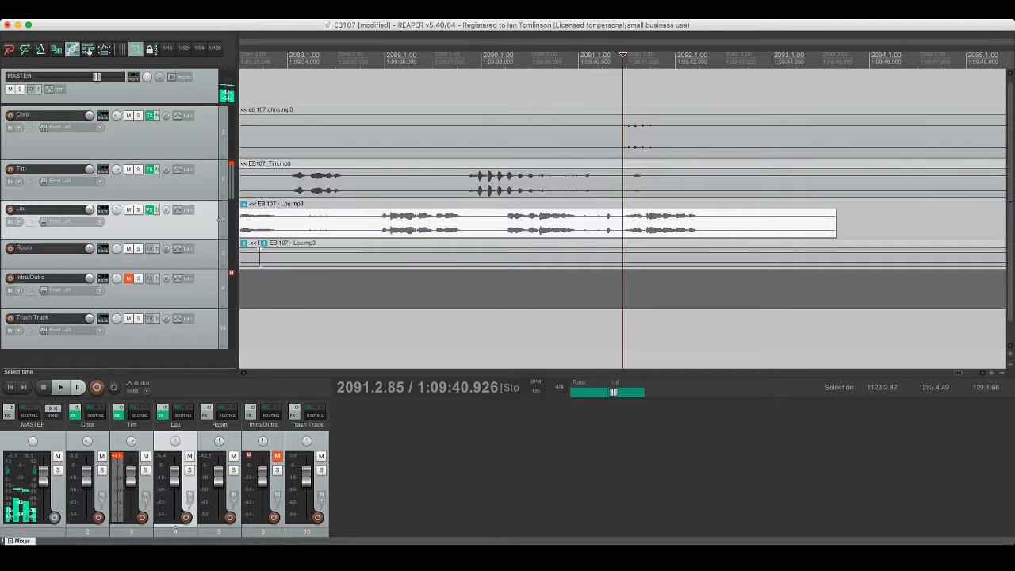
pyautogui.press('space')
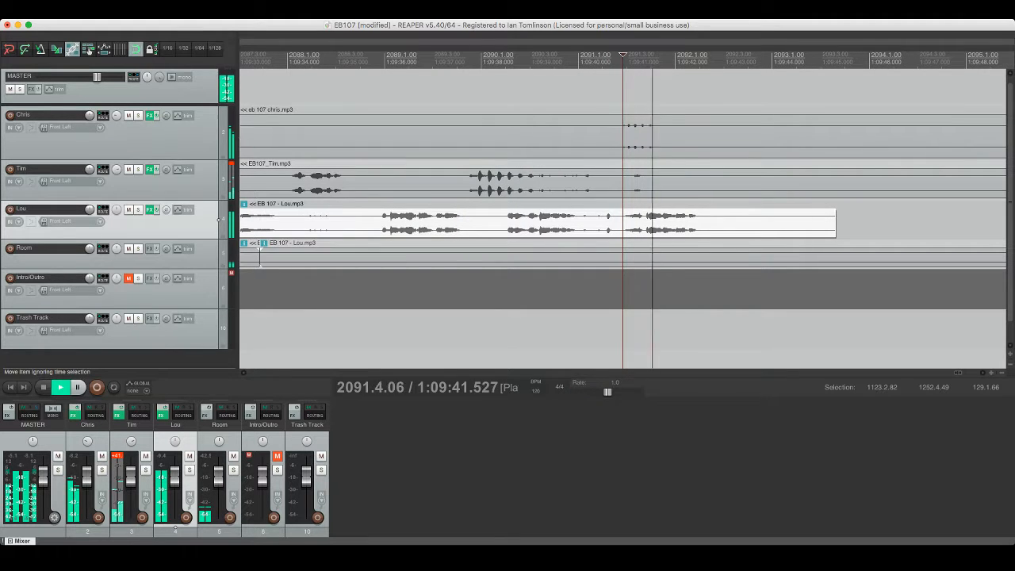
pyautogui.press('space')
pyautogui.click(491, 179)
pyautogui.press('space')
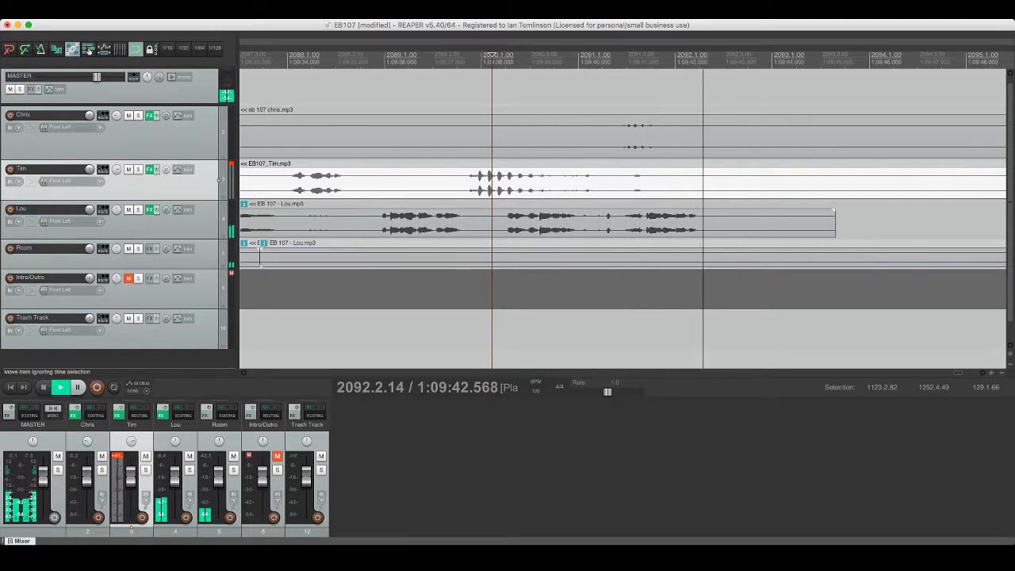
pyautogui.click(644, 221)
pyautogui.press('space')
pyautogui.press('space')
pyautogui.press('space')
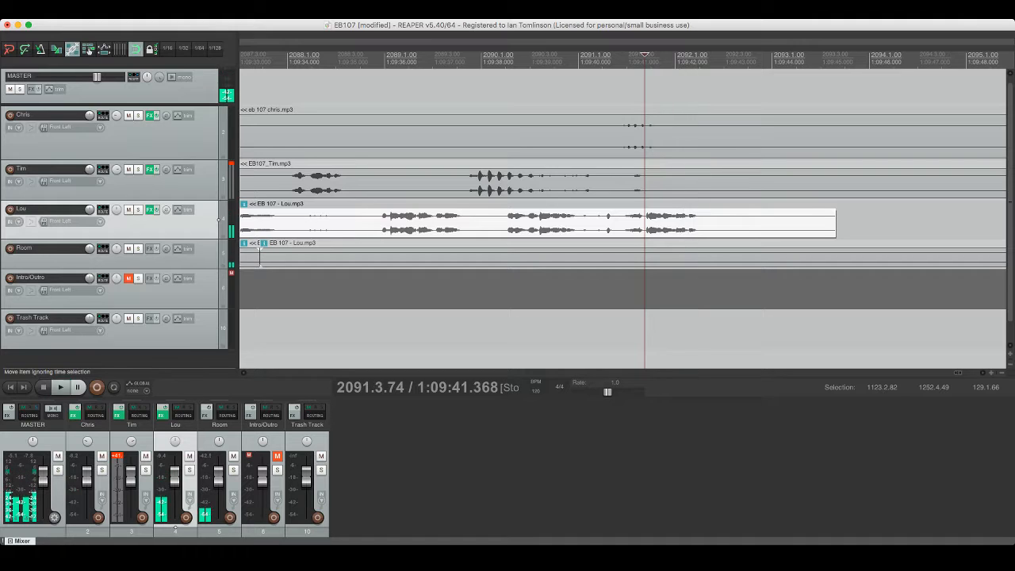
pyautogui.press('s')
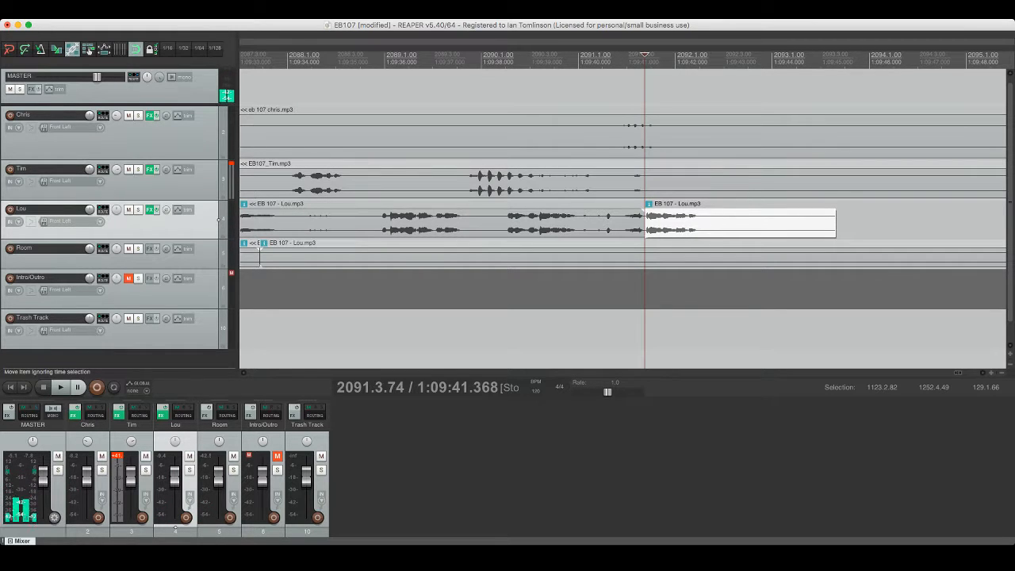
# Step: Add a marker at about 1:09:41.4 and mute the third voice track's clip that starts there
pyautogui.press('super+m')
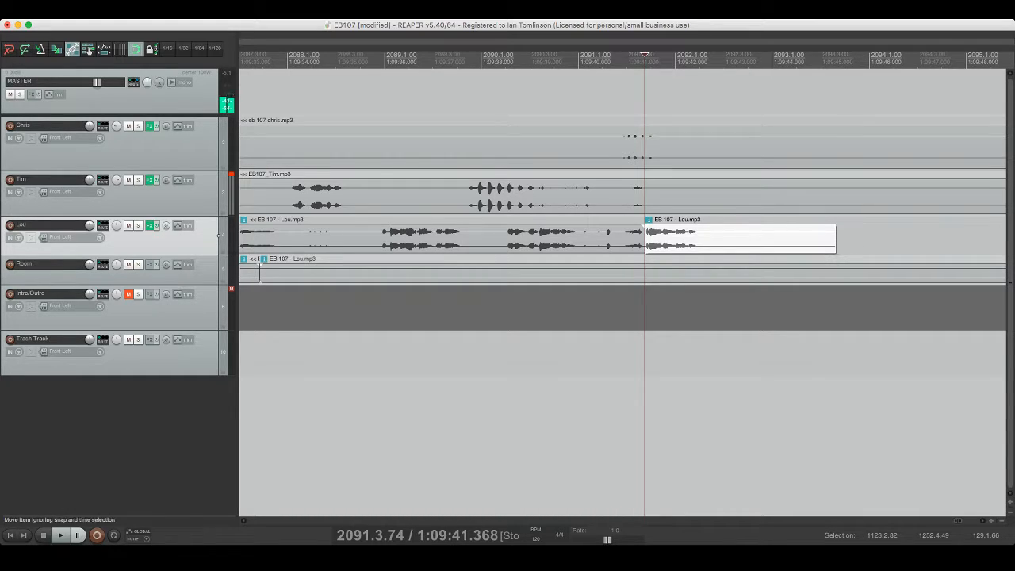
pyautogui.press('m')
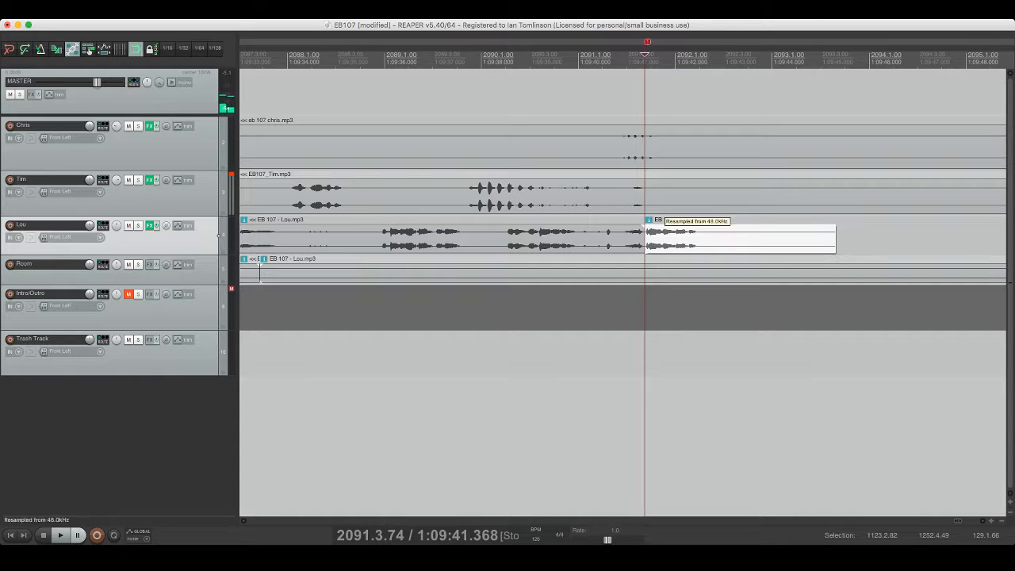
pyautogui.press('super+m')
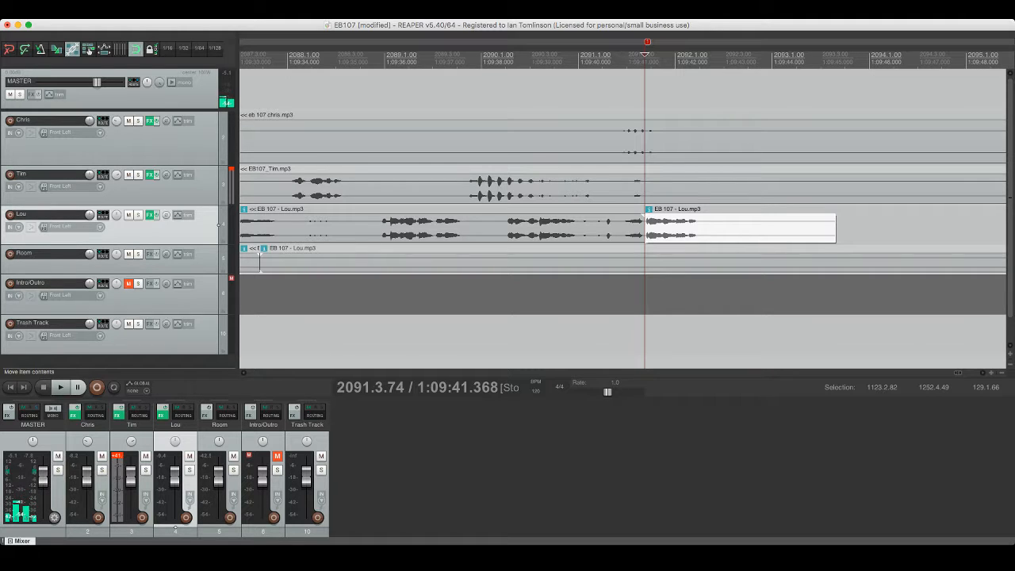
pyautogui.press('u')
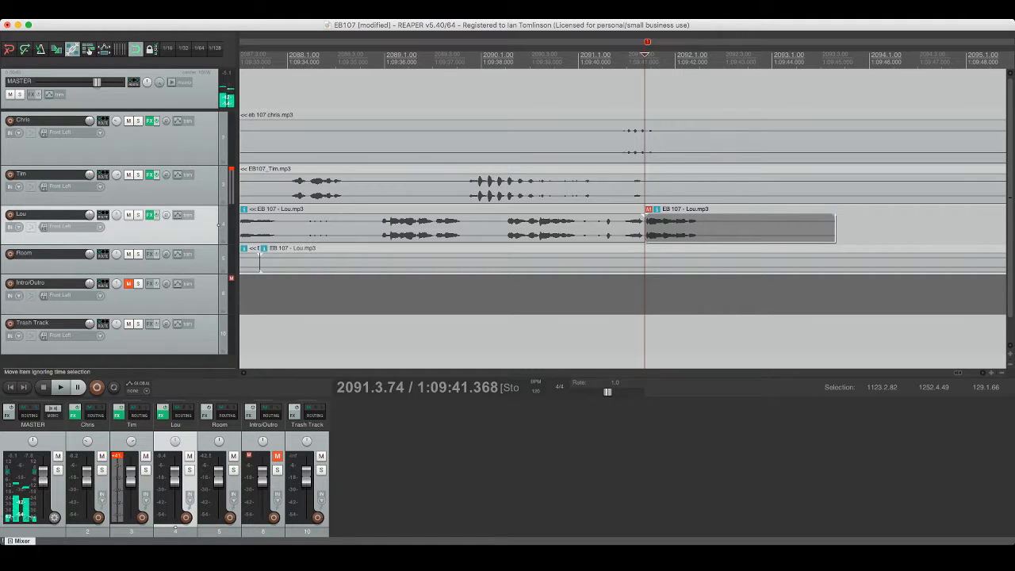
# Step: Make a time selection from about 1:08:42.7 to 1:09:42, ending just past the marker
pyautogui.press('-')
pyautogui.press('-')
pyautogui.press('-')
pyautogui.press('-')
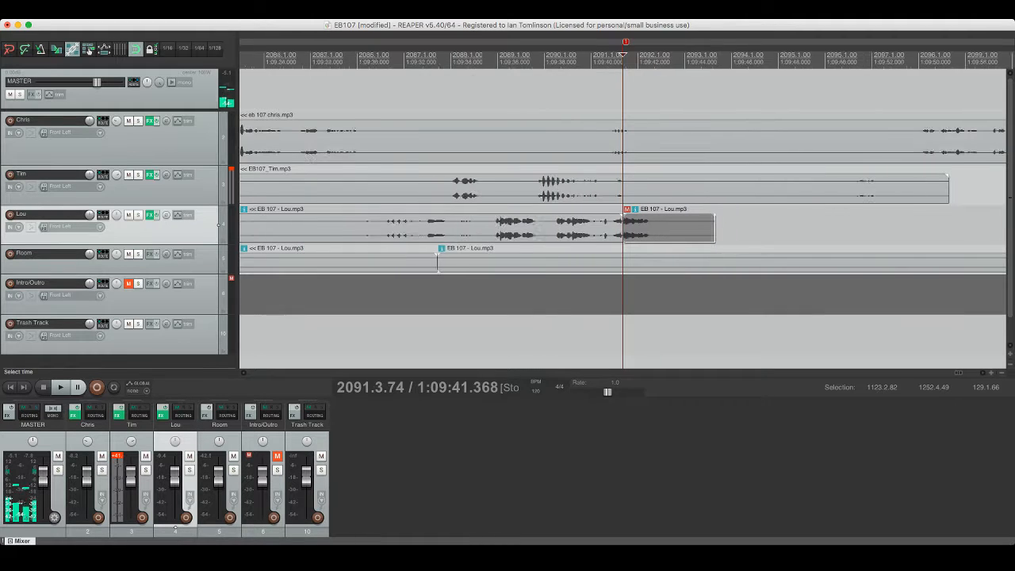
pyautogui.moveTo(632, 302); pyautogui.dragTo(468, 302)
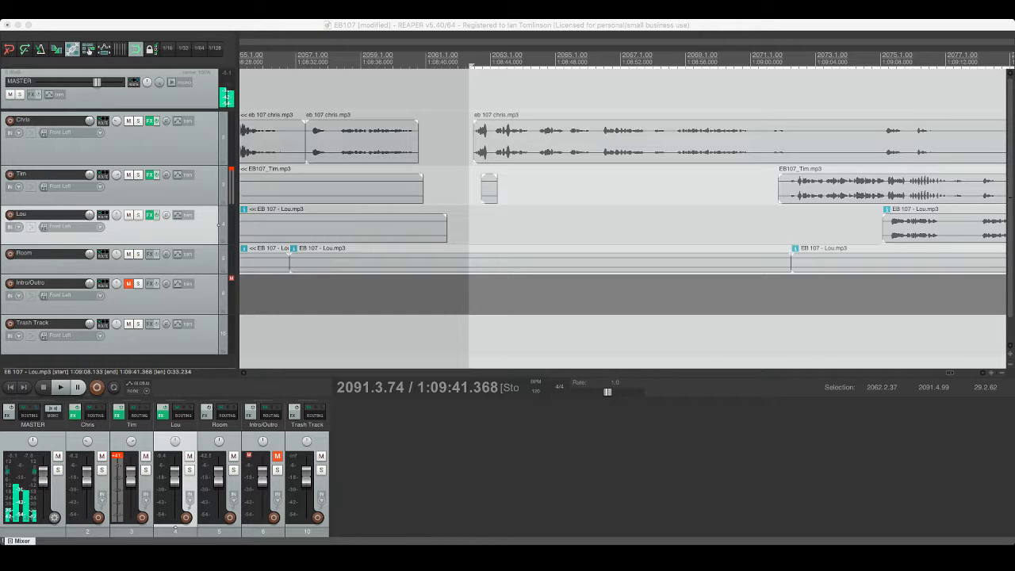
pyautogui.click(175, 527)
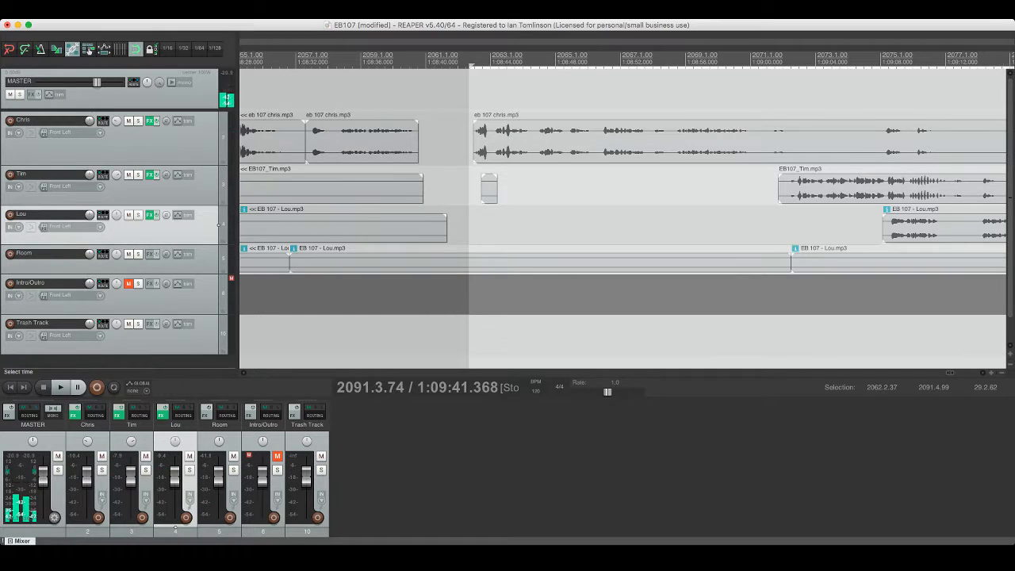
pyautogui.hscroll(10, 623, 214)
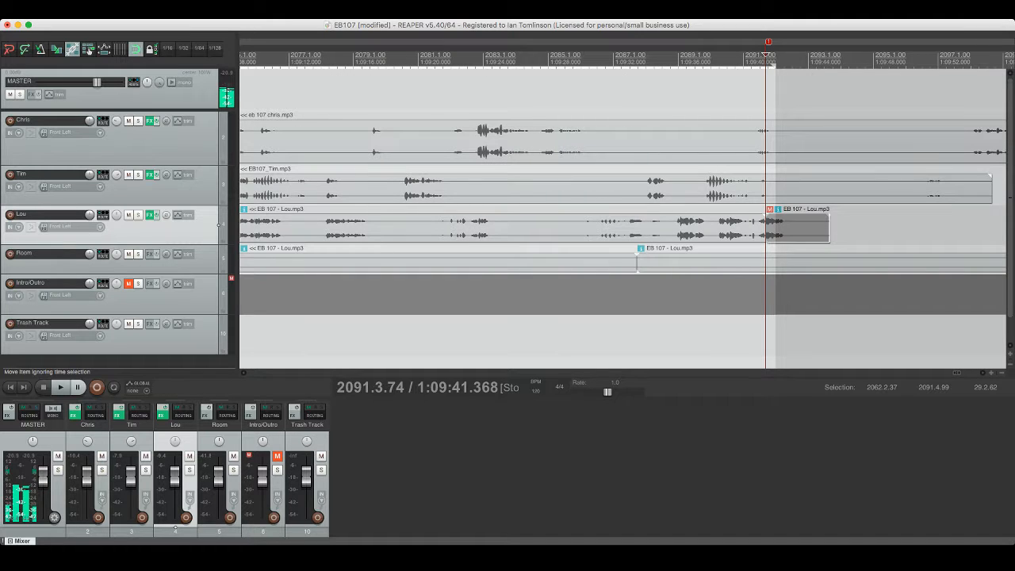
pyautogui.scroll(-5, 422, 139)
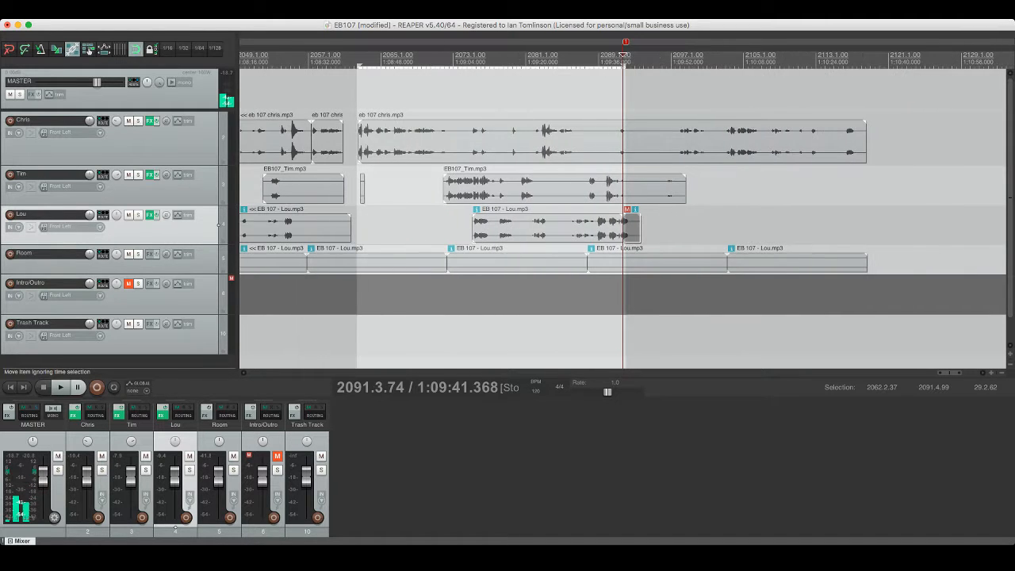
# Step: Split the first voice track at about 1:09:44 and delete the clip before the split
pyautogui.click(422, 138)
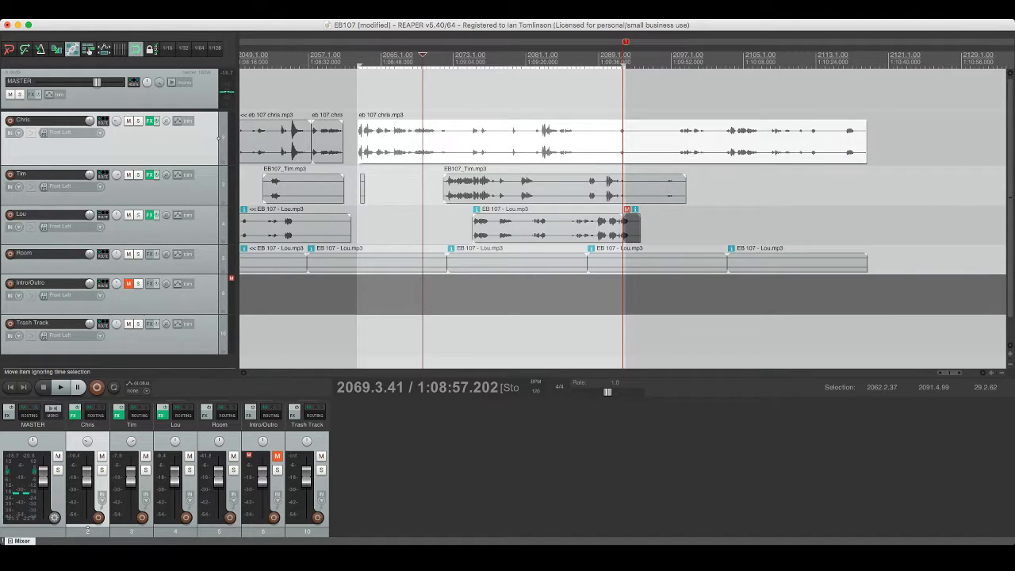
pyautogui.click(621, 60)
pyautogui.press('space')
pyautogui.press('space')
pyautogui.click(637, 59)
pyautogui.press('s')
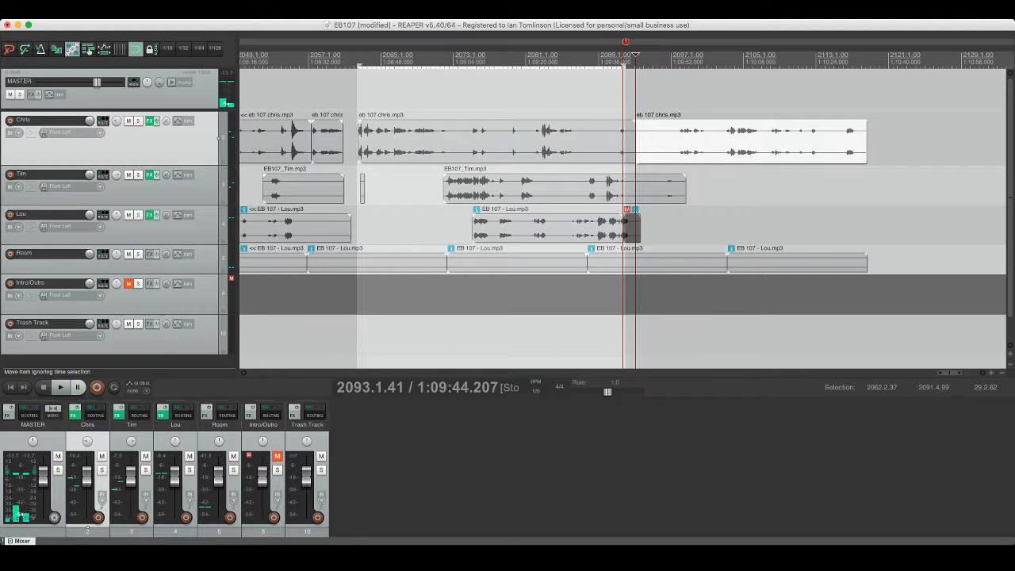
pyautogui.click(603, 143)
# Step: Delete the second voice track's clip starting at about 1:09:01.5 and the third voice track's clip ending at the marker
pyautogui.click(597, 188)
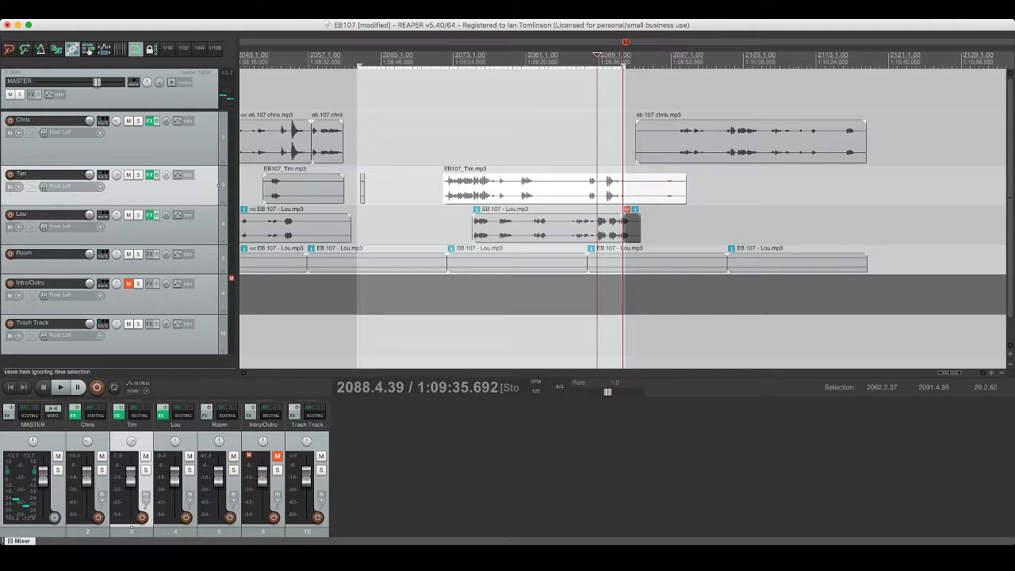
pyautogui.press('Delete')
pyautogui.click(218, 224)
pyautogui.press('Delete')
pyautogui.press('space')
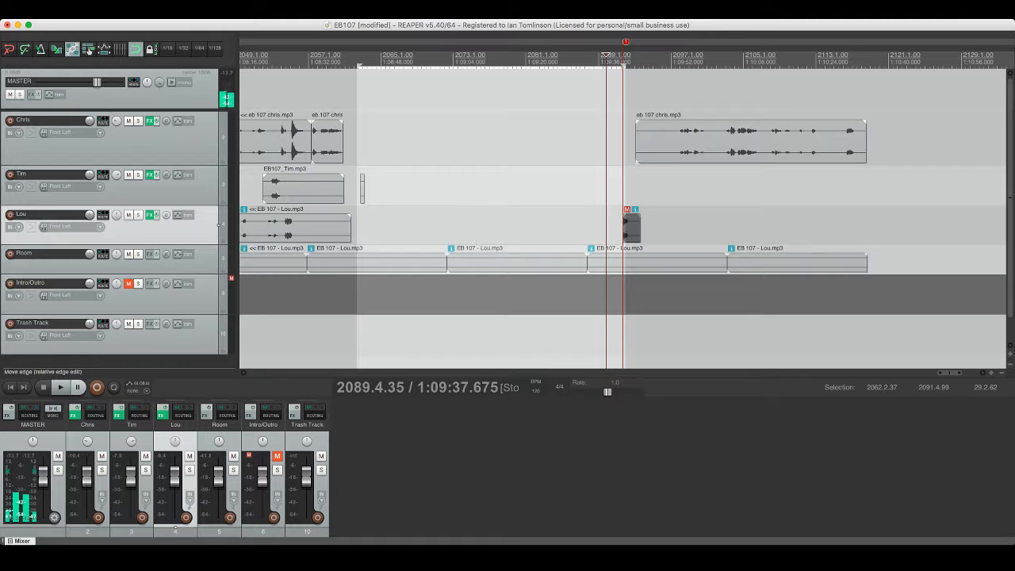
# Step: Delete the first voice track's last clip, starting at about 1:09:44, and select the third voice track's muted clip
pyautogui.click(219, 138)
pyautogui.press('Delete')
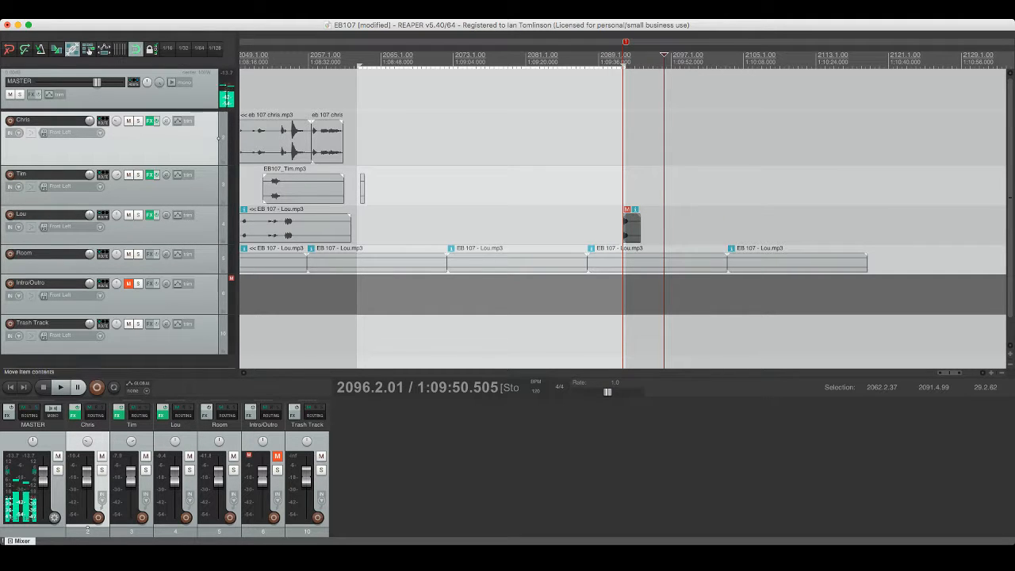
pyautogui.click(219, 224)
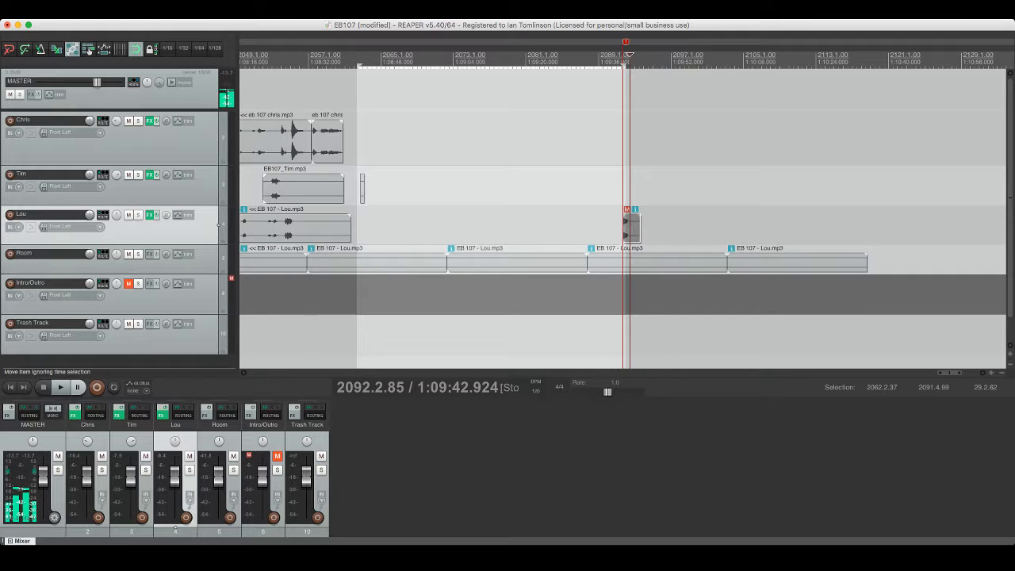
# Step: Move the third voice track's last clip back to about 1:08:40, audition the join, and delete the second voice track's short leftover clip
pyautogui.moveTo(632, 226); pyautogui.dragTo(352, 228)
pyautogui.click(218, 185)
pyautogui.press('space')
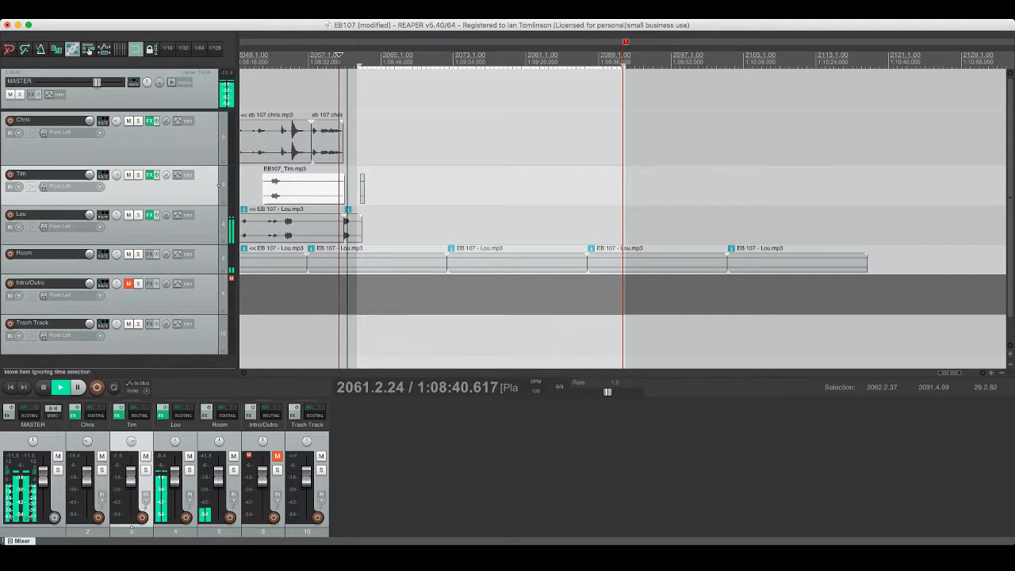
pyautogui.press('space')
pyautogui.click(363, 187)
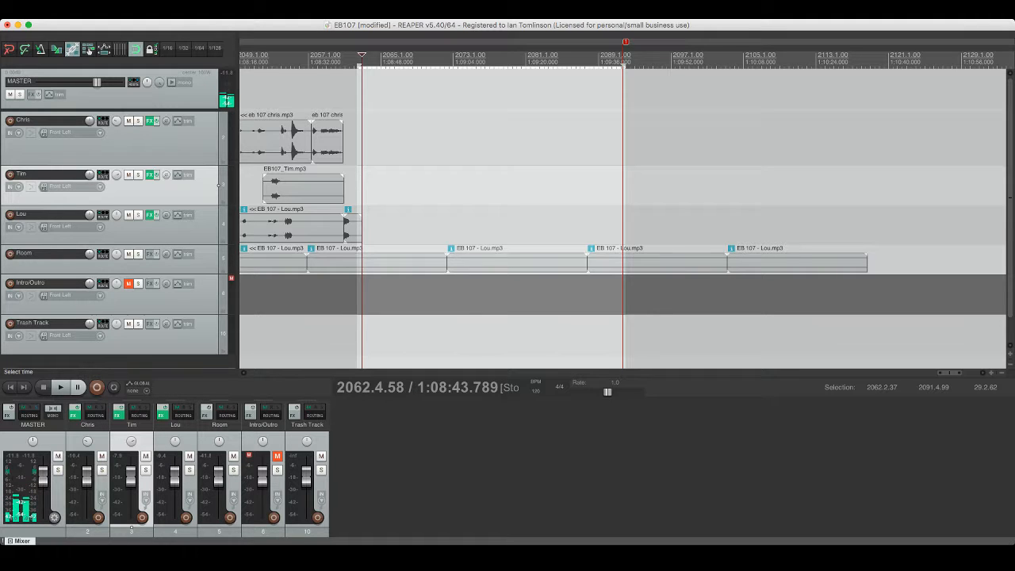
# Step: Split the Room track's clip at about 1:08:44 and delete the part after the split
pyautogui.click(364, 188)
pyautogui.click(381, 262)
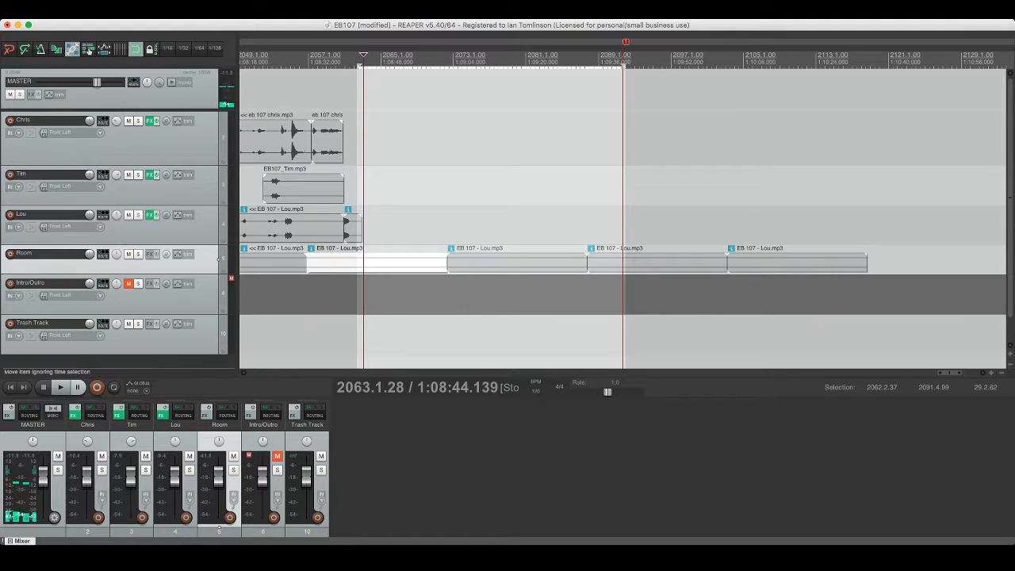
pyautogui.press('s')
pyautogui.click(377, 261)
pyautogui.press('Delete')
# Step: Delete the three remaining Room track clips beyond the end of the conversation
pyautogui.click(501, 262)
pyautogui.press('Delete')
pyautogui.click(590, 261)
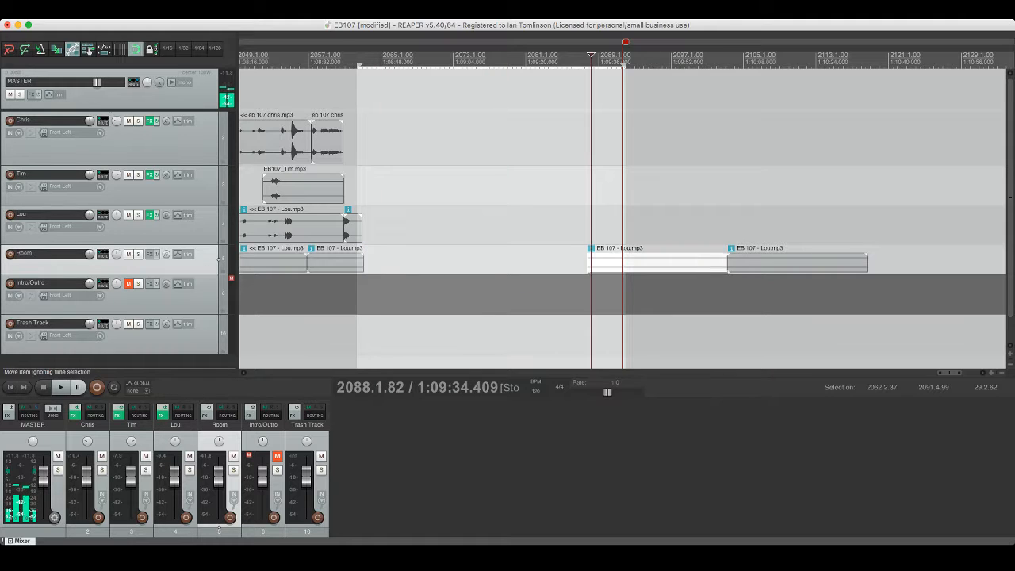
pyautogui.press('Delete')
pyautogui.click(738, 261)
pyautogui.press('Delete')
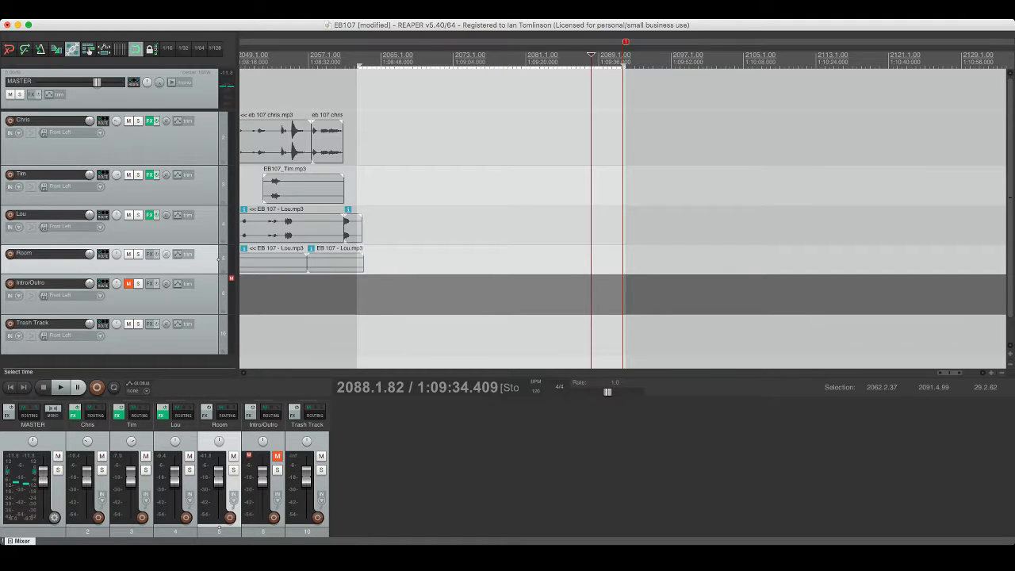
# Step: Make a time selection over the whole podcast, from the project start to about 1:08:44.9, just past the last clips
pyautogui.click(361, 261)
pyautogui.moveTo(366, 262); pyautogui.dragTo(271, 262)
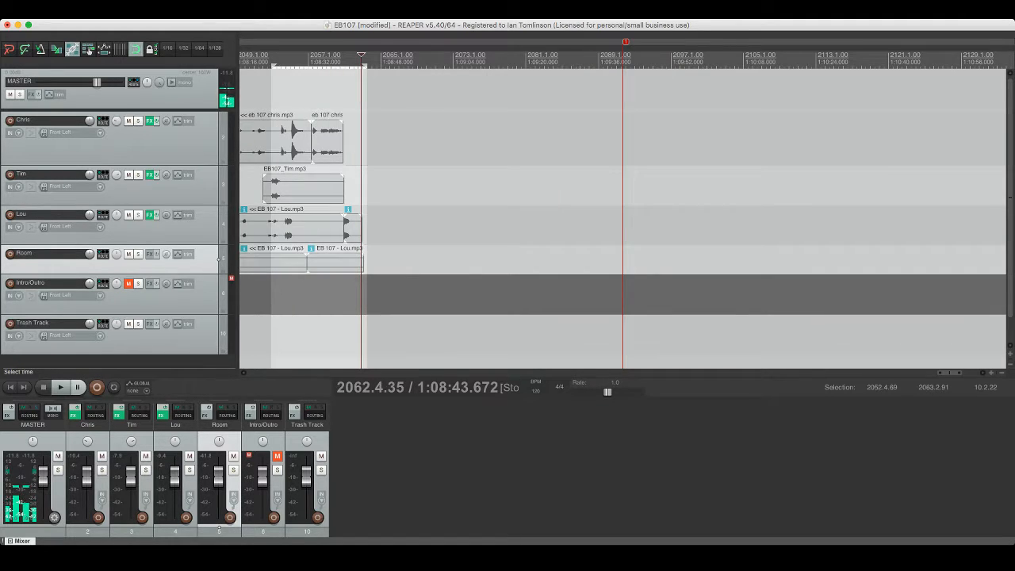
pyautogui.press('-')
pyautogui.press('-')
pyautogui.press('-')
pyautogui.press('-')
pyautogui.press('-')
pyautogui.press('-')
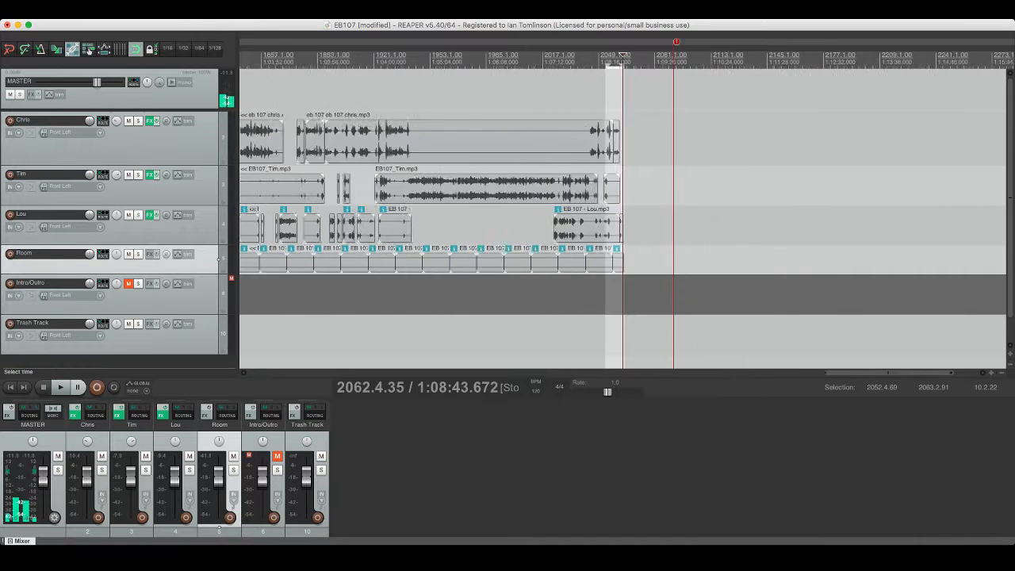
pyautogui.moveTo(619, 262); pyautogui.dragTo(241, 261)
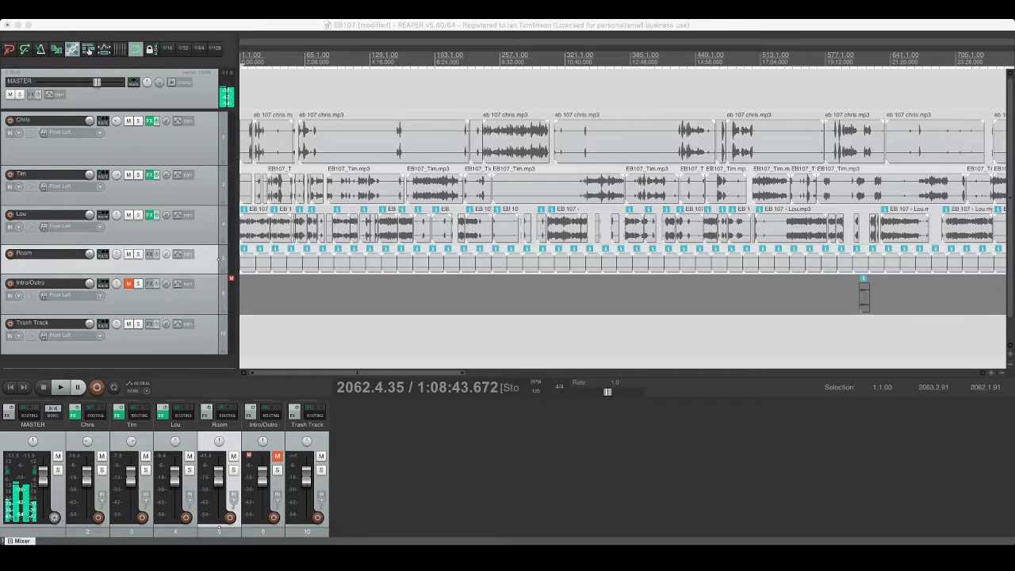
pyautogui.press('super+Tab')
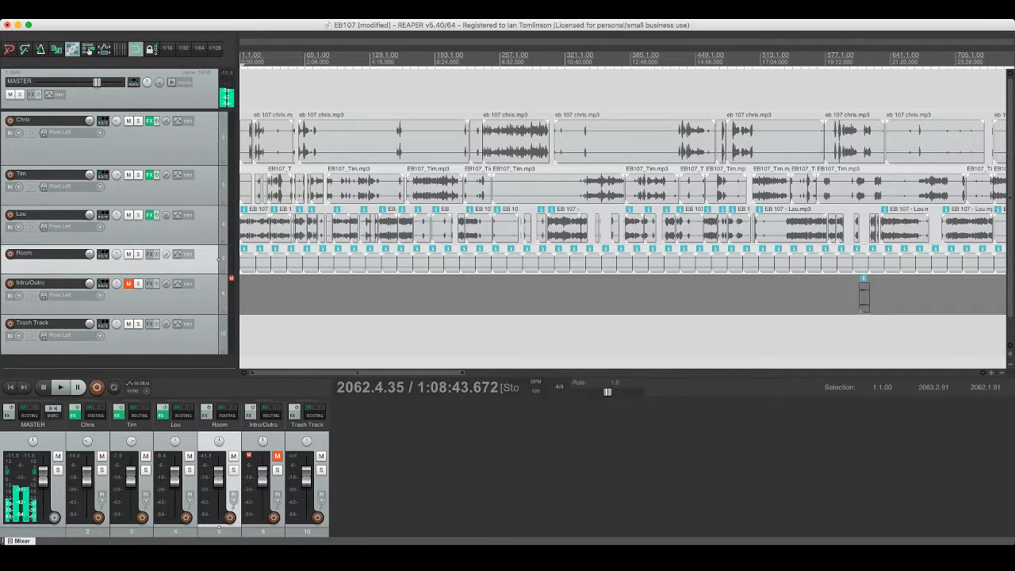
pyautogui.press('super+Tab')
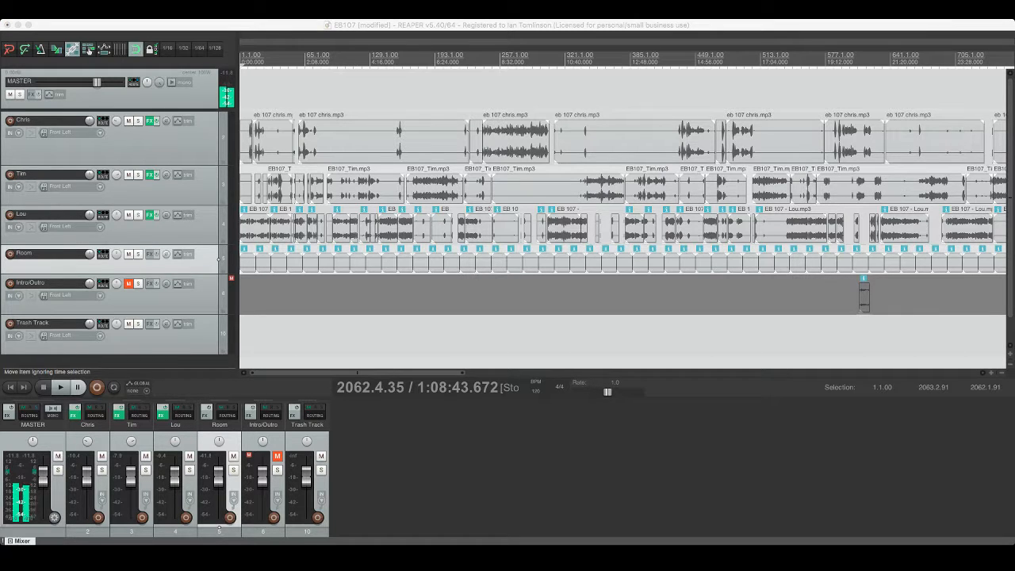
pyautogui.press('super+Tab')
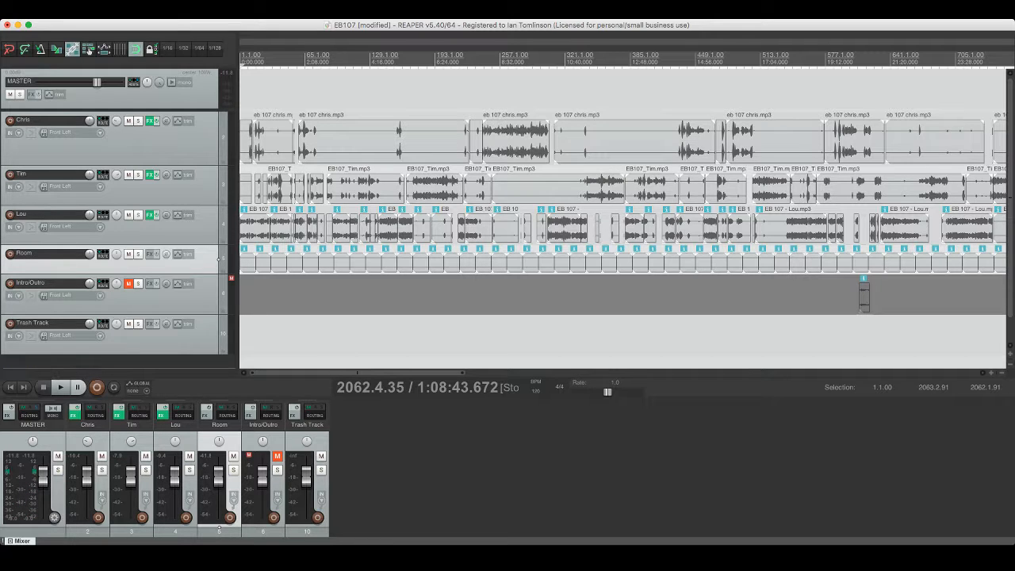
pyautogui.press('super+Tab')
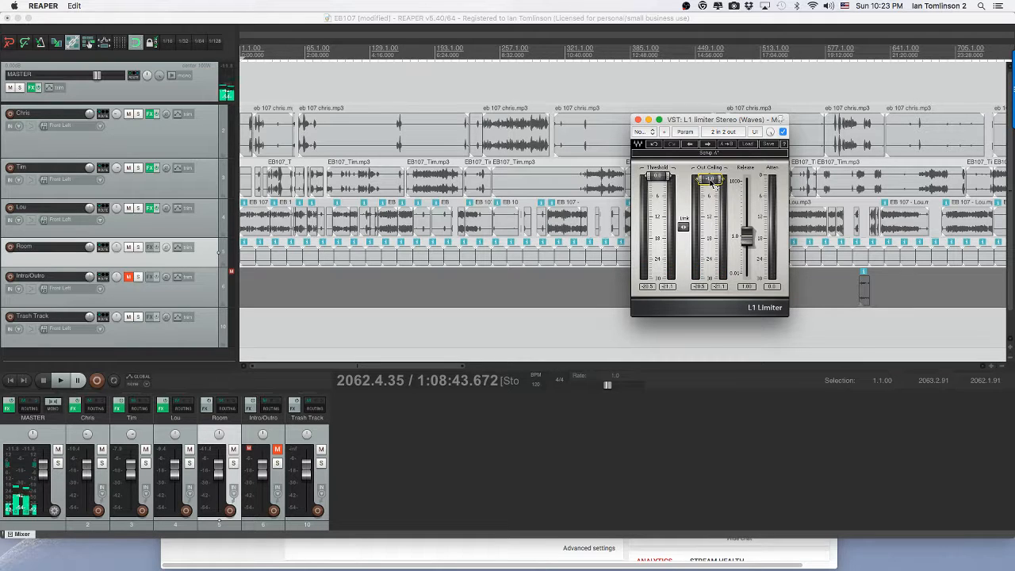
# Step: Close the master track's L1 limiter plug-in window
pyautogui.click(637, 119)
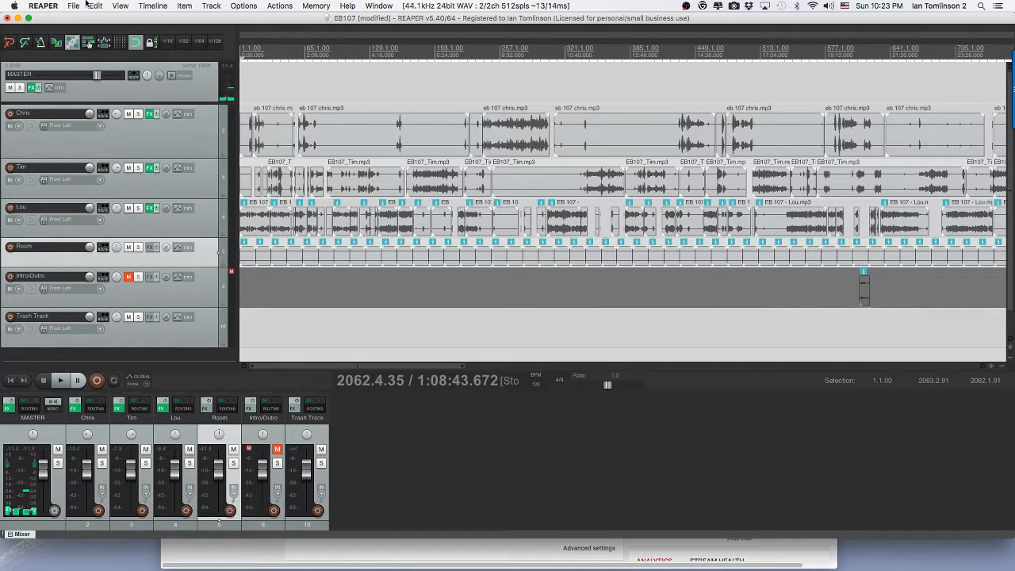
pyautogui.click(75, 6)
pyautogui.moveTo(140, 209)
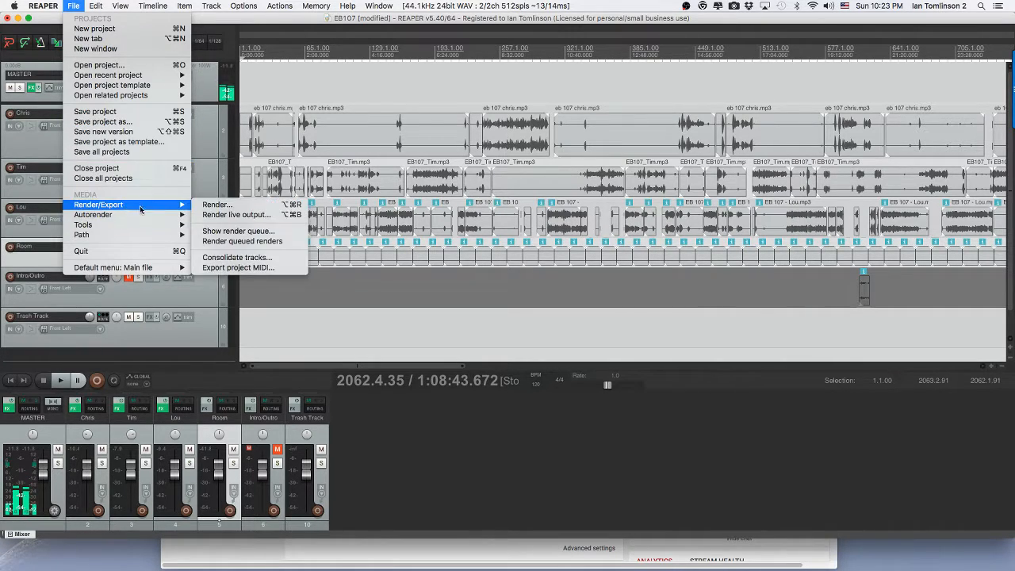
pyautogui.click(218, 204)
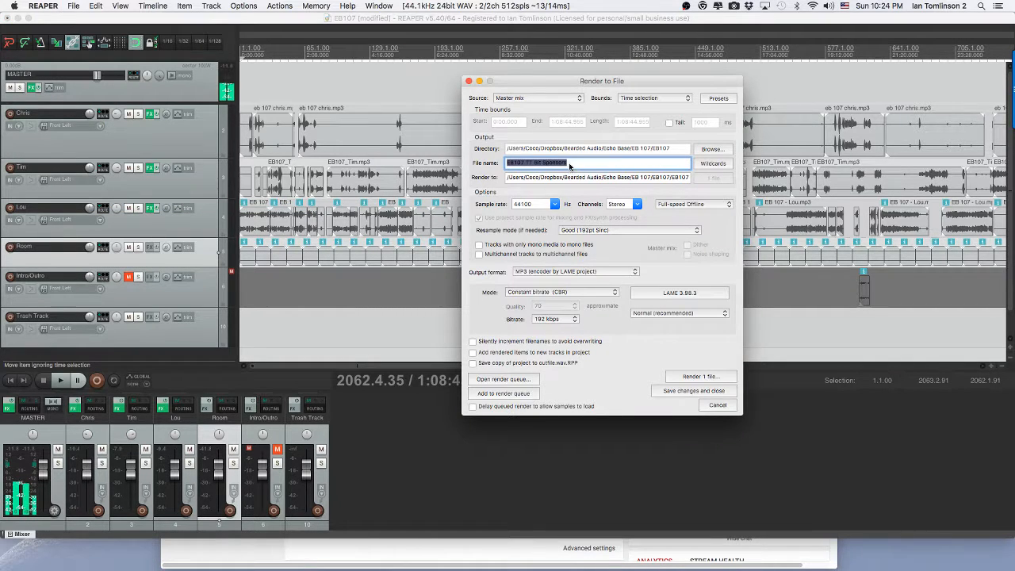
pyautogui.moveTo(569, 165); pyautogui.dragTo(525, 167)
pyautogui.write('Pre')
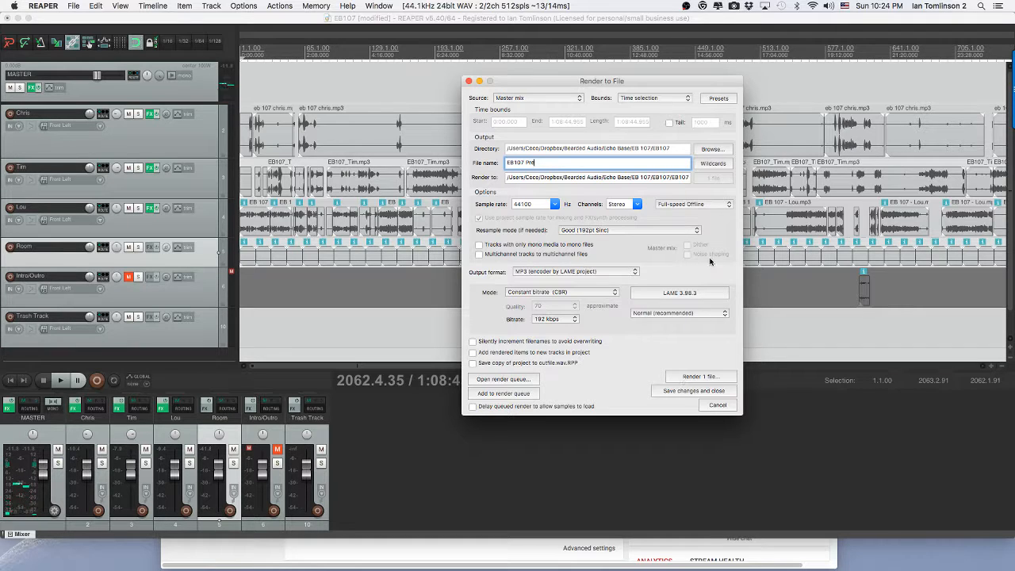
pyautogui.click(711, 405)
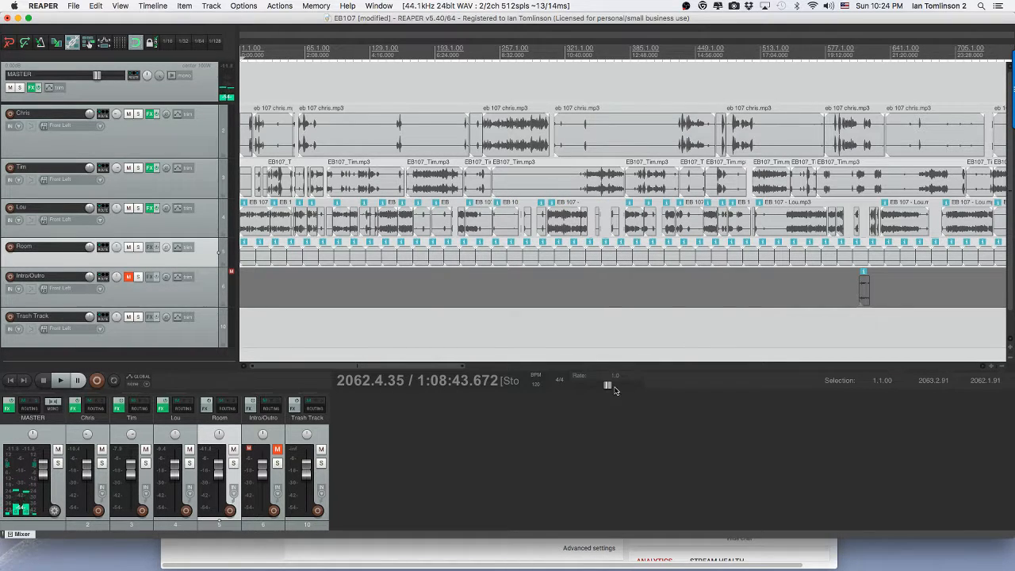
pyautogui.moveTo(608, 384); pyautogui.dragTo(611, 387)
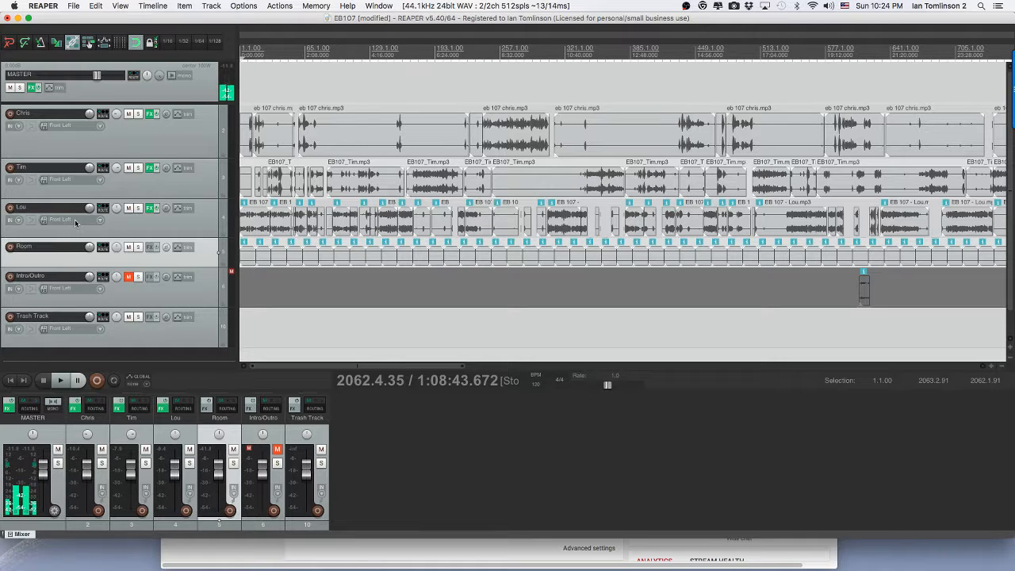
# Step: Render the time selection of the master mix to an MP3 named EB107 Pre, adding the rendered item to a new track in the project
pyautogui.click(70, 6)
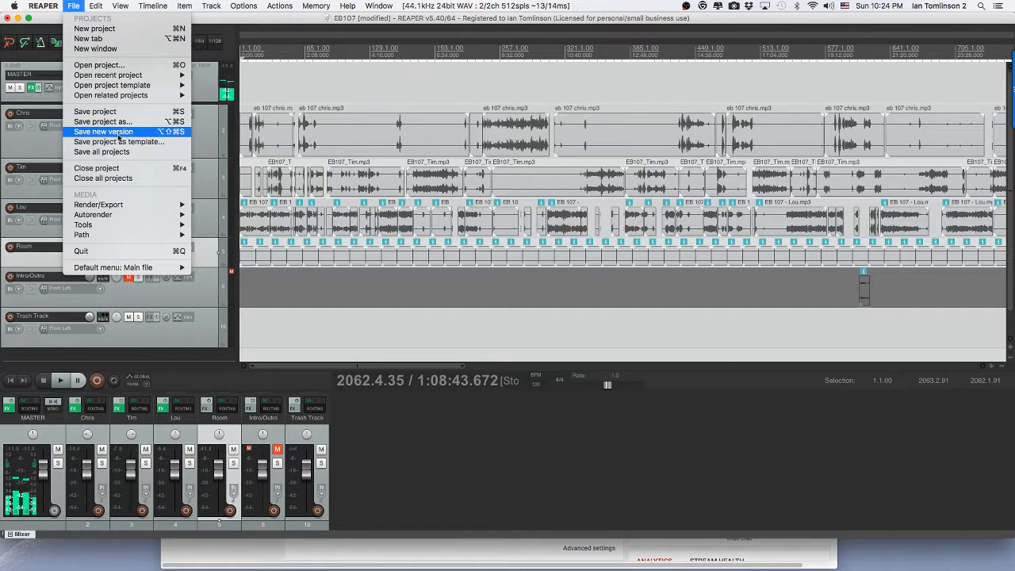
pyautogui.moveTo(181, 207)
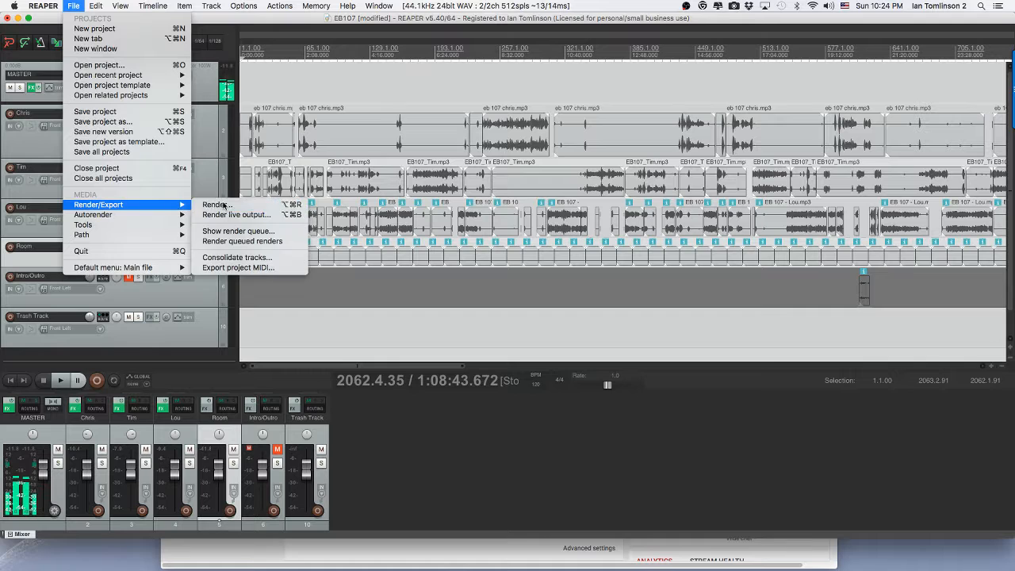
pyautogui.click(214, 204)
pyautogui.click(568, 164)
pyautogui.moveTo(567, 168); pyautogui.dragTo(524, 168)
pyautogui.write('Pre')
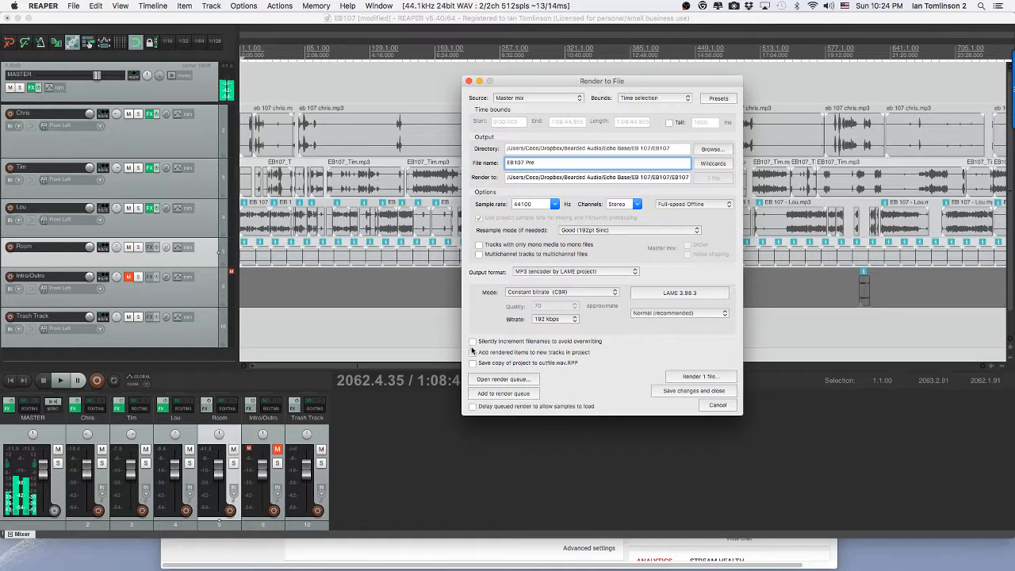
pyautogui.click(525, 352)
pyautogui.click(695, 377)
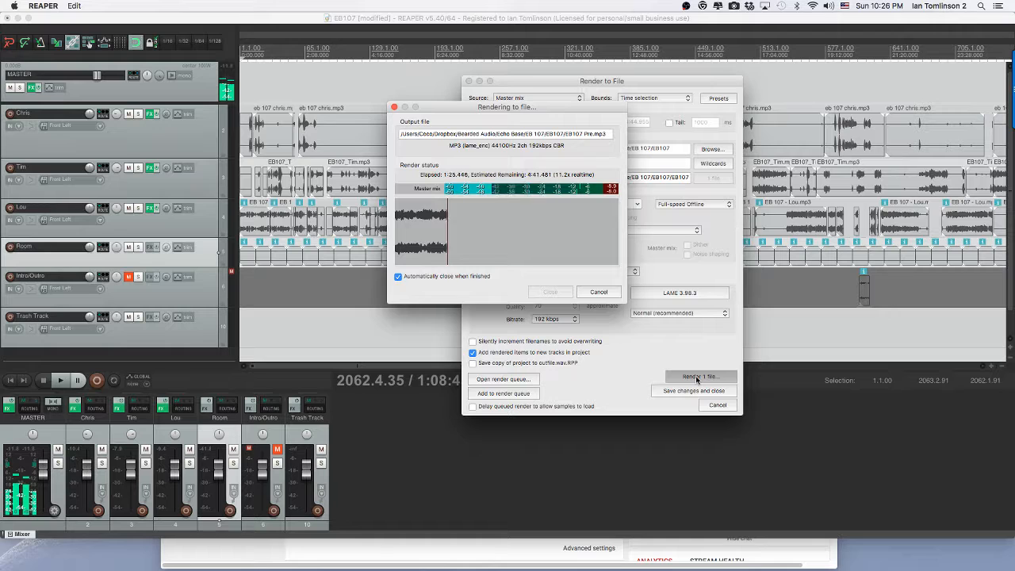
# Step: Switch to OBS and select Scene 1 while the render runs
pyautogui.moveTo(728, 561)
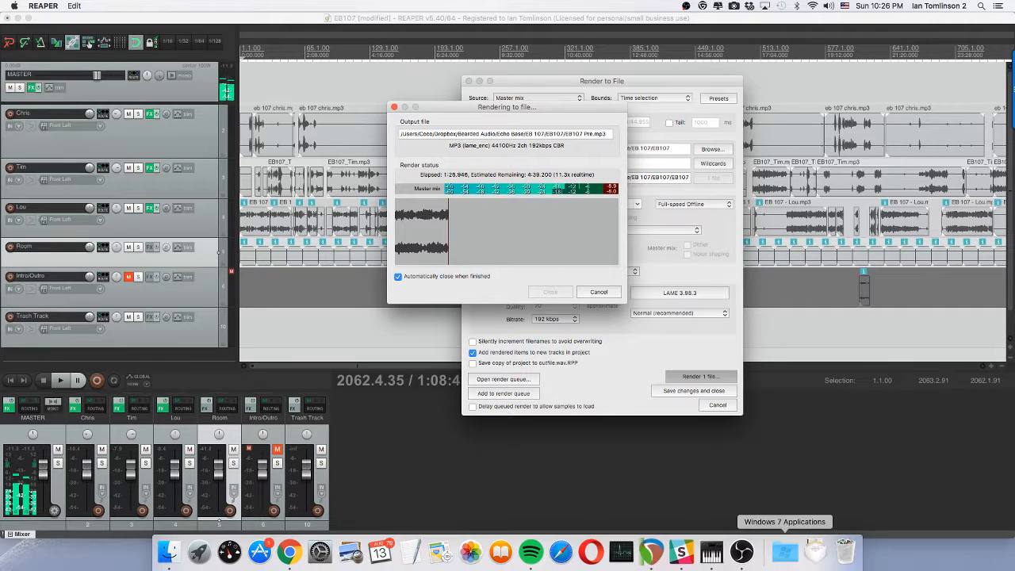
pyautogui.click(736, 554)
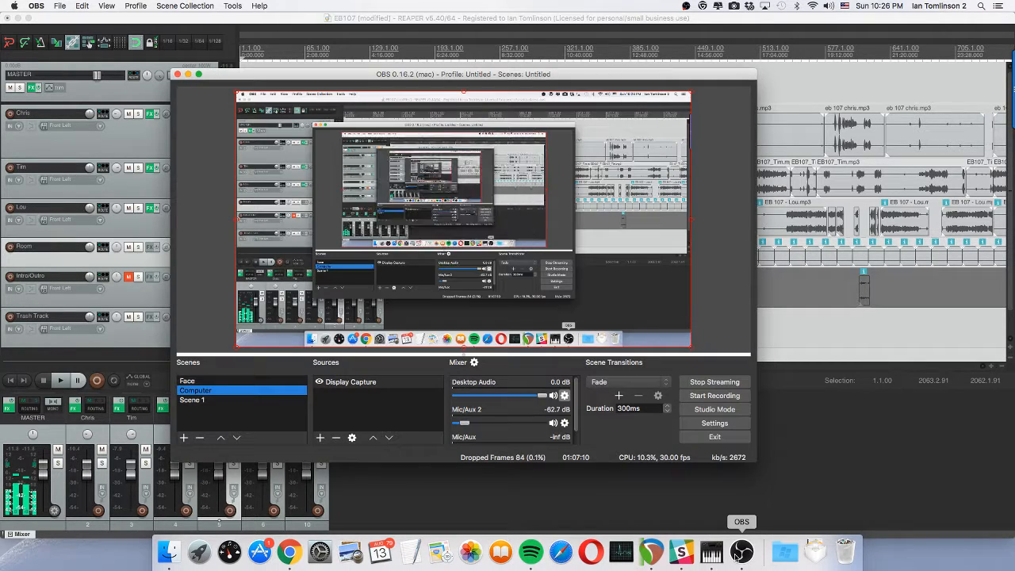
pyautogui.click(237, 400)
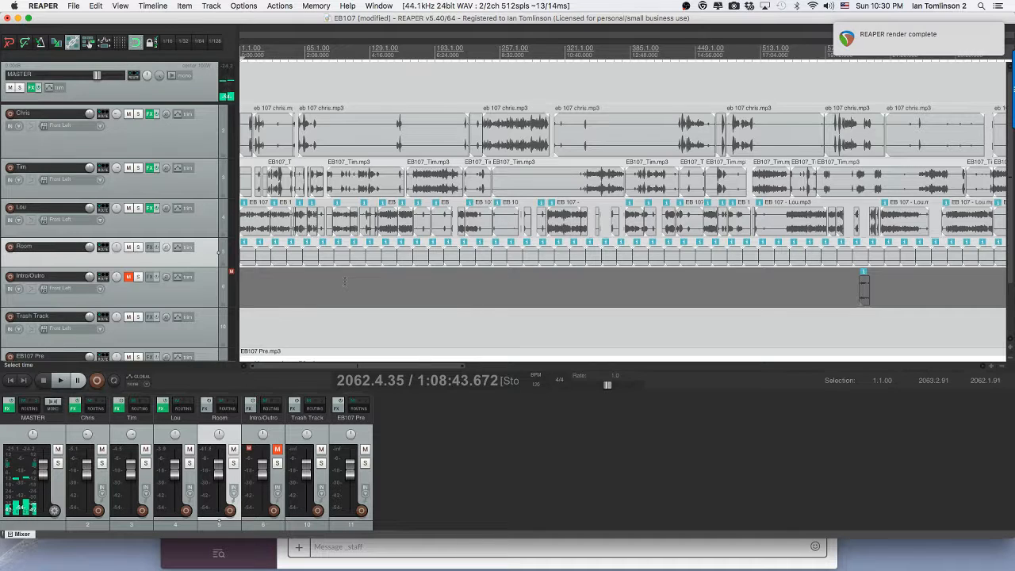
# Step: Mute the three voice tracks and the Room track
pyautogui.scroll(-3, 344, 280)
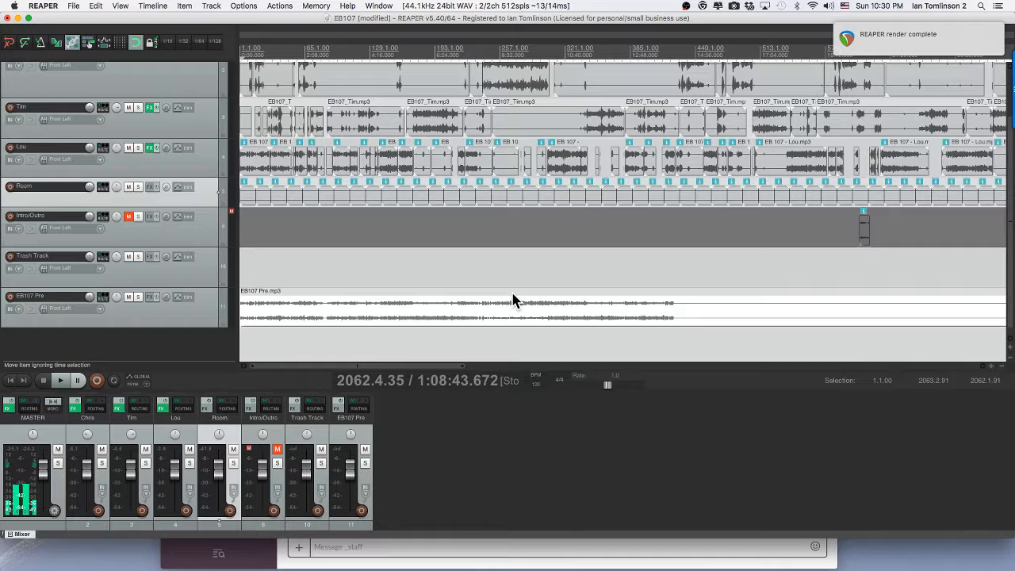
pyautogui.scroll(3, 513, 301)
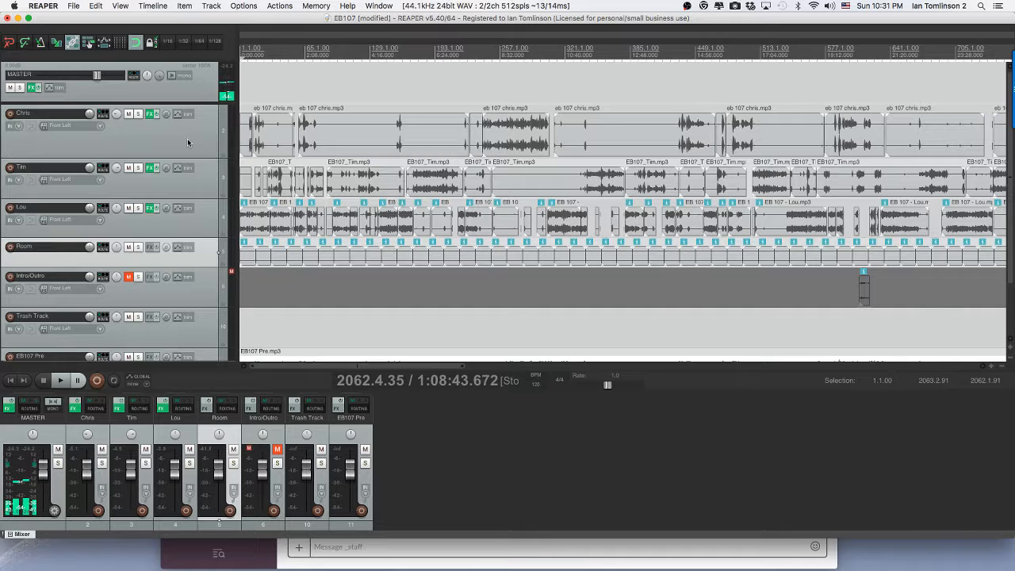
pyautogui.click(128, 113)
pyautogui.click(128, 167)
pyautogui.click(128, 209)
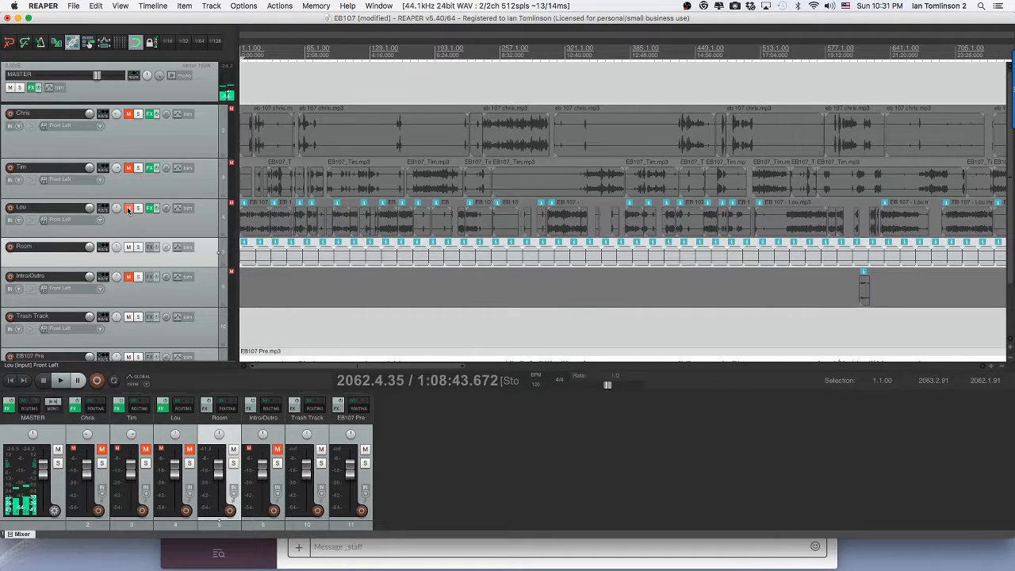
pyautogui.click(130, 248)
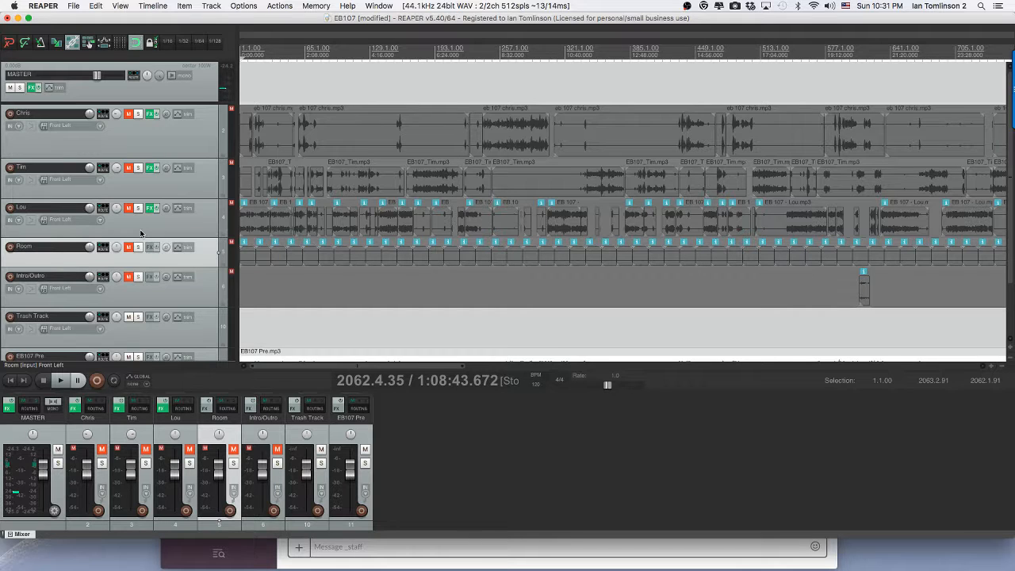
# Step: Use the Track Manager to hide the three voice tracks and the Room track from both the track list and the mixer
pyautogui.press('super+alt+m')
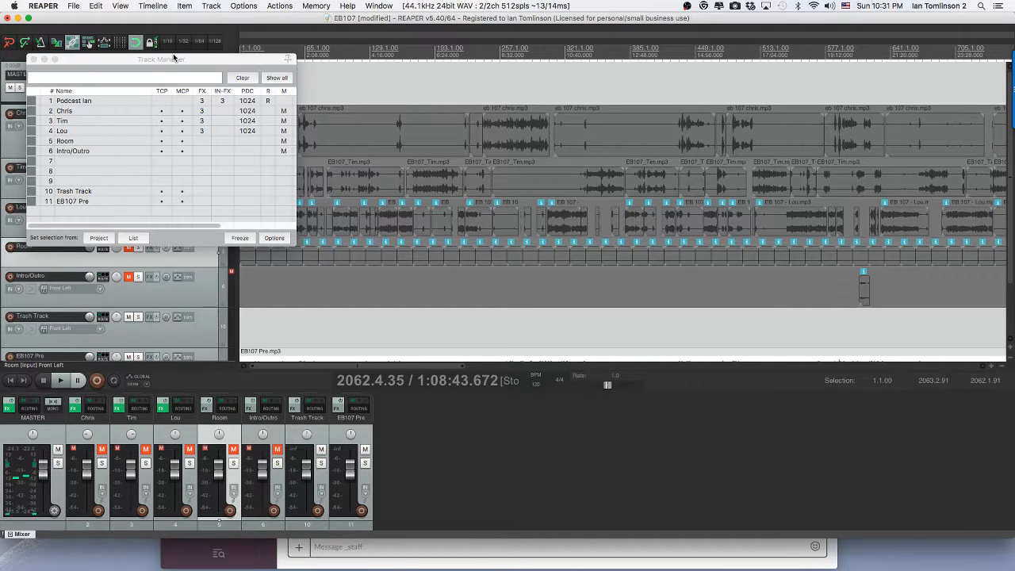
pyautogui.moveTo(173, 58); pyautogui.dragTo(469, 70)
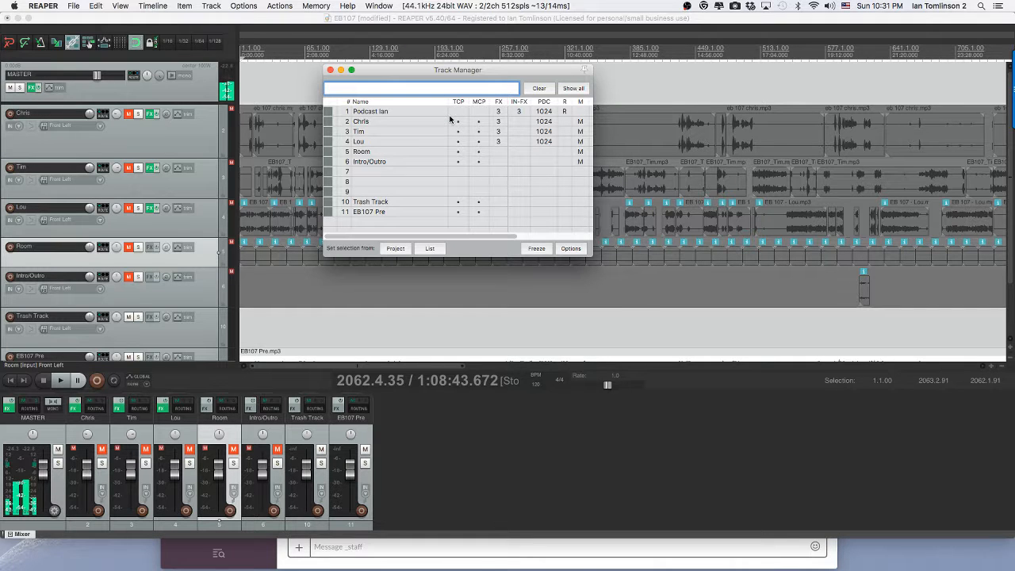
pyautogui.moveTo(450, 119)
pyautogui.mouseDown()
pyautogui.moveTo(473, 135)
pyautogui.moveTo(459, 150)
pyautogui.mouseUp()
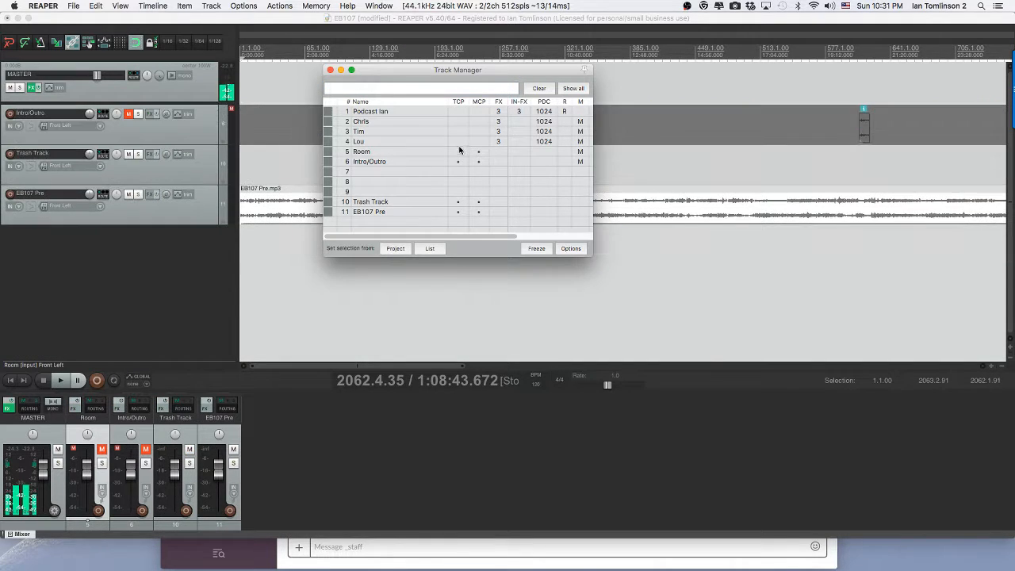
pyautogui.click(478, 151)
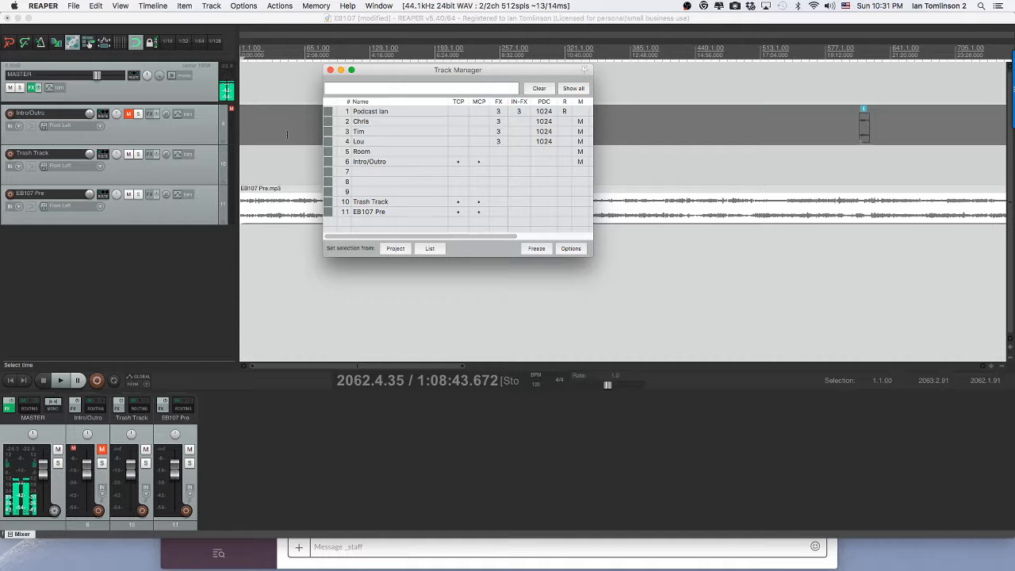
pyautogui.click(293, 80)
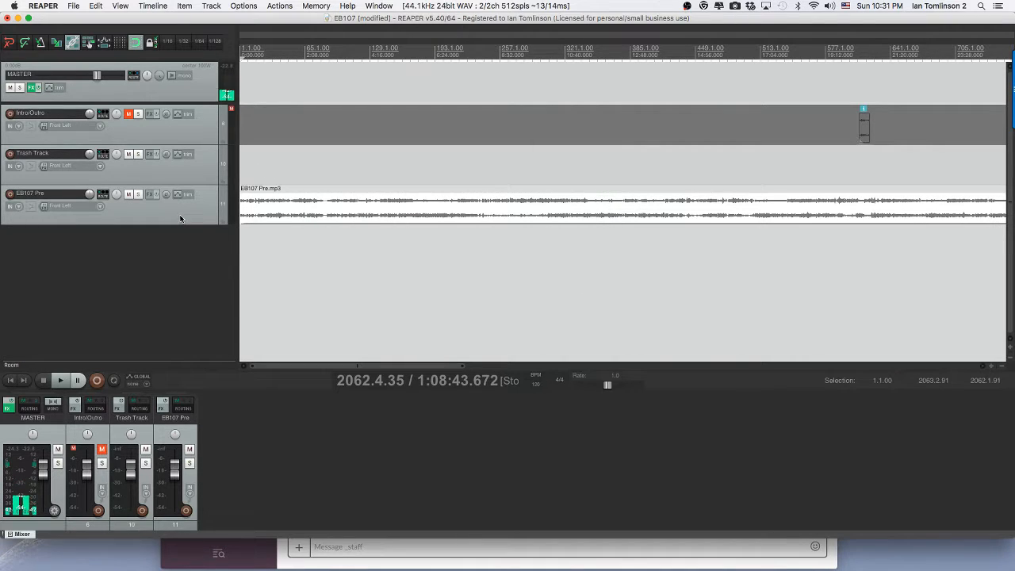
# Step: Move the EB107 Pre track above the Intro/Outro track
pyautogui.moveTo(179, 216); pyautogui.dragTo(195, 111)
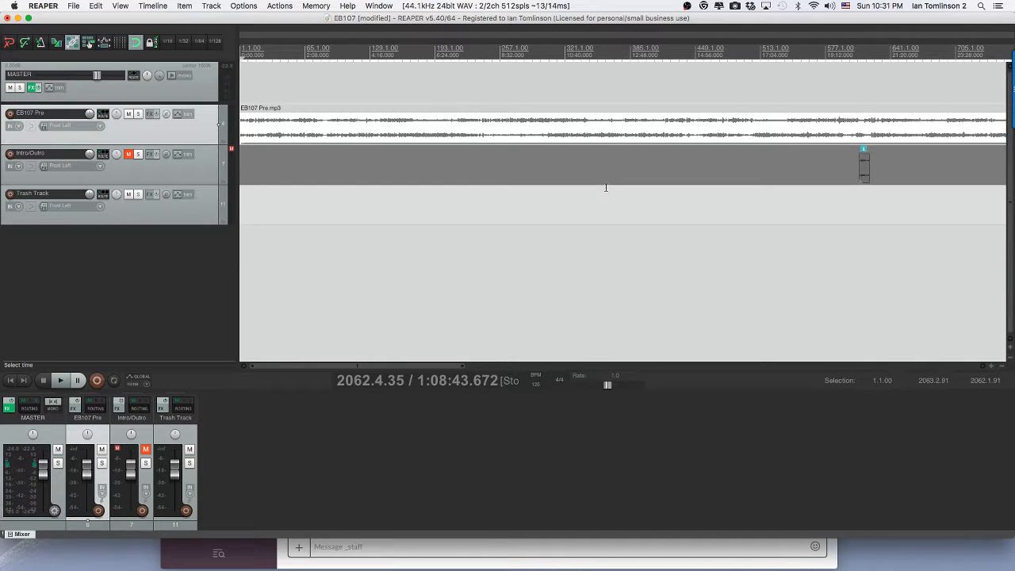
pyautogui.click(208, 144)
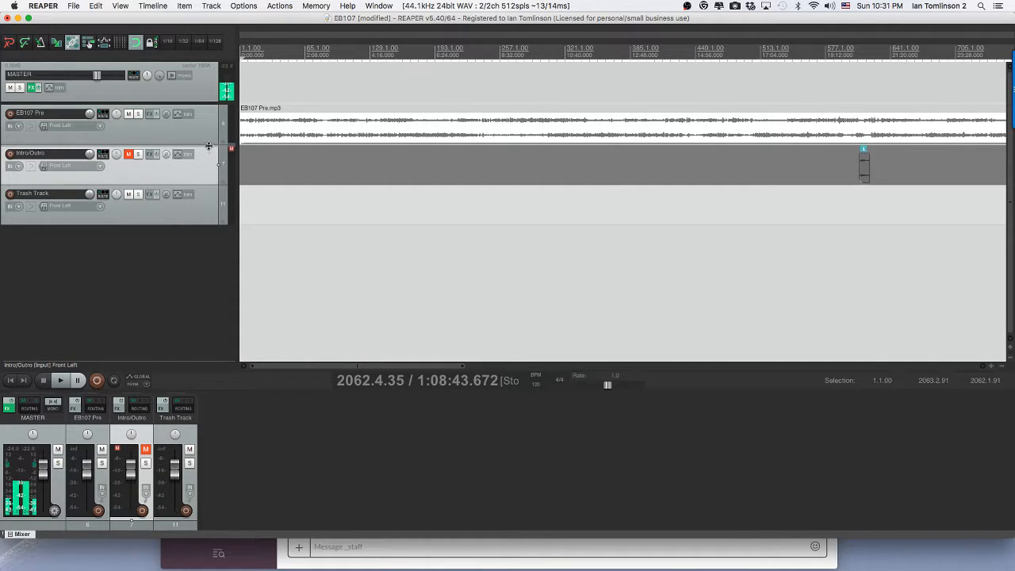
pyautogui.moveTo(208, 144); pyautogui.dragTo(199, 276)
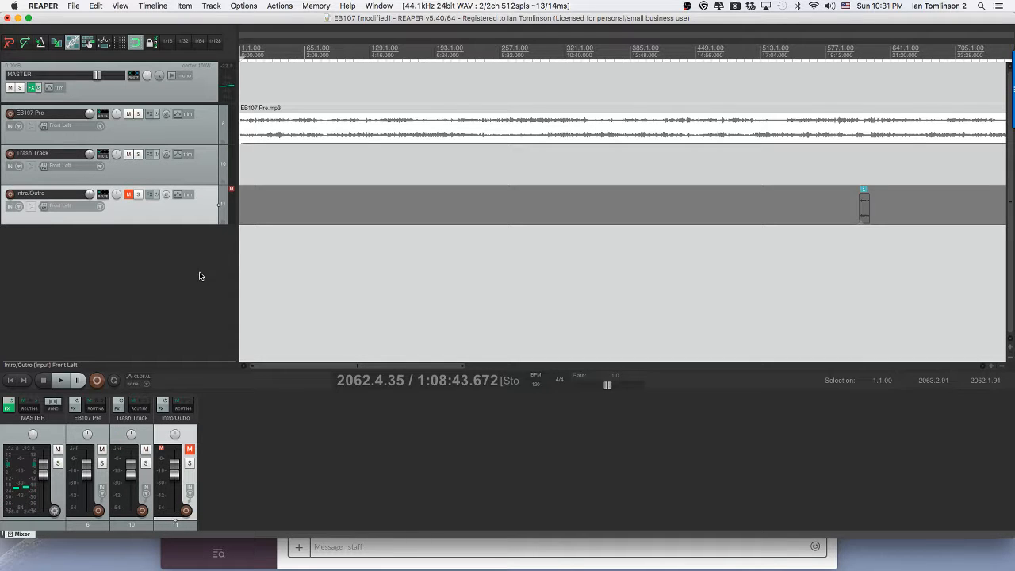
pyautogui.press('super+z')
# Step: Enlarge the height of the EB107 Pre track and hide the mixer
pyautogui.moveTo(202, 144); pyautogui.dragTo(200, 322)
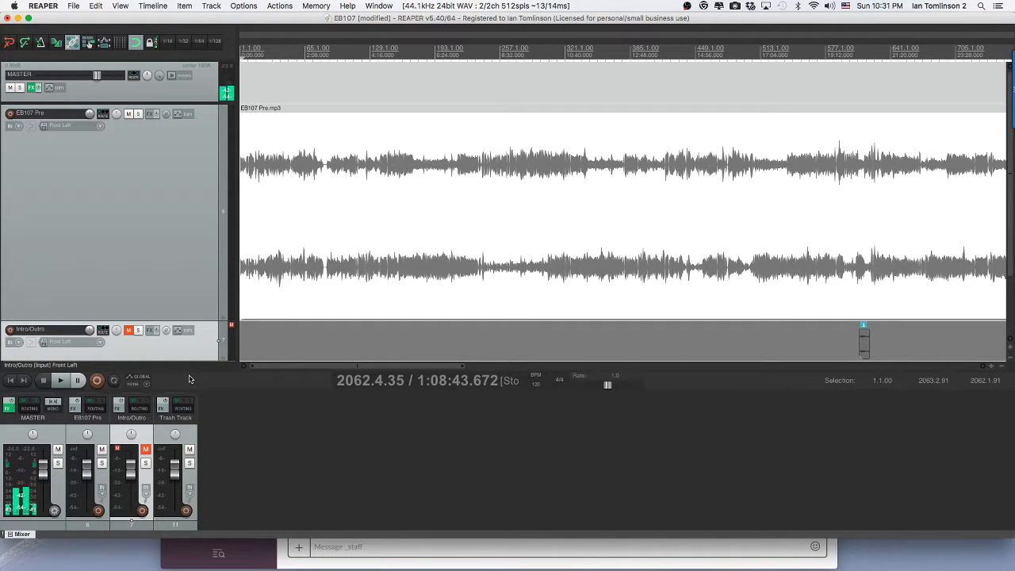
pyautogui.press('super+m')
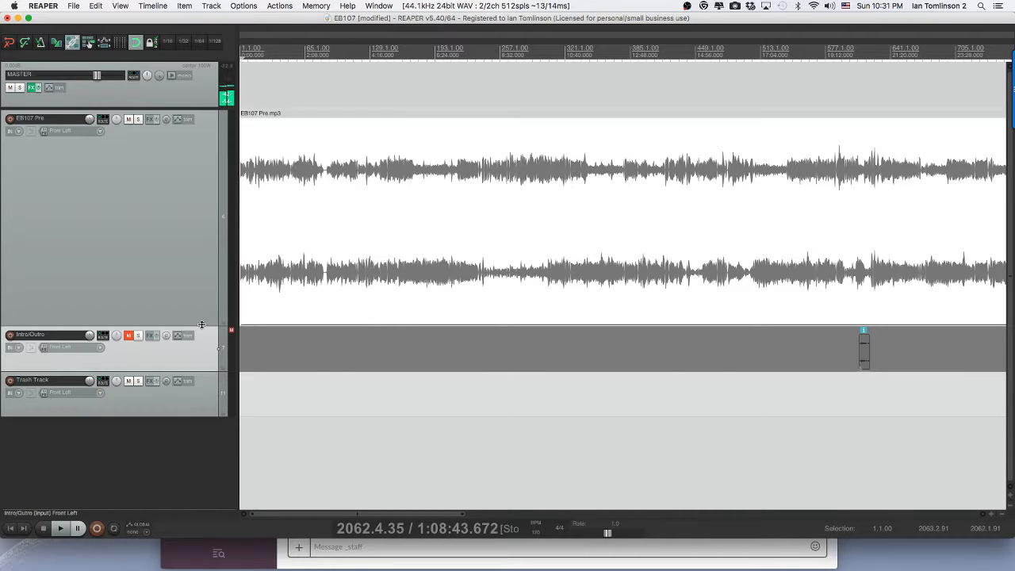
pyautogui.press('pageup')
pyautogui.scroll(2, 297, 307)
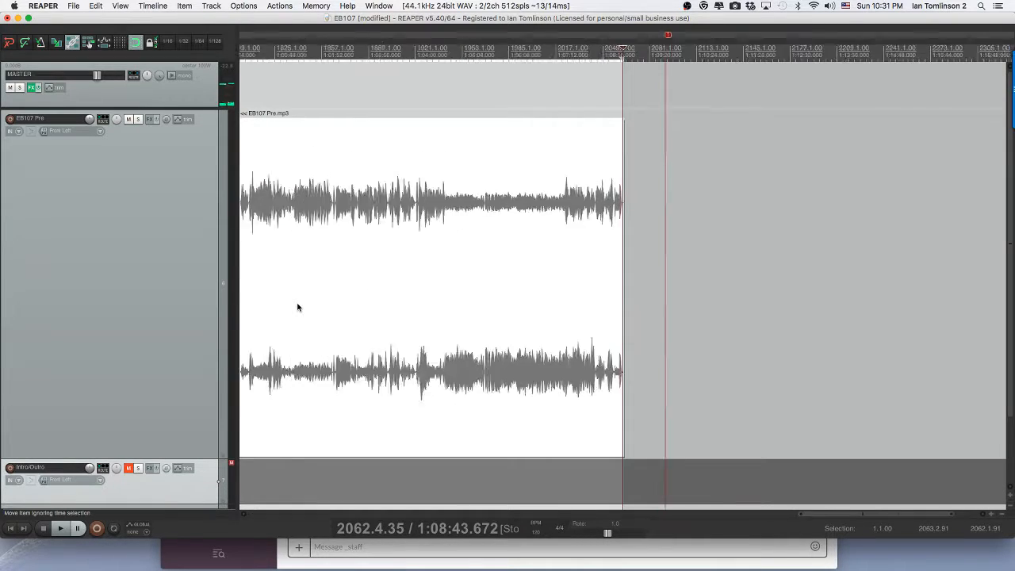
pyautogui.scroll(3, 298, 306)
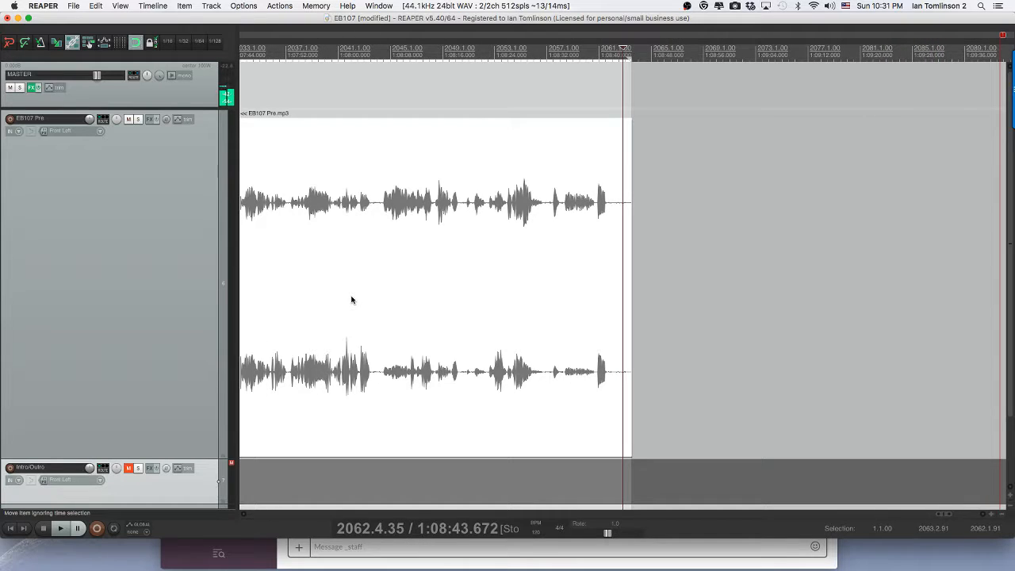
# Step: Select the four clips on the Intro/Outro track and move them to the Trash Track, with the first clip at the project start
pyautogui.press('Home')
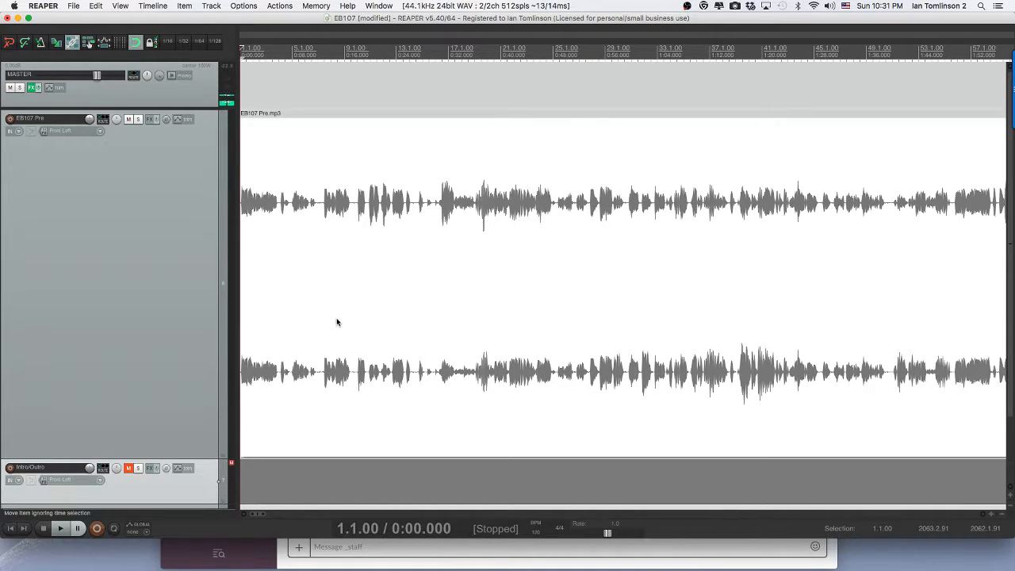
pyautogui.scroll(-2, 337, 322)
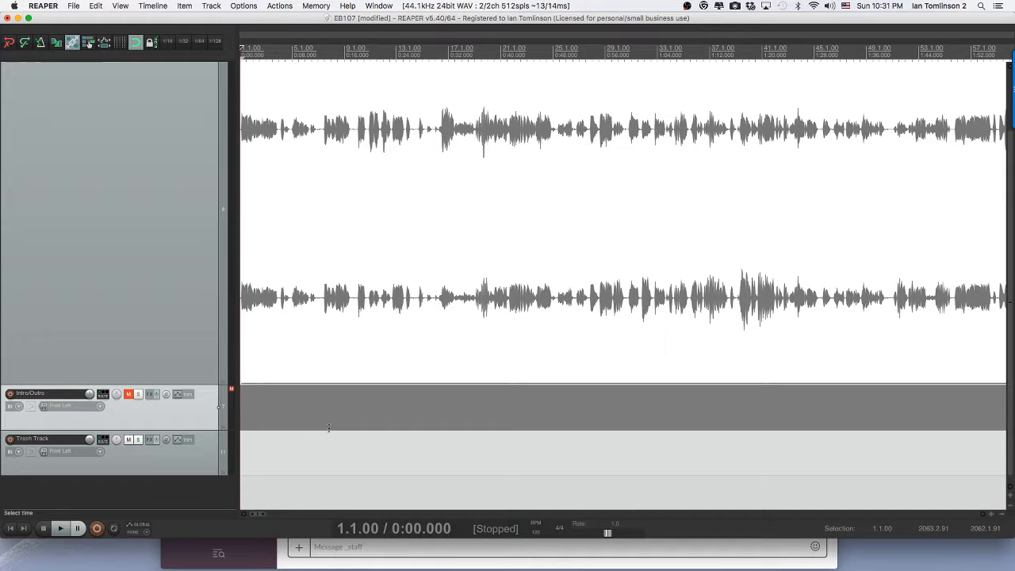
pyautogui.scroll(-6, 609, 403)
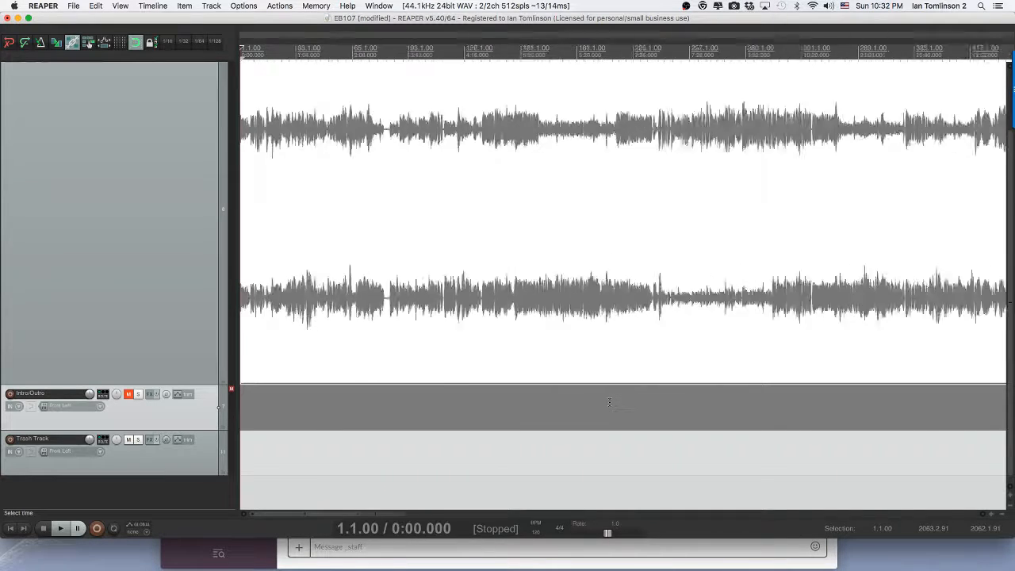
pyautogui.scroll(-4, 608, 403)
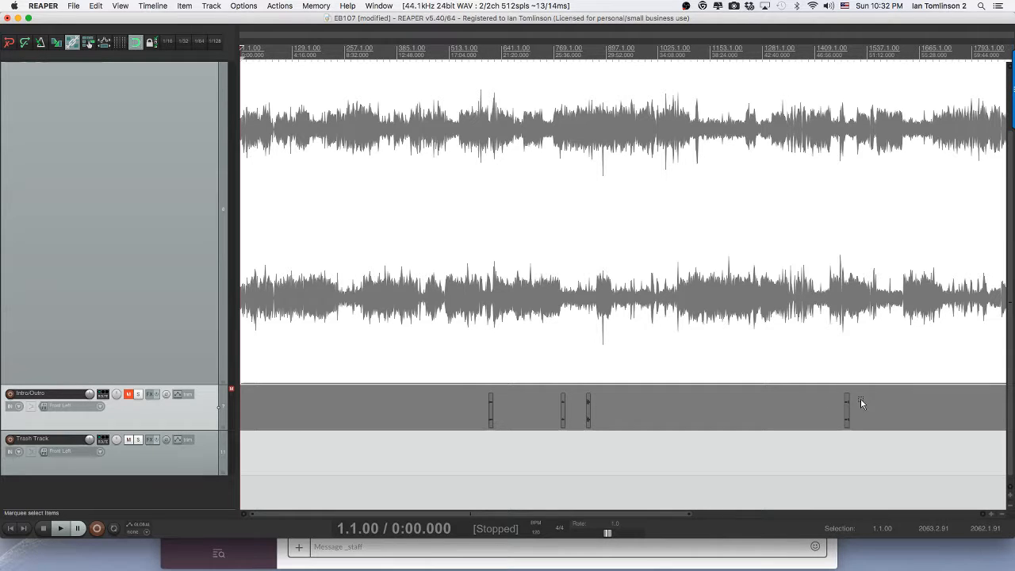
pyautogui.moveTo(861, 403); pyautogui.dragTo(484, 420)
pyautogui.moveTo(490, 412); pyautogui.dragTo(142, 467)
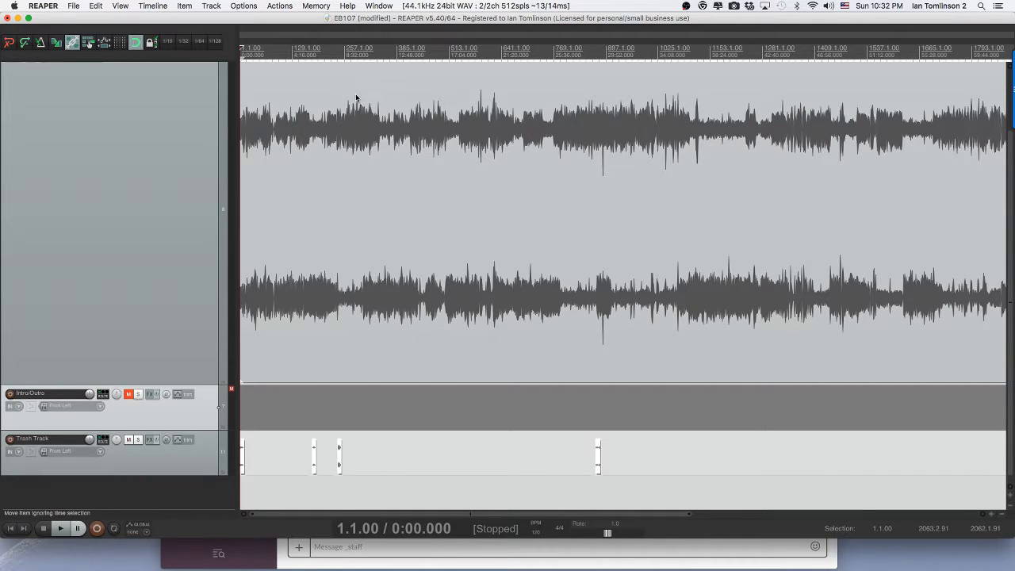
# Step: Search the action list for "snap selected region" to find a way of snapping the selected clips together
pyautogui.hotkey('shift', '/')
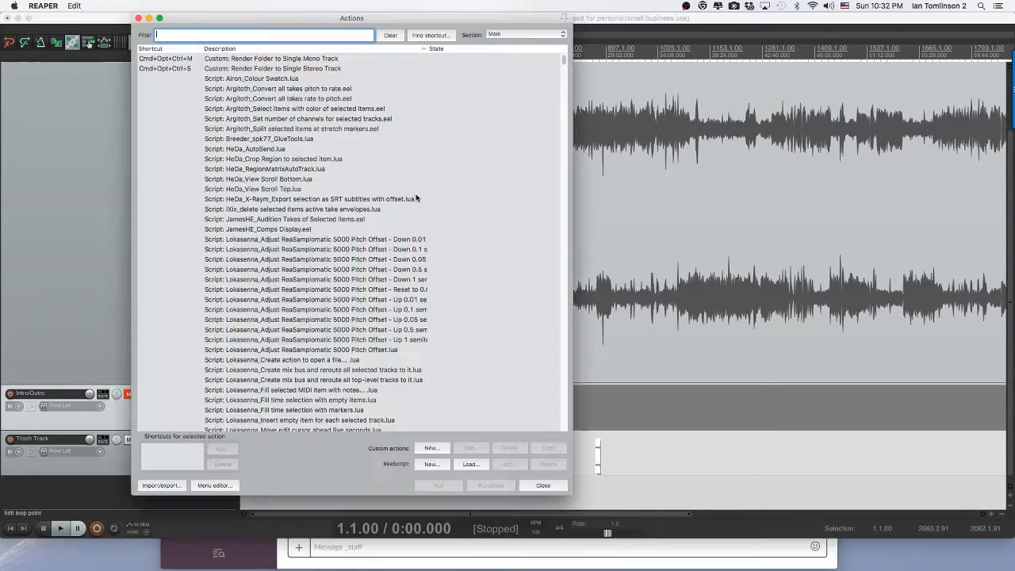
pyautogui.write('snap')
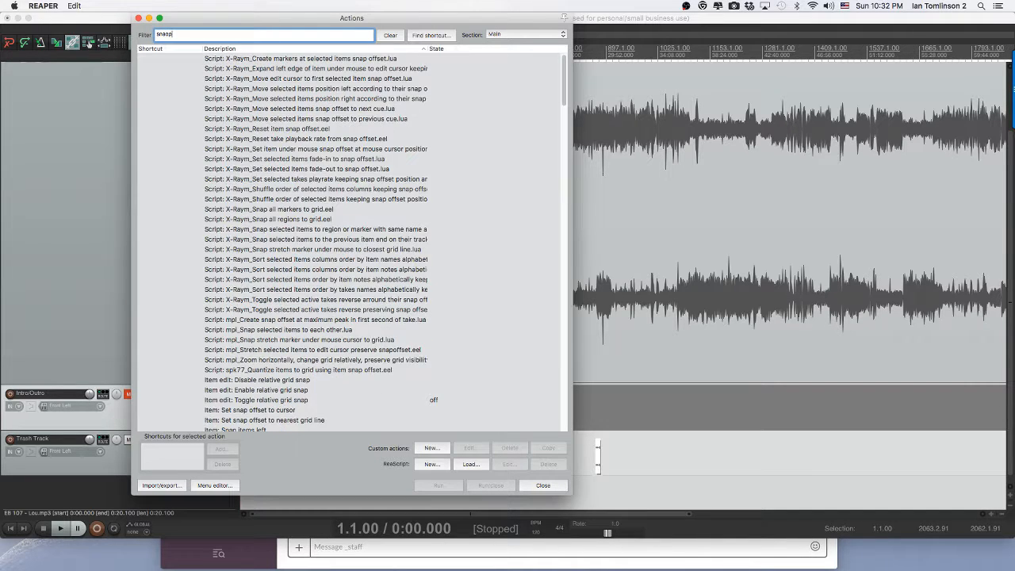
pyautogui.write(' re')
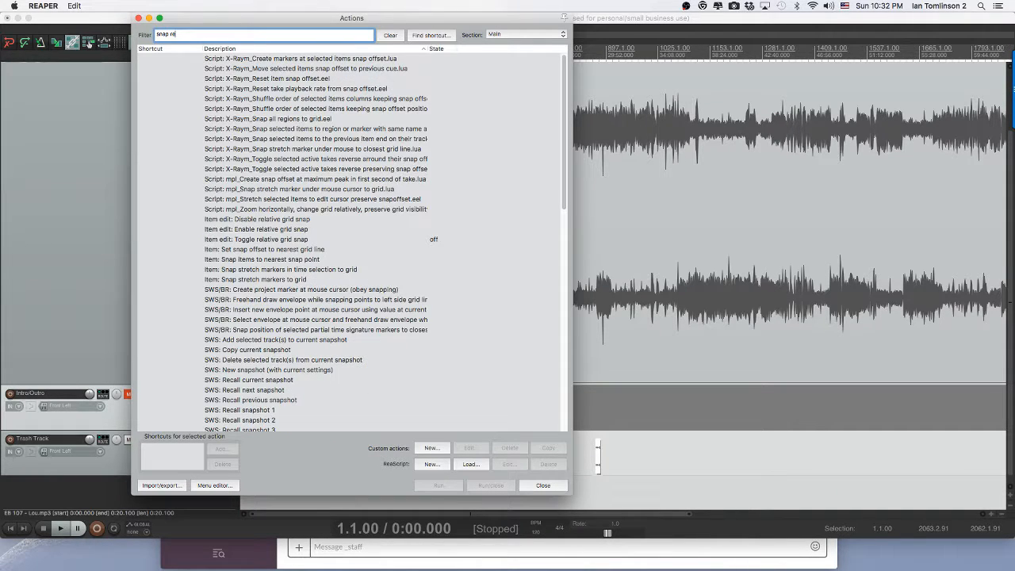
pyautogui.write('gions')
pyautogui.press('BackSpace')
pyautogui.press('BackSpace')
pyautogui.press('BackSpace')
pyautogui.press('BackSpace')
pyautogui.press('BackSpace')
pyautogui.press('BackSpace')
pyautogui.press('BackSpace')
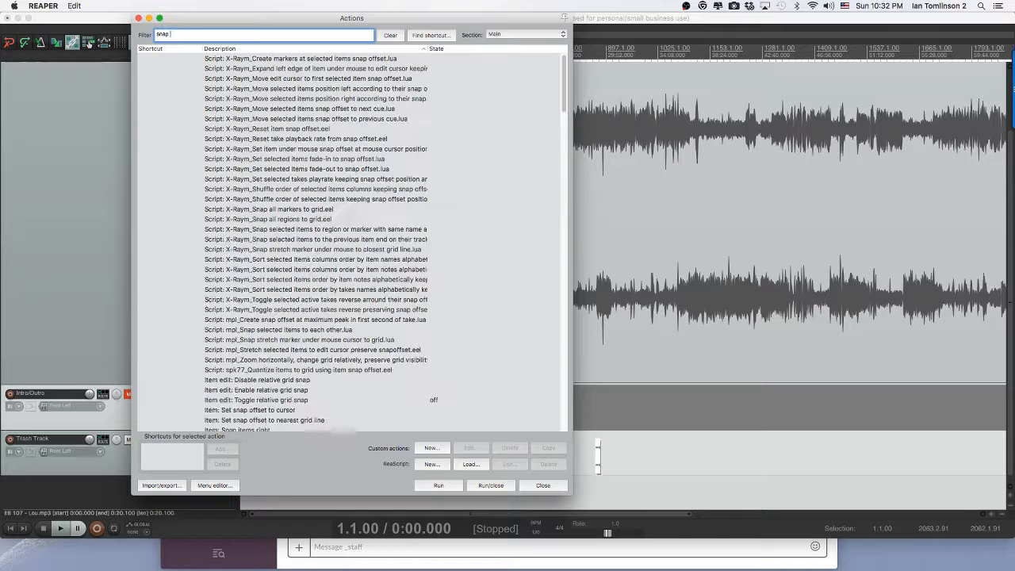
pyautogui.write('selected regions')
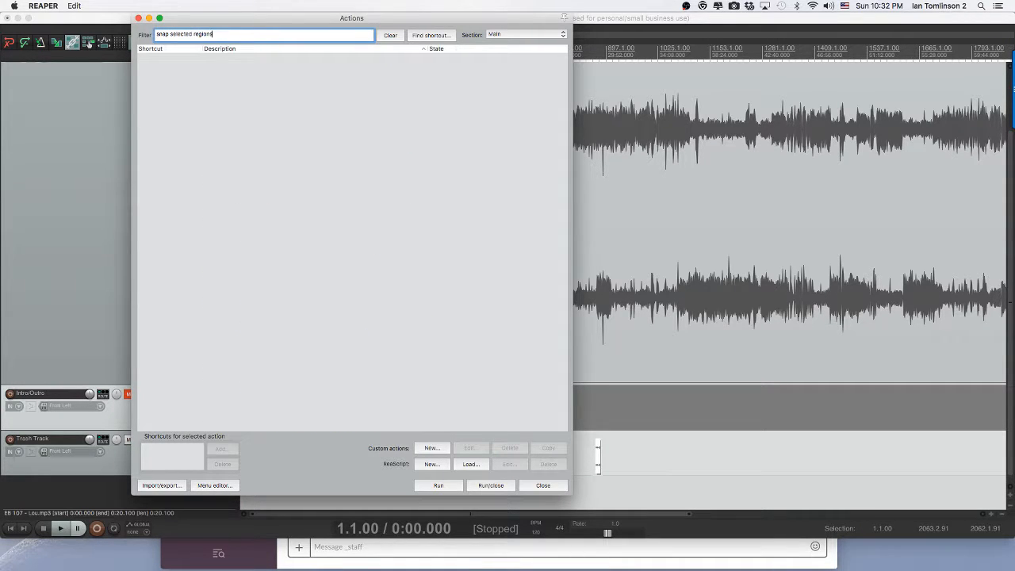
pyautogui.press('BackSpace')
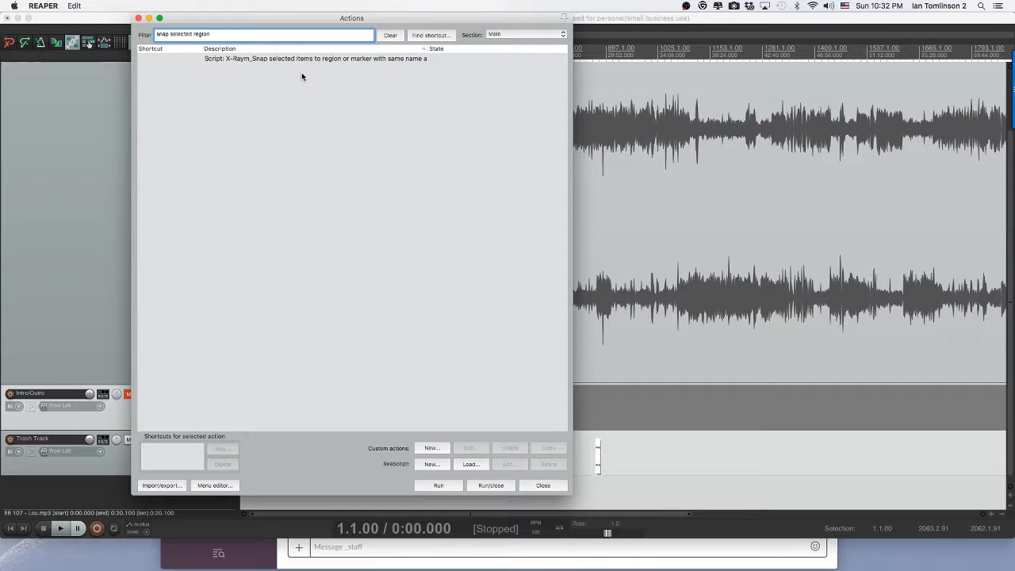
# Step: Filter the actions by "snap selected r" and run the script mpl_Snap selected items to each other.lua on the selected clips
pyautogui.press('BackSpace')
pyautogui.press('BackSpace')
pyautogui.press('BackSpace')
pyautogui.press('BackSpace')
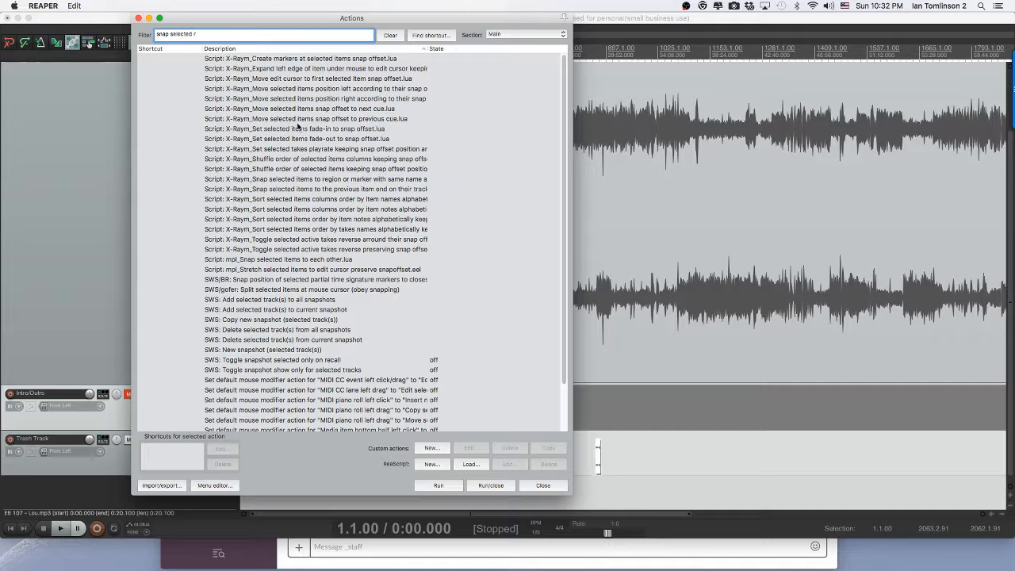
pyautogui.scroll(-1, 282, 220)
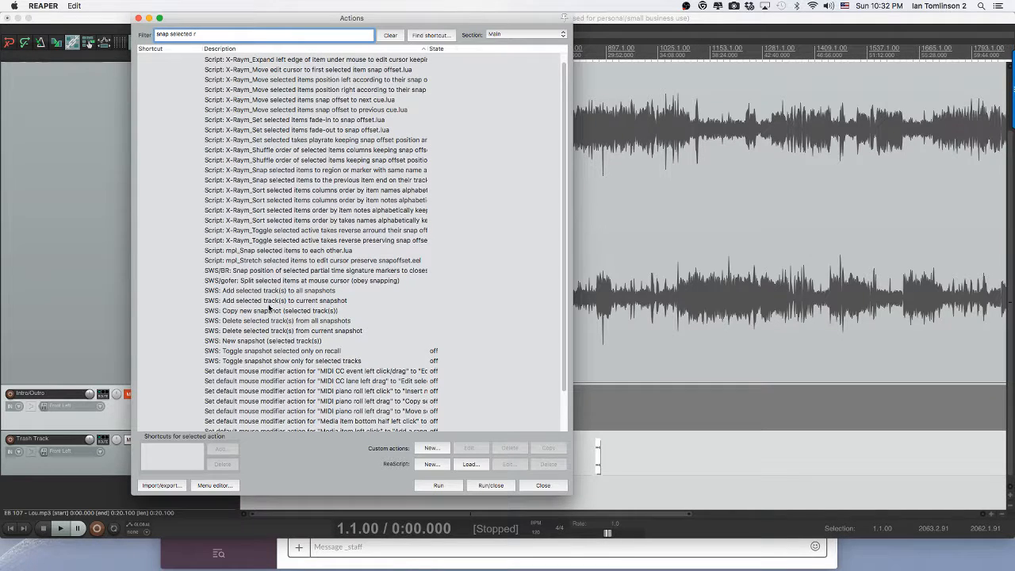
pyautogui.scroll(-5, 270, 307)
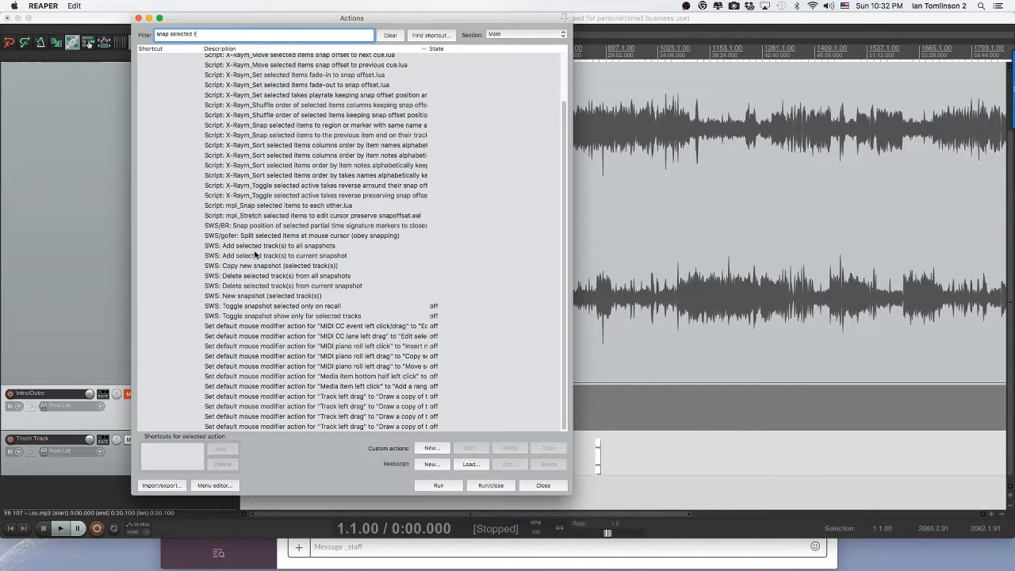
pyautogui.scroll(2, 256, 254)
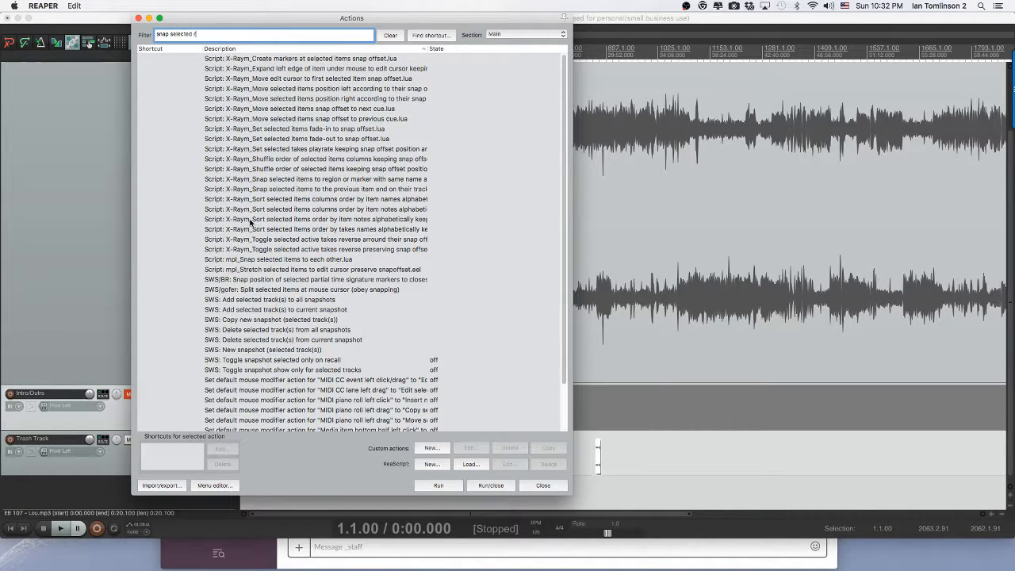
pyautogui.click(257, 262)
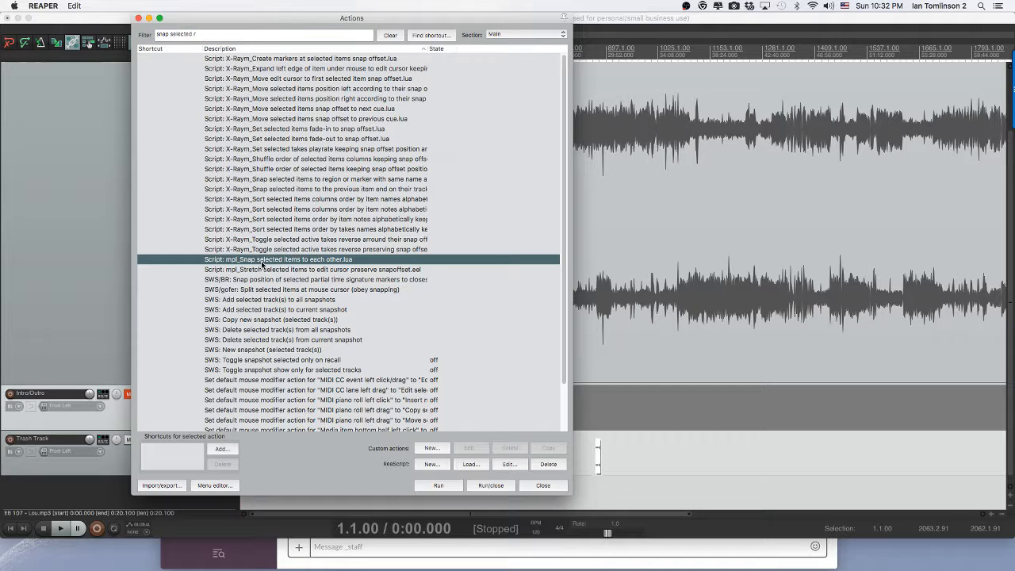
pyautogui.click(489, 485)
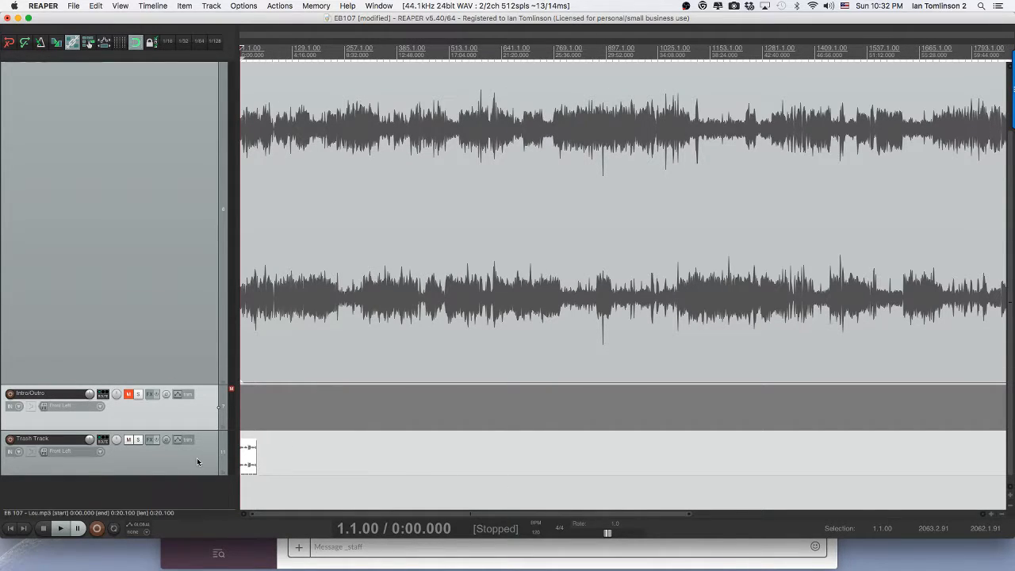
# Step: Mute the Trash Track and unmute the Intro/Outro track
pyautogui.scroll(2, 275, 345)
pyautogui.scroll(-1, 277, 357)
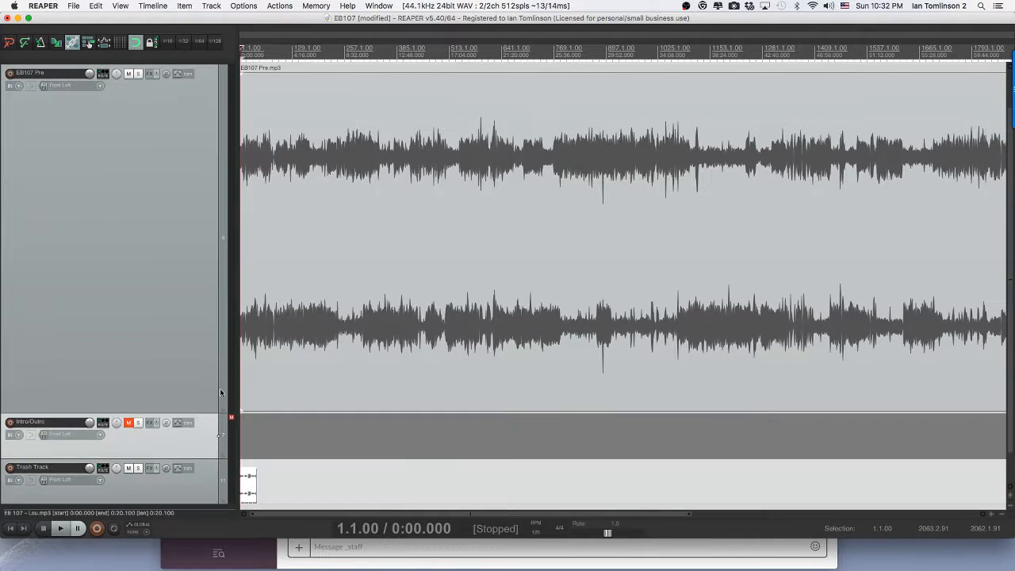
pyautogui.click(128, 466)
pyautogui.click(131, 422)
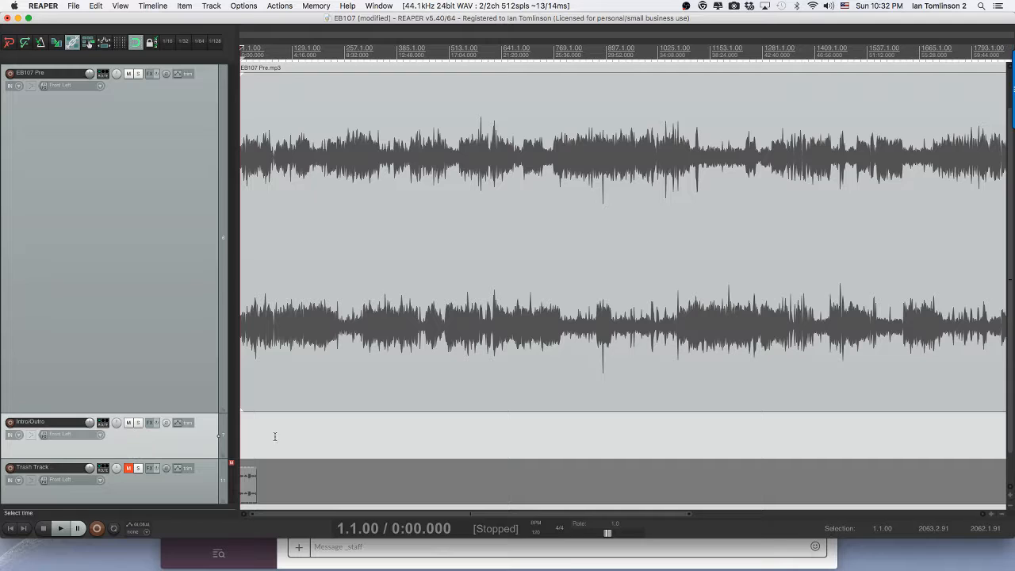
# Step: Audition the opening of the EB107 Pre track by playing it from several points within the first 22 seconds
pyautogui.scroll(1, 315, 367)
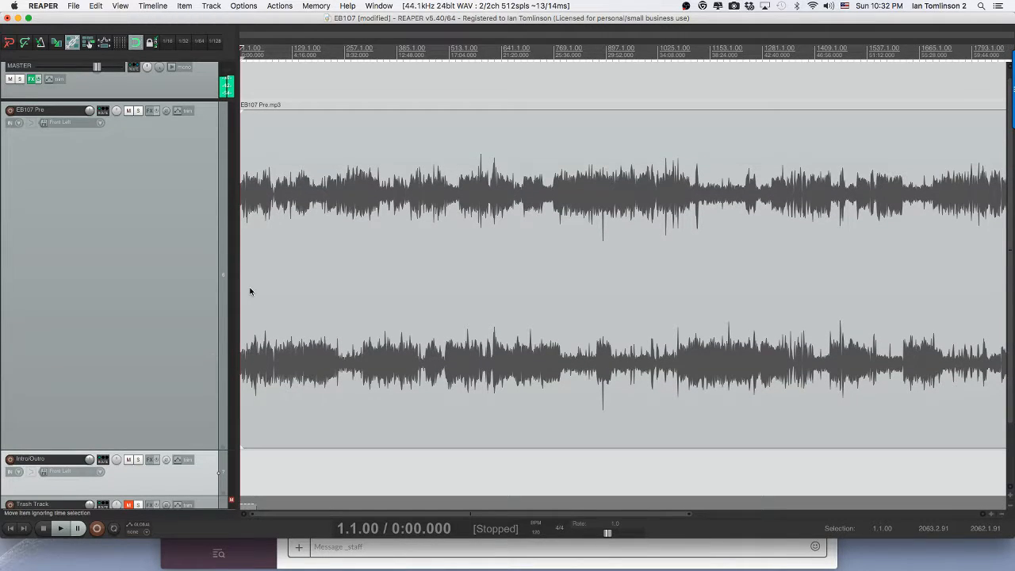
pyautogui.scroll(2, 249, 294)
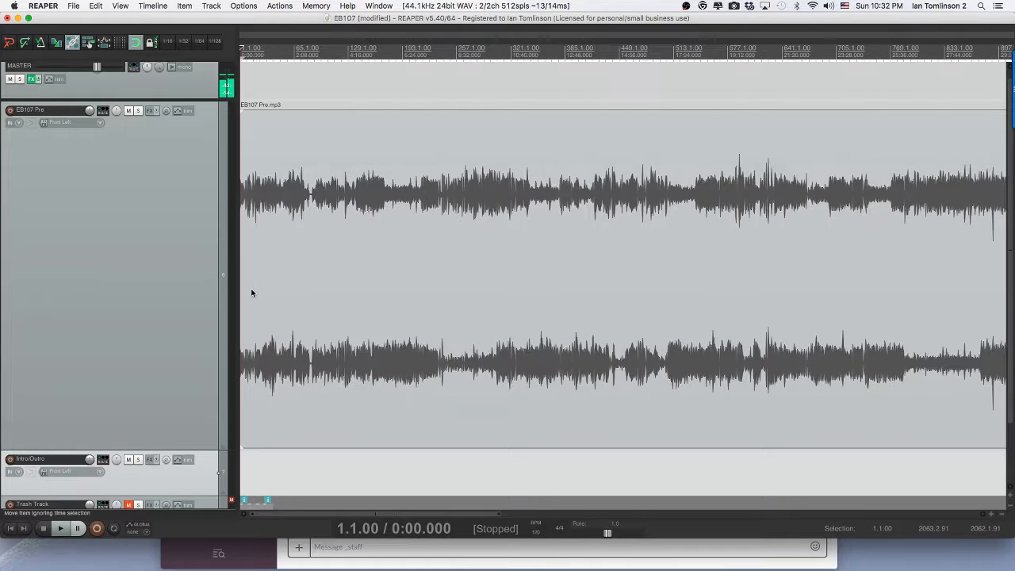
pyautogui.scroll(10, 250, 292)
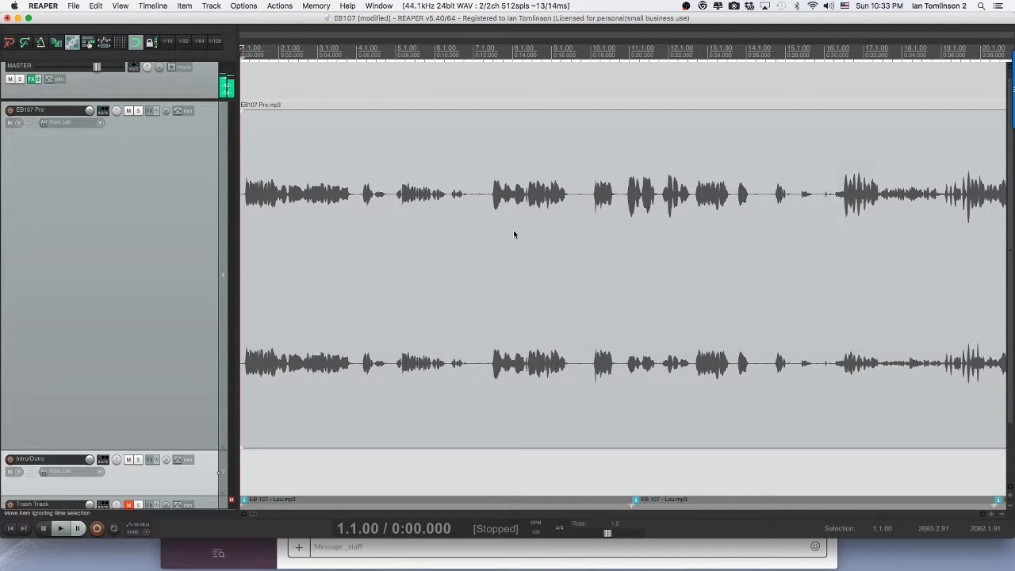
pyautogui.click(271, 214)
pyautogui.click(257, 214)
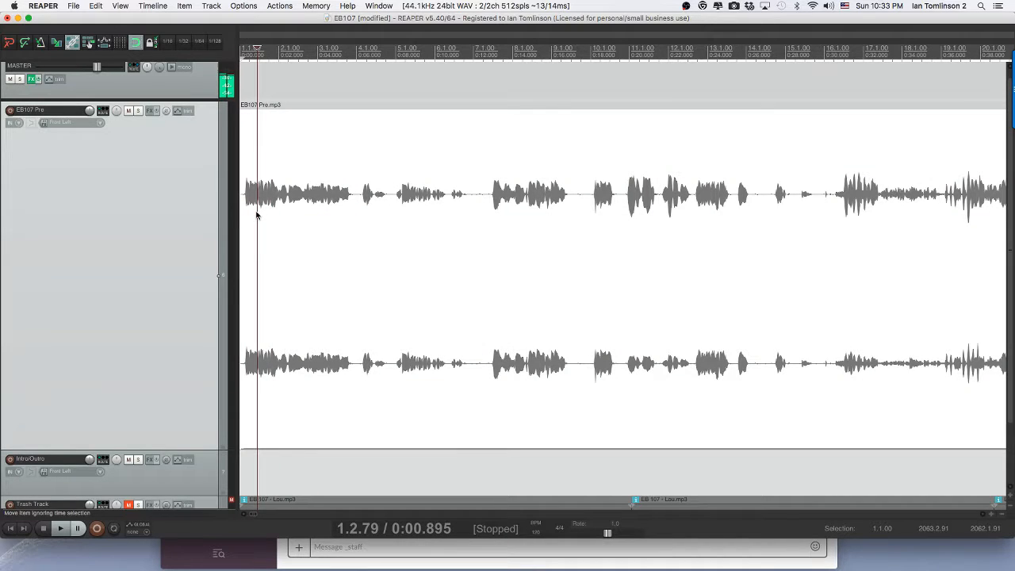
pyautogui.press('space')
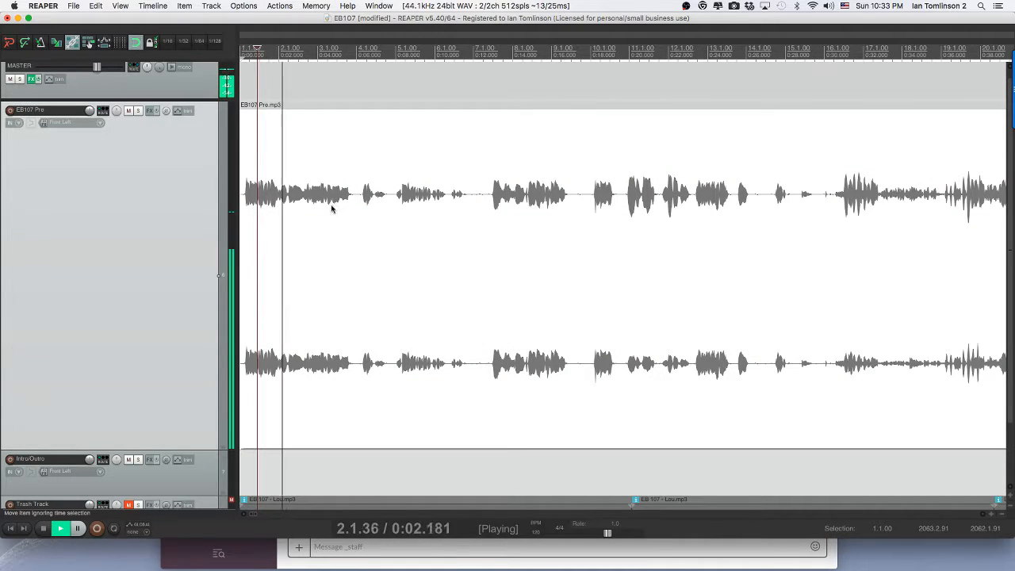
pyautogui.press('space')
pyautogui.press('space')
pyautogui.click(364, 204)
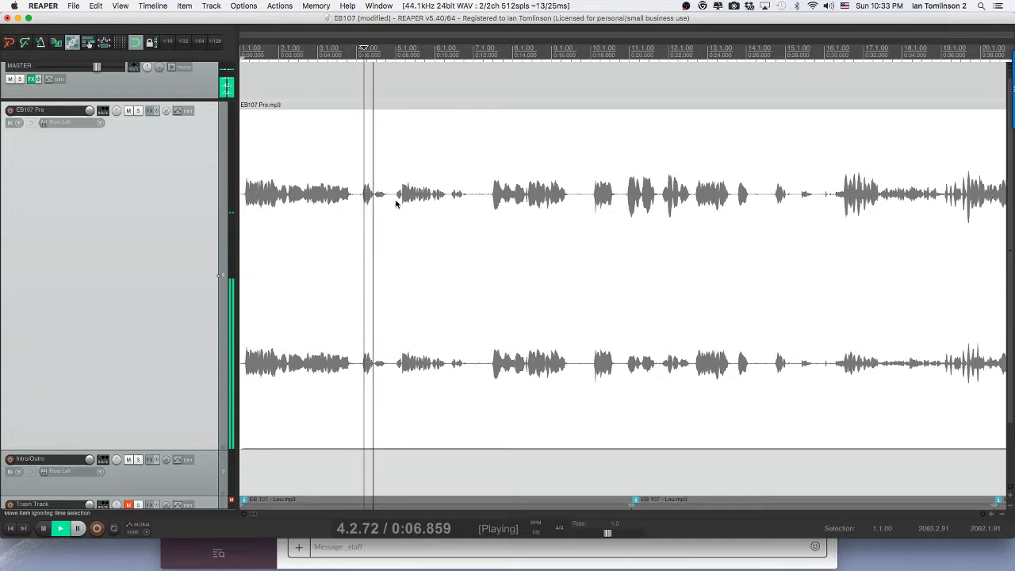
pyautogui.click(397, 200)
pyautogui.click(495, 199)
pyautogui.press('space')
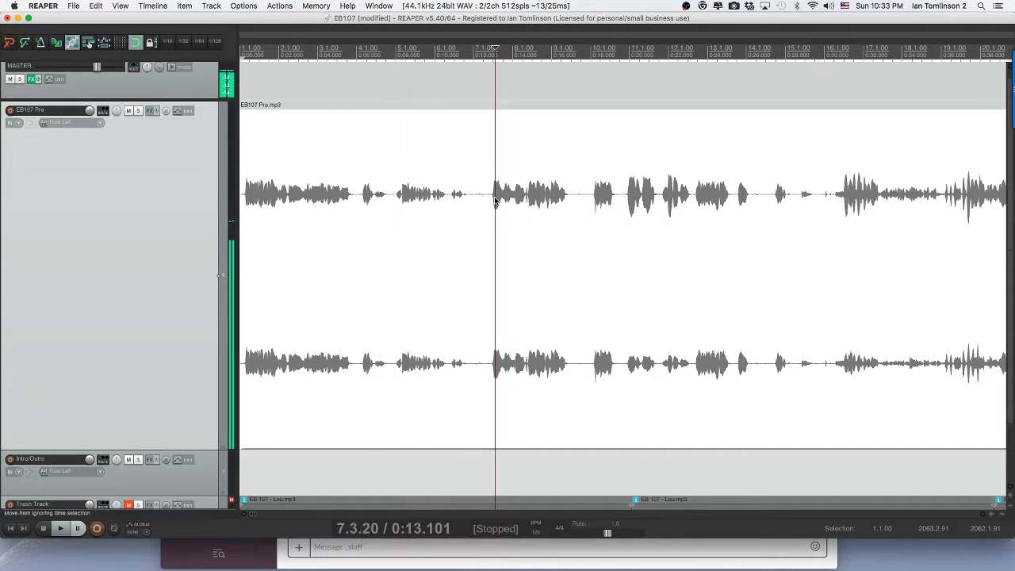
pyautogui.click(598, 198)
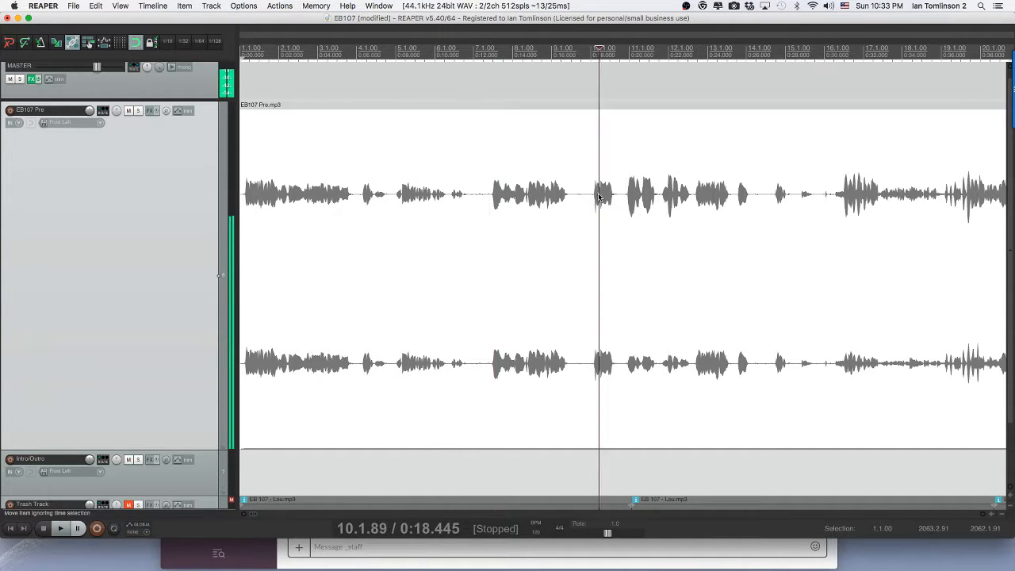
pyautogui.press('space')
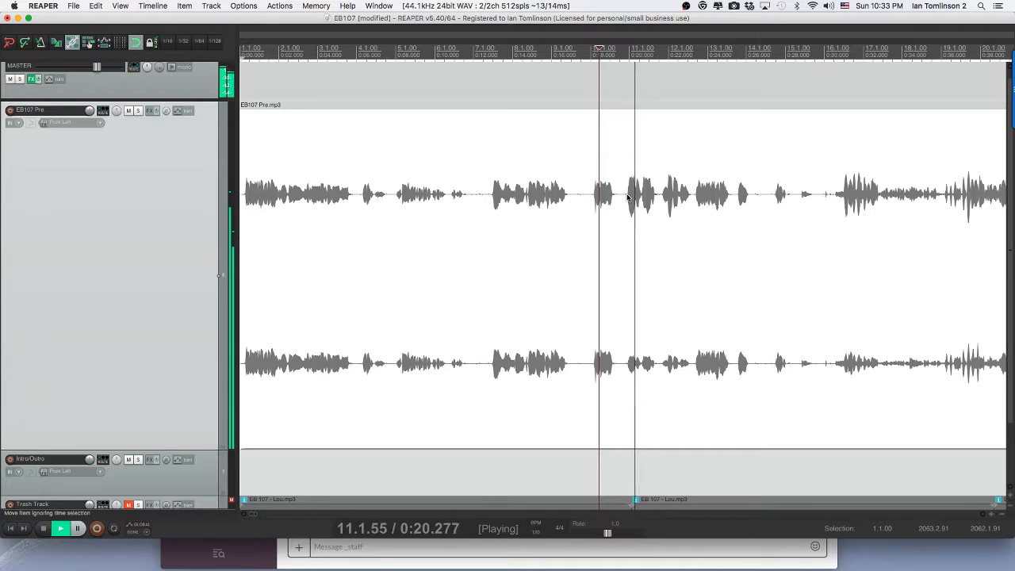
pyautogui.click(666, 198)
pyautogui.press('space')
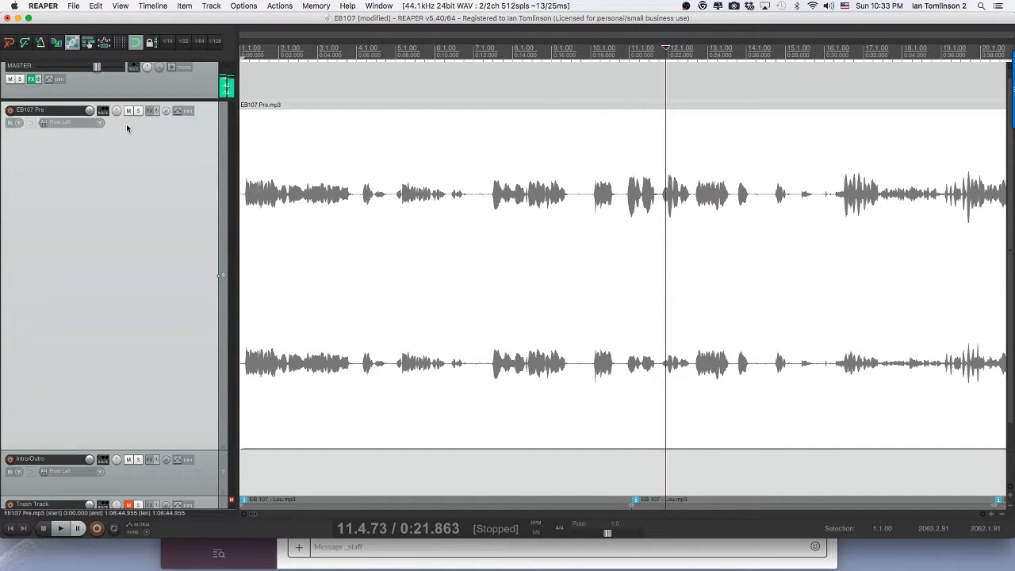
# Step: Cut the silent gap from about 11.5 s to 12.8 s out of the EB107 Pre track, then play across the join
pyautogui.scroll(1, 127, 131)
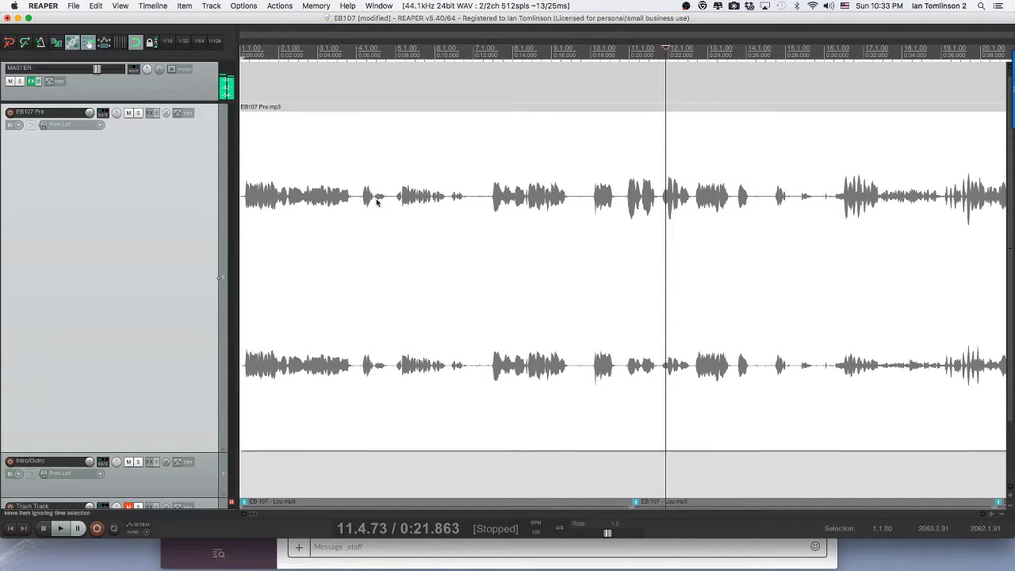
pyautogui.click(451, 205)
pyautogui.press('space')
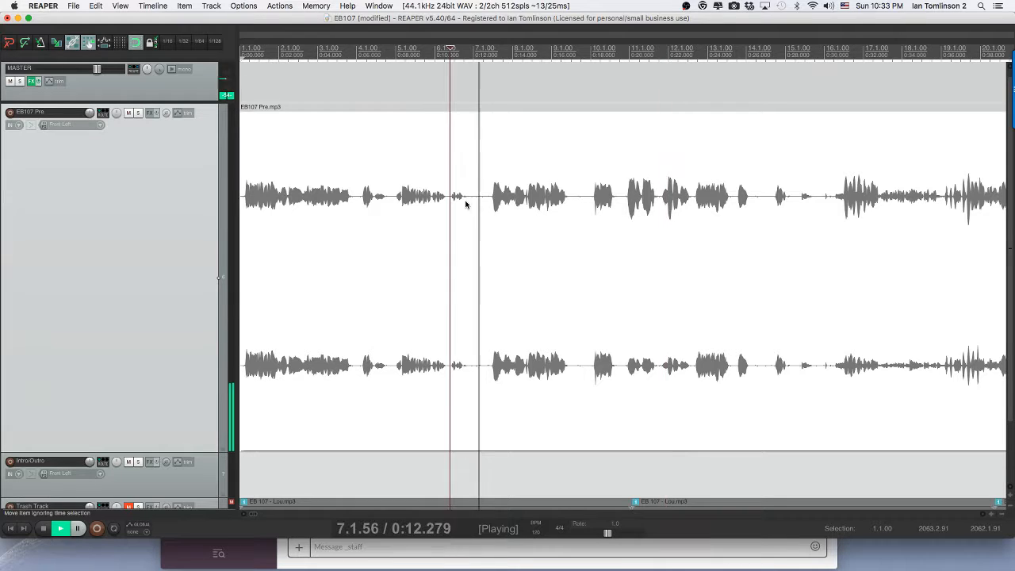
pyautogui.press('space')
pyautogui.click(464, 202)
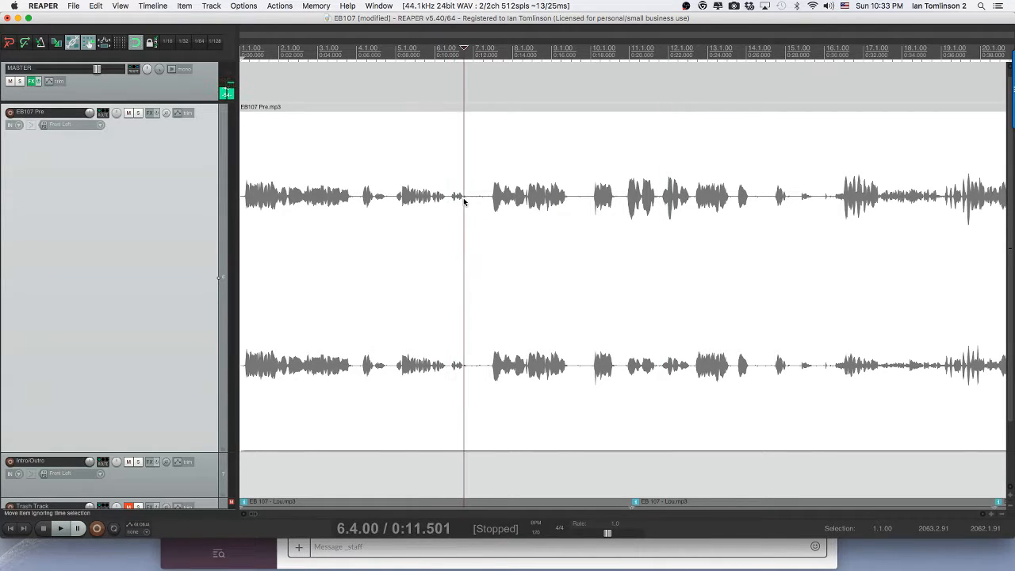
pyautogui.press('s')
pyautogui.click(489, 201)
pyautogui.press('s')
pyautogui.click(481, 203)
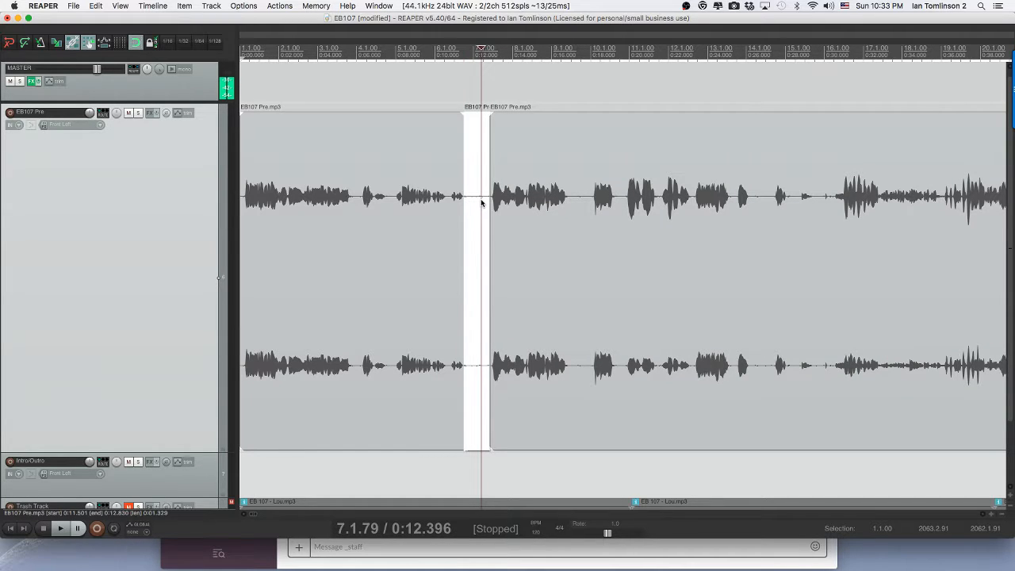
pyautogui.press('Delete')
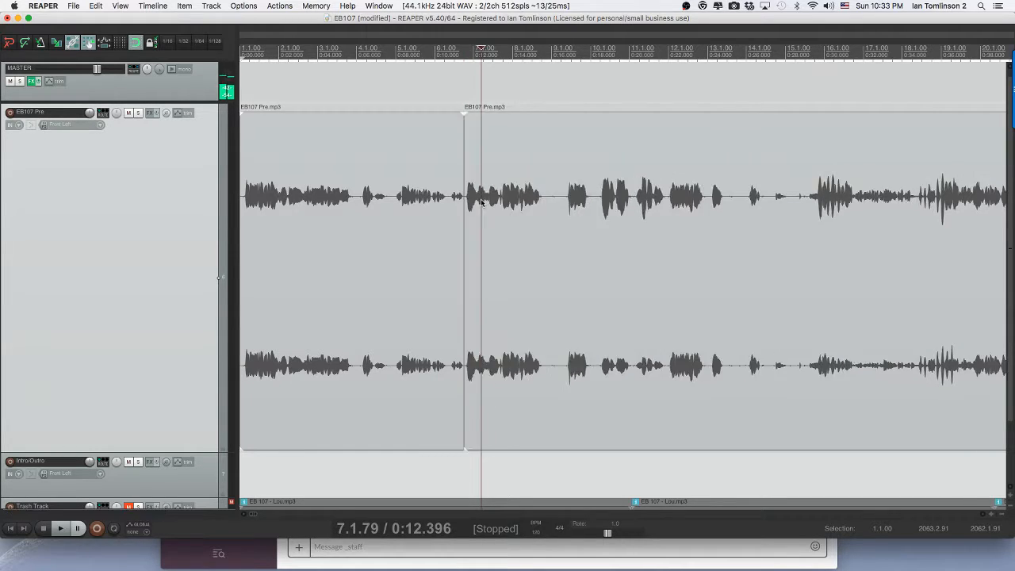
pyautogui.click(459, 203)
pyautogui.press('space')
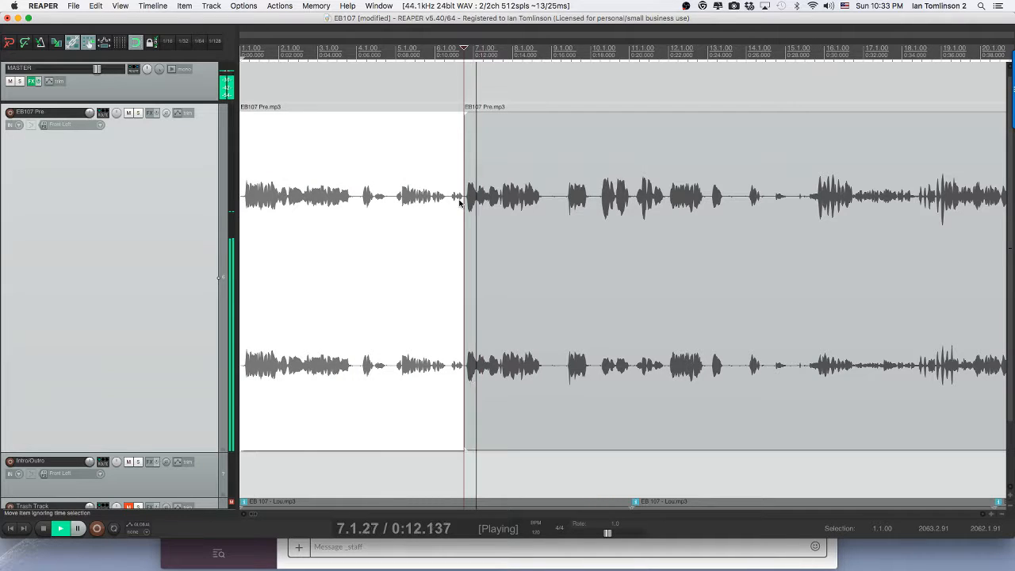
# Step: Split around the pause from about 15.7 s to 16.8 s on the EB107 Pre track, remove it and audition the result
pyautogui.click(541, 200)
pyautogui.press('space')
pyautogui.press('s')
pyautogui.click(562, 199)
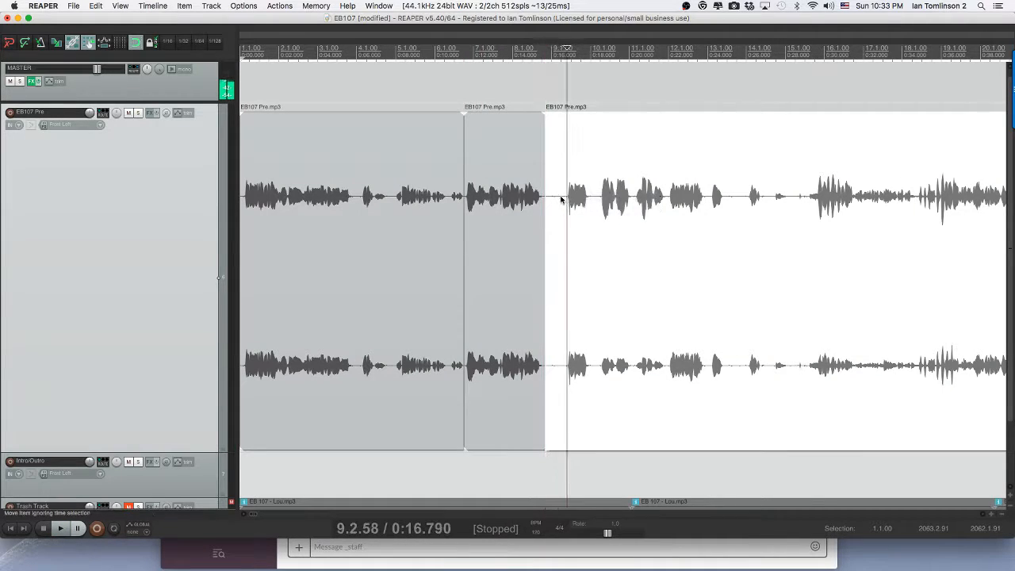
pyautogui.click(558, 200)
pyautogui.press('s')
pyautogui.press('Delete')
pyautogui.press('space')
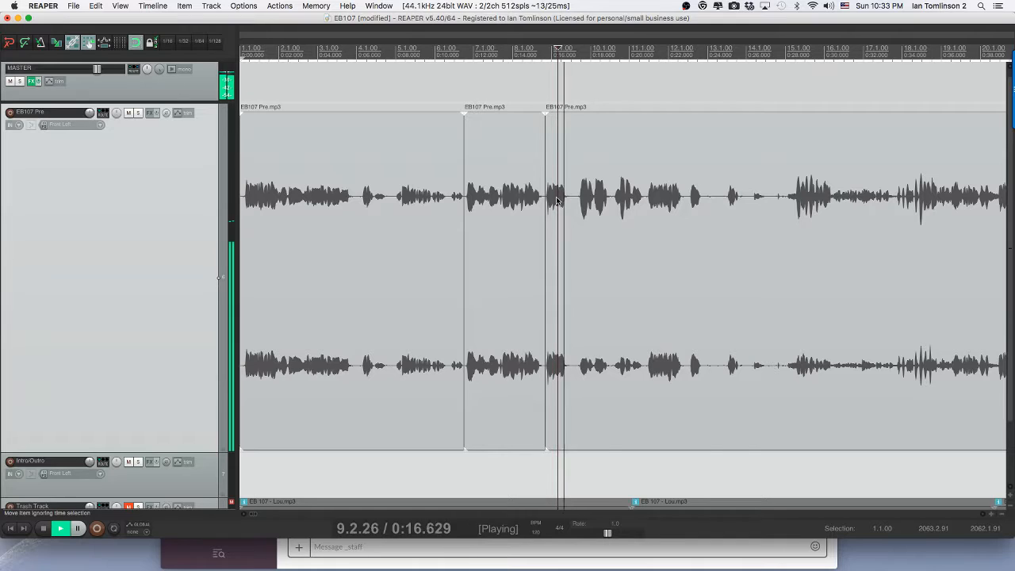
pyautogui.press('space')
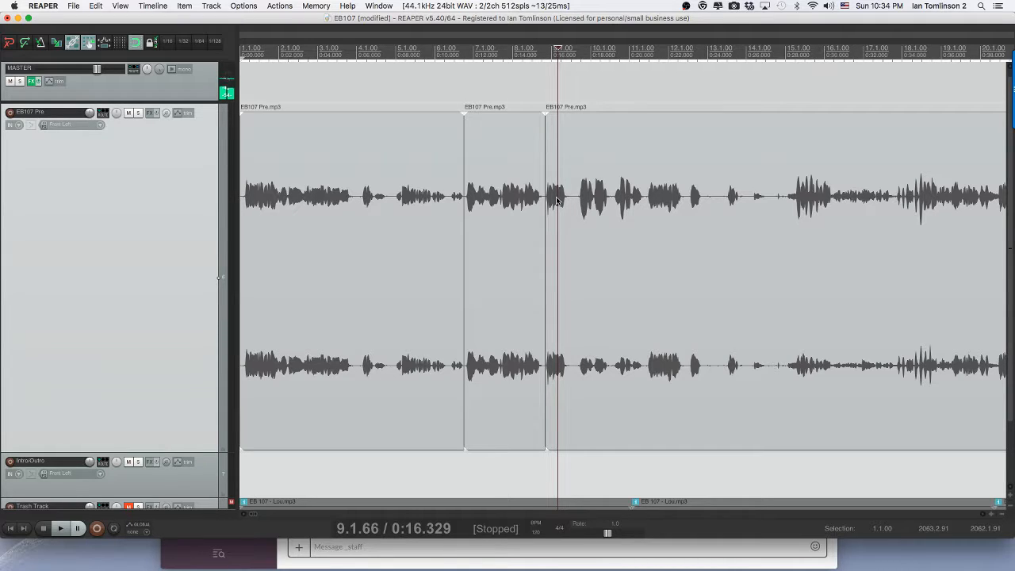
pyautogui.press('super+Tab')
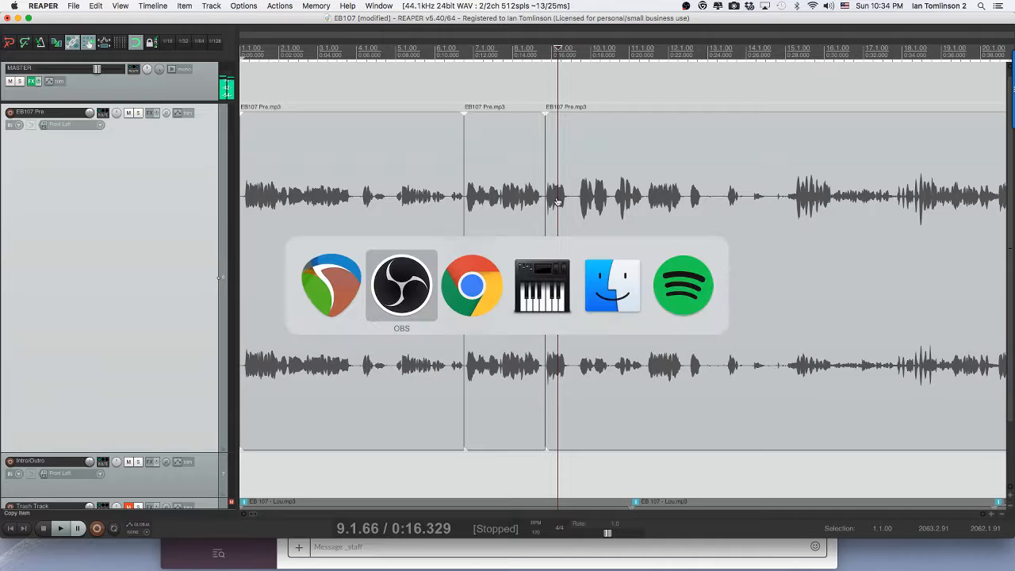